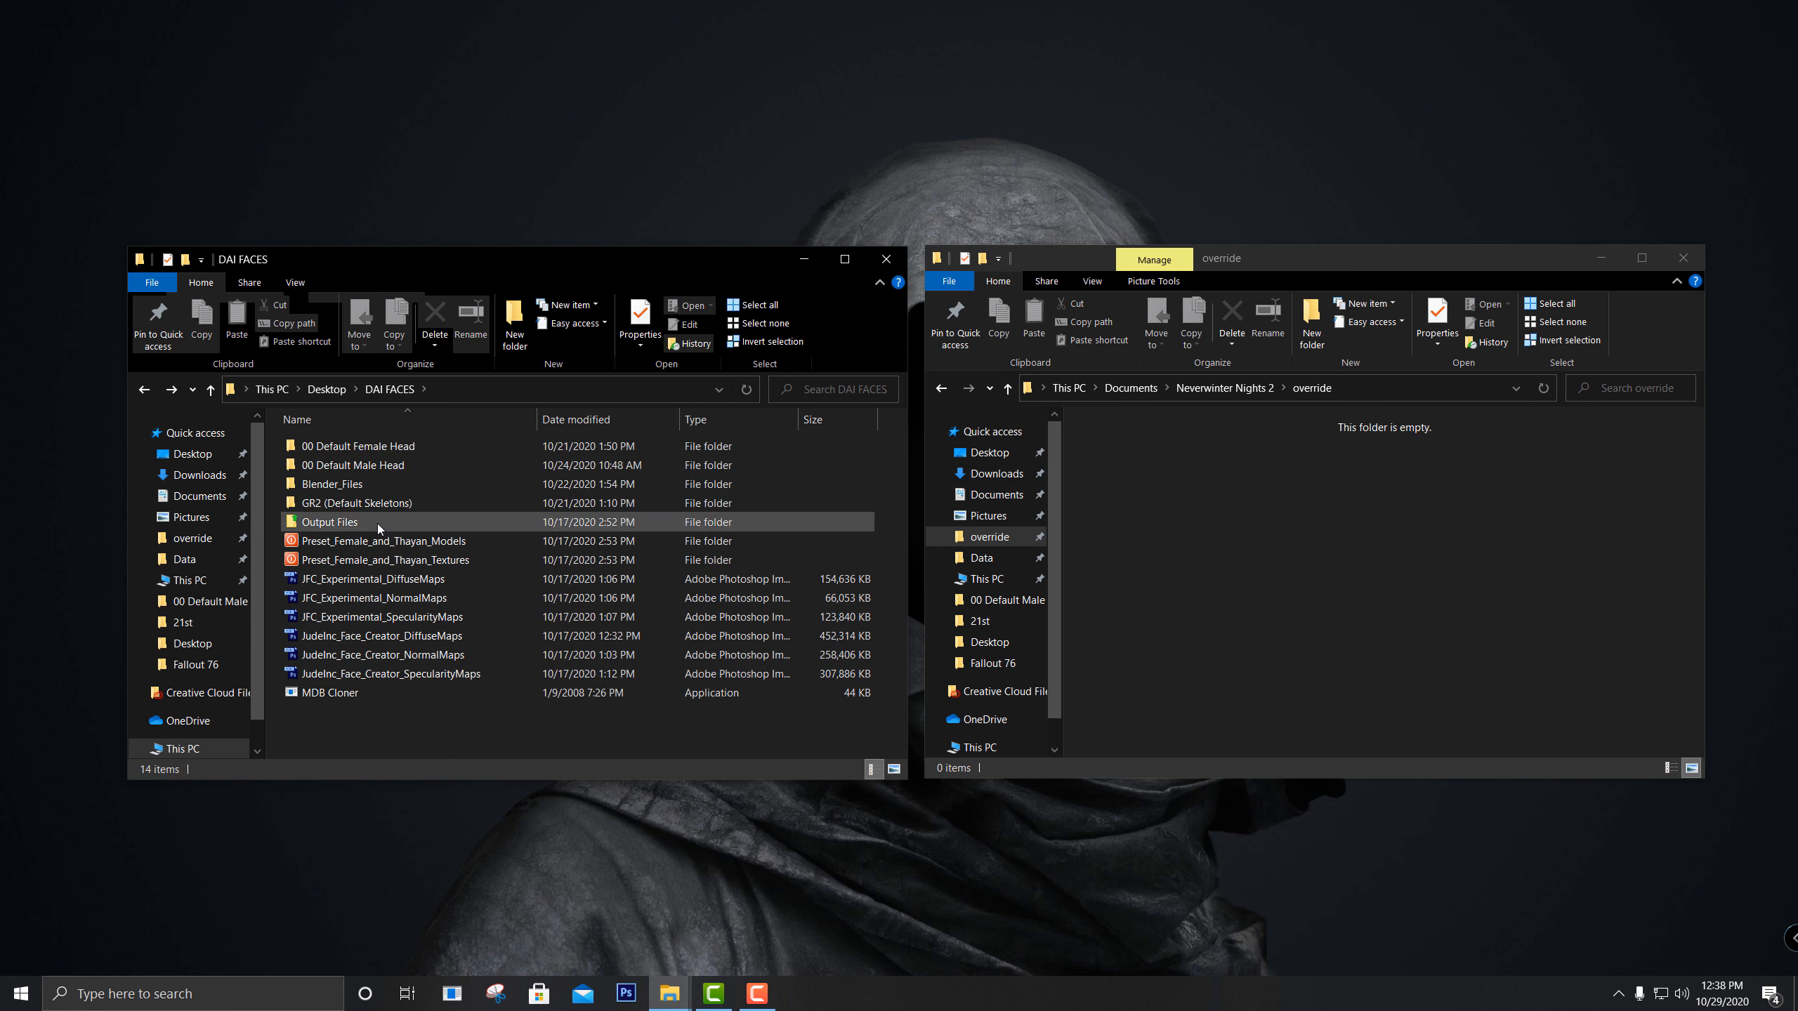
# Look through the 00 Default Female Head and 00 Default Male Head folders in DAI FACES
pyautogui.doubleClick(372, 449)
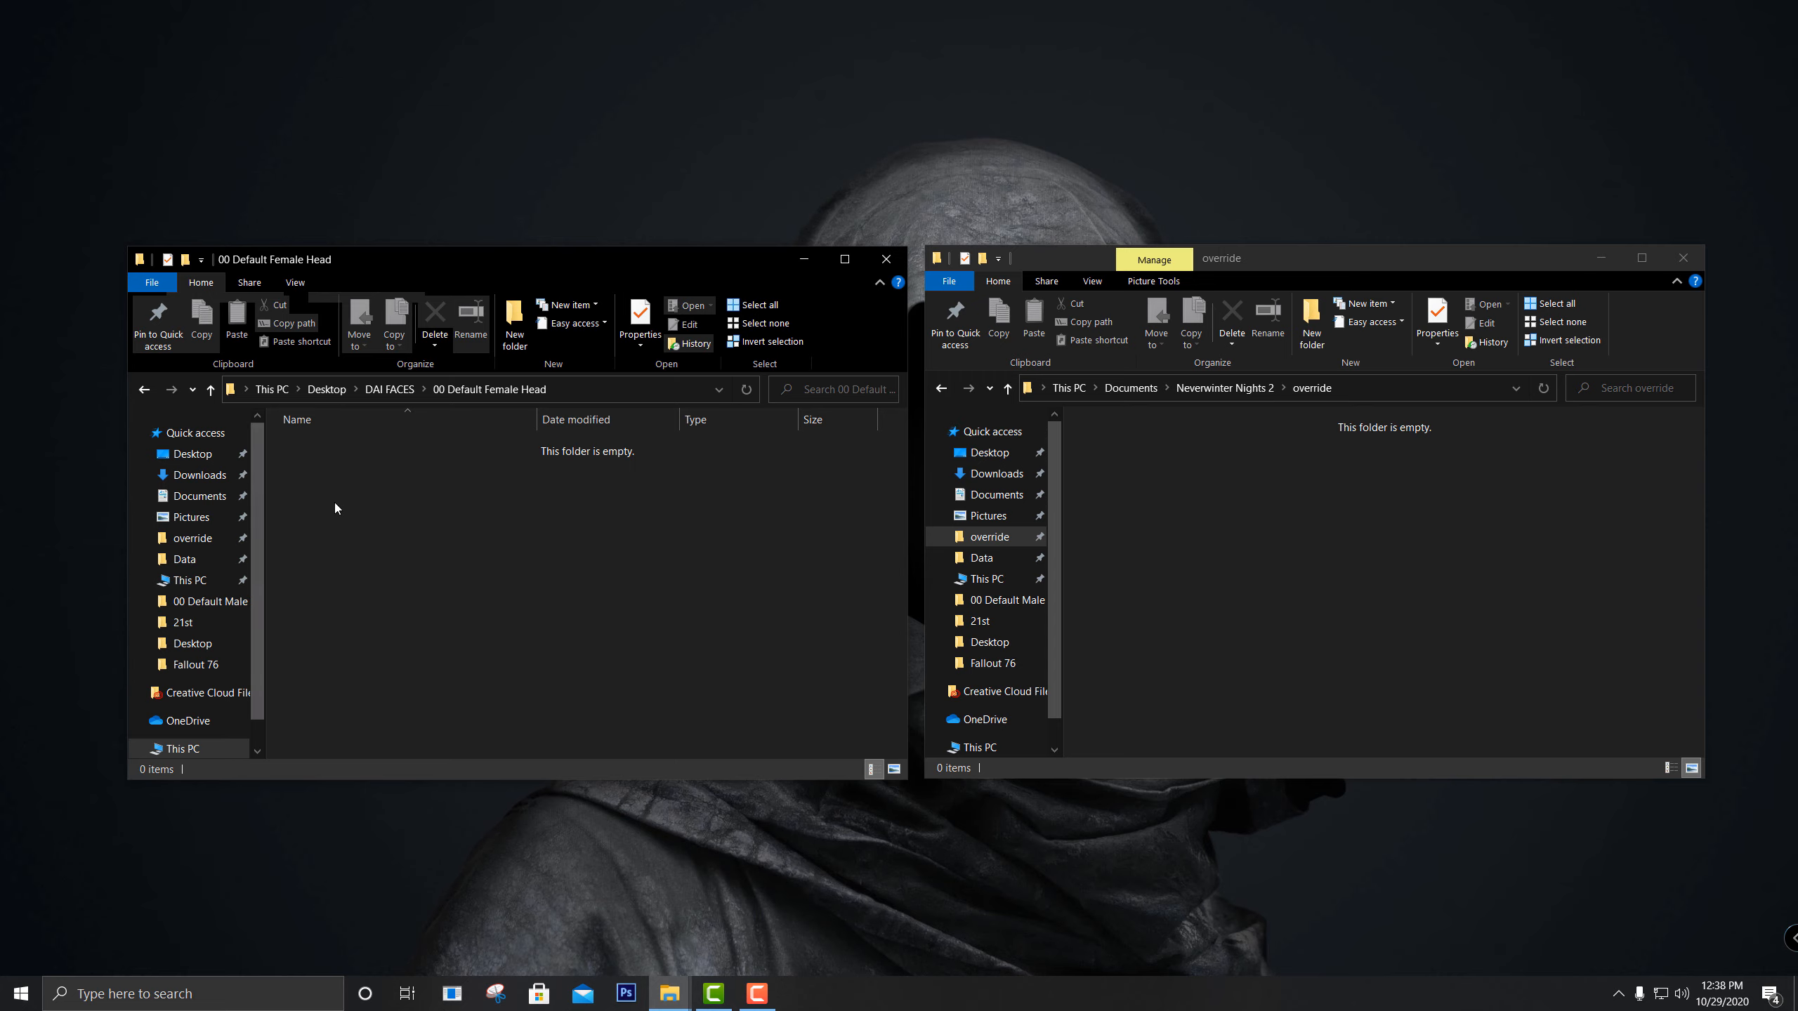
pyautogui.click(139, 389)
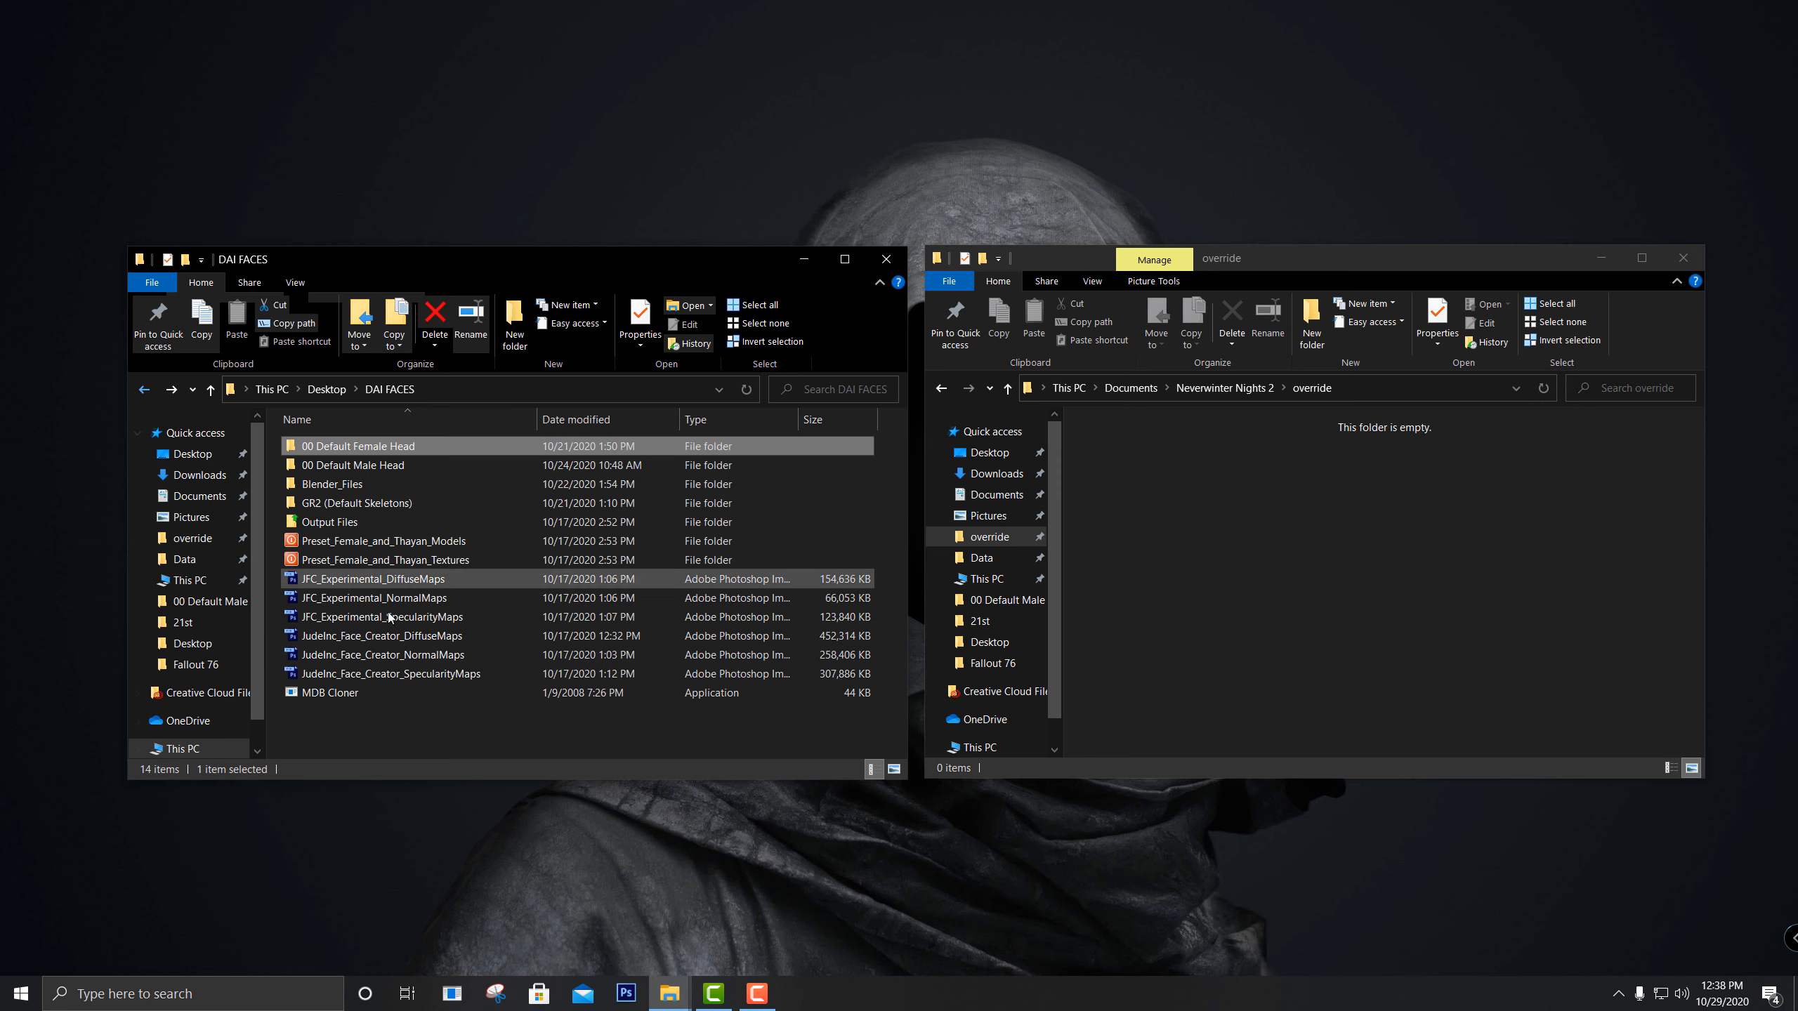
pyautogui.click(382, 734)
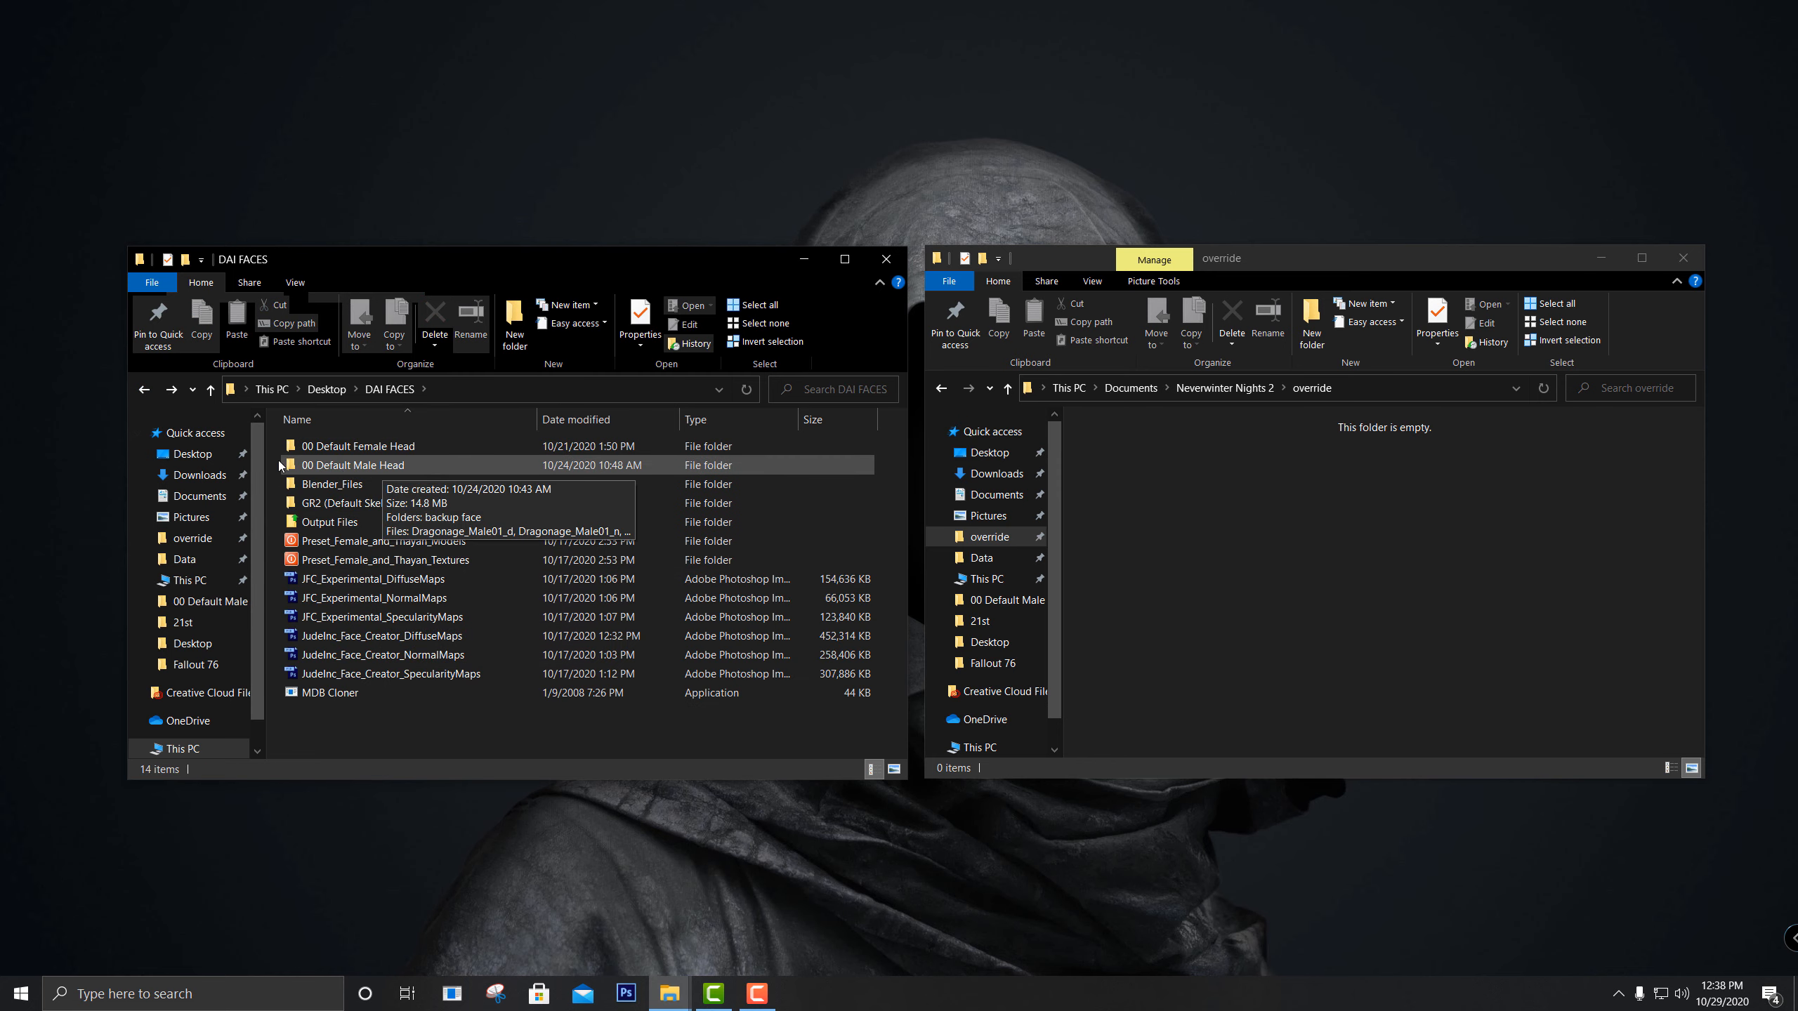
pyautogui.click(344, 467)
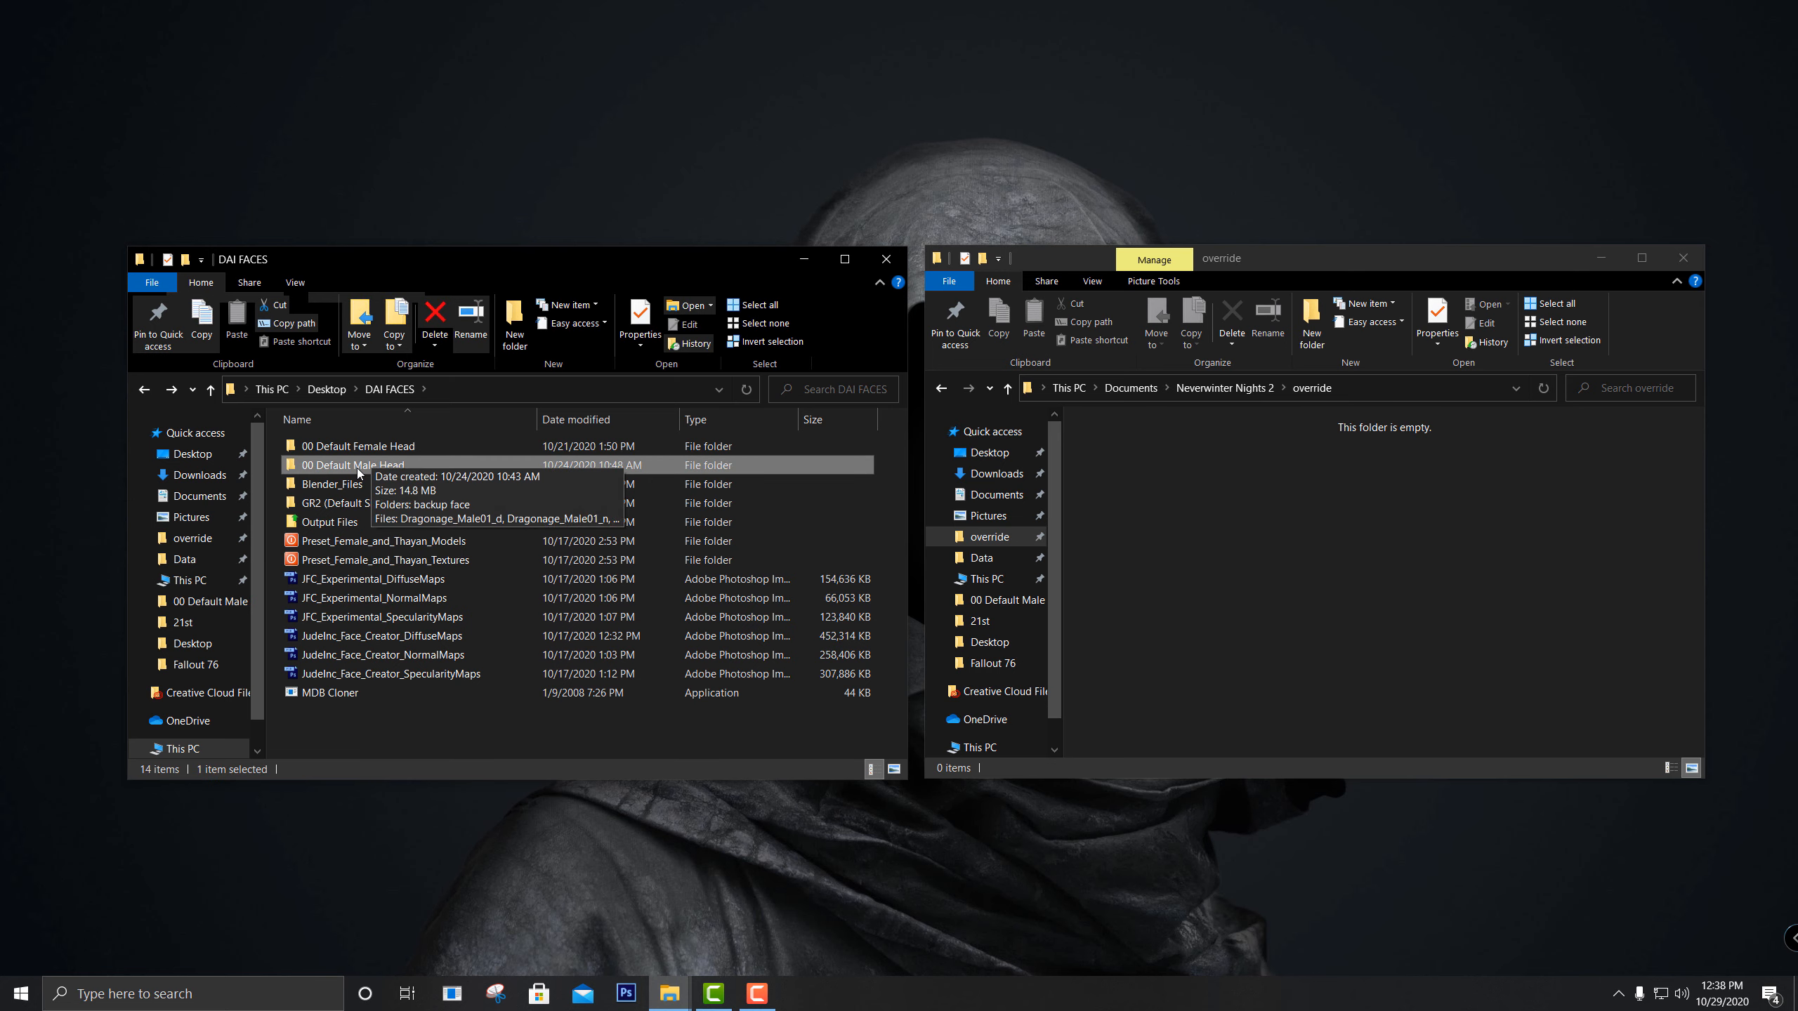
pyautogui.doubleClick(358, 467)
pyautogui.click(144, 389)
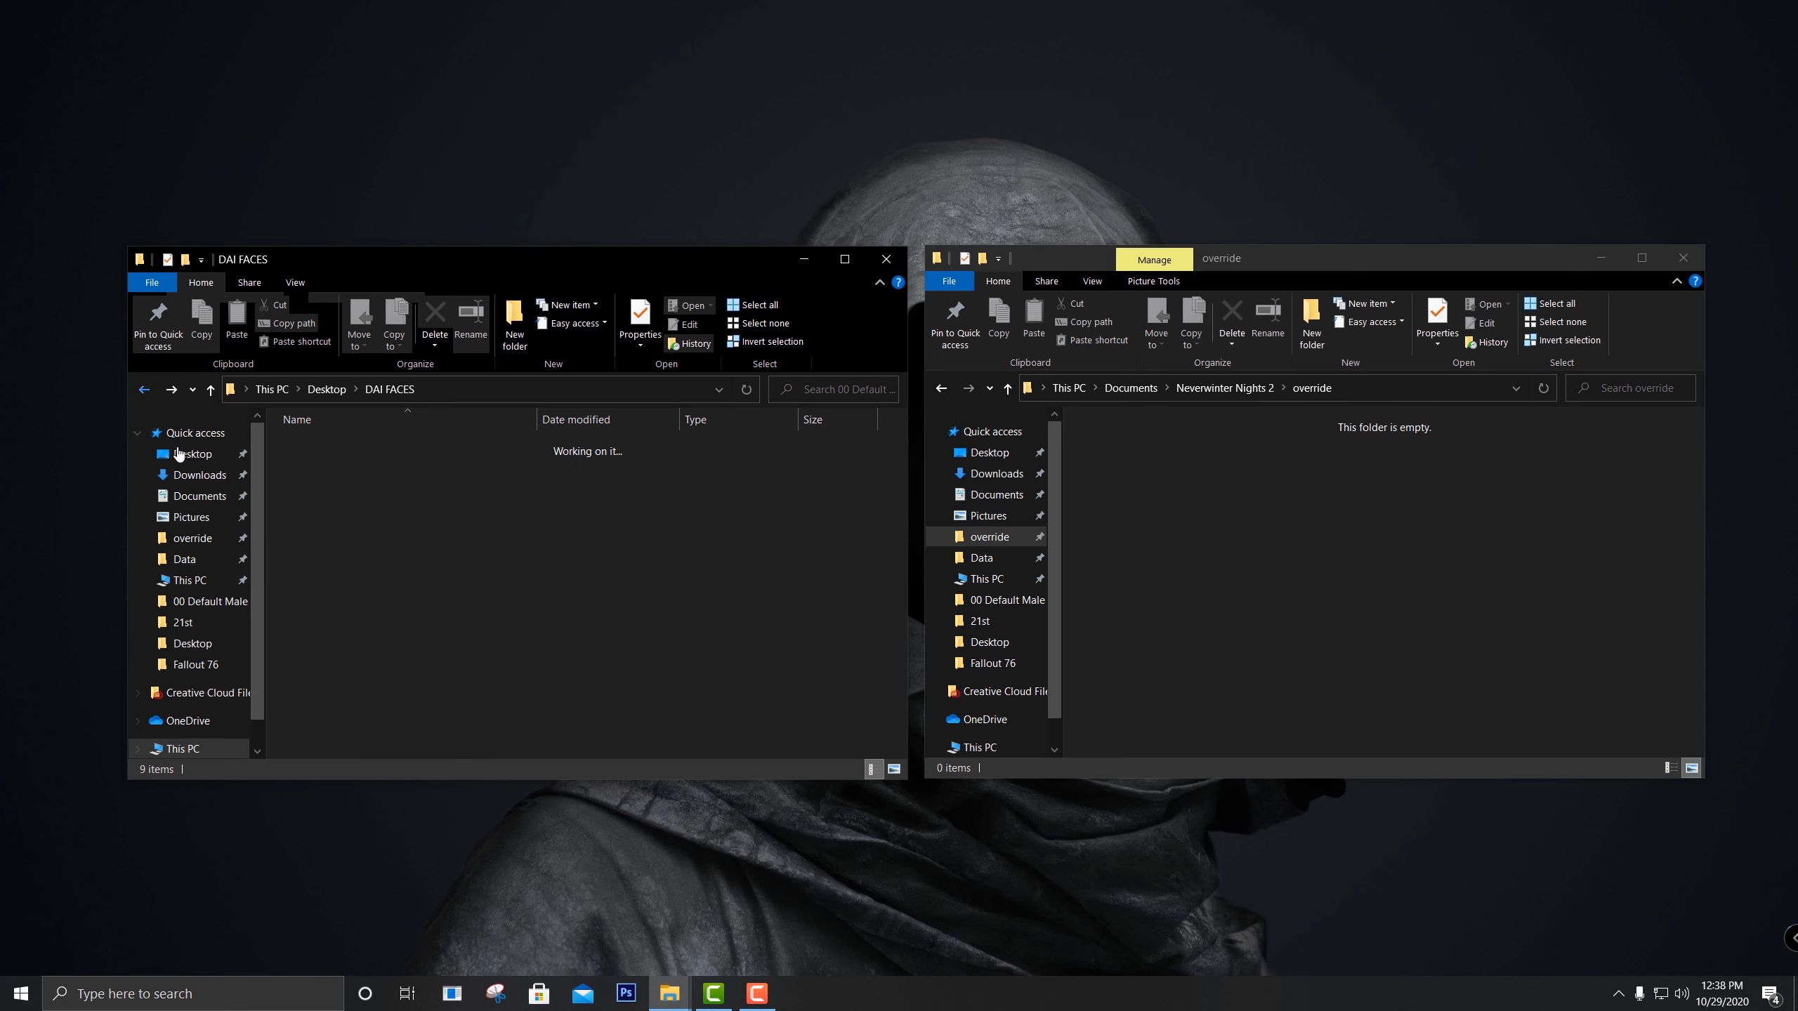
pyautogui.click(401, 725)
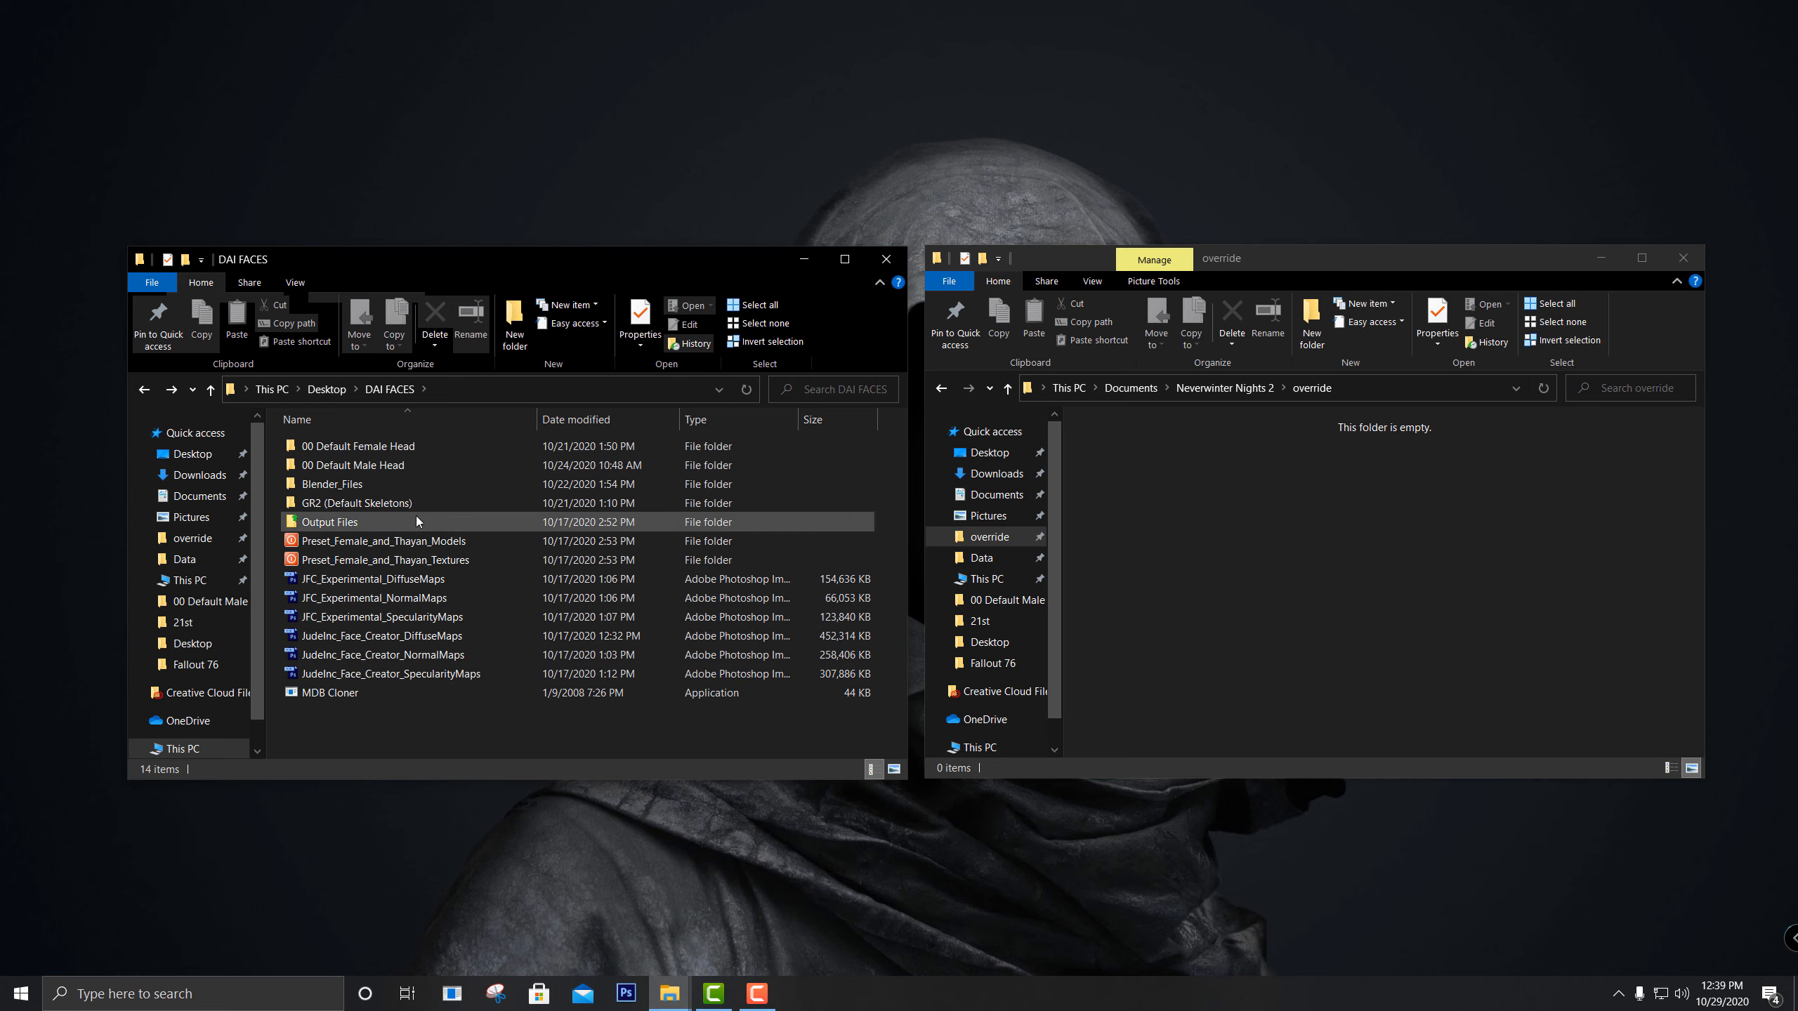
pyautogui.click(386, 466)
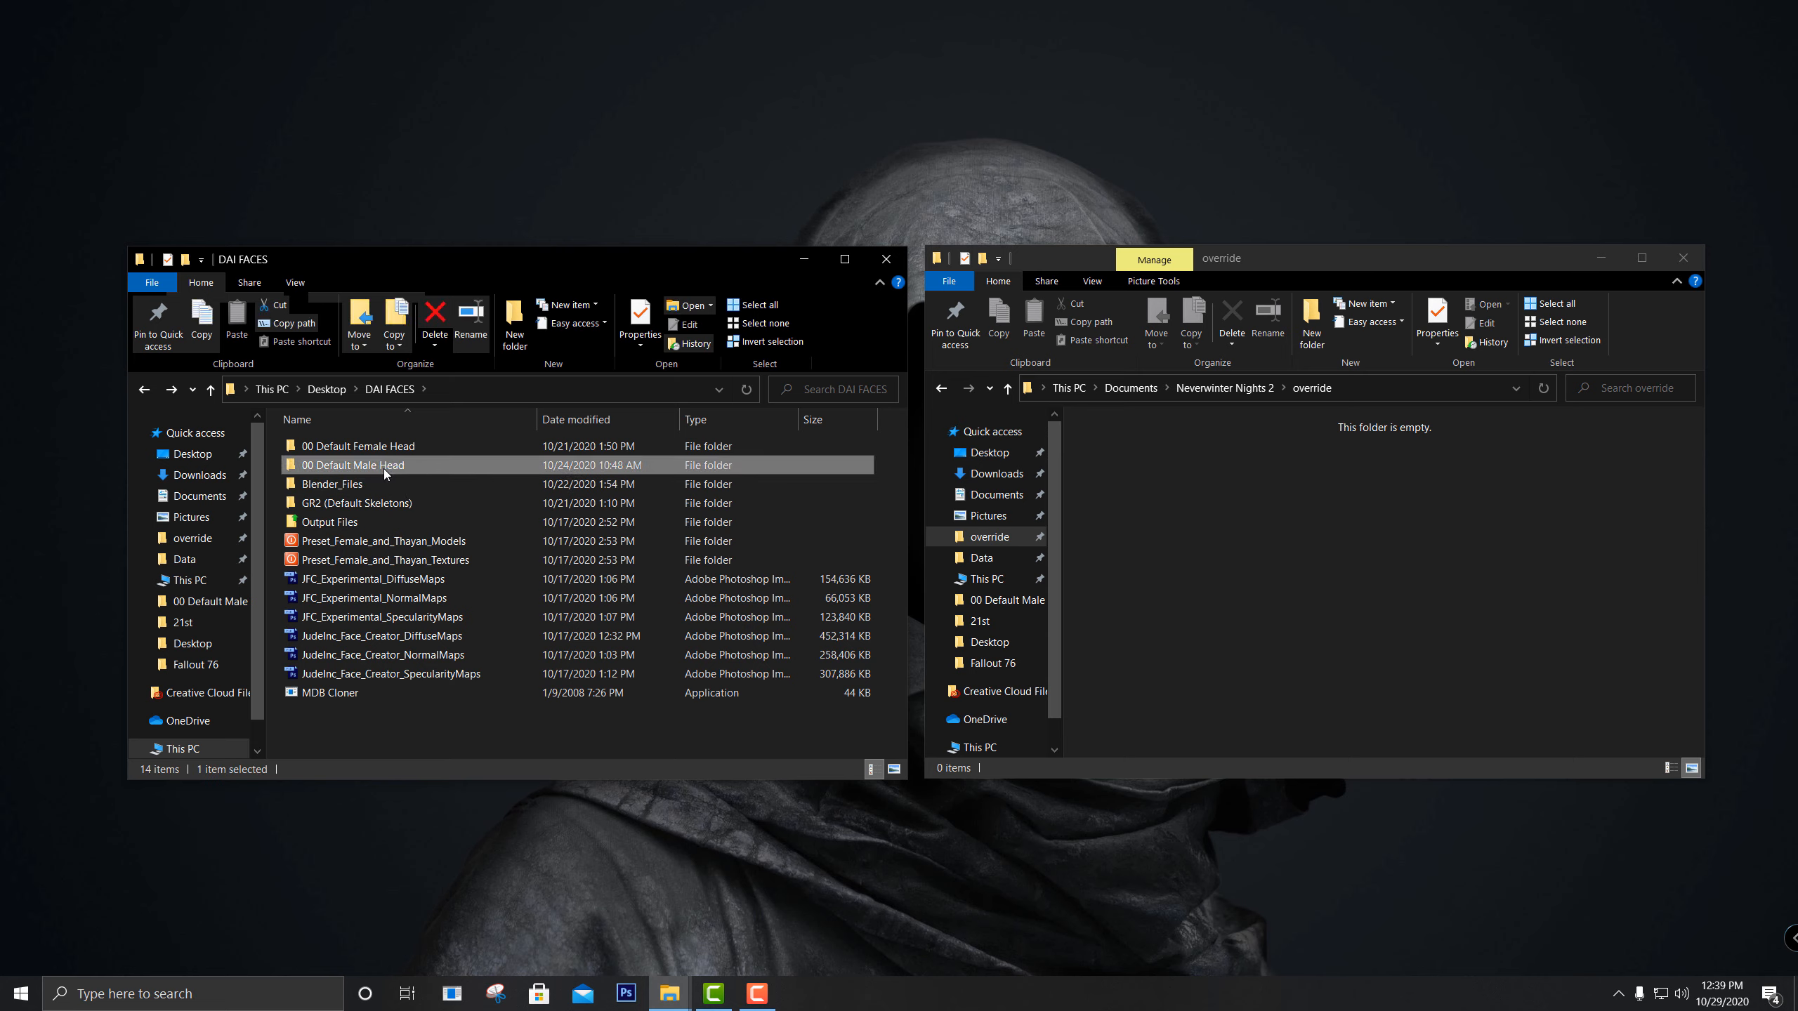
pyautogui.click(316, 450)
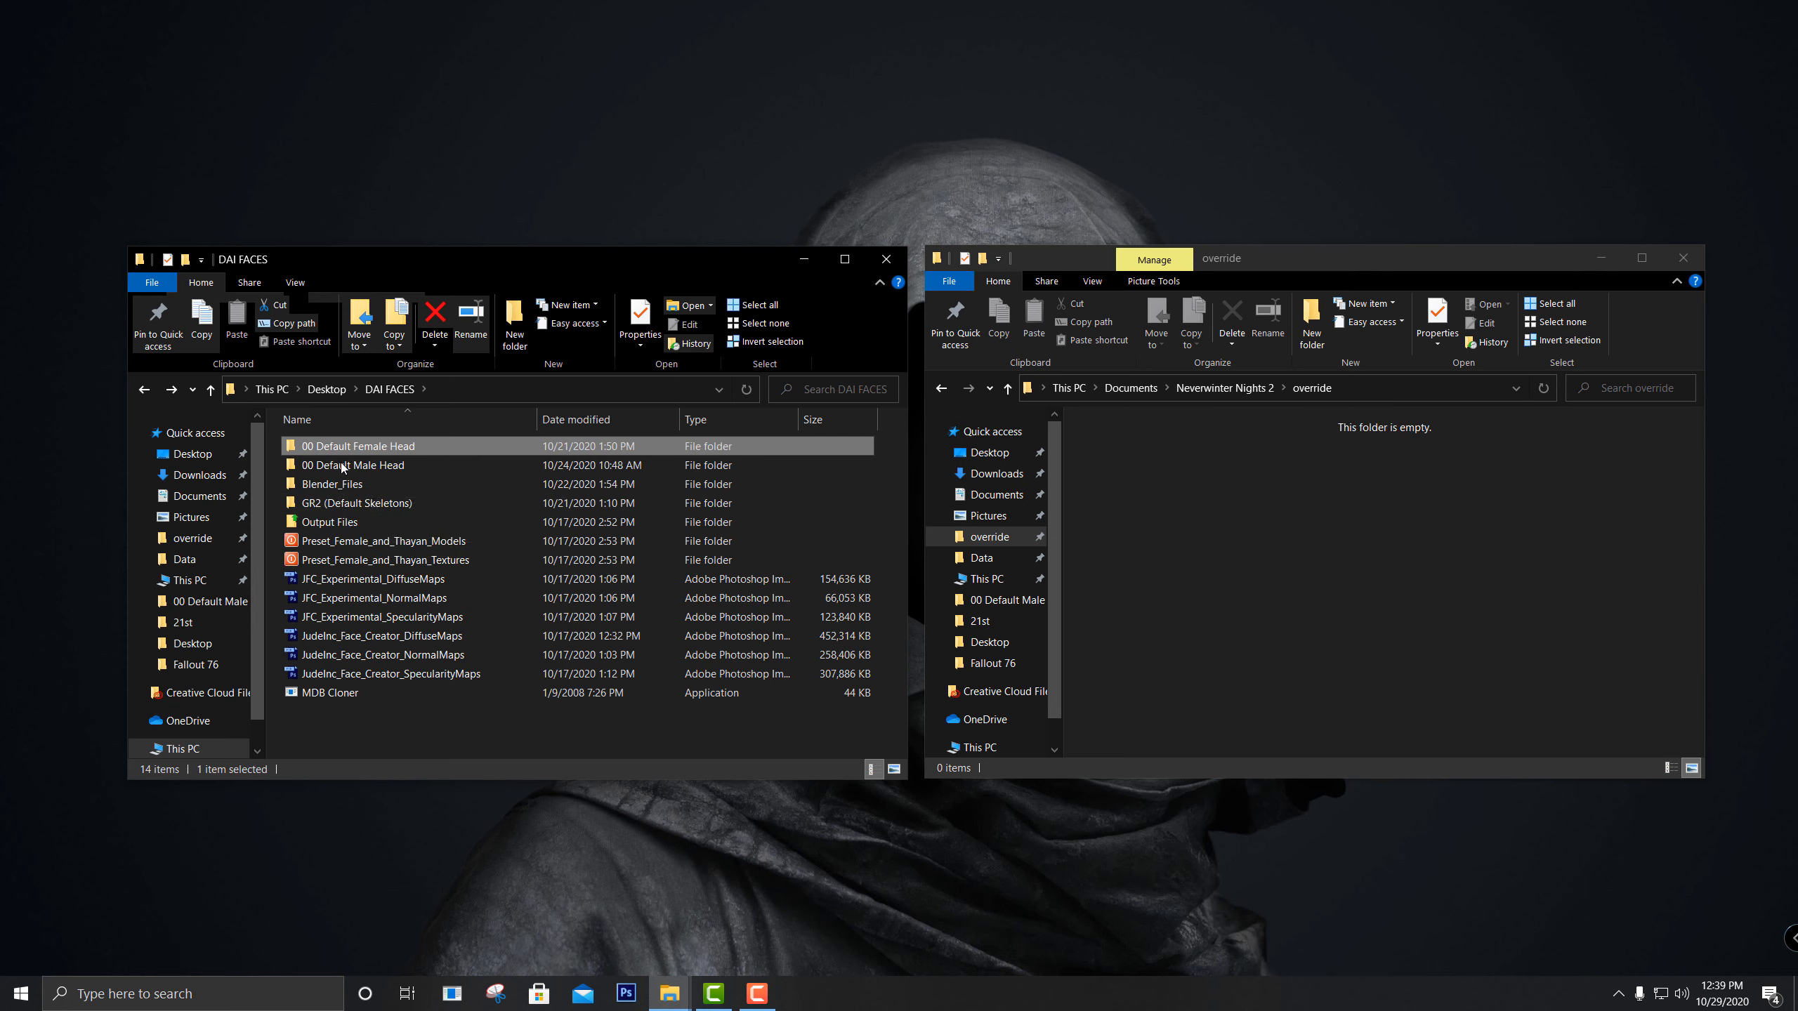
# Examine the Blender scene files stored in the Blend Scenes subfolder of Blender_Files
pyautogui.click(363, 486)
pyautogui.doubleClick(363, 486)
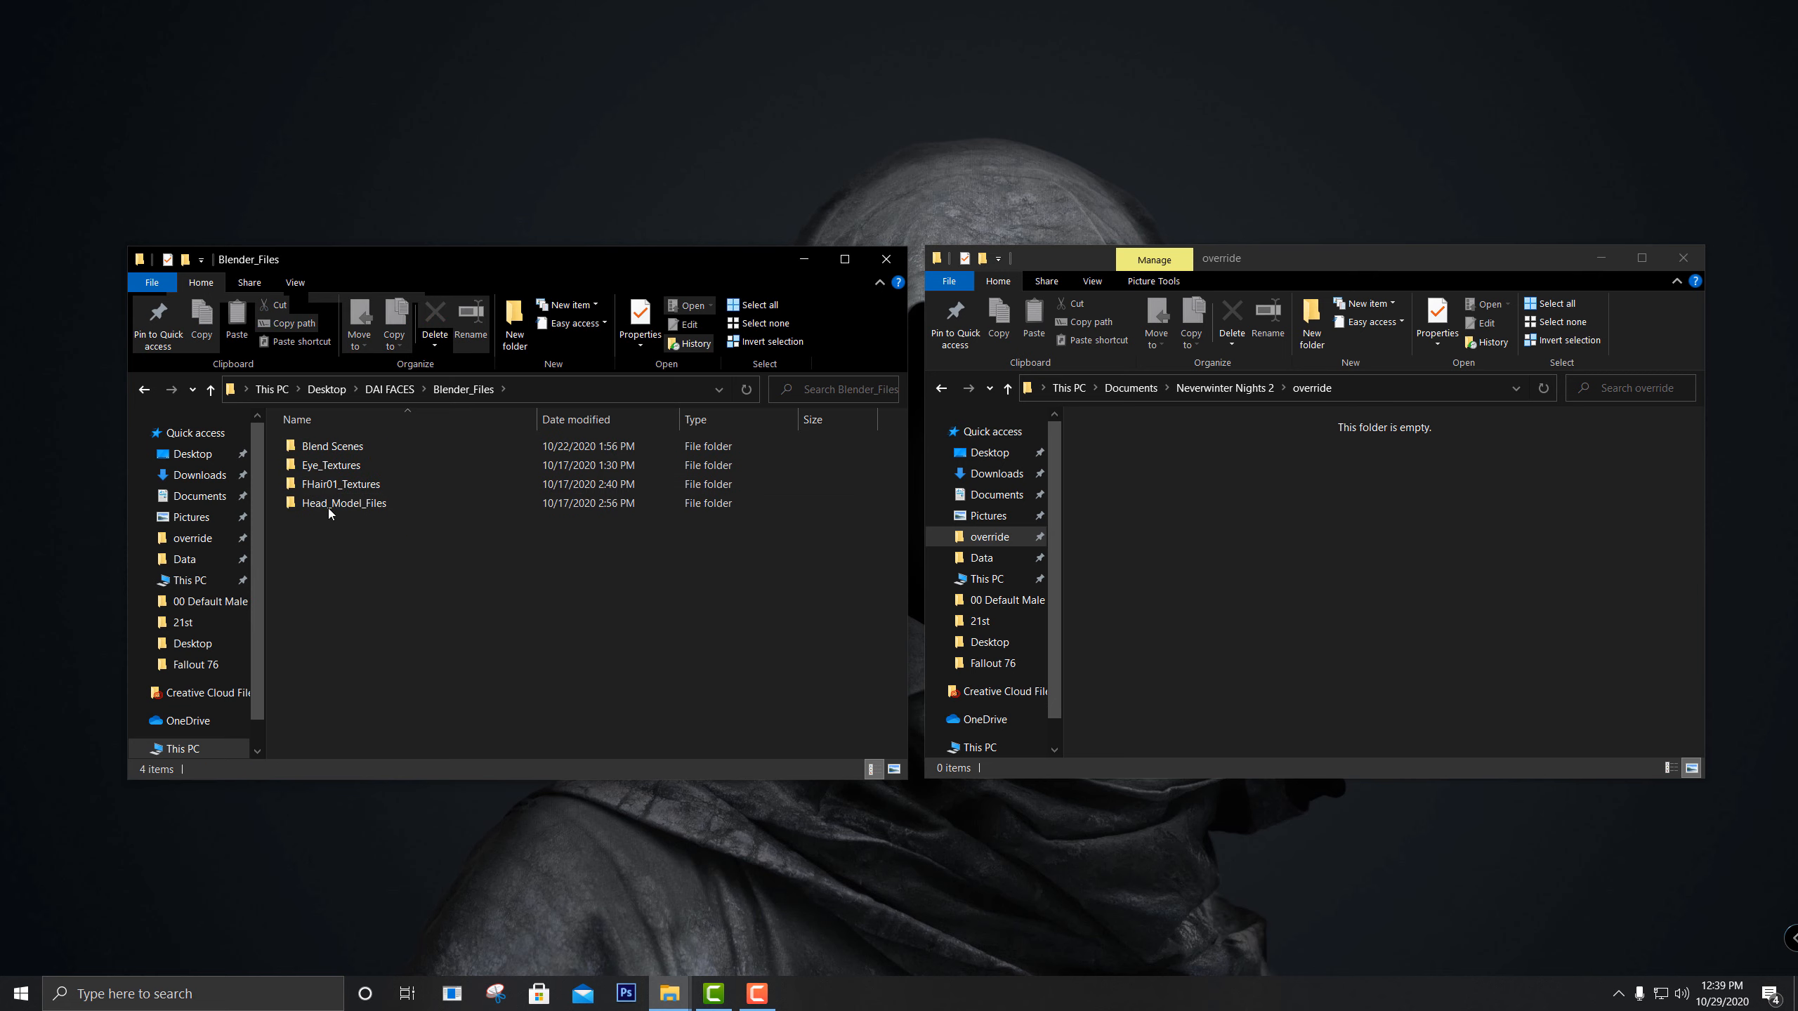
pyautogui.doubleClick(340, 447)
pyautogui.moveTo(389, 660)
pyautogui.mouseDown()
pyautogui.moveTo(289, 400)
pyautogui.moveTo(382, 669)
pyautogui.mouseUp()
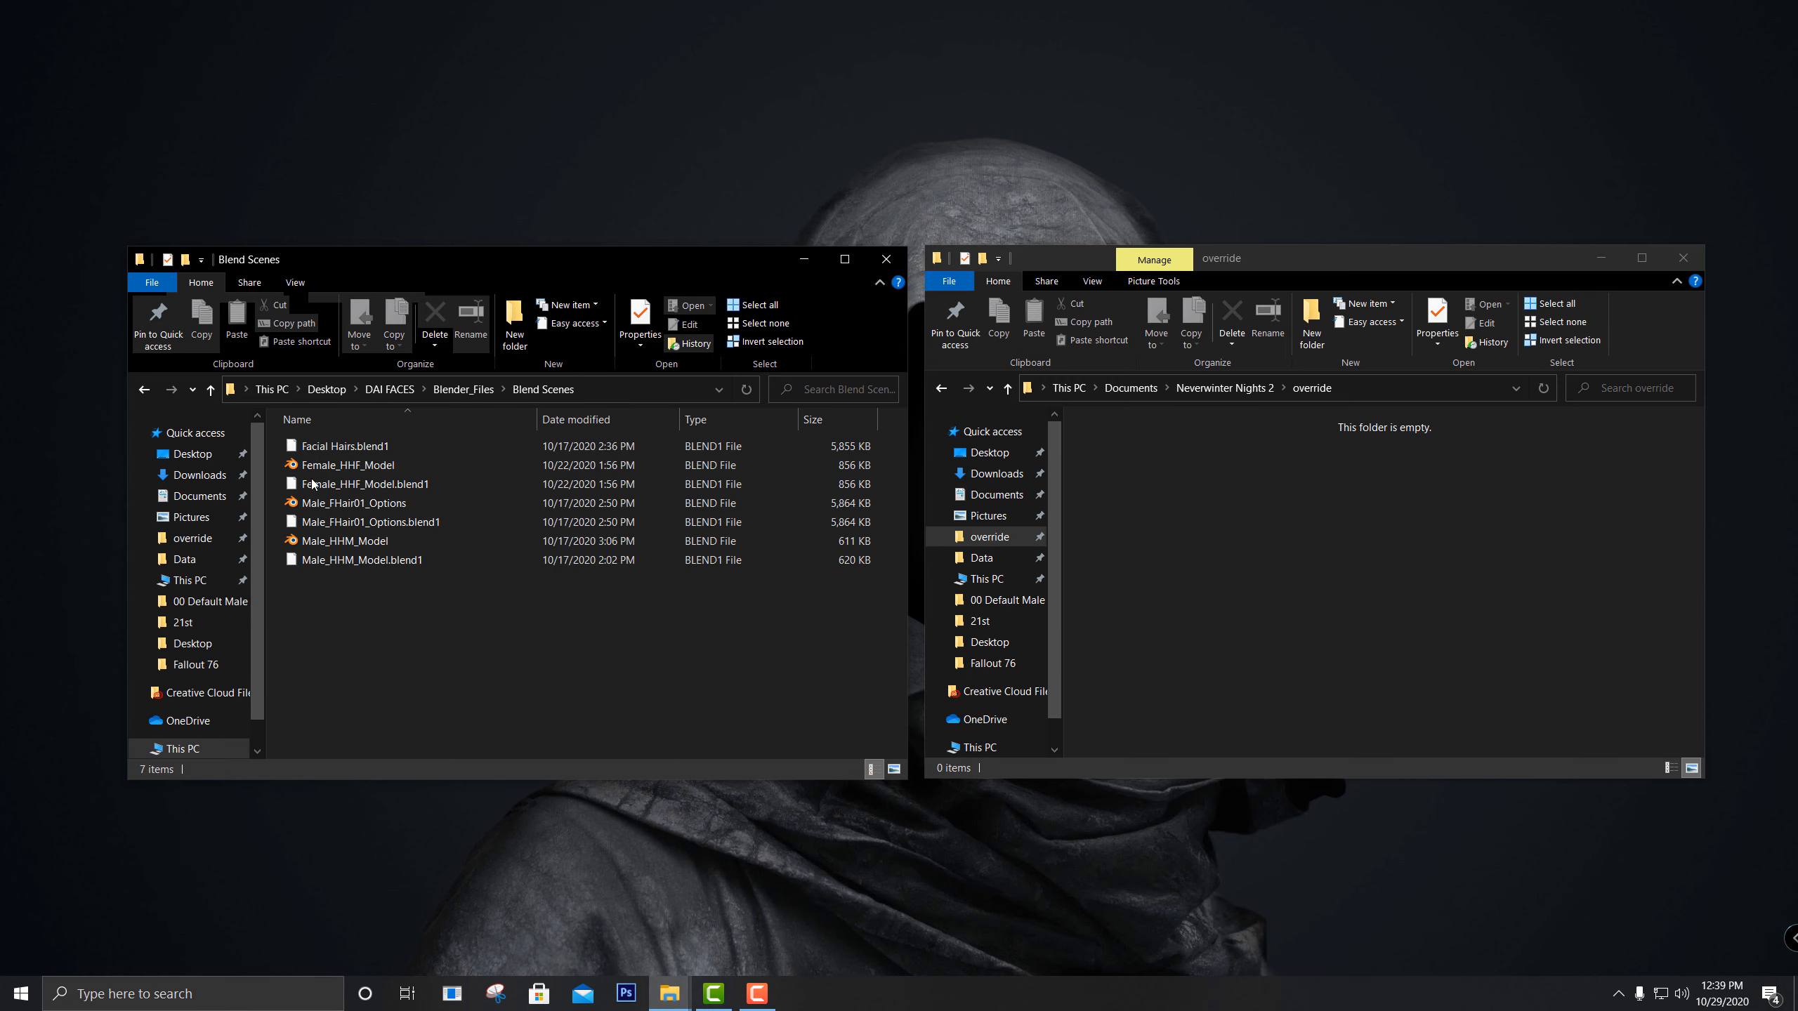
pyautogui.click(147, 391)
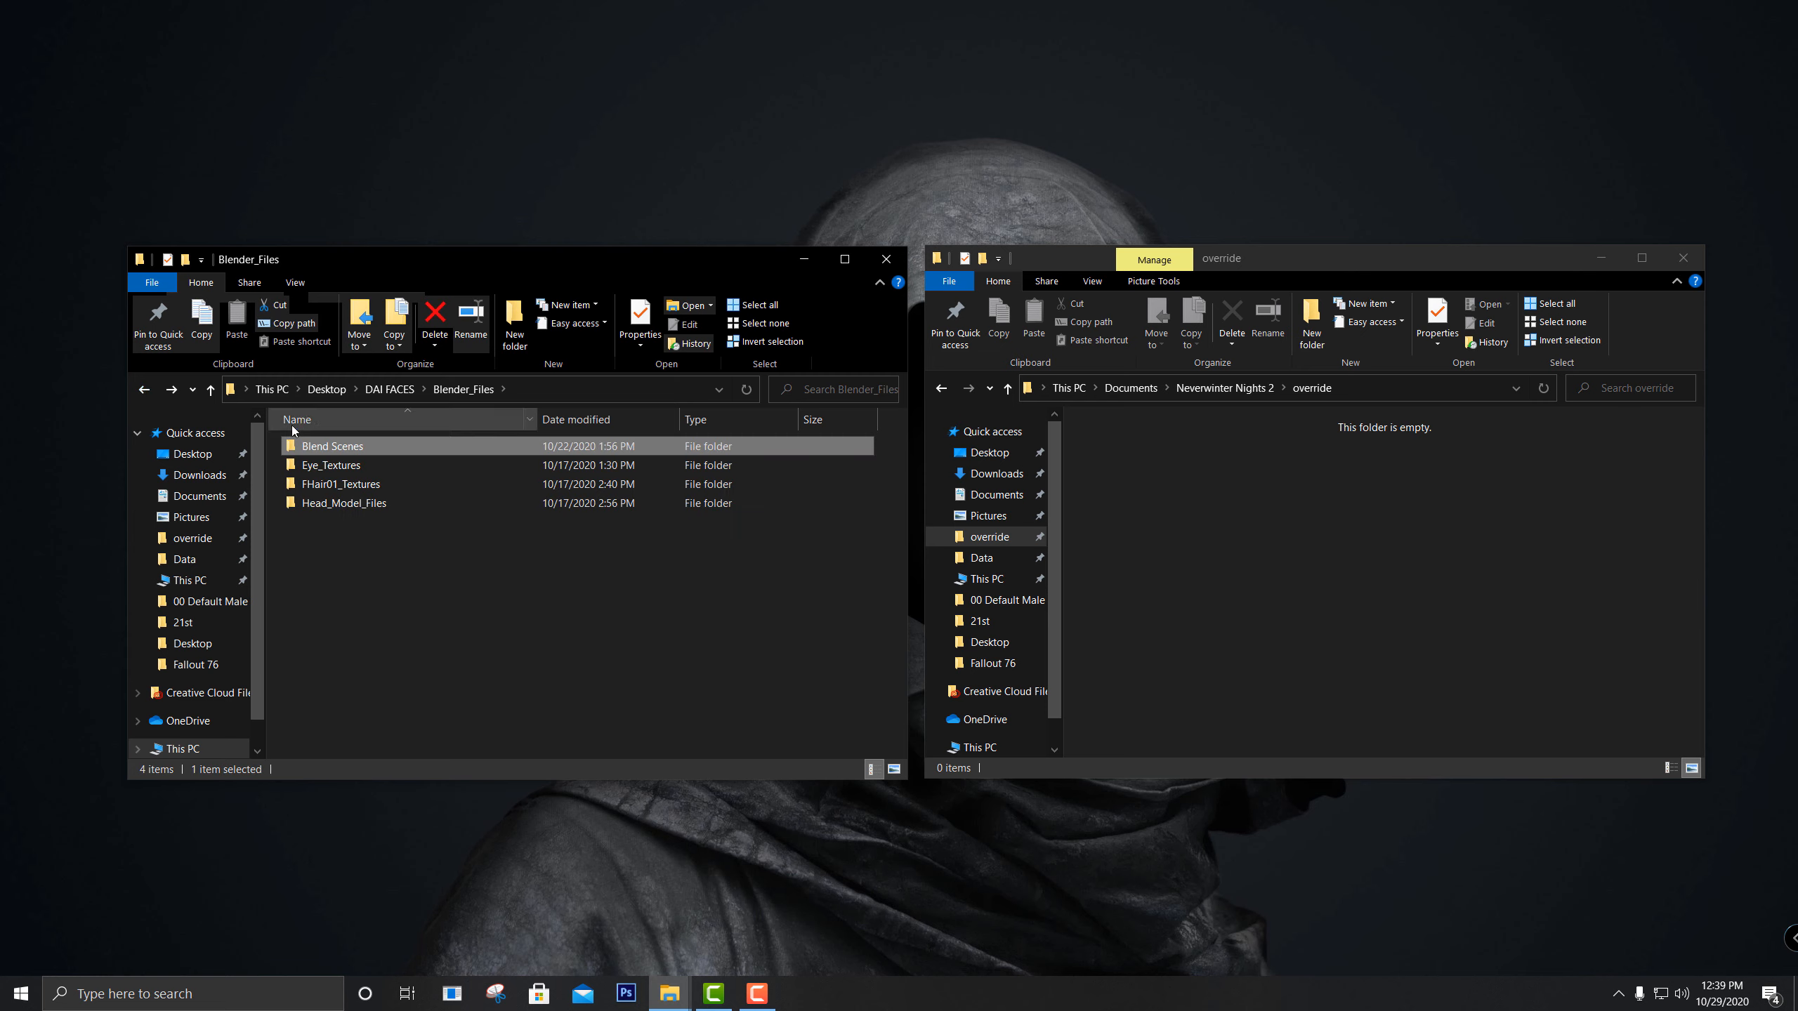
pyautogui.doubleClick(320, 446)
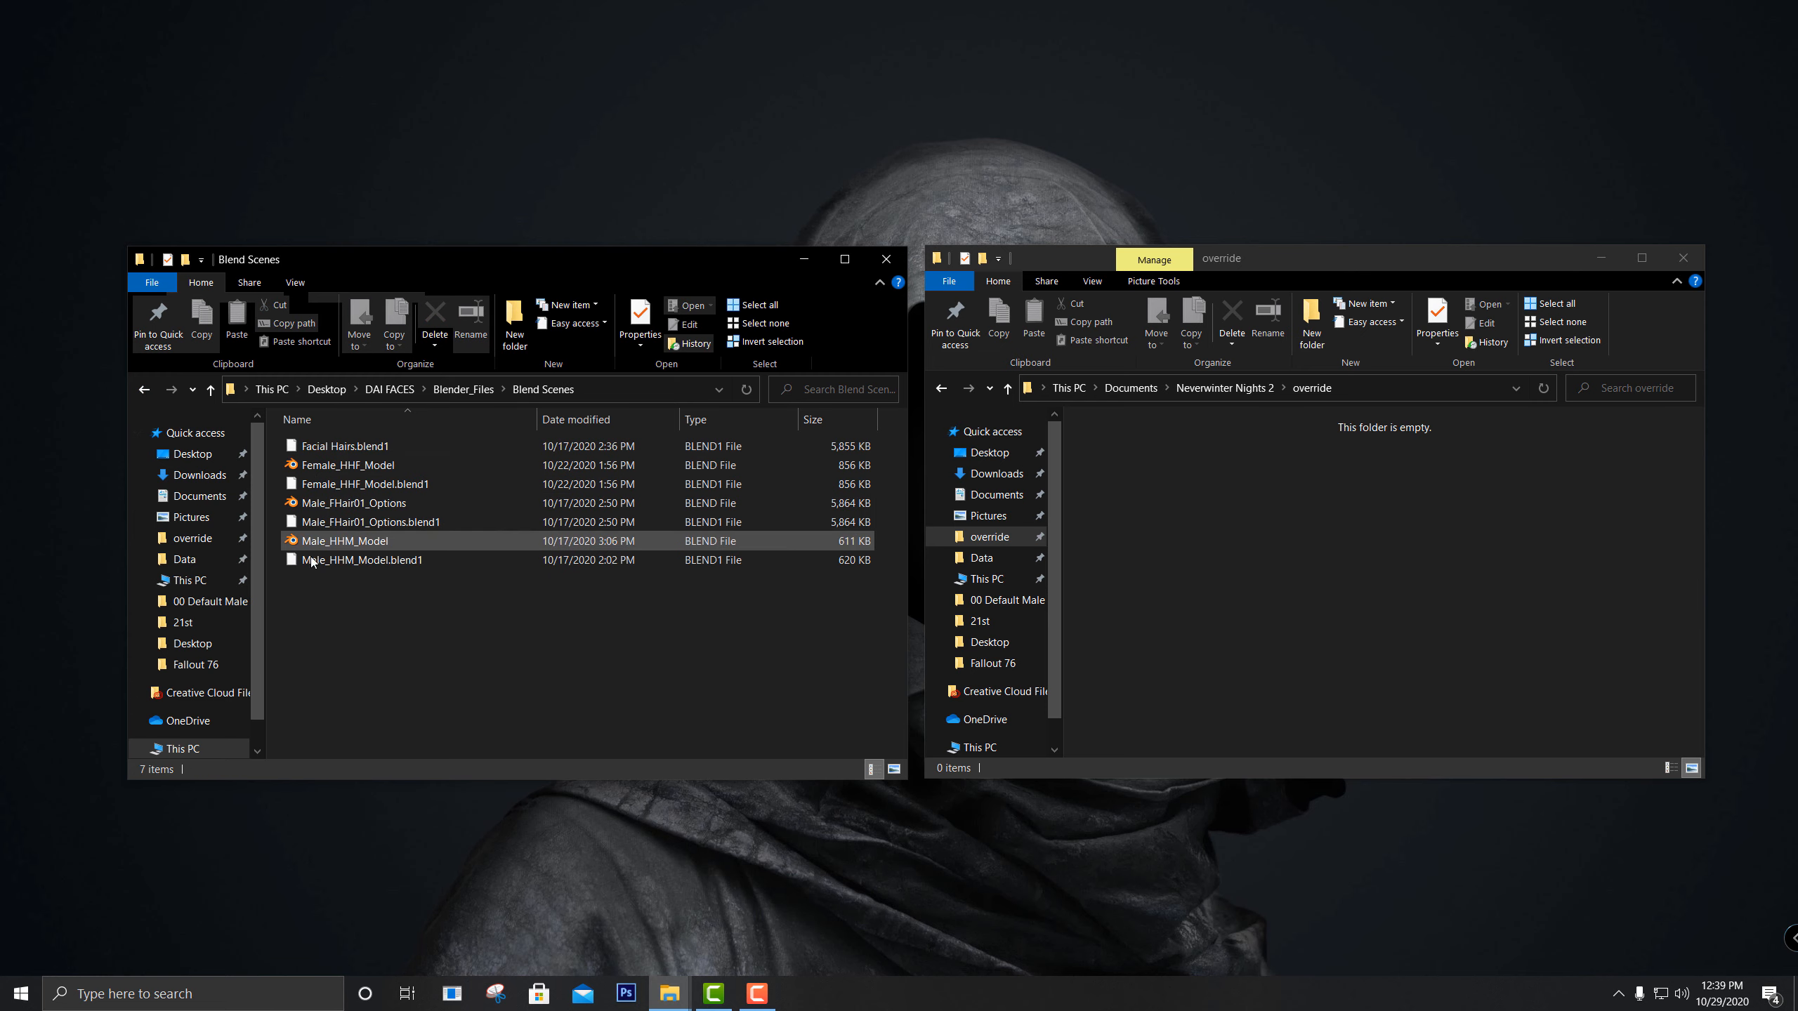
pyautogui.click(143, 394)
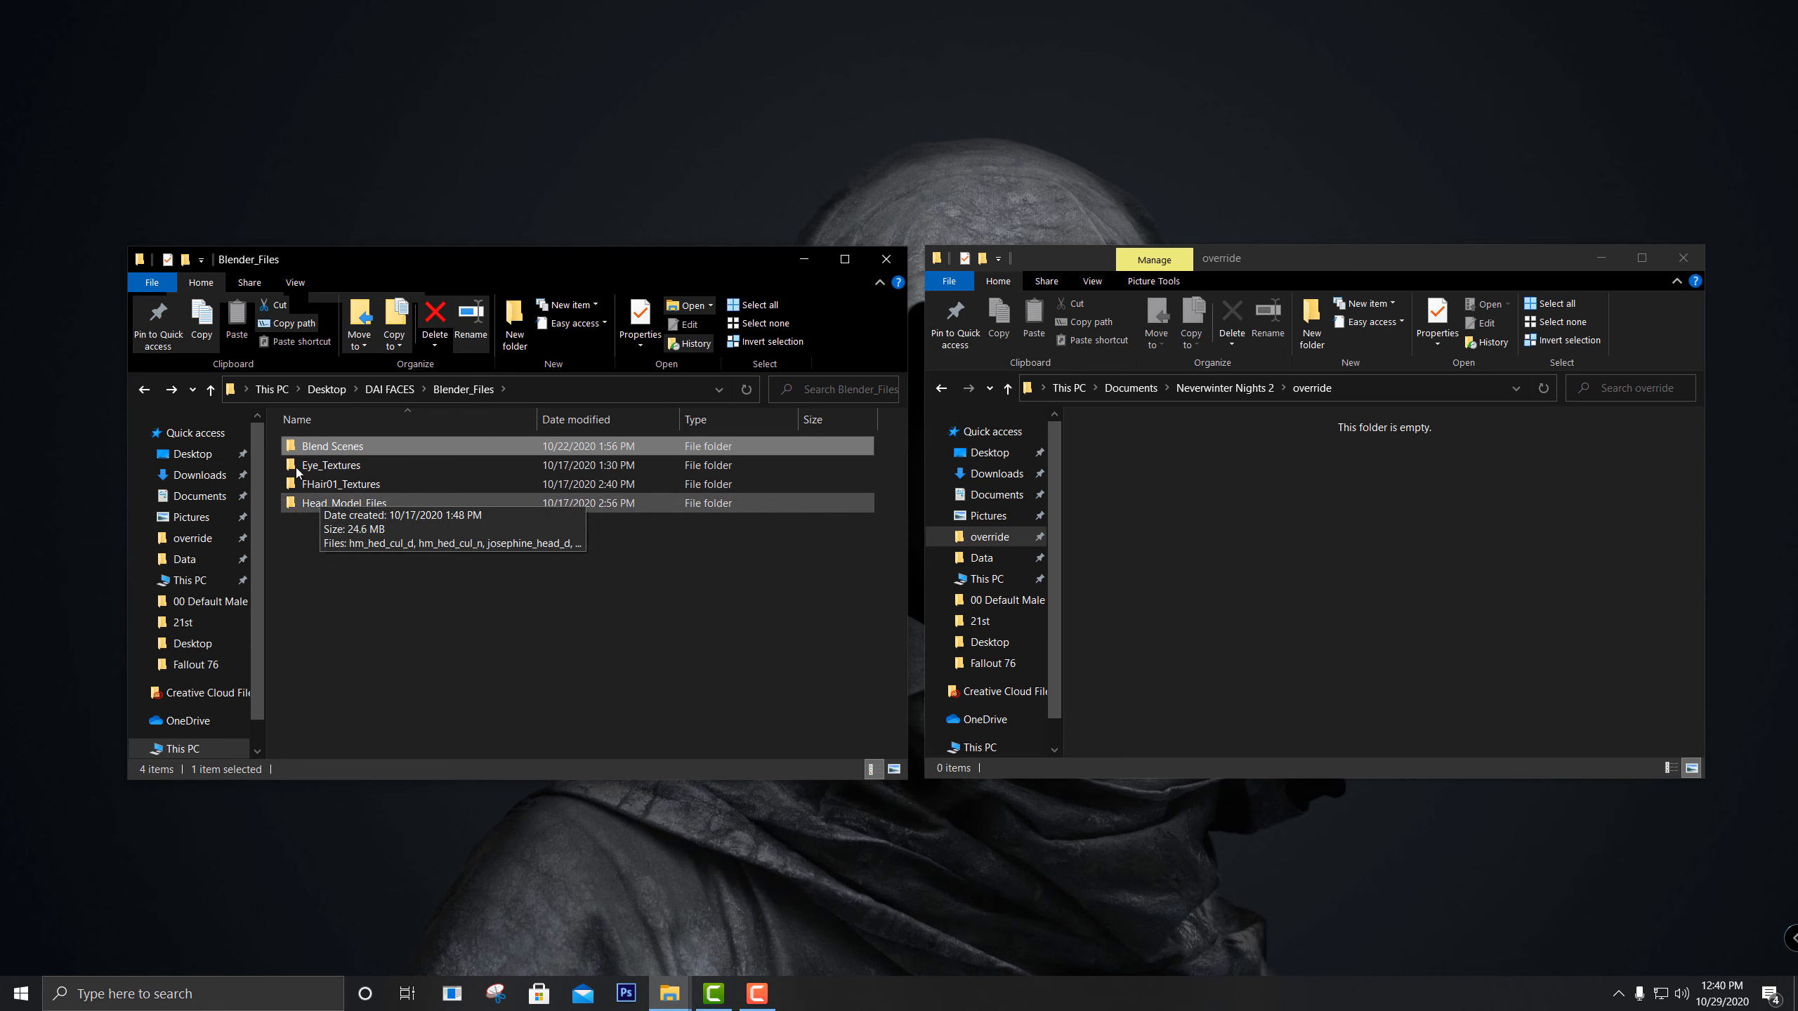
pyautogui.doubleClick(343, 446)
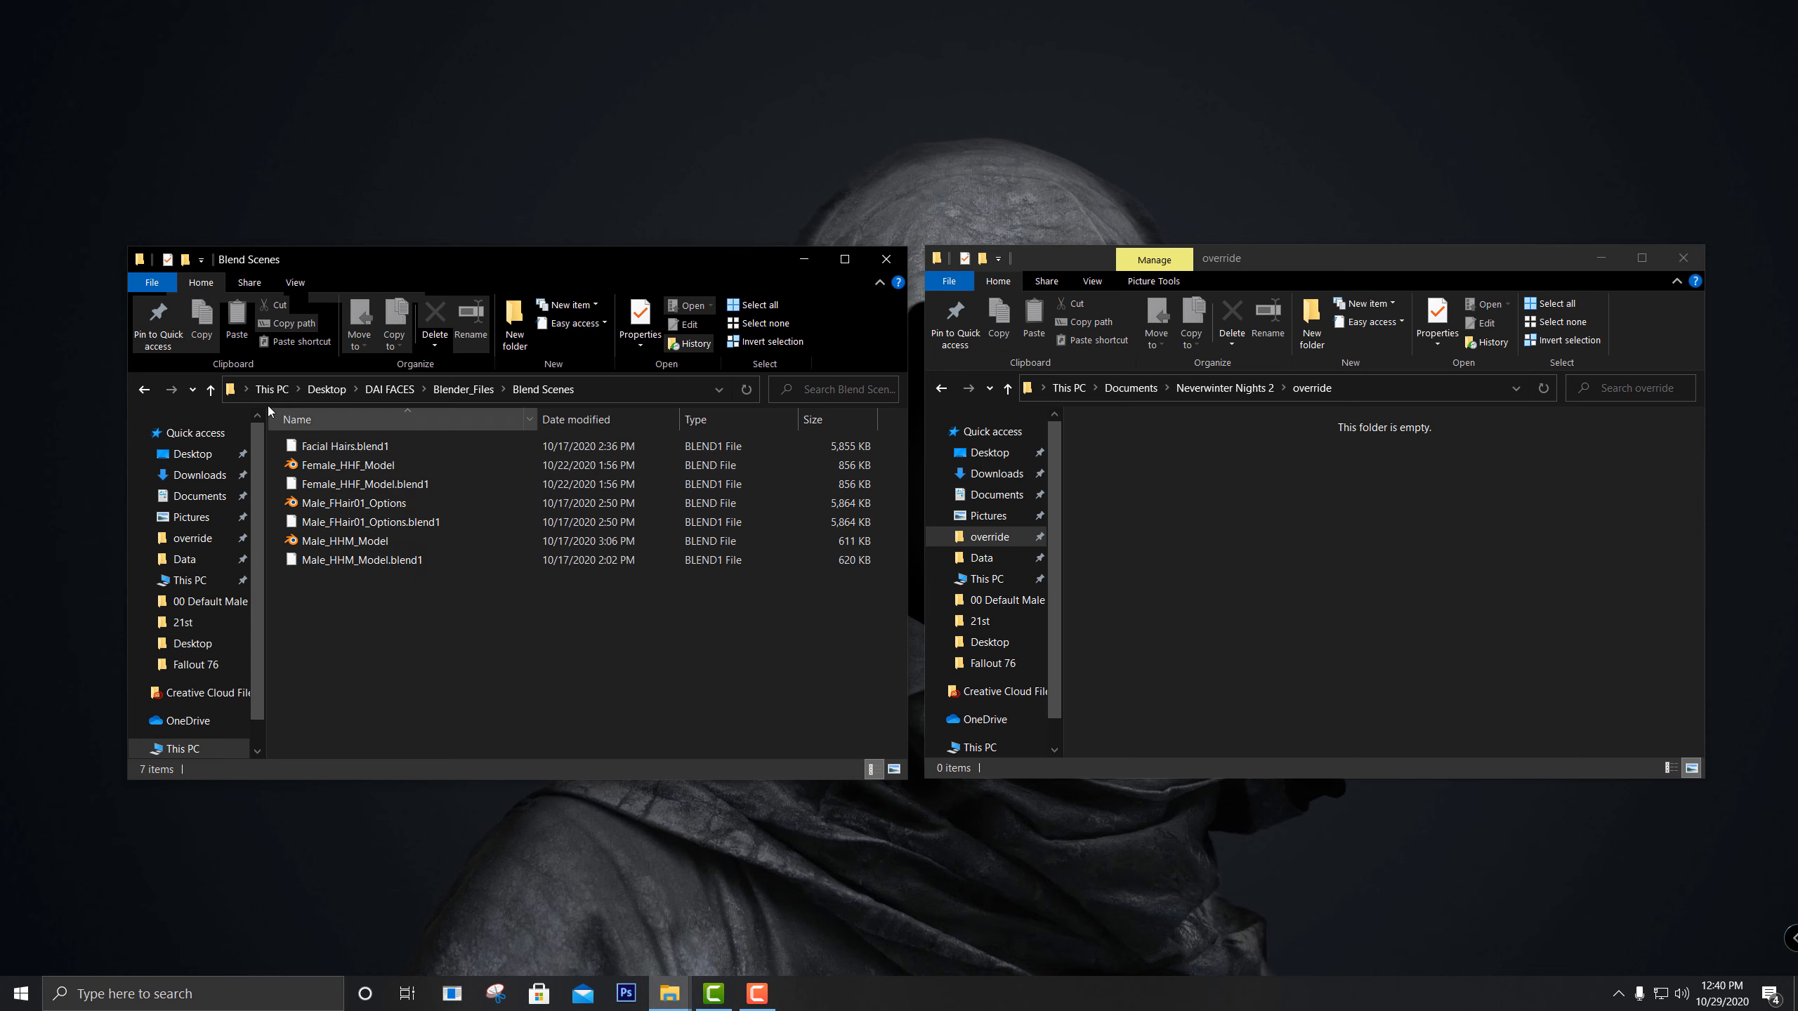
pyautogui.click(145, 389)
# Review the Eye_Textures, FHair01_Textures and Head_Model_Files folders alongside Blend Scenes, and return to the DAI FACES folder
pyautogui.moveTo(413, 548); pyautogui.dragTo(302, 459)
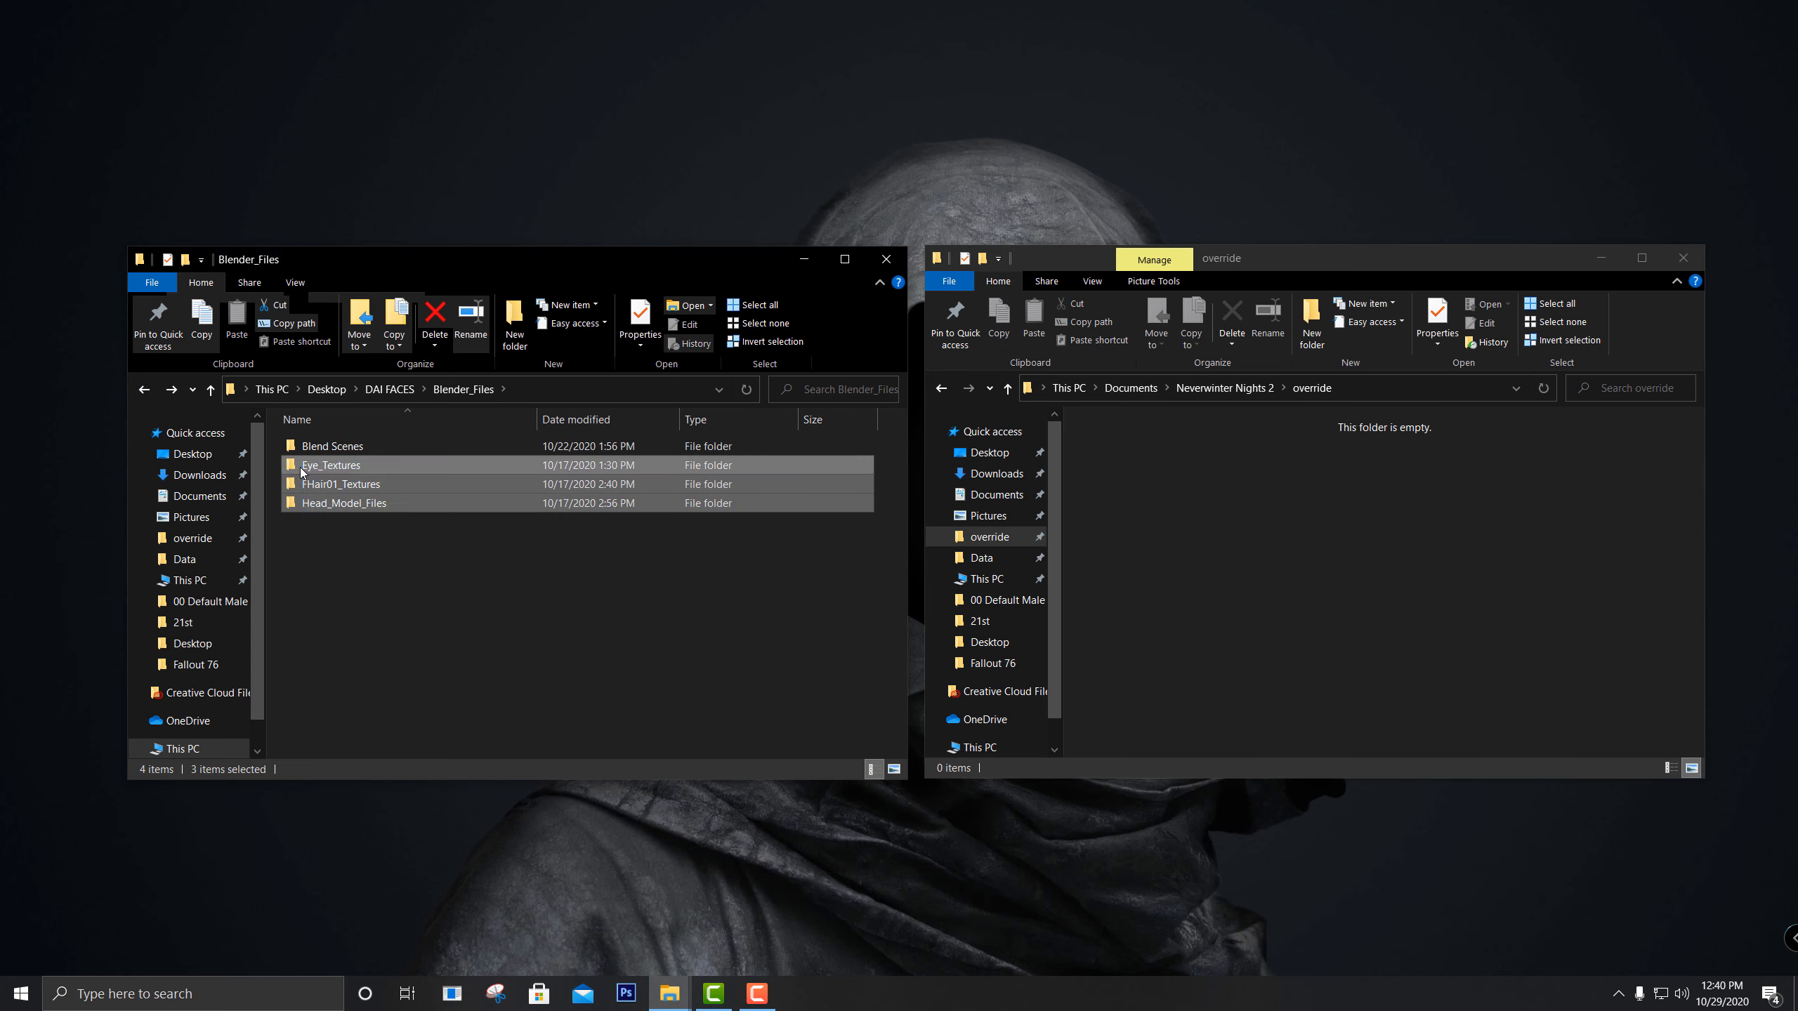
pyautogui.click(329, 557)
pyautogui.doubleClick(334, 446)
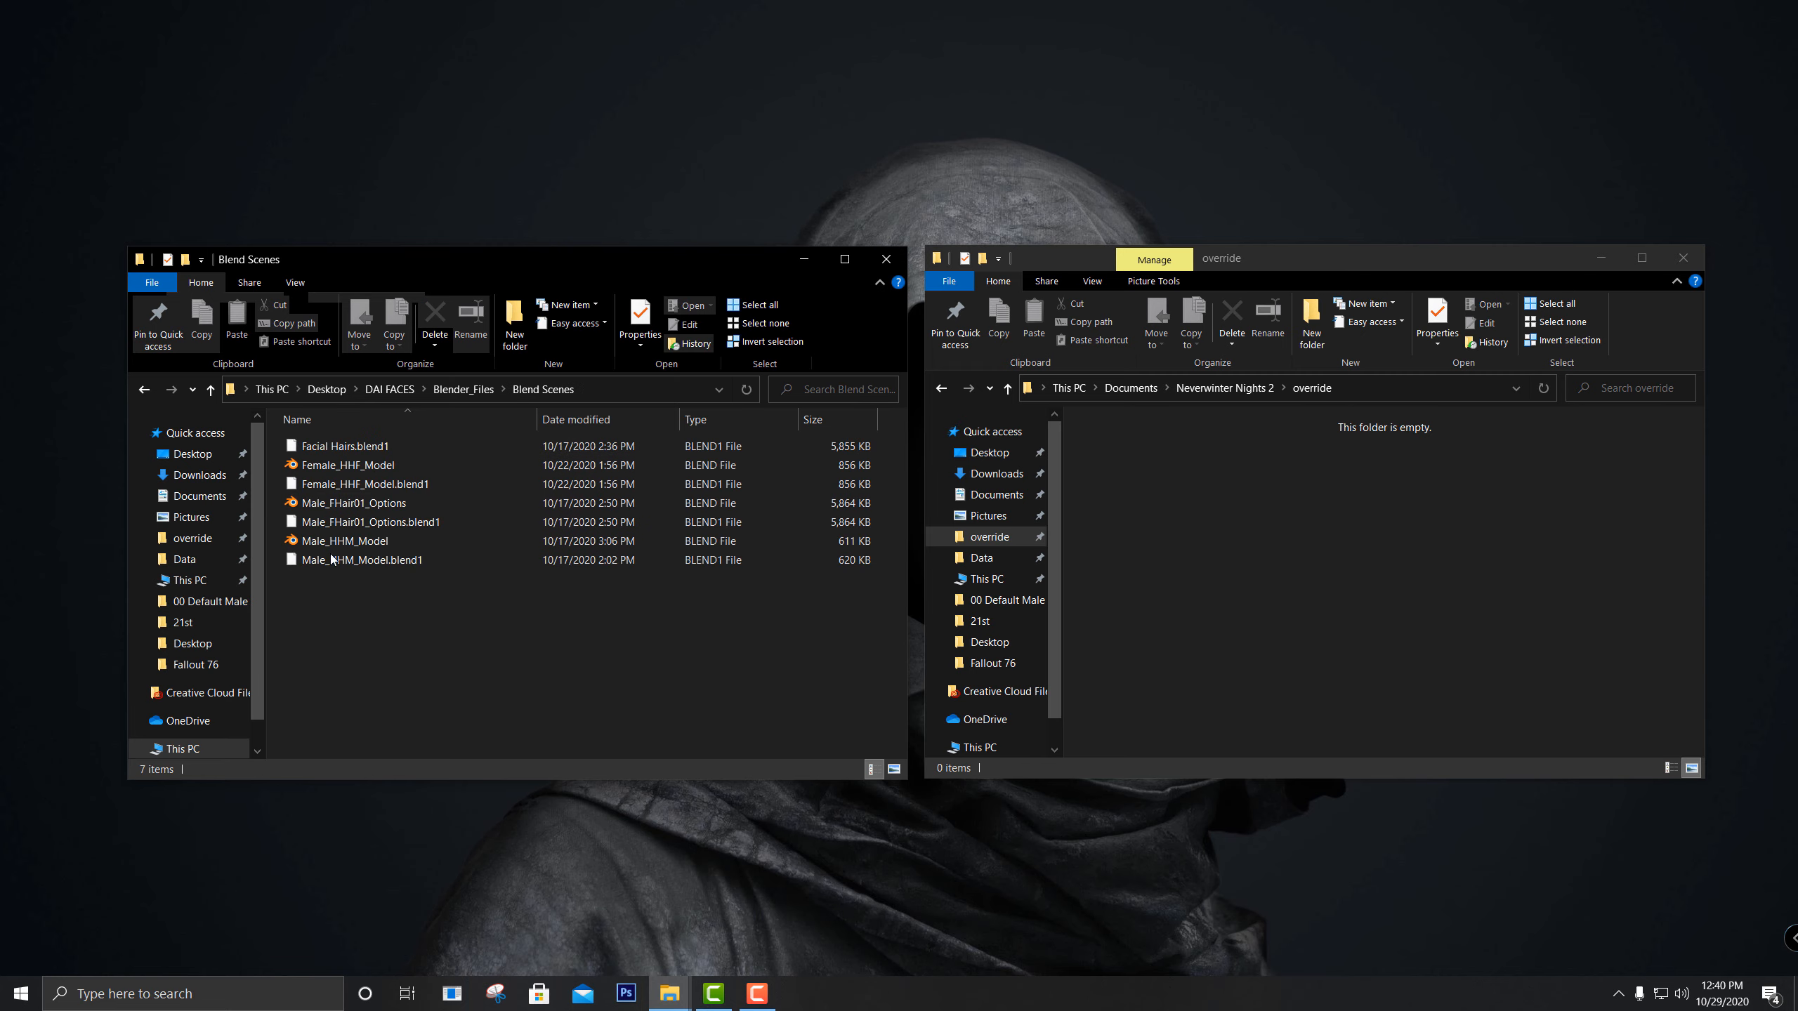
pyautogui.click(146, 388)
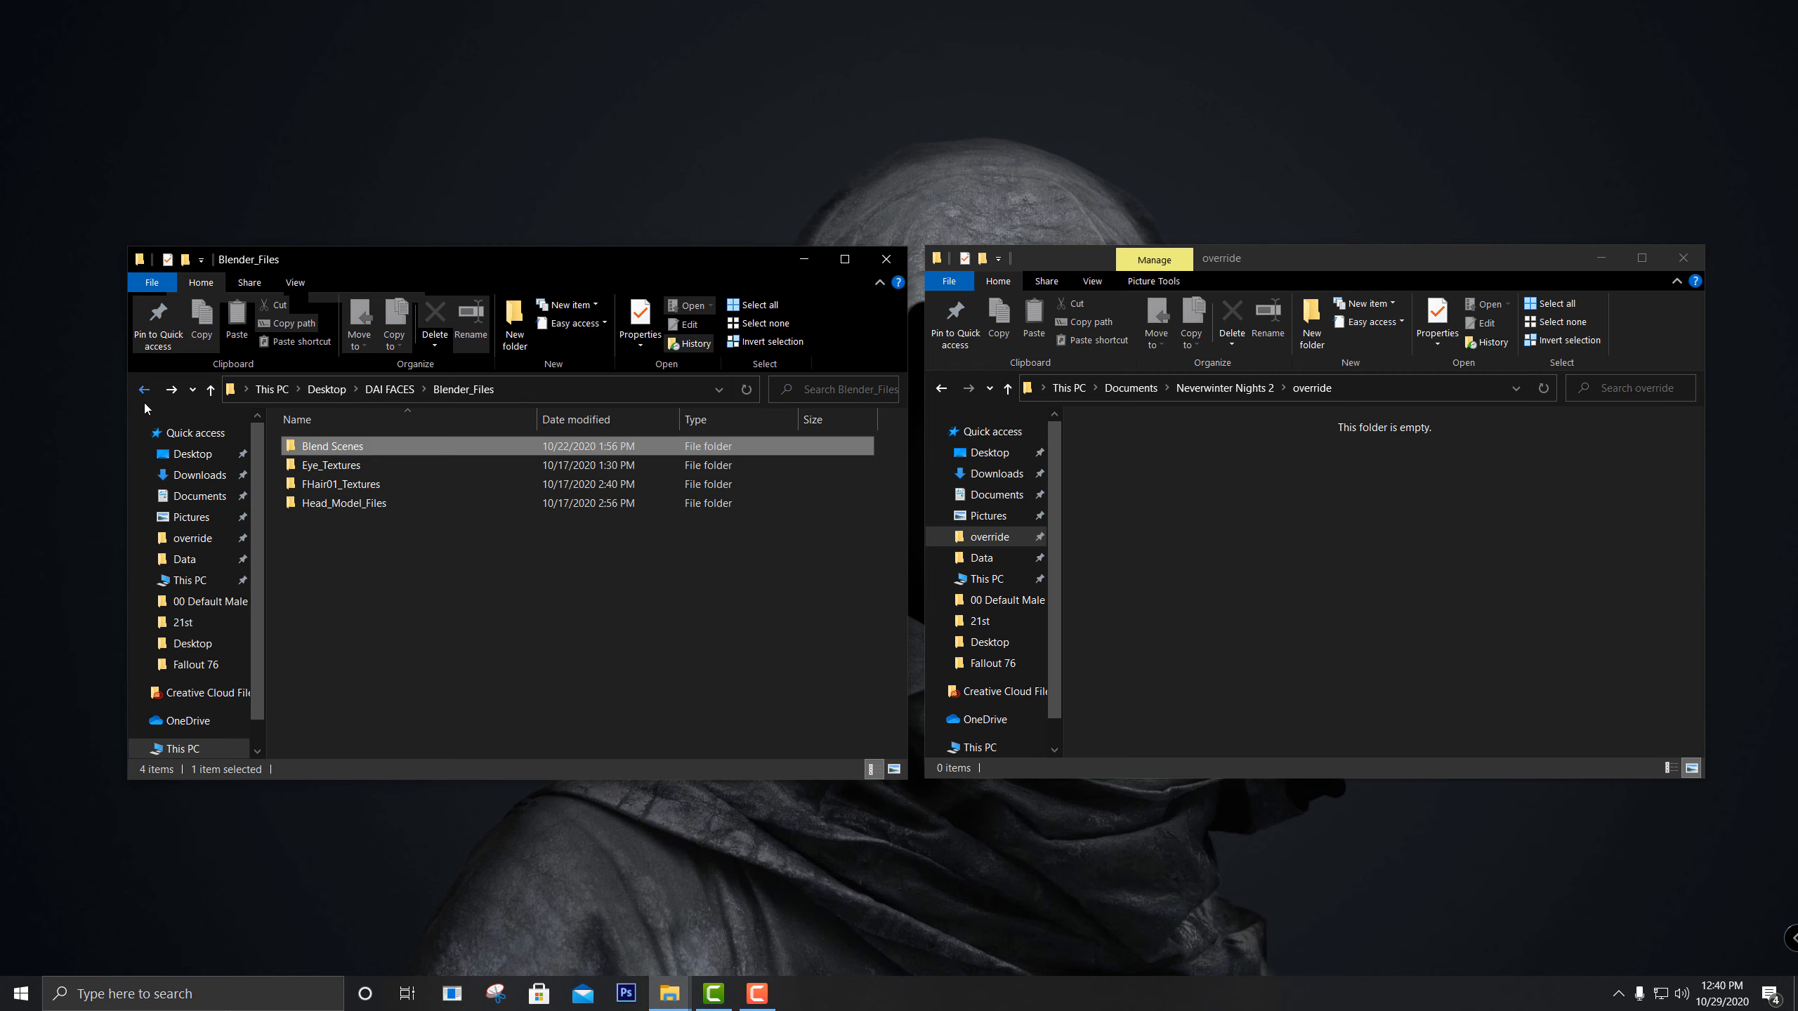
pyautogui.doubleClick(334, 446)
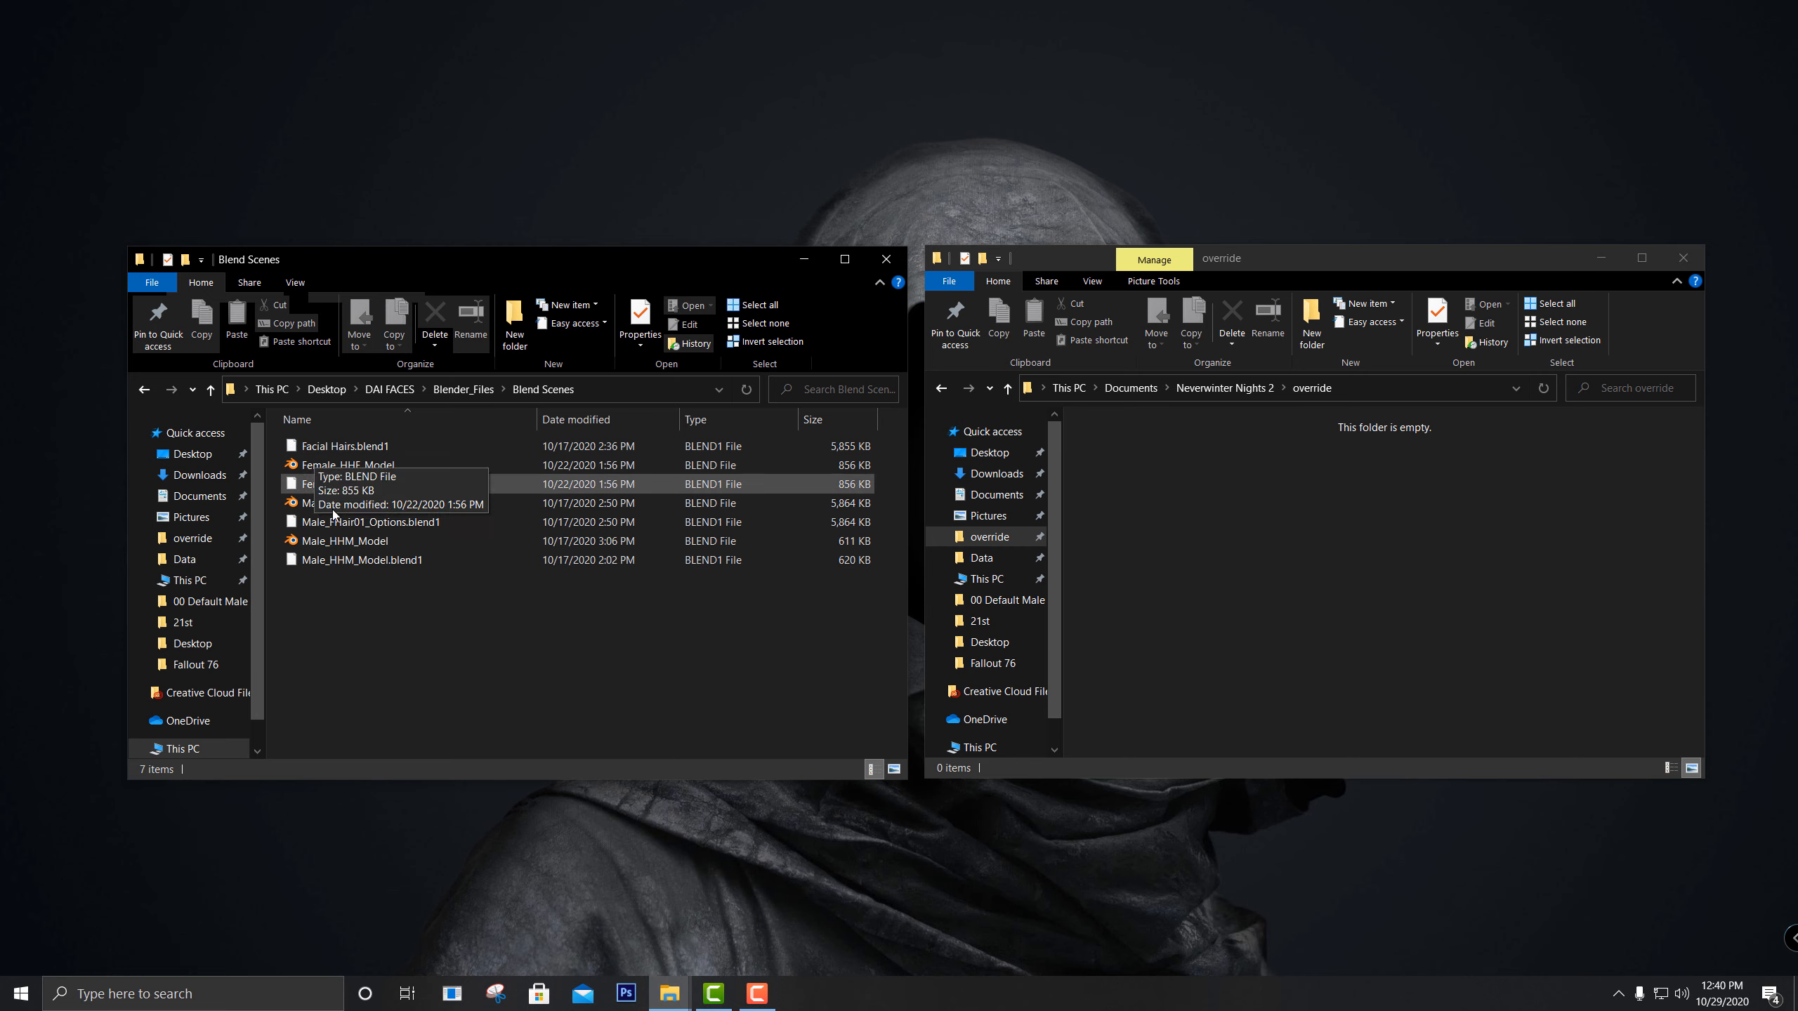
pyautogui.click(140, 388)
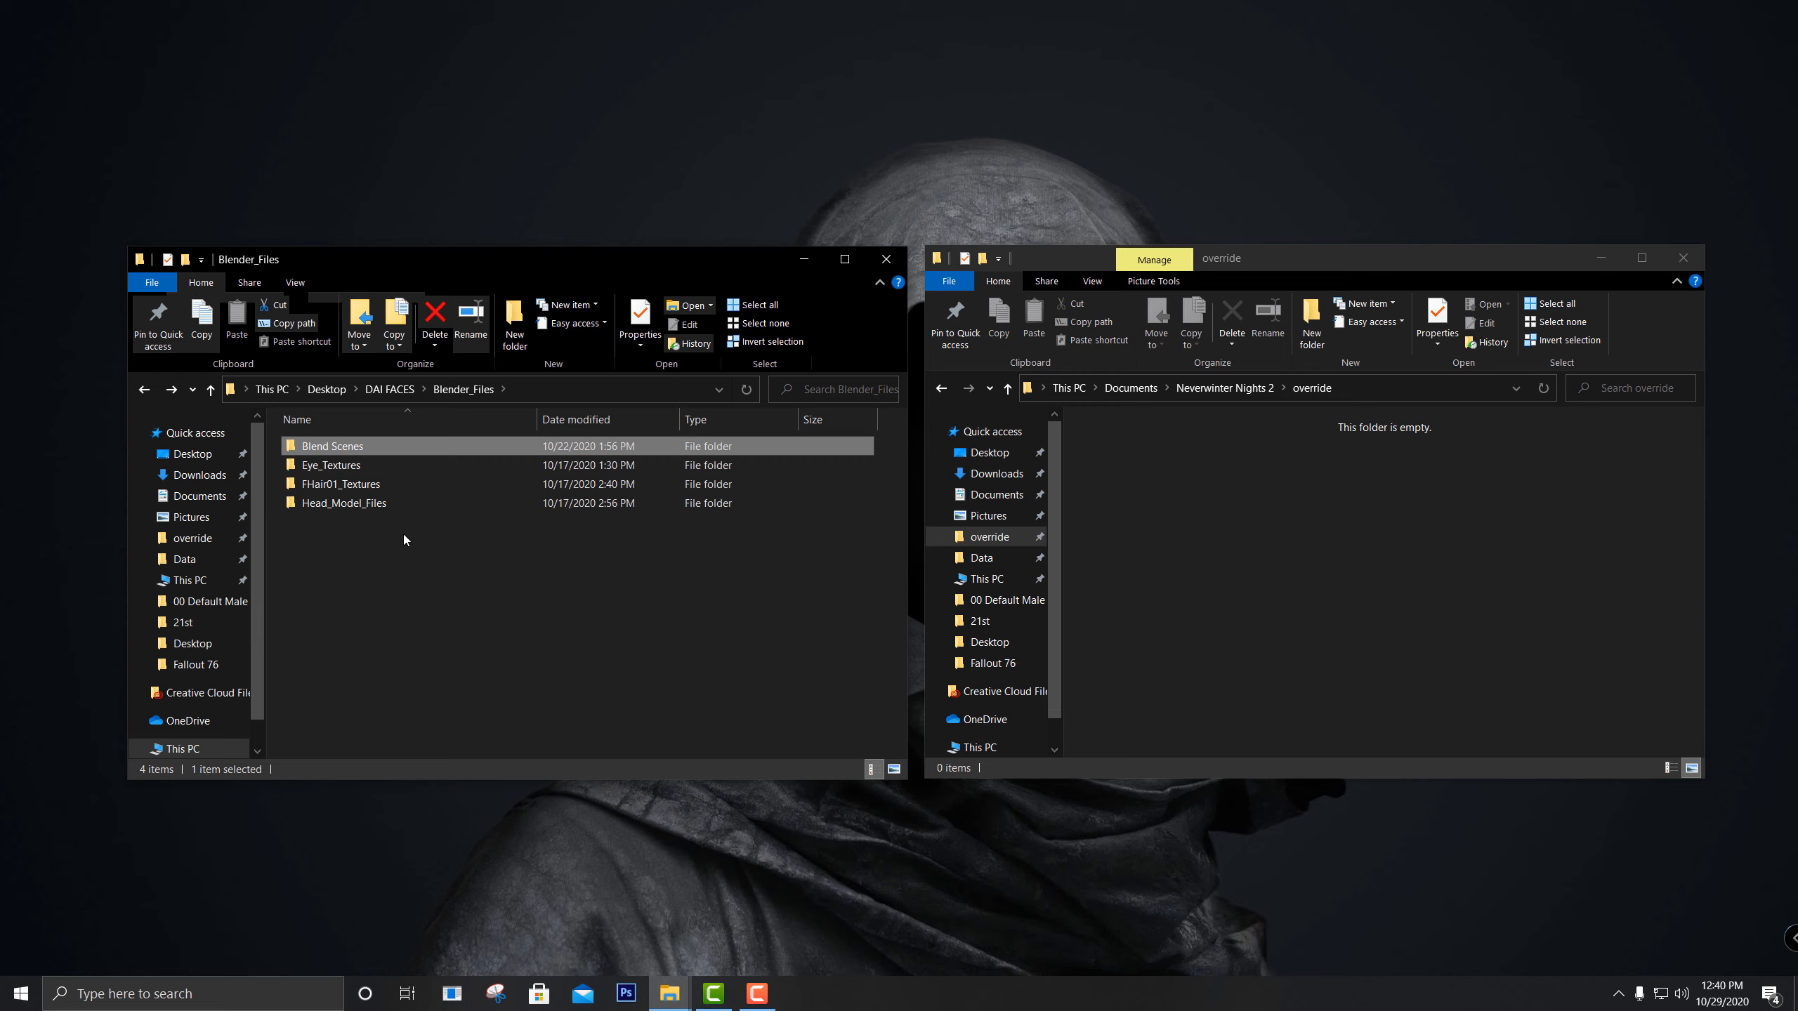
pyautogui.moveTo(489, 551); pyautogui.dragTo(346, 479)
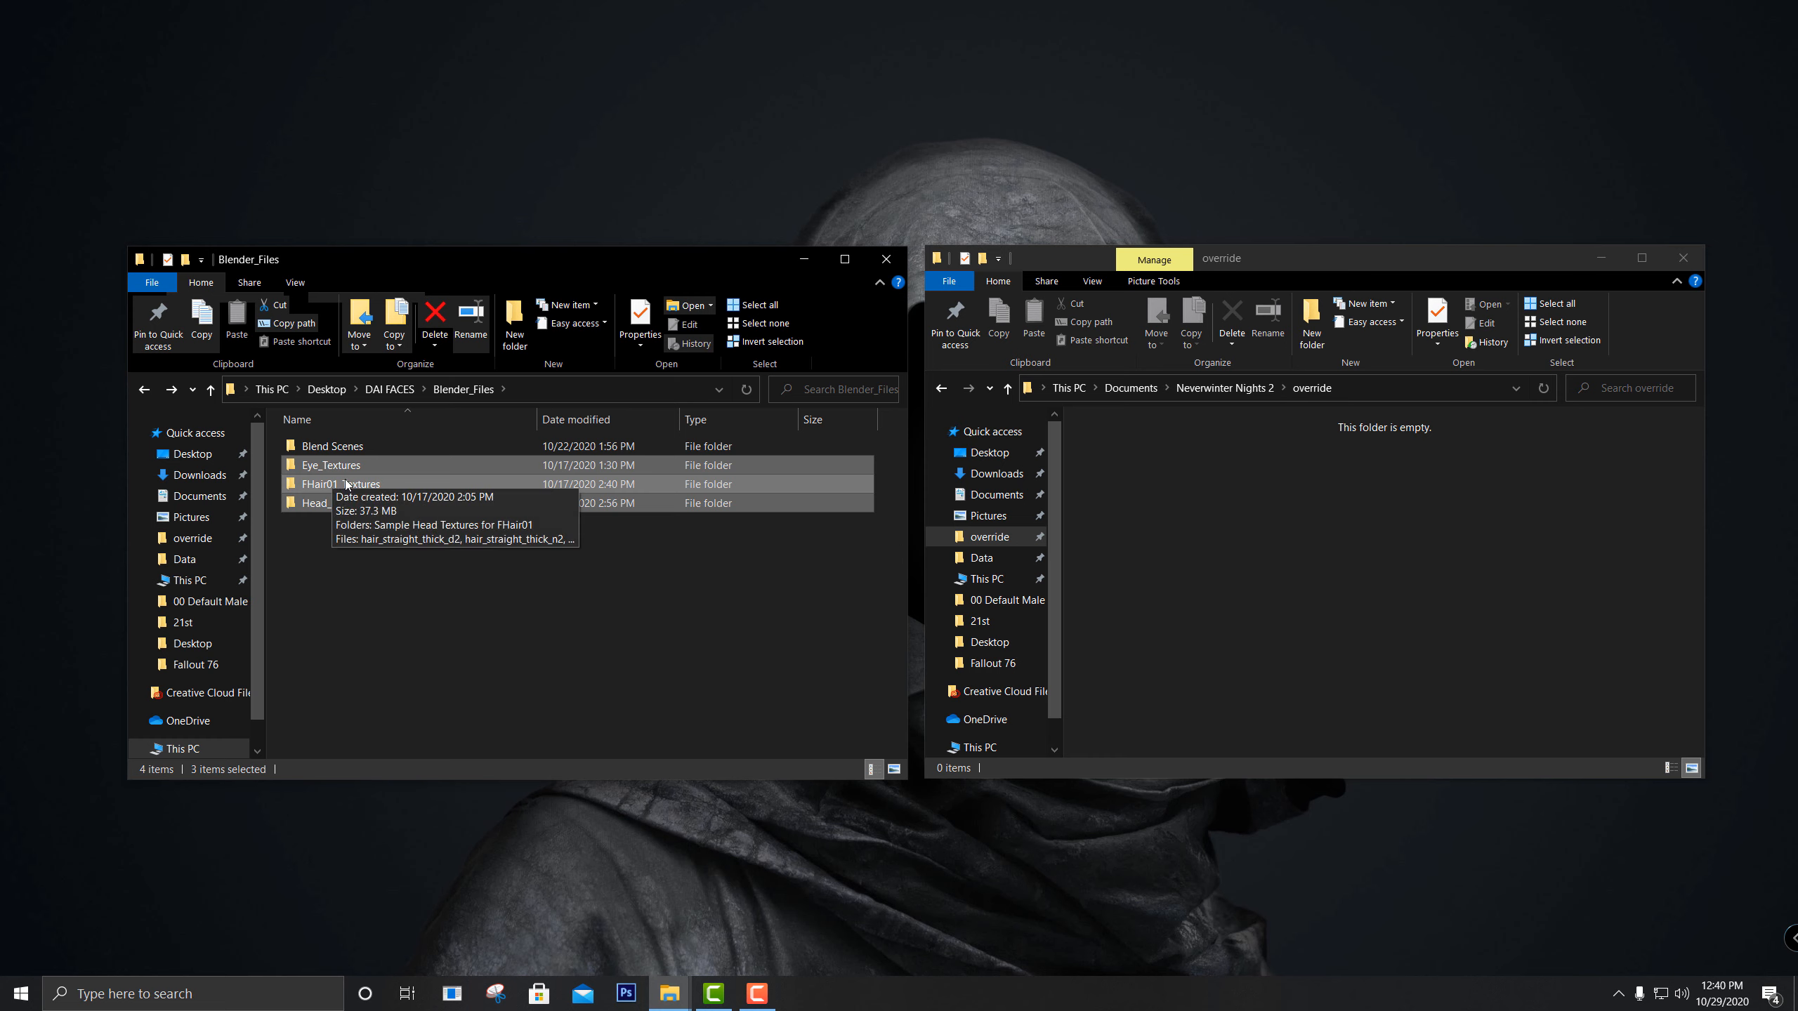
pyautogui.click(330, 554)
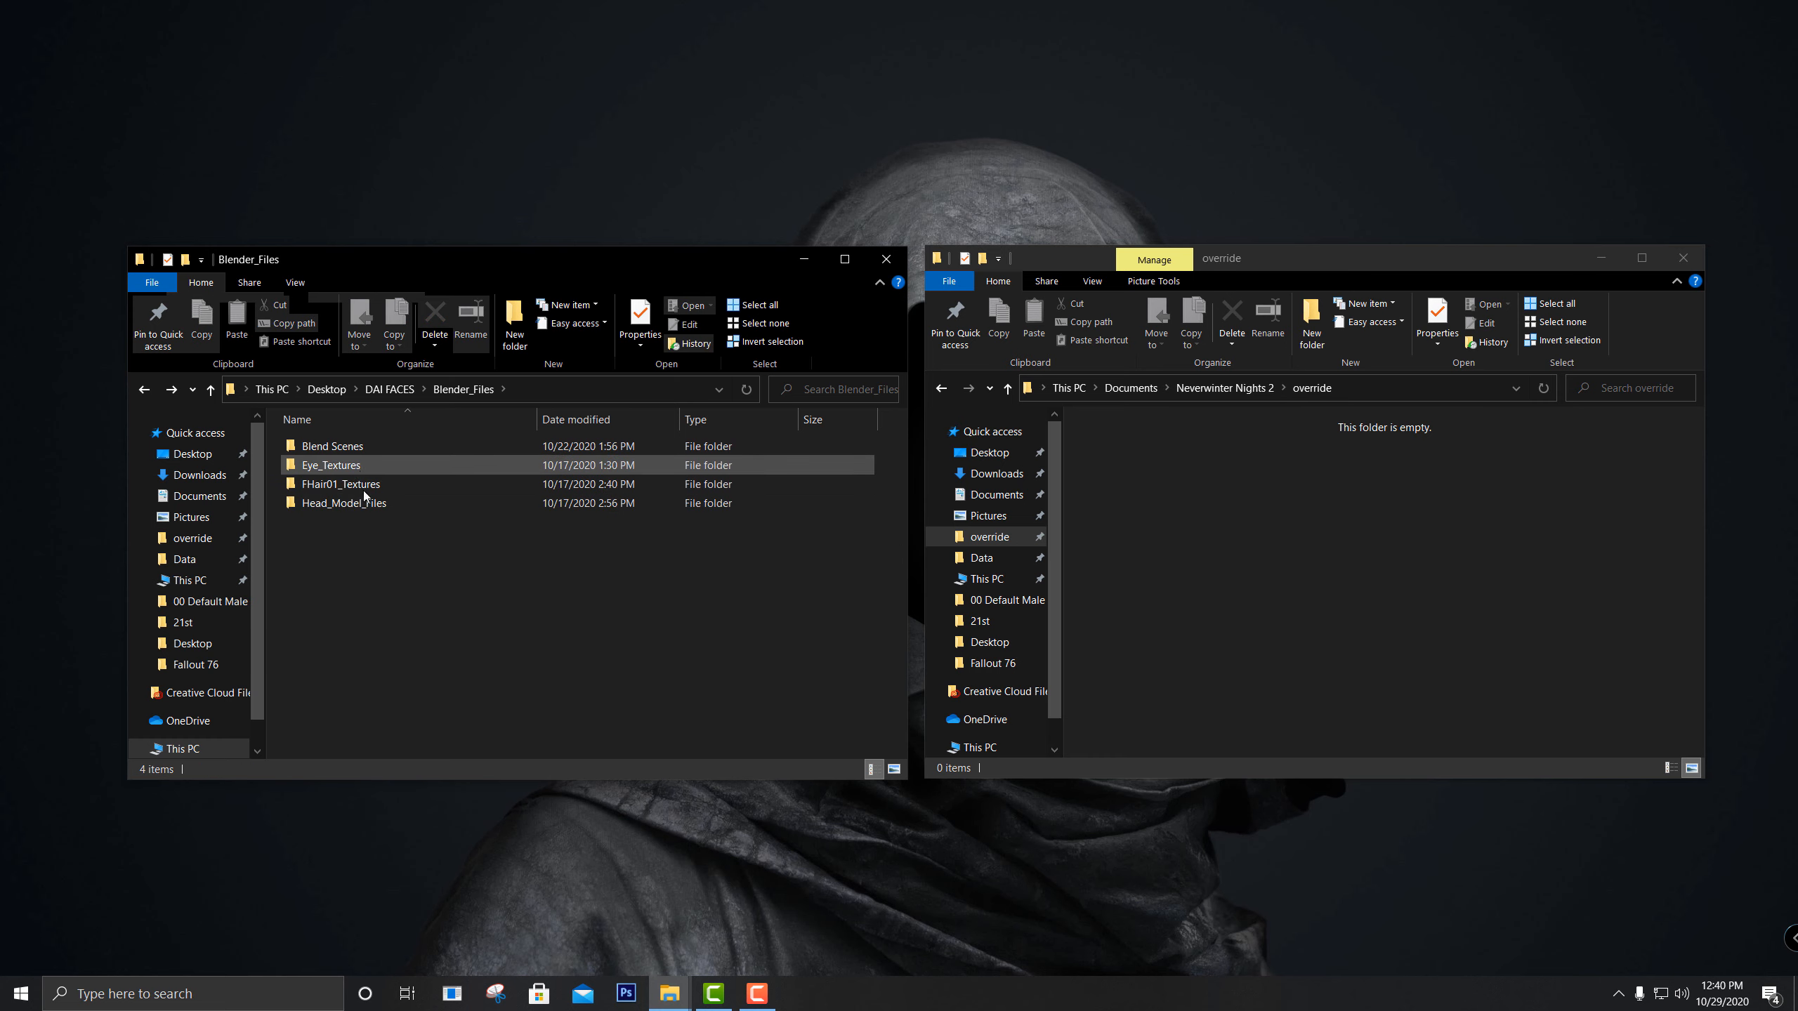
pyautogui.click(143, 391)
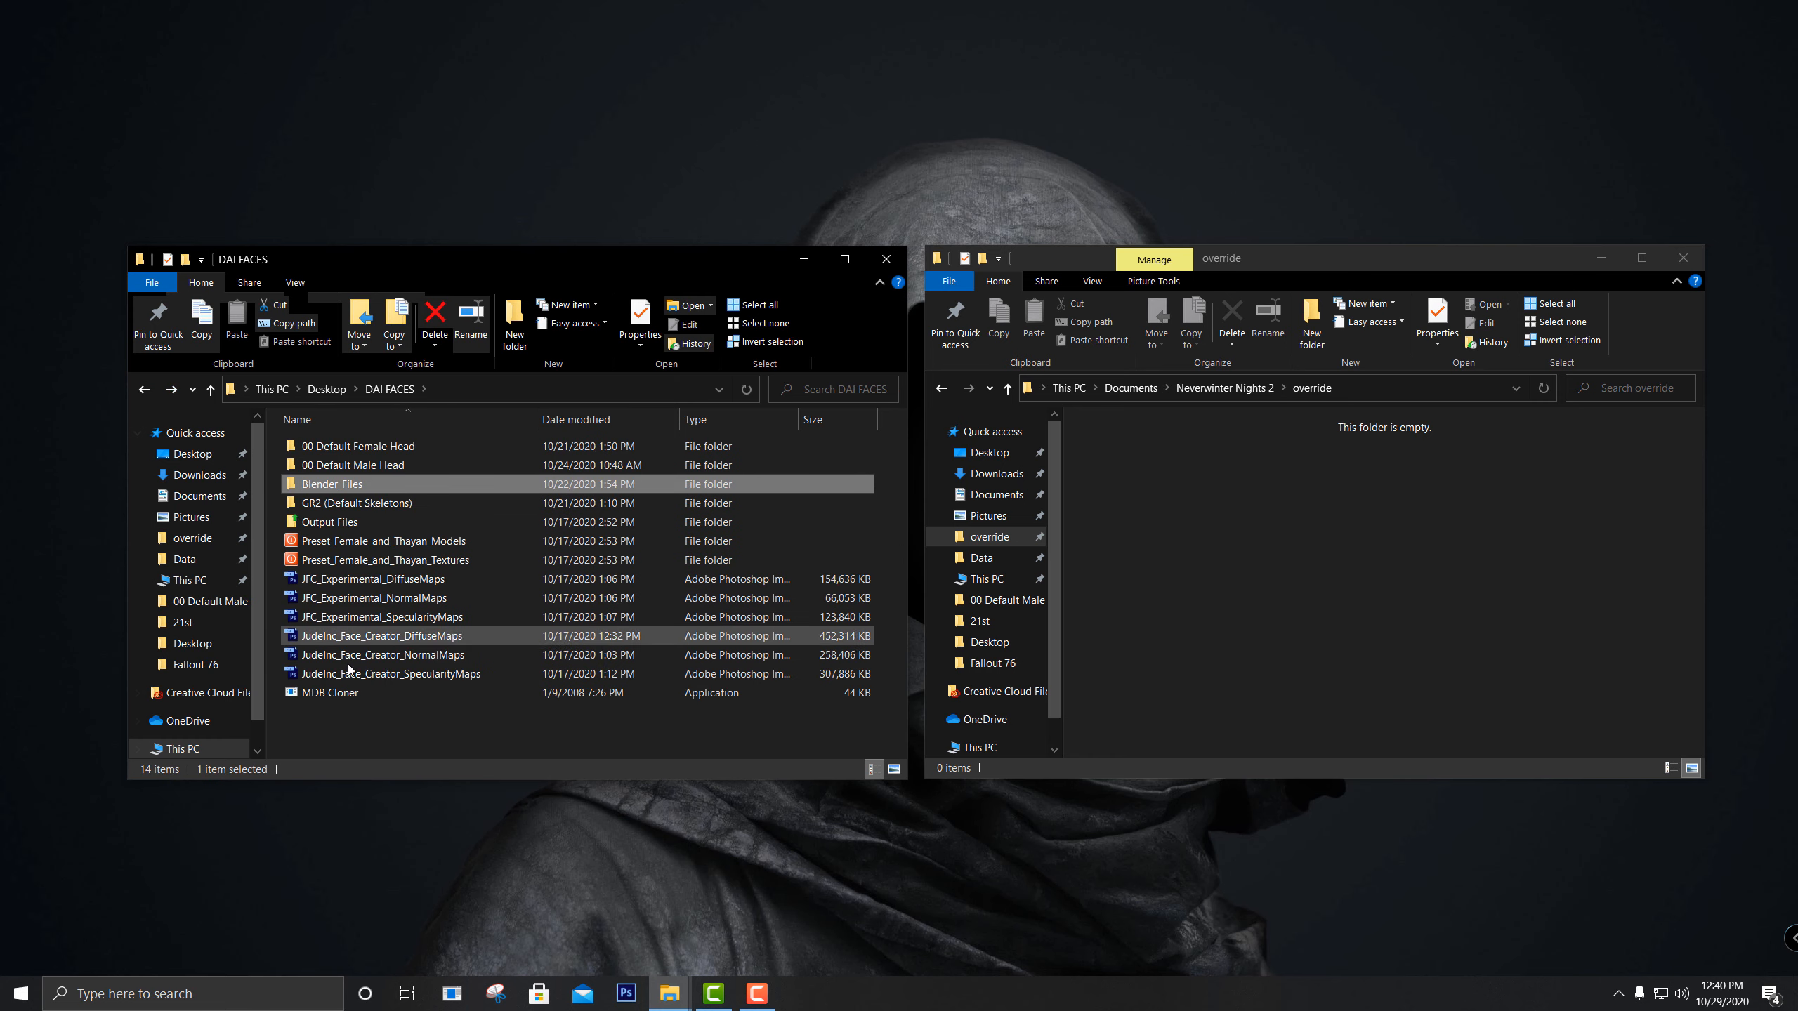
pyautogui.click(339, 737)
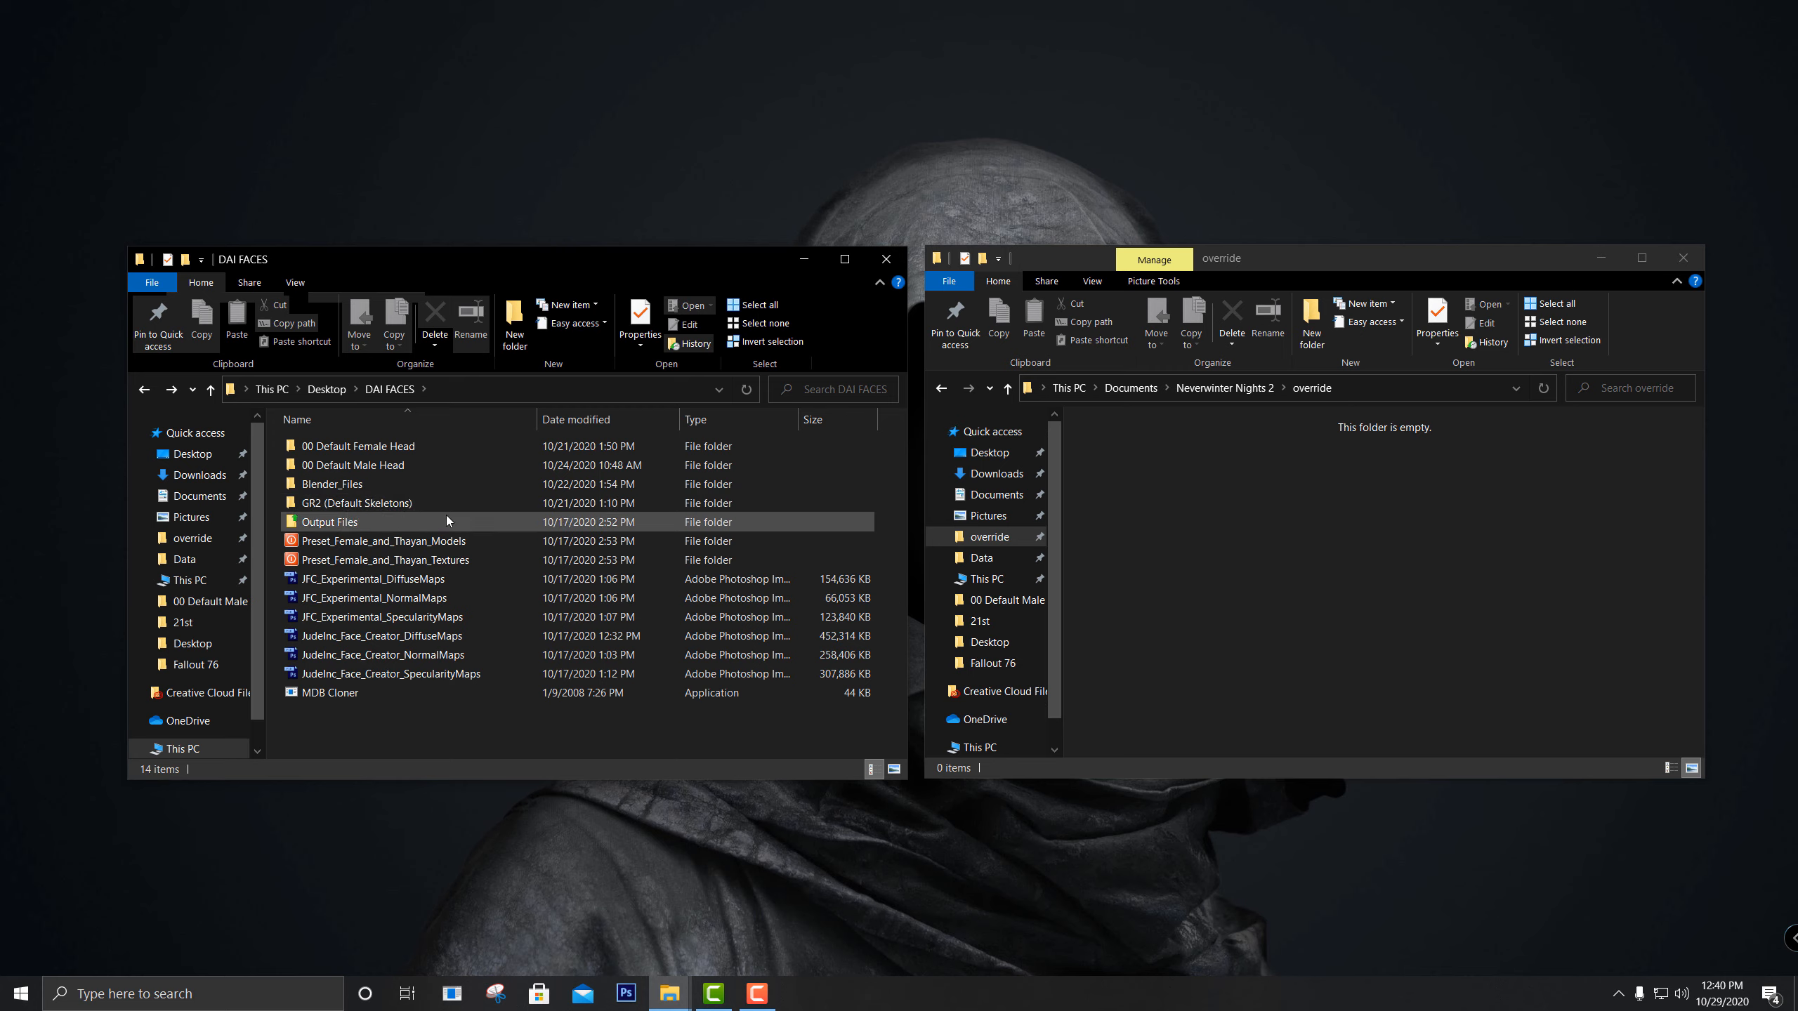
# Create a folder named My Mod Faces in the Neverwinter Nights 2 override folder
pyautogui.click(360, 470)
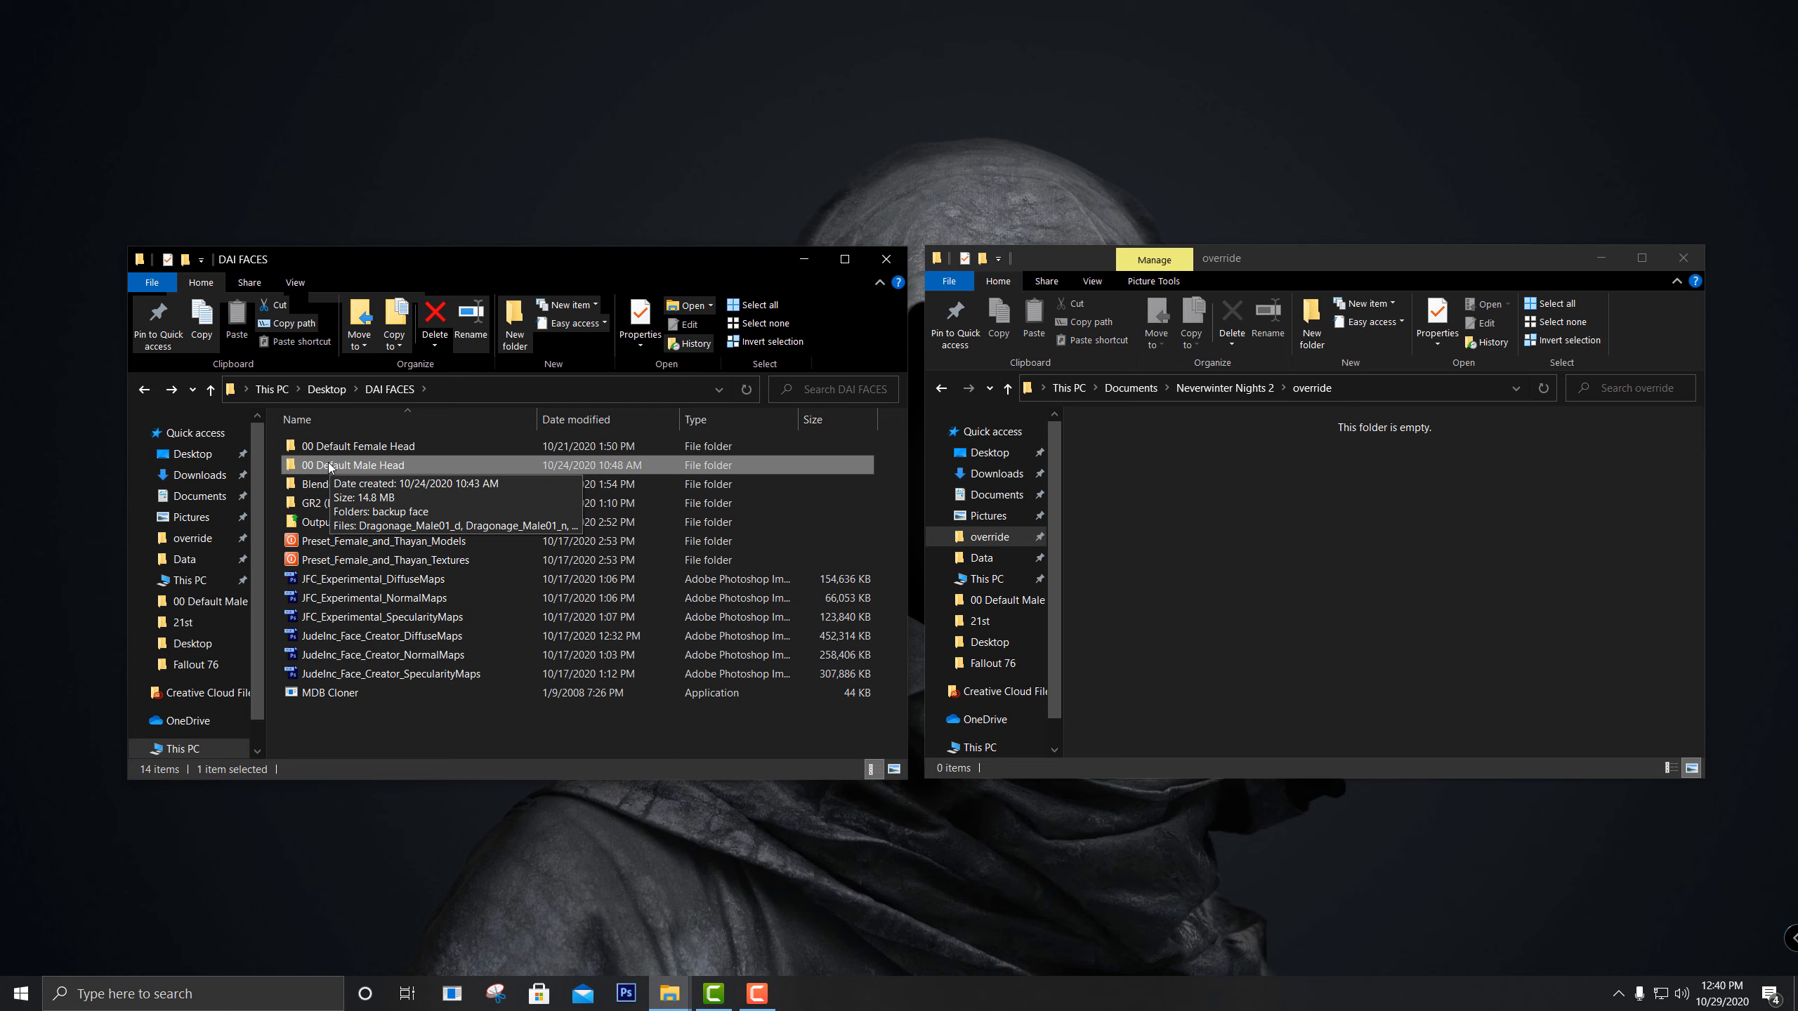
pyautogui.click(1272, 514)
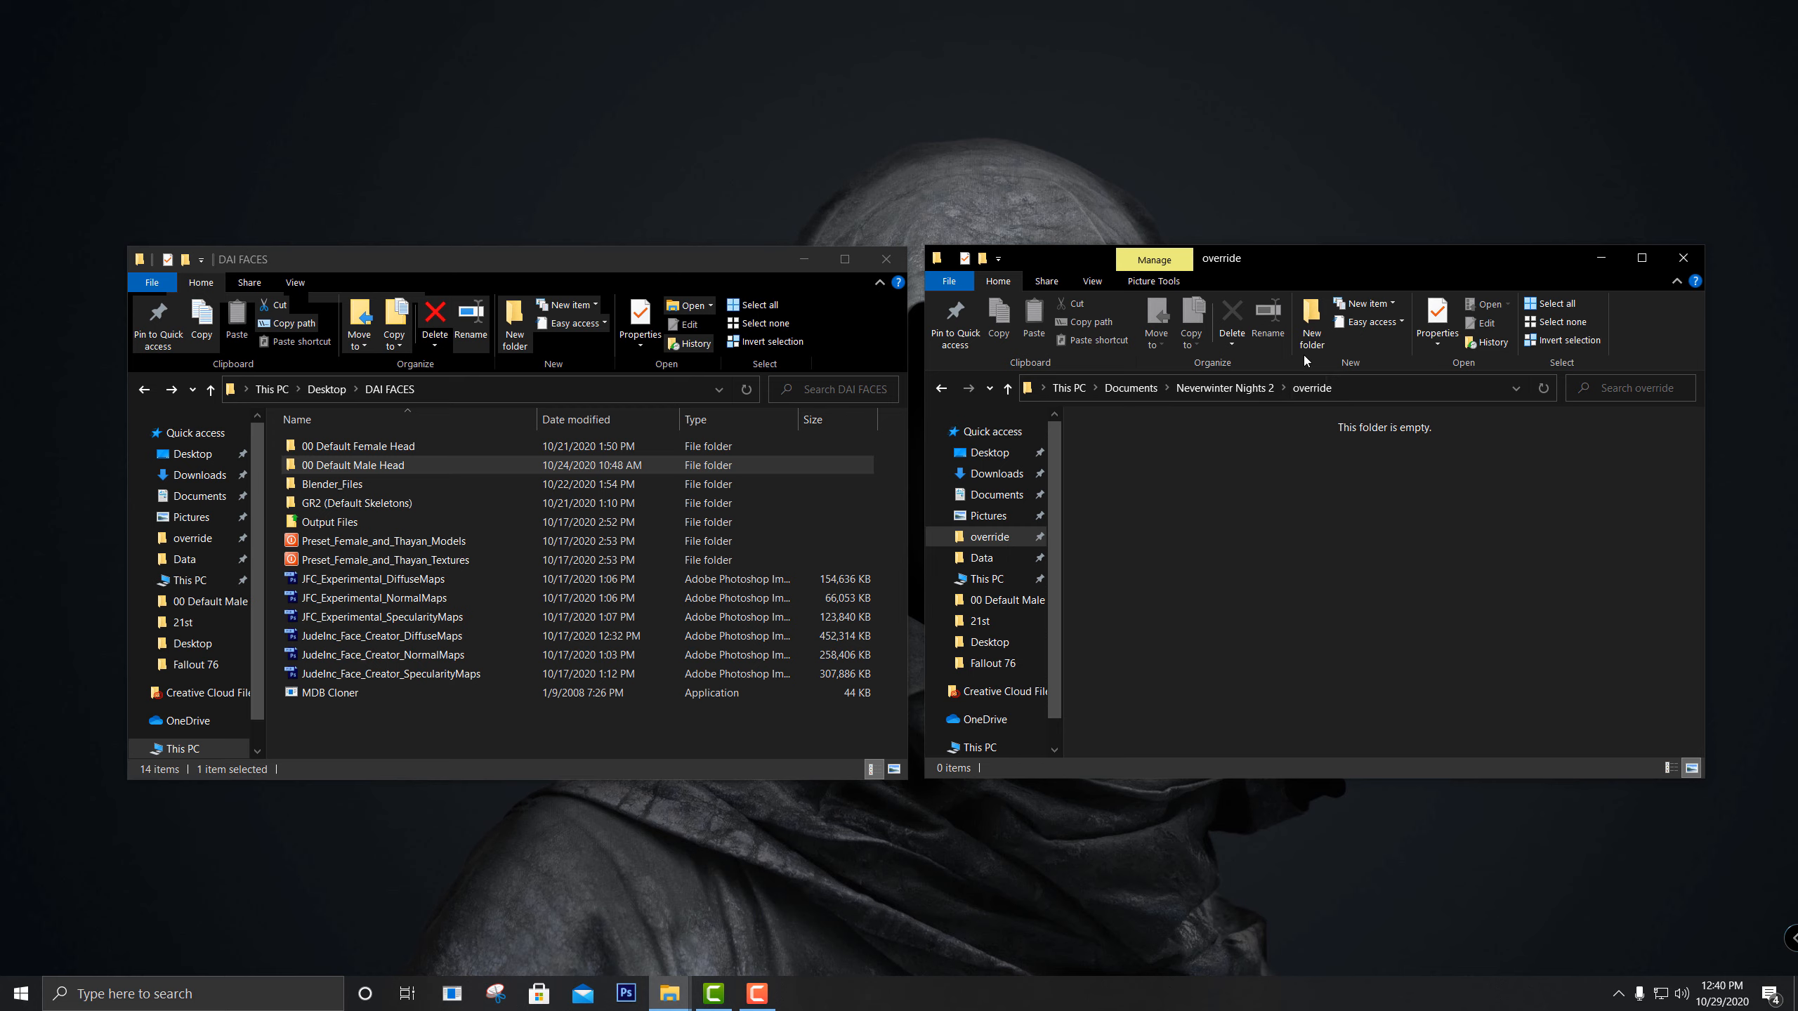
pyautogui.click(1309, 333)
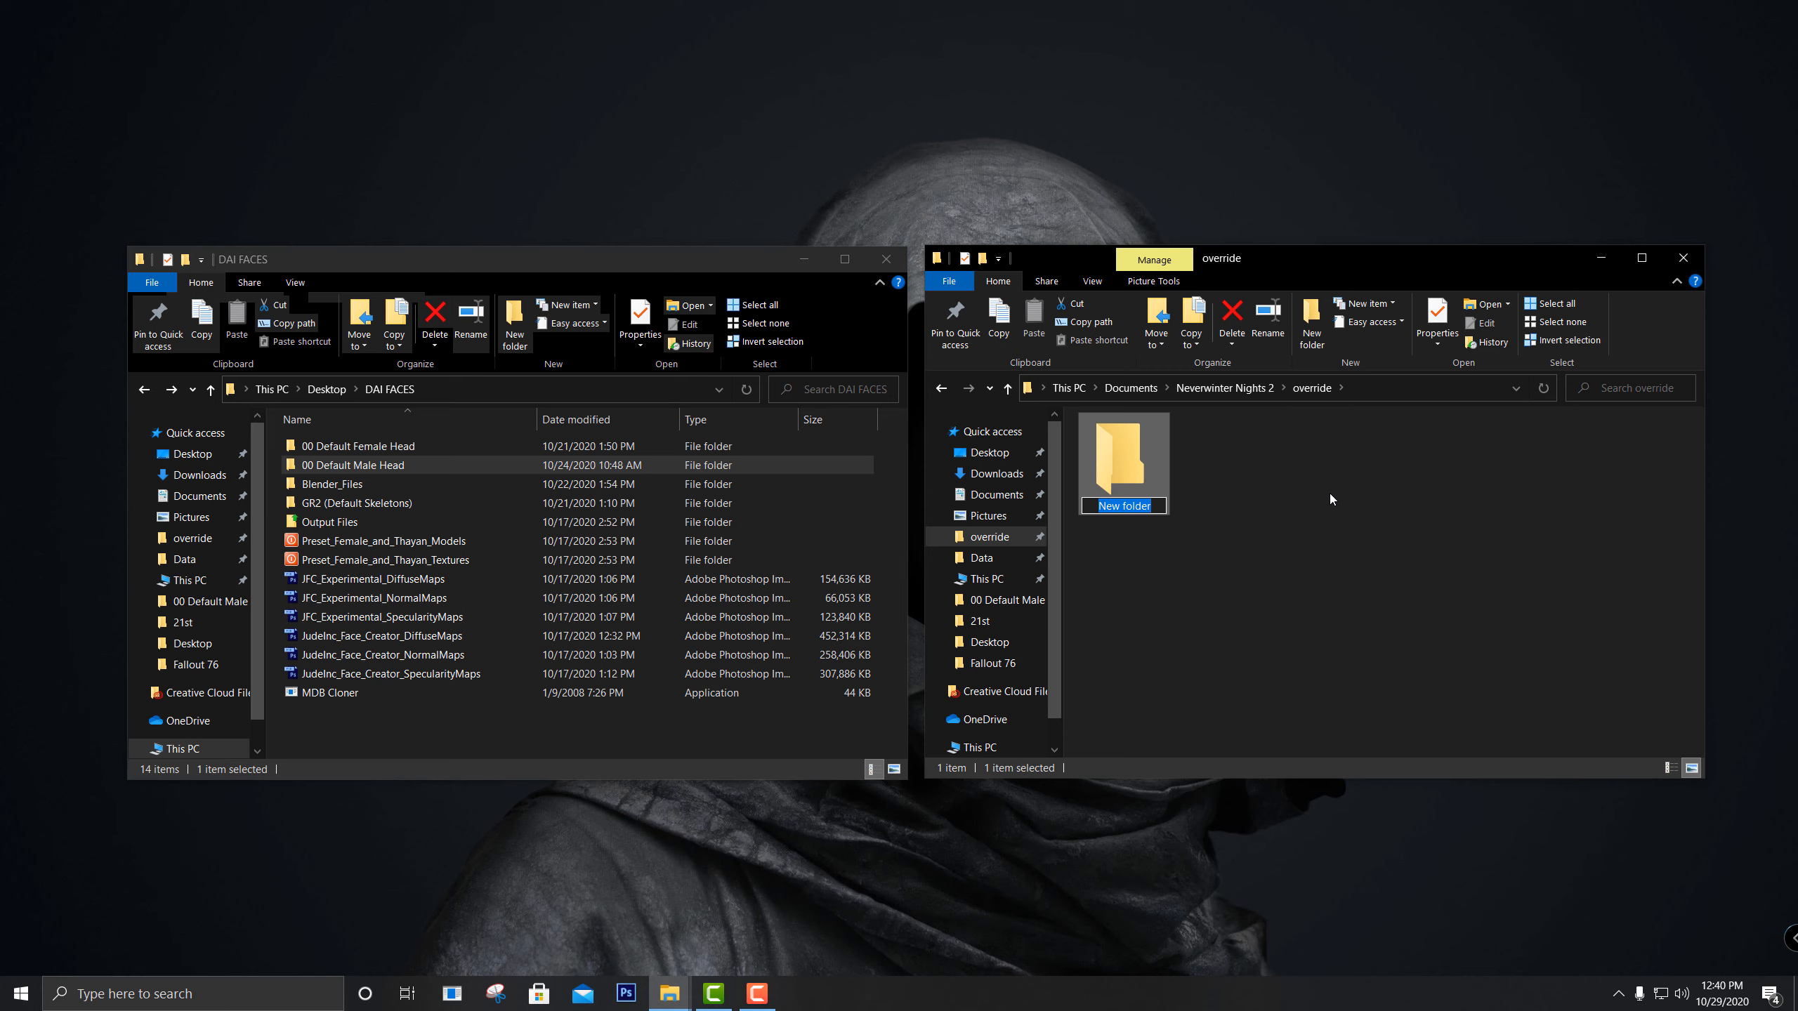
pyautogui.write('MY Mod')
pyautogui.press('BackSpace')
pyautogui.press('BackSpace')
pyautogui.press('BackSpace')
pyautogui.press('BackSpace')
pyautogui.press('BackSpace')
pyautogui.write('y Mod Faces')
pyautogui.press('Return')
pyautogui.click(1298, 525)
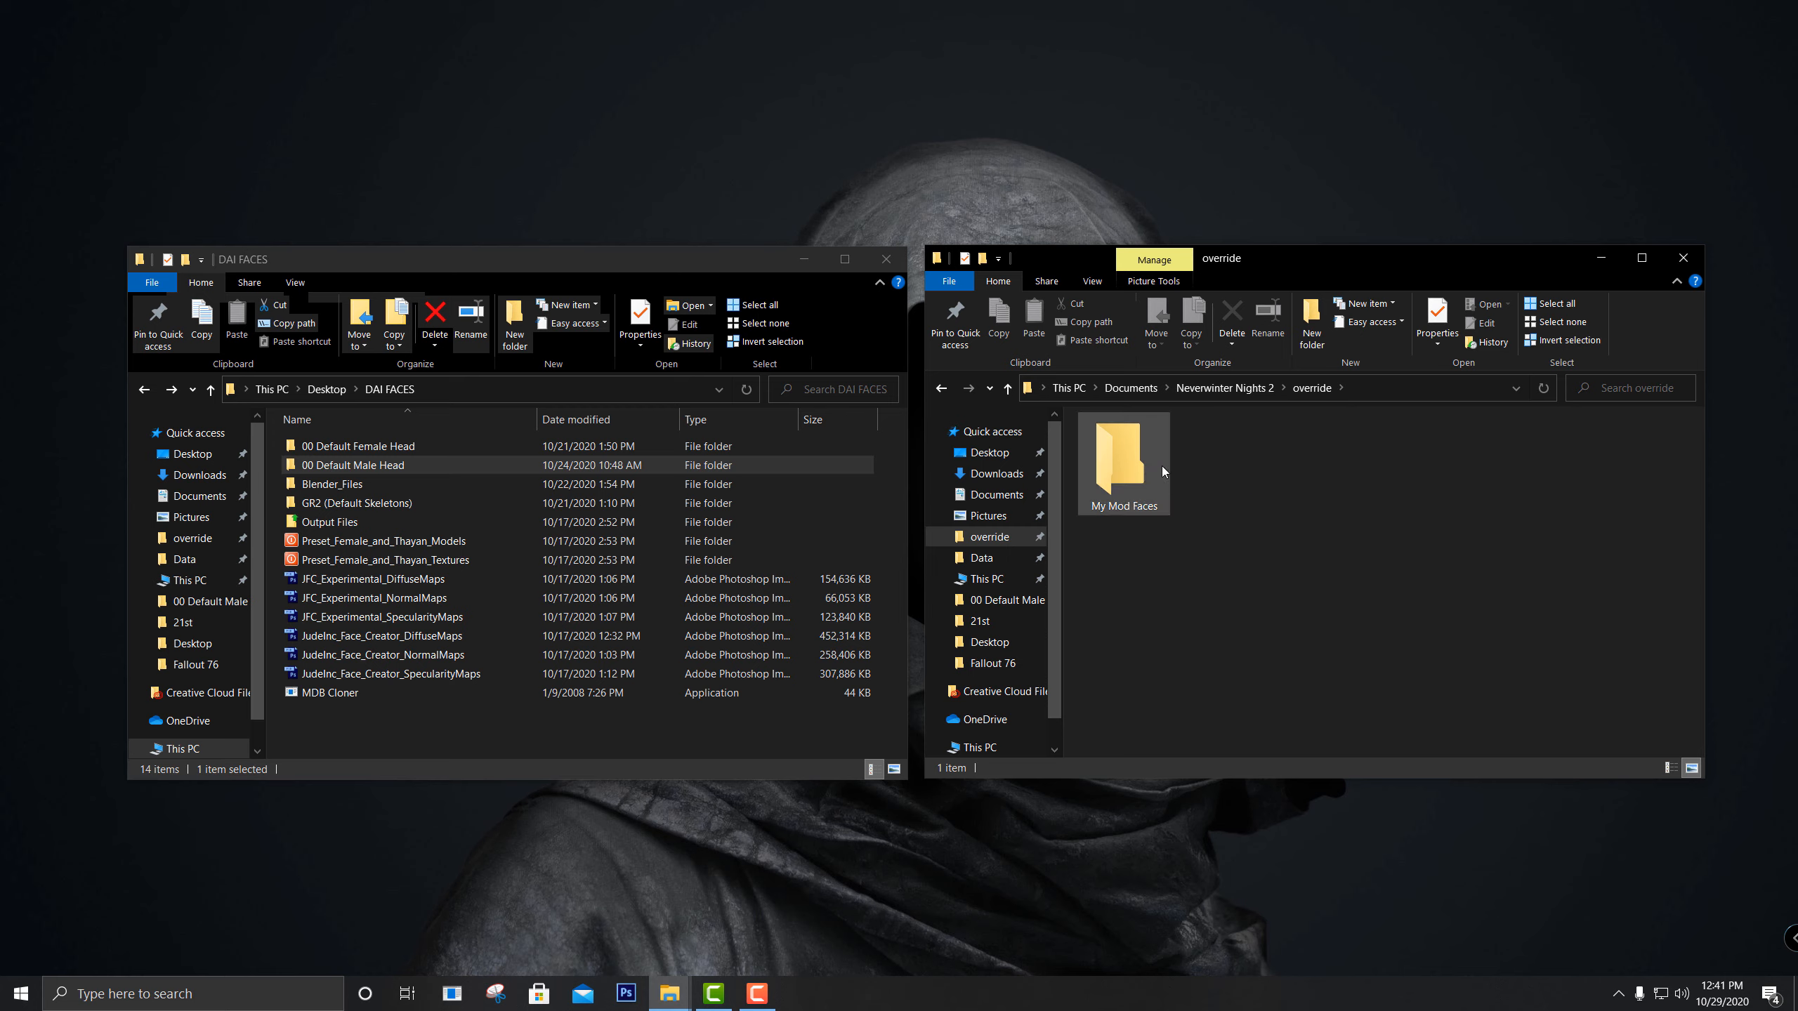
# Copy the entire contents of 00 Default Male Head into the My Mod Faces folder, and return the source window to DAI FACES
pyautogui.doubleClick(1113, 445)
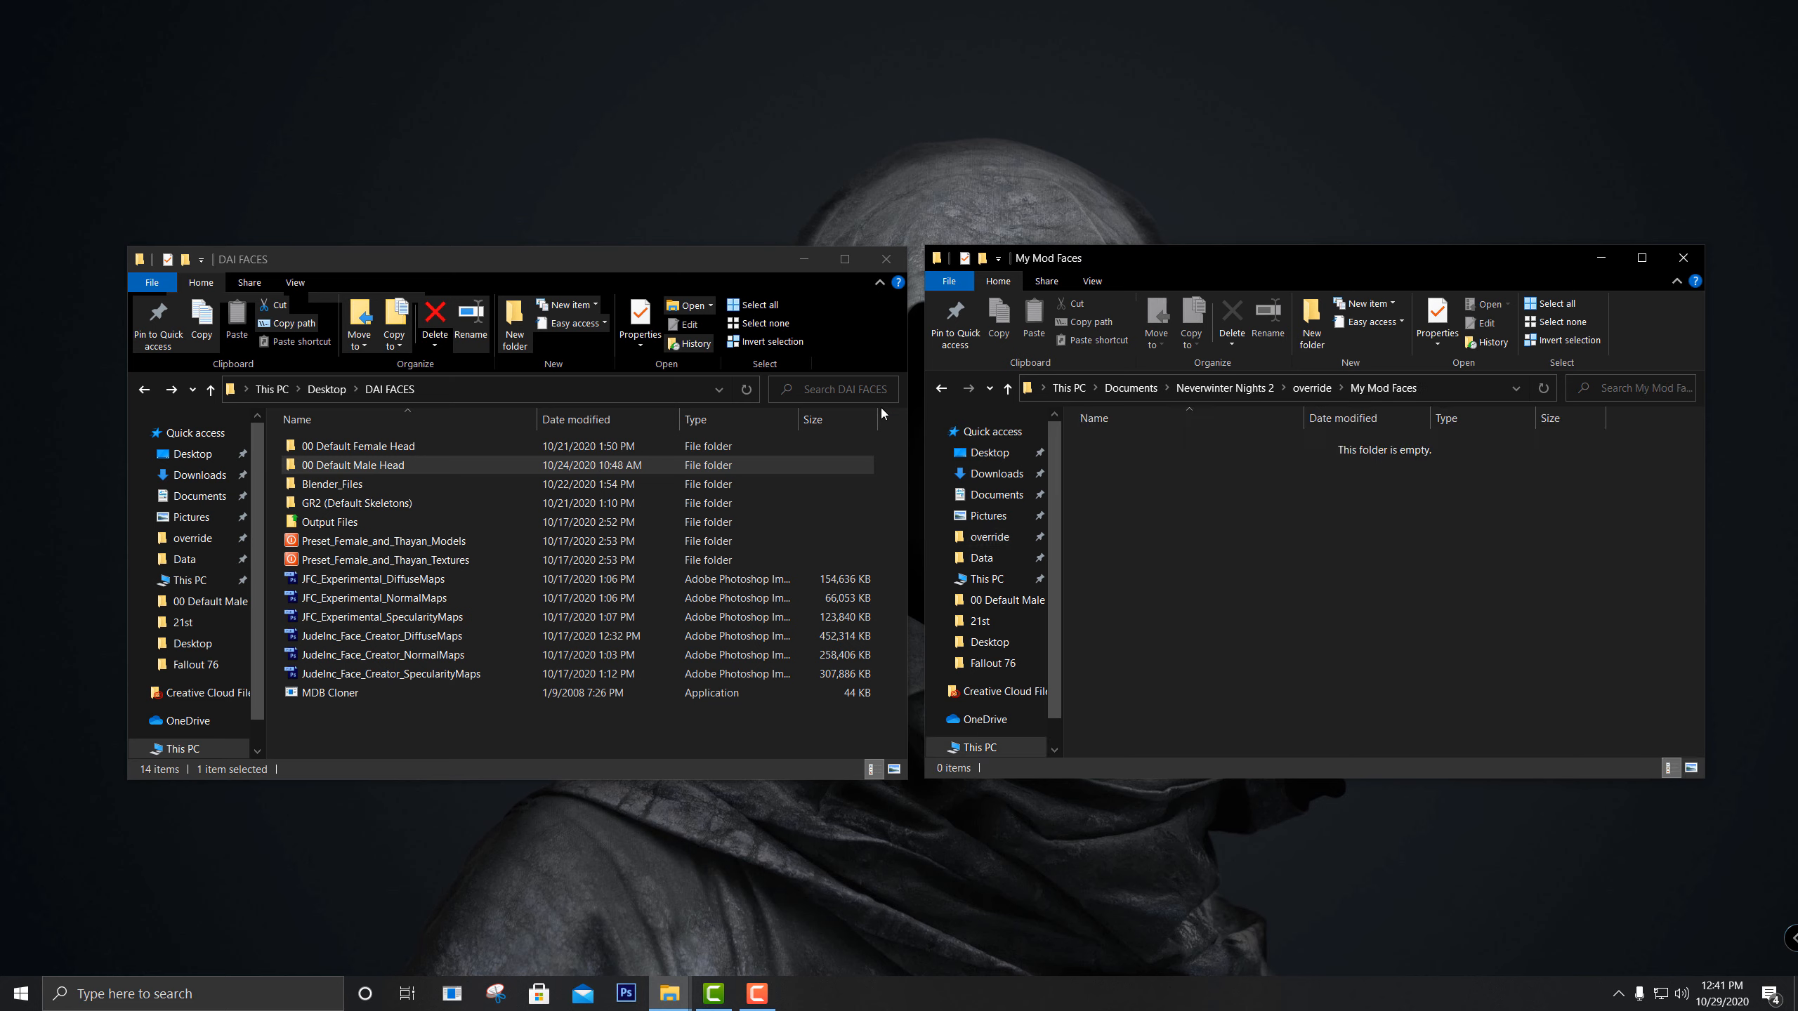
pyautogui.doubleClick(348, 465)
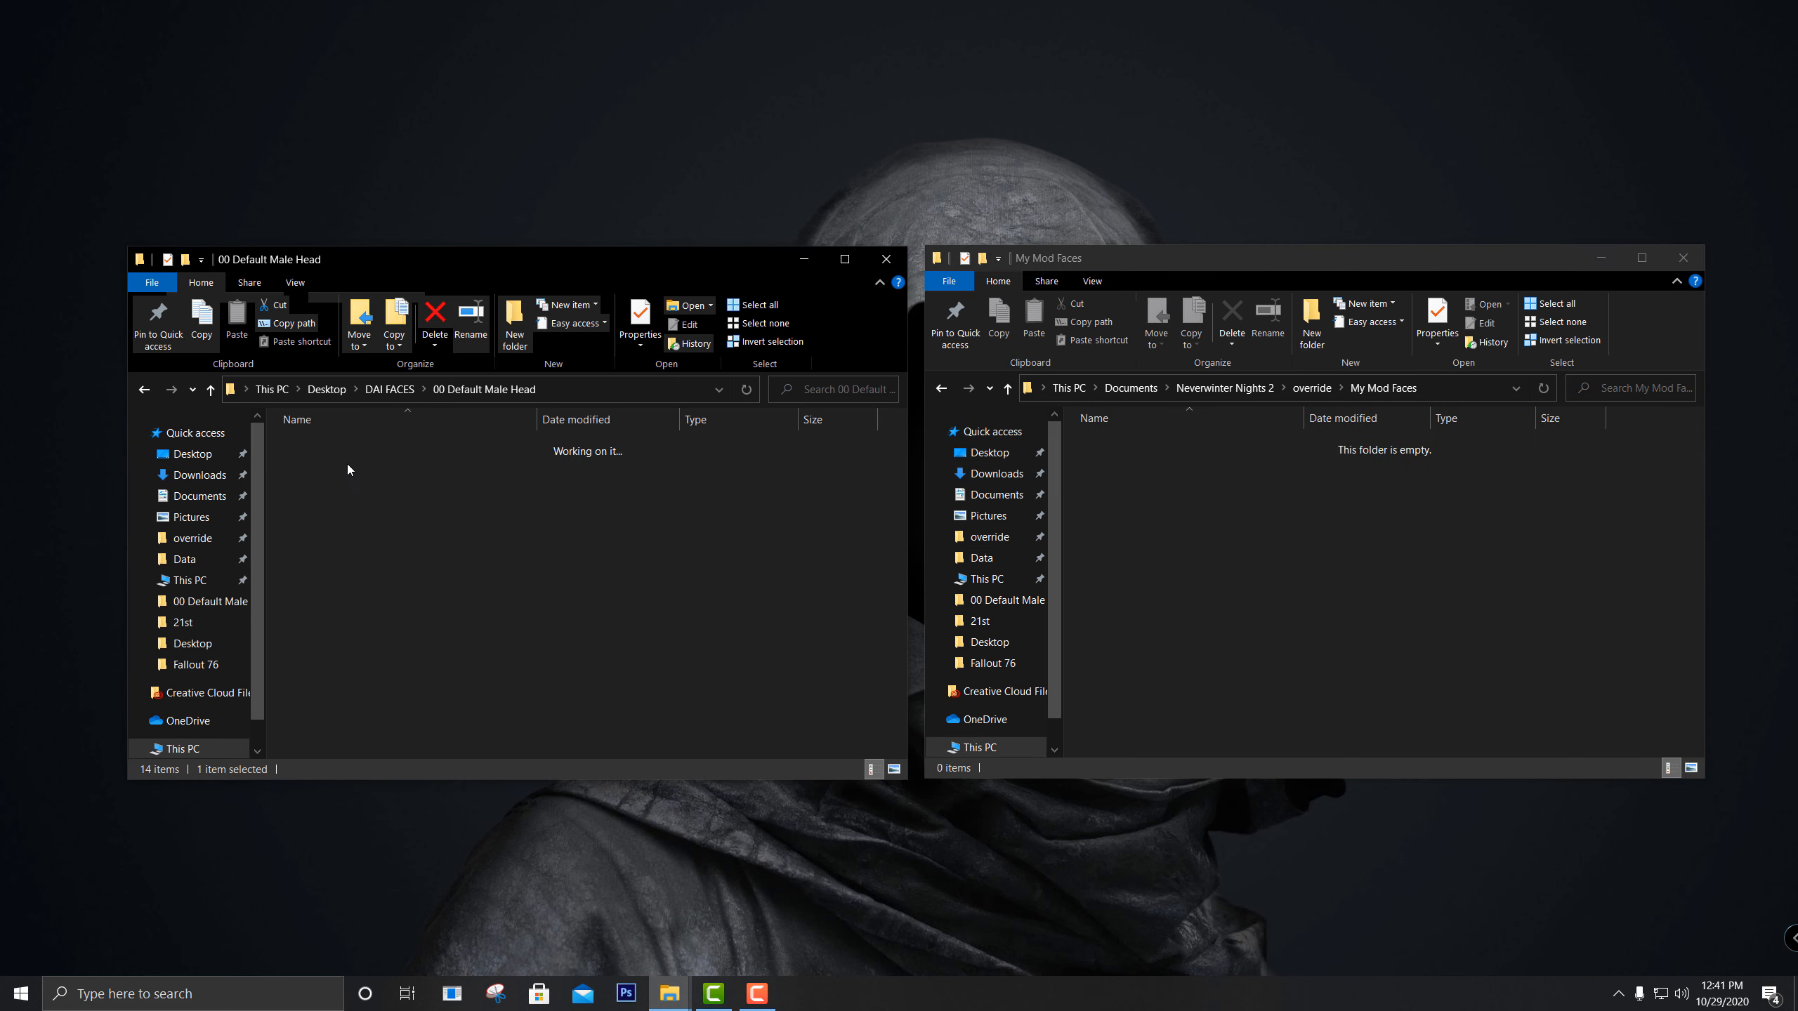
pyautogui.moveTo(545, 672); pyautogui.dragTo(342, 448)
pyautogui.rightClick(343, 448)
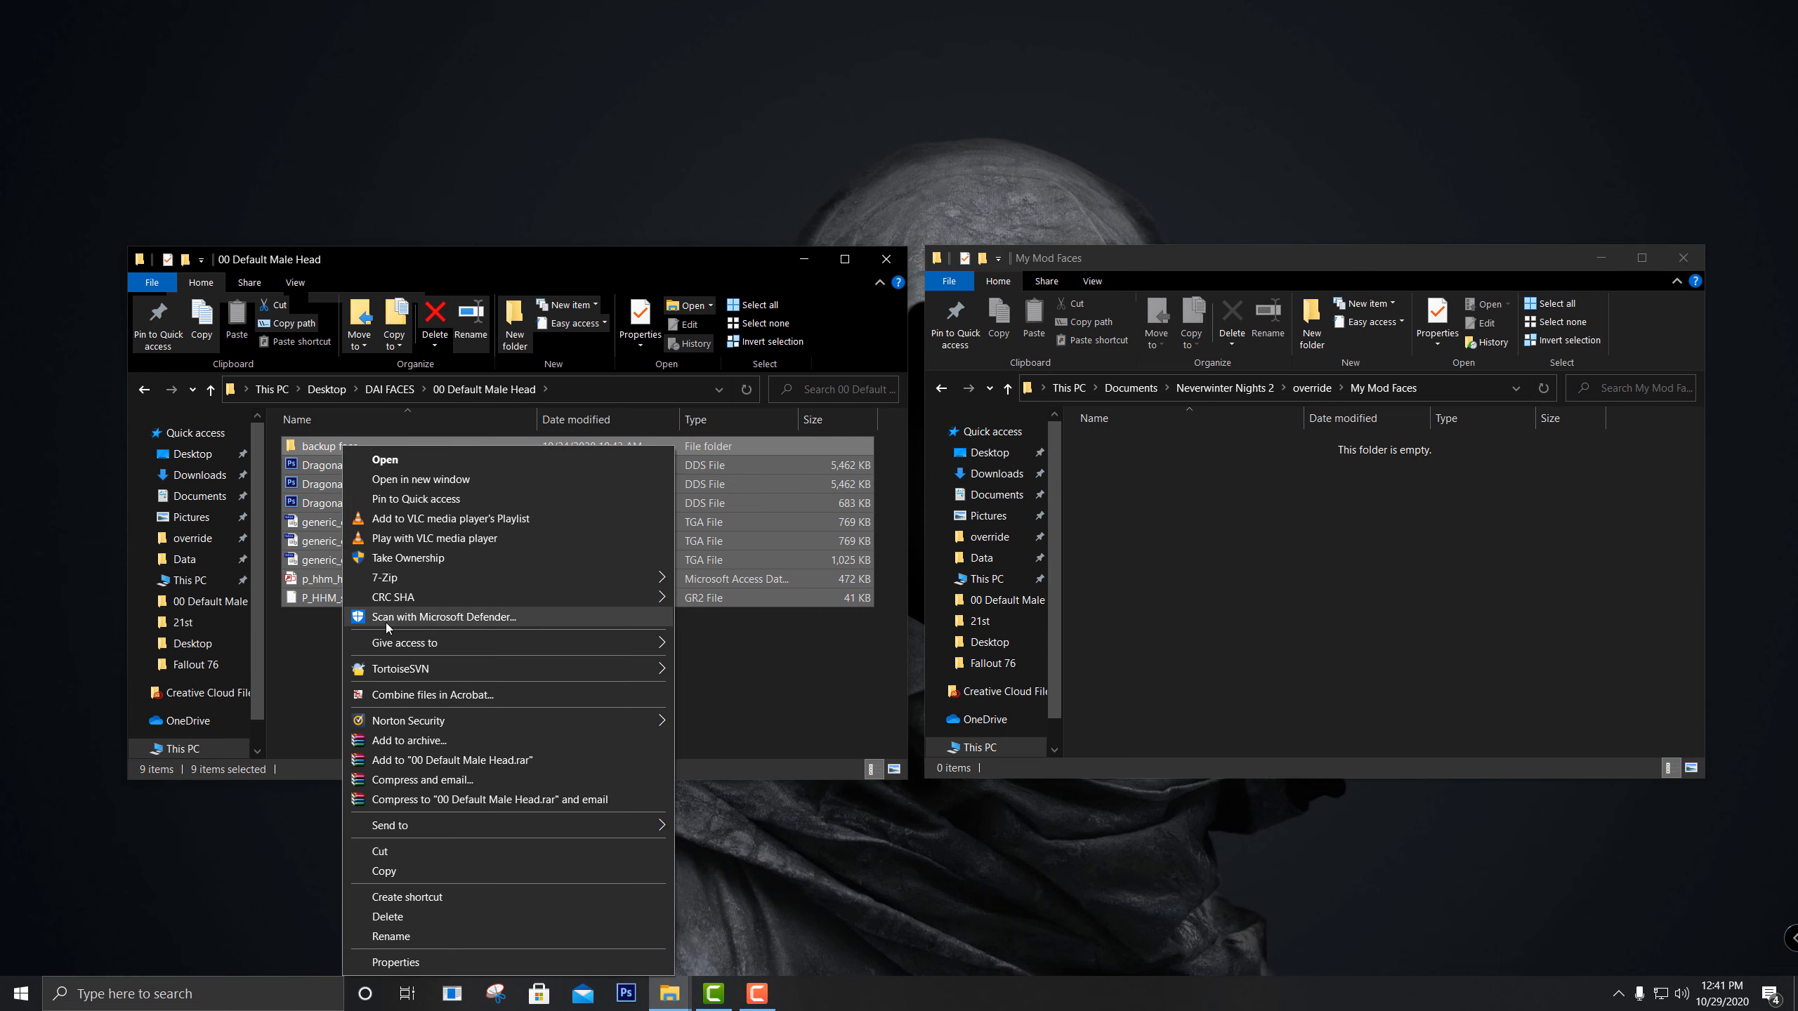
pyautogui.click(396, 874)
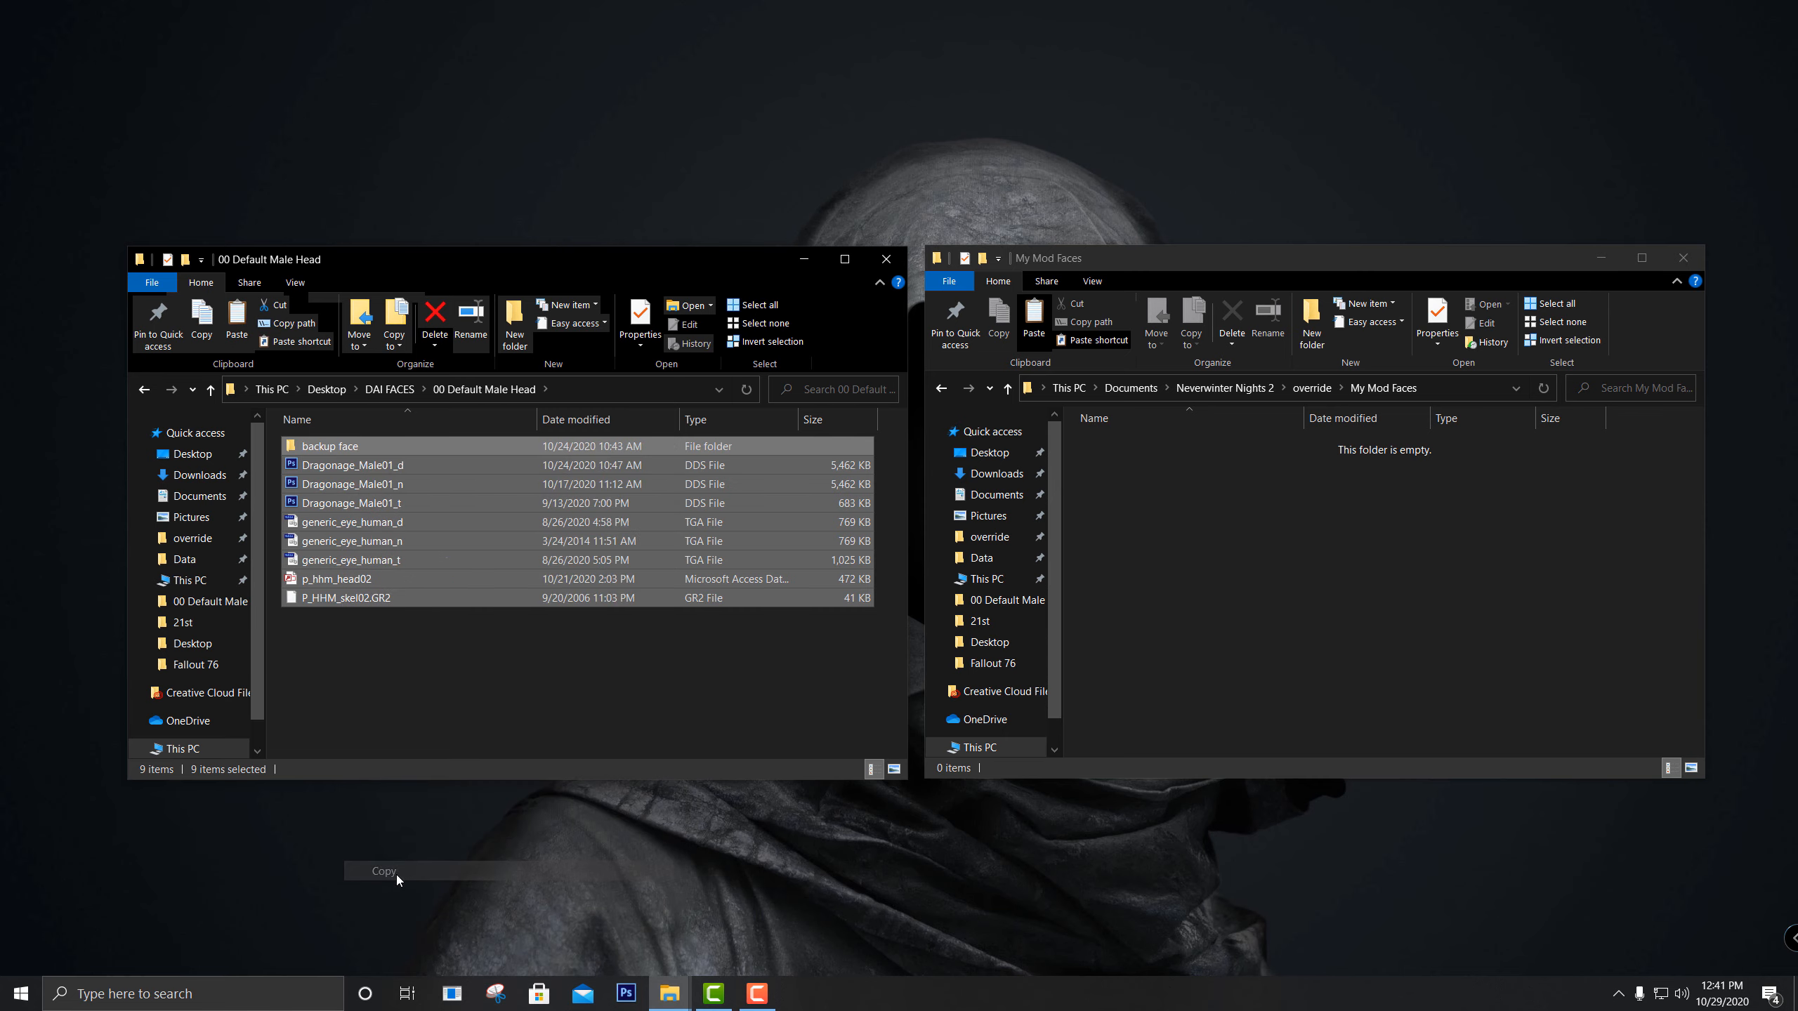
pyautogui.rightClick(1163, 520)
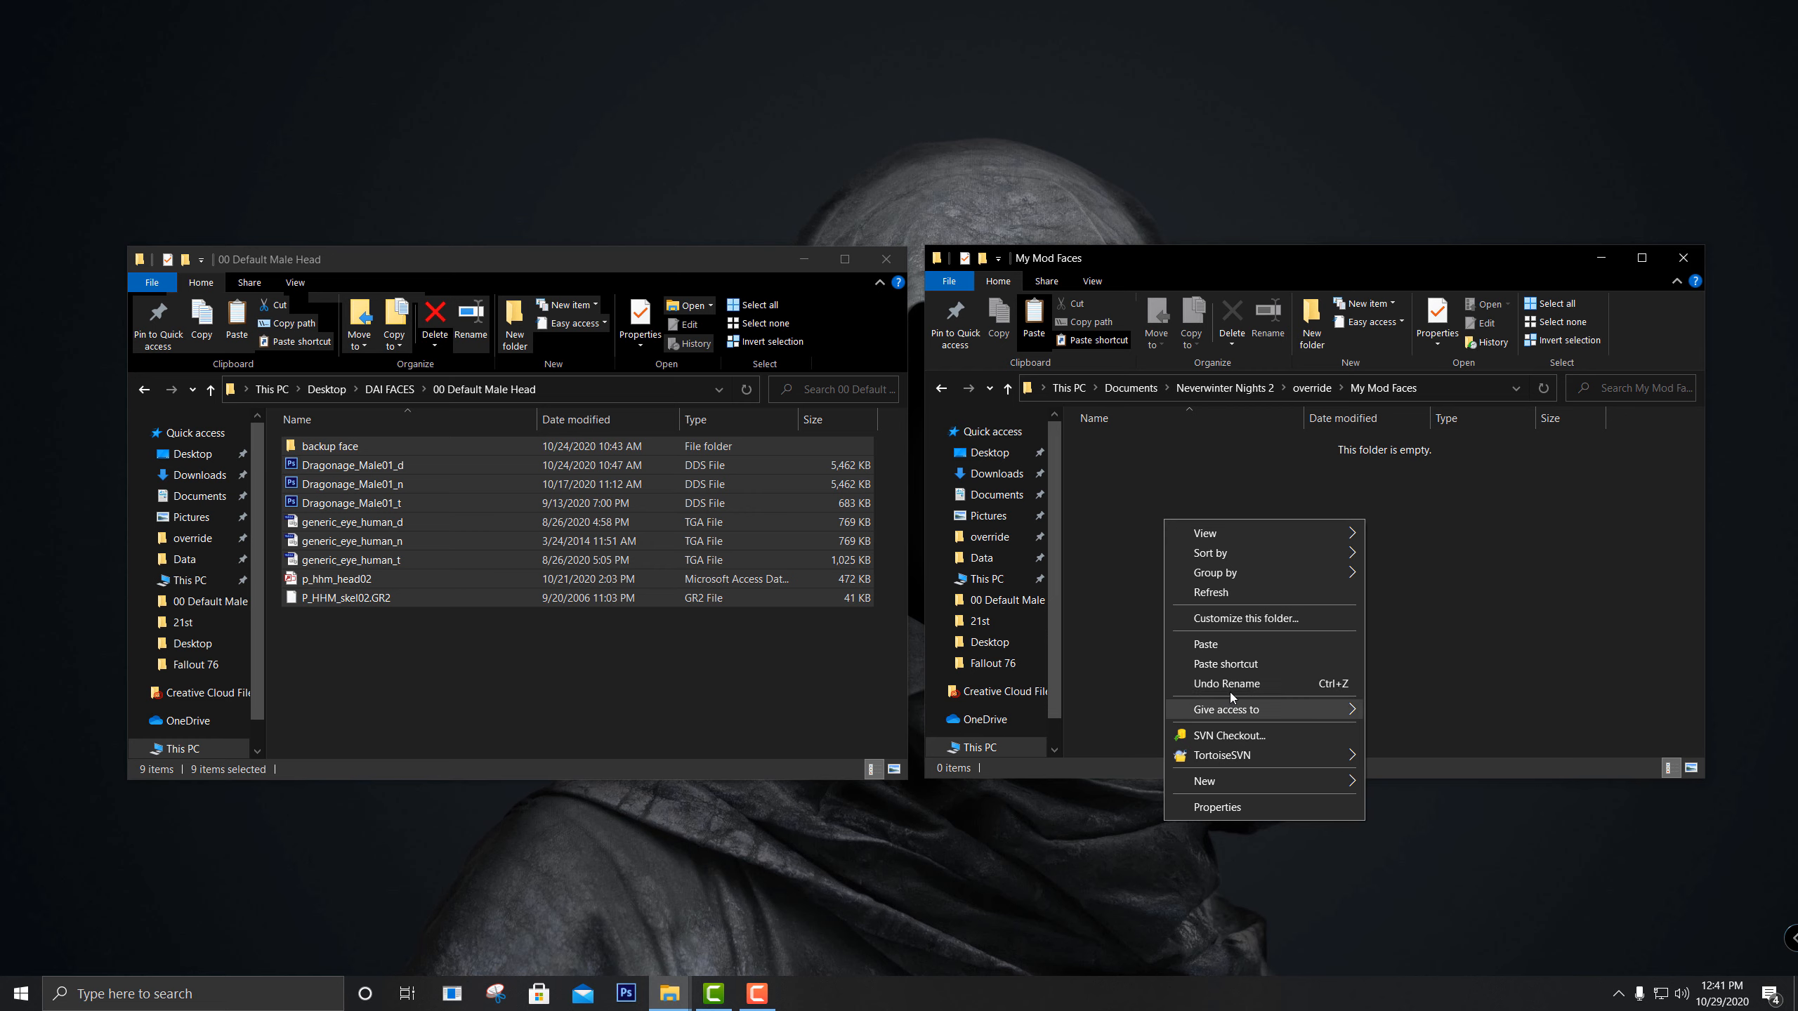
pyautogui.click(1248, 643)
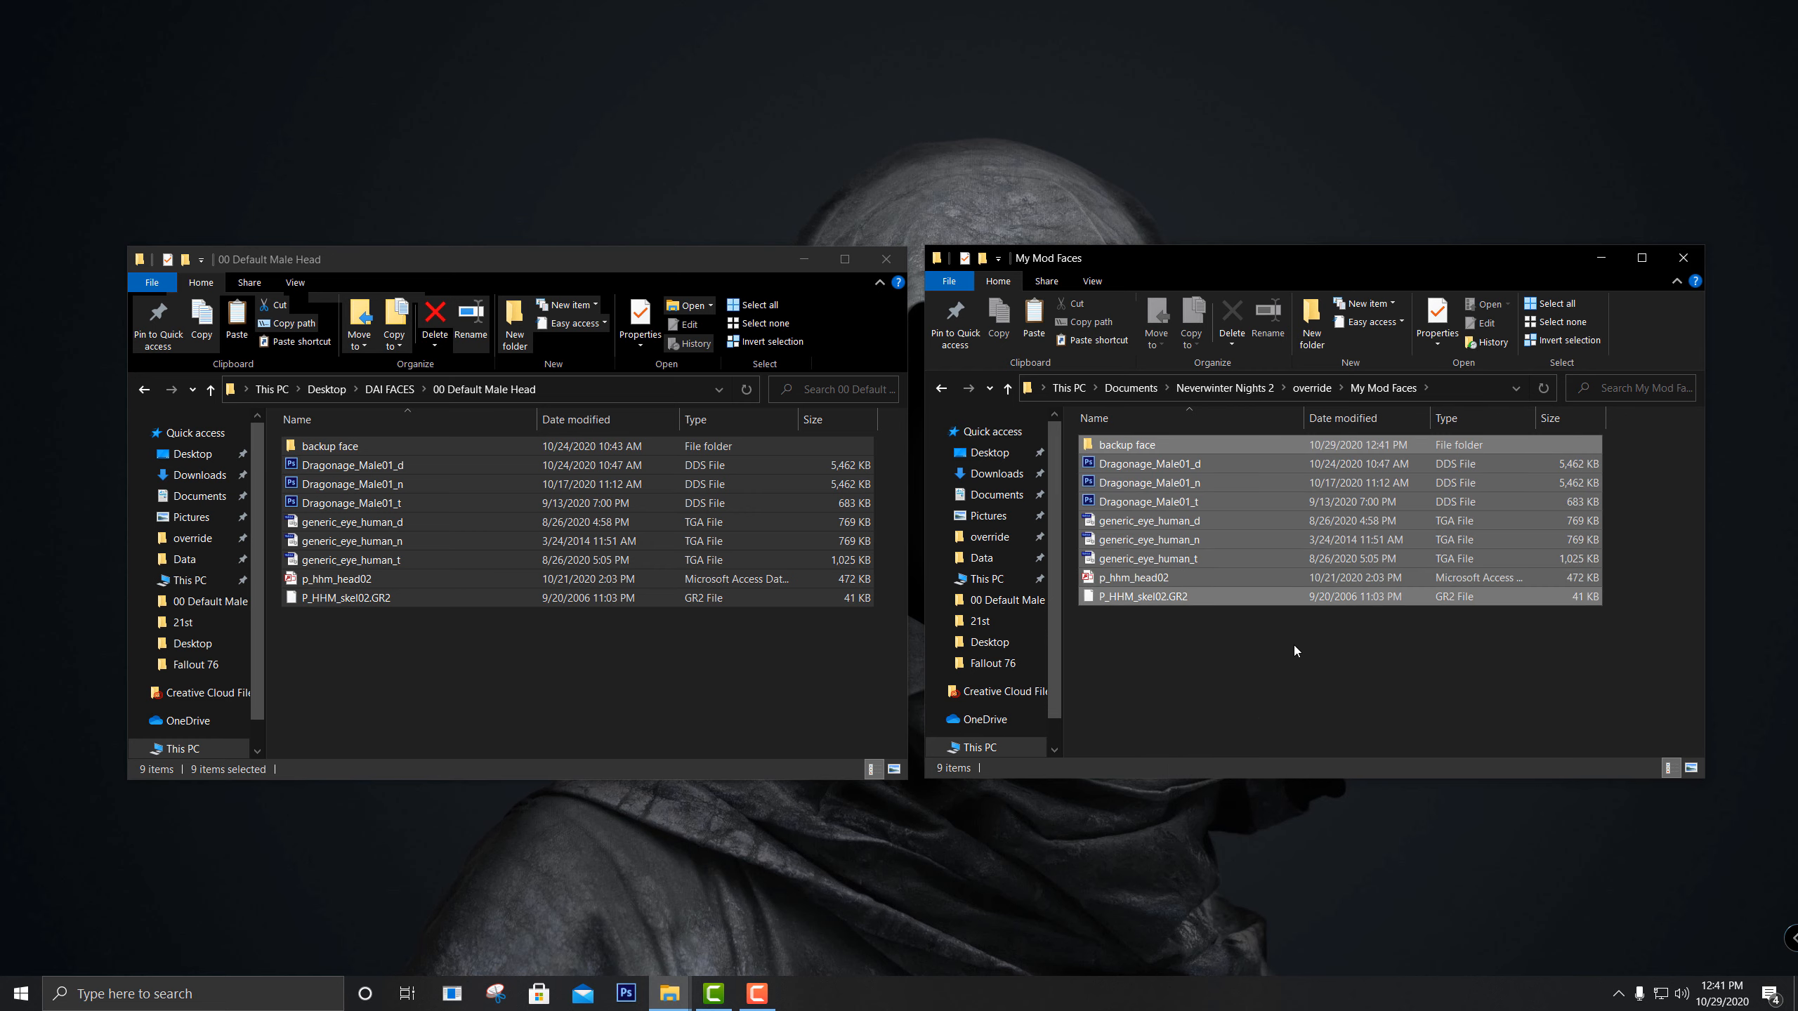
pyautogui.click(1247, 652)
pyautogui.click(563, 643)
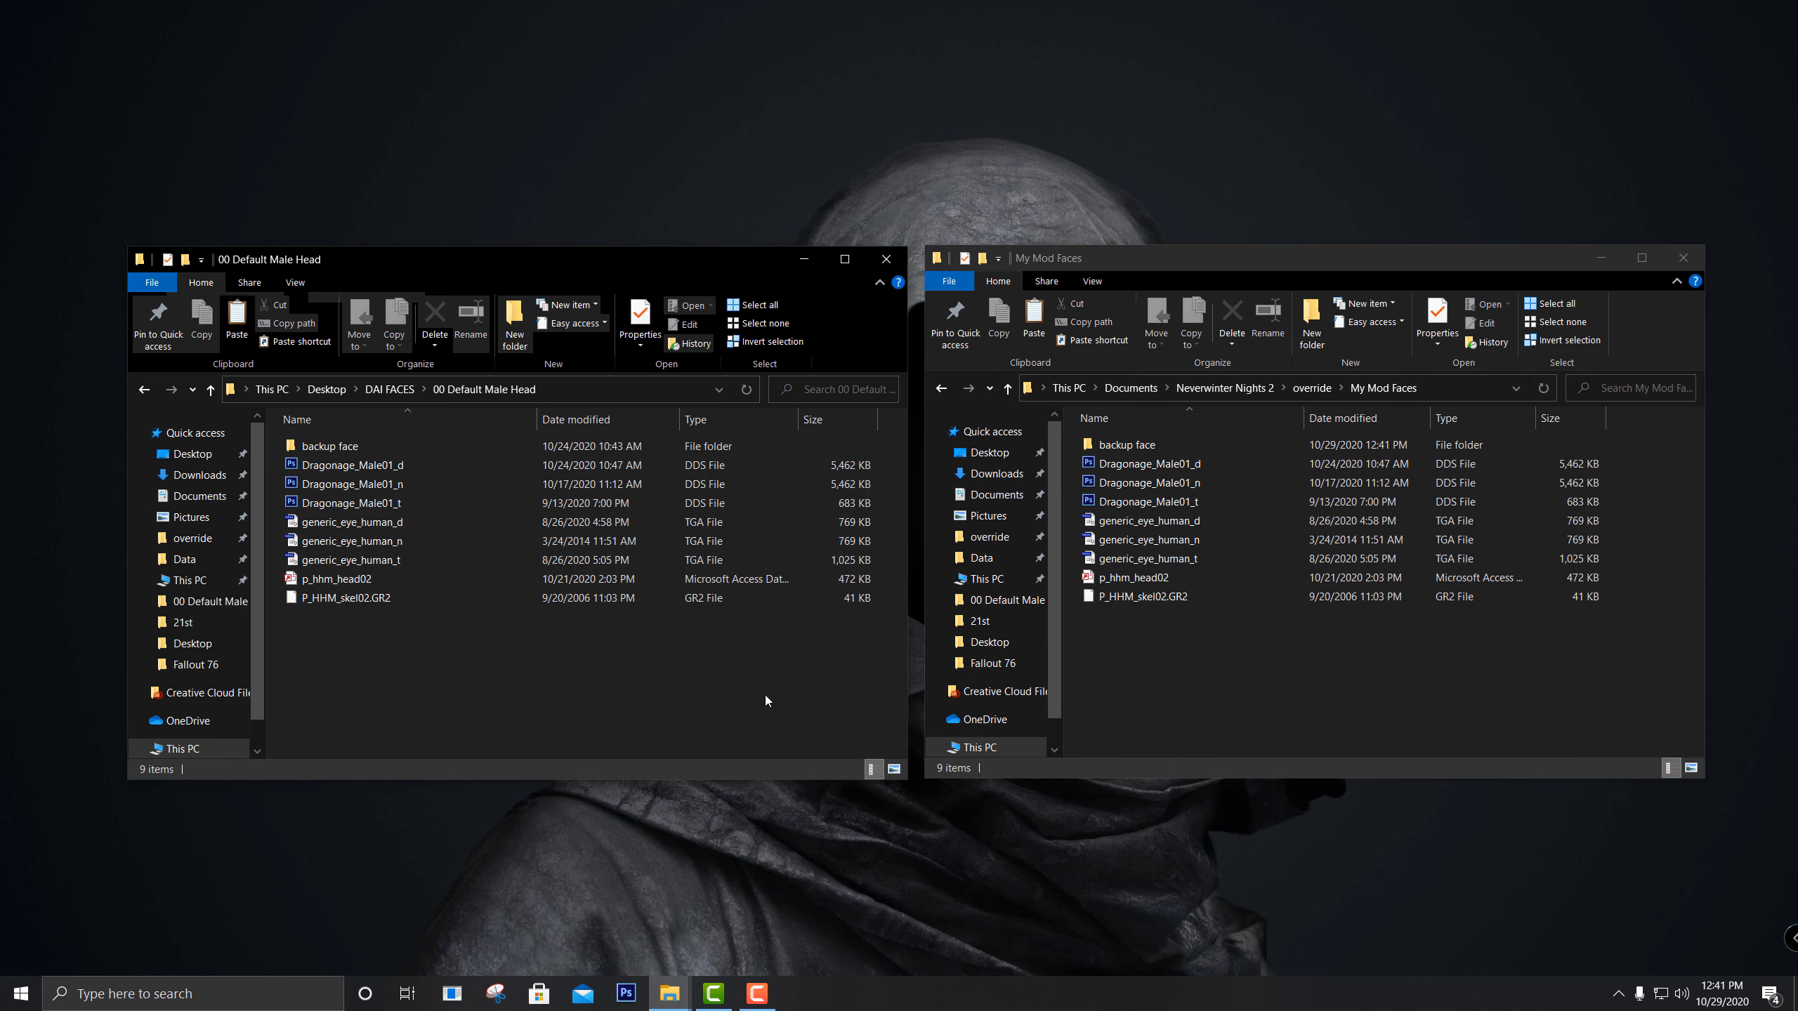
pyautogui.click(145, 390)
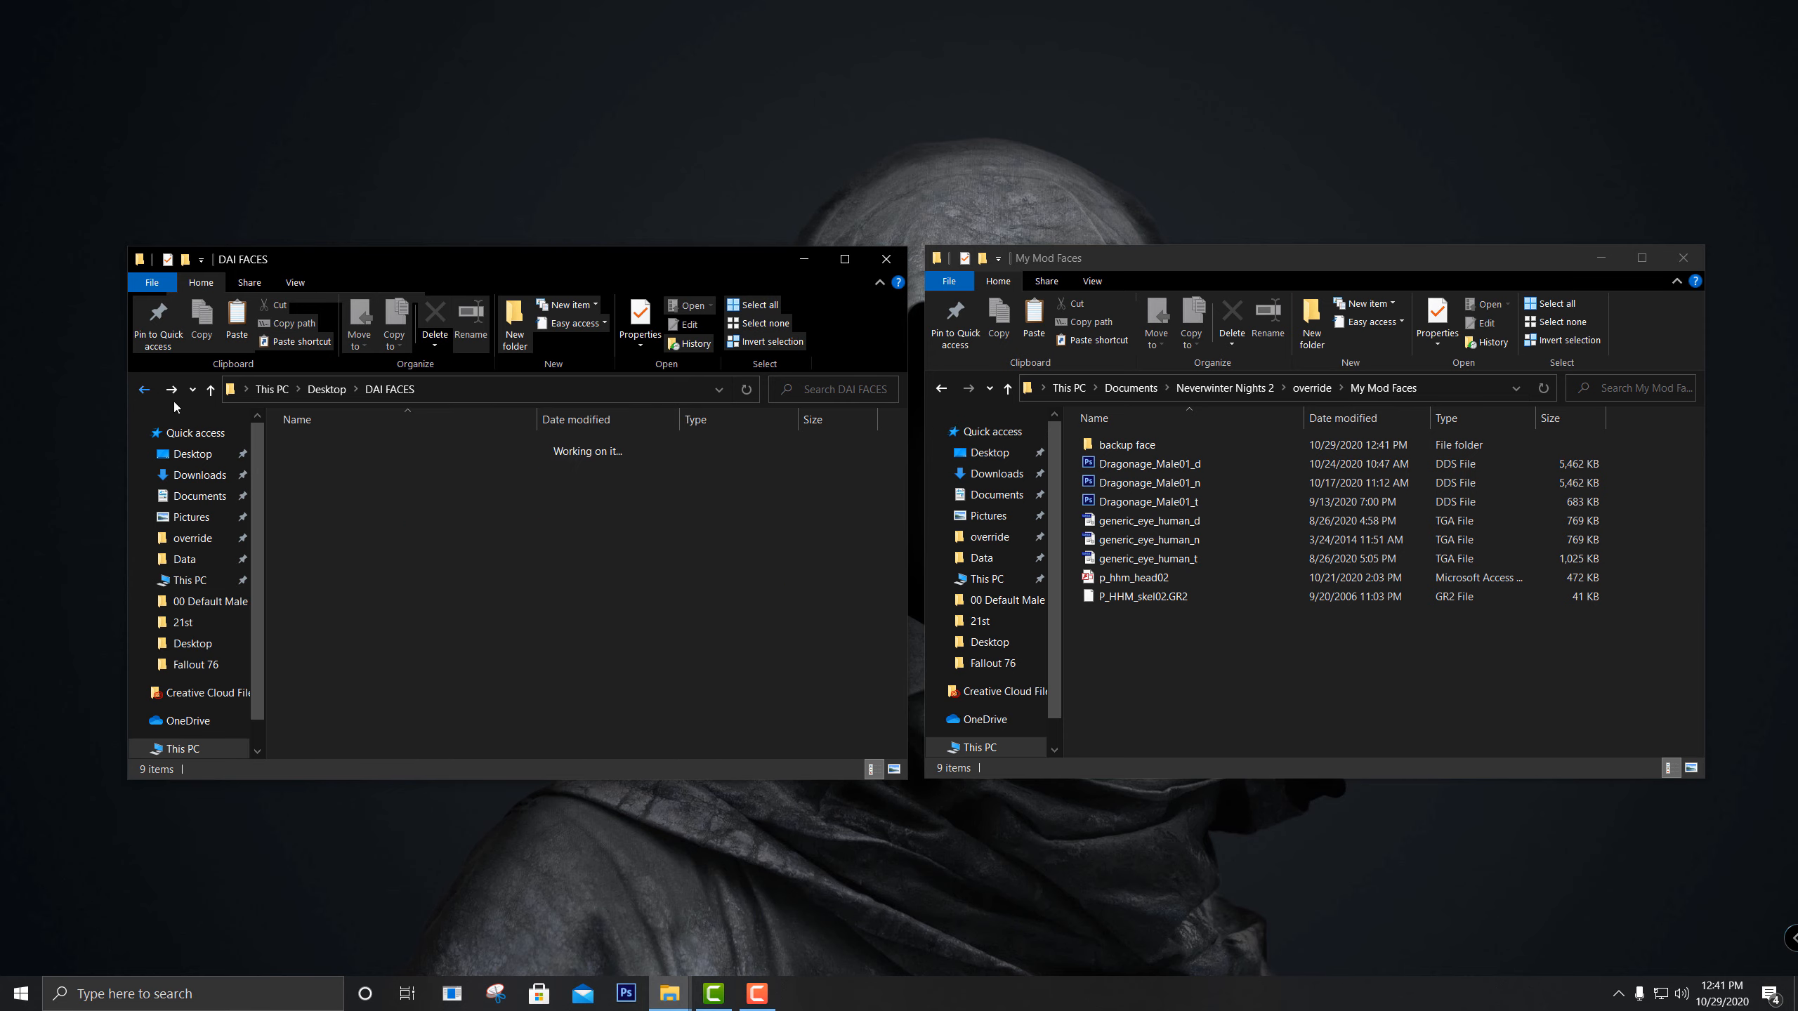
# Minimize the DAI FACES window and move the My Mod Faces window to the middle of the desktop
pyautogui.click(1205, 668)
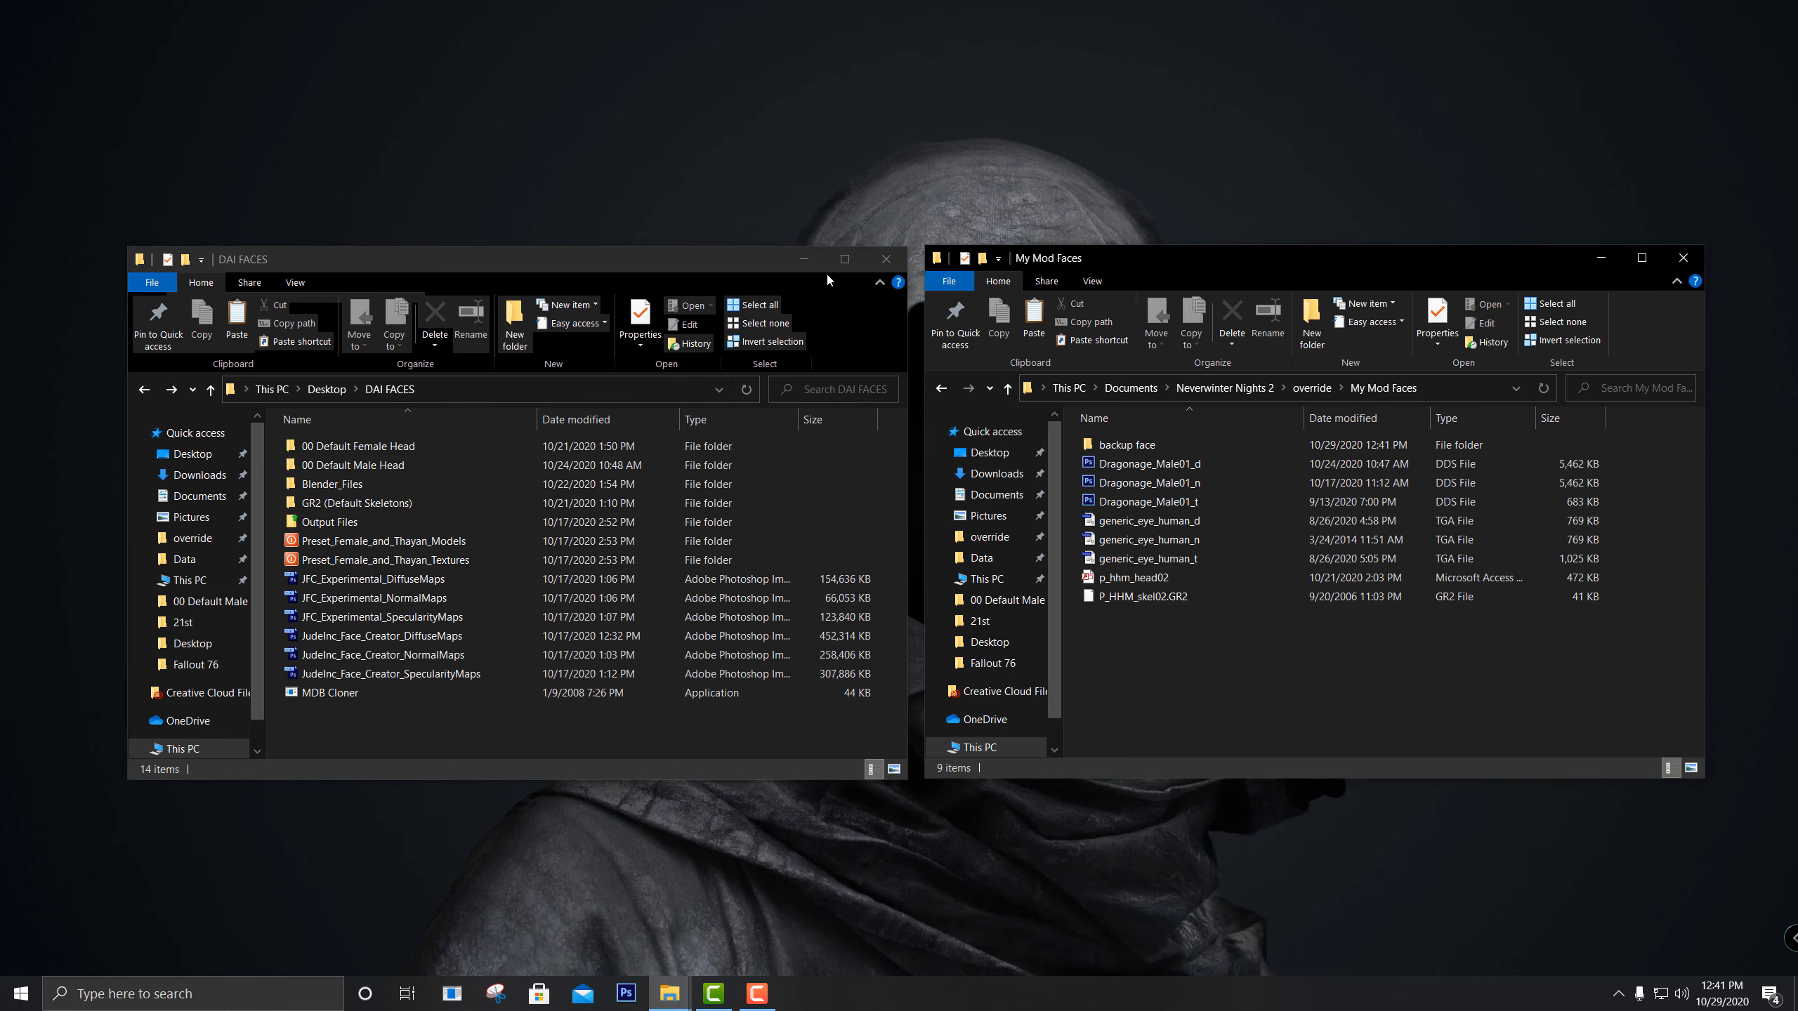
pyautogui.click(787, 261)
pyautogui.moveTo(1240, 263); pyautogui.dragTo(800, 287)
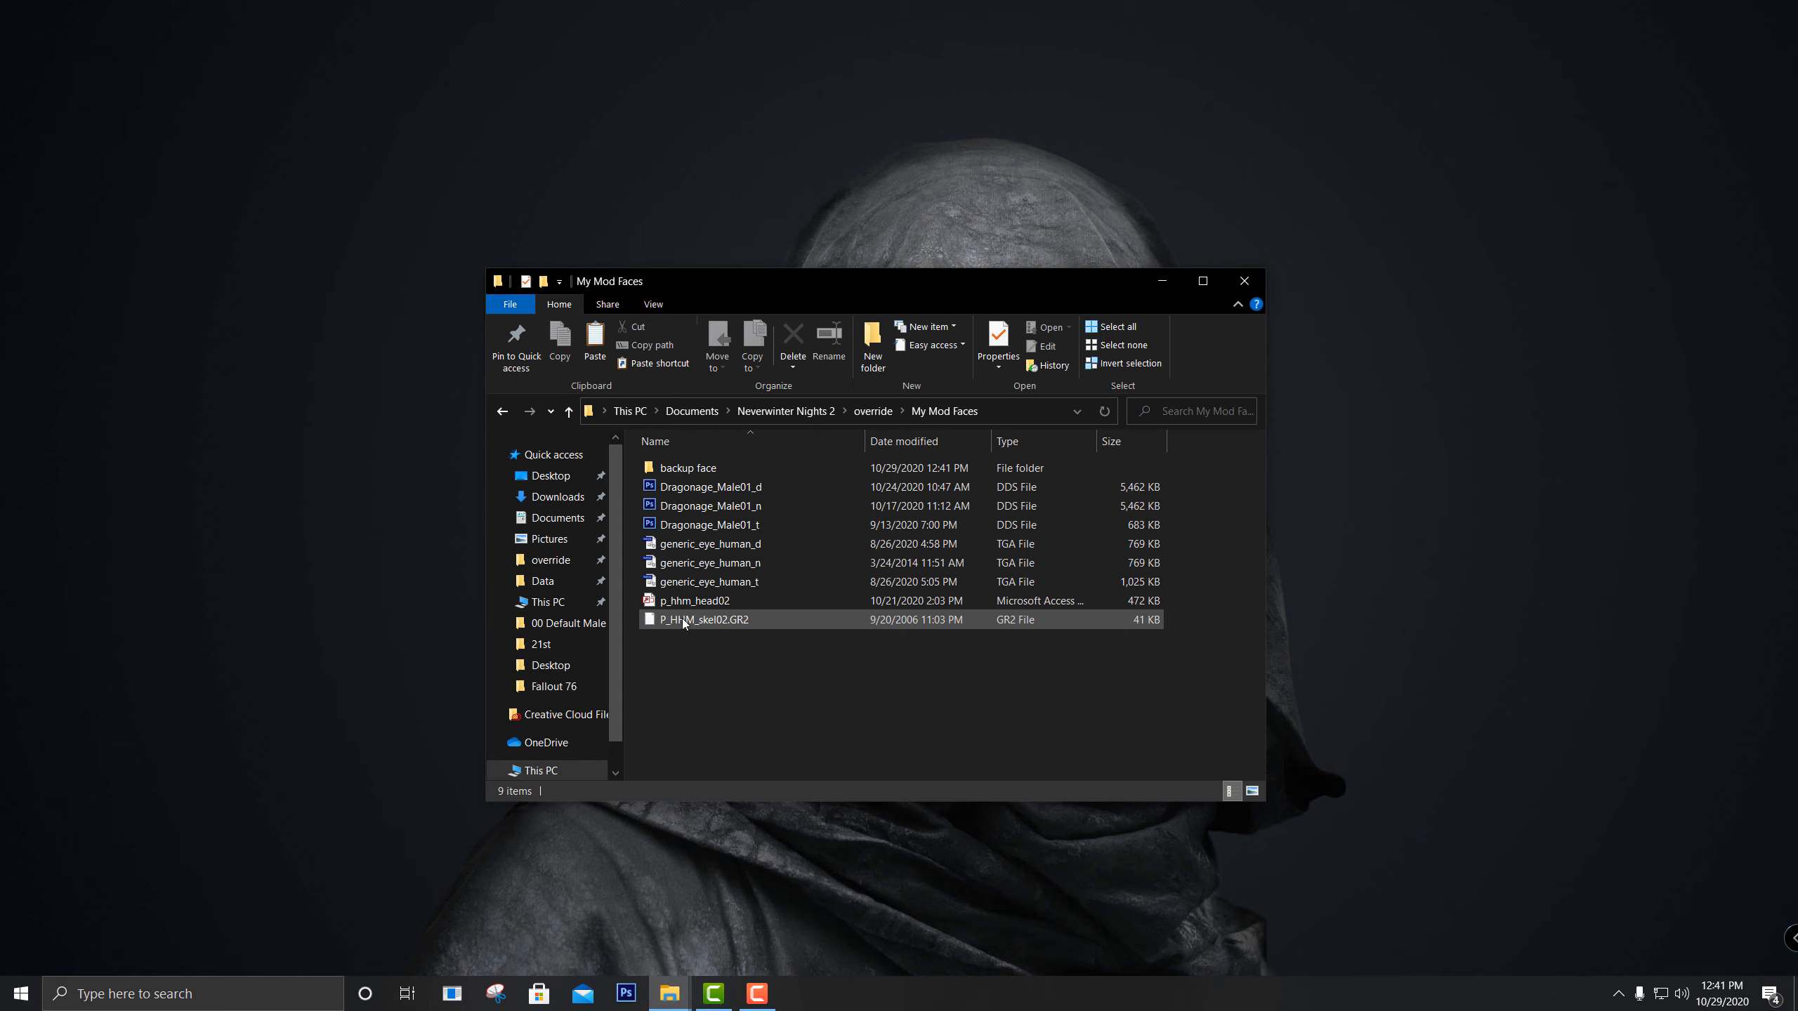
# Examine the P_HHM_skel02.GR2 skeleton file in the My Mod Faces folder, leaving nothing selected
pyautogui.click(682, 620)
pyautogui.click(681, 664)
pyautogui.click(711, 622)
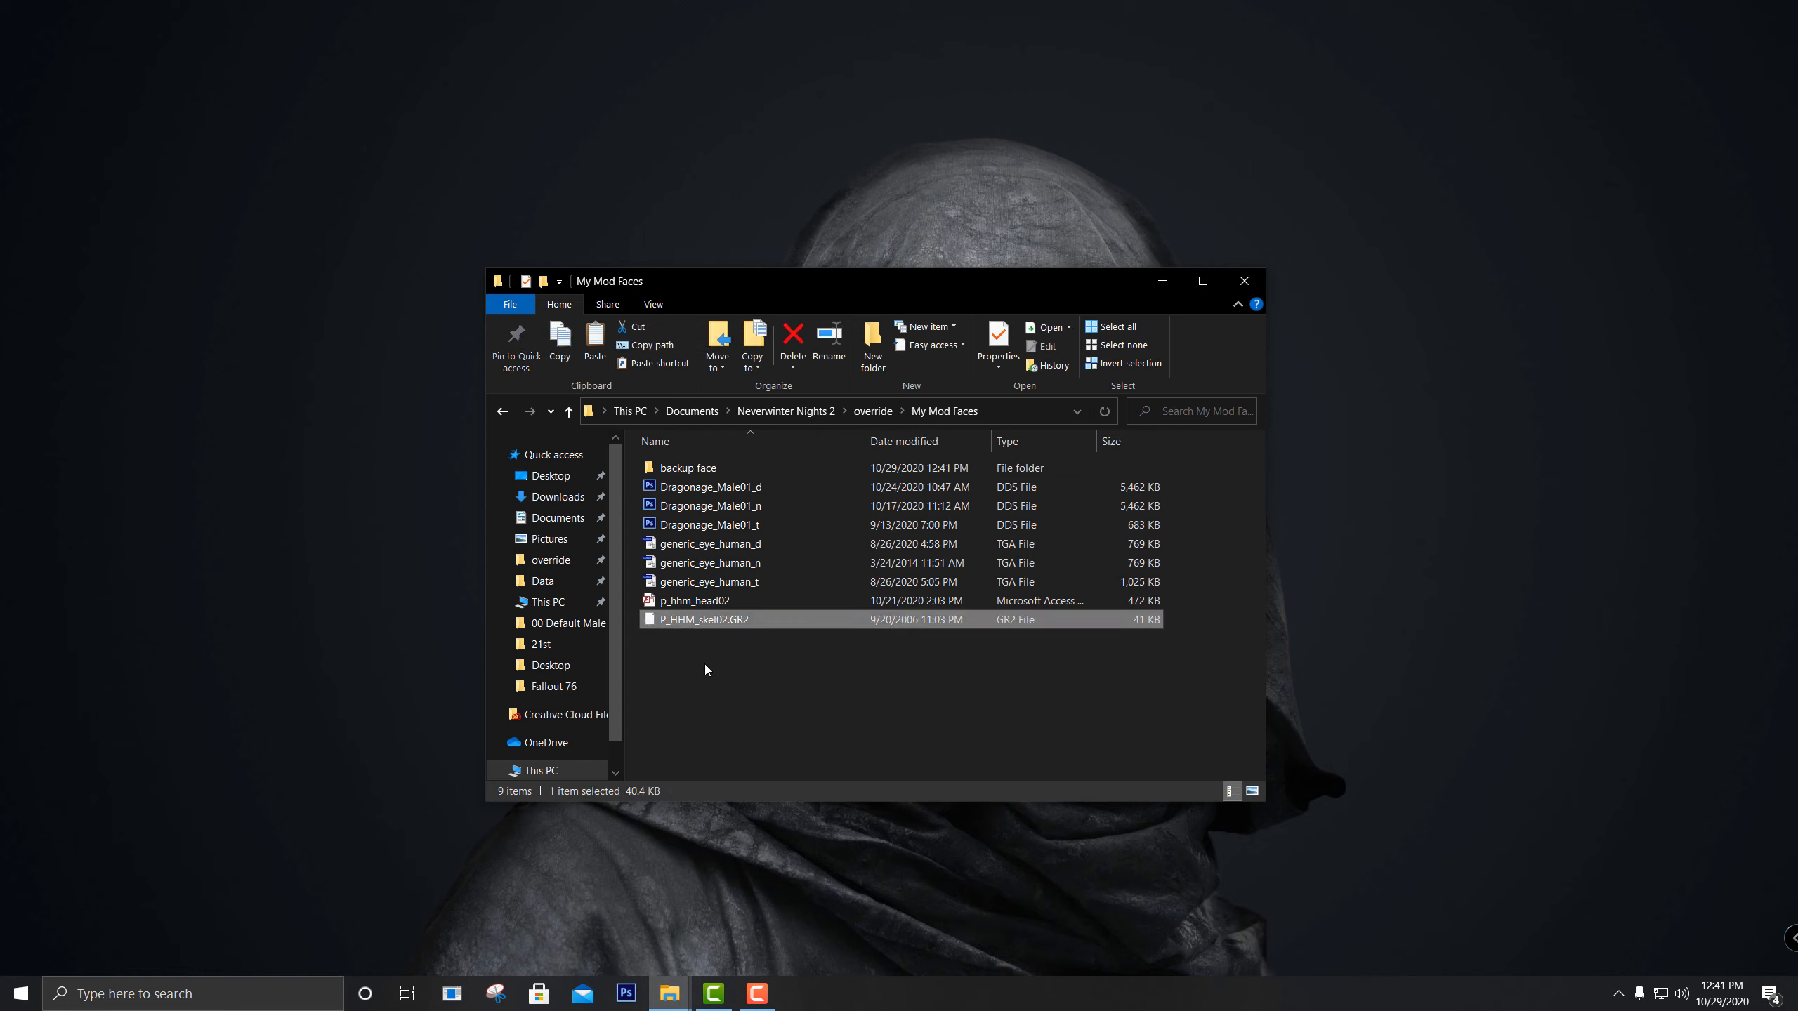
pyautogui.click(695, 642)
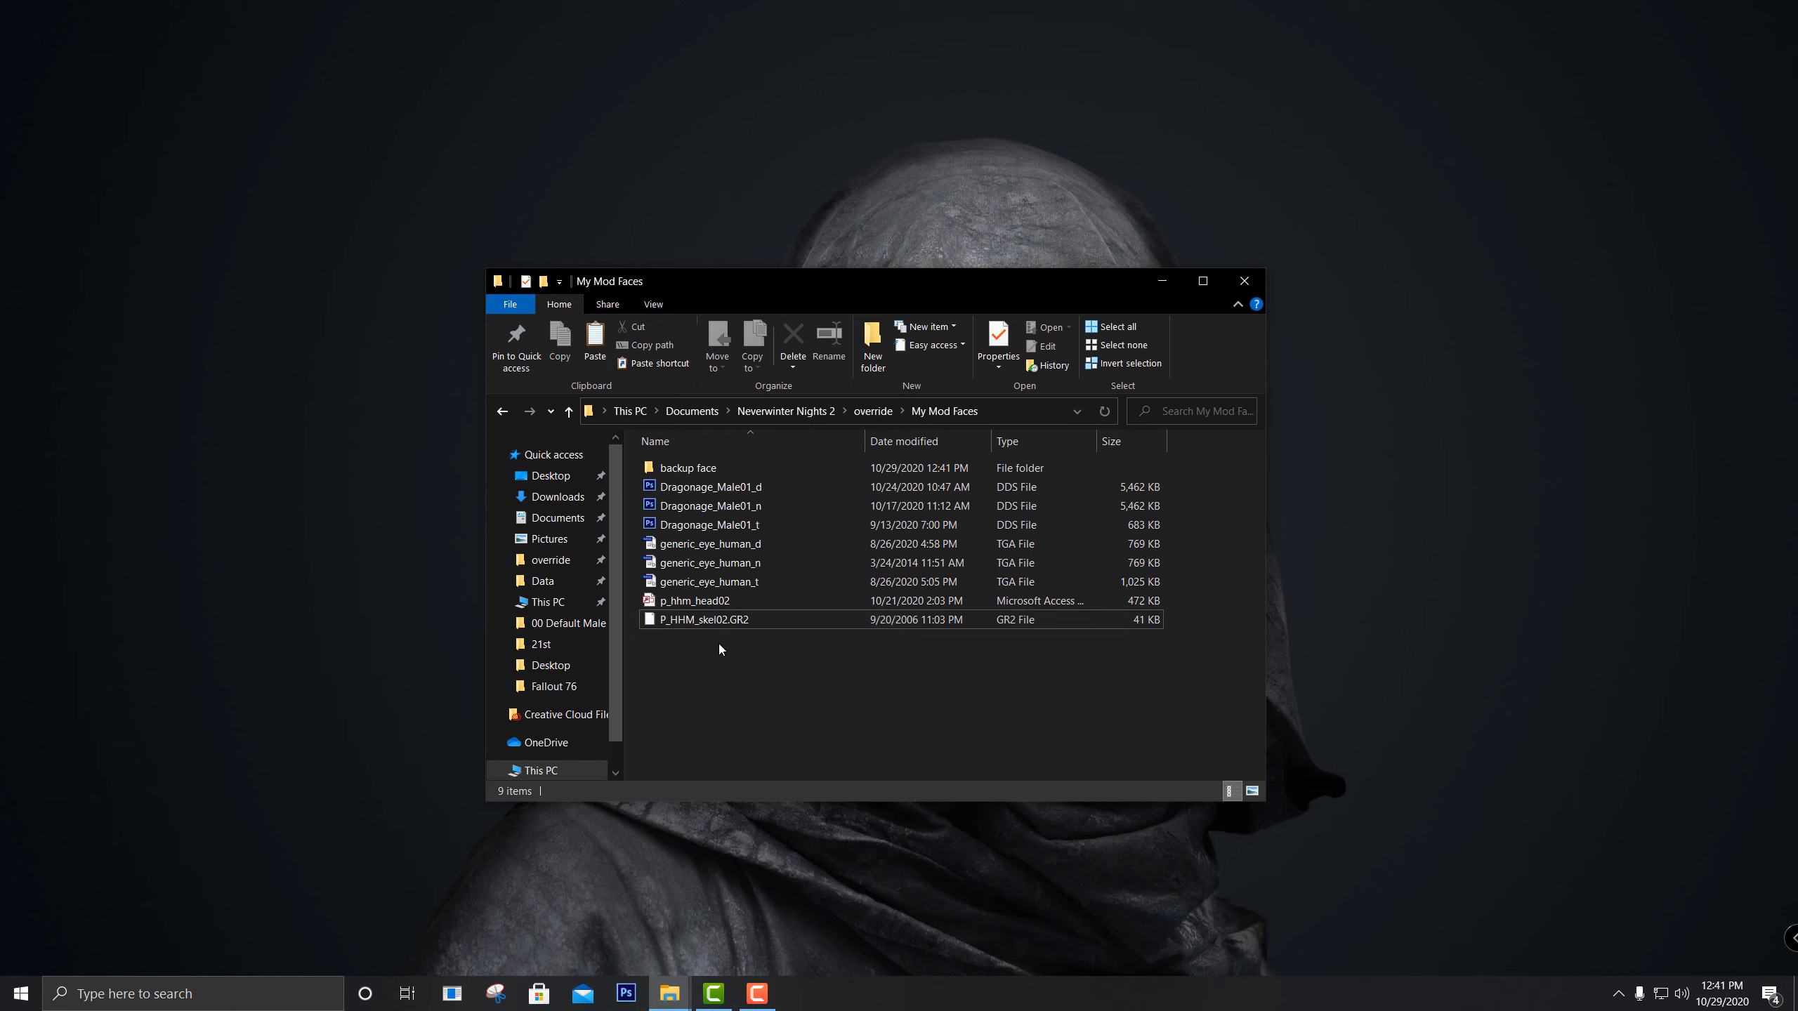
pyautogui.click(719, 624)
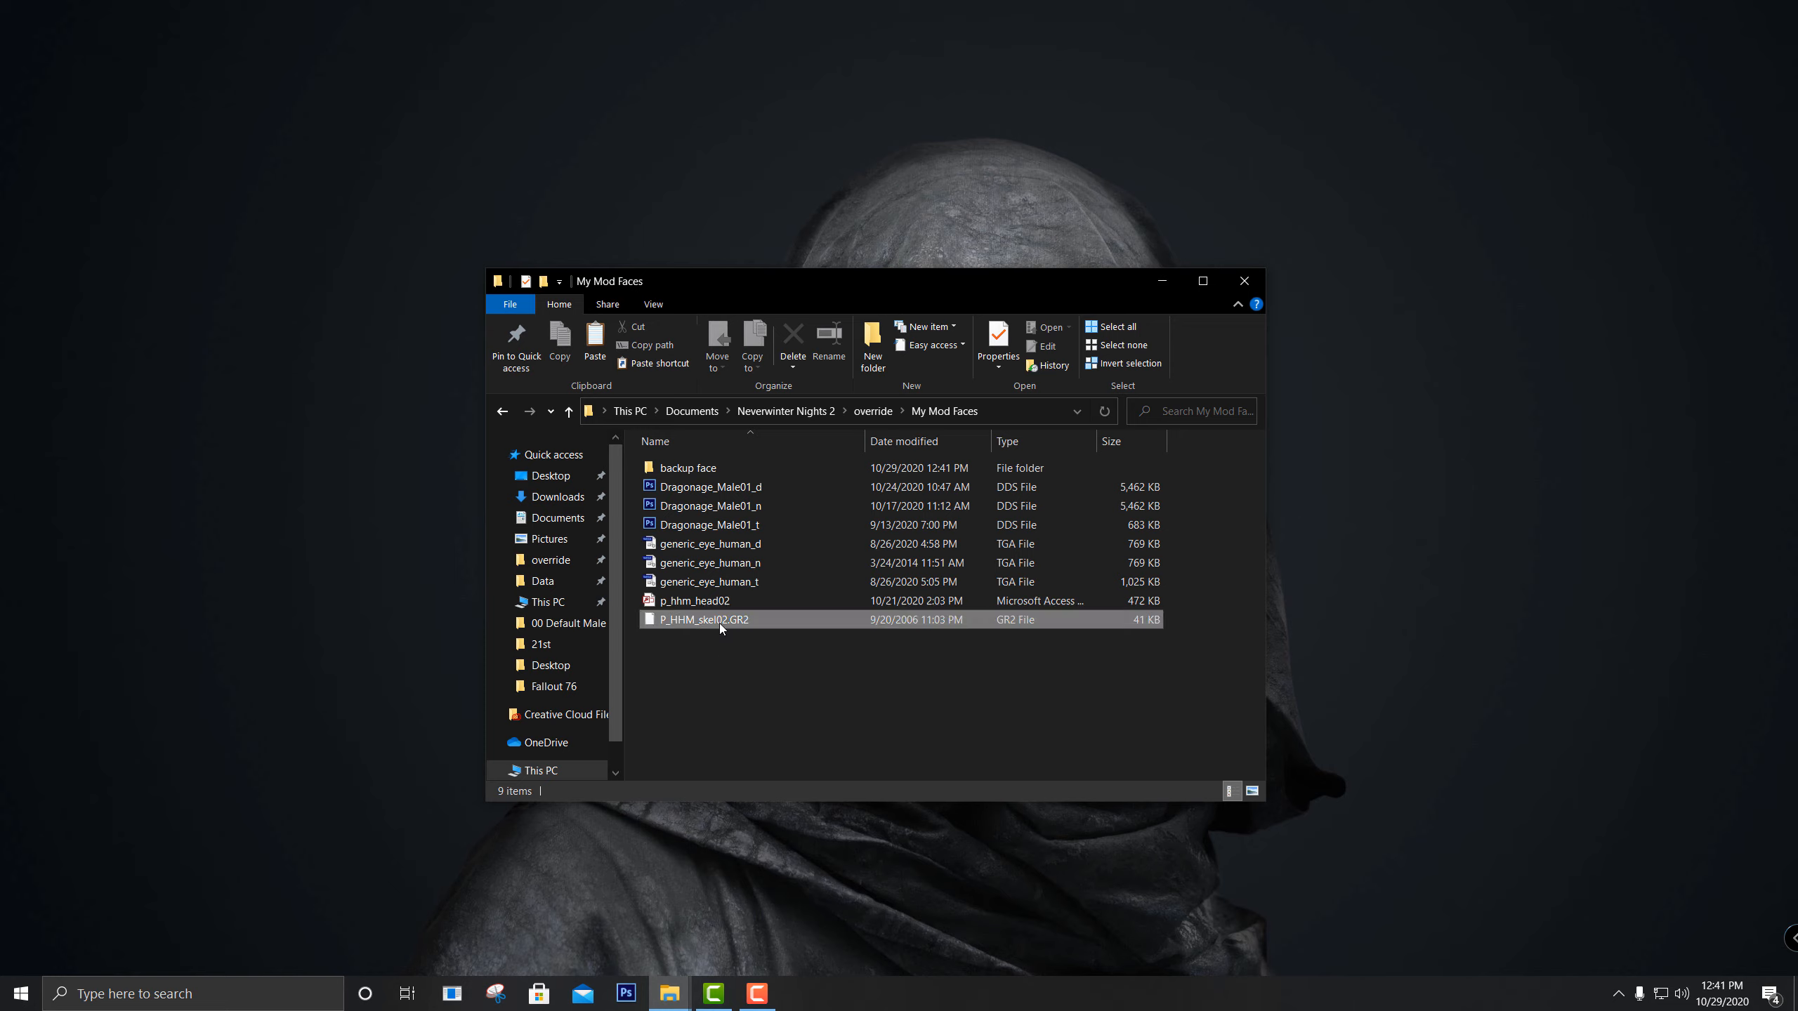
pyautogui.click(736, 662)
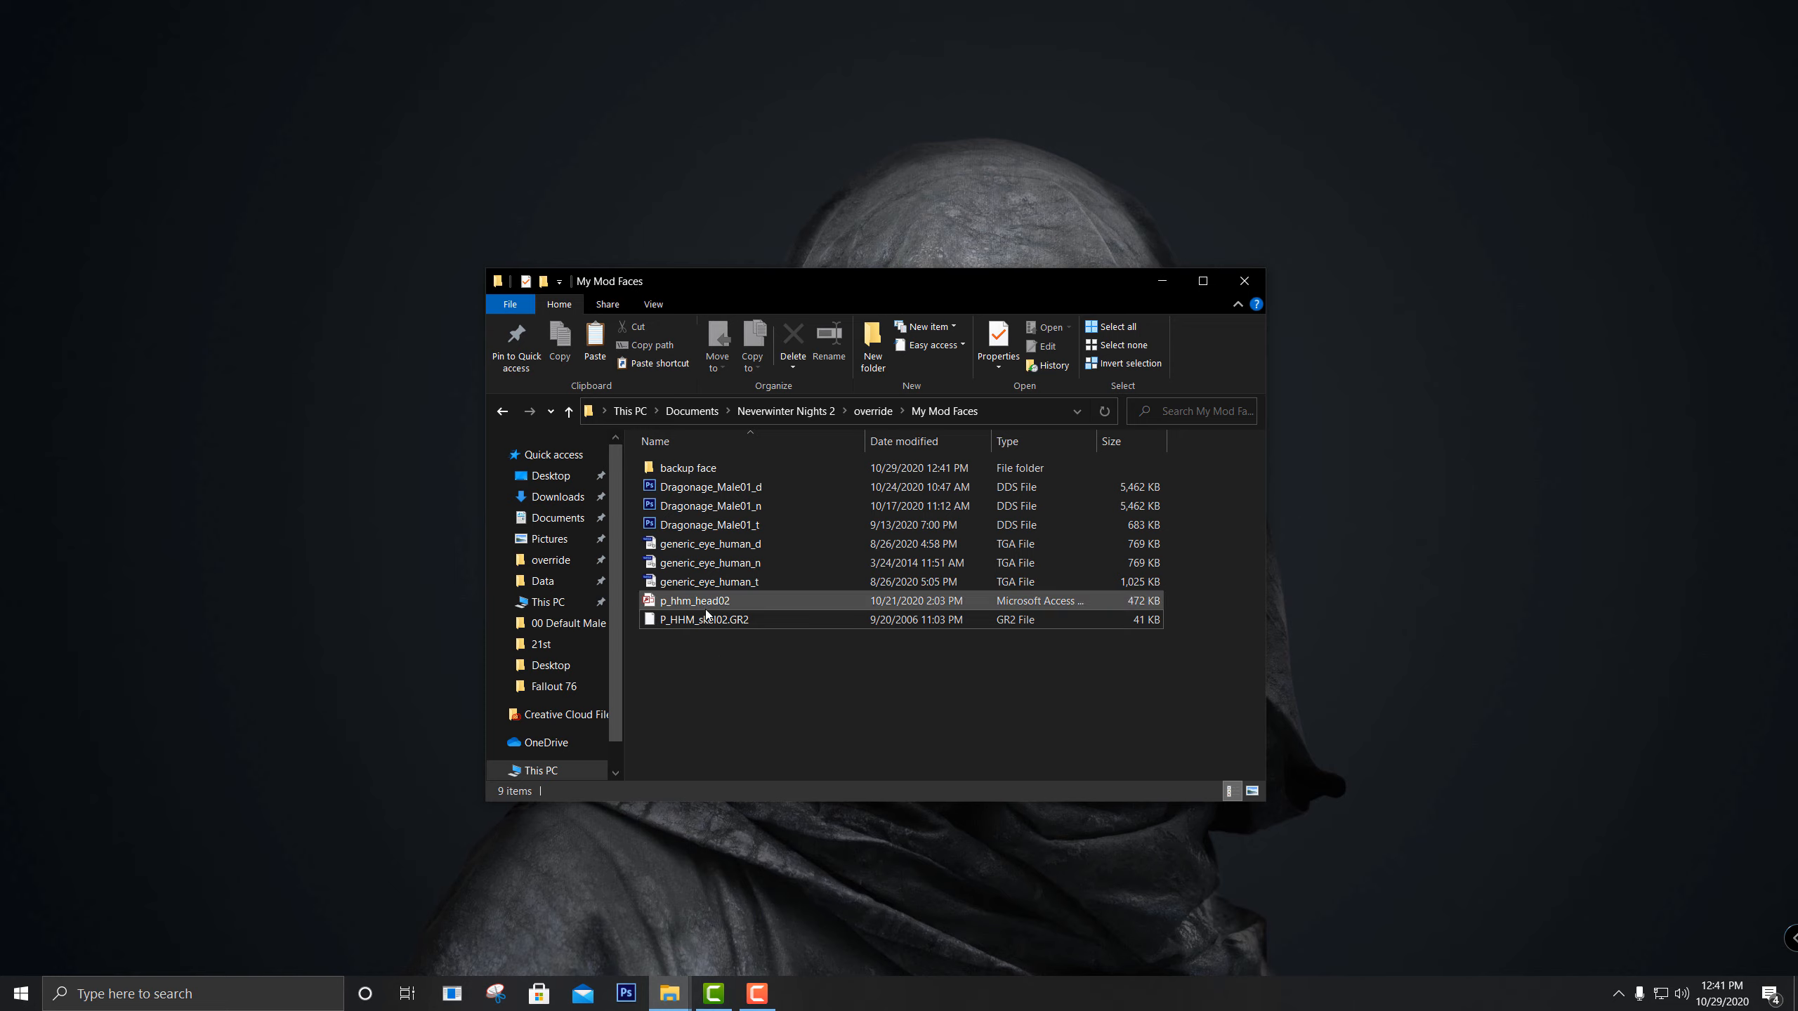
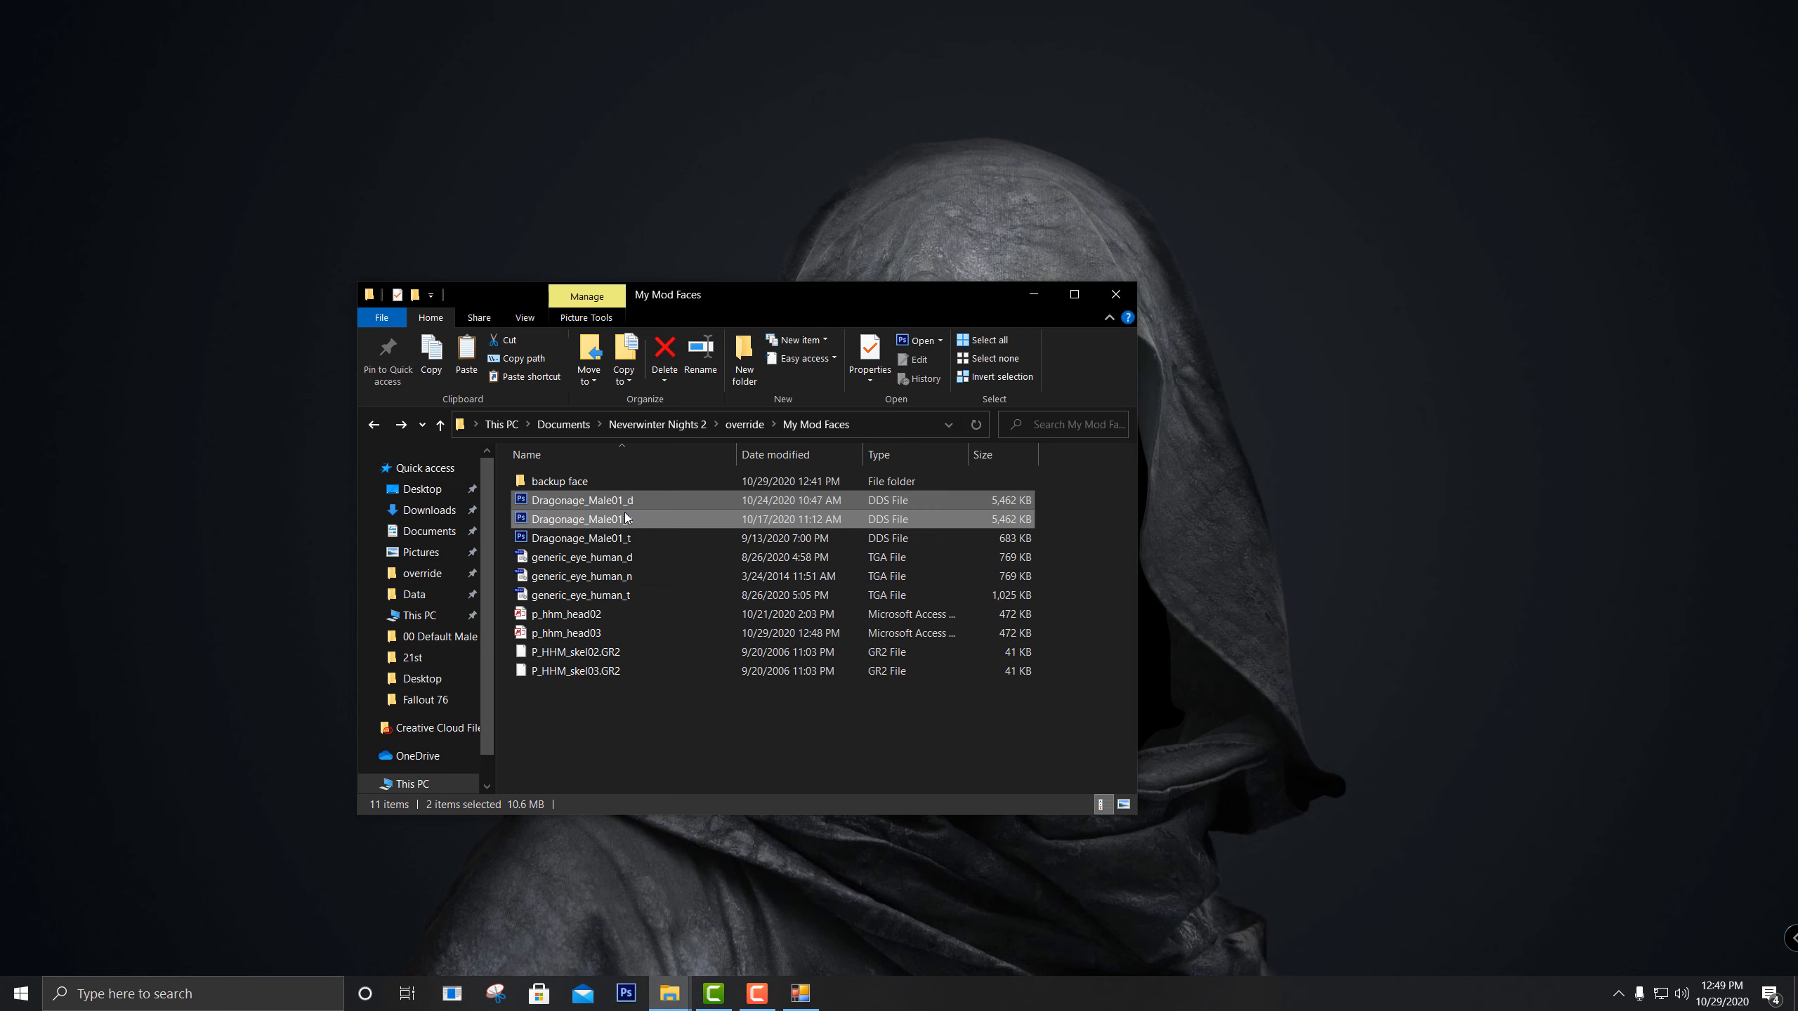
# Duplicate the Dragonage_Male01_d and Dragonage_Male01_n texture files within the My Mod Faces folder
pyautogui.rightClick(633, 497)
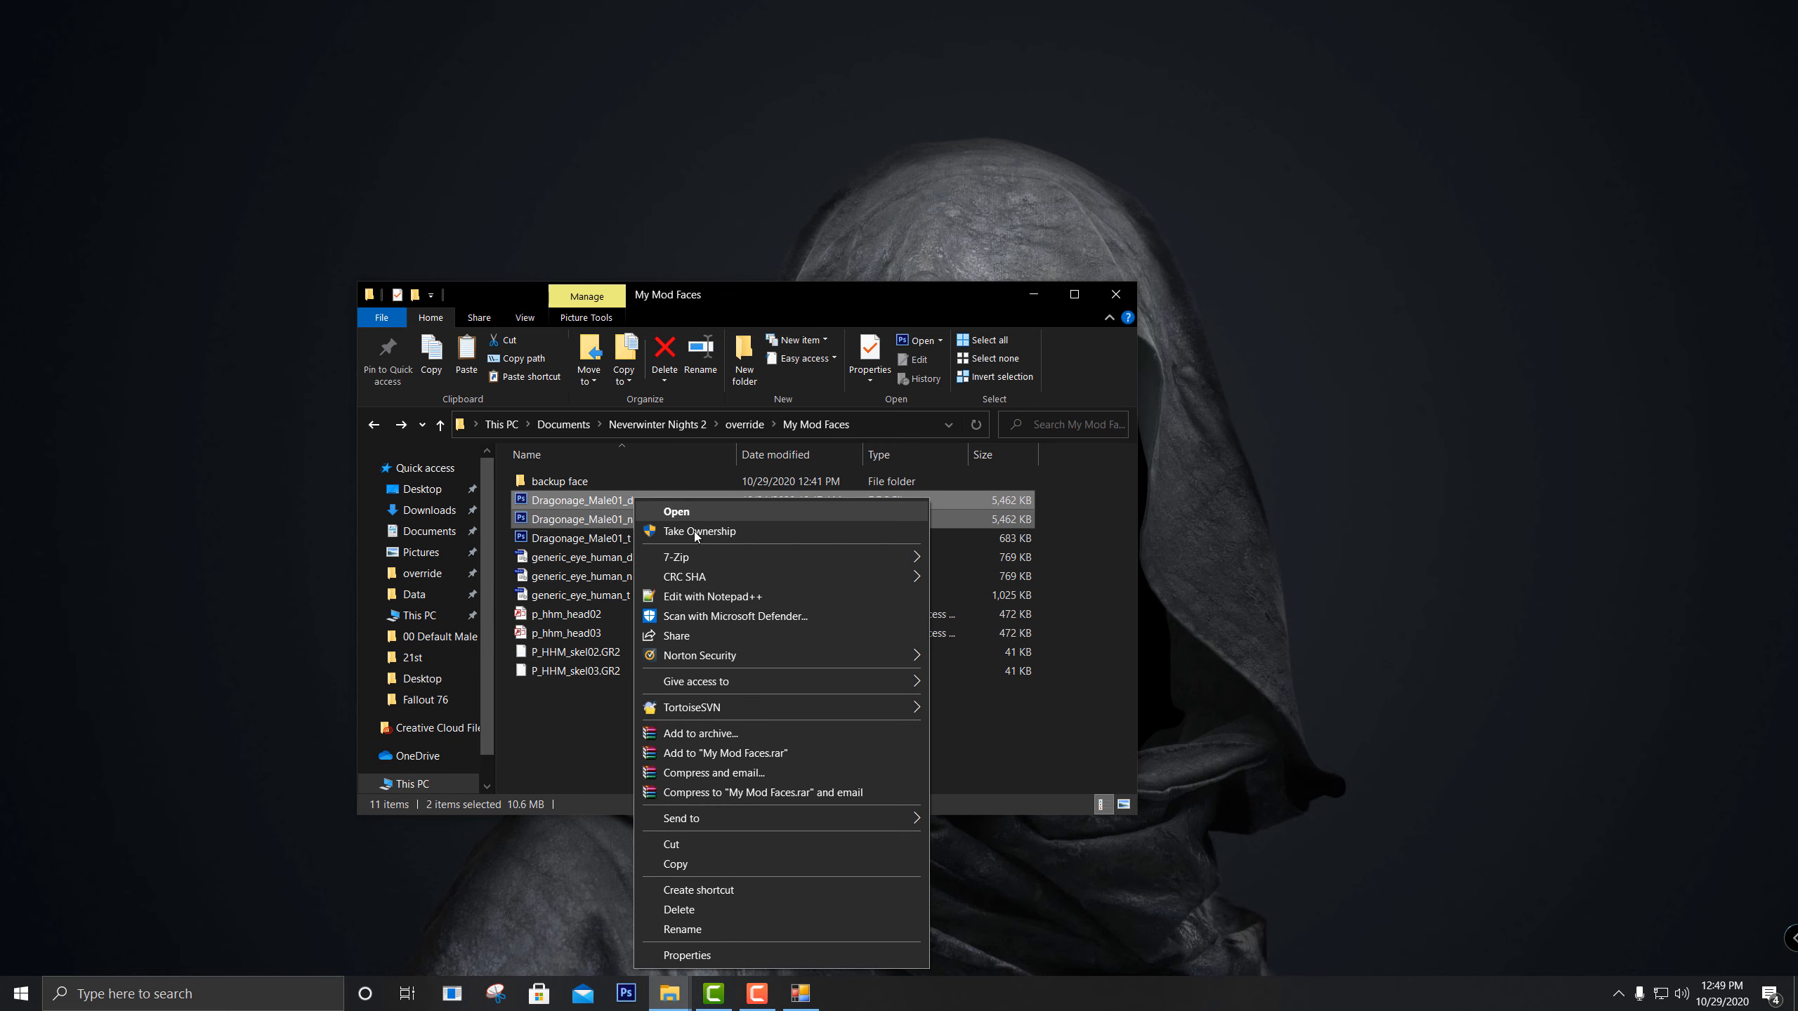
pyautogui.click(700, 863)
pyautogui.rightClick(598, 734)
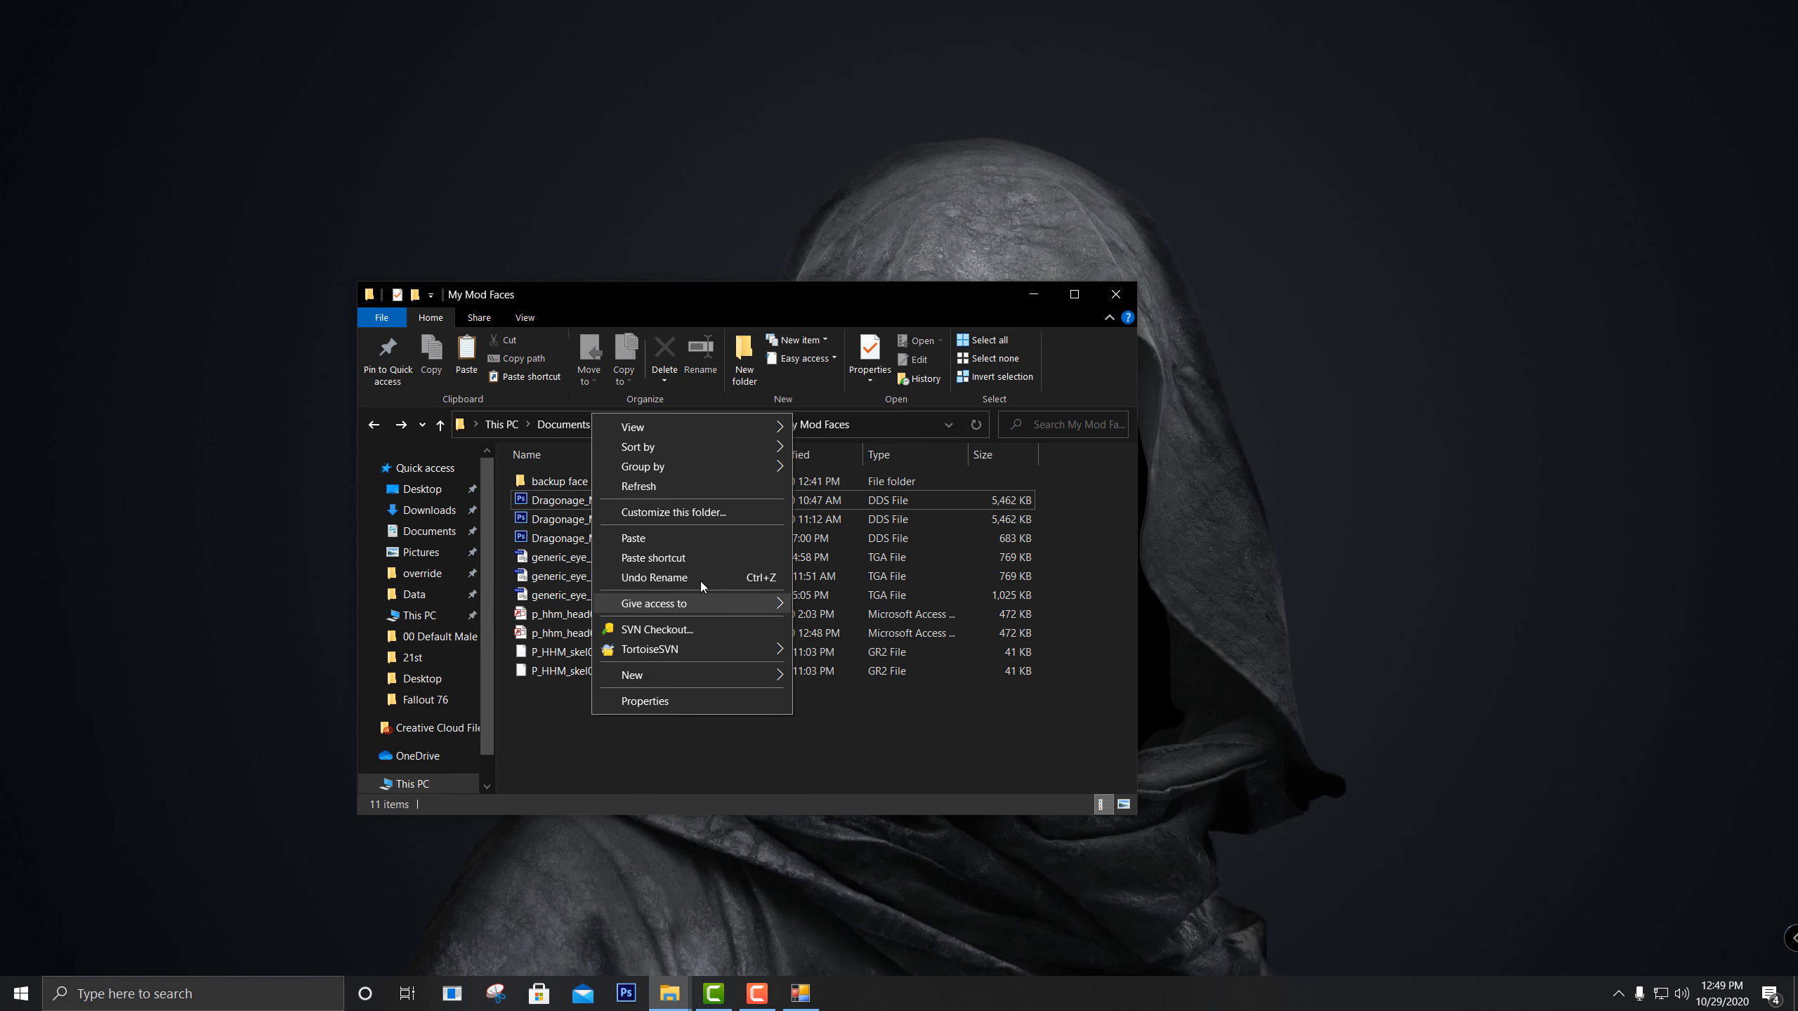
pyautogui.click(655, 539)
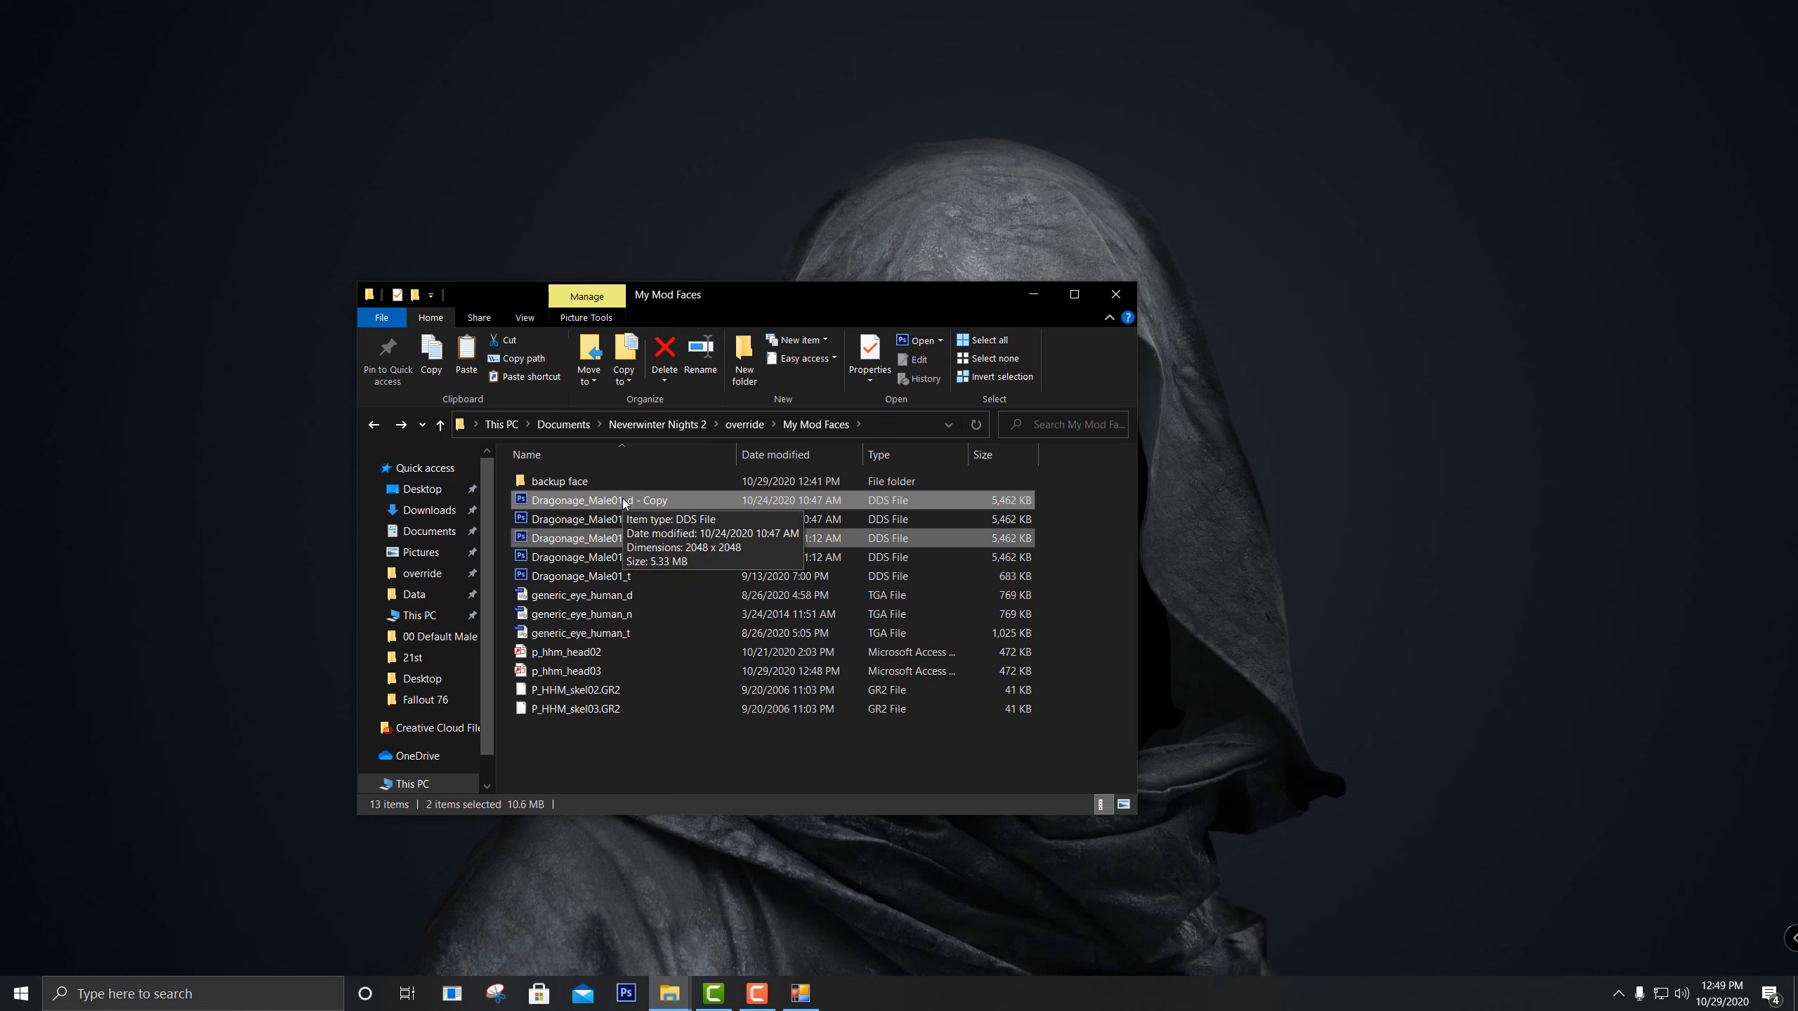
# Rename the copy of Dragonage_Male01_d to Dragonage_Male03_d
pyautogui.click(779, 505)
pyautogui.press('F2')
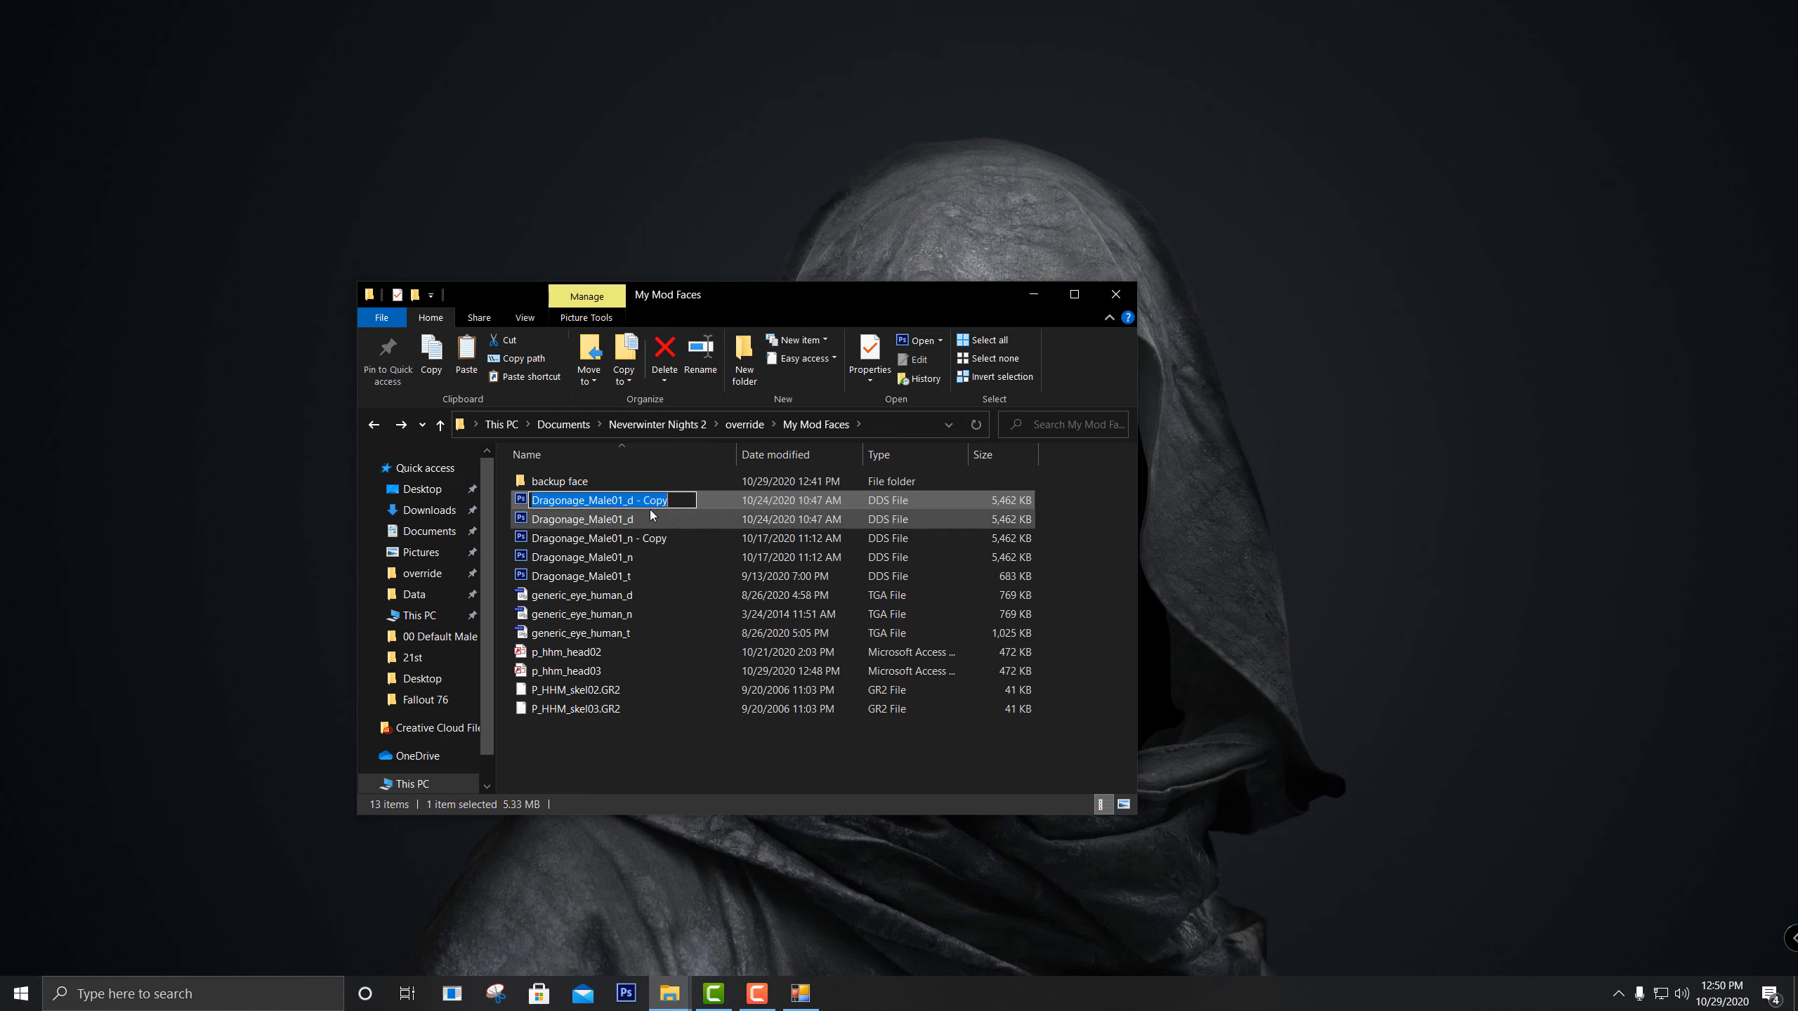
pyautogui.moveTo(671, 500); pyautogui.dragTo(632, 500)
pyautogui.press('BackSpace')
pyautogui.press('Menu')
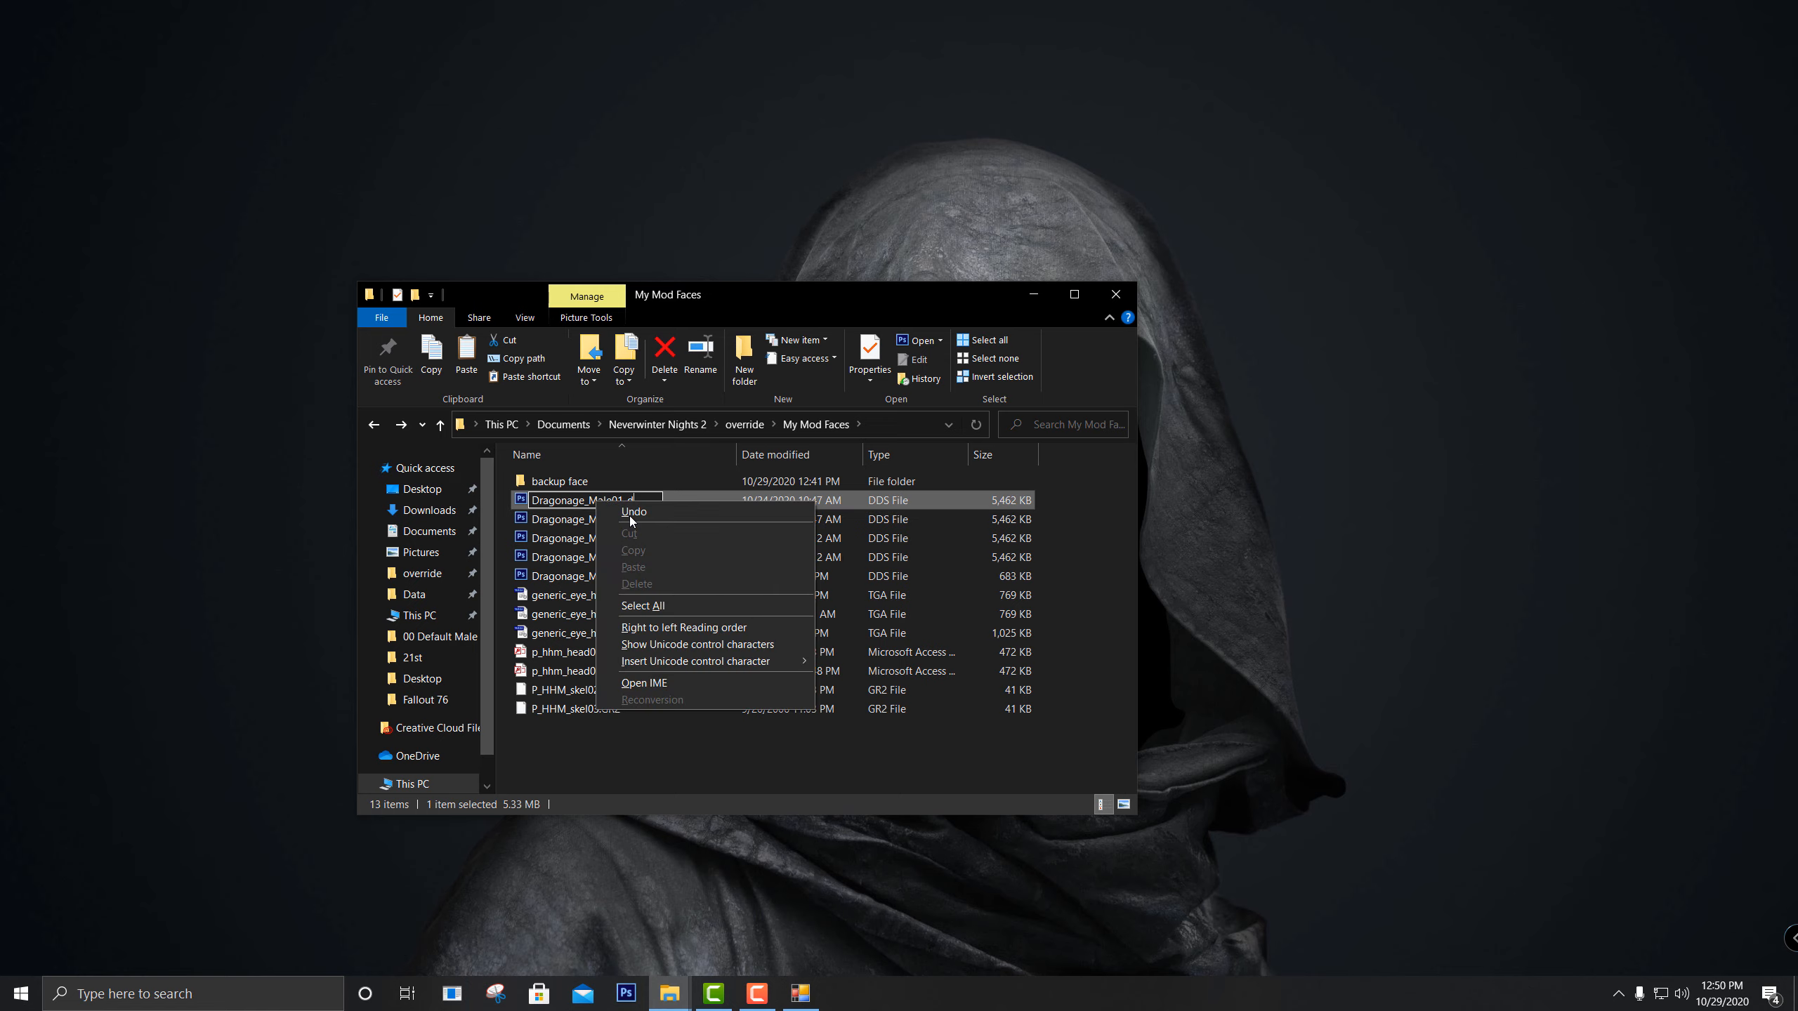
pyautogui.click(582, 500)
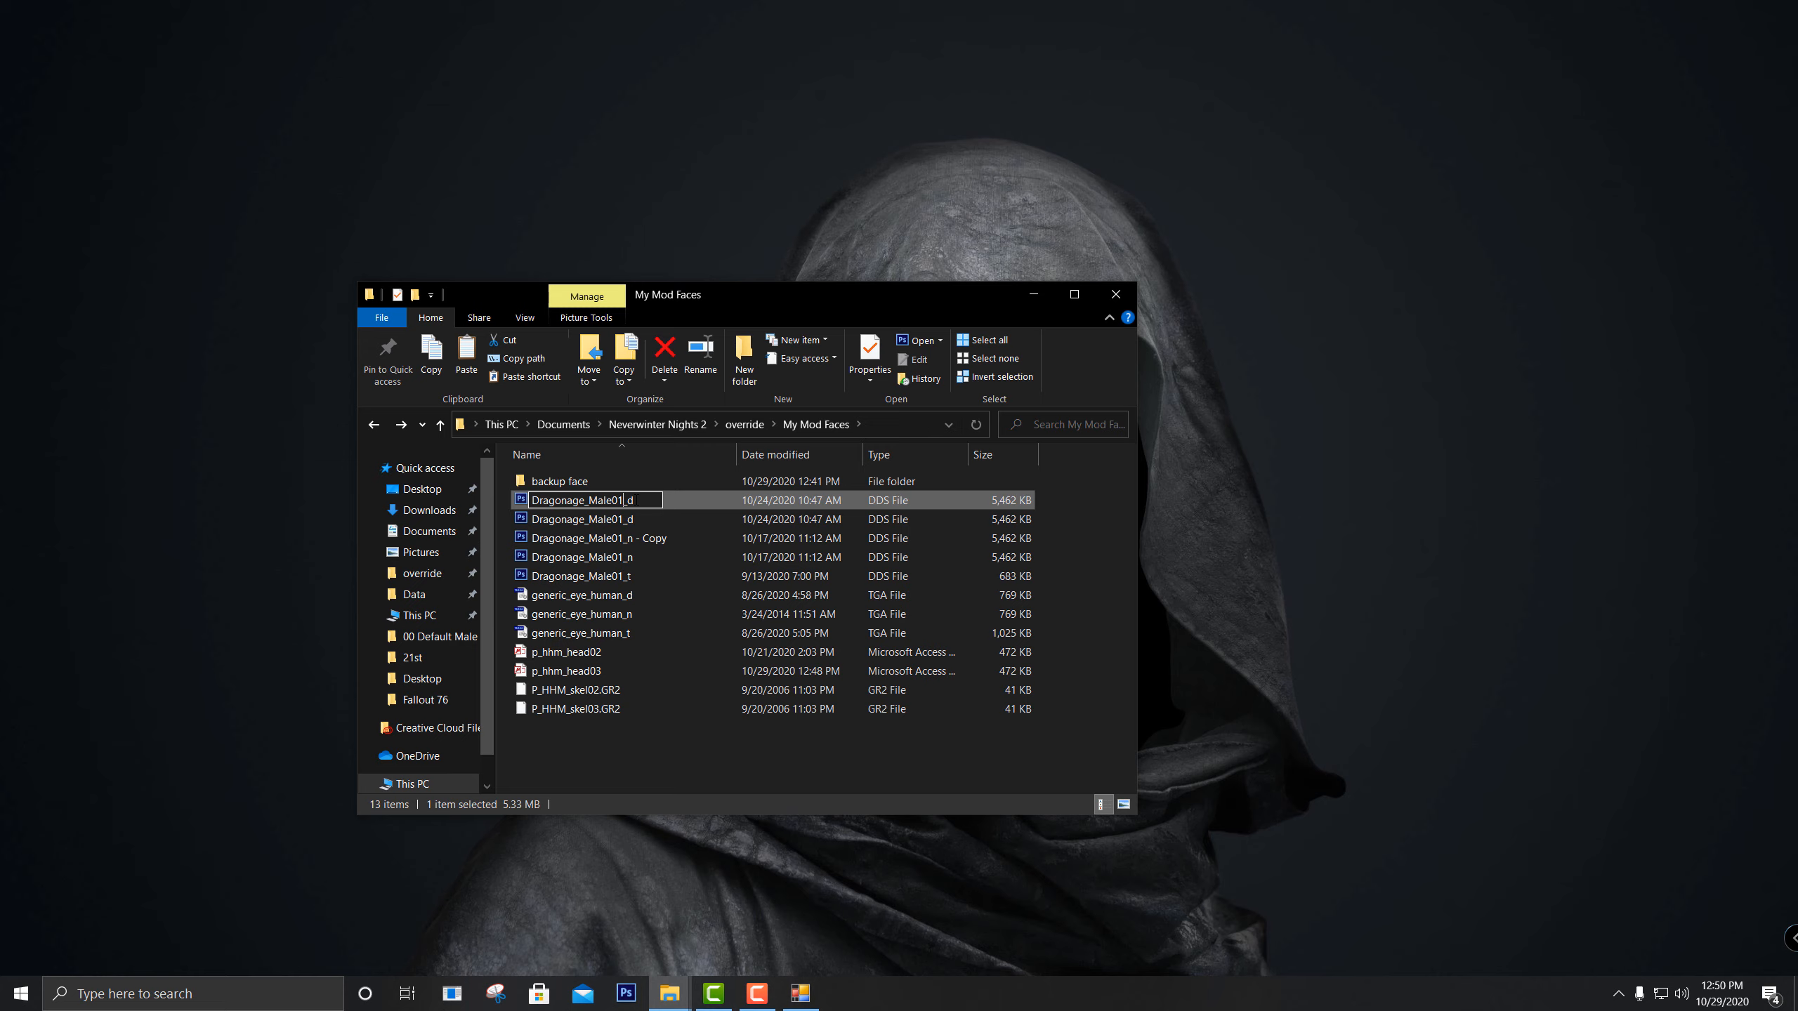
pyautogui.click(641, 538)
# Rename the copy of Dragonage_Male01_n to Dragonage_Male03_n
pyautogui.click(641, 520)
pyautogui.click(673, 520)
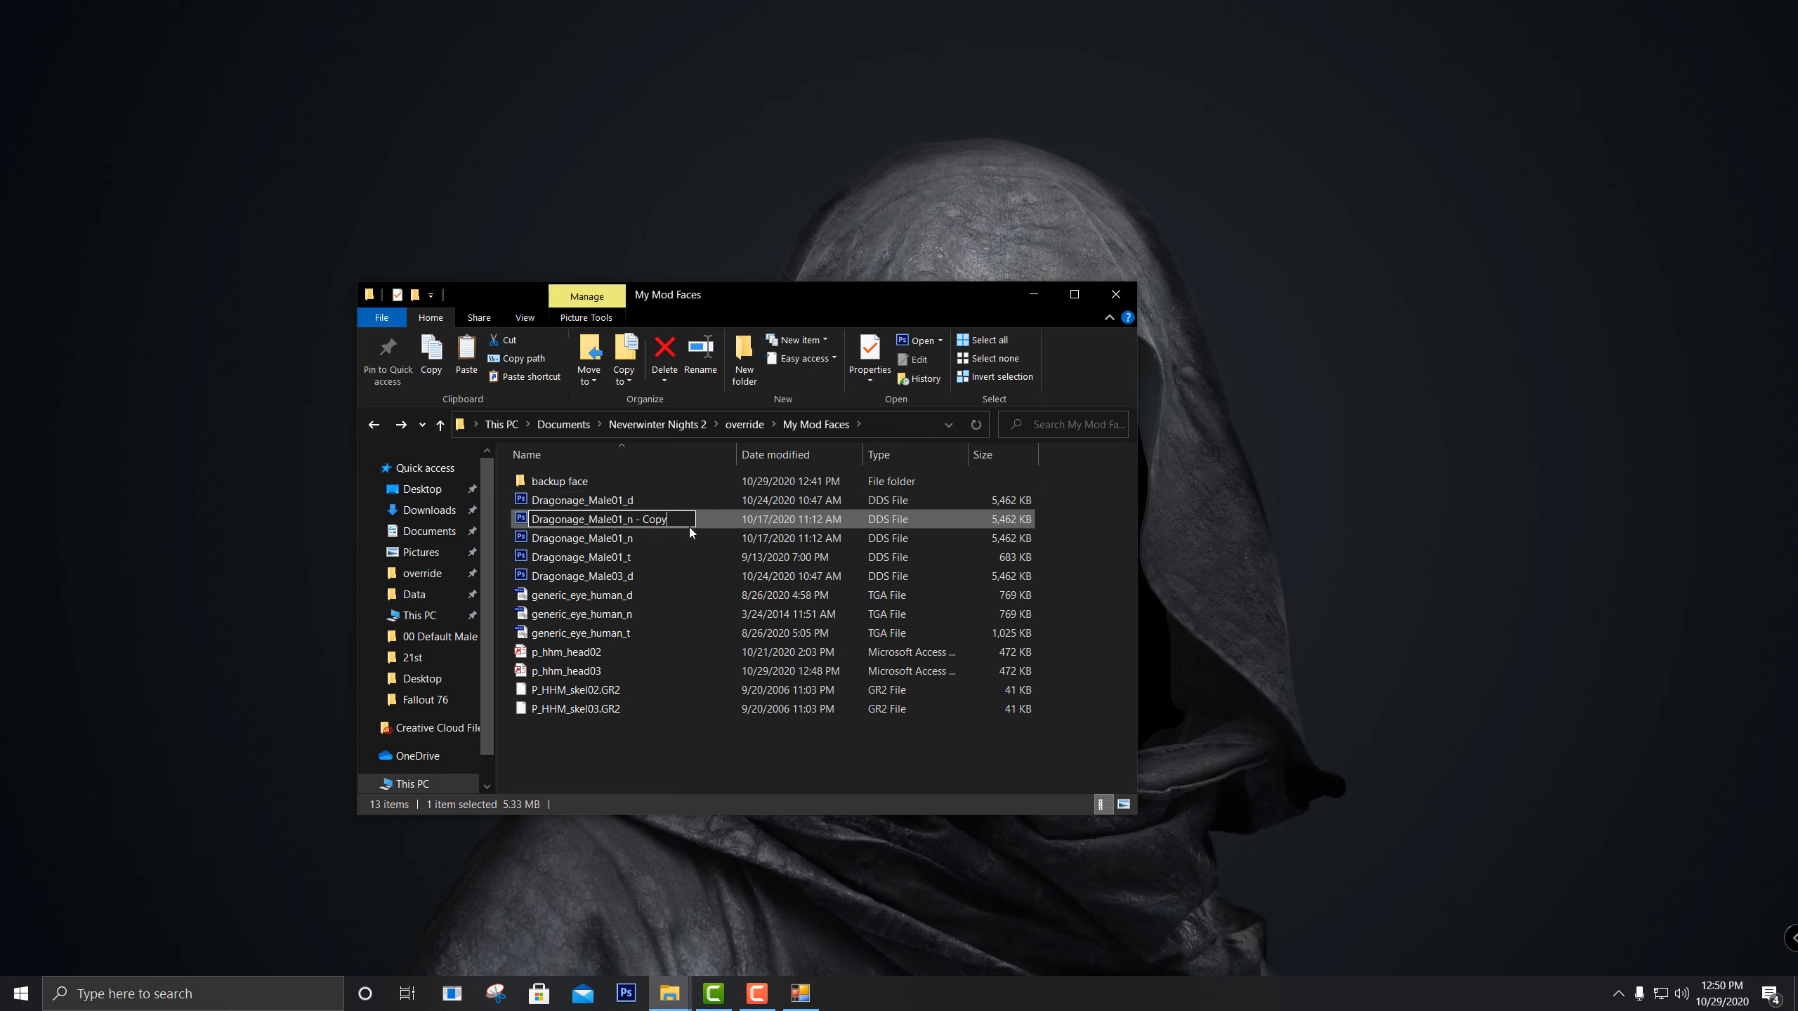
pyautogui.press('BackSpace')
pyautogui.press('BackSpace')
pyautogui.press('BackSpace')
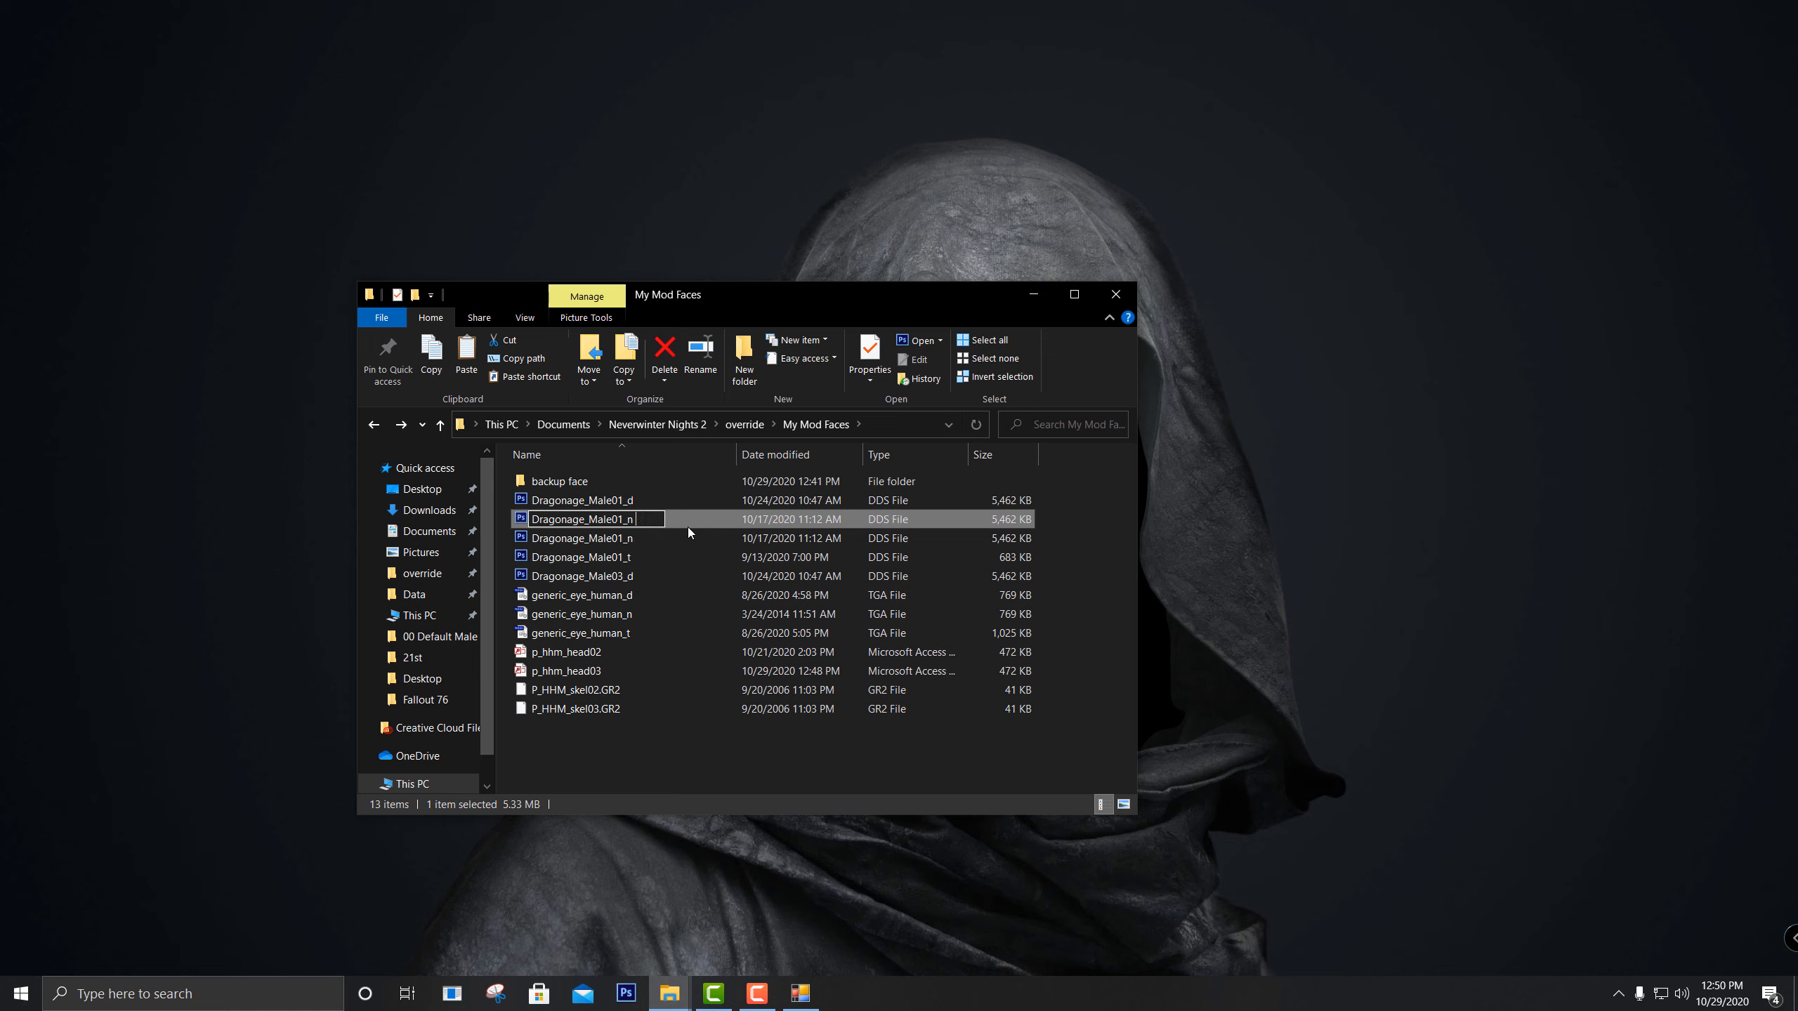
pyautogui.press('BackSpace')
pyautogui.write('3')
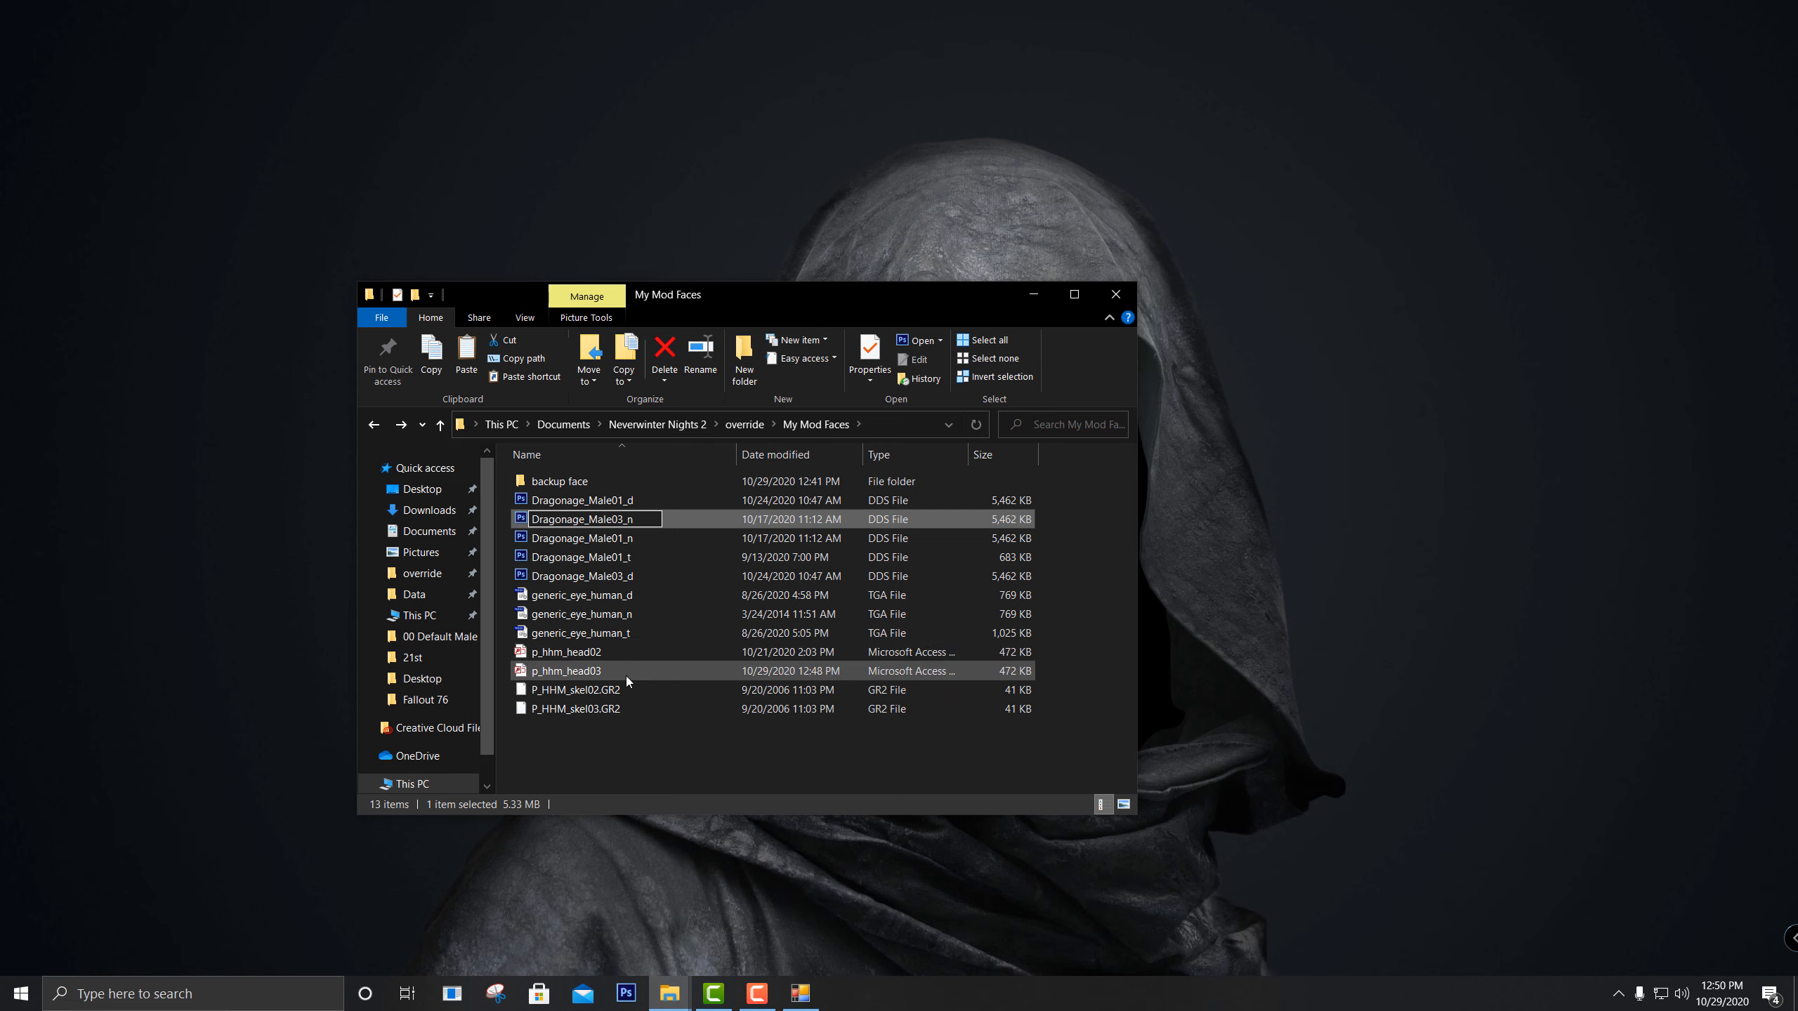
pyautogui.click(661, 748)
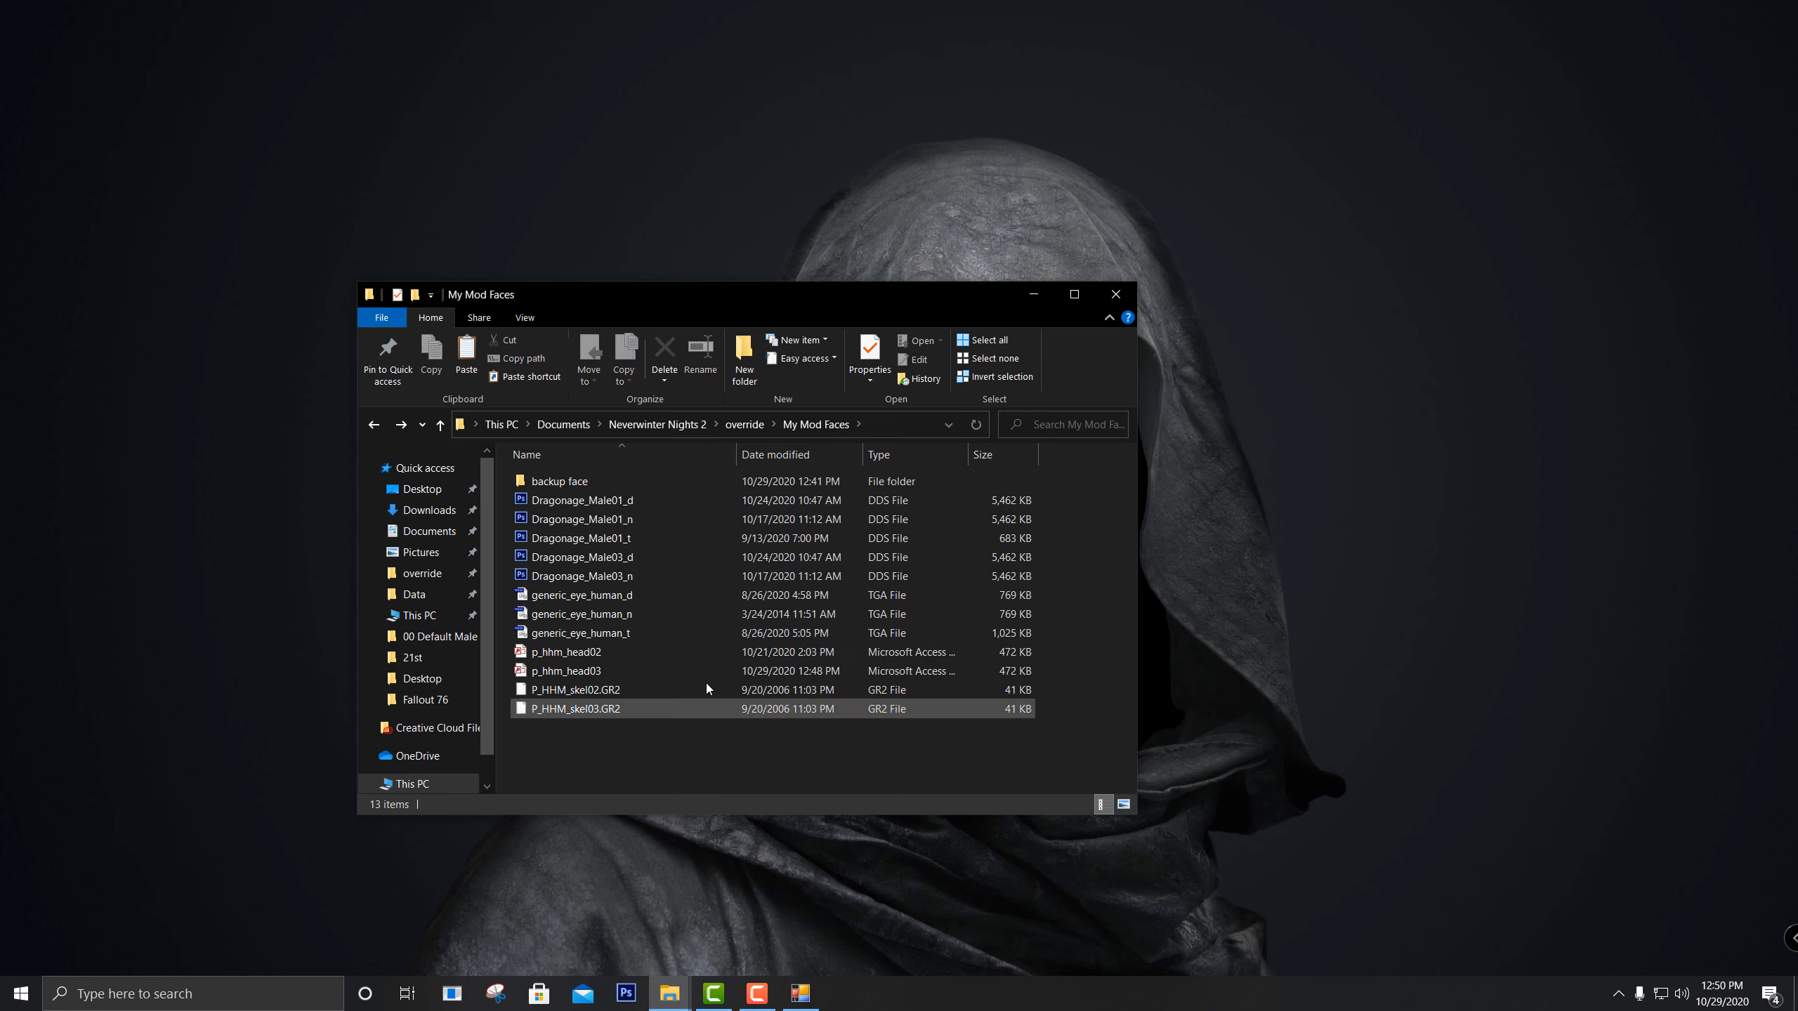
# Switch to MDB Cloner to check the texture names assigned to p_hhm_head03, and minimize it again
pyautogui.click(805, 1002)
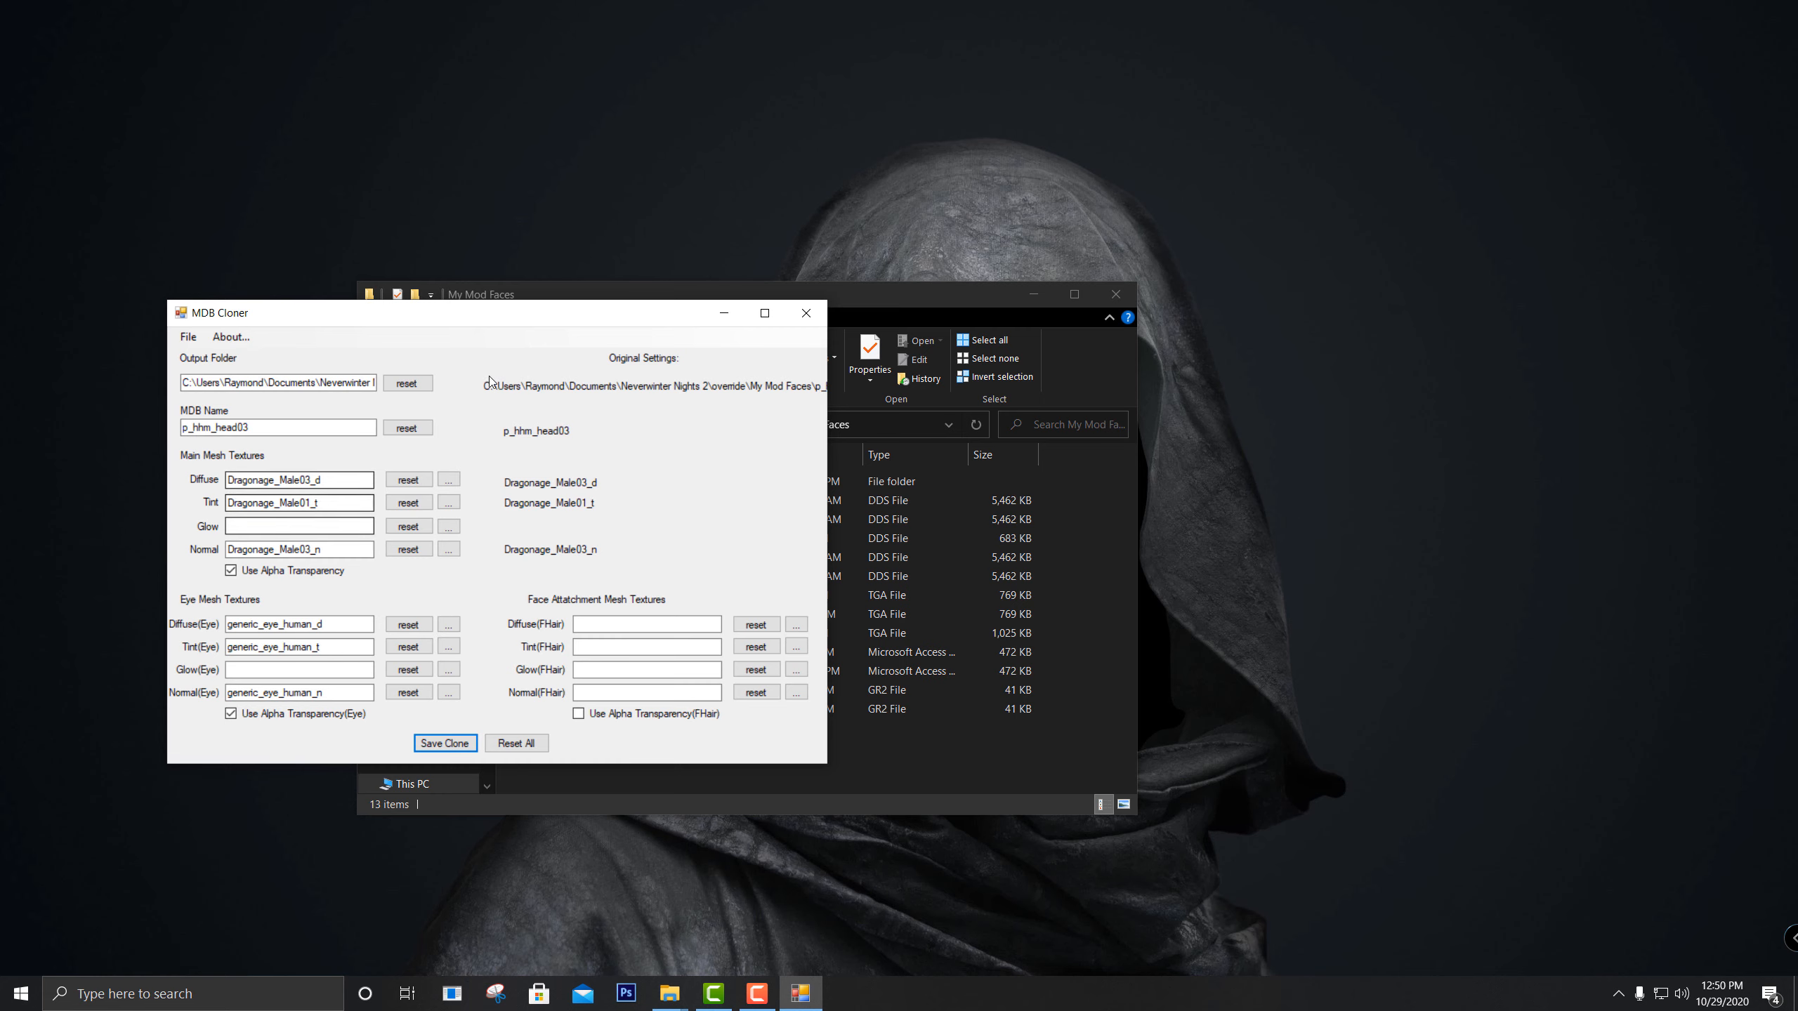
pyautogui.click(723, 312)
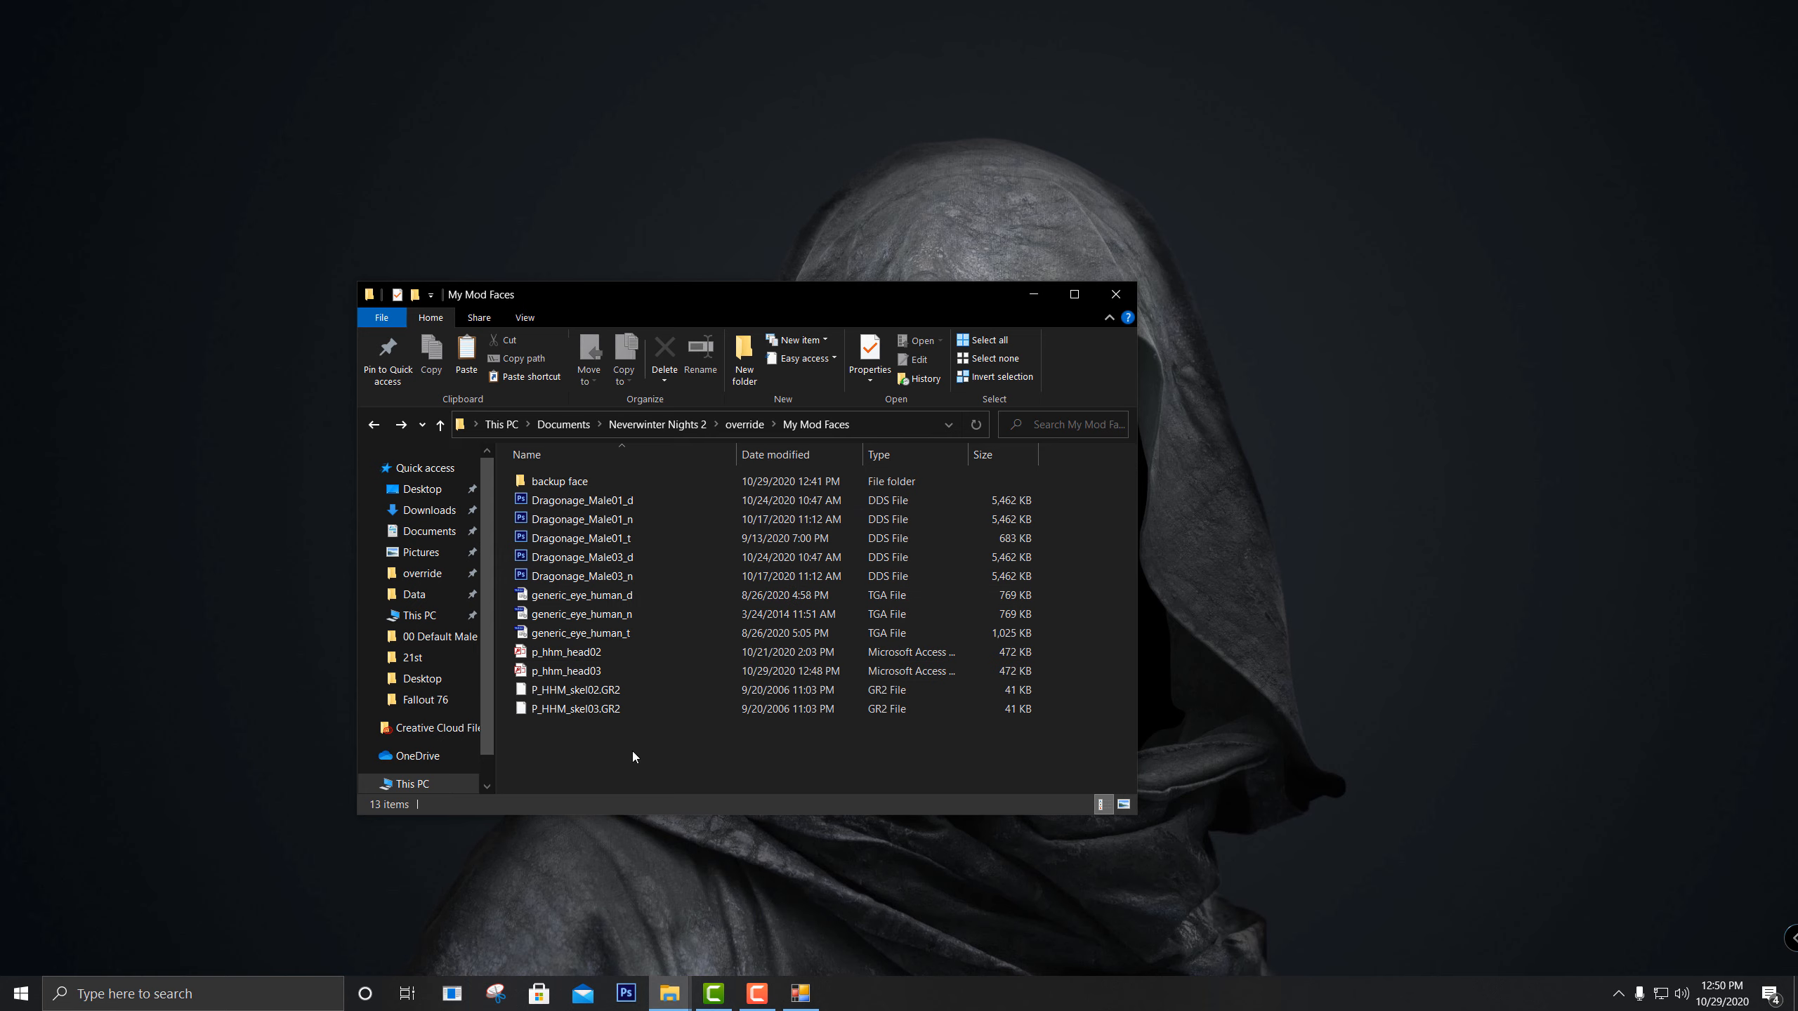
# Check the head and skeleton files in the backup face folder, and return to My Mod Faces
pyautogui.doubleClick(574, 485)
pyautogui.moveTo(602, 557); pyautogui.dragTo(542, 483)
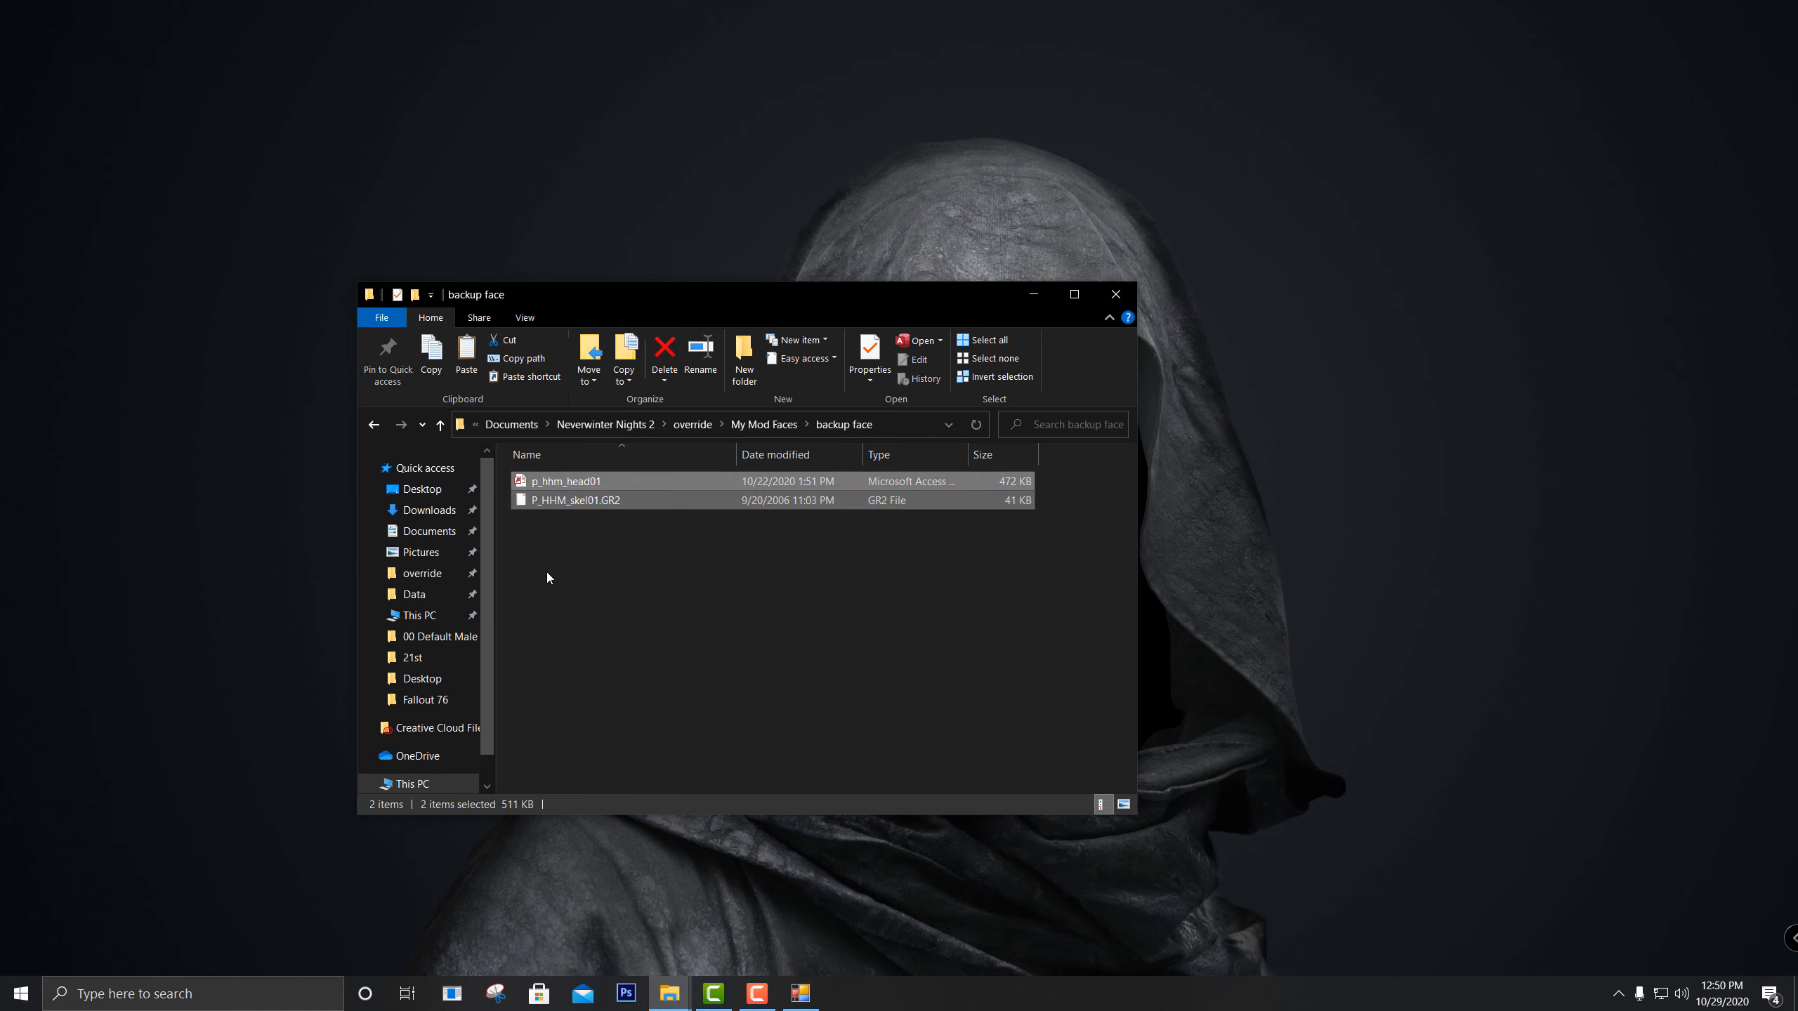
pyautogui.click(546, 572)
pyautogui.click(374, 424)
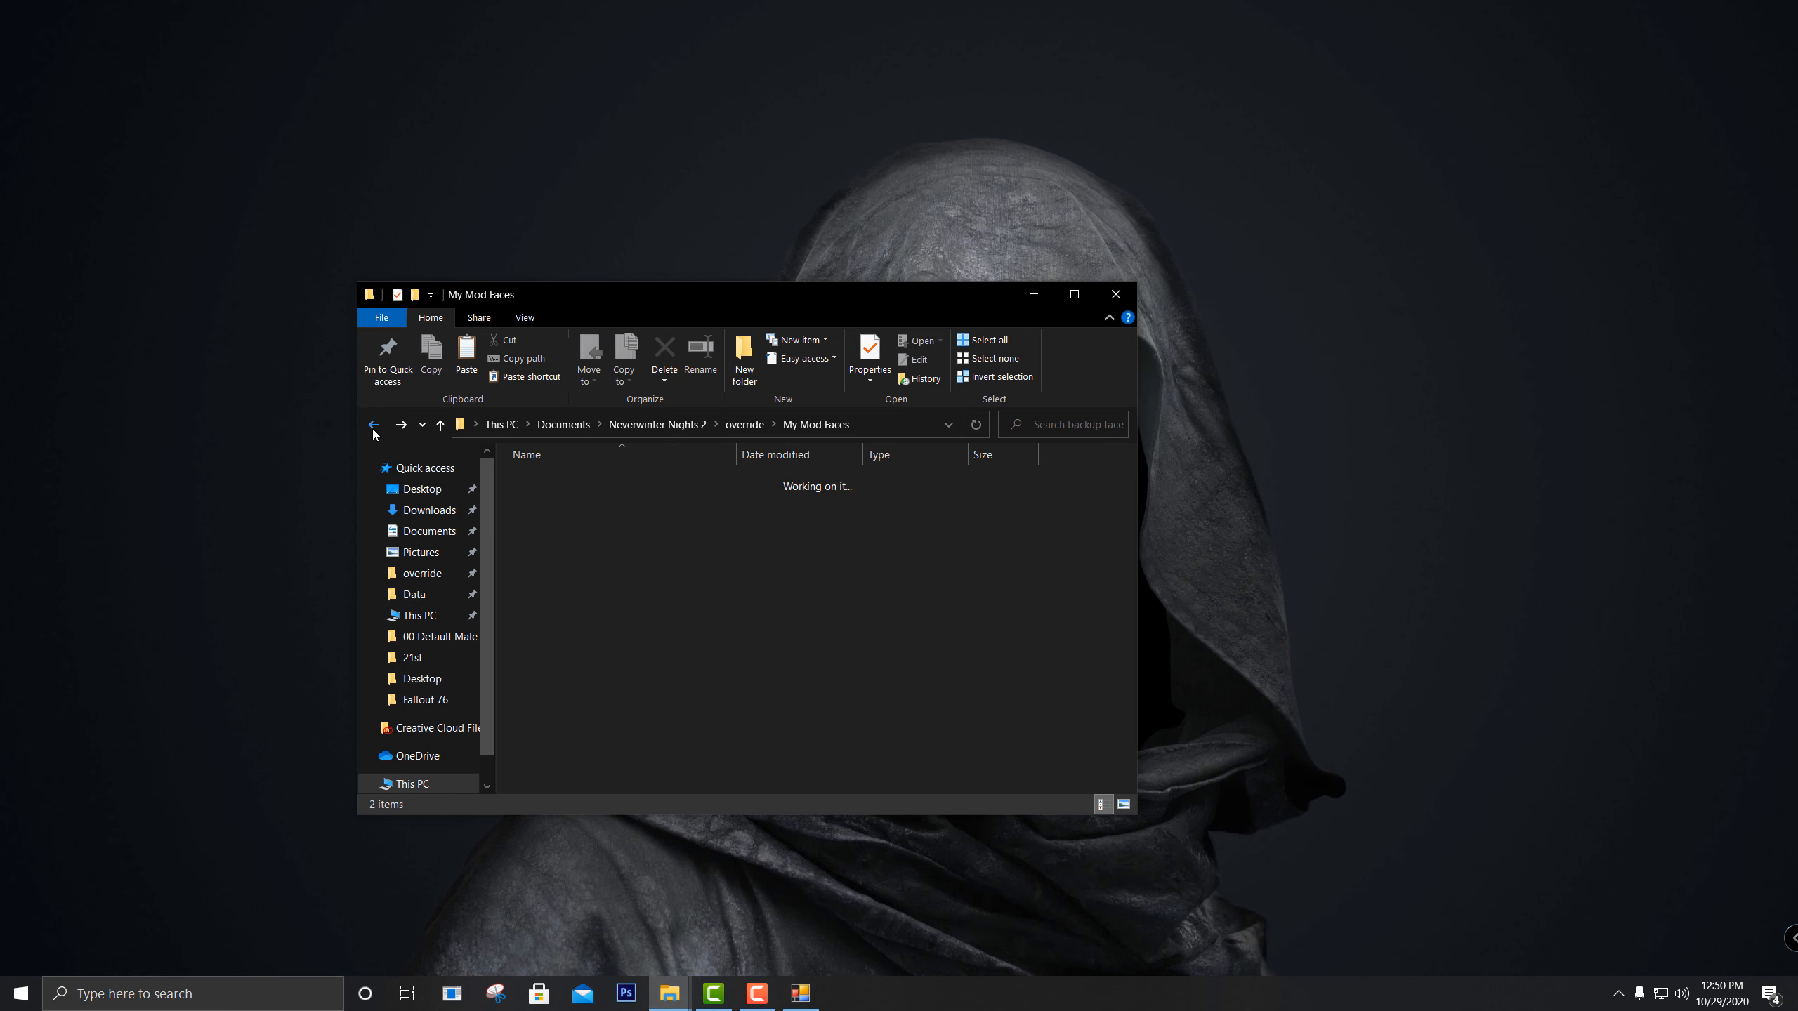
pyautogui.click(608, 762)
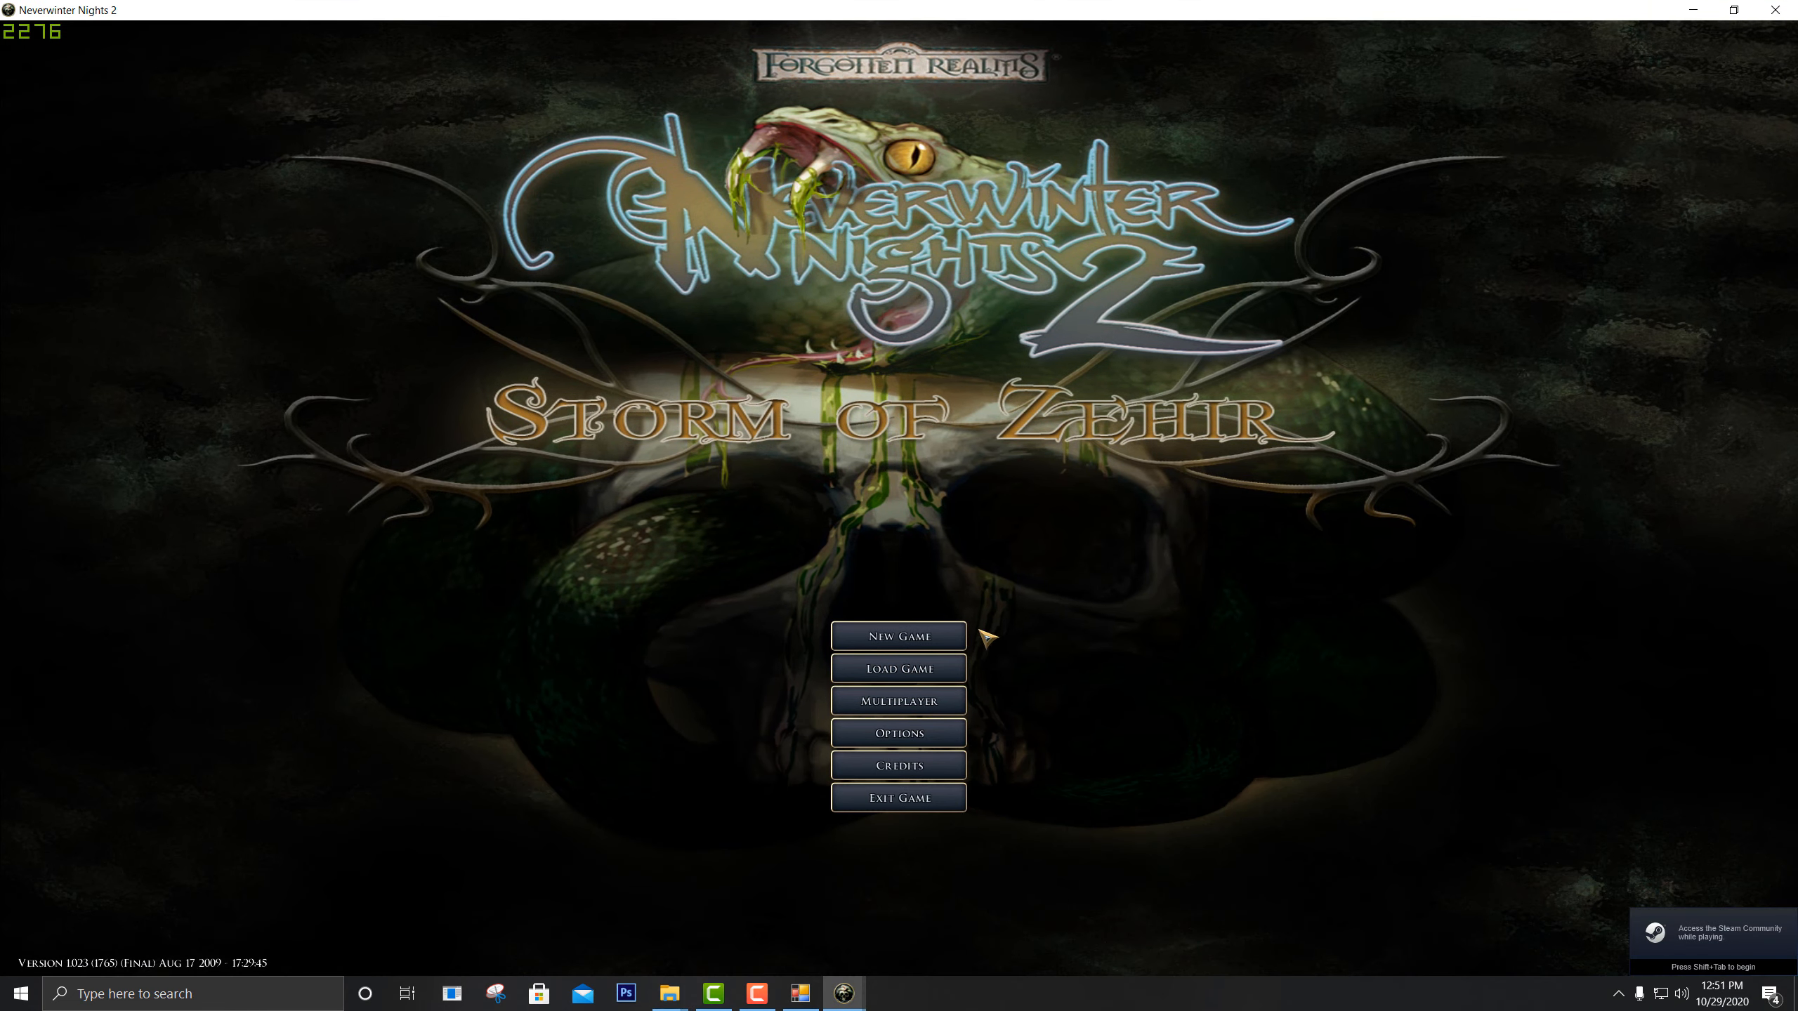
# Start a new game in Neverwinter Nights 2 with the 0100_UninvitedGuests module
pyautogui.click(929, 640)
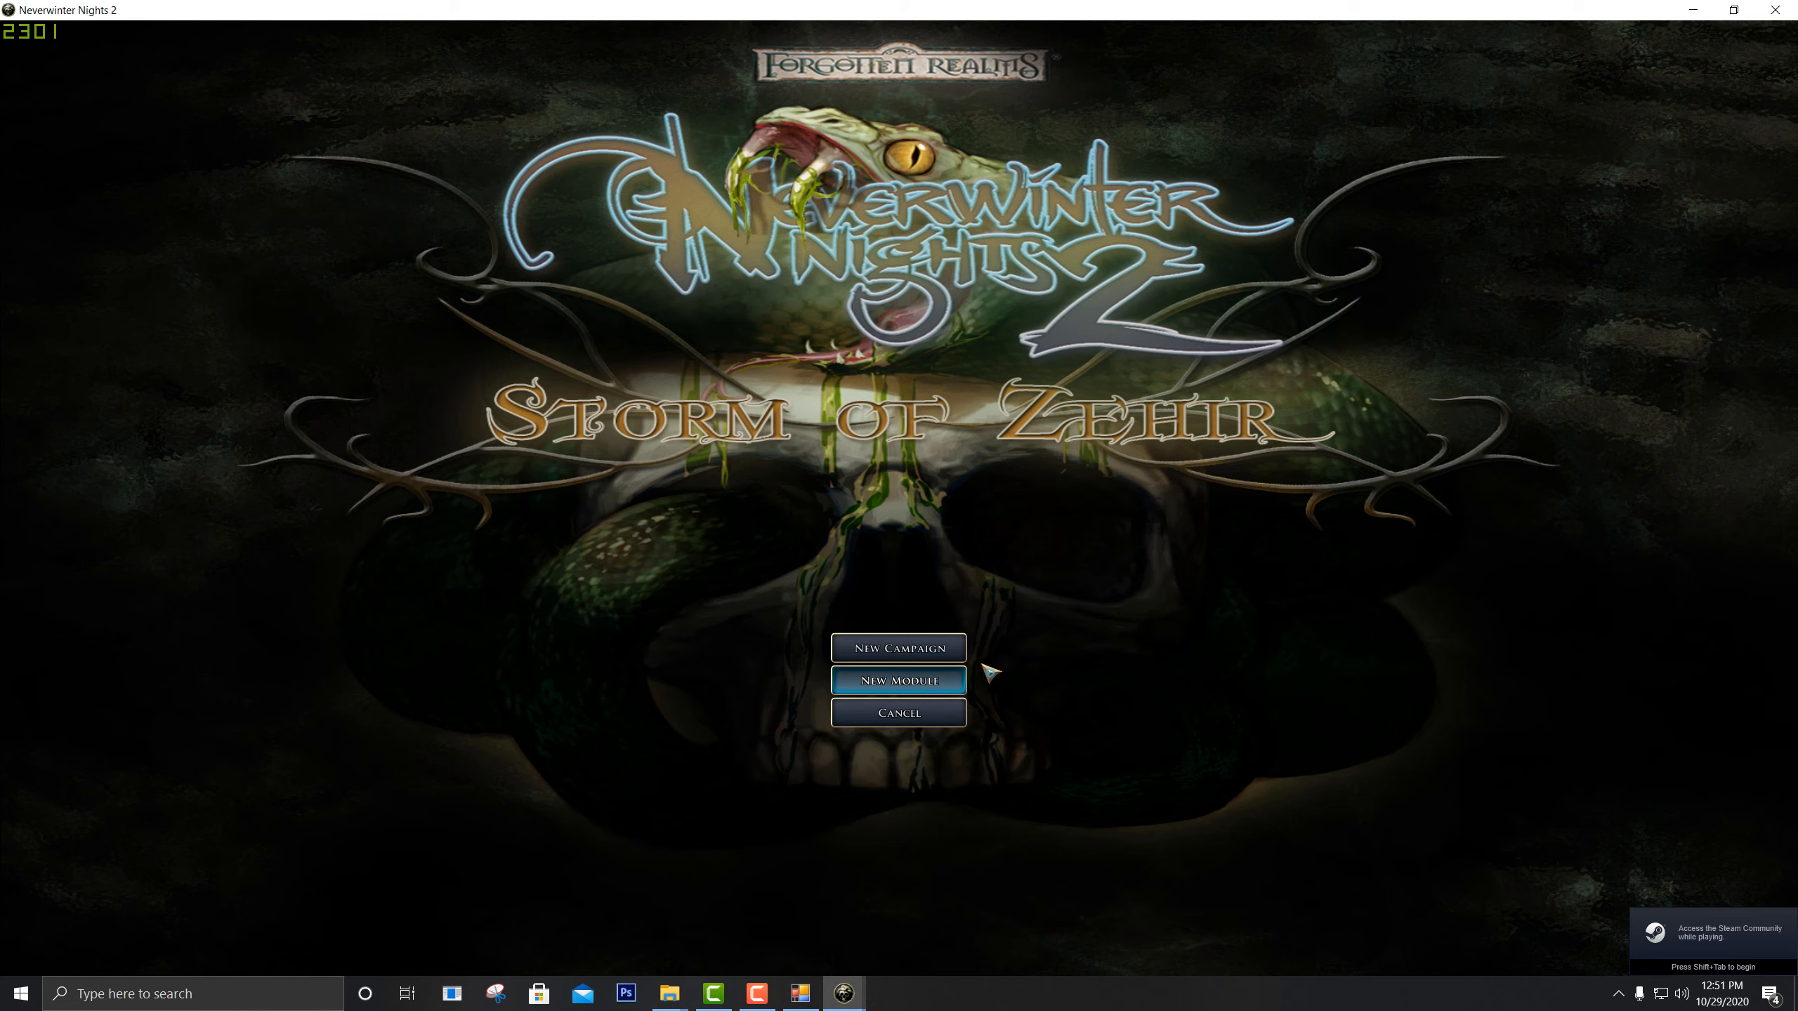
pyautogui.click(924, 684)
pyautogui.click(812, 536)
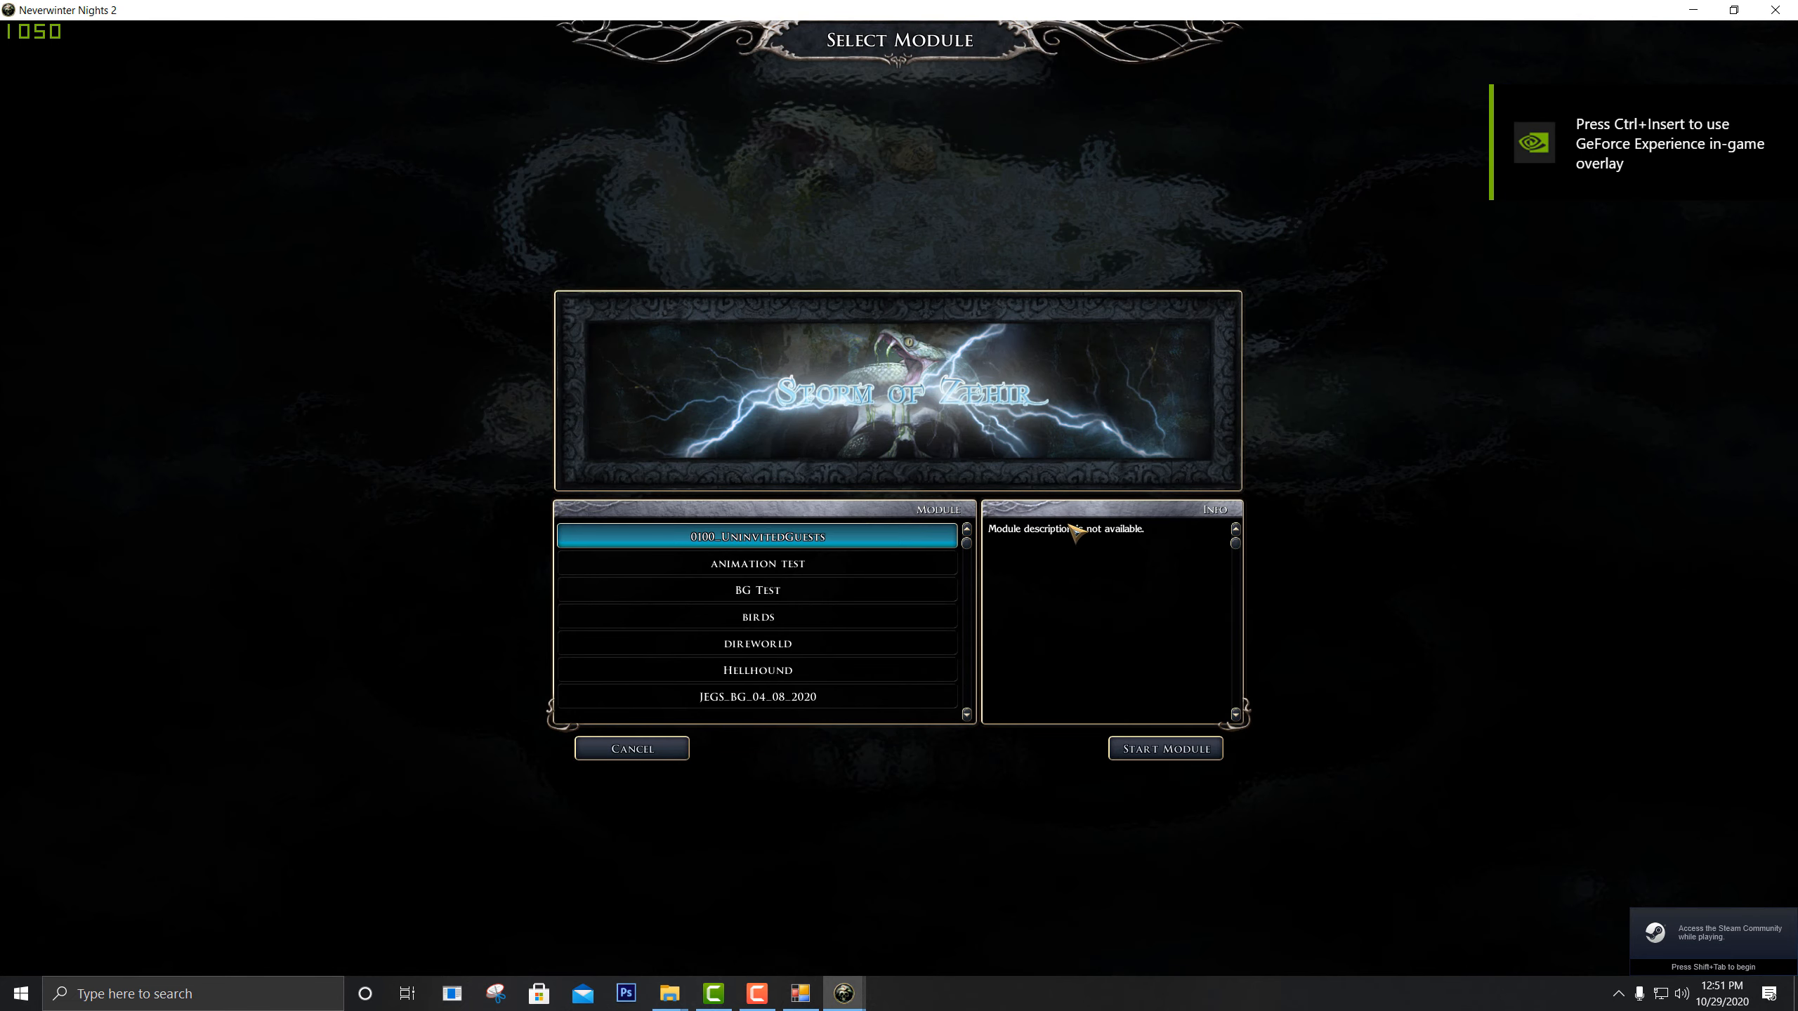
pyautogui.doubleClick(768, 541)
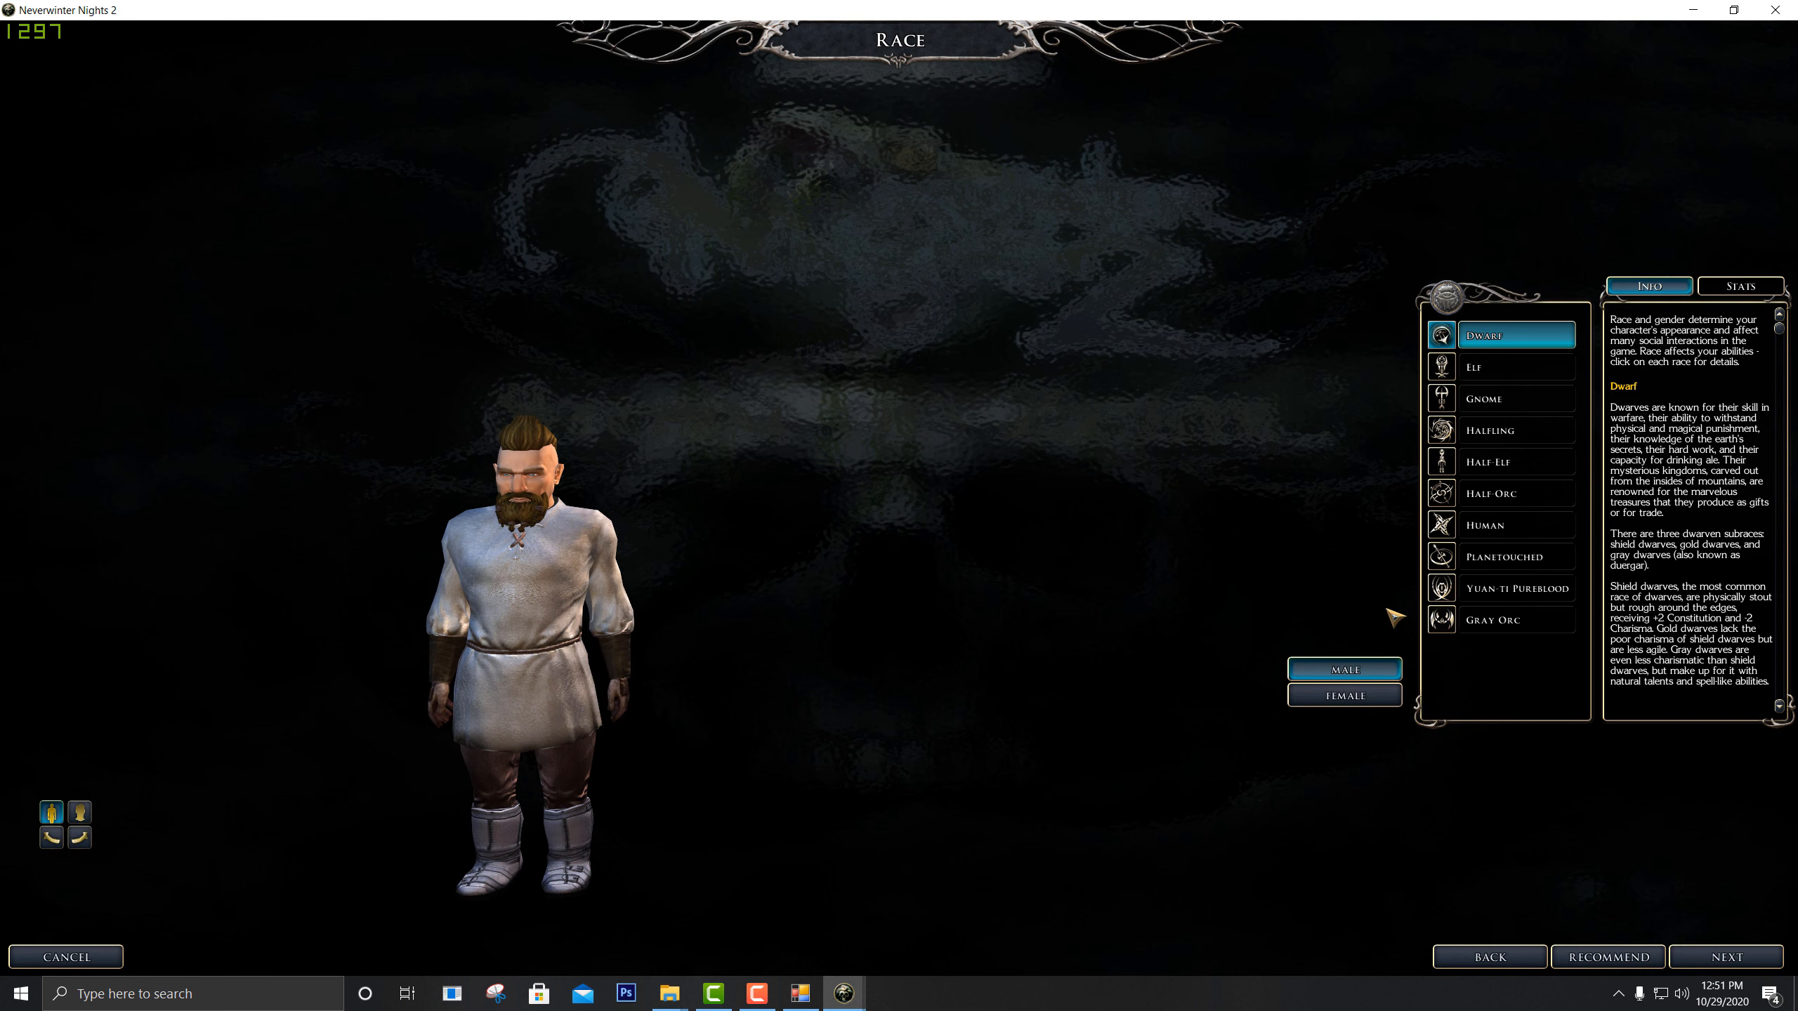
# Choose a male Human character, continue to the Appearance page and switch to the close-up face view
pyautogui.click(1495, 526)
pyautogui.click(1727, 956)
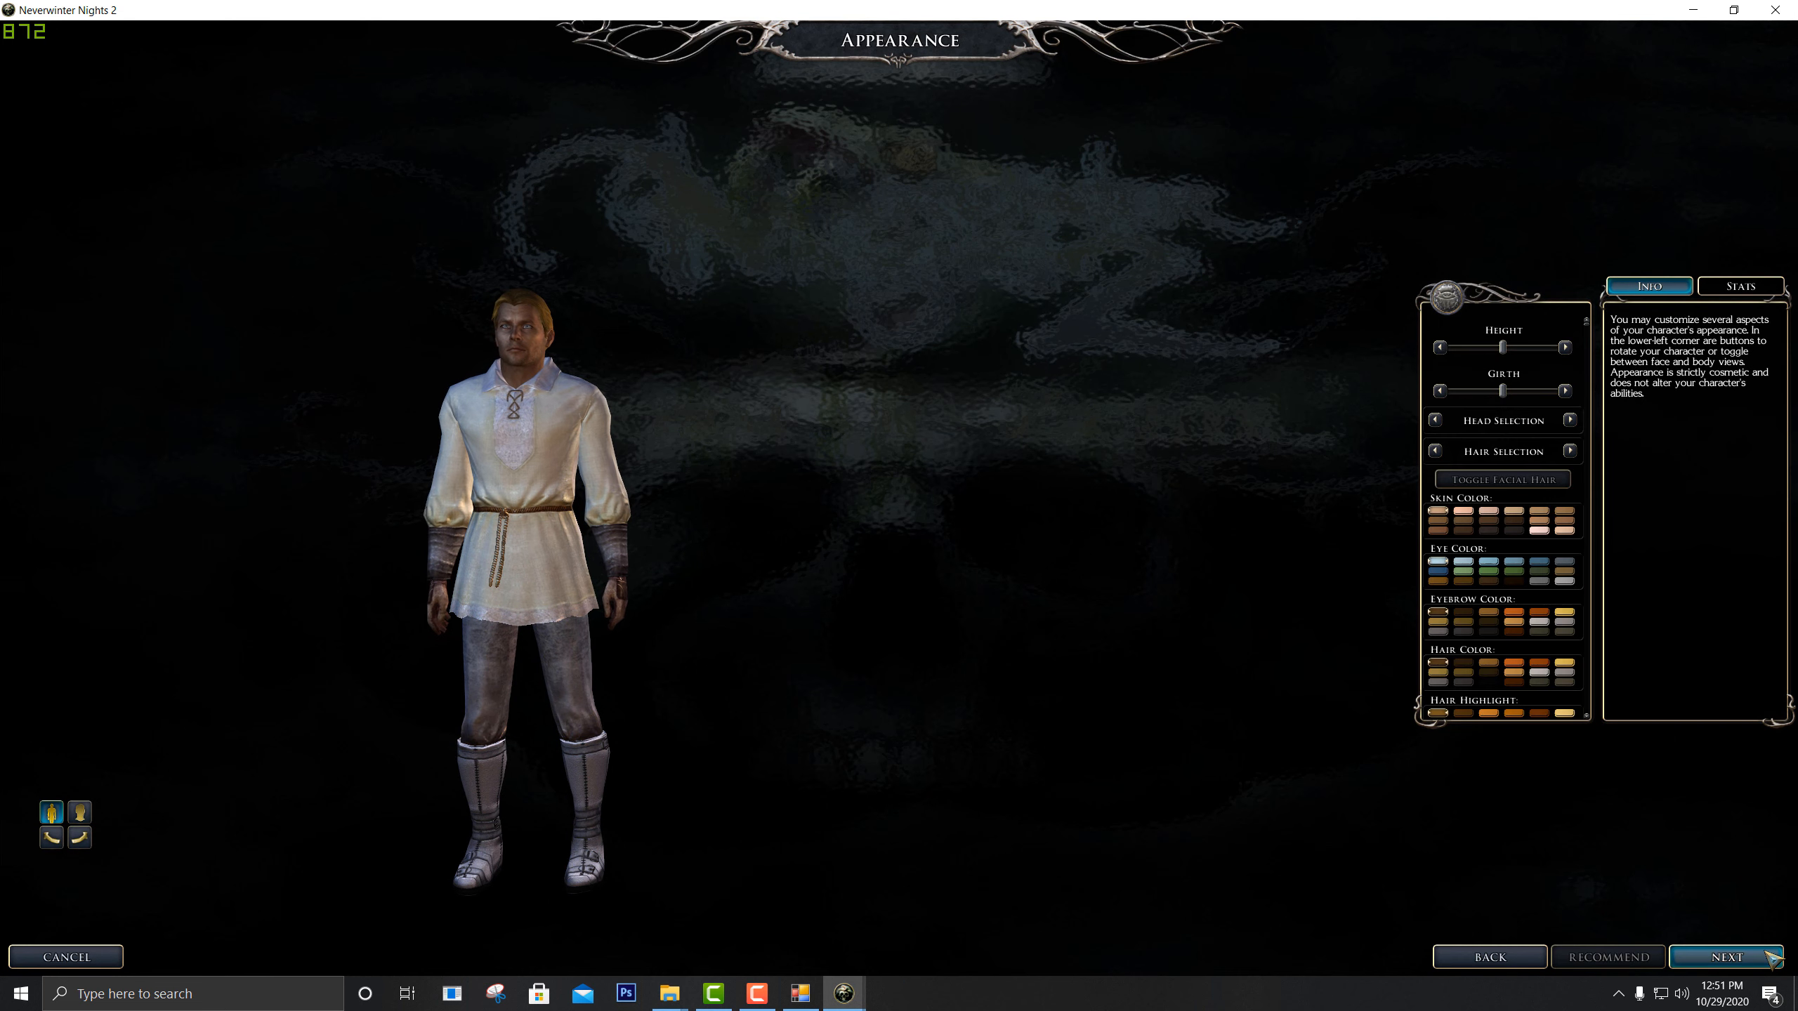
pyautogui.click(80, 813)
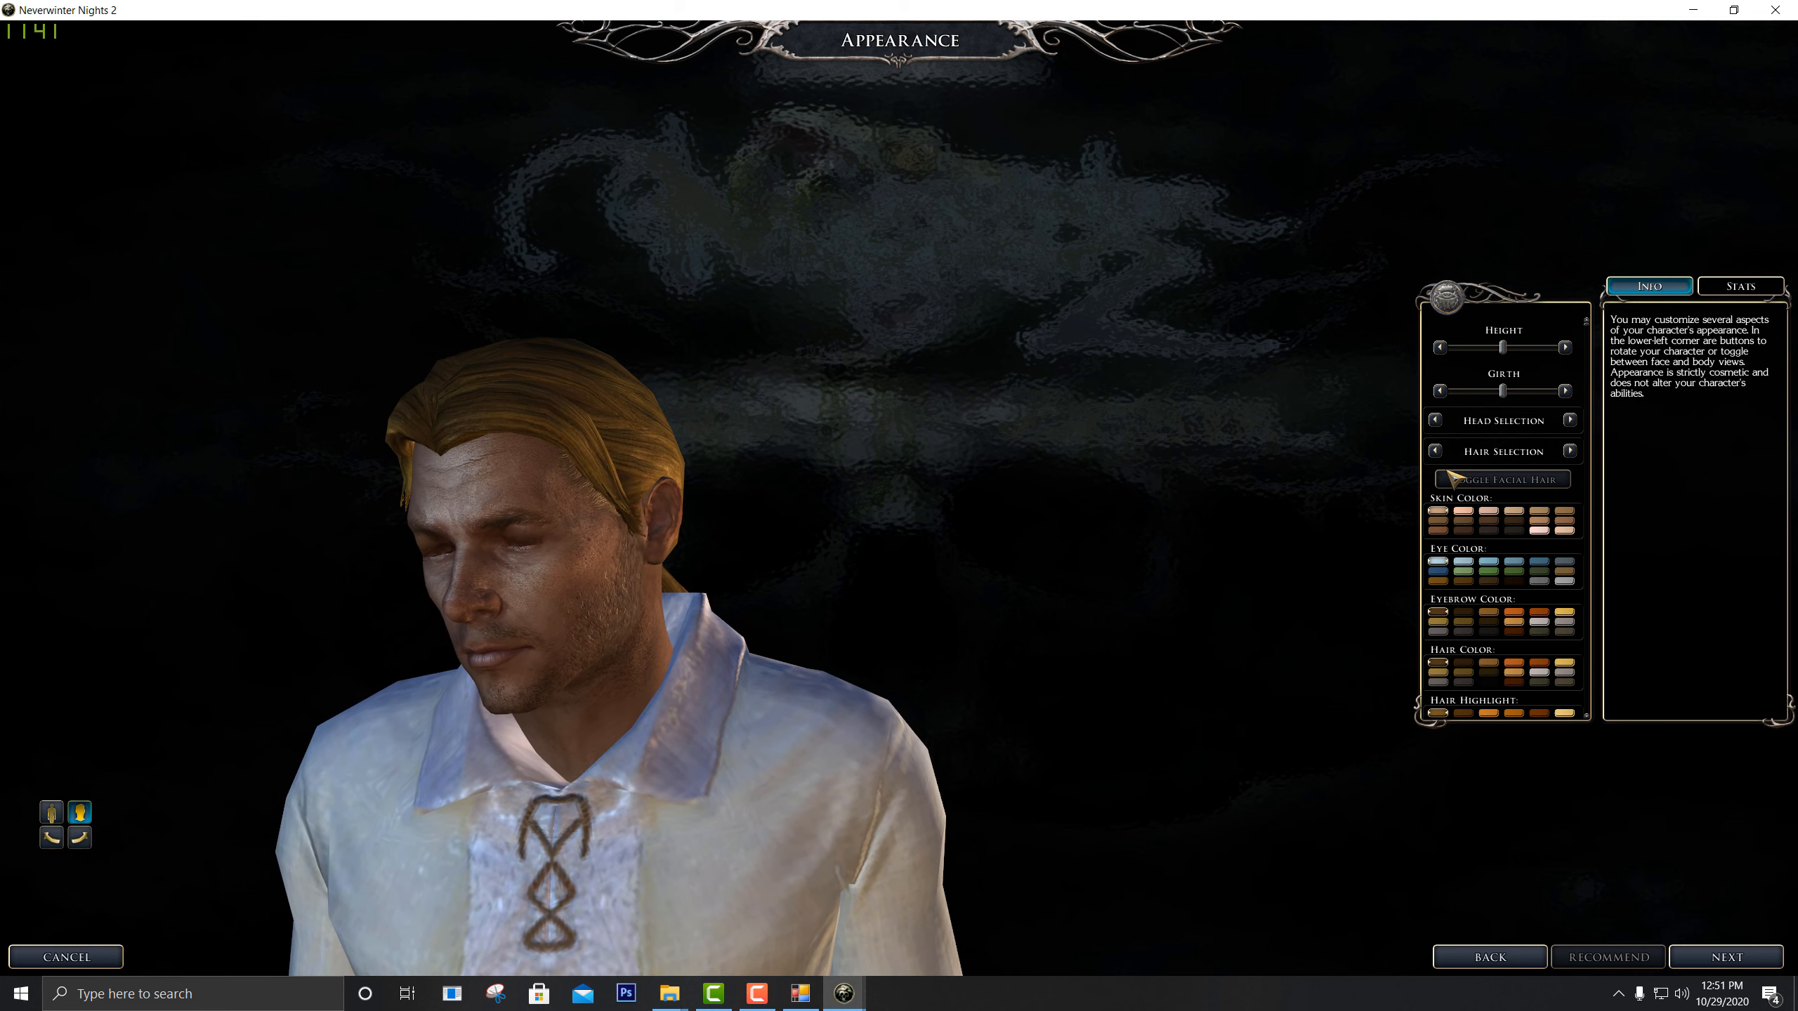
# Go back two styles in the hair selection and rotate the character to inspect the head from different angles
pyautogui.click(1437, 452)
pyautogui.click(1437, 452)
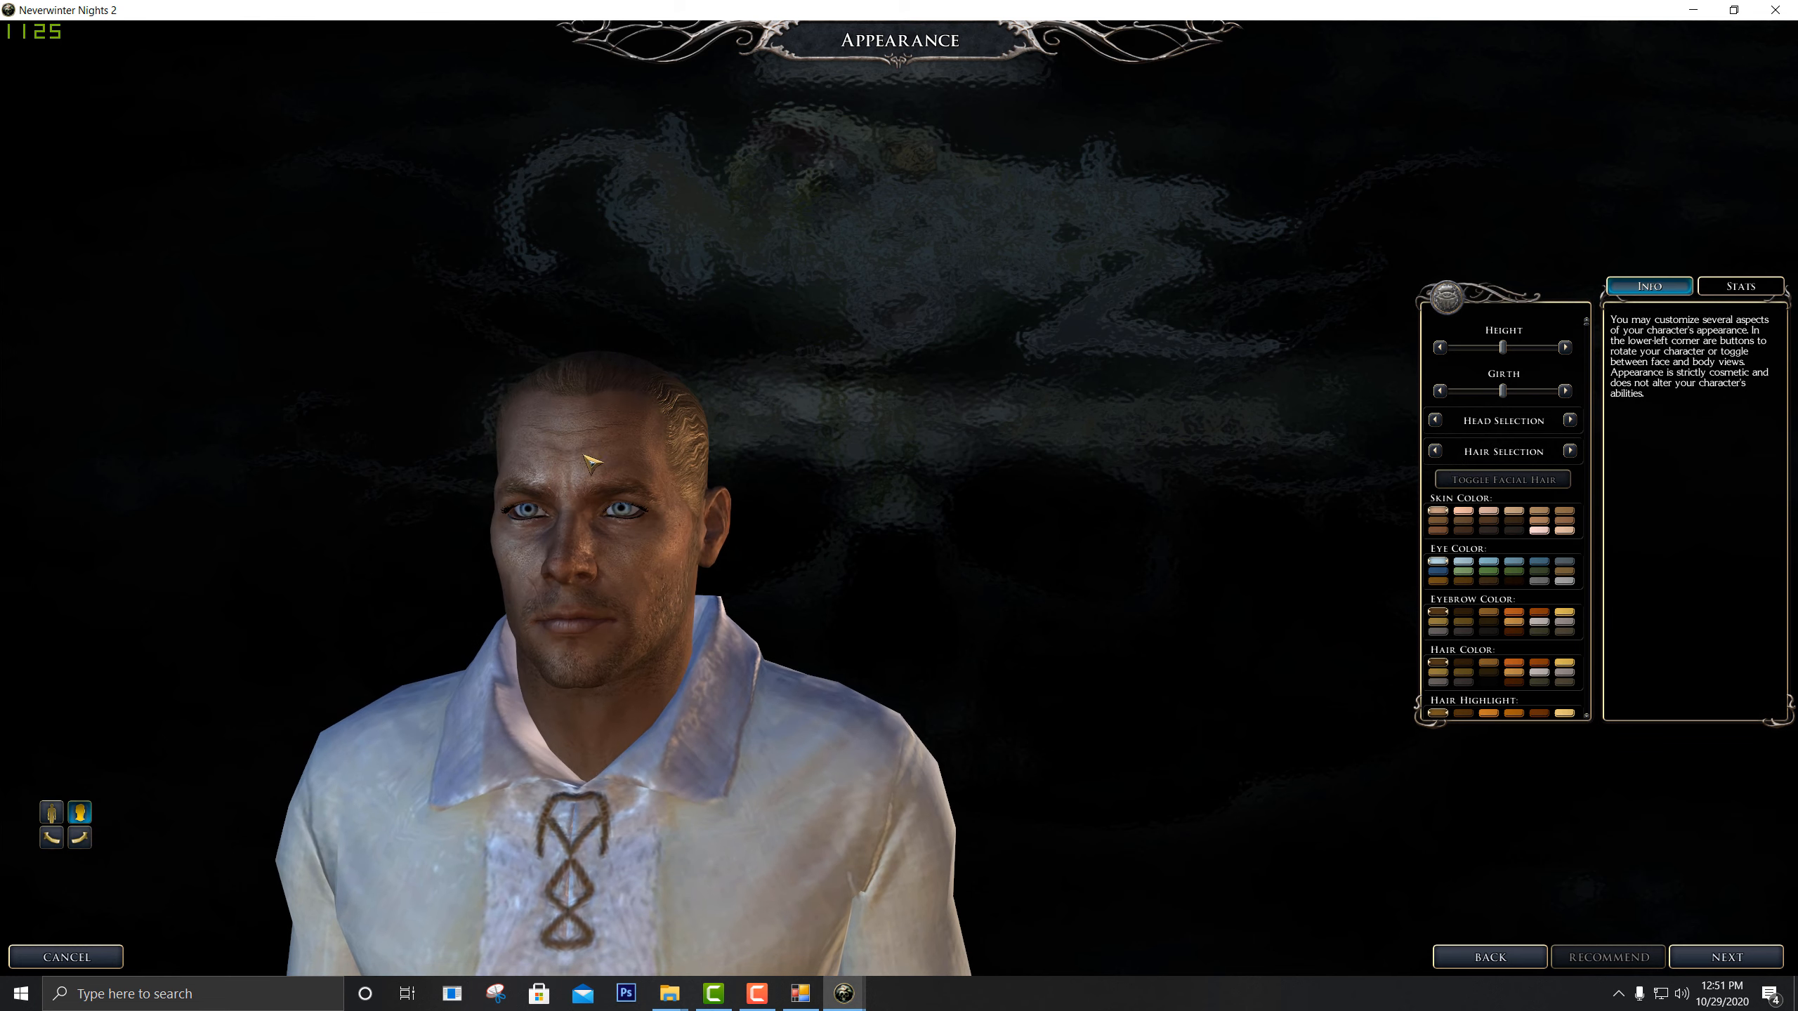
pyautogui.click(57, 846)
pyautogui.click(56, 845)
pyautogui.click(57, 845)
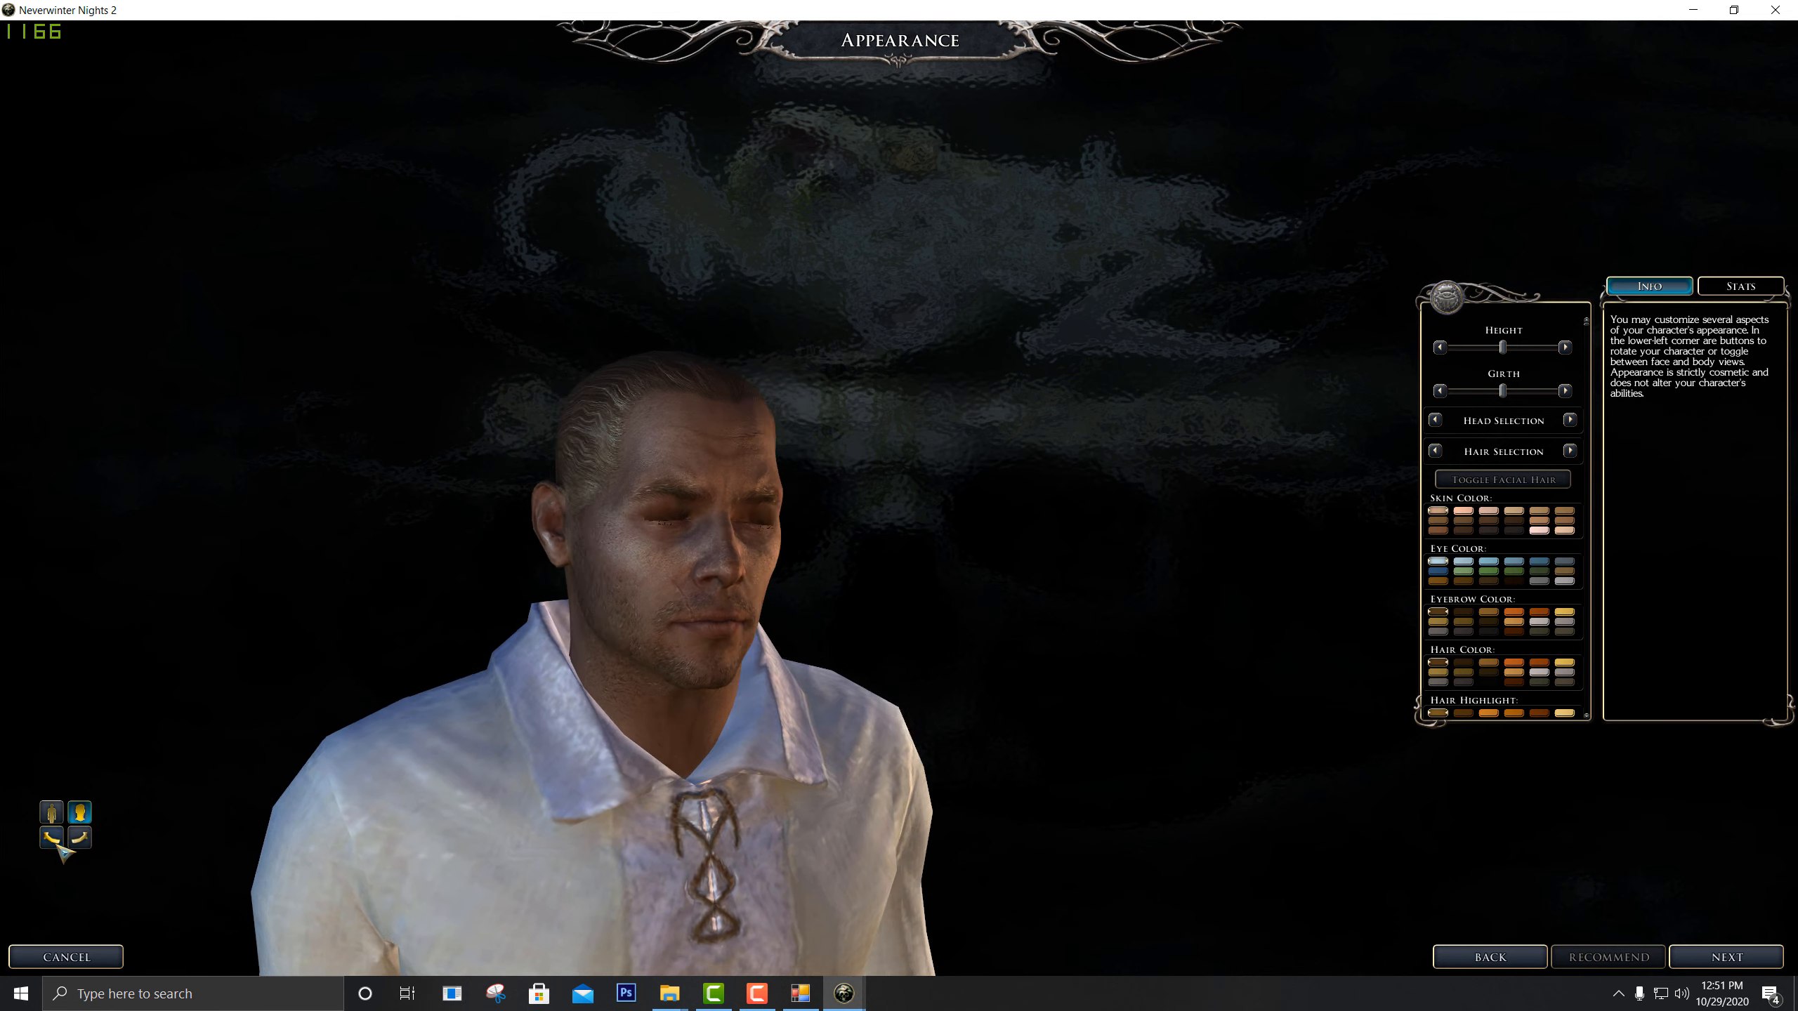
pyautogui.click(57, 845)
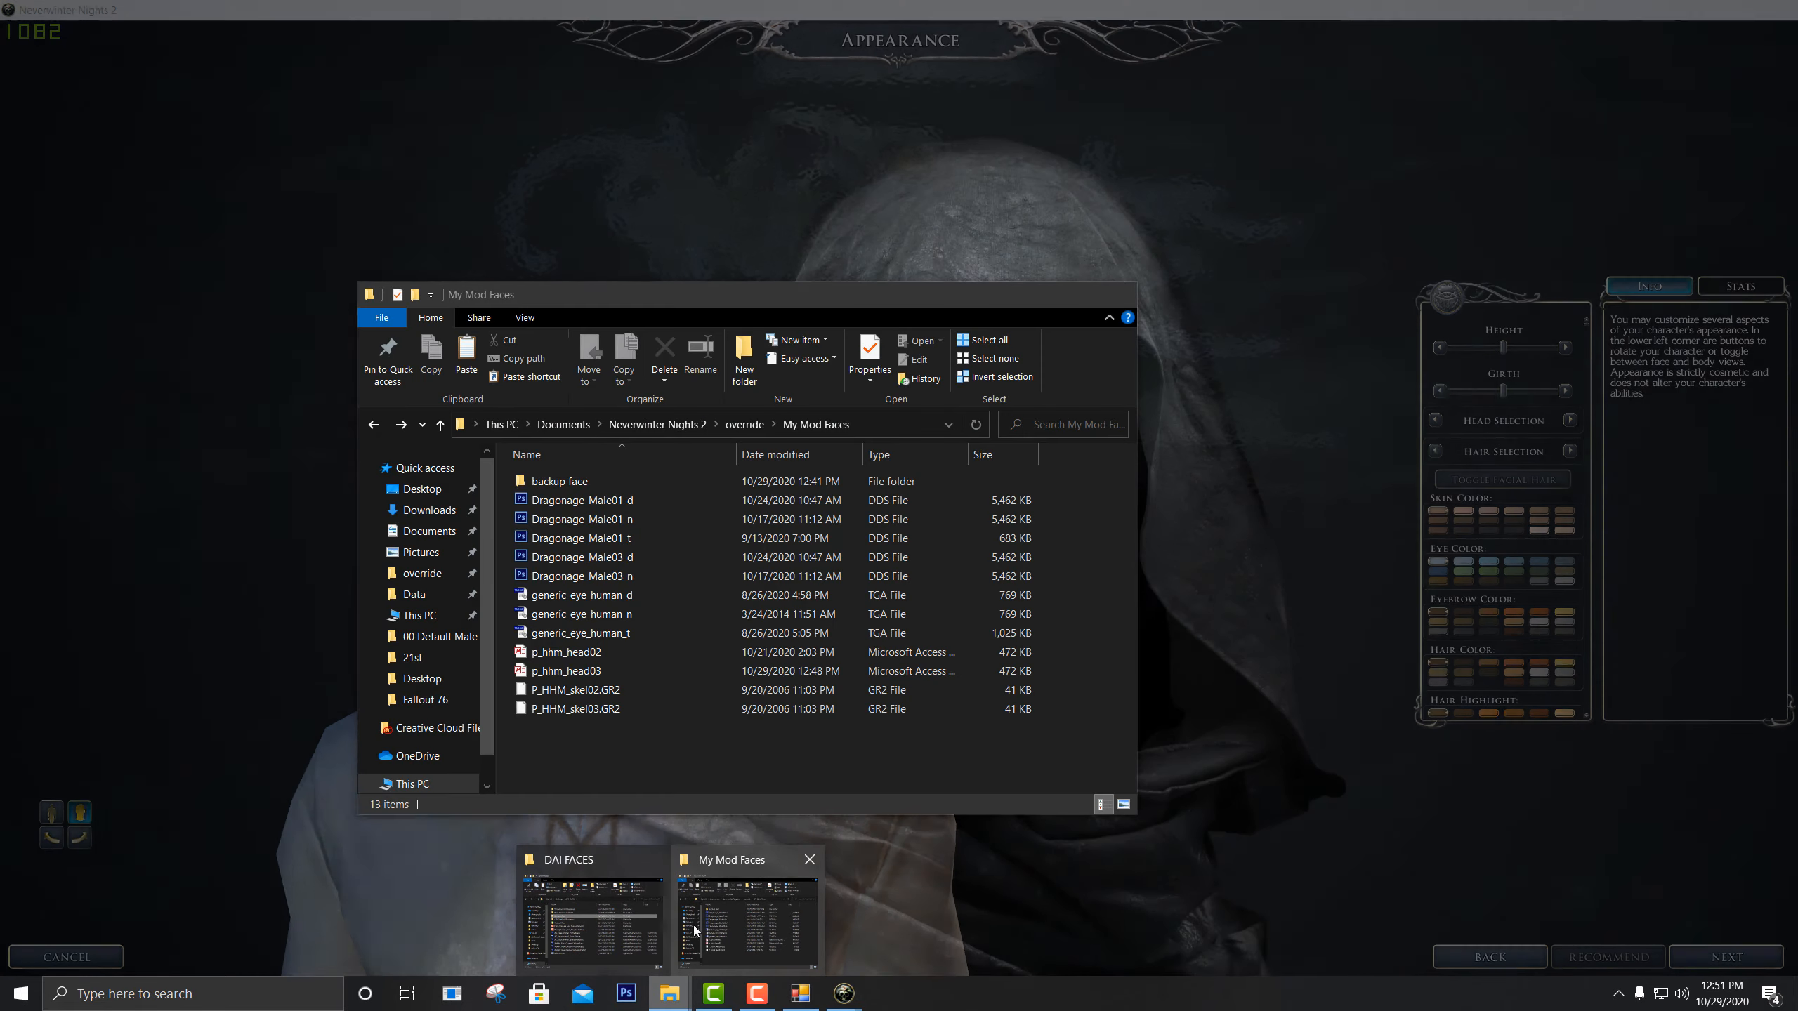
# Compare the Dragonage_Male01_d texture file in the My Mod Faces folder with the character's face, and return to the game
pyautogui.moveTo(566, 923)
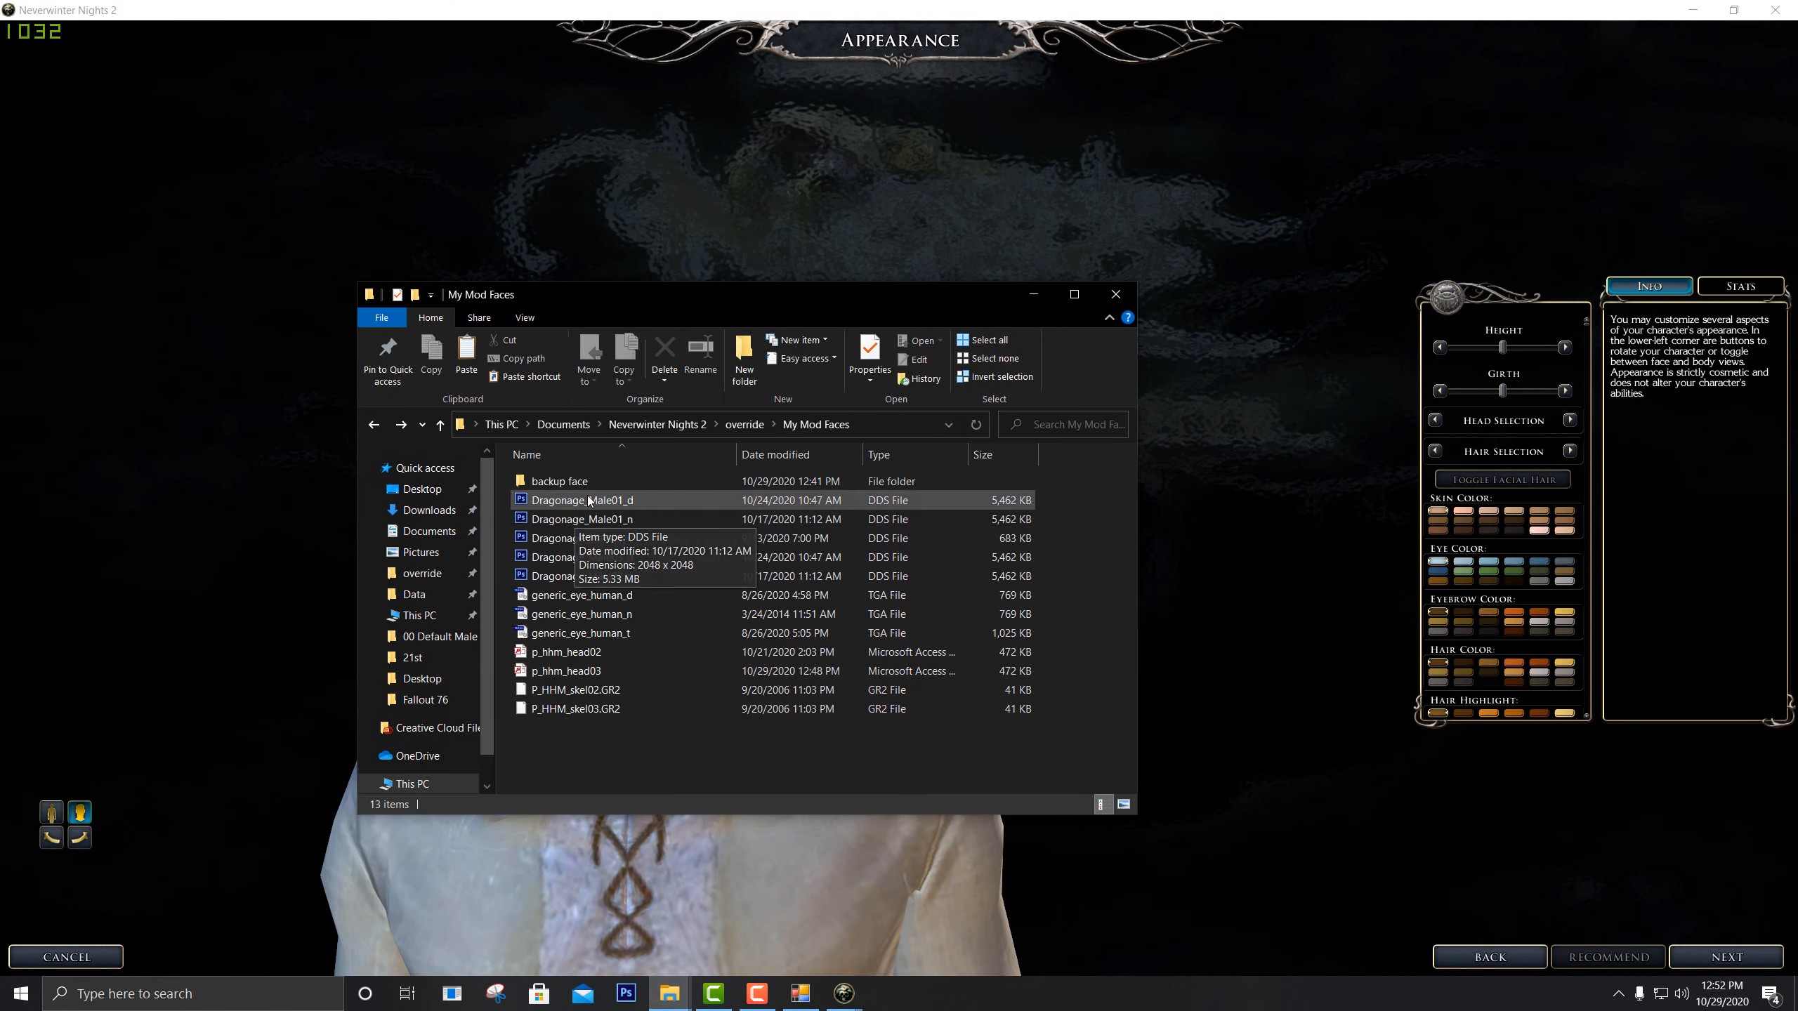
pyautogui.click(610, 500)
pyautogui.moveTo(872, 299); pyautogui.dragTo(1569, 253)
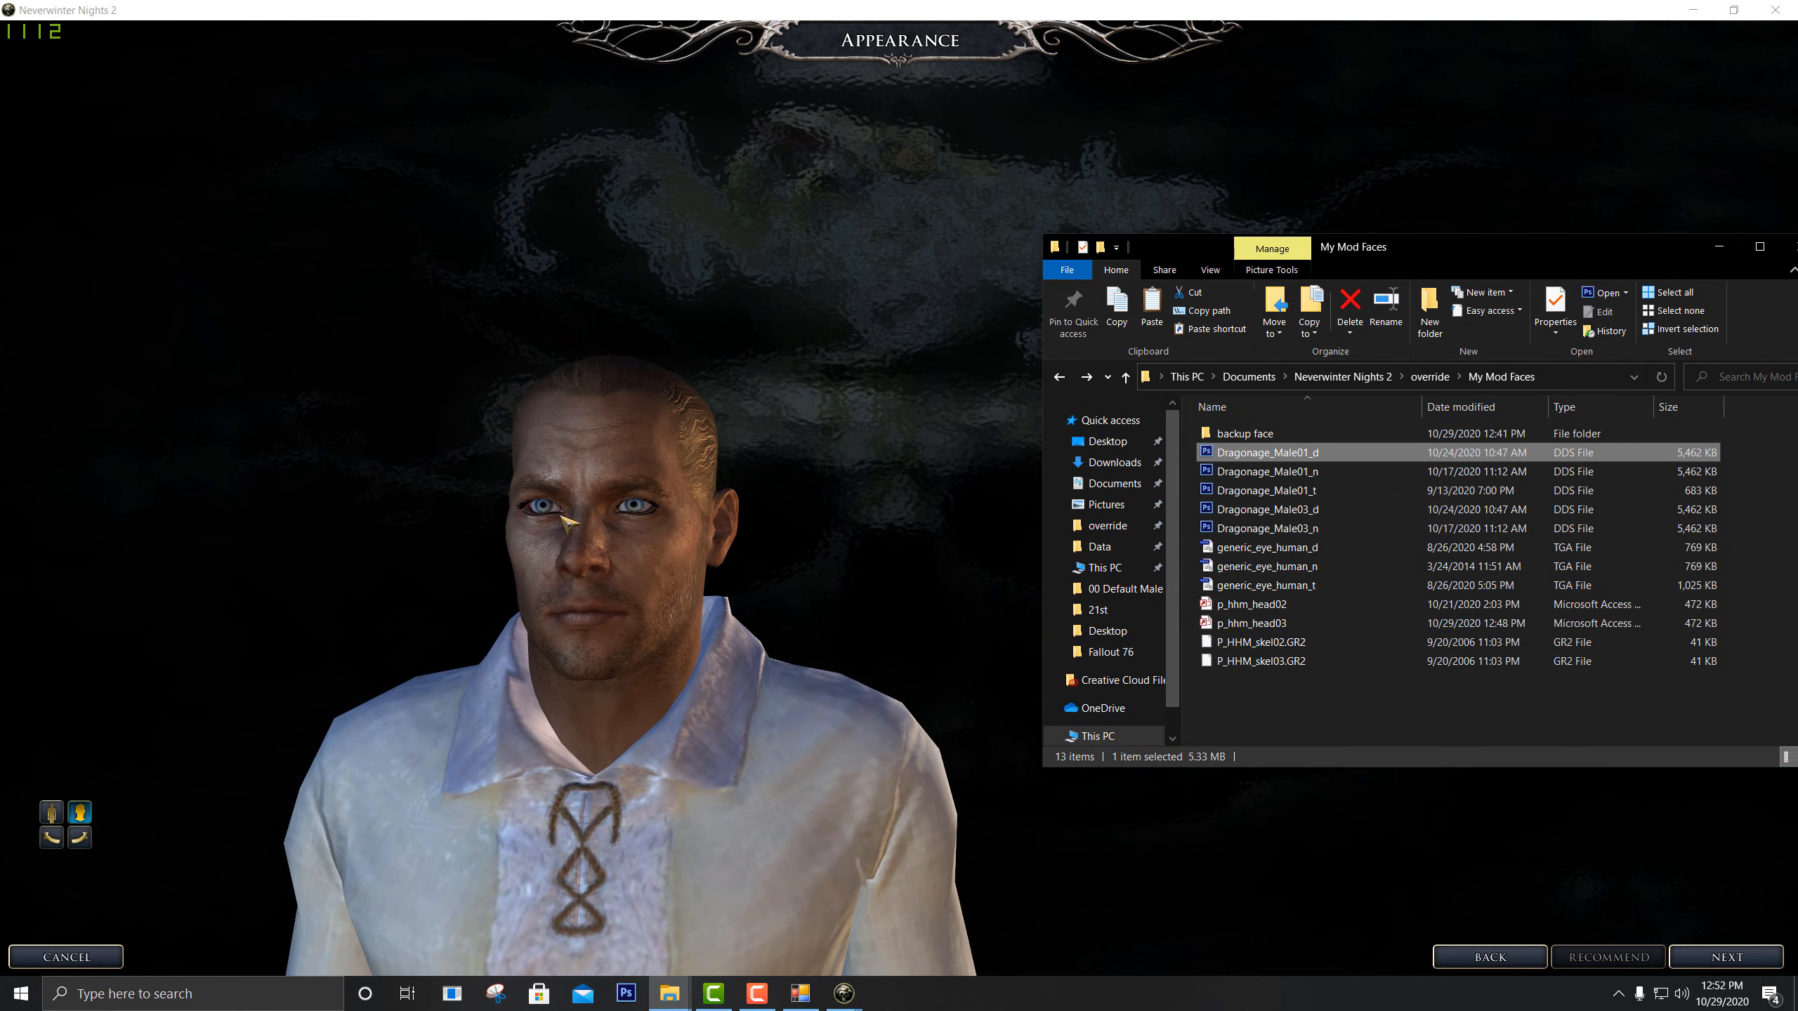
pyautogui.moveTo(1479, 235); pyautogui.dragTo(831, 333)
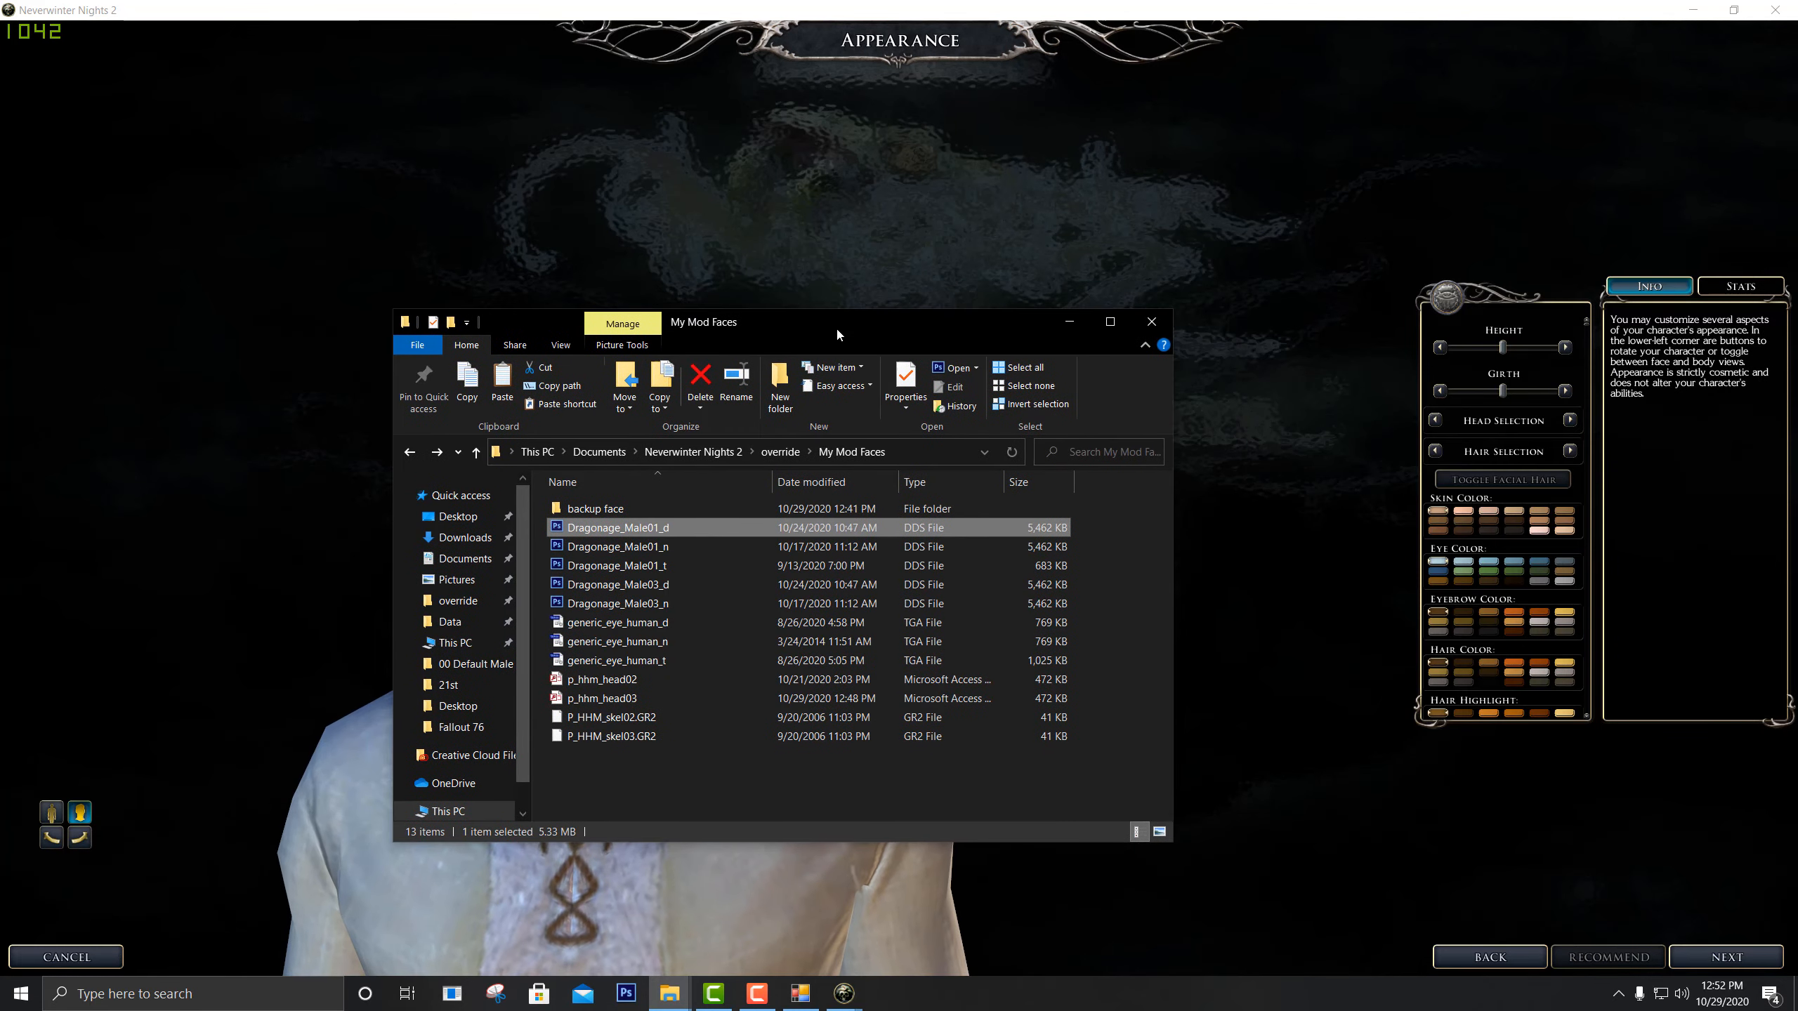
pyautogui.click(1203, 305)
# Select the next head and compare the character's face with the Dragonage_Male03_d and Dragonage_Male01_d texture files in the My Mod Faces folder
pyautogui.click(1570, 420)
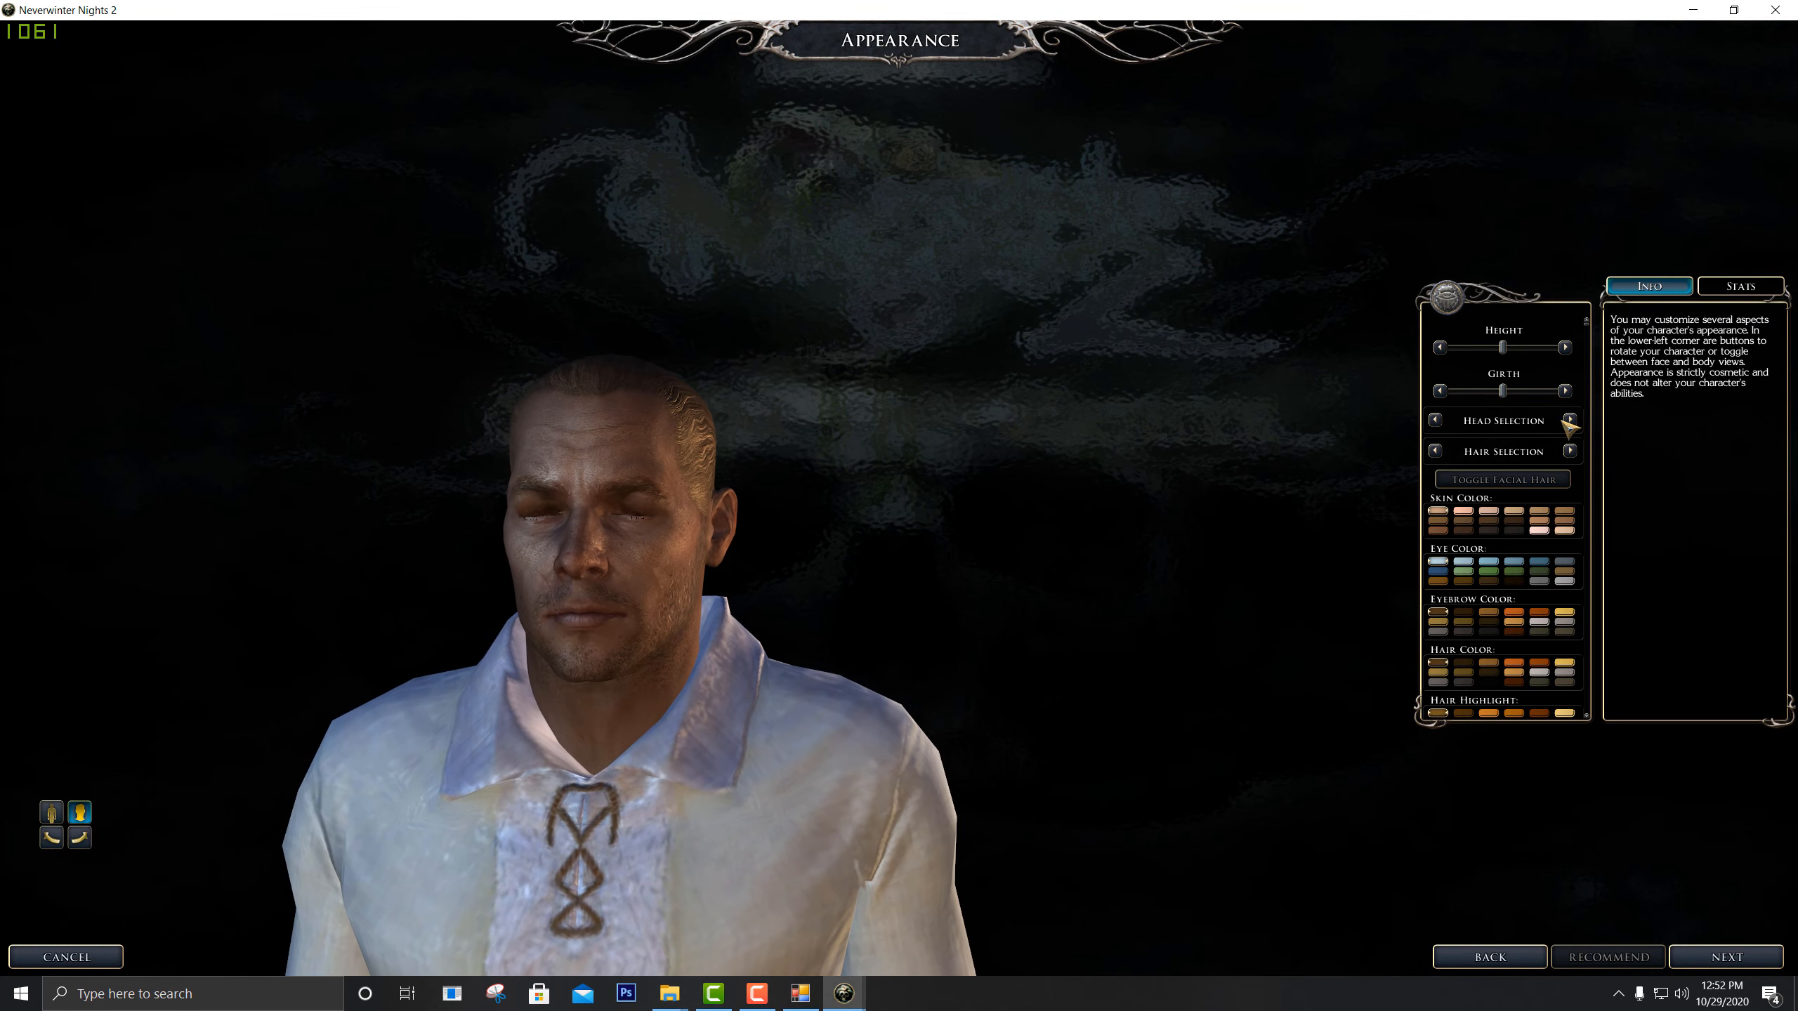
pyautogui.moveTo(670, 994)
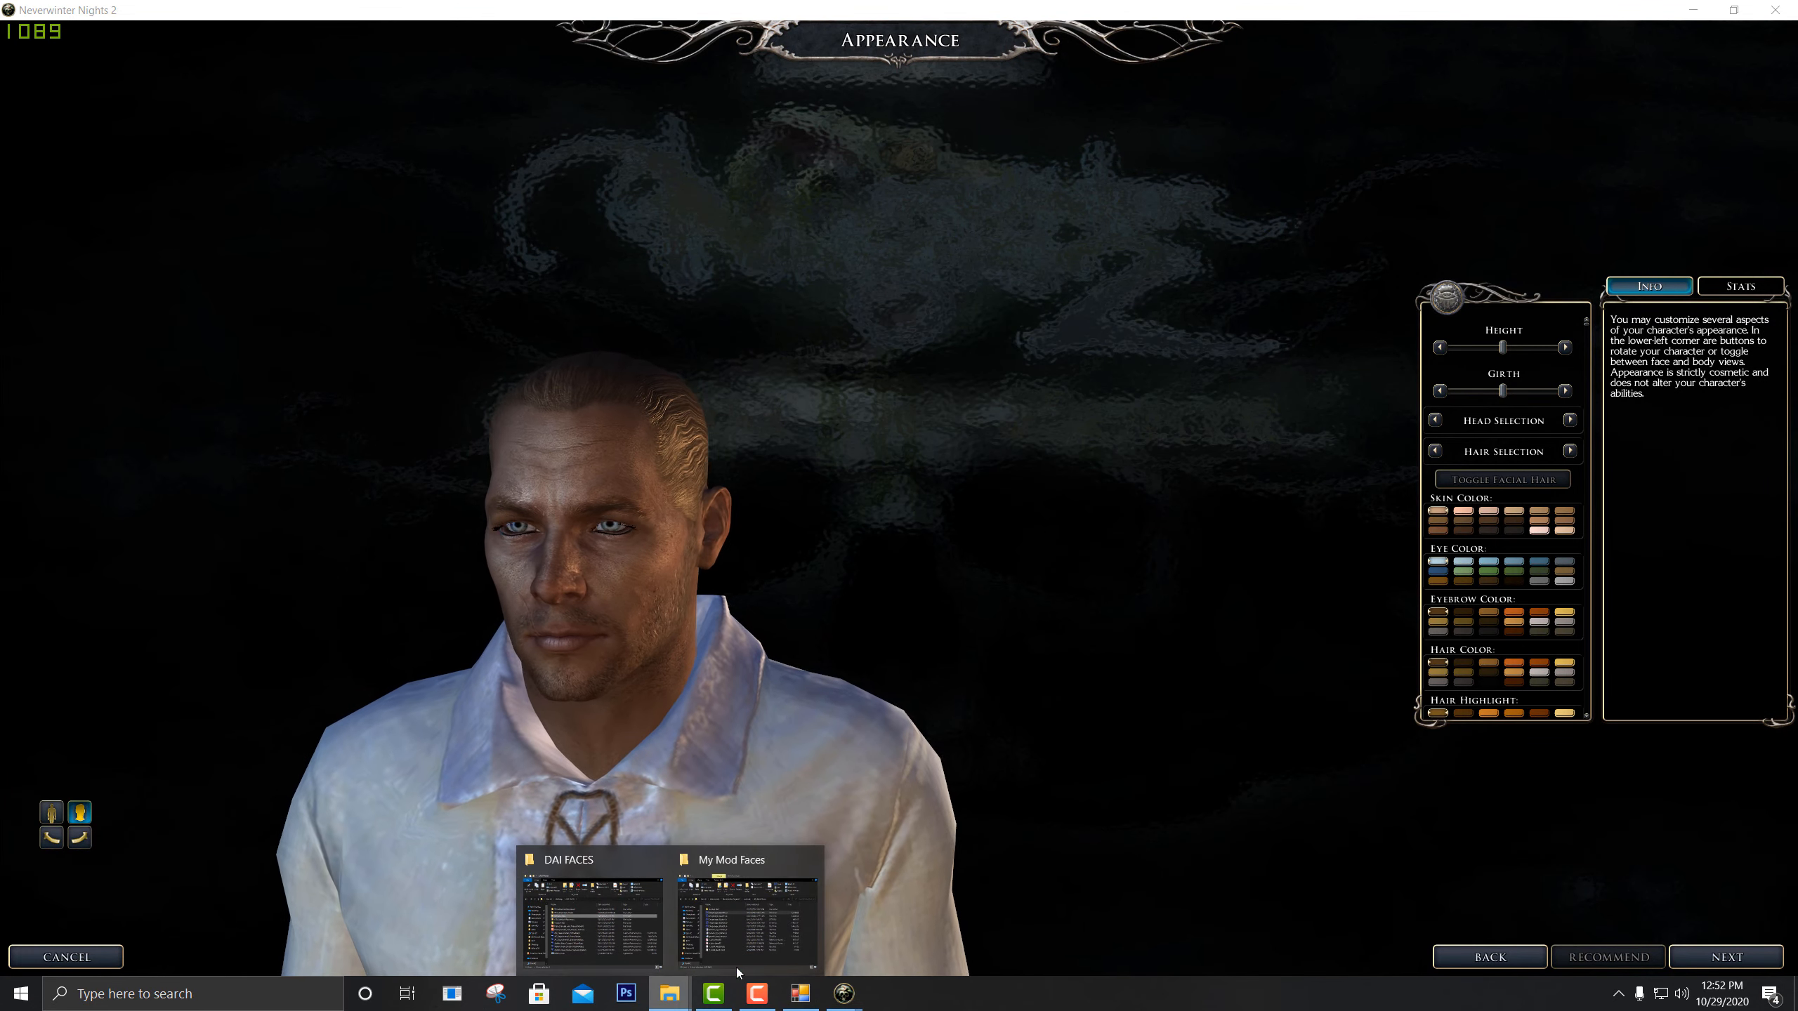
pyautogui.click(786, 929)
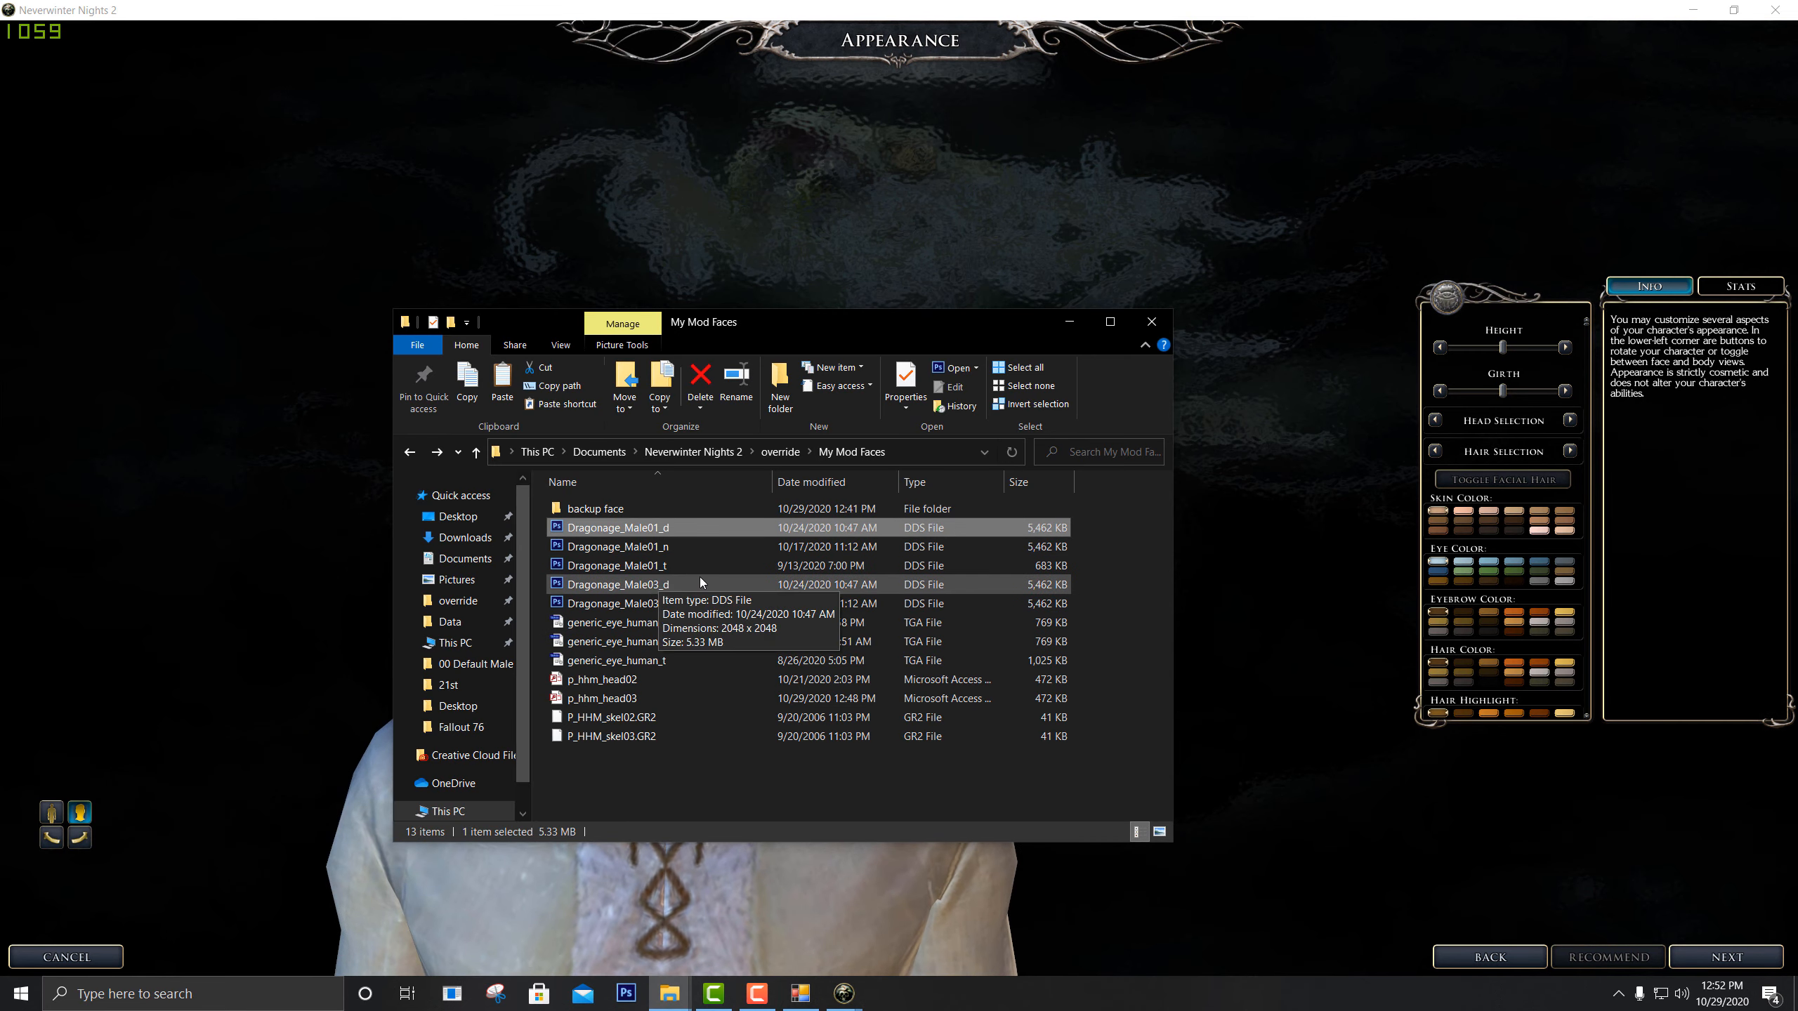
pyautogui.click(651, 585)
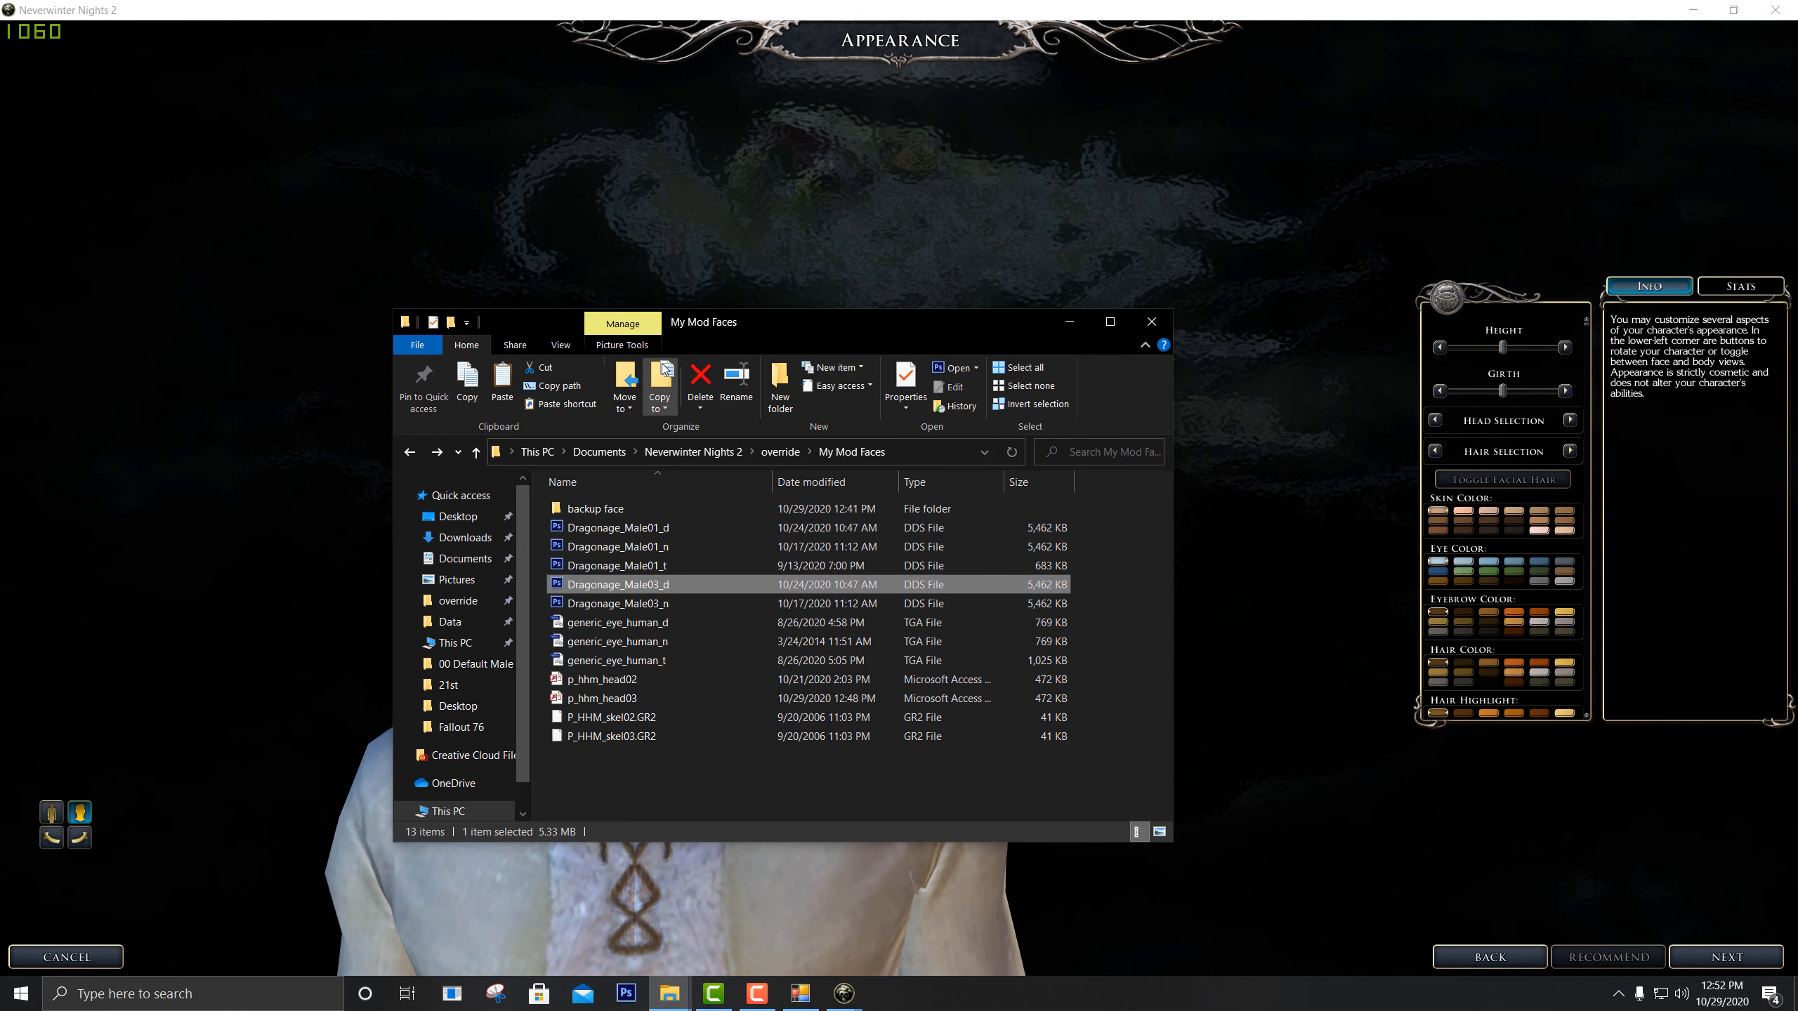
pyautogui.moveTo(767, 323); pyautogui.dragTo(1108, 292)
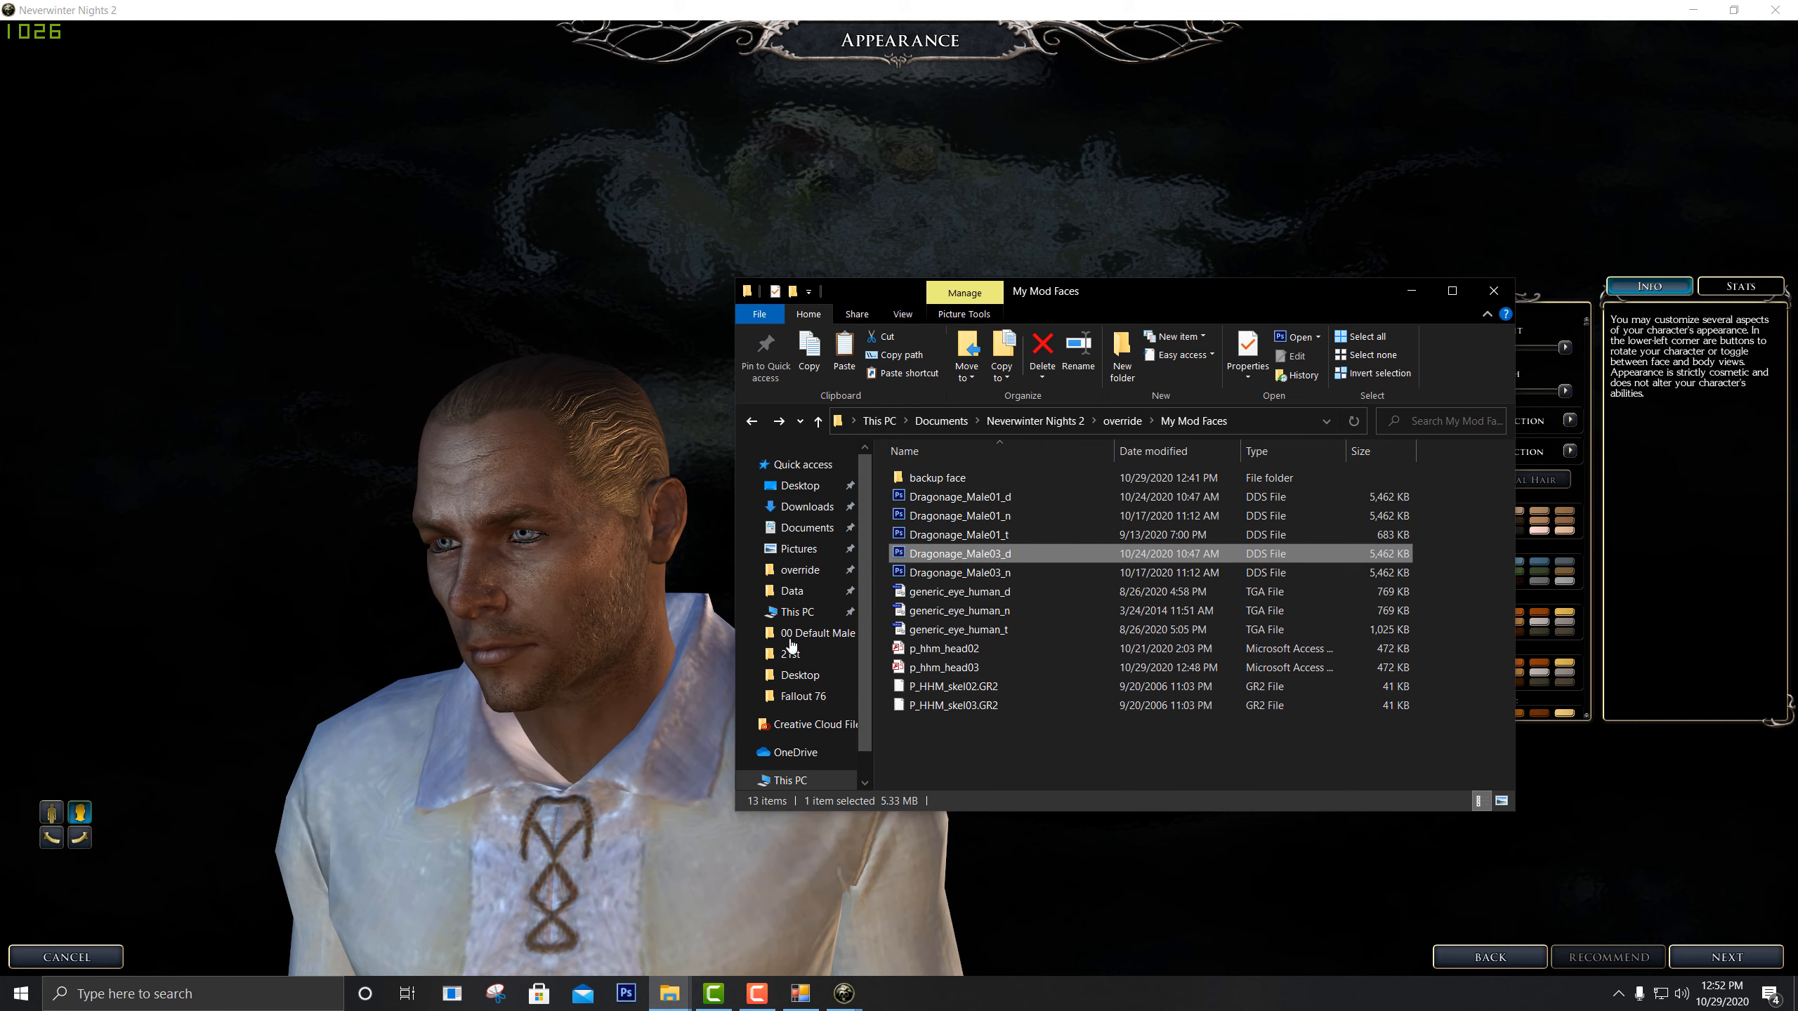
pyautogui.click(1017, 499)
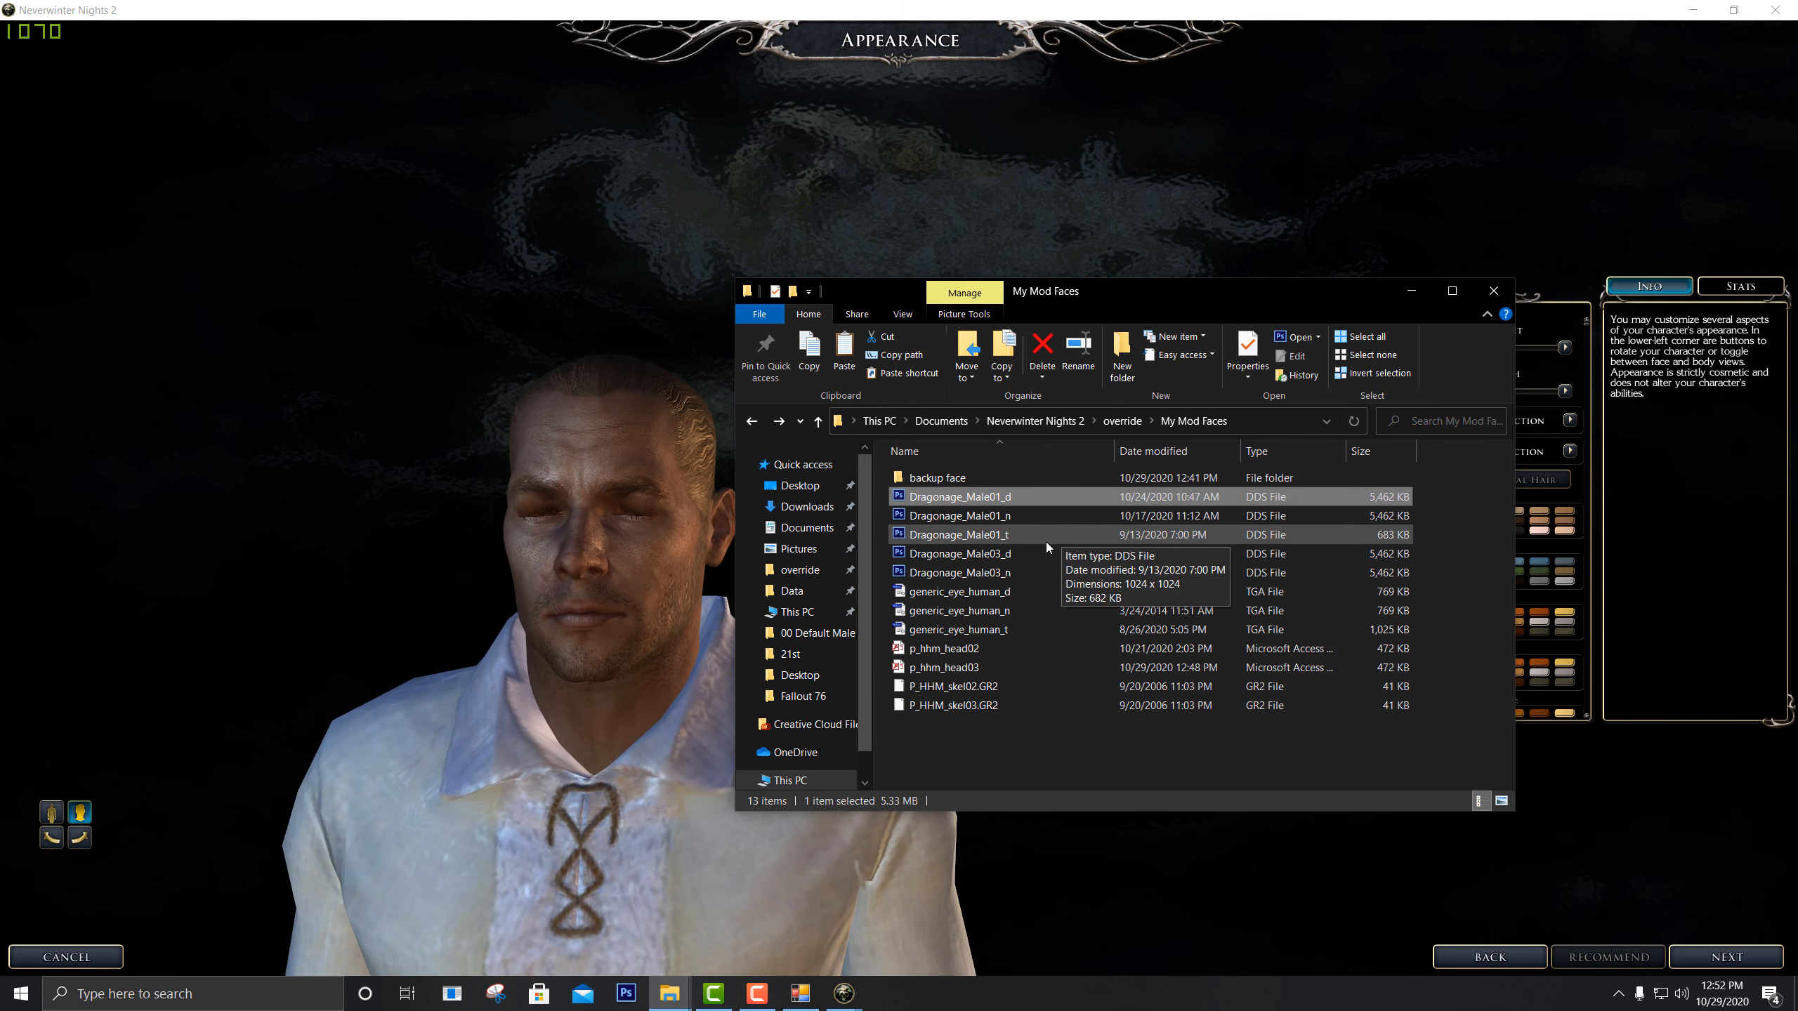
pyautogui.click(1027, 557)
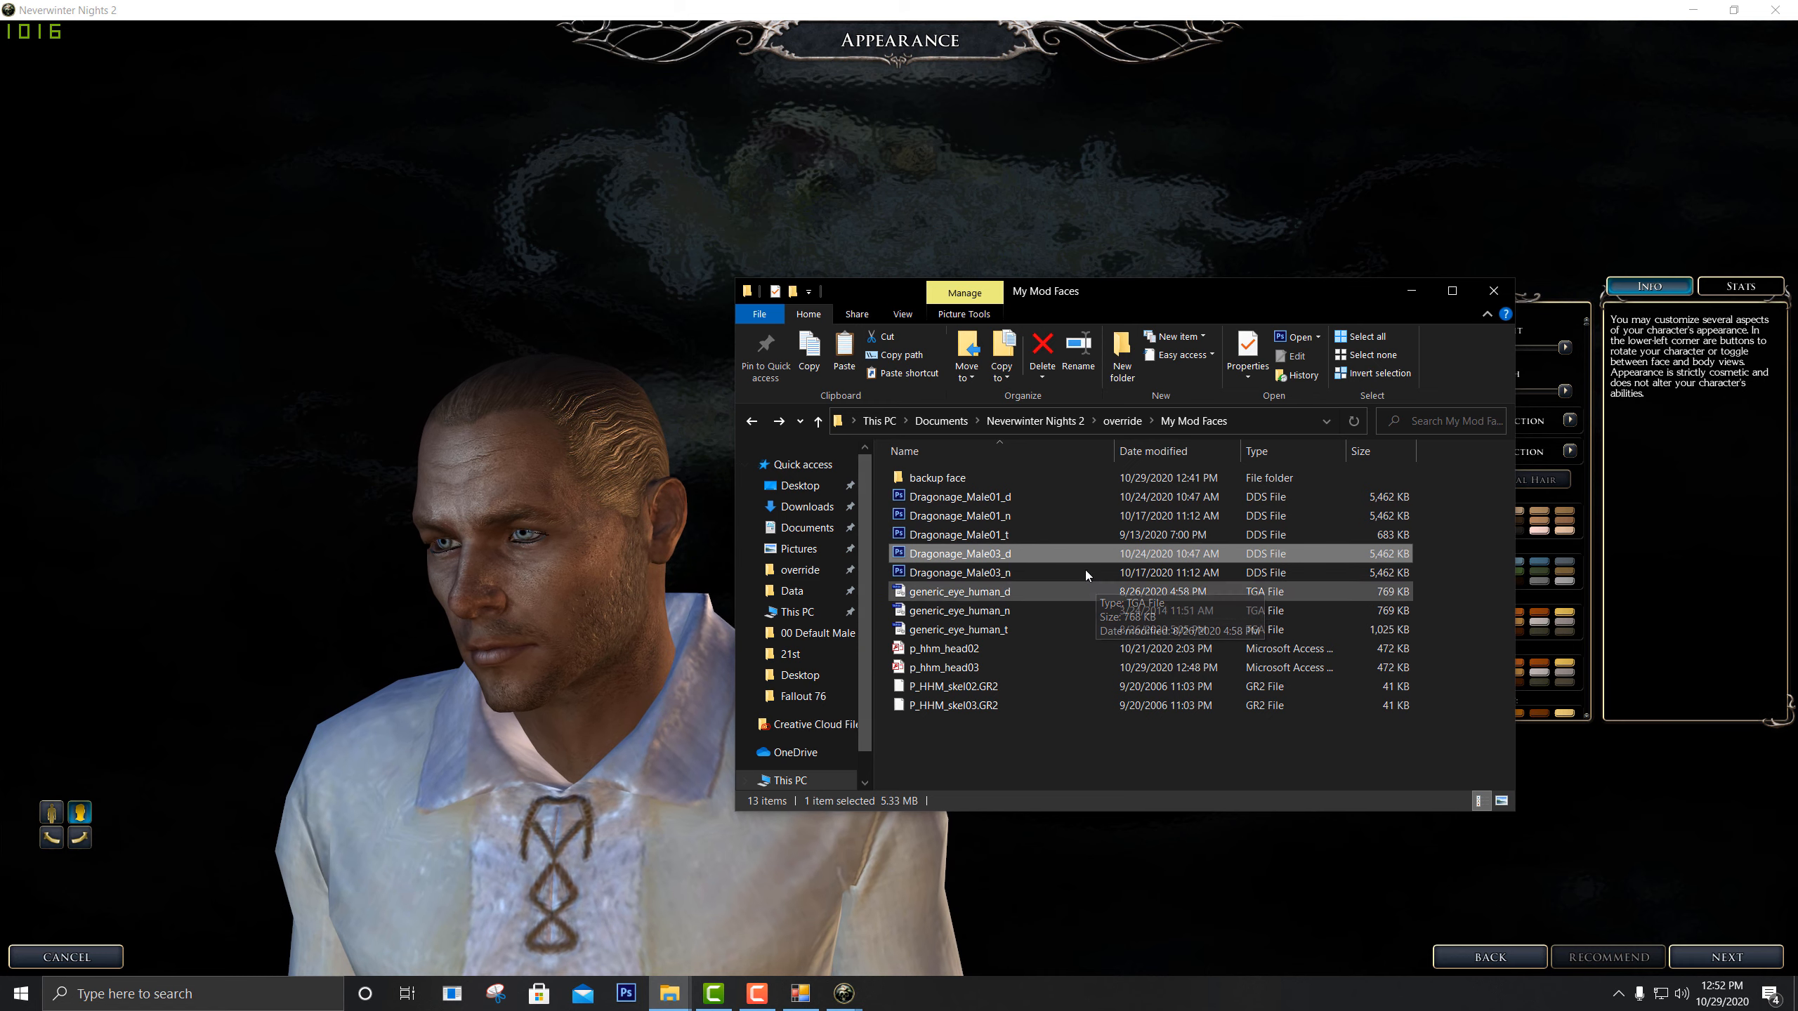
pyautogui.moveTo(1342, 287); pyautogui.dragTo(1154, 347)
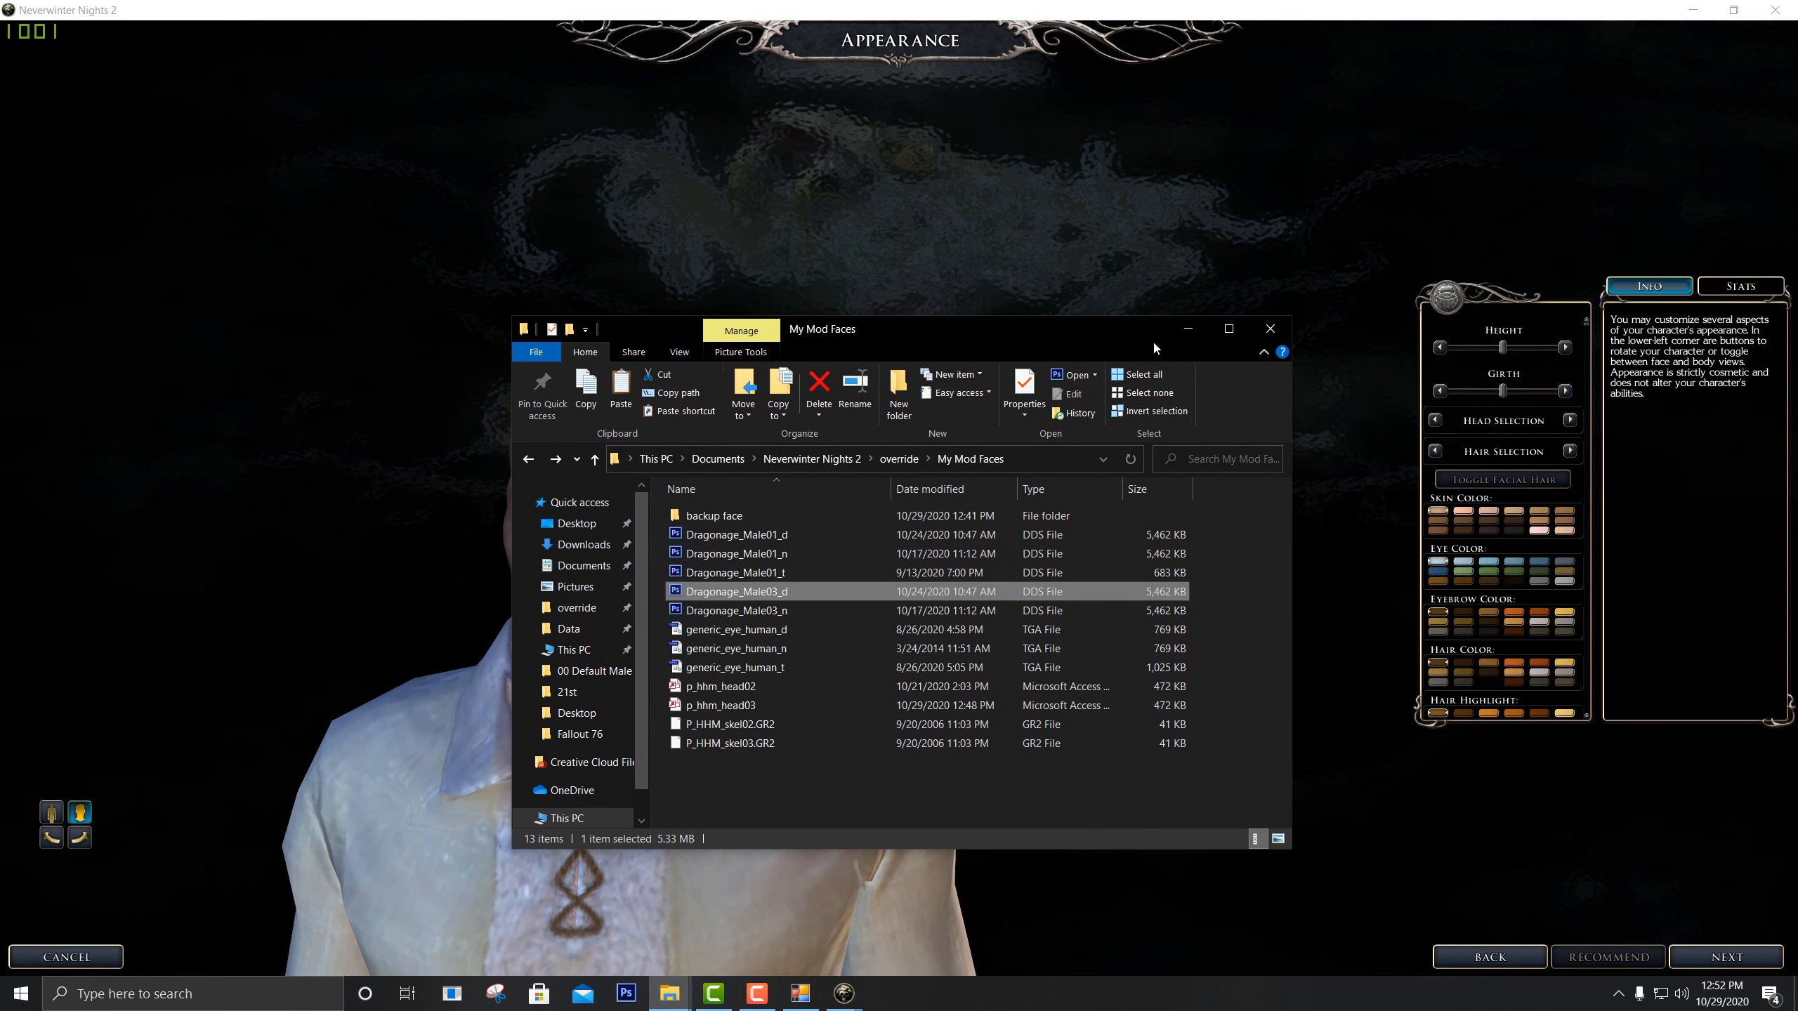
pyautogui.click(1187, 332)
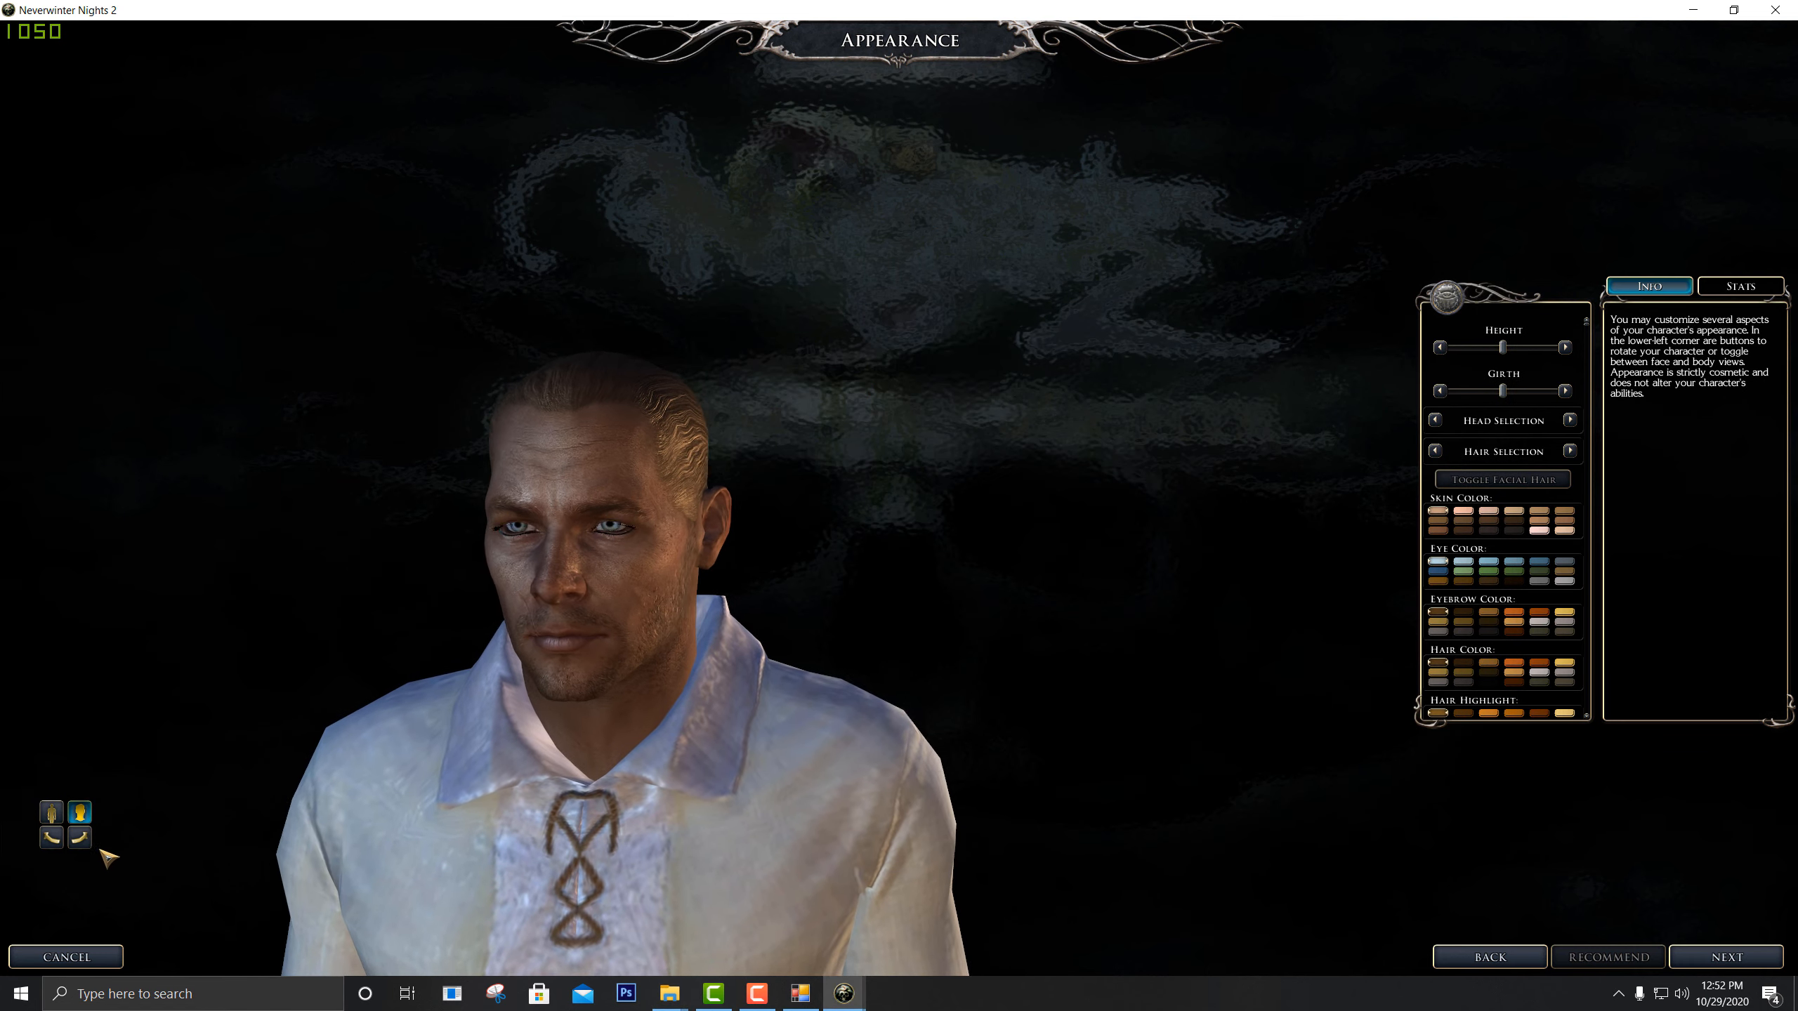
# View the next head, return to the custom head and rotate the character to inspect the other side of the face
pyautogui.click(1571, 419)
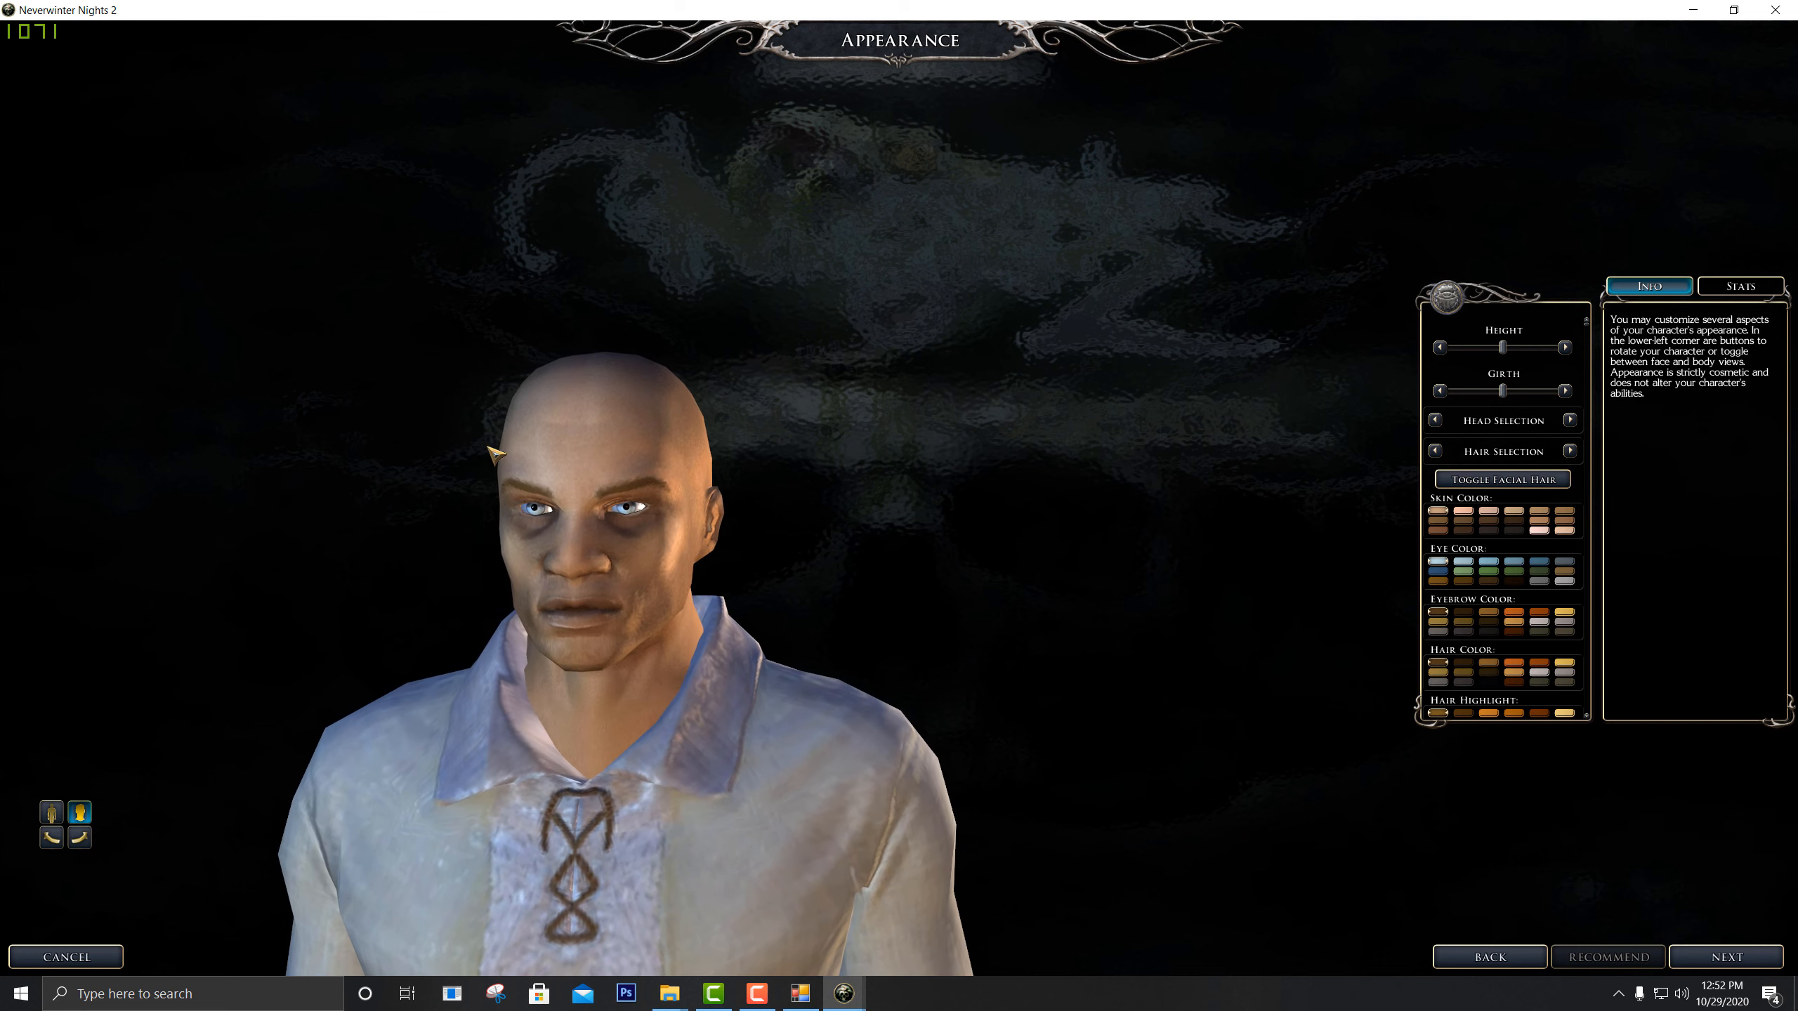
pyautogui.click(1436, 420)
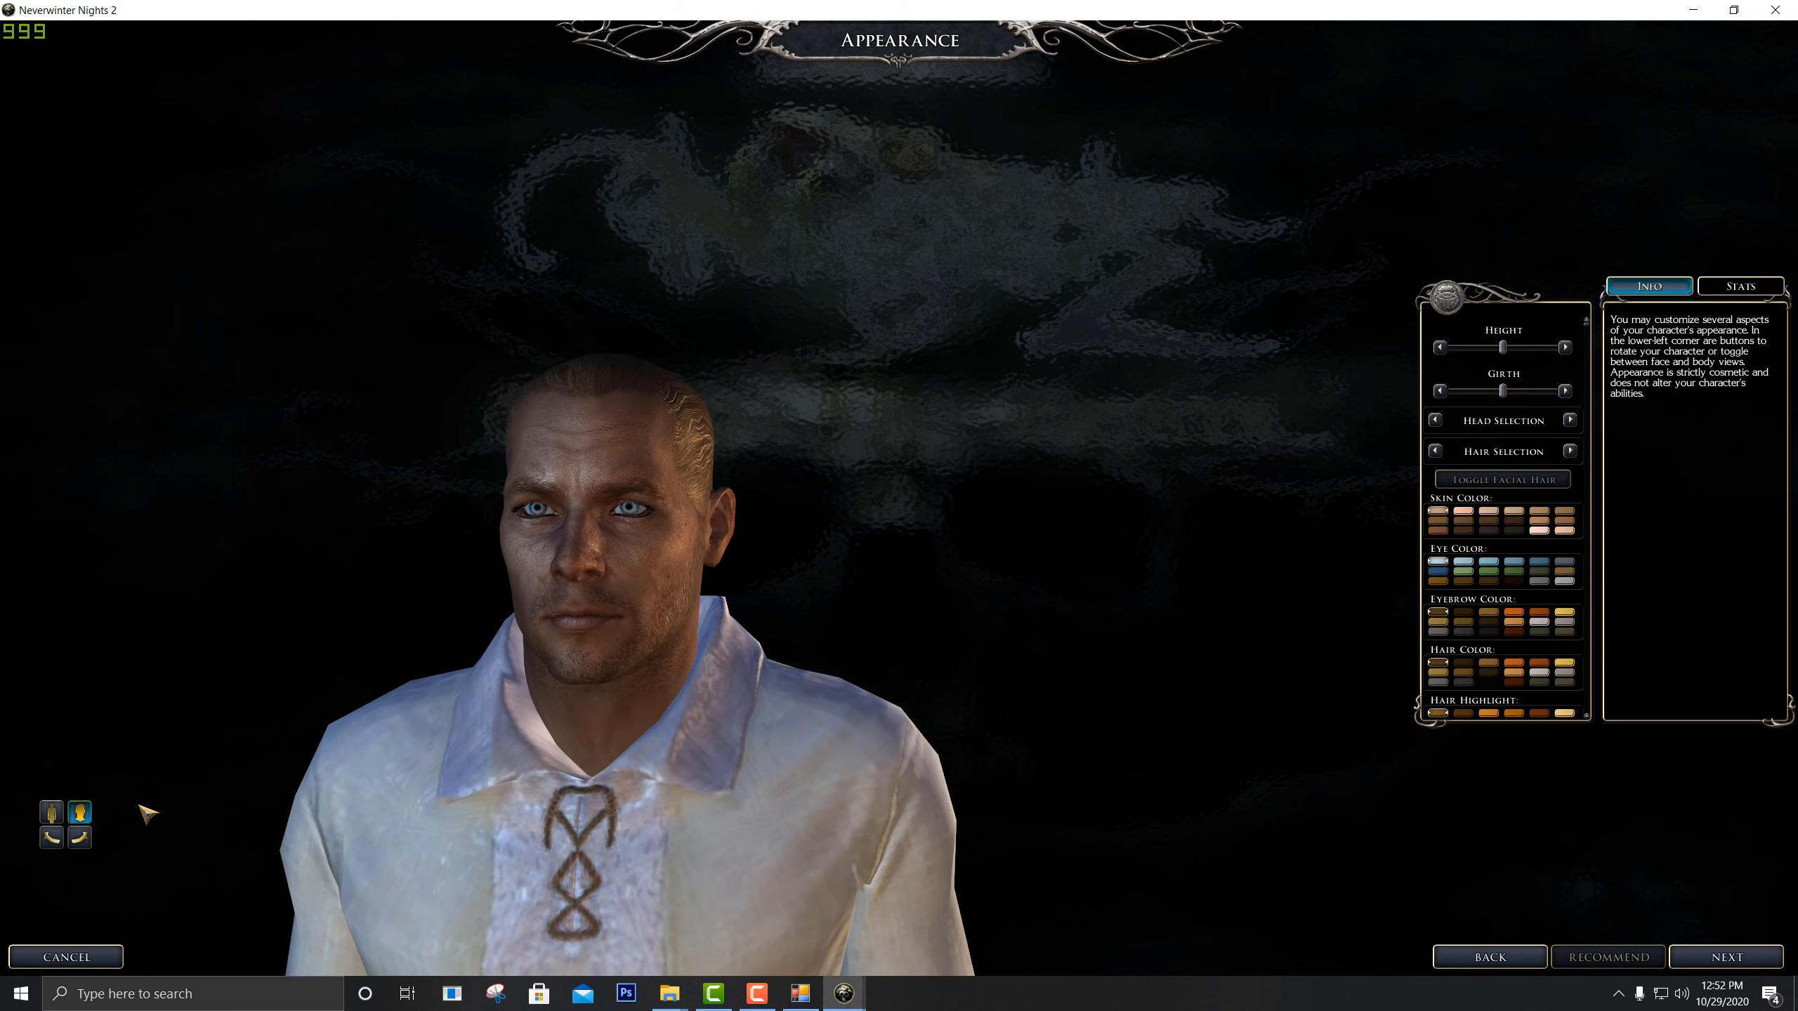
pyautogui.click(81, 840)
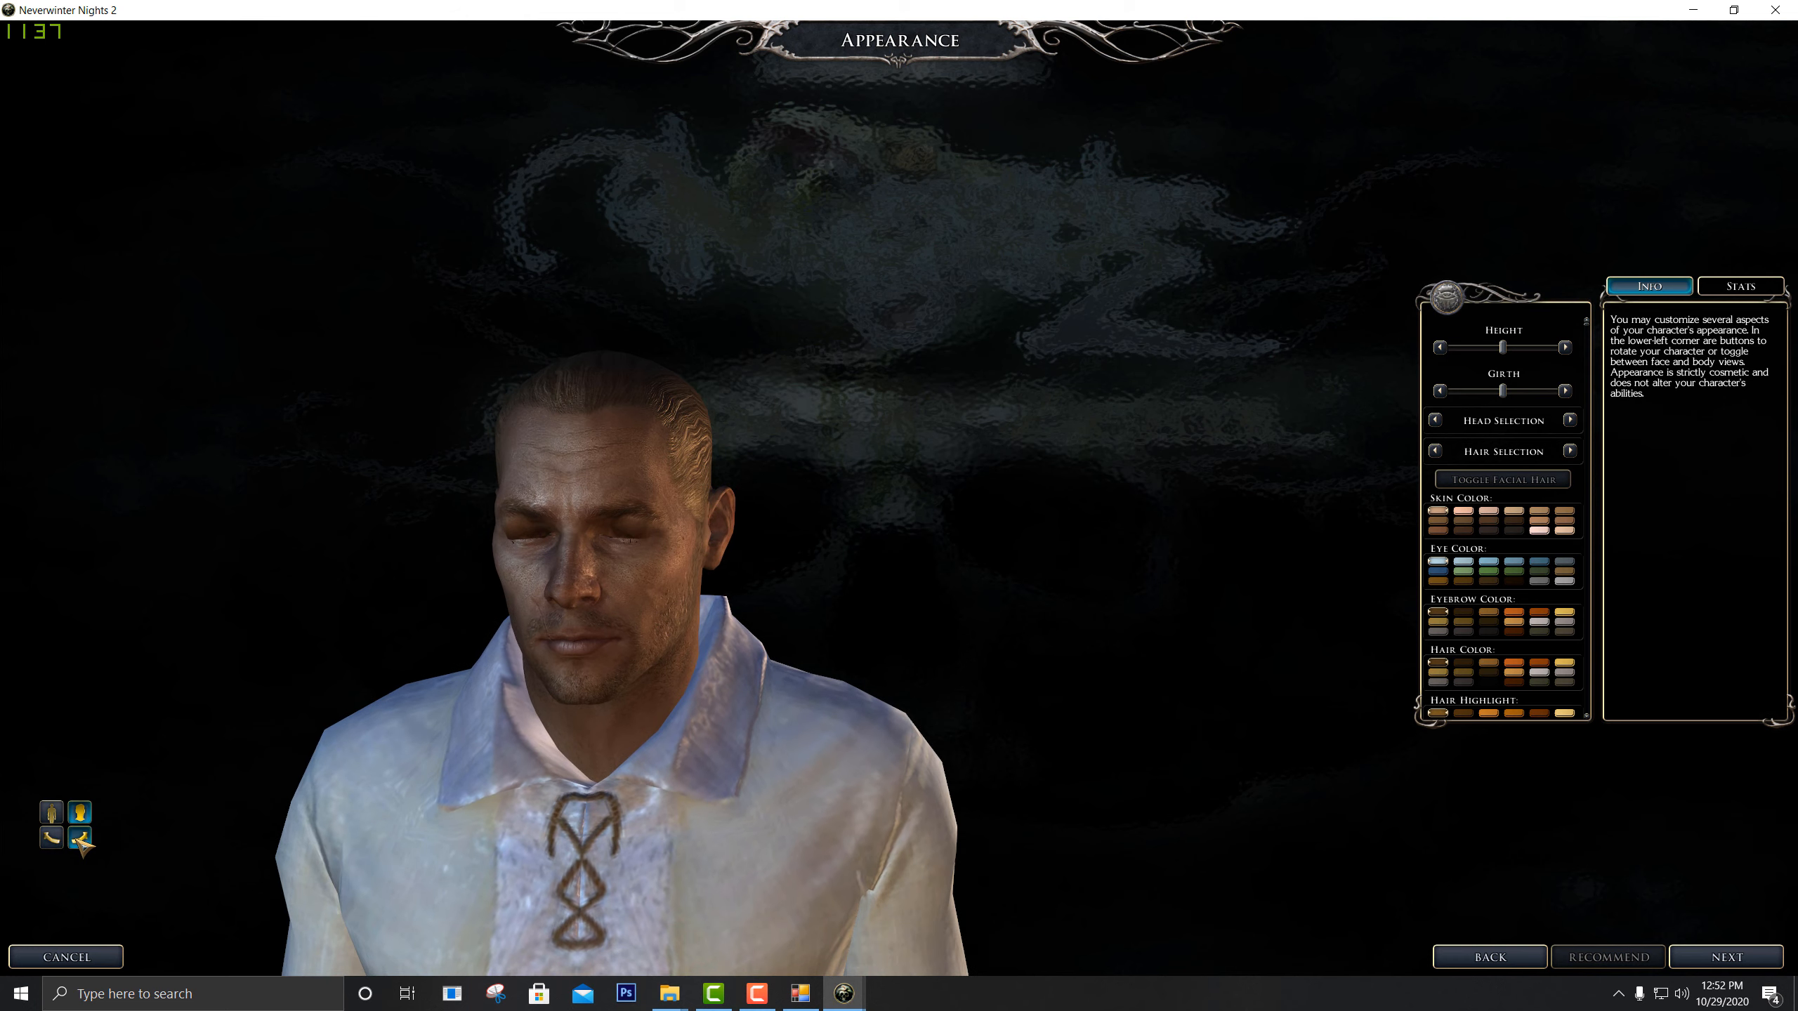
pyautogui.click(80, 839)
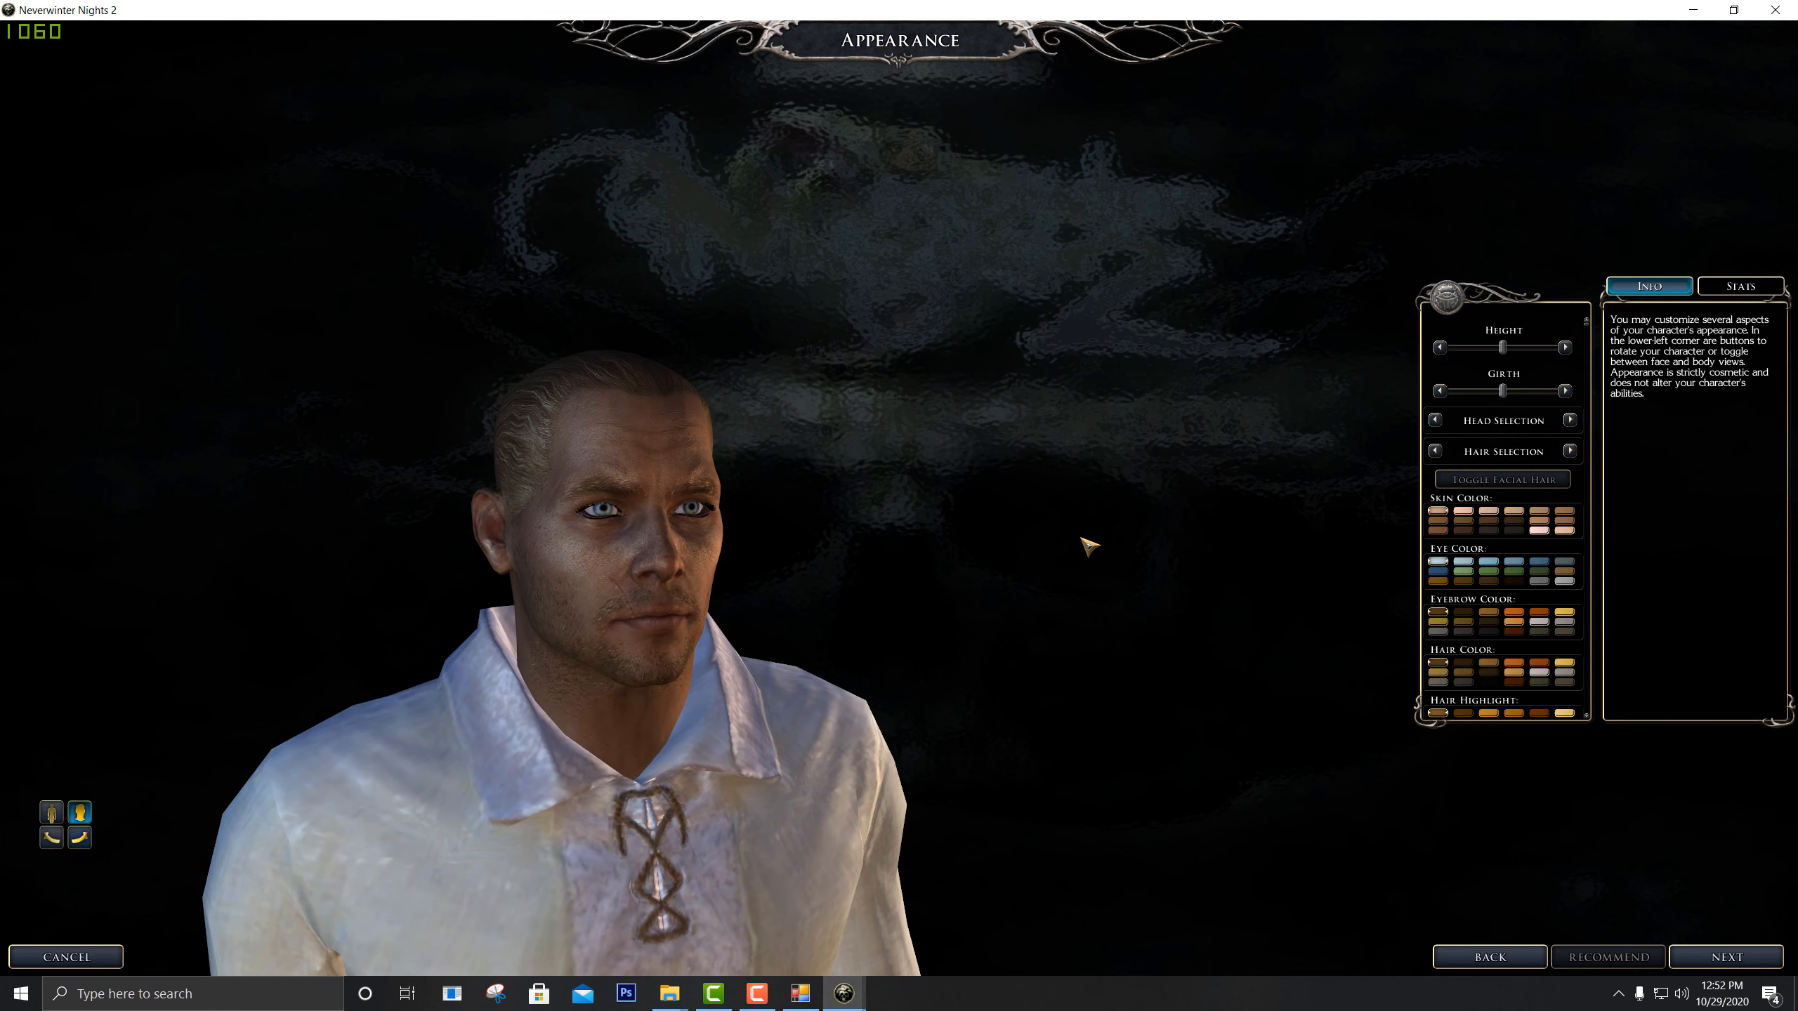
# Step forward and back through the neighbouring heads, and return to the custom head
pyautogui.click(1570, 421)
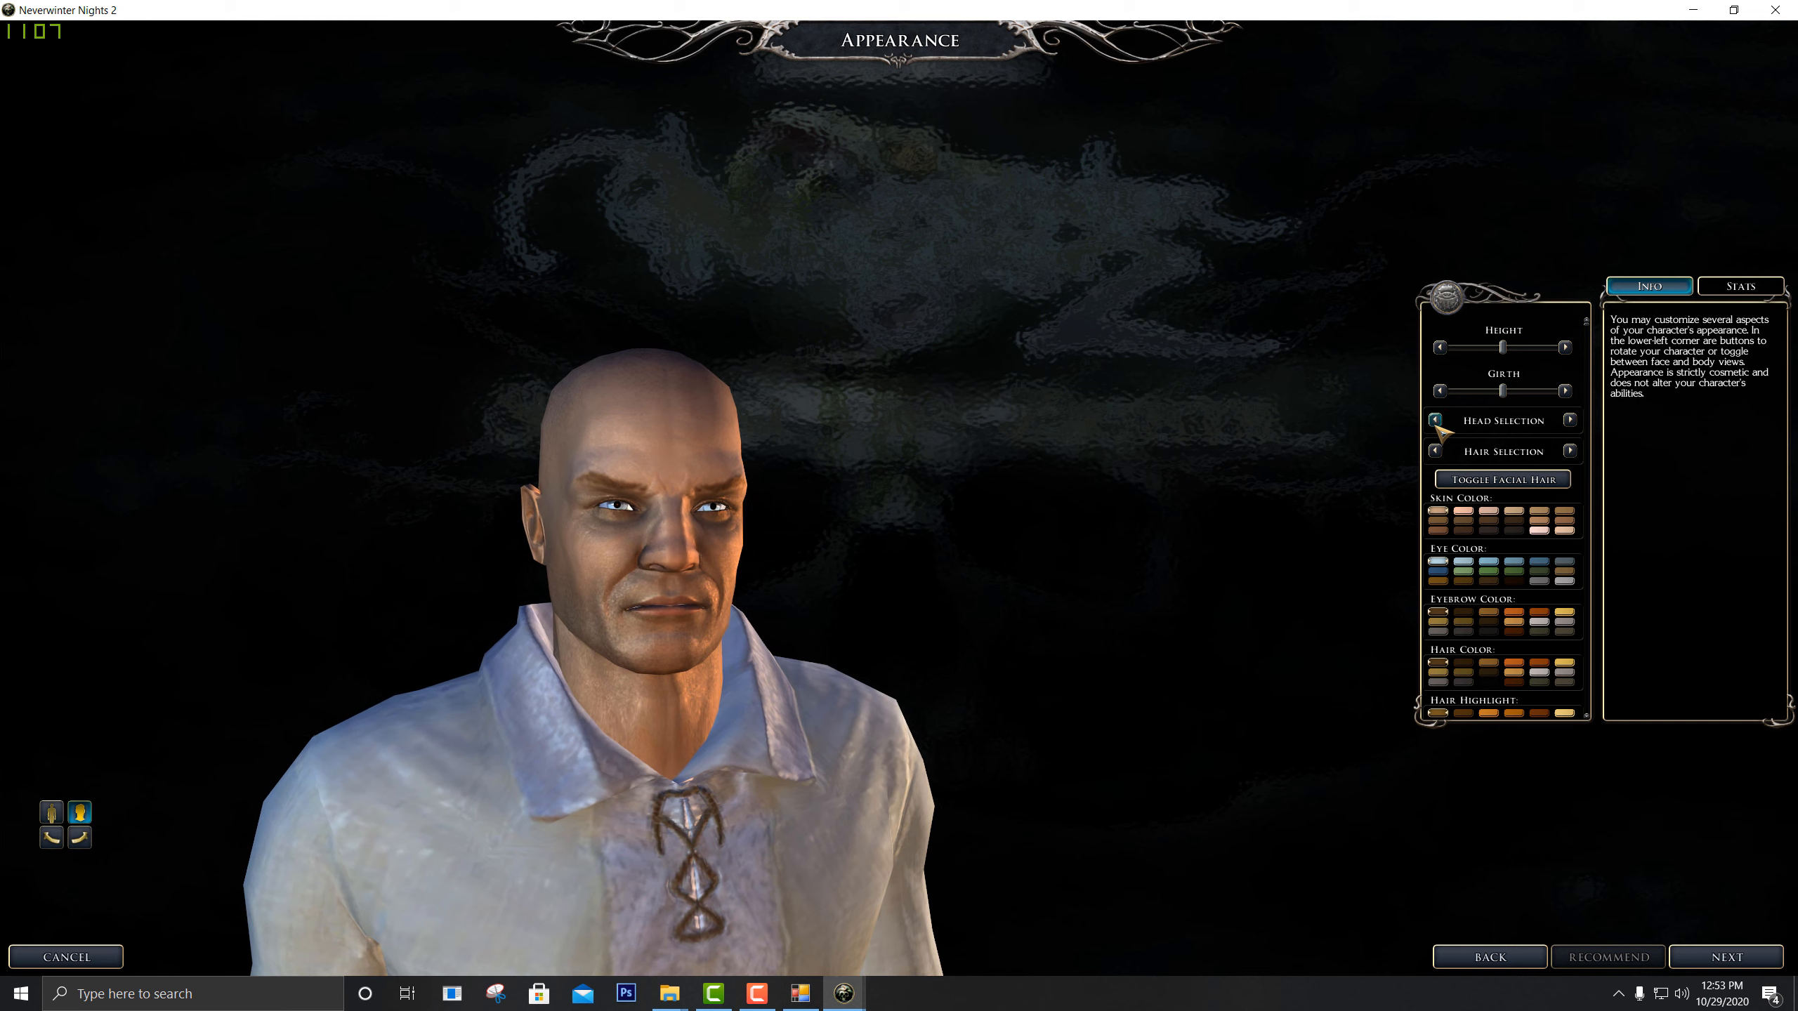
pyautogui.click(1437, 422)
pyautogui.click(1437, 422)
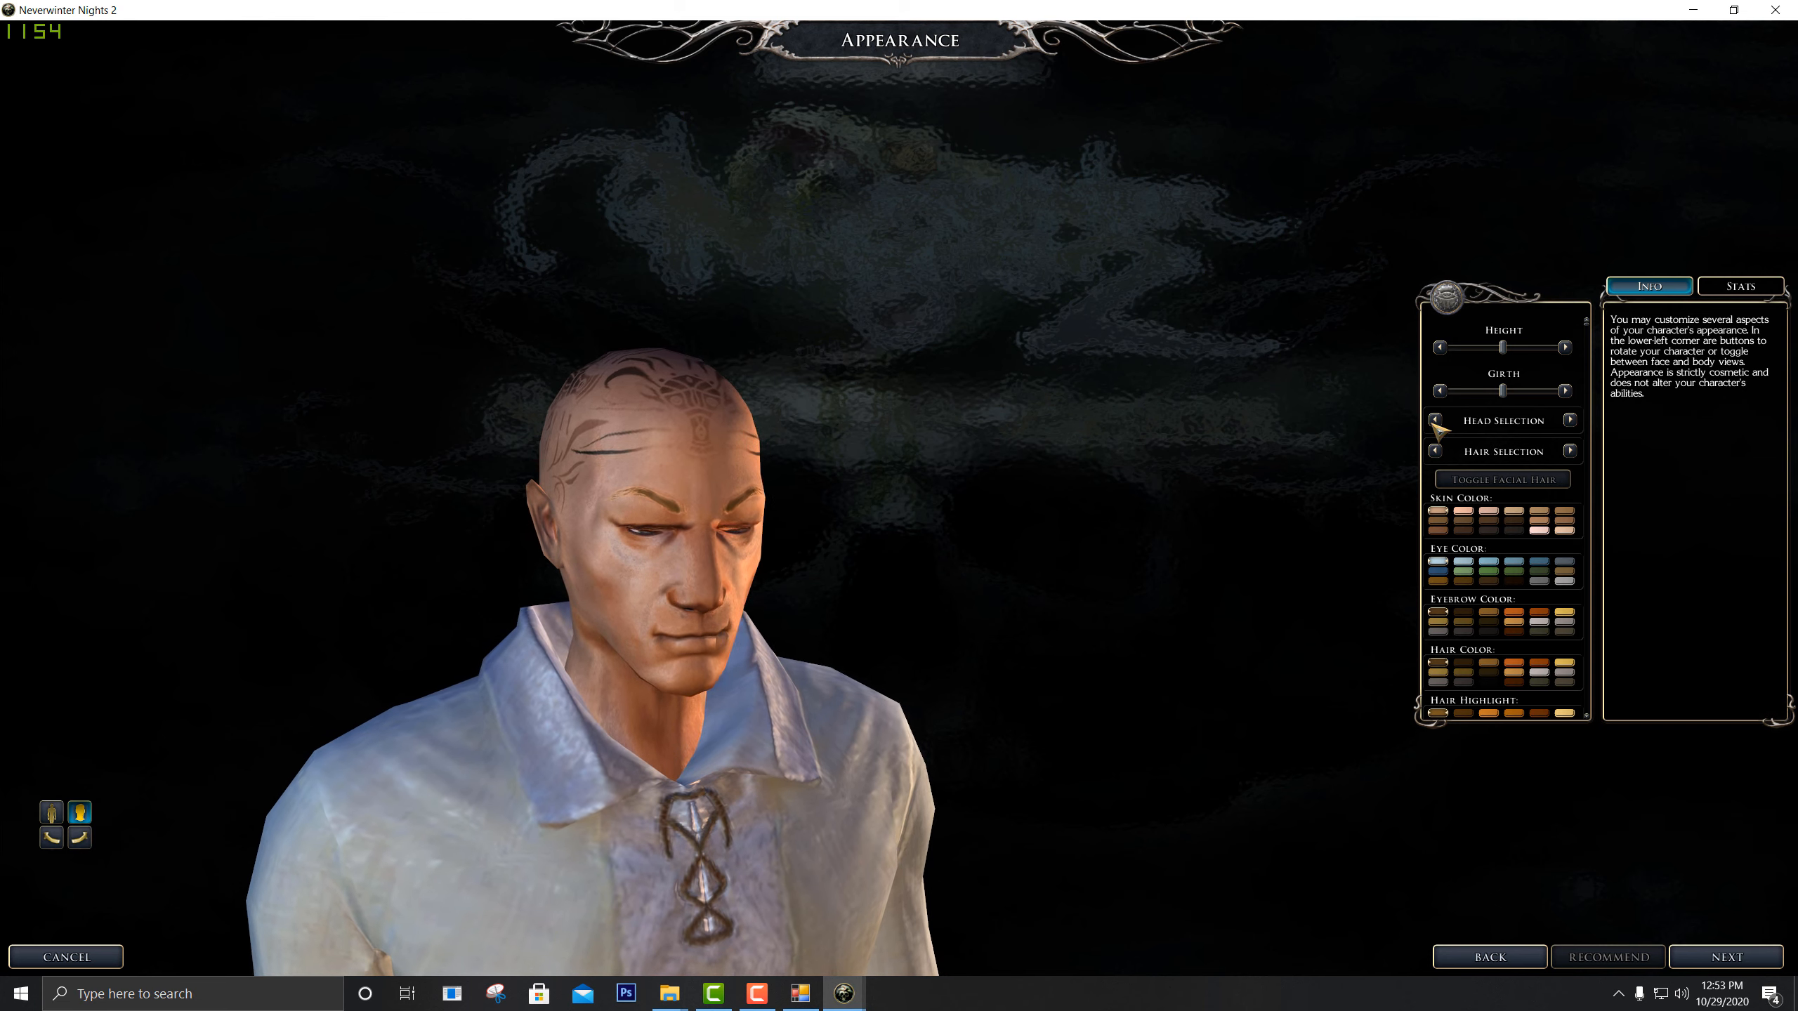
pyautogui.click(1569, 420)
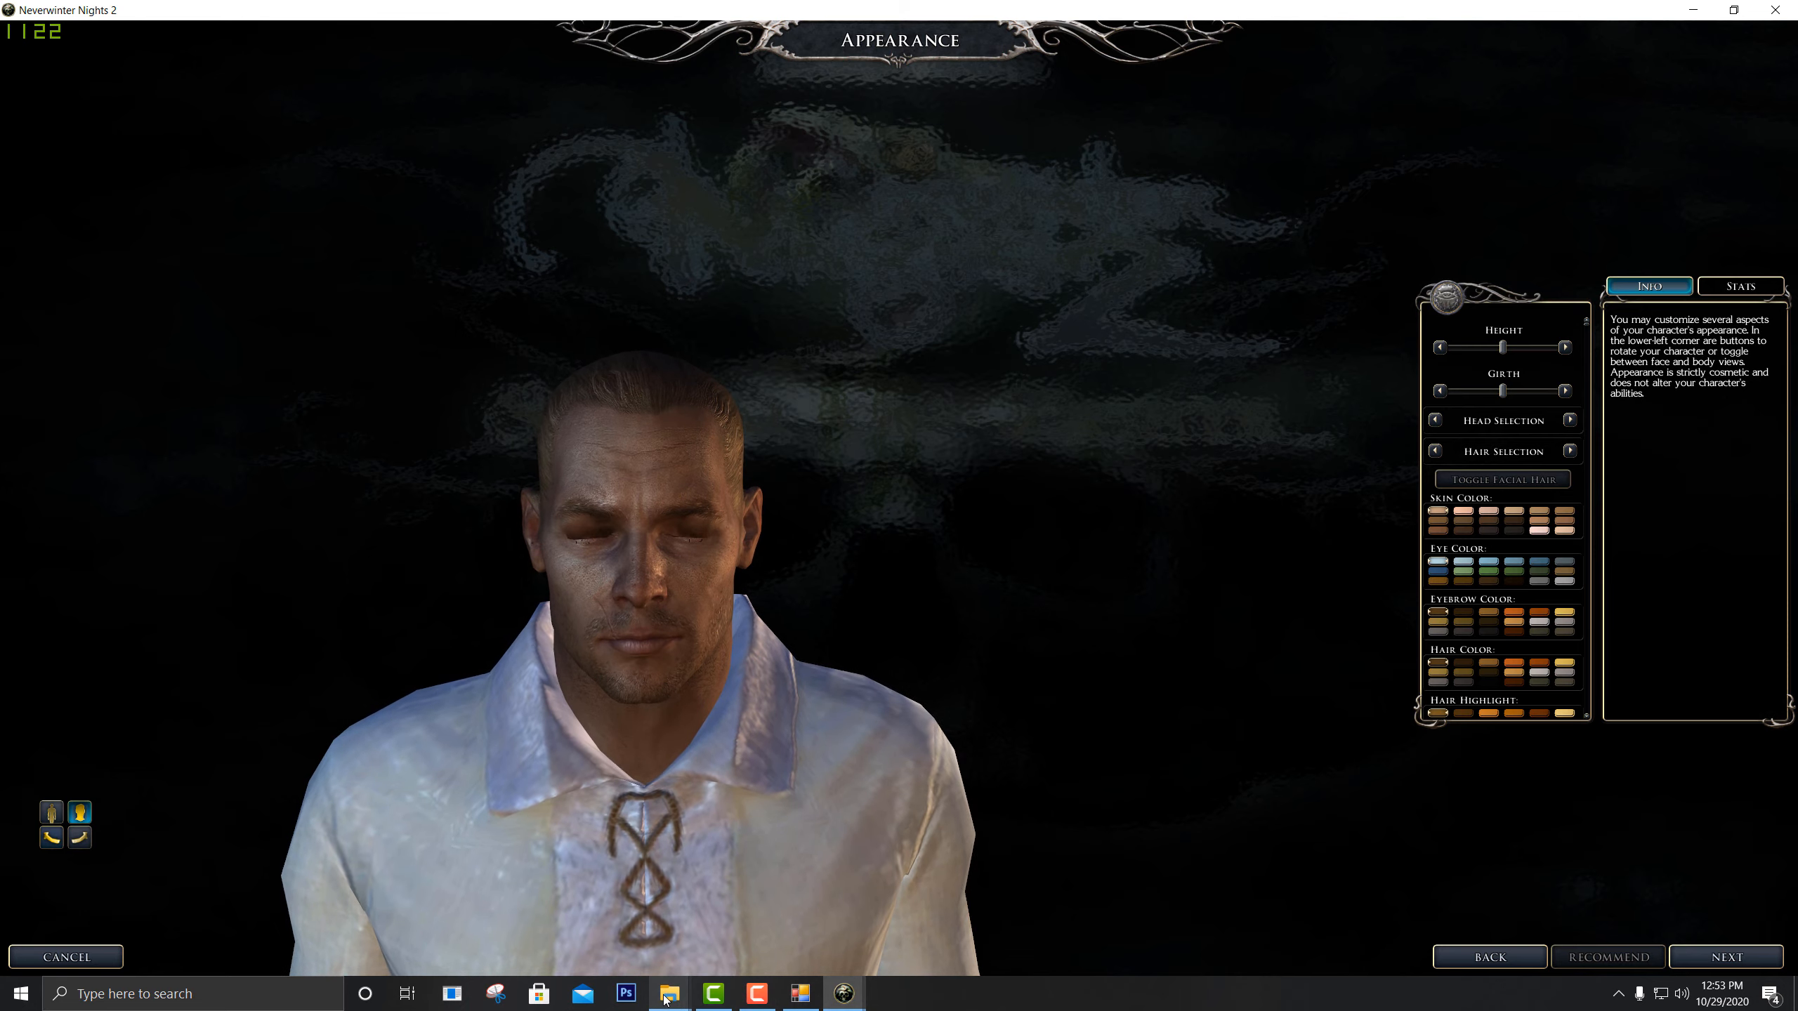
# Bring up the My Mod Faces folder over the game and place its window beside the character's face
pyautogui.moveTo(665, 995)
pyautogui.click(768, 914)
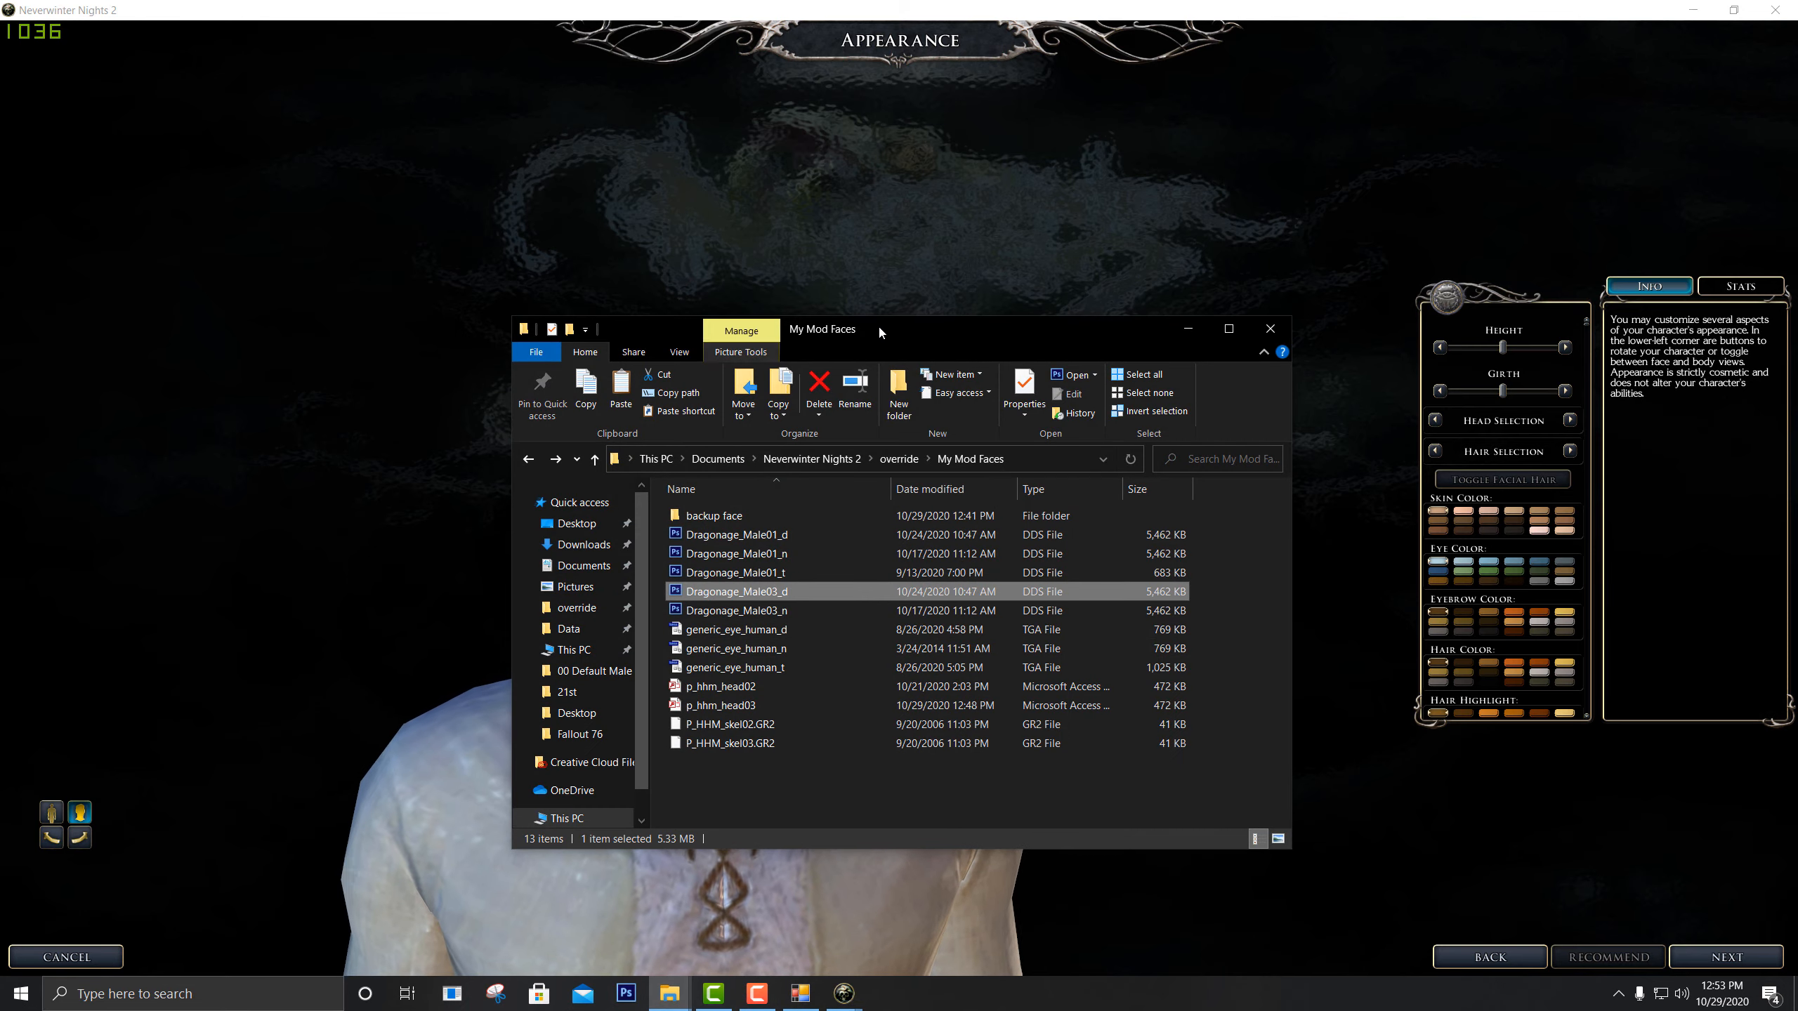
pyautogui.moveTo(880, 333); pyautogui.dragTo(1241, 225)
pyautogui.click(843, 994)
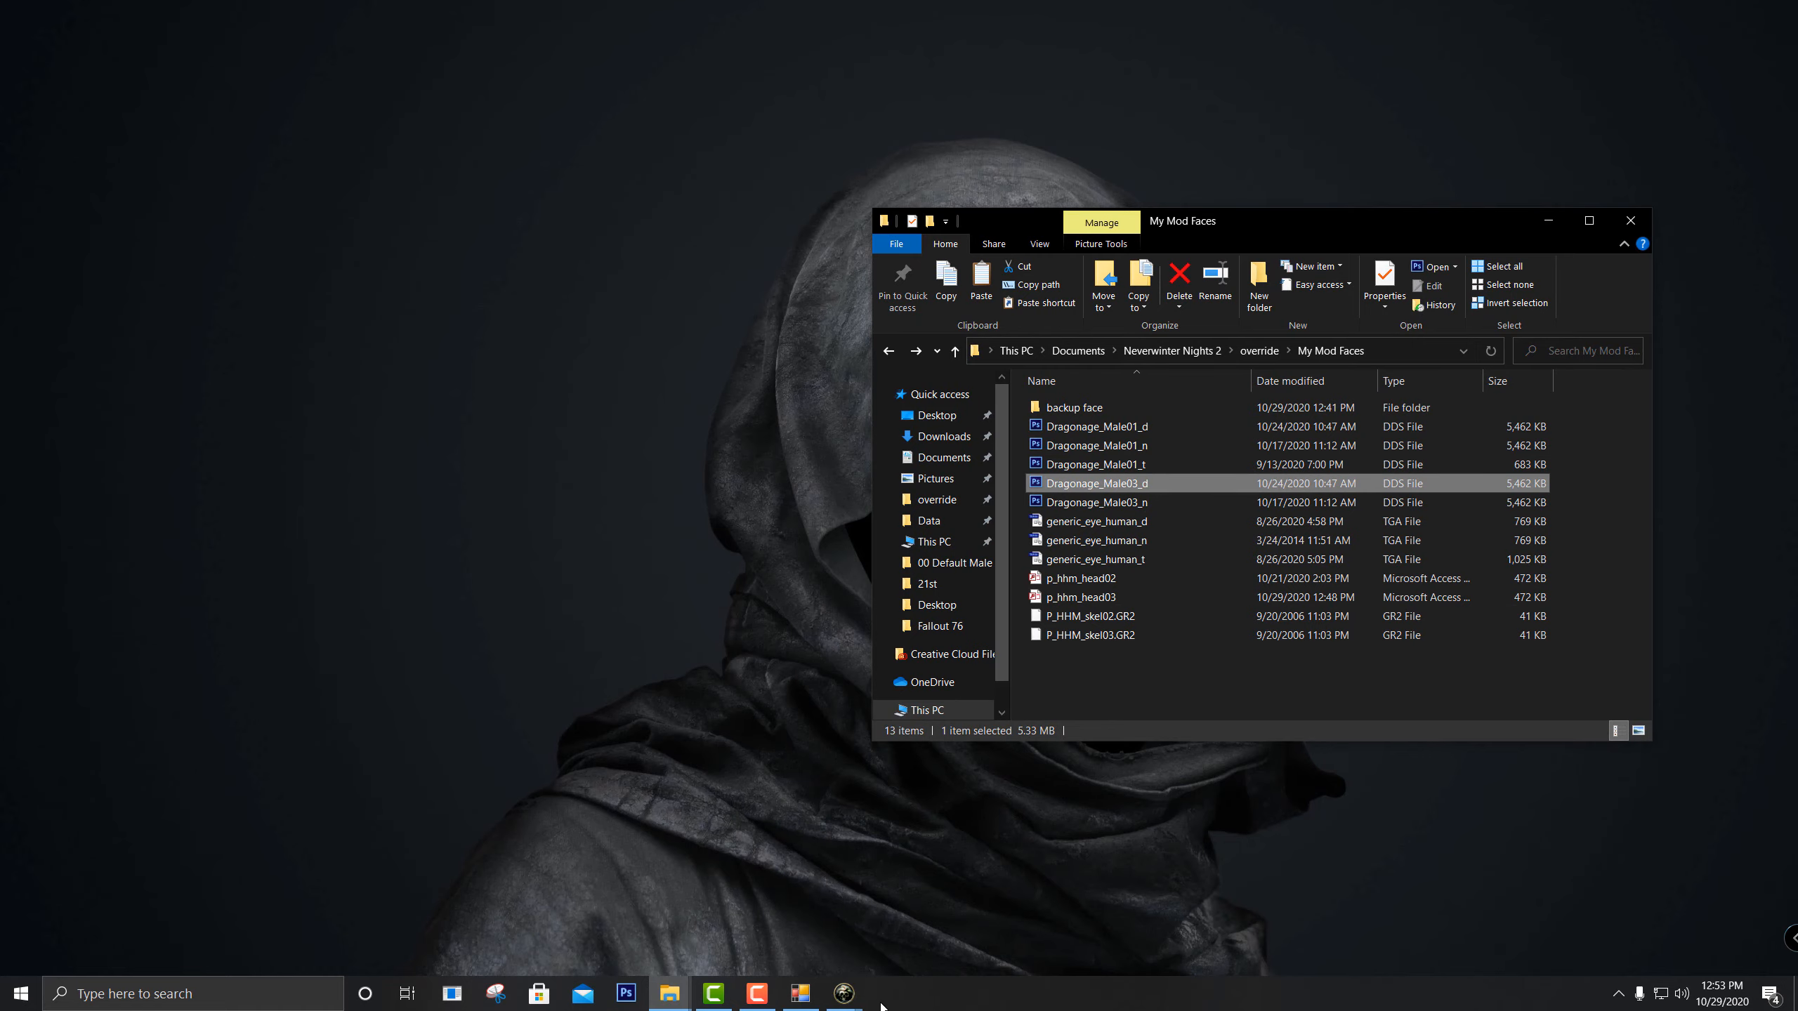
pyautogui.click(844, 994)
pyautogui.click(840, 960)
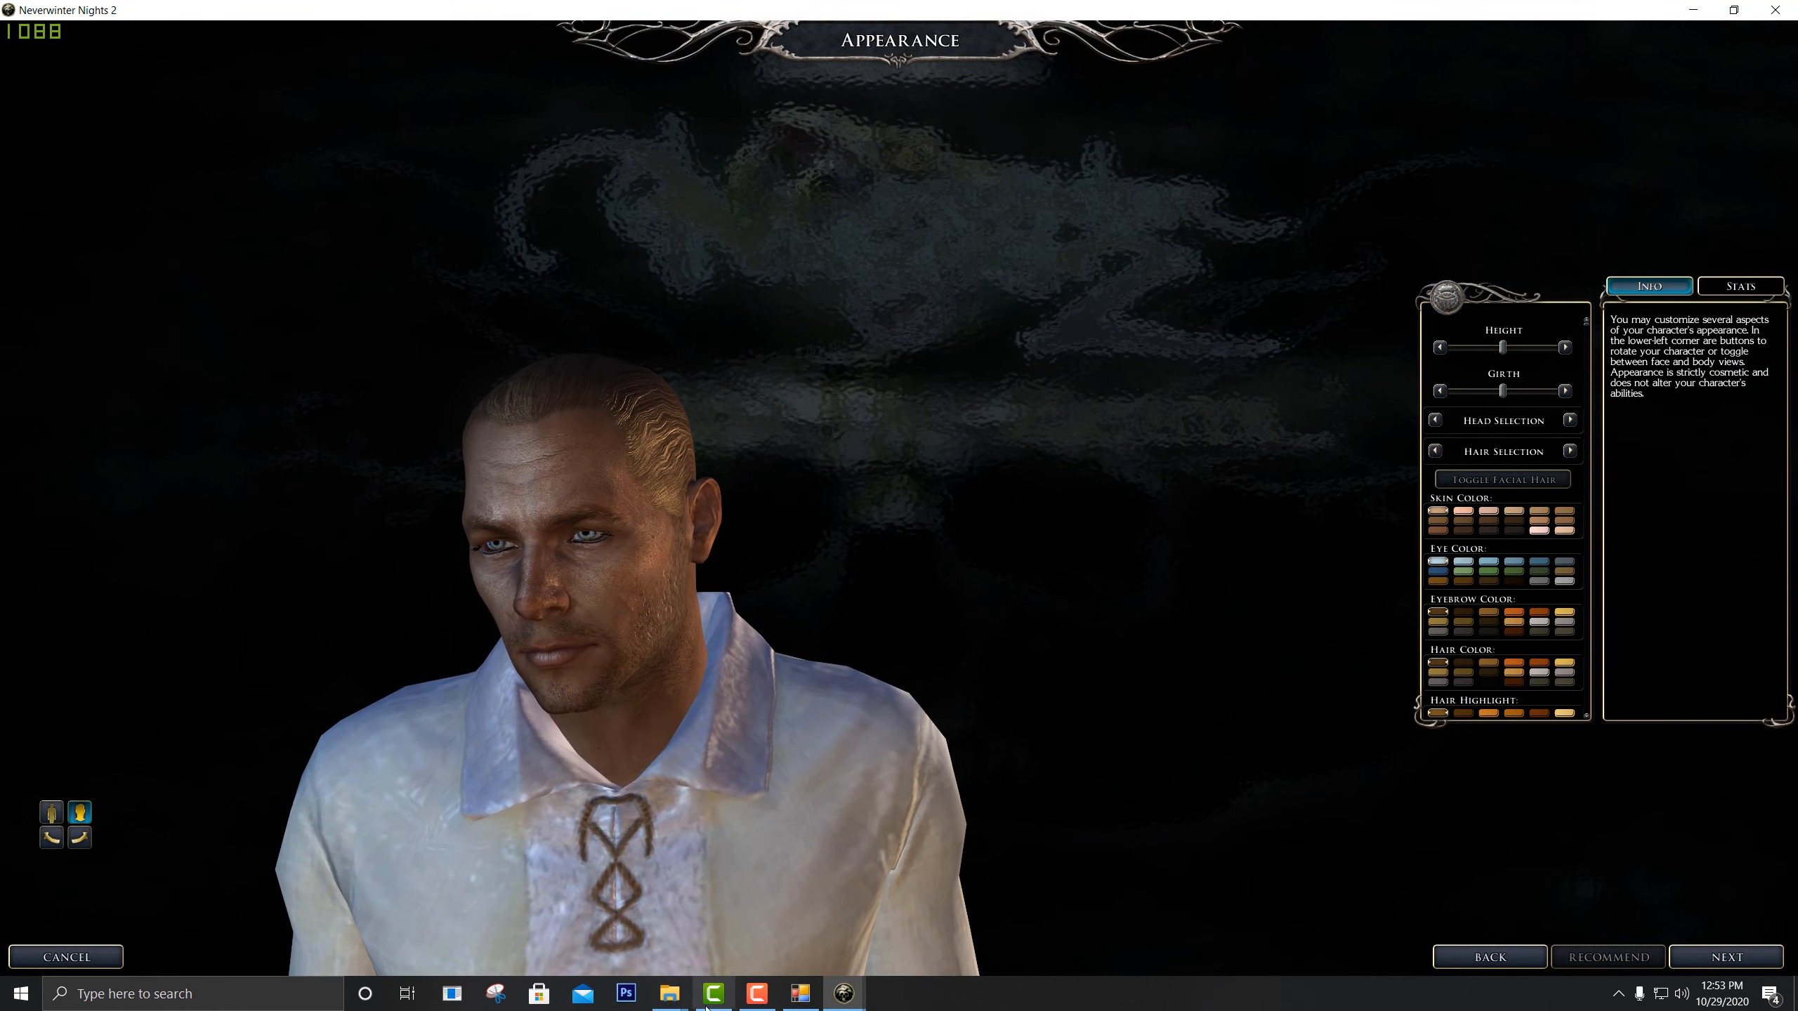
pyautogui.click(676, 999)
pyautogui.click(730, 917)
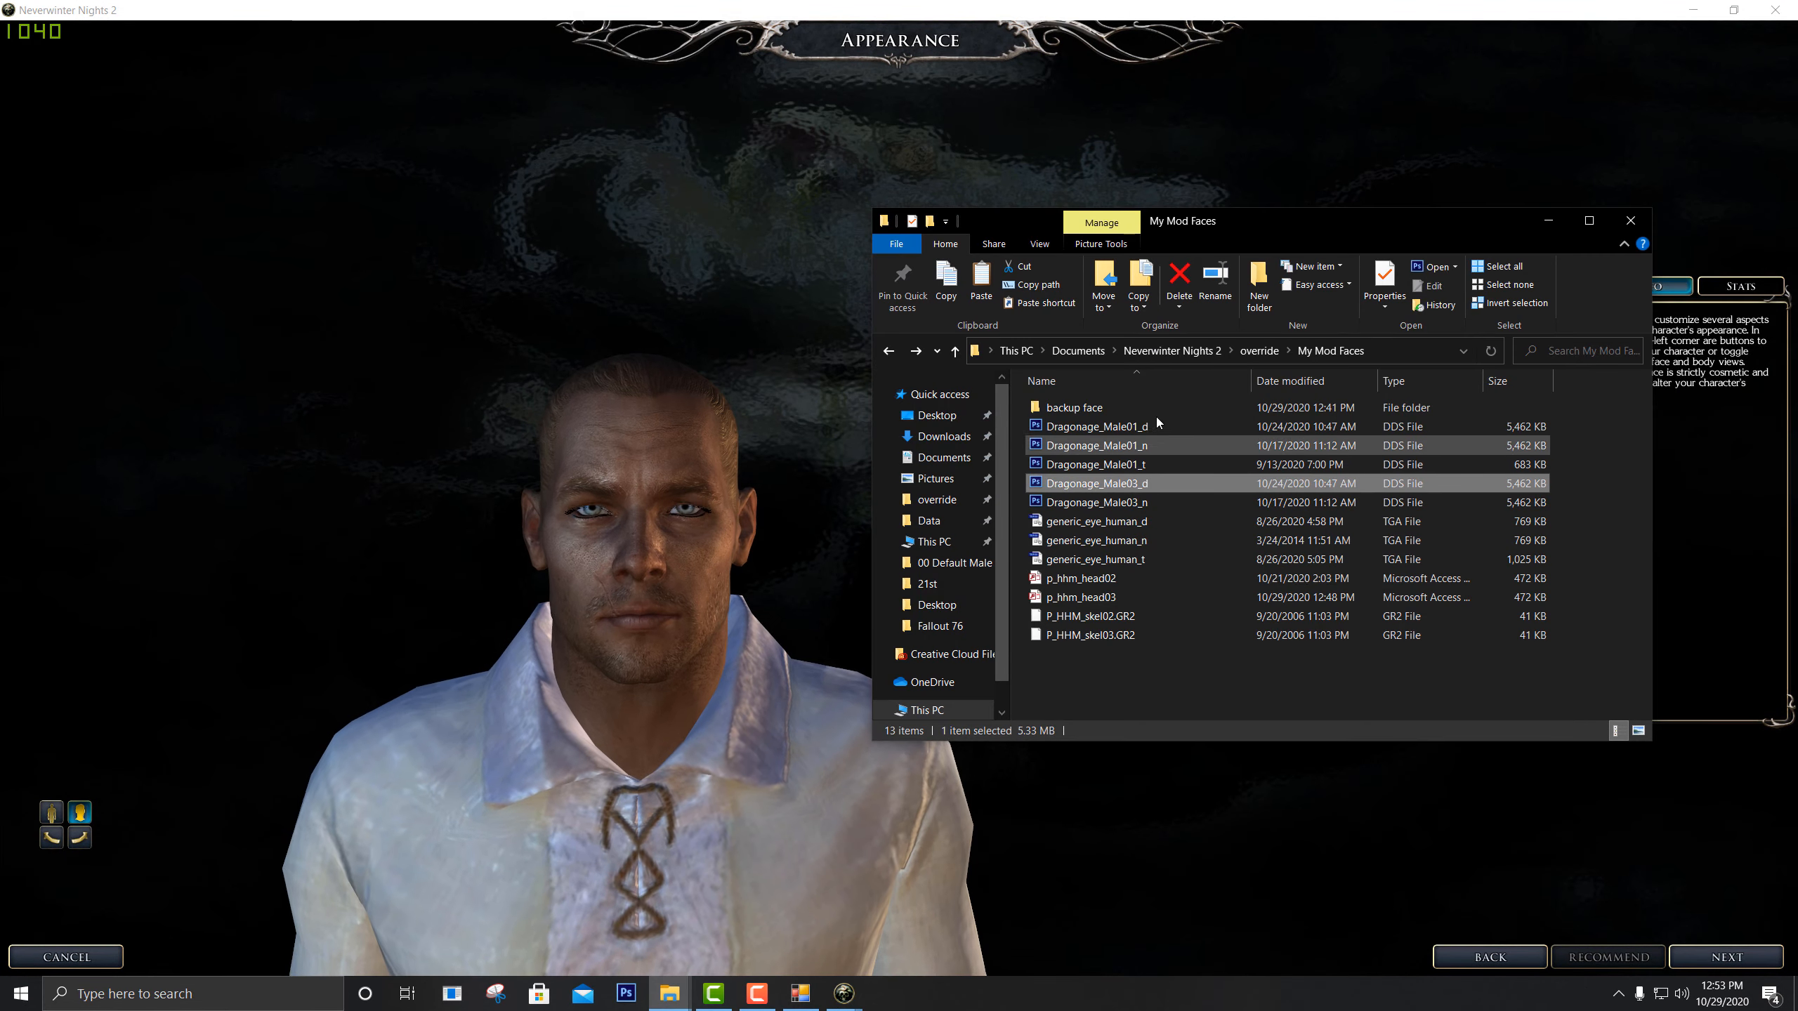
pyautogui.moveTo(1254, 219); pyautogui.dragTo(1225, 228)
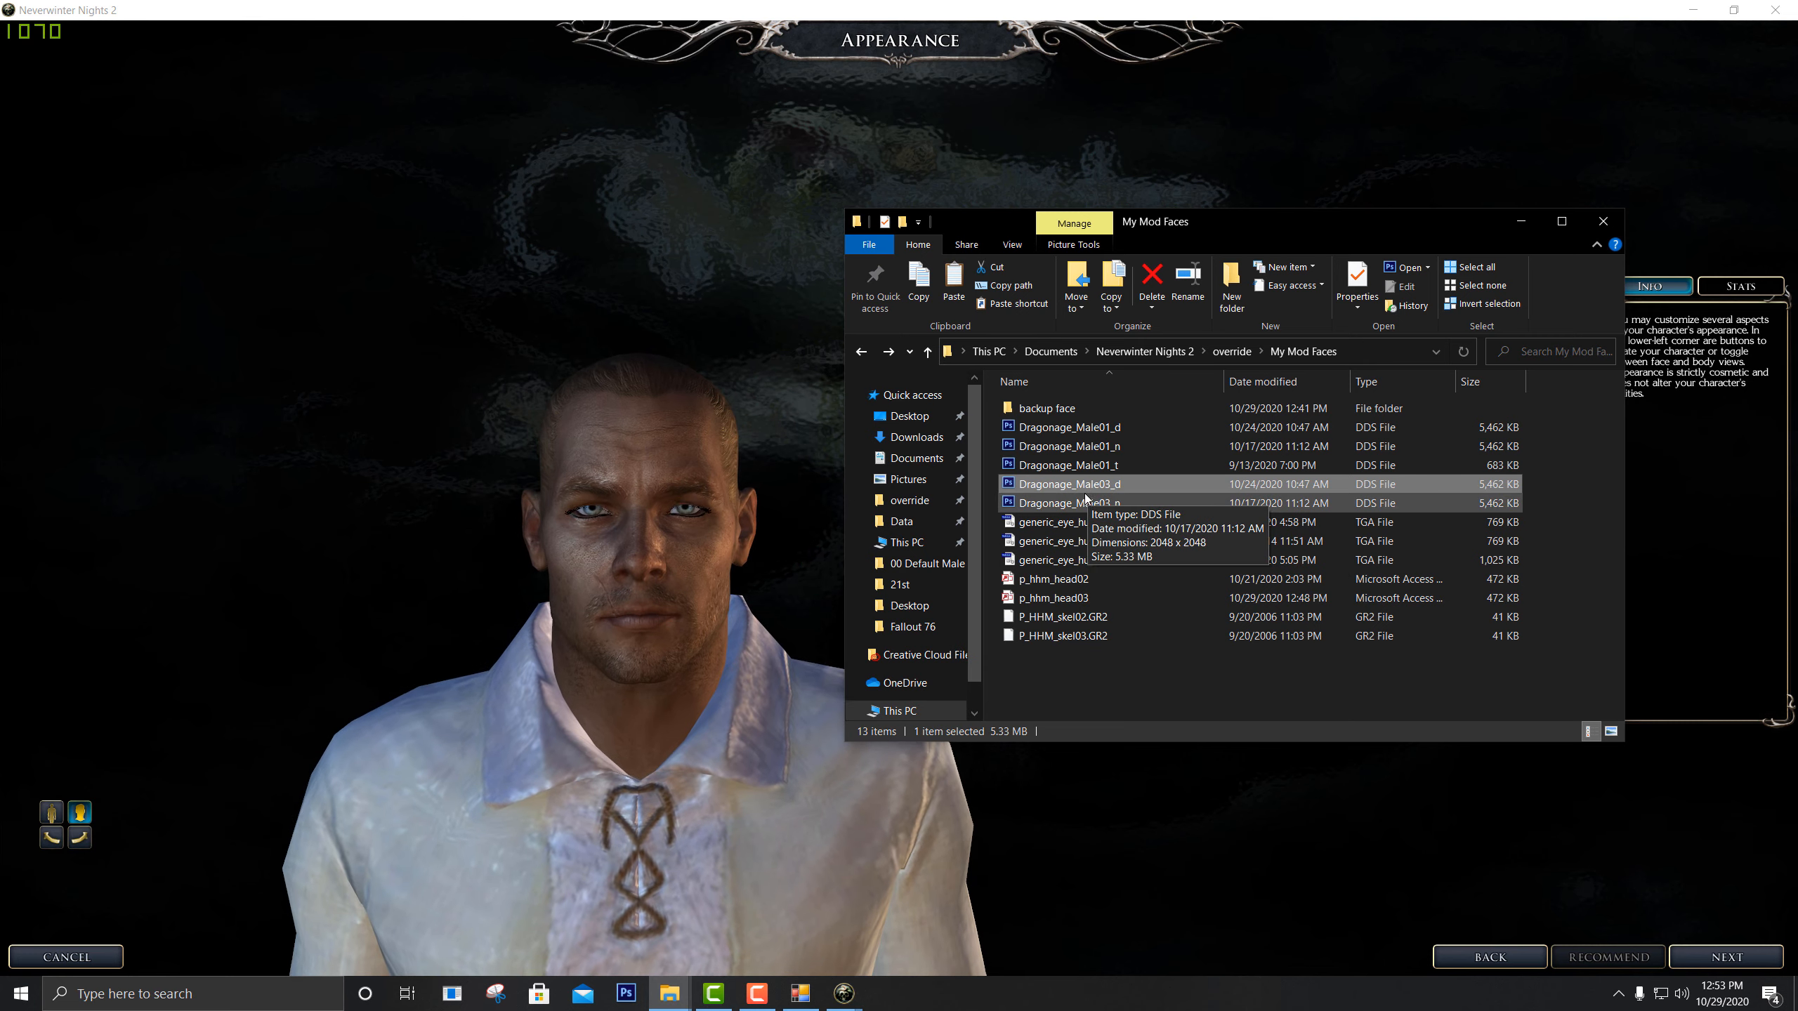
# Check the p_hhm_head03 model's Diffuse texture entry in MDB Cloner against the Dragonage_Male03_d file in the folder
pyautogui.click(1053, 595)
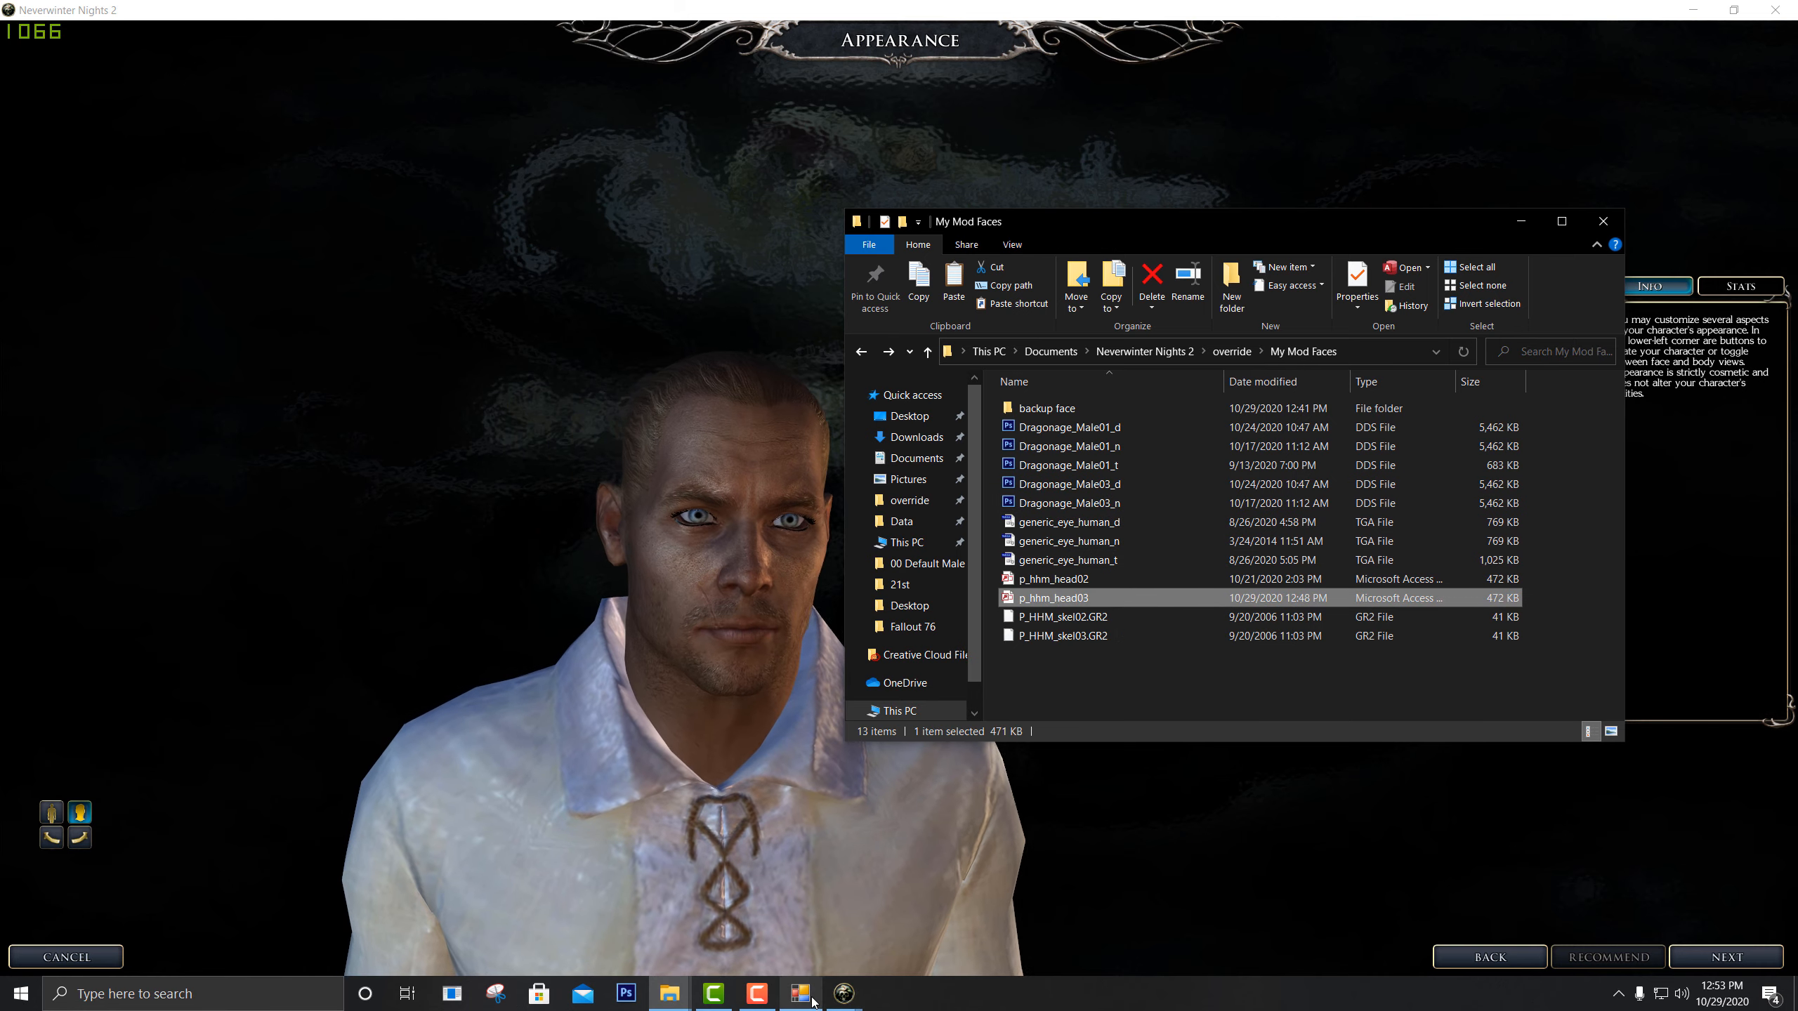
pyautogui.click(800, 993)
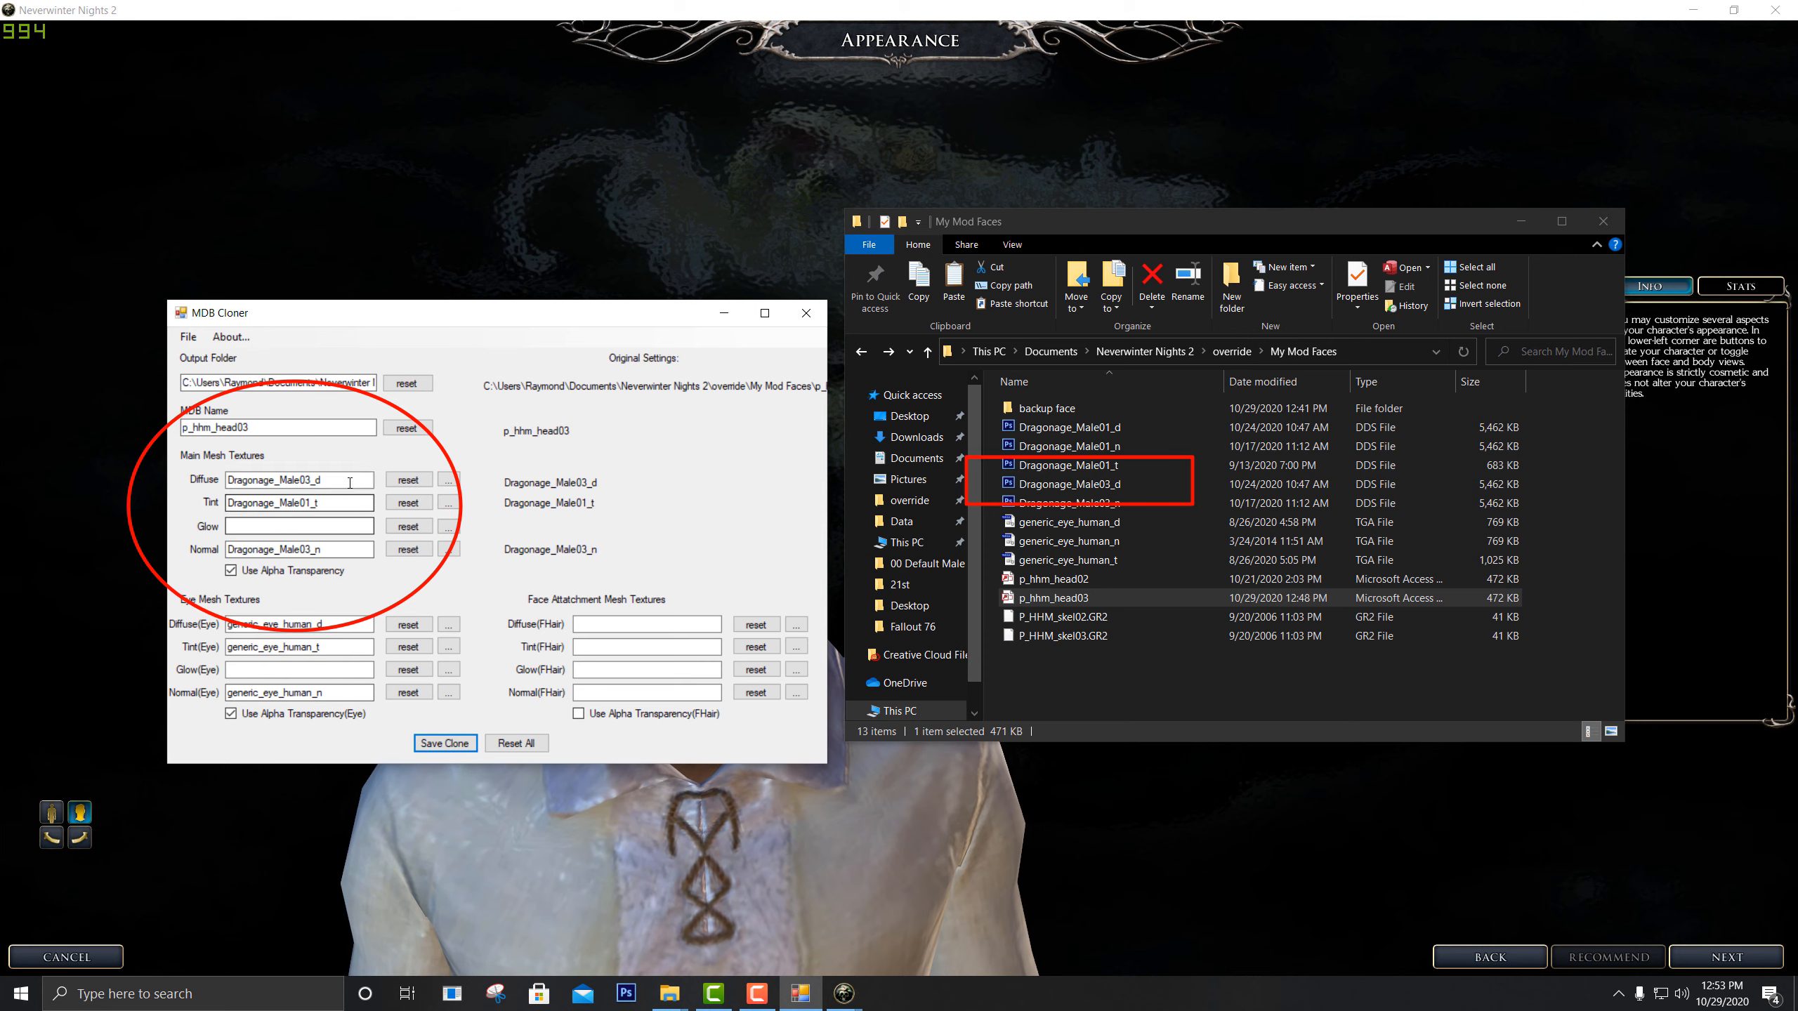
pyautogui.click(1193, 487)
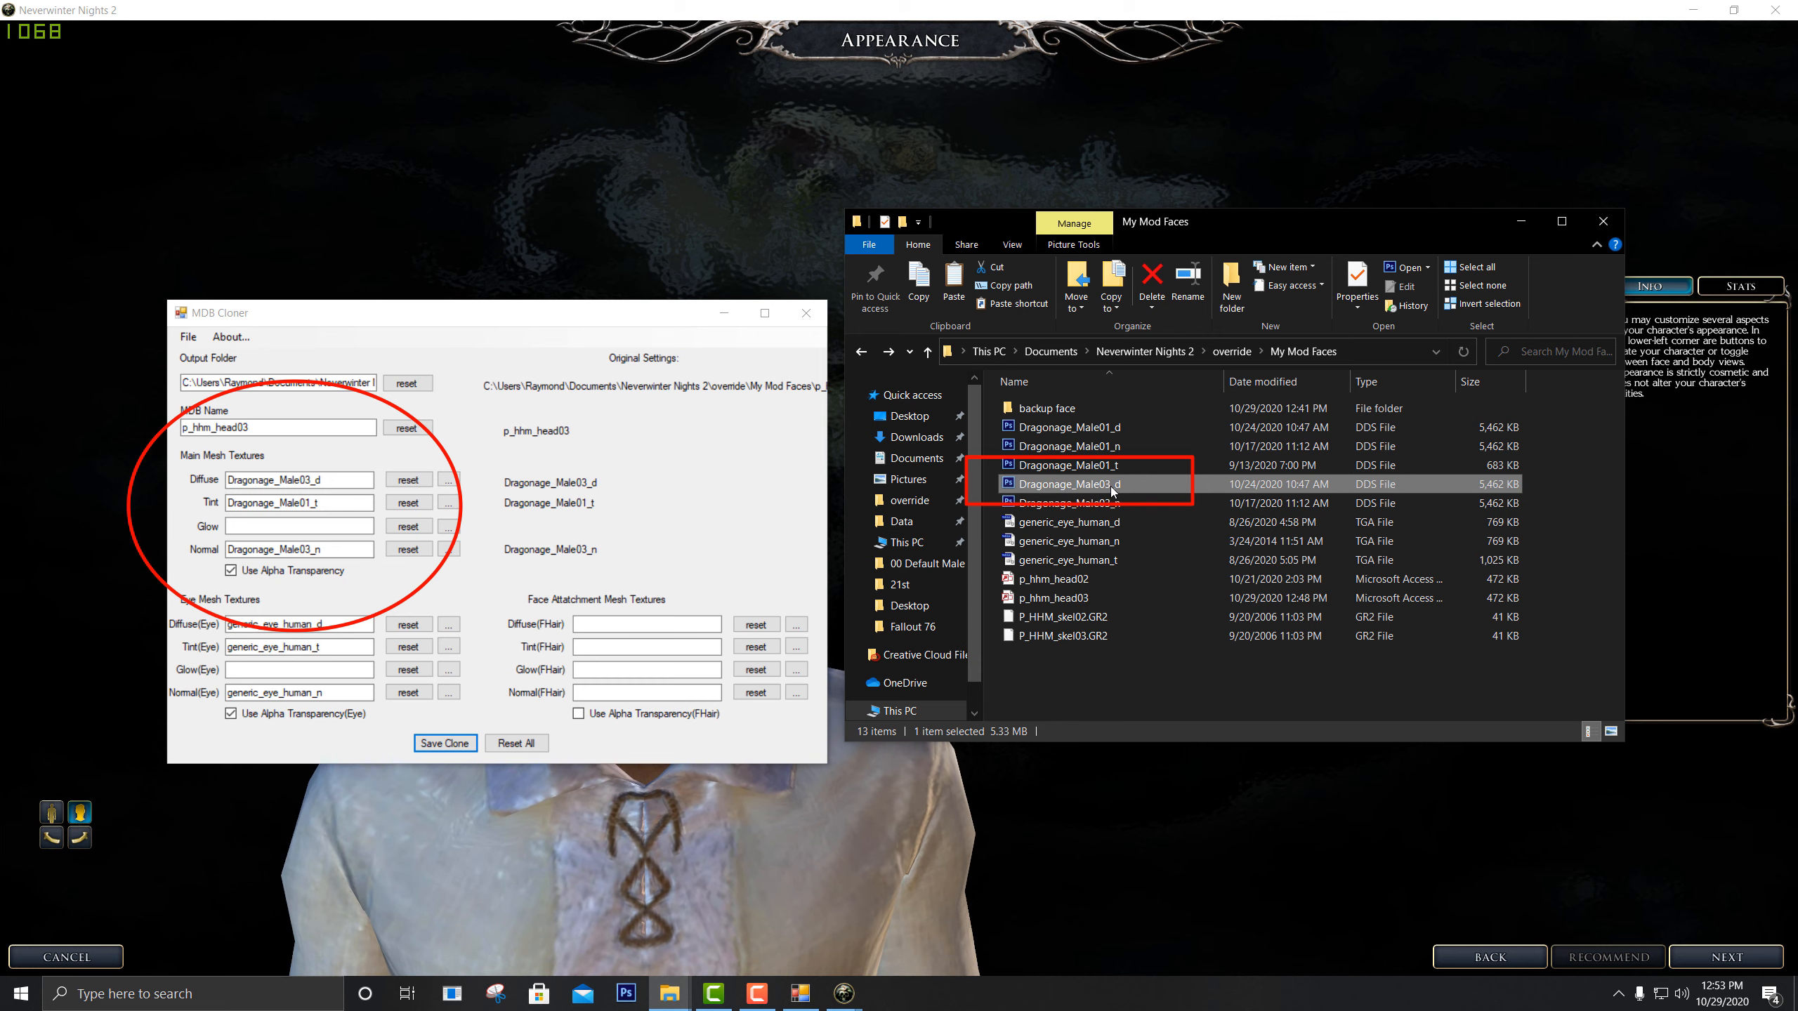
pyautogui.doubleClick(251, 482)
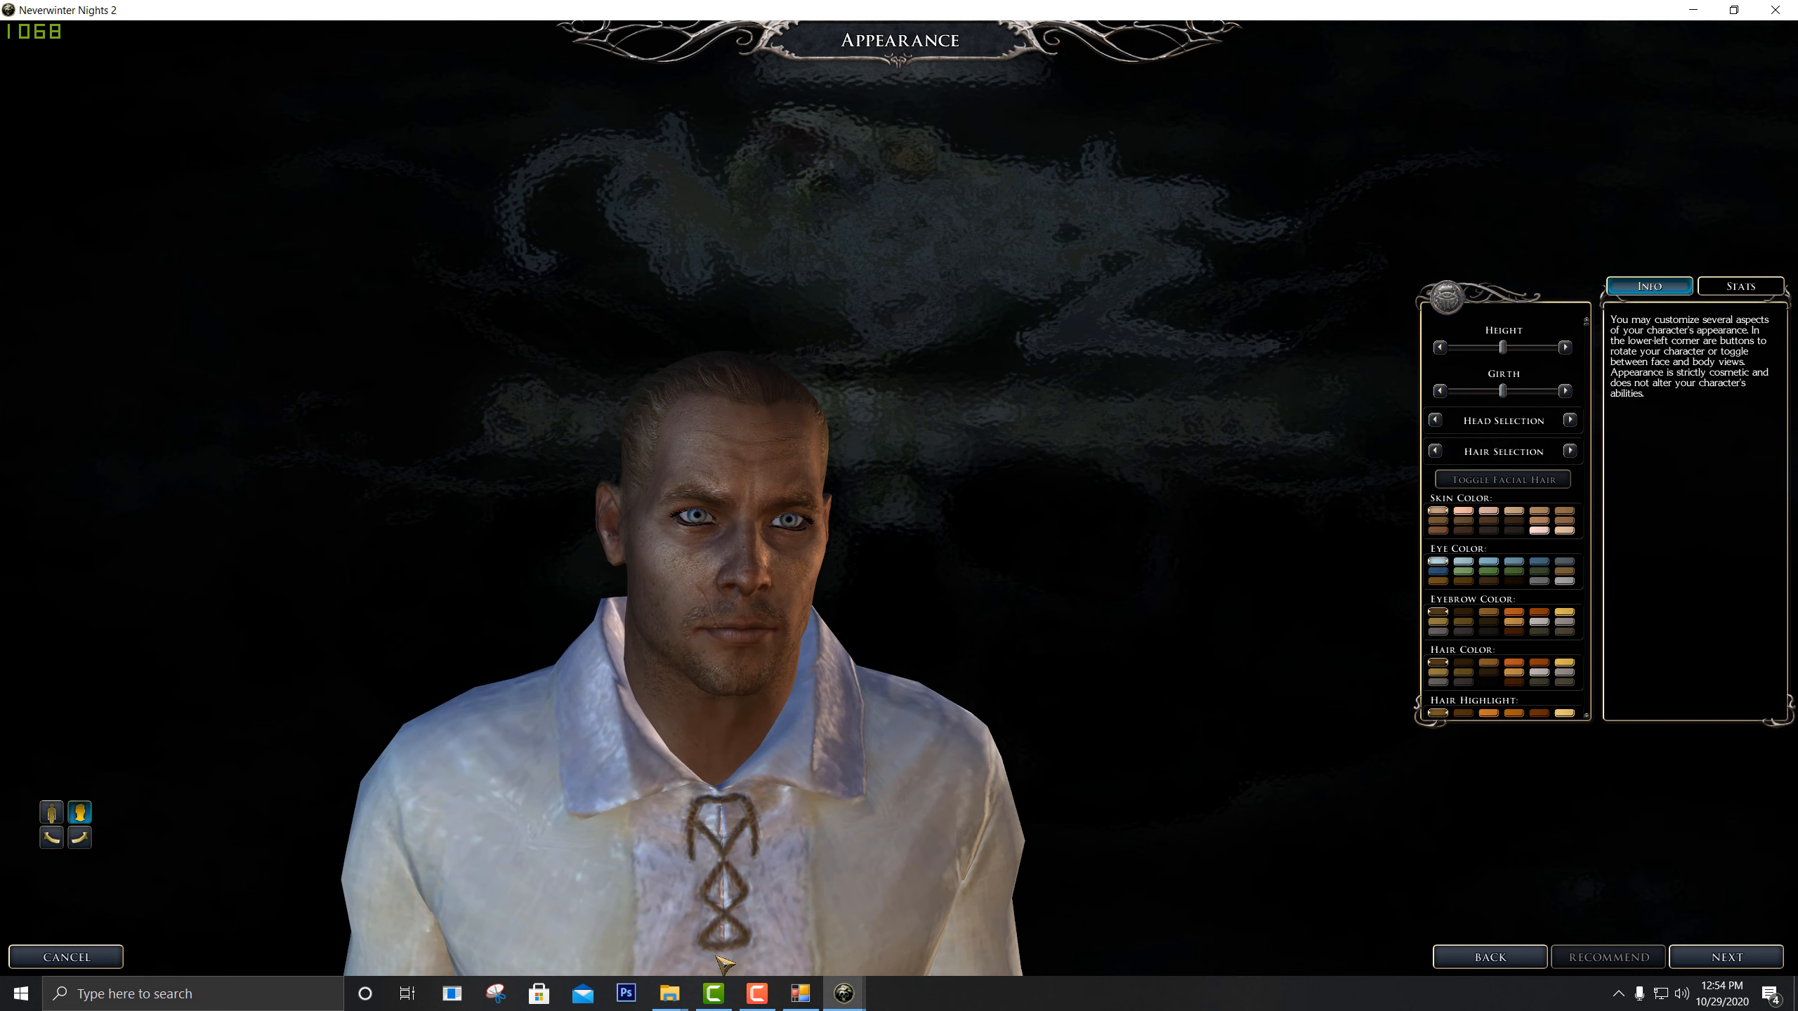
# Review the complete set of head and texture files in My Mod Faces alongside the character in the game
pyautogui.moveTo(669, 1002)
pyautogui.click(729, 907)
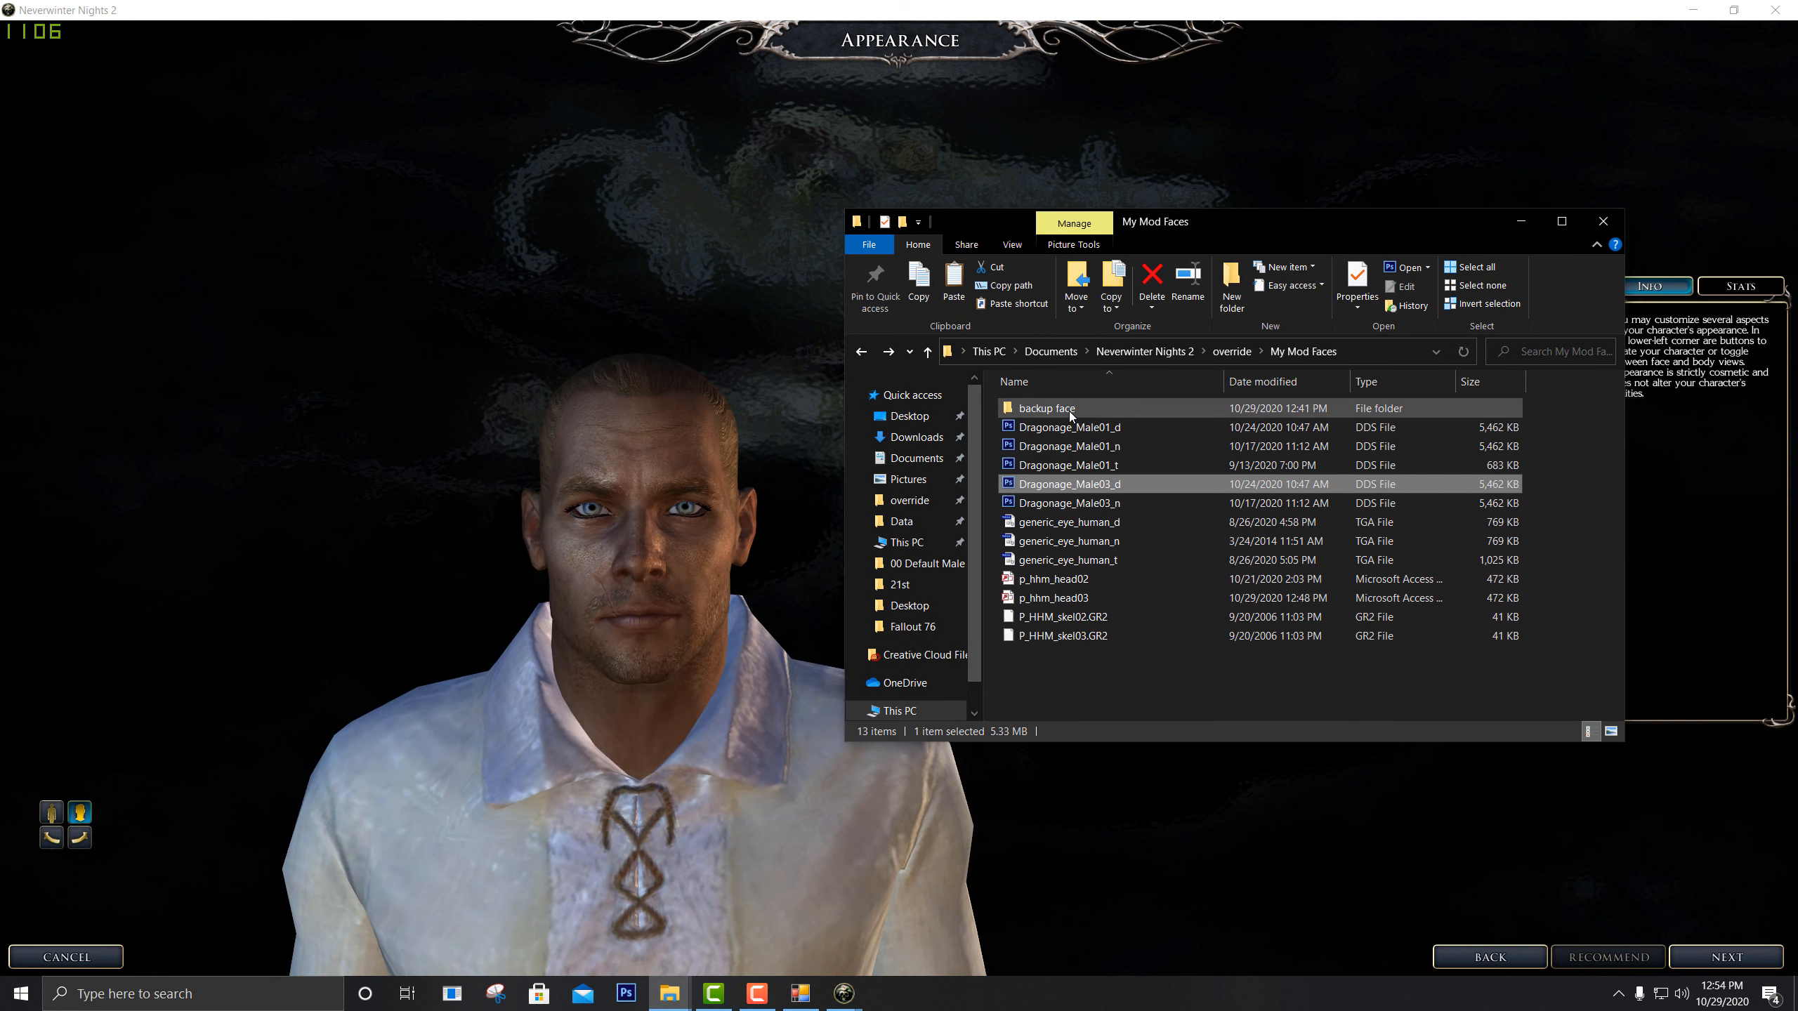
pyautogui.click(574, 458)
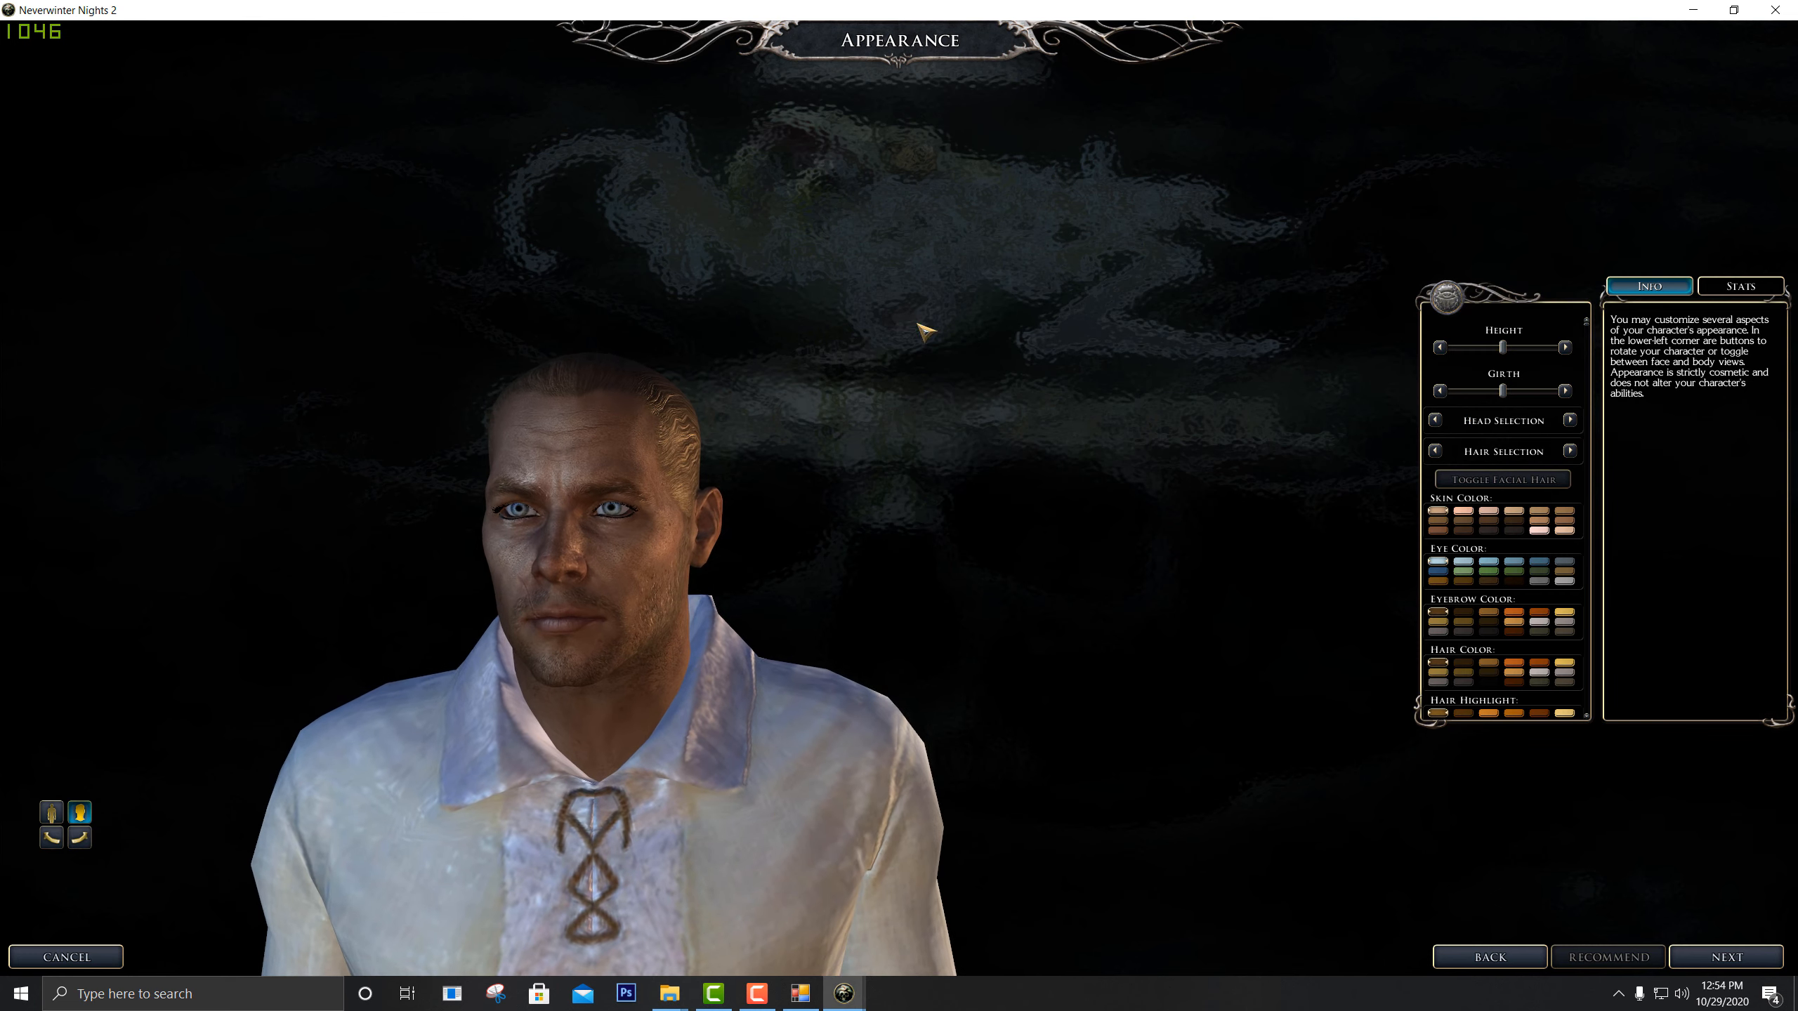
pyautogui.click(668, 993)
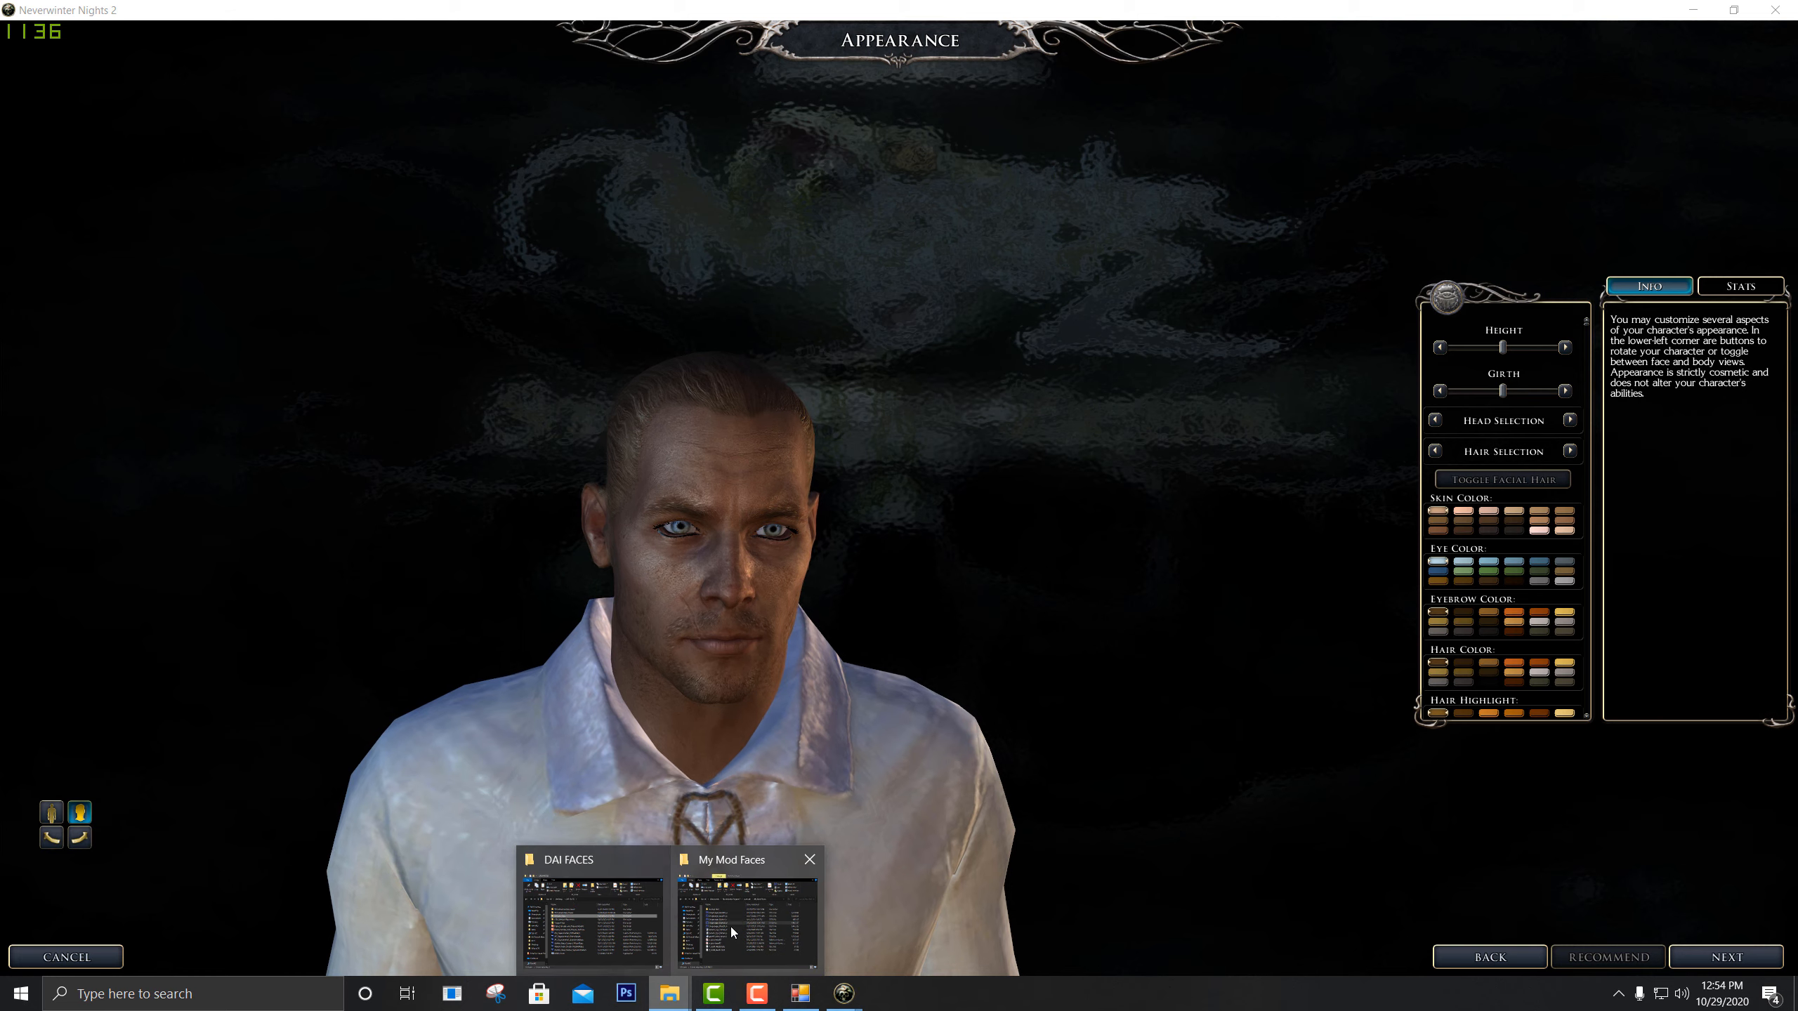
pyautogui.click(733, 929)
pyautogui.moveTo(1183, 702); pyautogui.dragTo(1067, 457)
pyautogui.click(1126, 684)
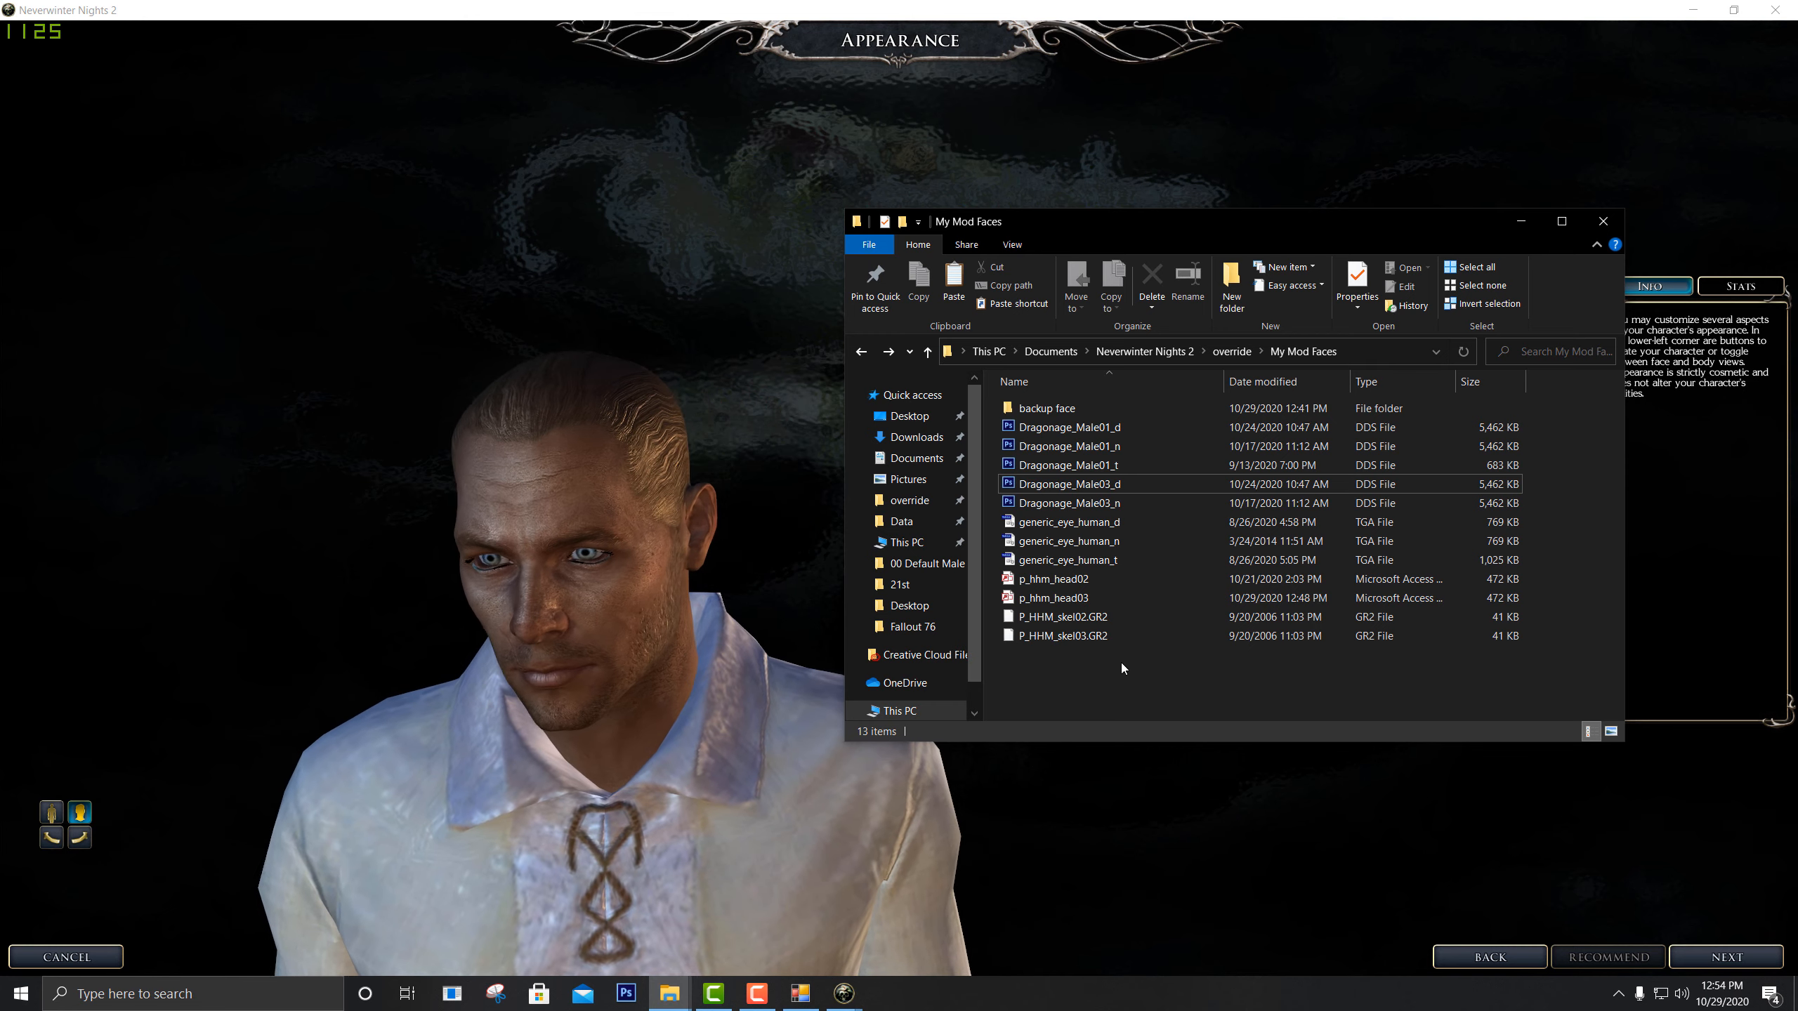
pyautogui.click(500, 649)
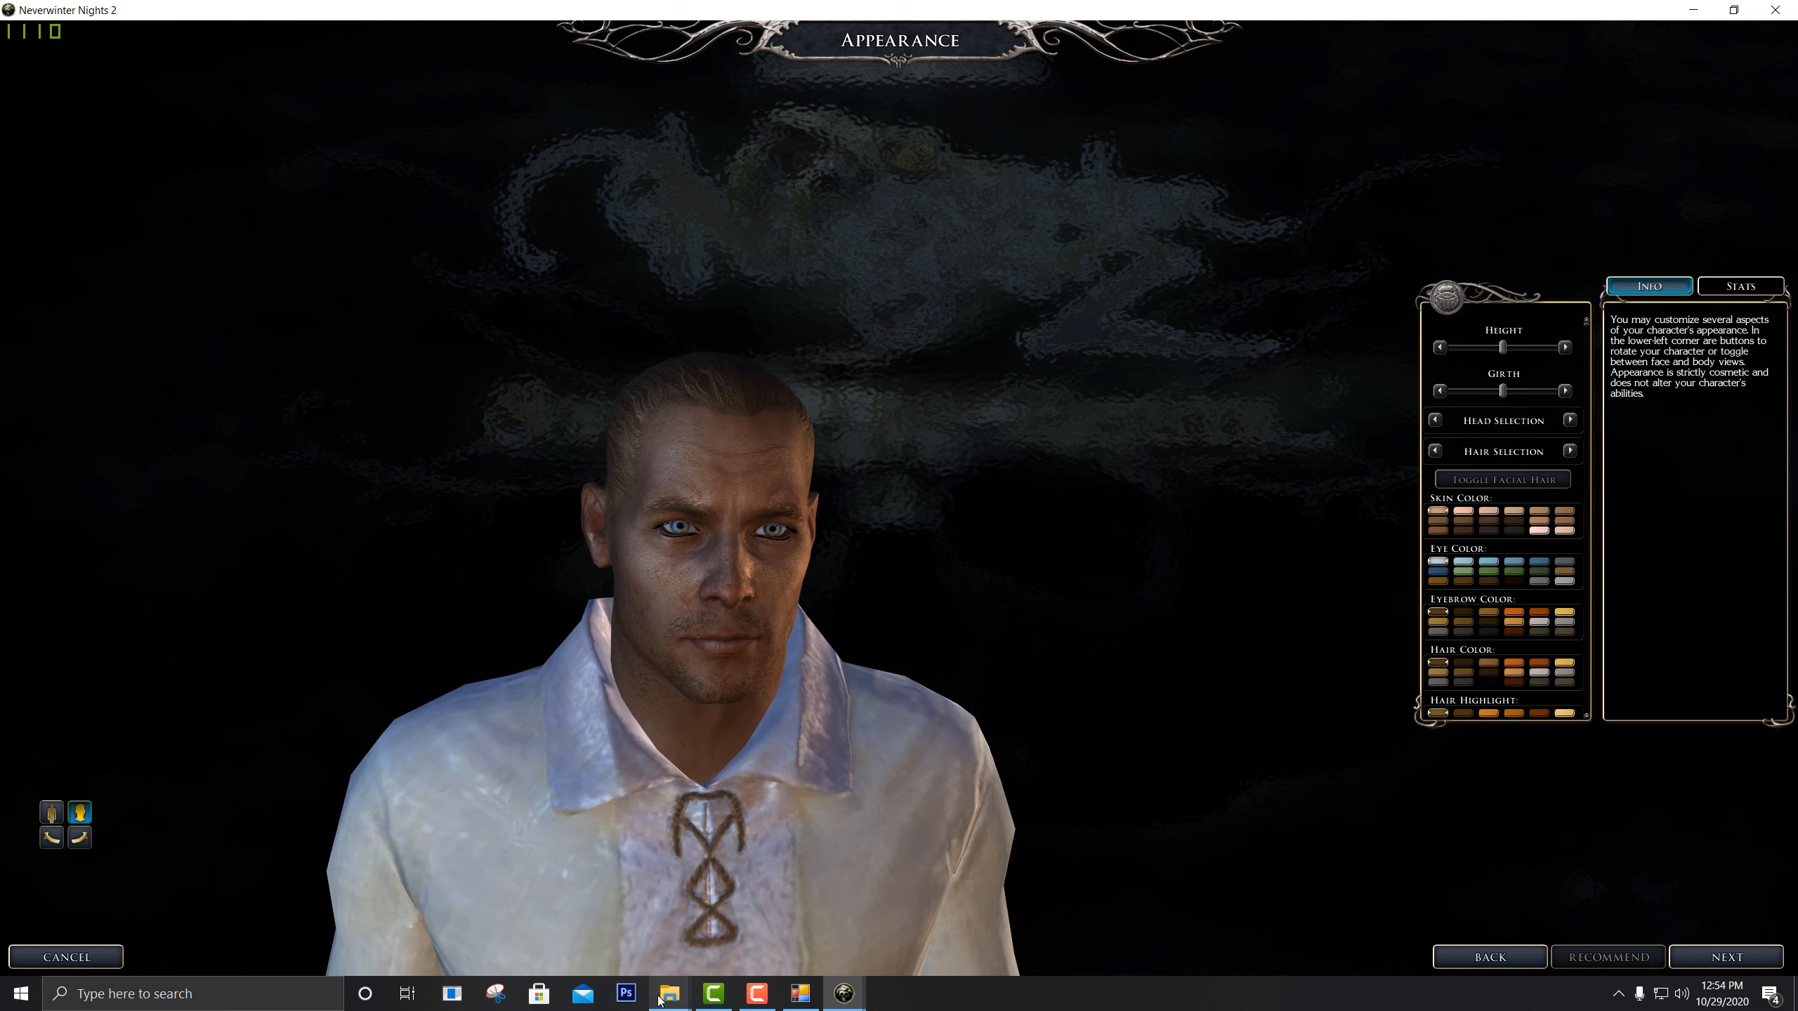
# Open the Dragonage_Male03_d texture from My Mod Faces in Photoshop using default sizes and move its window aside
pyautogui.moveTo(668, 992)
pyautogui.click(720, 946)
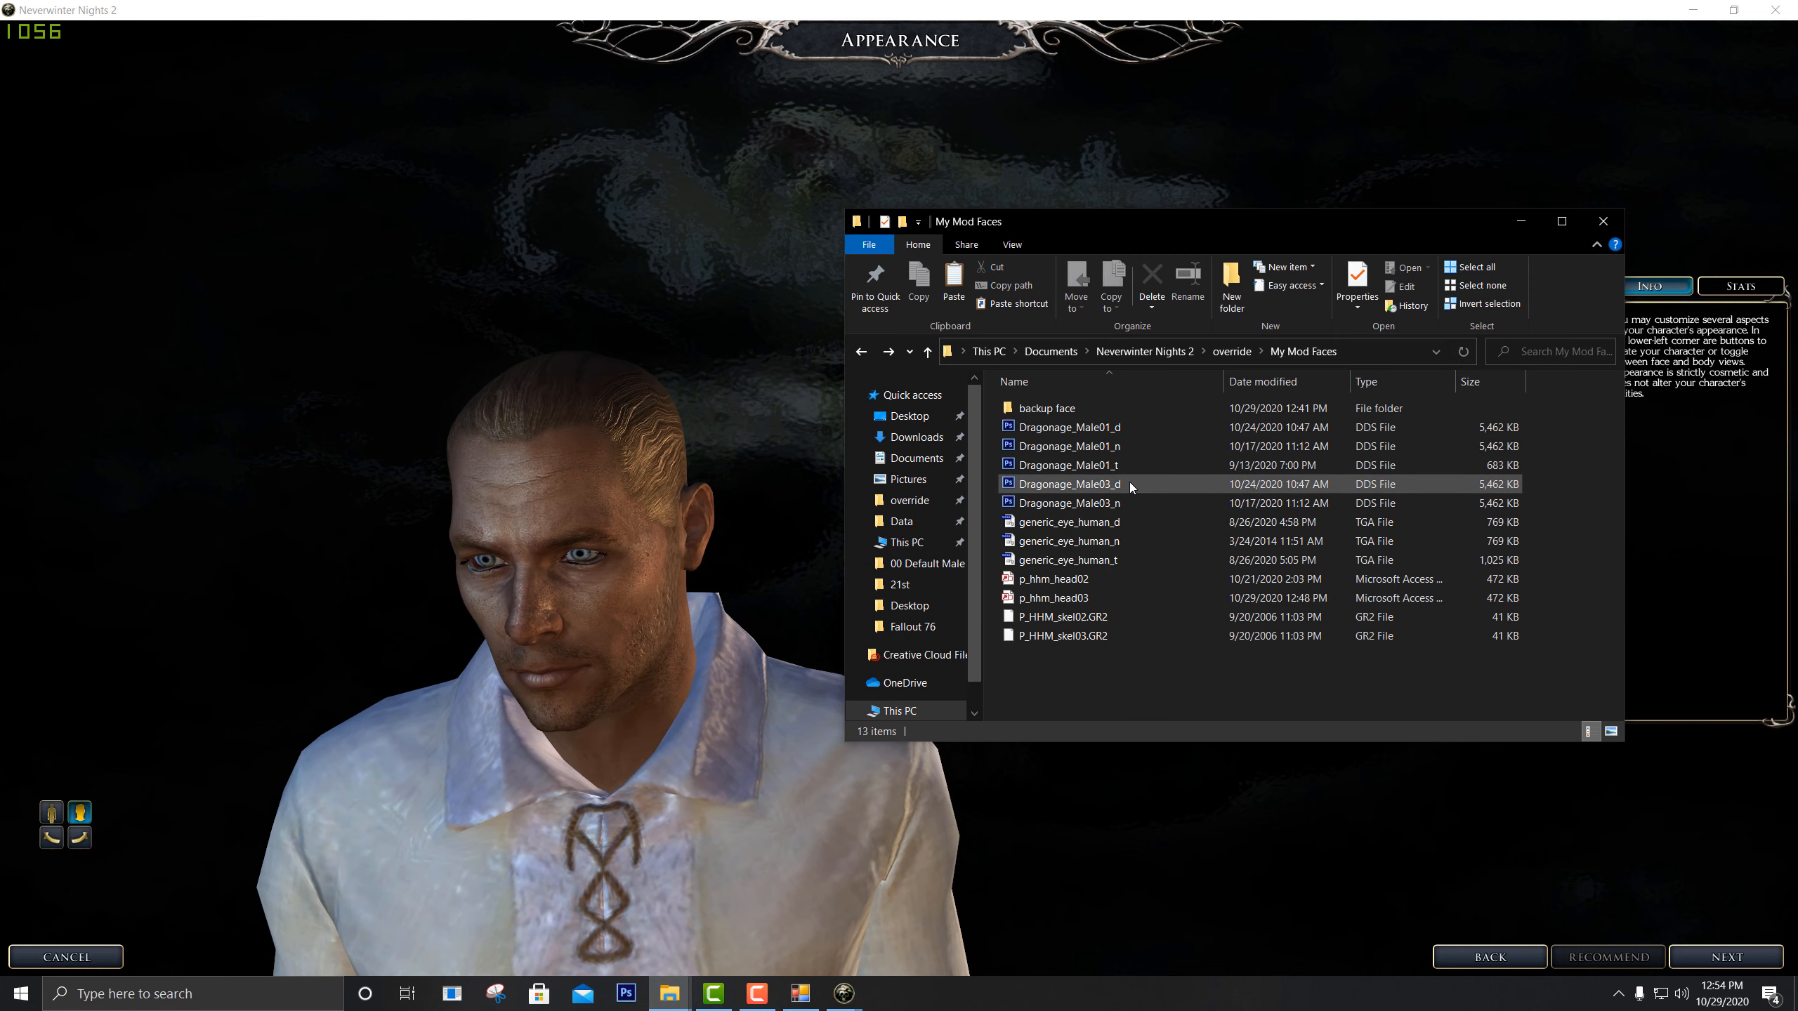
pyautogui.click(1131, 484)
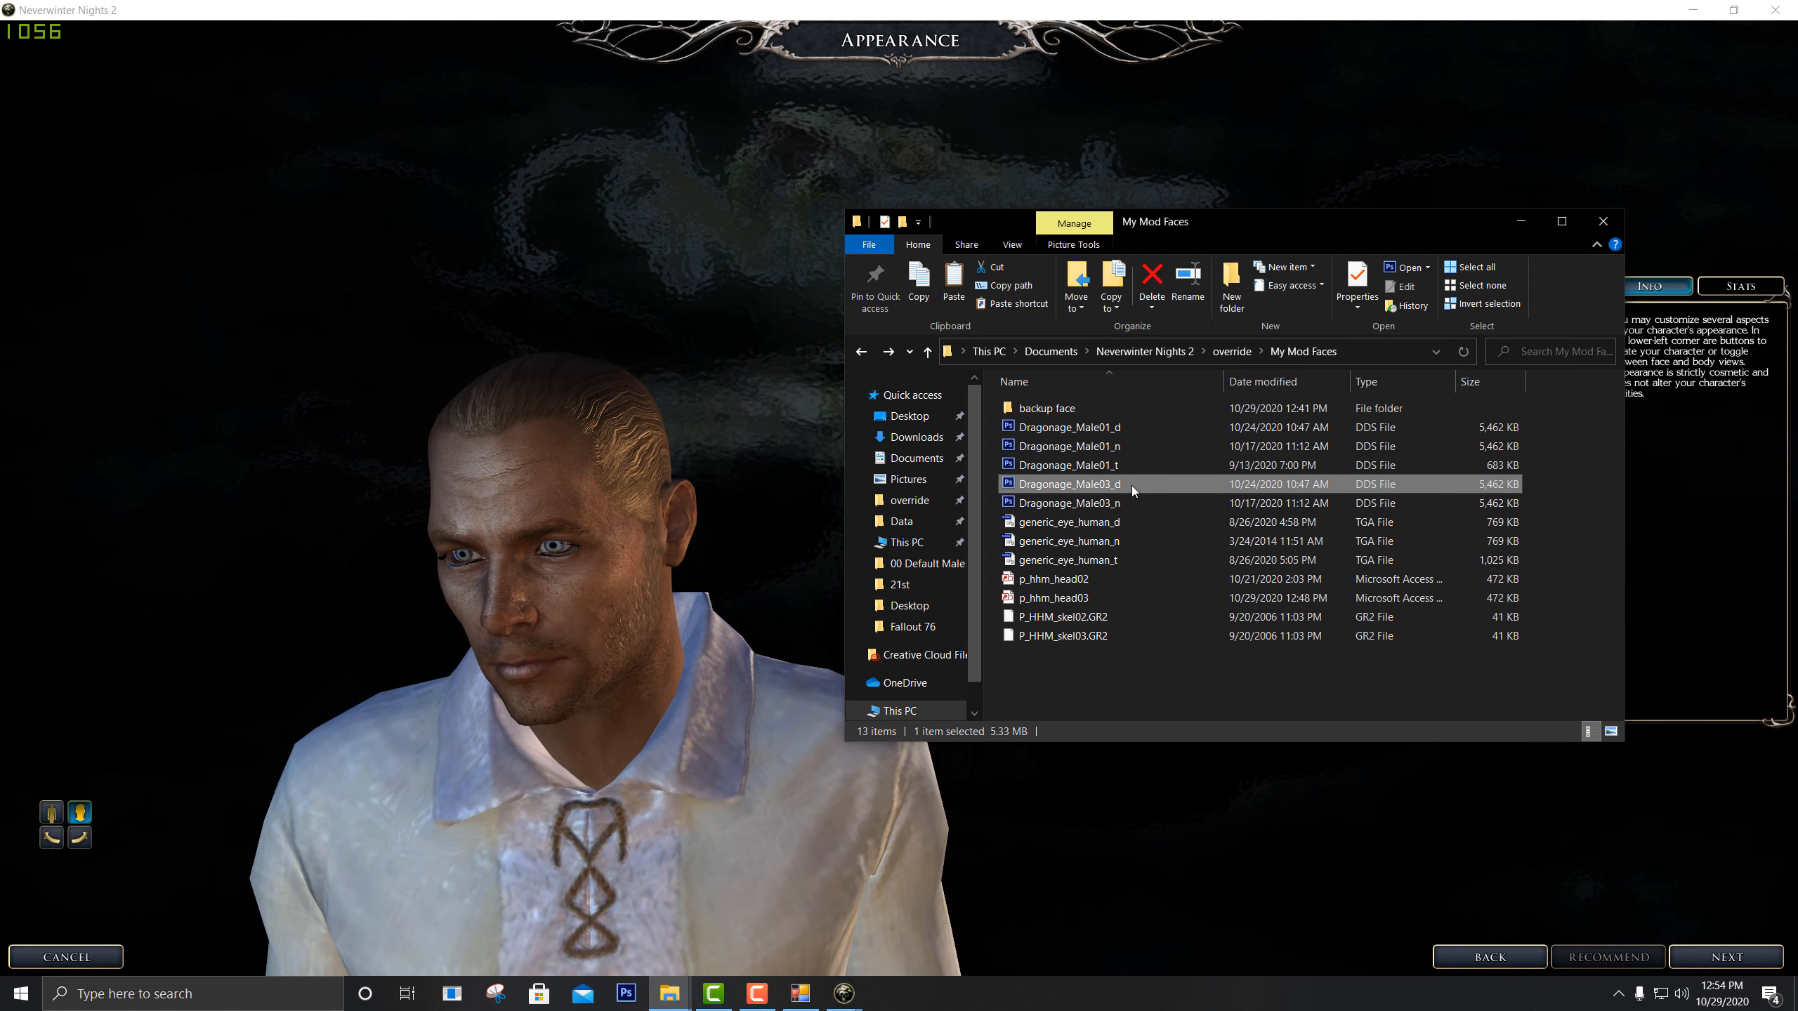
pyautogui.doubleClick(1094, 484)
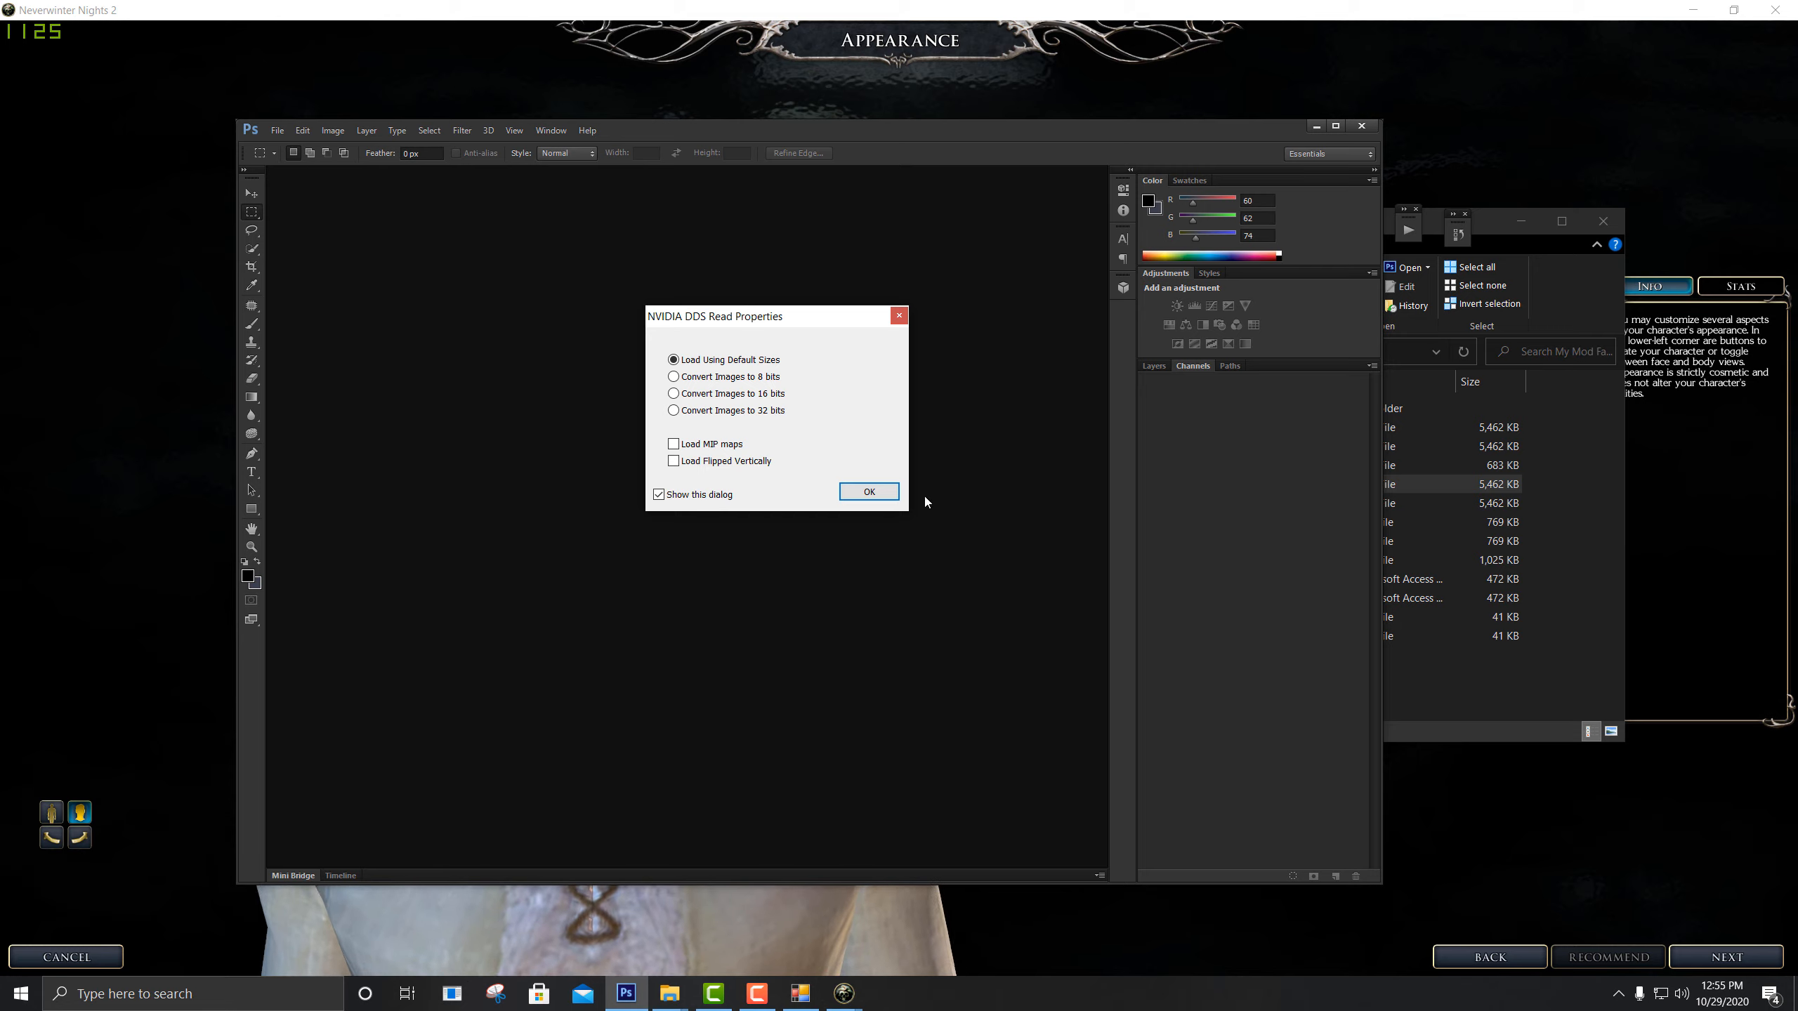
pyautogui.click(870, 496)
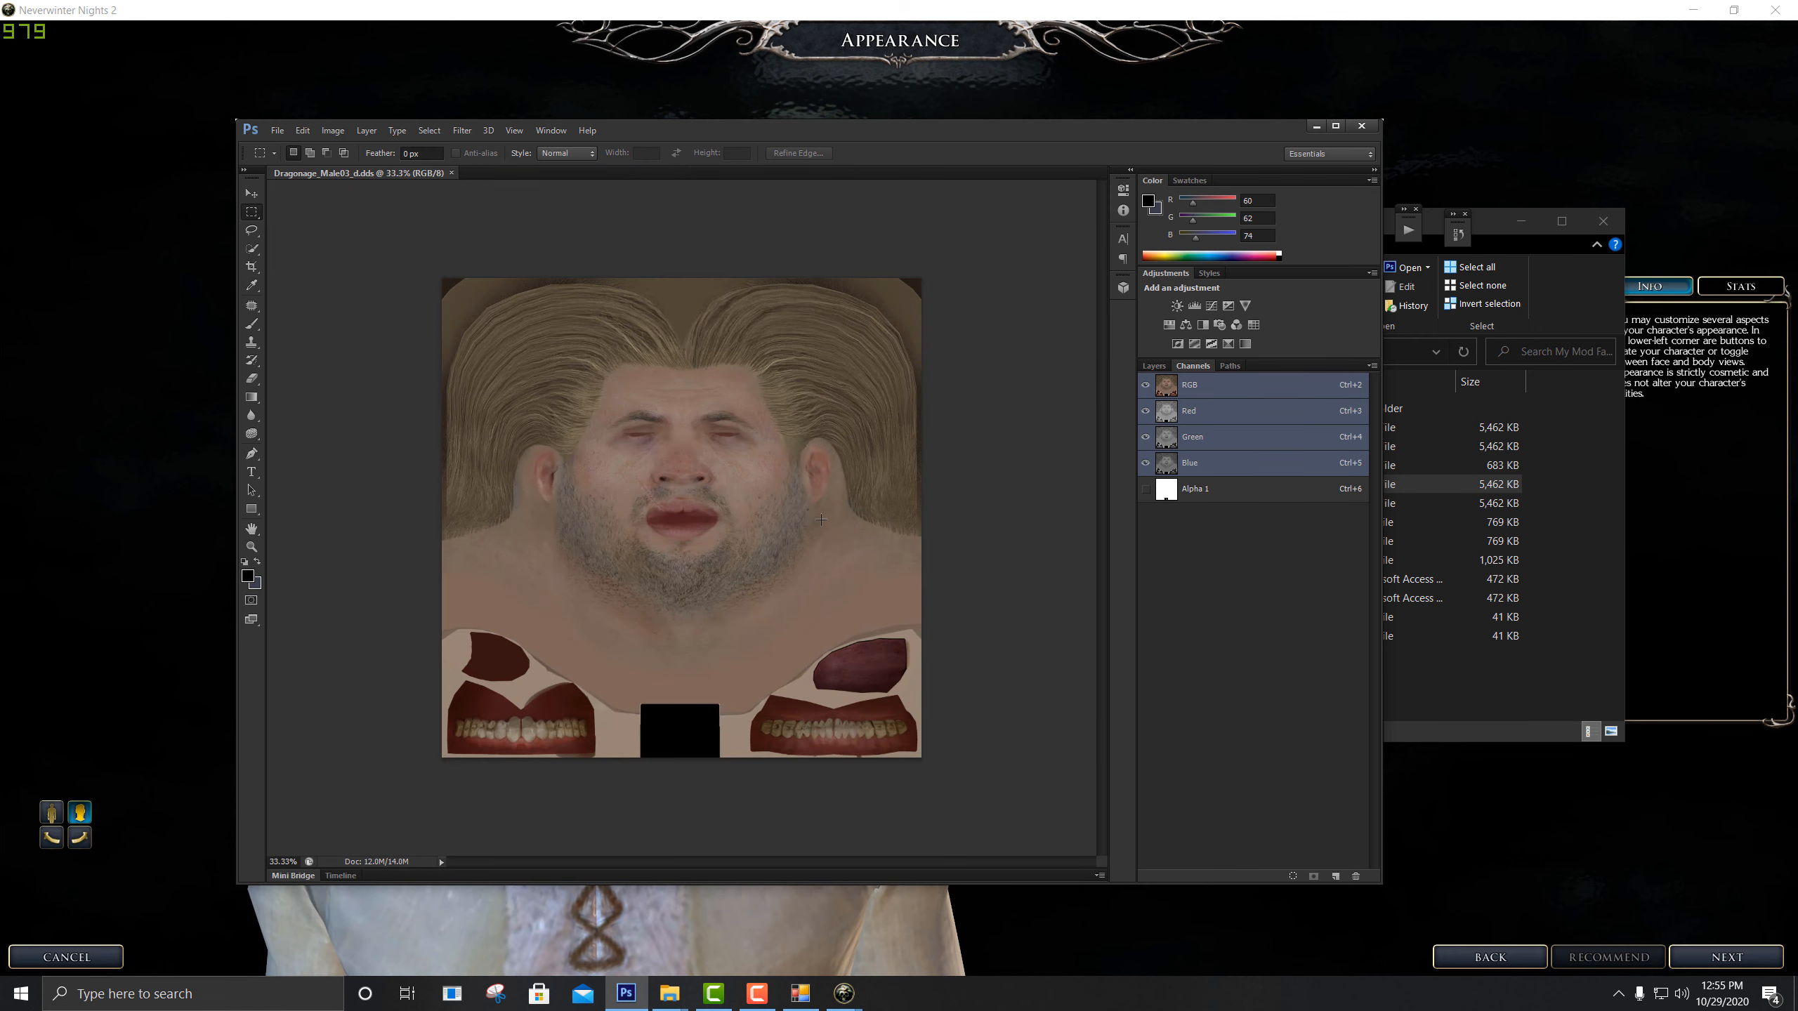
pyautogui.moveTo(789, 133); pyautogui.dragTo(1279, 133)
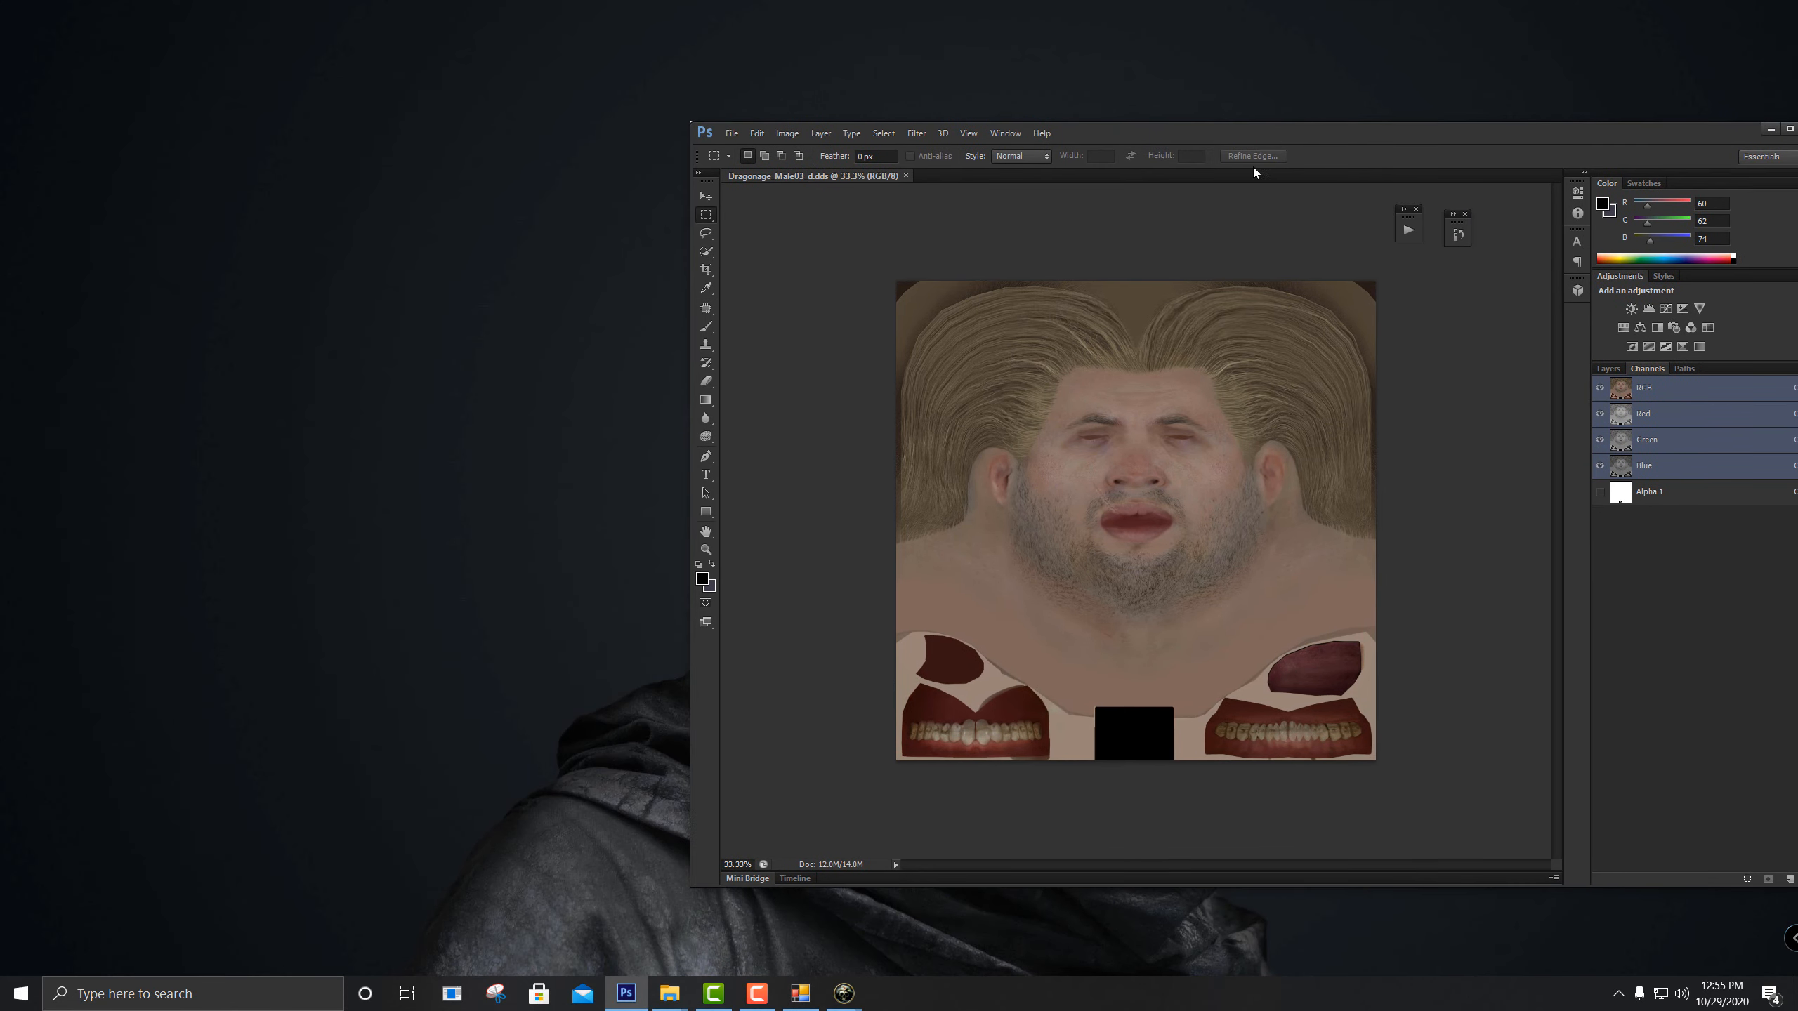
# Bring up the game's character view and place the Photoshop texture window beside the character's face for comparison
pyautogui.click(871, 921)
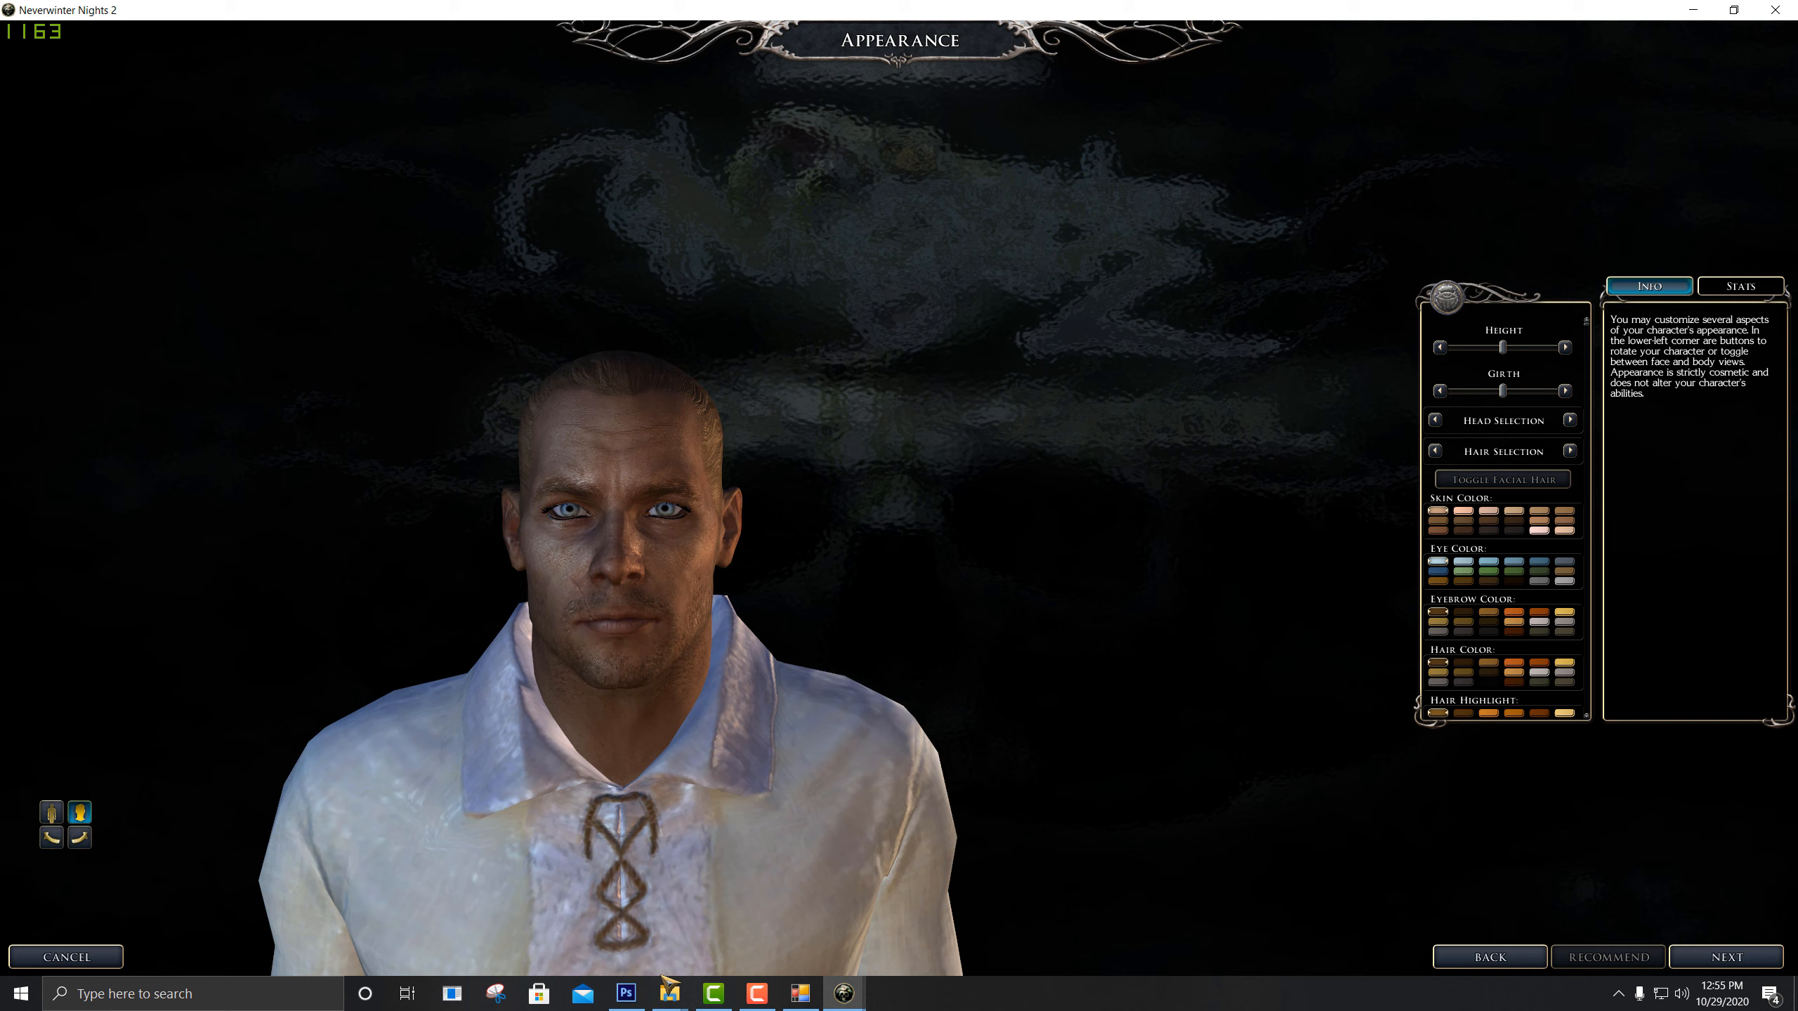
pyautogui.moveTo(665, 995)
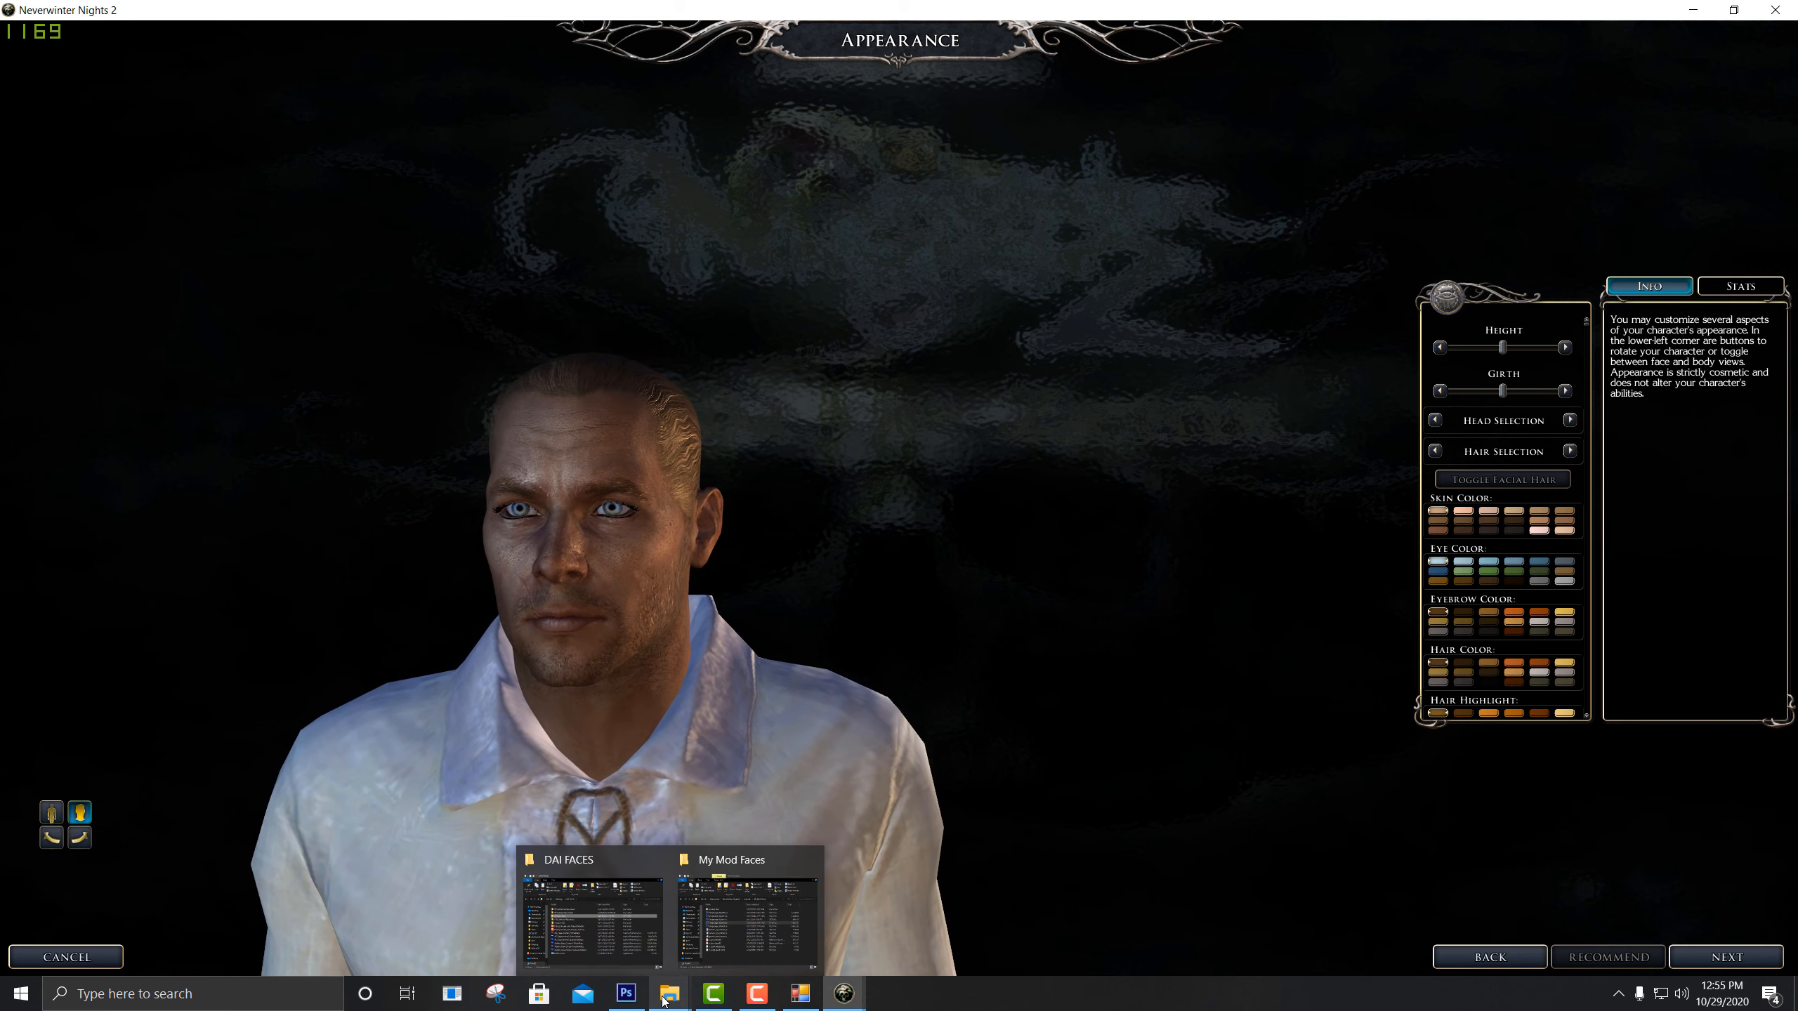
pyautogui.click(627, 994)
pyautogui.moveTo(1292, 128); pyautogui.dragTo(1423, 141)
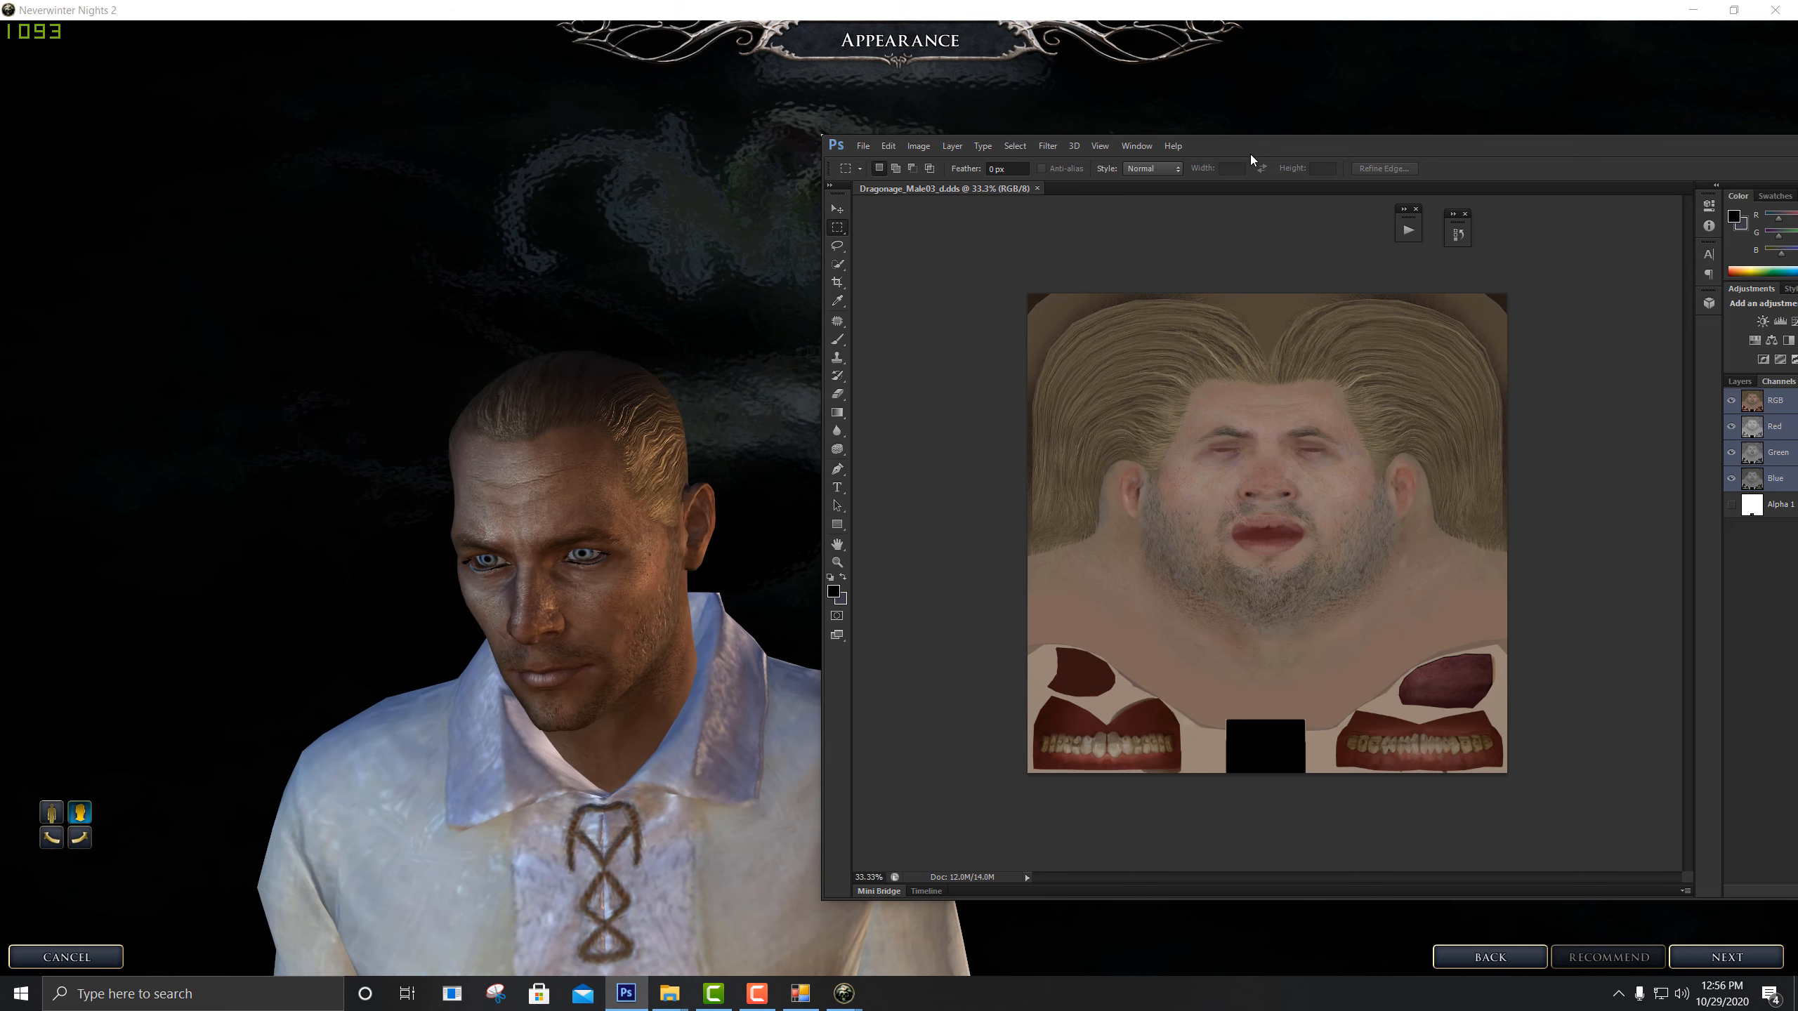
pyautogui.moveTo(1261, 145); pyautogui.dragTo(1196, 155)
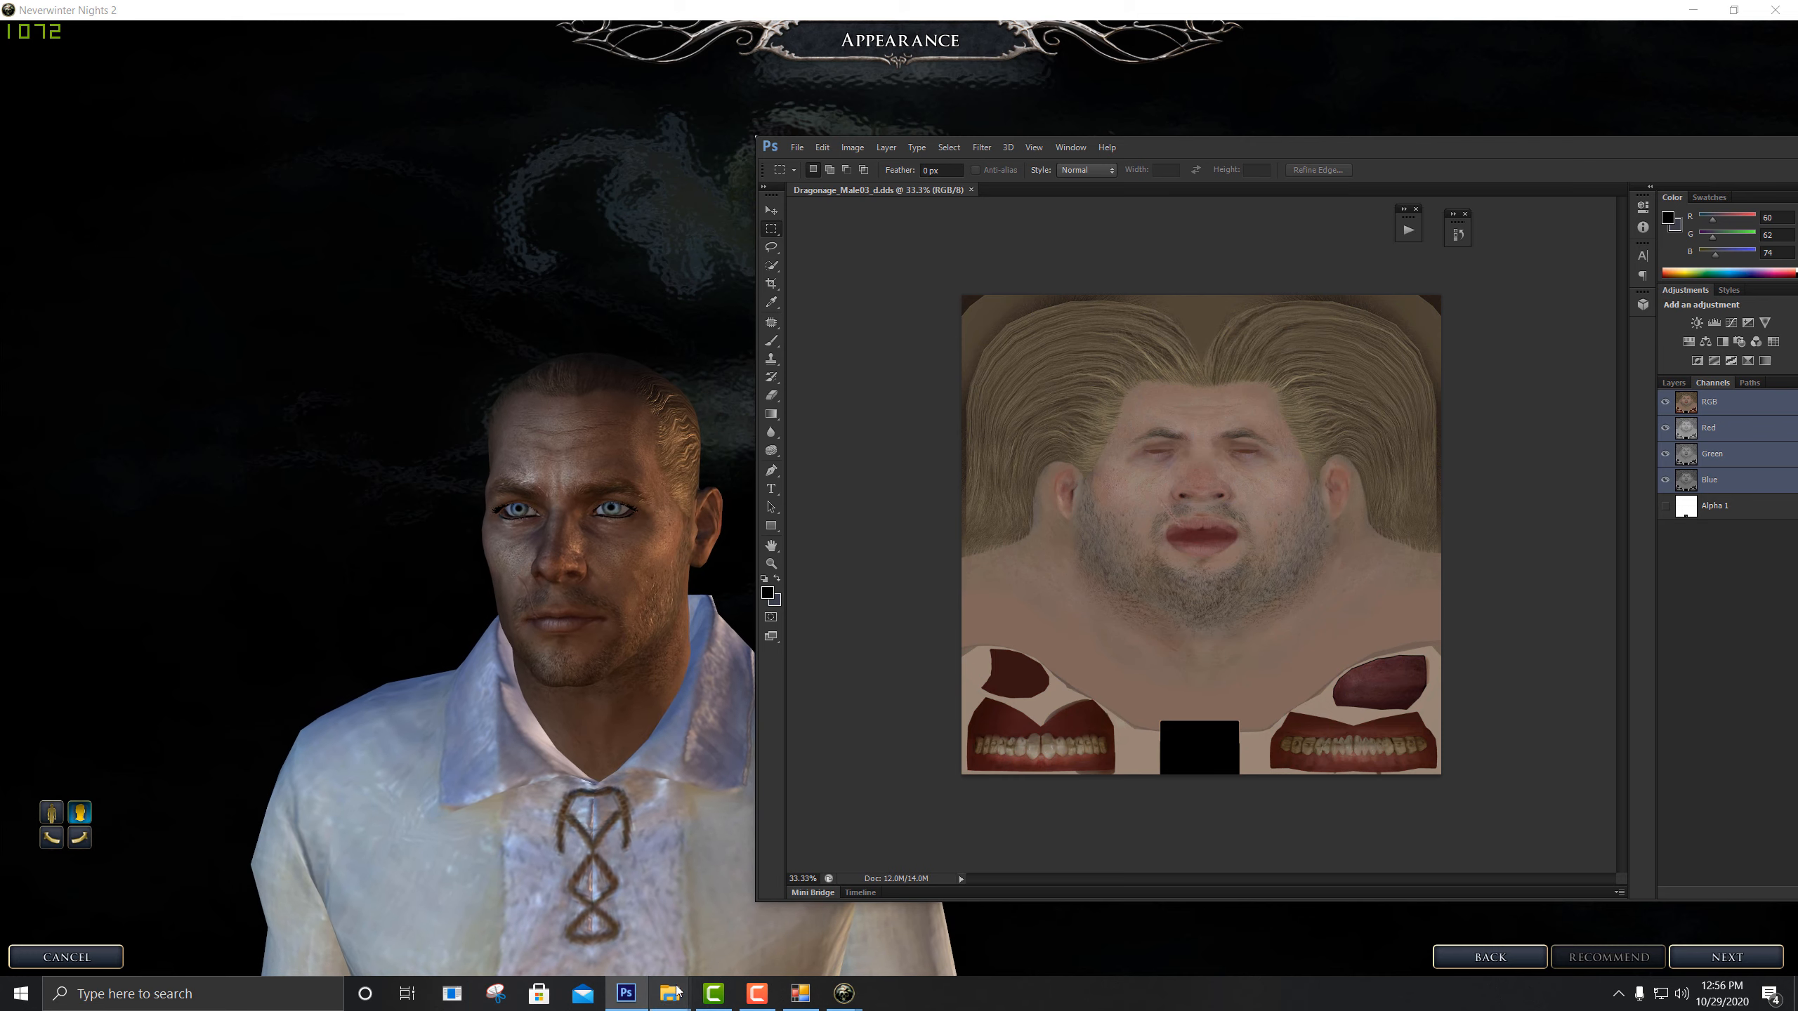
# Bring up the DAI FACES folder and place its window beside the Dragonage_Male03_d texture
pyautogui.moveTo(669, 994)
pyautogui.click(604, 942)
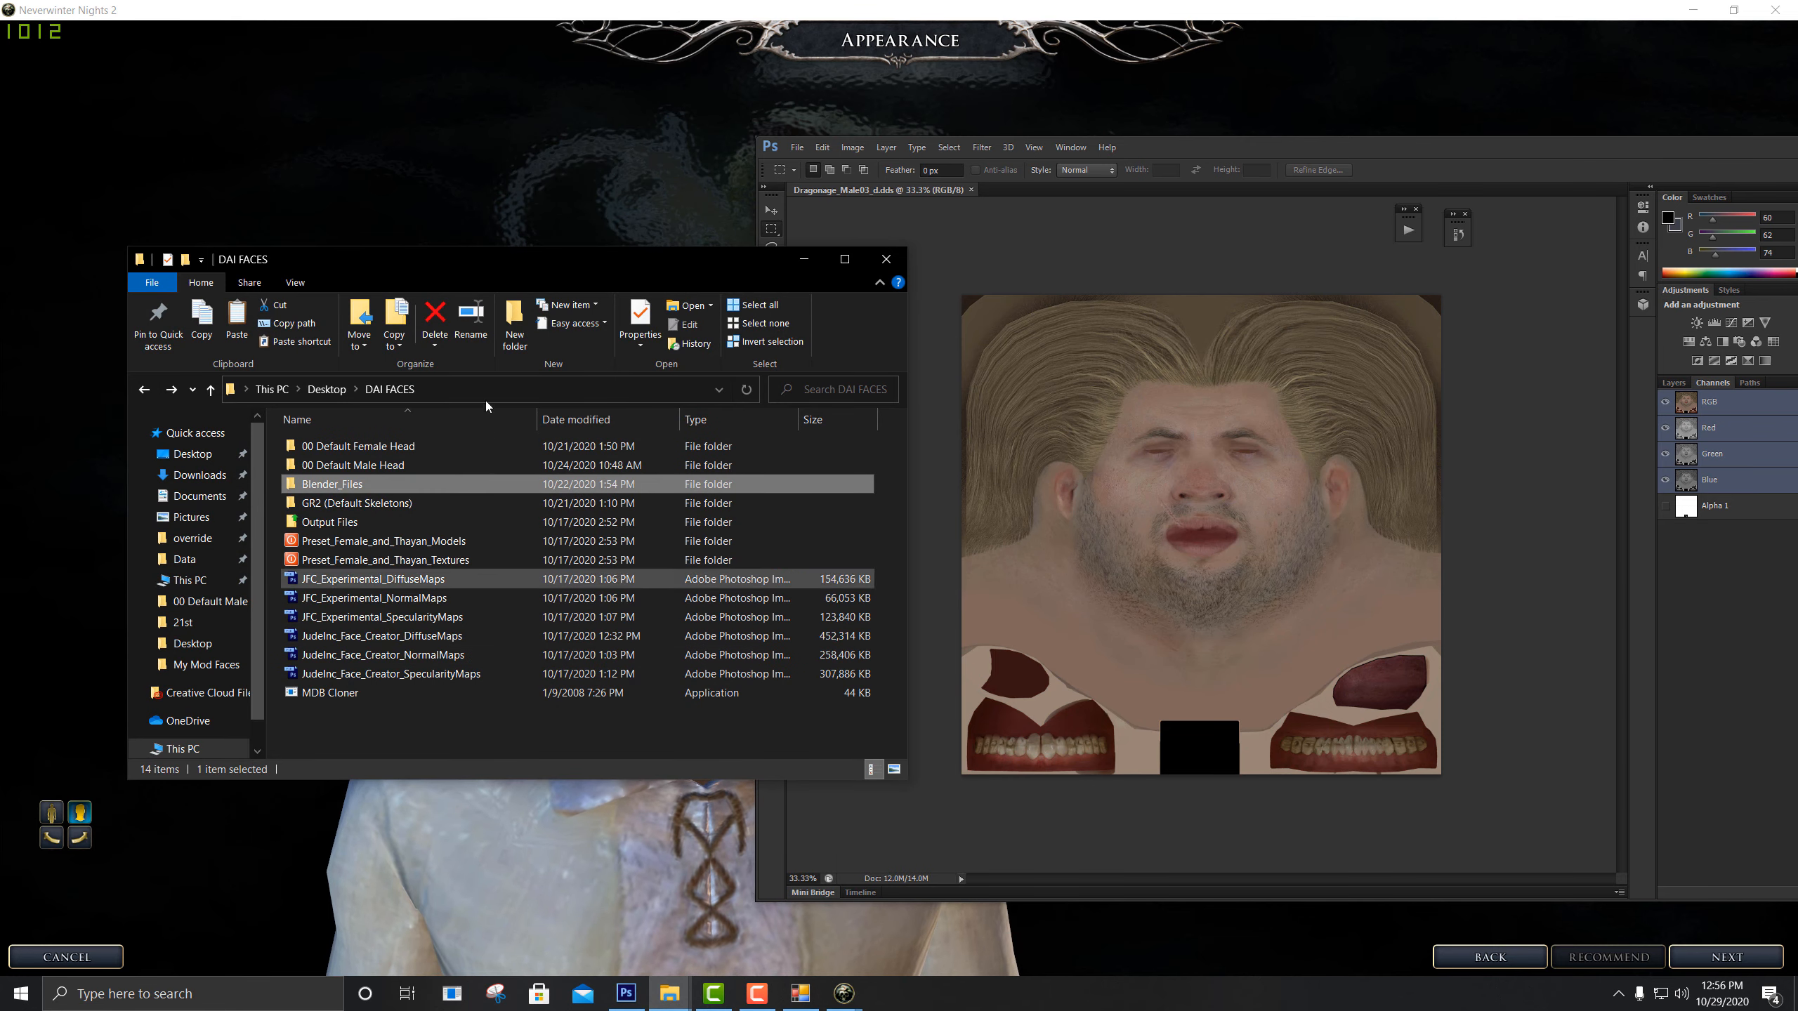
pyautogui.moveTo(590, 257); pyautogui.dragTo(545, 225)
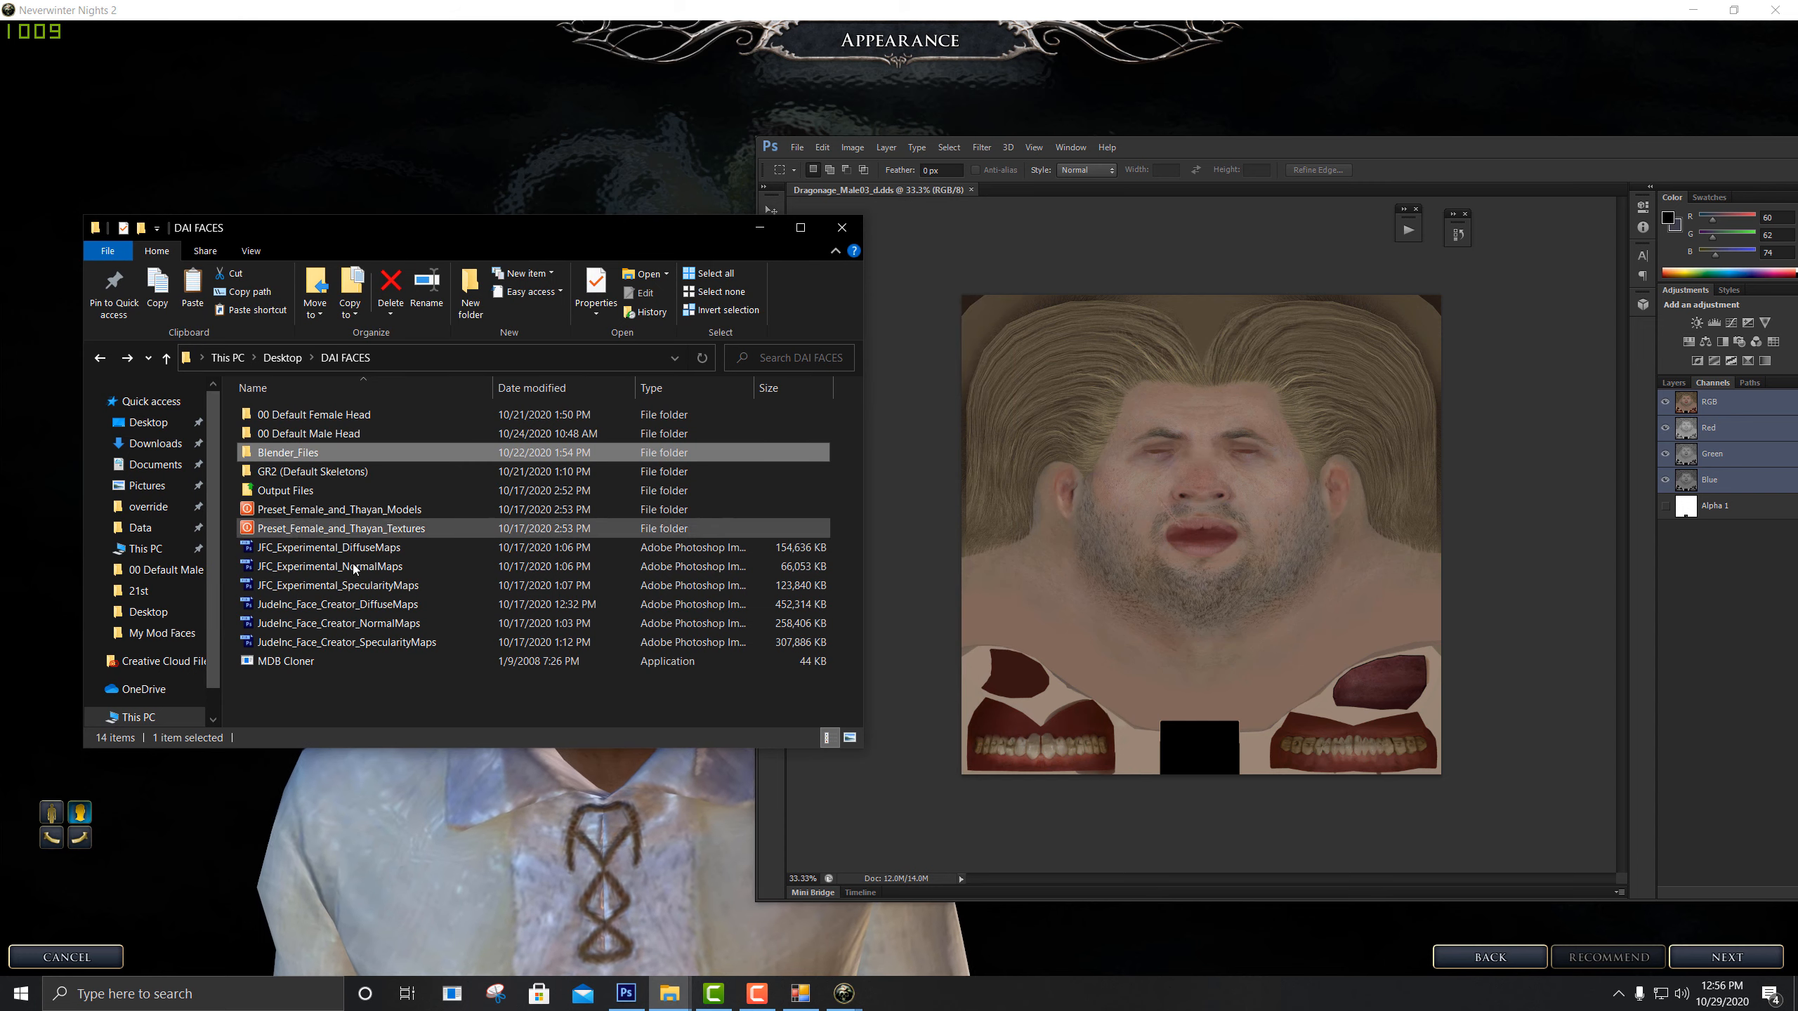
pyautogui.click(355, 703)
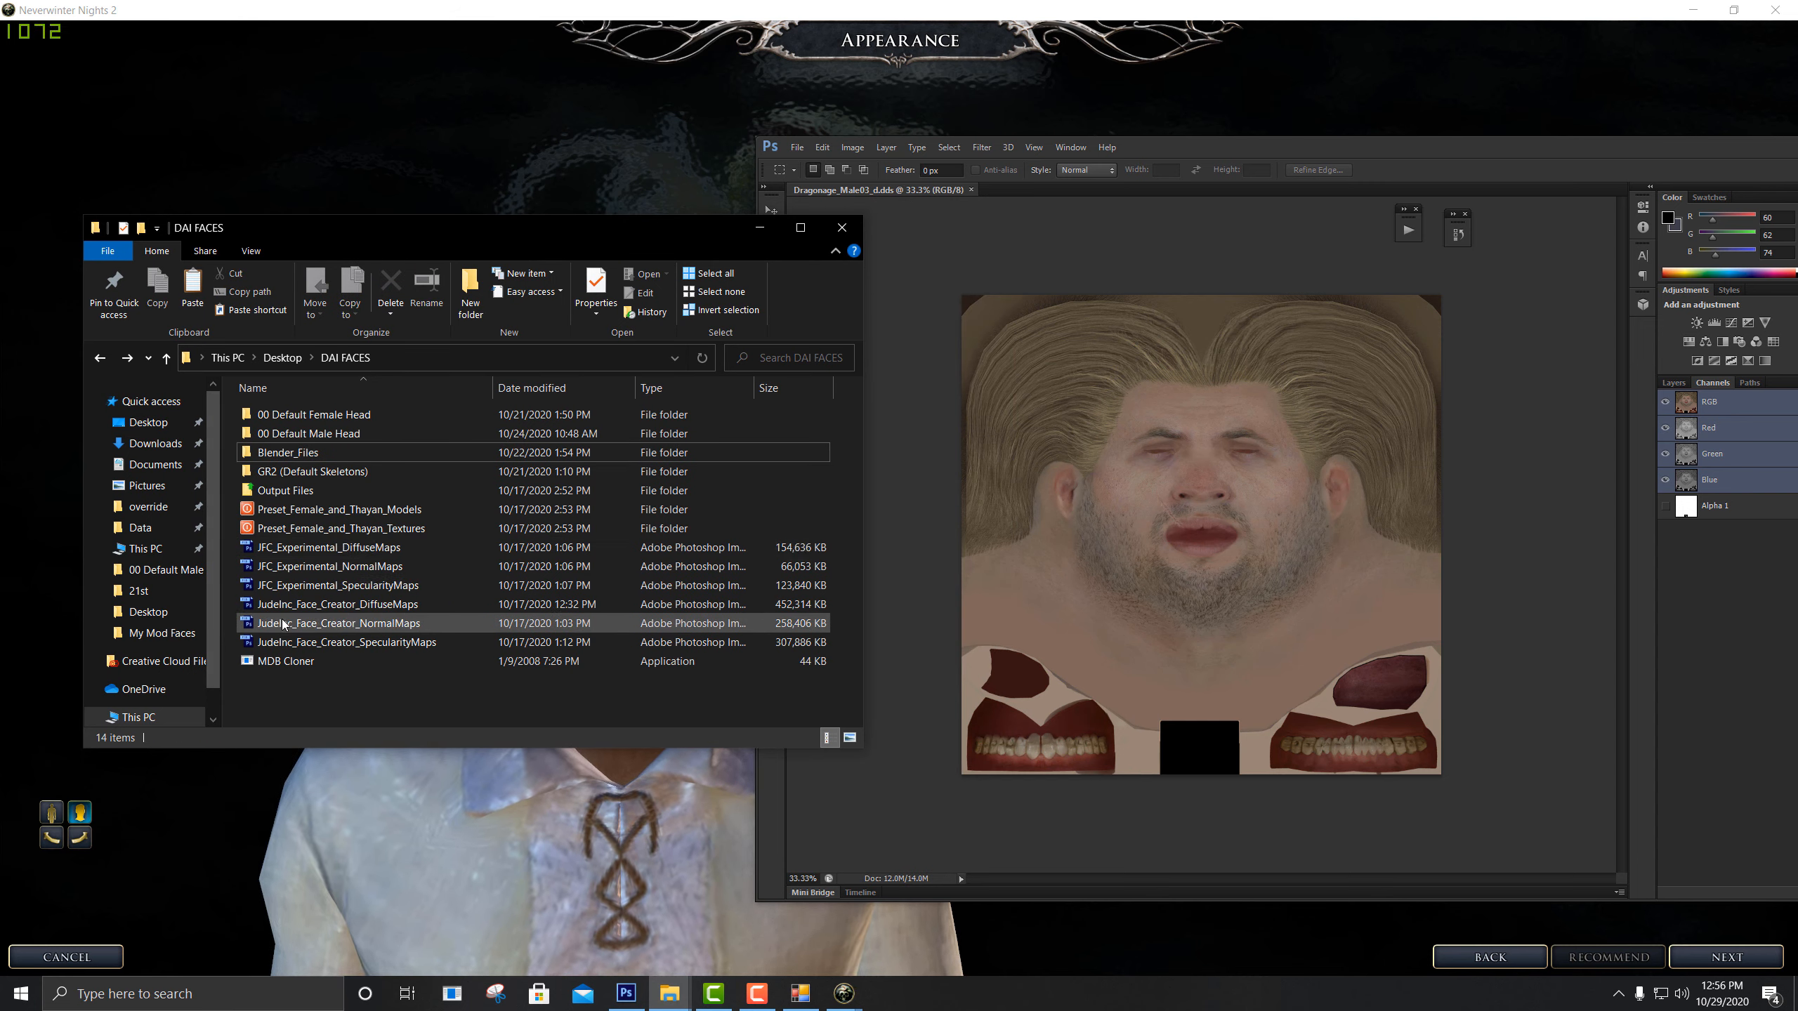
# Open JudeInc_Face_Creator_DiffuseMaps from the DAI FACES folder in Photoshop and minimize the folder window
pyautogui.click(334, 609)
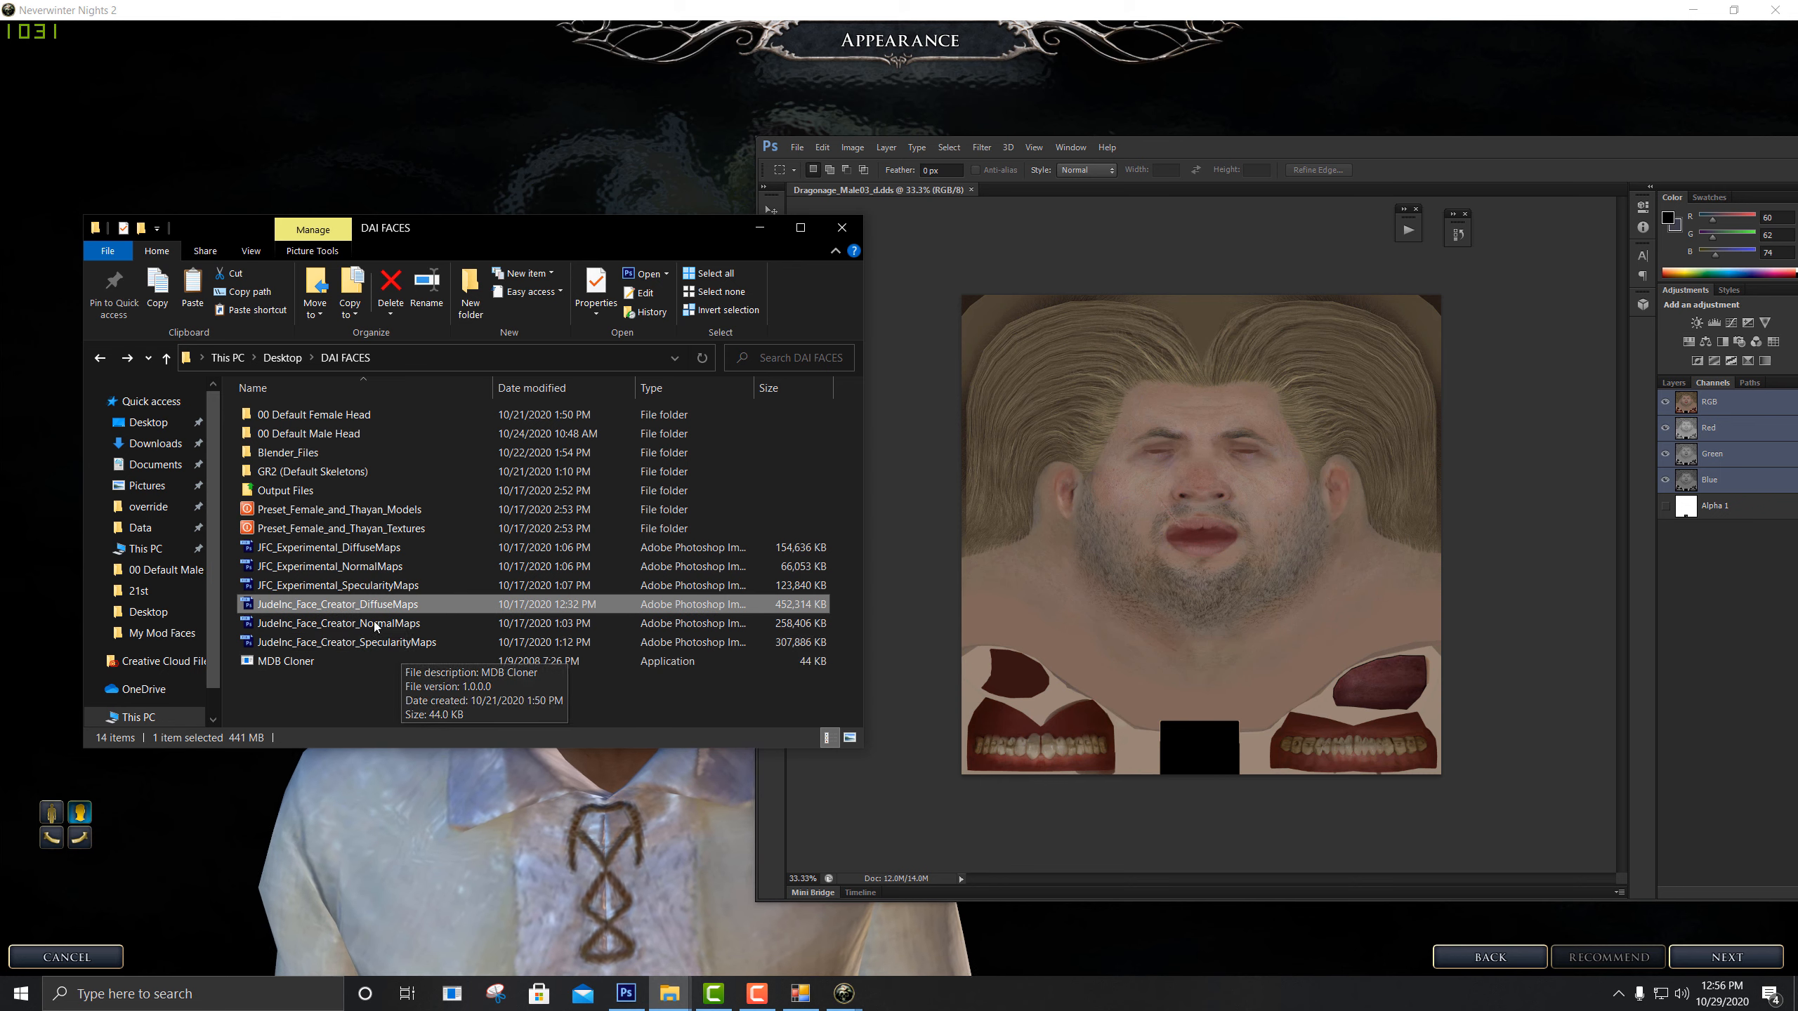
pyautogui.click(410, 644)
pyautogui.click(565, 607)
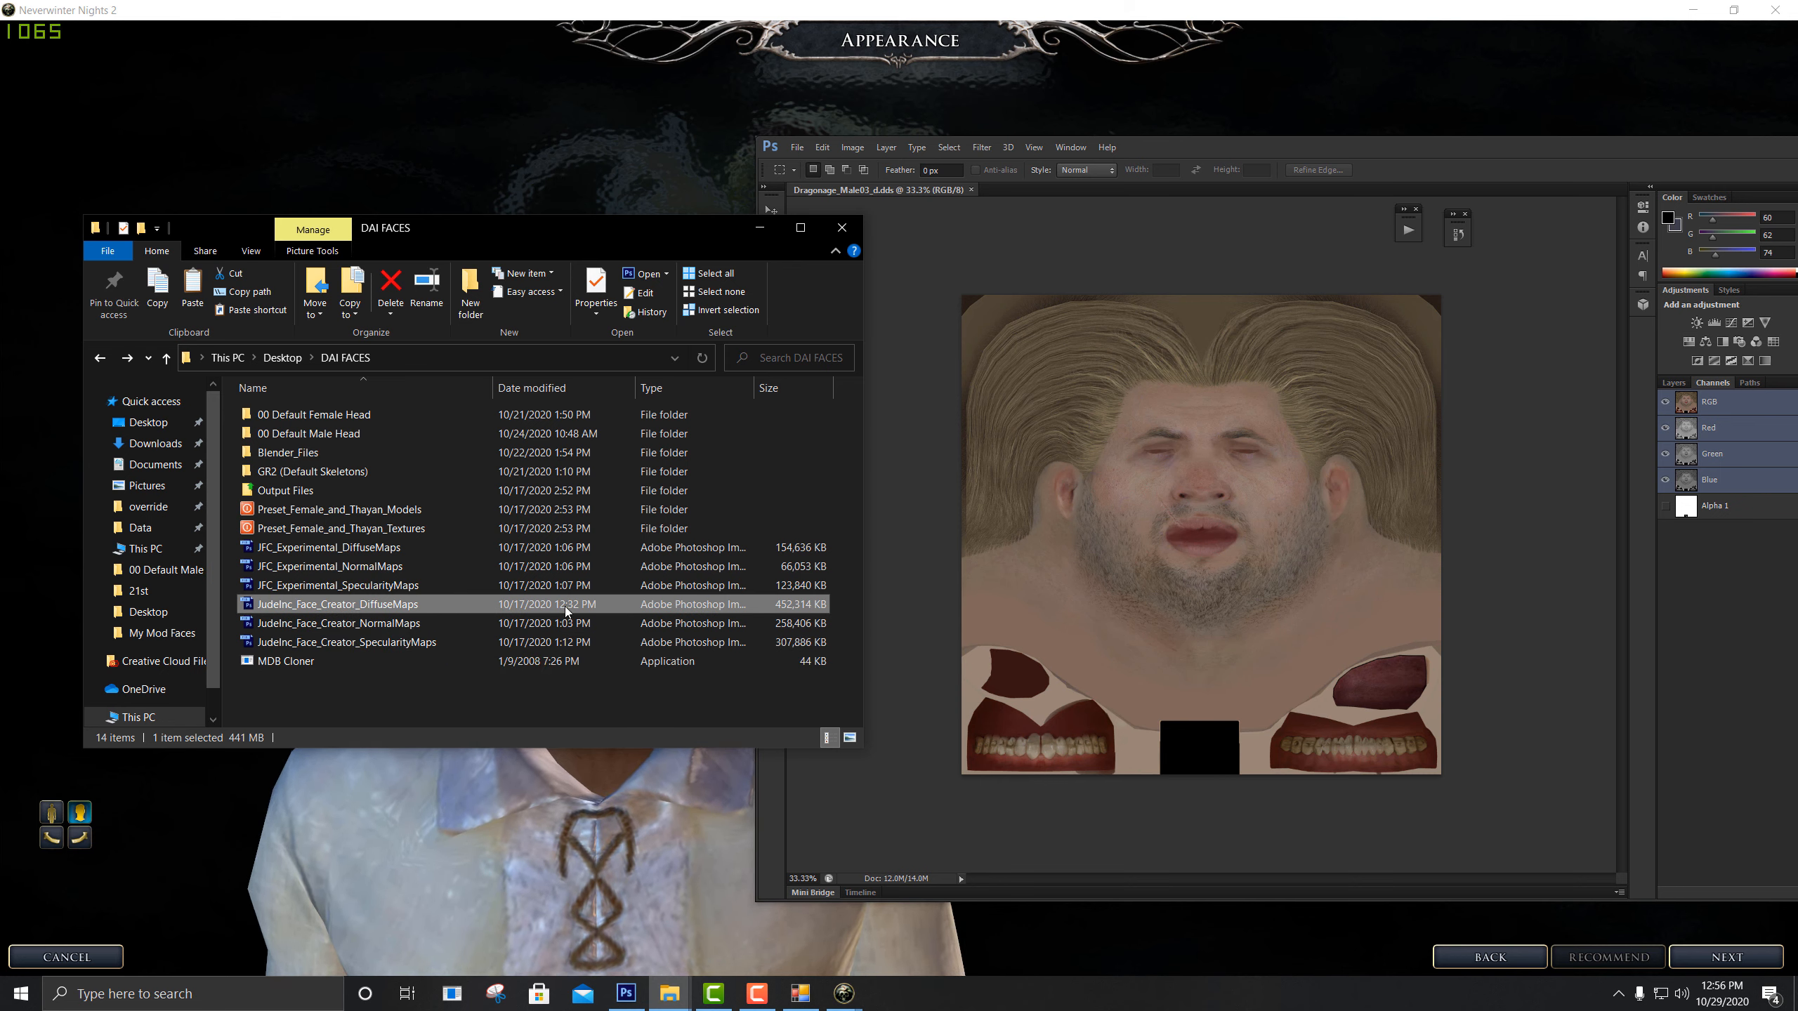
pyautogui.click(981, 487)
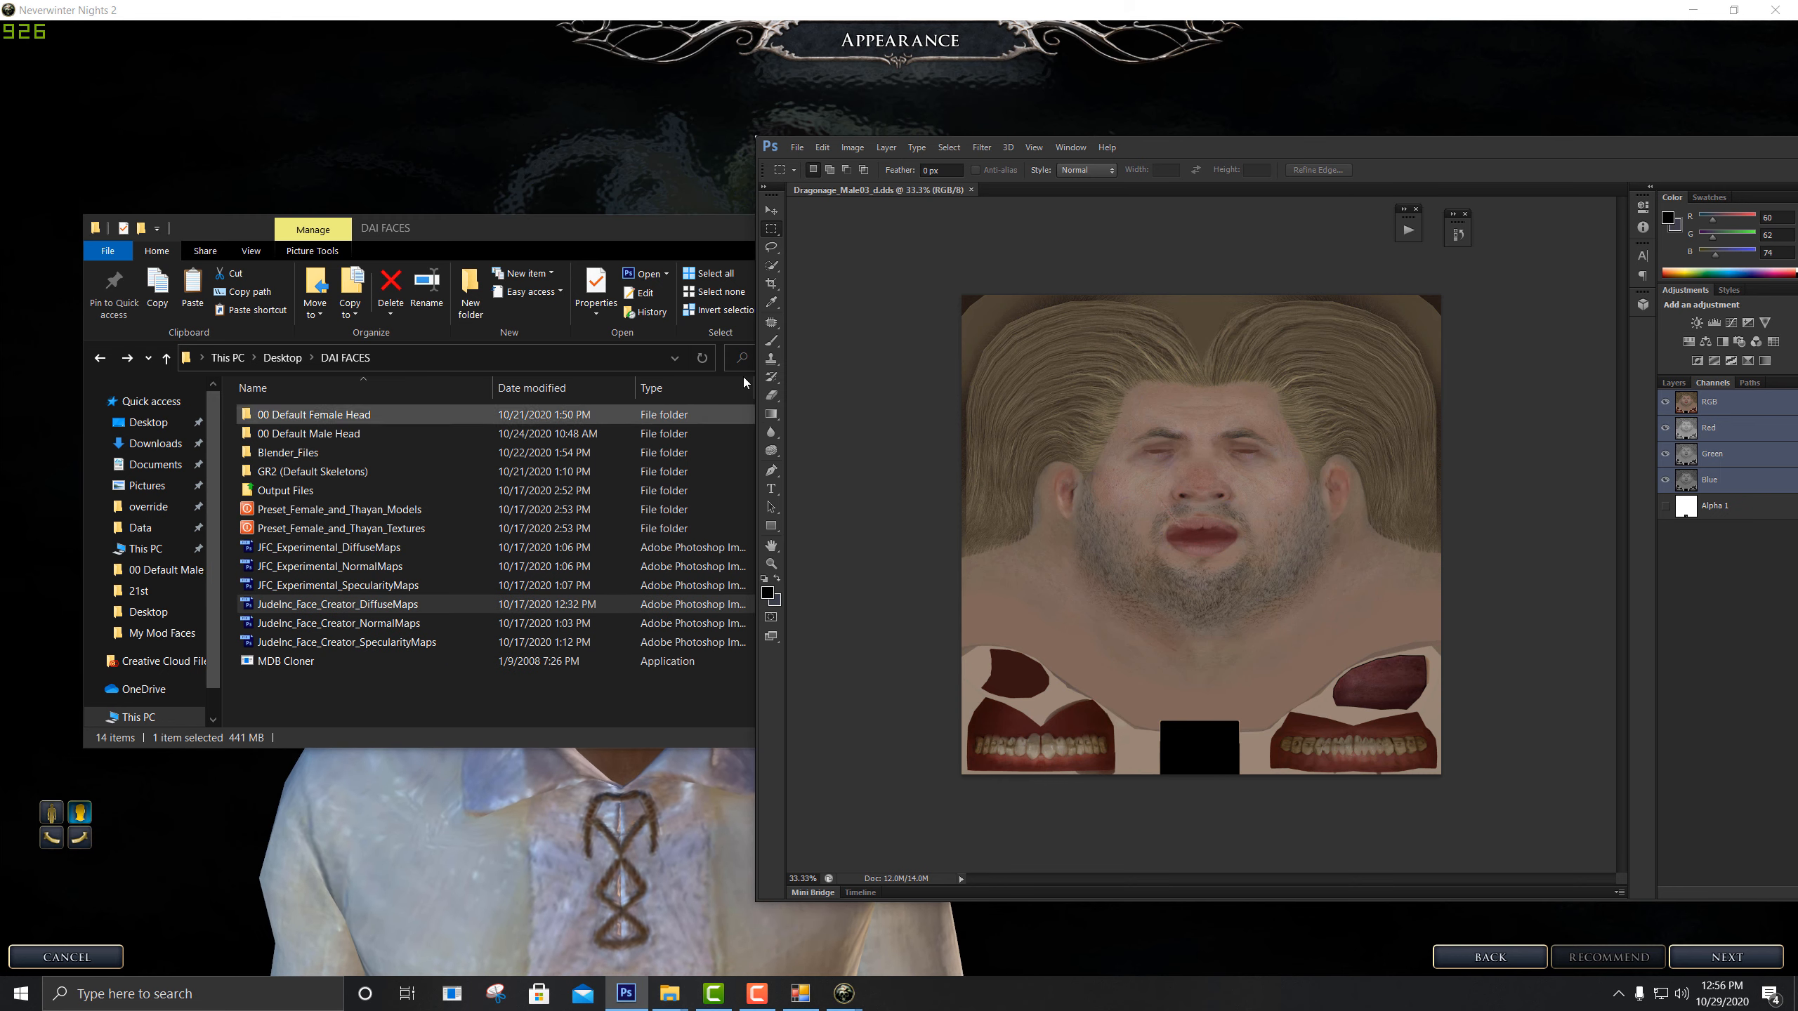
pyautogui.click(676, 234)
pyautogui.click(763, 234)
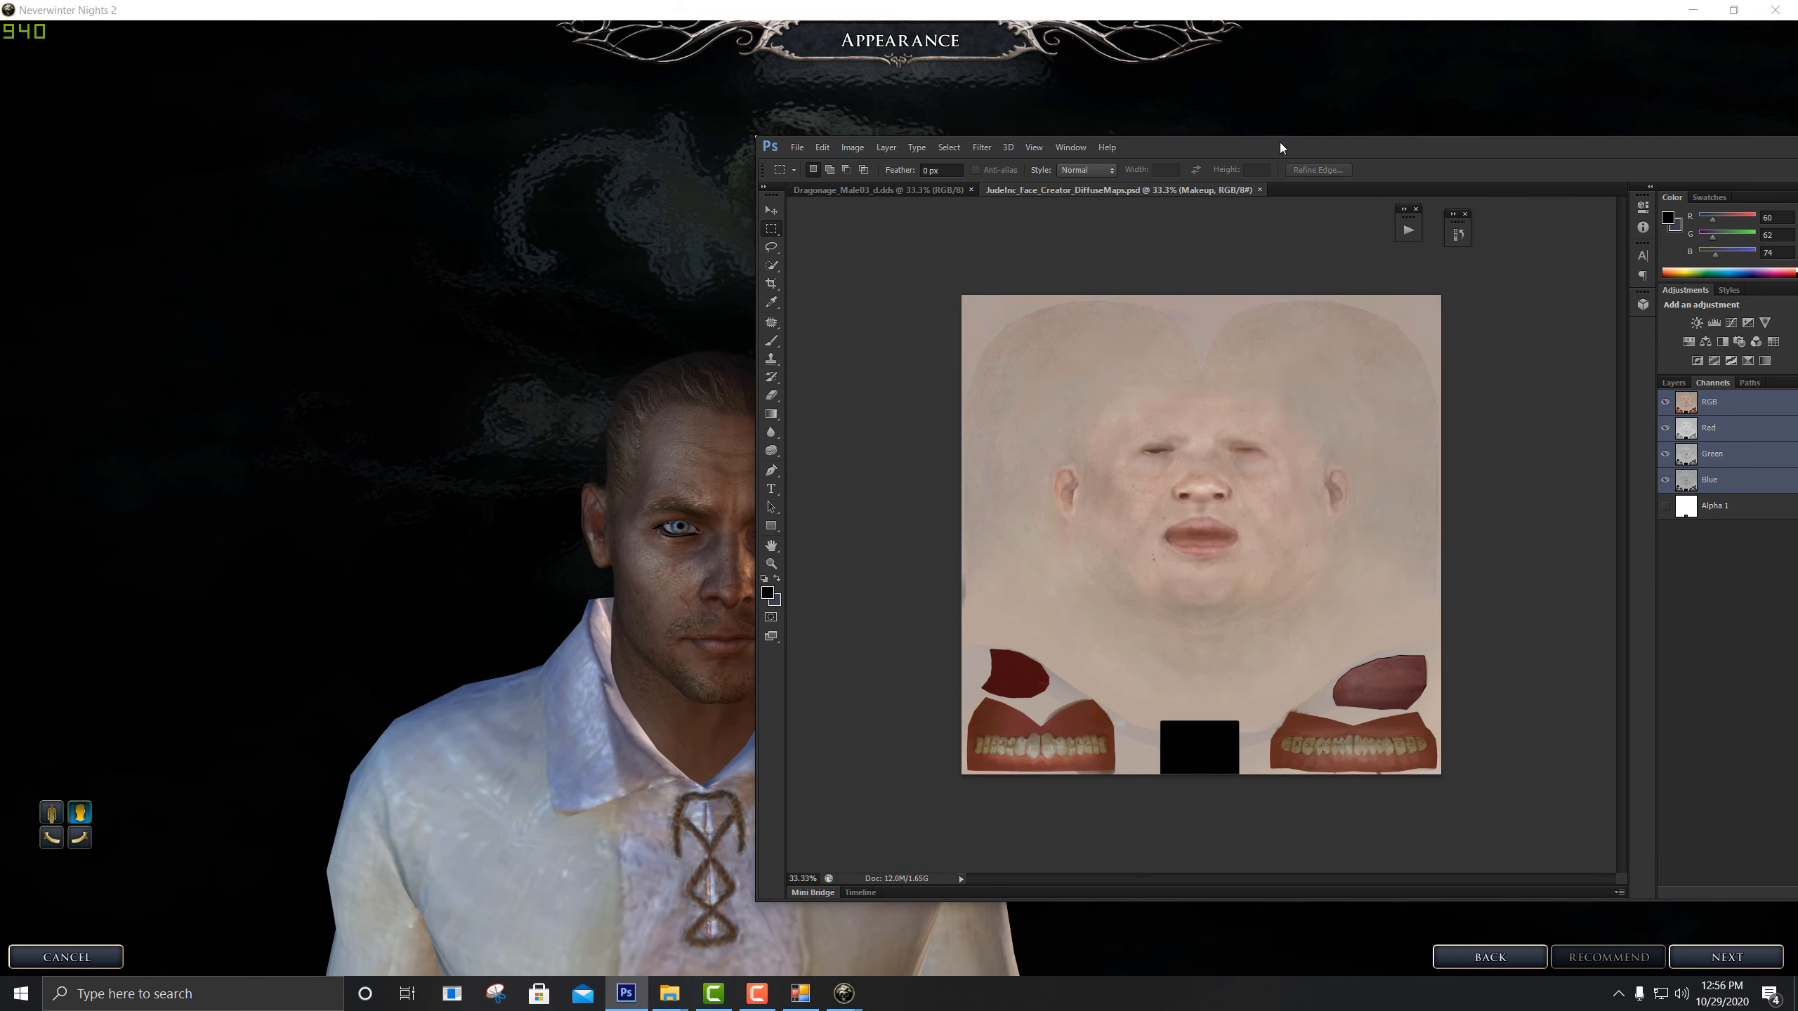
# Reposition the Photoshop window over the game, display the diffuse file's layer groups and select the Head Bases group
pyautogui.moveTo(1277, 147); pyautogui.dragTo(724, 156)
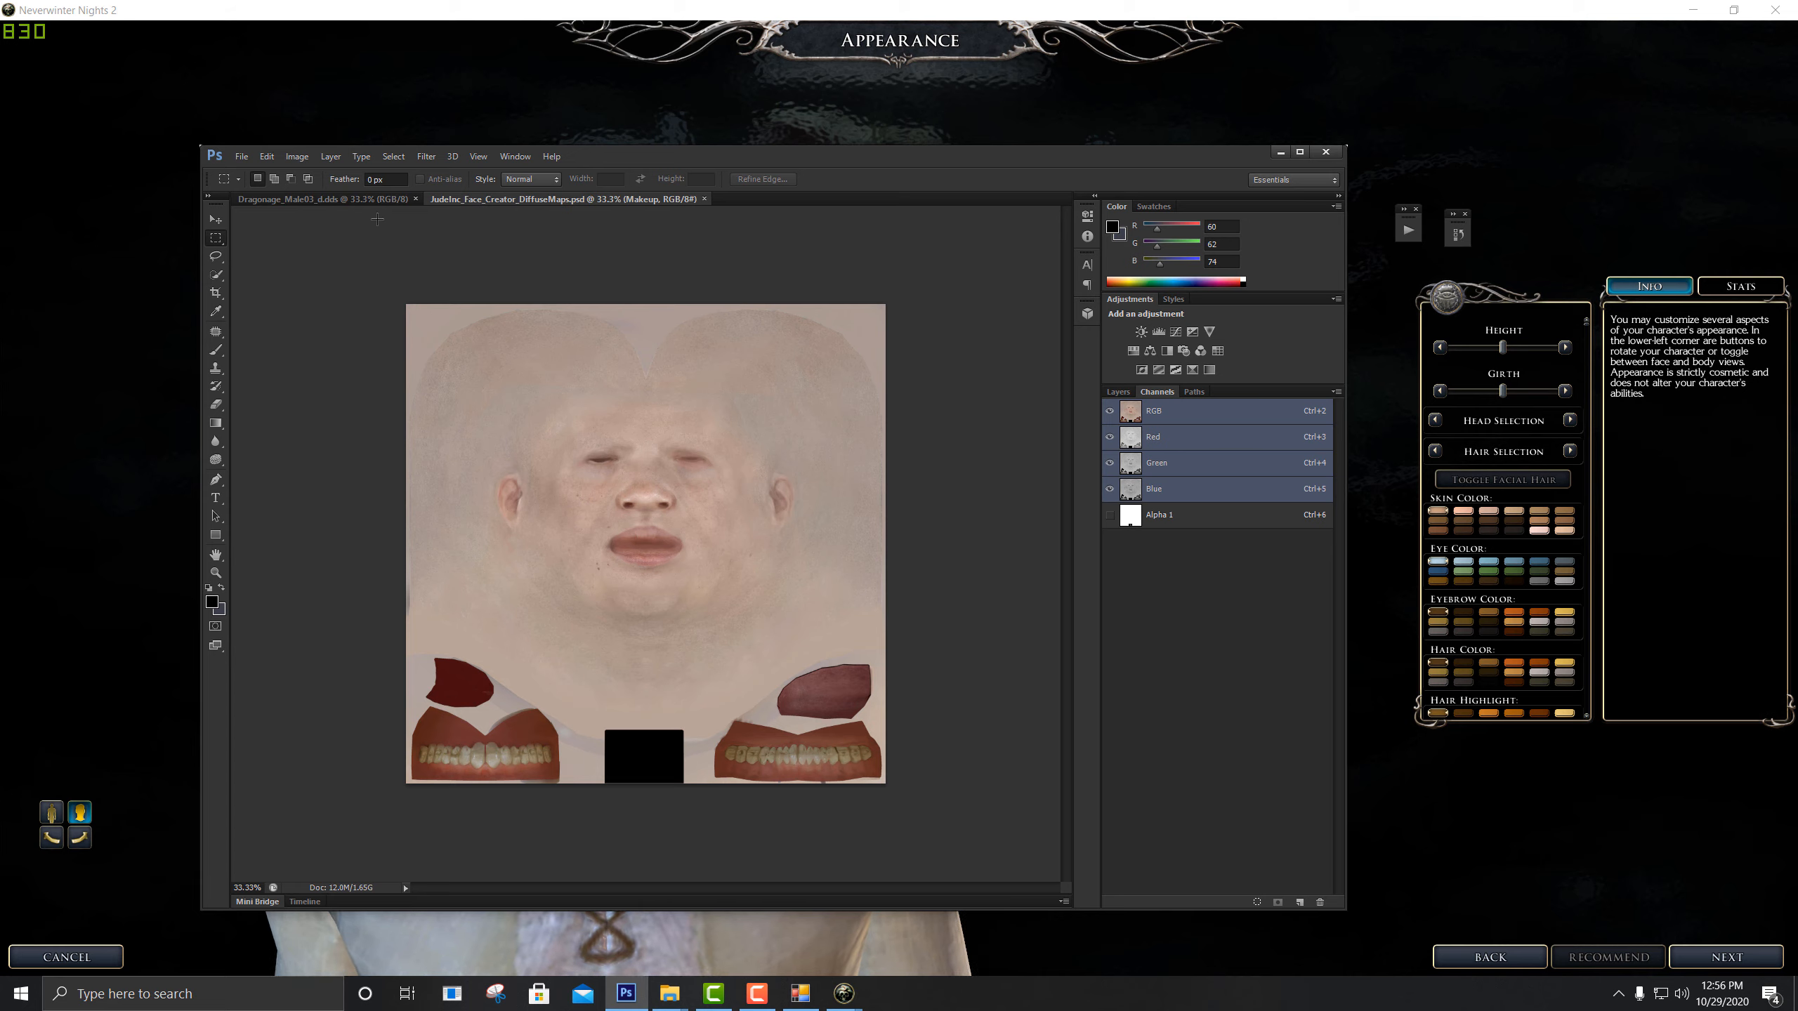
pyautogui.click(1119, 393)
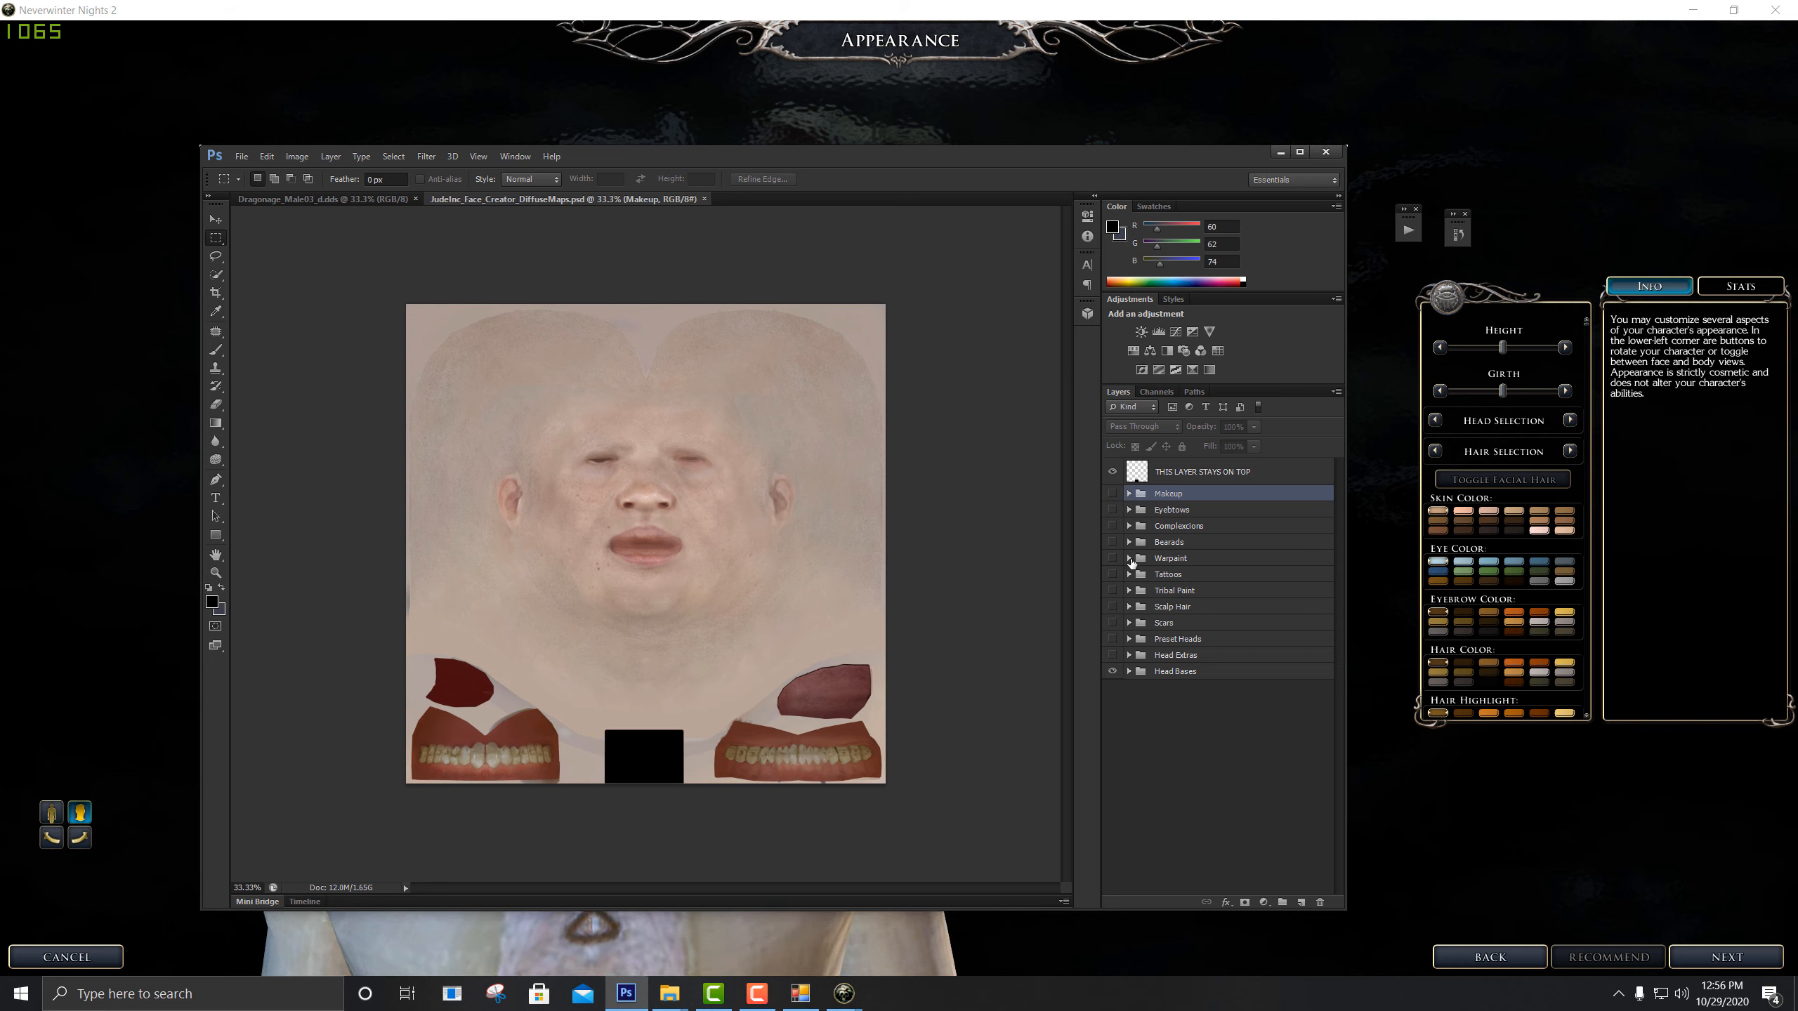
pyautogui.click(1195, 509)
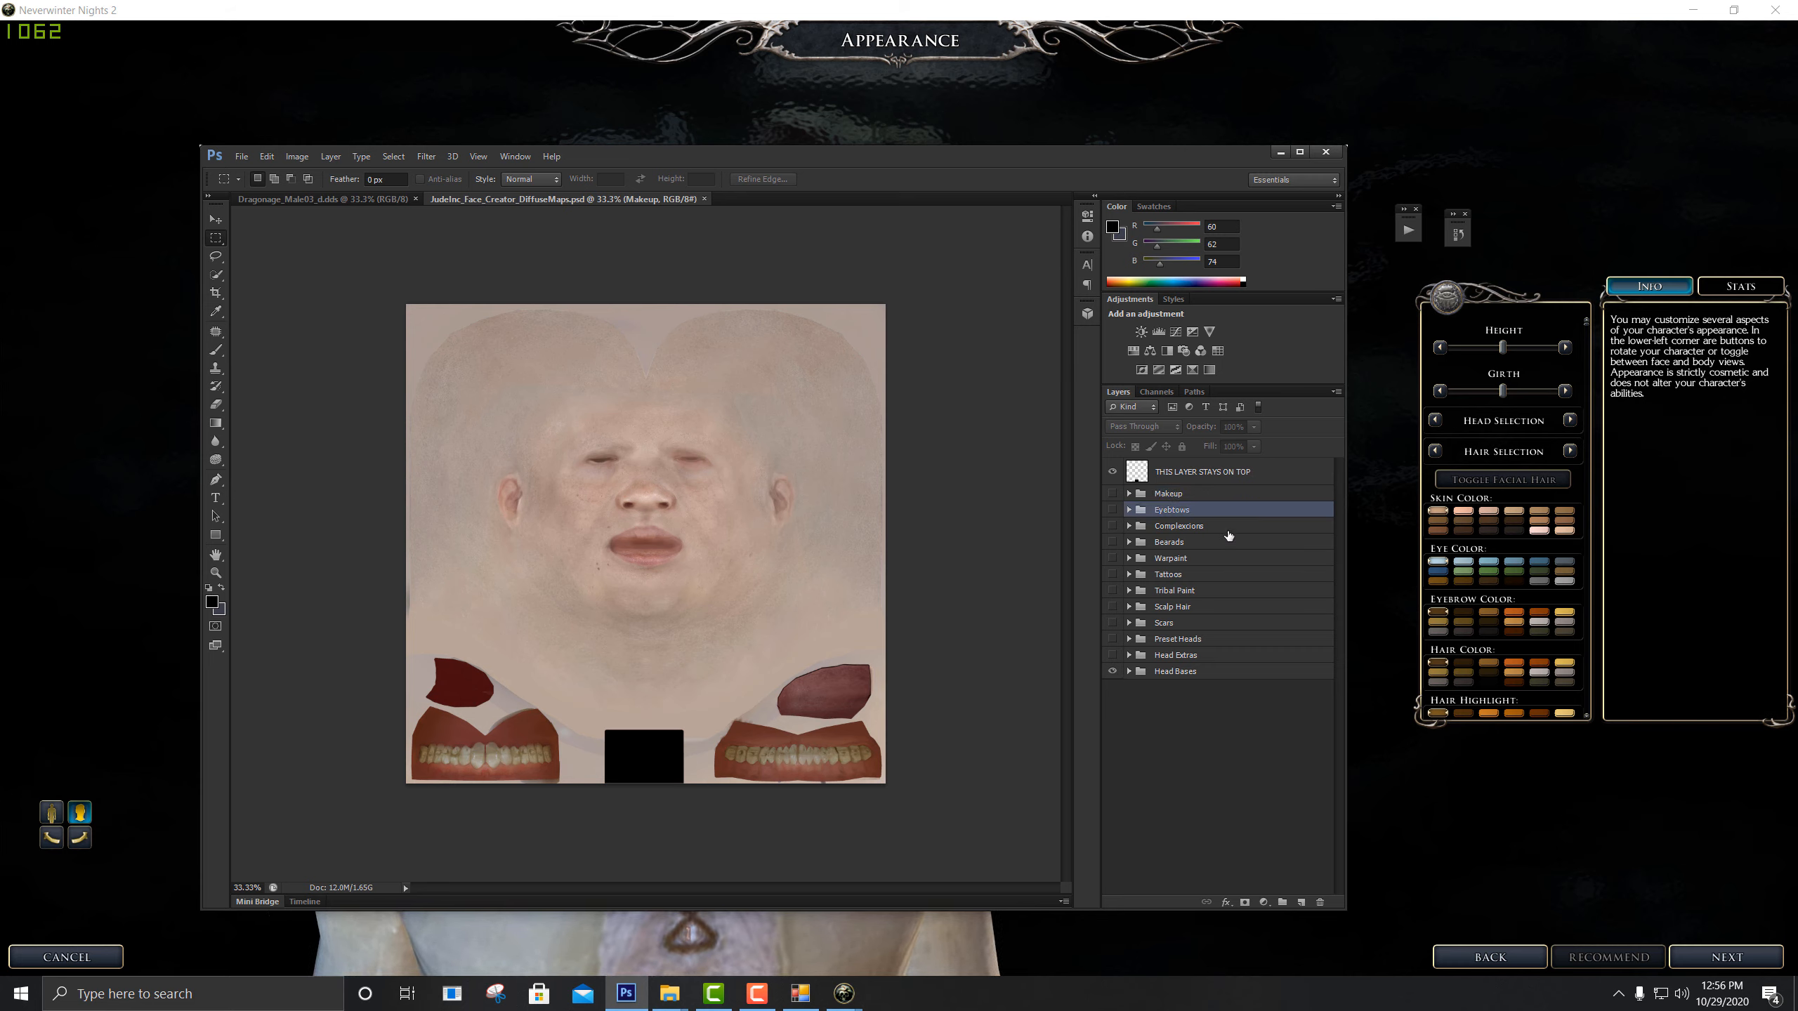
pyautogui.click(1180, 672)
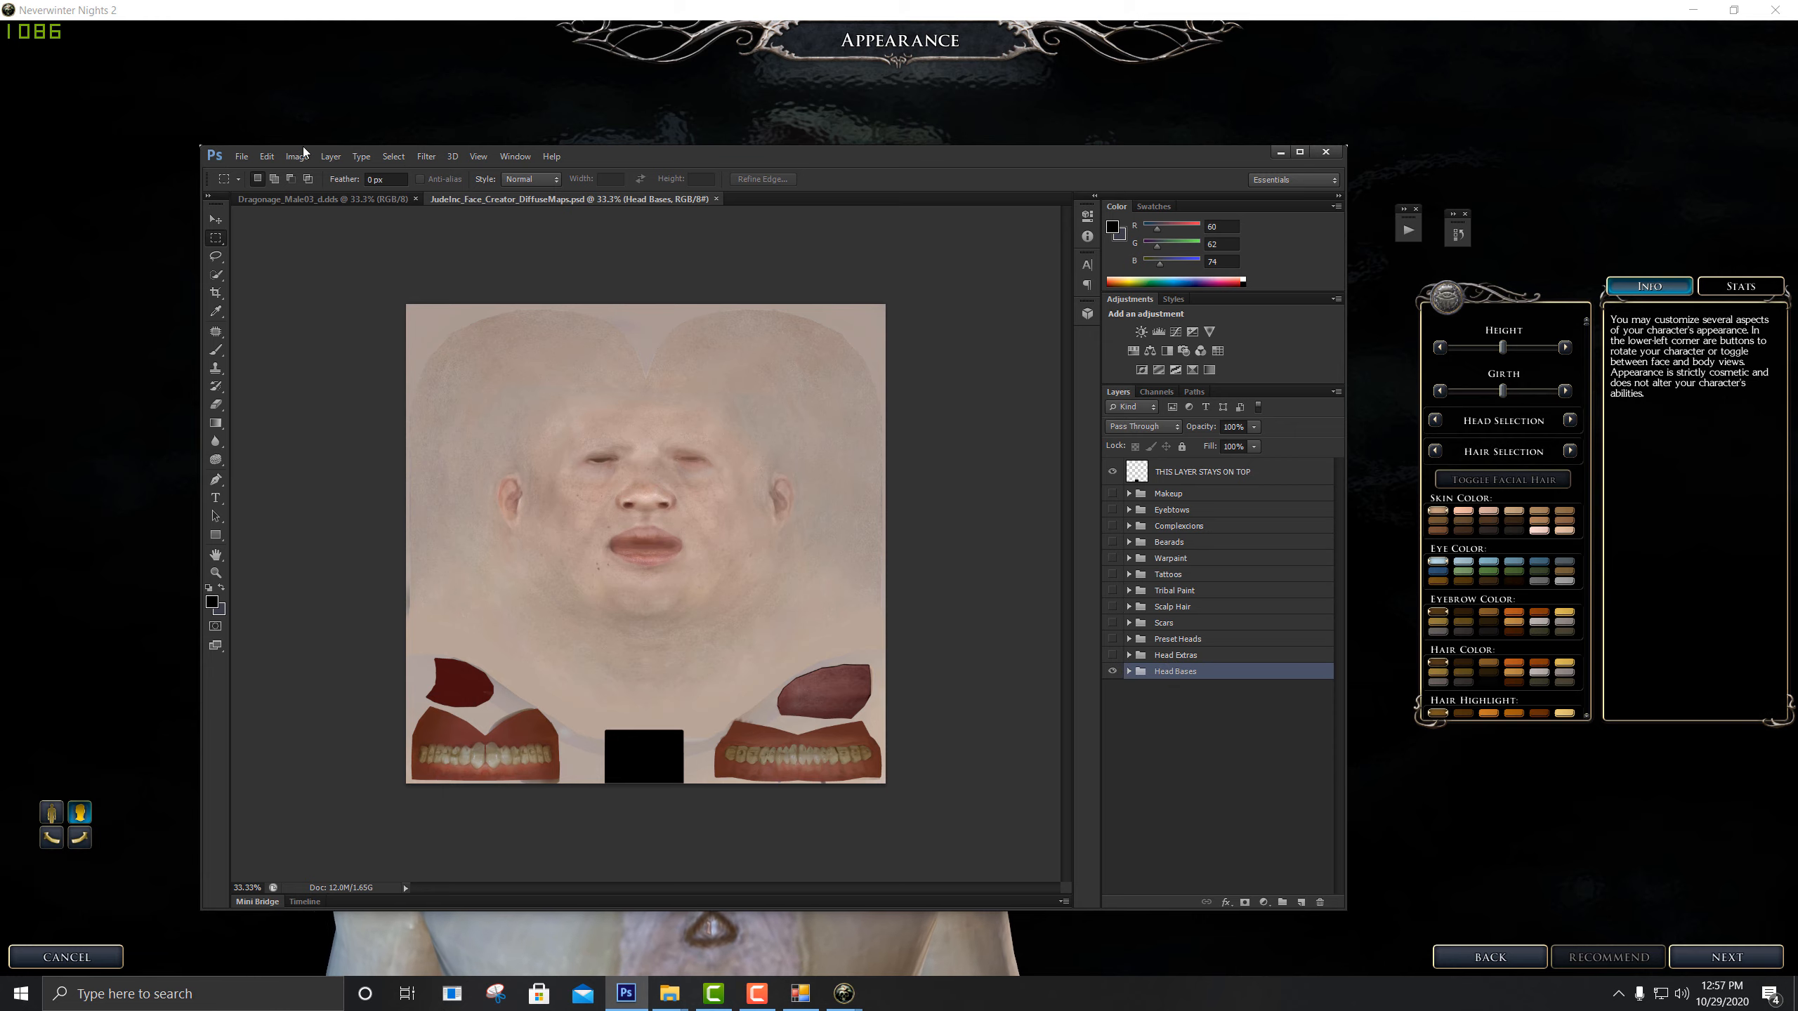
pyautogui.moveTo(620, 163); pyautogui.dragTo(614, 139)
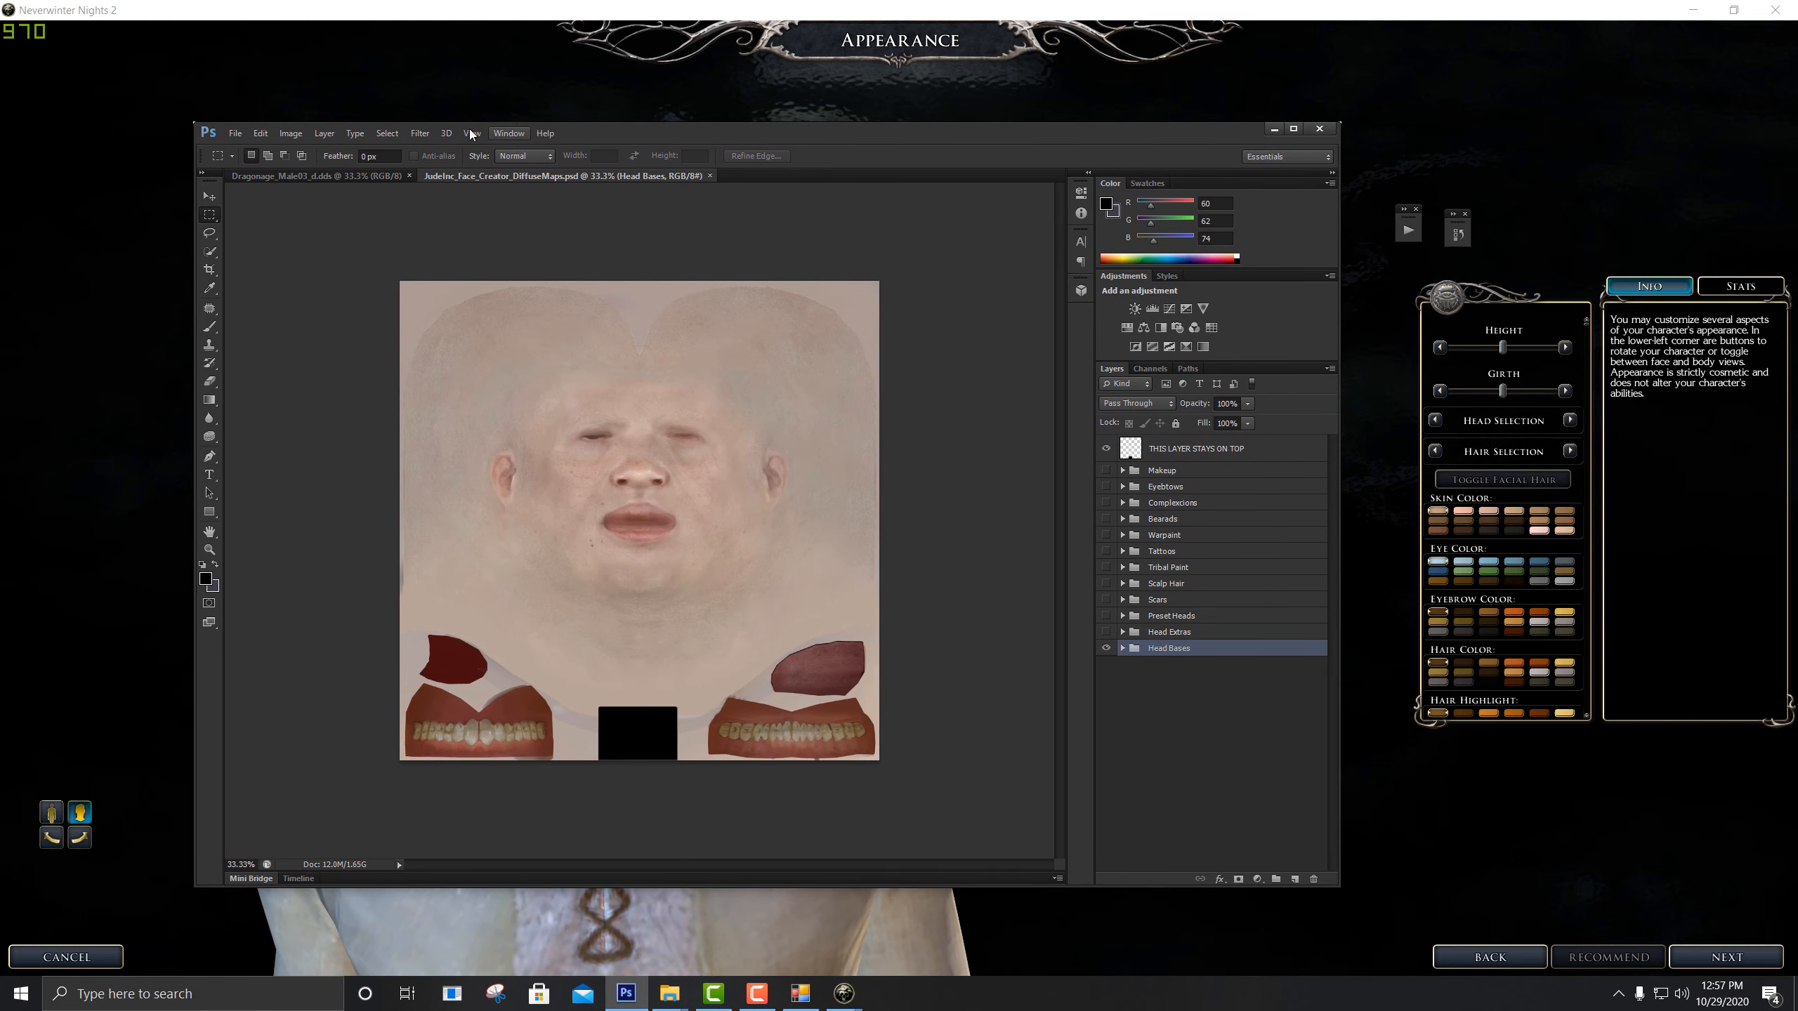
pyautogui.click(472, 133)
pyautogui.moveTo(341, 146)
pyautogui.click(247, 246)
# Expand Head Bases, hide hf_hed_bas_d and preview the df_hed_base_d, hm_hed2_bas_d, hm_hed_inq_d and hf_hed_inq_d layers one at a time
pyautogui.click(1122, 649)
pyautogui.click(1105, 670)
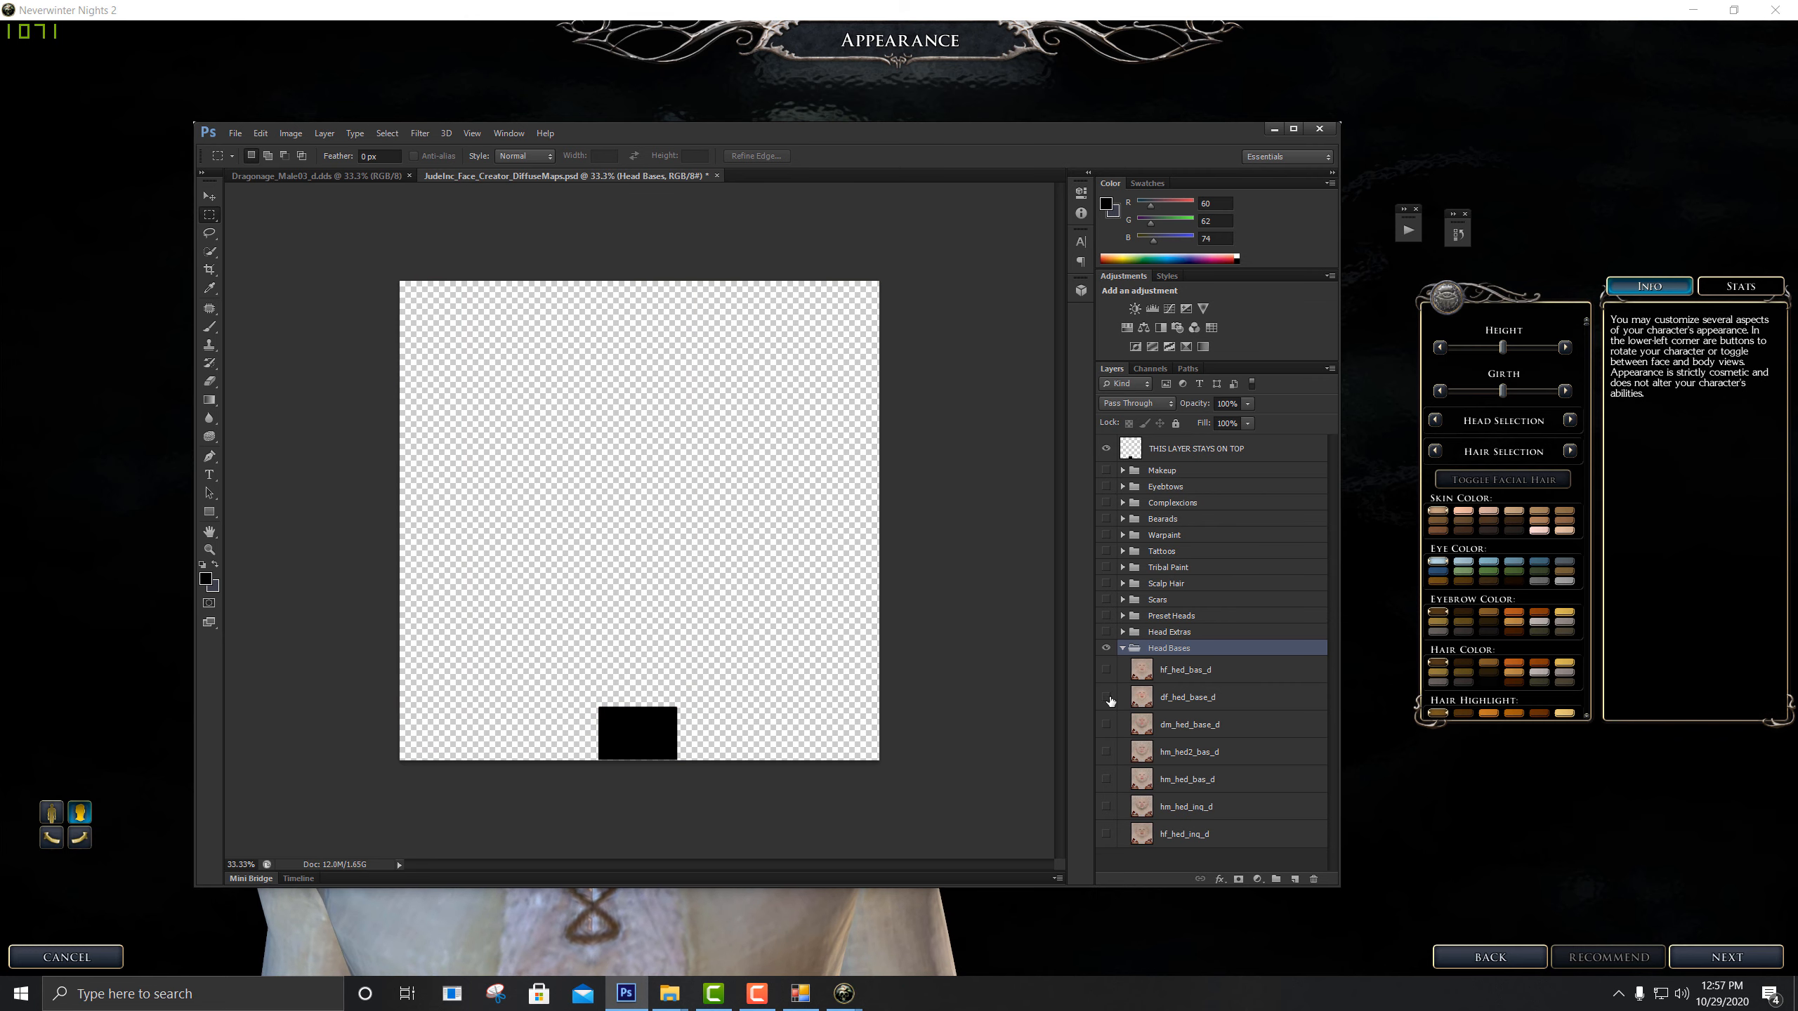
pyautogui.click(1106, 696)
pyautogui.click(1105, 697)
pyautogui.click(1106, 751)
pyautogui.click(1105, 752)
pyautogui.click(1105, 807)
pyautogui.click(1105, 807)
pyautogui.click(1105, 834)
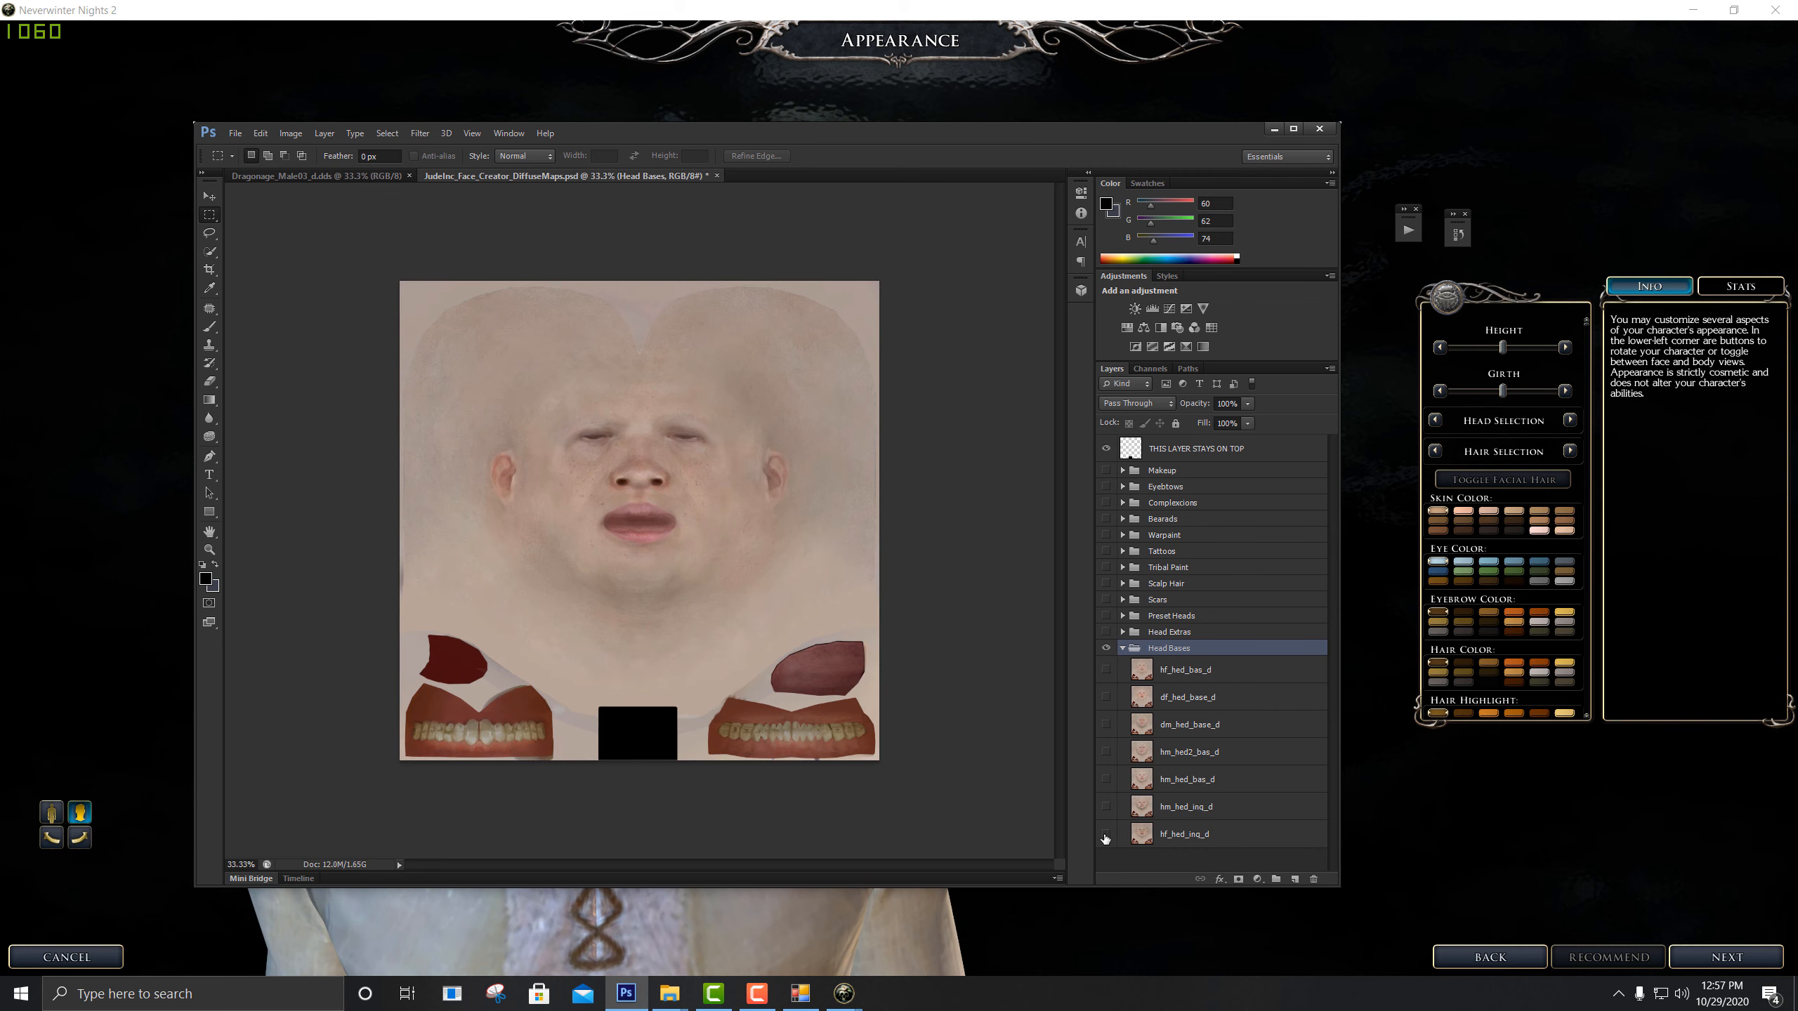
pyautogui.click(1105, 834)
# Show the hm_hed2_bas_d base head, compare it on and off up close, and collapse the Head Bases group
pyautogui.click(1107, 752)
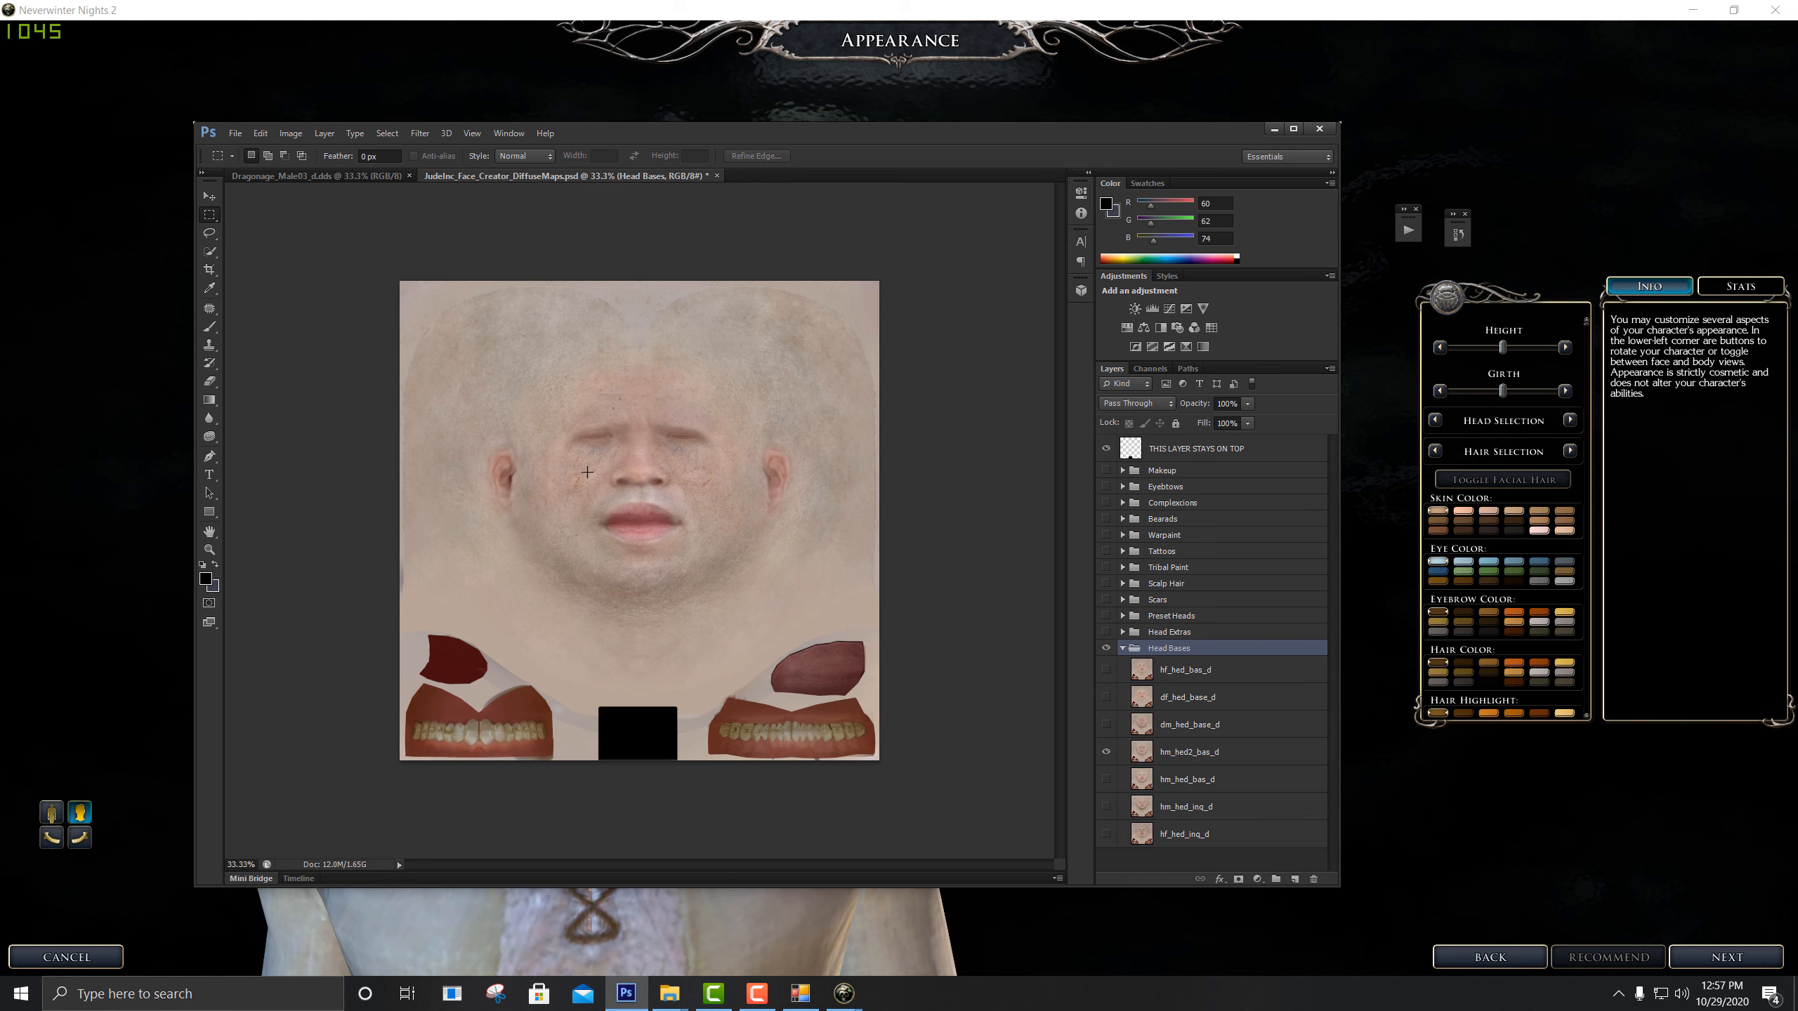
pyautogui.hotkey('ctrl', '+')
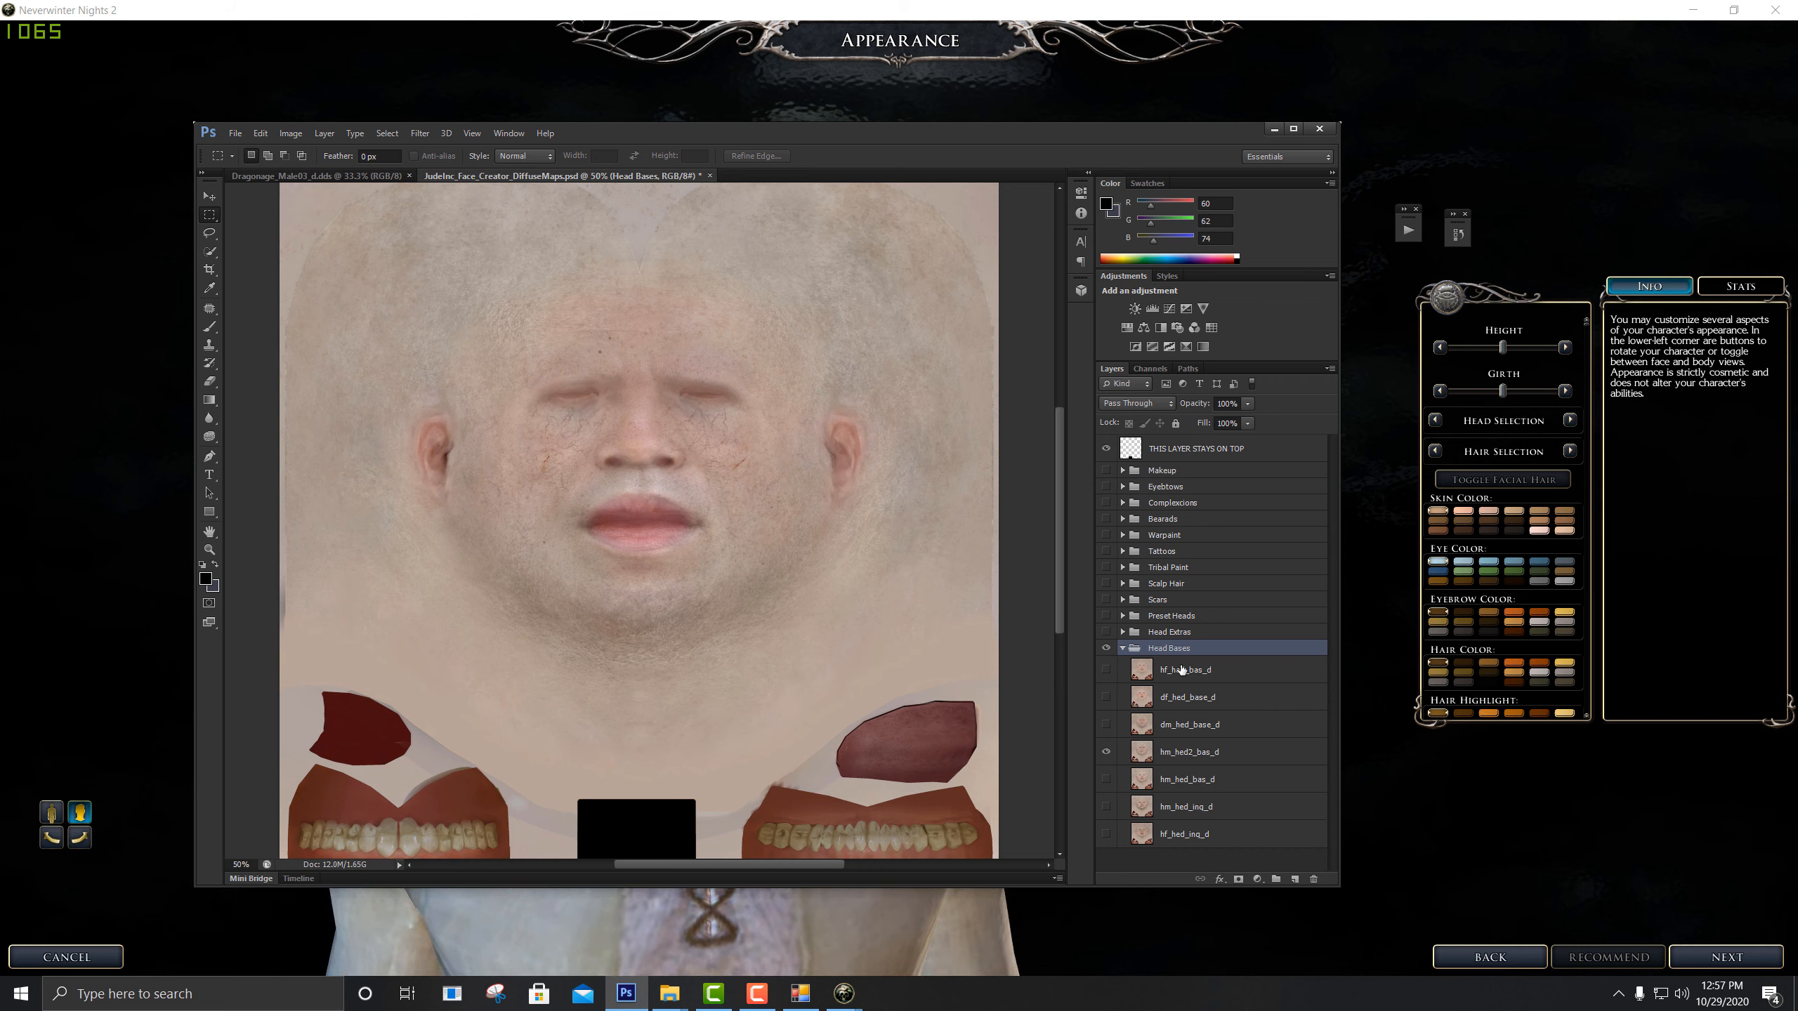
pyautogui.click(1107, 753)
pyautogui.click(1107, 754)
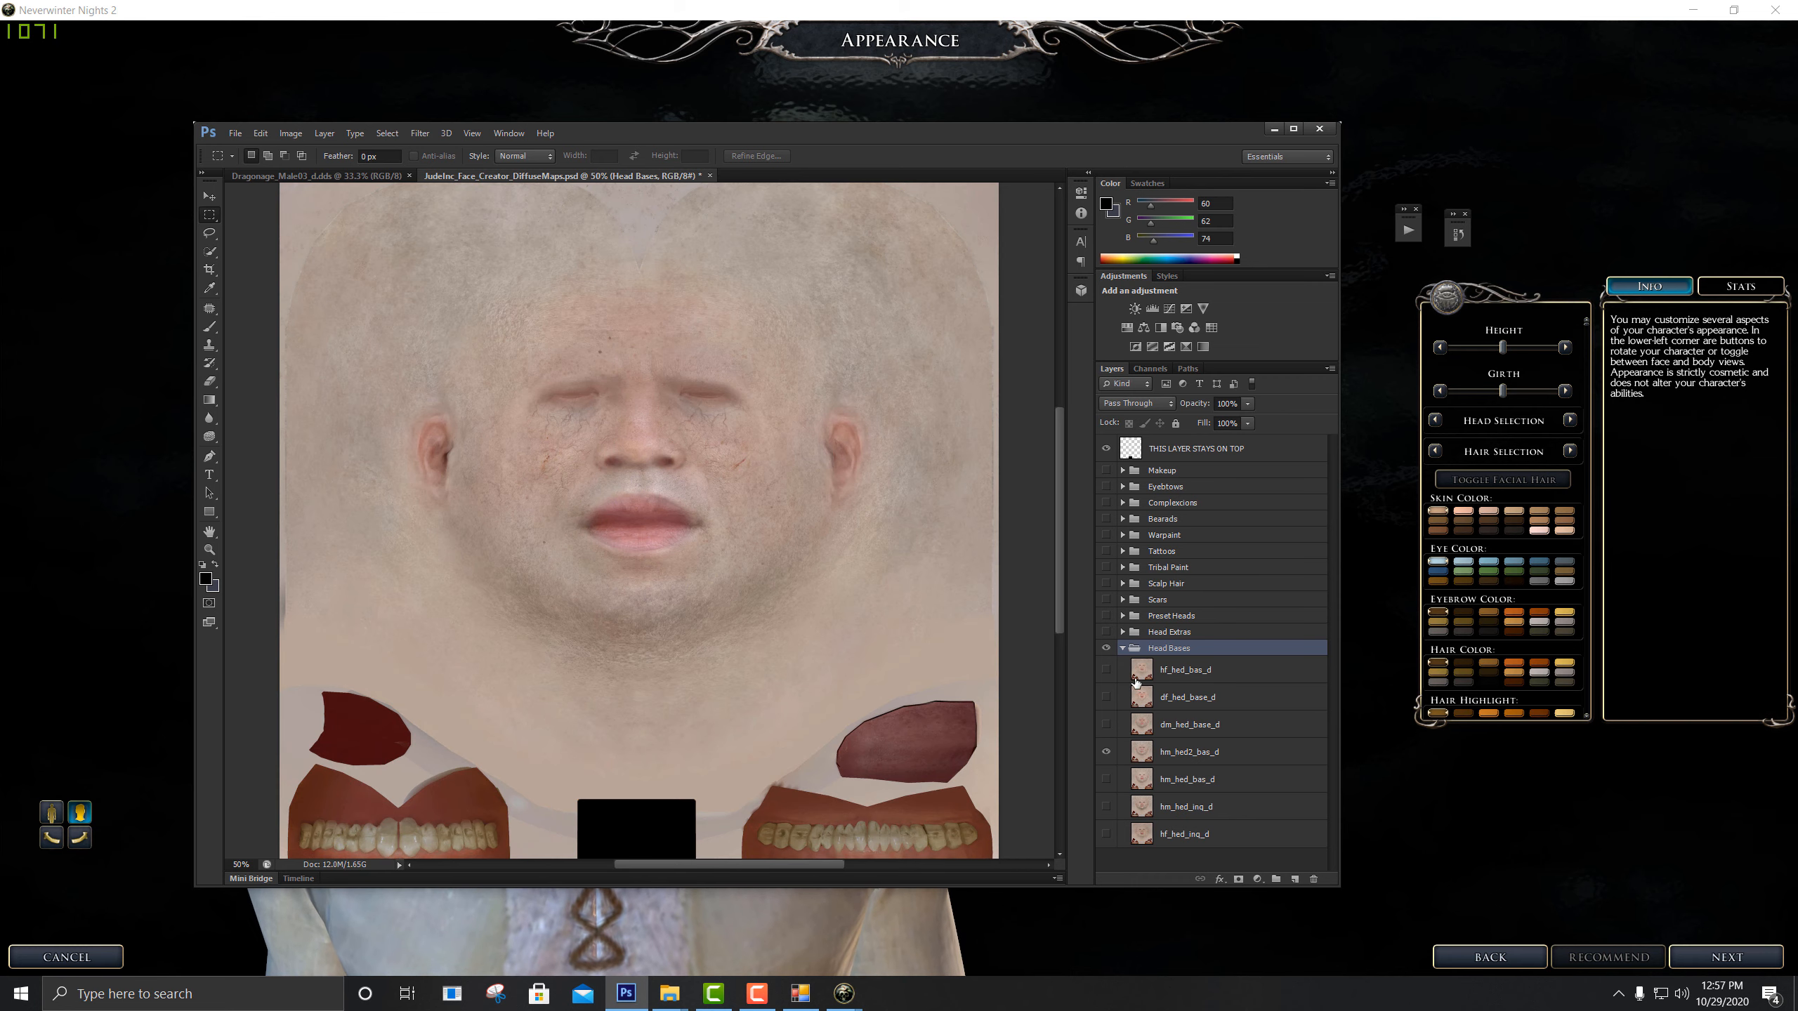
pyautogui.click(1122, 649)
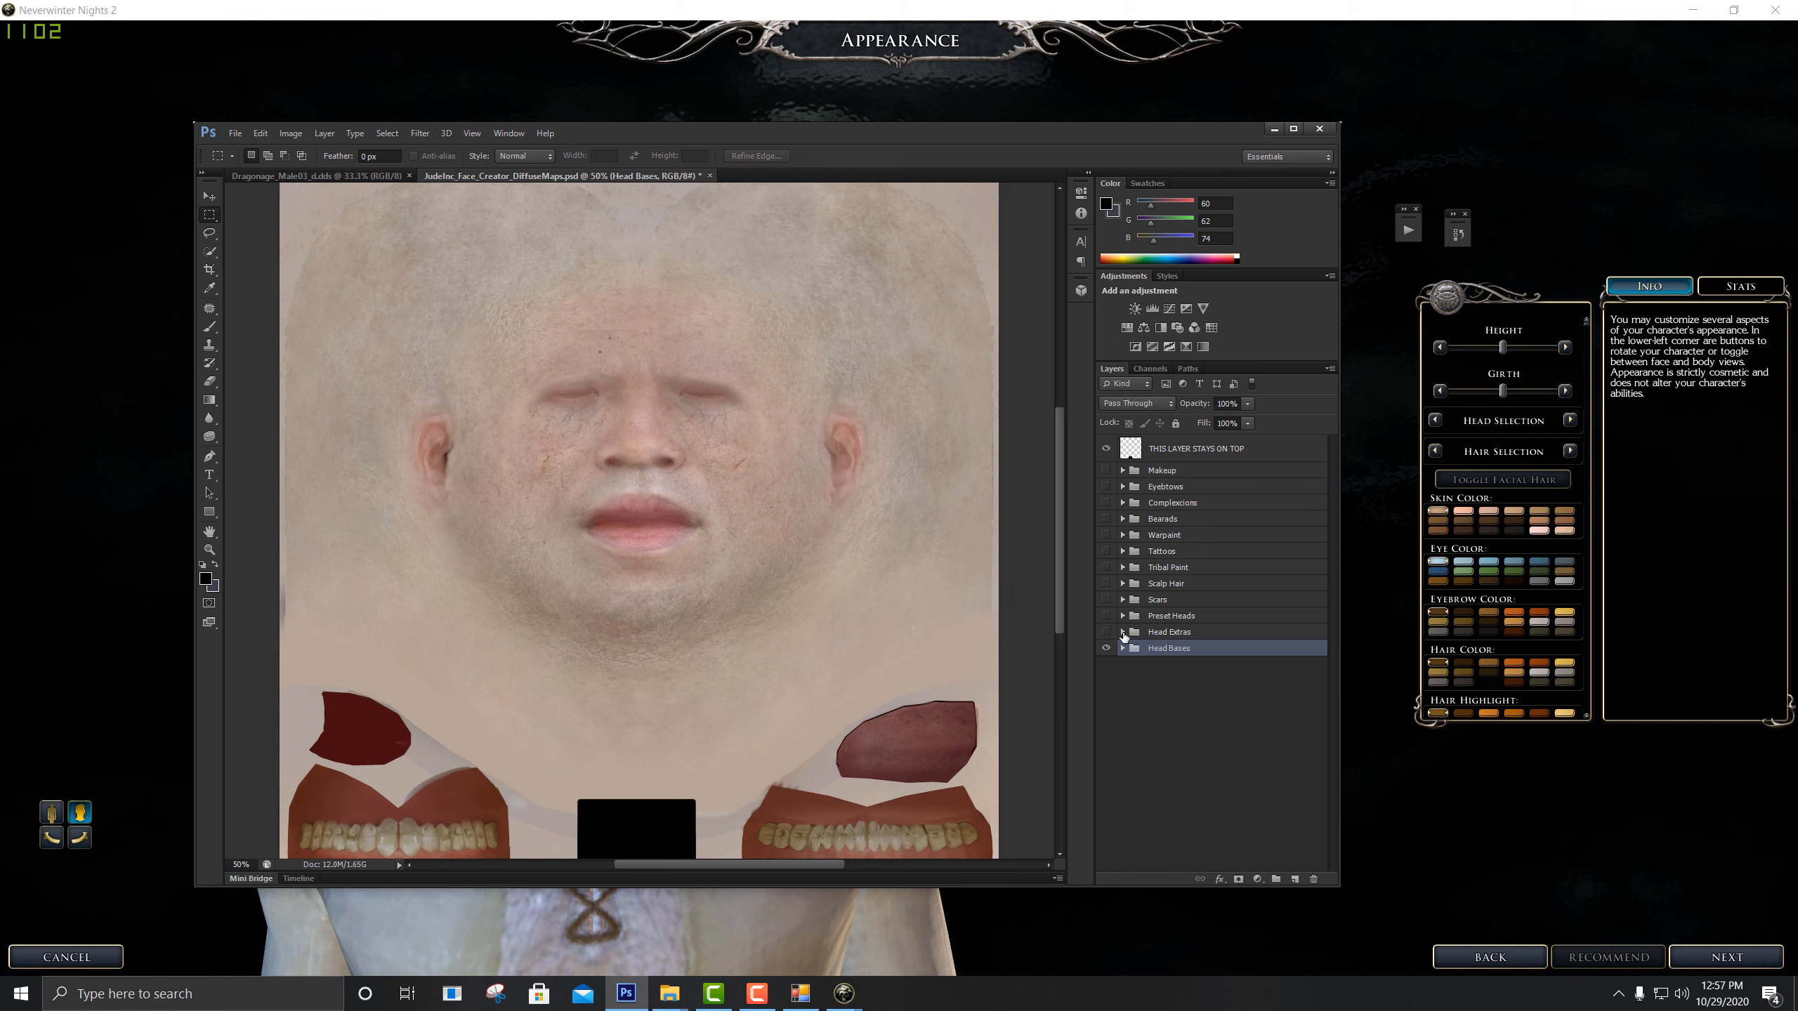
# Expand the Head Extras group and preview the uhm_rough_d, uh_bruised_d and uhm_age_d layers individually over the base head
pyautogui.click(1123, 632)
pyautogui.moveTo(1106, 654); pyautogui.dragTo(1106, 707)
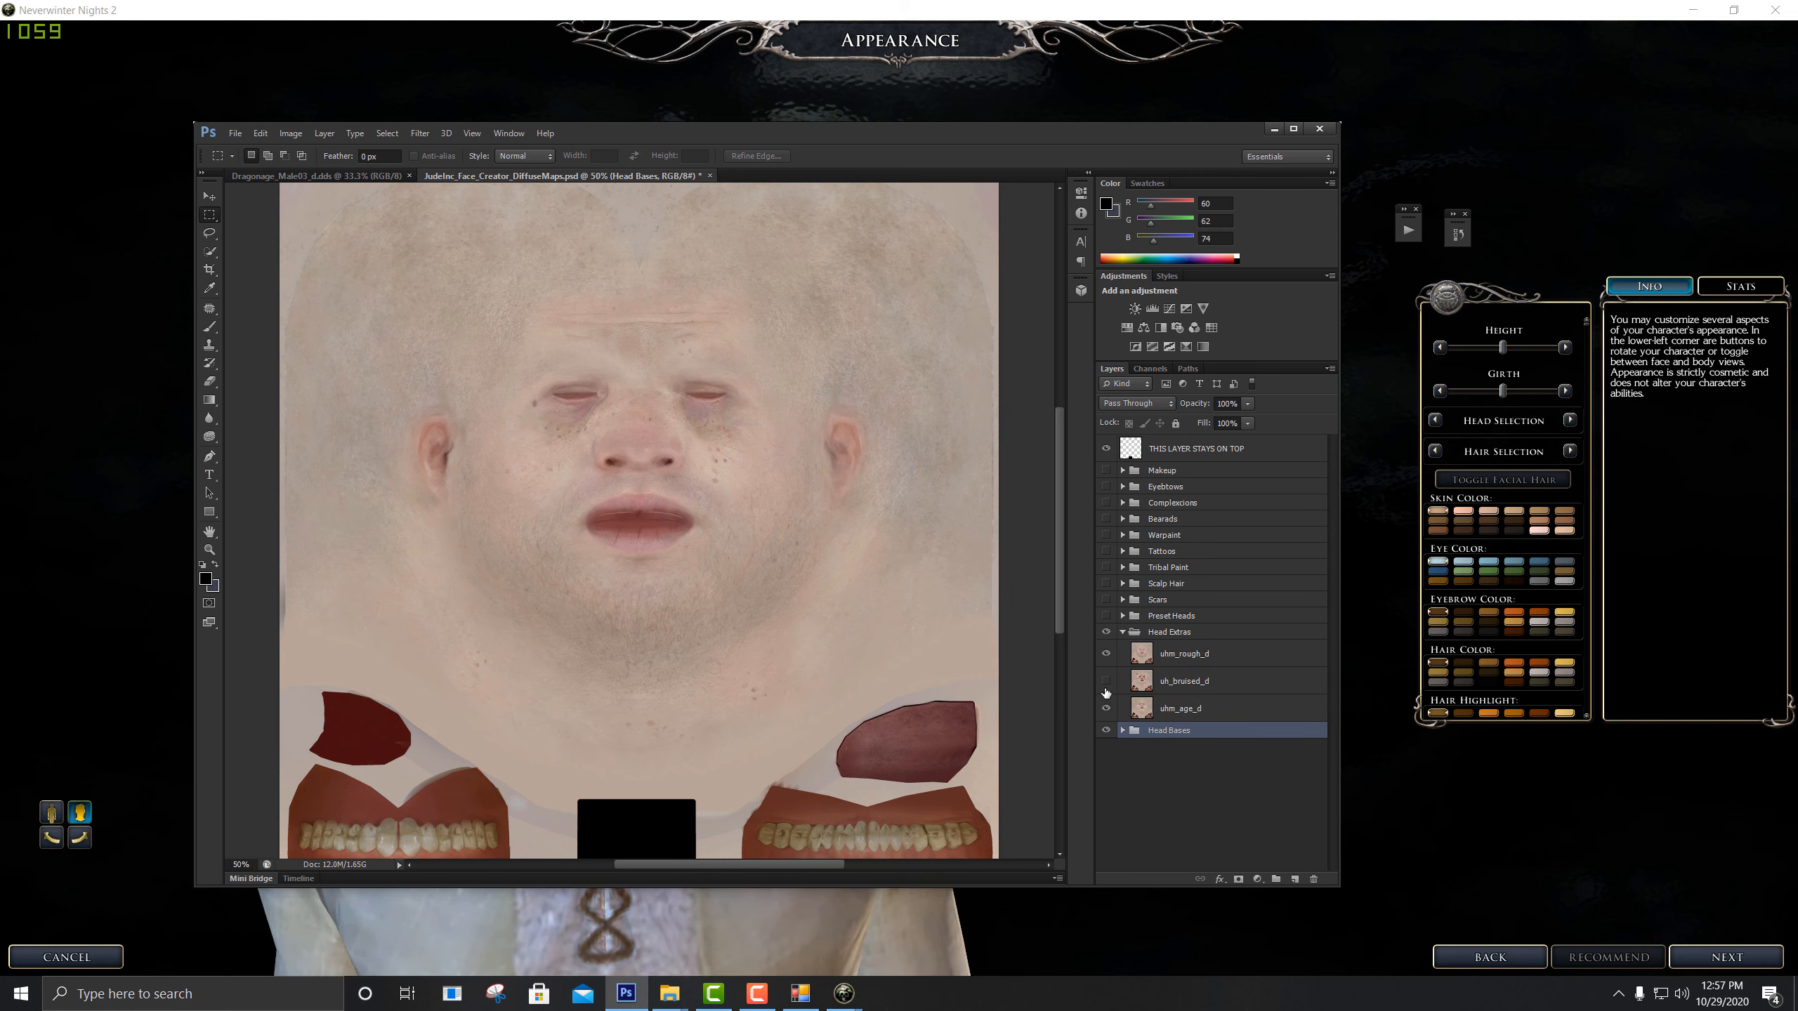
pyautogui.click(1106, 654)
pyautogui.click(1106, 708)
pyautogui.click(1106, 681)
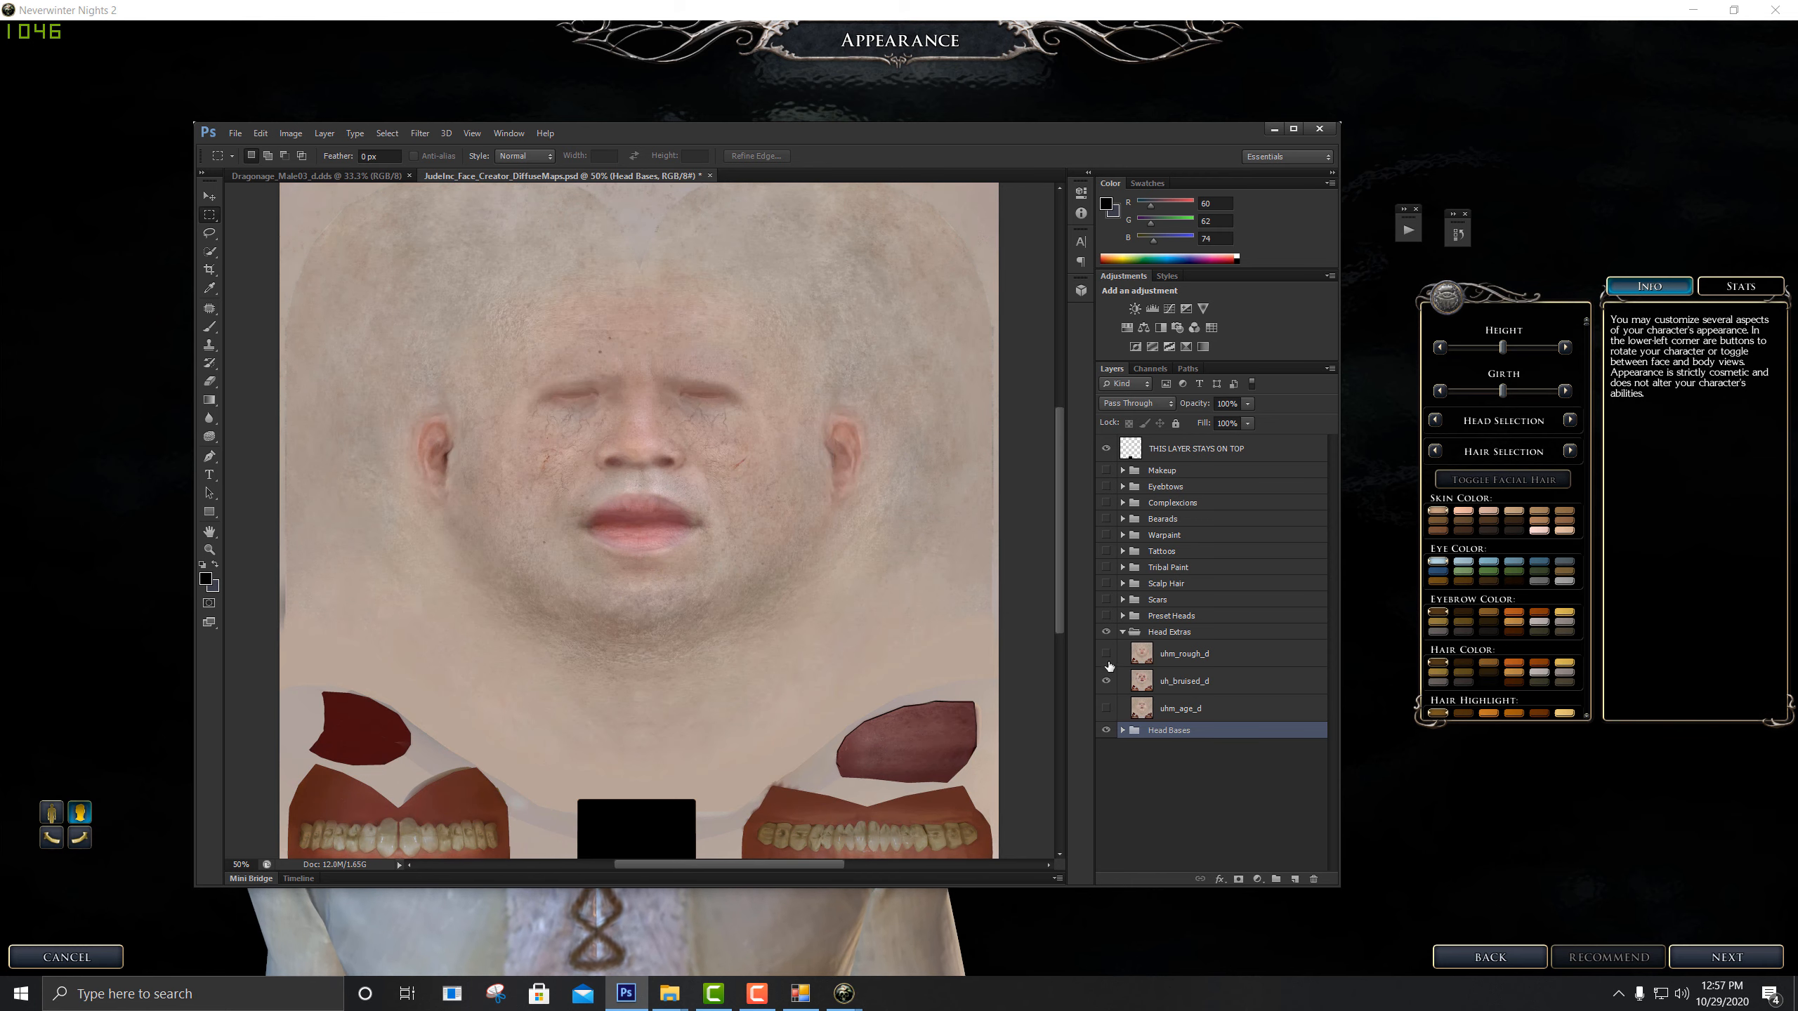
pyautogui.click(1107, 679)
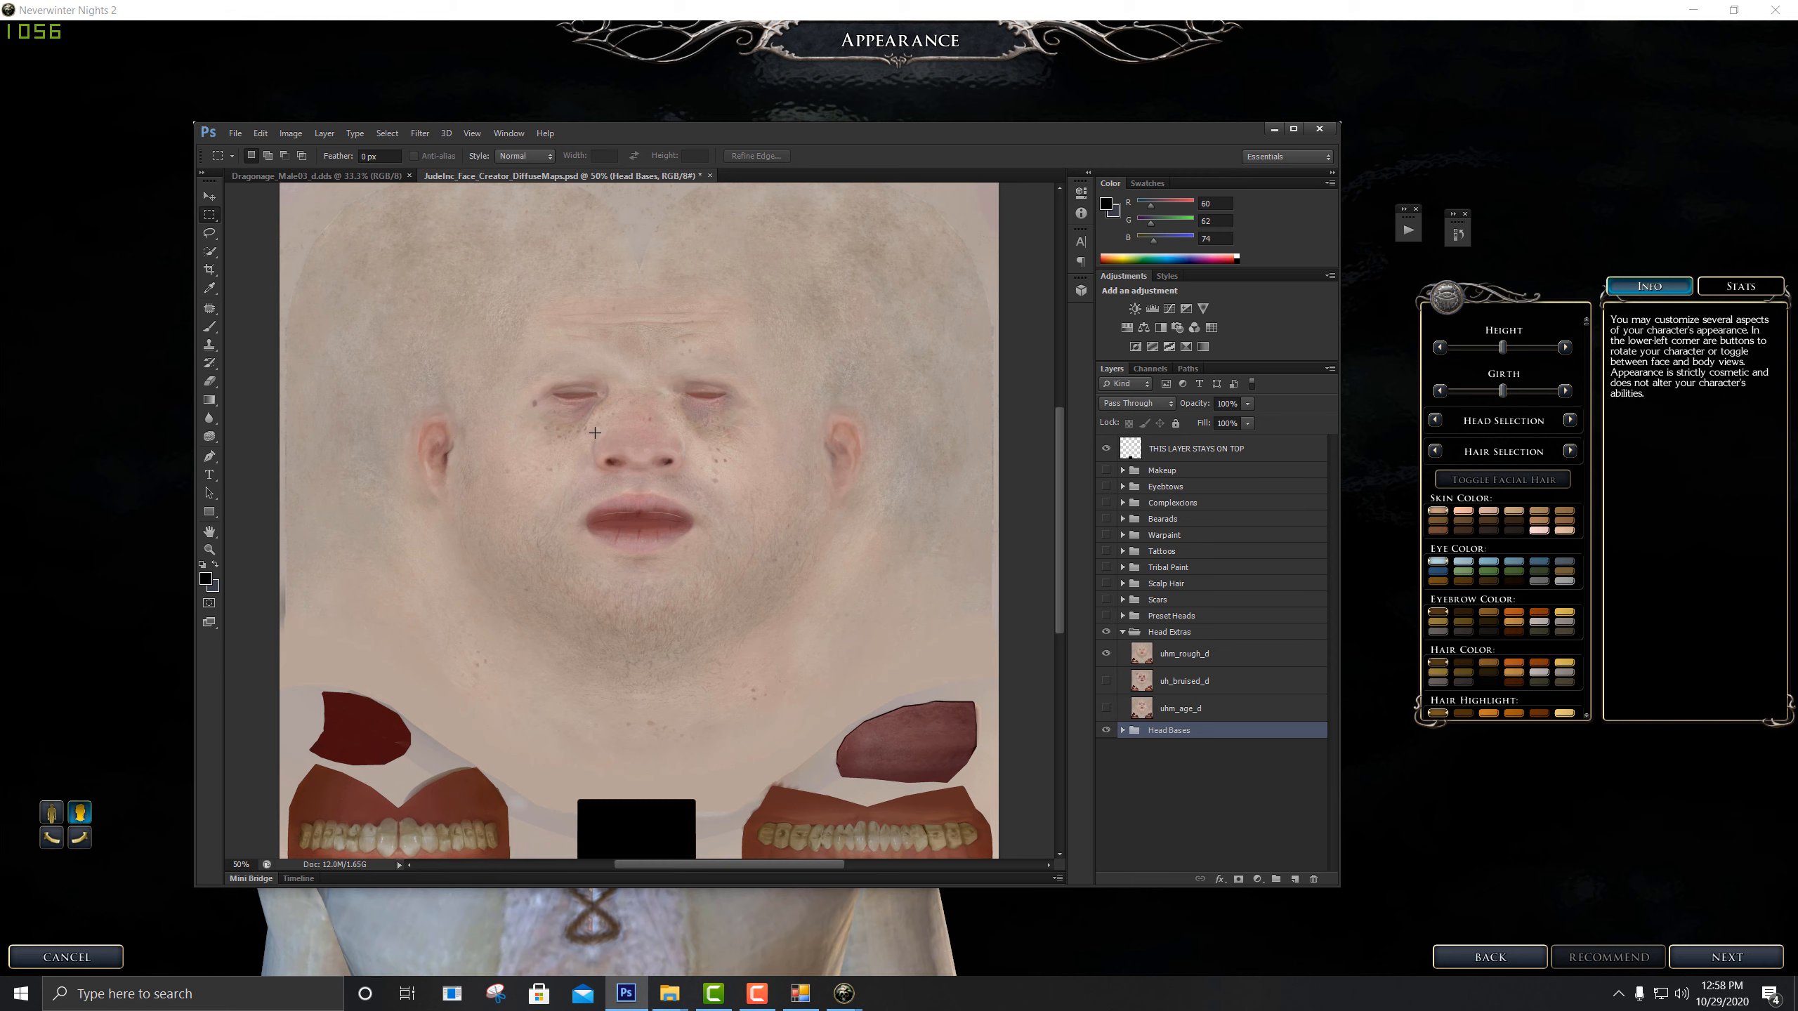
pyautogui.click(1106, 654)
pyautogui.click(1107, 680)
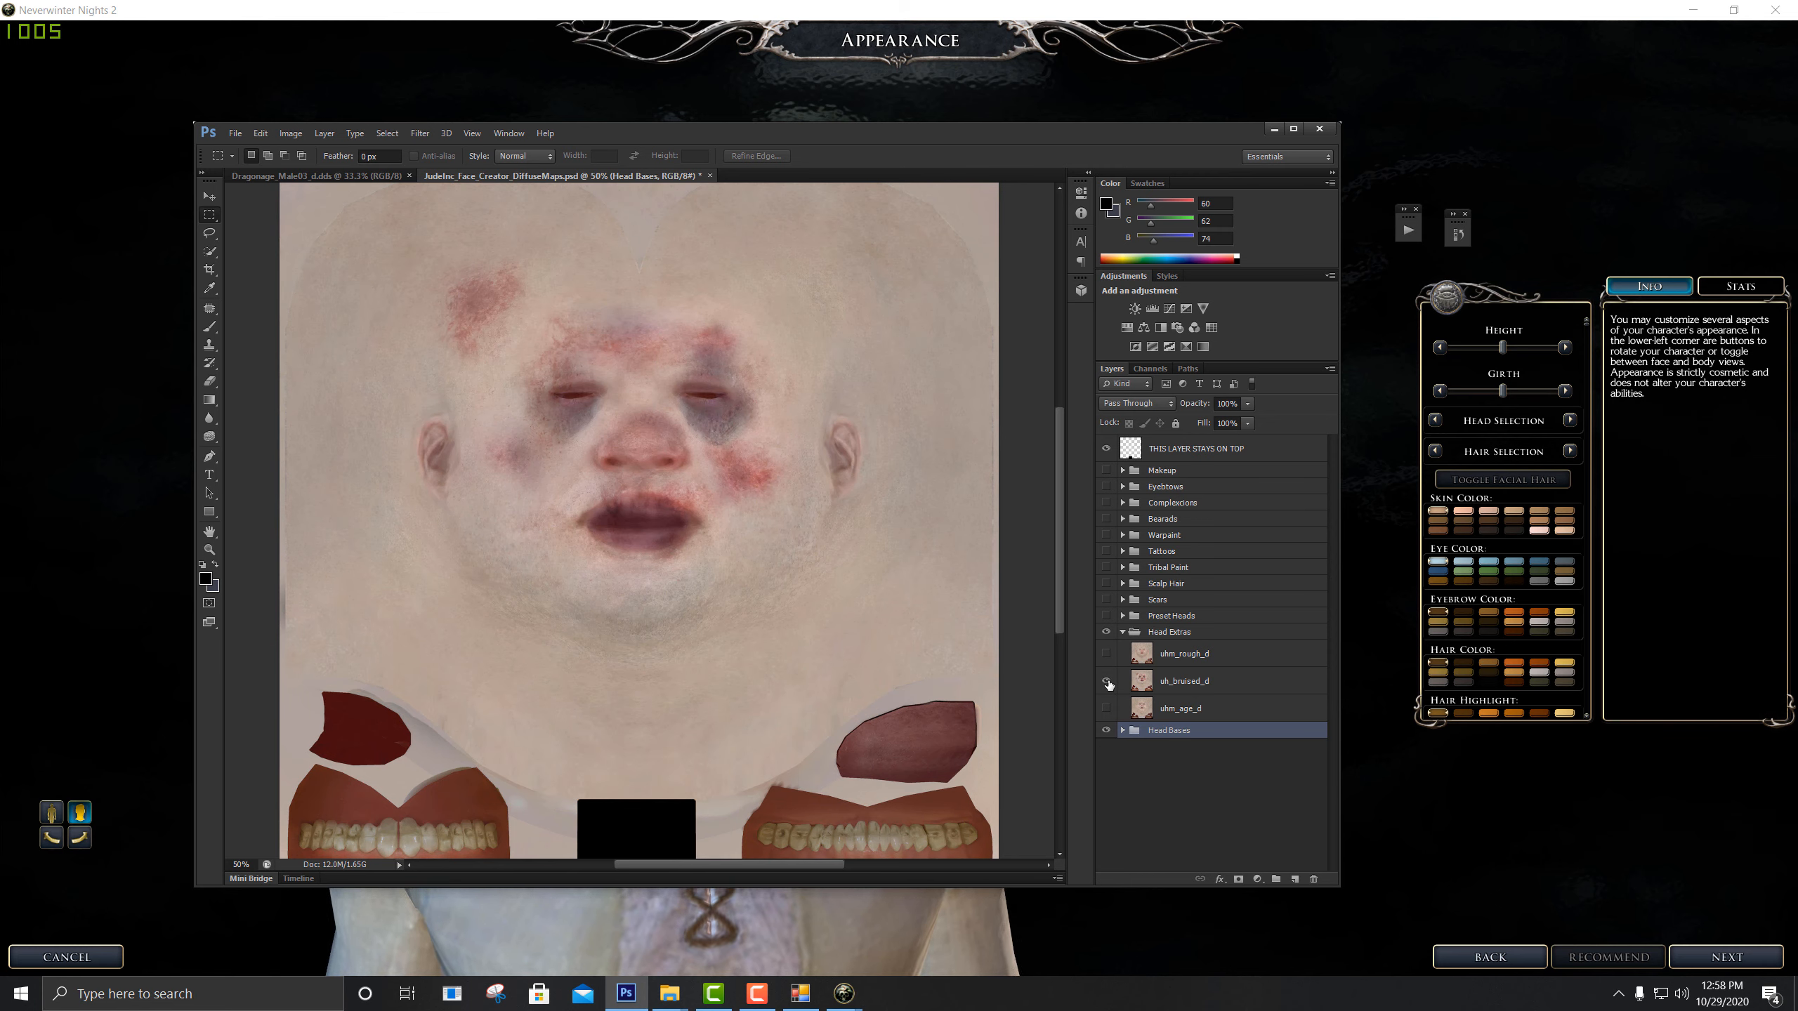
pyautogui.click(1107, 680)
pyautogui.click(1106, 708)
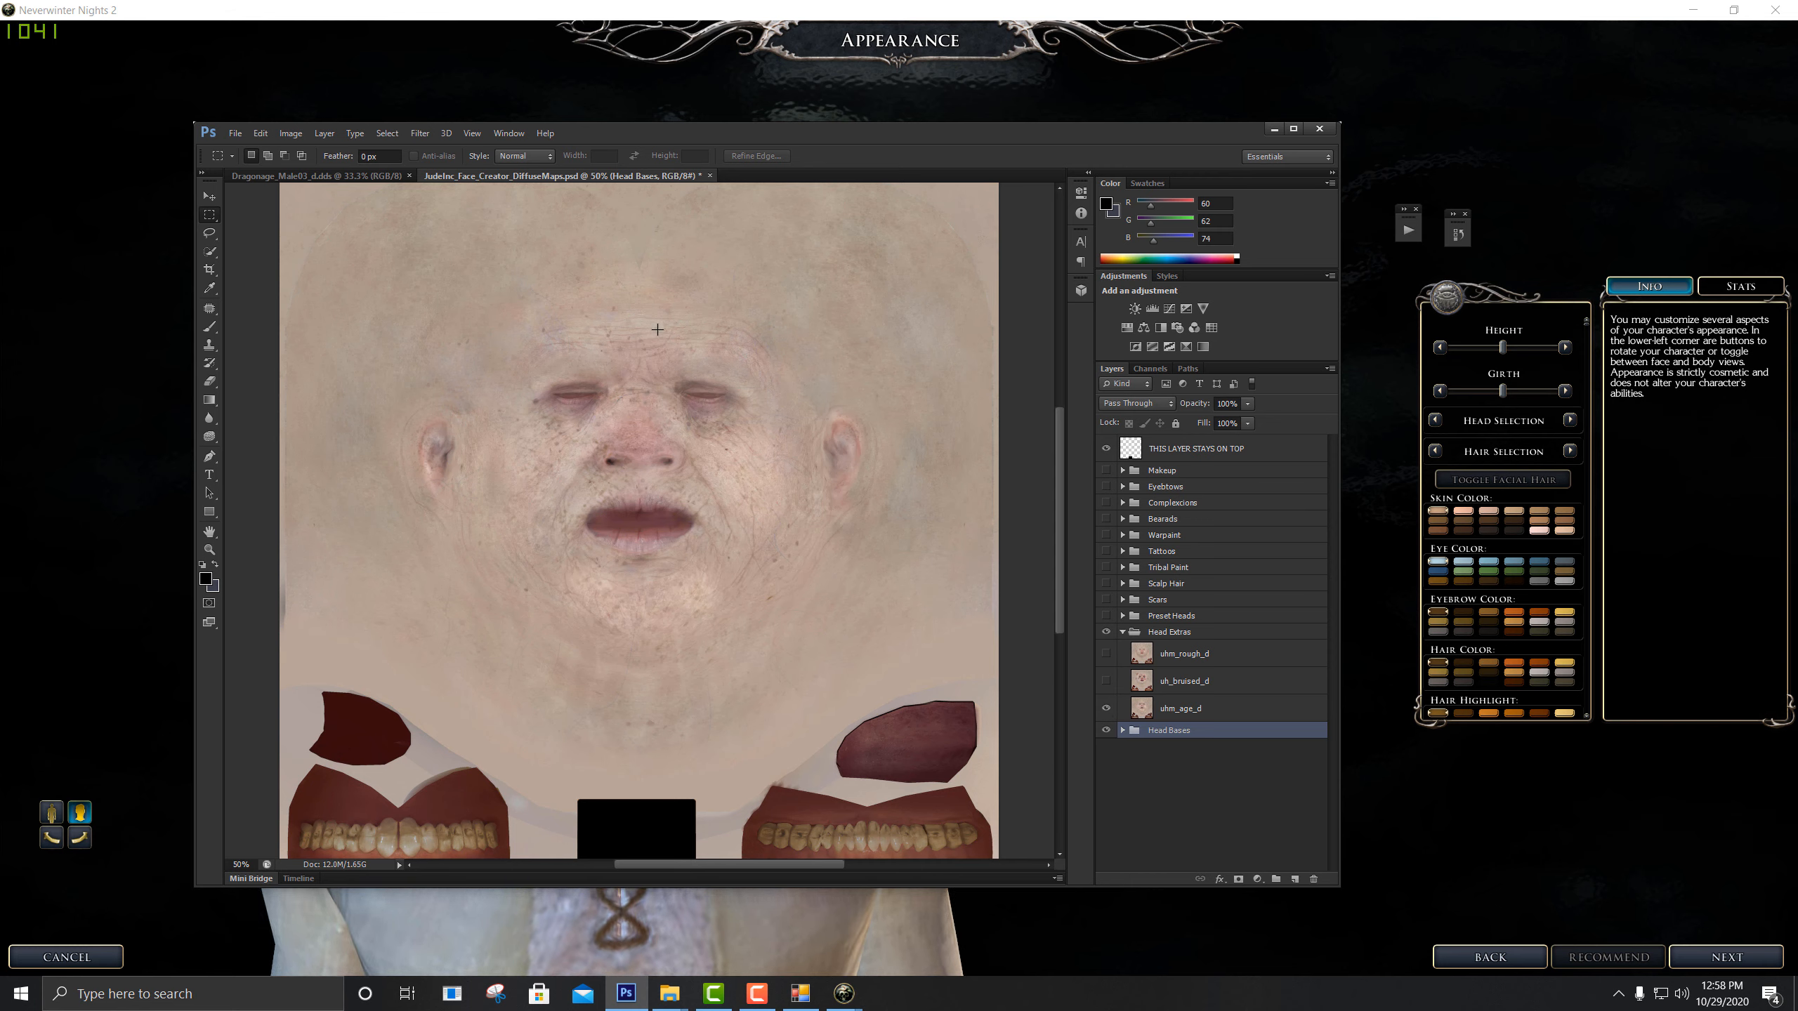
pyautogui.click(1106, 708)
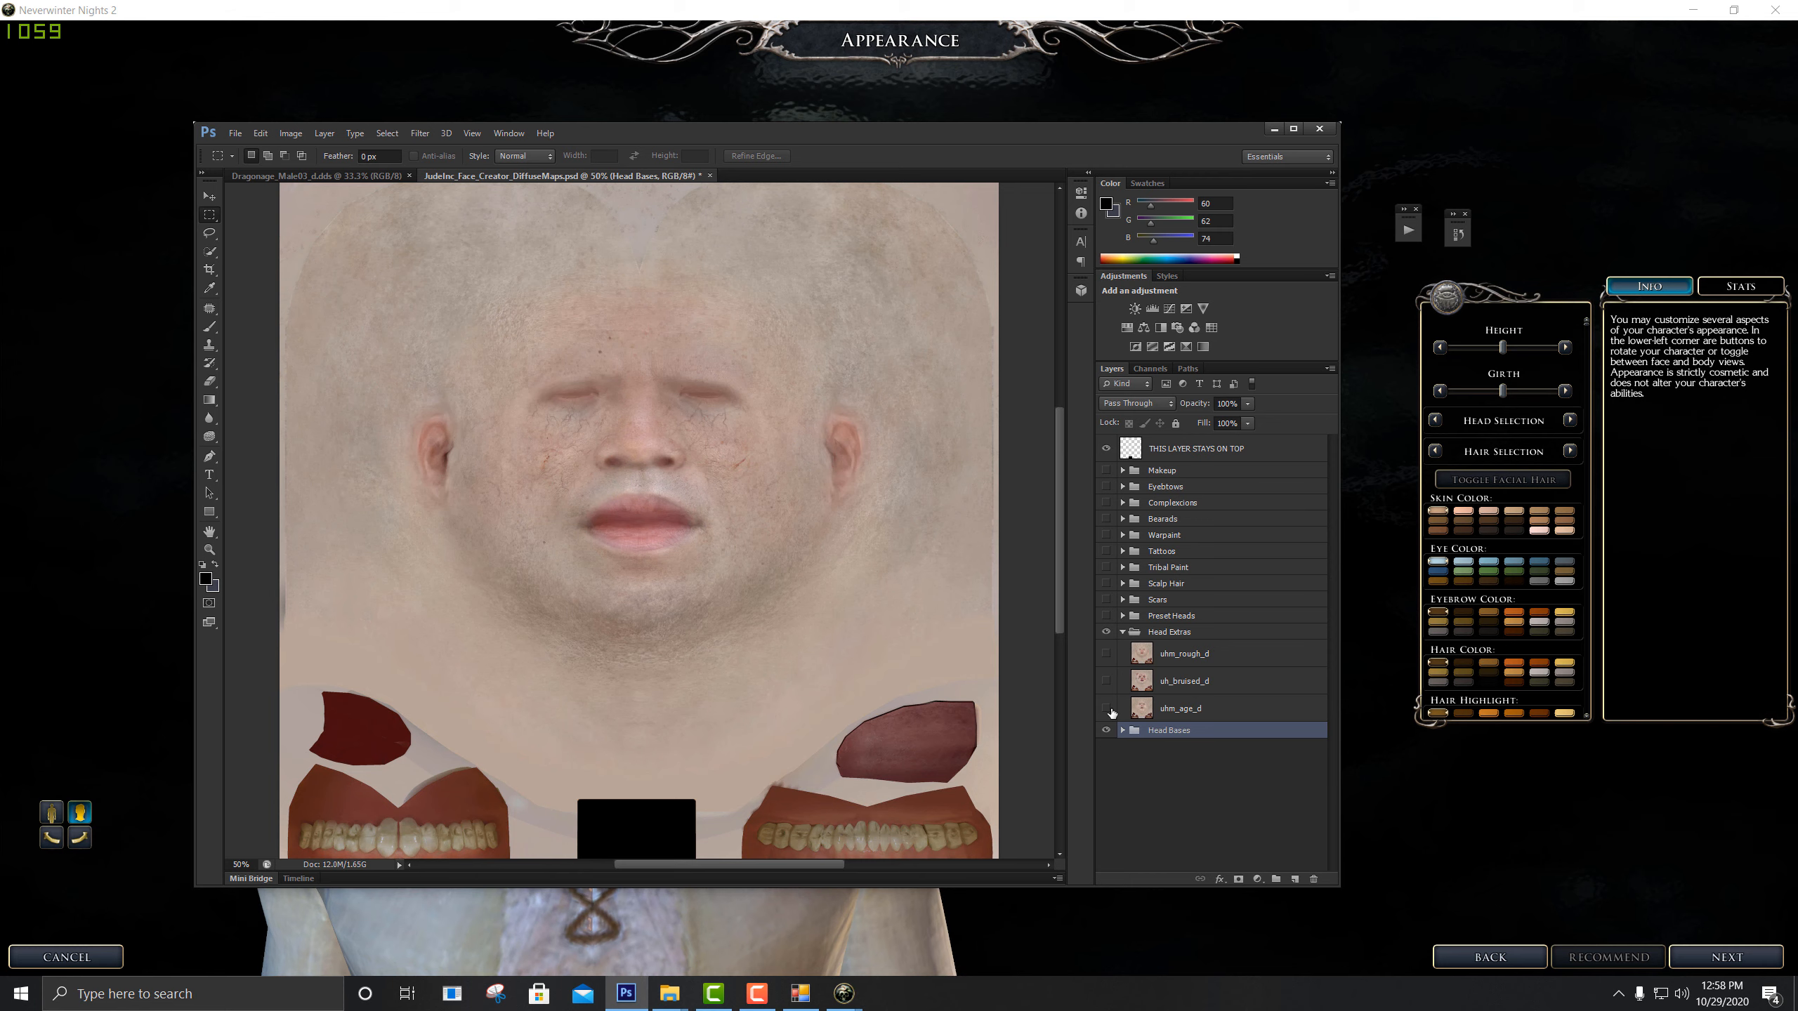
# Compare the Head Extras layers again, leave only uh_bruised_d shown and select that layer
pyautogui.click(1106, 708)
pyautogui.click(1106, 708)
pyautogui.click(1107, 681)
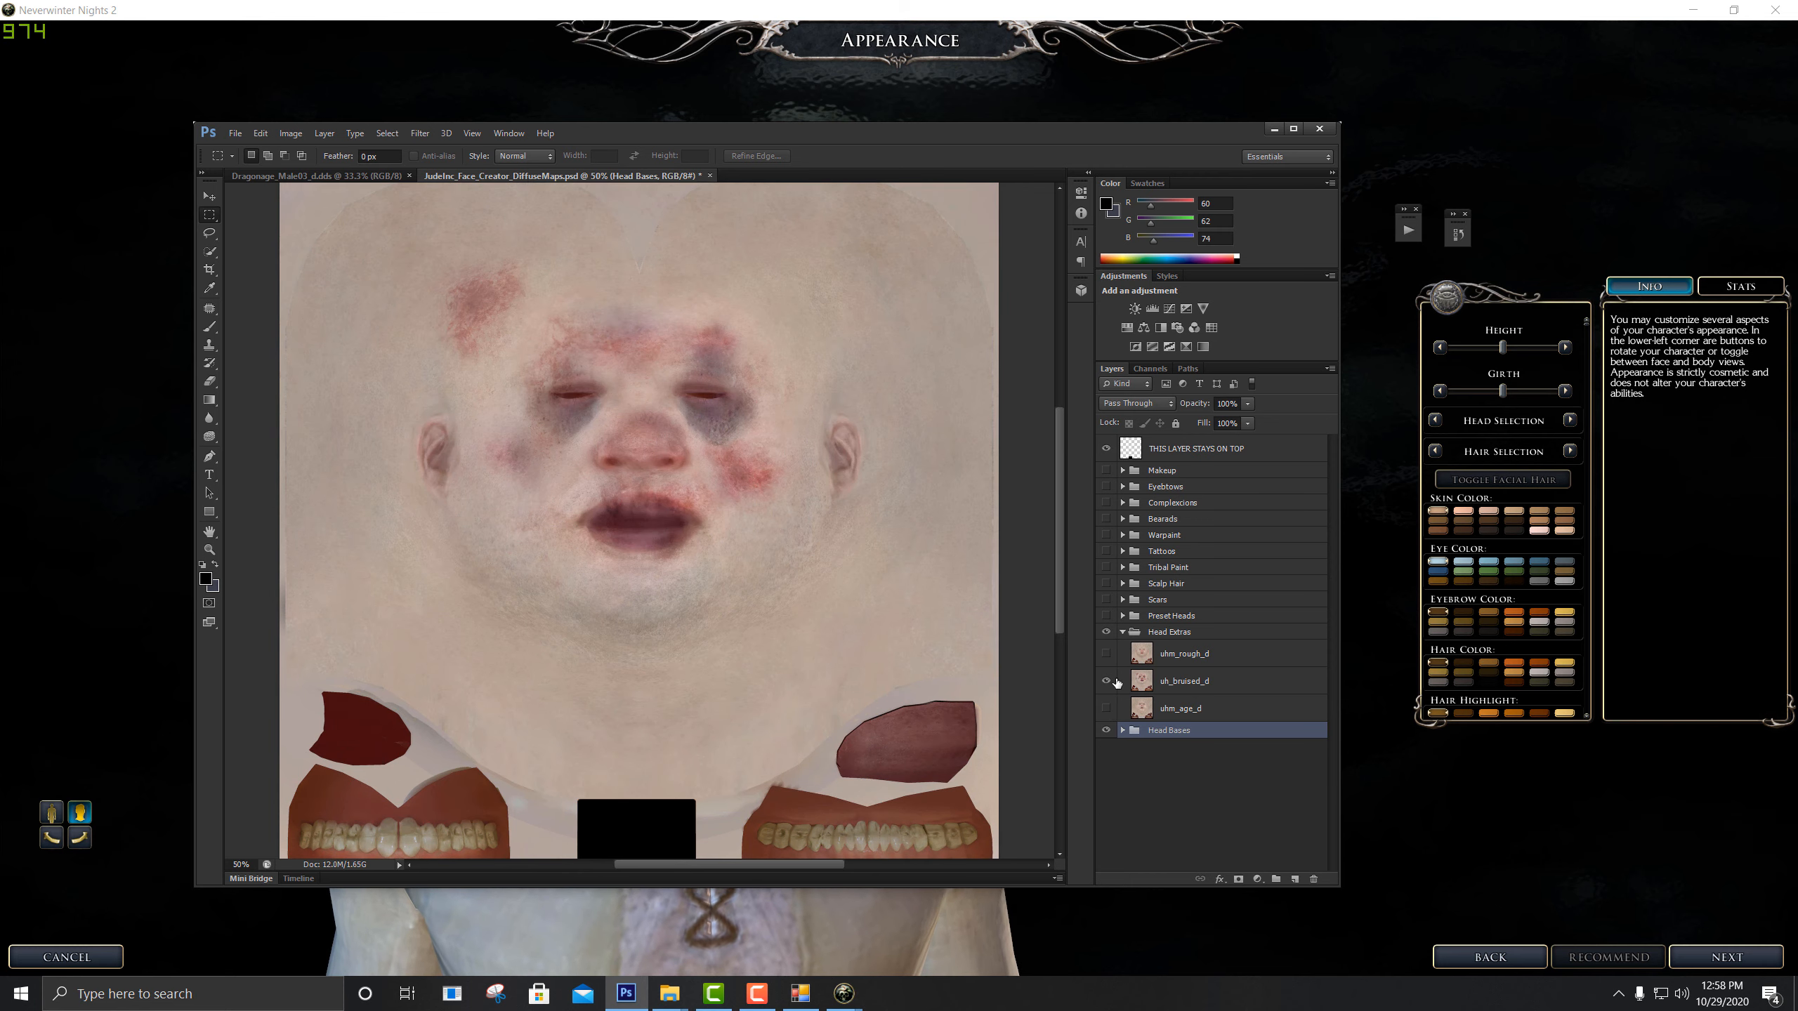
pyautogui.click(1106, 681)
pyautogui.click(1117, 659)
pyautogui.click(1109, 656)
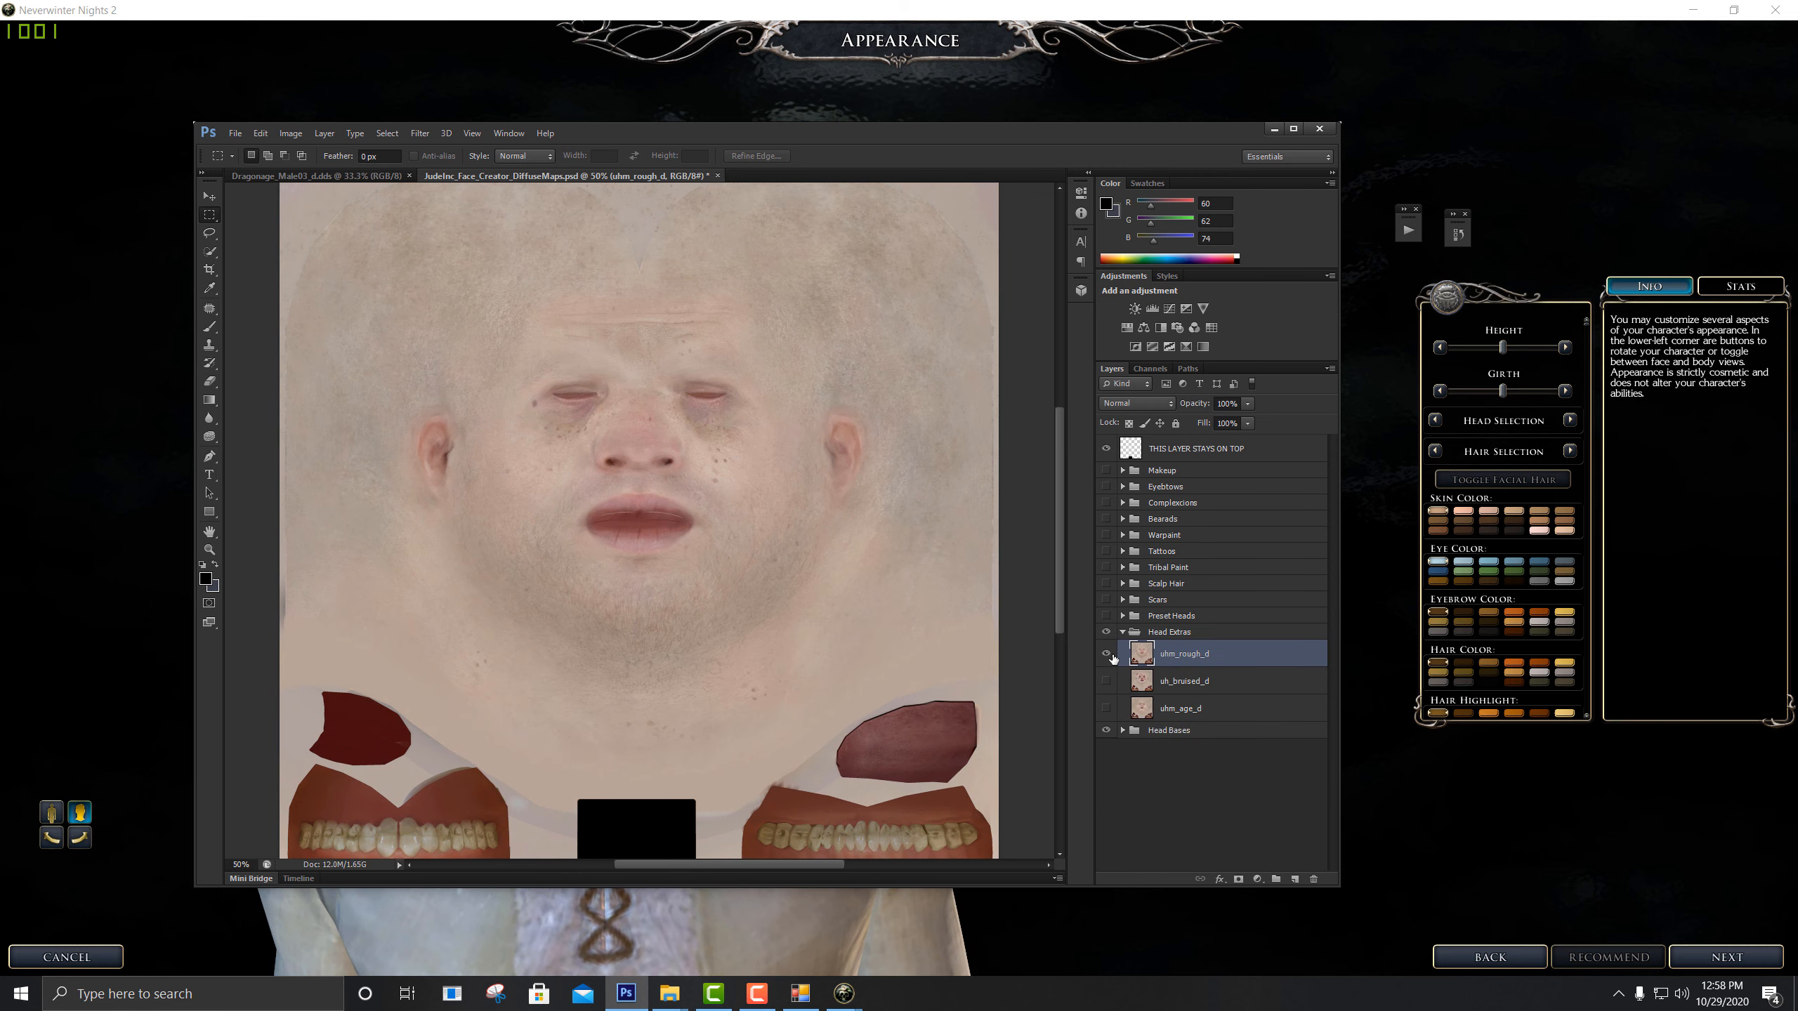
pyautogui.click(1106, 654)
pyautogui.click(1107, 680)
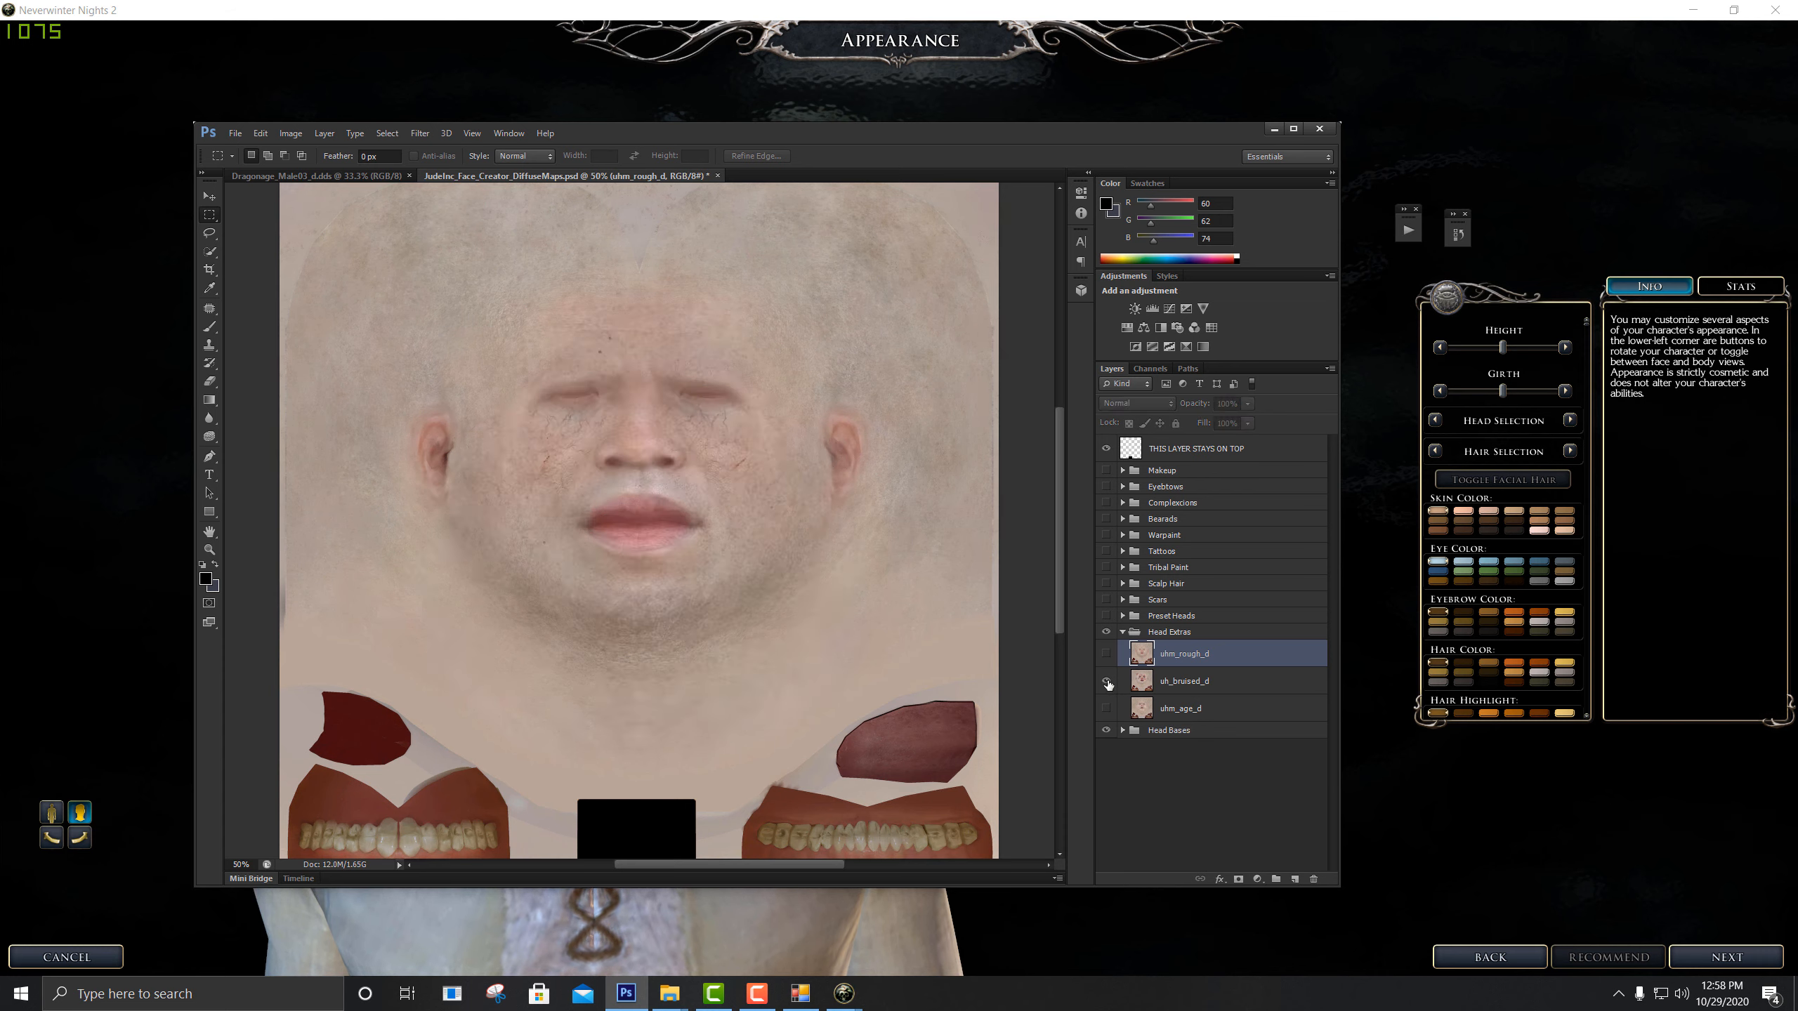
pyautogui.click(1261, 681)
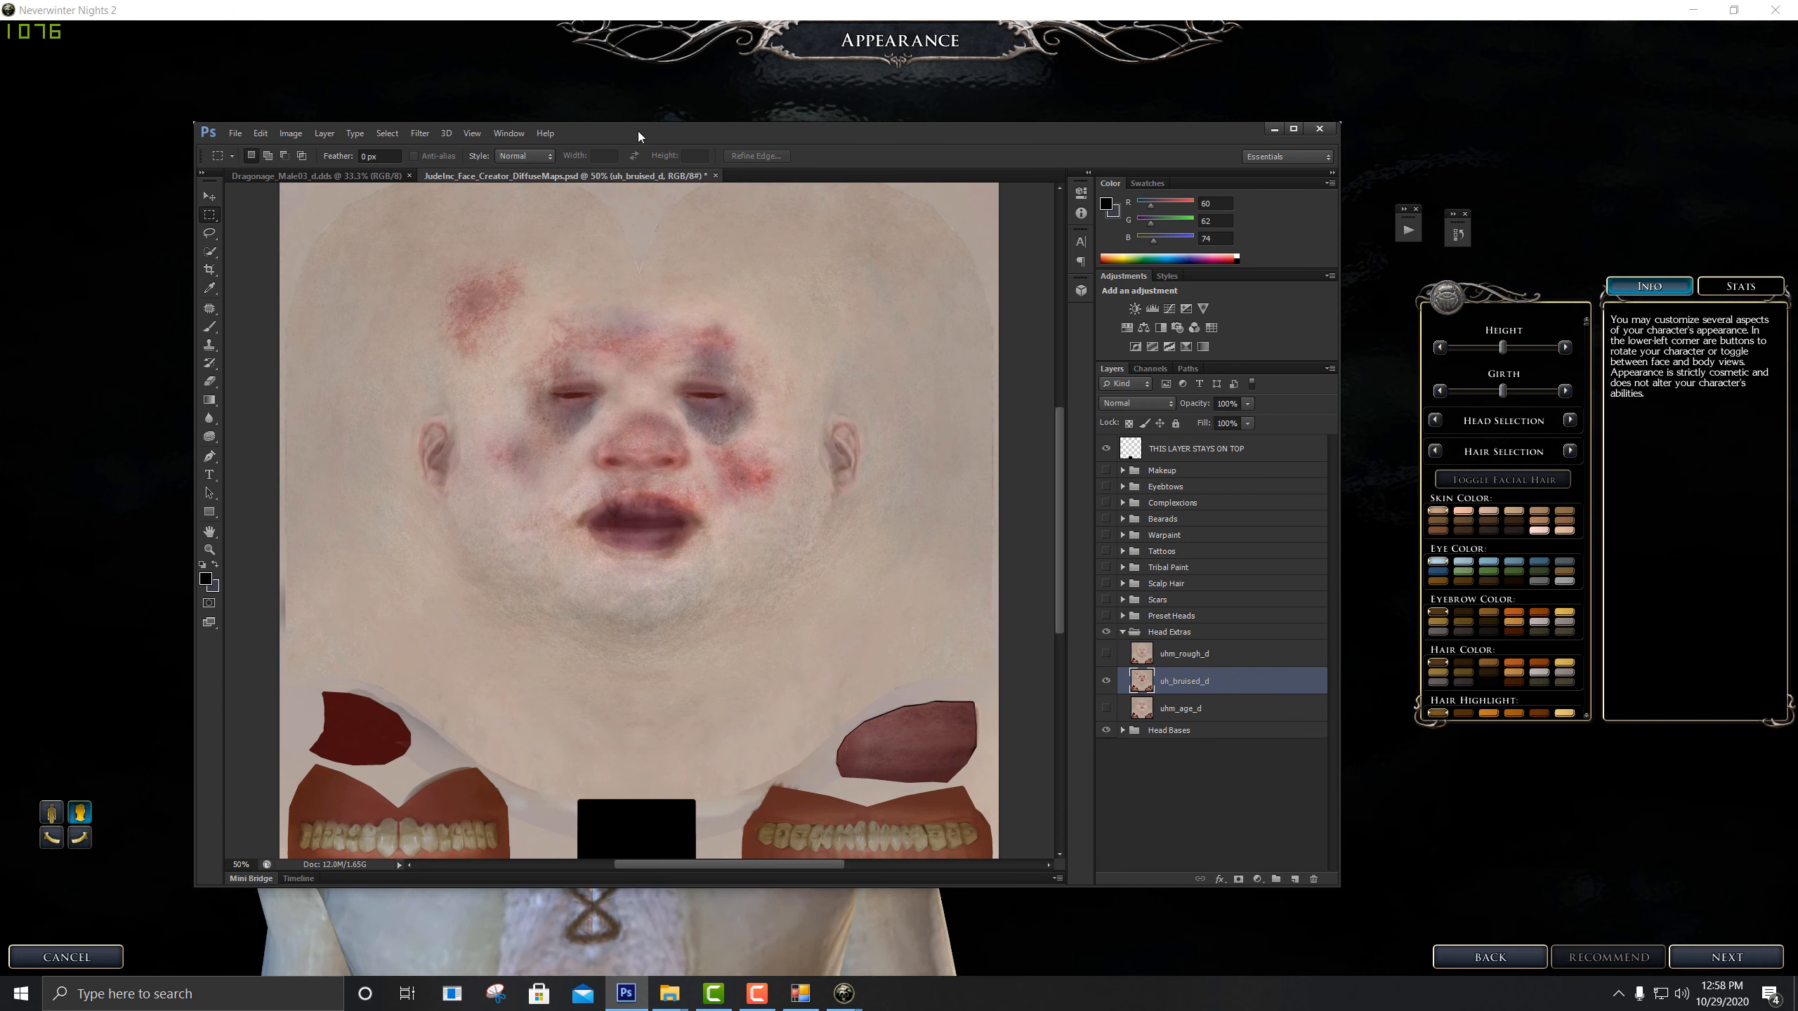
# Move the Photoshop window aside to check the character, expand Head Bases and select the hm_hed2_bas_d layer
pyautogui.moveTo(637, 133); pyautogui.dragTo(1095, 125)
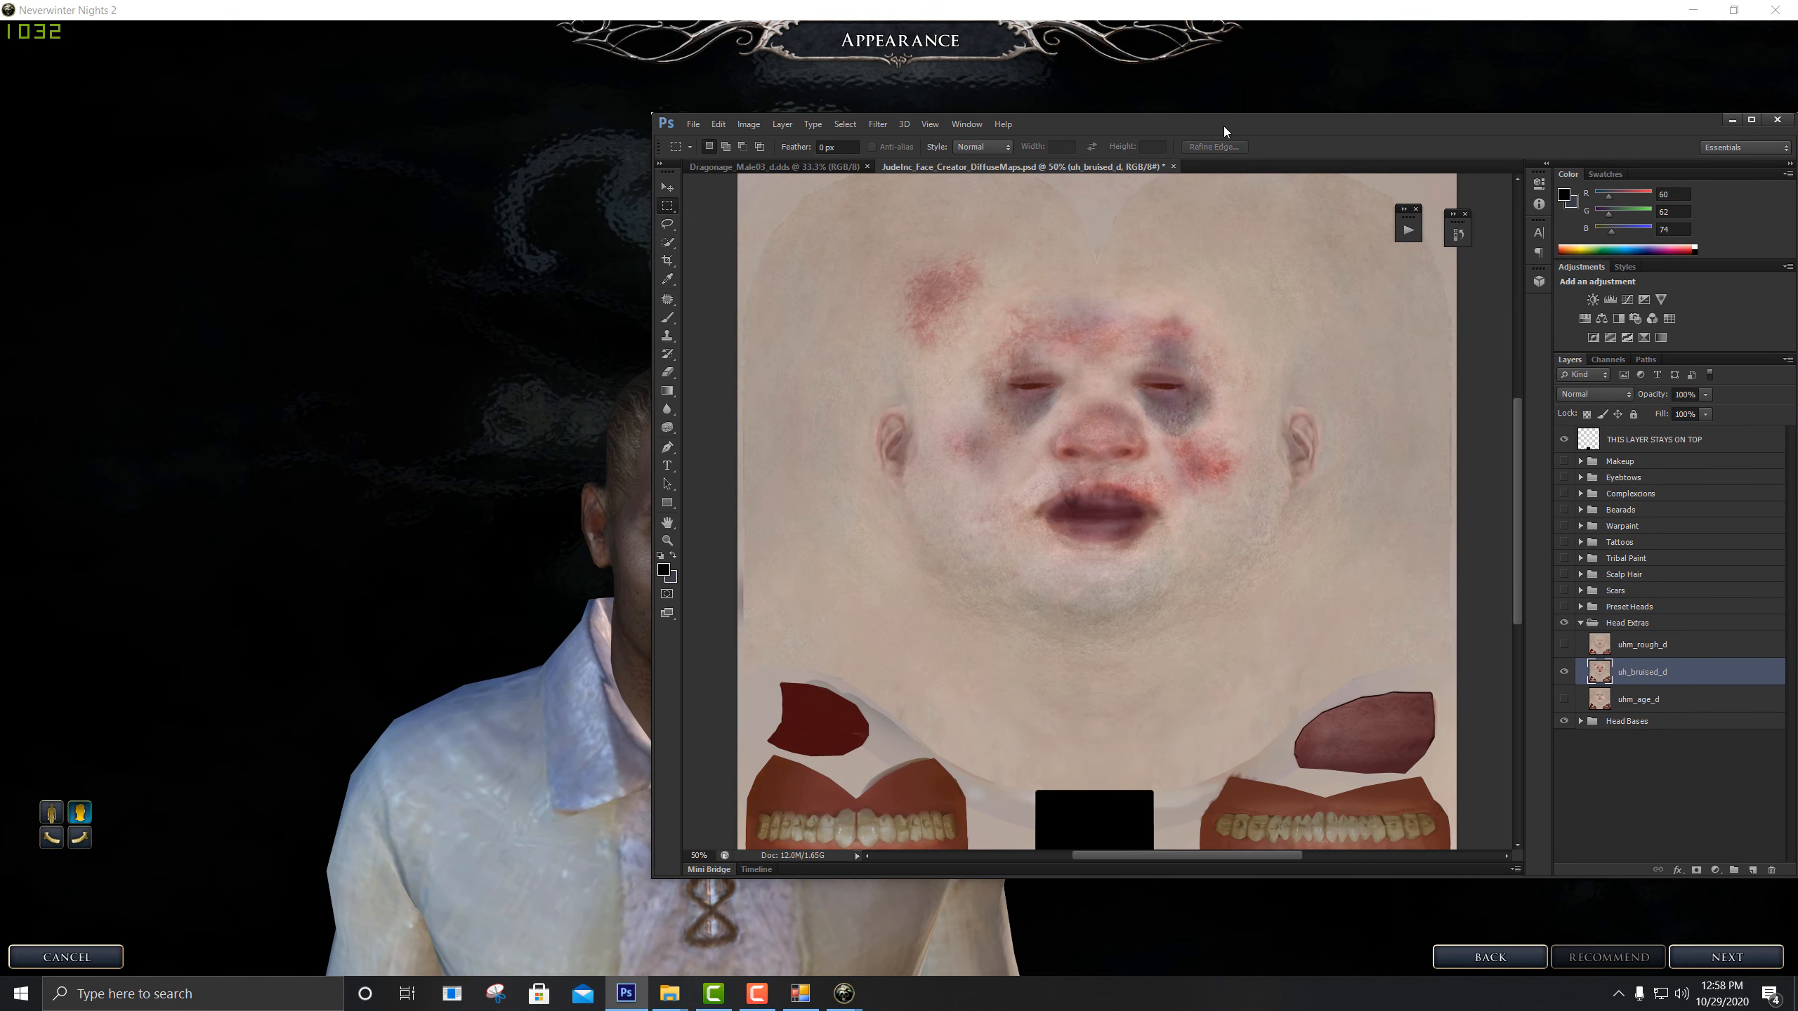
pyautogui.moveTo(1233, 125); pyautogui.dragTo(685, 118)
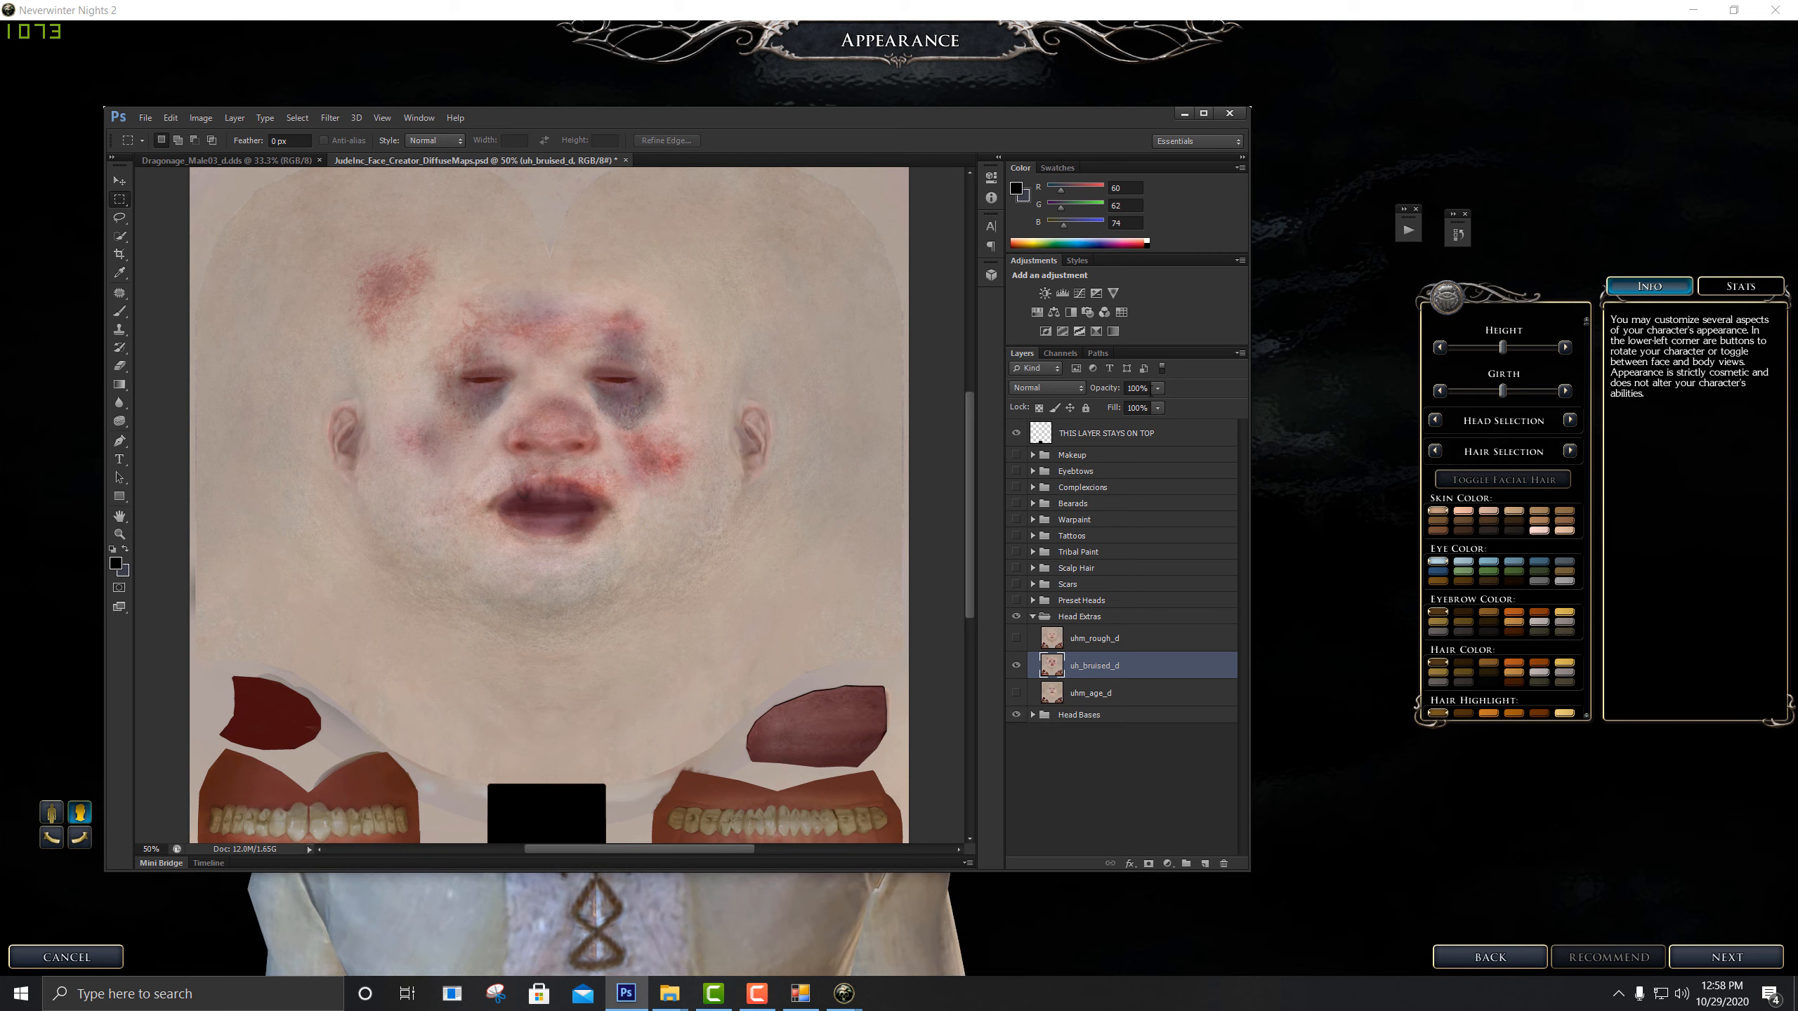
pyautogui.click(1032, 714)
pyautogui.click(1176, 818)
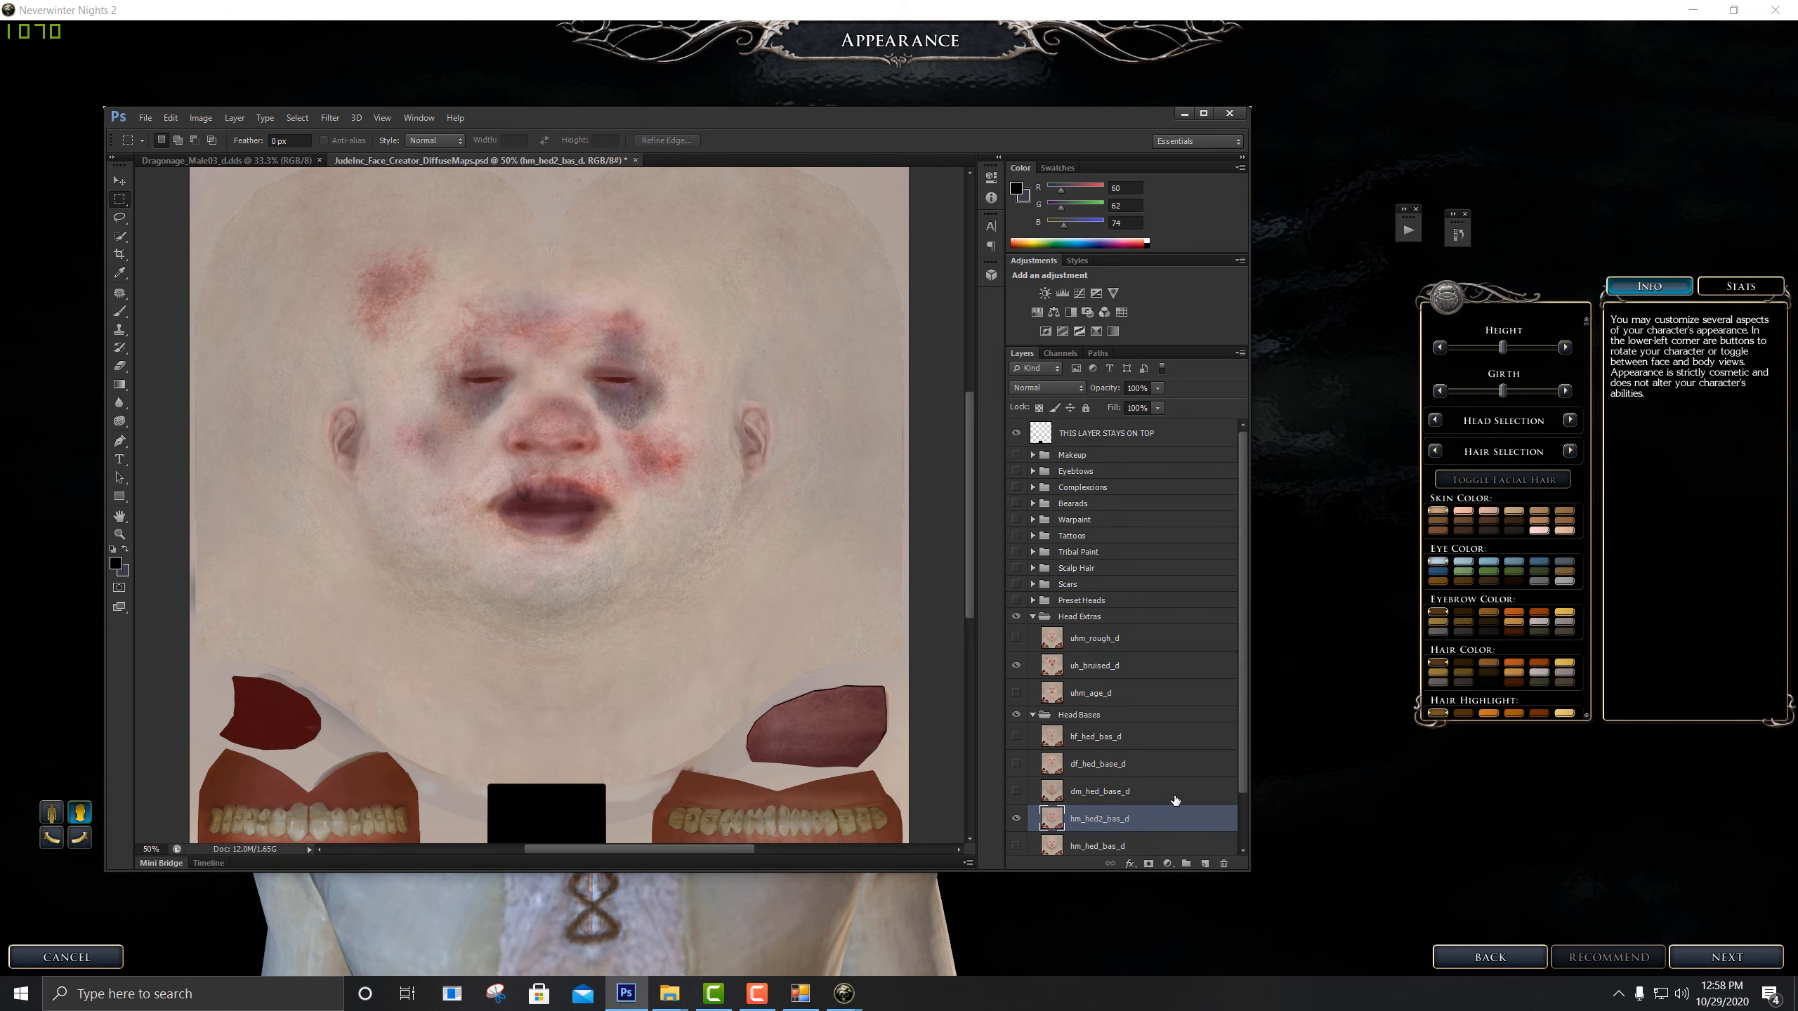
# Select the uh_bruised_d layer, check its opacity control and set its blend mode to Overlay
pyautogui.click(1124, 672)
pyautogui.click(1158, 389)
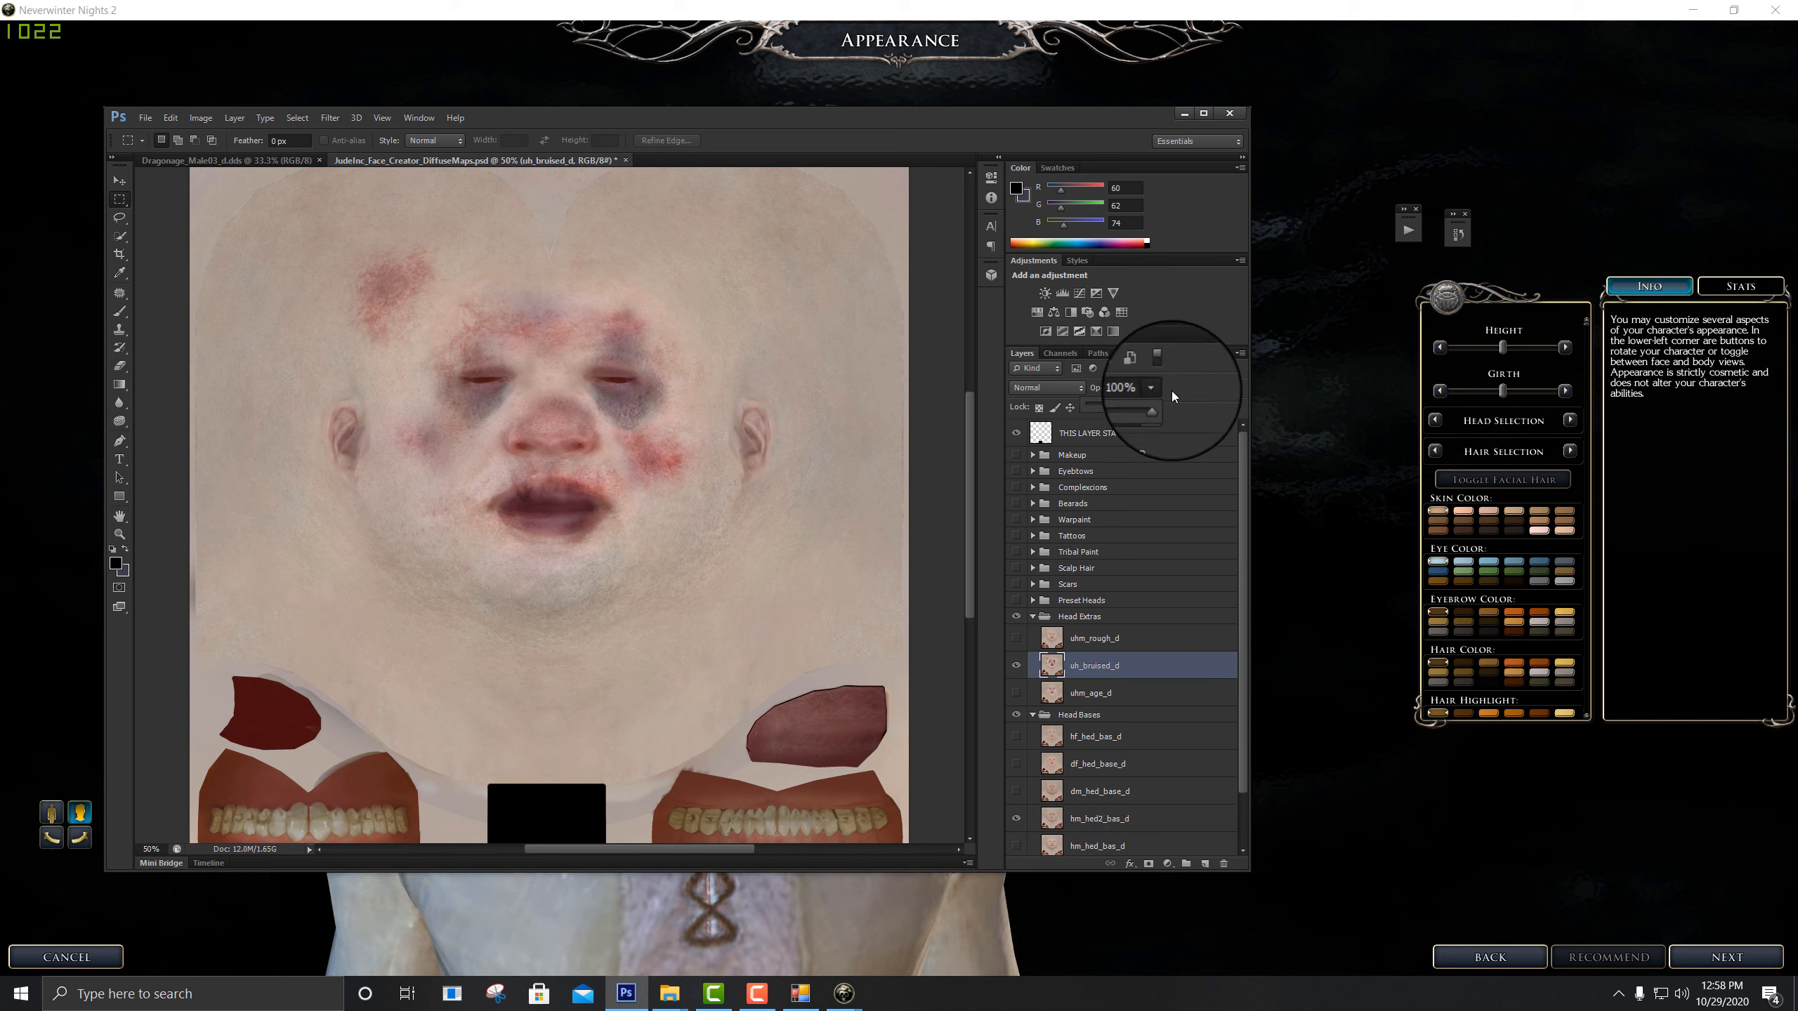
pyautogui.moveTo(1159, 403)
pyautogui.mouseDown()
pyautogui.moveTo(1090, 405)
pyautogui.moveTo(1174, 416)
pyautogui.mouseUp()
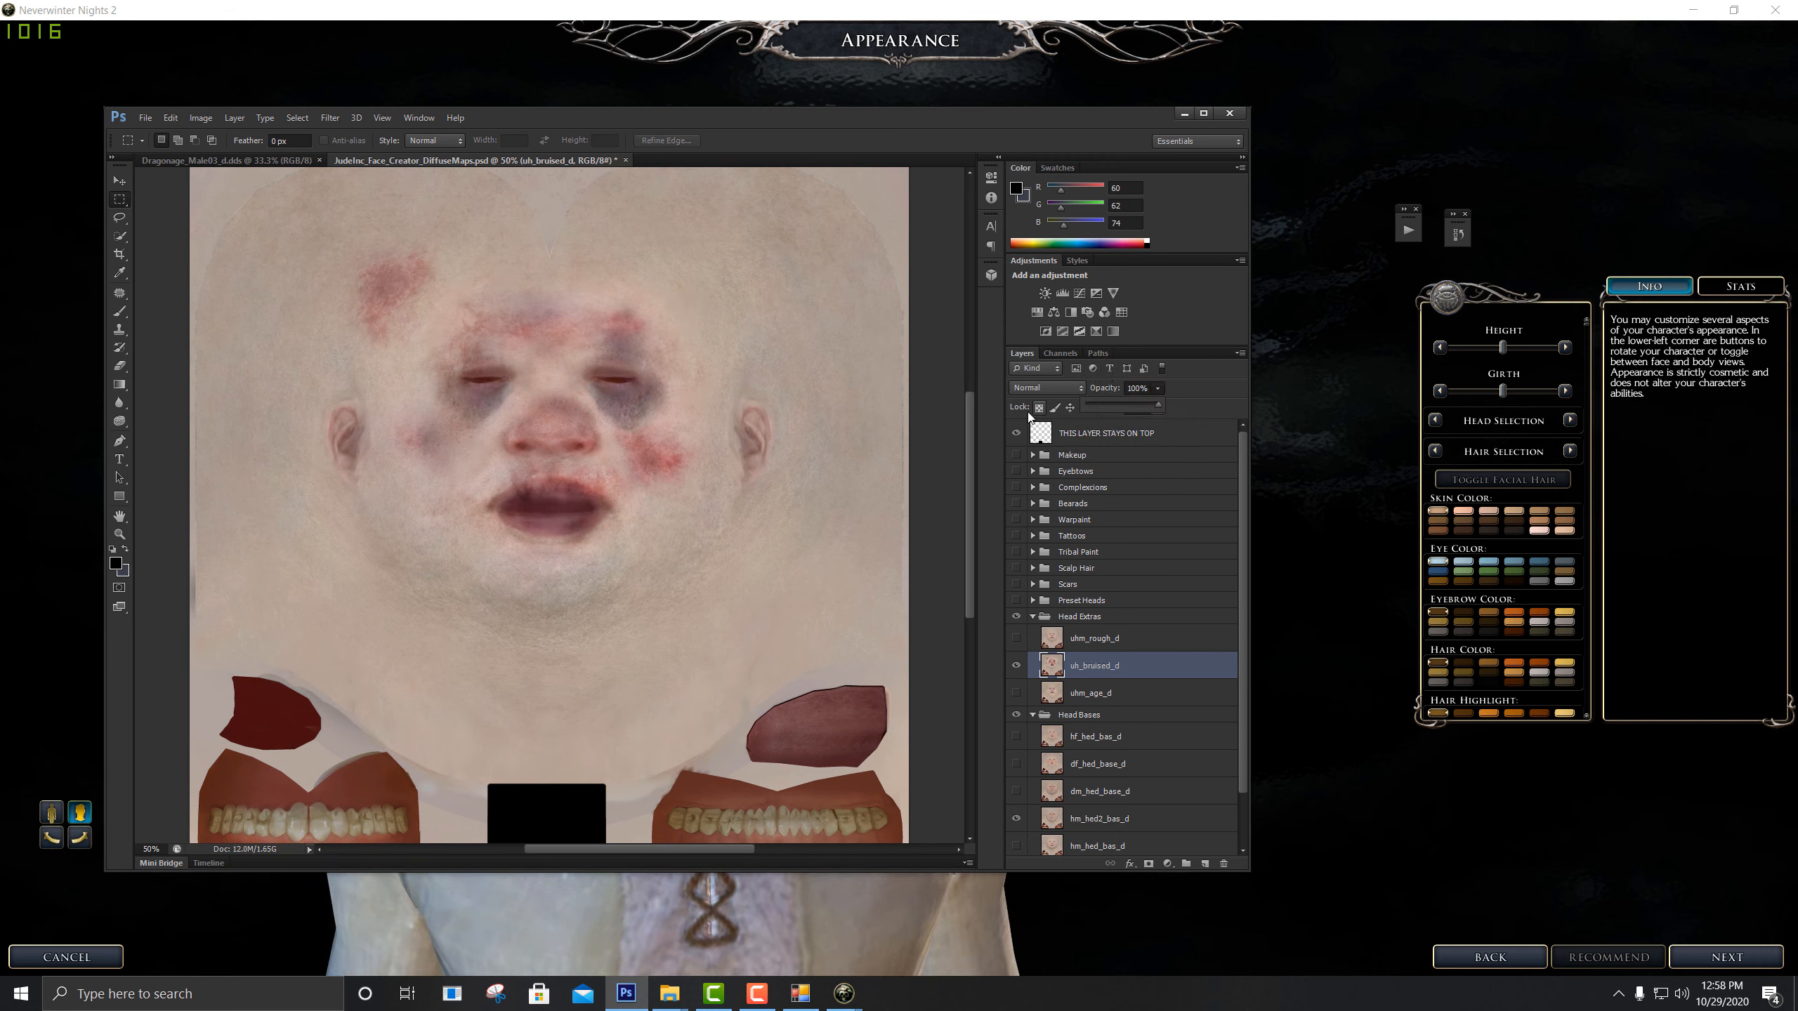
pyautogui.click(1038, 388)
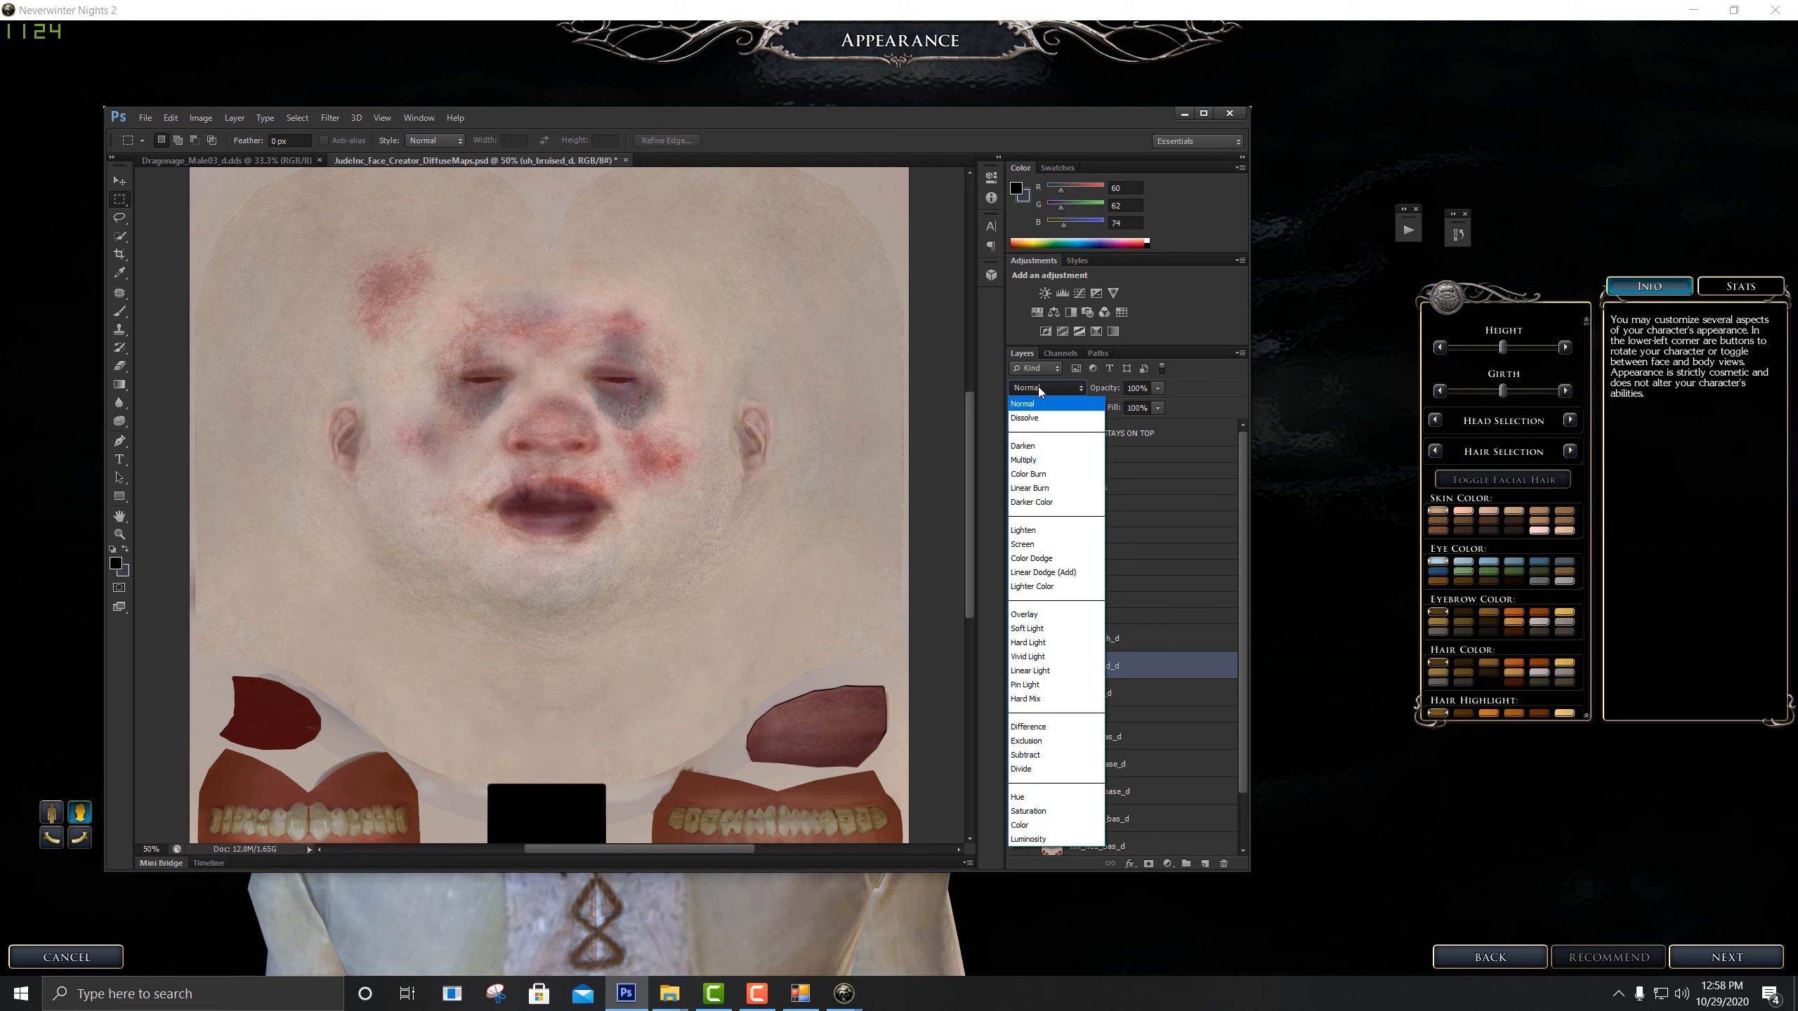
pyautogui.click(1017, 389)
pyautogui.click(1017, 389)
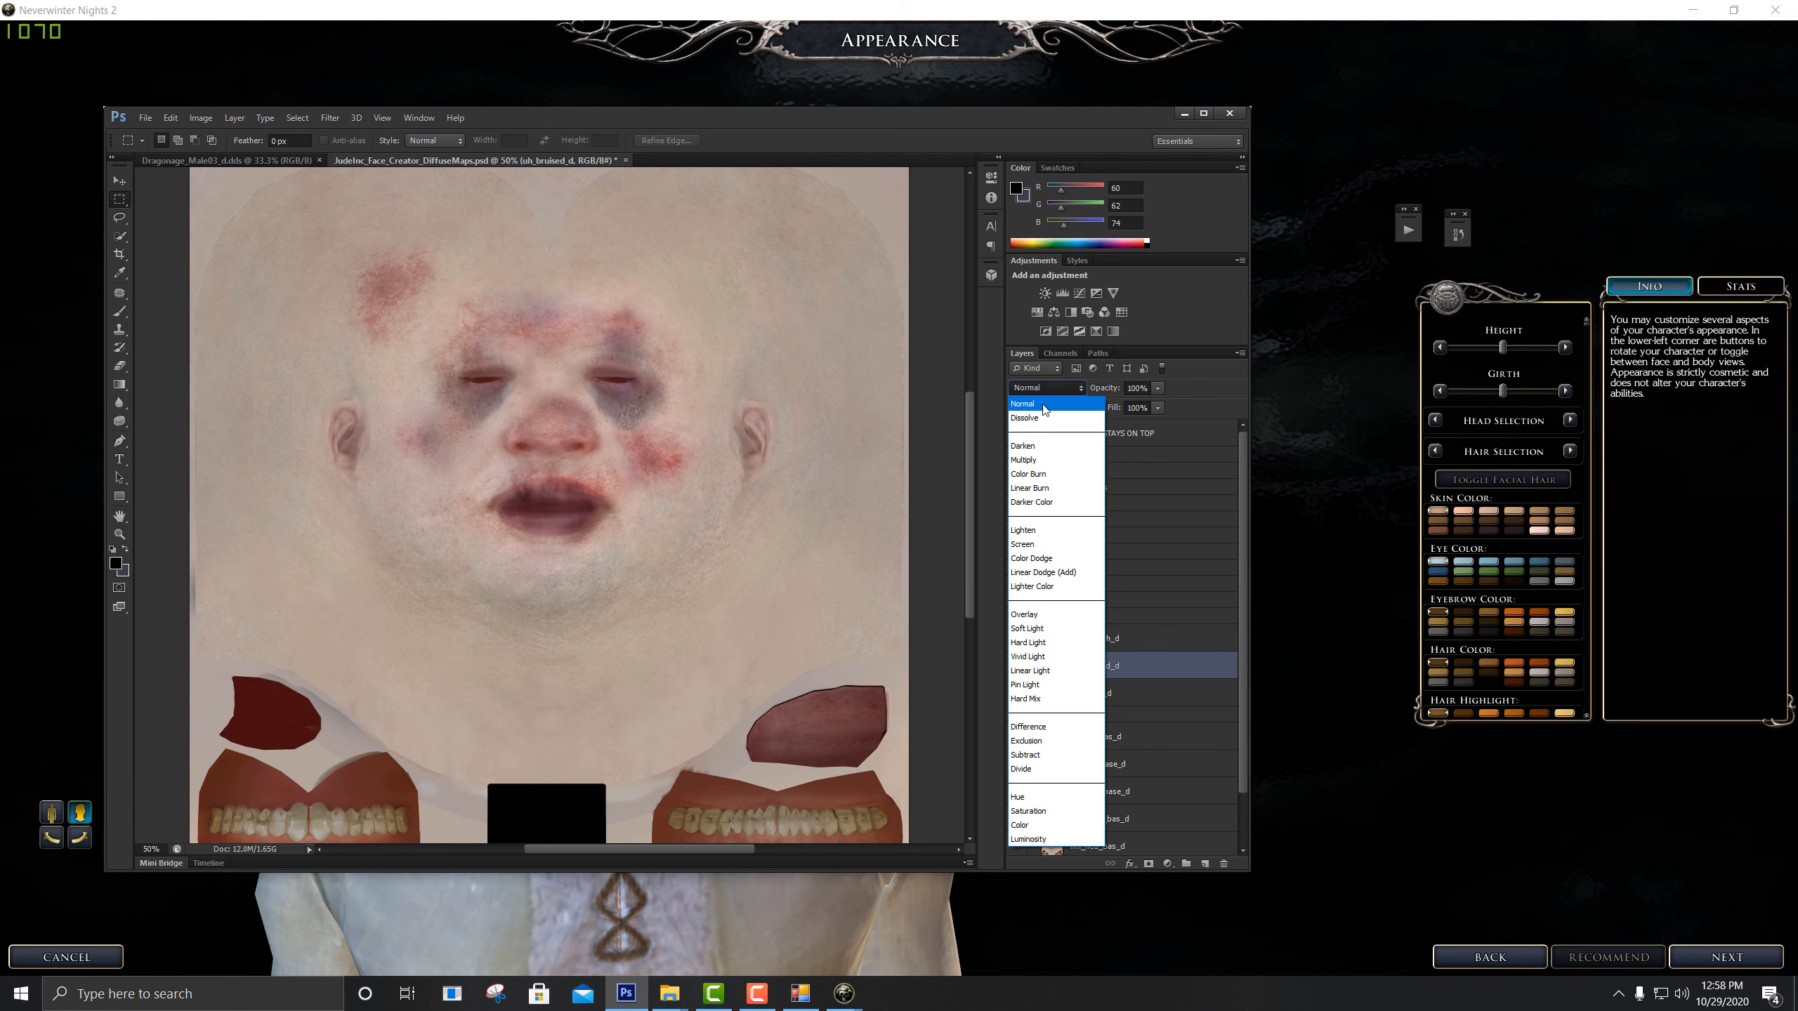
pyautogui.click(1050, 617)
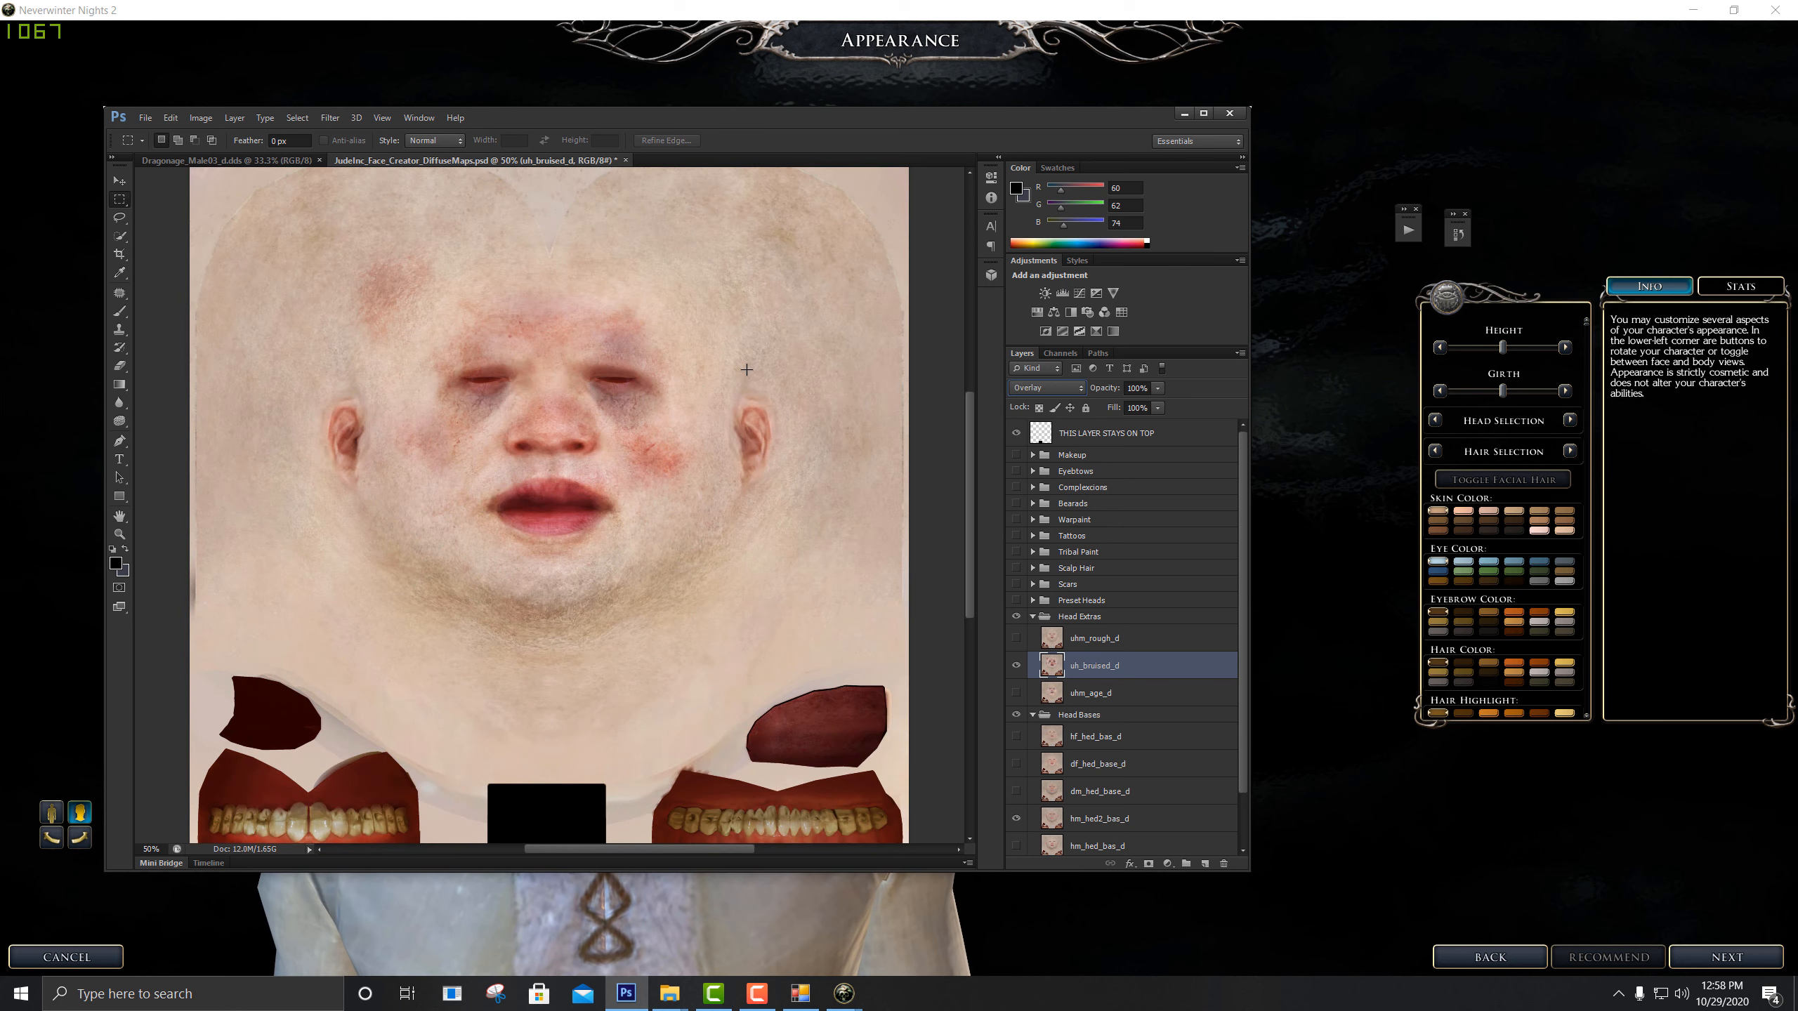
# Toggle the uh_bruised_d layer off and on to compare its Overlay effect with the hm_hed2_bas_d base head
pyautogui.click(1015, 665)
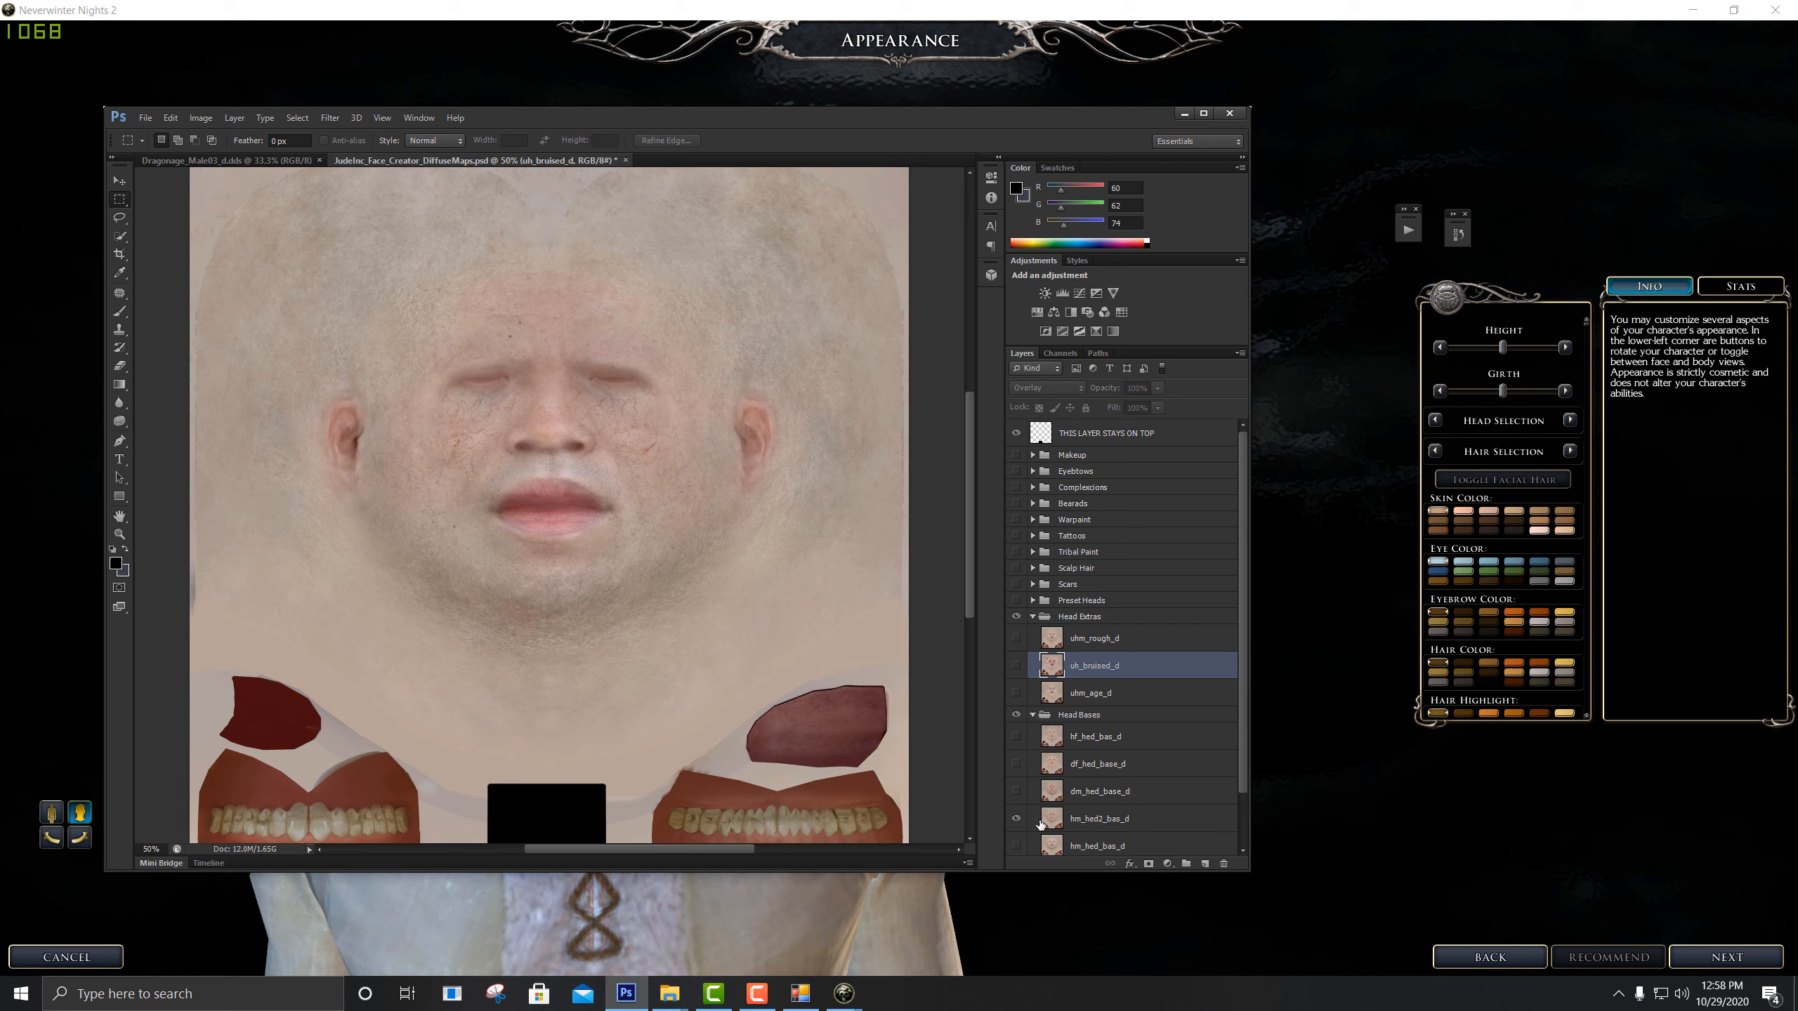
pyautogui.click(1136, 820)
pyautogui.click(1016, 666)
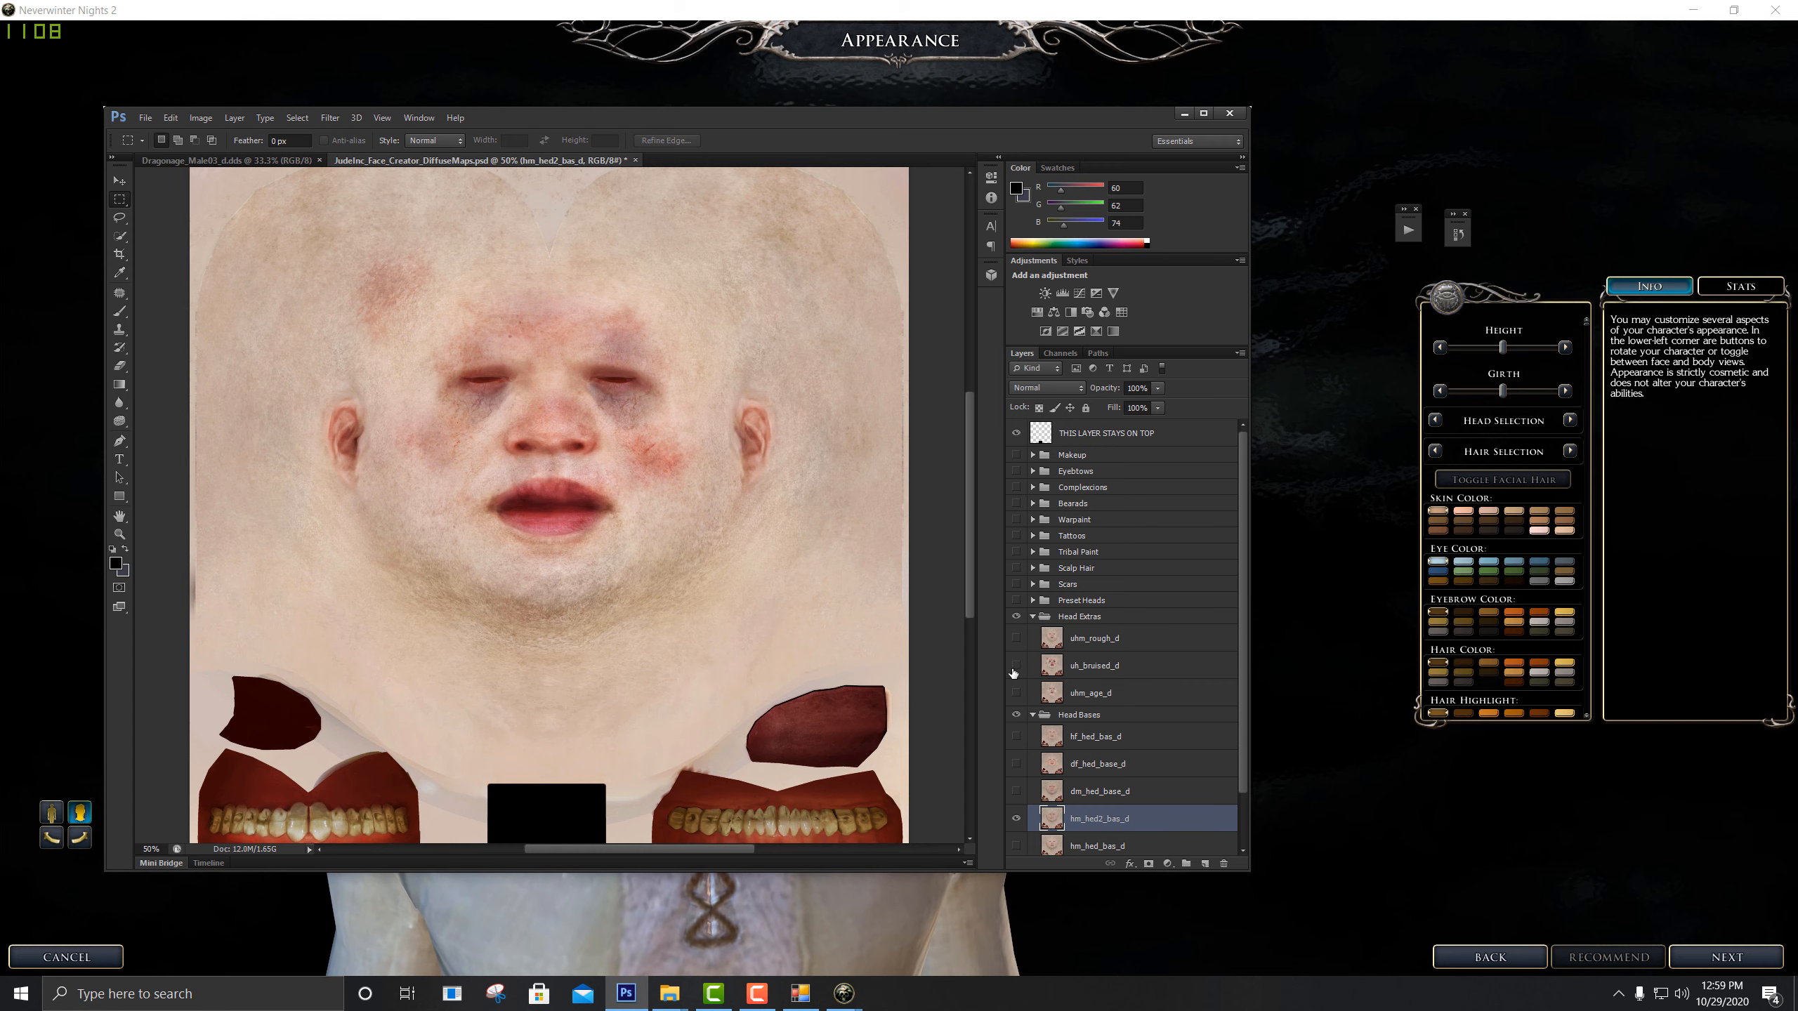
pyautogui.click(1014, 667)
pyautogui.click(1014, 667)
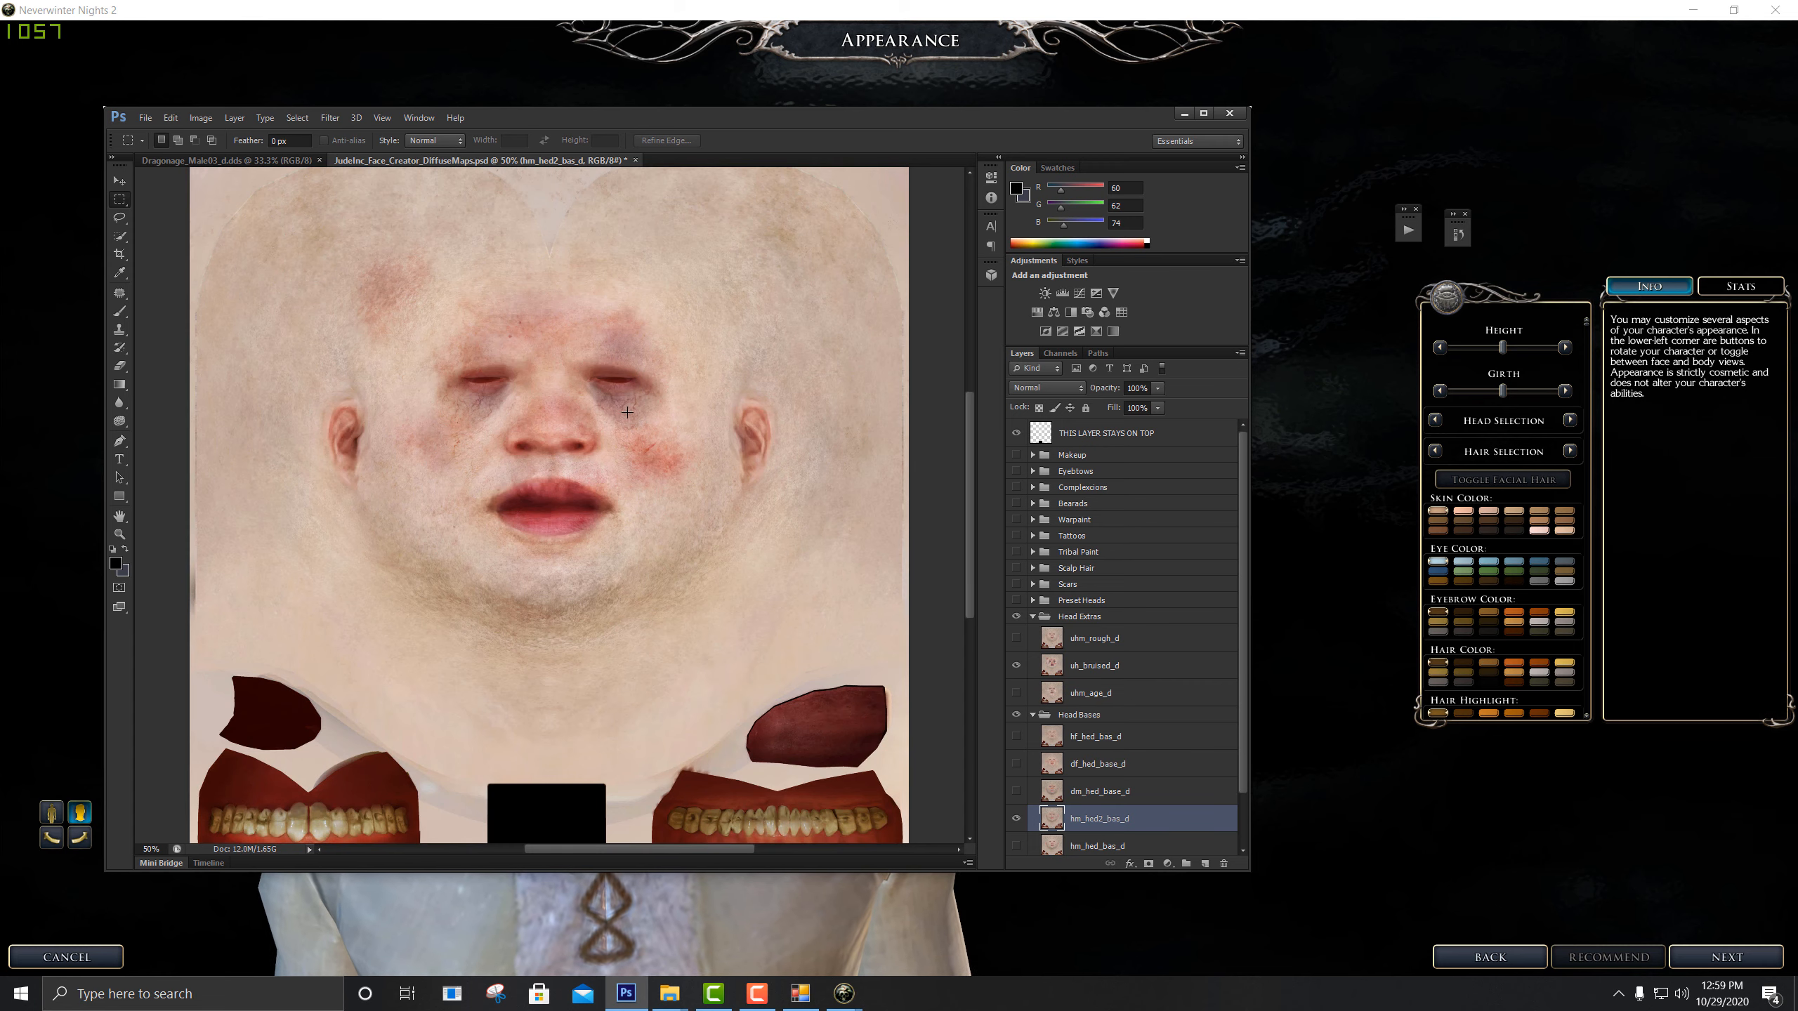
# Select the uh_bruised_d layer again and lower its opacity to 80%
pyautogui.click(1144, 666)
pyautogui.click(1159, 388)
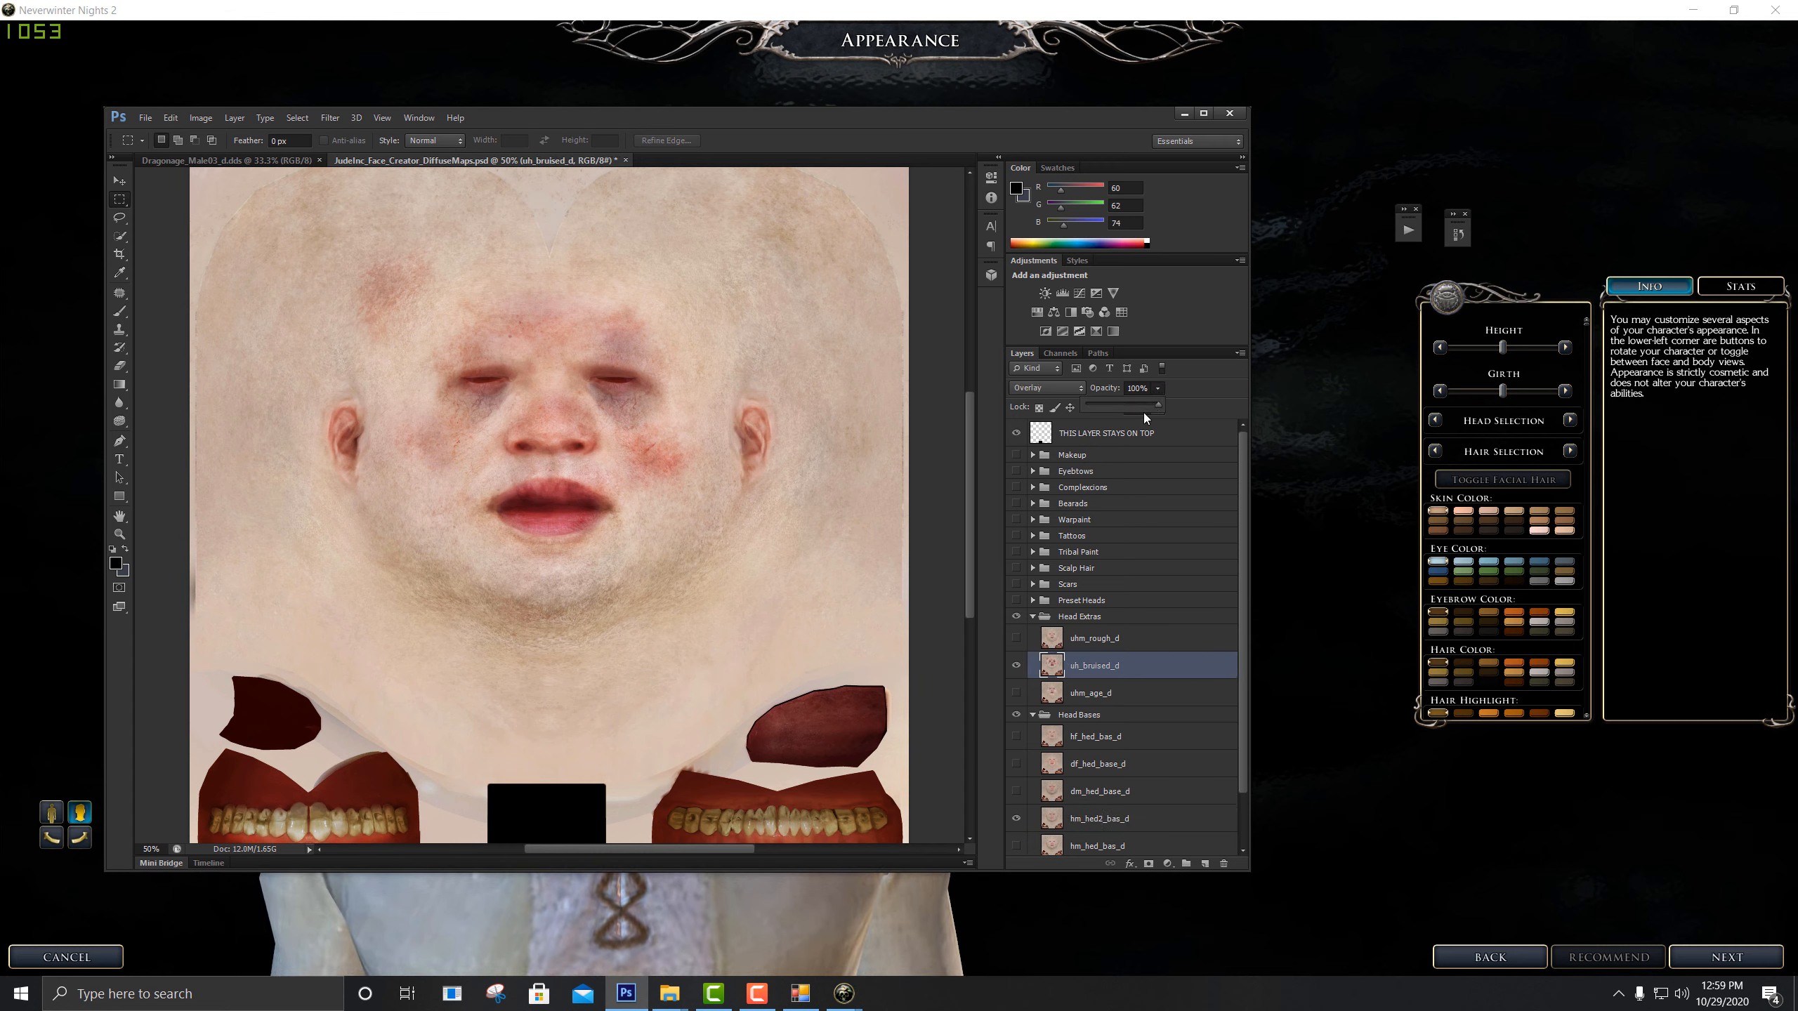
pyautogui.click(1036, 392)
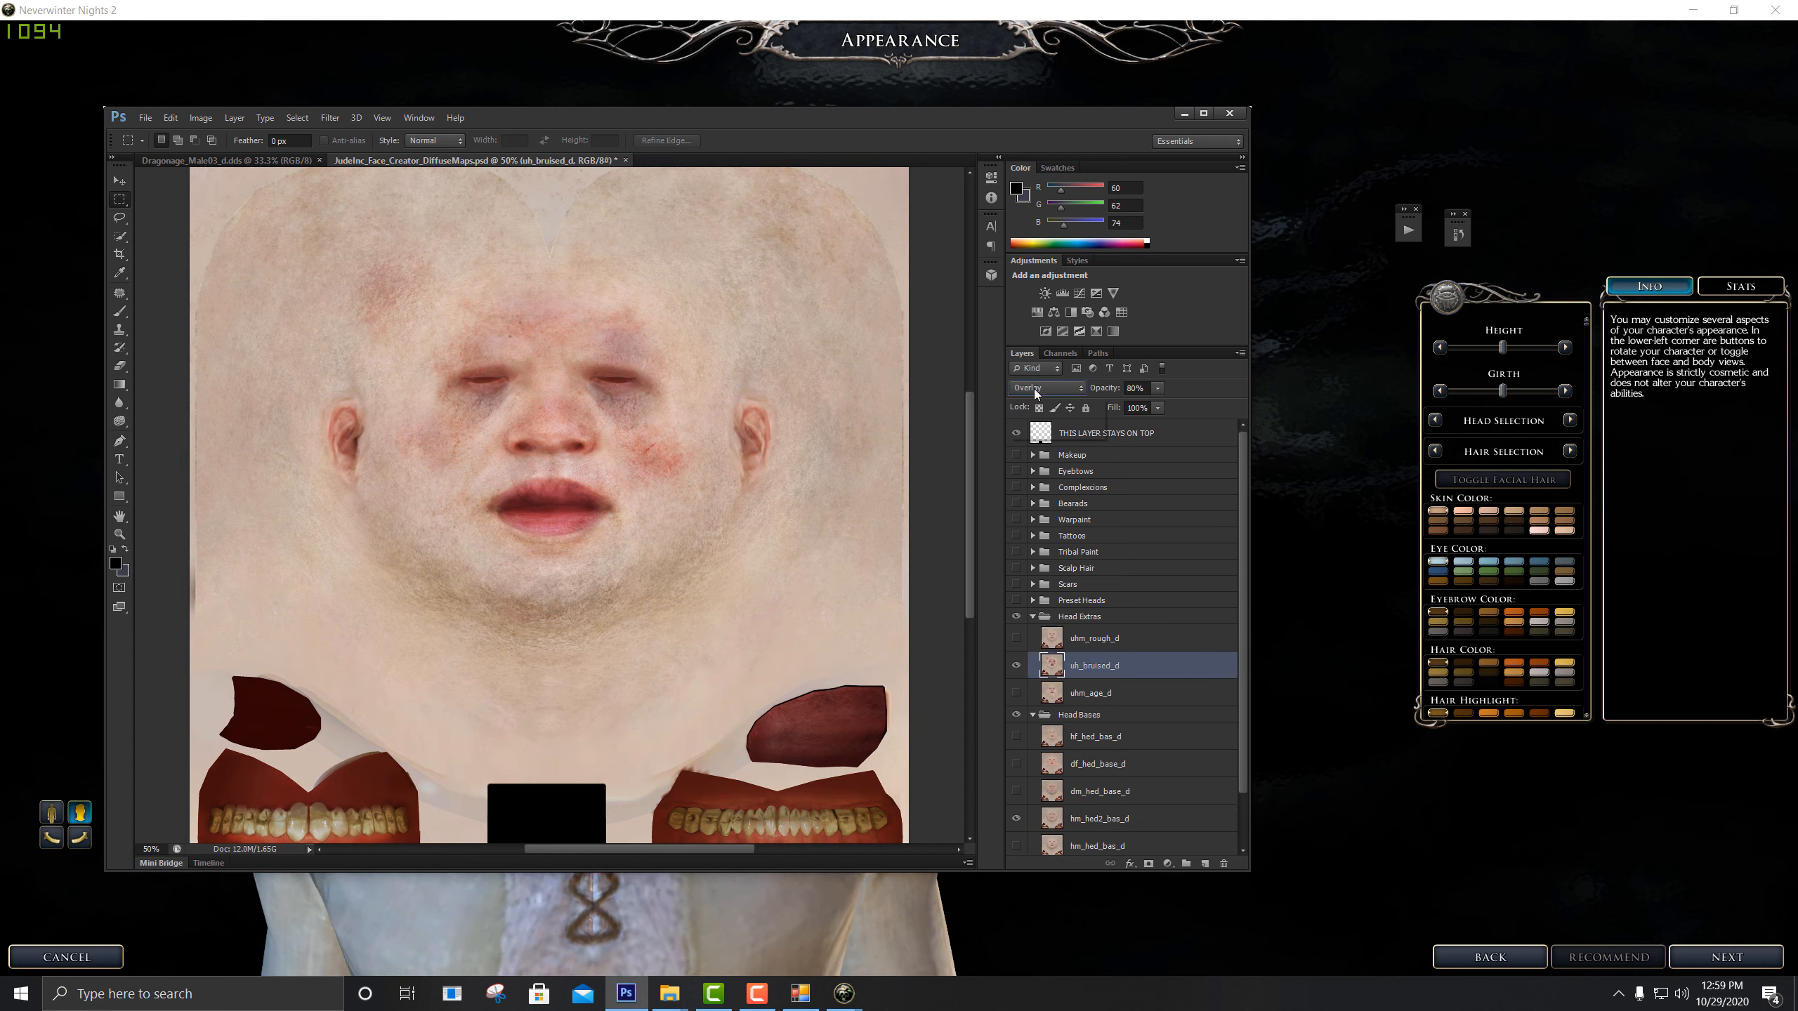
# Try the Multiply, Color Dodge and Soft Light blend modes on uh_bruised_d, varying the Soft Light opacity up to 100%
pyautogui.click(1046, 388)
pyautogui.click(1038, 460)
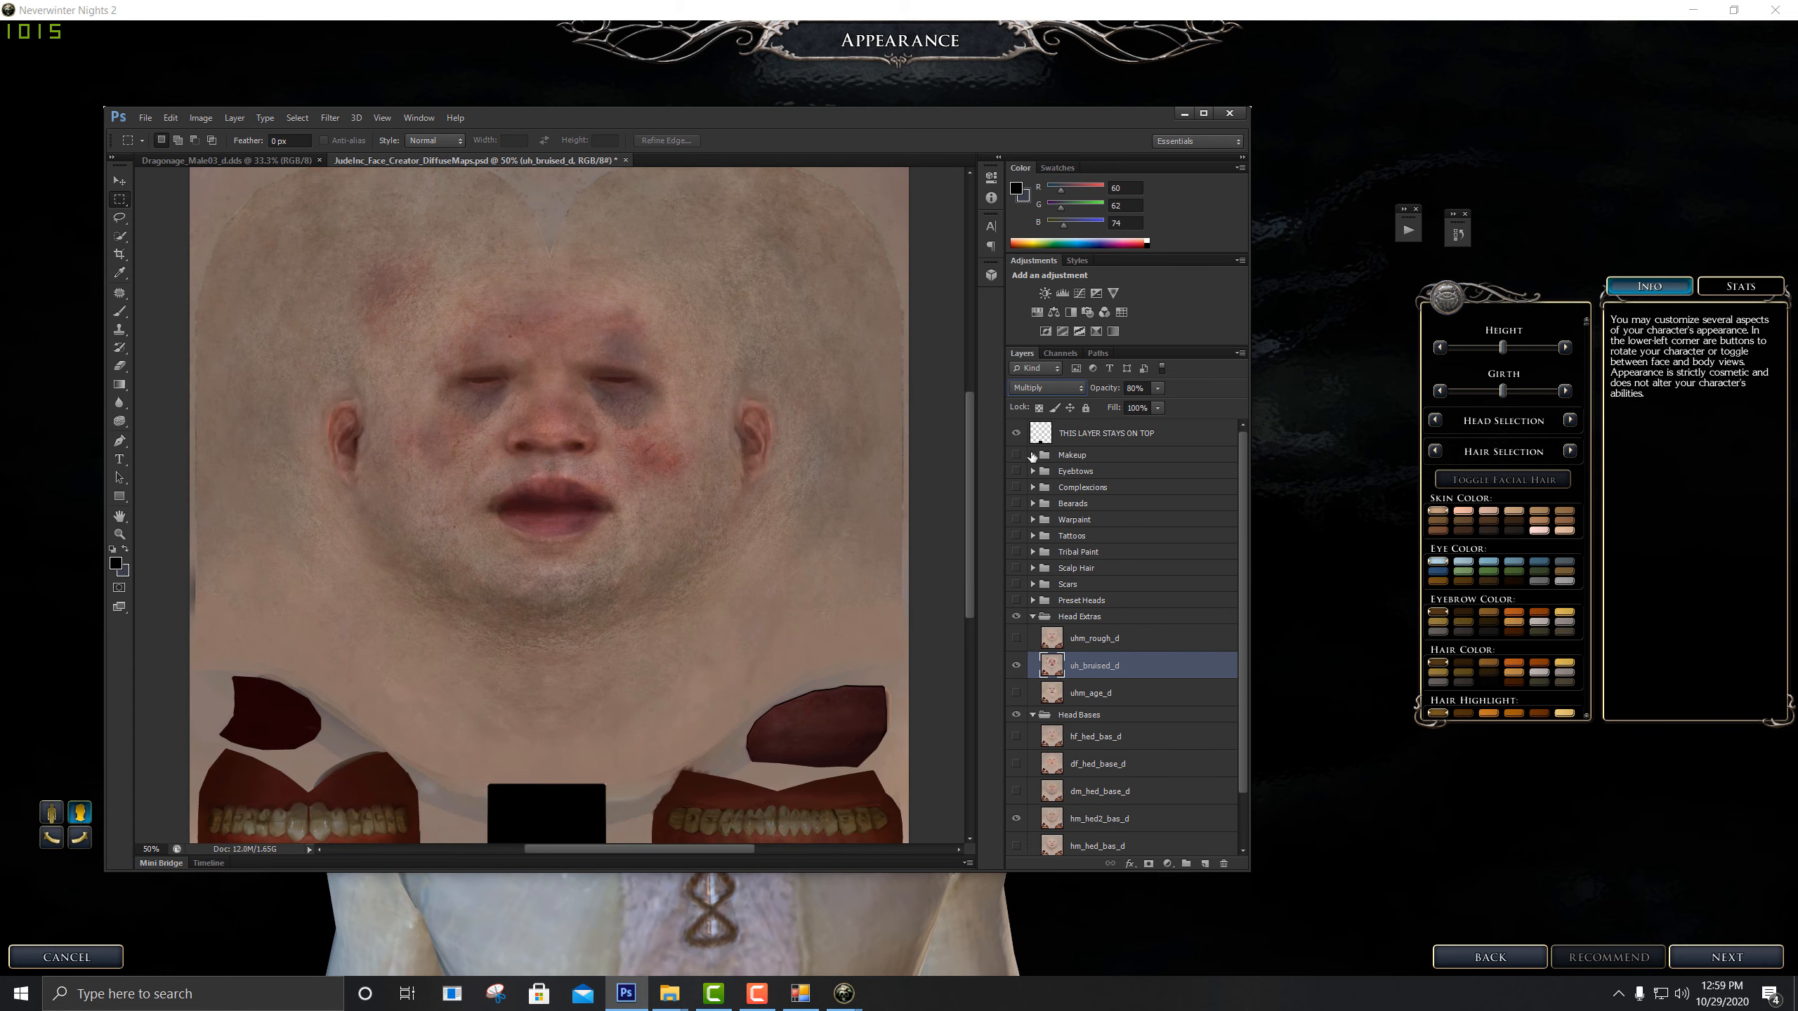
pyautogui.click(1047, 388)
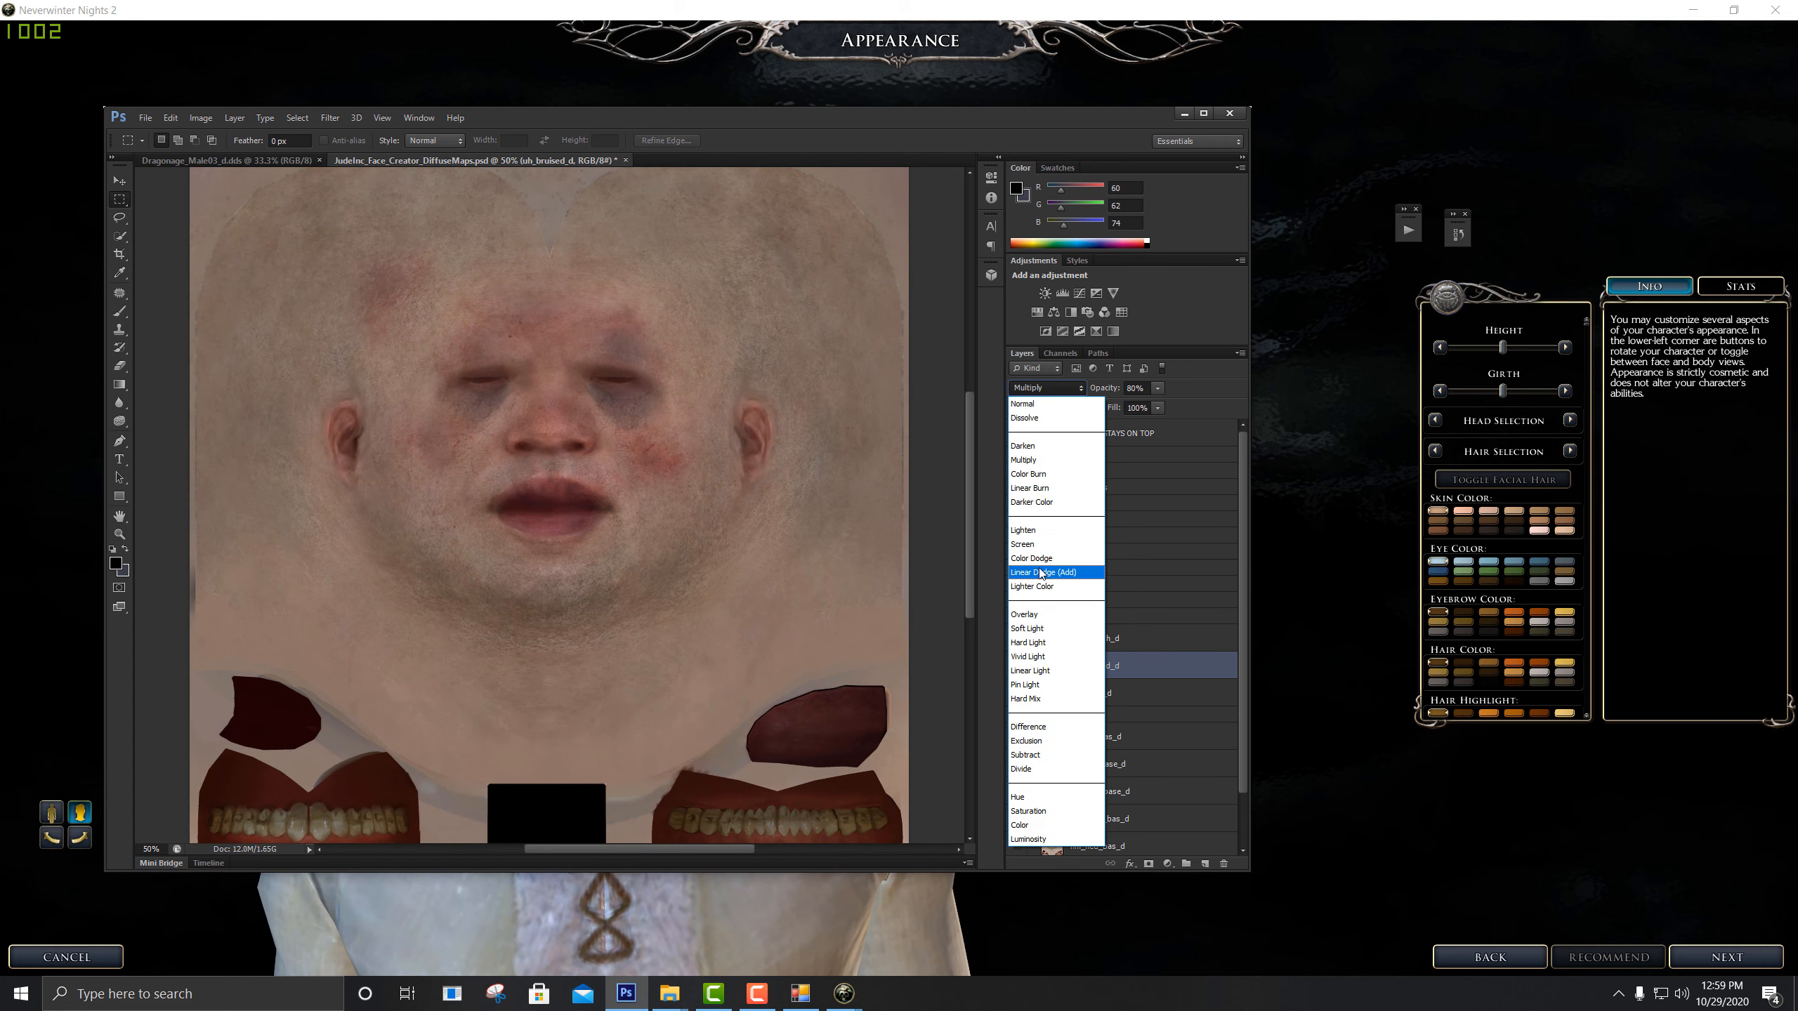
pyautogui.click(1049, 558)
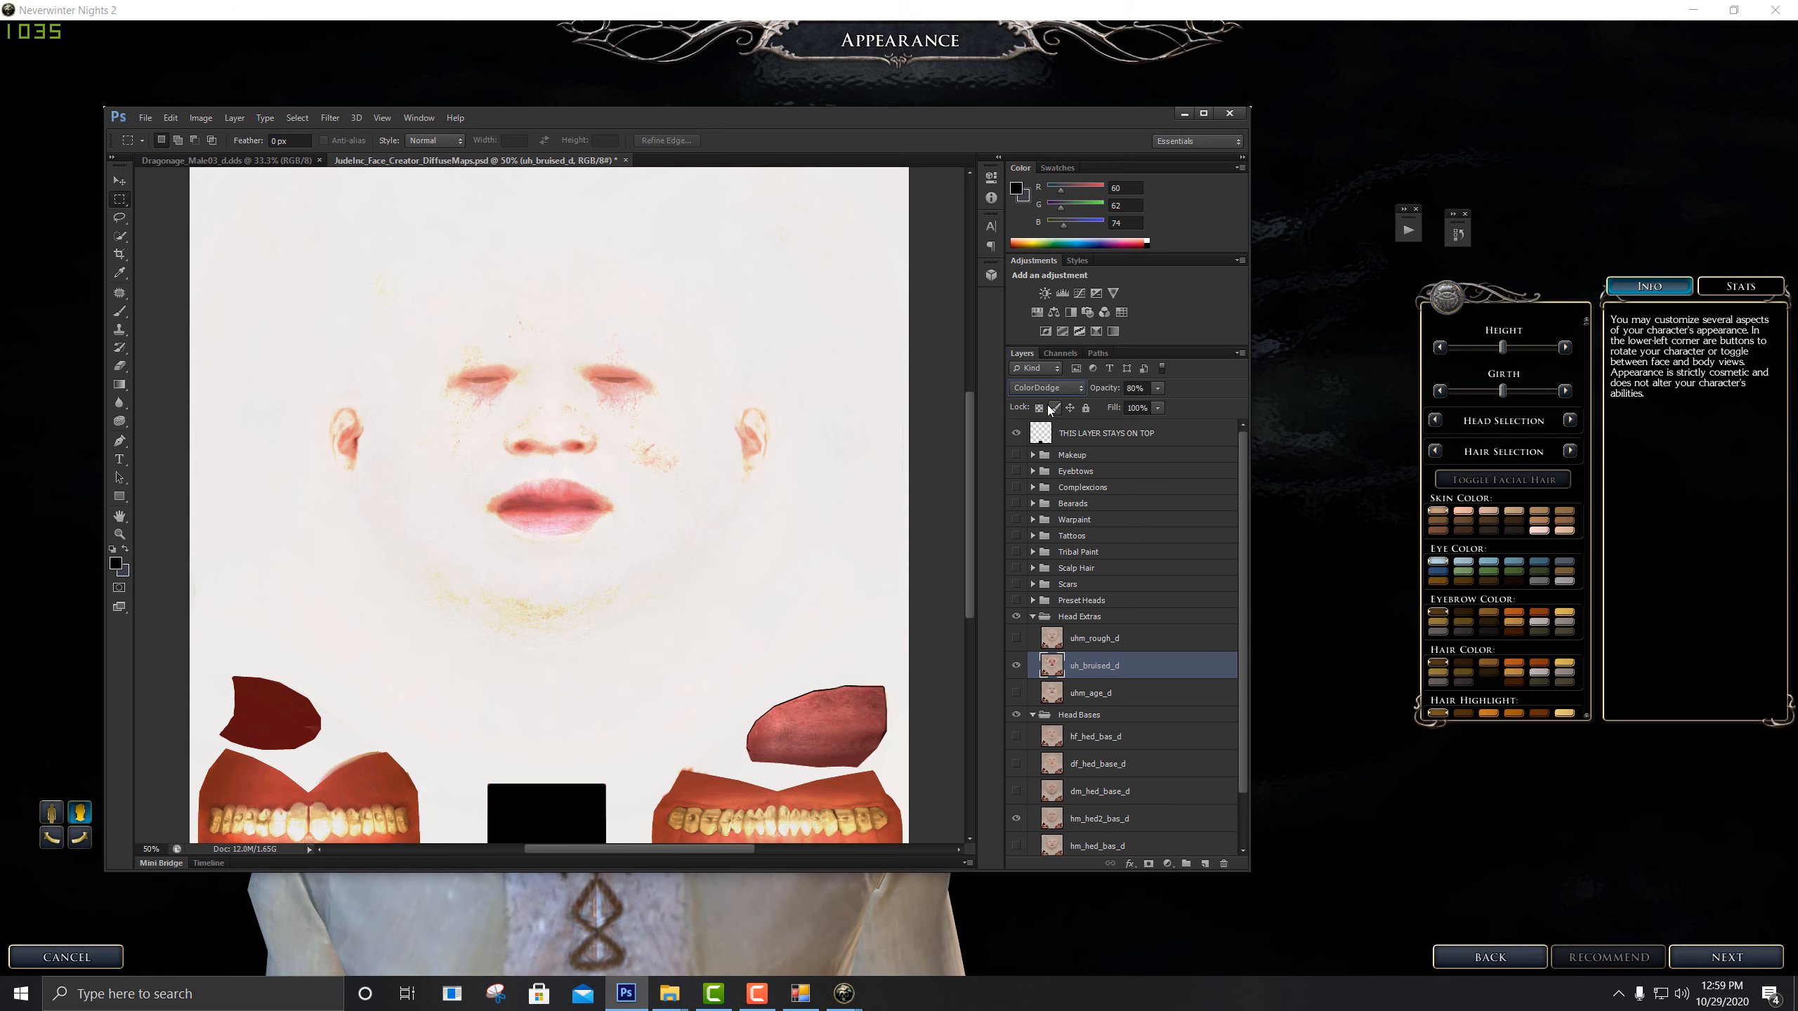
pyautogui.click(1047, 388)
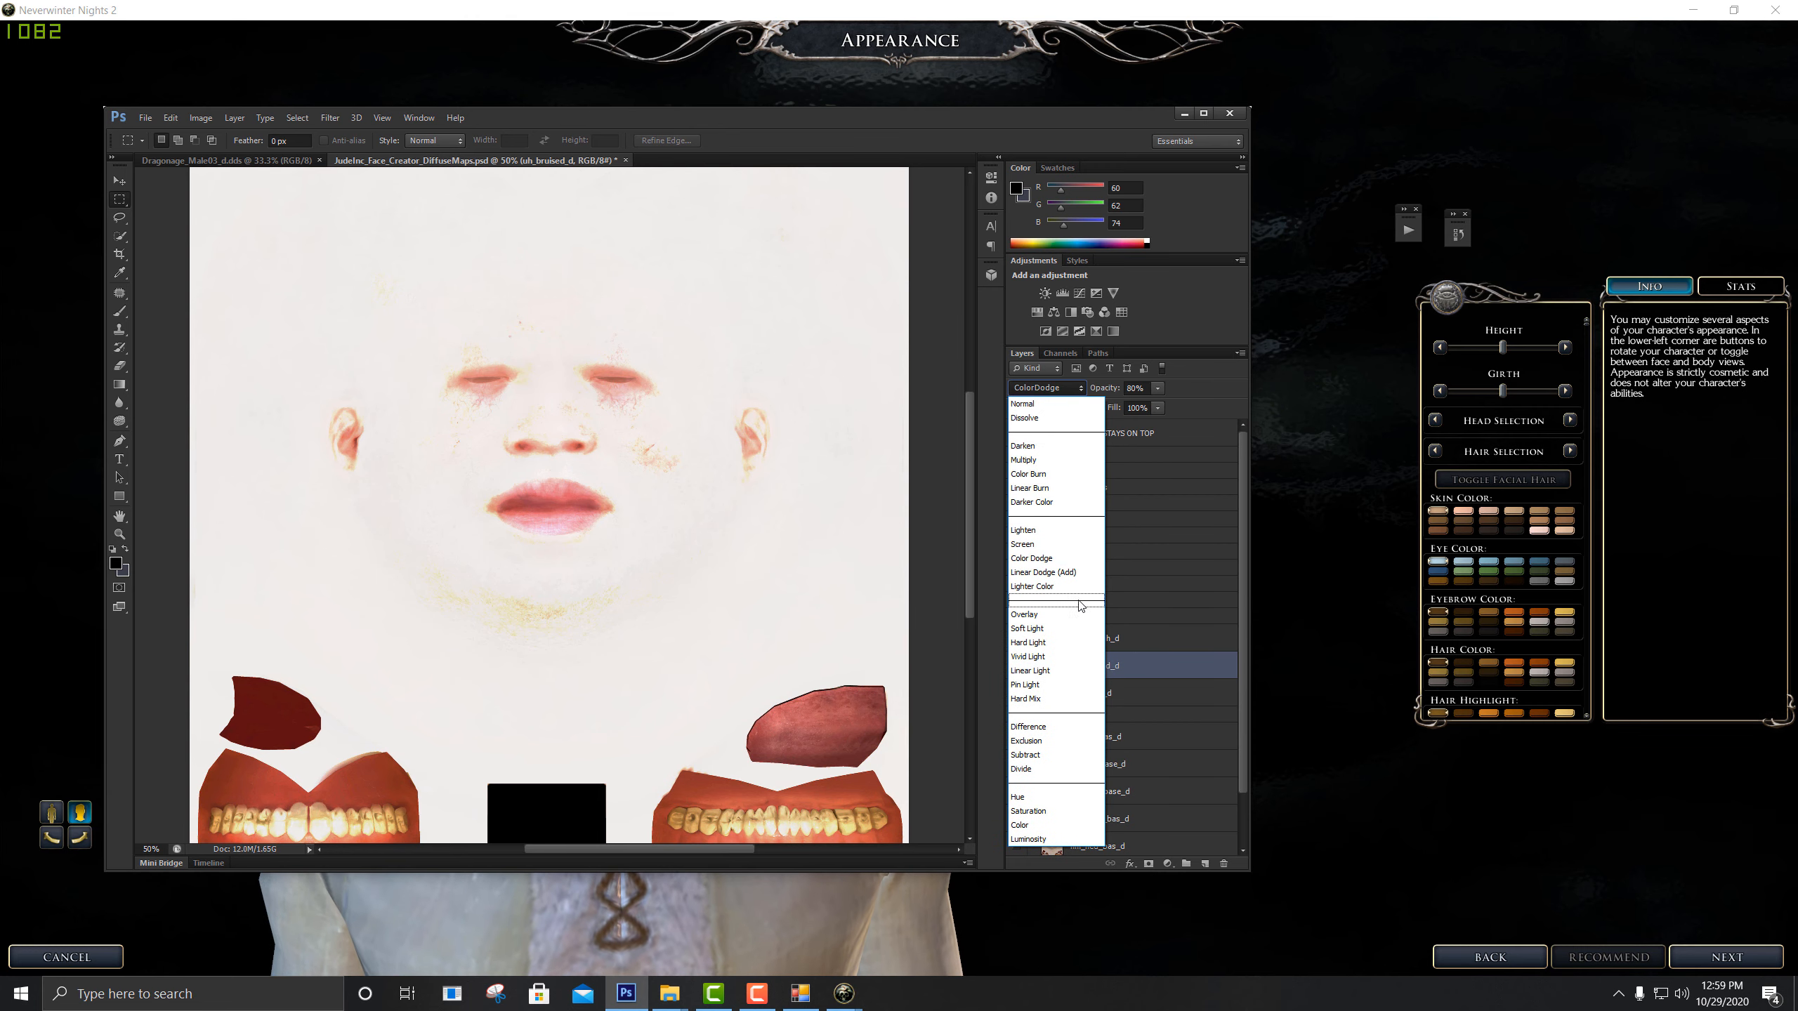
pyautogui.click(1053, 630)
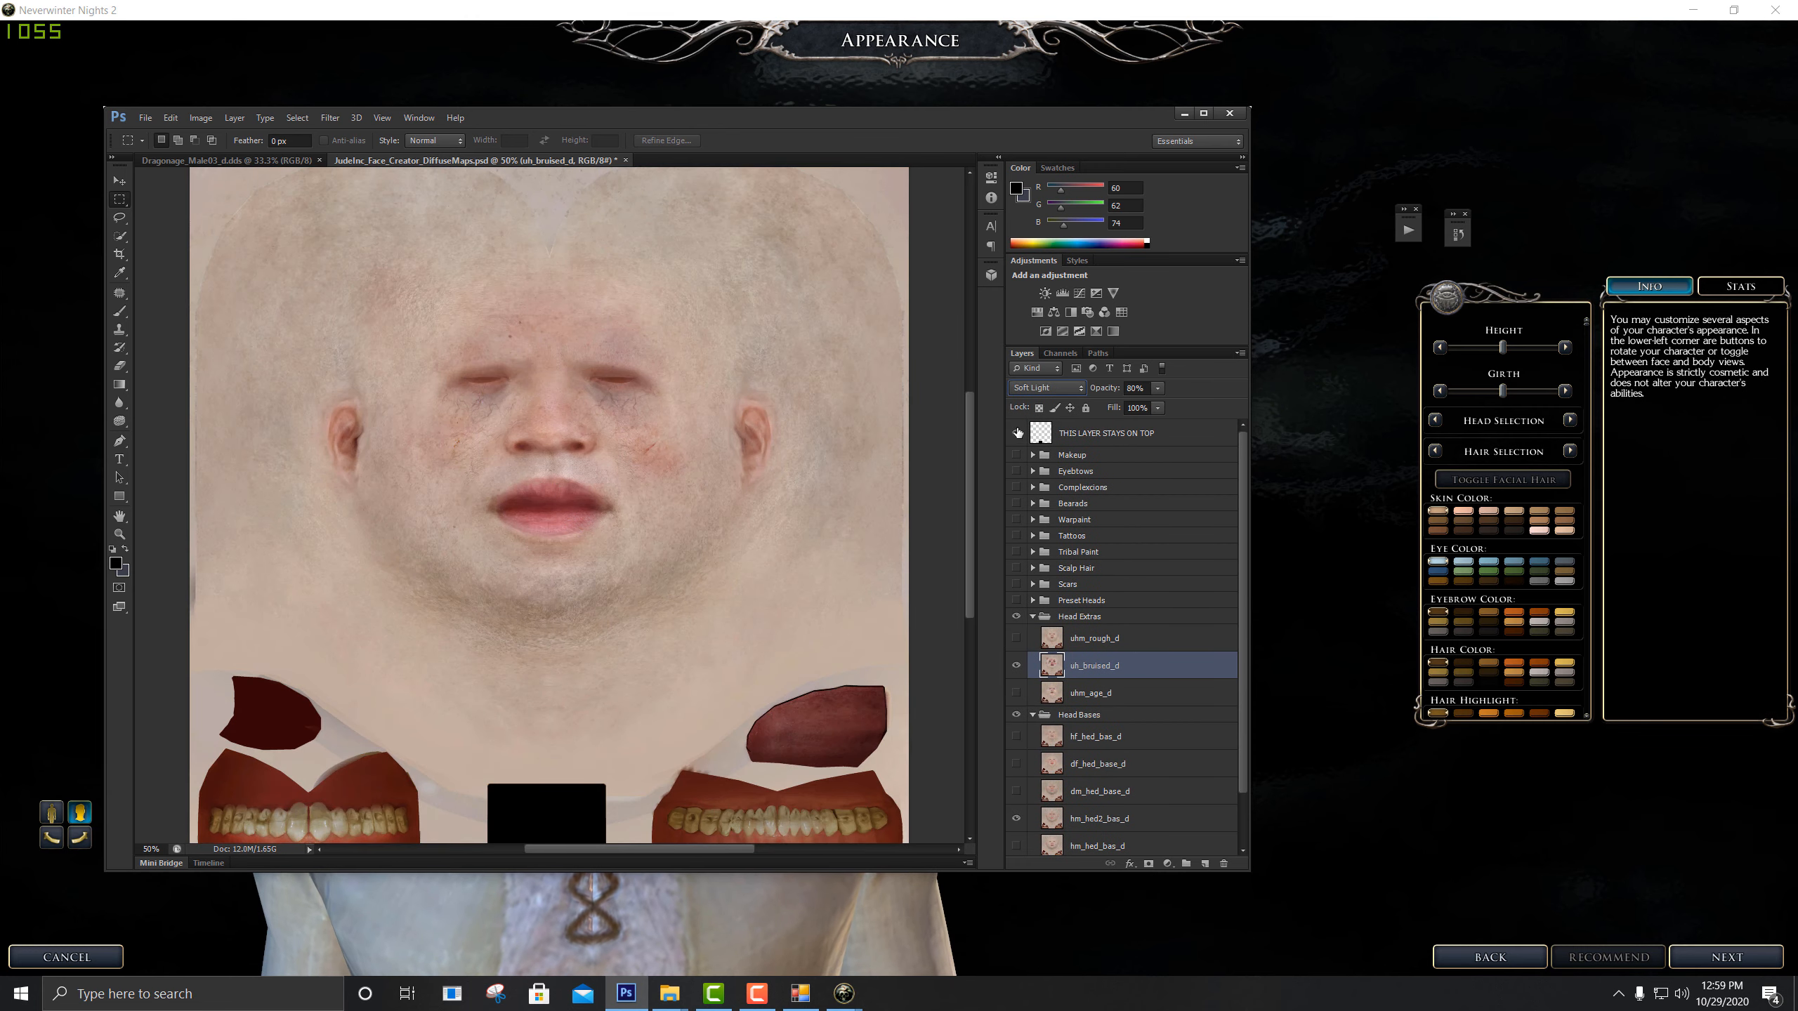
pyautogui.click(1158, 390)
pyautogui.moveTo(1115, 406); pyautogui.dragTo(1213, 407)
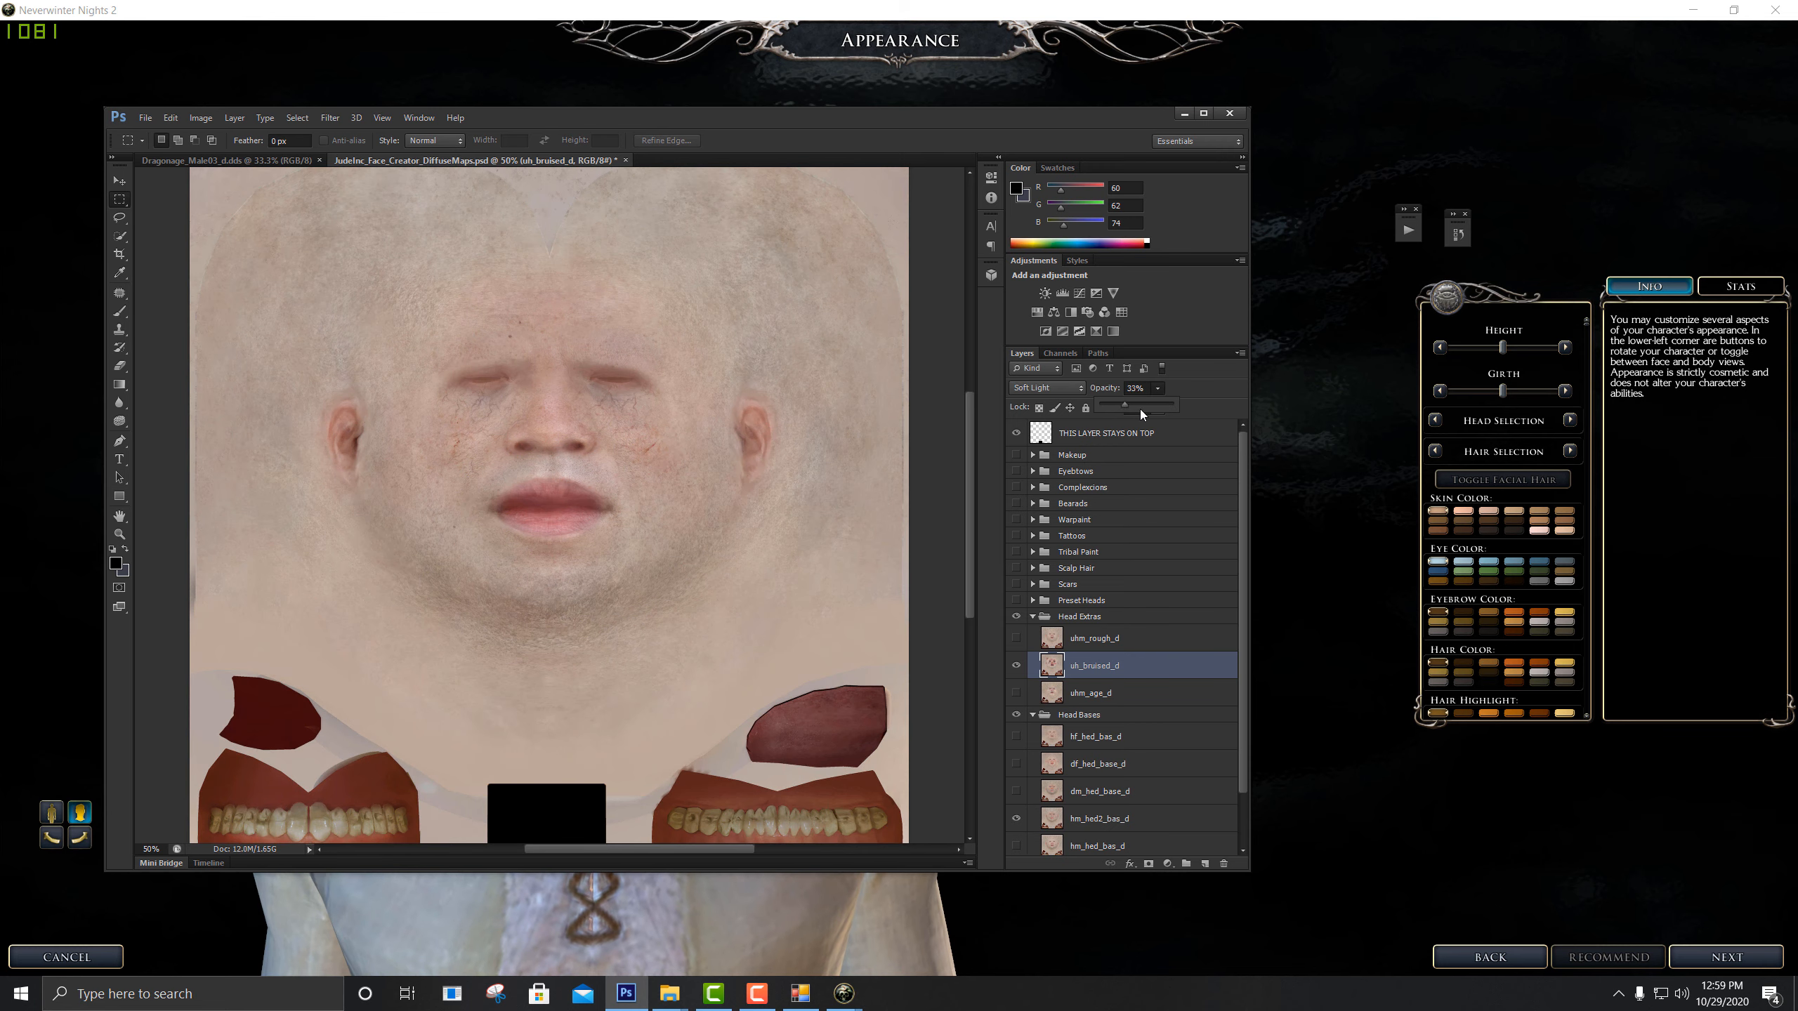
# Set the uh_bruised_d layer's blend mode to Overlay and its opacity to 70%
pyautogui.click(1050, 389)
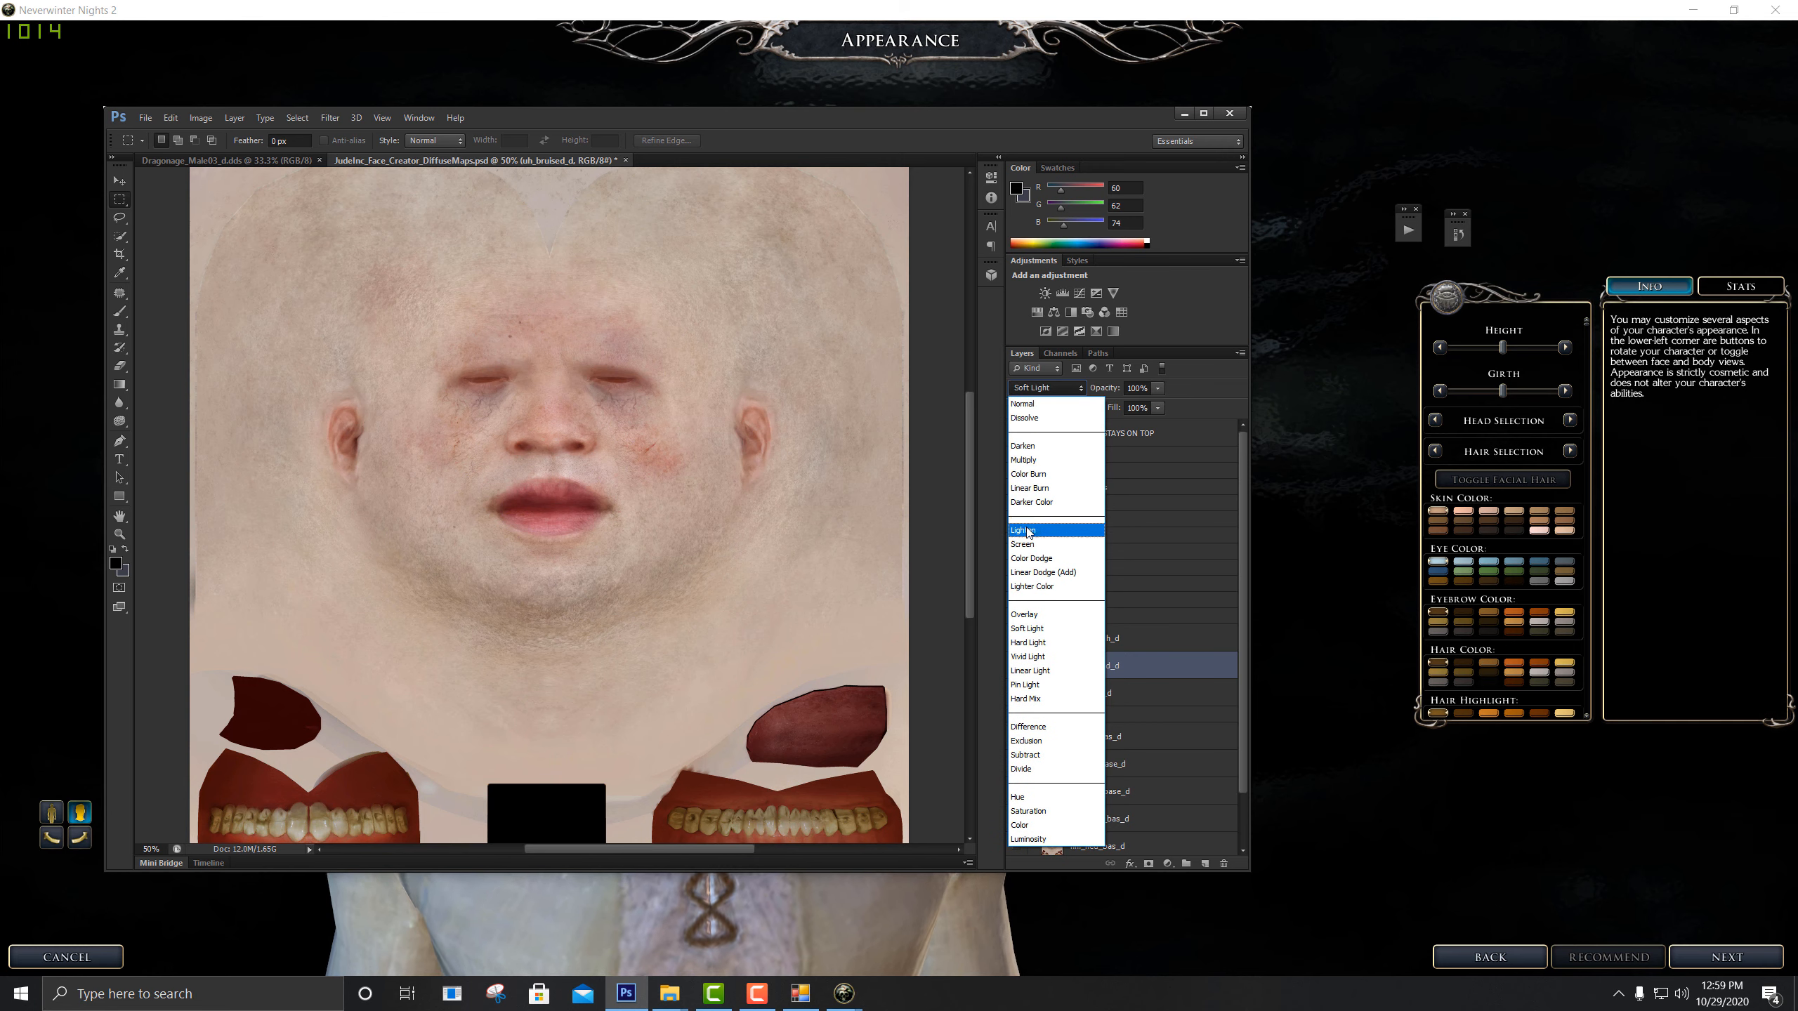
pyautogui.click(1055, 615)
pyautogui.click(1157, 390)
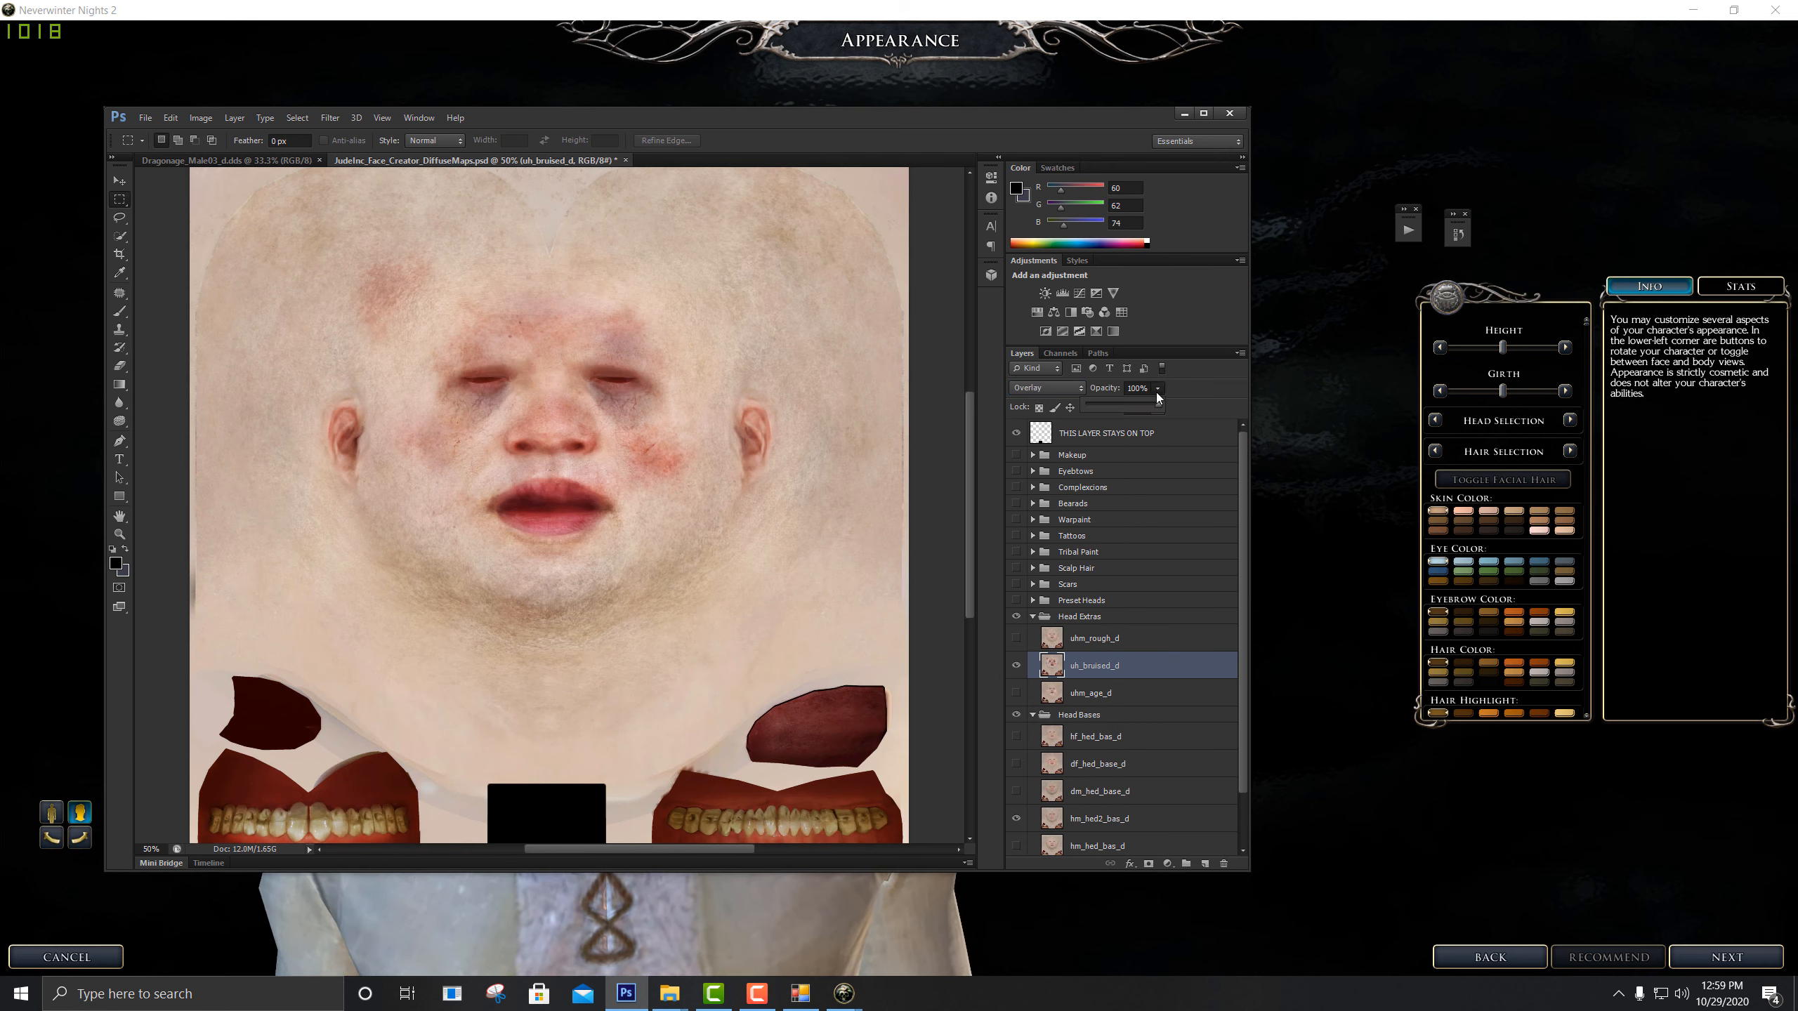
pyautogui.moveTo(1150, 410); pyautogui.dragTo(1132, 405)
pyautogui.click(1135, 389)
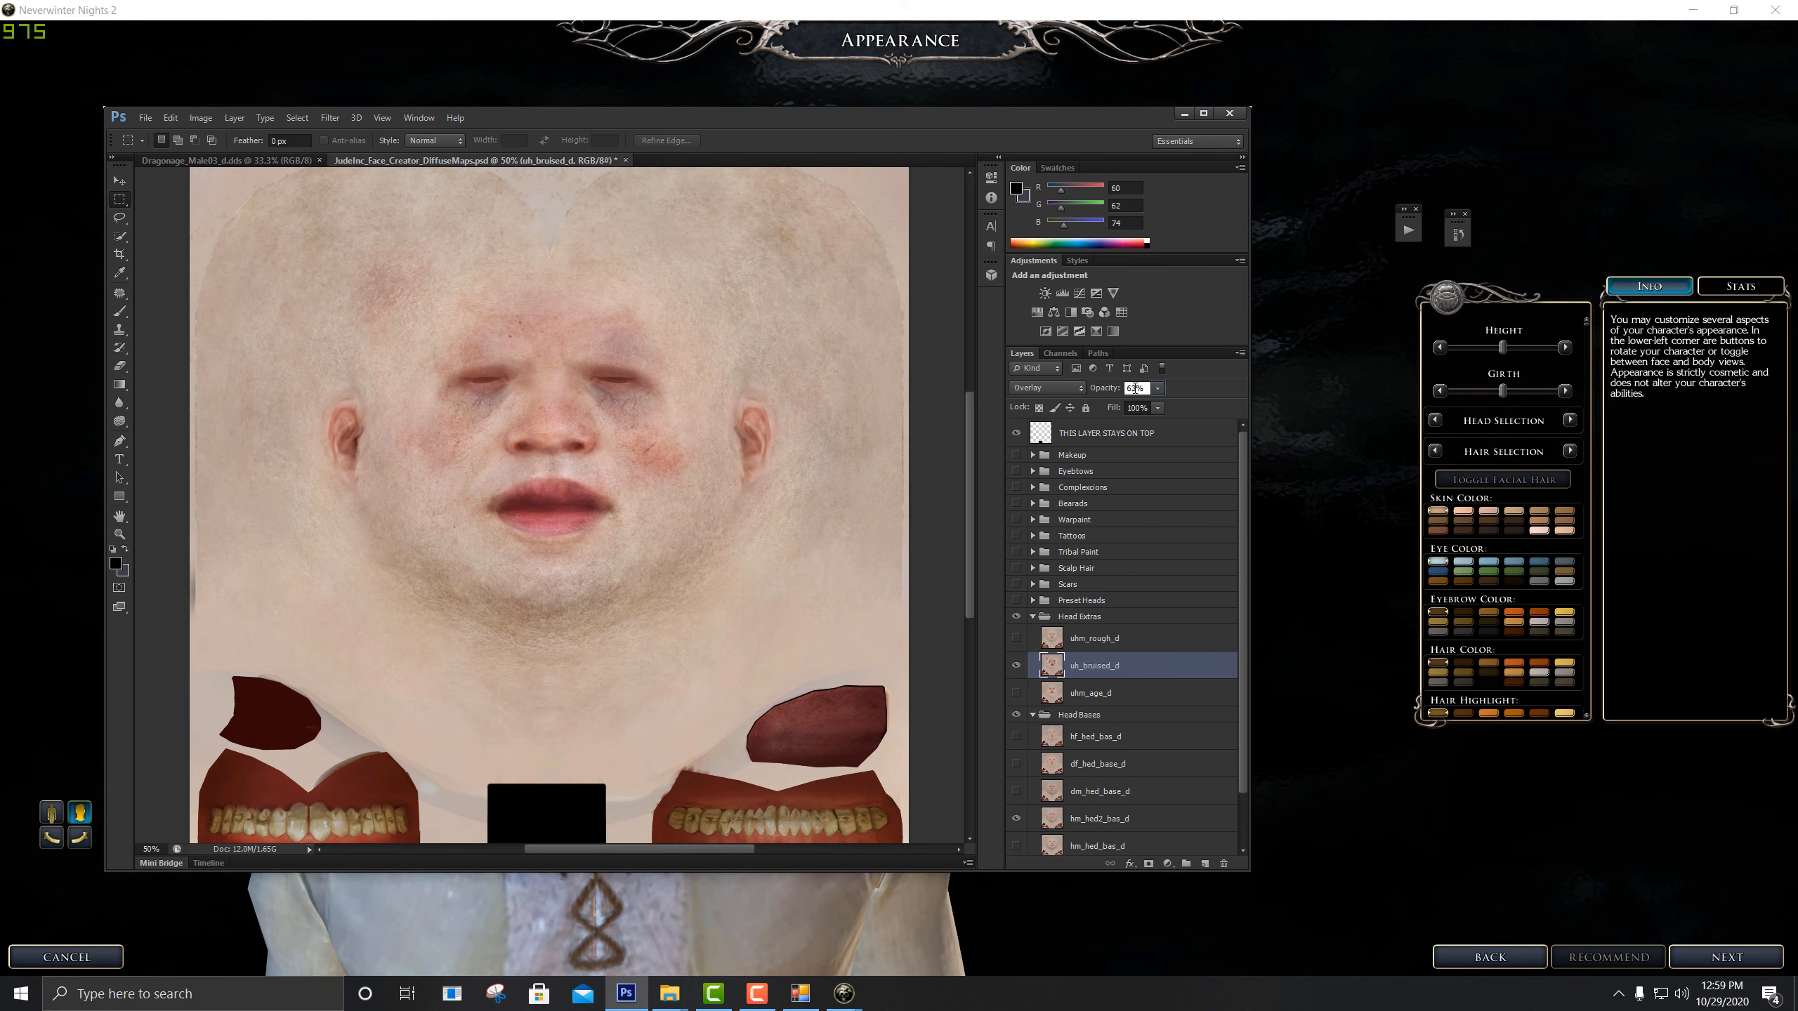
pyautogui.write('70')
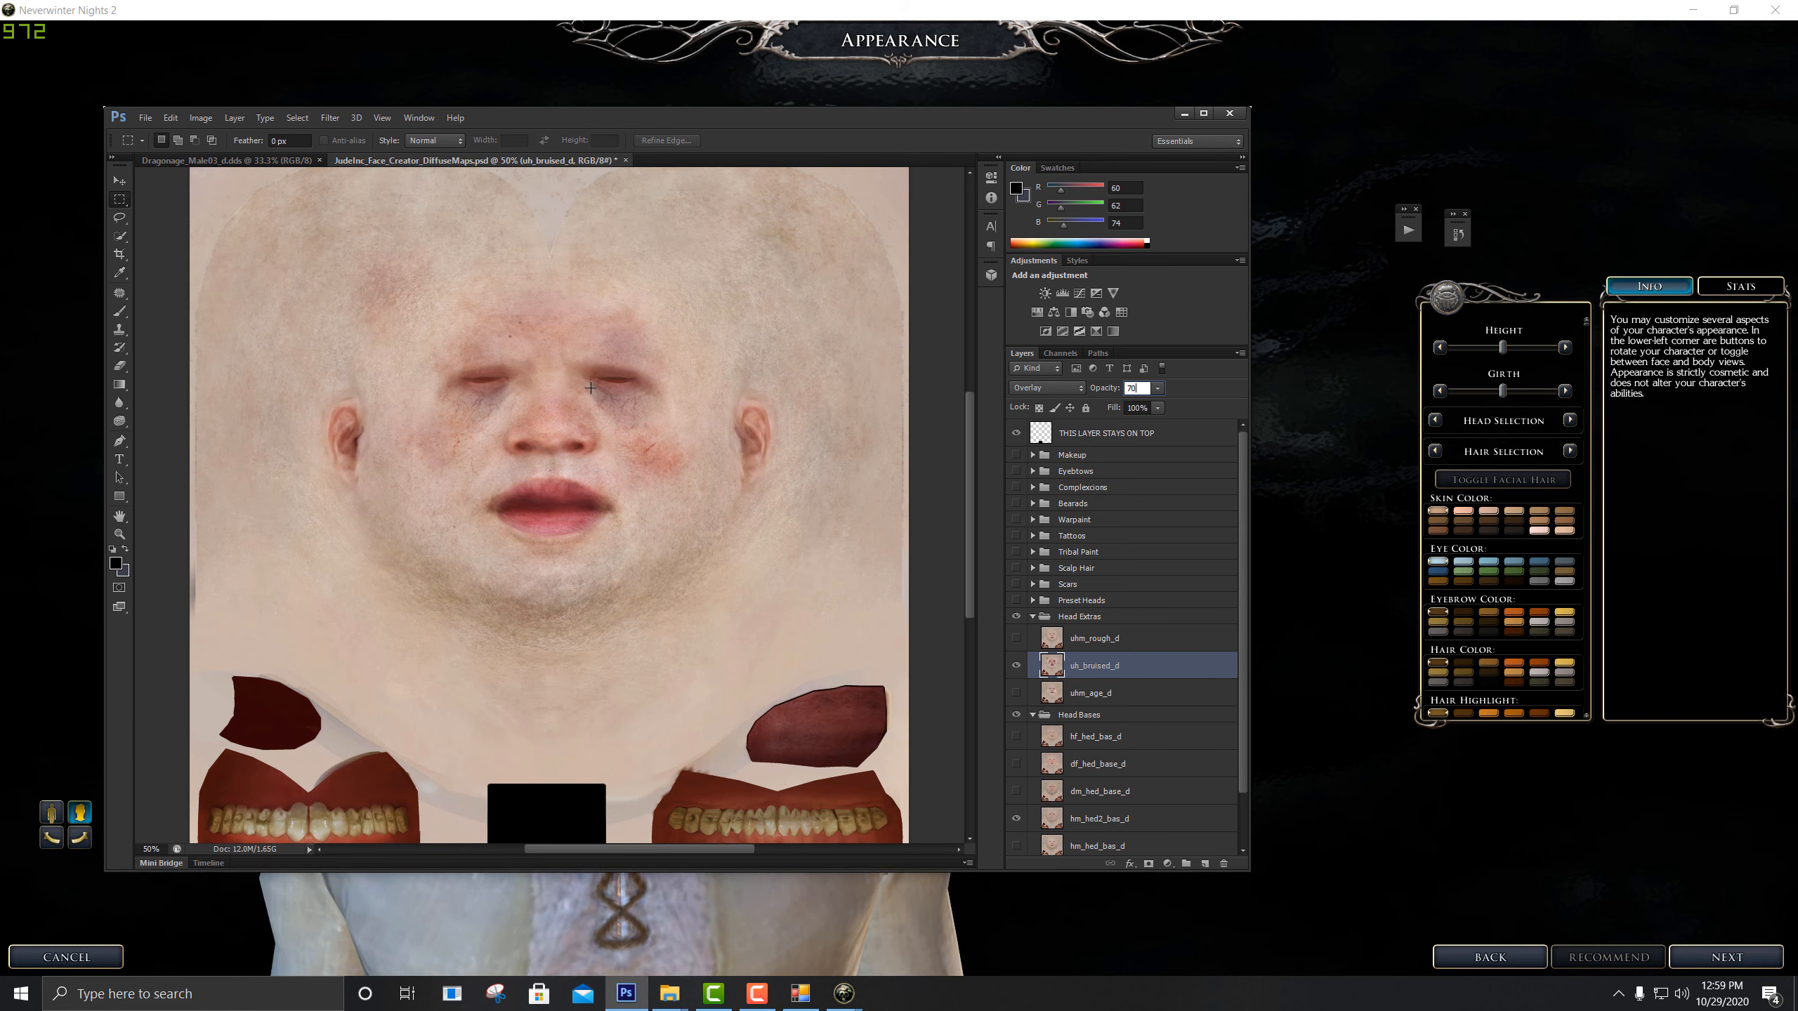
# Collapse the Head Extras and Head Bases groups, then expand Preset Heads and browse its layers
pyautogui.click(1032, 618)
pyautogui.click(1032, 633)
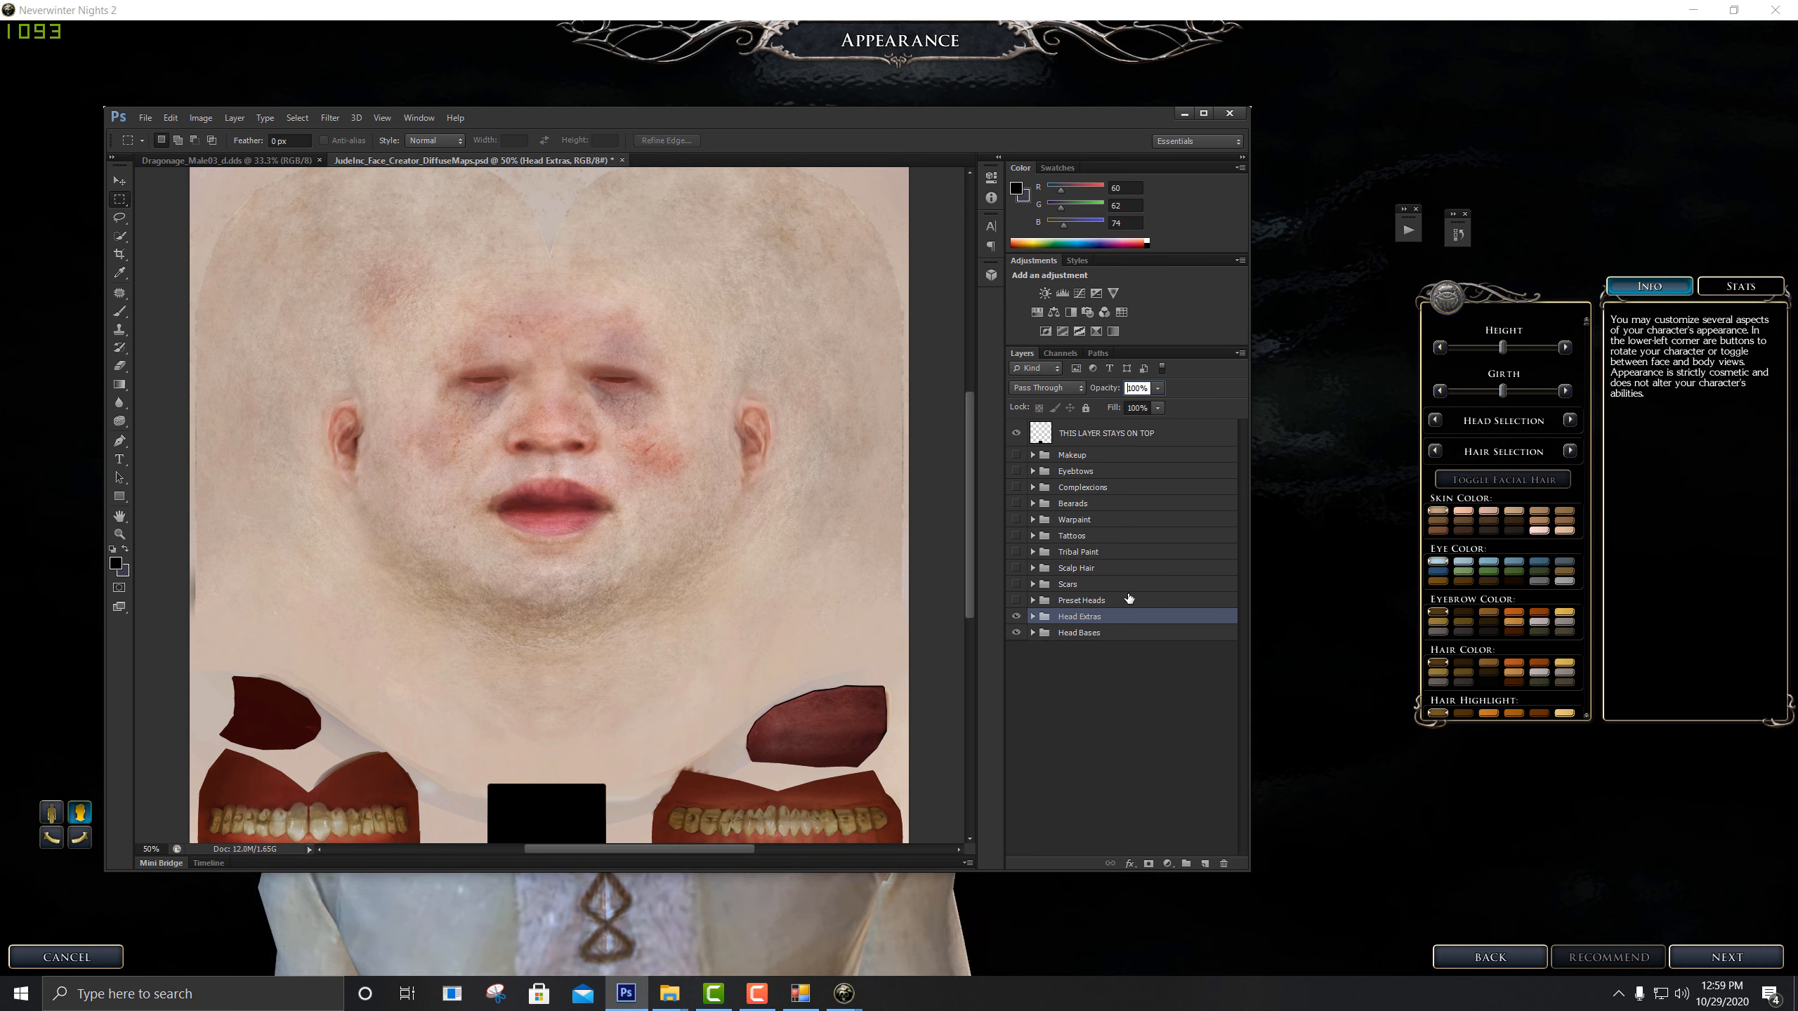
pyautogui.click(1090, 601)
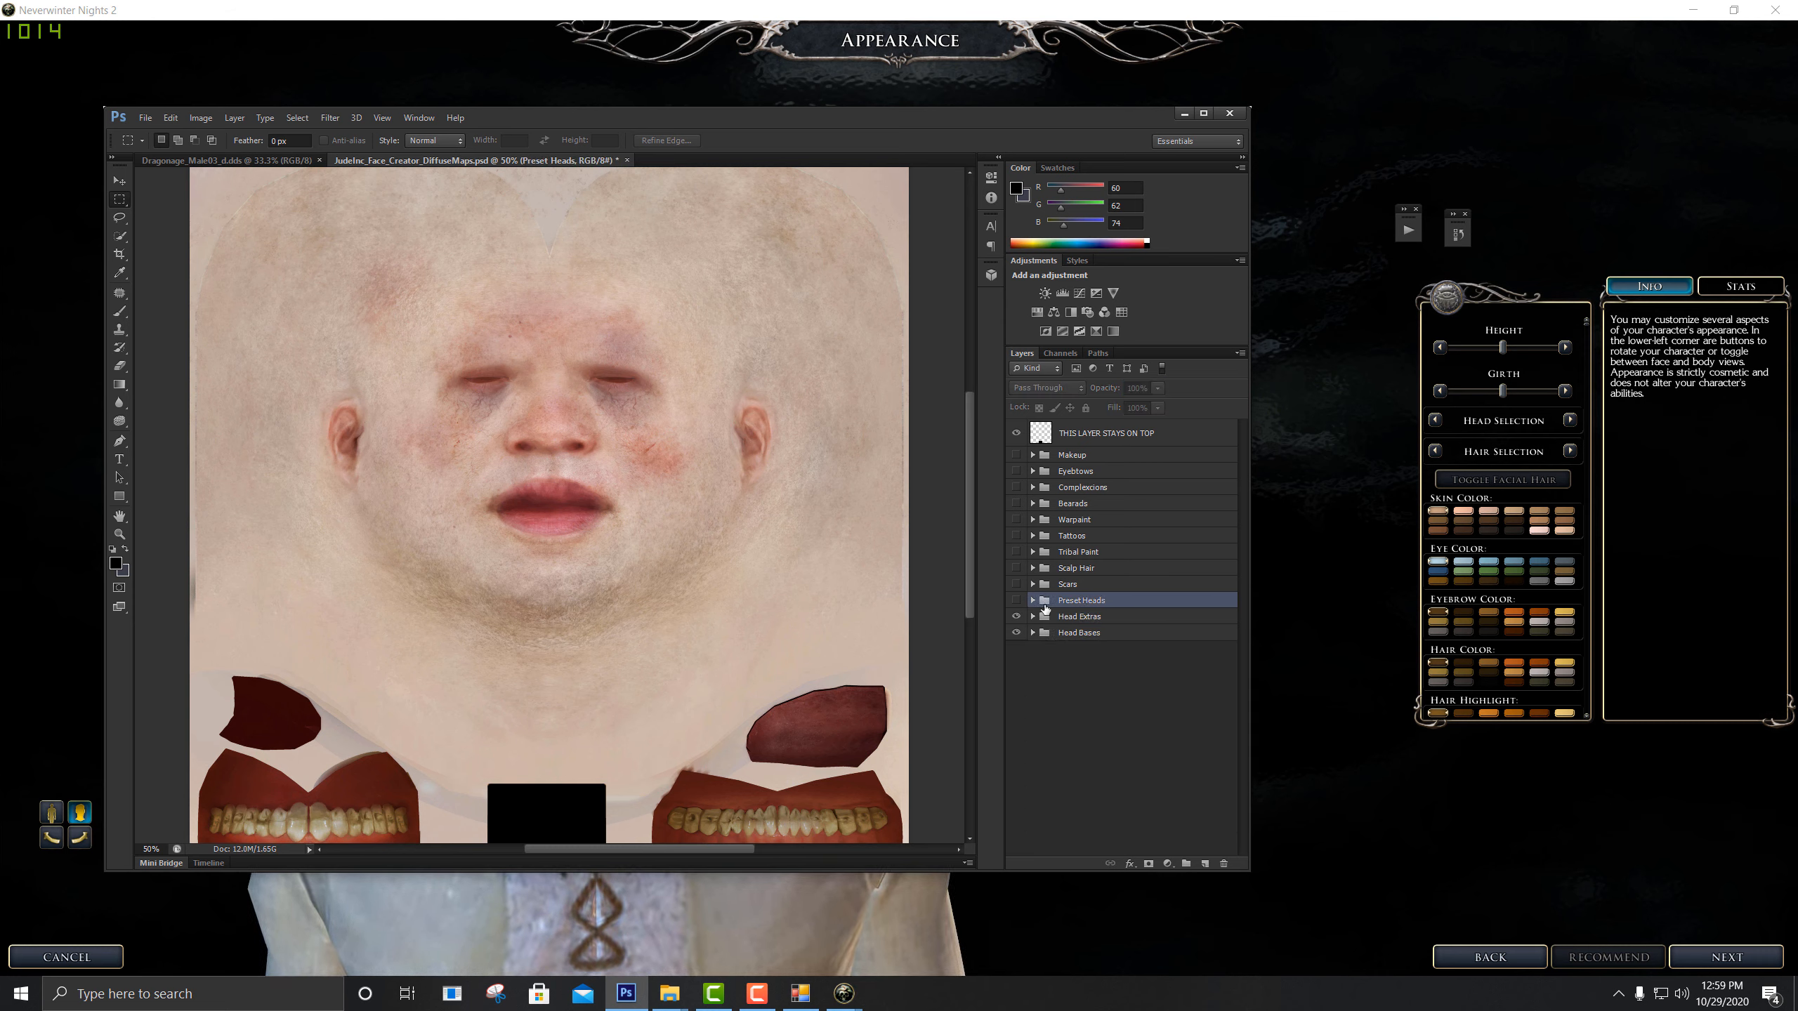
pyautogui.click(1033, 601)
pyautogui.scroll(-10, 1122, 594)
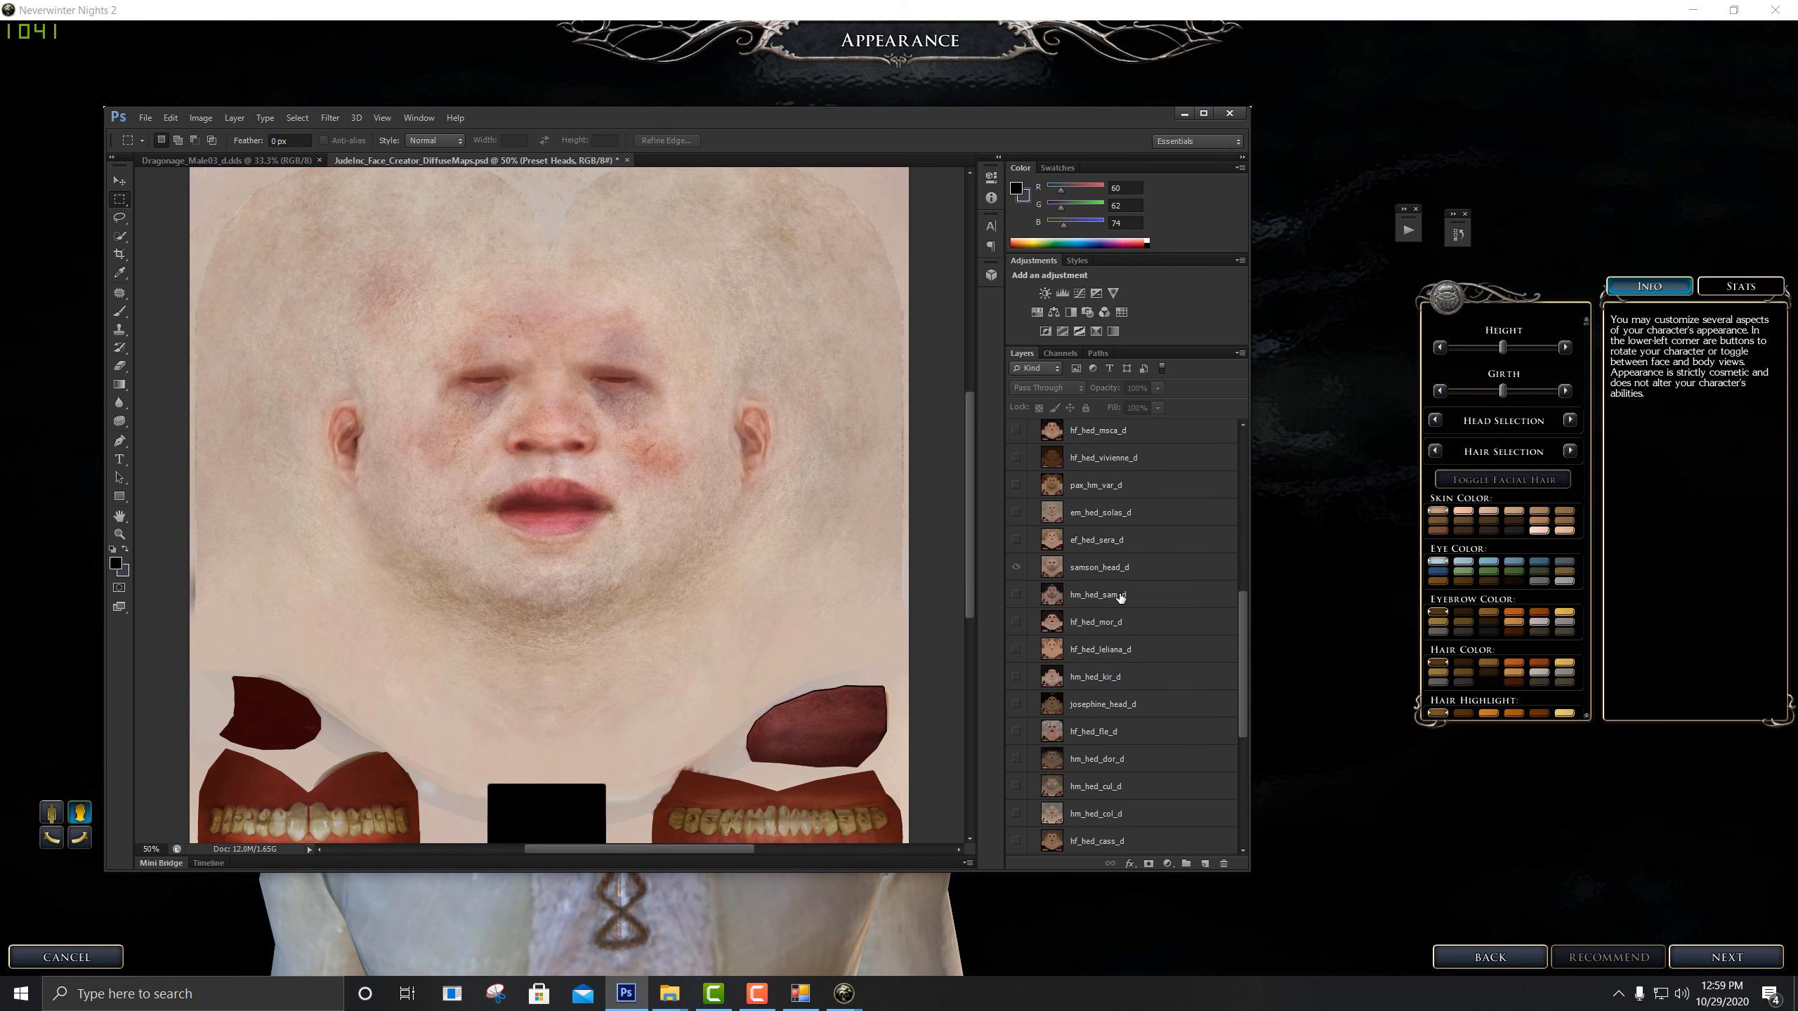
pyautogui.scroll(2, 1121, 595)
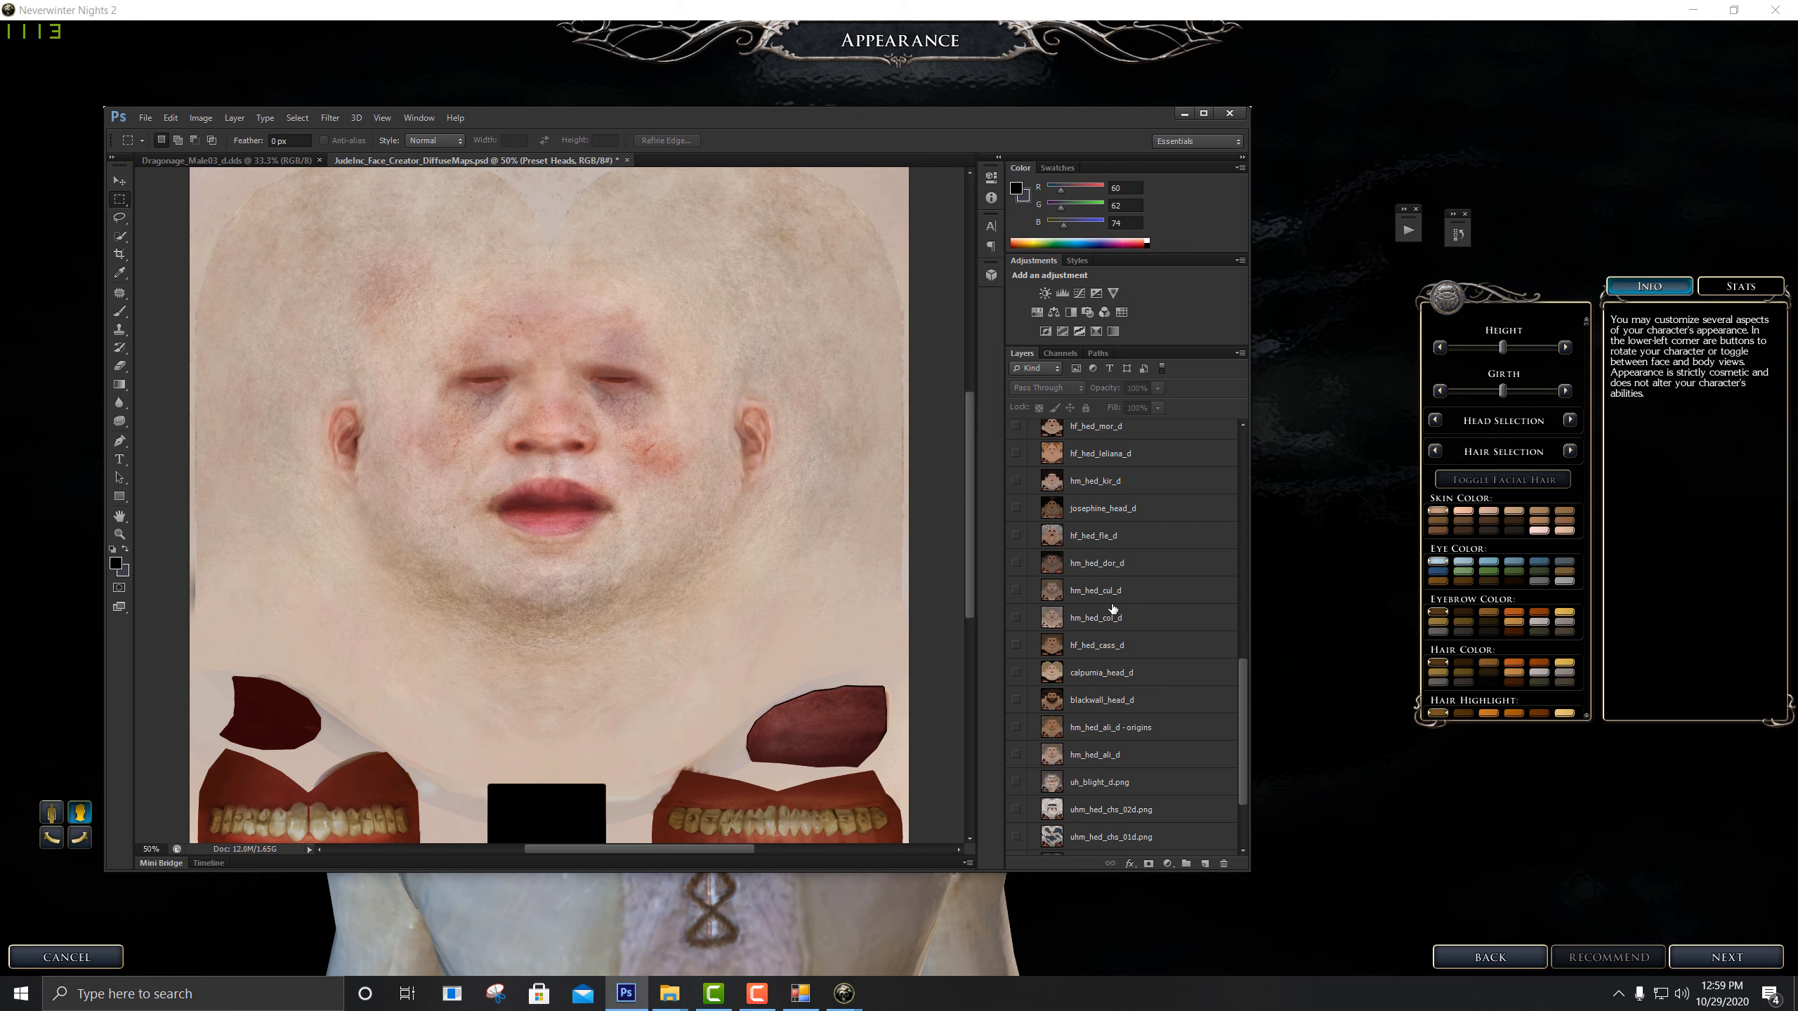
# Show the hm_hed_col_d preset, replace it with hm_hed_cul_d and hide samson_head_d so only hm_hed_cul_d is displayed
pyautogui.click(1019, 619)
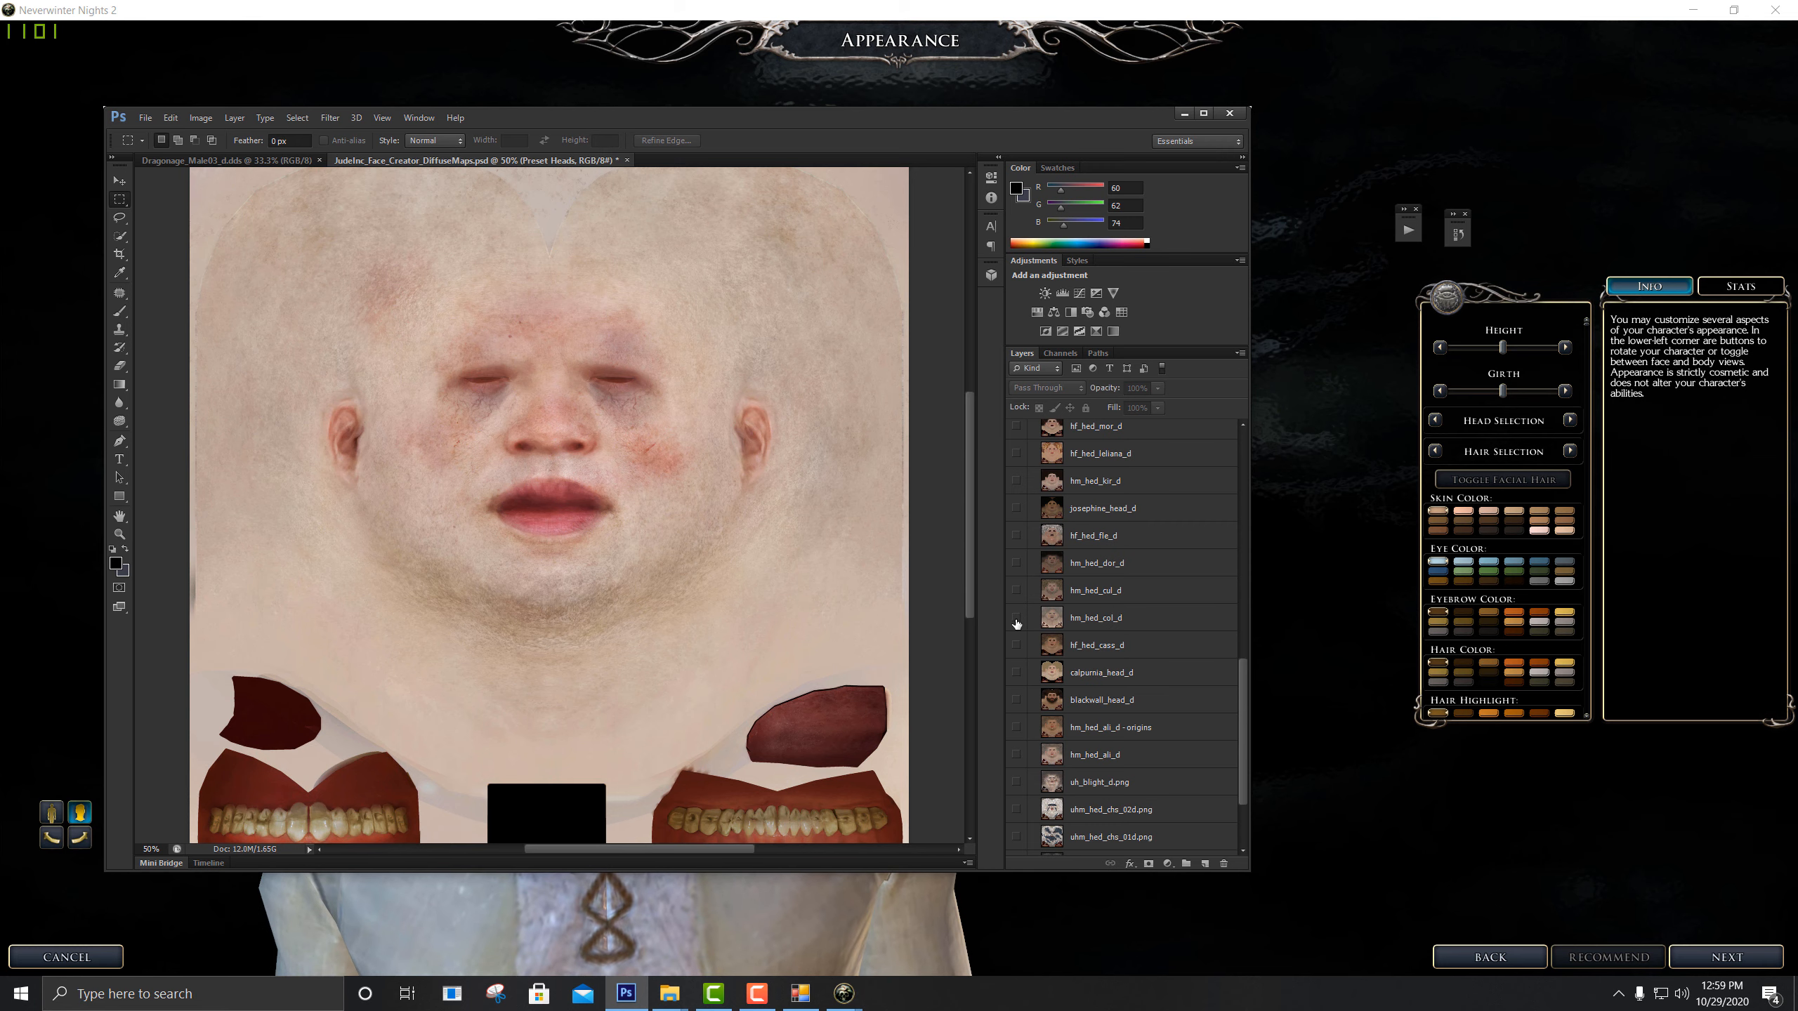
pyautogui.click(1189, 632)
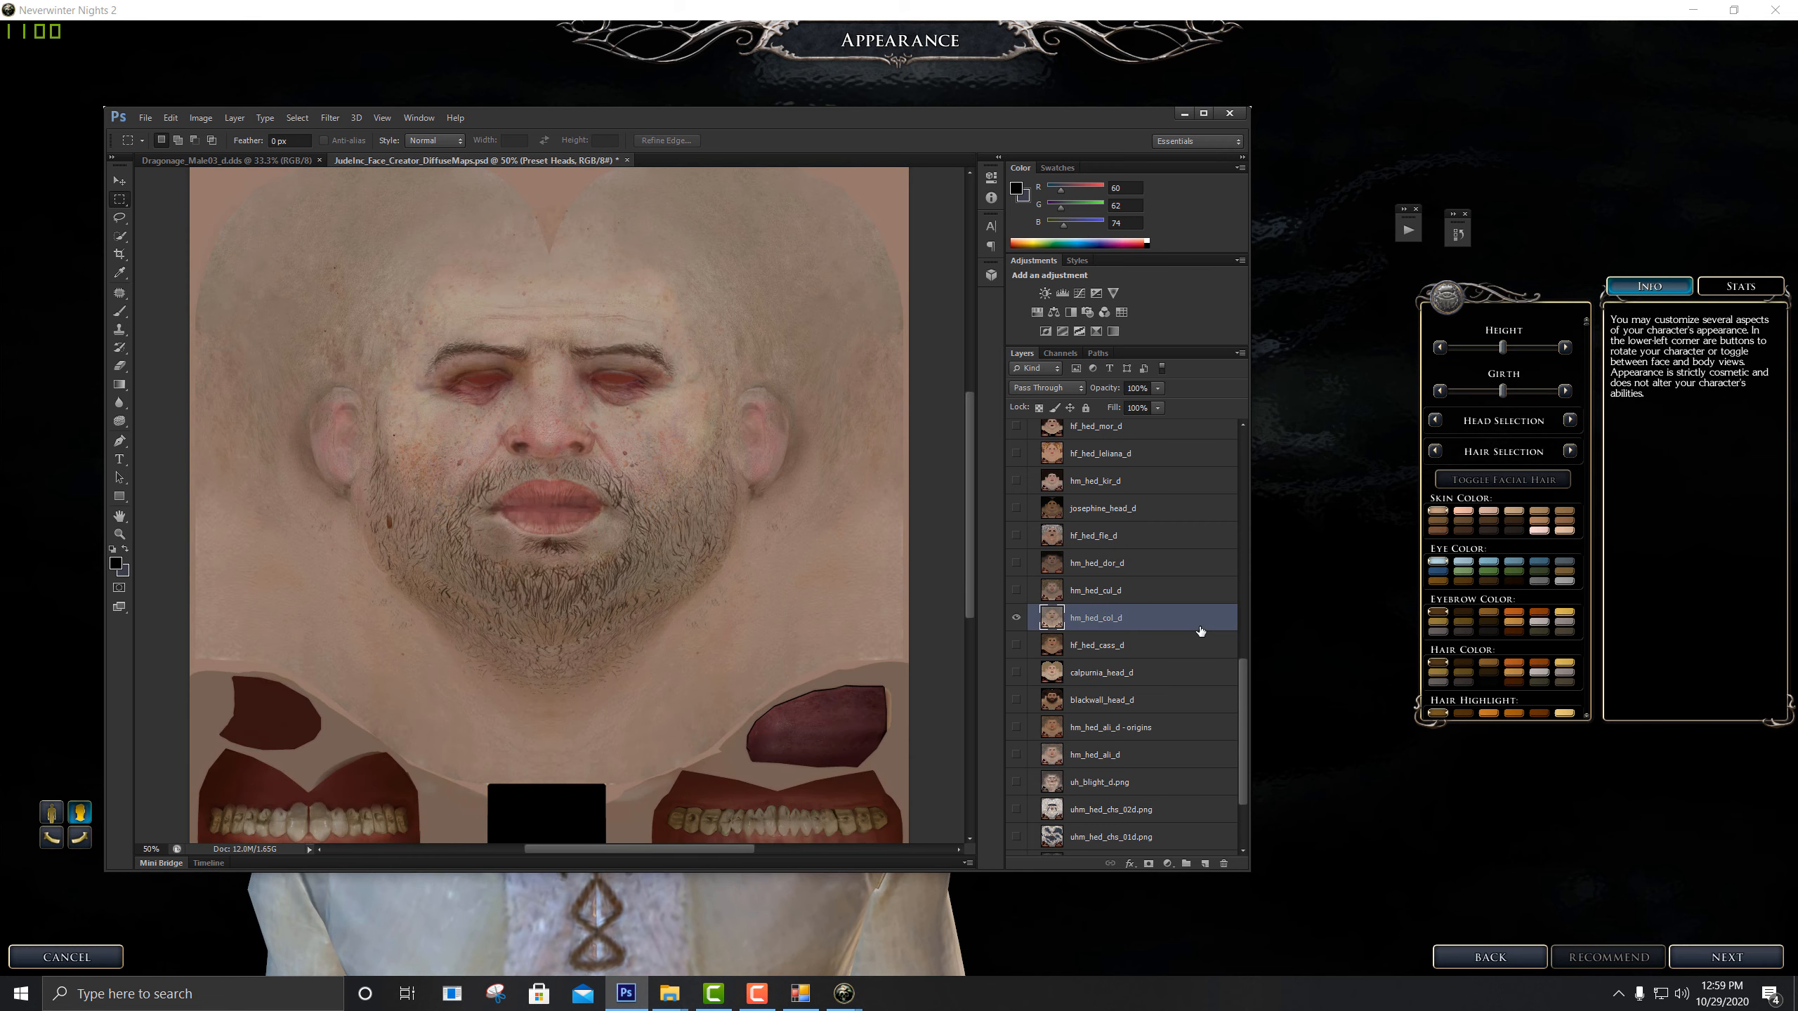
pyautogui.click(1016, 590)
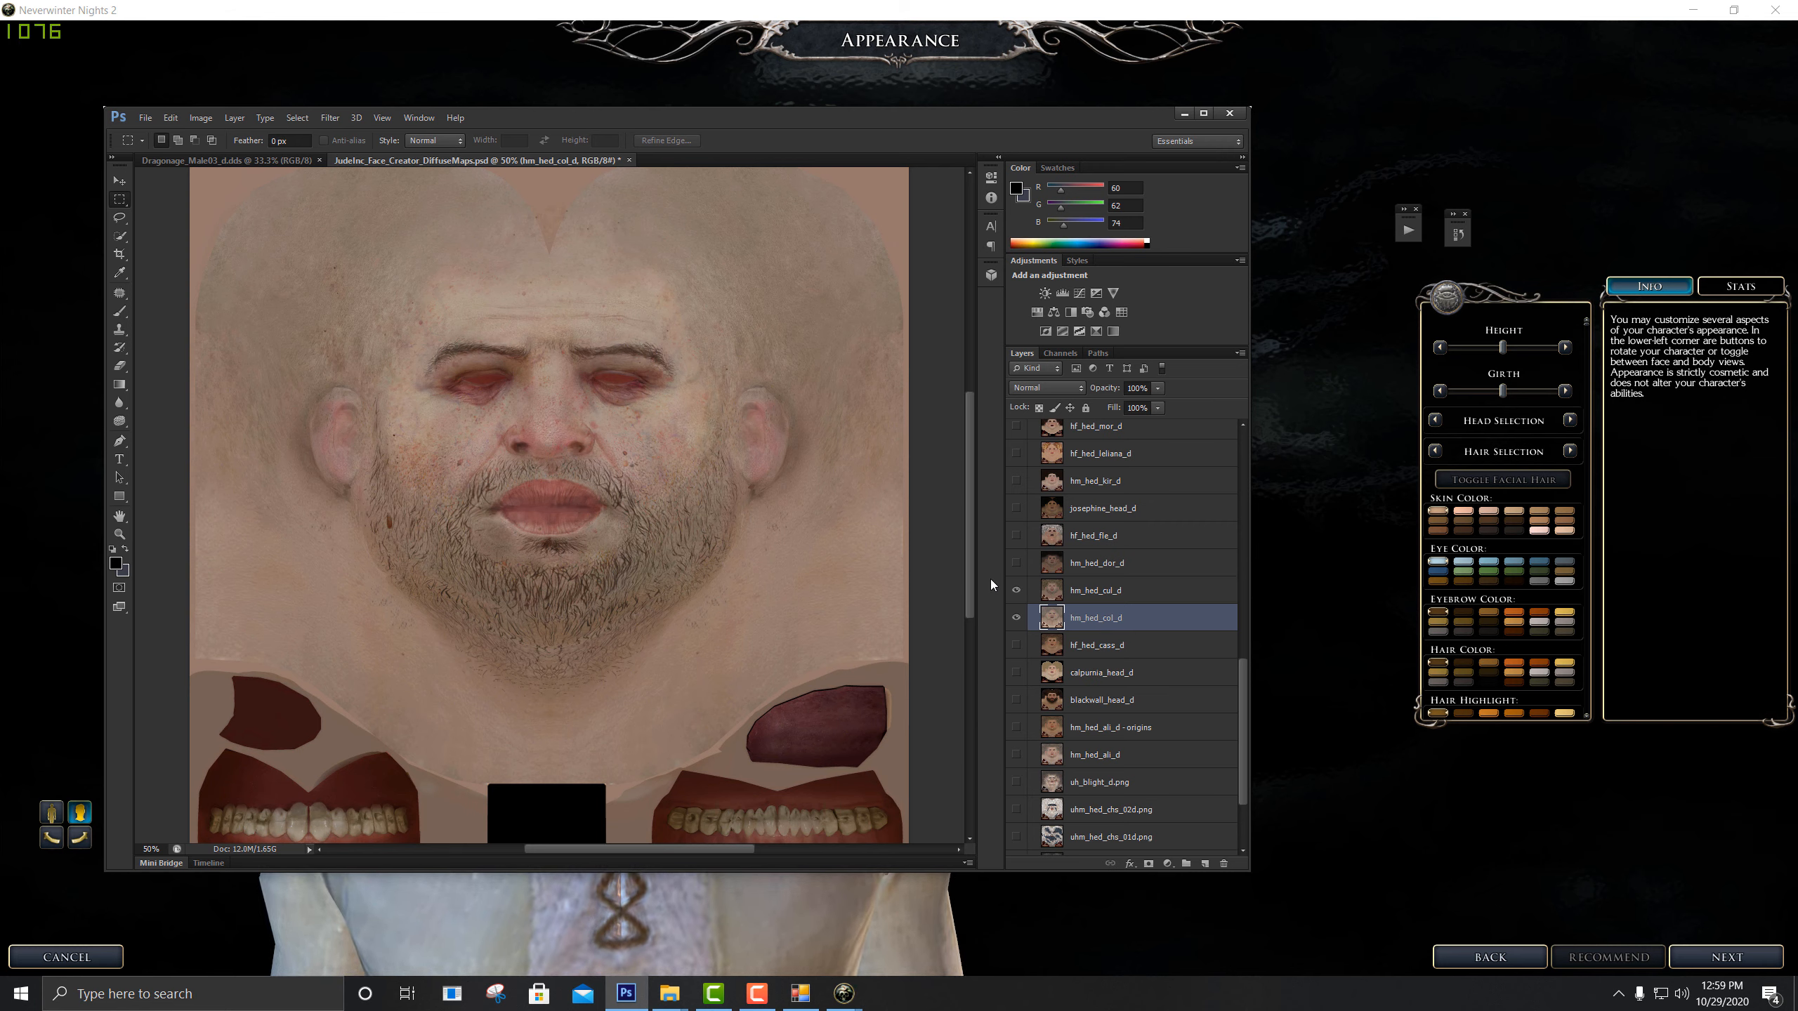
pyautogui.click(1016, 617)
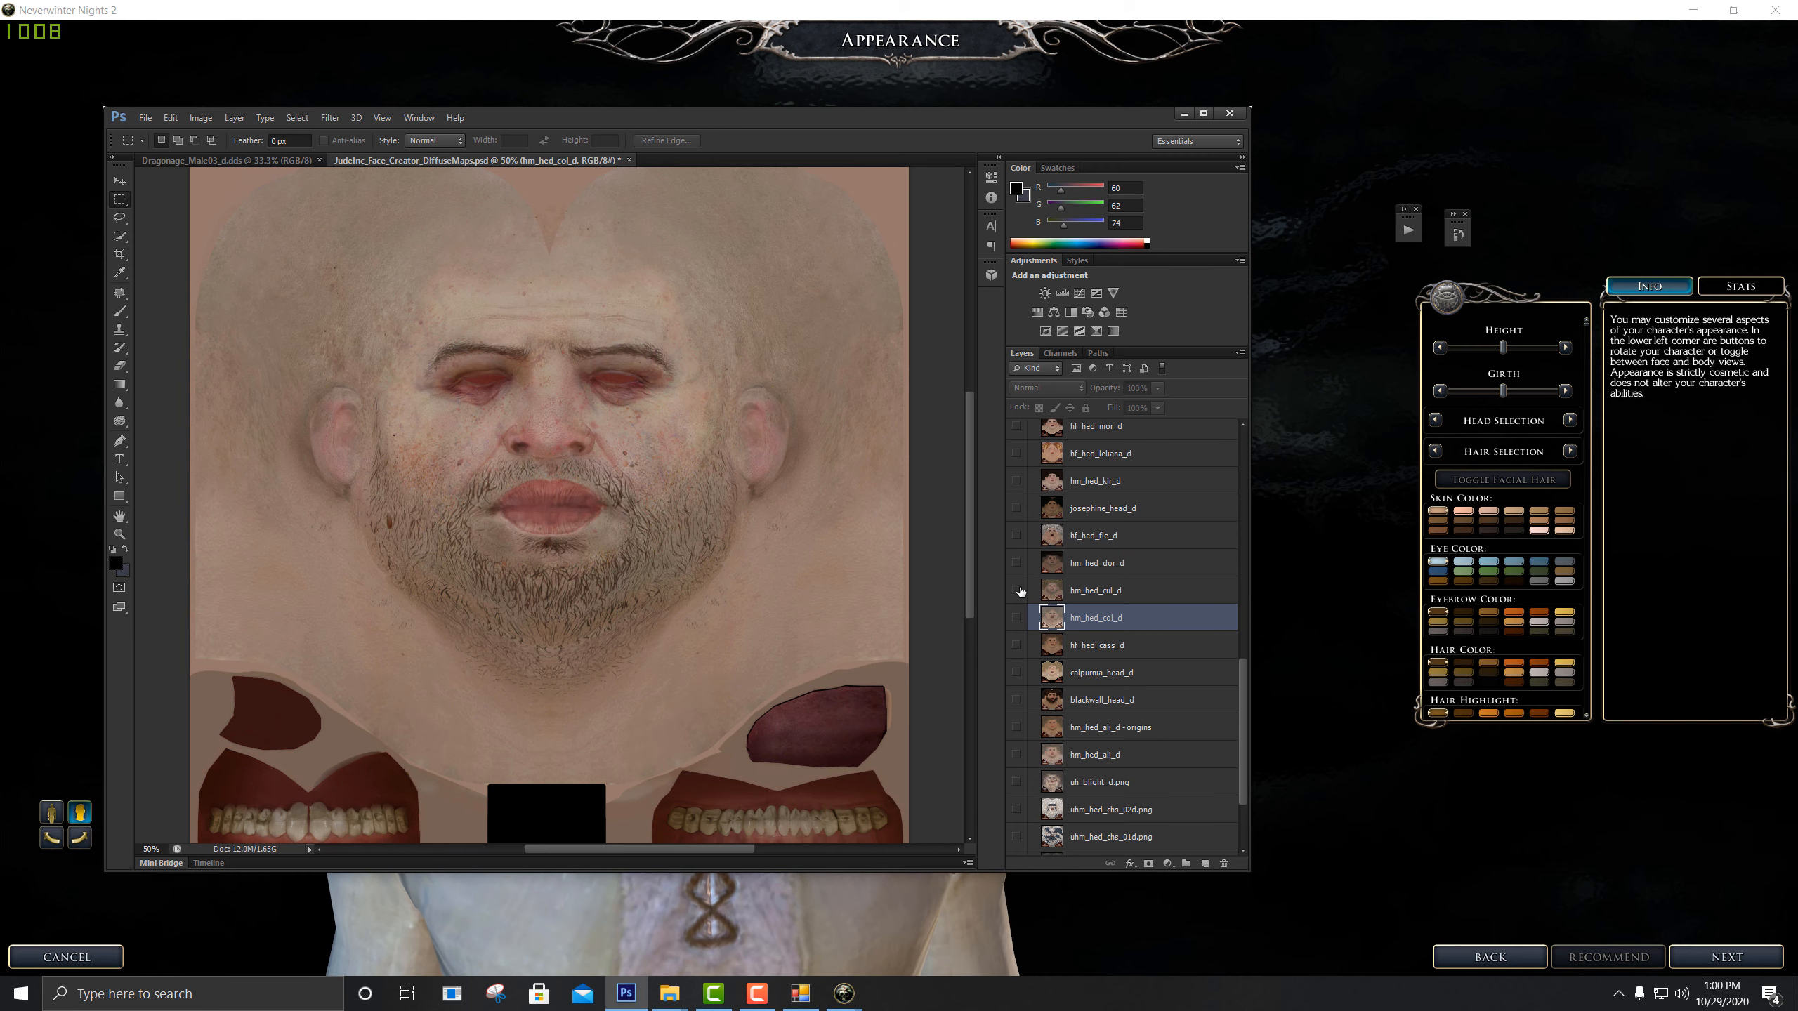
pyautogui.click(1017, 590)
pyautogui.scroll(3, 1068, 575)
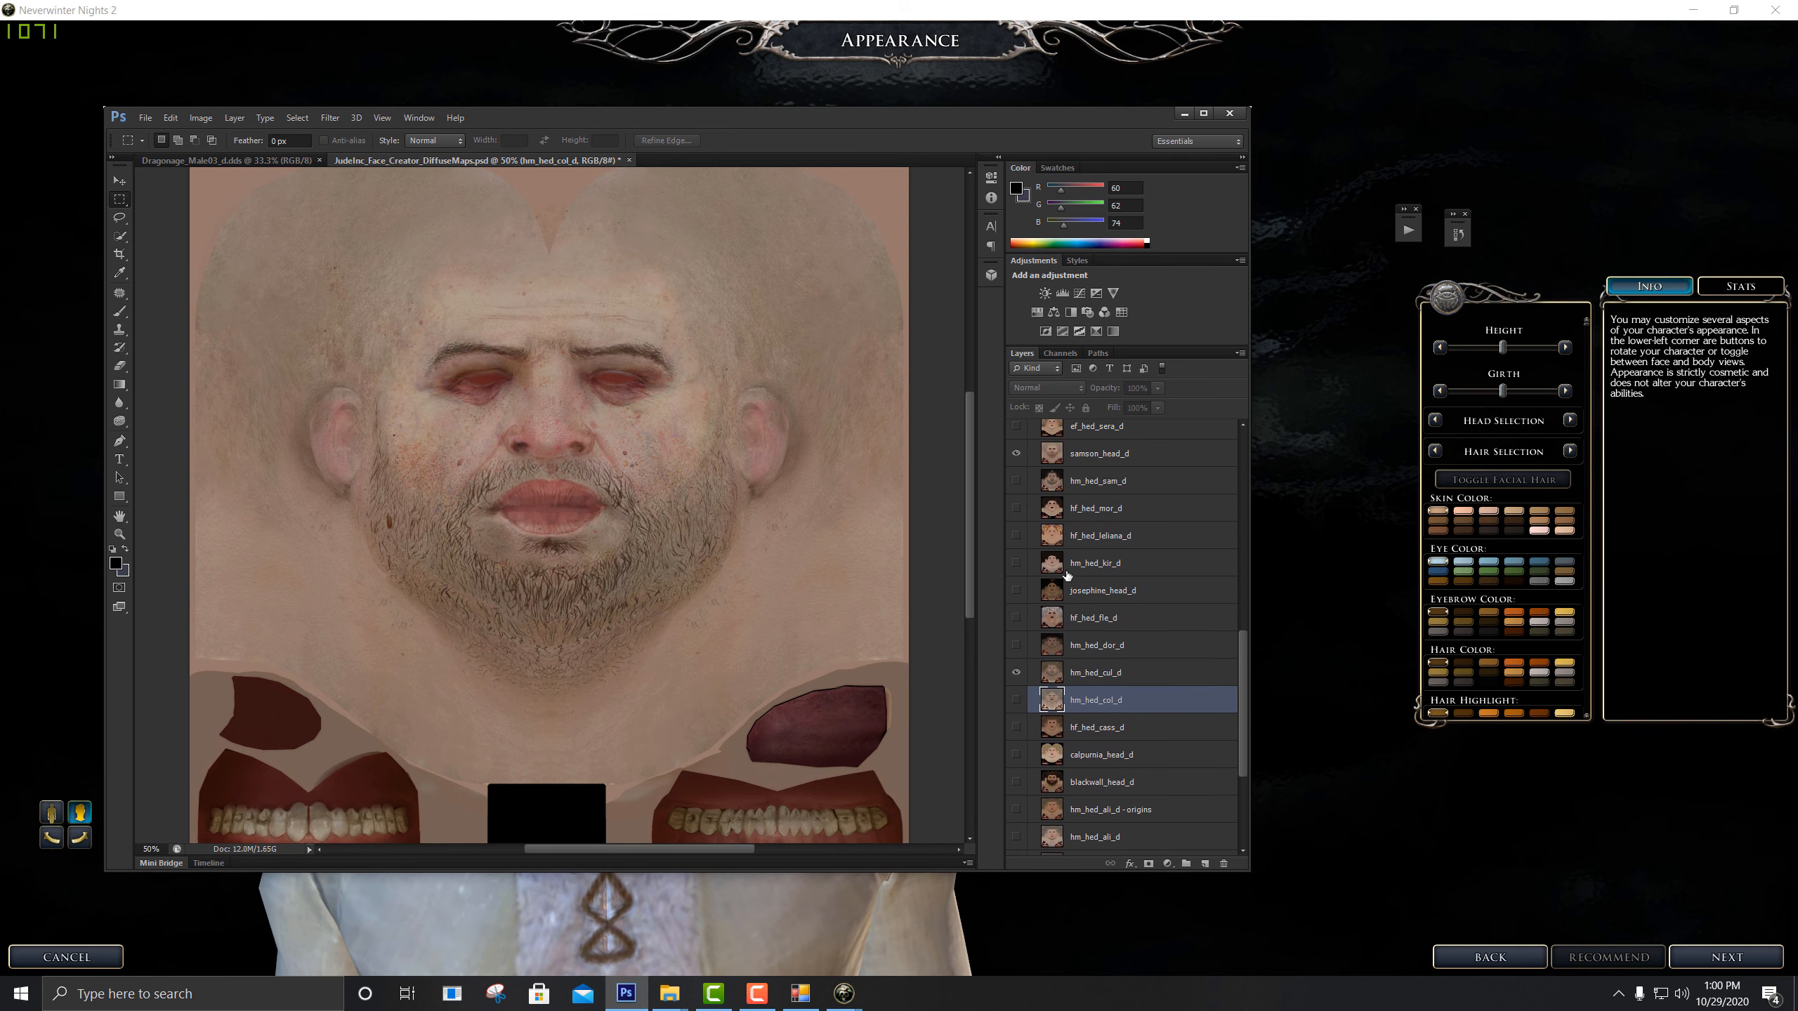
pyautogui.click(1016, 453)
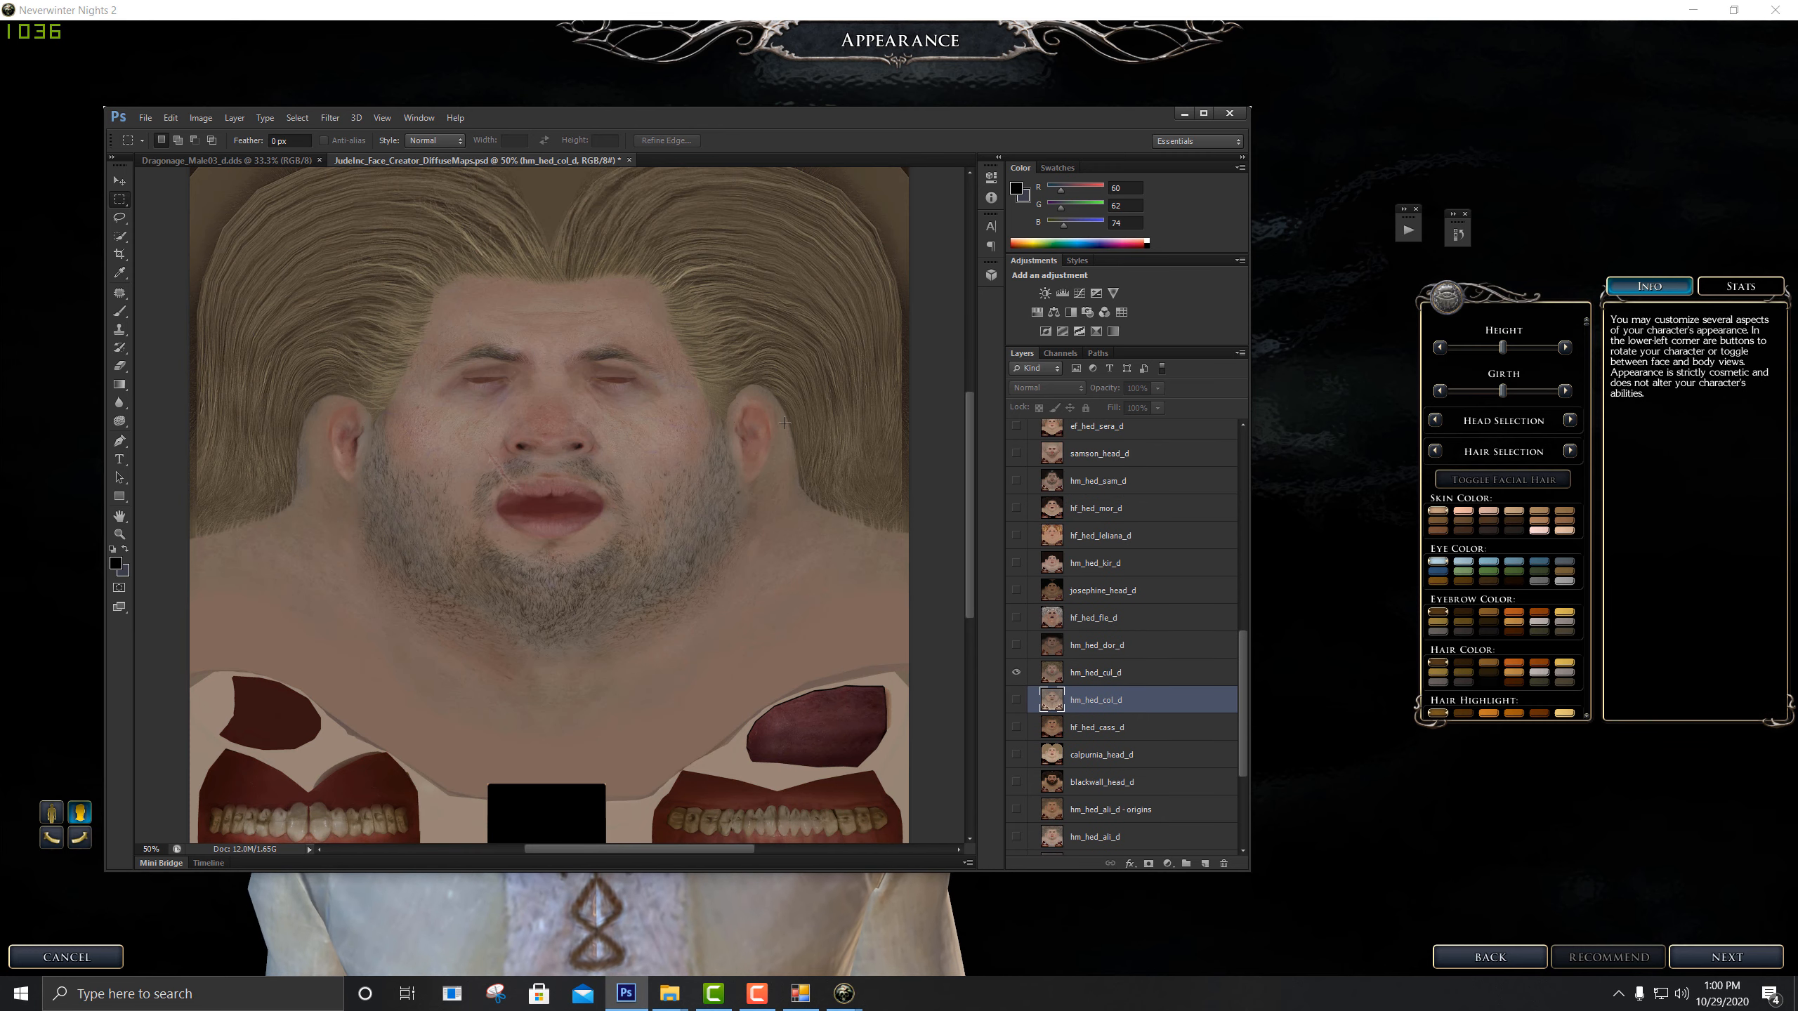
# Compare the hm_hed_cul_d preset with the Dragonage_Male03_d.dds texture and return to the face creator file
pyautogui.click(221, 159)
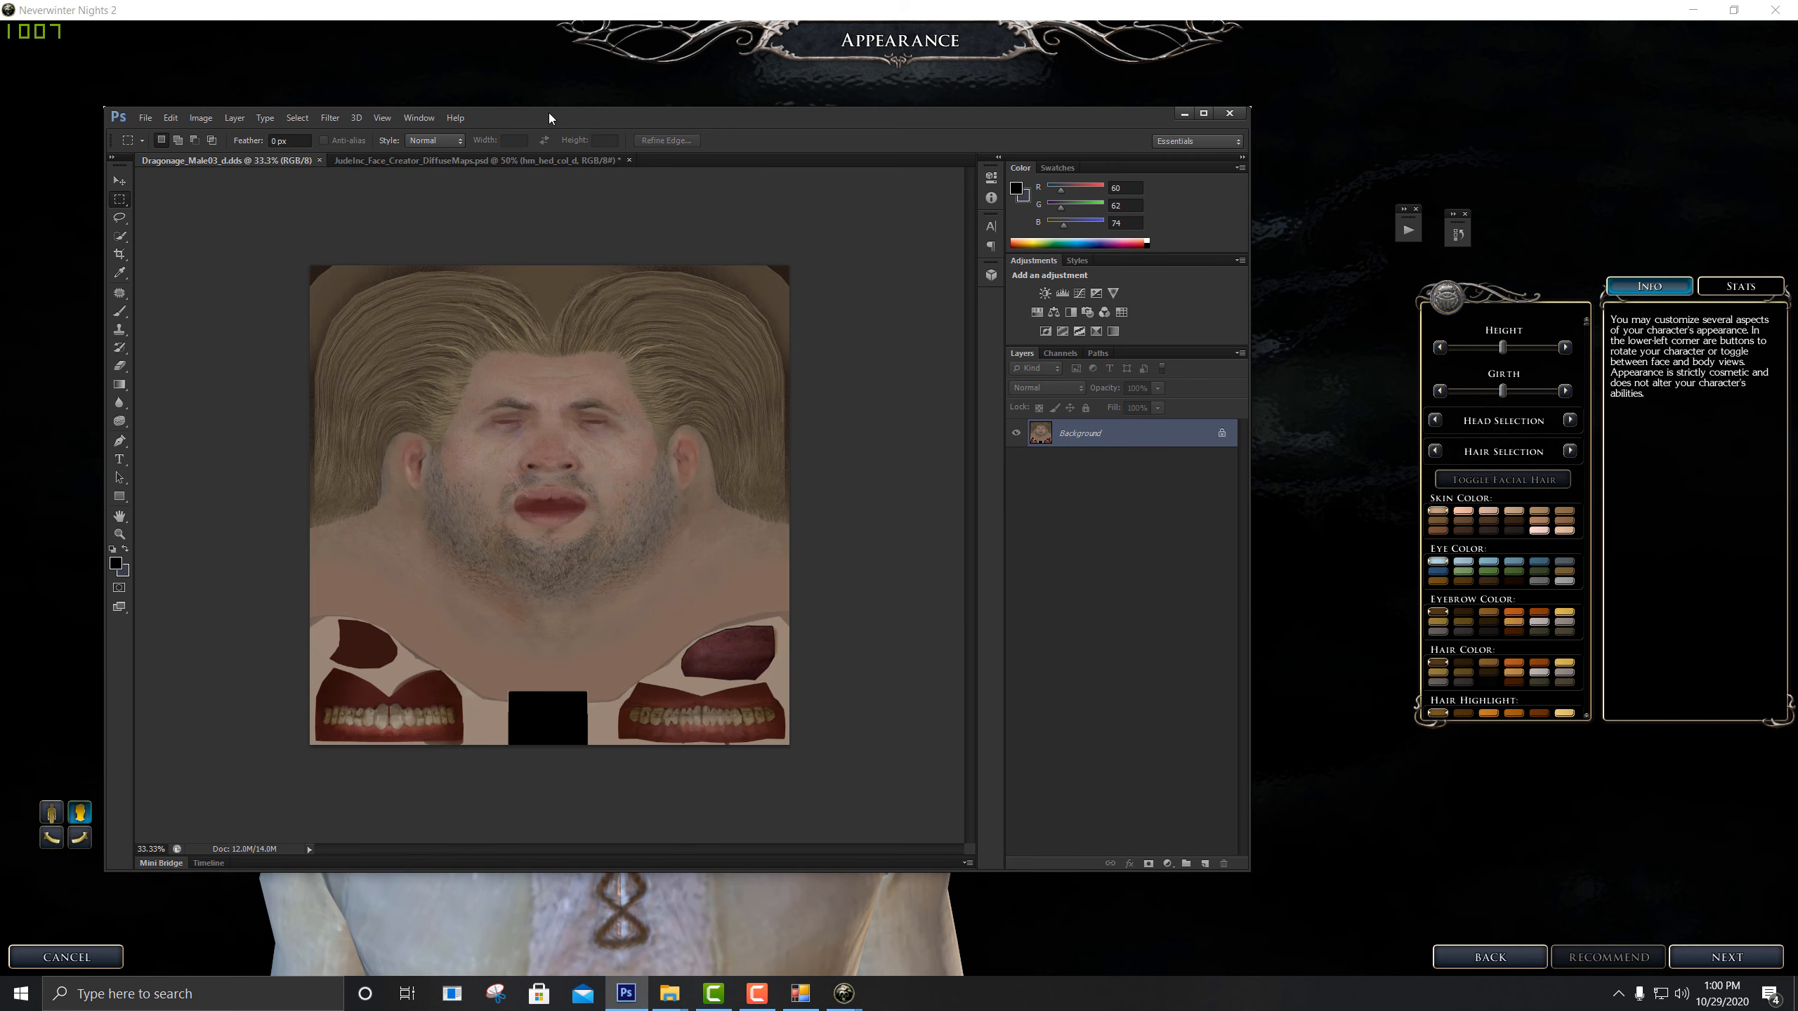
pyautogui.click(449, 161)
pyautogui.scroll(-5, 1102, 748)
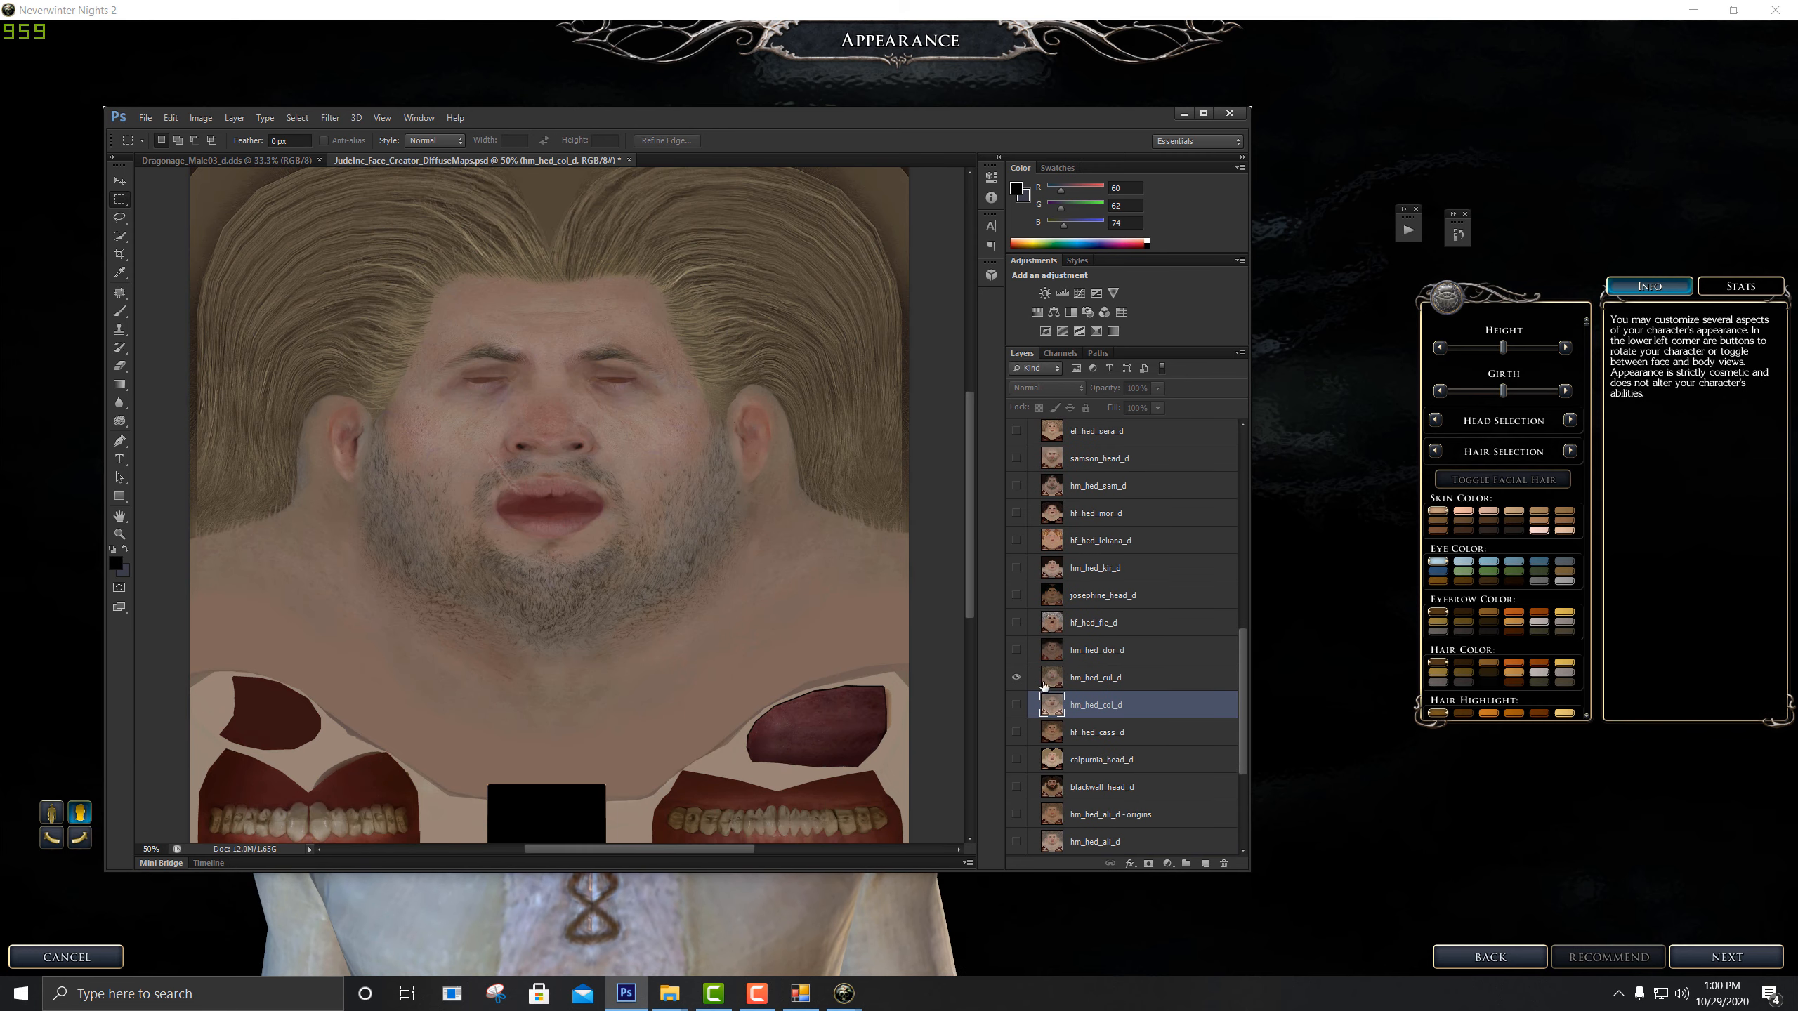
# Hide the hm_hed_cul_d preset, toggle hm_hed_dor_d and show josephine_head_d
pyautogui.click(1027, 682)
pyautogui.click(1019, 675)
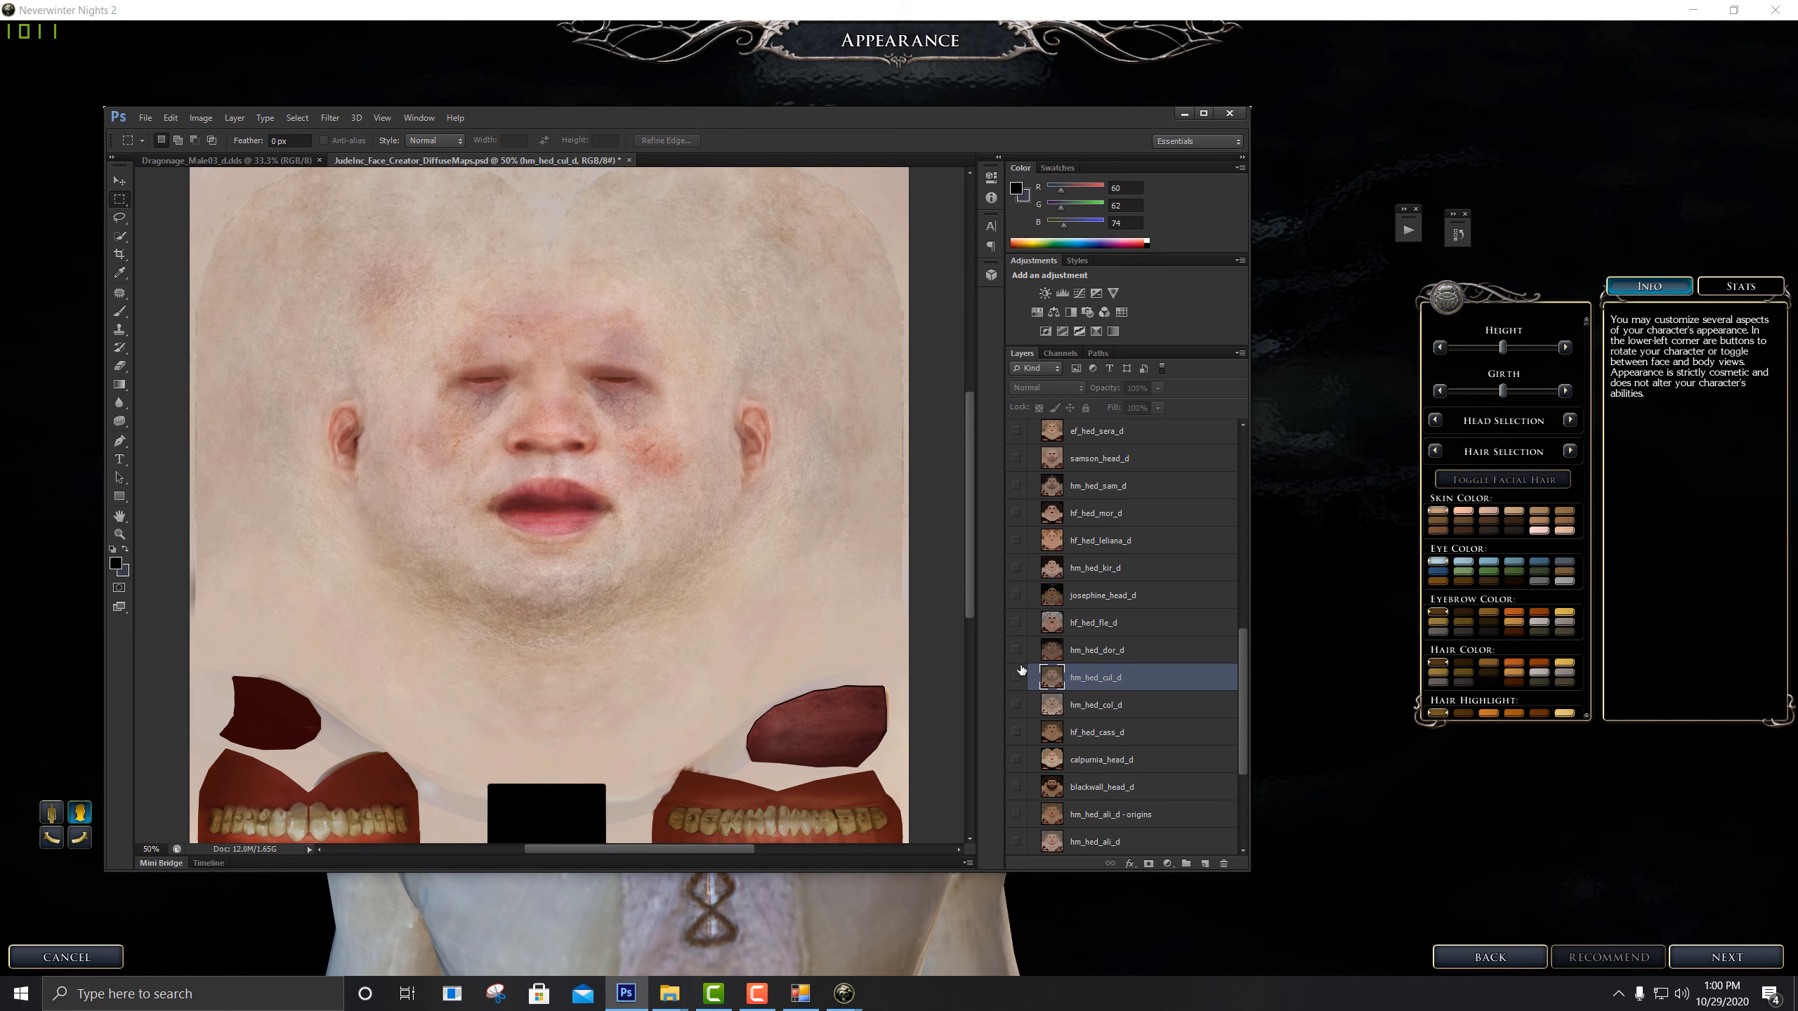
pyautogui.click(1016, 651)
pyautogui.click(1014, 650)
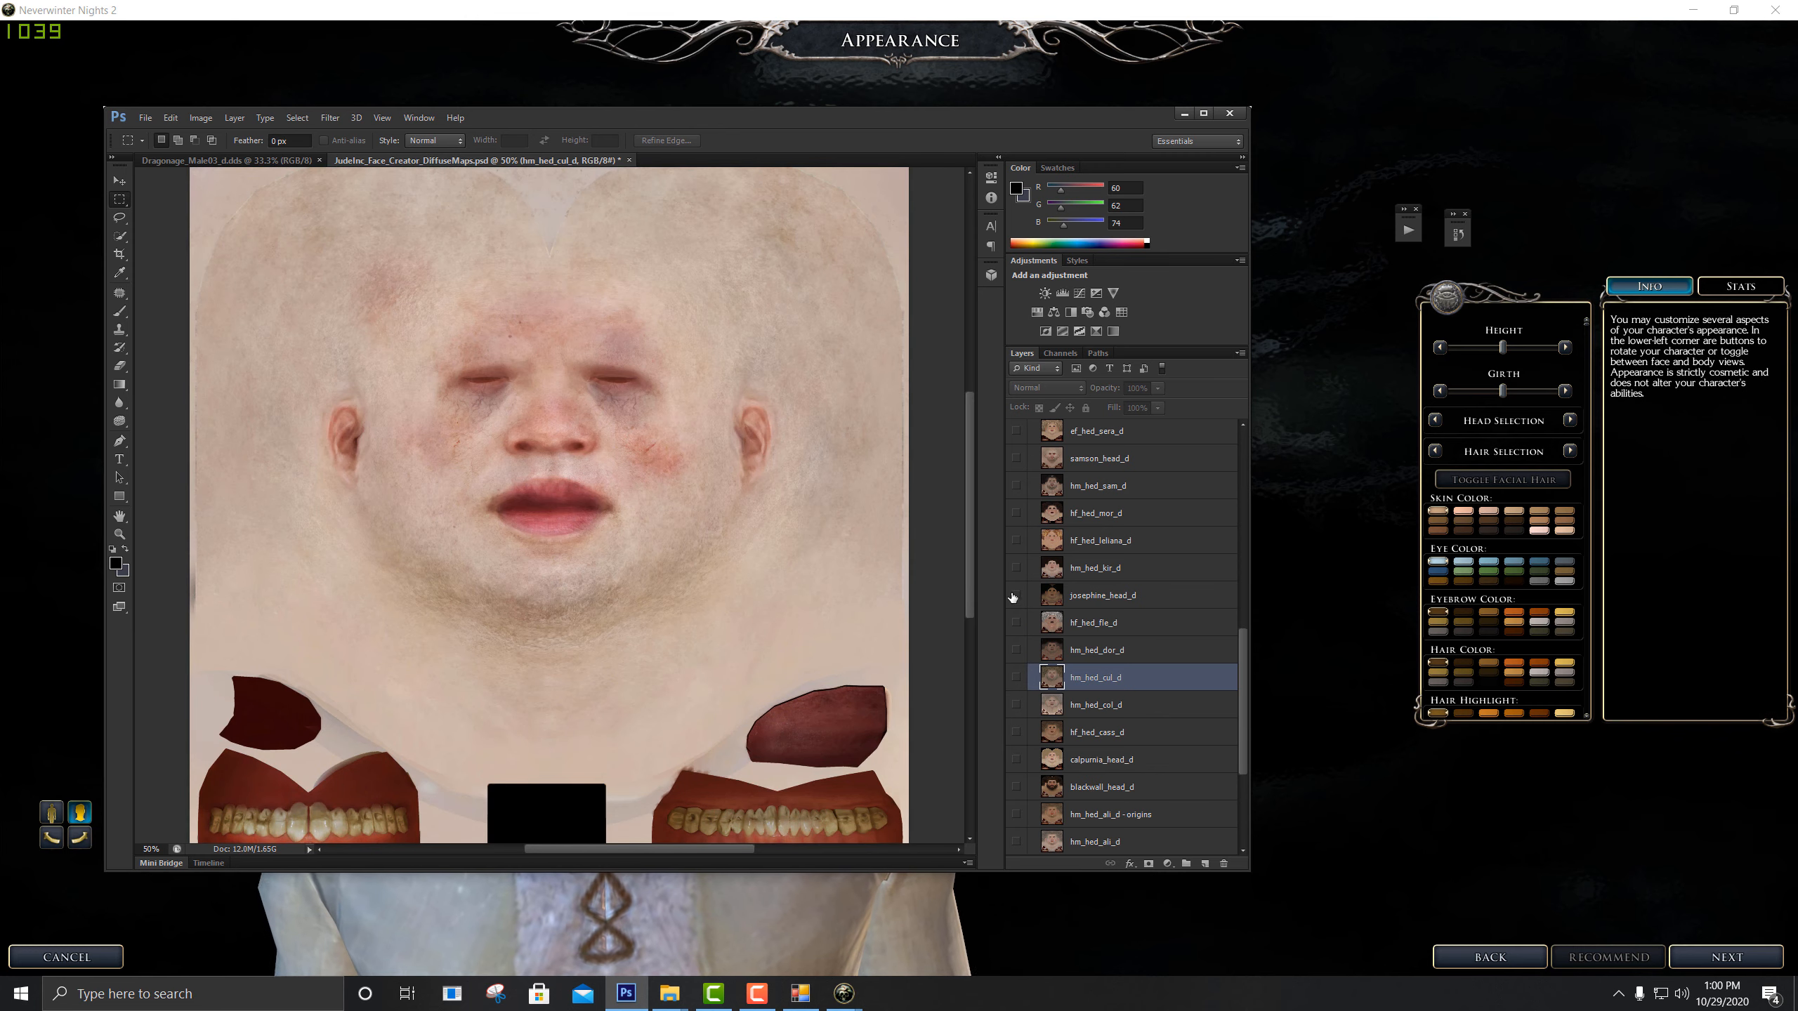
pyautogui.click(1015, 596)
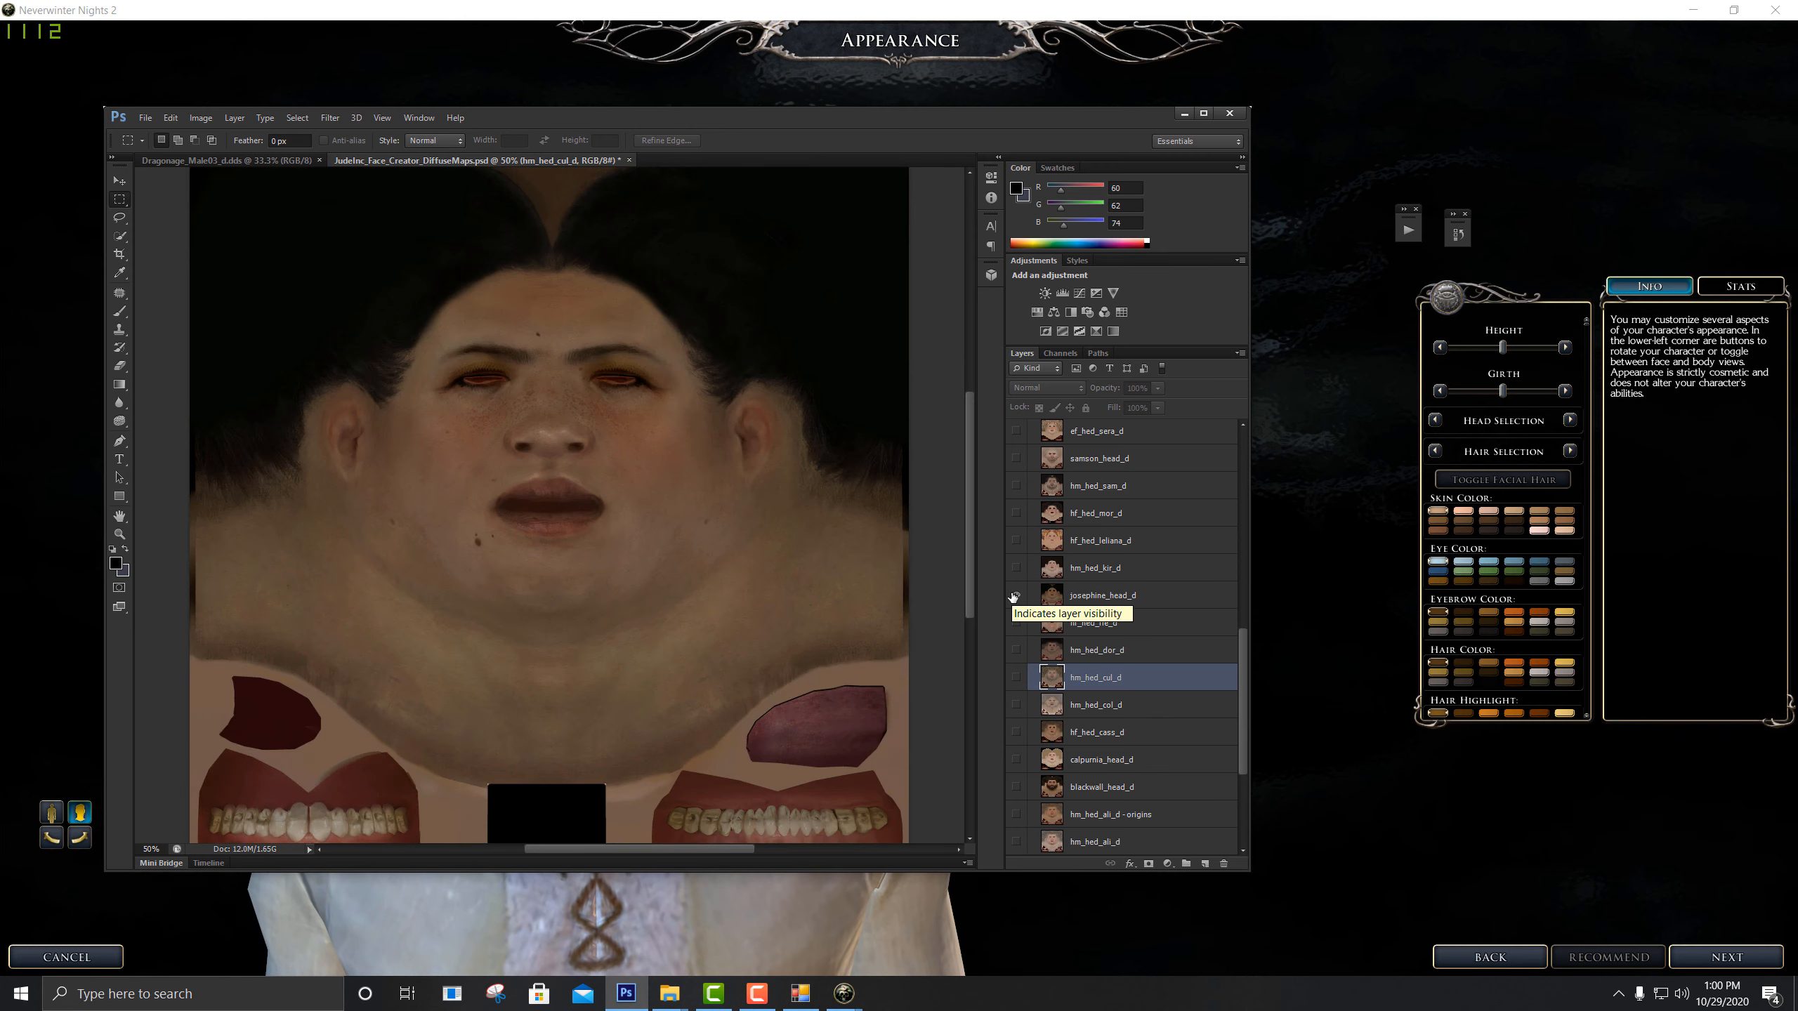
# Hide josephine_head_d, preview the hf_hed_leliana_d preset and leave only hm_hed_sam_d shown and selected
pyautogui.click(1015, 595)
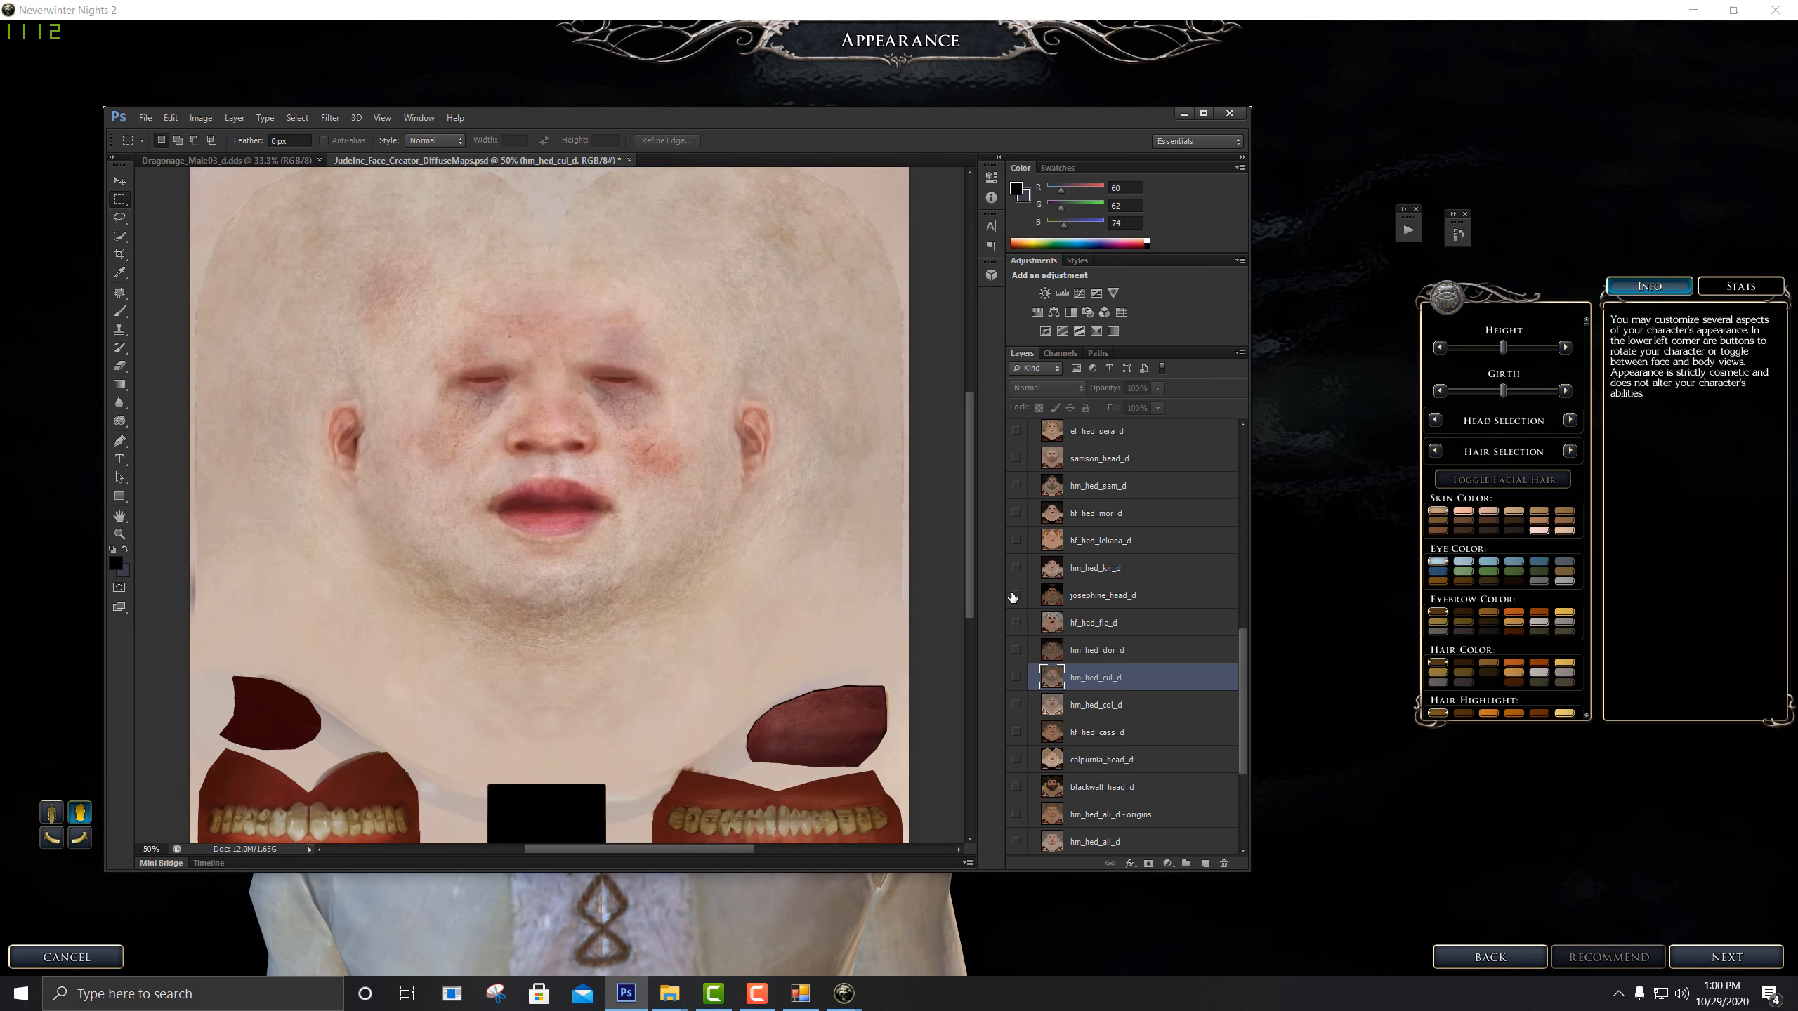
pyautogui.click(1015, 539)
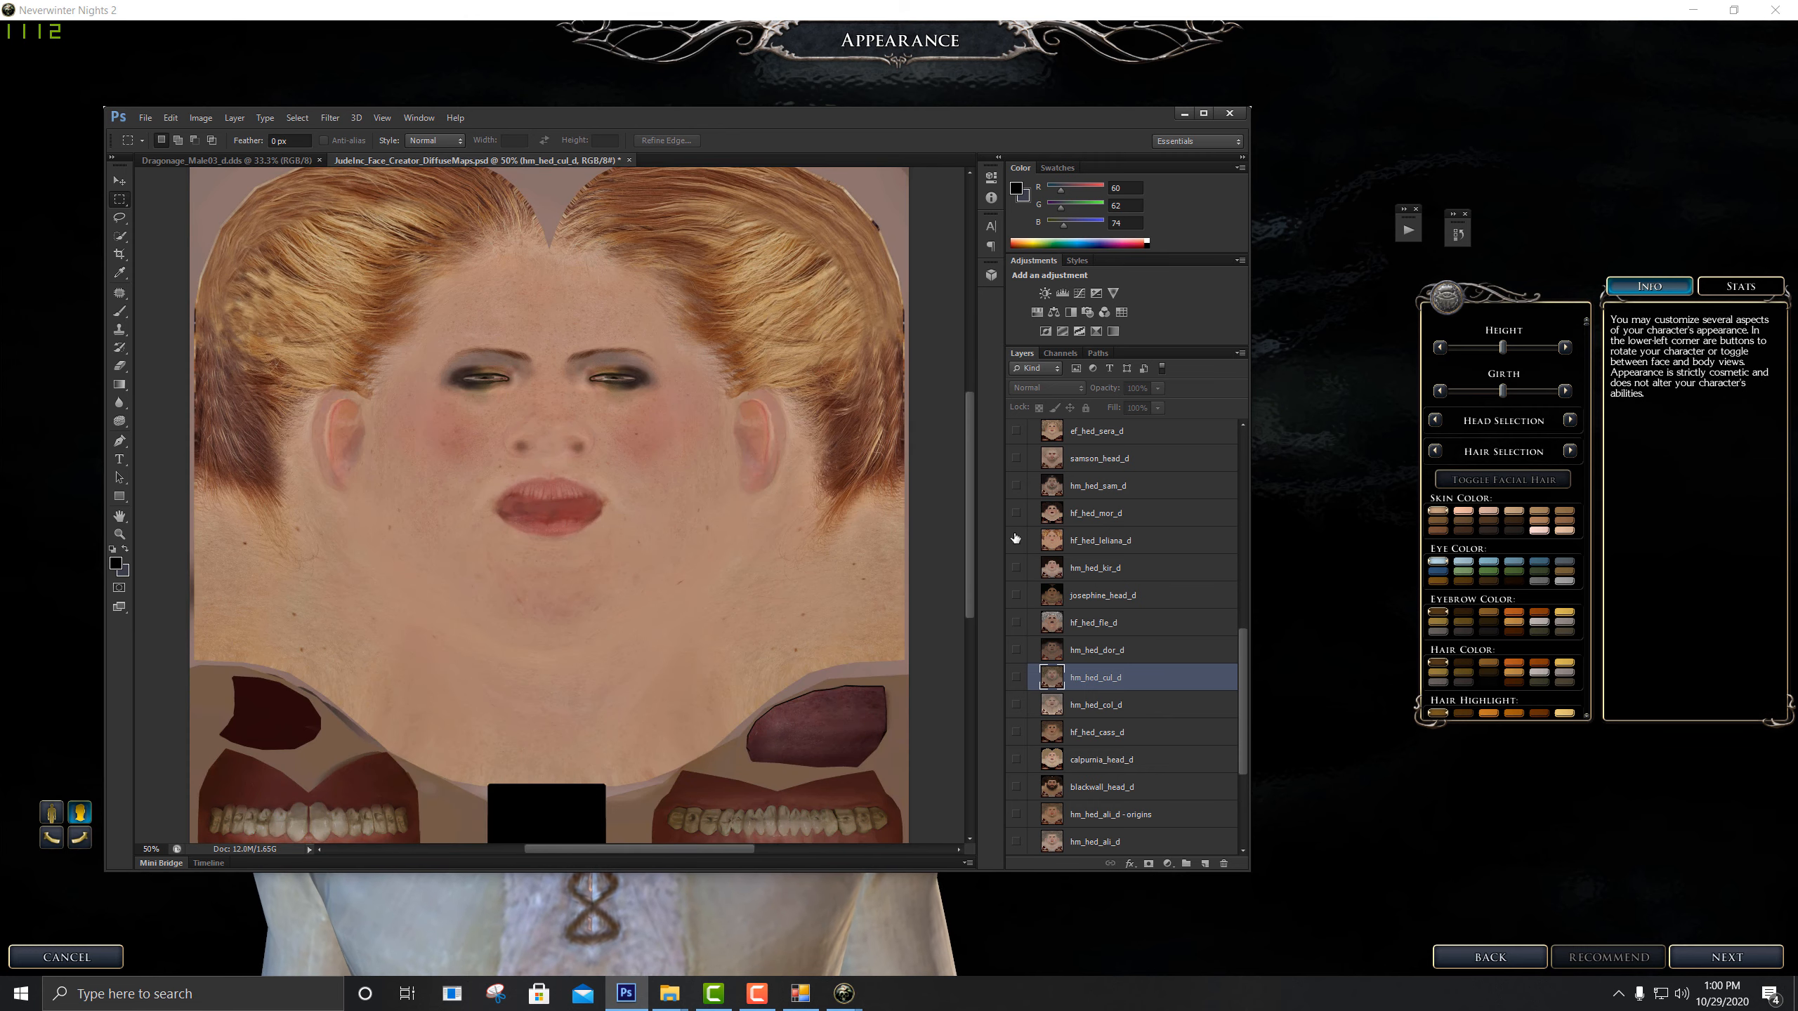
pyautogui.click(1015, 539)
pyautogui.click(1085, 492)
pyautogui.click(1015, 486)
# Compare the hm_hed_sam_d preset with the in-game head and the Dragonage_Male03_d.dds texture, and return to the face creator file
pyautogui.moveTo(814, 115); pyautogui.dragTo(1087, 104)
pyautogui.scroll(1, 1477, 582)
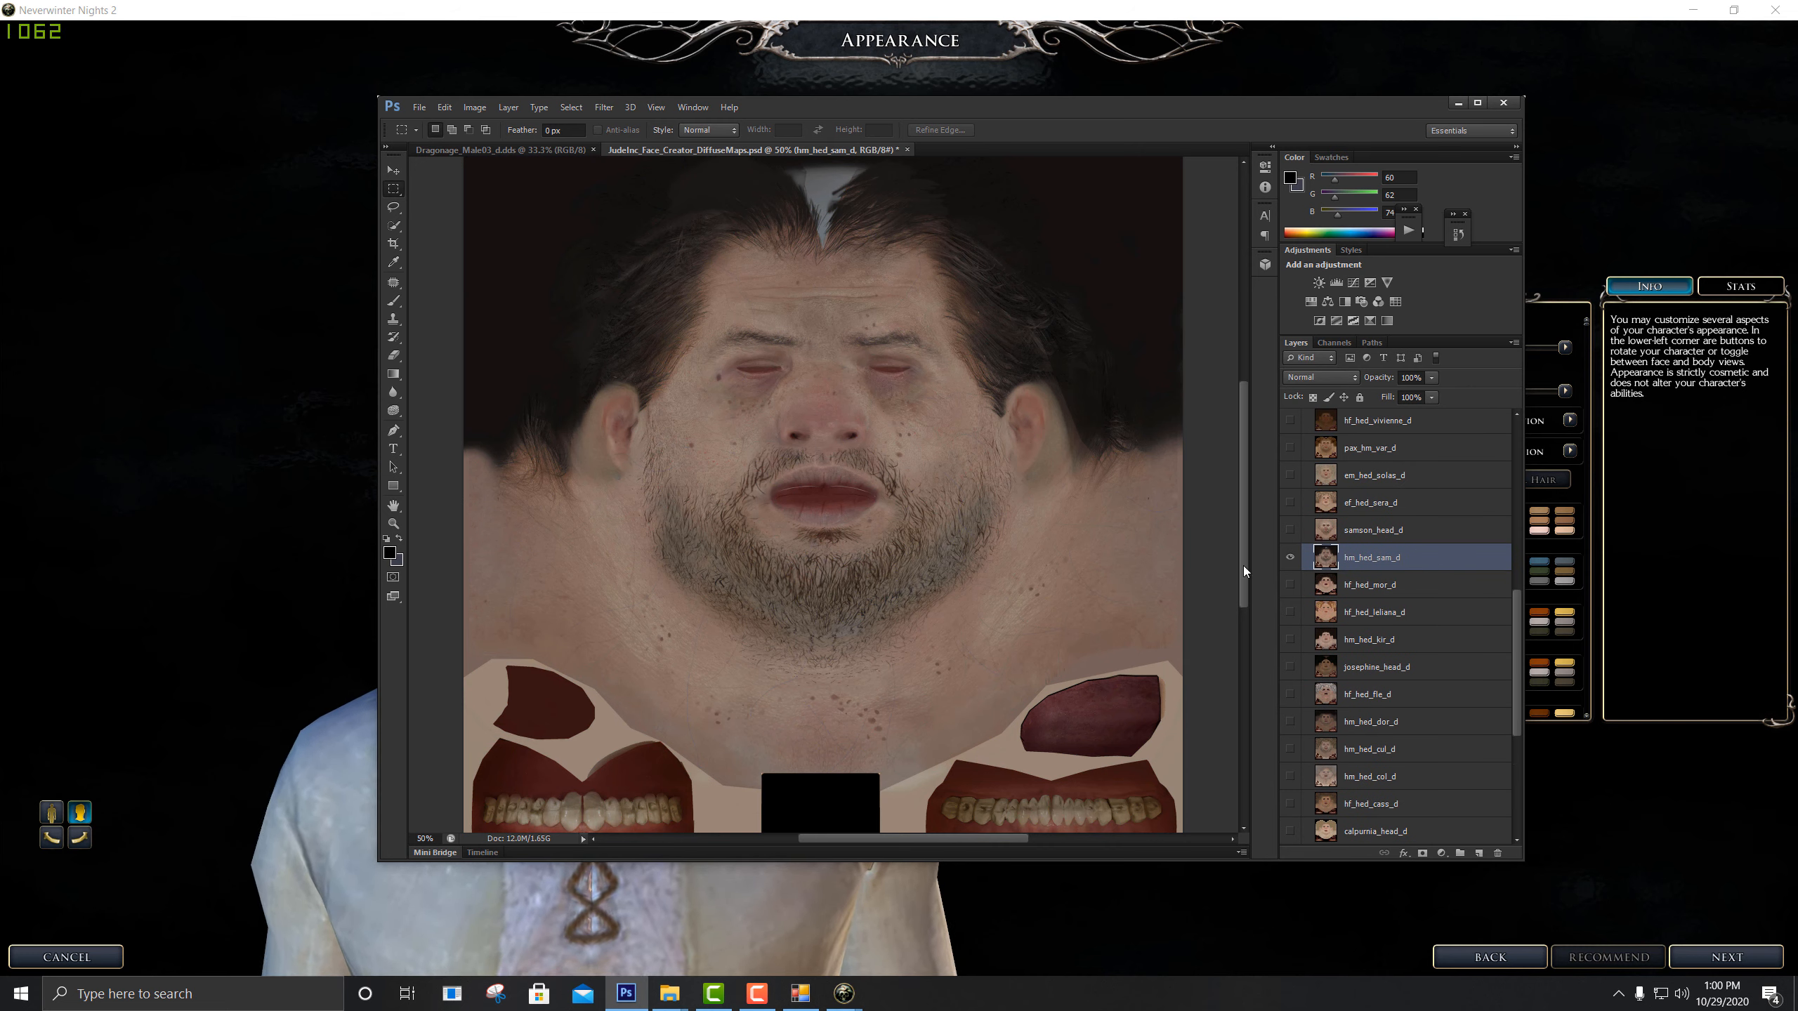
pyautogui.moveTo(1431, 378); pyautogui.dragTo(1487, 389)
pyautogui.moveTo(1177, 99); pyautogui.dragTo(1048, 104)
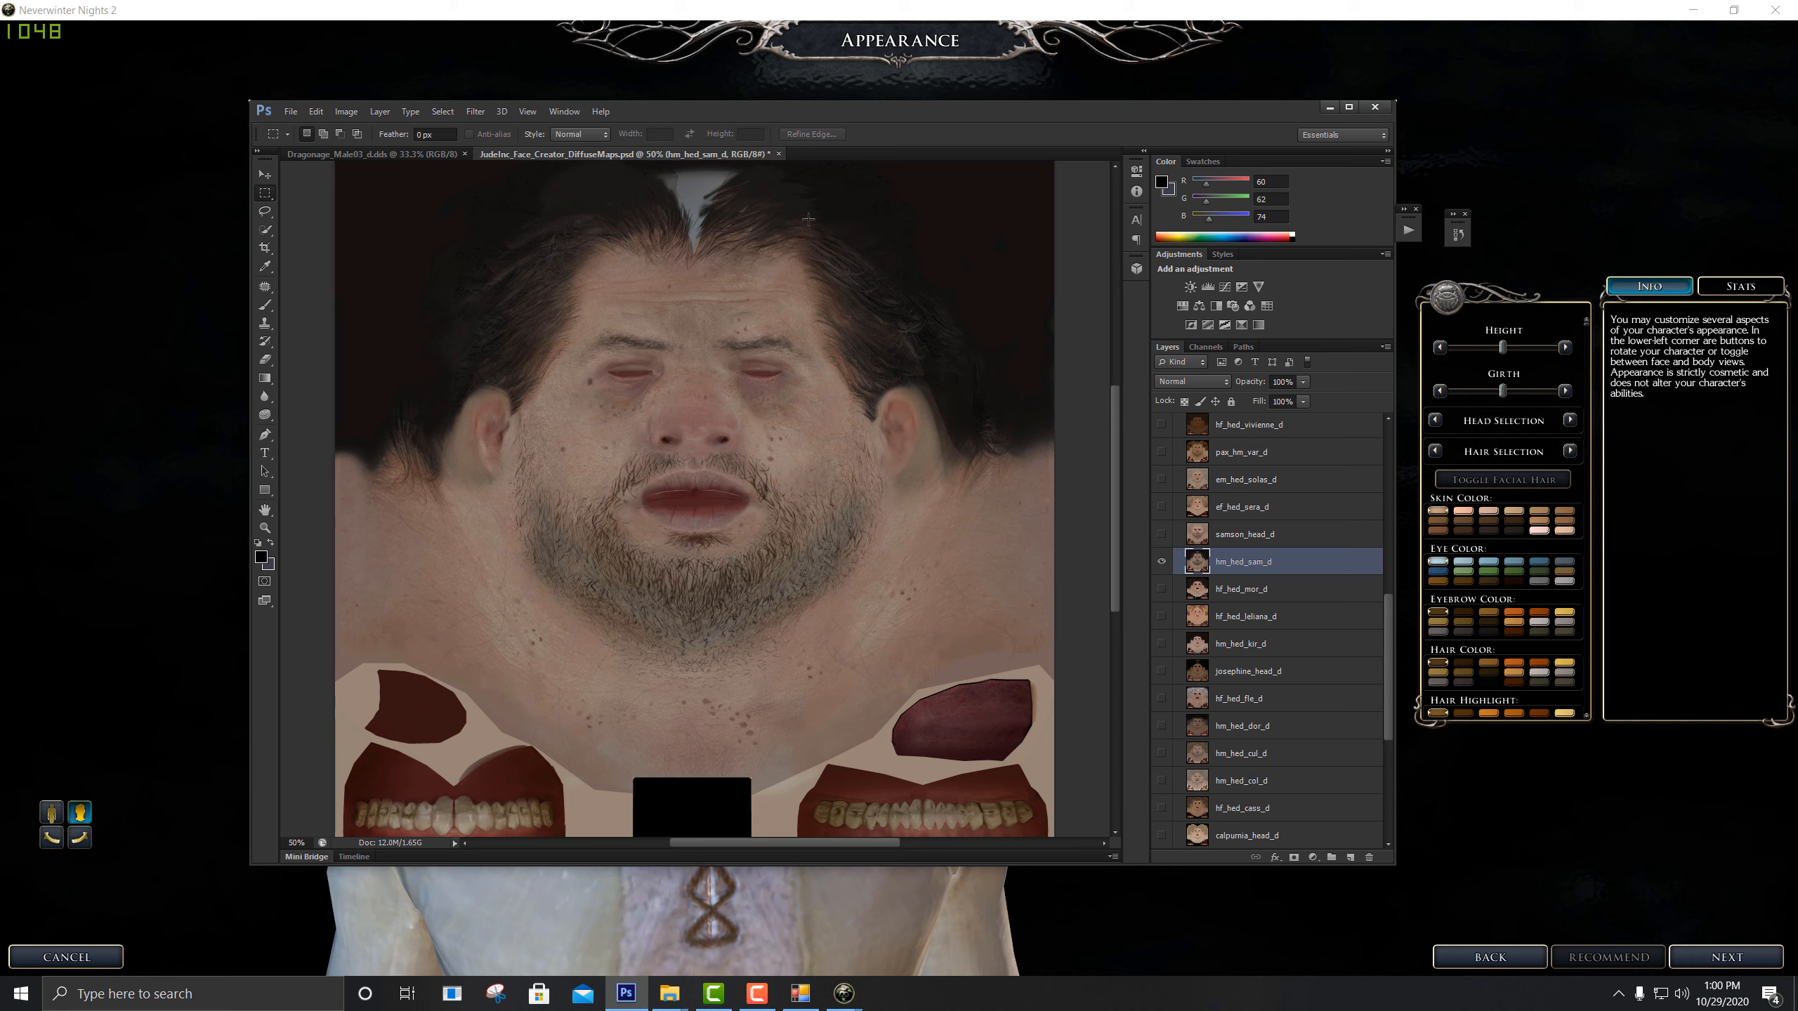
pyautogui.moveTo(742, 122); pyautogui.dragTo(1215, 160)
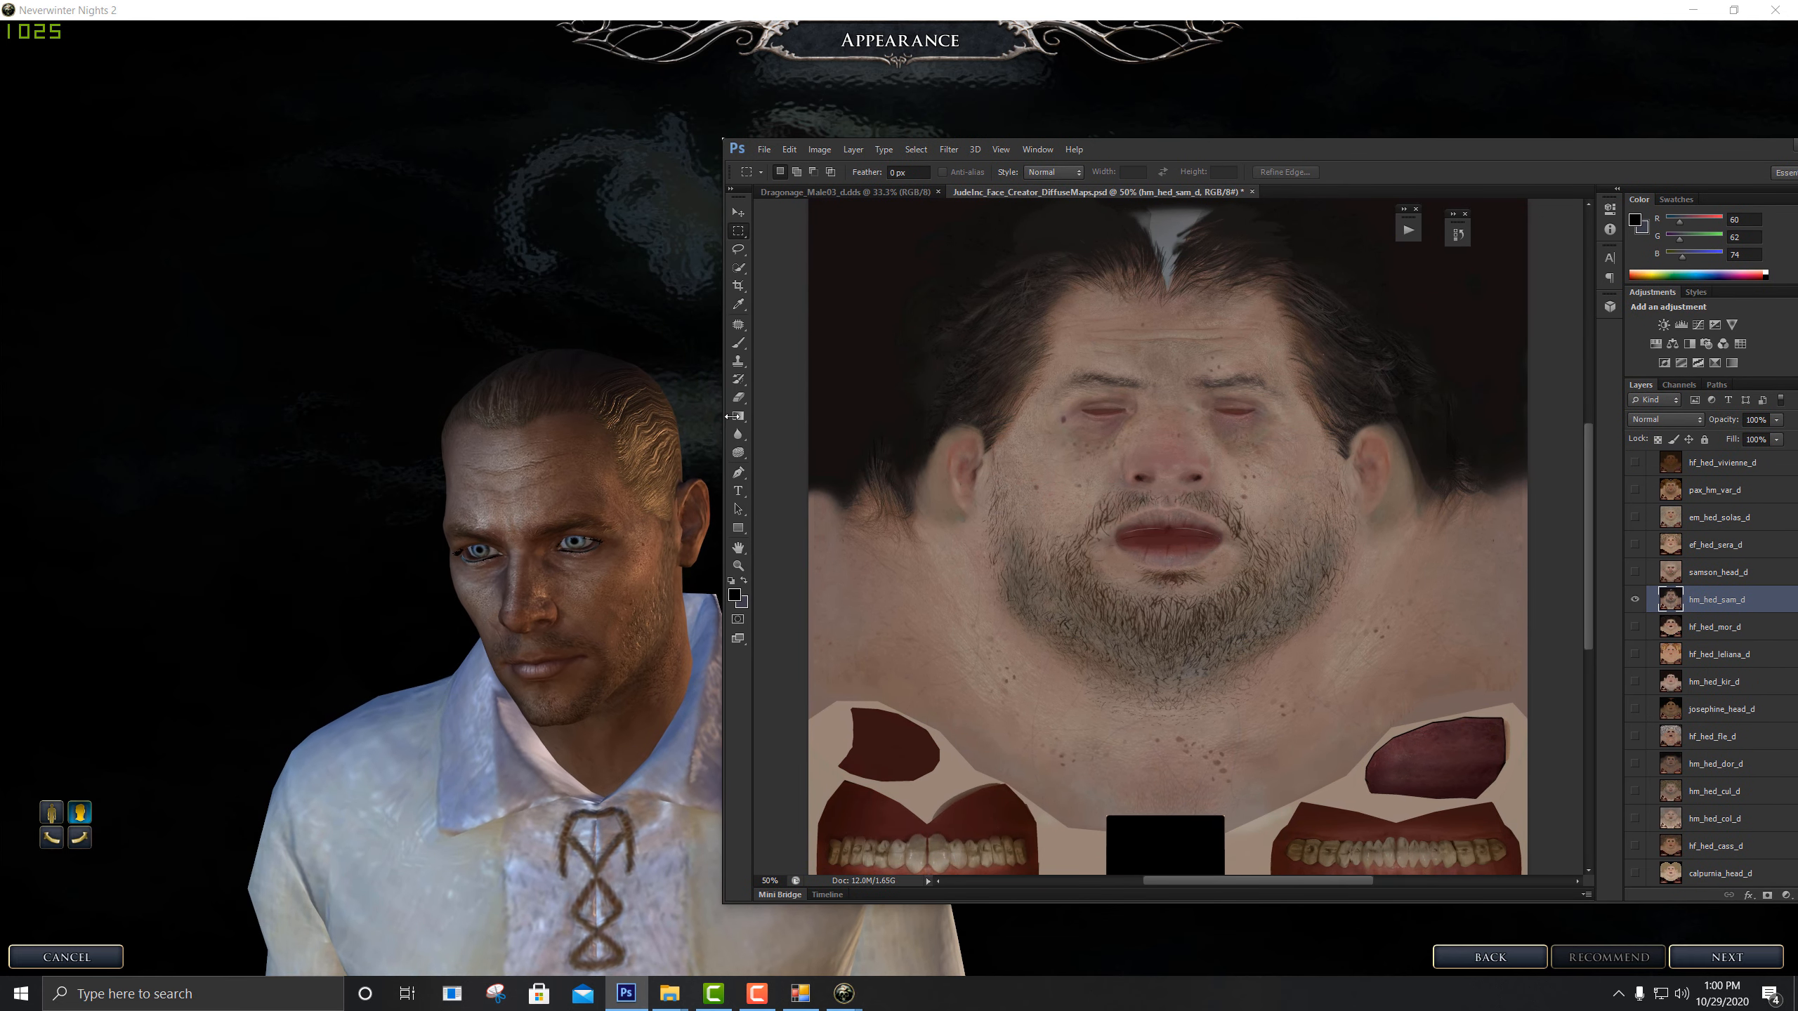
pyautogui.click(858, 192)
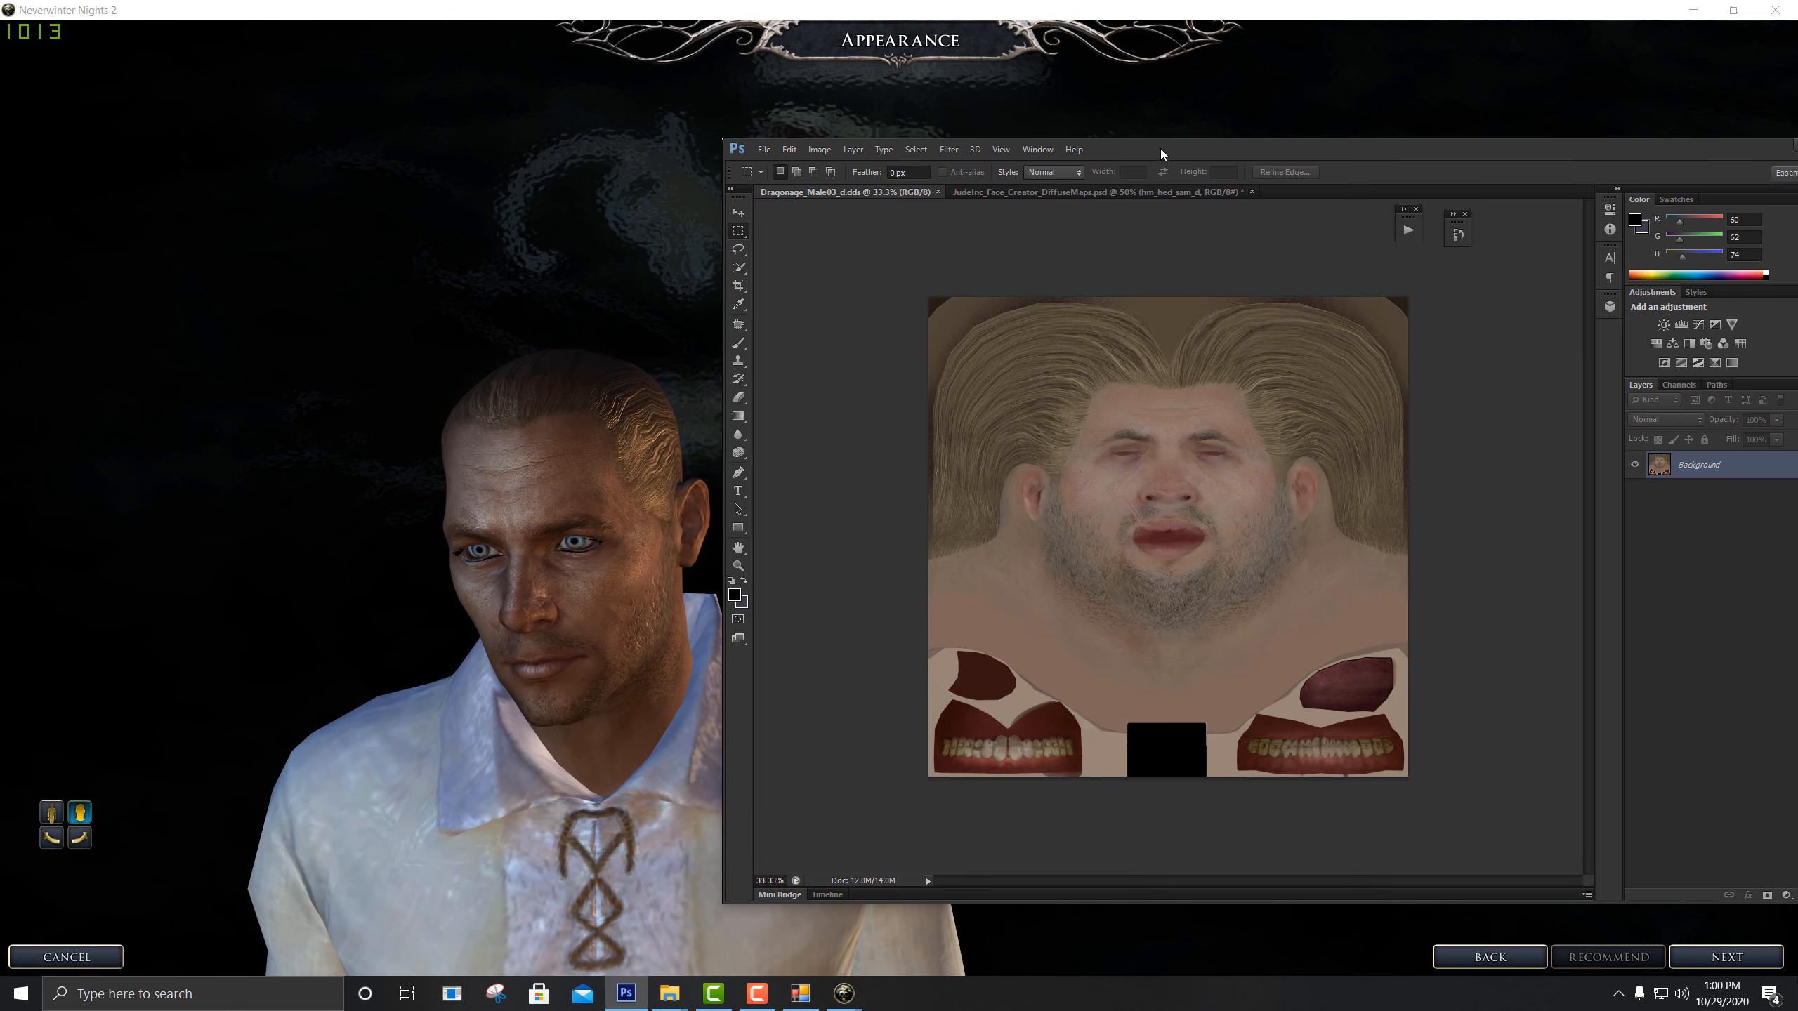
pyautogui.moveTo(1159, 150); pyautogui.dragTo(723, 144)
pyautogui.click(646, 186)
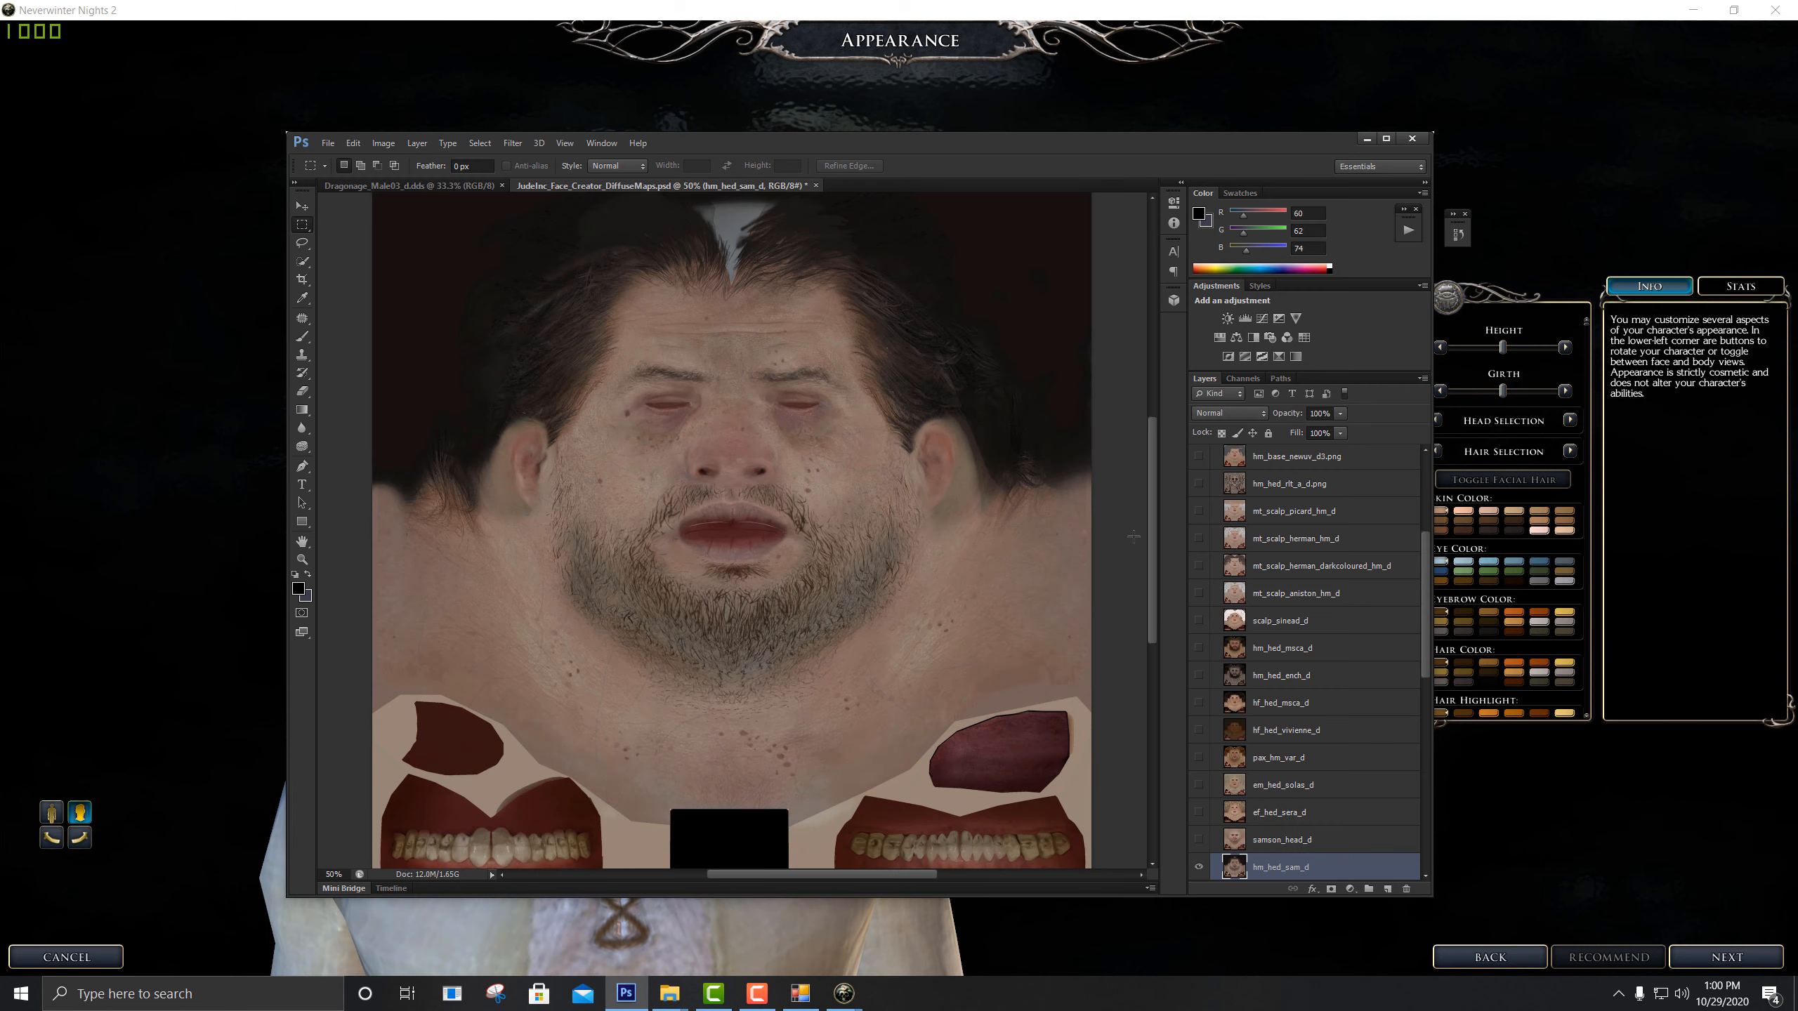
# Toggle the hm_hed_sam_d preset off and on to compare it with the head underneath, keeping its layer selected
pyautogui.scroll(-2, 1249, 690)
pyautogui.click(1199, 758)
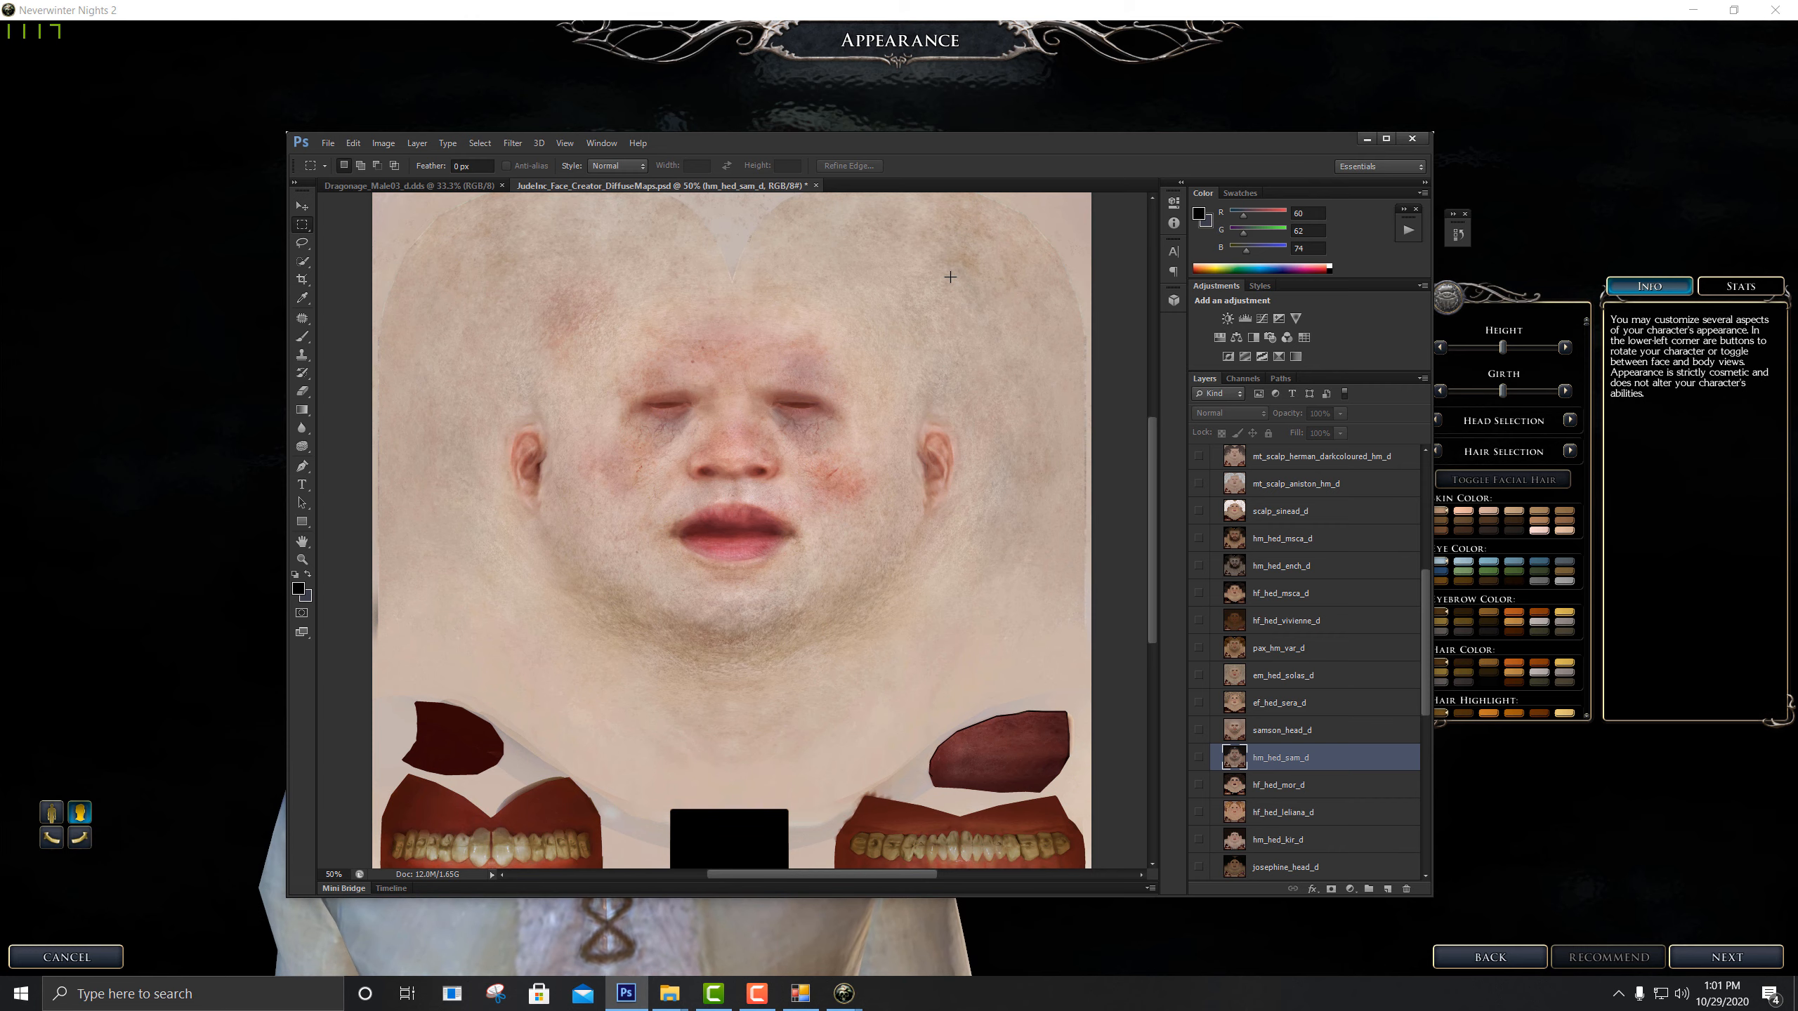
pyautogui.click(1199, 757)
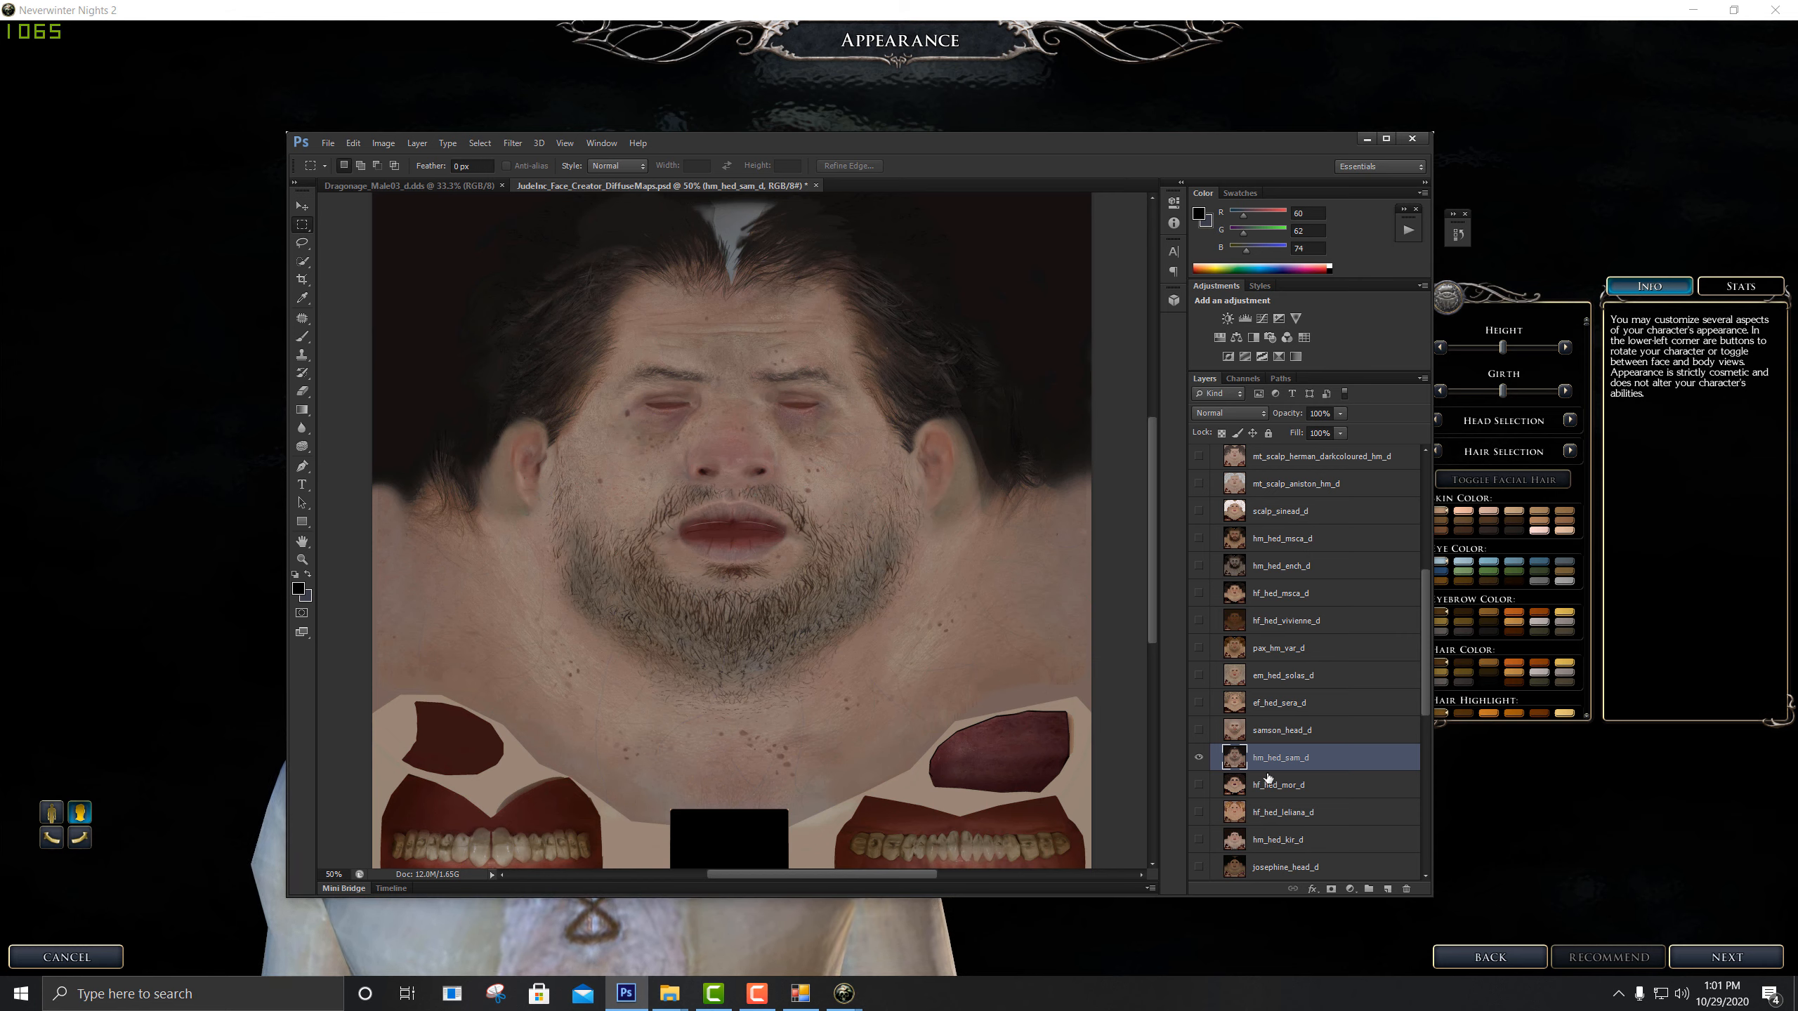
pyautogui.click(1335, 734)
pyautogui.click(1347, 764)
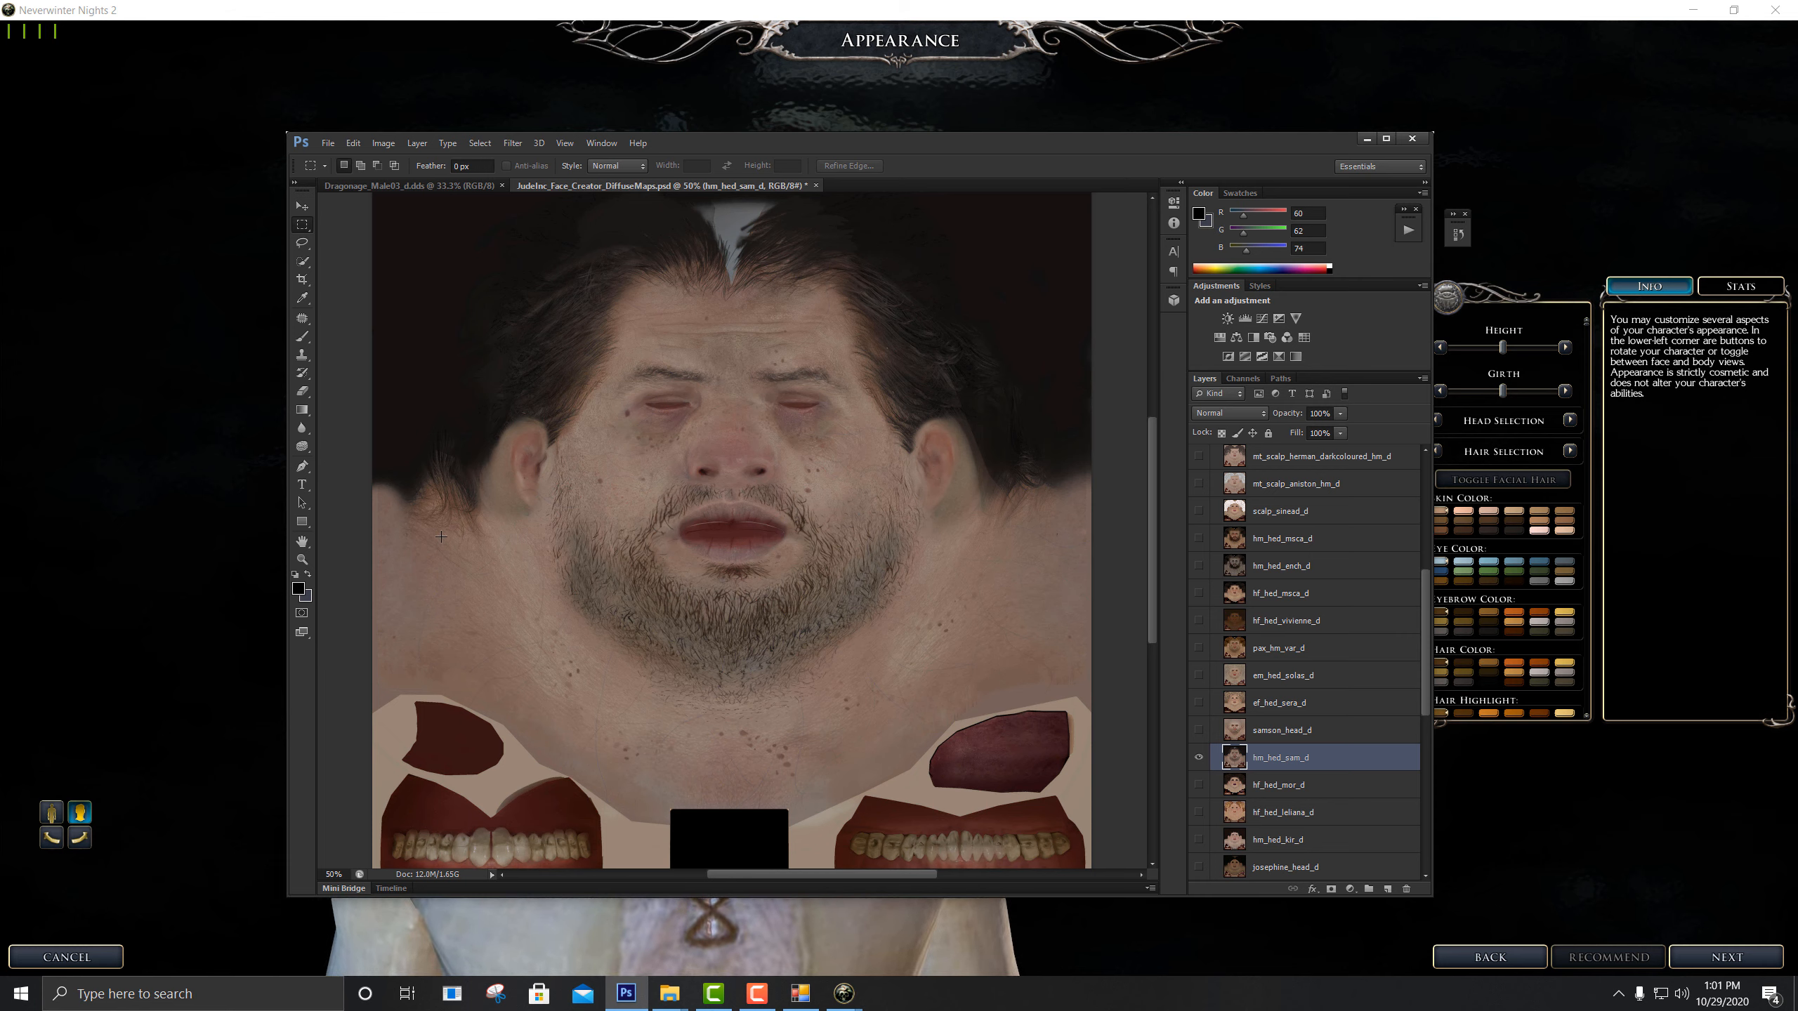
# Duplicate the hm_hed_sam_d layer as hm_hed_sam_d copy within the face creator file and hide the original
pyautogui.rightClick(1356, 756)
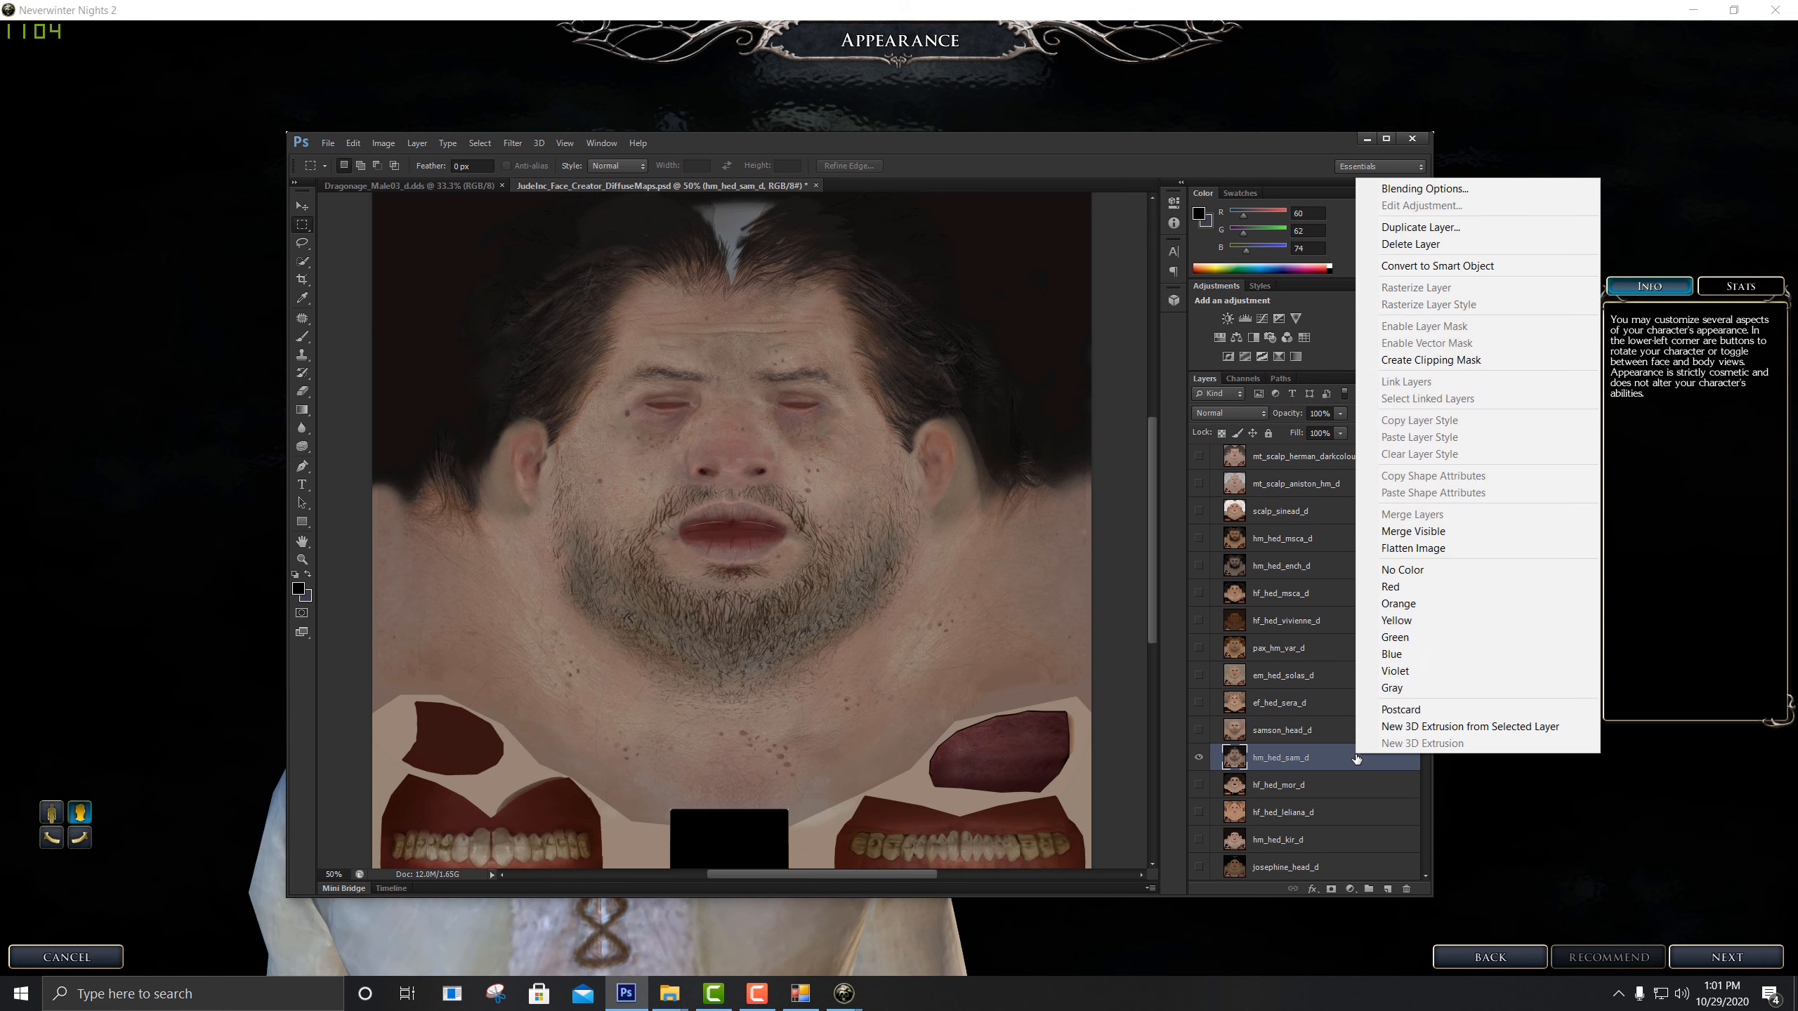
pyautogui.click(1419, 228)
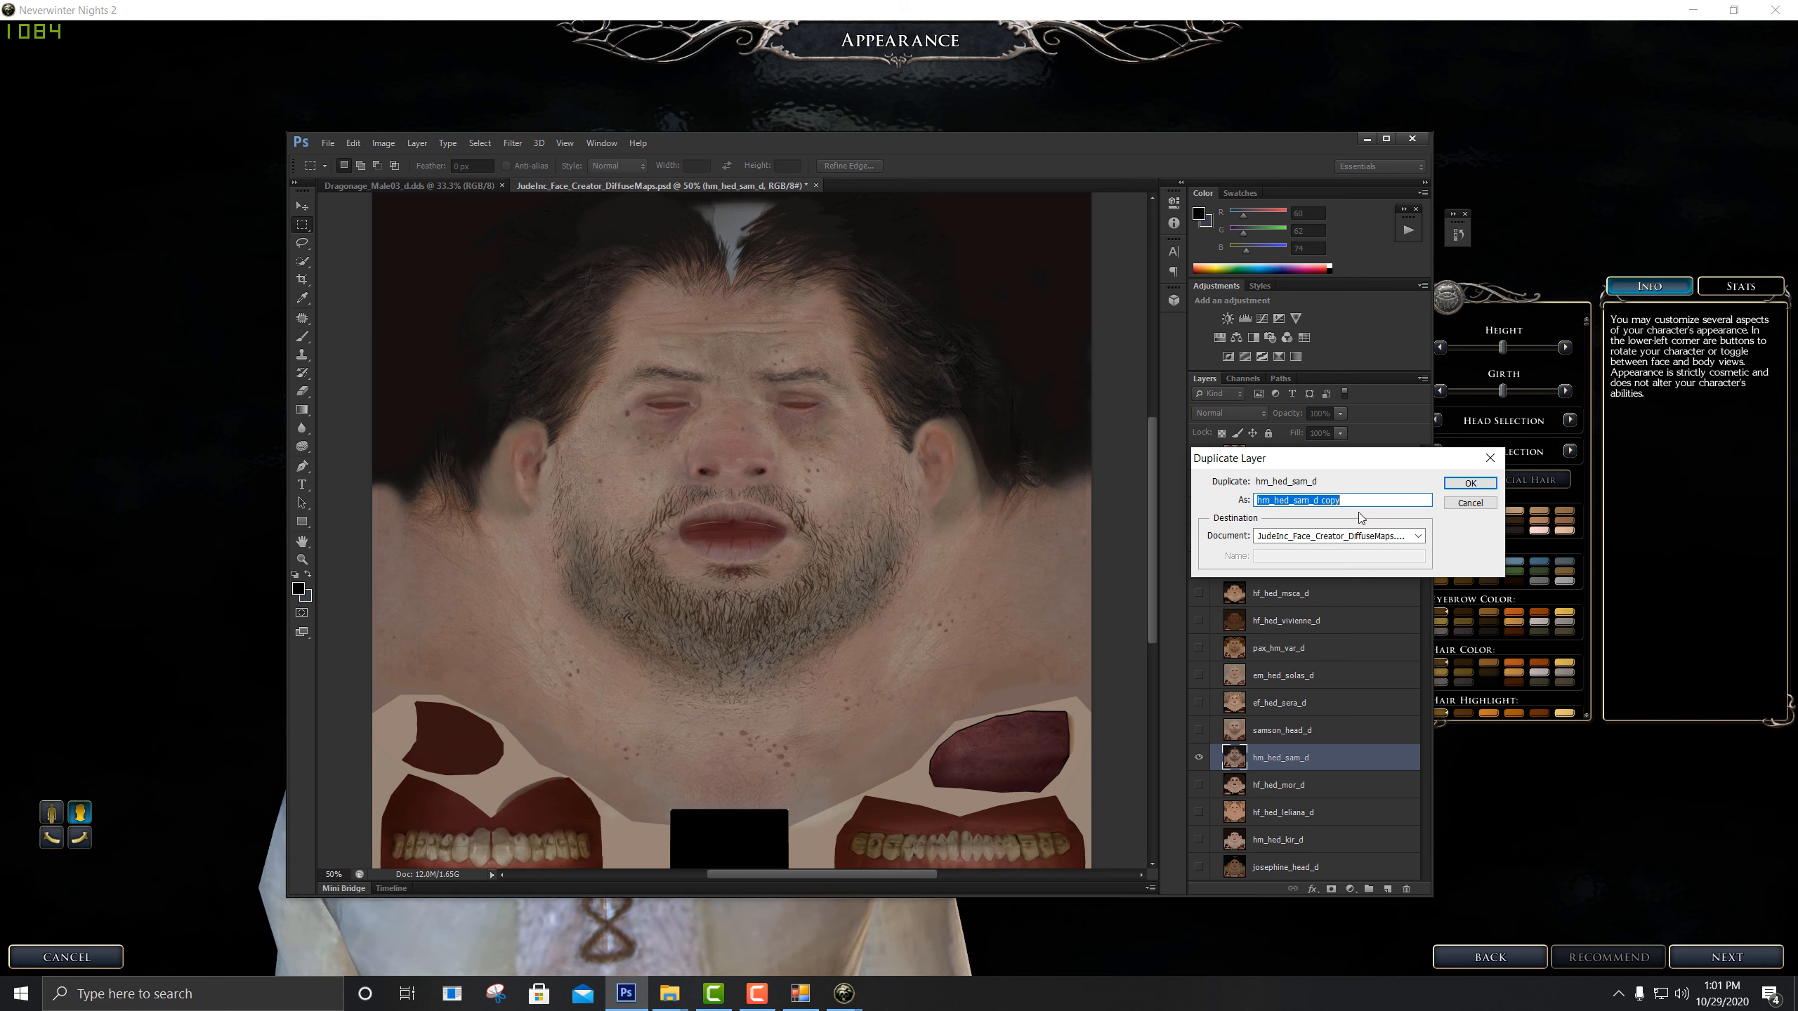
pyautogui.click(1391, 537)
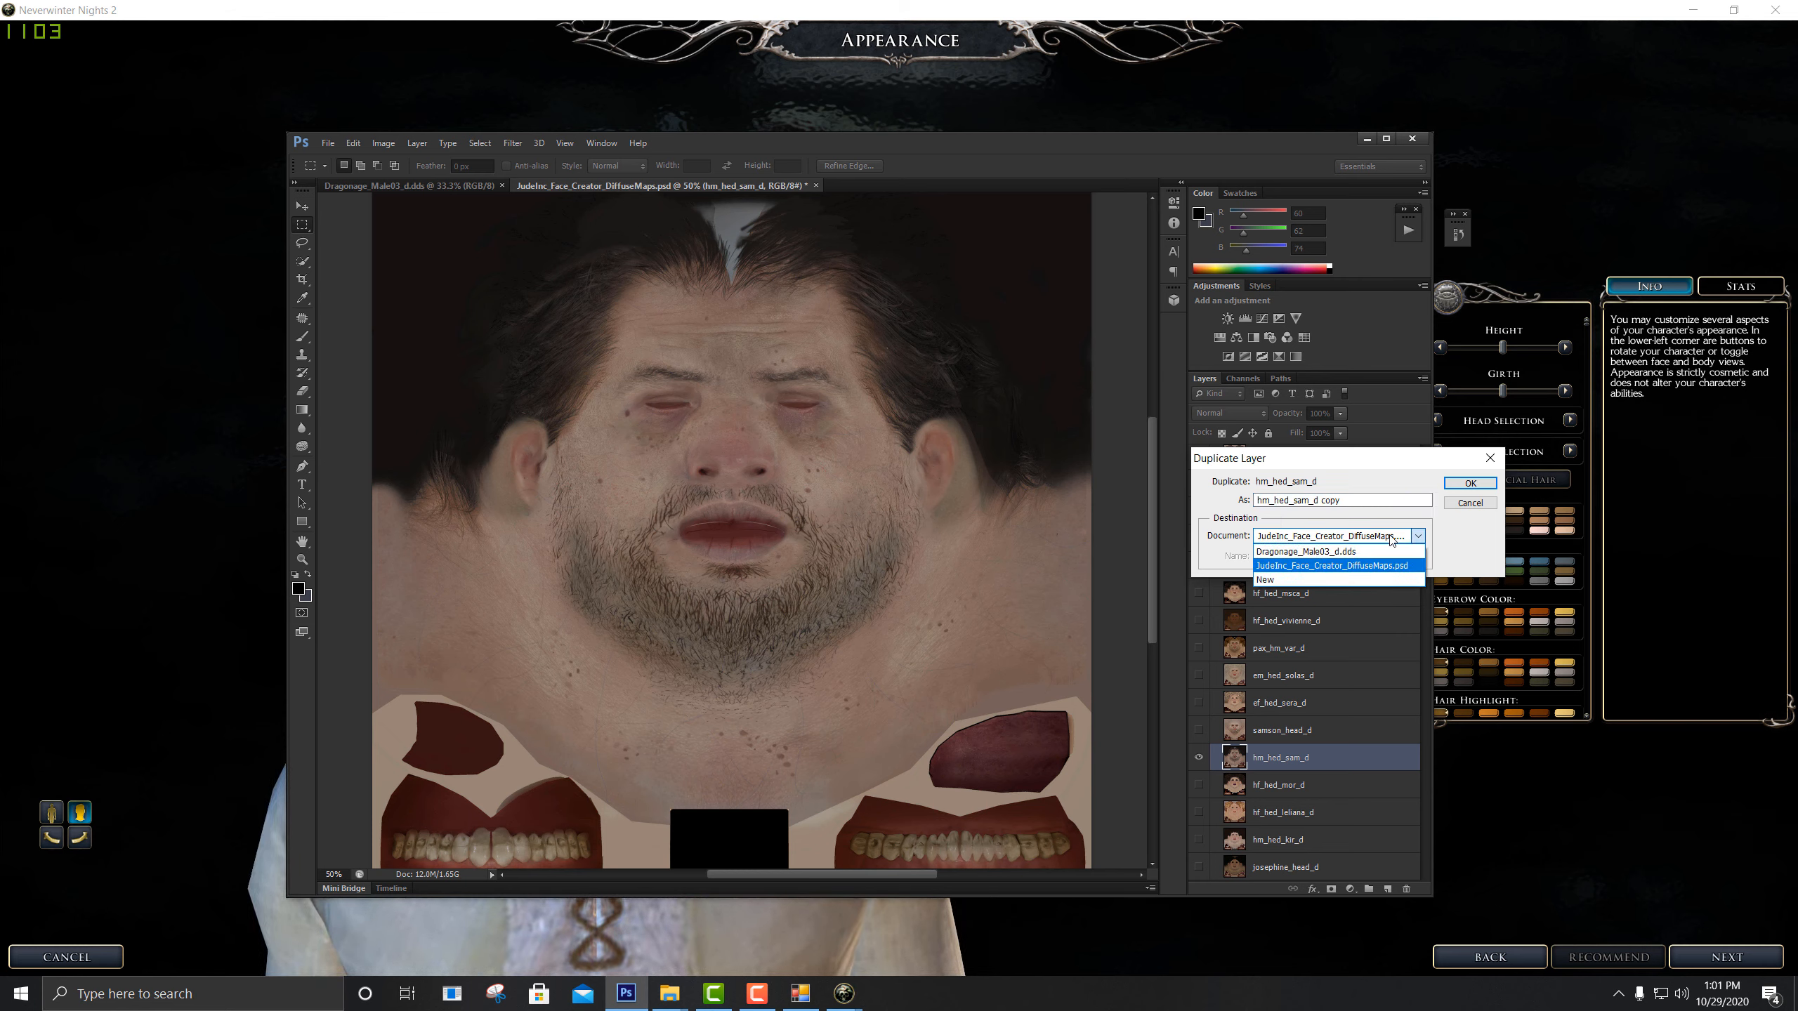
pyautogui.click(1390, 537)
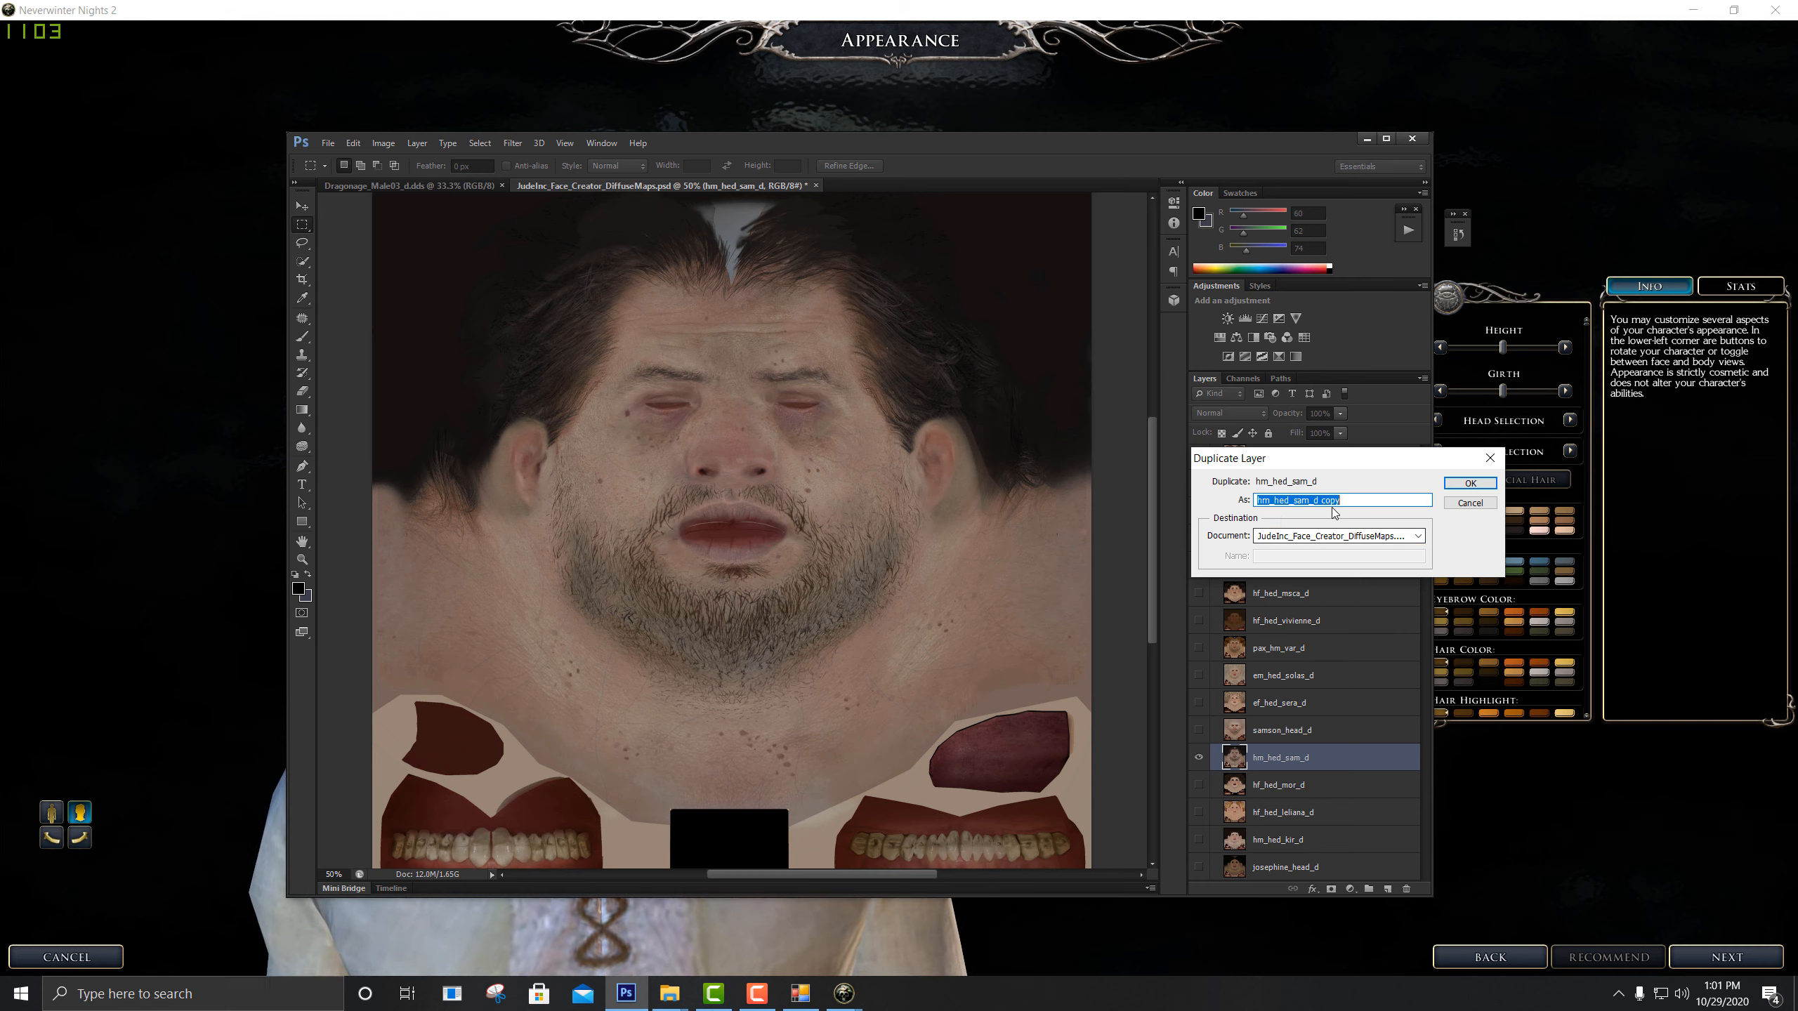
pyautogui.click(1490, 484)
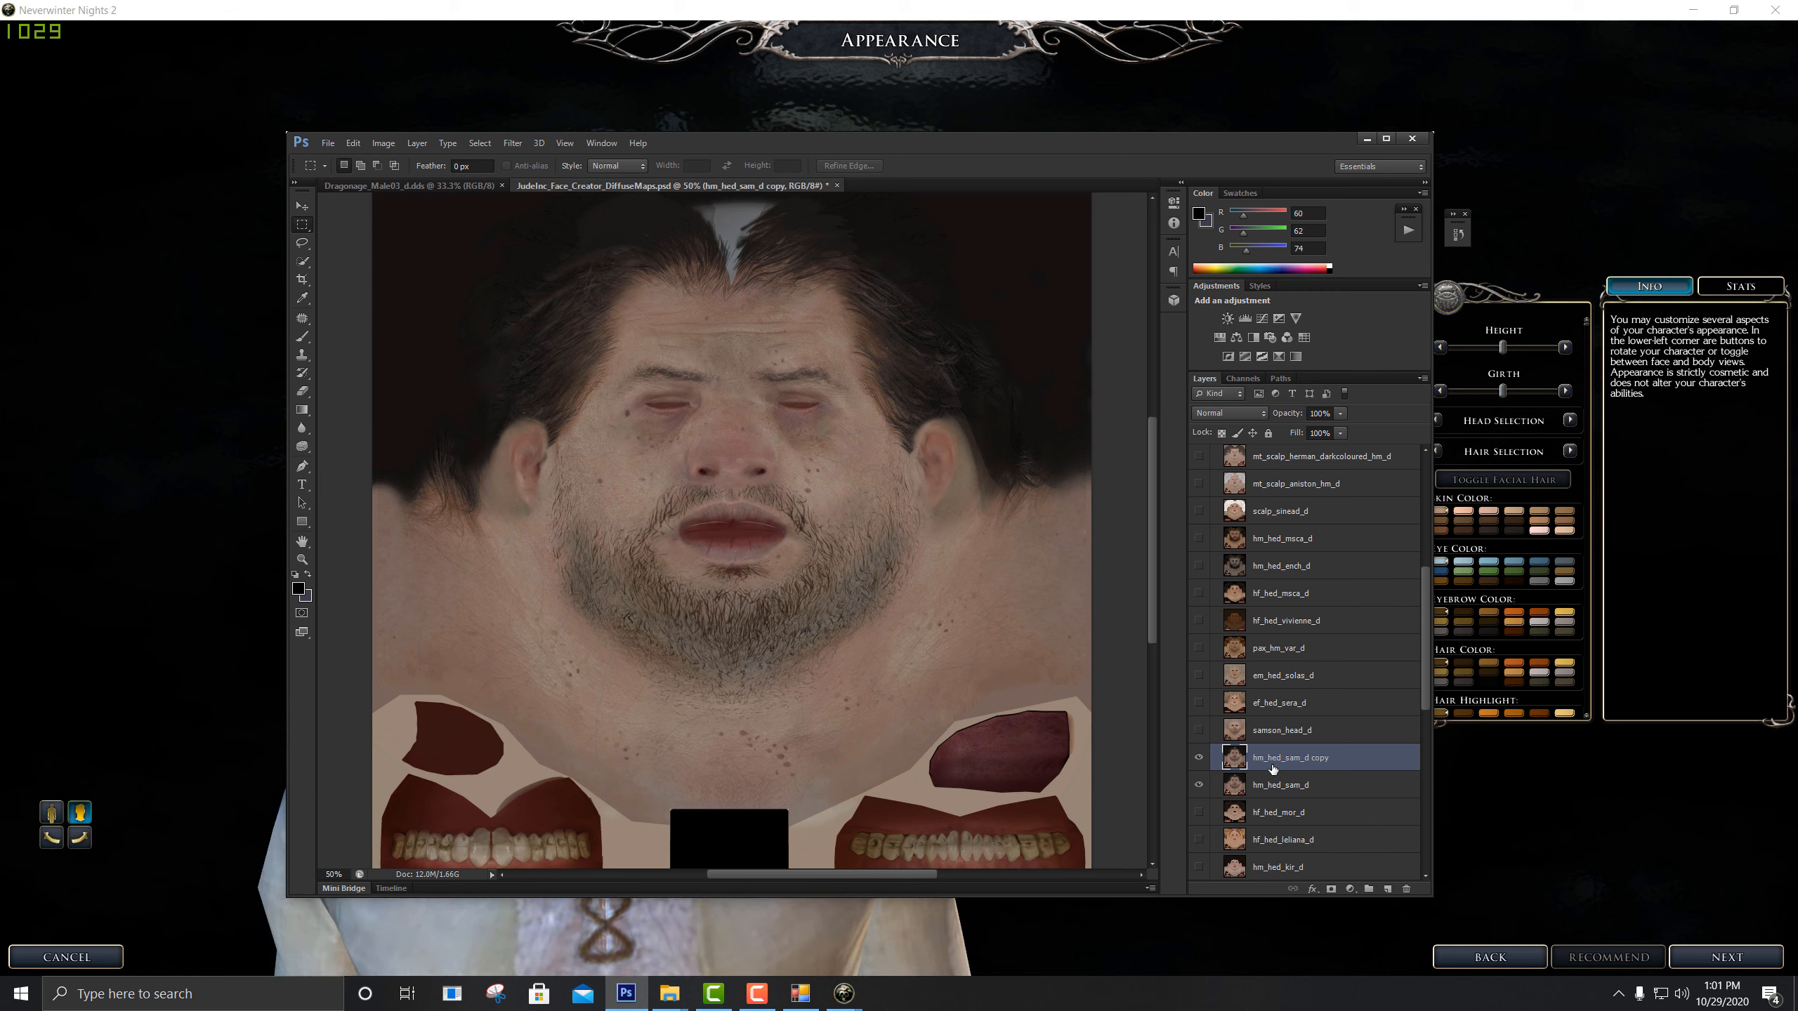
pyautogui.press('Delete')
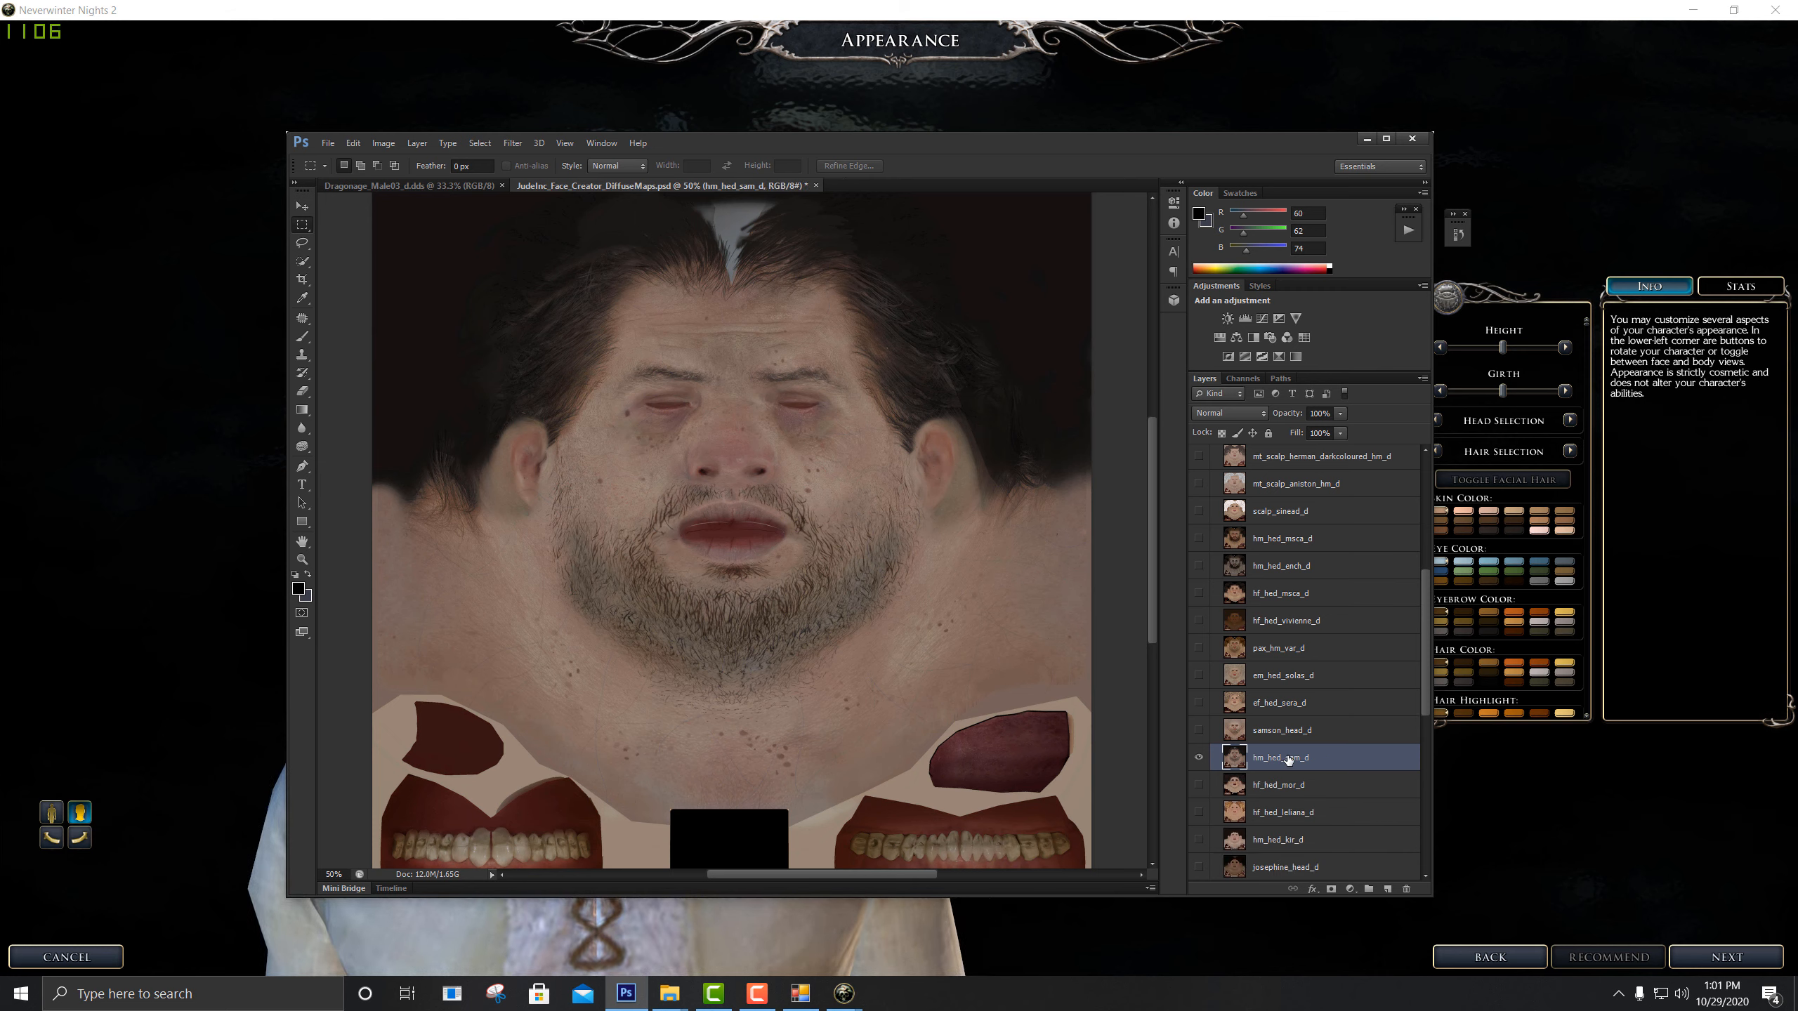
pyautogui.hotkey('ctrl', 'z')
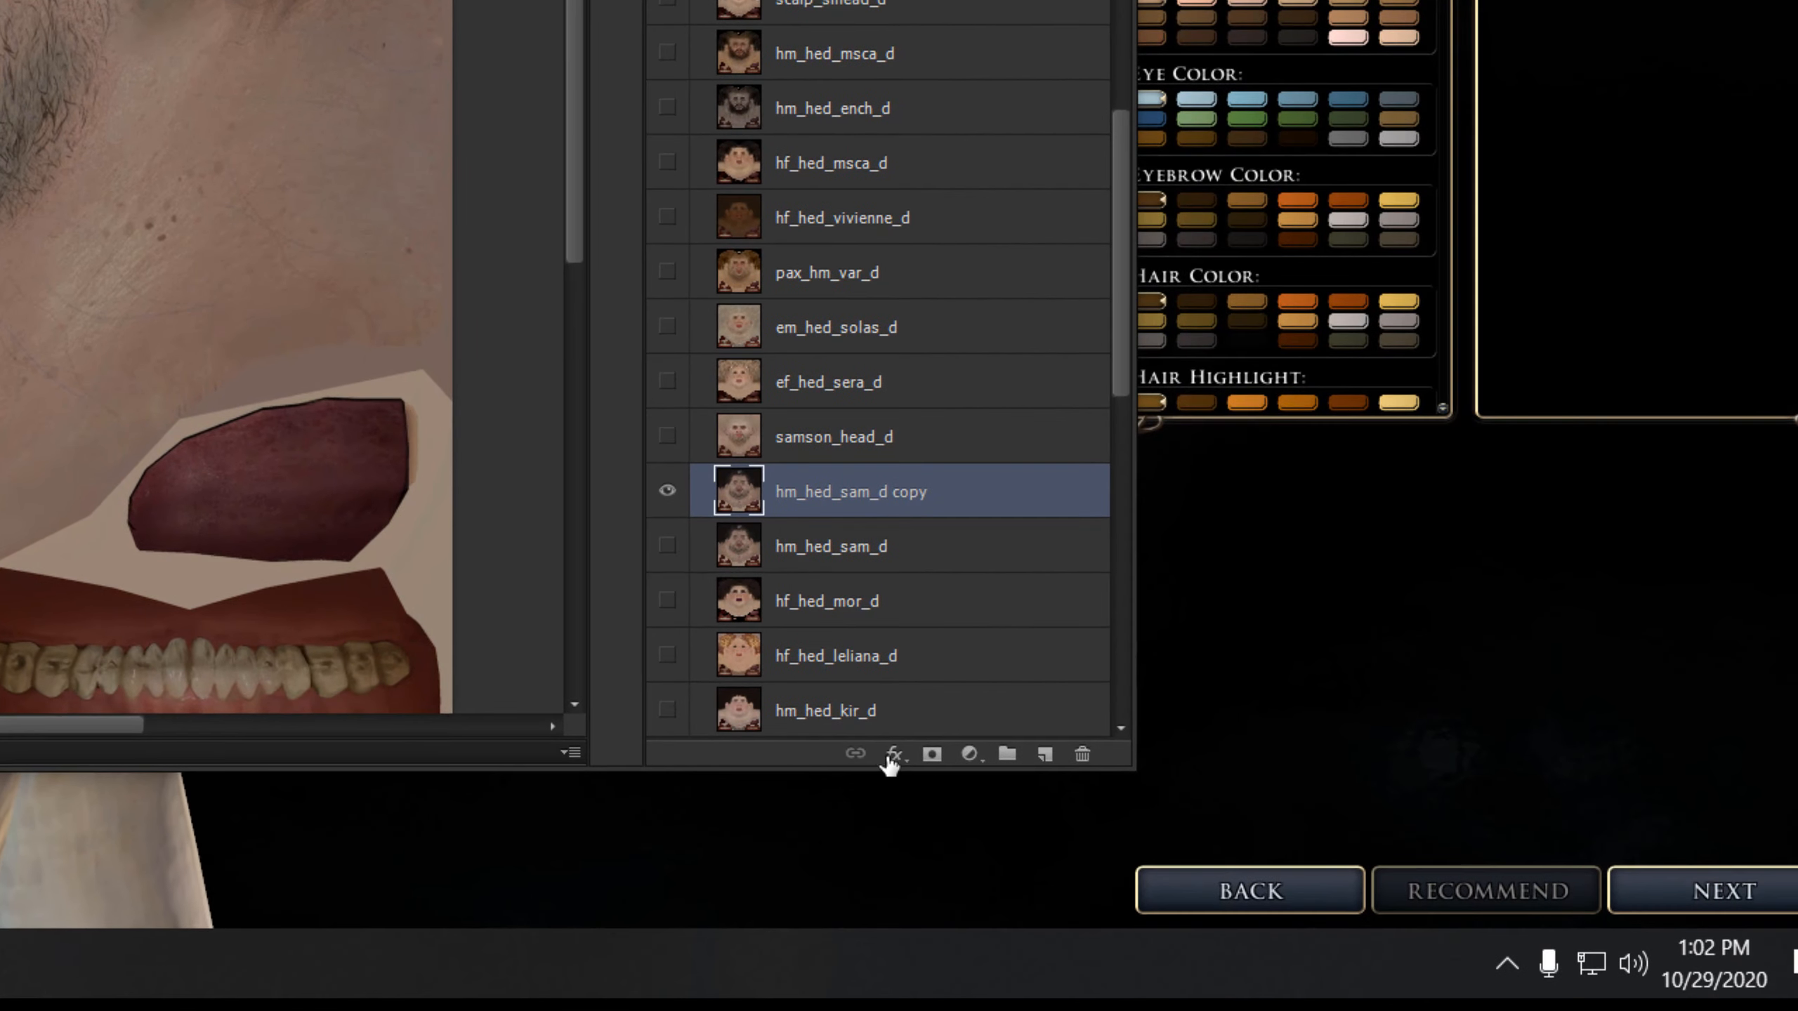
# Add a layer mask to hm_hed_sam_d copy and set up a soft round brush at 411 px with 0% hardness
pyautogui.click(935, 757)
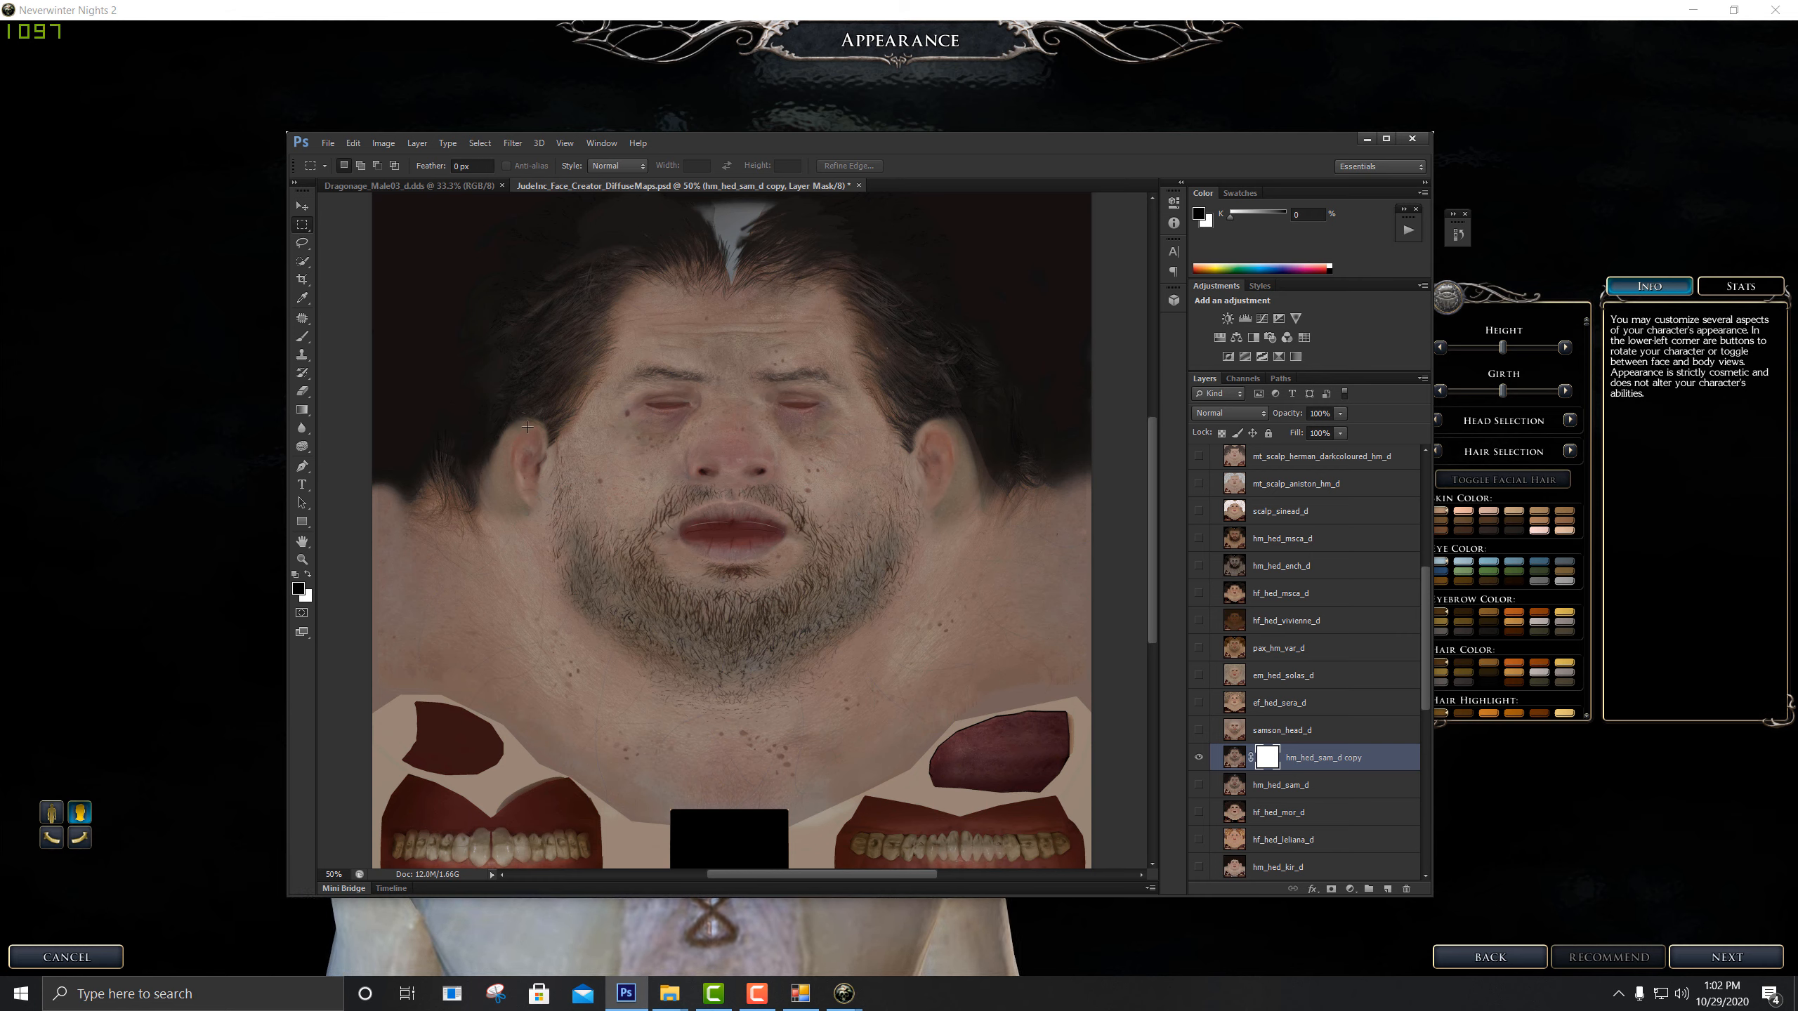
pyautogui.press('b')
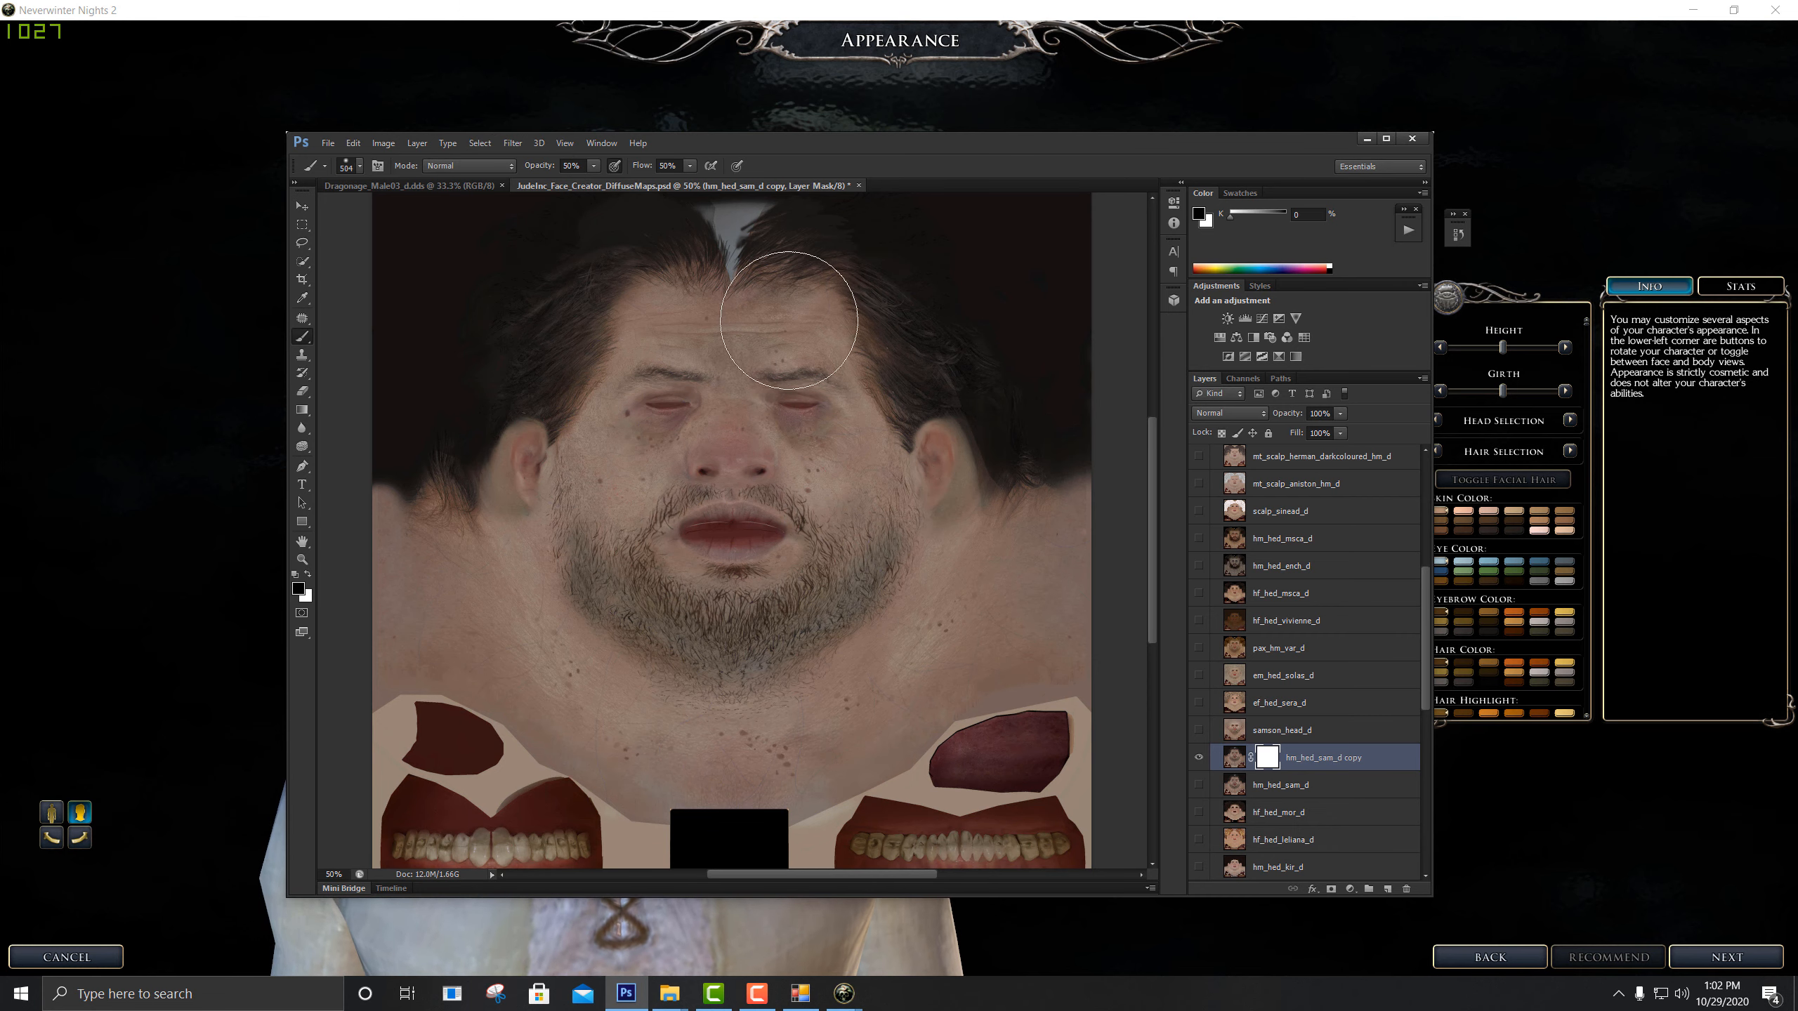
pyautogui.rightClick(781, 467)
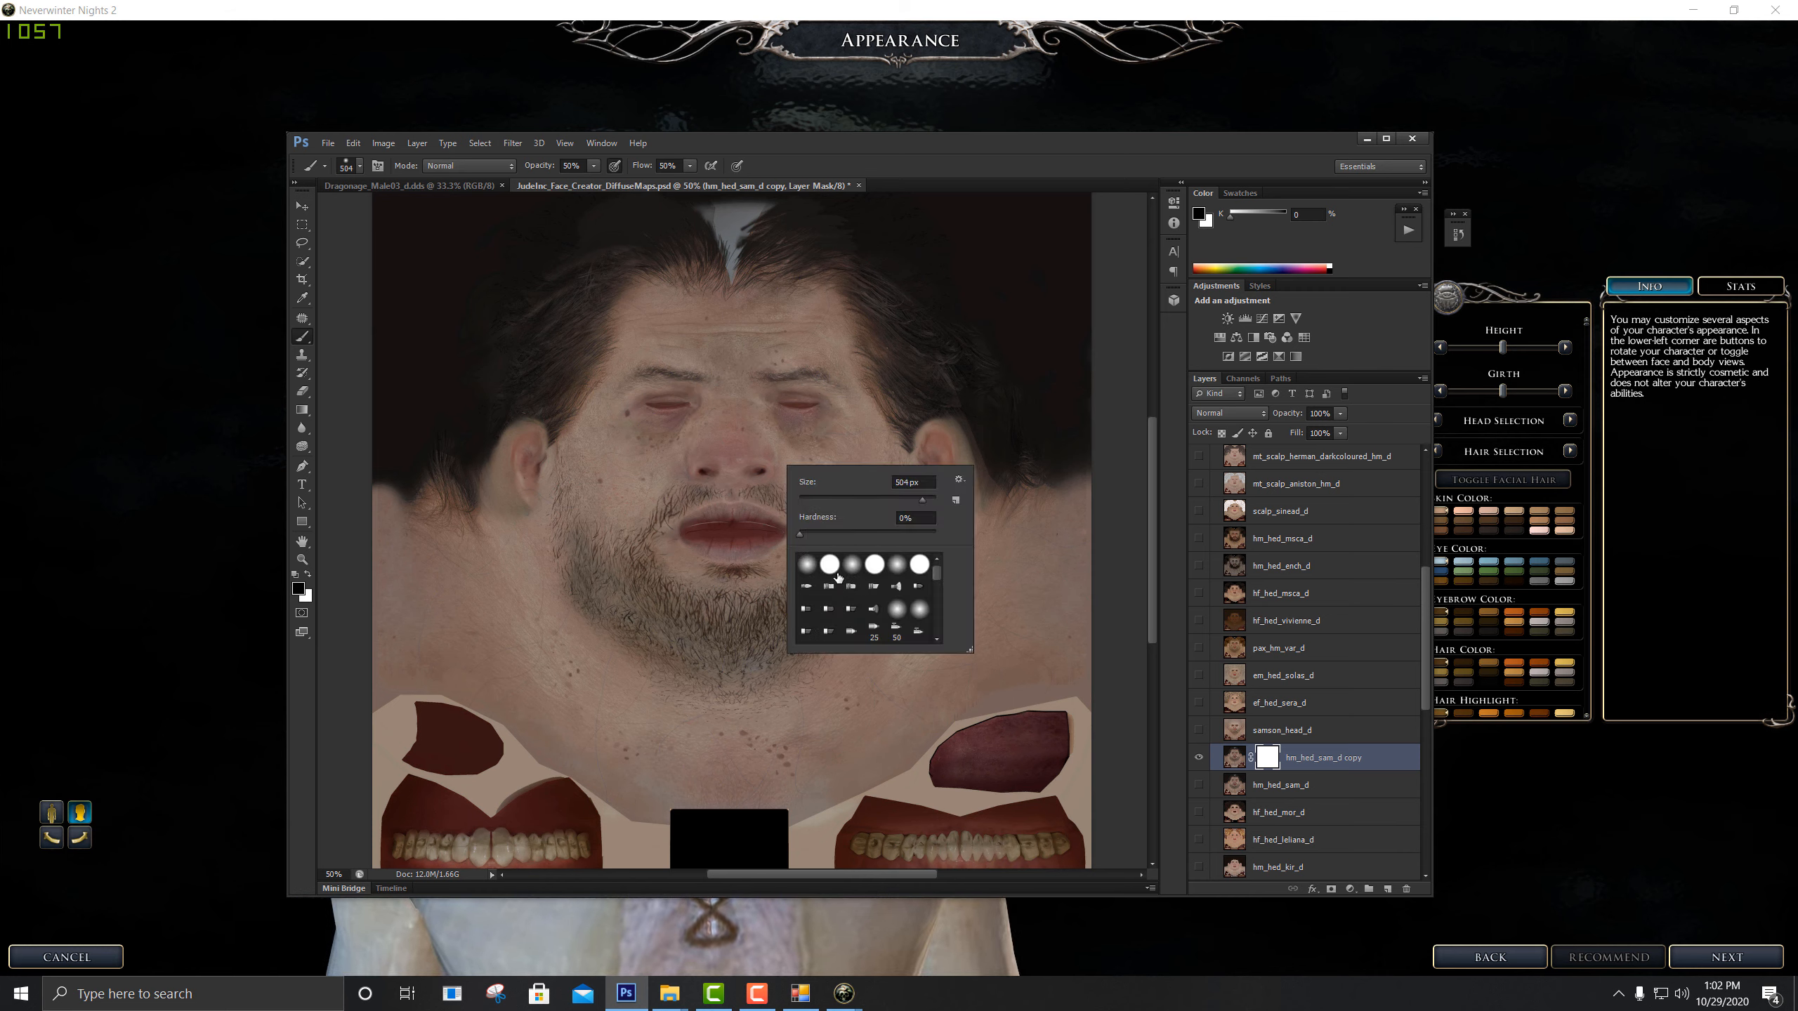
pyautogui.click(808, 573)
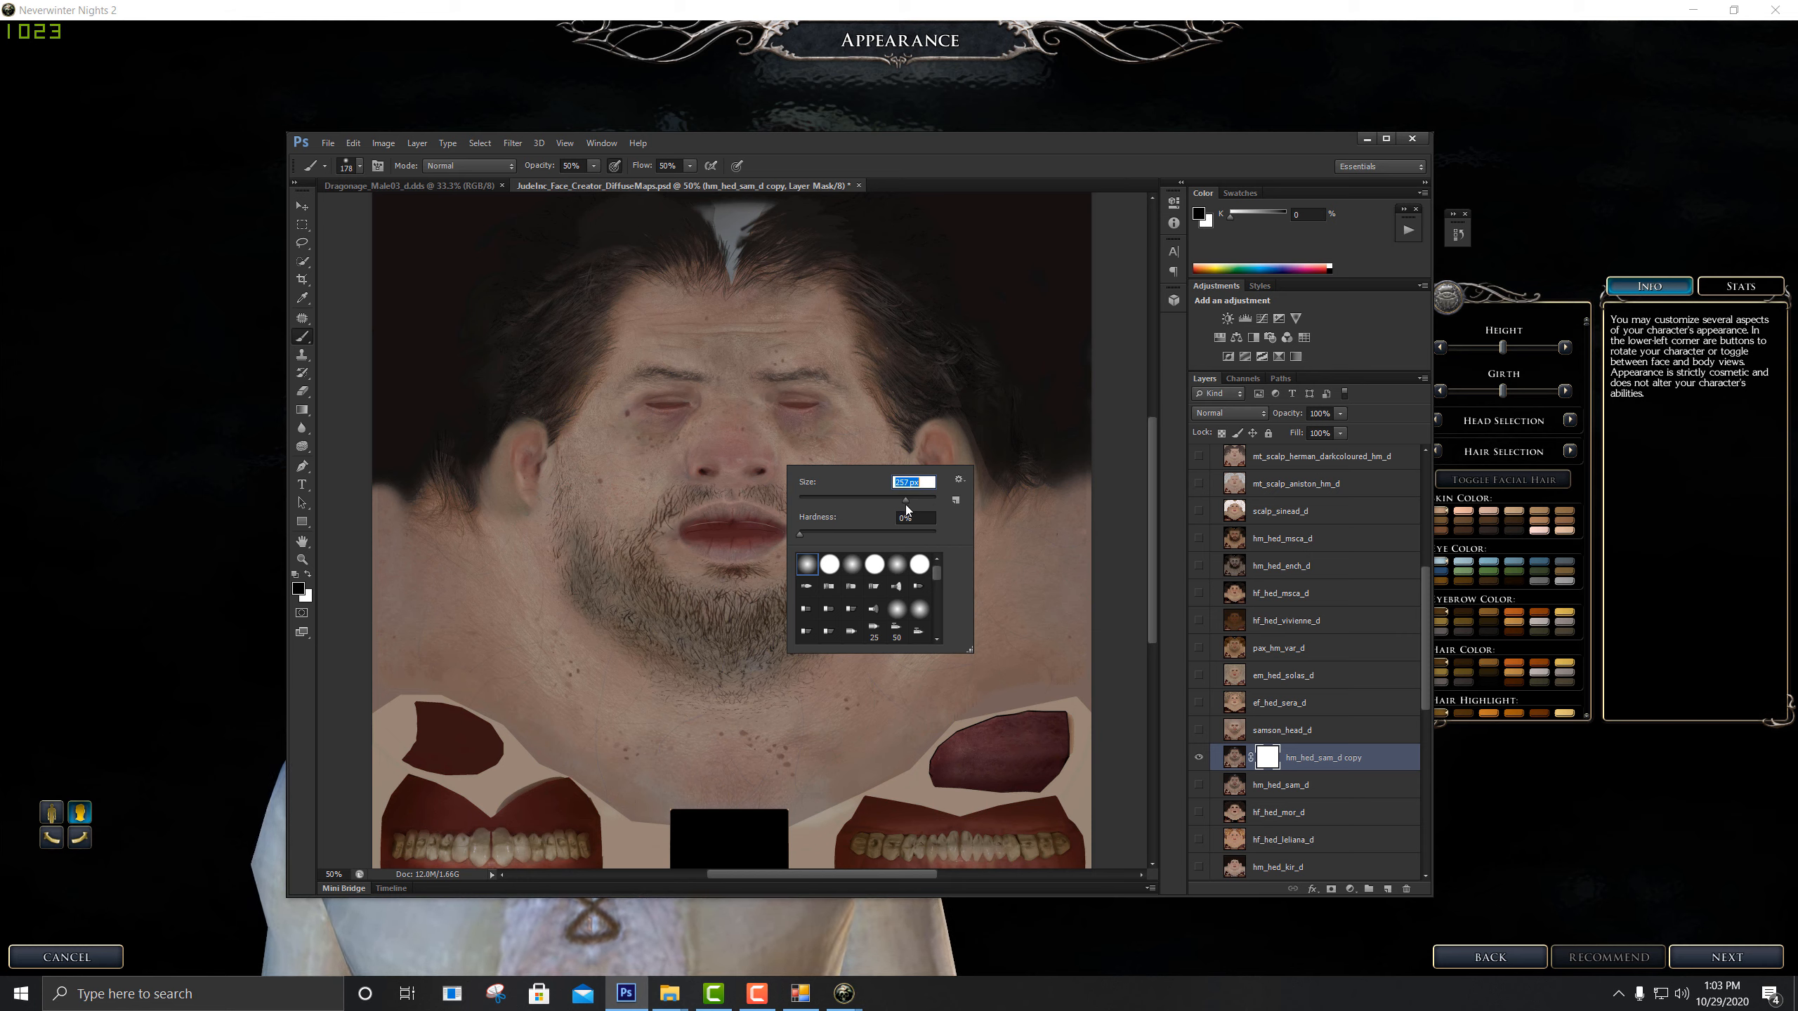
pyautogui.doubleClick(911, 483)
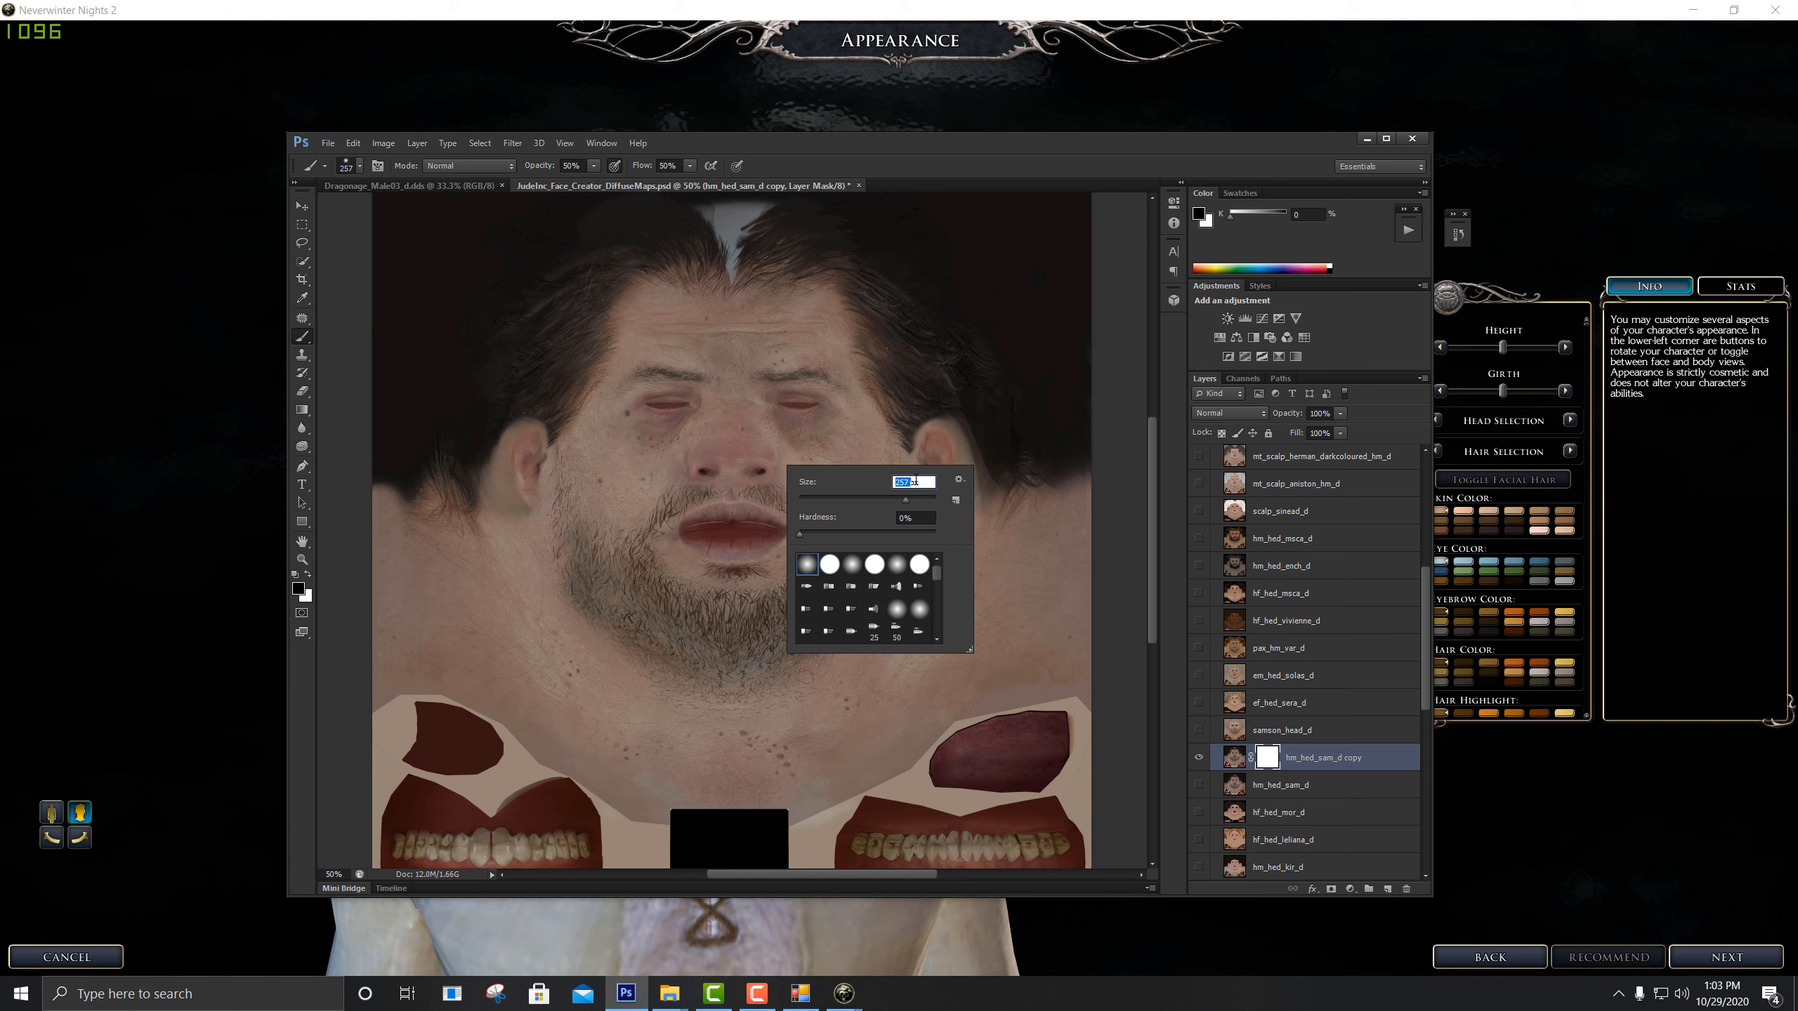
pyautogui.write('250')
pyautogui.press('Return')
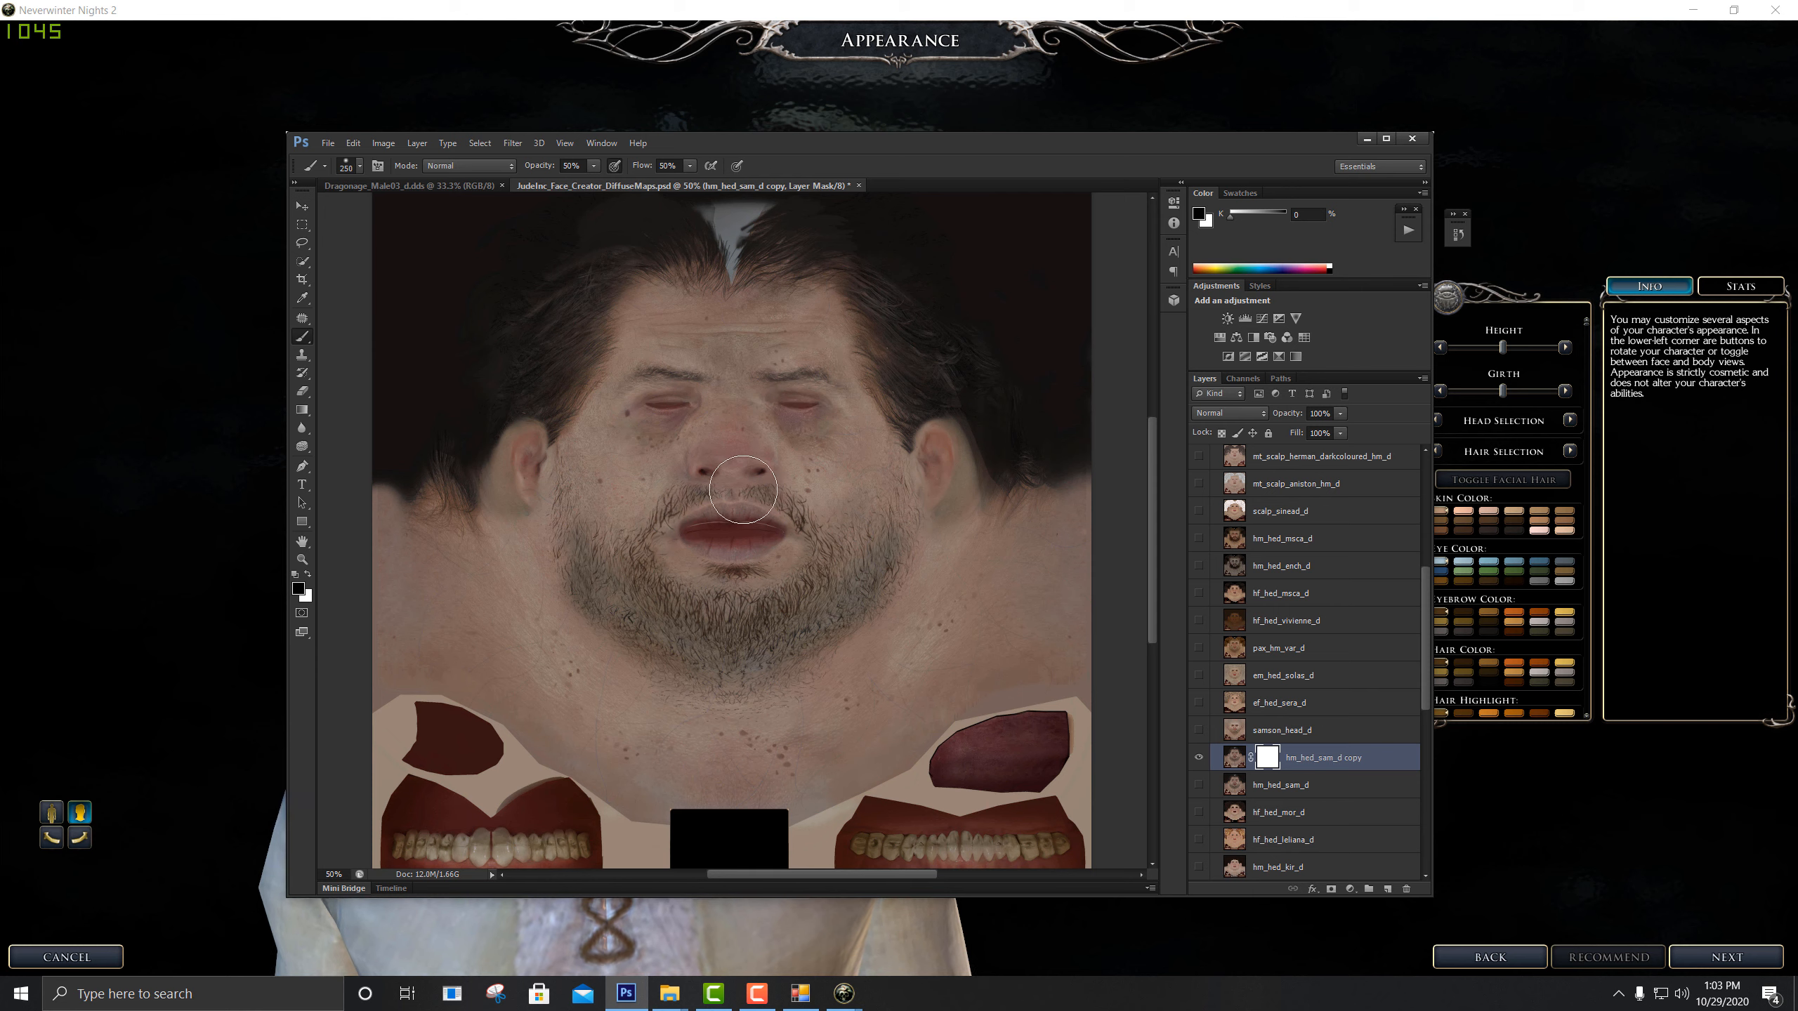
pyautogui.rightClick(779, 503)
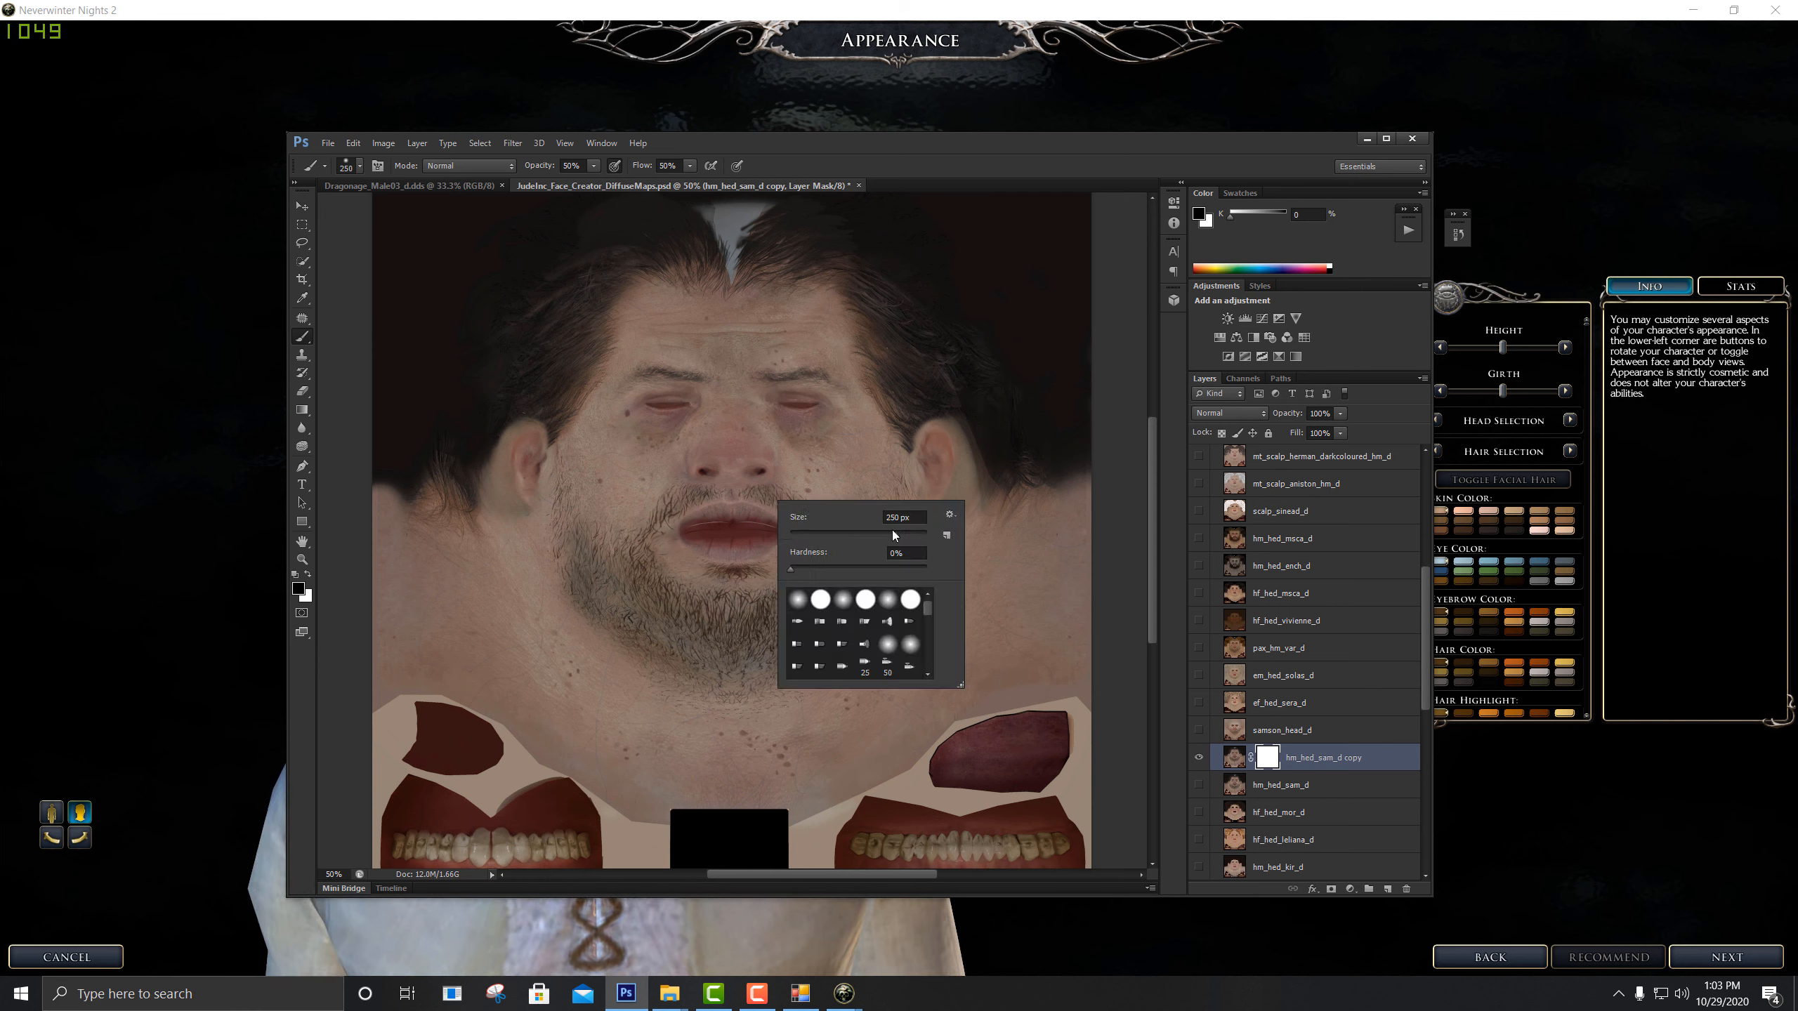
pyautogui.moveTo(901, 532); pyautogui.dragTo(903, 532)
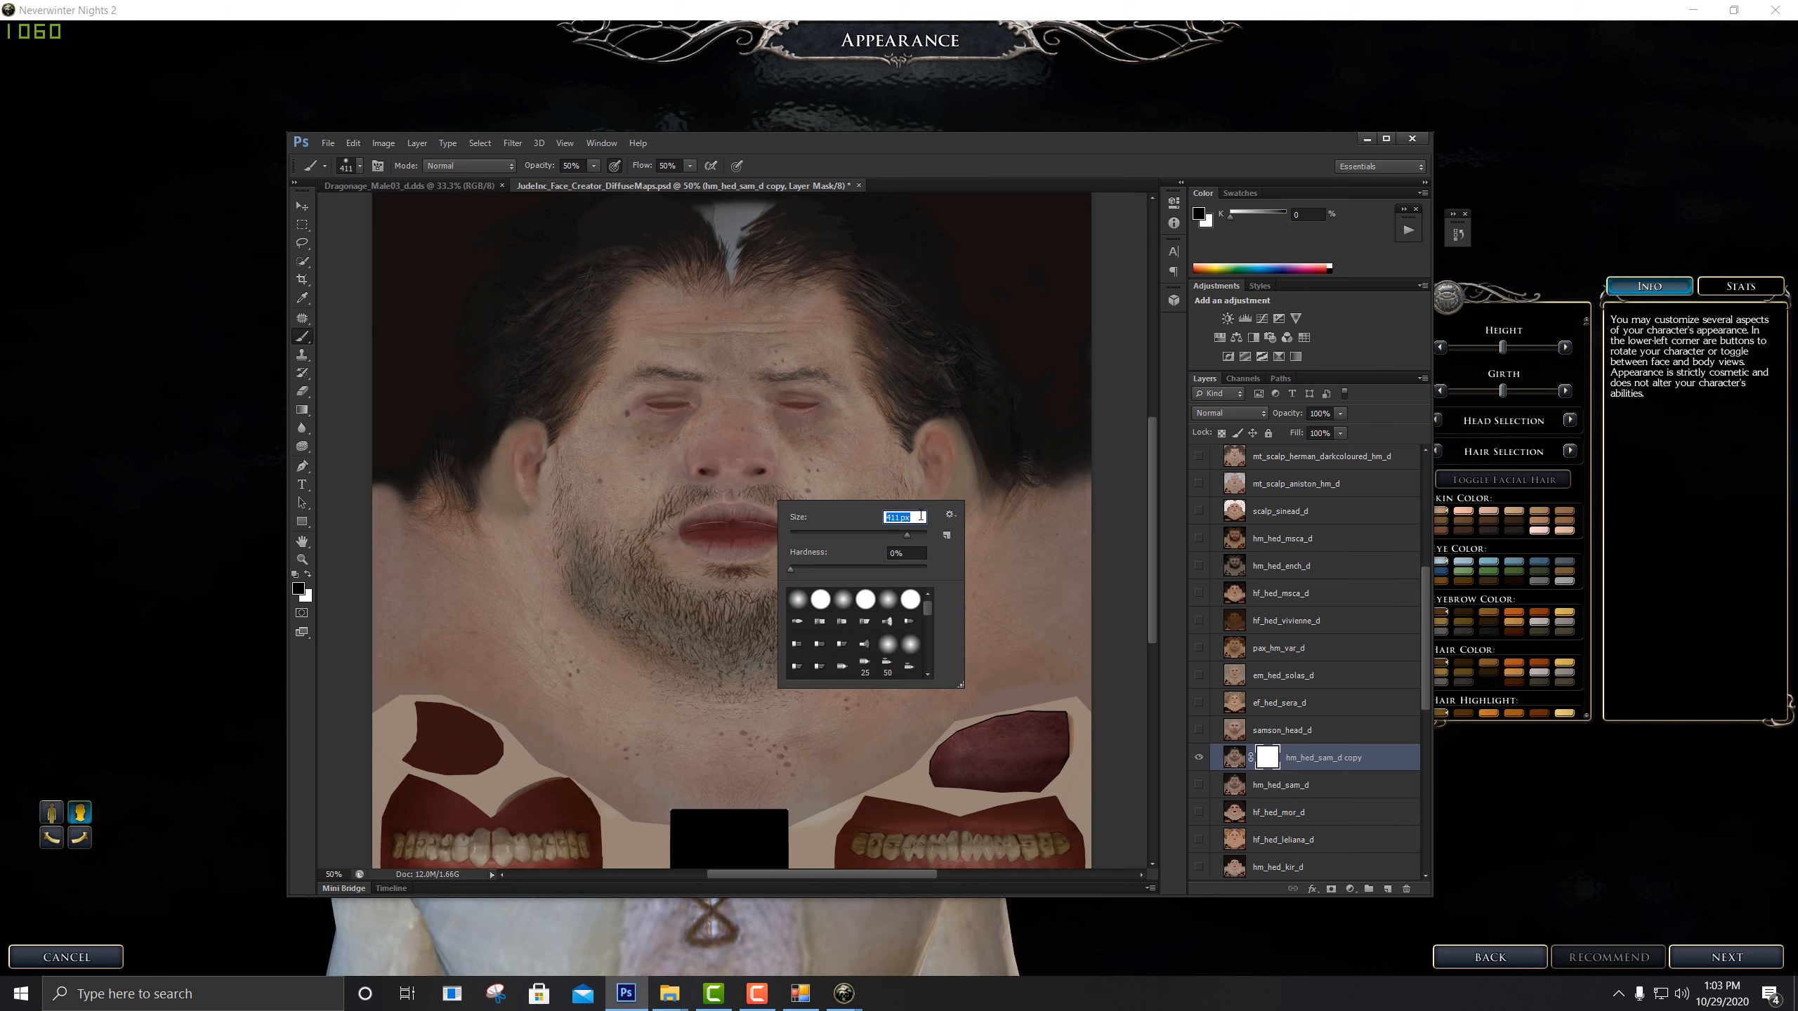
pyautogui.press('Return')
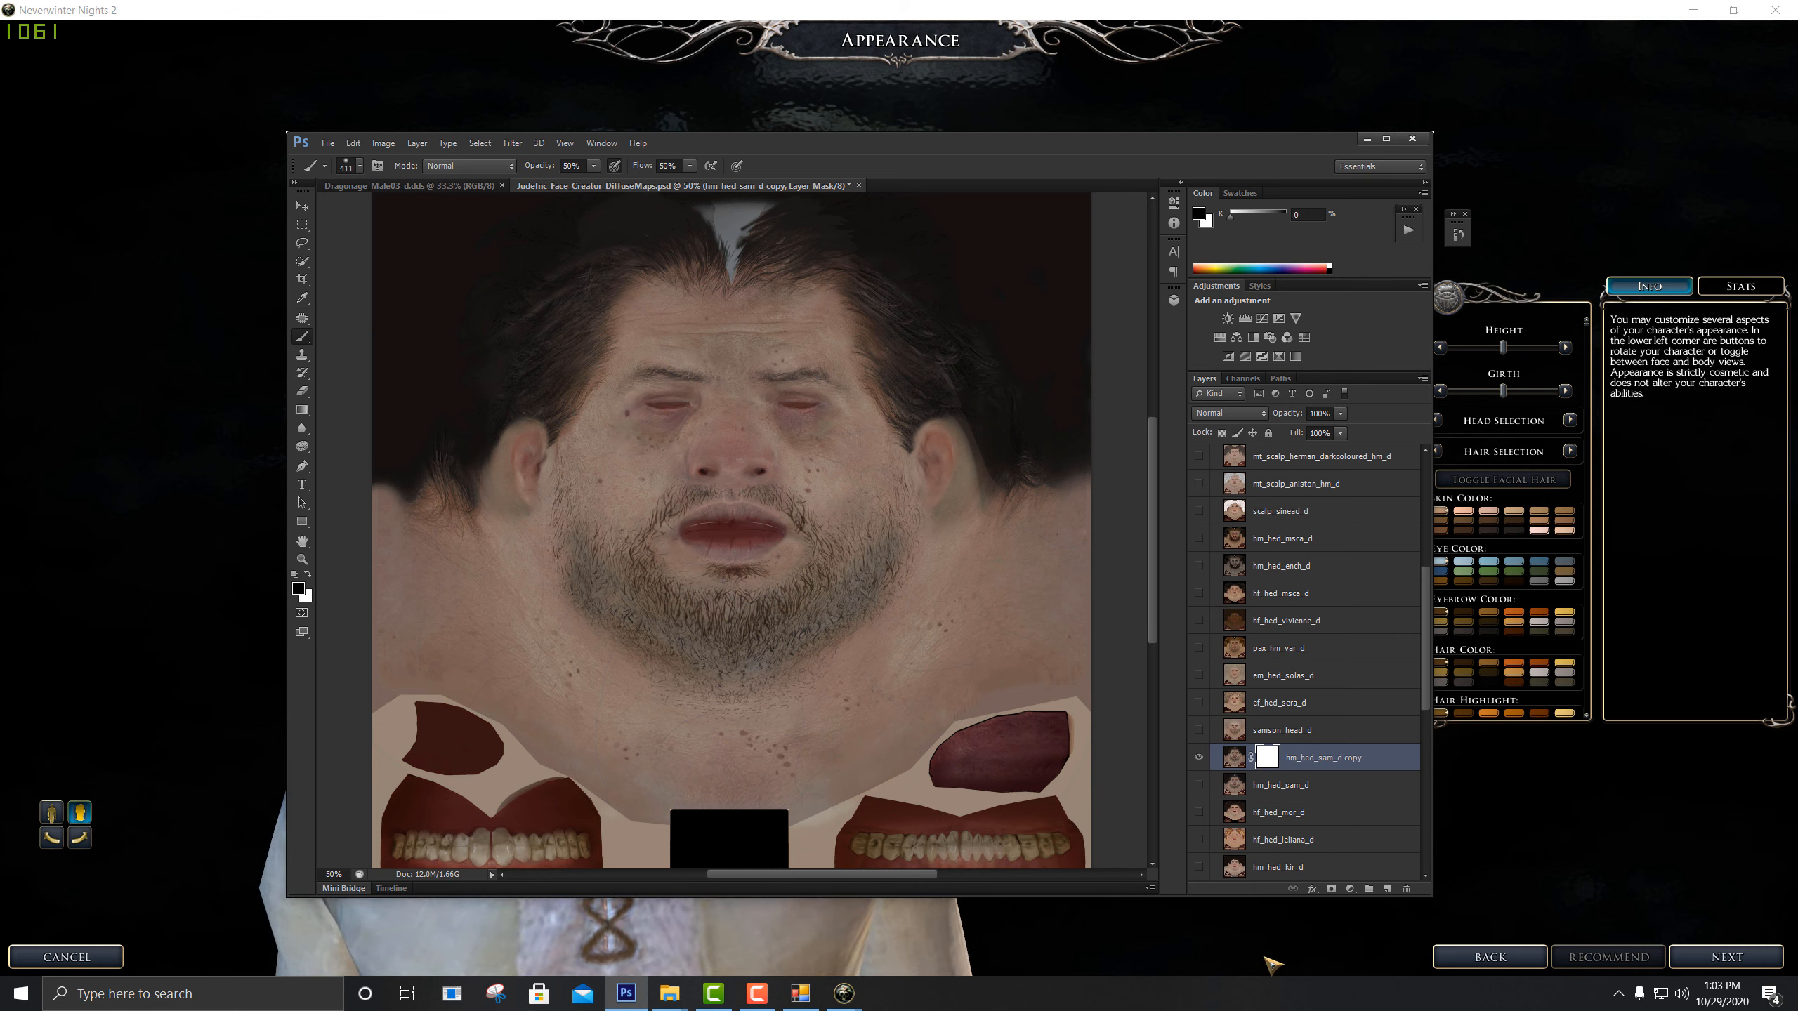
# Paint black on the mask of hm_hed_sam_d copy to hide its hair, scalp and upper face, keeping the beard area
pyautogui.scroll(-10, 1203, 781)
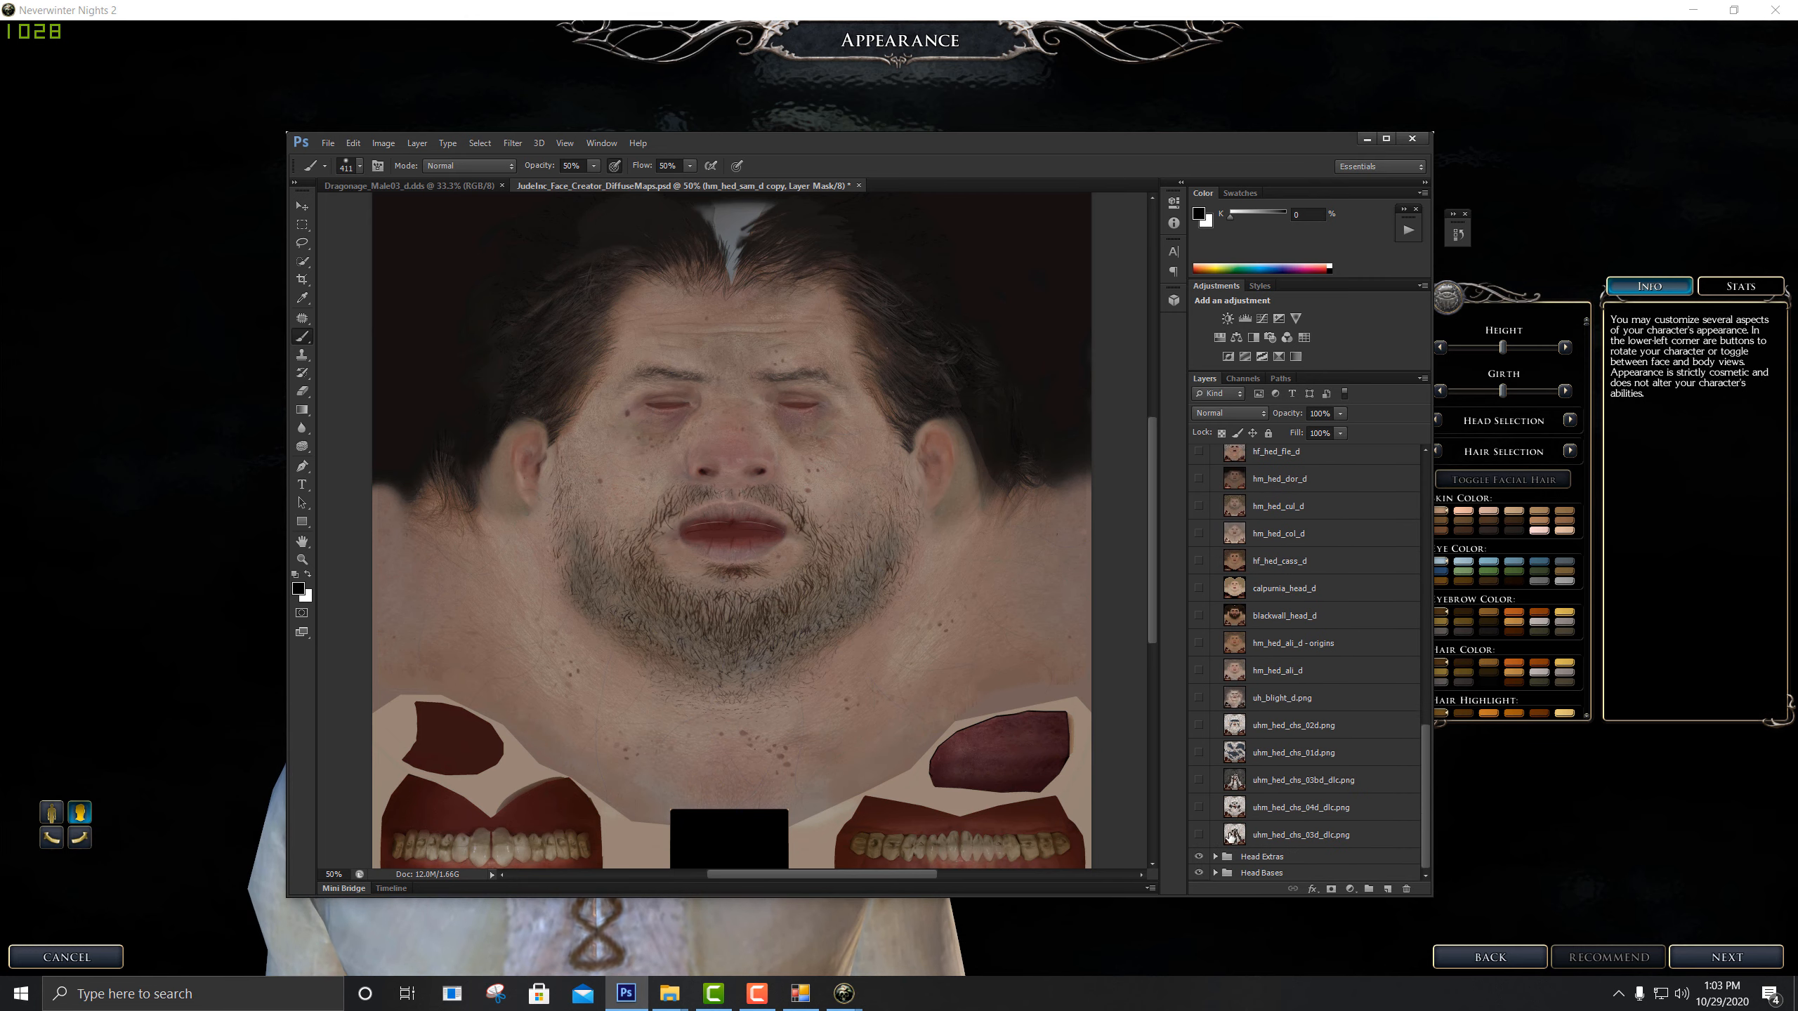
pyautogui.scroll(5, 908, 578)
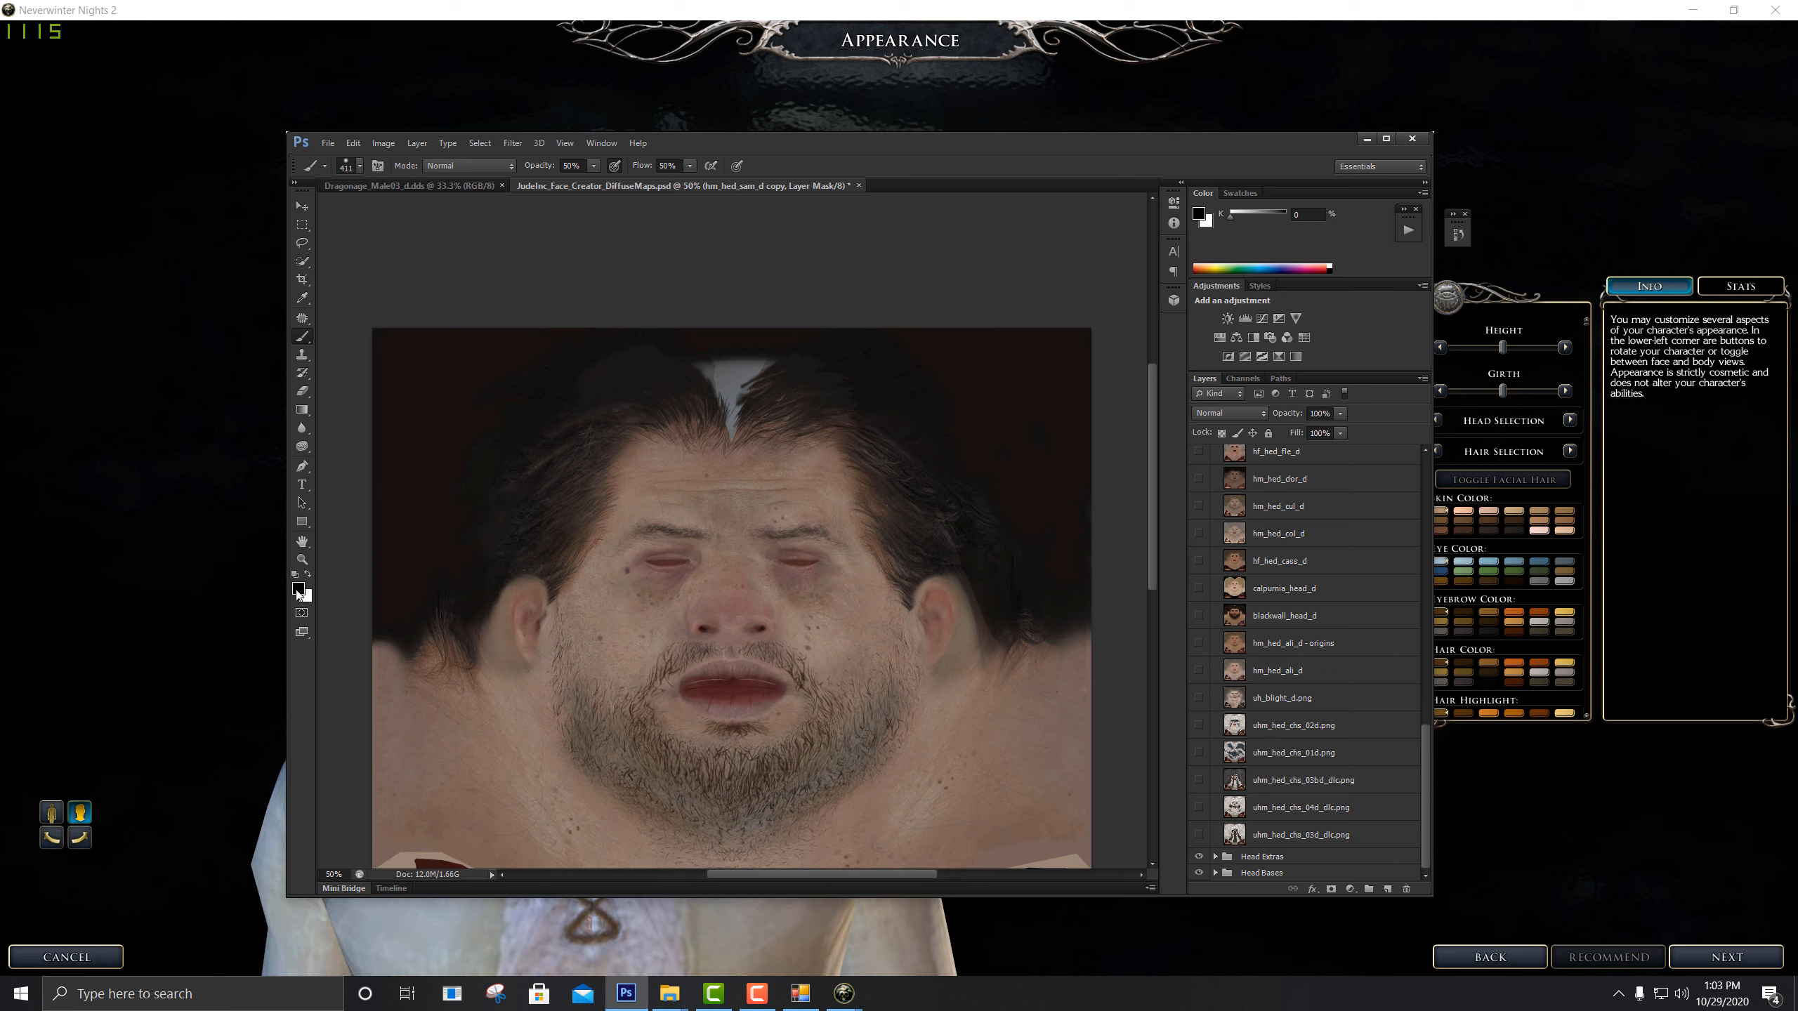
pyautogui.scroll(4, 1332, 597)
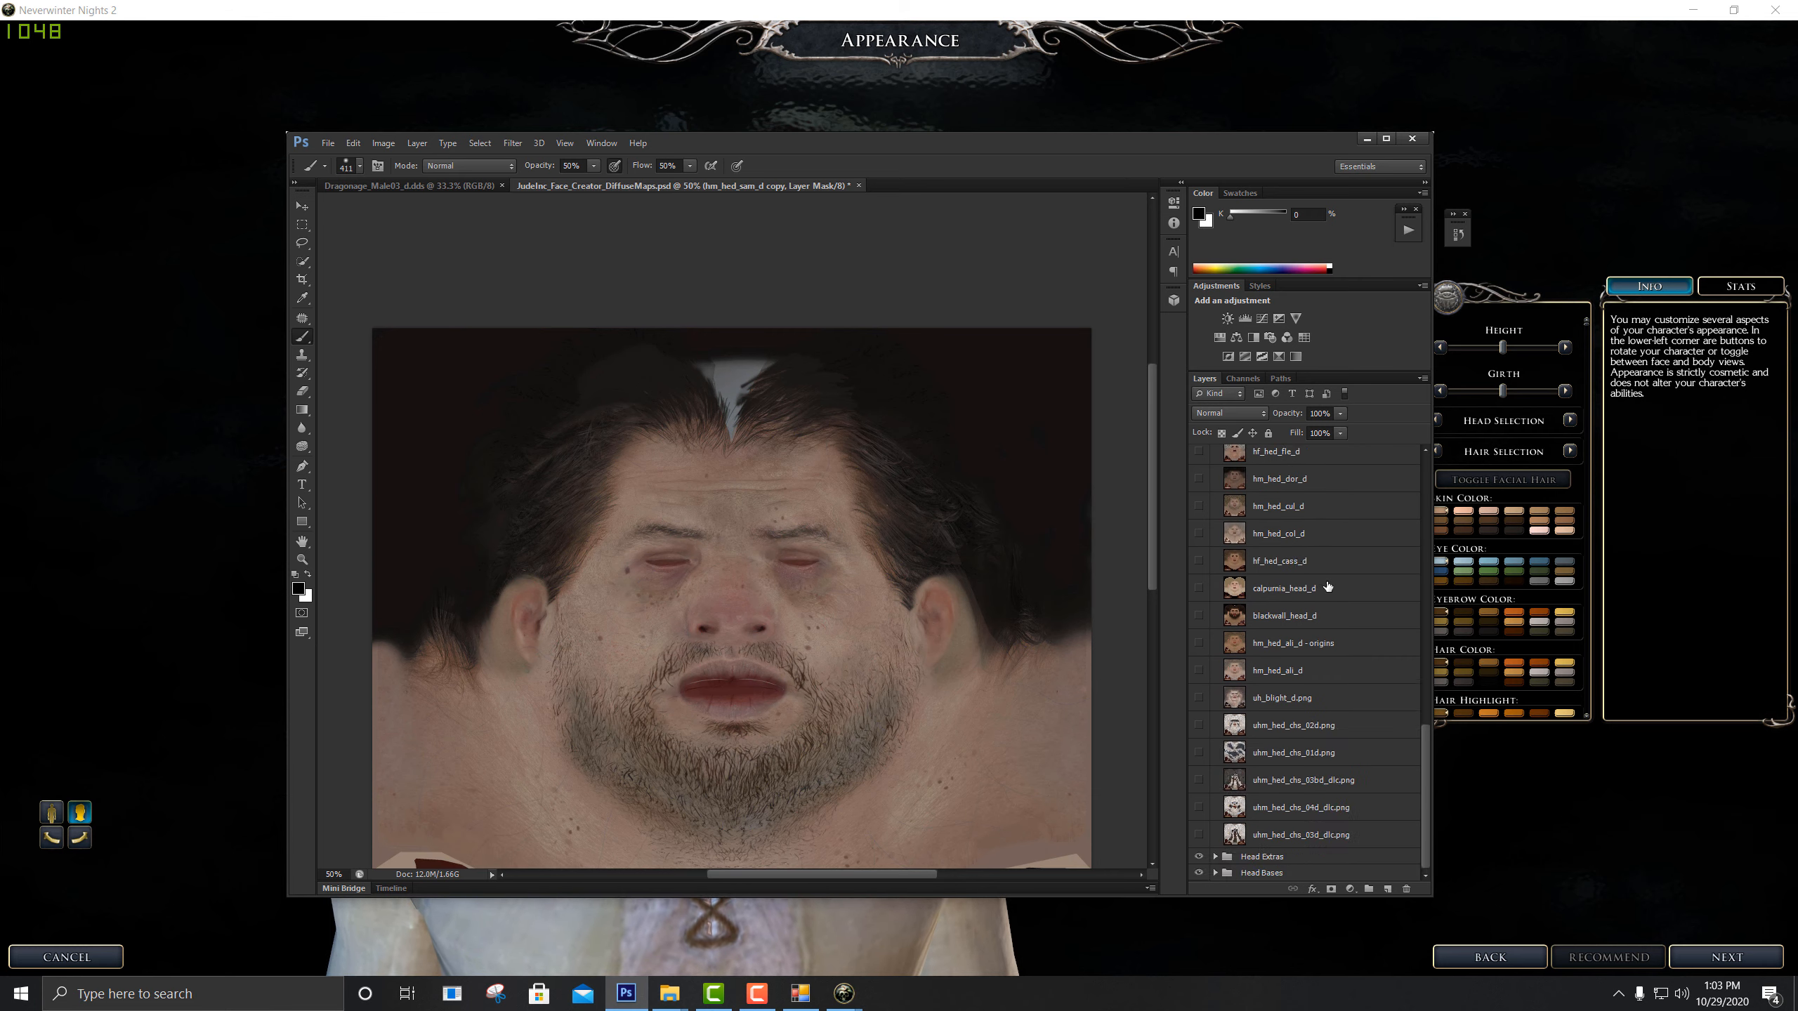
pyautogui.scroll(2, 1331, 612)
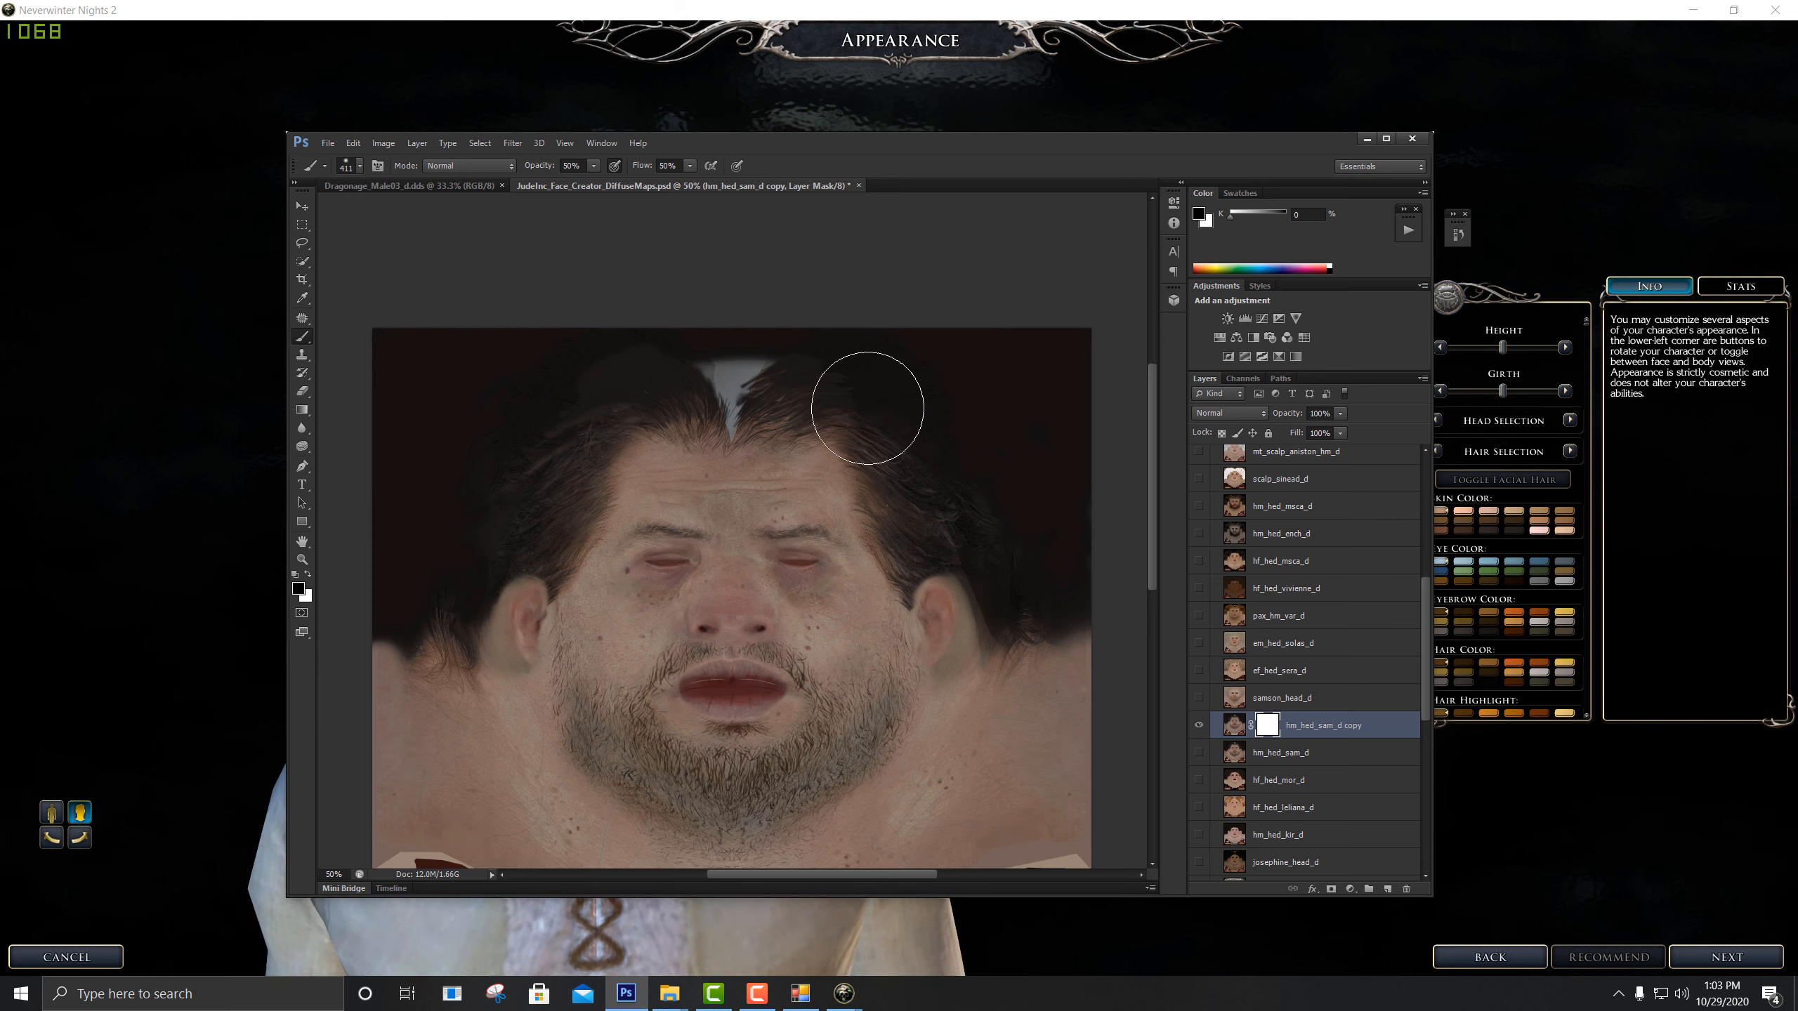
pyautogui.moveTo(835, 549)
pyautogui.mouseDown()
pyautogui.moveTo(554, 546)
pyautogui.moveTo(899, 521)
pyautogui.moveTo(977, 531)
pyautogui.moveTo(622, 534)
pyautogui.moveTo(988, 534)
pyautogui.mouseUp()
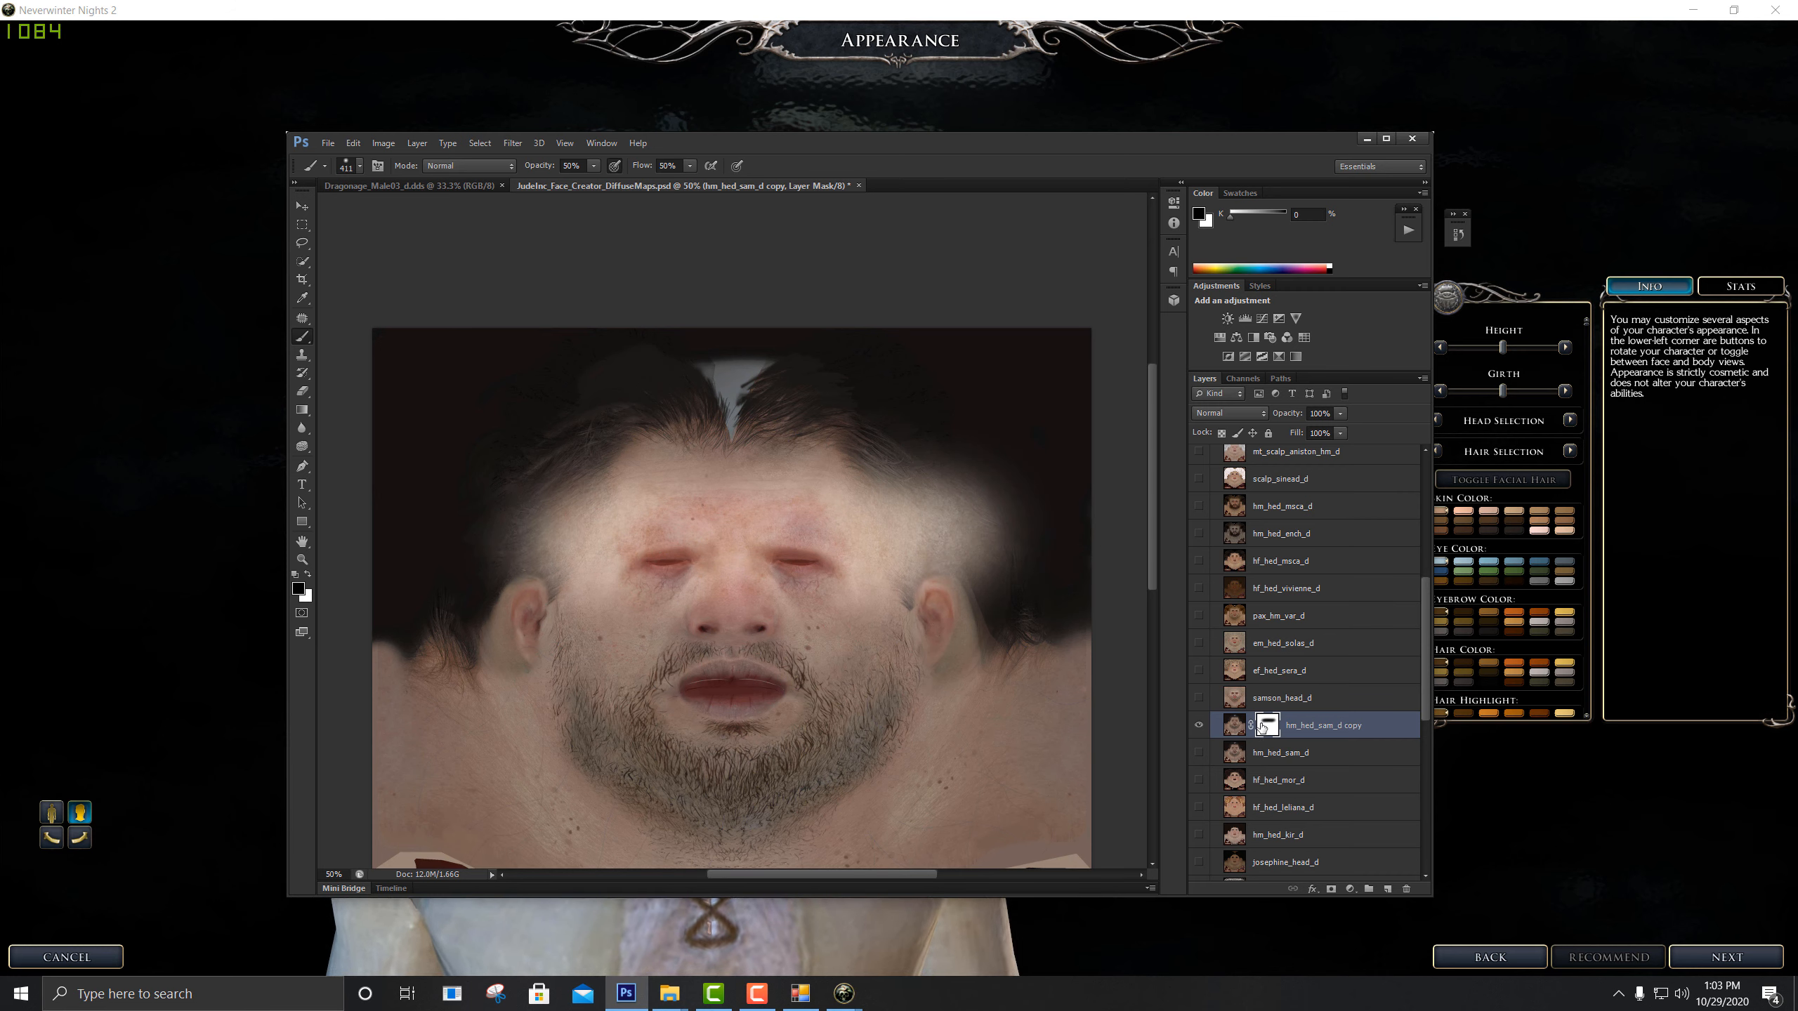
pyautogui.moveTo(891, 481)
pyautogui.mouseDown()
pyautogui.moveTo(435, 453)
pyautogui.moveTo(501, 429)
pyautogui.moveTo(775, 402)
pyautogui.moveTo(835, 354)
pyautogui.moveTo(396, 375)
pyautogui.moveTo(1048, 375)
pyautogui.moveTo(813, 326)
pyautogui.moveTo(942, 402)
pyautogui.moveTo(903, 485)
pyautogui.moveTo(1051, 482)
pyautogui.moveTo(964, 514)
pyautogui.moveTo(985, 568)
pyautogui.moveTo(1035, 482)
pyautogui.moveTo(1076, 622)
pyautogui.moveTo(1023, 534)
pyautogui.mouseUp()
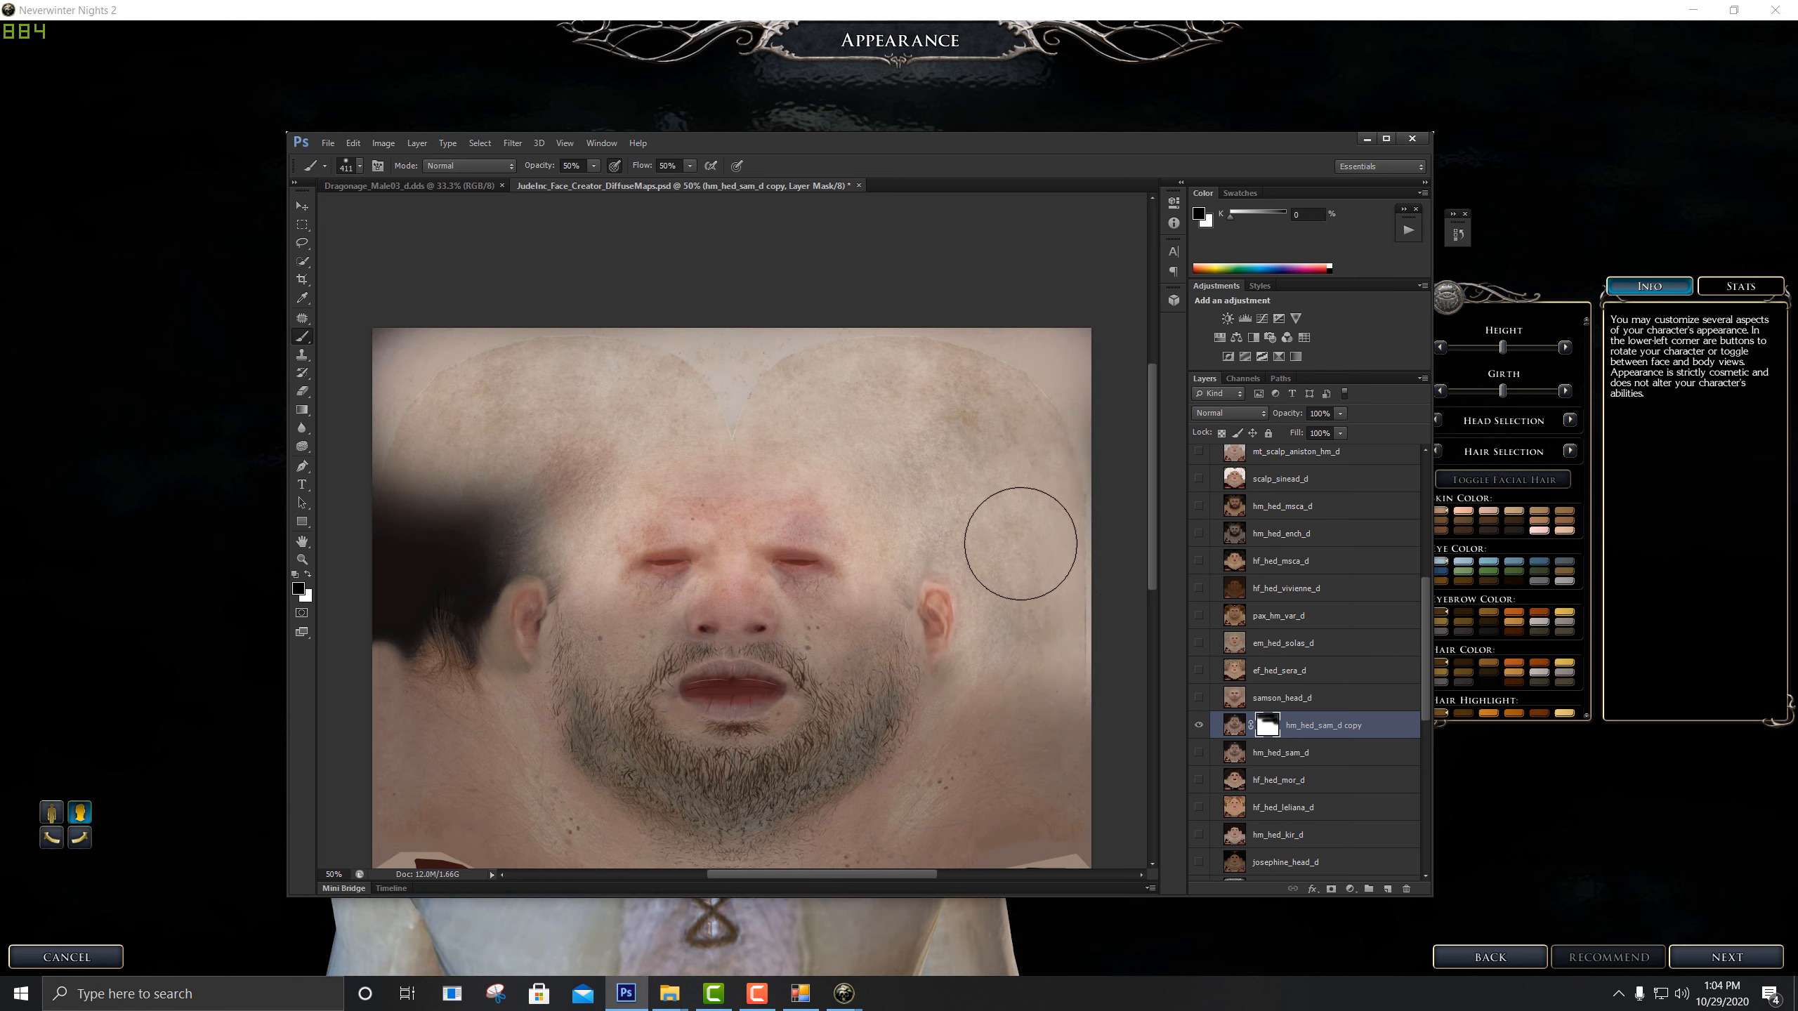
pyautogui.moveTo(800, 511)
pyautogui.mouseDown()
pyautogui.moveTo(453, 543)
pyautogui.moveTo(512, 520)
pyautogui.moveTo(527, 585)
pyautogui.moveTo(466, 566)
pyautogui.moveTo(461, 450)
pyautogui.moveTo(400, 499)
pyautogui.moveTo(453, 460)
pyautogui.mouseUp()
# Fill the layer mask of hm_hed_sam_d copy with black in Normal mode at 100% opacity, and undo the fill
pyautogui.scroll(-3, 485, 450)
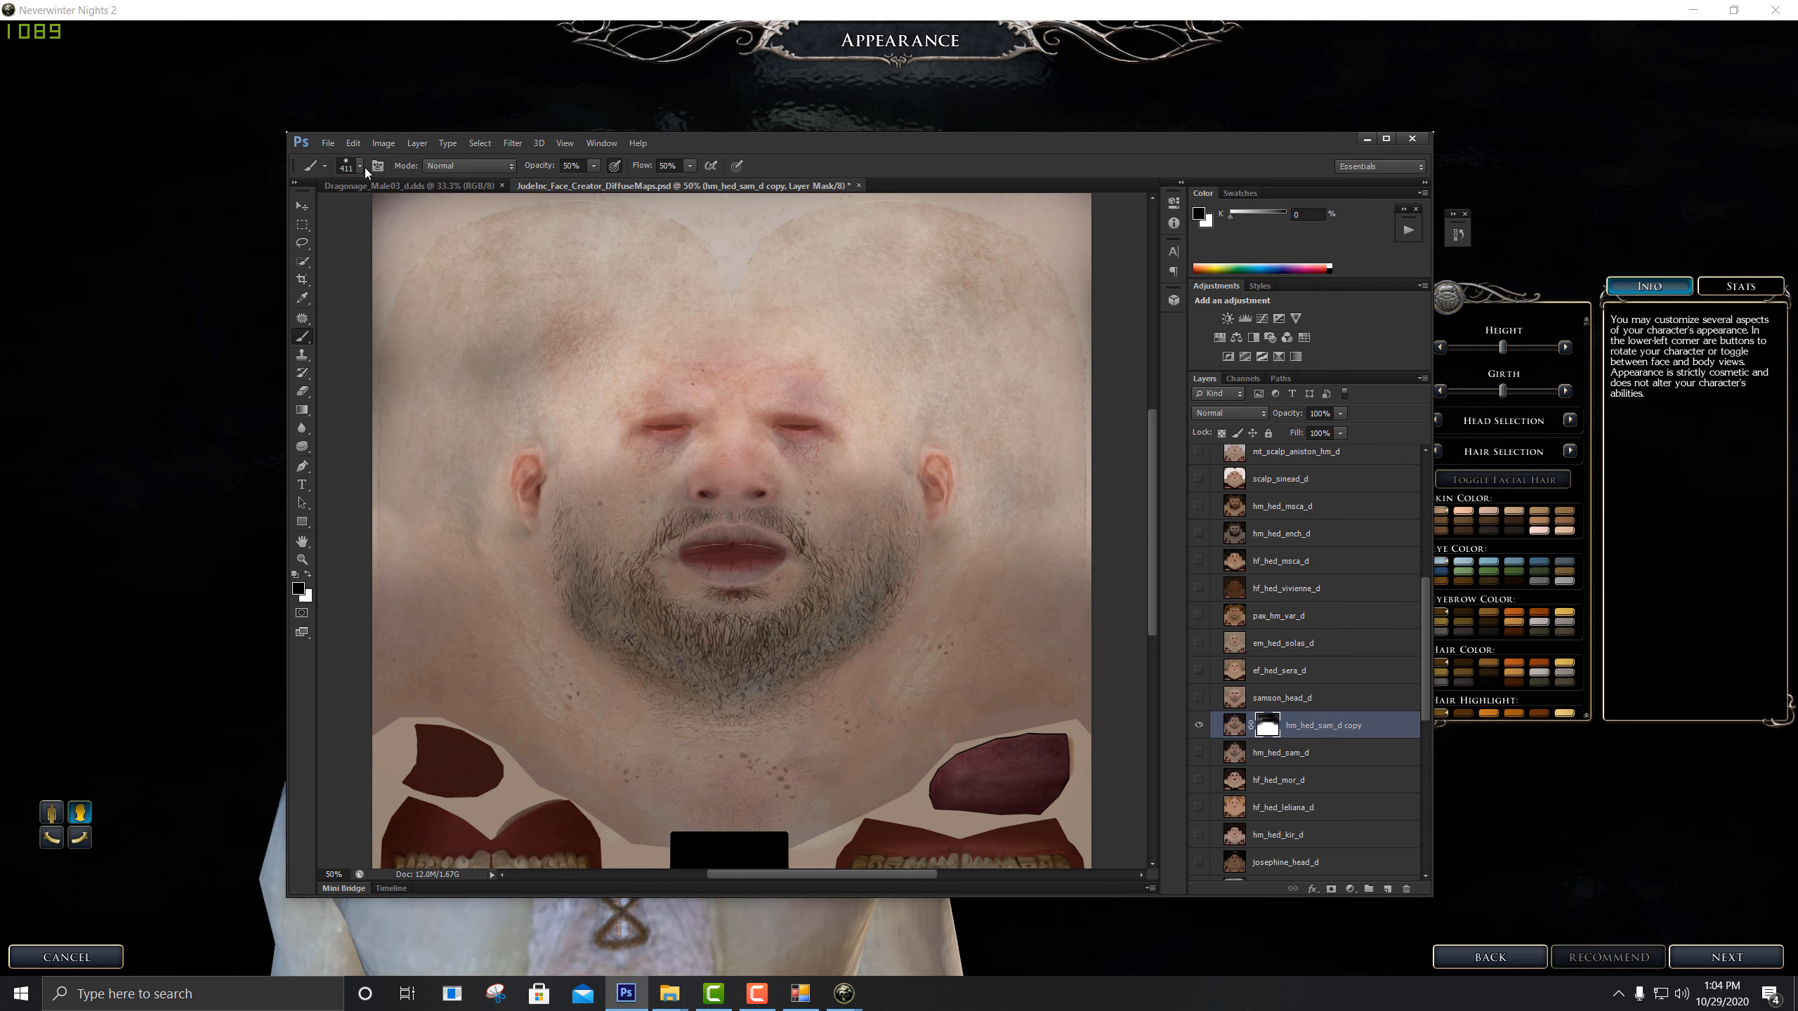
pyautogui.click(352, 143)
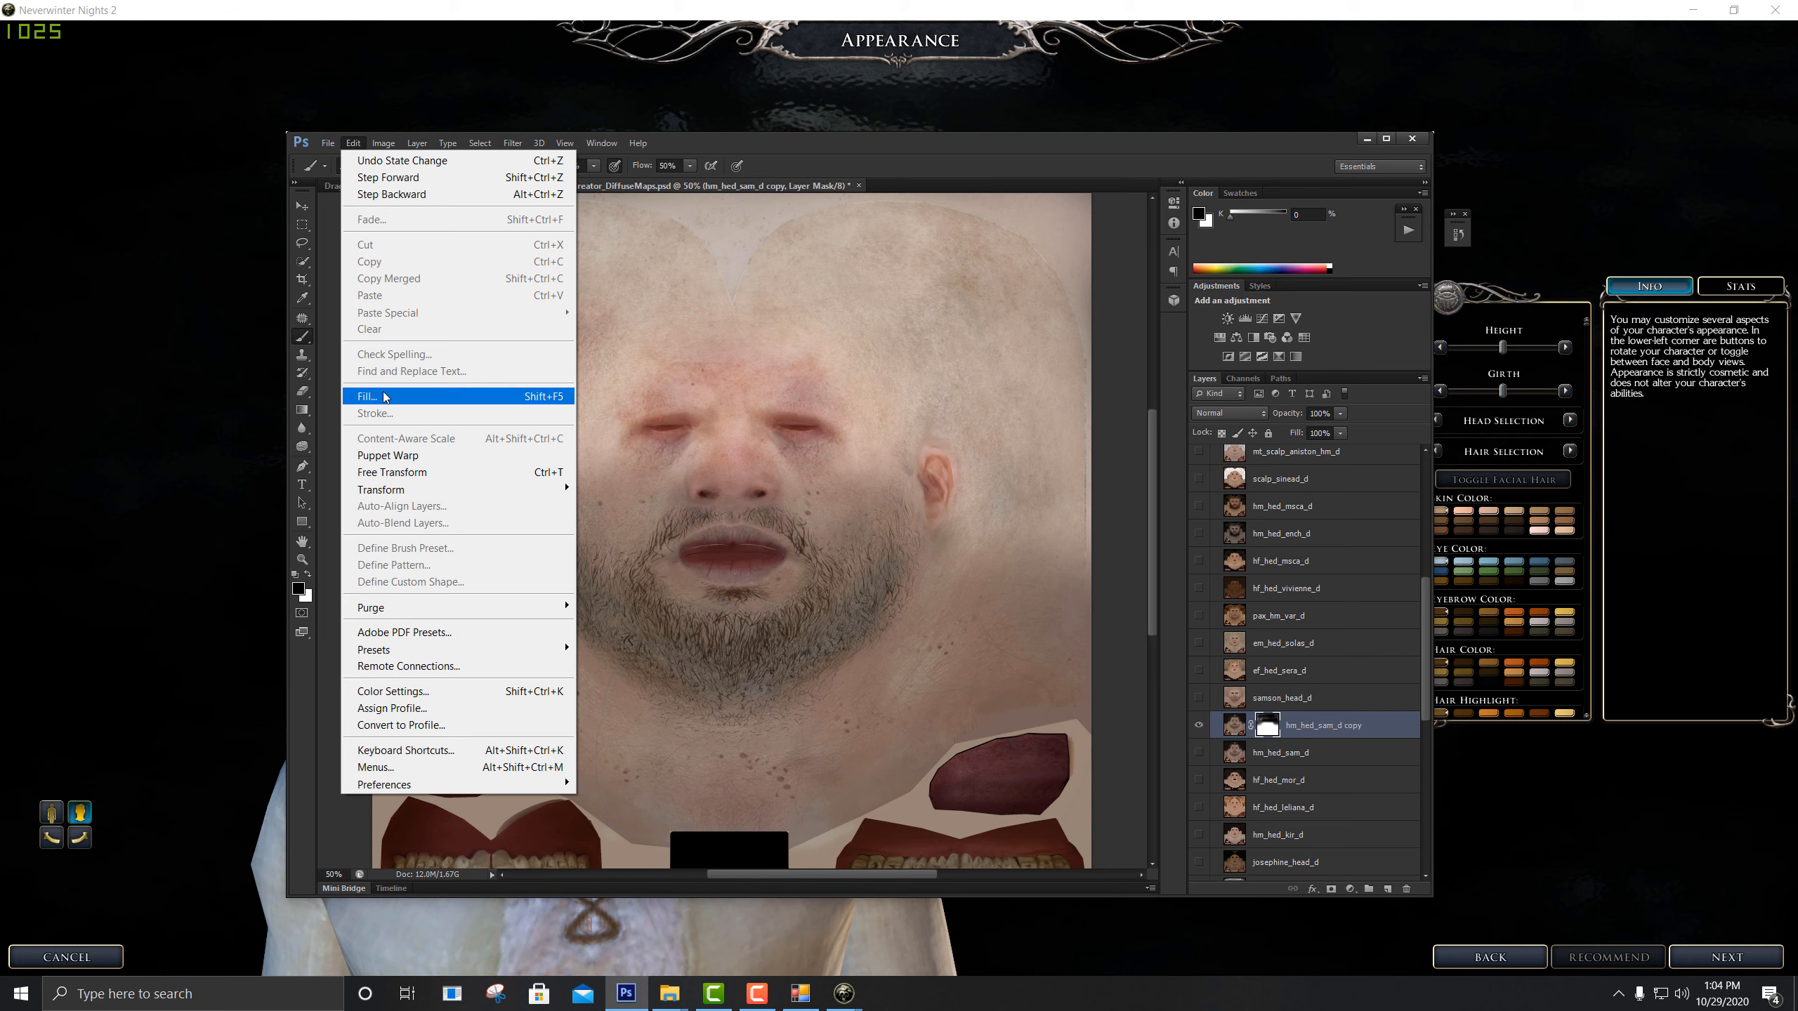
pyautogui.click(378, 394)
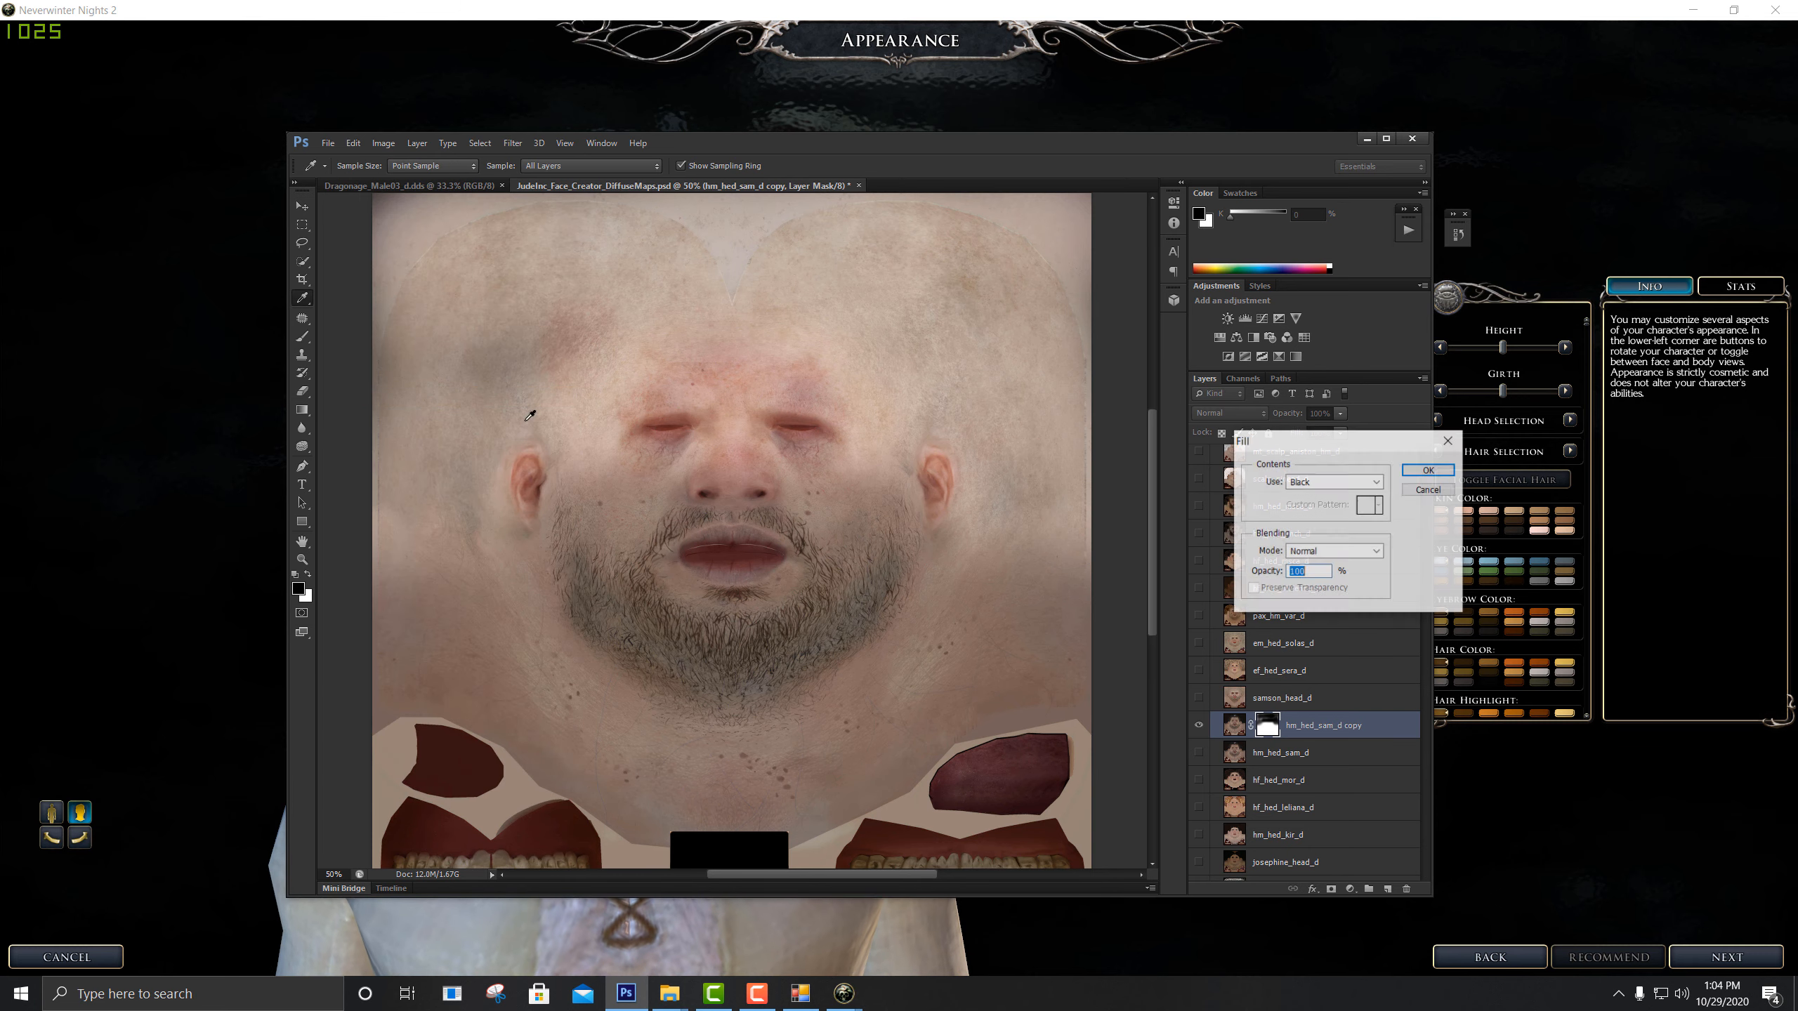
pyautogui.click(1313, 487)
pyautogui.click(1317, 497)
pyautogui.click(1319, 487)
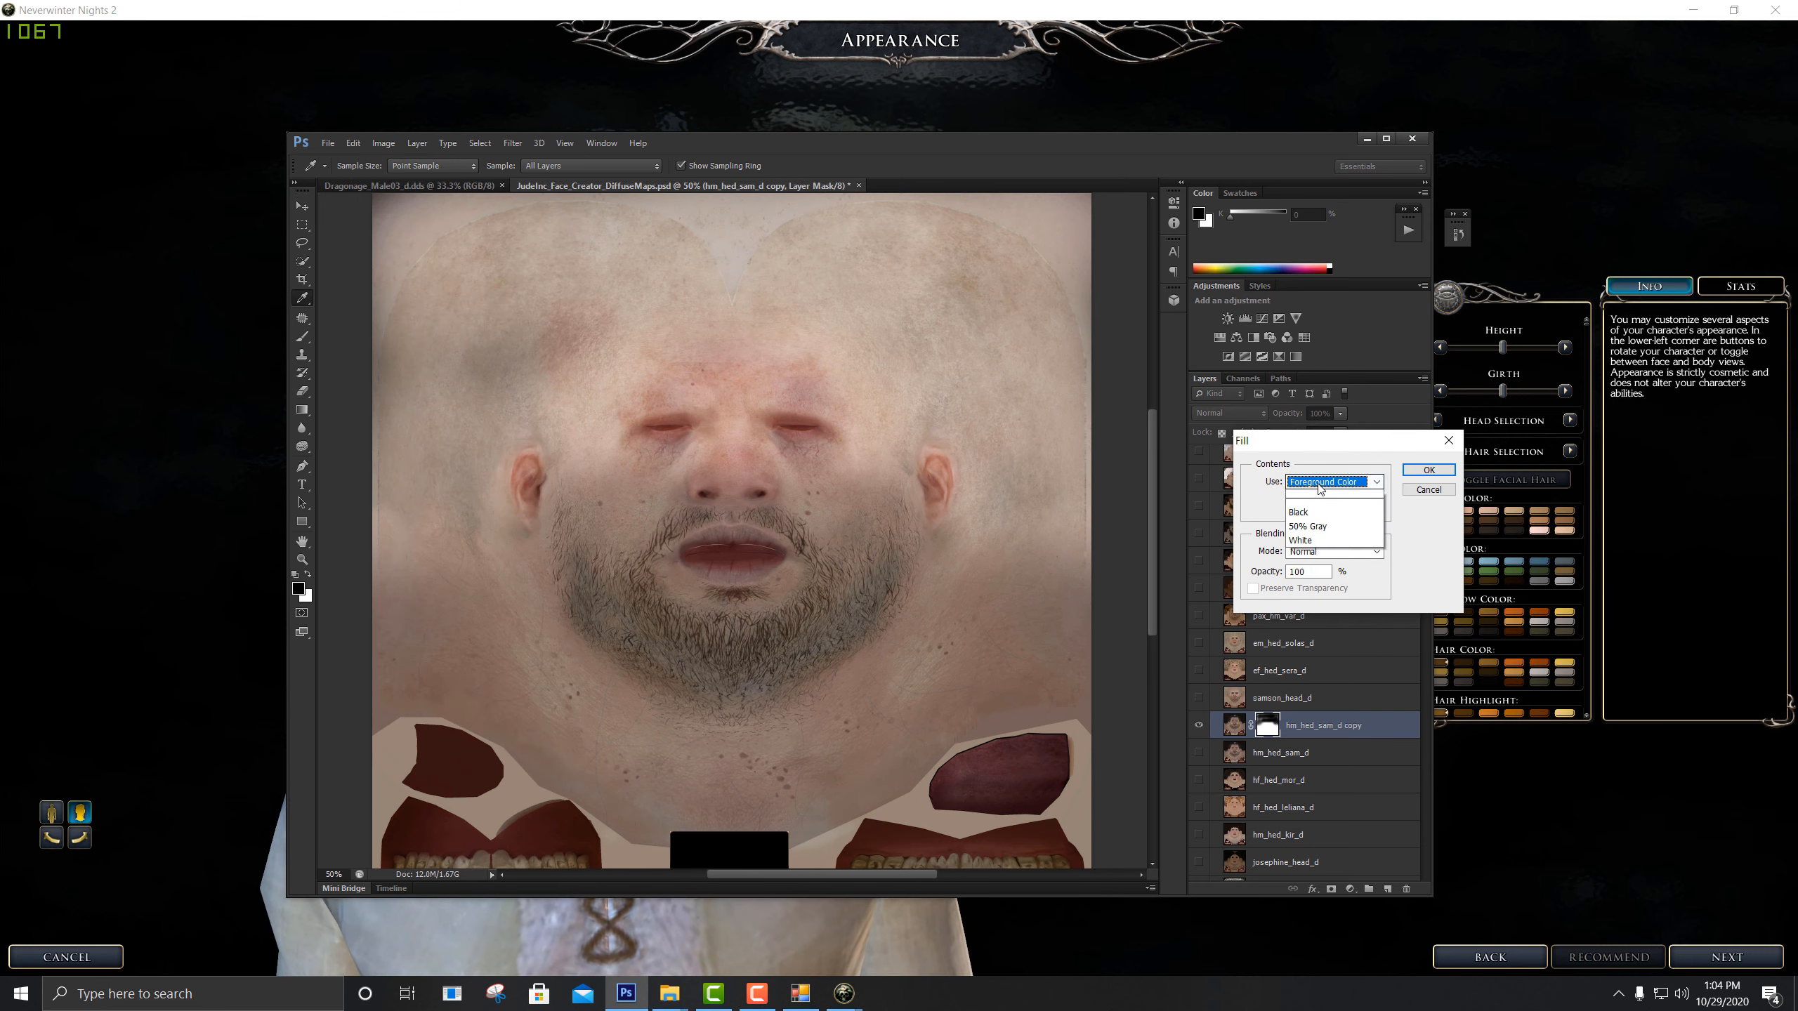
pyautogui.click(1332, 608)
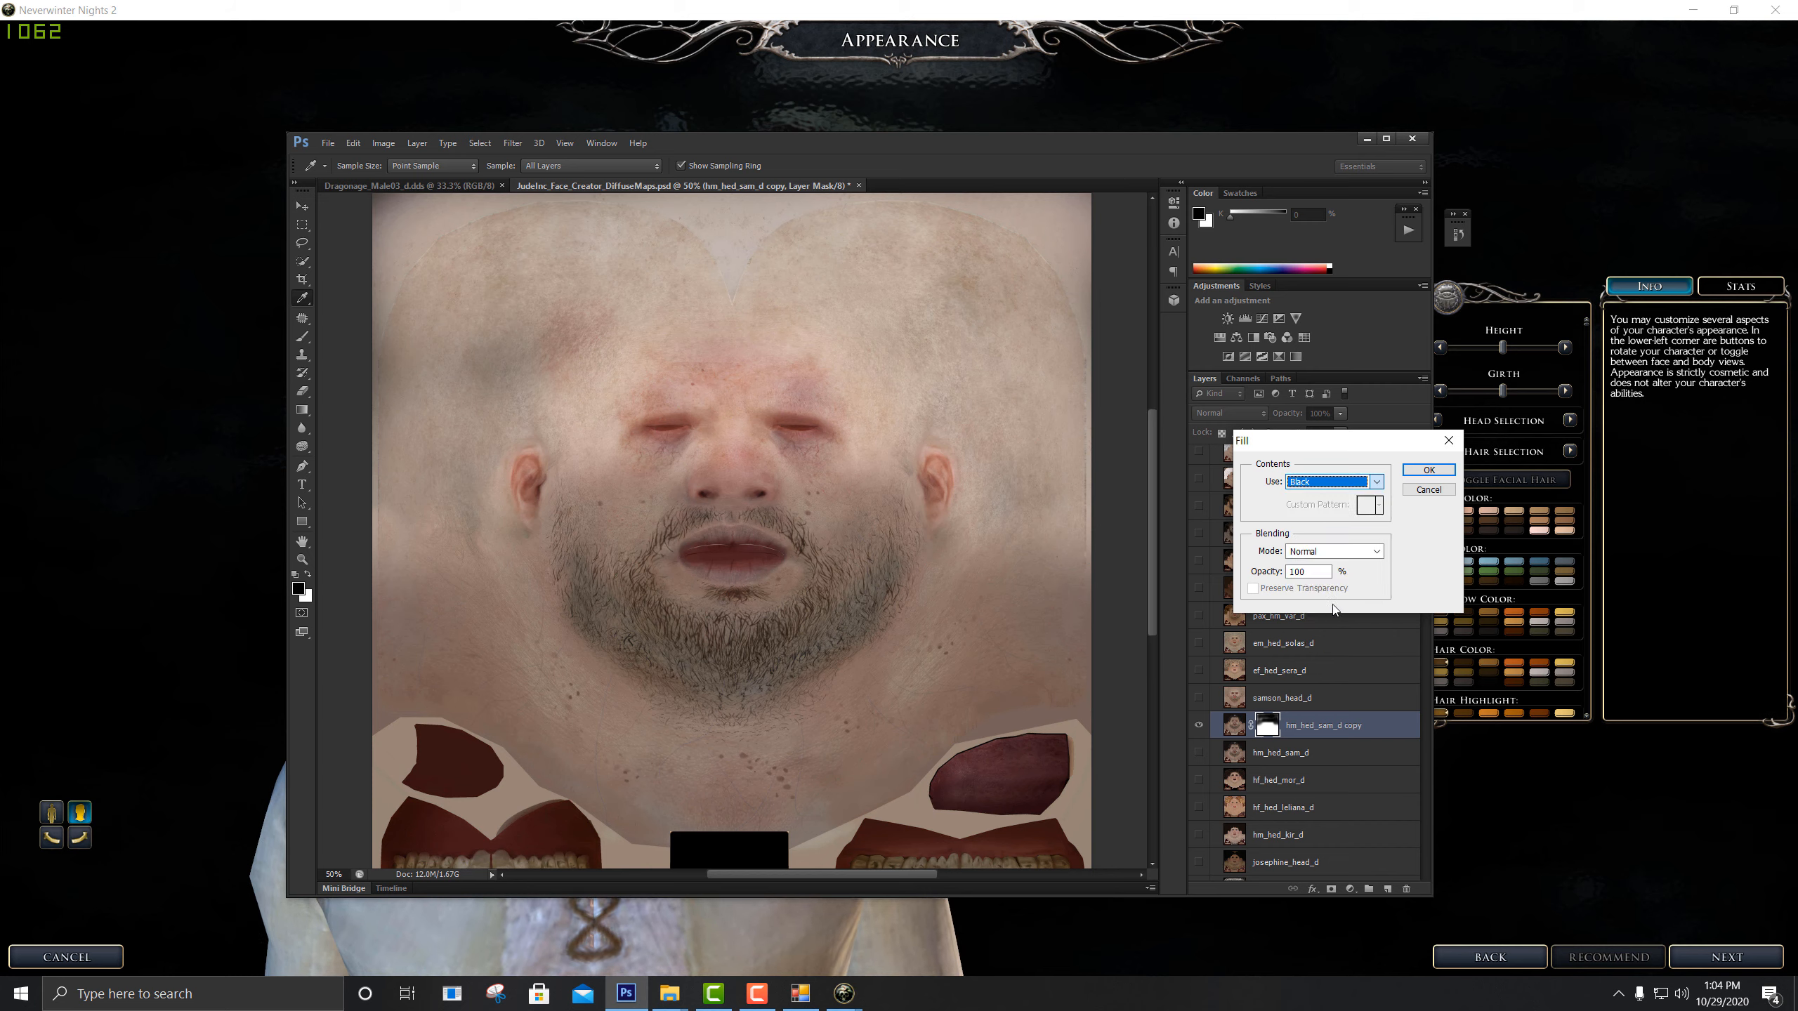
pyautogui.click(1426, 471)
pyautogui.press('b')
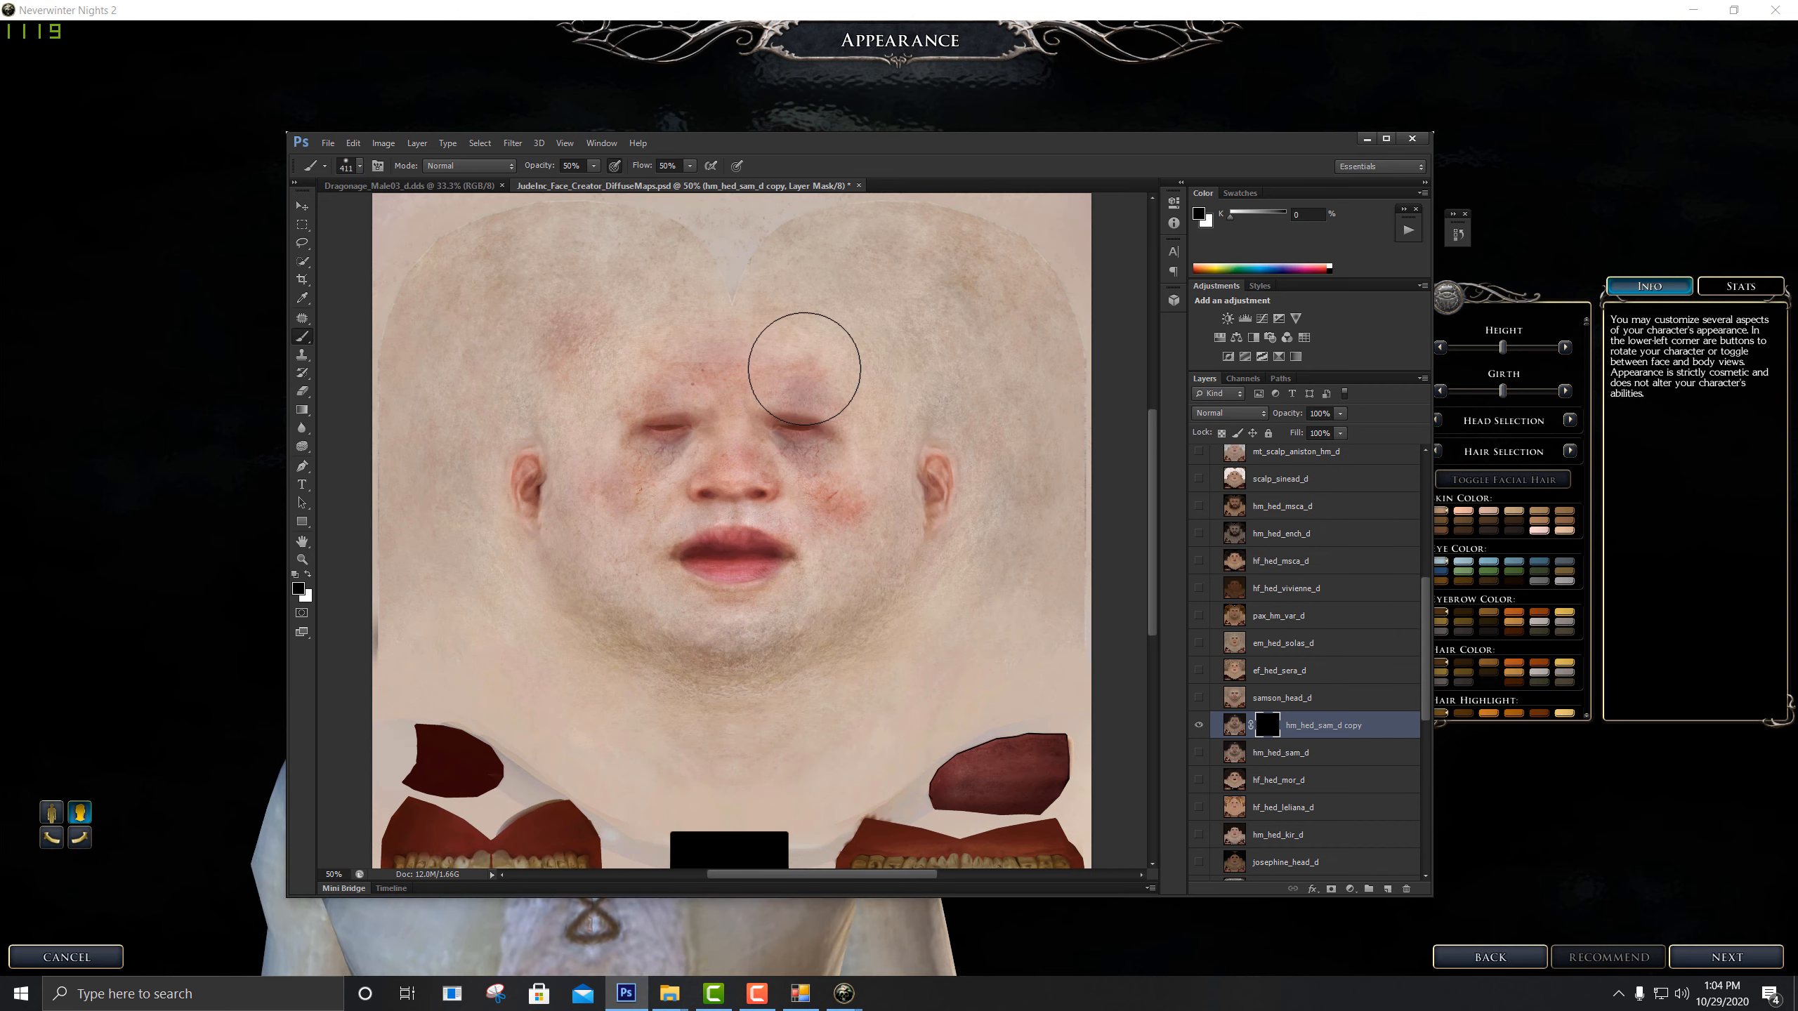
pyautogui.hotkey('ctrl', 'z')
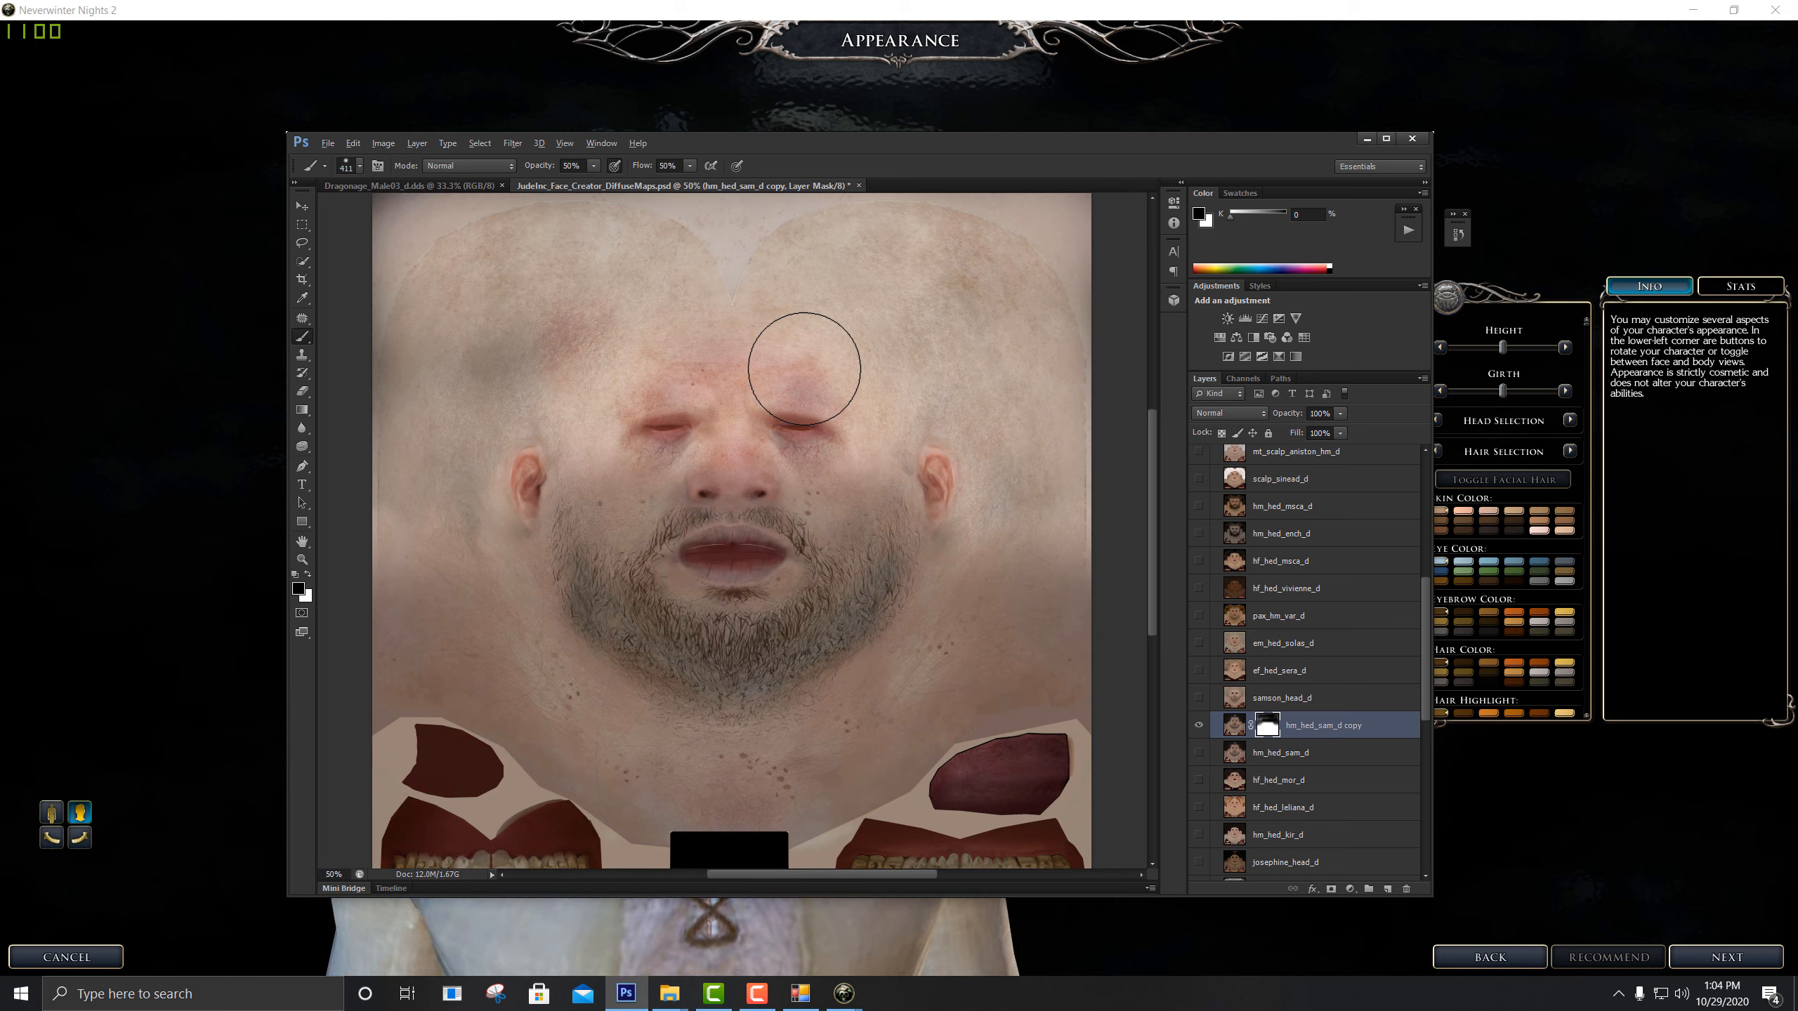
# Fill the mask of hm_hed_sam_d copy with black and paint white over the lower face to reveal the beard and mouth
pyautogui.hotkey('alt', 'BackSpace')
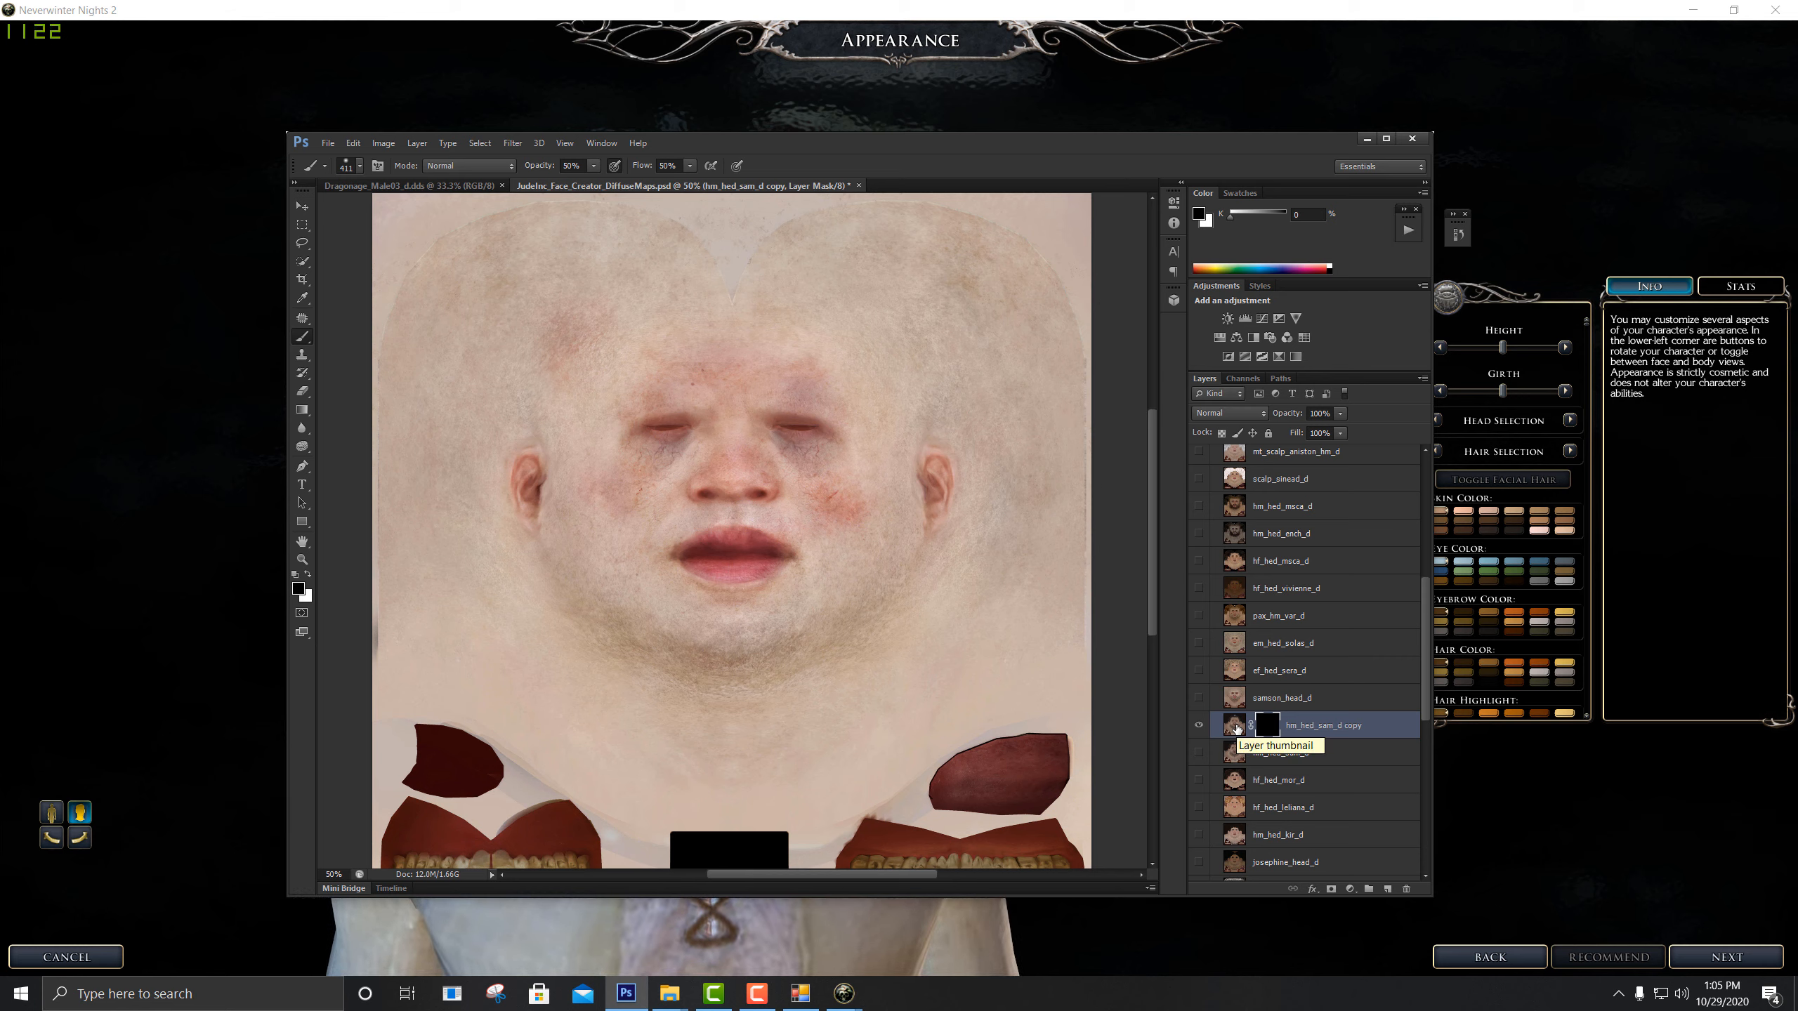
pyautogui.click(308, 576)
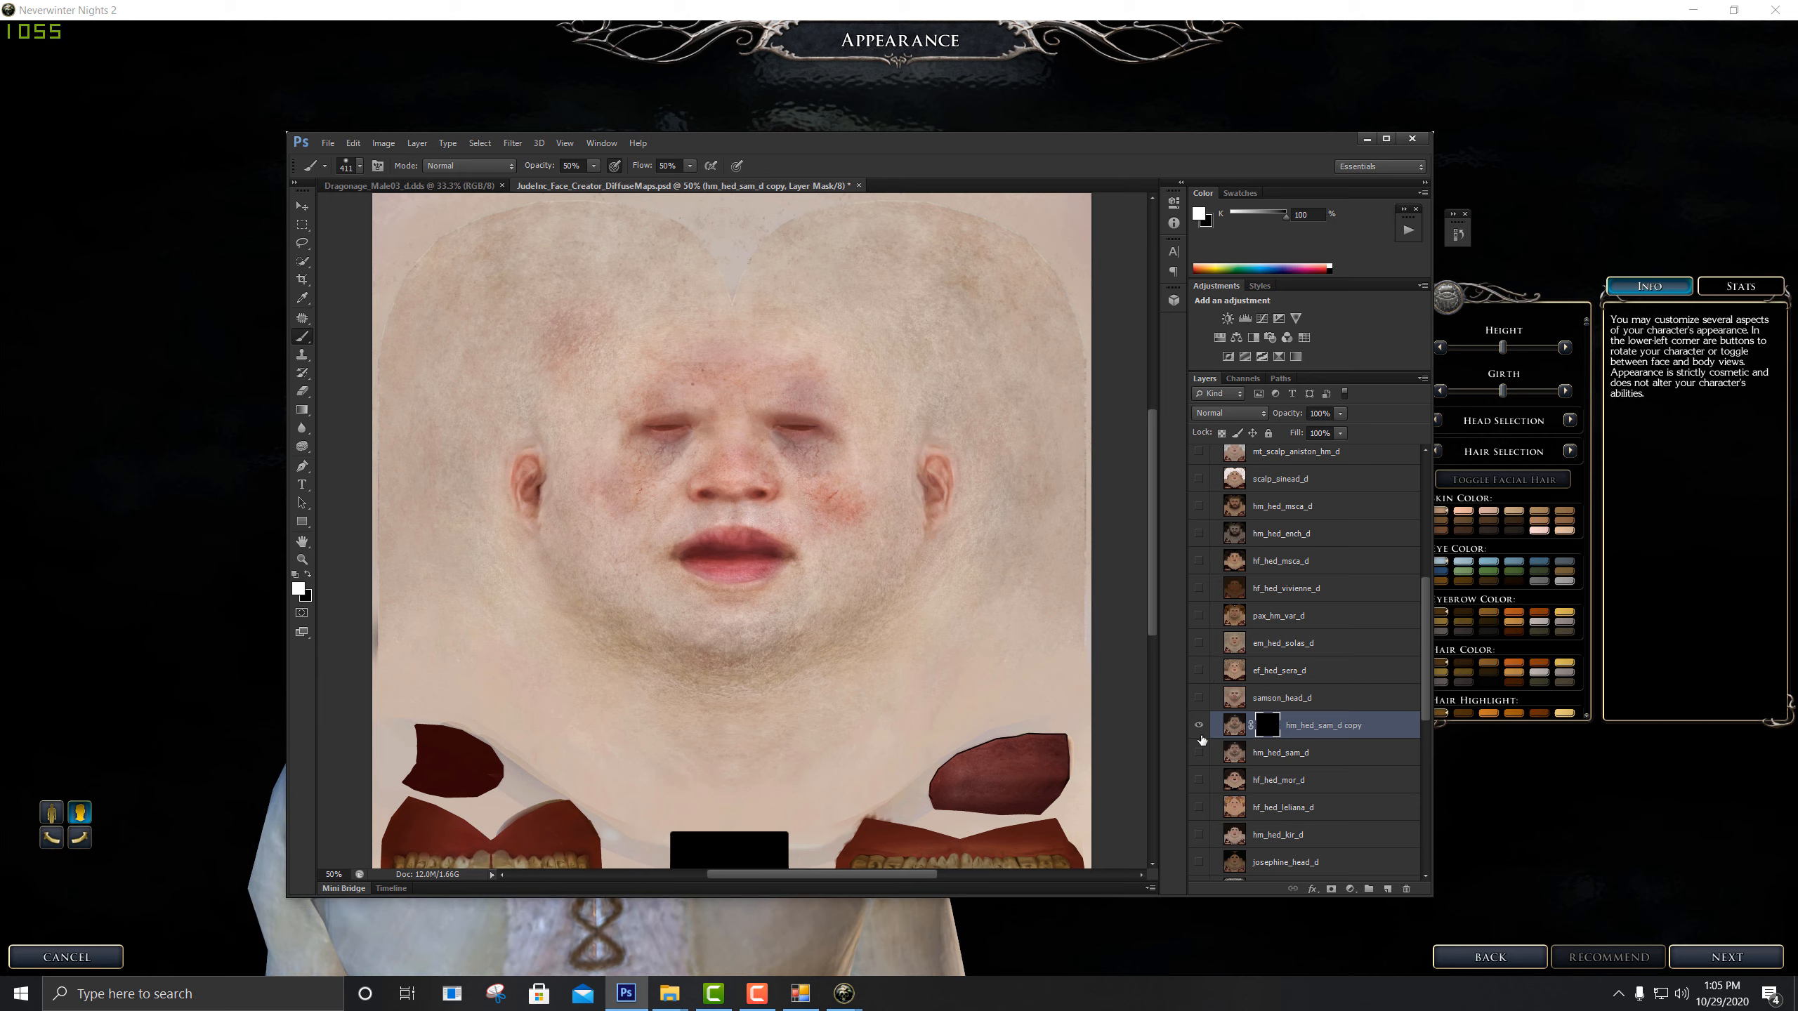
pyautogui.moveTo(875, 550)
pyautogui.mouseDown()
pyautogui.moveTo(853, 516)
pyautogui.moveTo(835, 527)
pyautogui.moveTo(841, 588)
pyautogui.moveTo(790, 606)
pyautogui.moveTo(825, 616)
pyautogui.moveTo(637, 595)
pyautogui.moveTo(759, 623)
pyautogui.moveTo(612, 566)
pyautogui.moveTo(567, 516)
pyautogui.moveTo(642, 547)
pyautogui.moveTo(609, 574)
pyautogui.moveTo(670, 543)
pyautogui.moveTo(805, 593)
pyautogui.moveTo(753, 514)
pyautogui.moveTo(912, 567)
pyautogui.moveTo(788, 547)
pyautogui.moveTo(942, 492)
pyautogui.moveTo(850, 497)
pyautogui.moveTo(979, 533)
pyautogui.moveTo(887, 515)
pyautogui.moveTo(814, 578)
pyautogui.moveTo(711, 626)
pyautogui.moveTo(725, 638)
pyautogui.moveTo(801, 610)
pyautogui.moveTo(848, 561)
pyautogui.moveTo(786, 596)
pyautogui.moveTo(851, 557)
pyautogui.moveTo(789, 499)
pyautogui.moveTo(621, 525)
pyautogui.moveTo(550, 566)
pyautogui.moveTo(644, 601)
pyautogui.moveTo(584, 569)
pyautogui.moveTo(711, 674)
pyautogui.moveTo(881, 679)
pyautogui.moveTo(770, 614)
pyautogui.moveTo(852, 632)
pyautogui.moveTo(914, 569)
pyautogui.moveTo(895, 590)
pyautogui.moveTo(898, 479)
pyautogui.moveTo(935, 459)
pyautogui.moveTo(880, 509)
pyautogui.moveTo(493, 457)
pyautogui.moveTo(666, 671)
pyautogui.moveTo(856, 635)
pyautogui.moveTo(908, 577)
pyautogui.moveTo(945, 403)
pyautogui.moveTo(858, 582)
pyautogui.moveTo(900, 453)
pyautogui.moveTo(888, 489)
pyautogui.moveTo(471, 543)
pyautogui.moveTo(750, 652)
pyautogui.moveTo(787, 633)
pyautogui.moveTo(761, 565)
pyautogui.mouseUp()
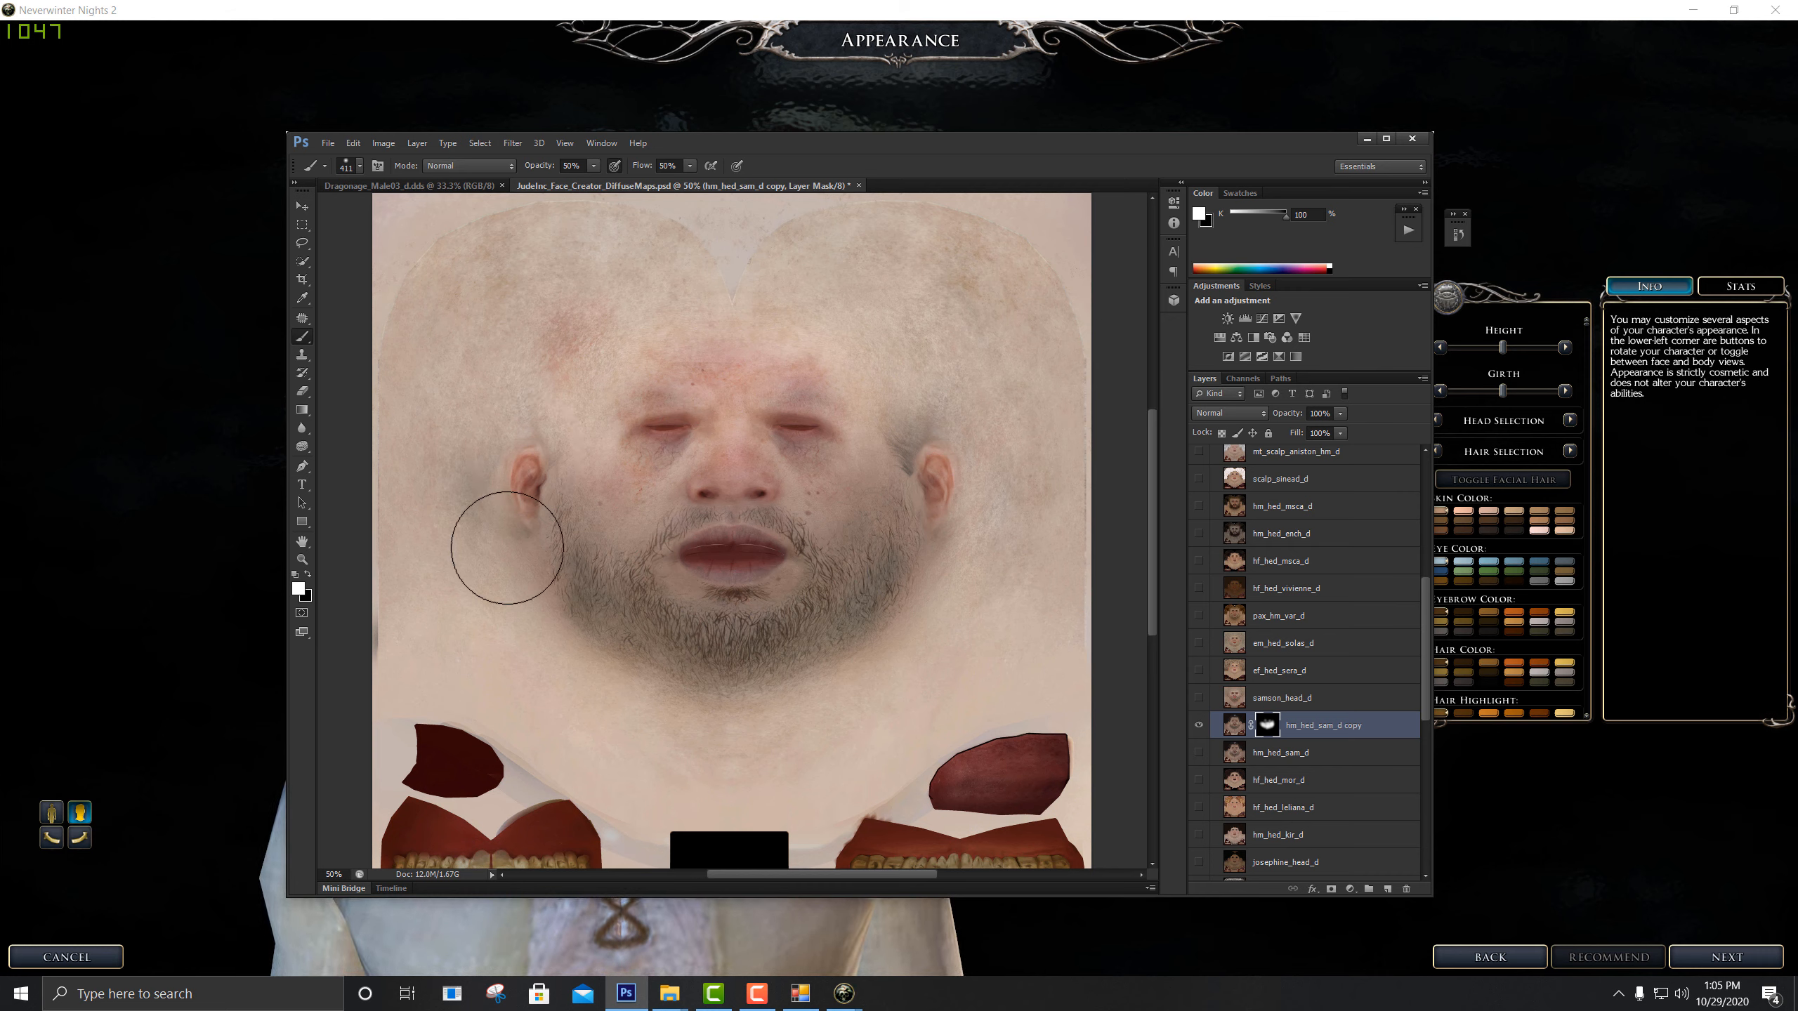
# Paint black on the mask with a 200 px brush to hide stray hair by the ears, and select the layer's image
pyautogui.press('x')
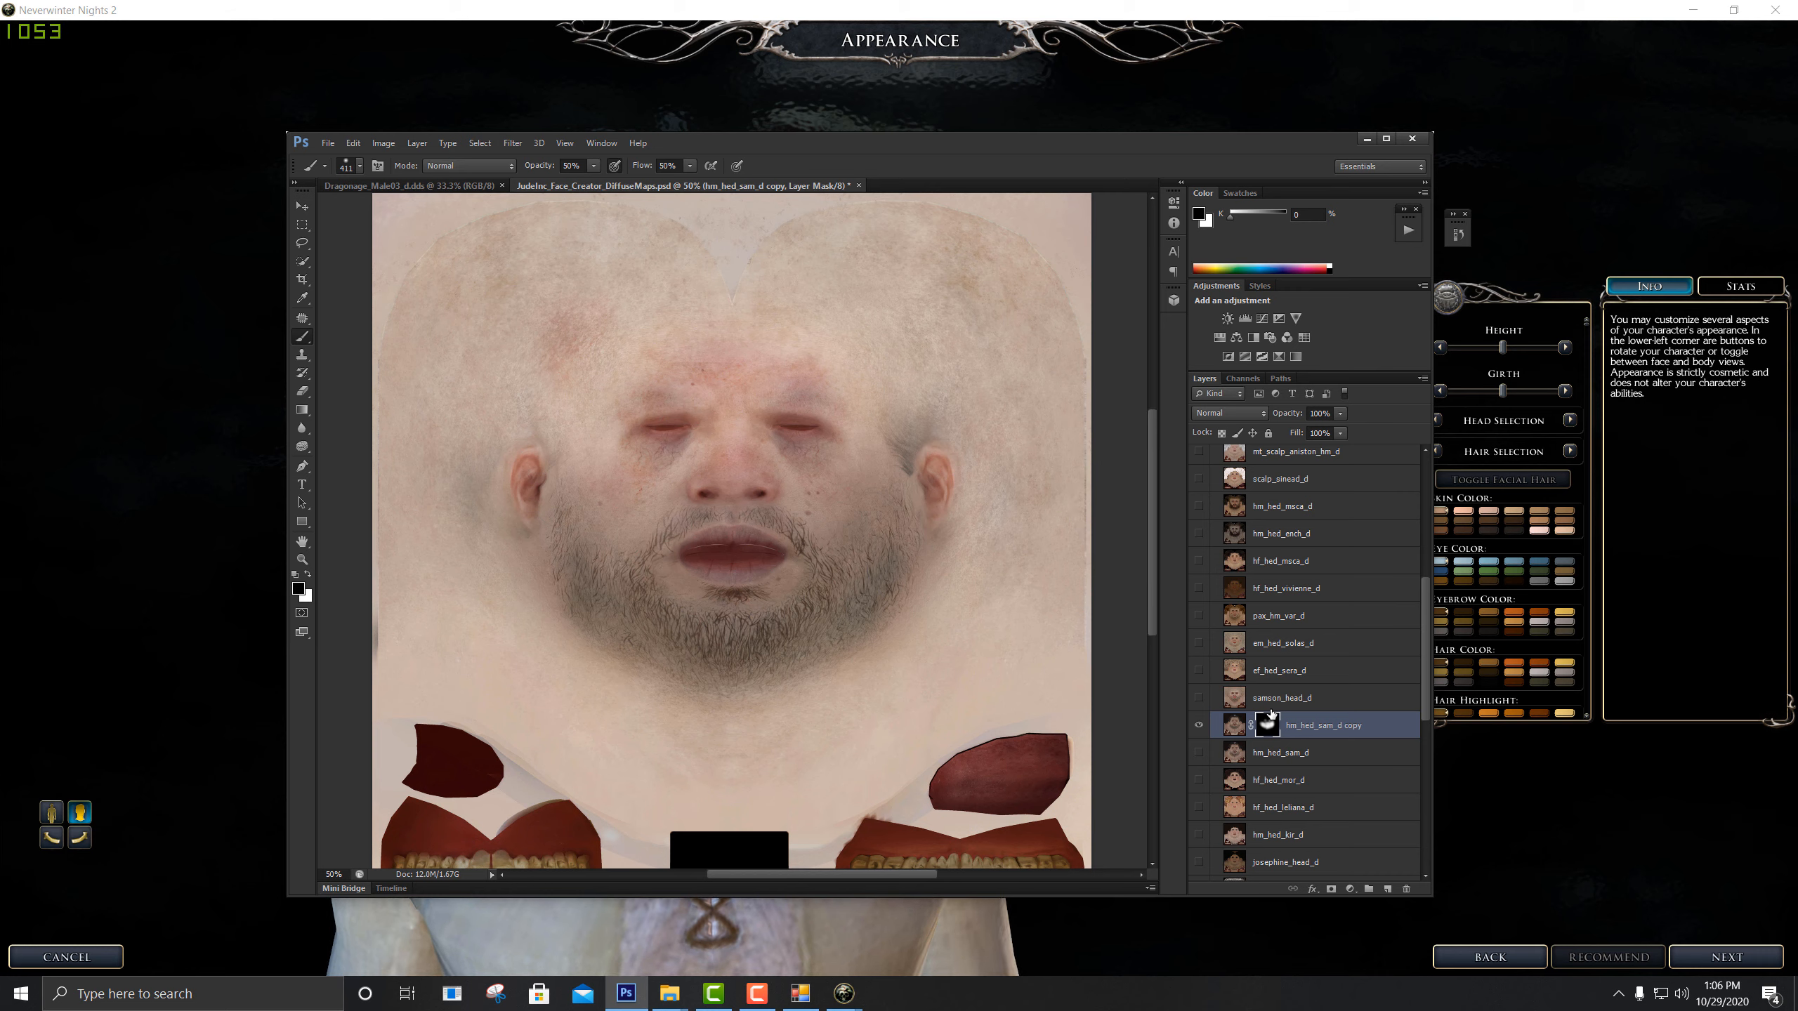
pyautogui.press('[')
pyautogui.press('[')
pyautogui.press('[')
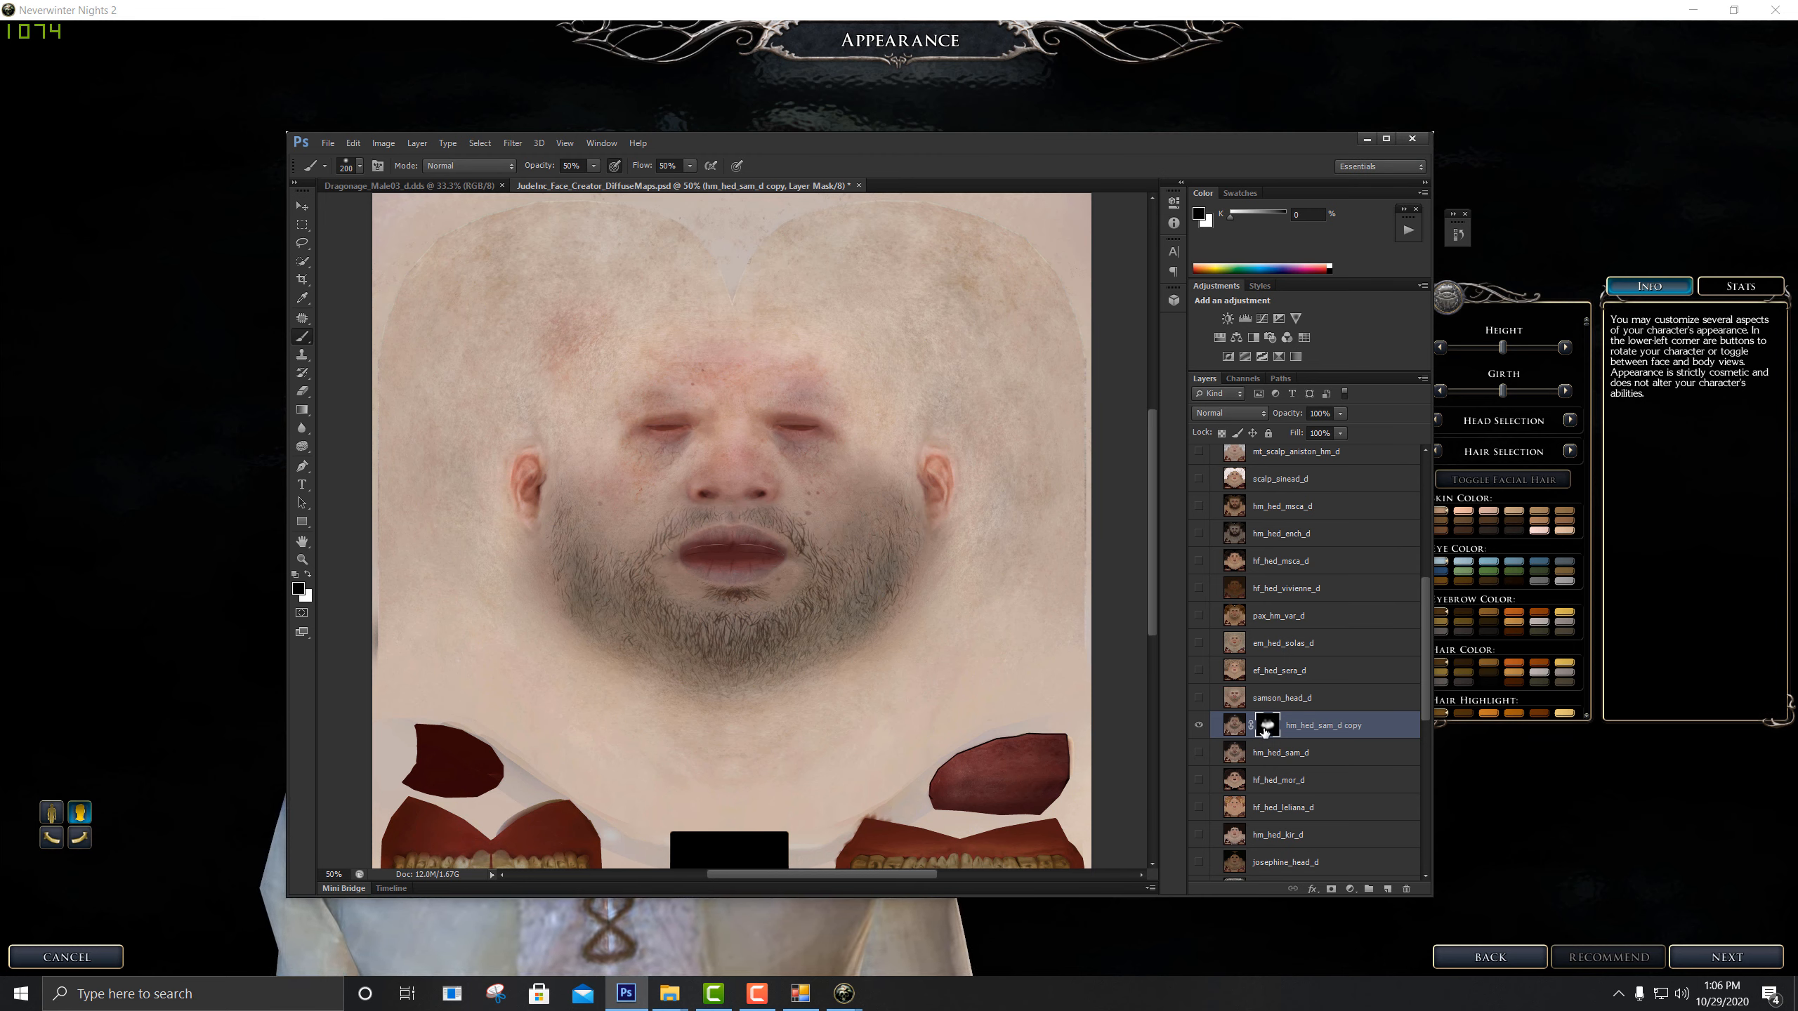
pyautogui.click(1233, 726)
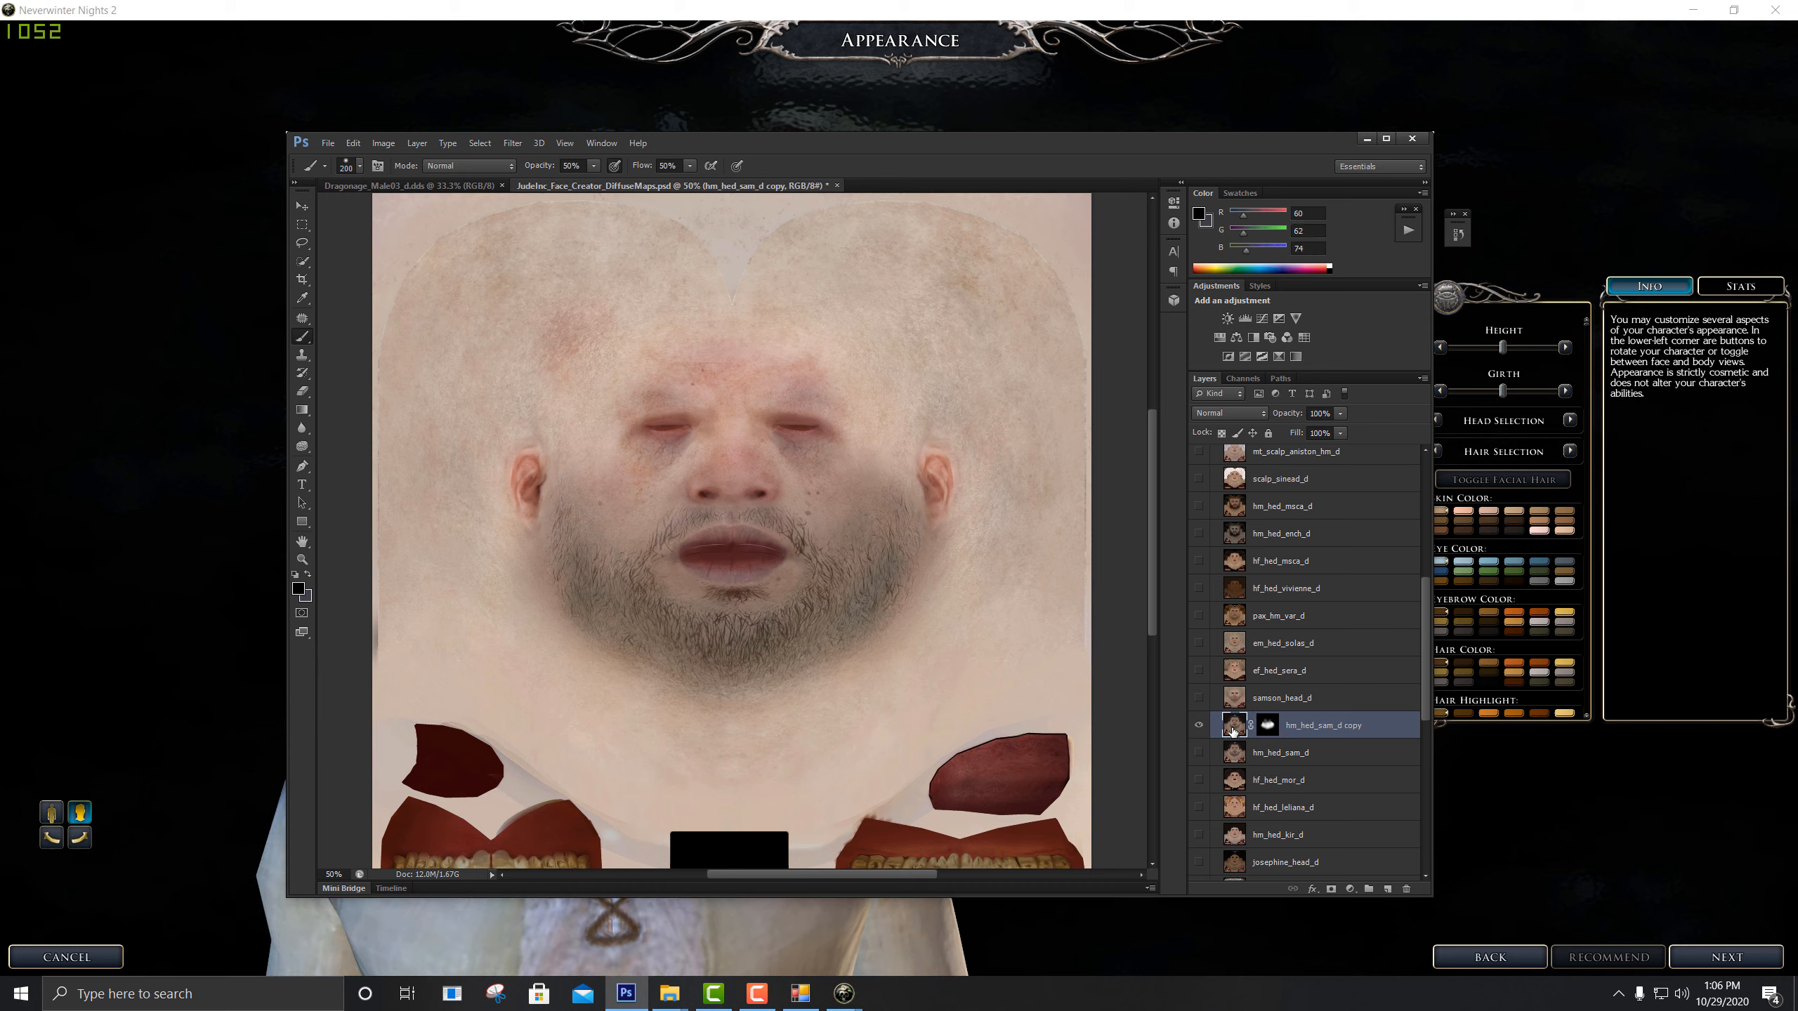
pyautogui.click(387, 143)
pyautogui.moveTo(410, 188)
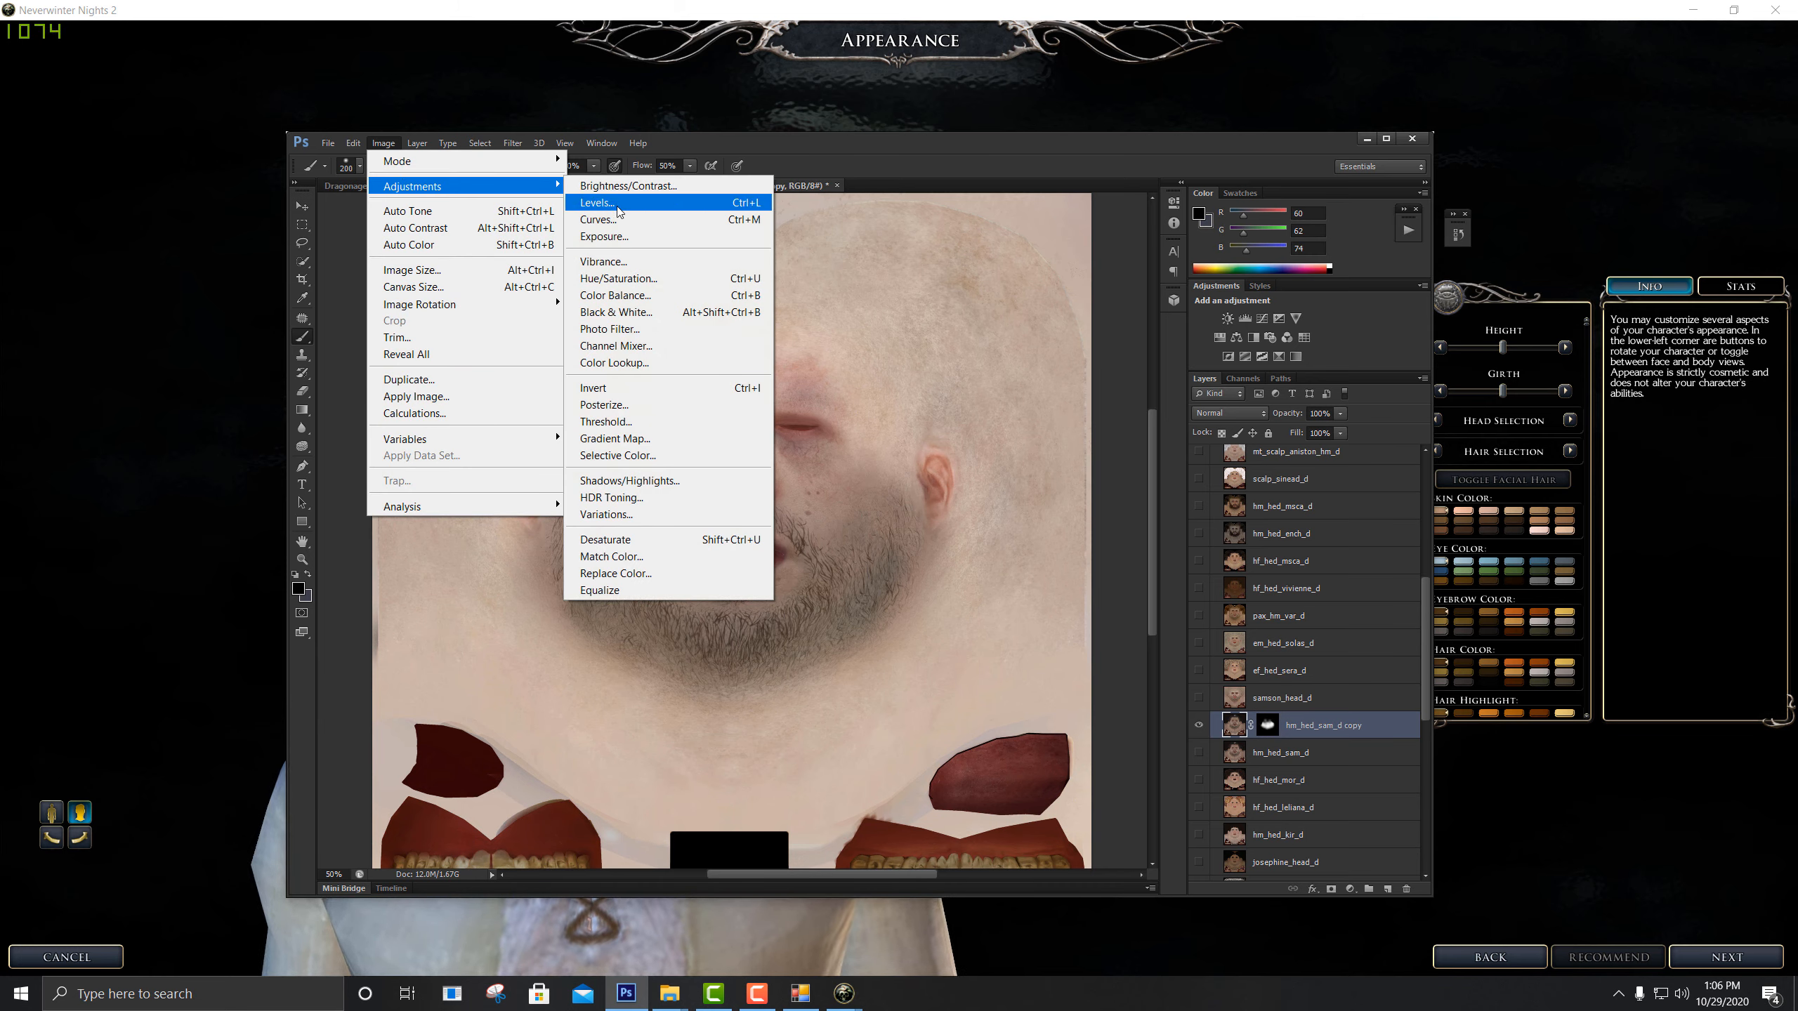
pyautogui.click(618, 205)
pyautogui.moveTo(1745, 641); pyautogui.dragTo(900, 266)
pyautogui.click(1106, 320)
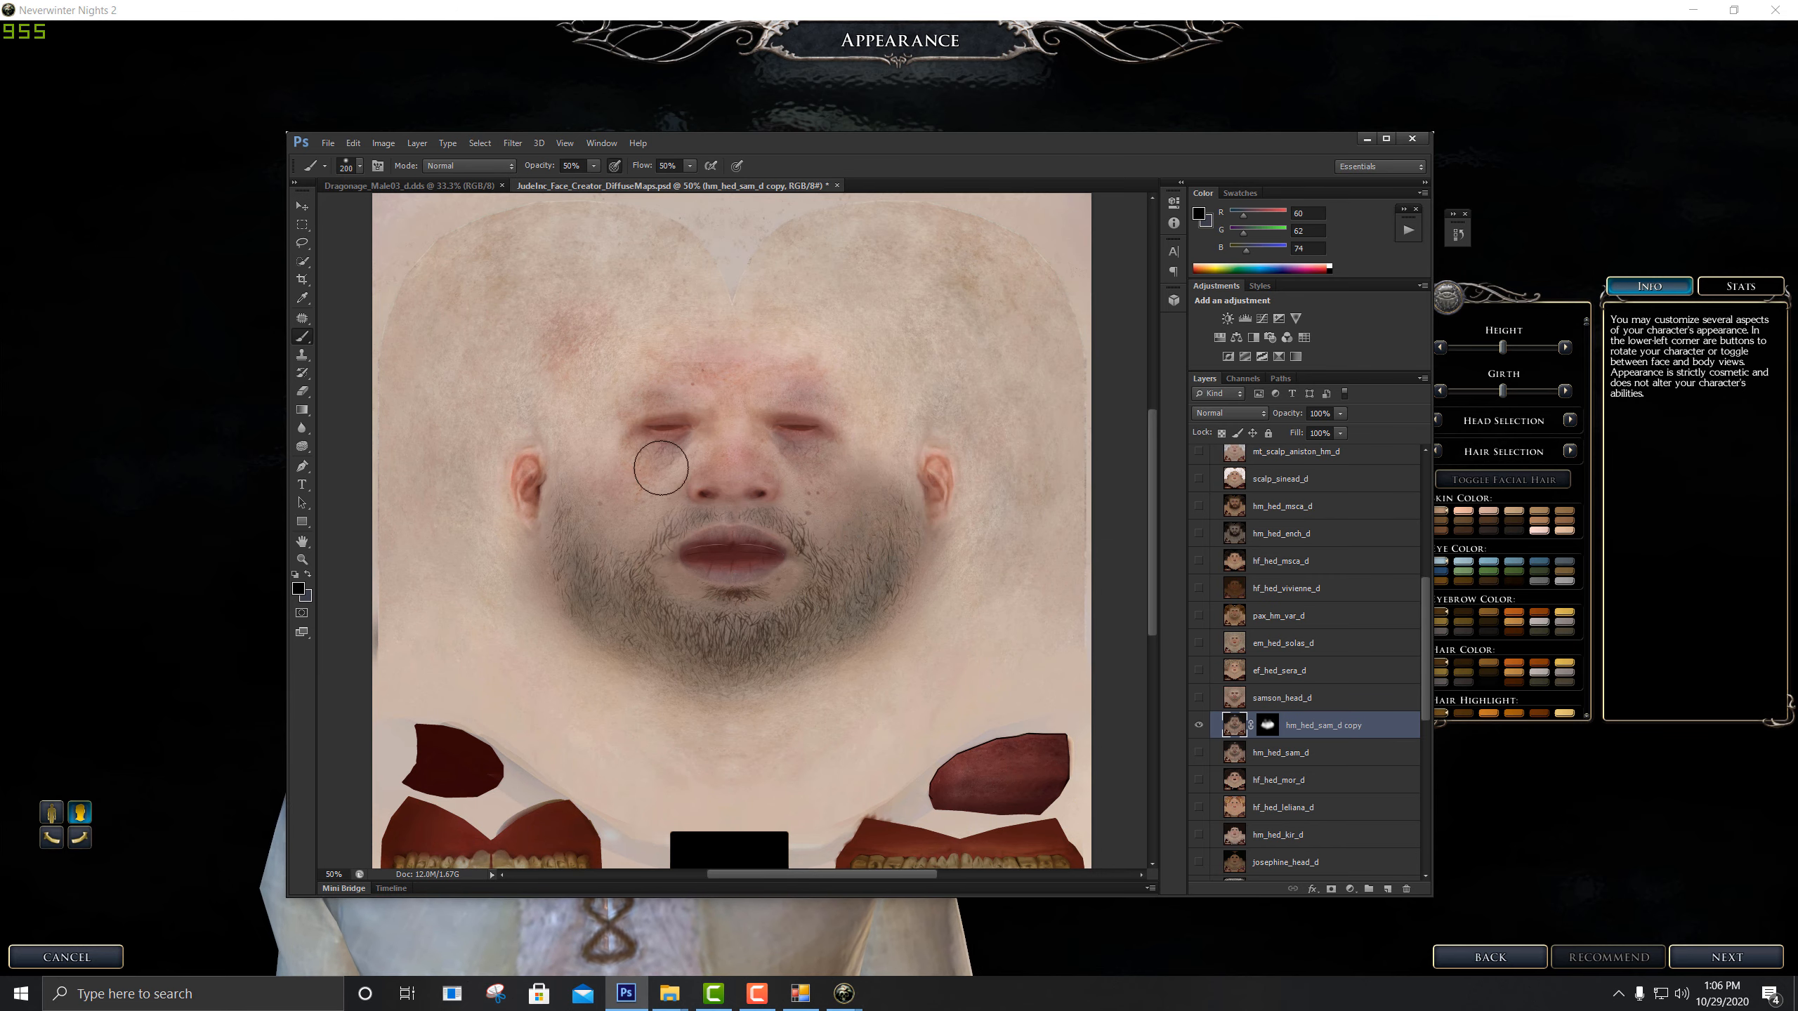
# Open Brightness/Contrast for the hm_hed_sam_d copy image and set brightness to 70 and contrast to -4
pyautogui.click(385, 144)
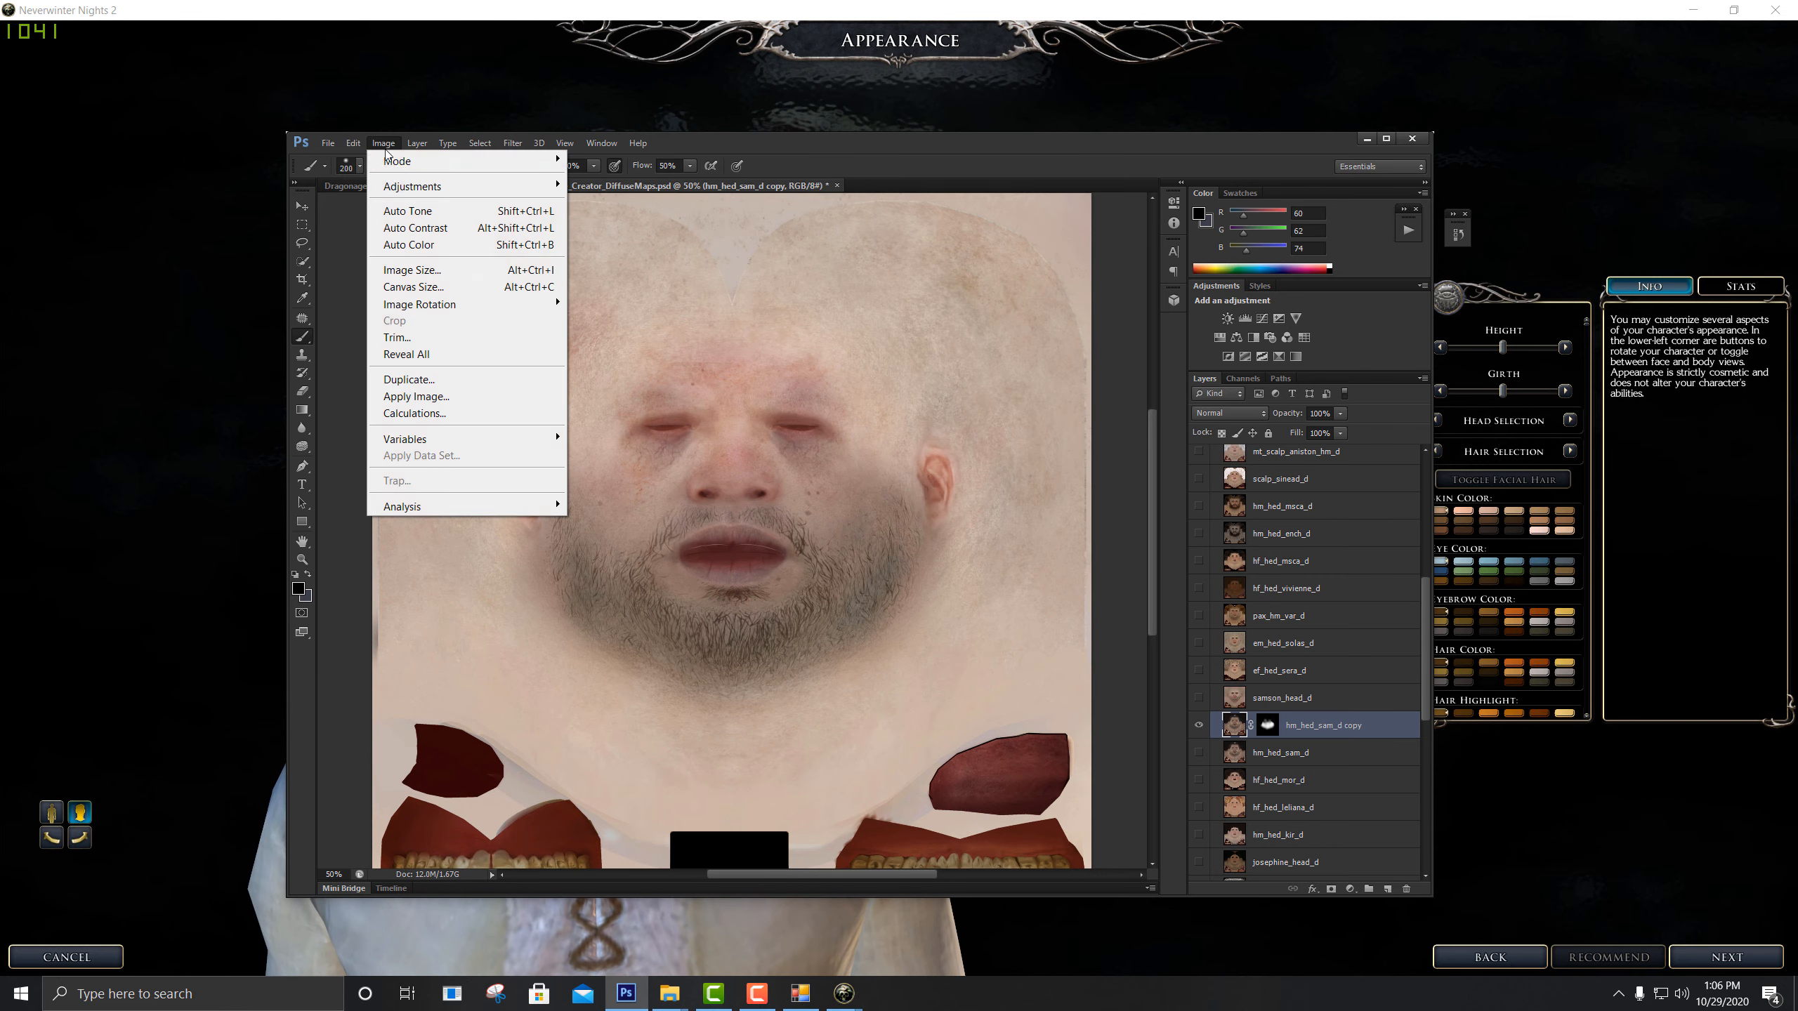
pyautogui.moveTo(406, 177)
pyautogui.click(616, 189)
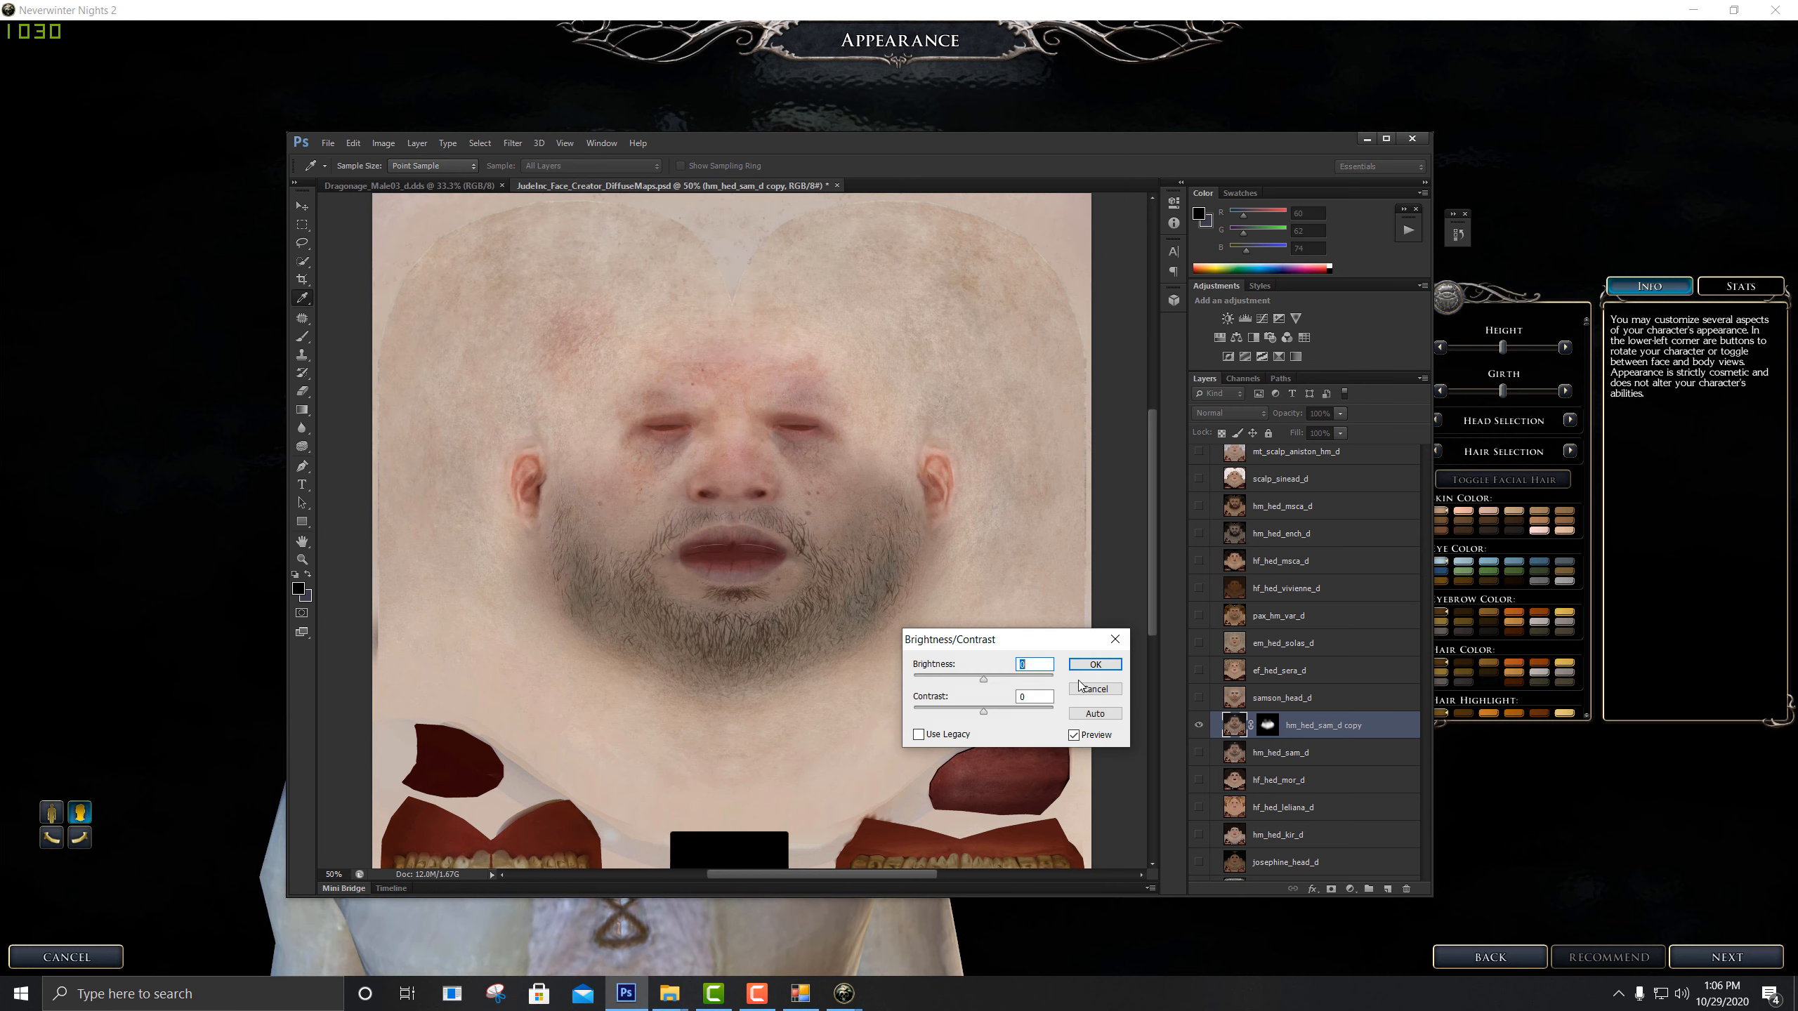
pyautogui.moveTo(986, 676); pyautogui.dragTo(1020, 691)
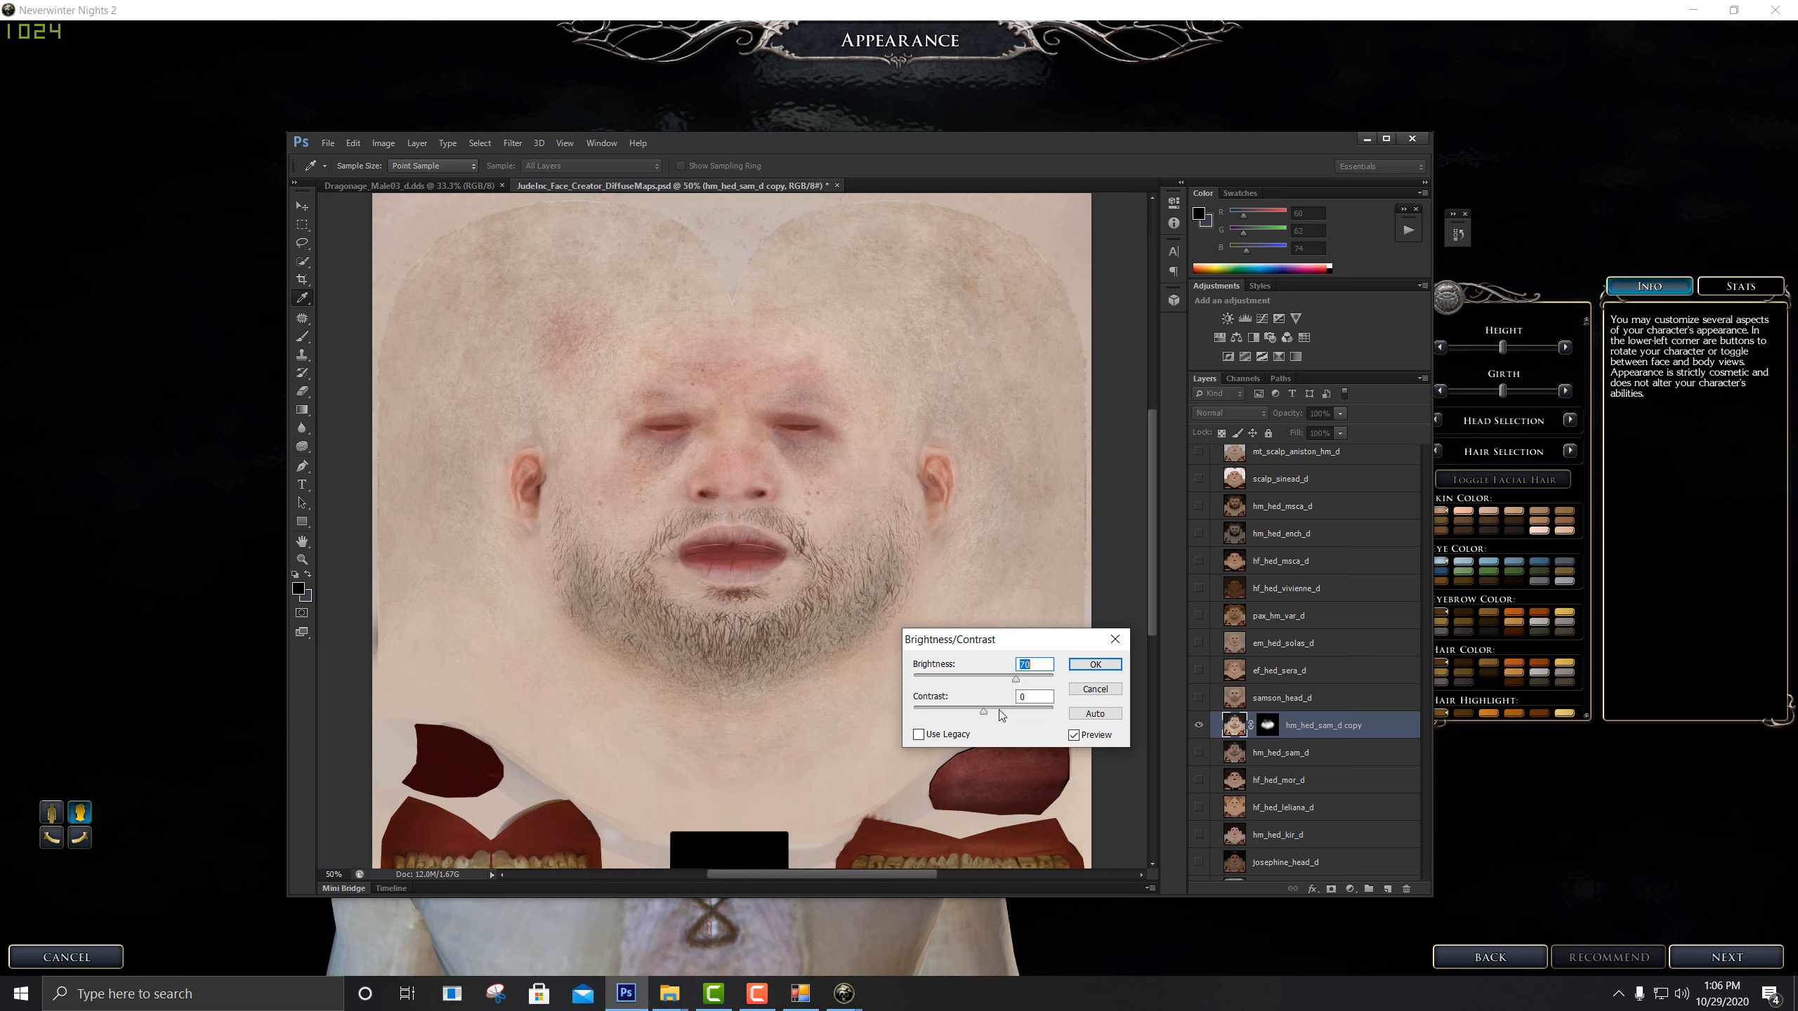
pyautogui.moveTo(973, 719); pyautogui.dragTo(1001, 719)
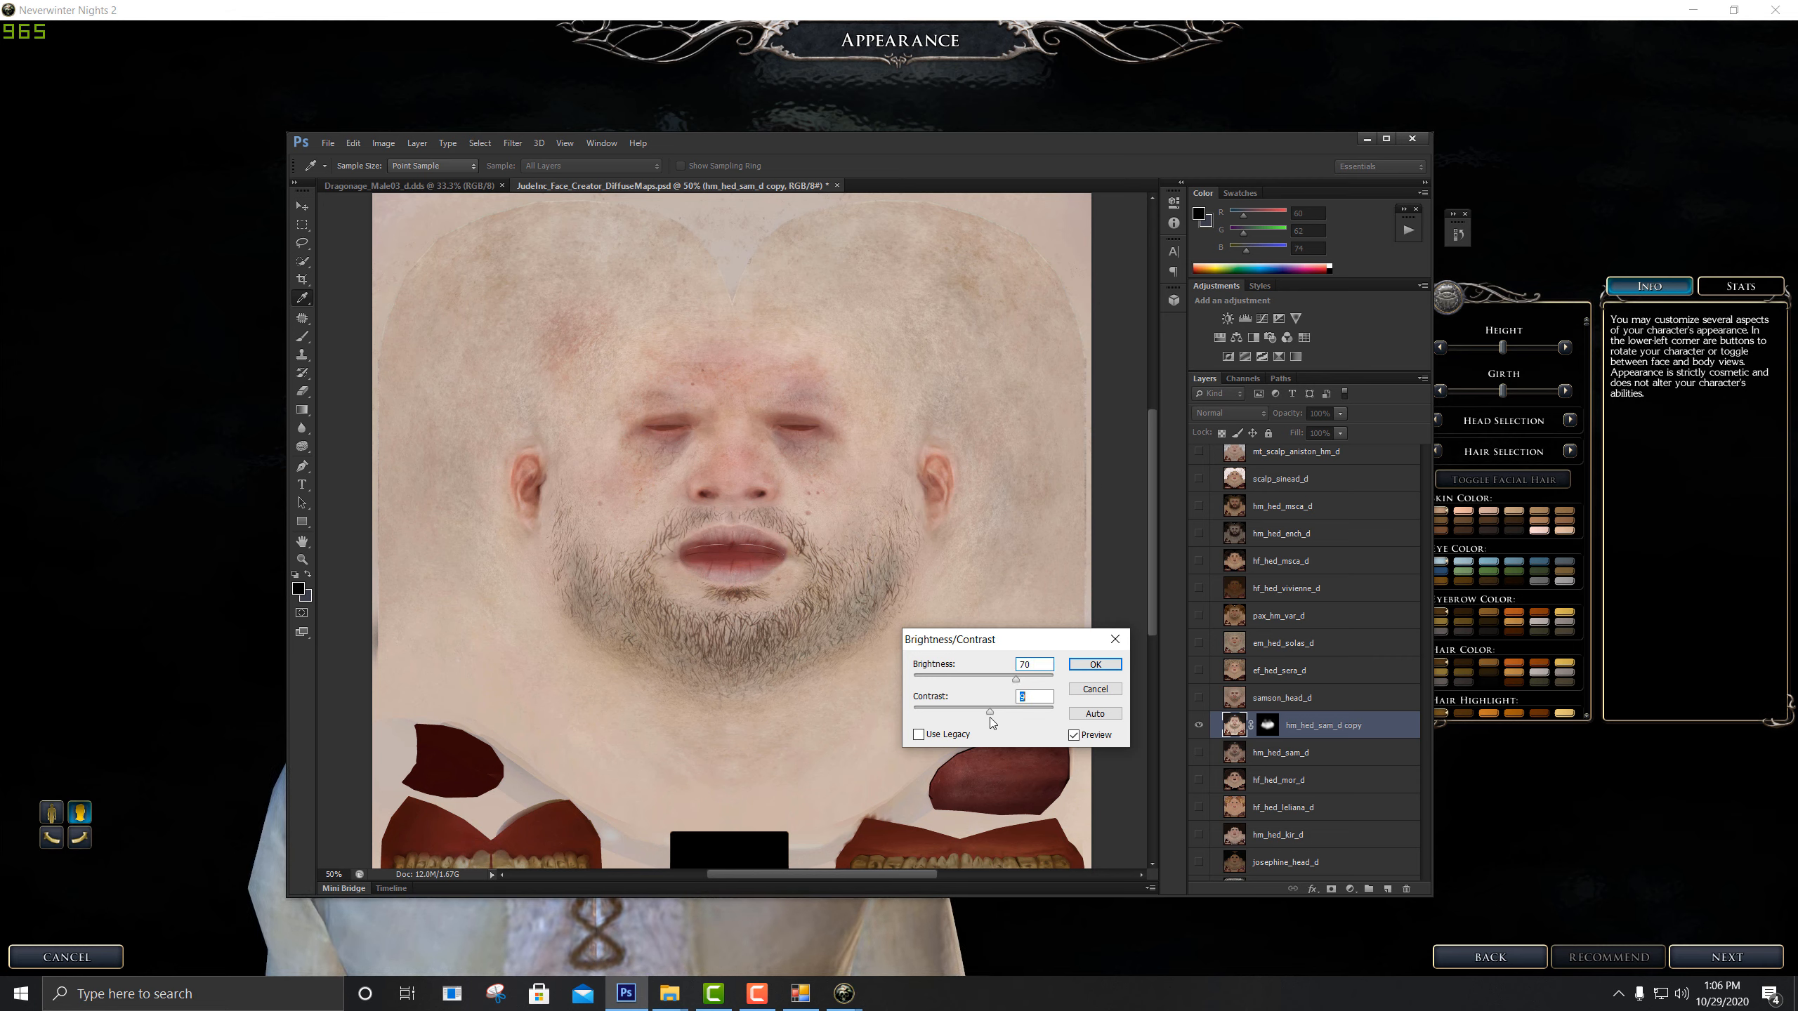
pyautogui.moveTo(1018, 683)
pyautogui.mouseDown()
pyautogui.moveTo(1003, 685)
pyautogui.moveTo(1055, 702)
pyautogui.moveTo(1015, 705)
pyautogui.mouseUp()
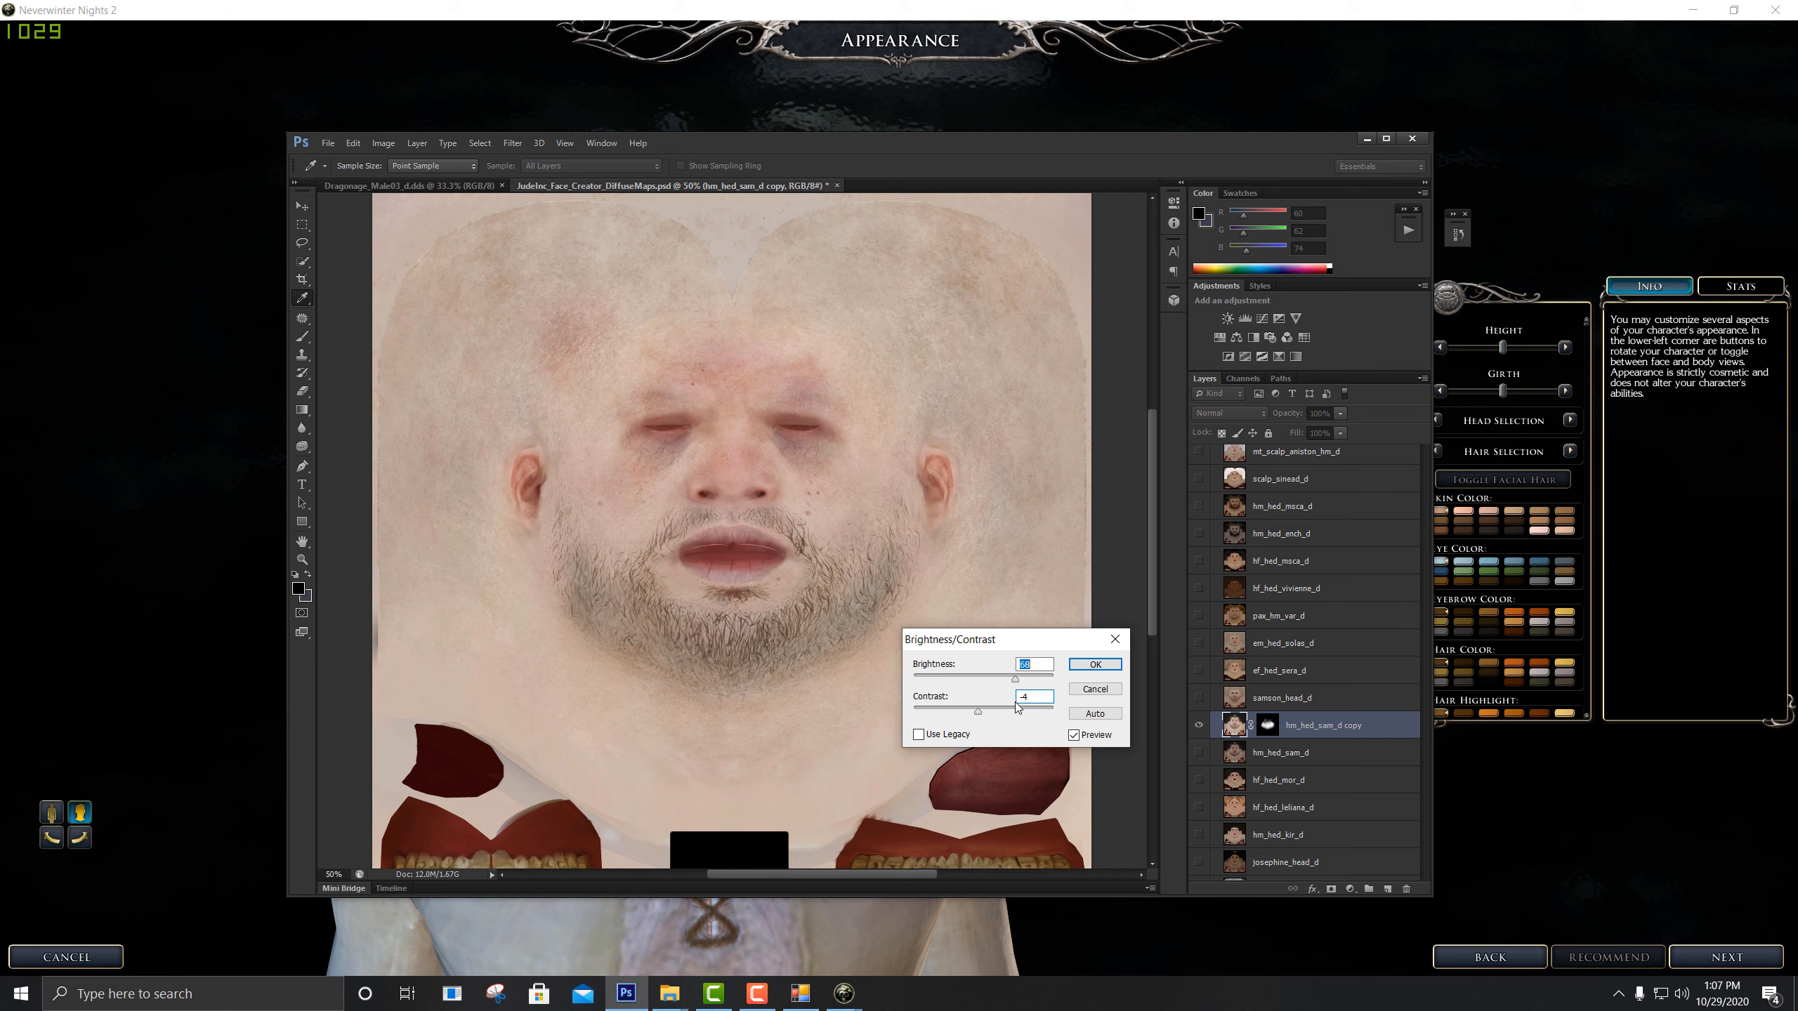
pyautogui.write('70')
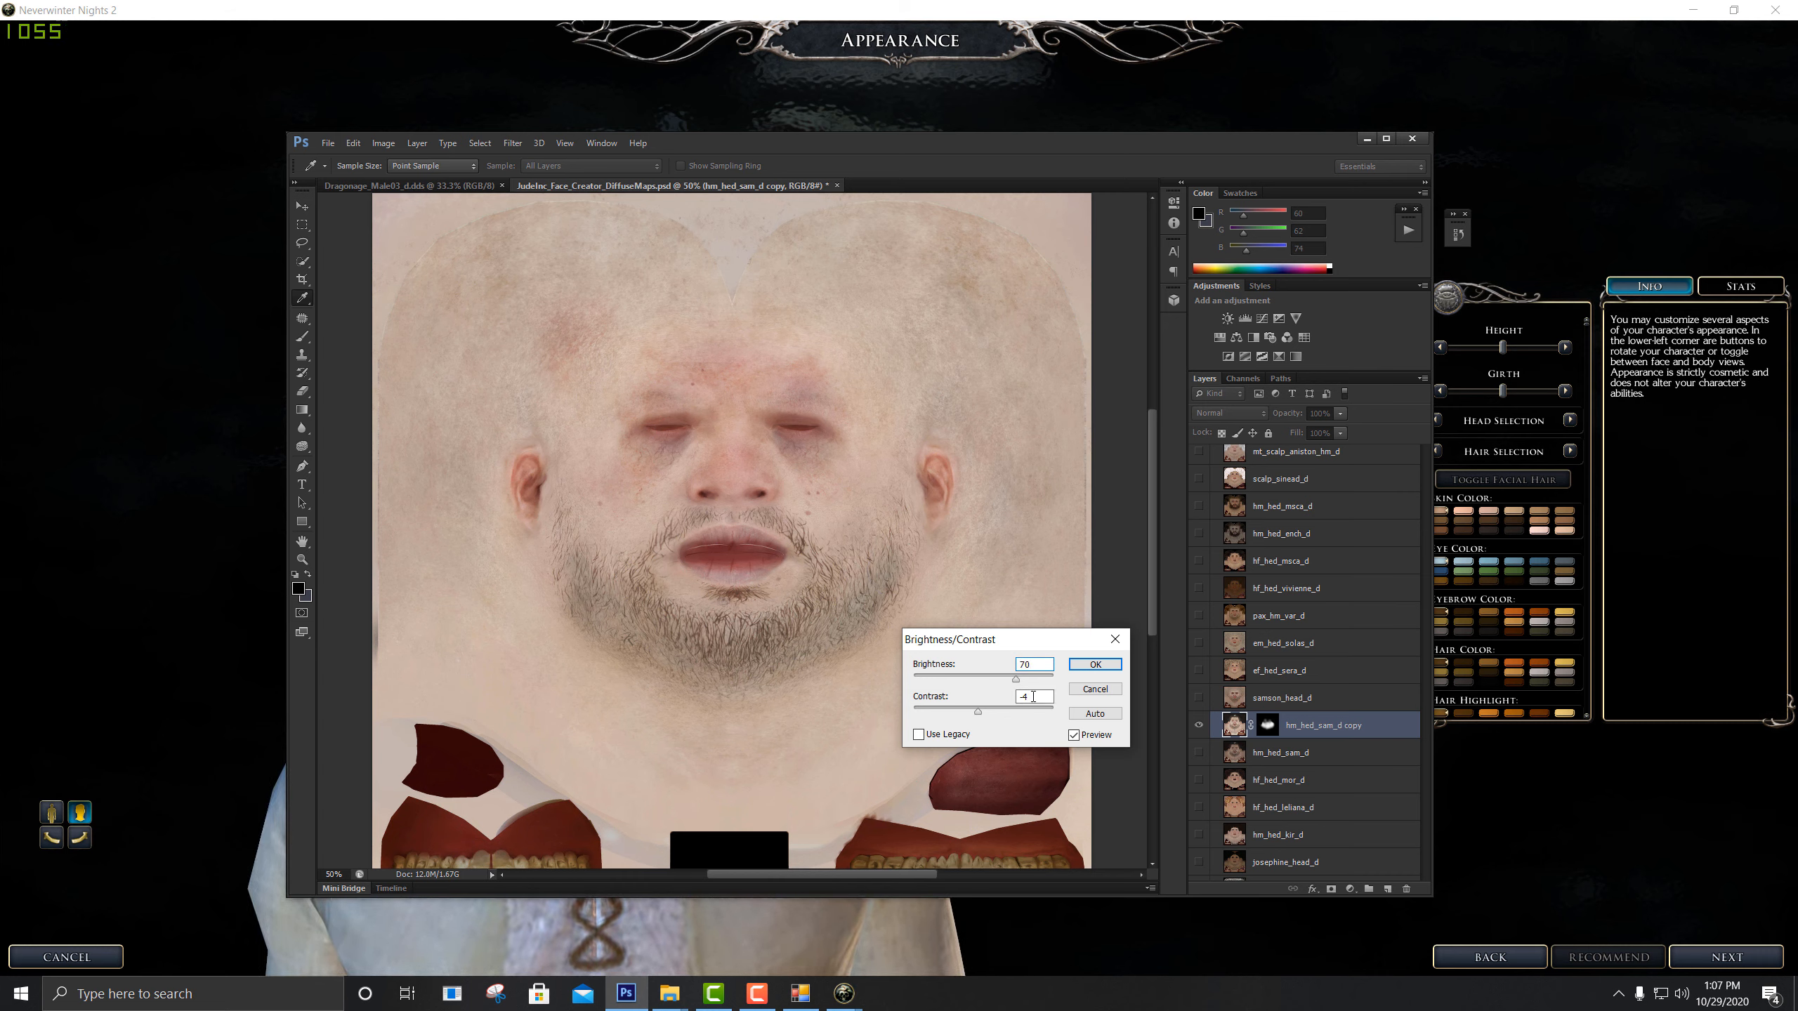
# Try the Use Legacy option of Brightness/Contrast with a strongly raised brightness on the beard layer
pyautogui.click(950, 699)
pyautogui.click(920, 736)
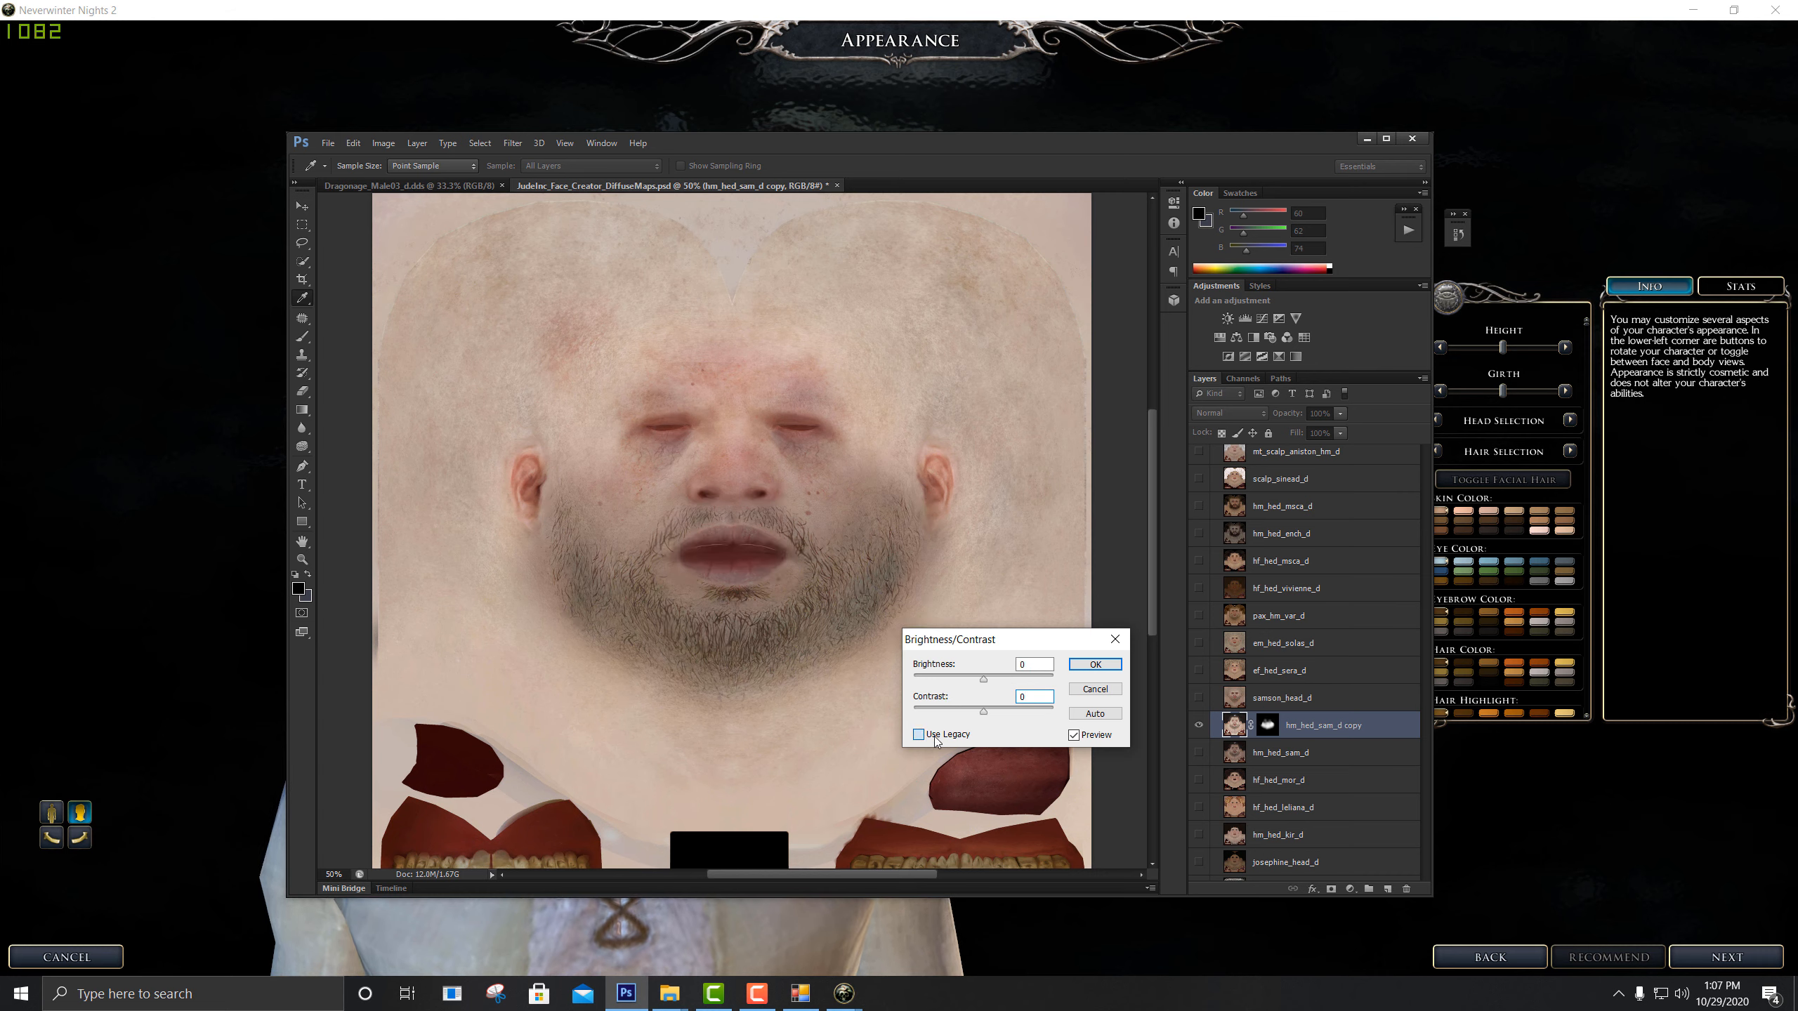
pyautogui.moveTo(994, 679); pyautogui.dragTo(1049, 682)
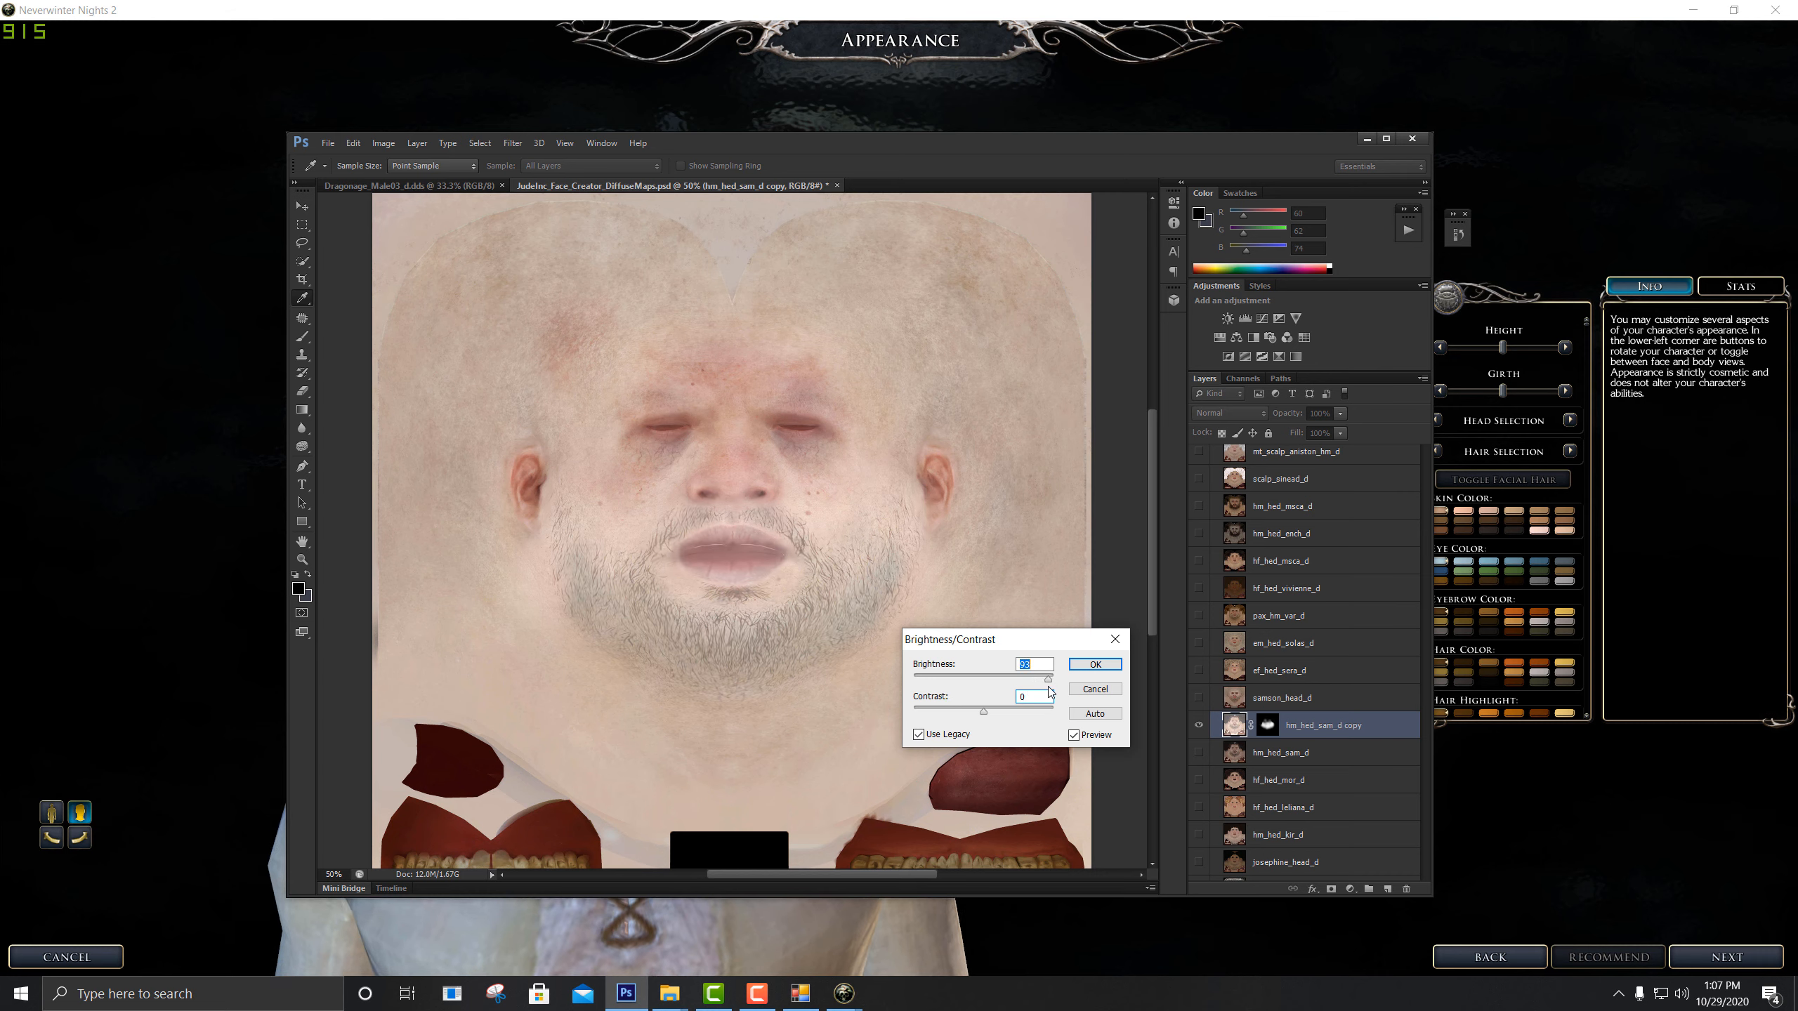
# Turn off Use Legacy and apply brightness 70 with contrast 0 to the beard layer
pyautogui.click(919, 735)
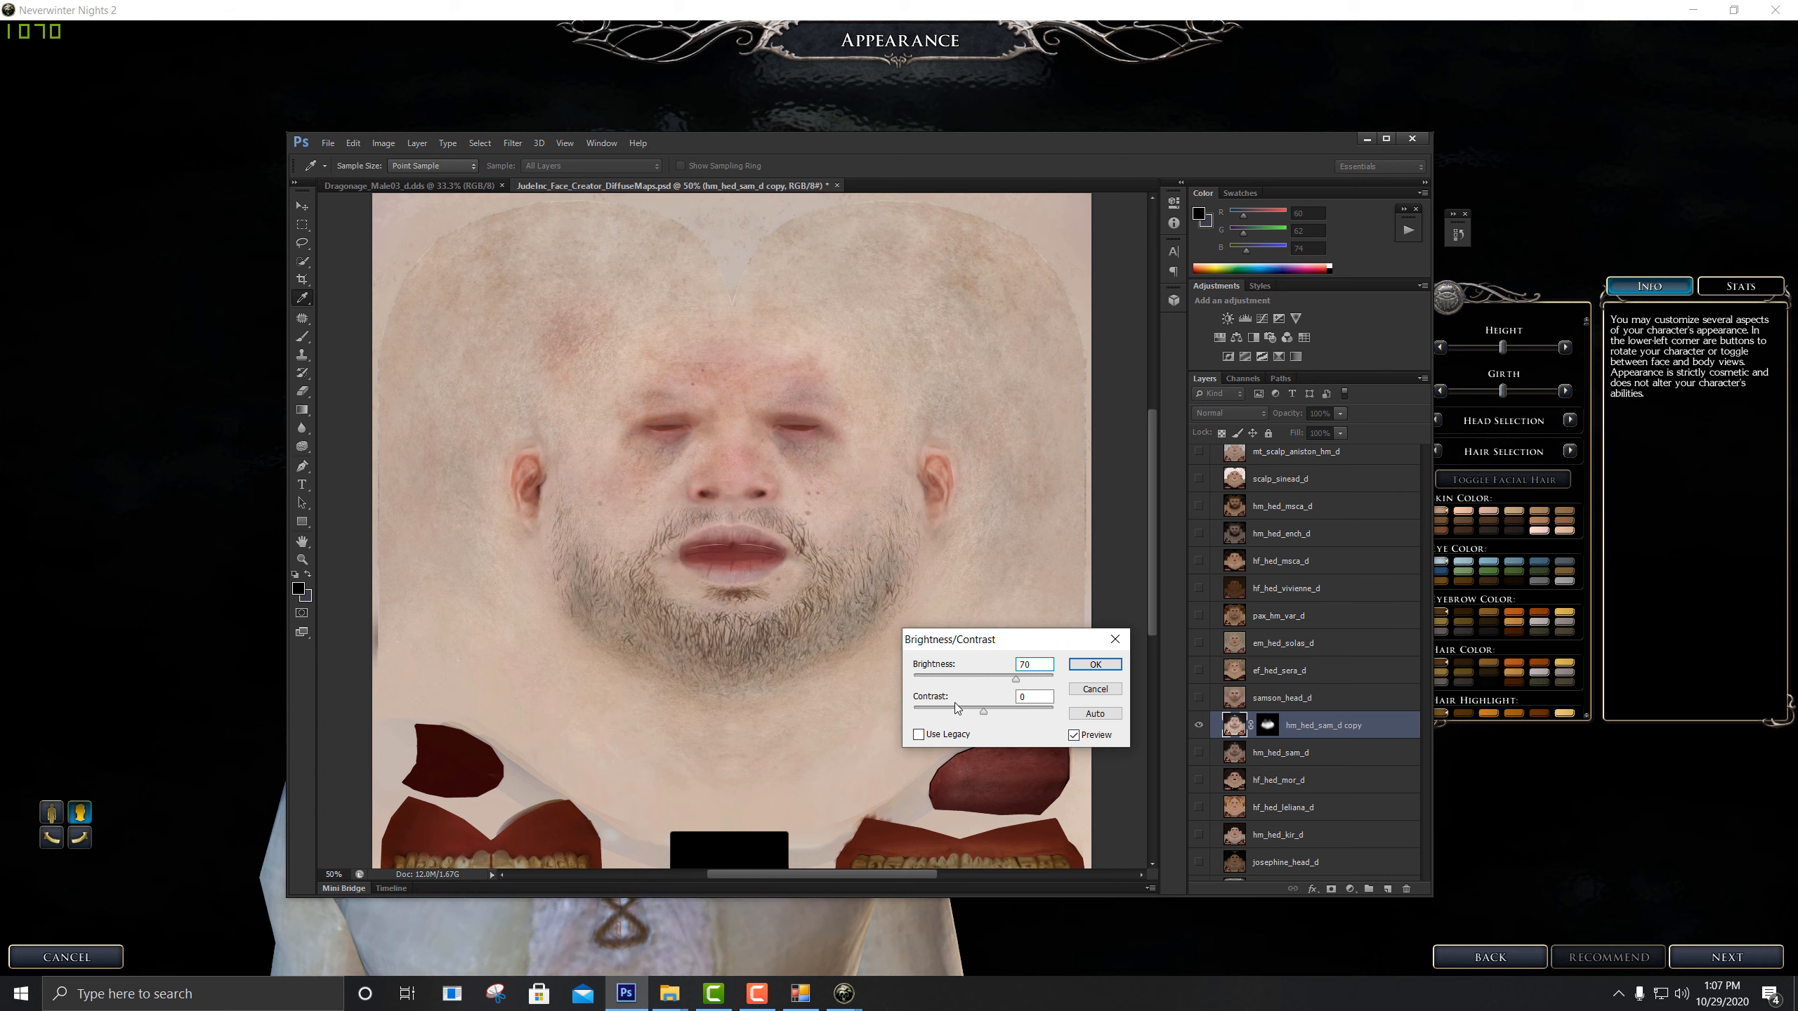
pyautogui.click(1095, 664)
pyautogui.press('b')
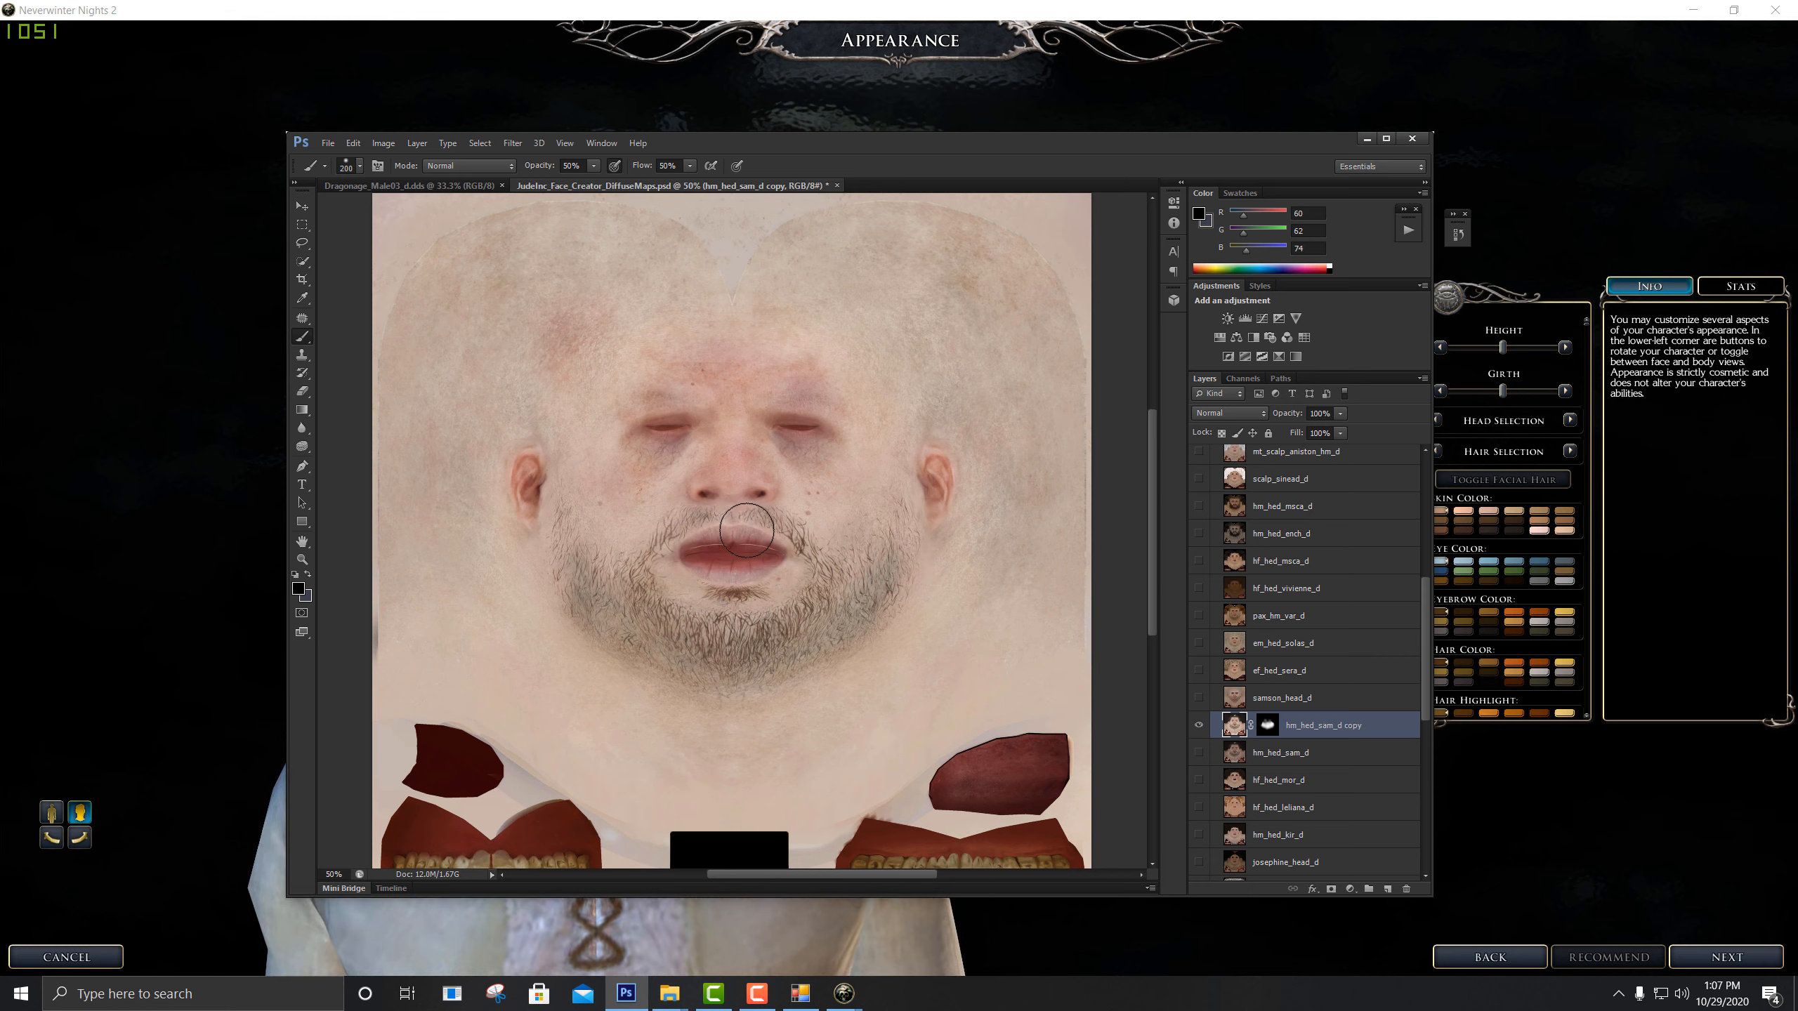
# Open Hue/Saturation for the hm_hed_sam_d copy image and raise its saturation to +19
pyautogui.click(383, 143)
pyautogui.moveTo(413, 186)
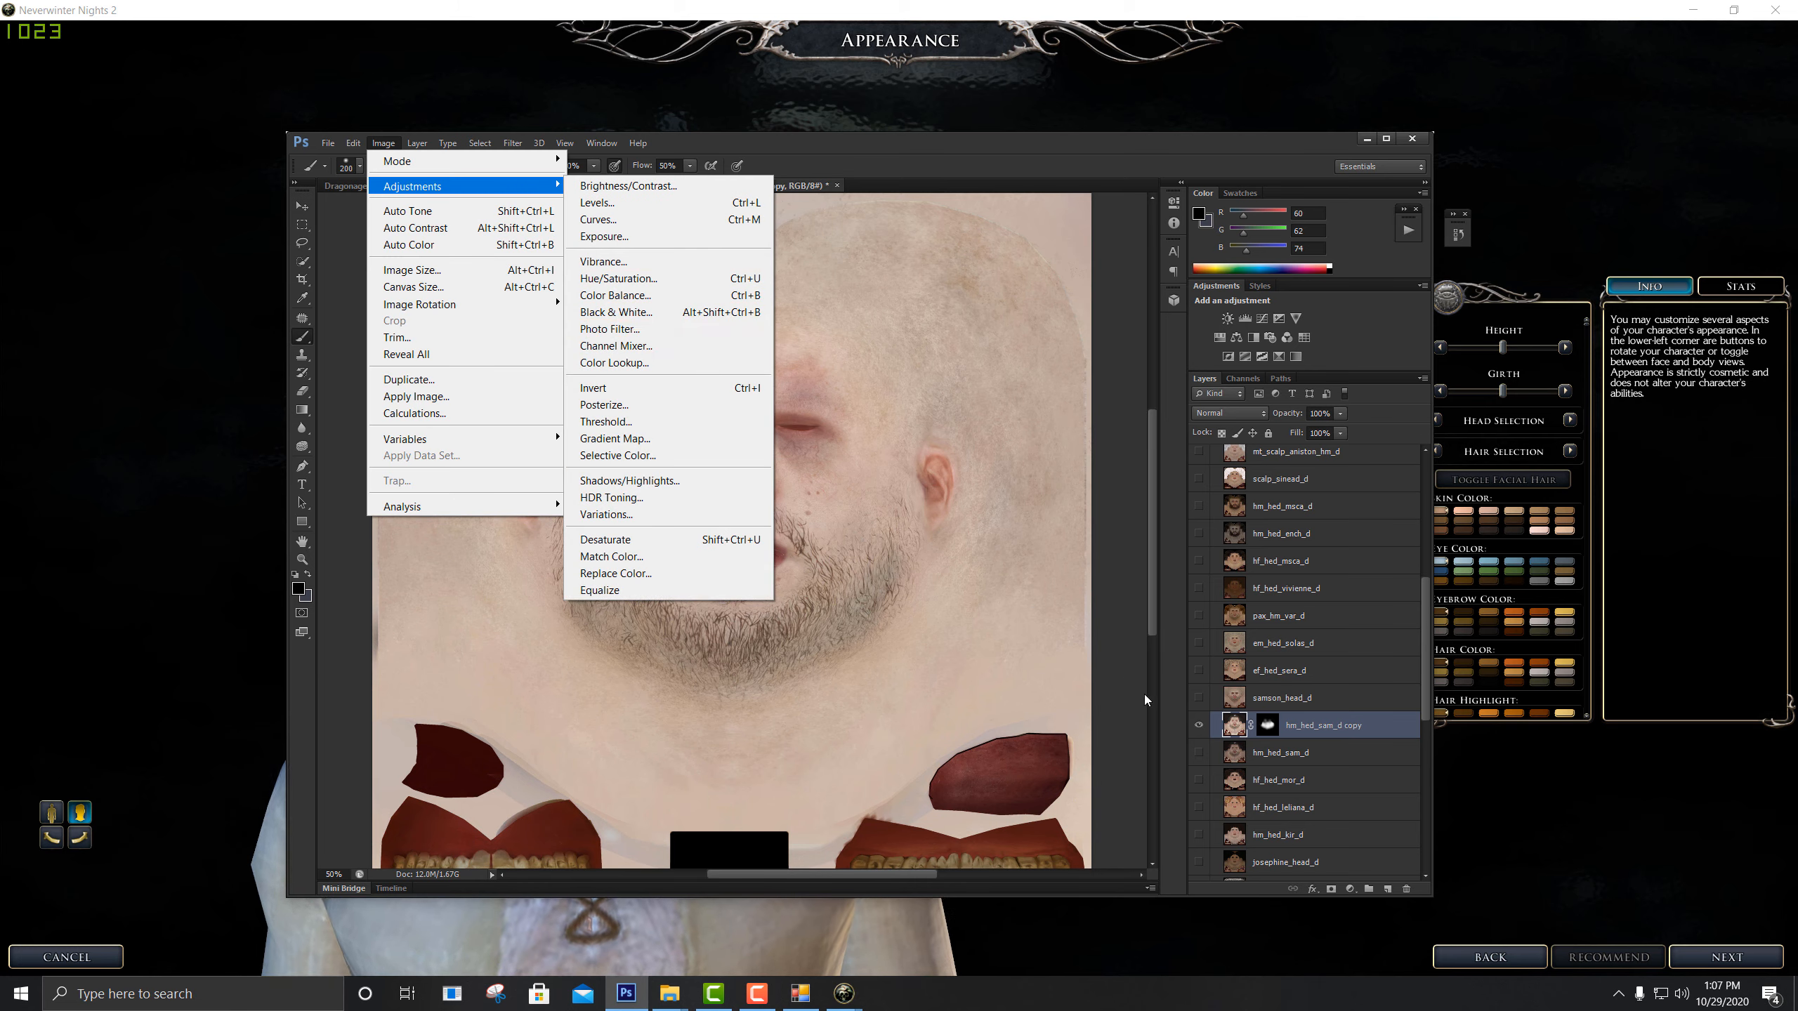
pyautogui.click(1228, 728)
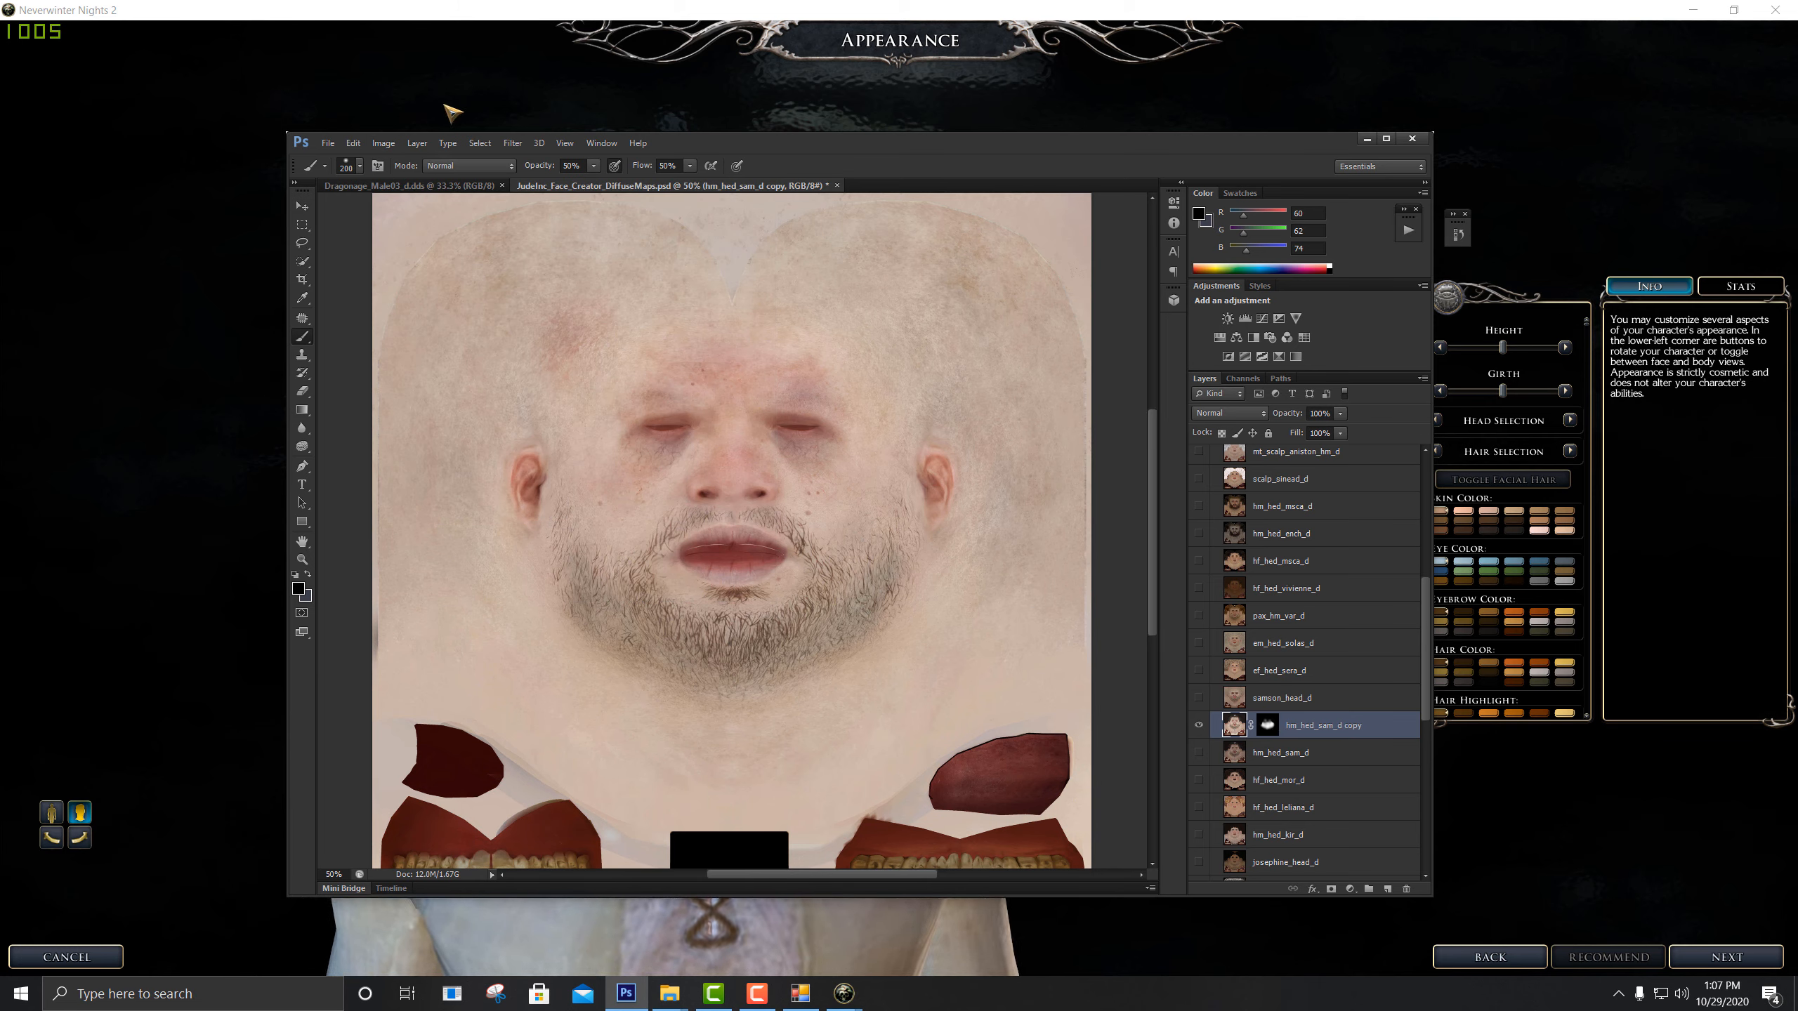
pyautogui.click(383, 144)
pyautogui.moveTo(501, 193)
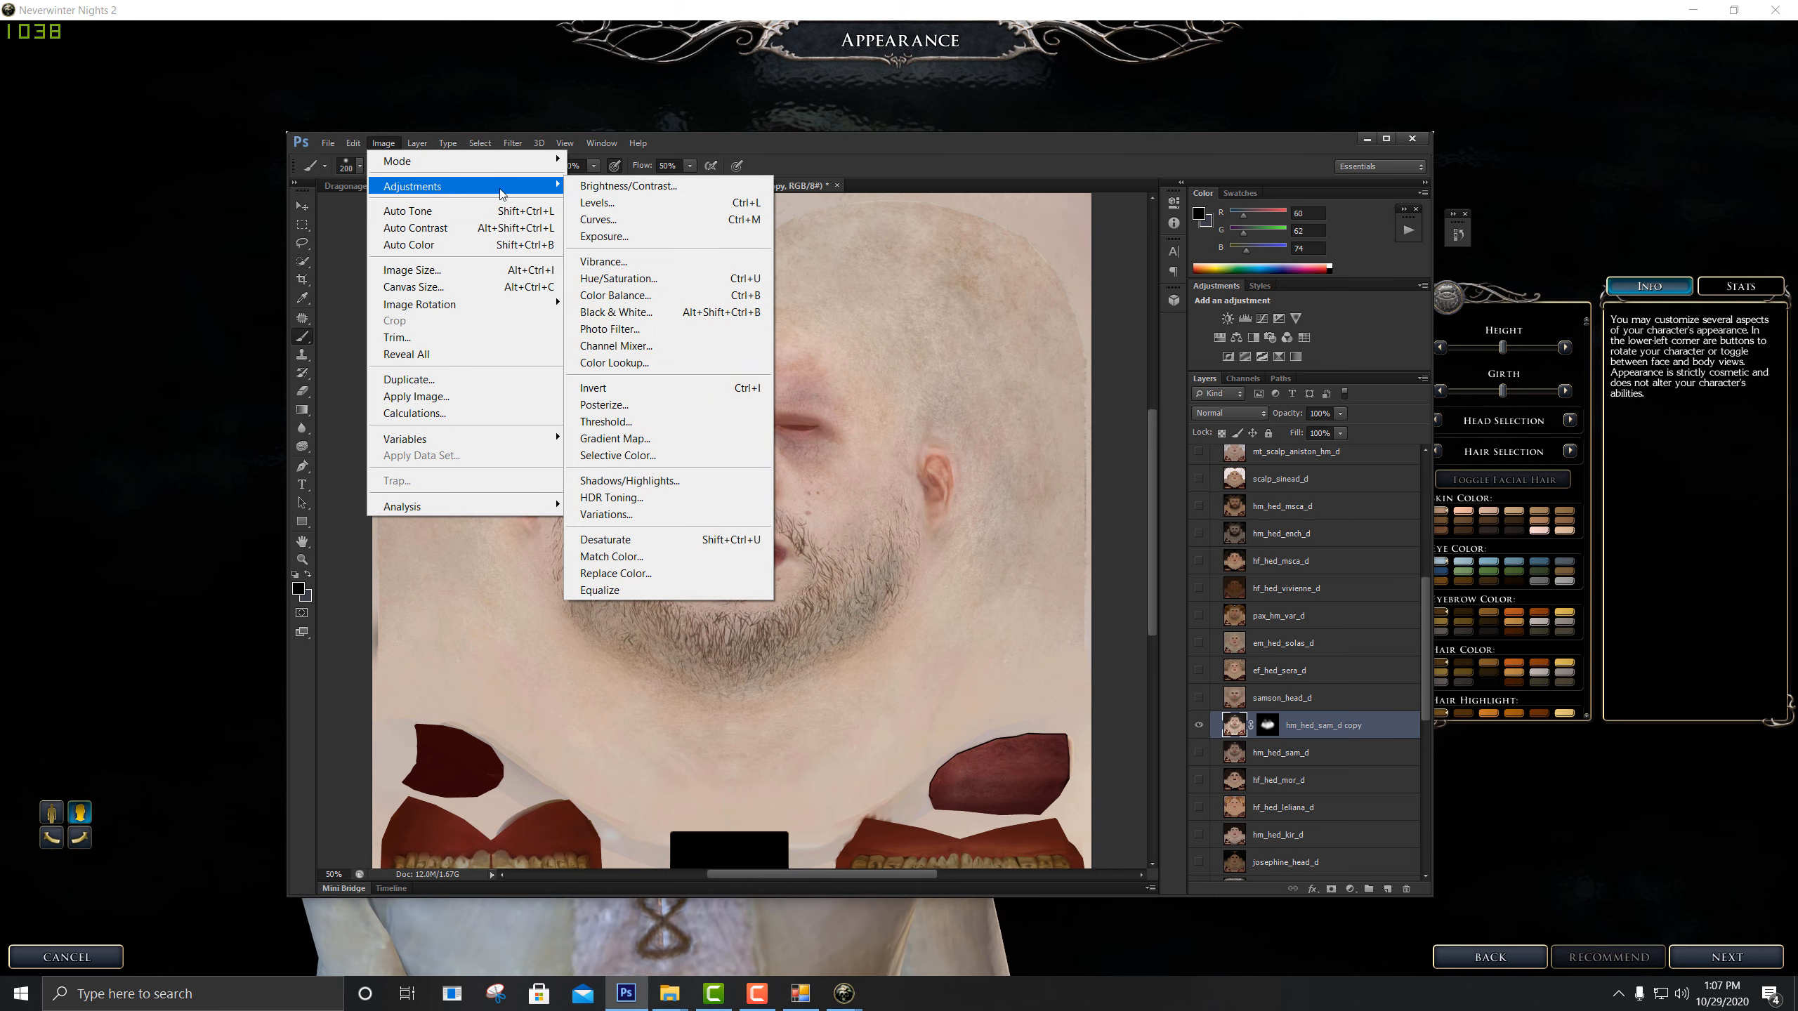
pyautogui.click(618, 278)
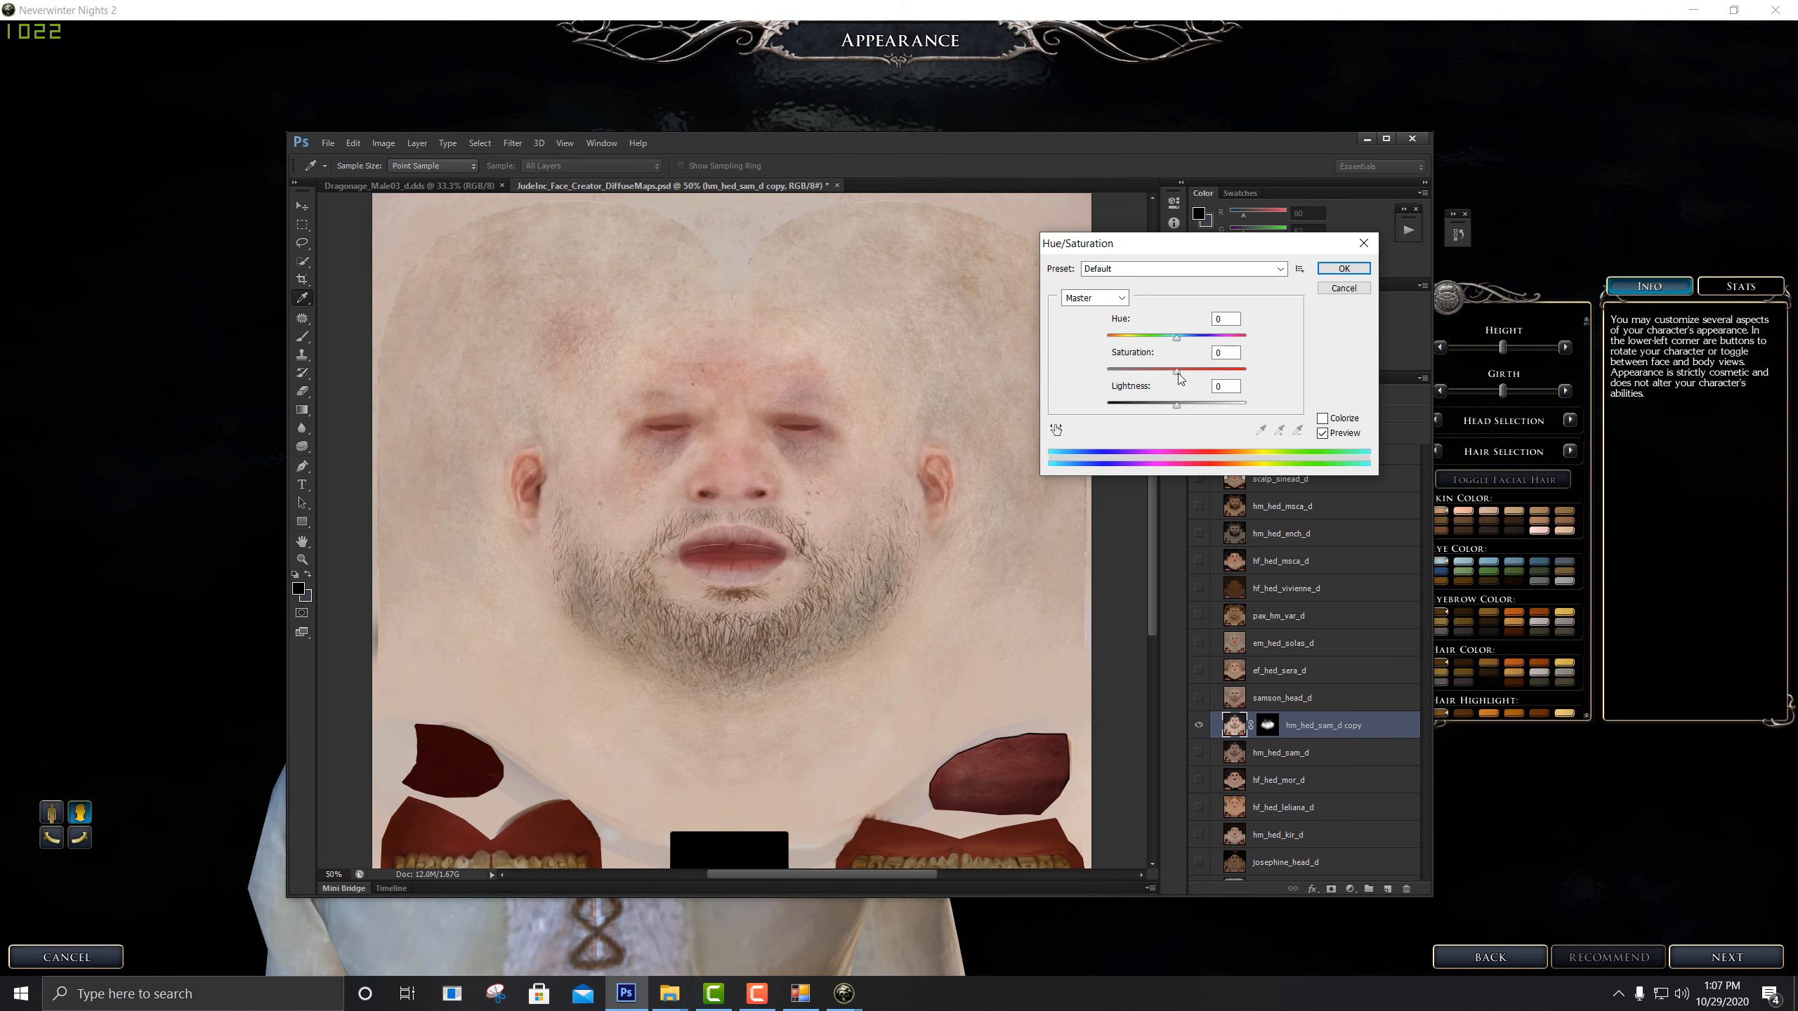
pyautogui.moveTo(1180, 372); pyautogui.dragTo(1202, 381)
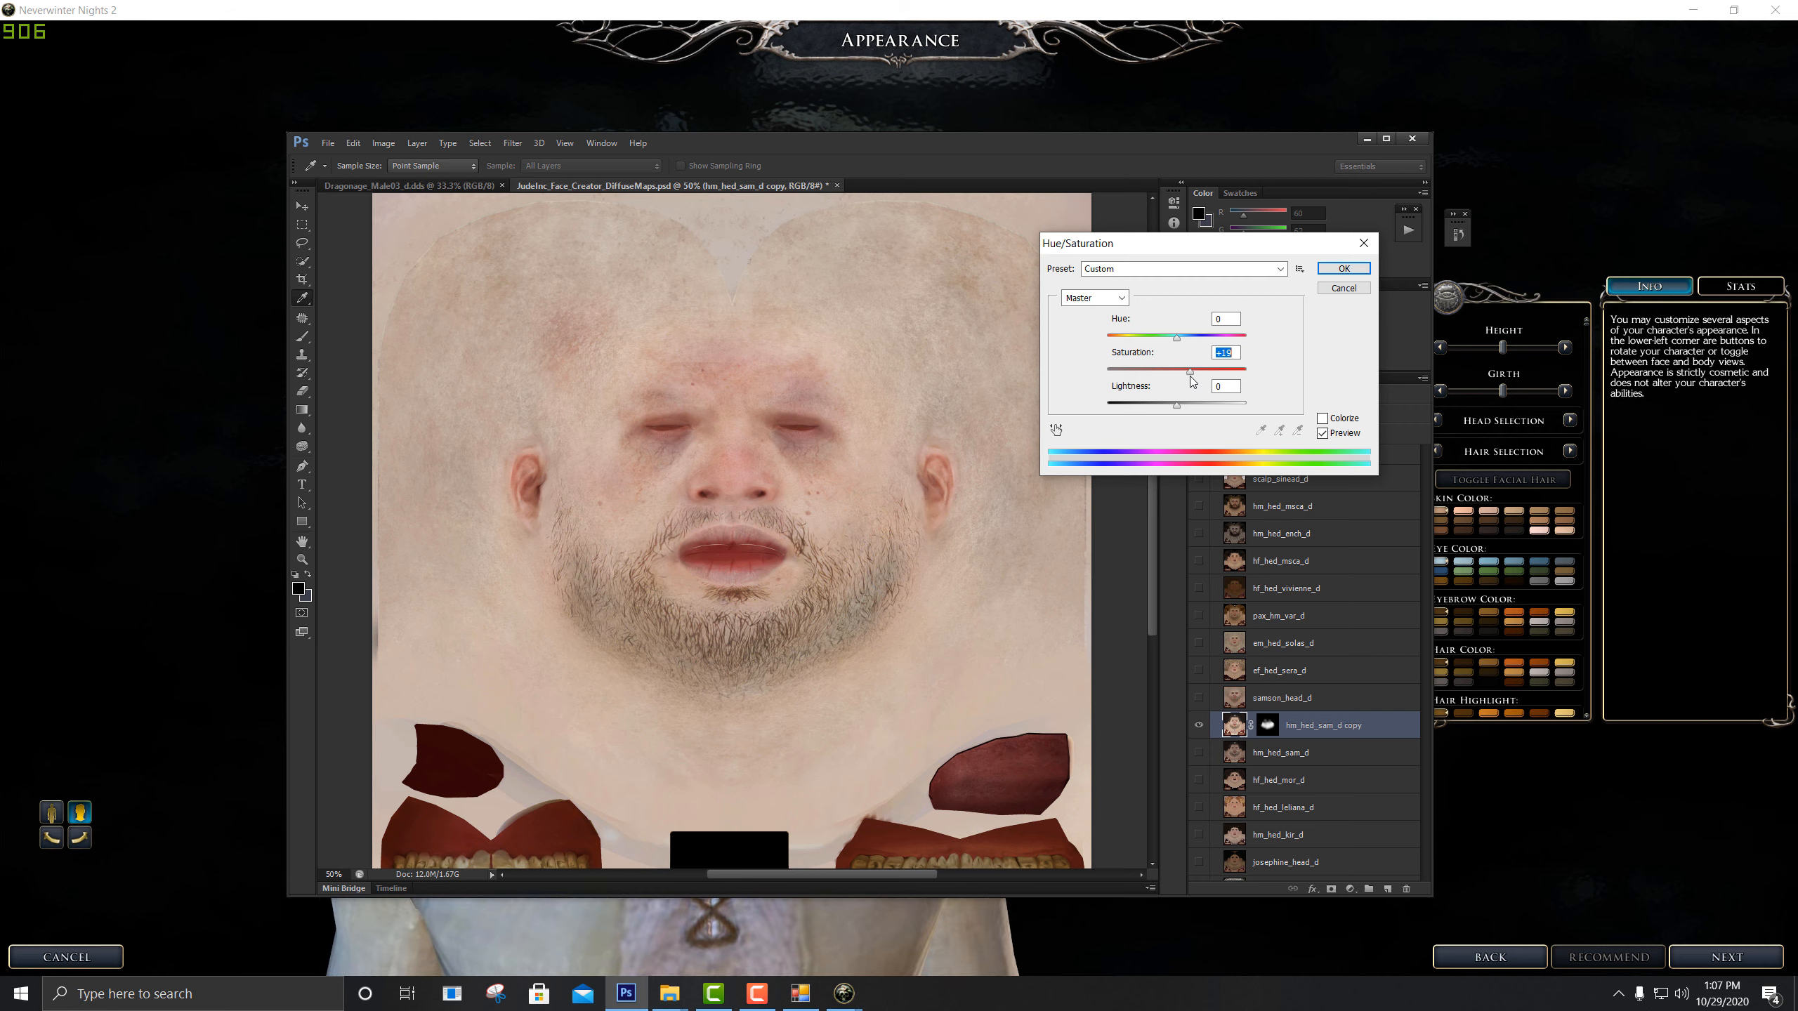
pyautogui.click(1191, 377)
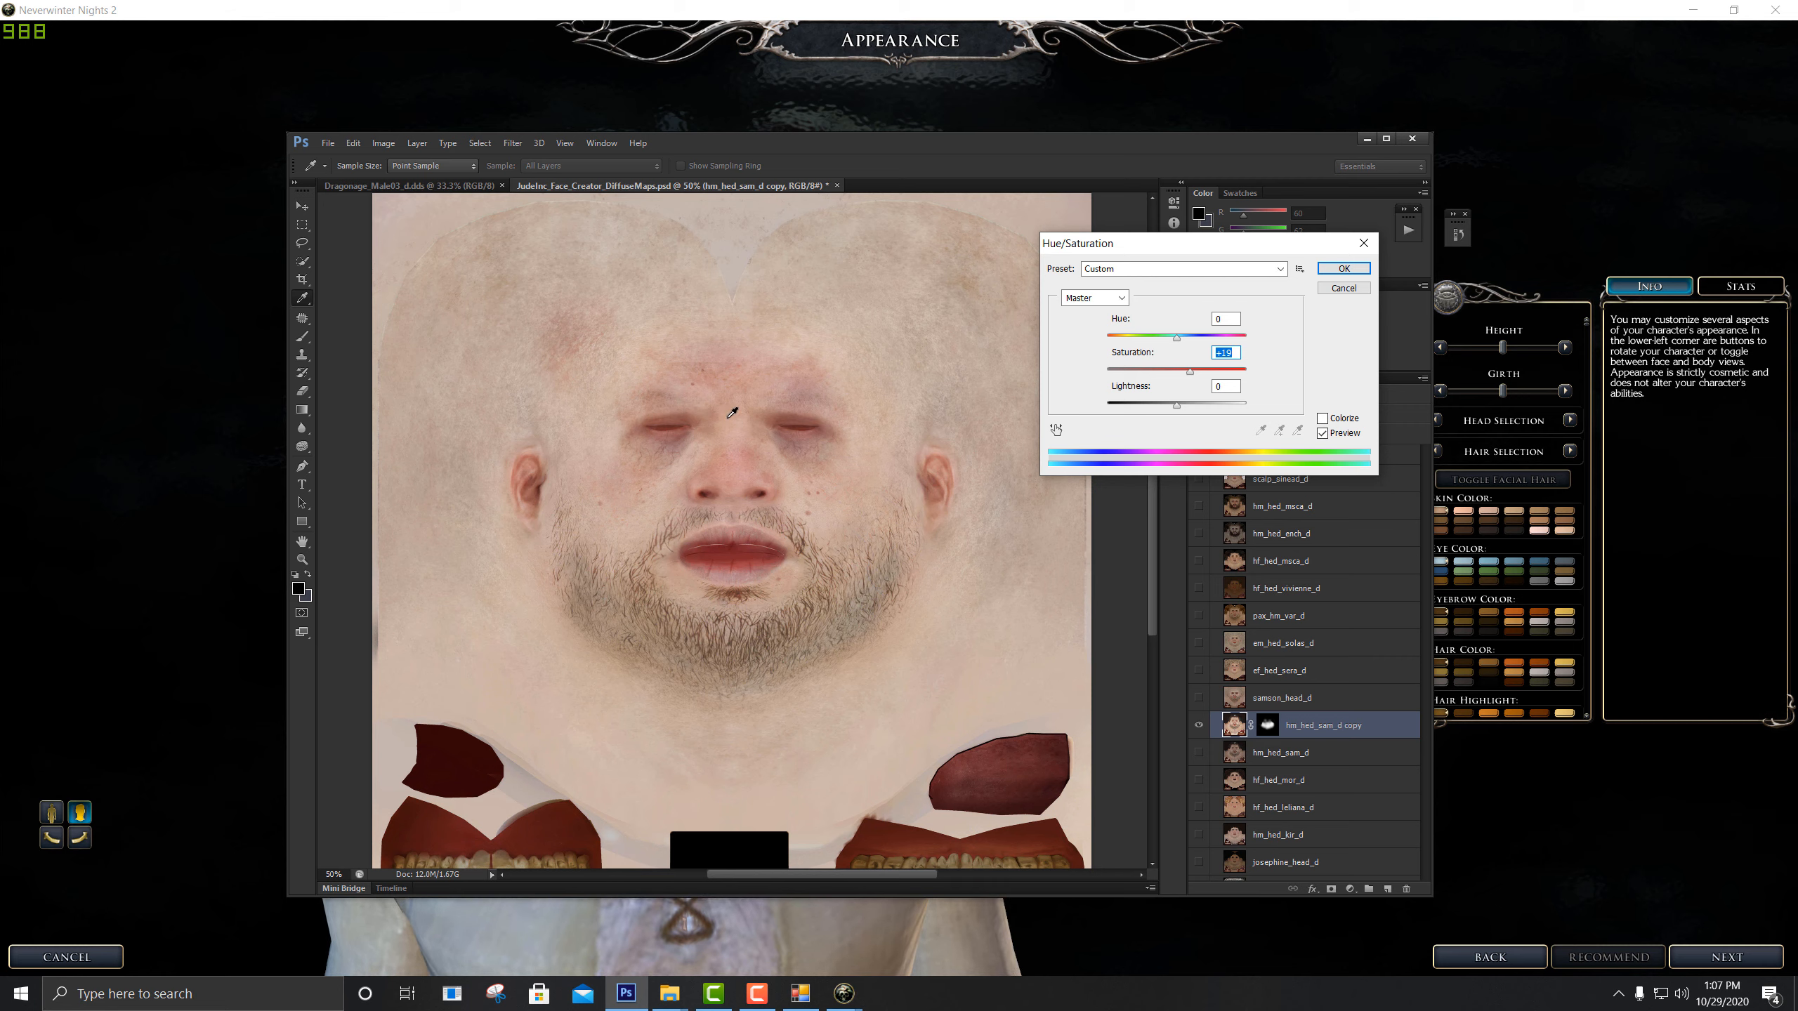
# Set the hue to -5 and the saturation to 15 for the hm_hed_sam_d copy layer and apply the adjustment
pyautogui.click(1175, 337)
pyautogui.moveTo(1174, 339); pyautogui.dragTo(1175, 347)
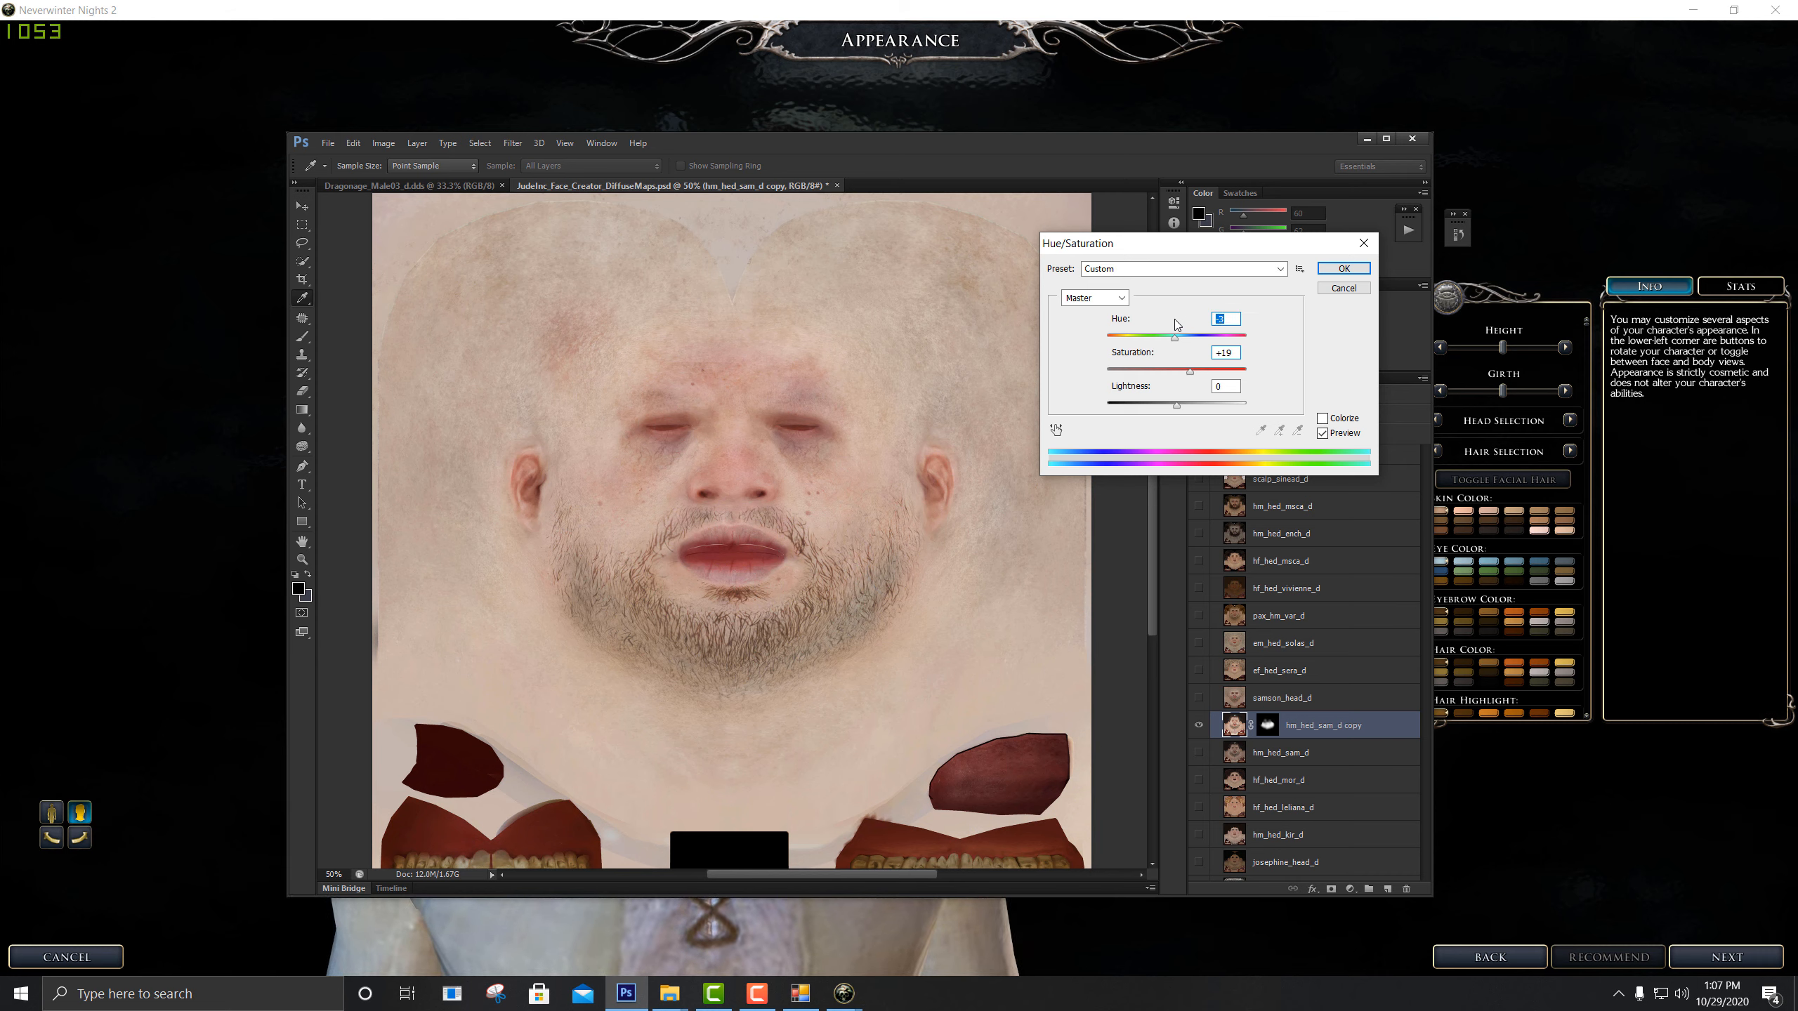
pyautogui.write('-5')
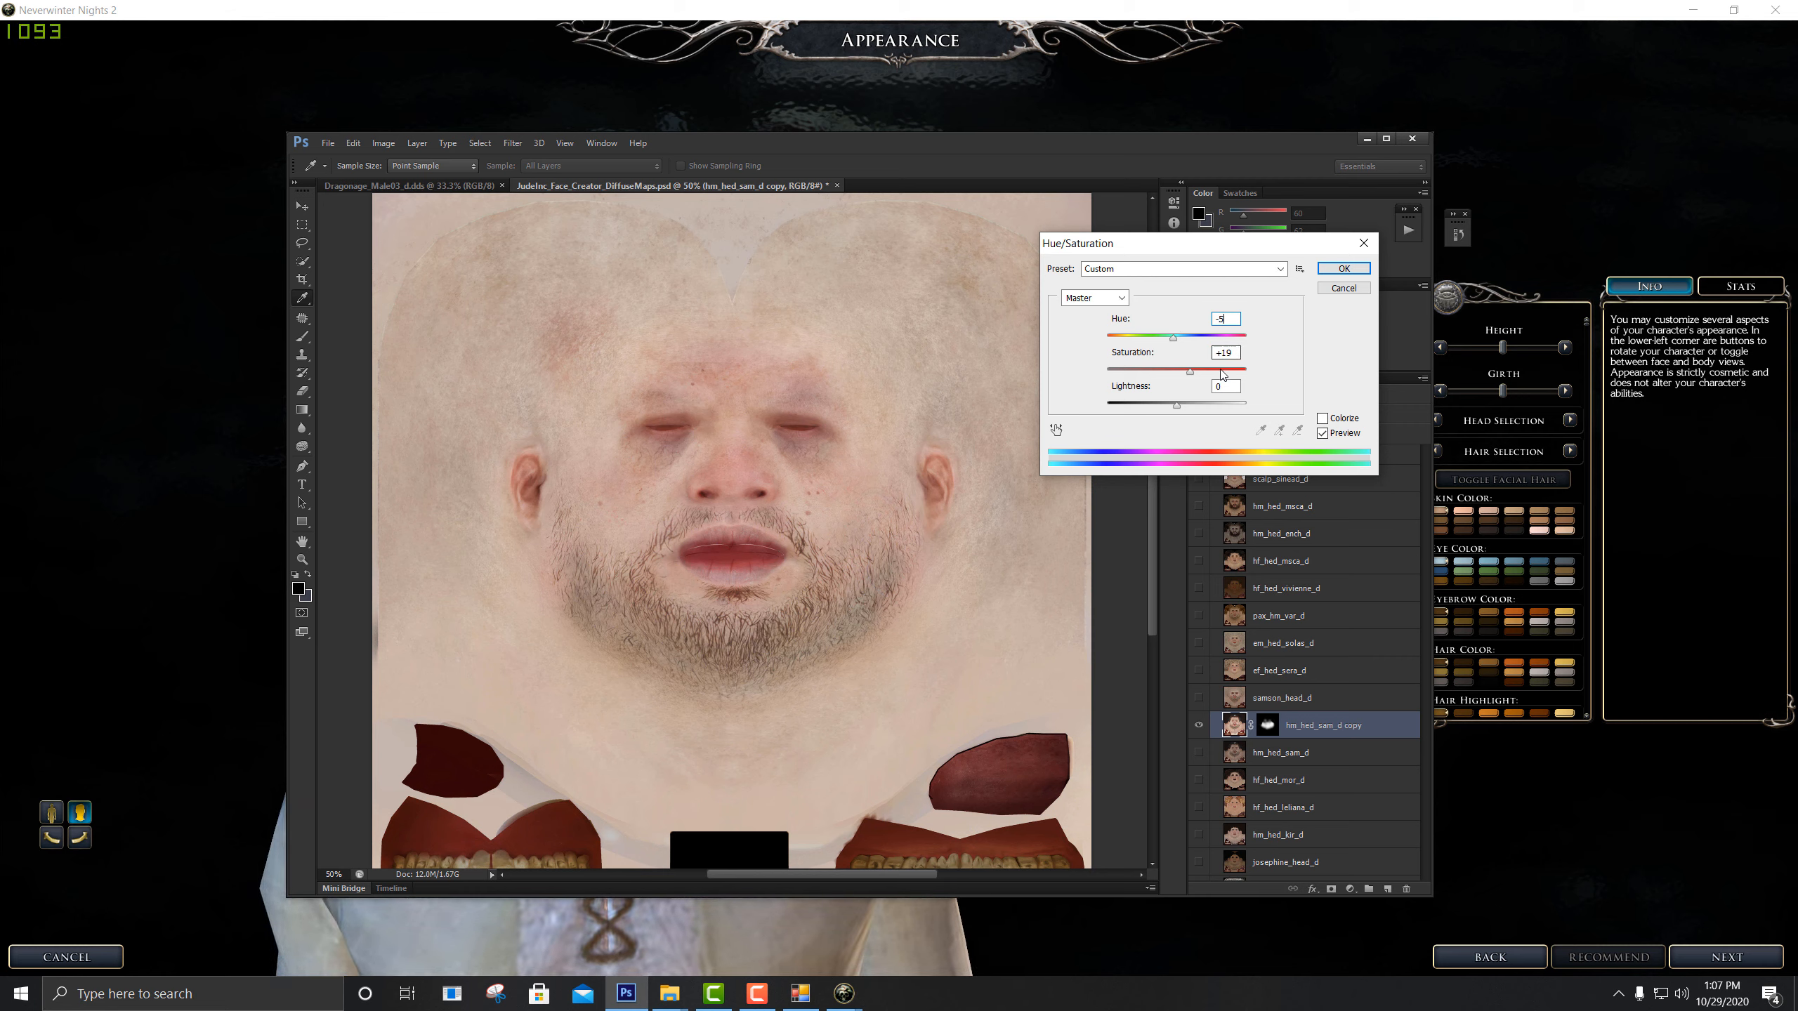
pyautogui.moveTo(1193, 372); pyautogui.dragTo(1189, 372)
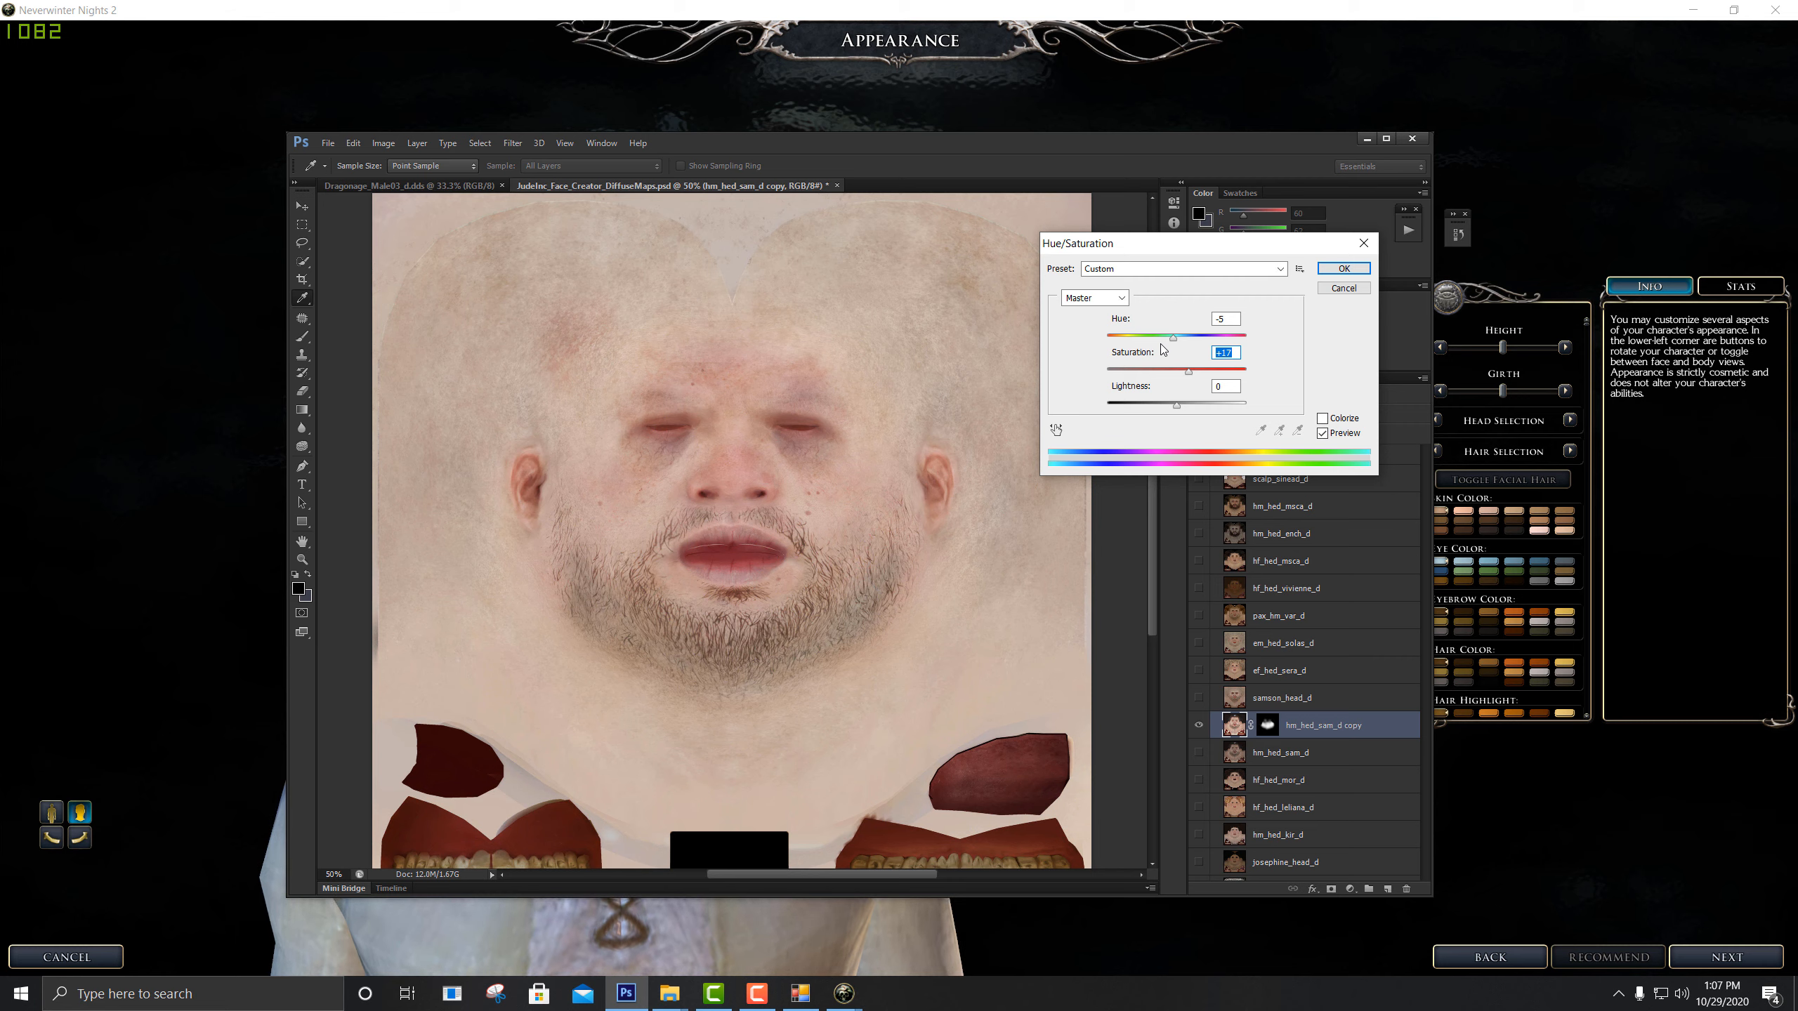
pyautogui.write('15')
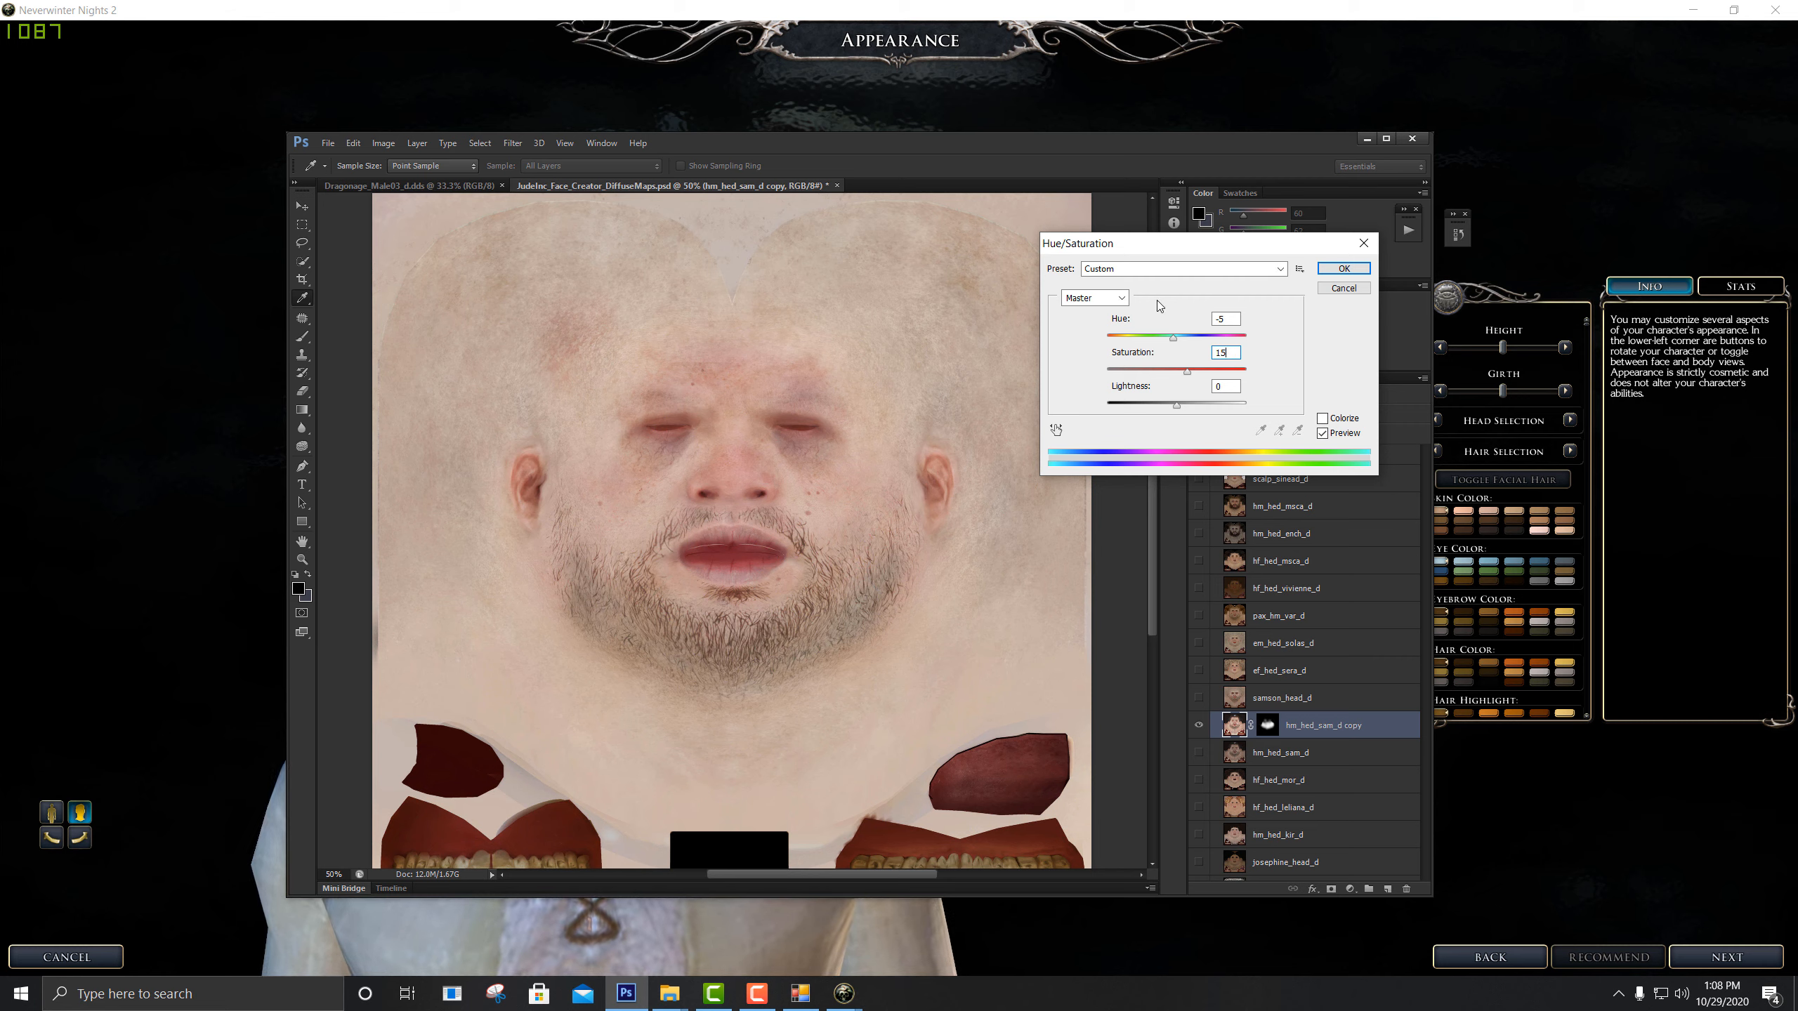
pyautogui.click(1341, 269)
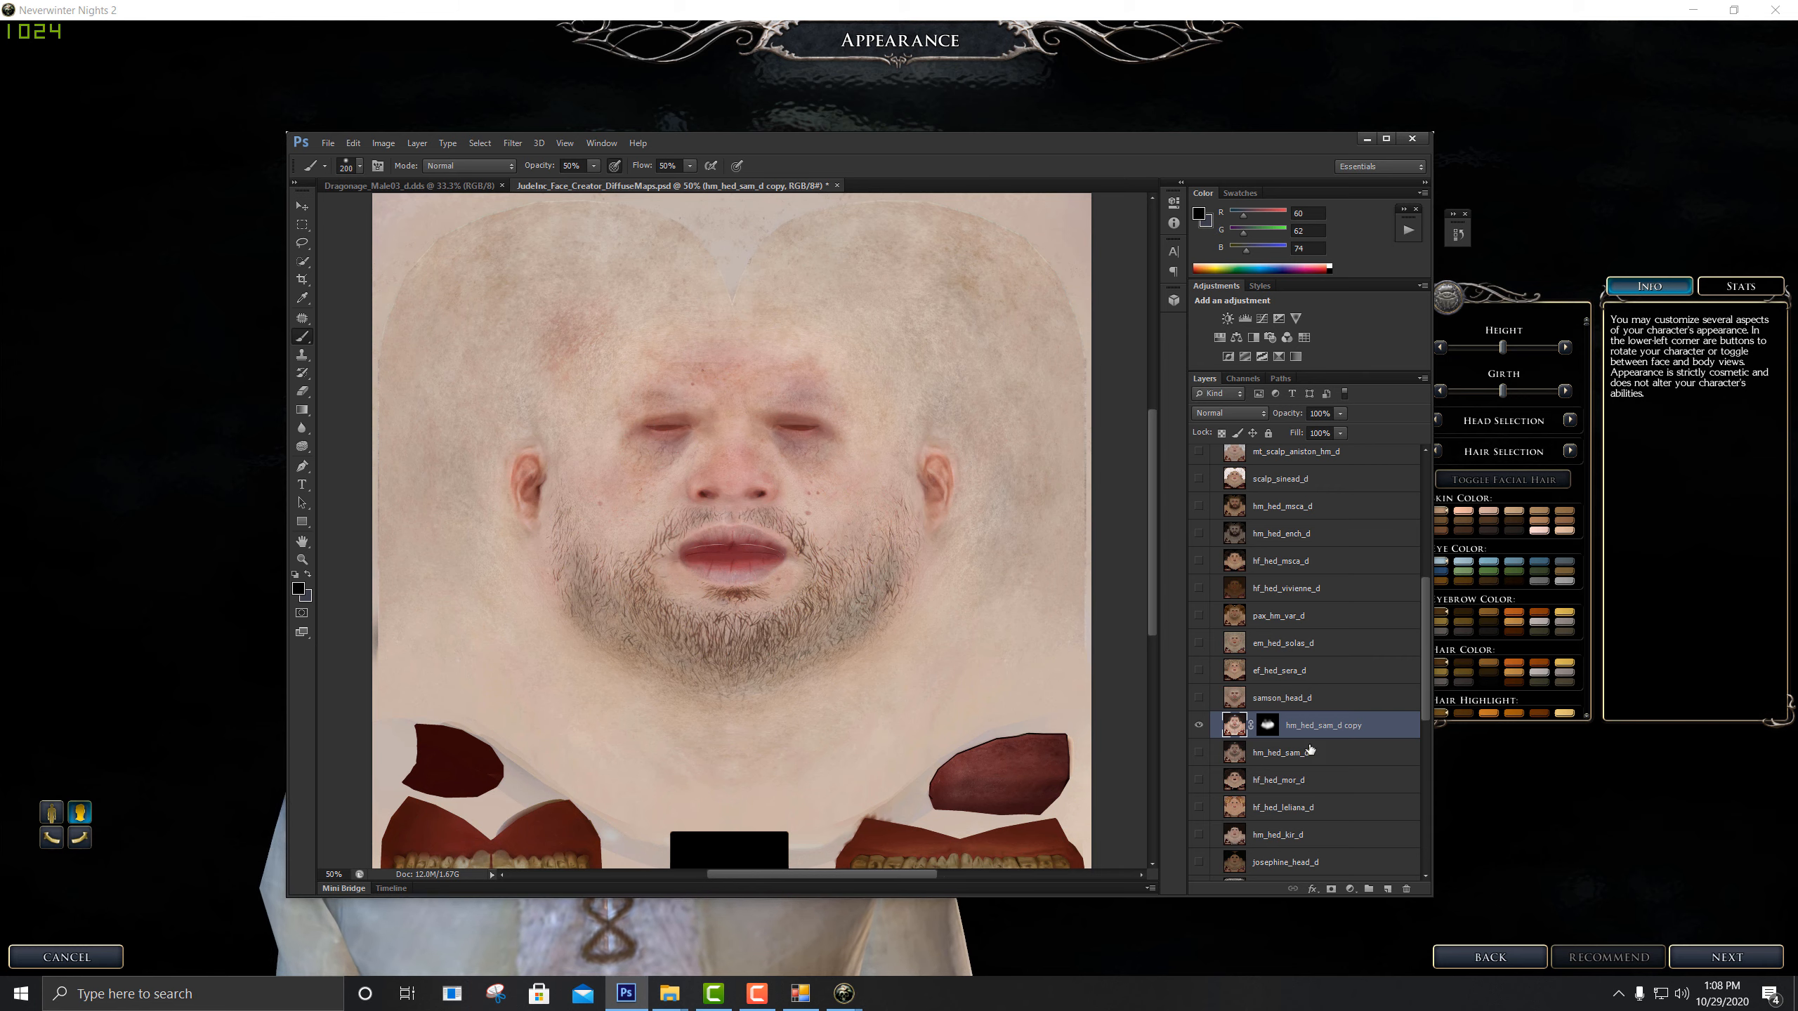
# Collapse the Preset Heads group and expand the Scars group
pyautogui.scroll(5, 1306, 737)
pyautogui.scroll(-5, 1280, 595)
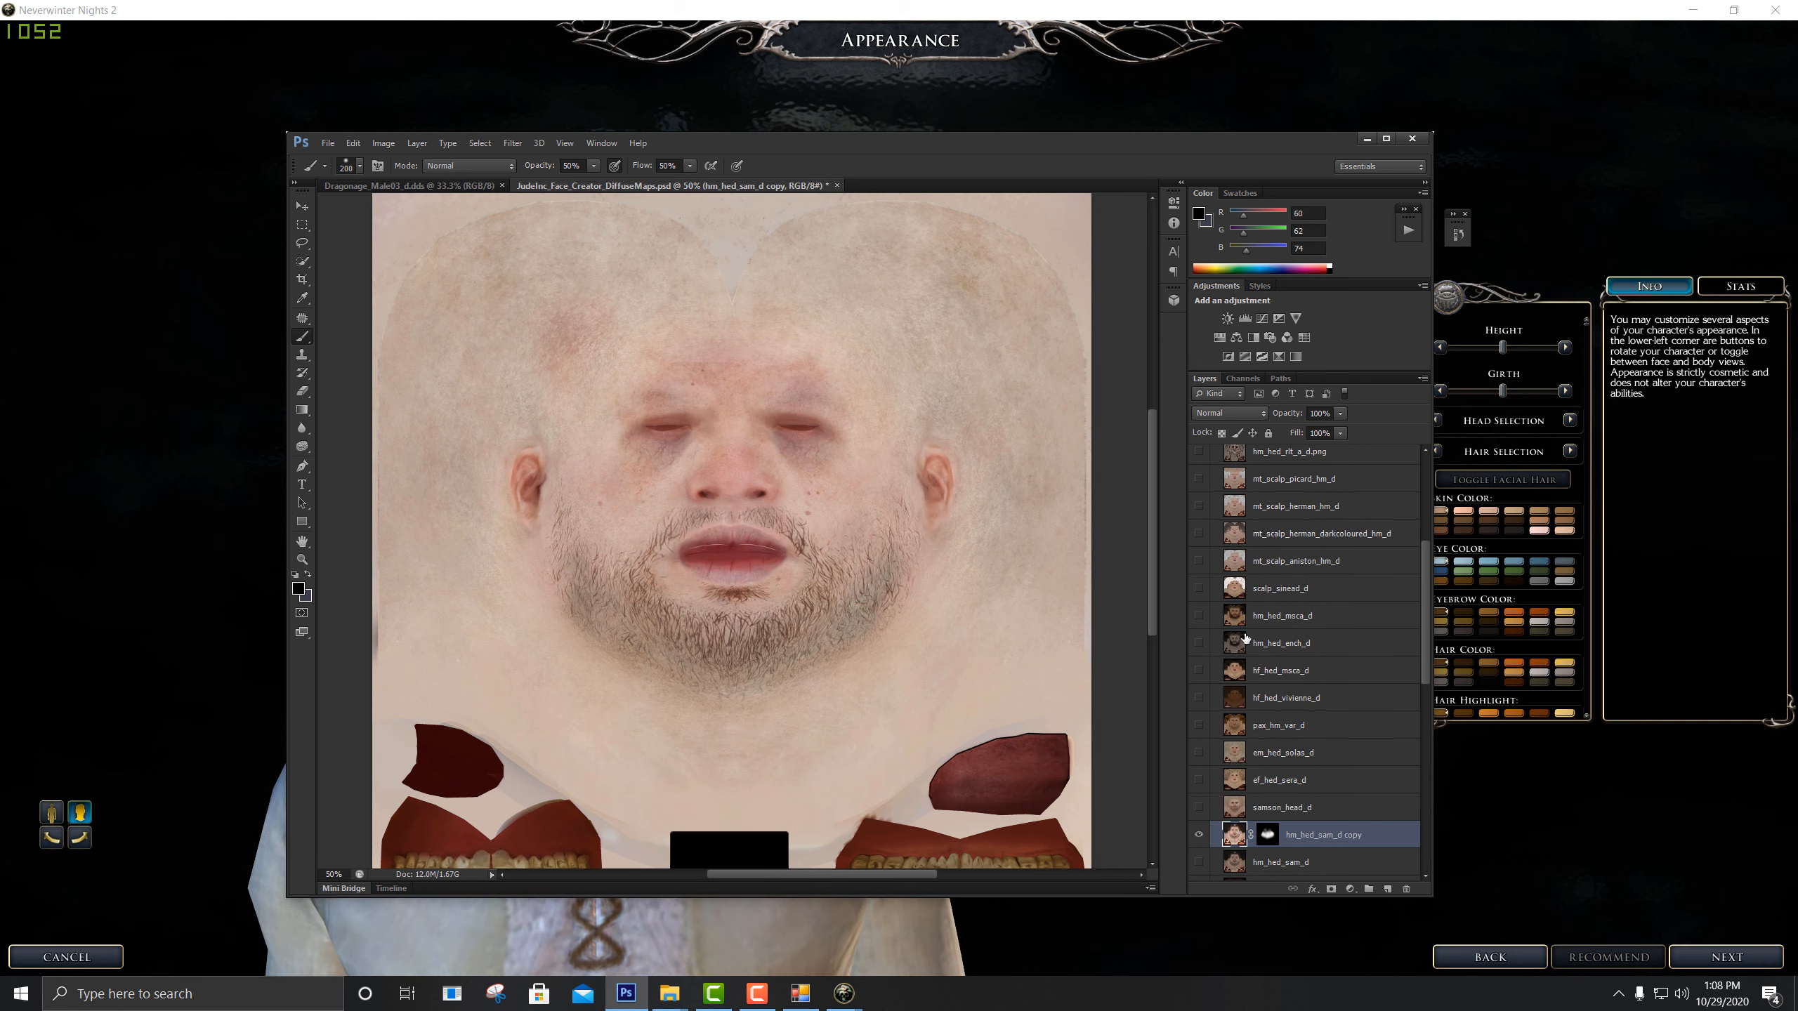
pyautogui.scroll(-3, 1279, 755)
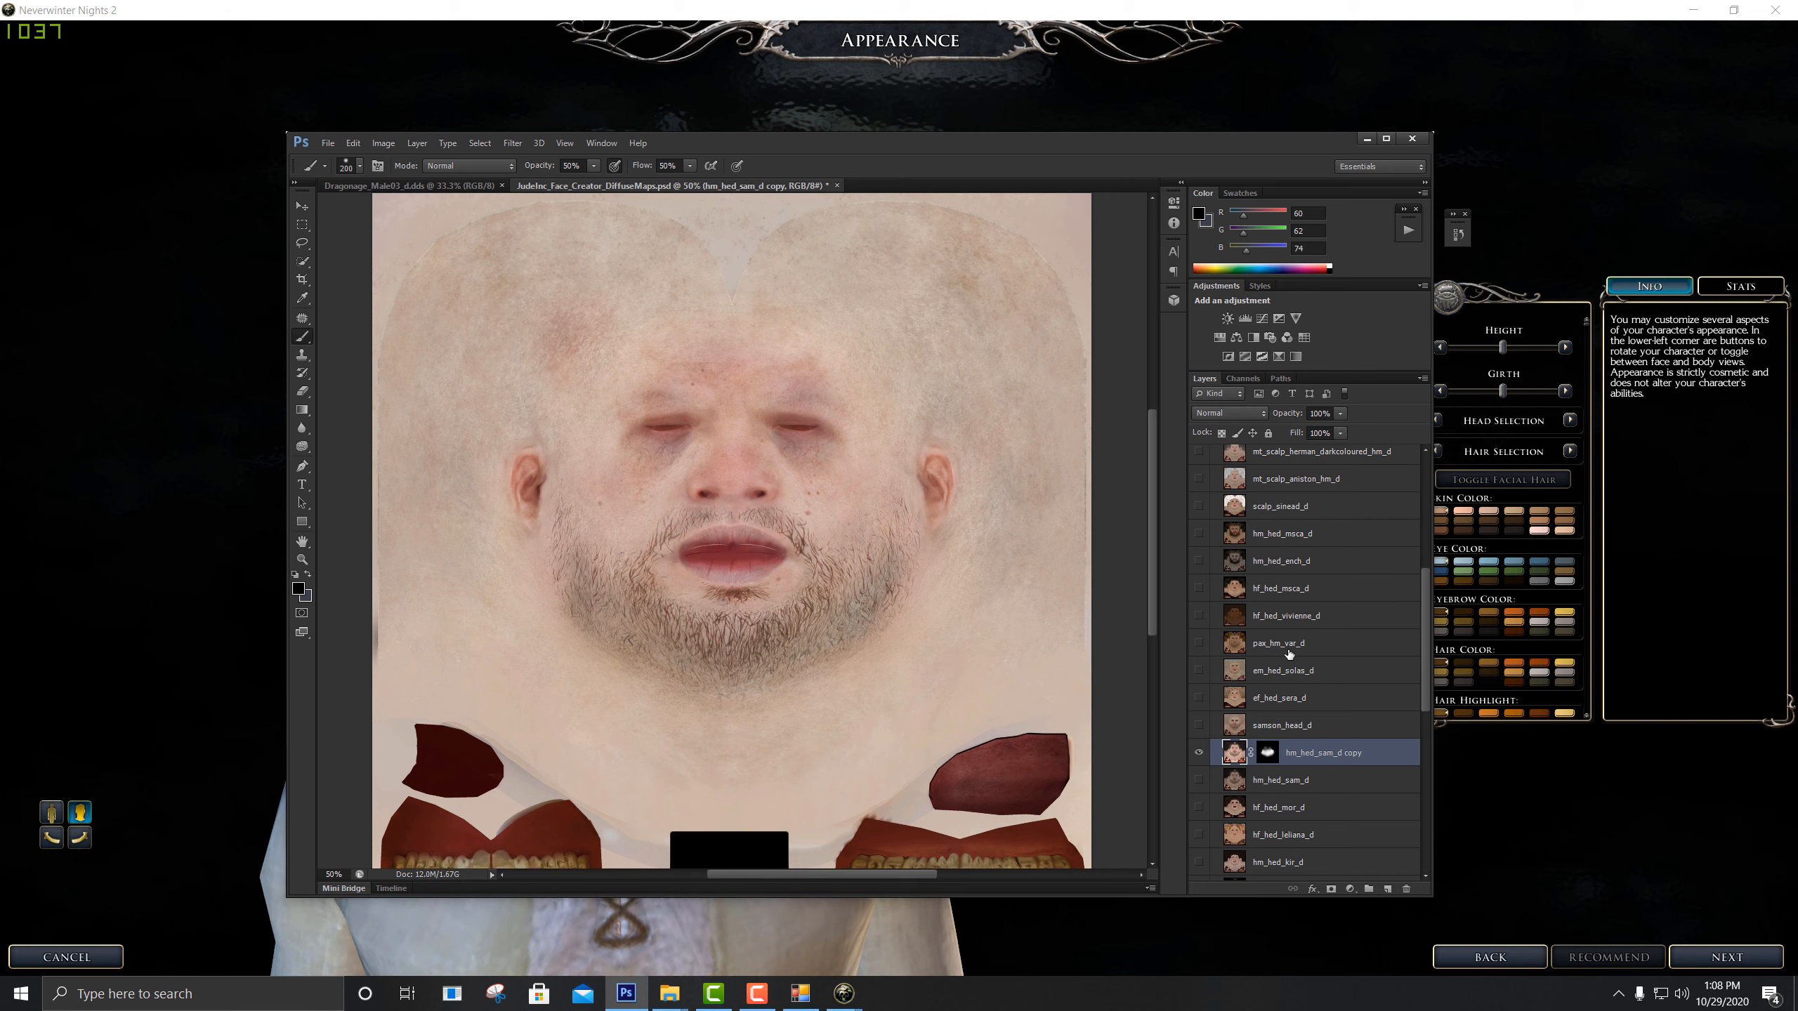
pyautogui.scroll(12, 1267, 645)
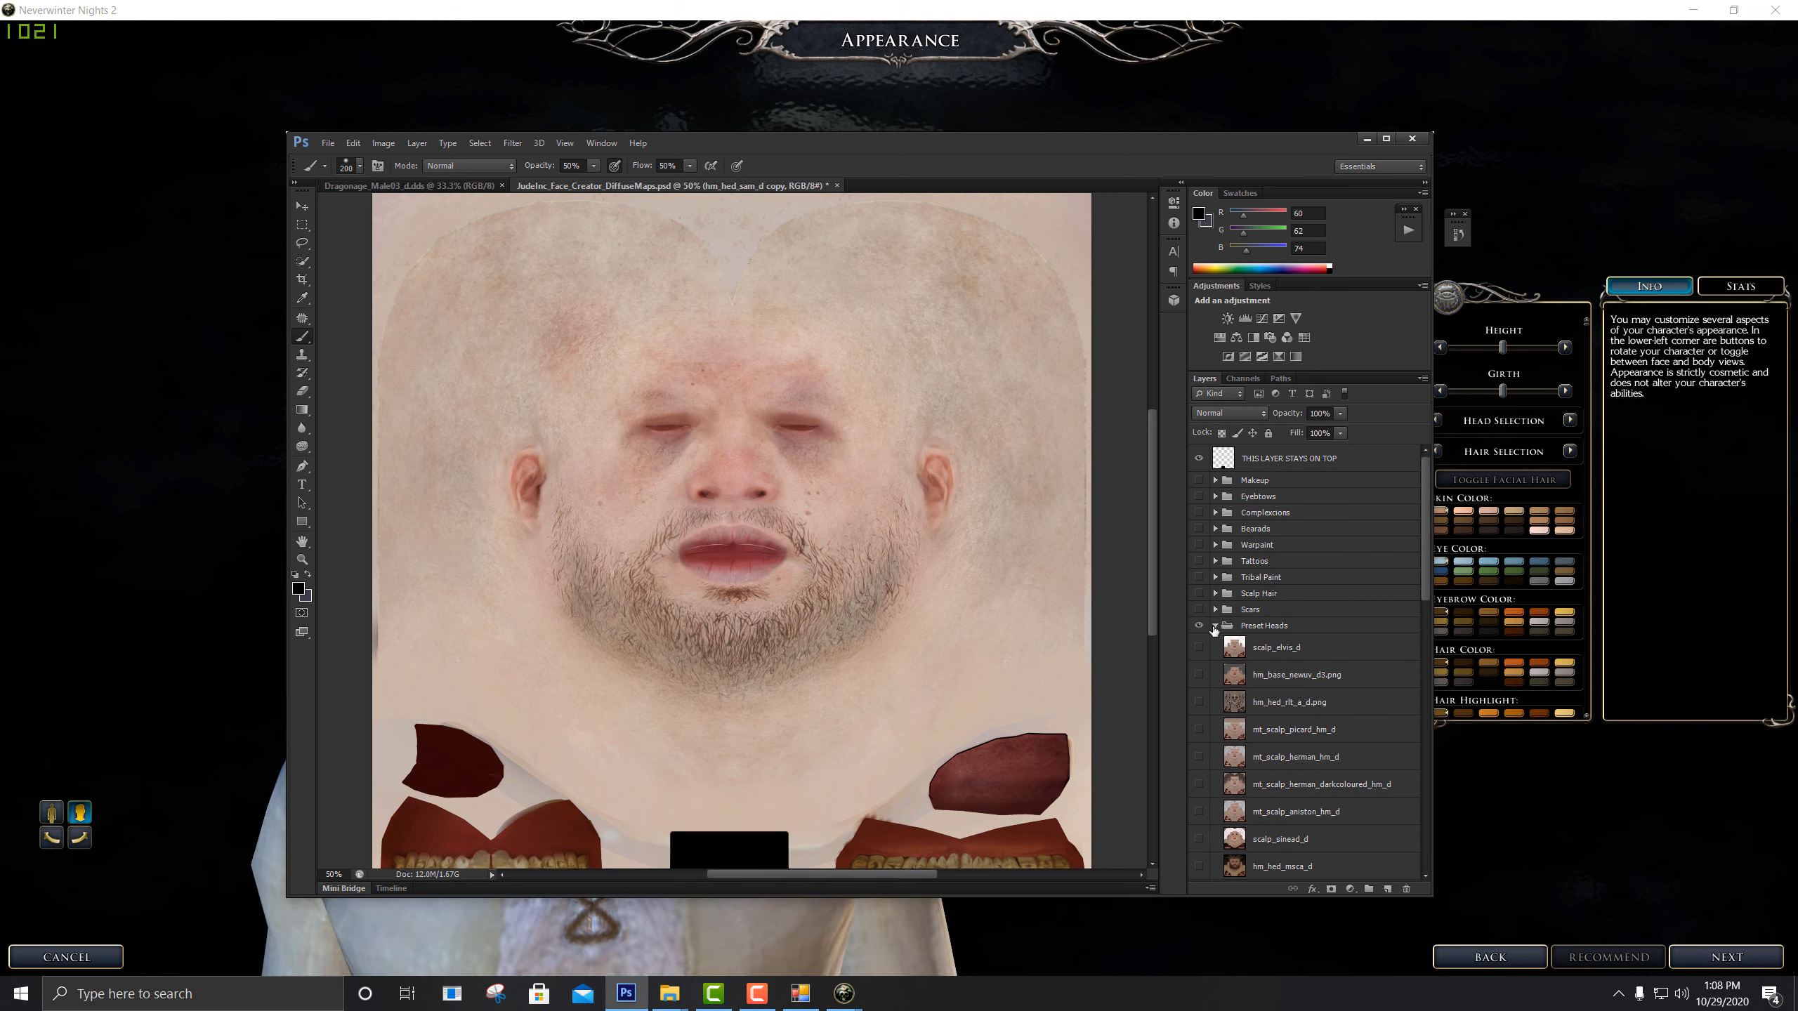
pyautogui.click(1215, 627)
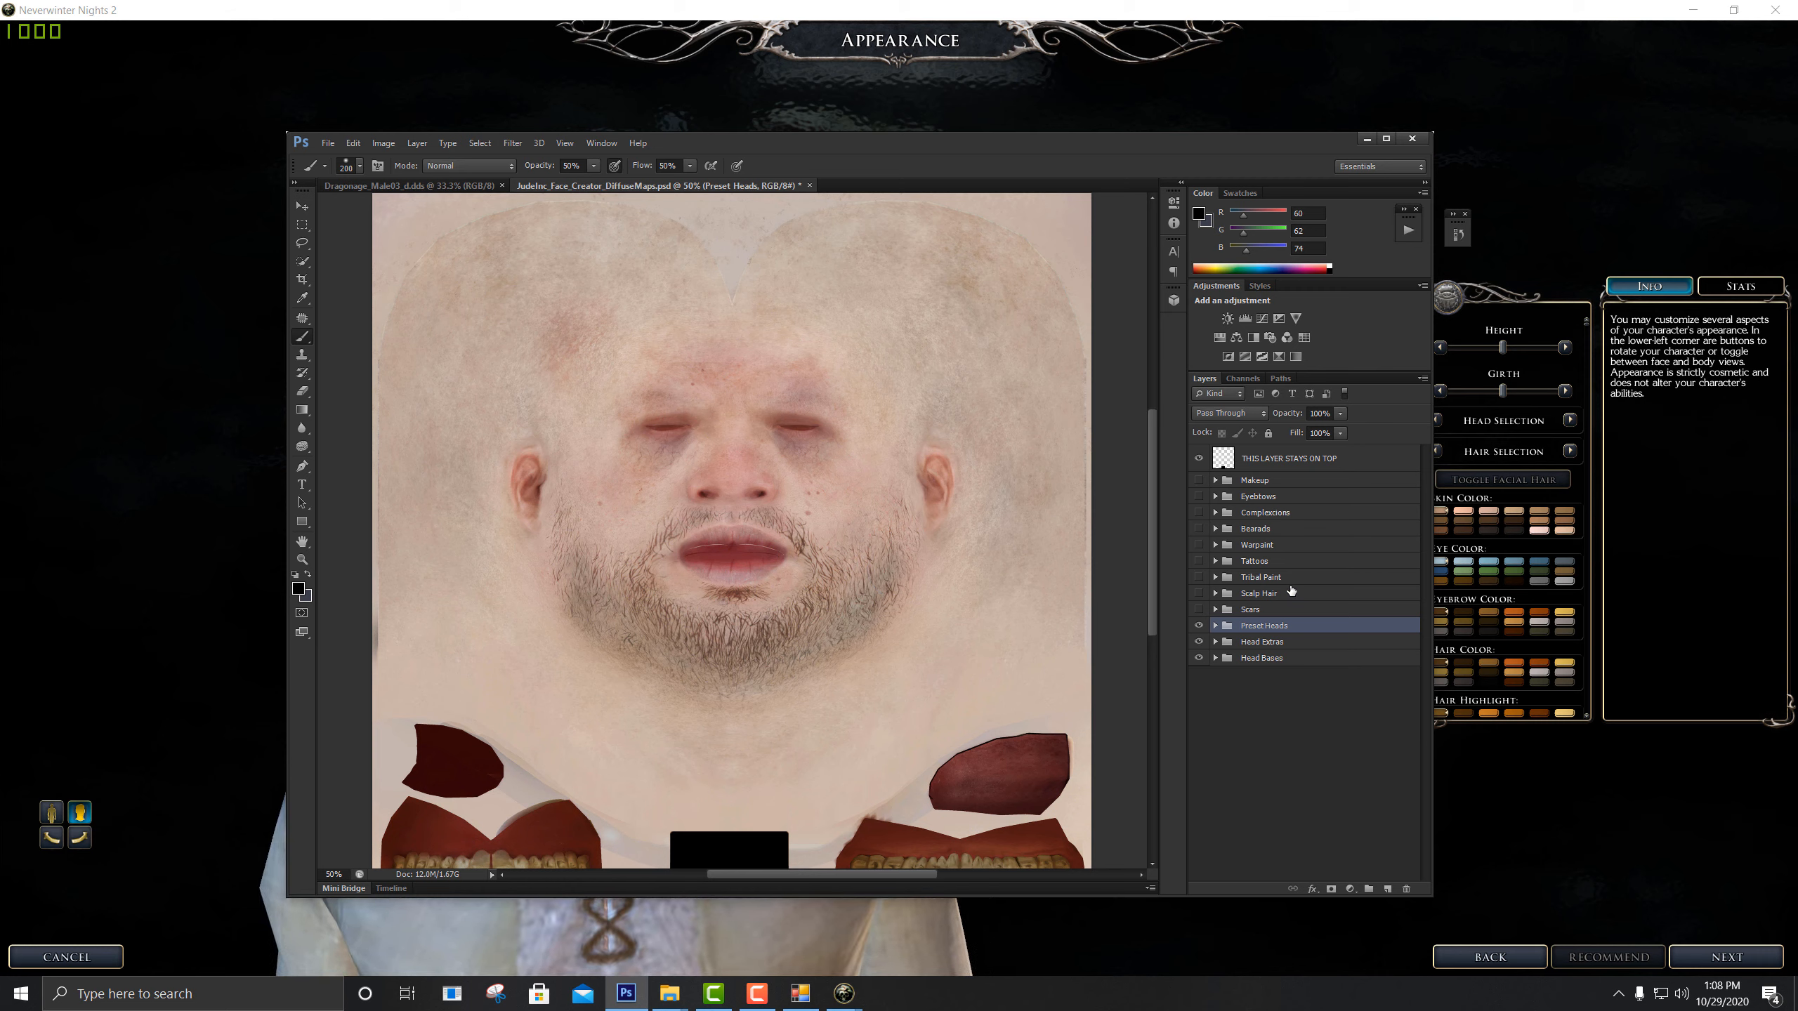
pyautogui.click(1216, 610)
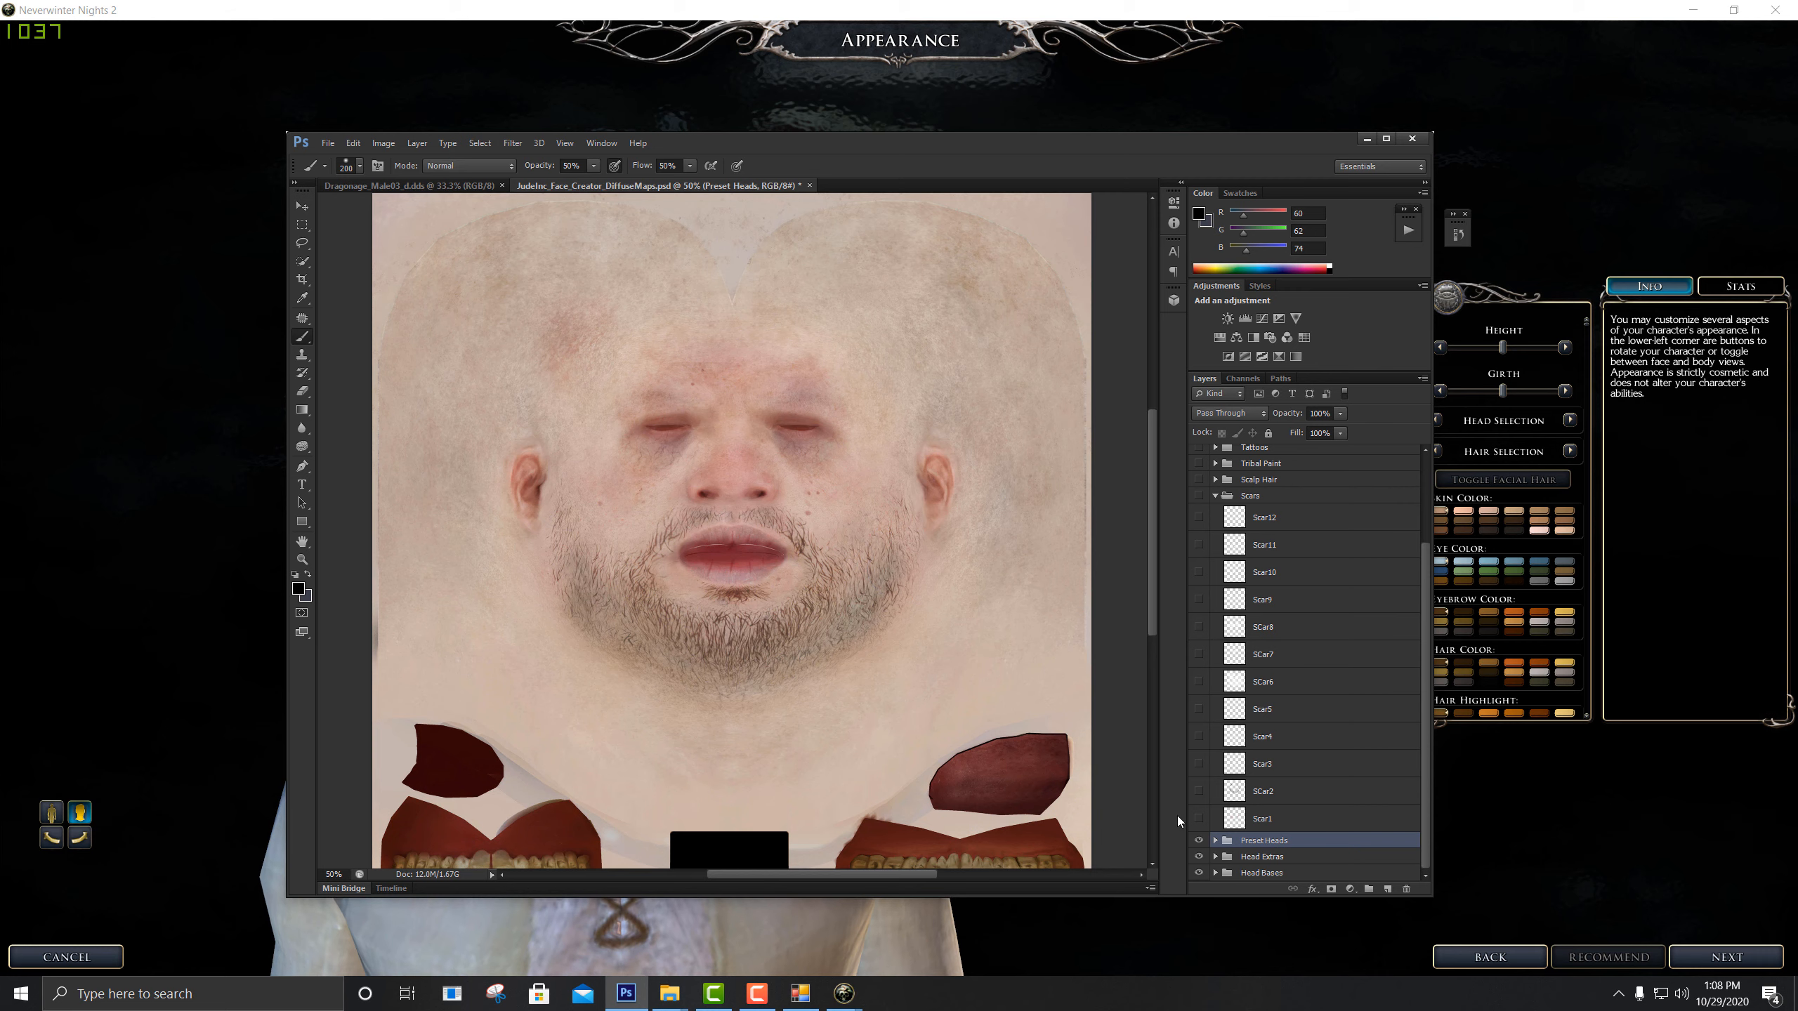
# Preview the Scar1, SCar2 and Scar3 layers on the face, hiding each one after viewing it
pyautogui.click(1199, 820)
pyautogui.click(1203, 818)
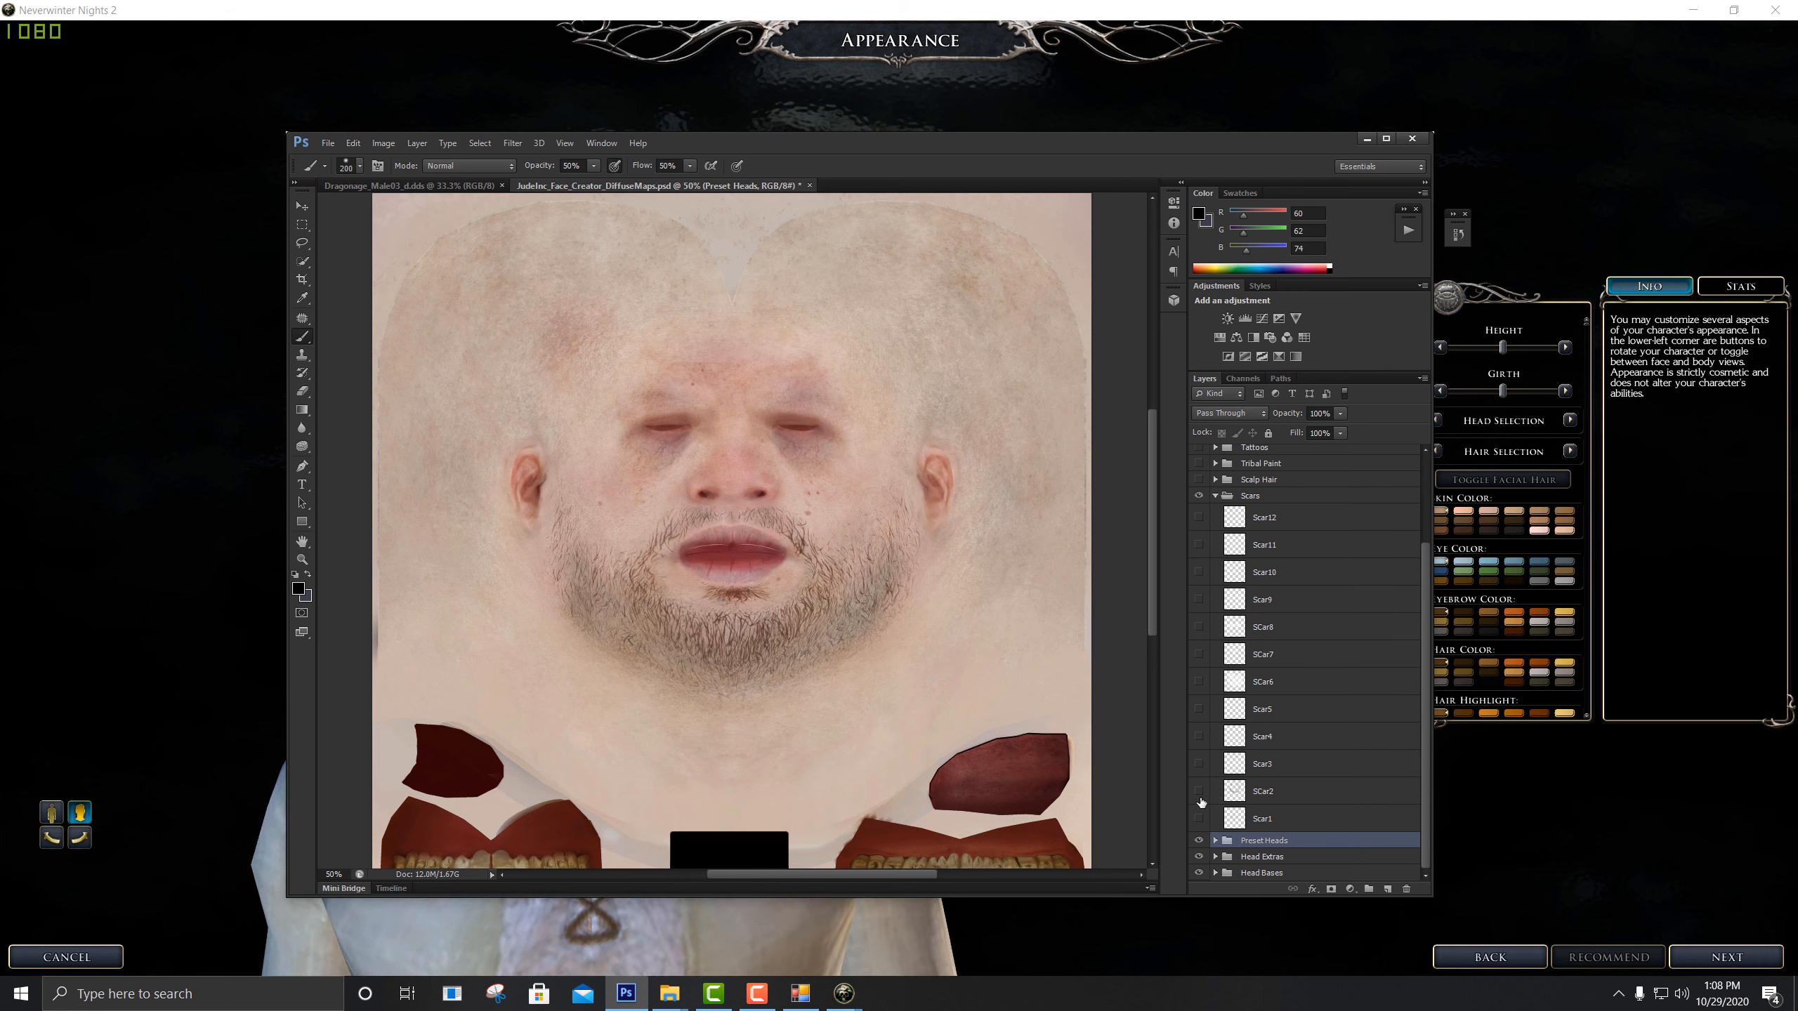
pyautogui.click(1201, 800)
pyautogui.click(1199, 792)
pyautogui.click(1199, 765)
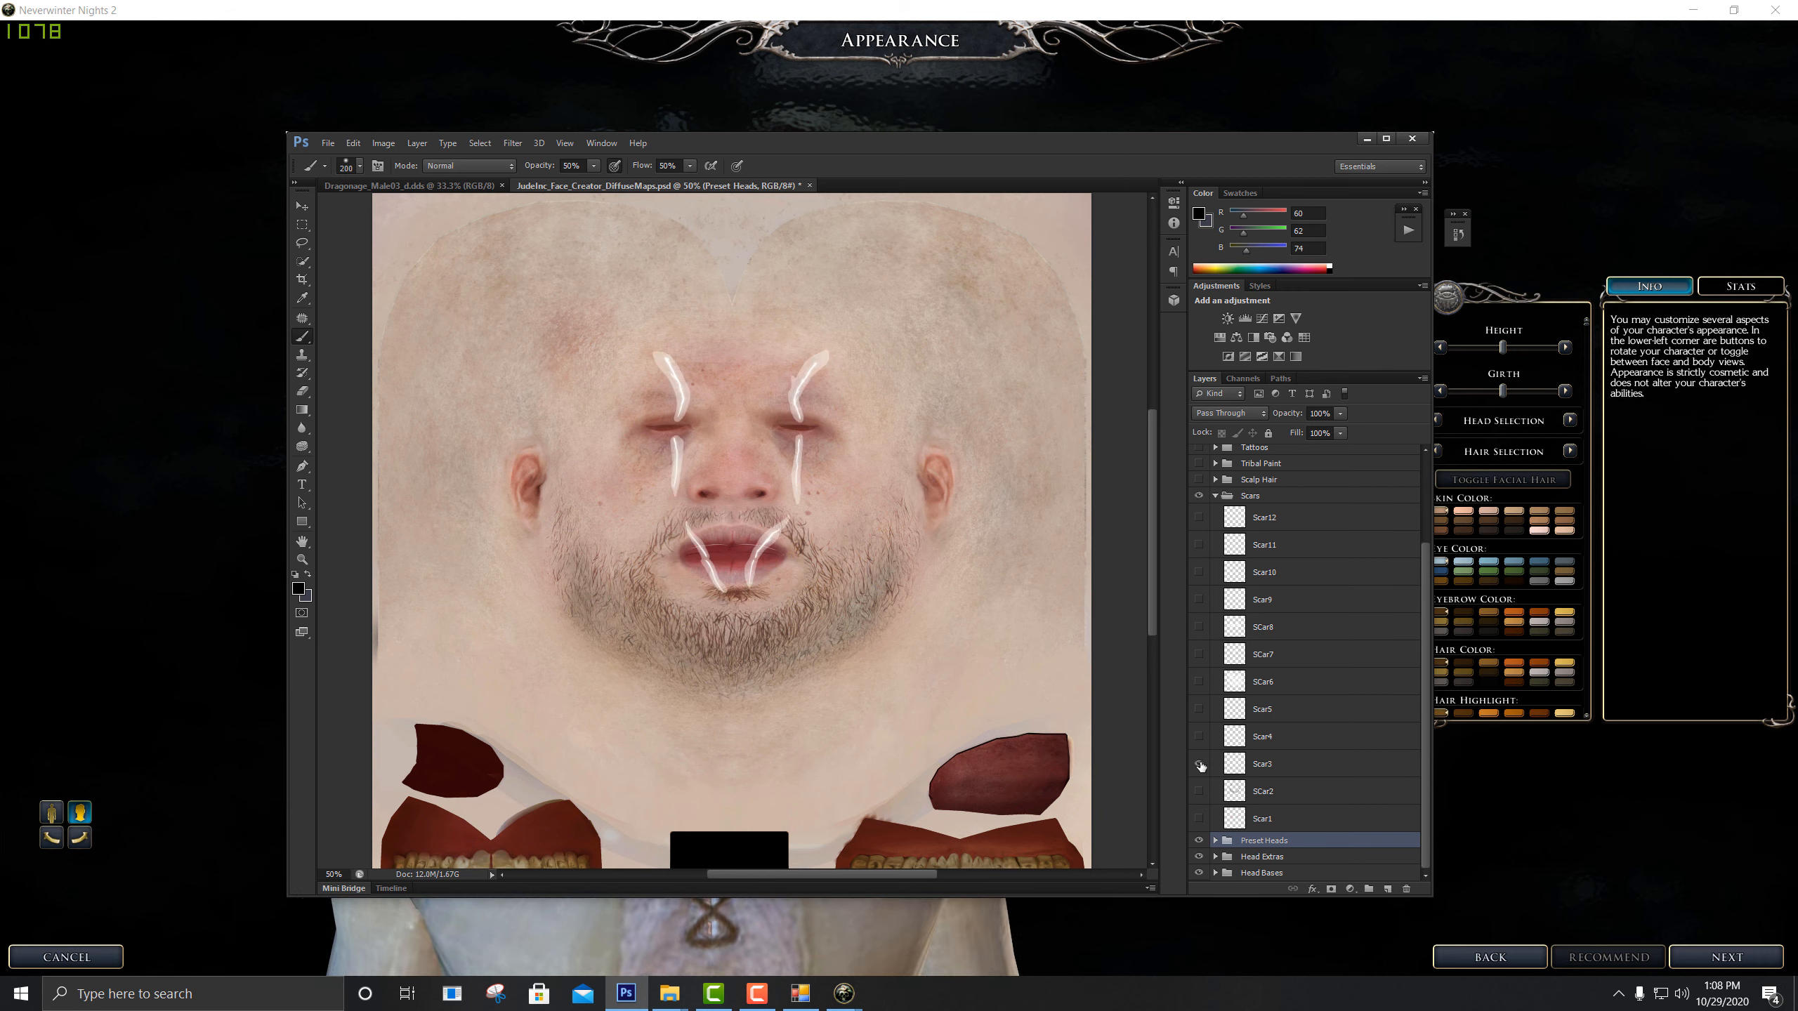
pyautogui.click(1199, 765)
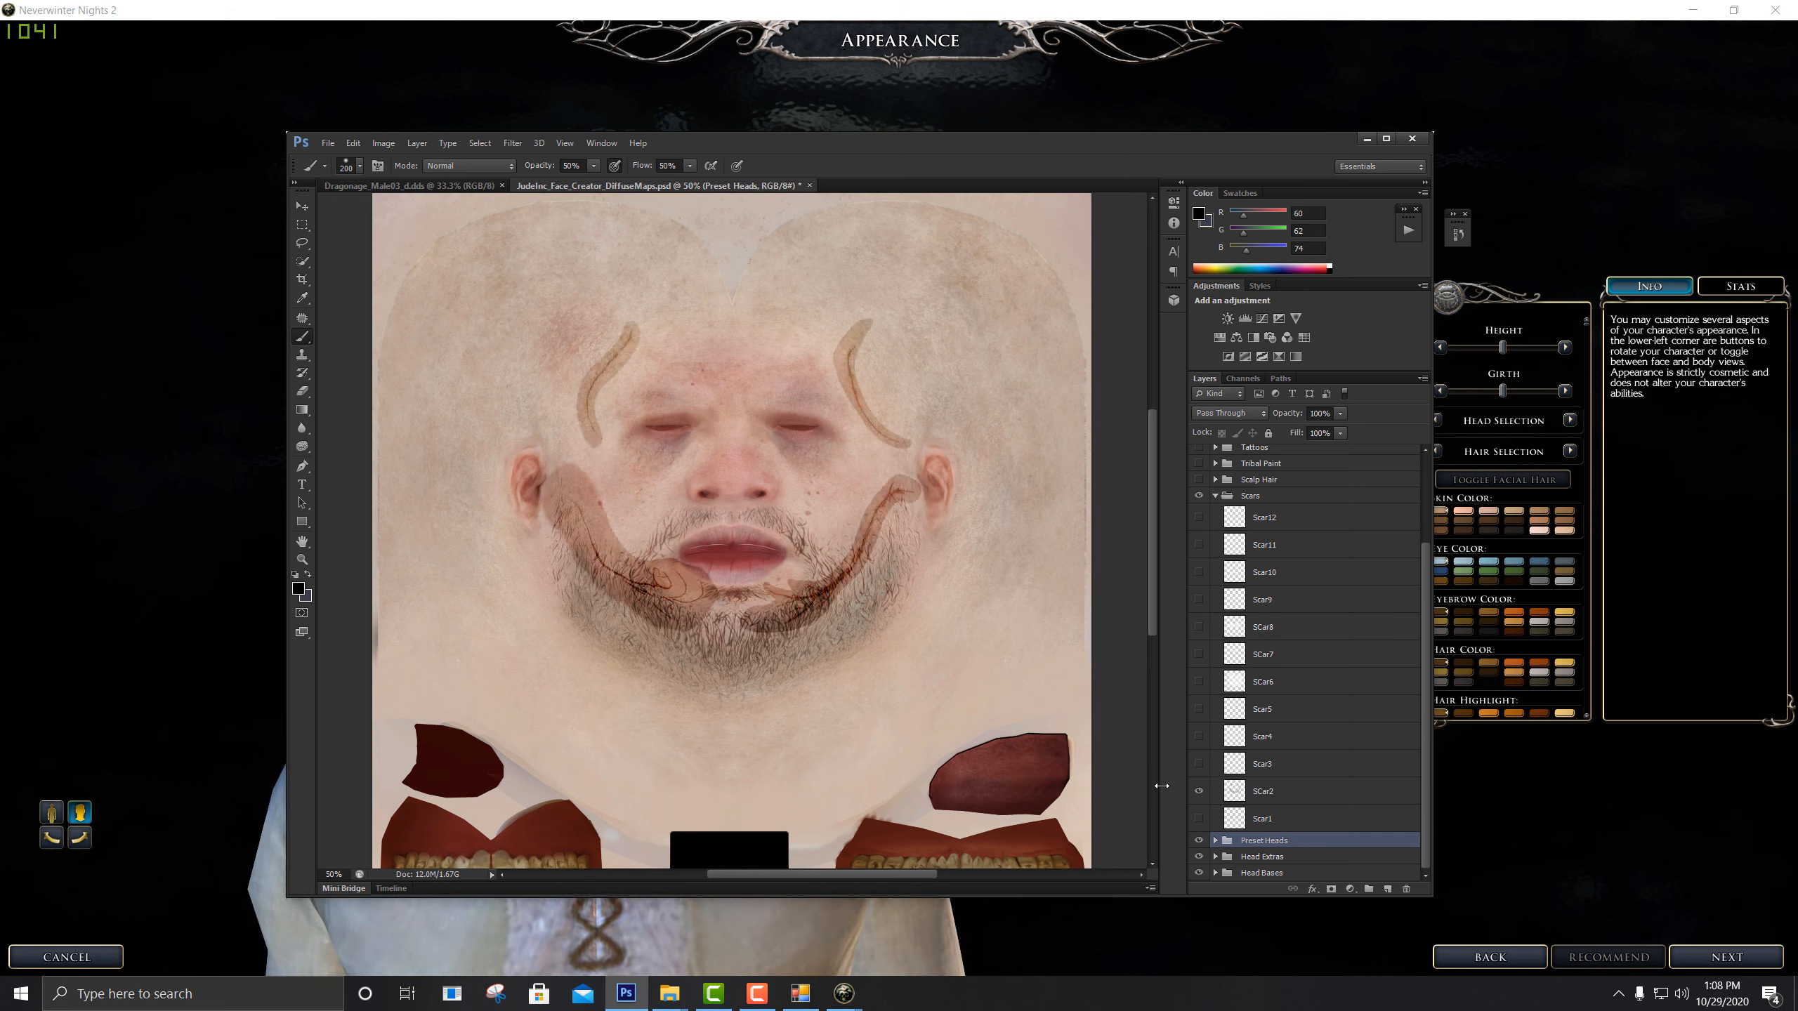
pyautogui.click(1199, 791)
# Show and select the Scar3 layer, and invert its colours
pyautogui.click(1199, 763)
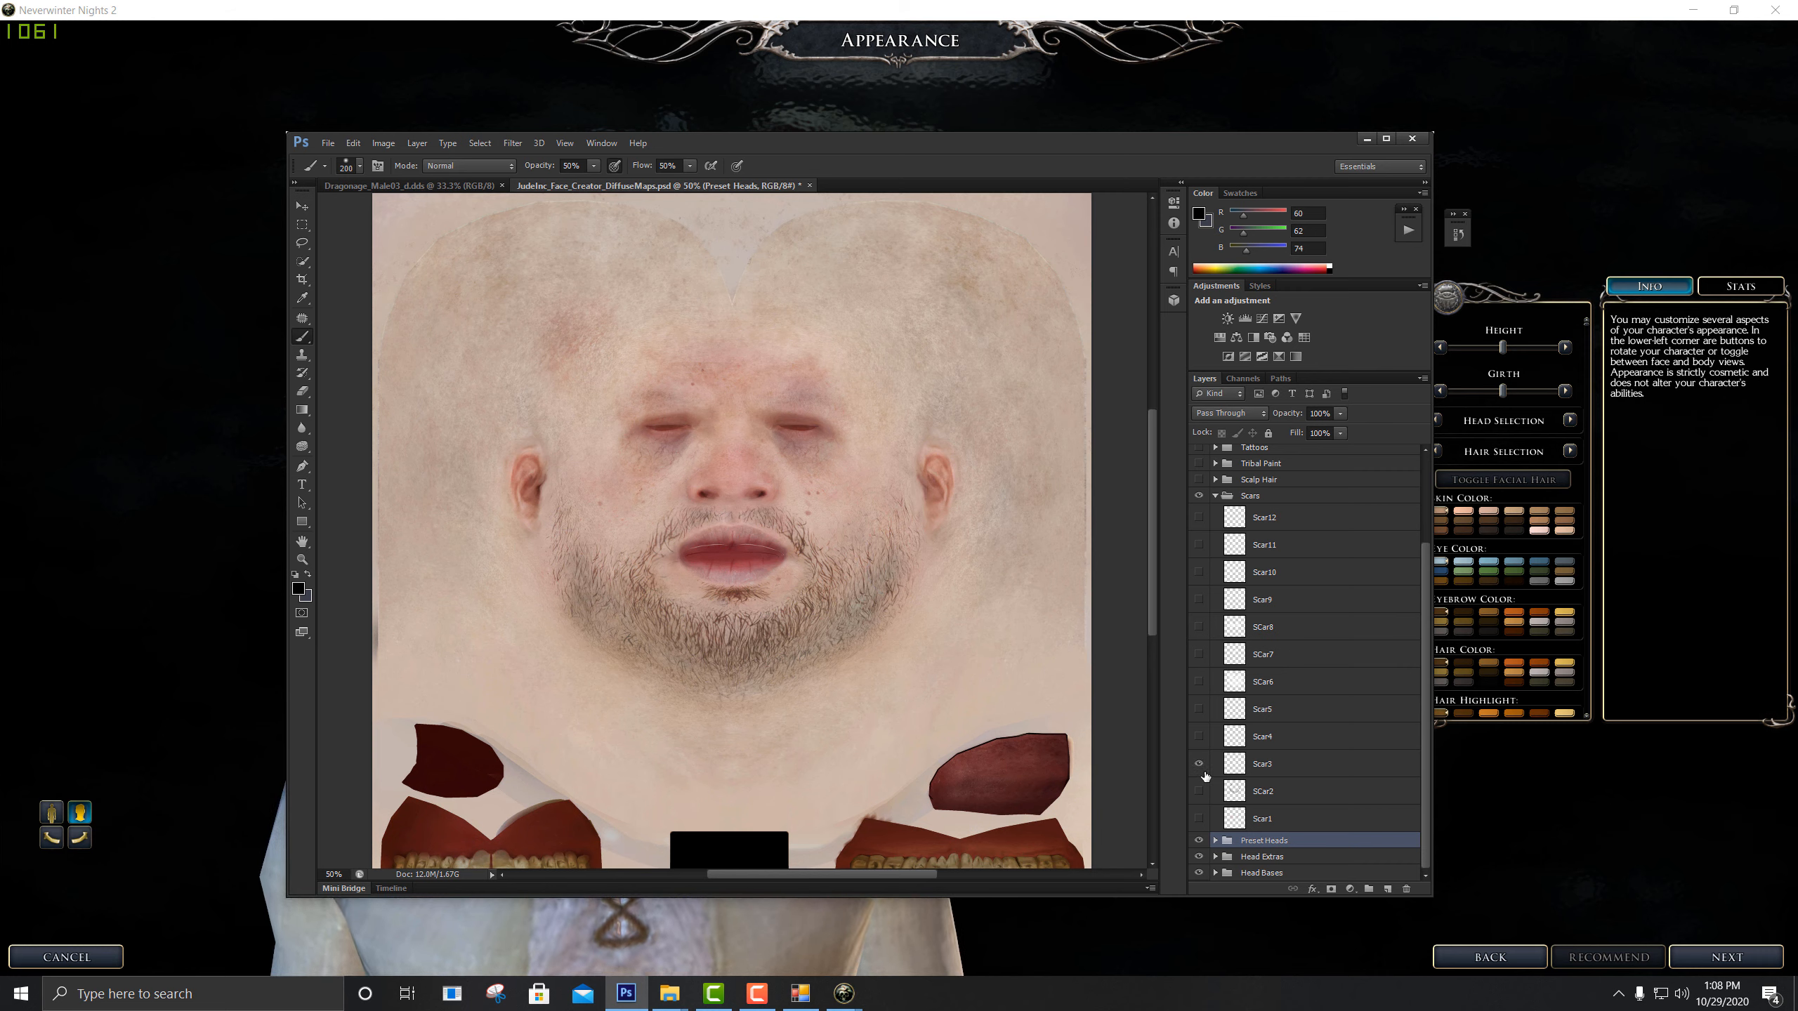
pyautogui.click(1324, 764)
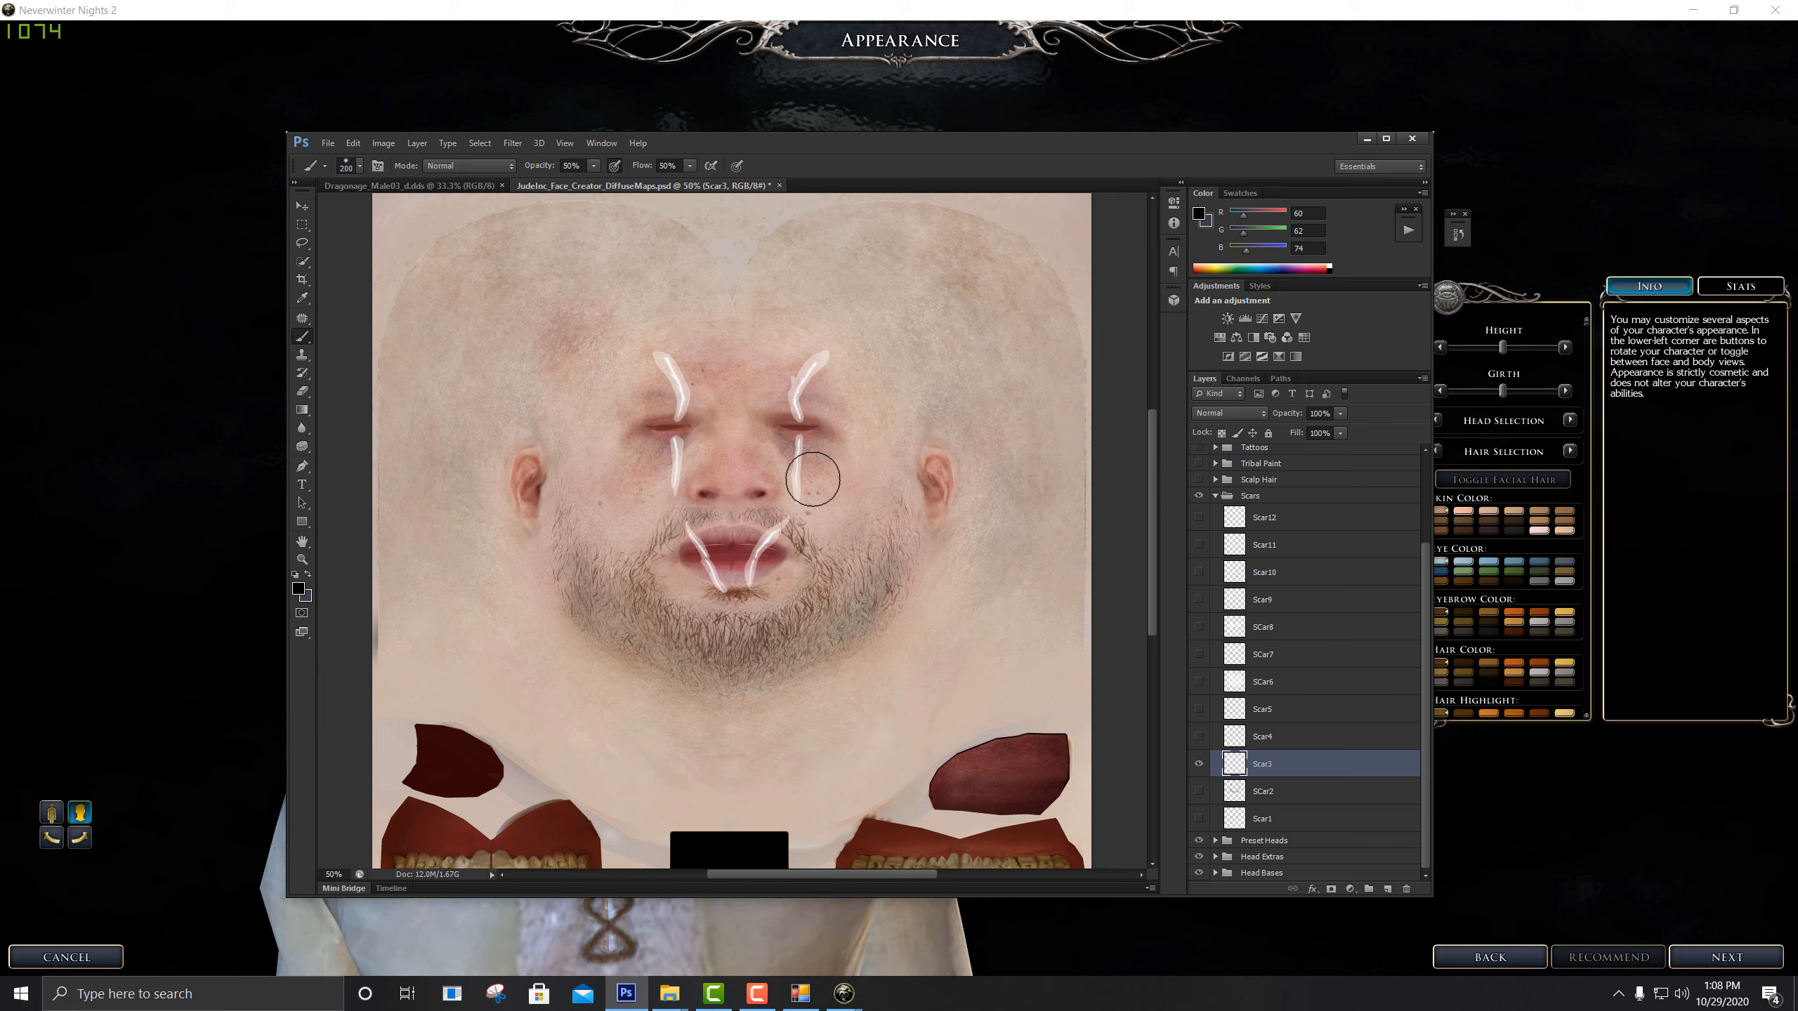
pyautogui.click(353, 142)
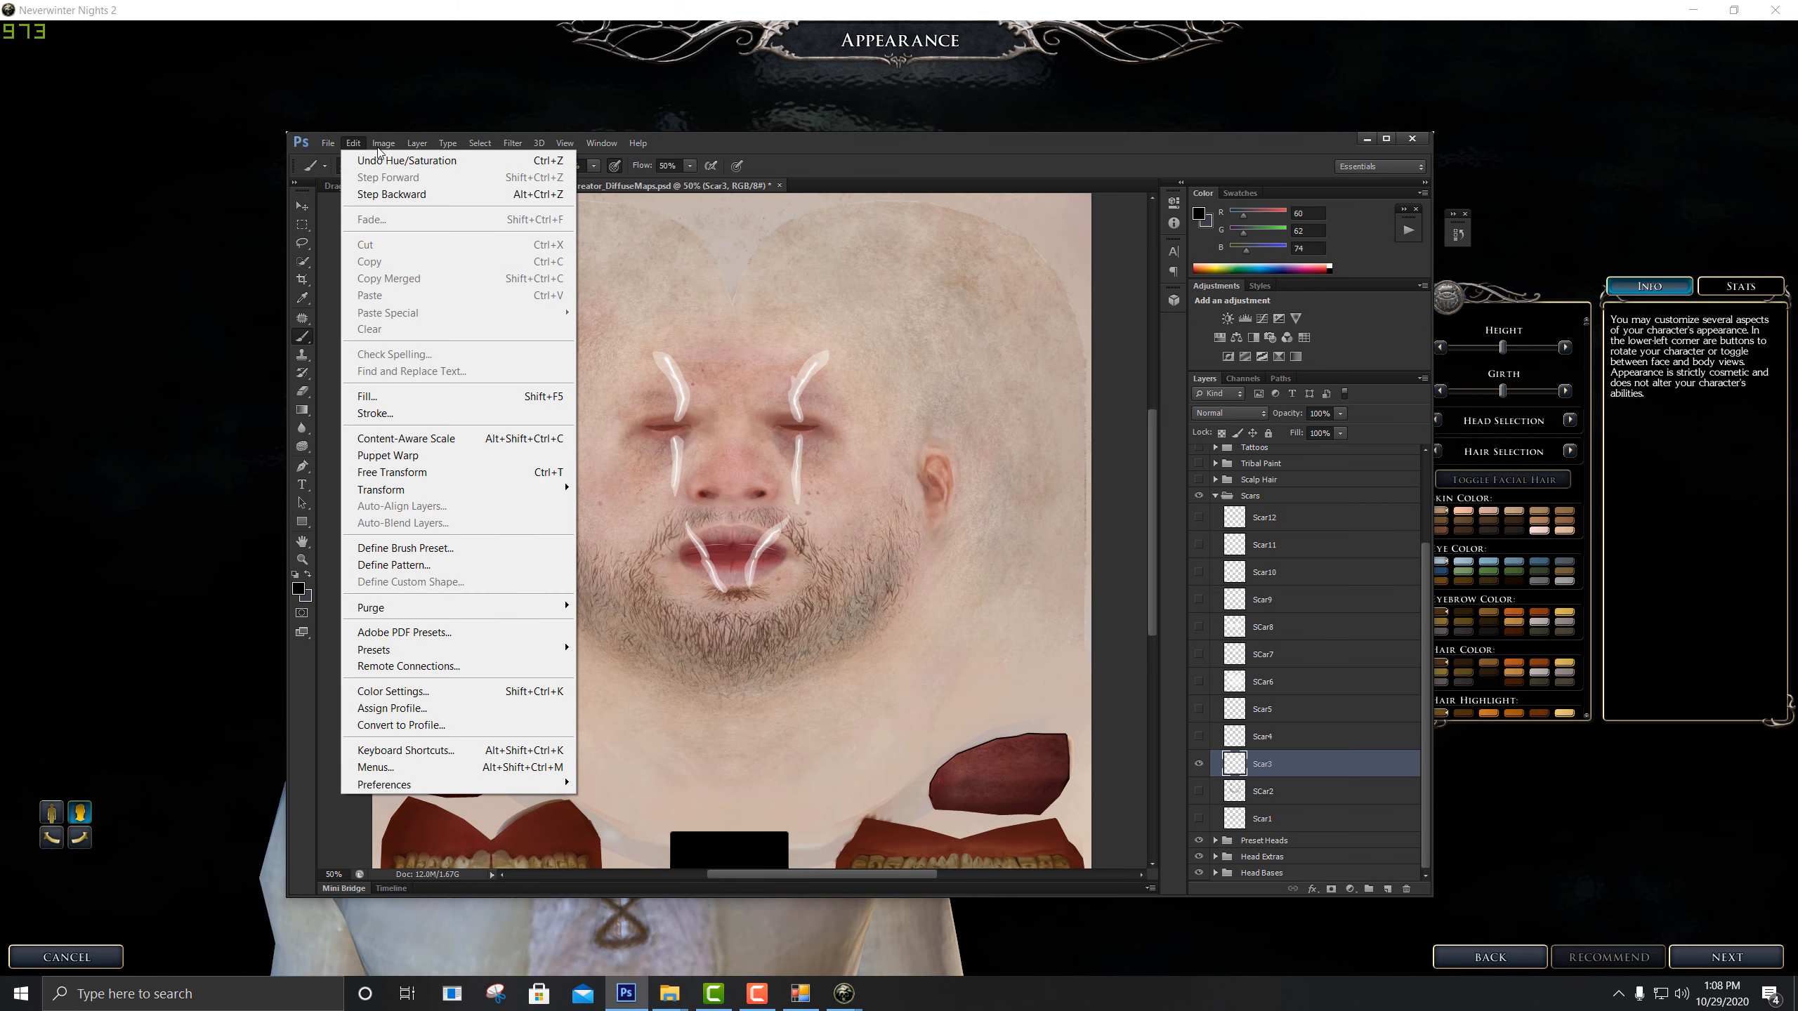
pyautogui.moveTo(383, 143)
pyautogui.moveTo(467, 186)
pyautogui.click(593, 388)
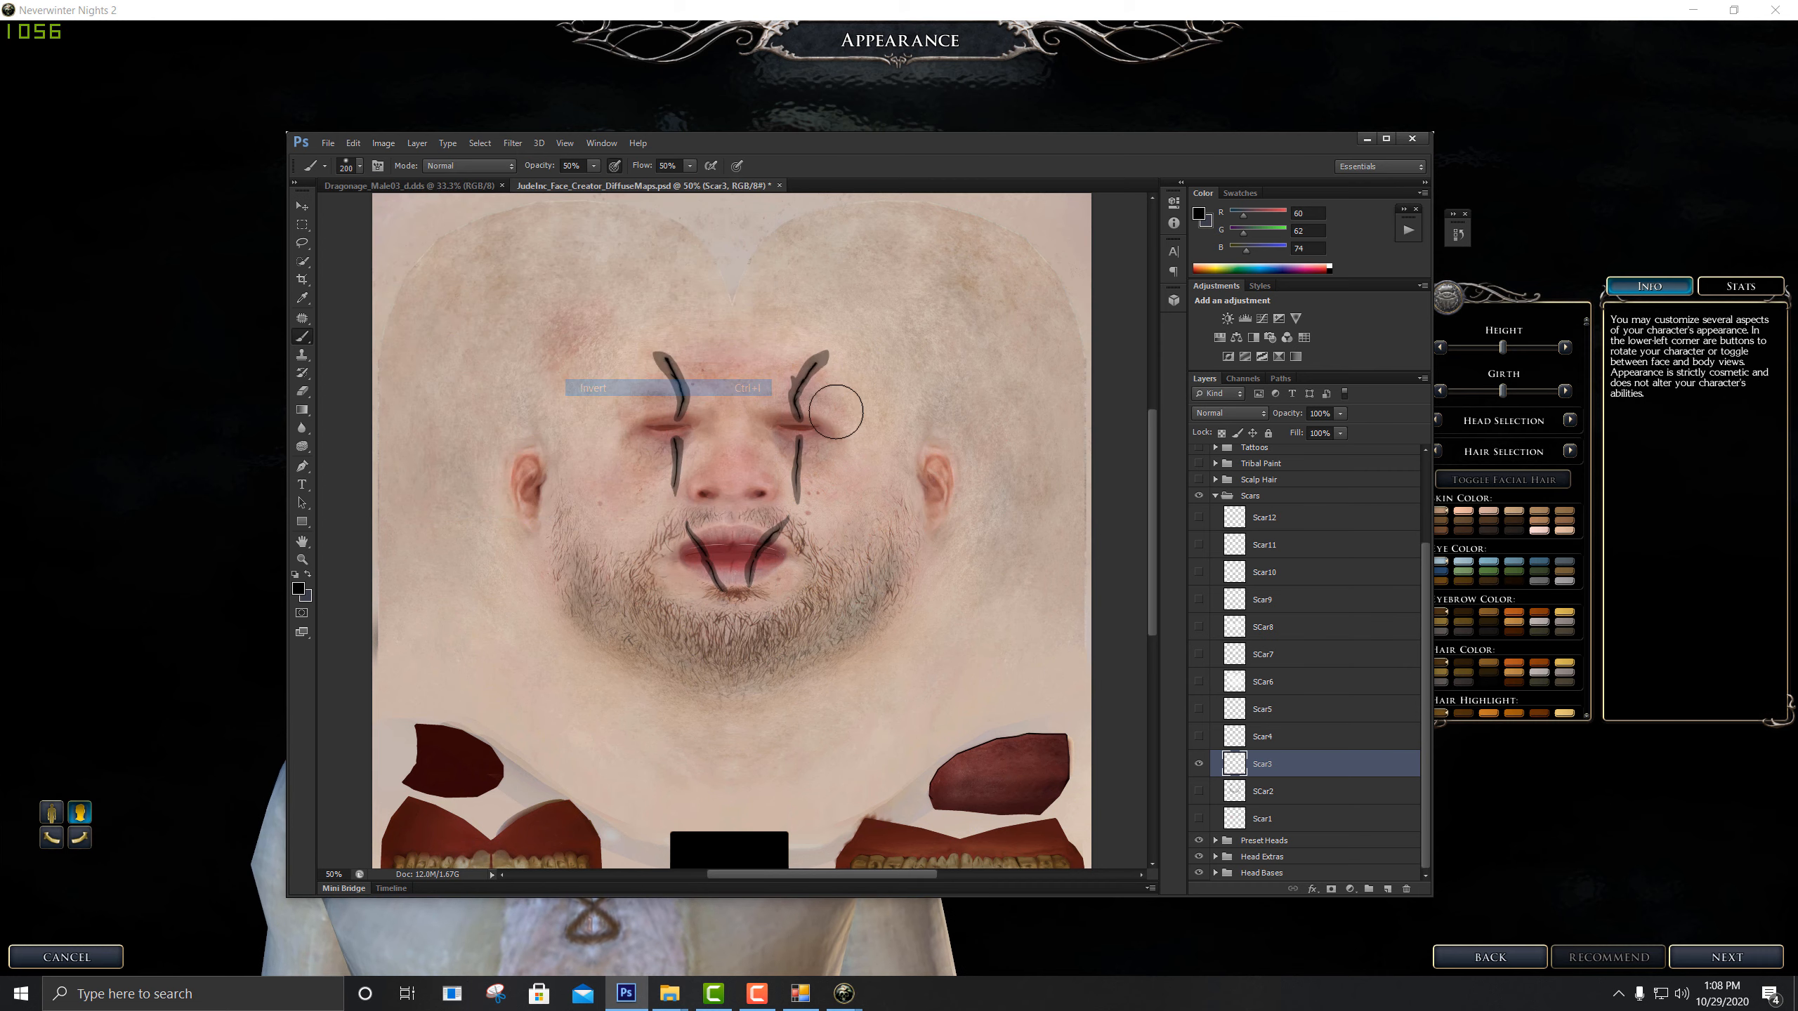
# Try the Soft Light blend mode on the Scar3 layer, settling on Overlay instead
pyautogui.click(1229, 413)
pyautogui.click(1241, 650)
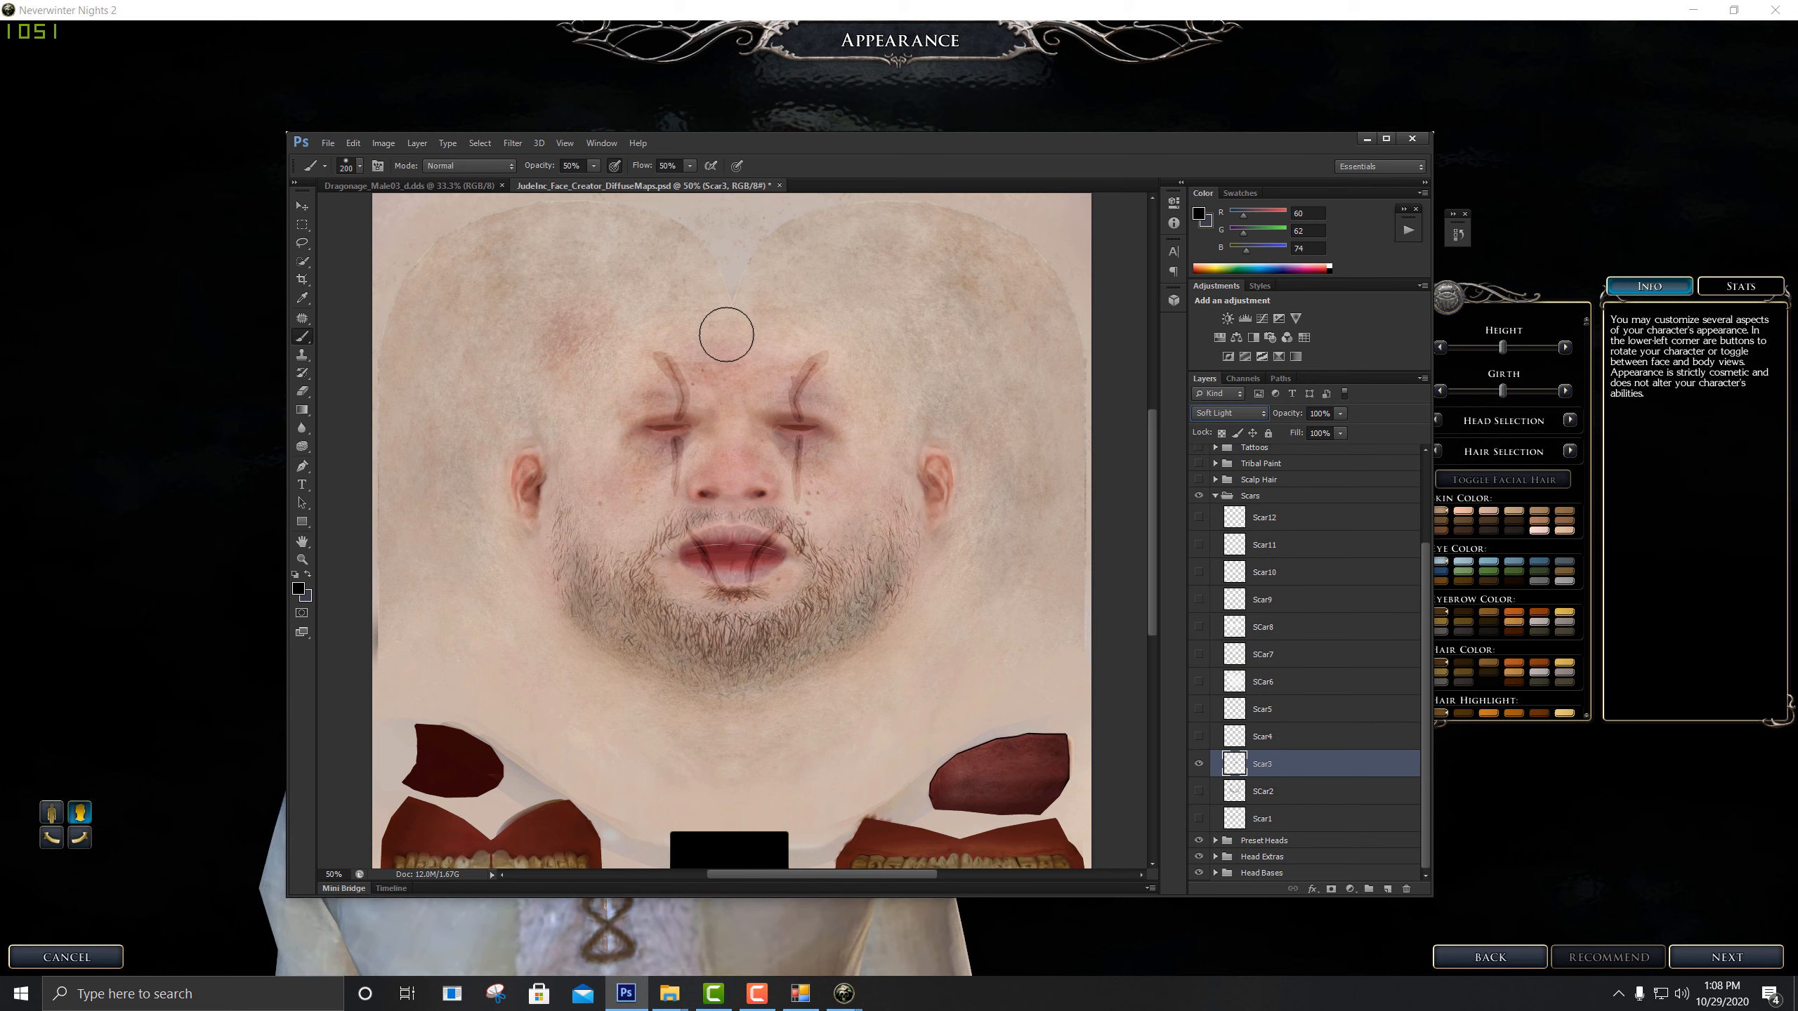
pyautogui.click(1219, 413)
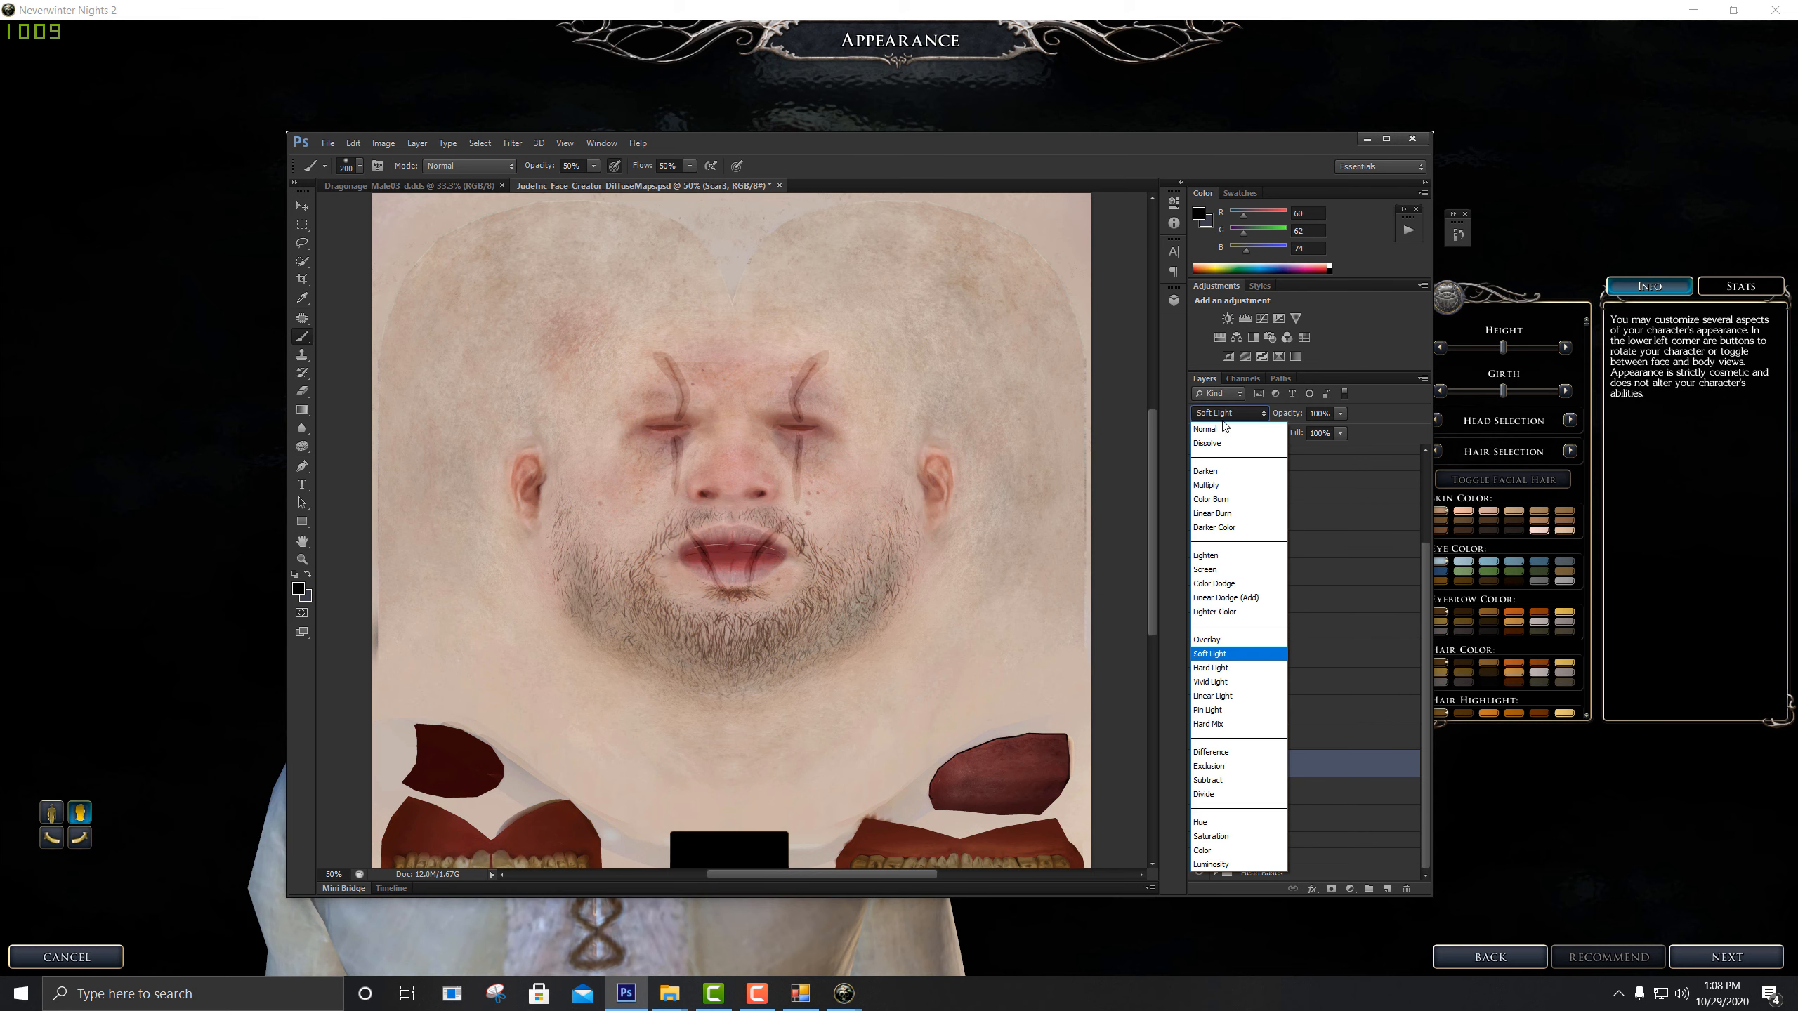
pyautogui.click(1237, 641)
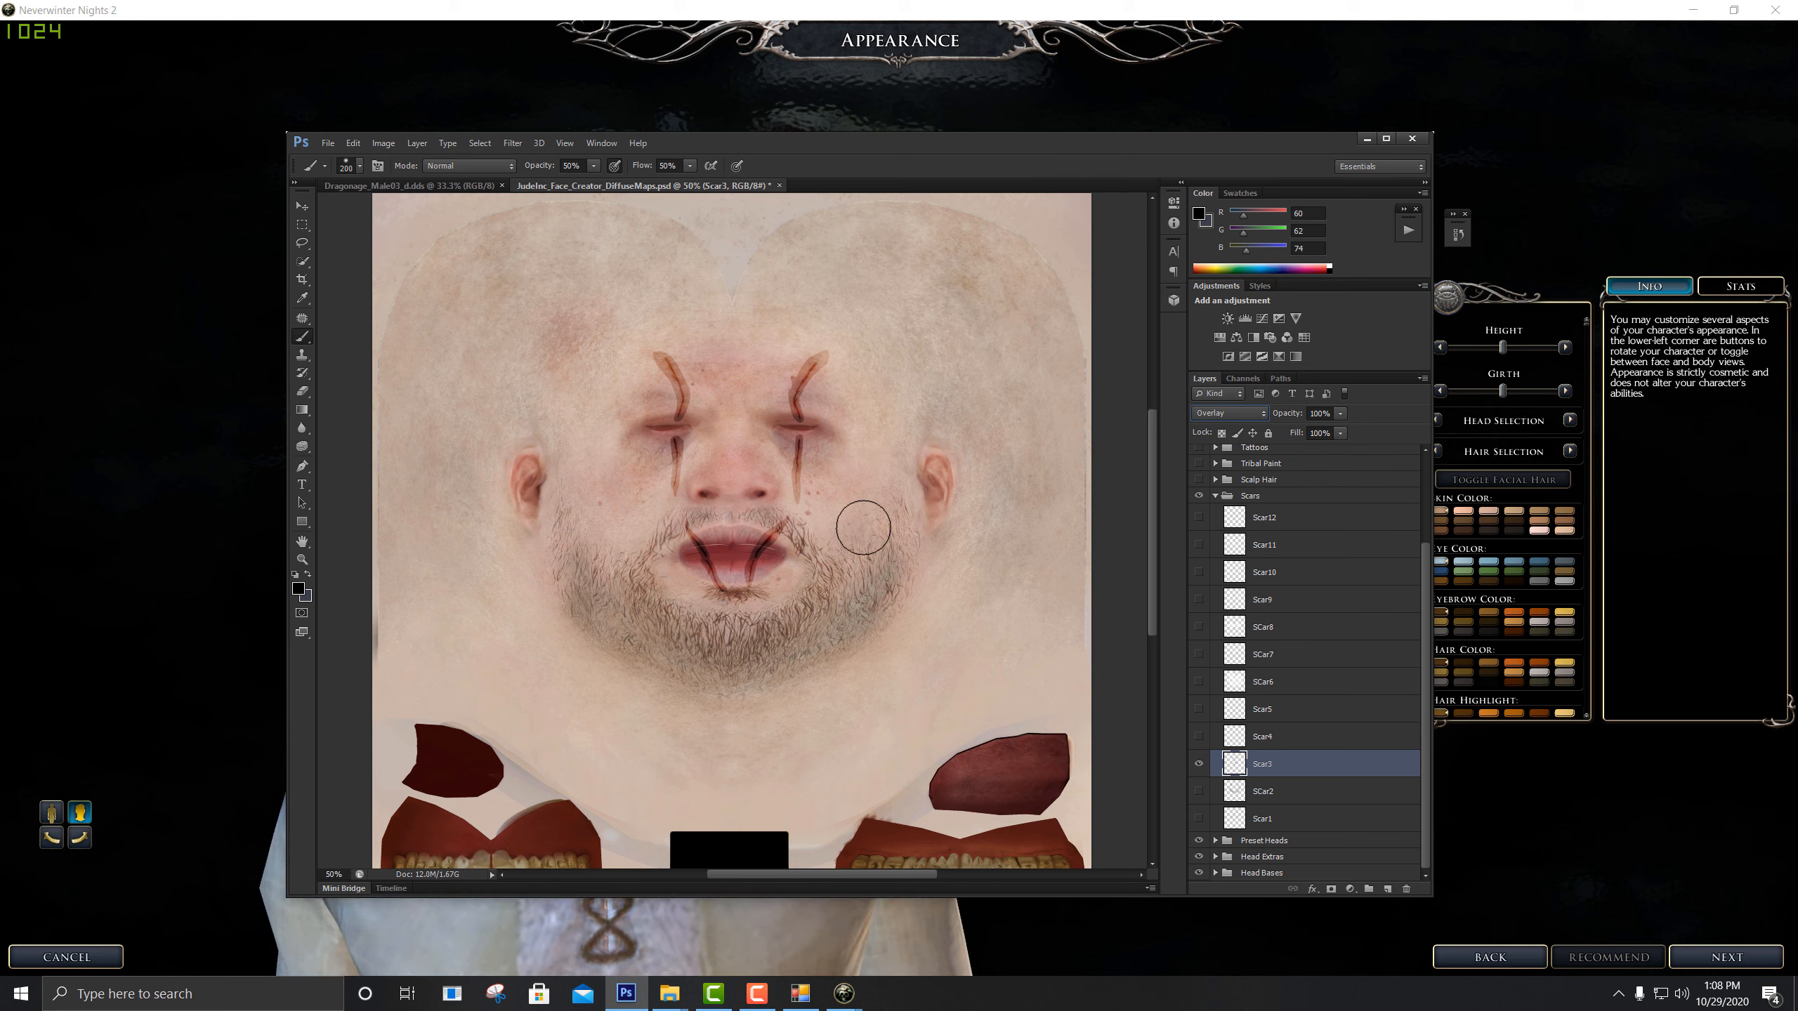
# Hide the Scar3 layer, and collapse and hide the whole Scars group
pyautogui.click(1199, 764)
pyautogui.scroll(2, 1236, 610)
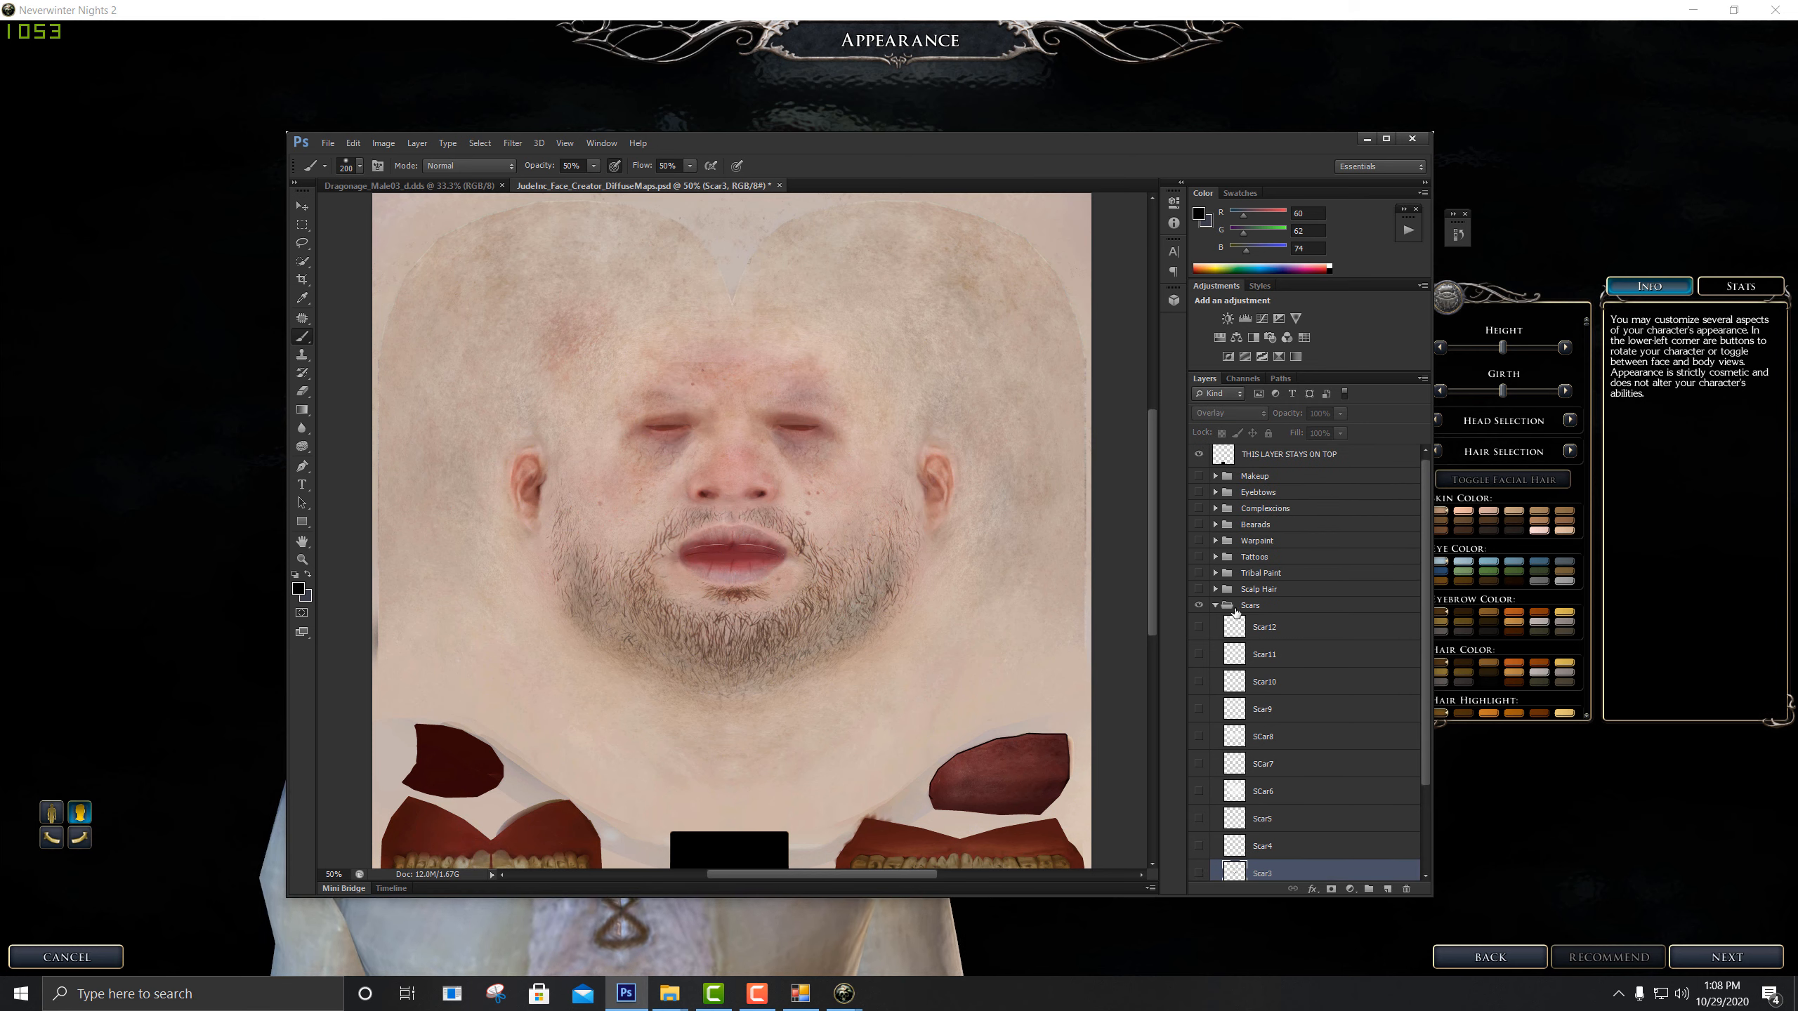
pyautogui.click(1231, 607)
pyautogui.click(1215, 606)
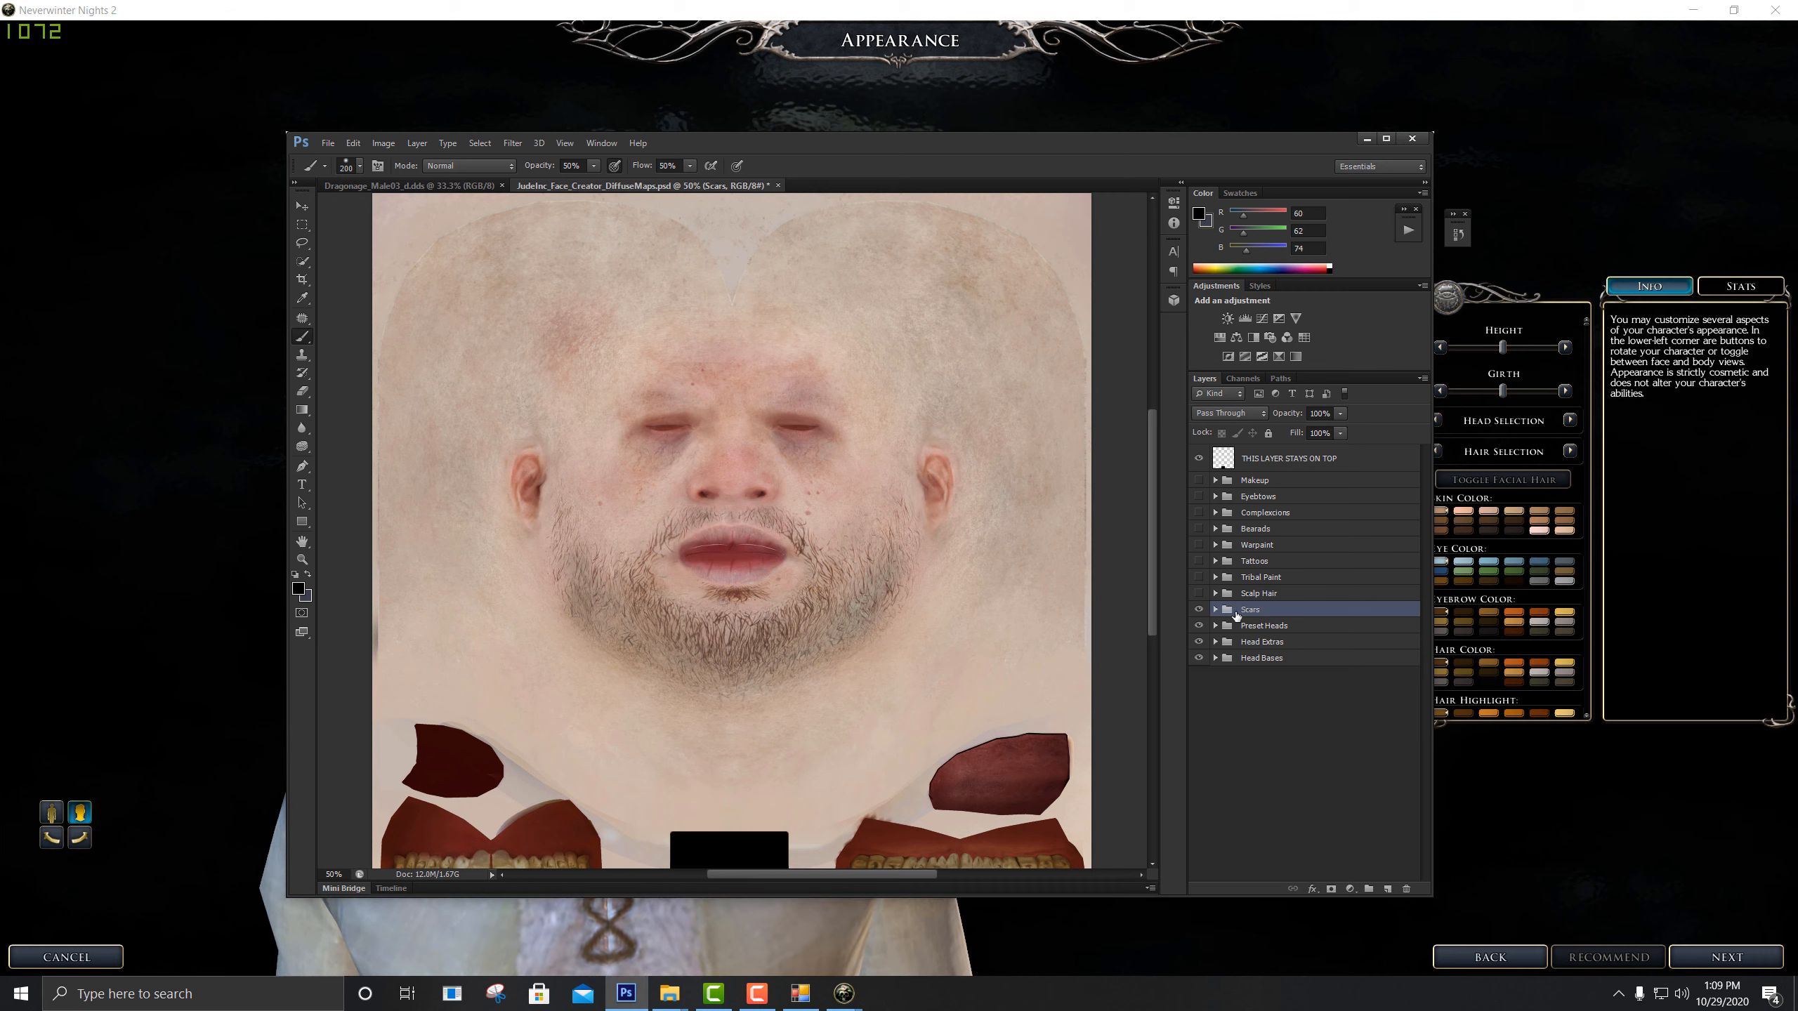
pyautogui.click(1198, 609)
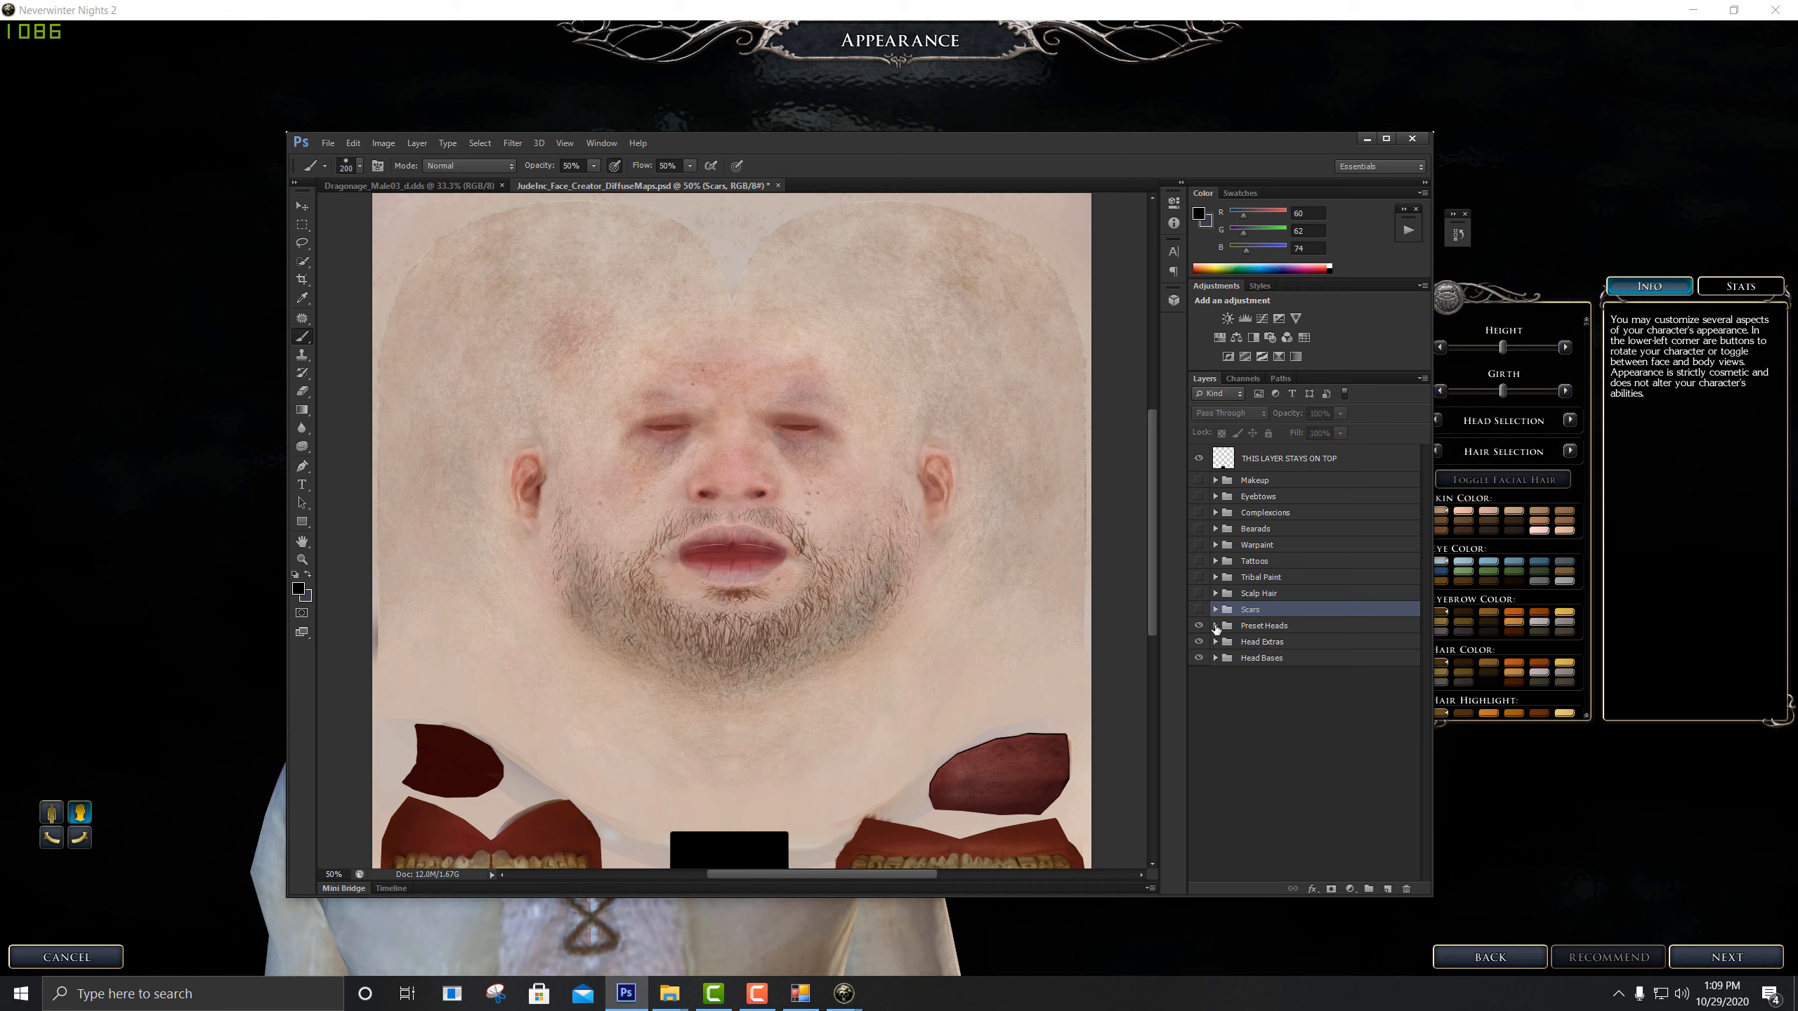
# Expand the Scalp Hair group and preview the hf_hed_vivienne_m and pae_hm_var_som layers one at a time
pyautogui.click(1295, 594)
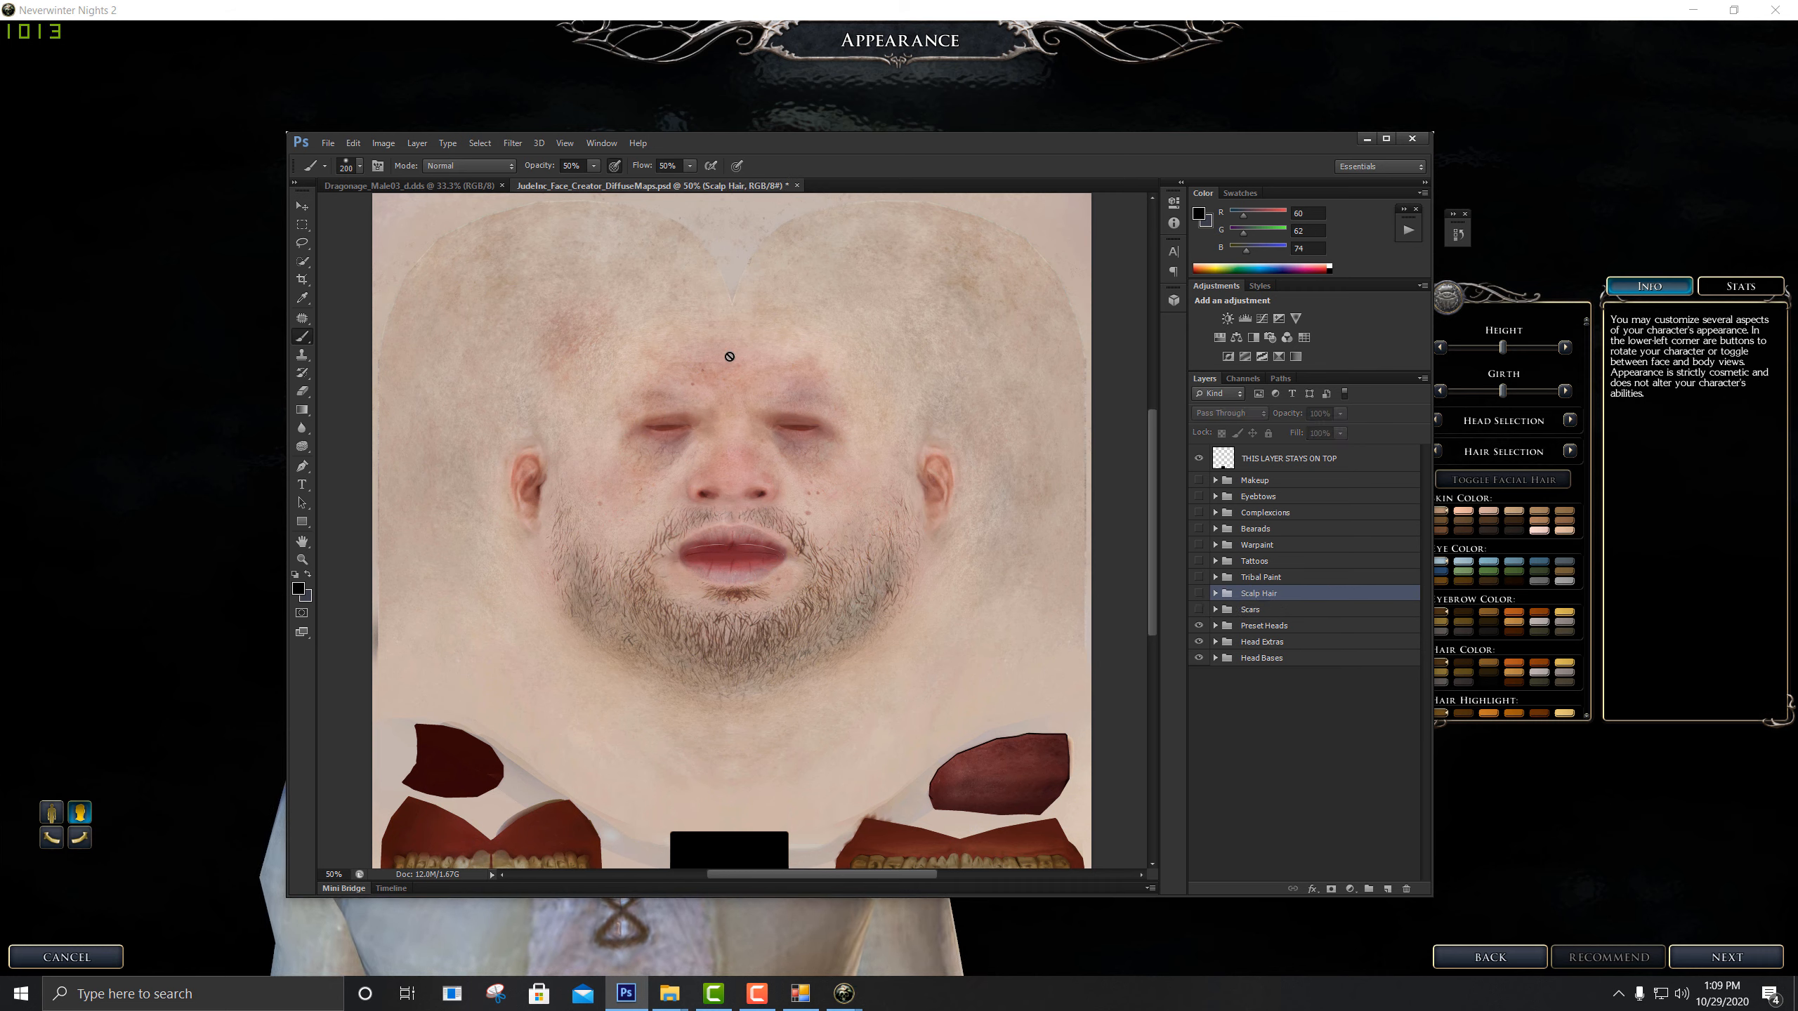
pyautogui.click(1215, 594)
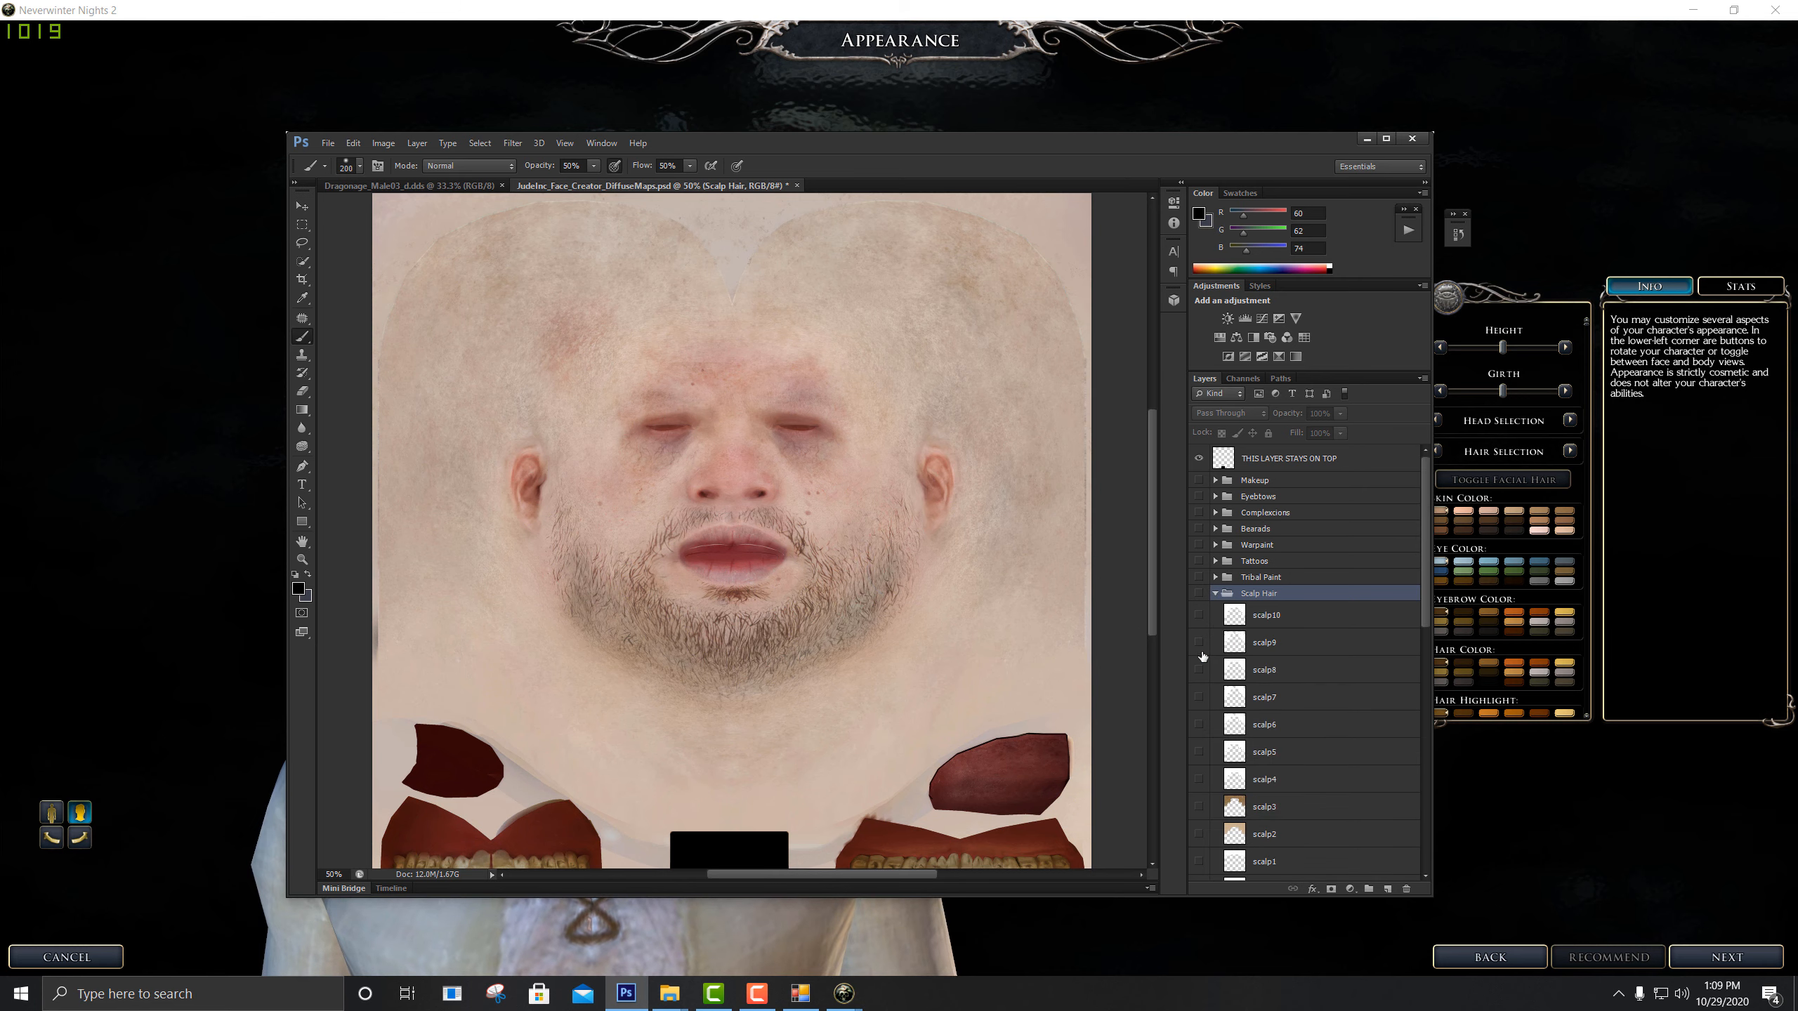
pyautogui.scroll(-15, 1253, 666)
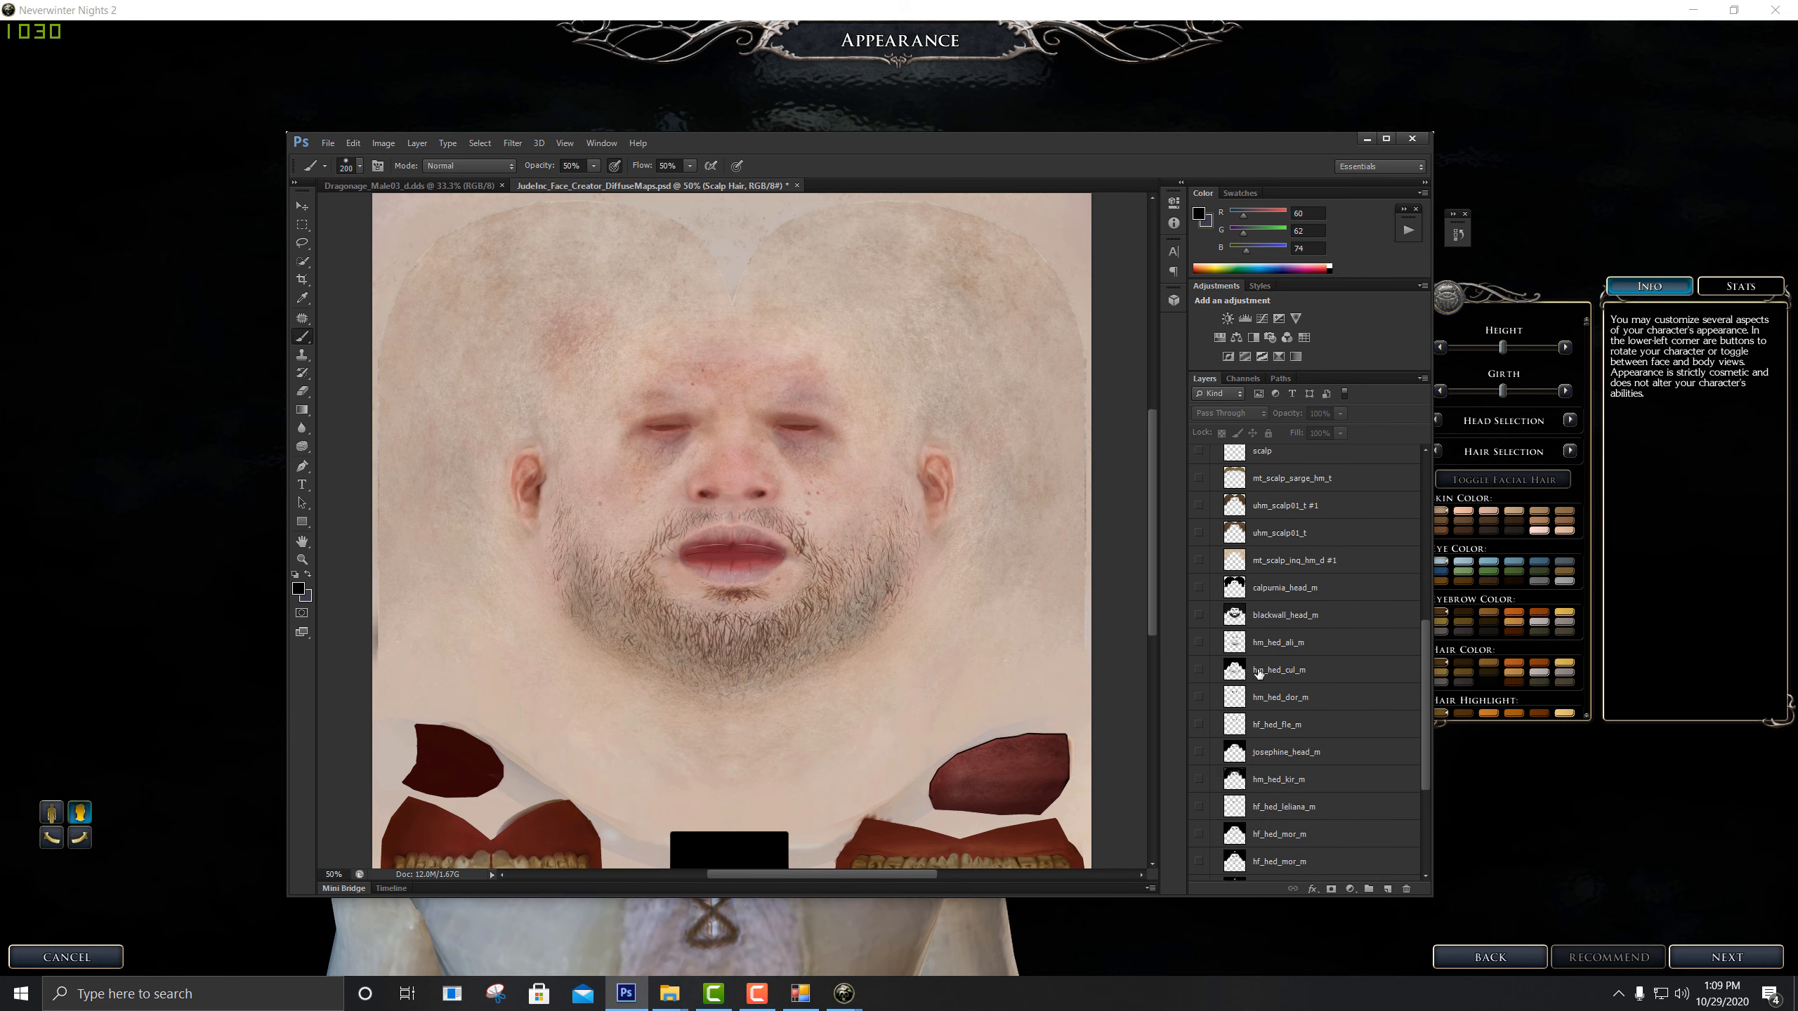
pyautogui.click(1199, 804)
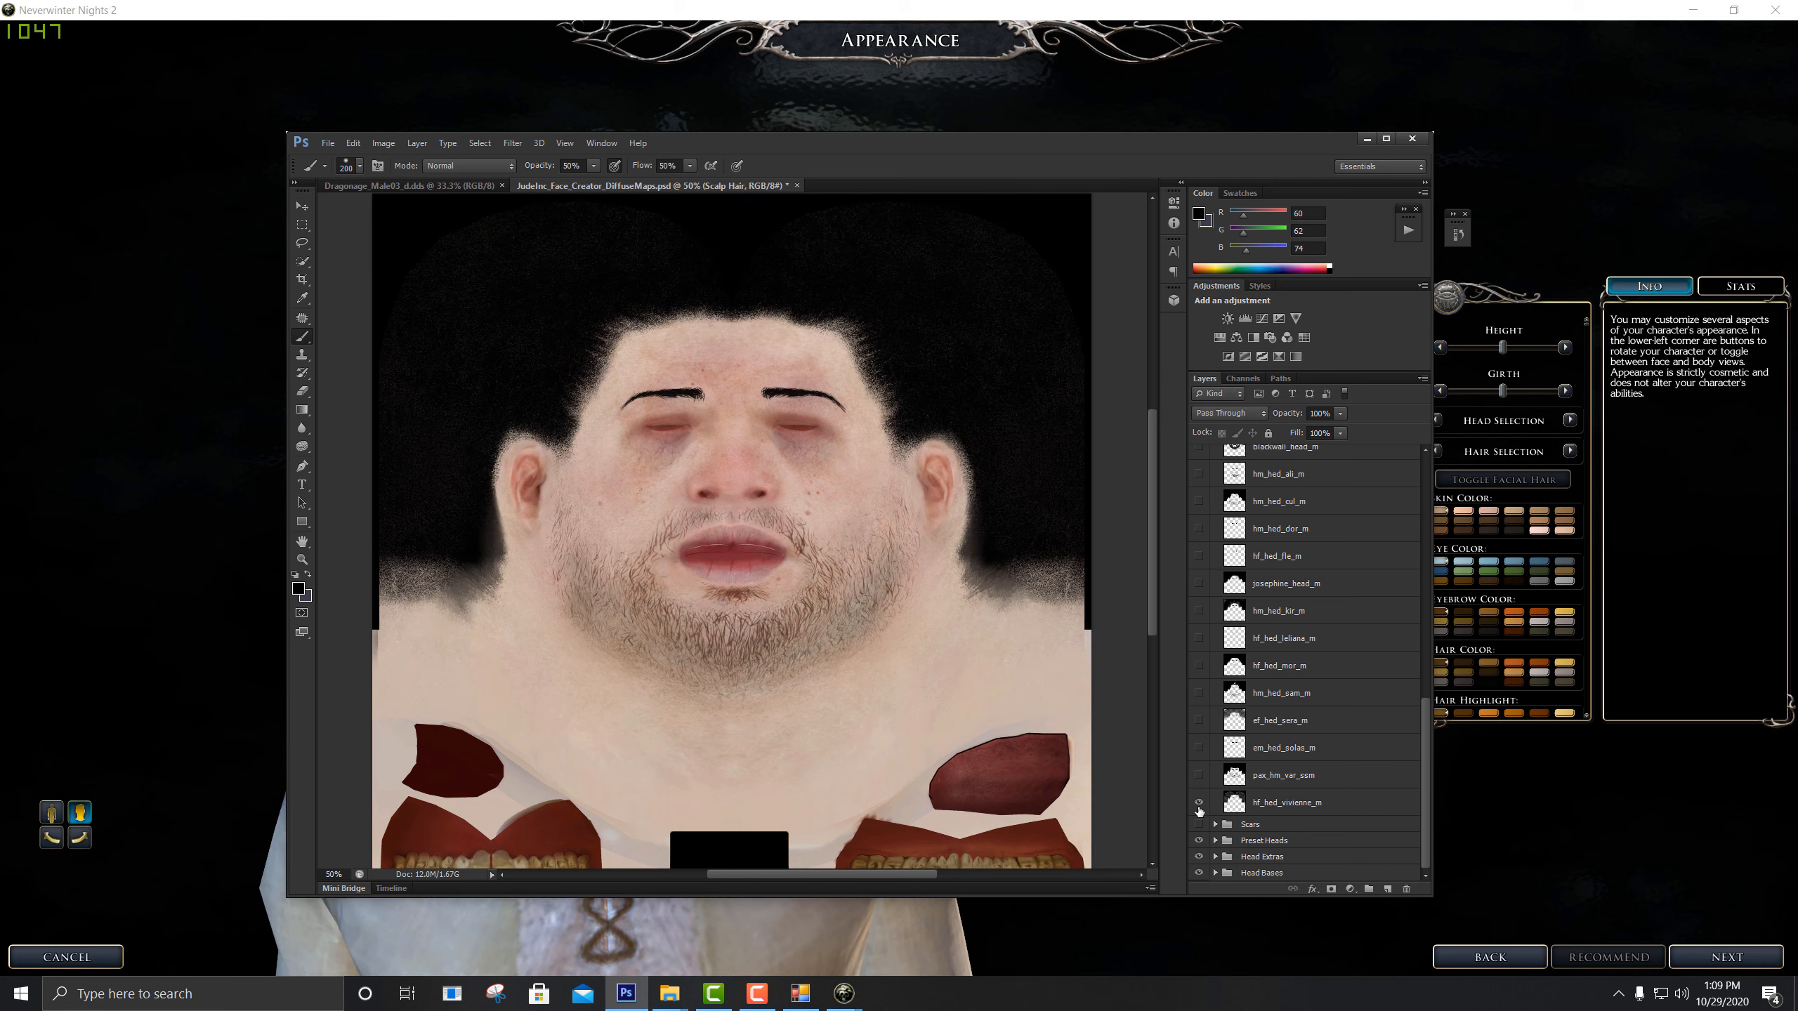
pyautogui.click(1199, 803)
pyautogui.click(1199, 775)
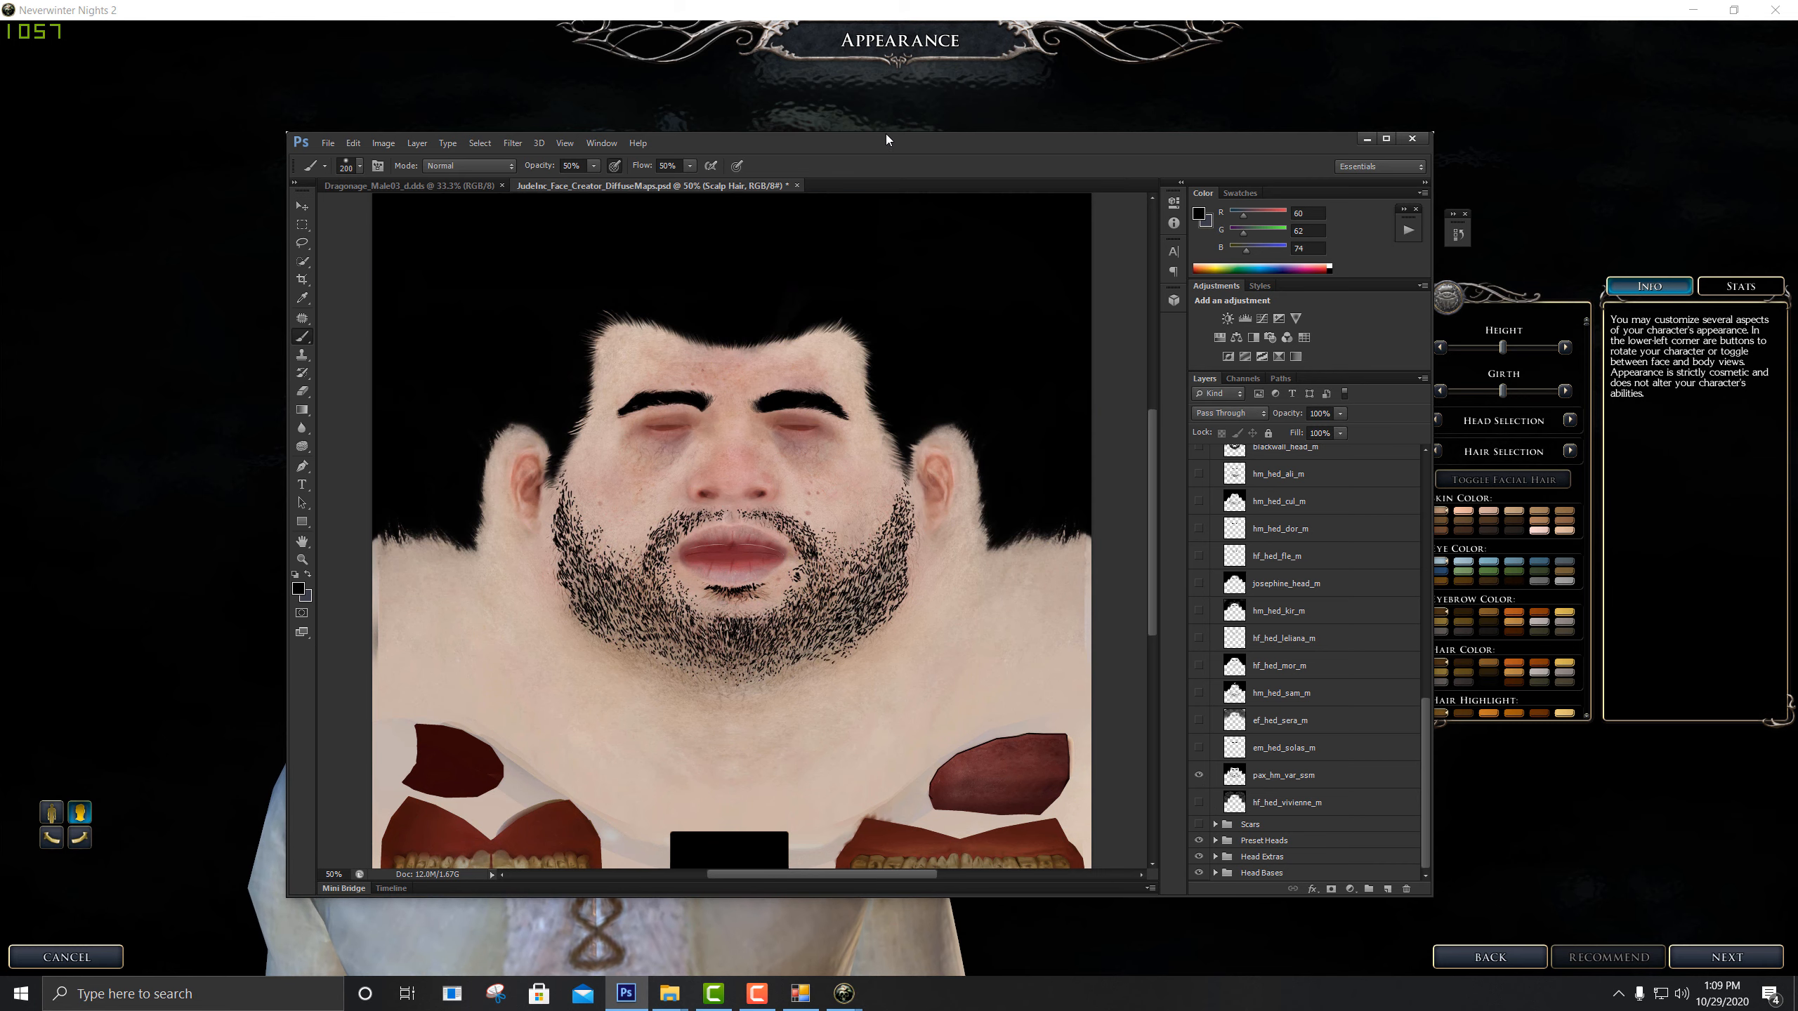
# Select the visible pax_hm_var_som scalp hair layer and hide it
pyautogui.moveTo(885, 134); pyautogui.dragTo(847, 123)
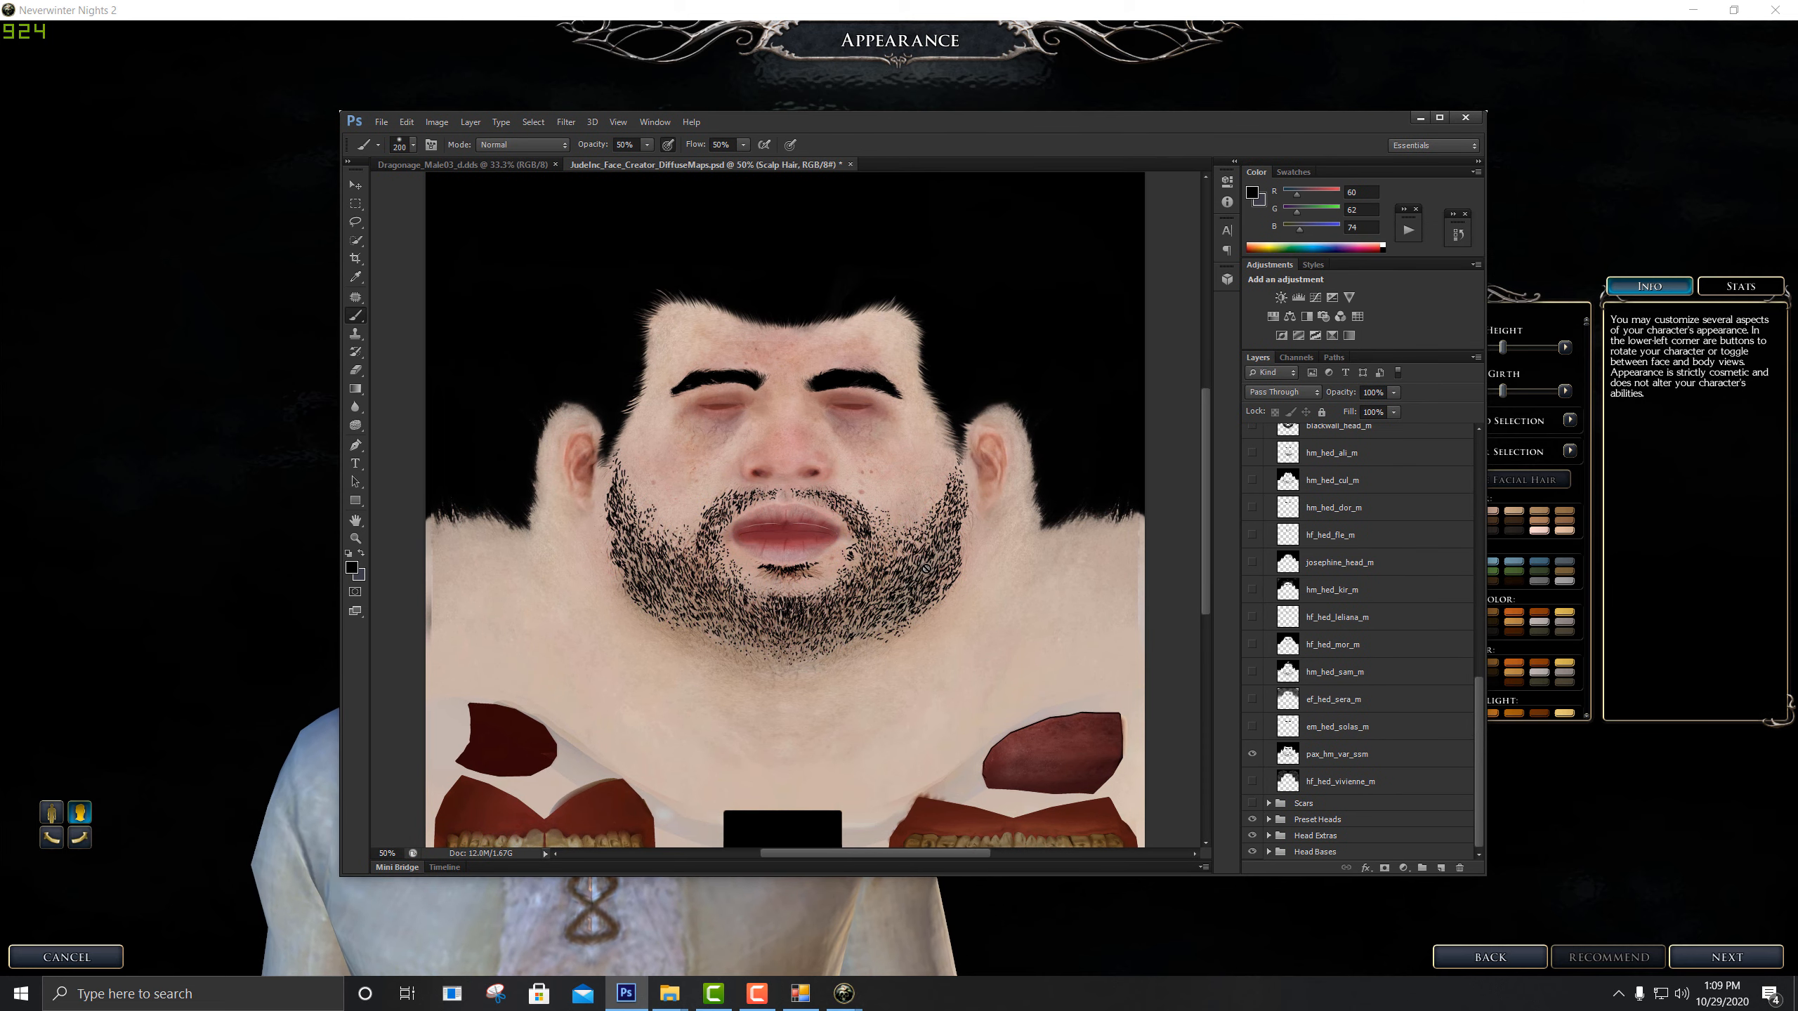
pyautogui.click(1373, 754)
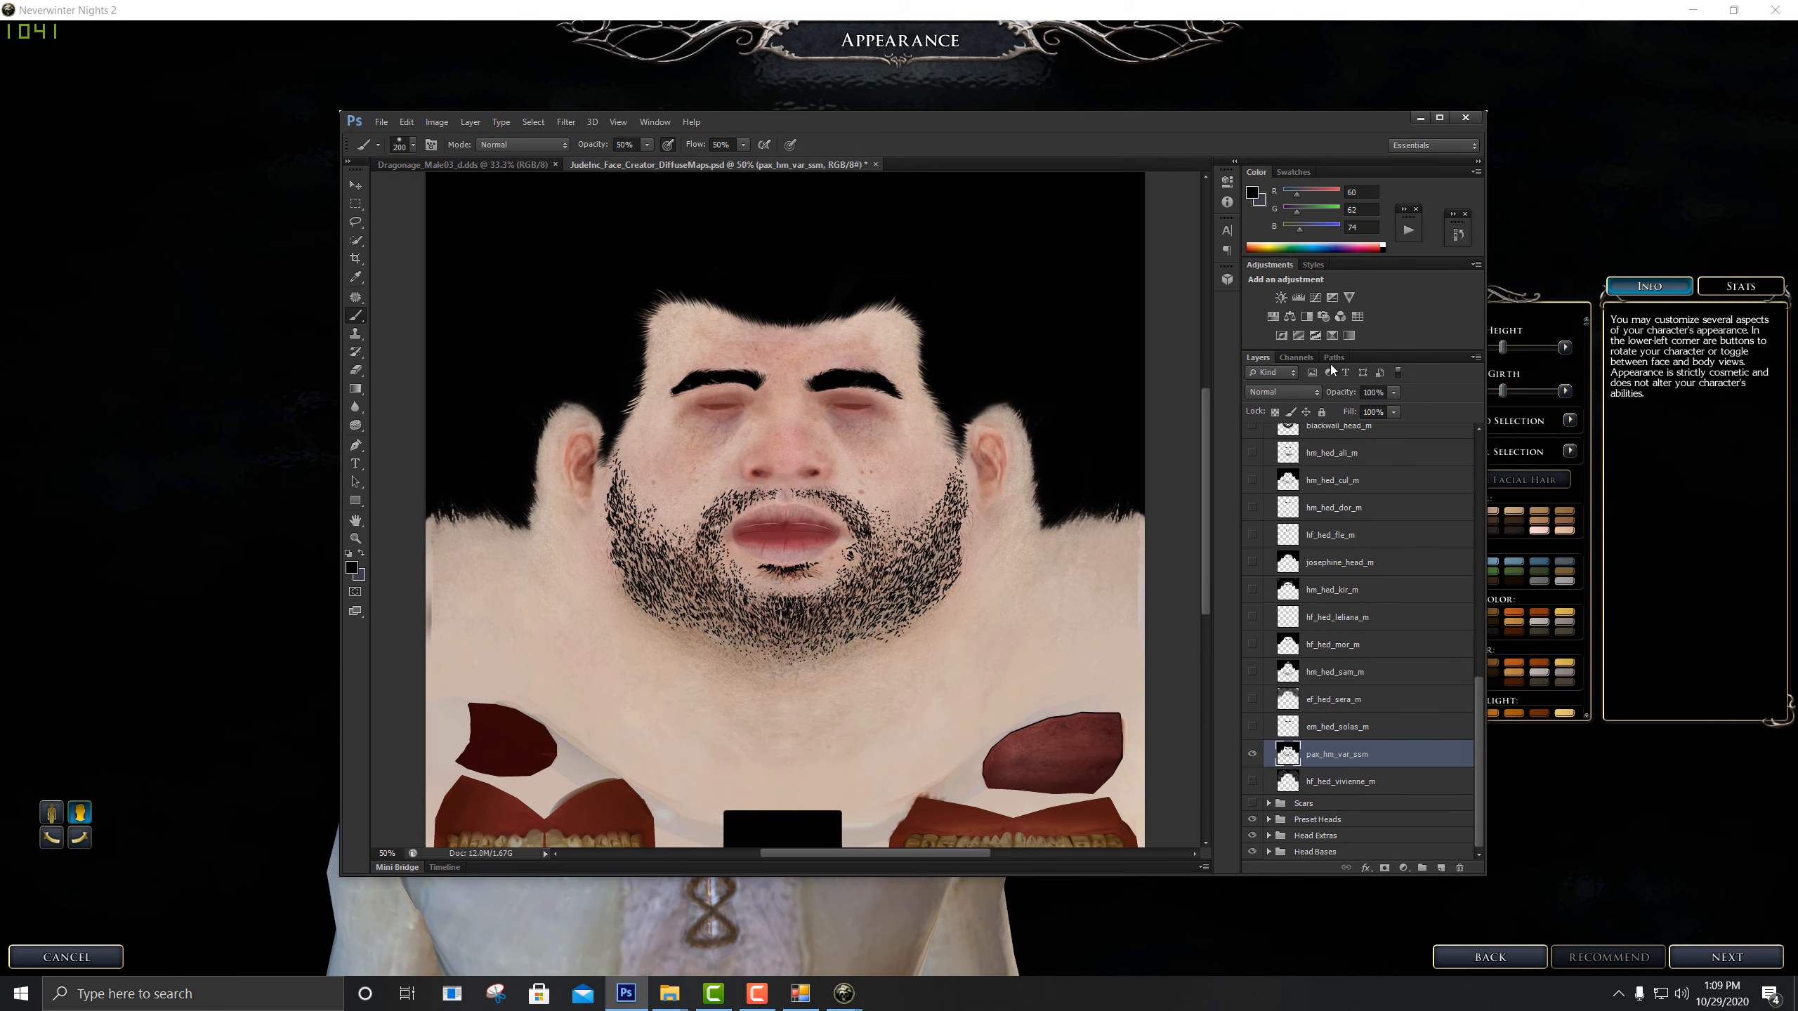
pyautogui.moveTo(1385, 408); pyautogui.dragTo(1437, 413)
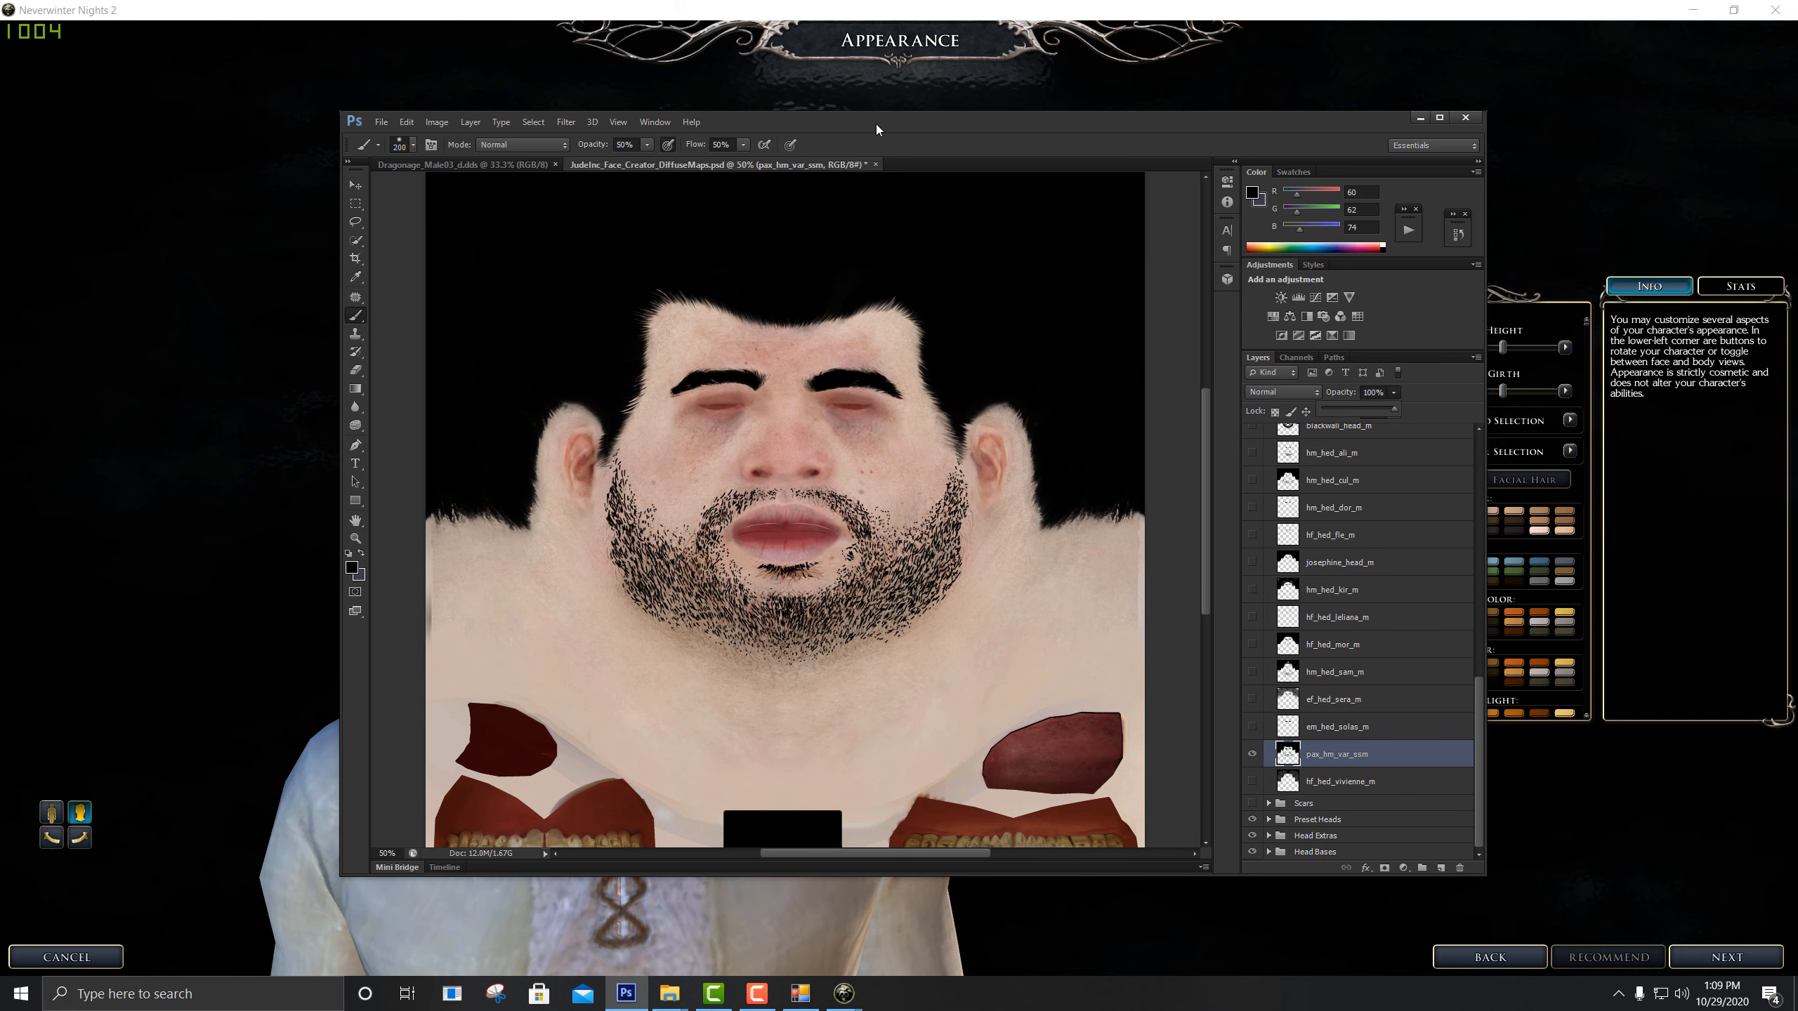
pyautogui.moveTo(876, 124); pyautogui.dragTo(749, 121)
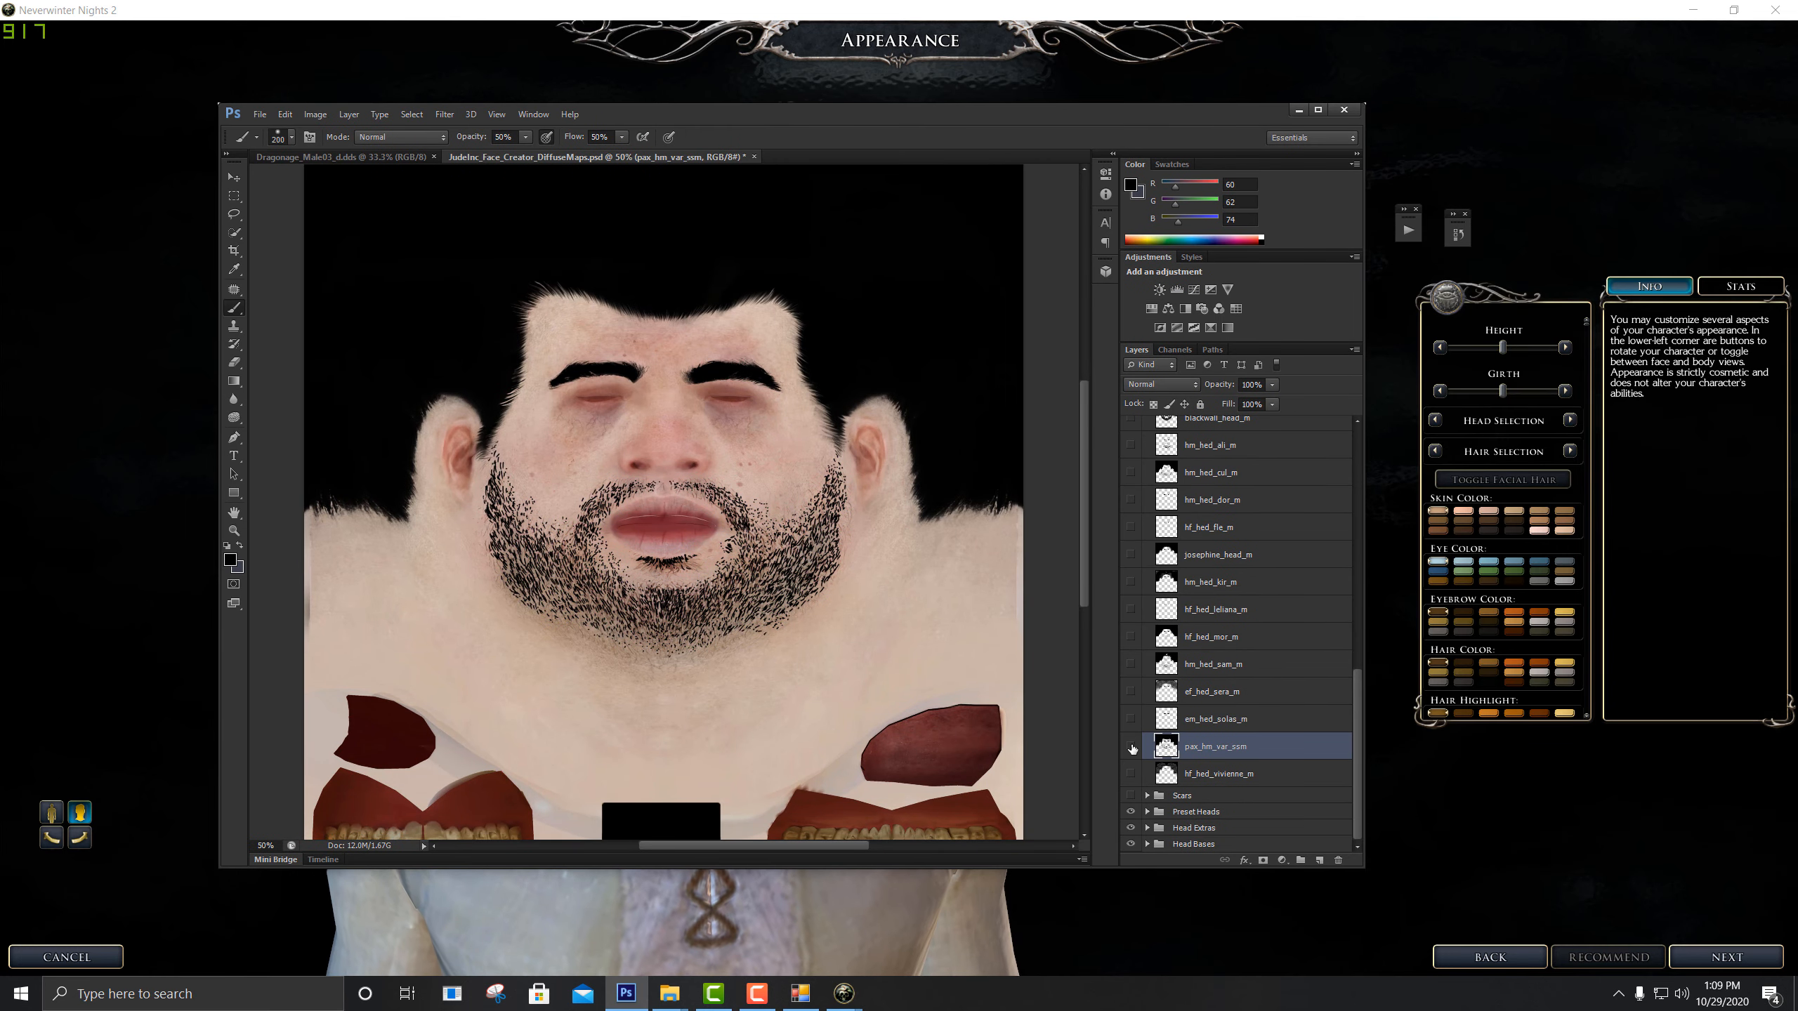
pyautogui.click(1132, 747)
# Preview the em_hed_solas_m head layer and show the ef_hed_sera_m head layer on the face texture
pyautogui.click(1131, 721)
pyautogui.click(1132, 720)
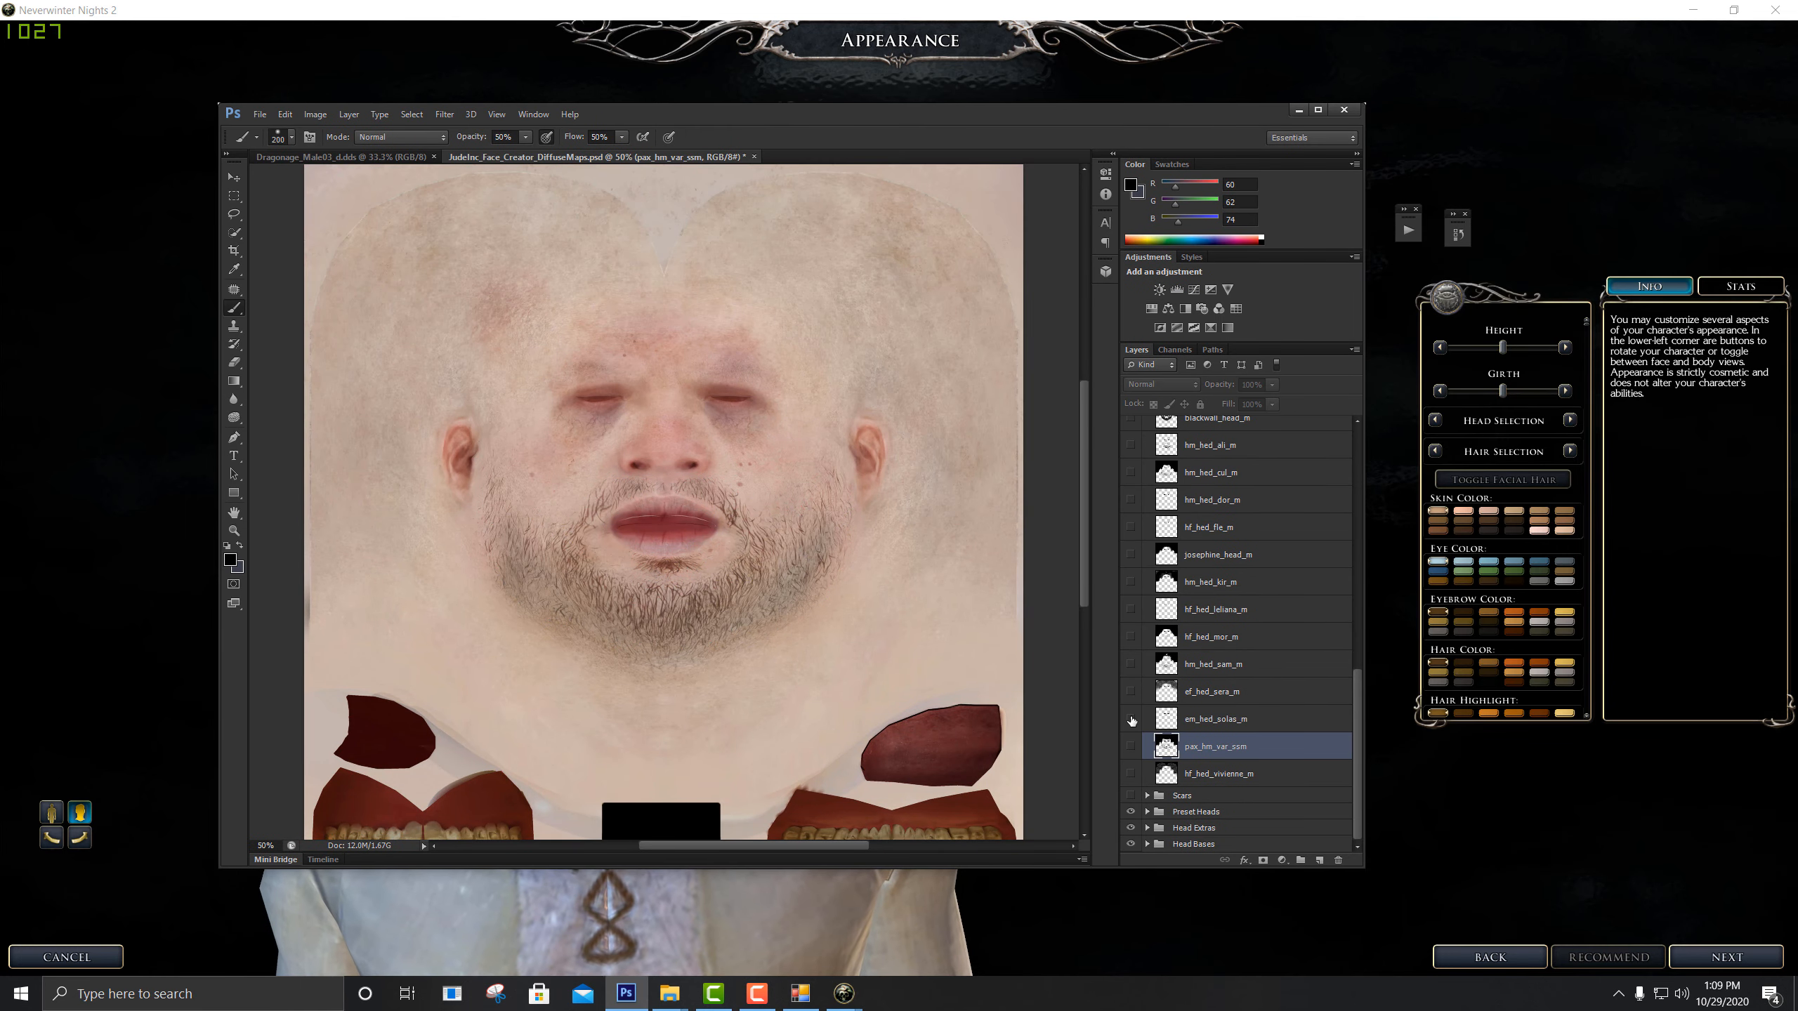
pyautogui.click(1130, 692)
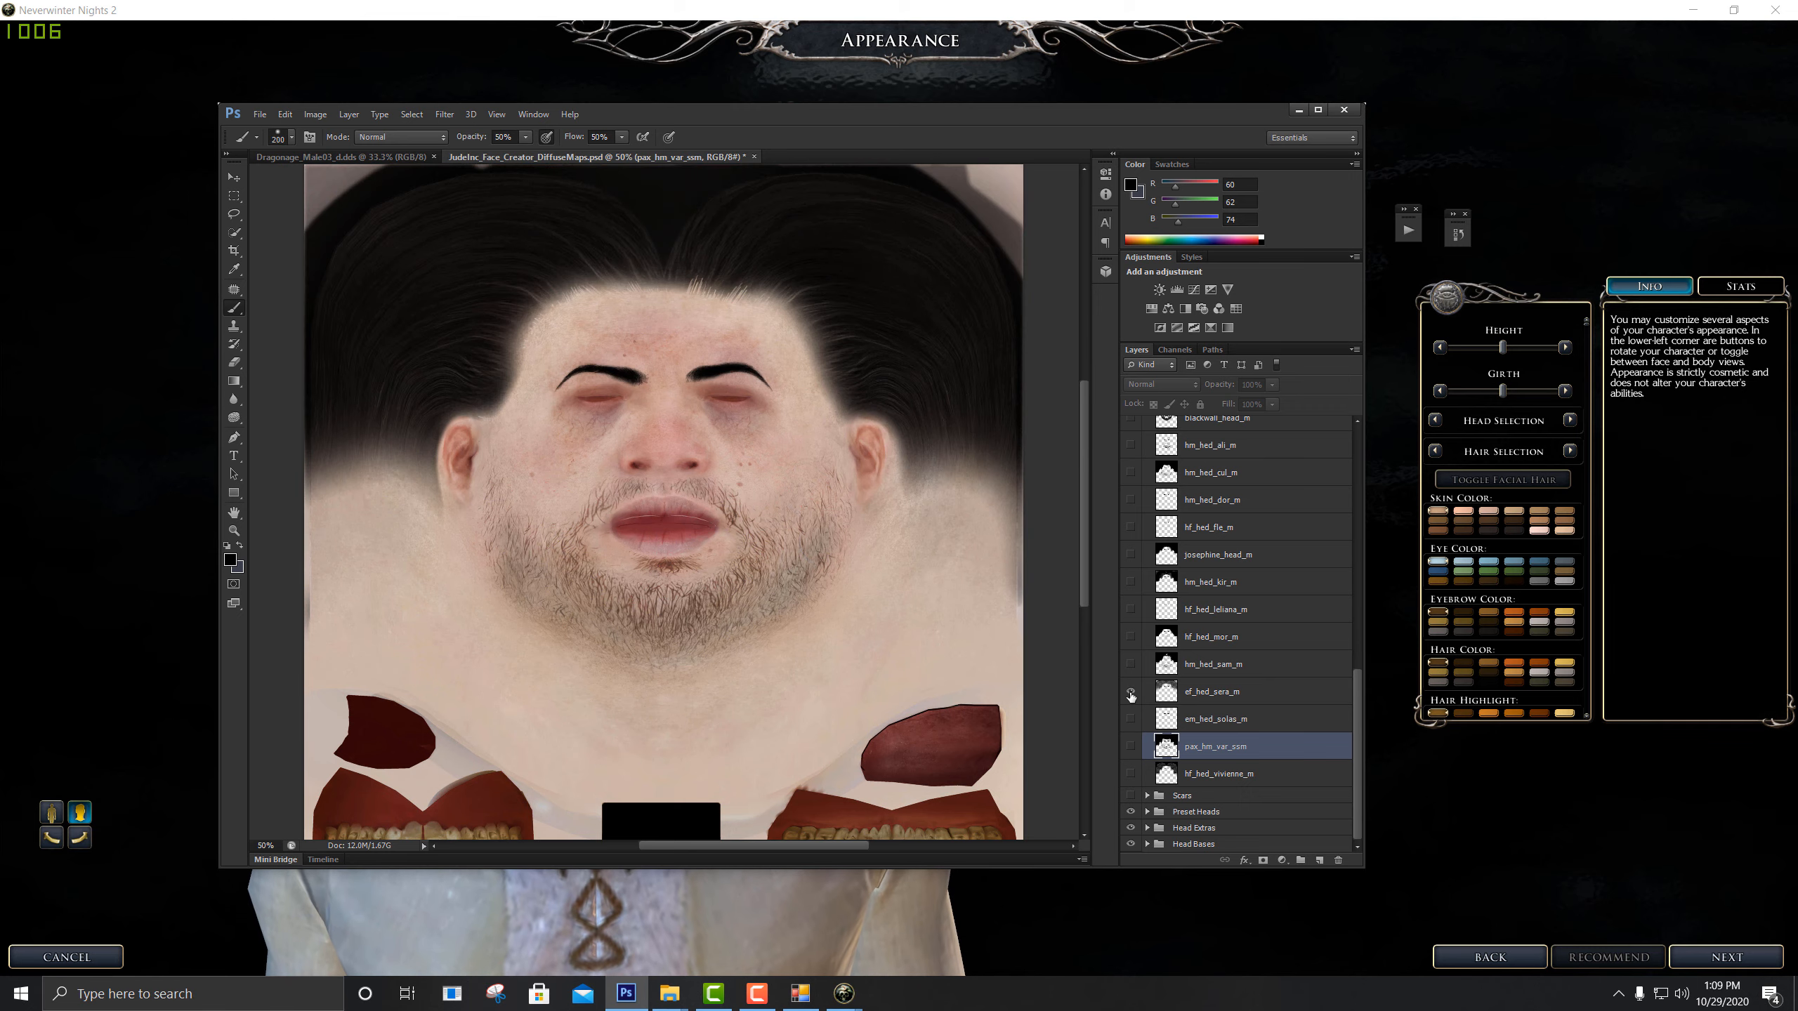
# Switch to Neverwinter Nights 2, cycle through several character hairstyles, and rotate the model to examine the hairline from the side
pyautogui.moveTo(722, 118); pyautogui.dragTo(1251, 141)
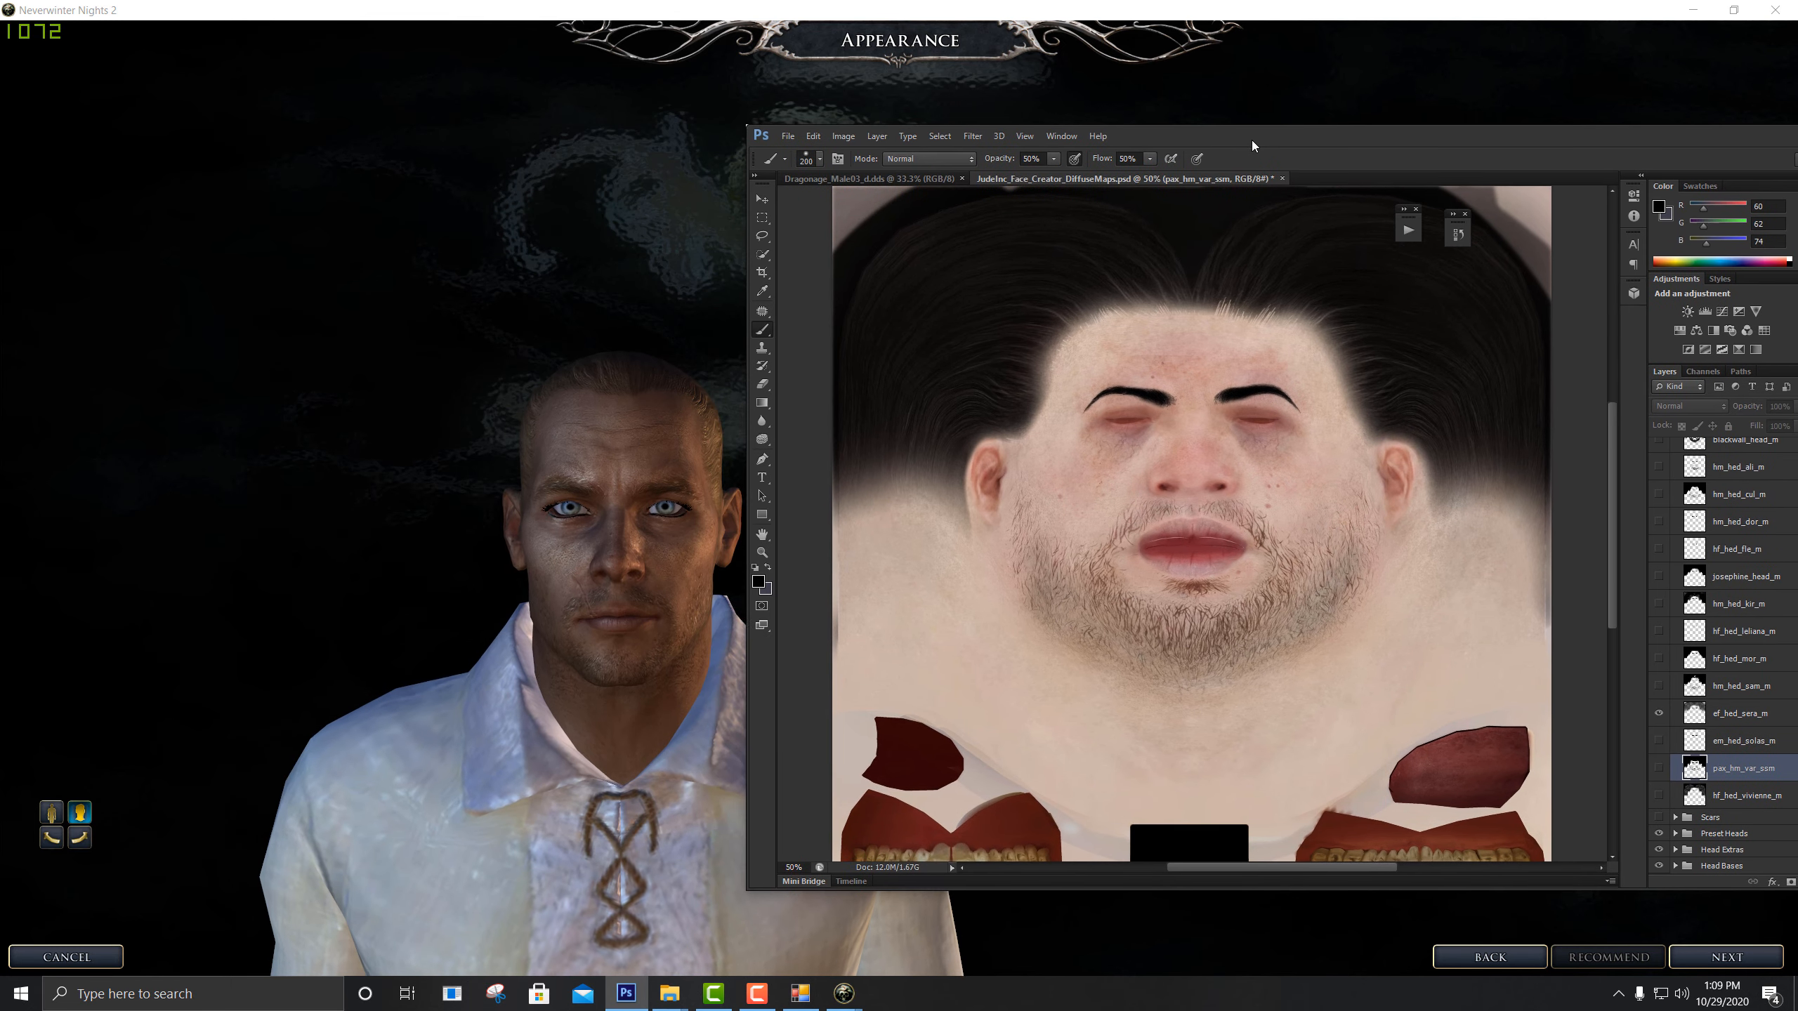
pyautogui.click(345, 526)
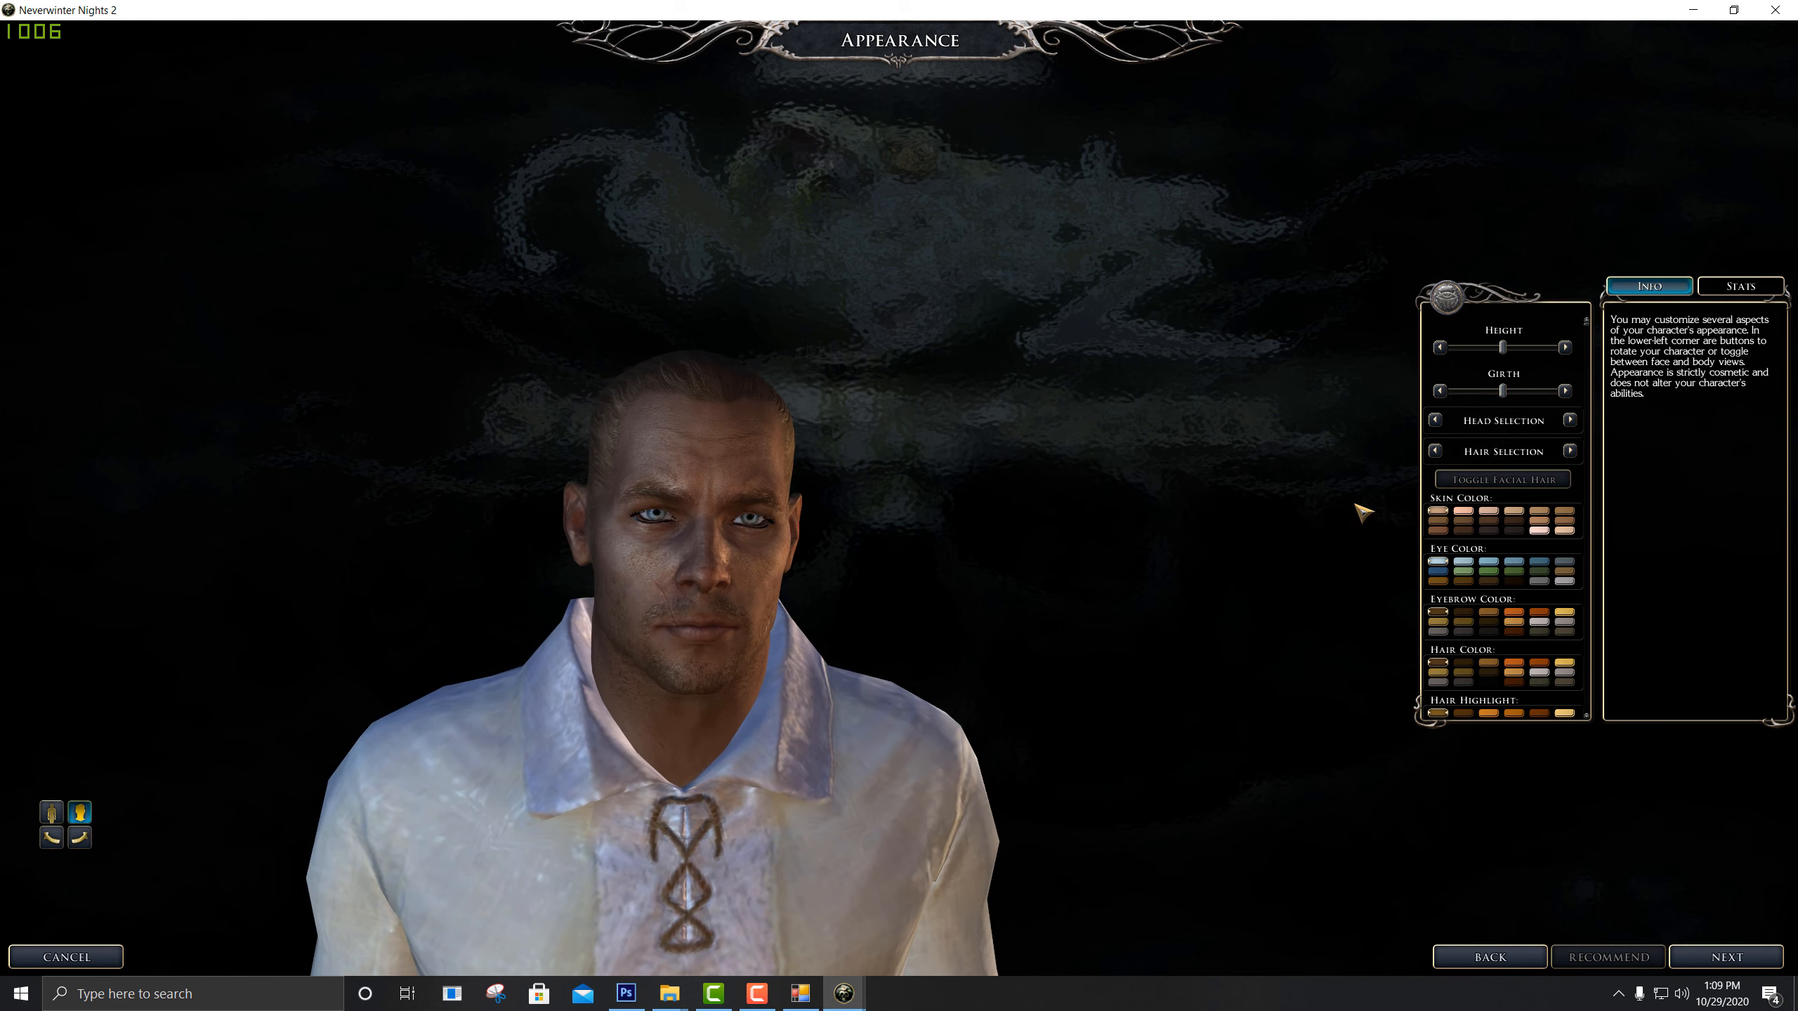
pyautogui.click(1437, 451)
pyautogui.click(1570, 451)
pyautogui.click(1571, 450)
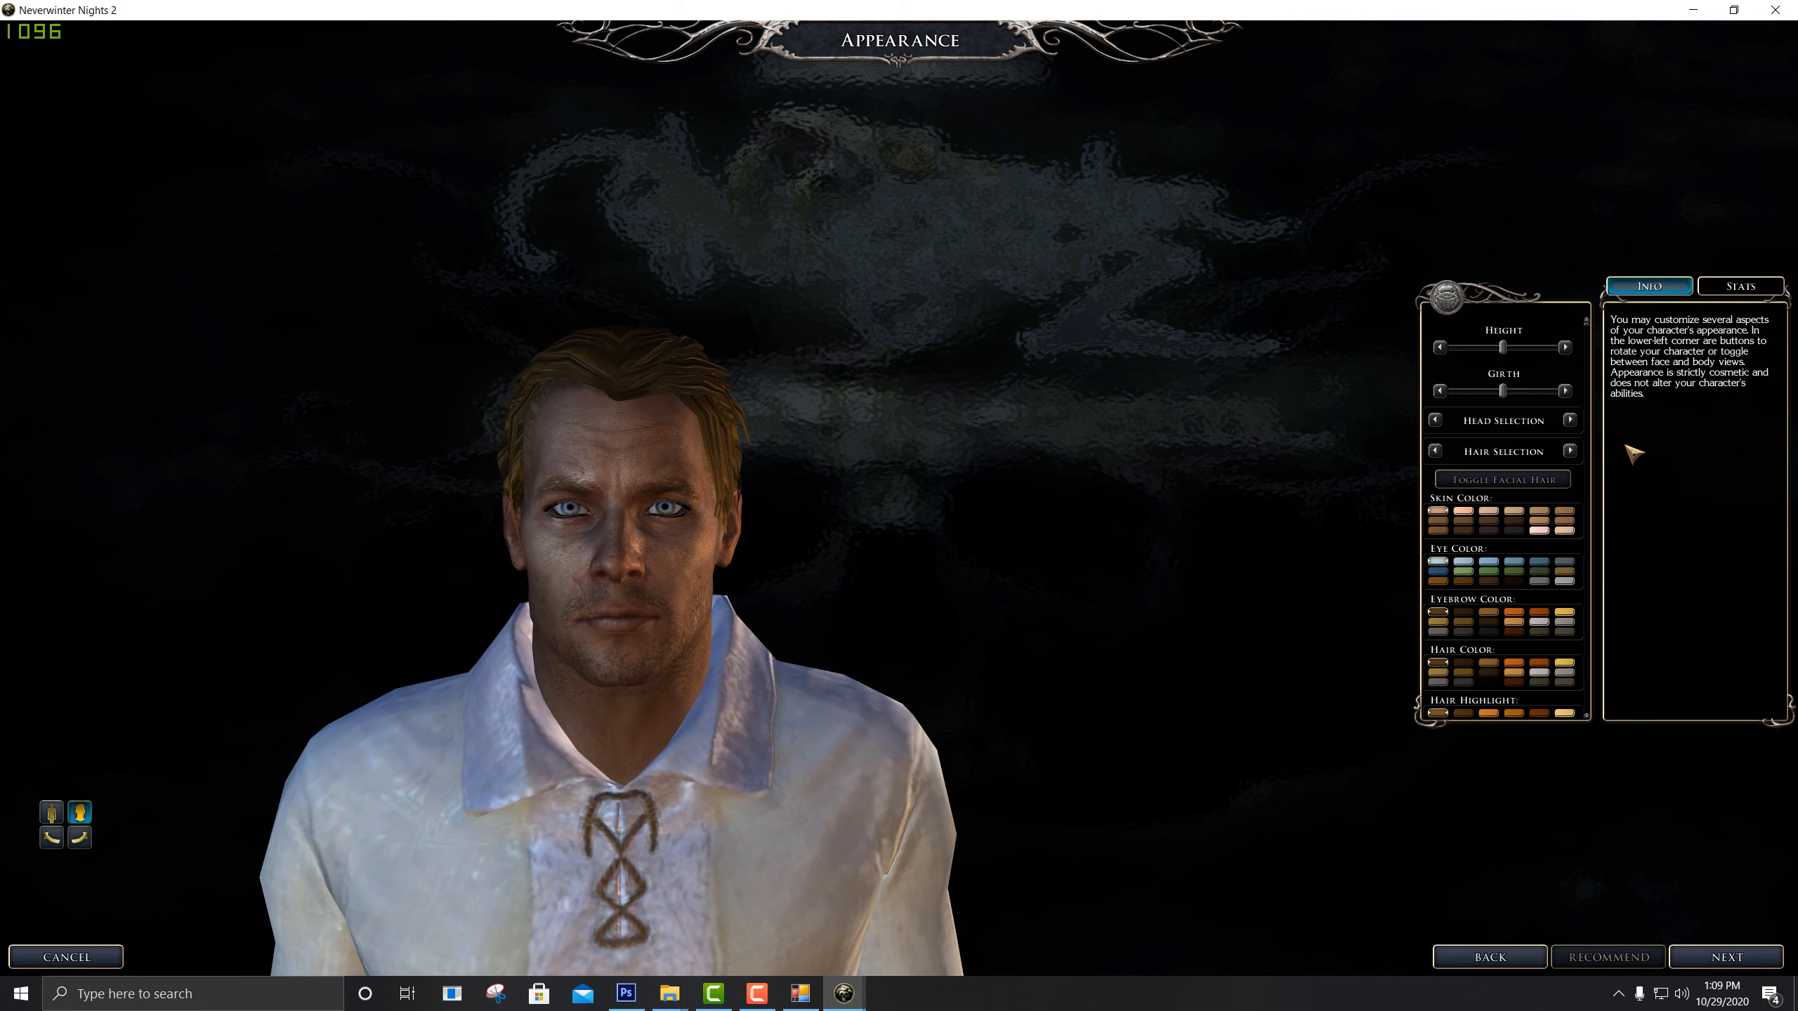
pyautogui.click(1573, 453)
pyautogui.click(1571, 452)
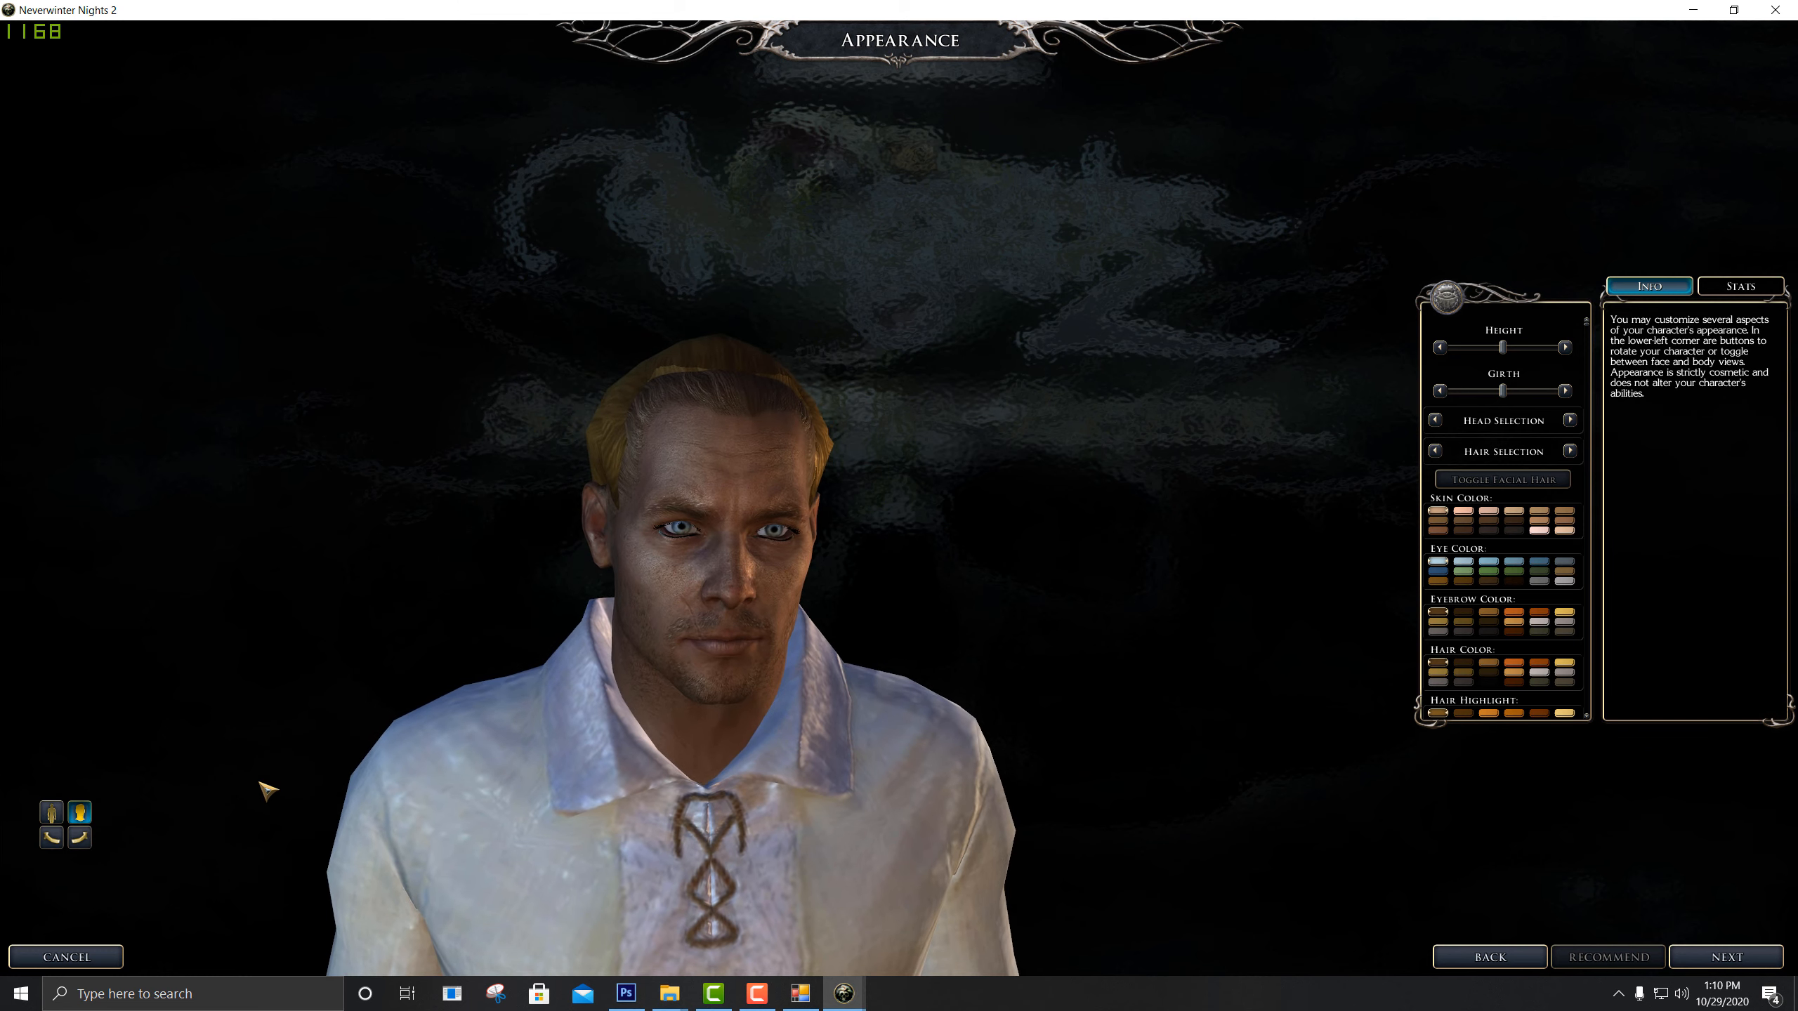
pyautogui.click(53, 840)
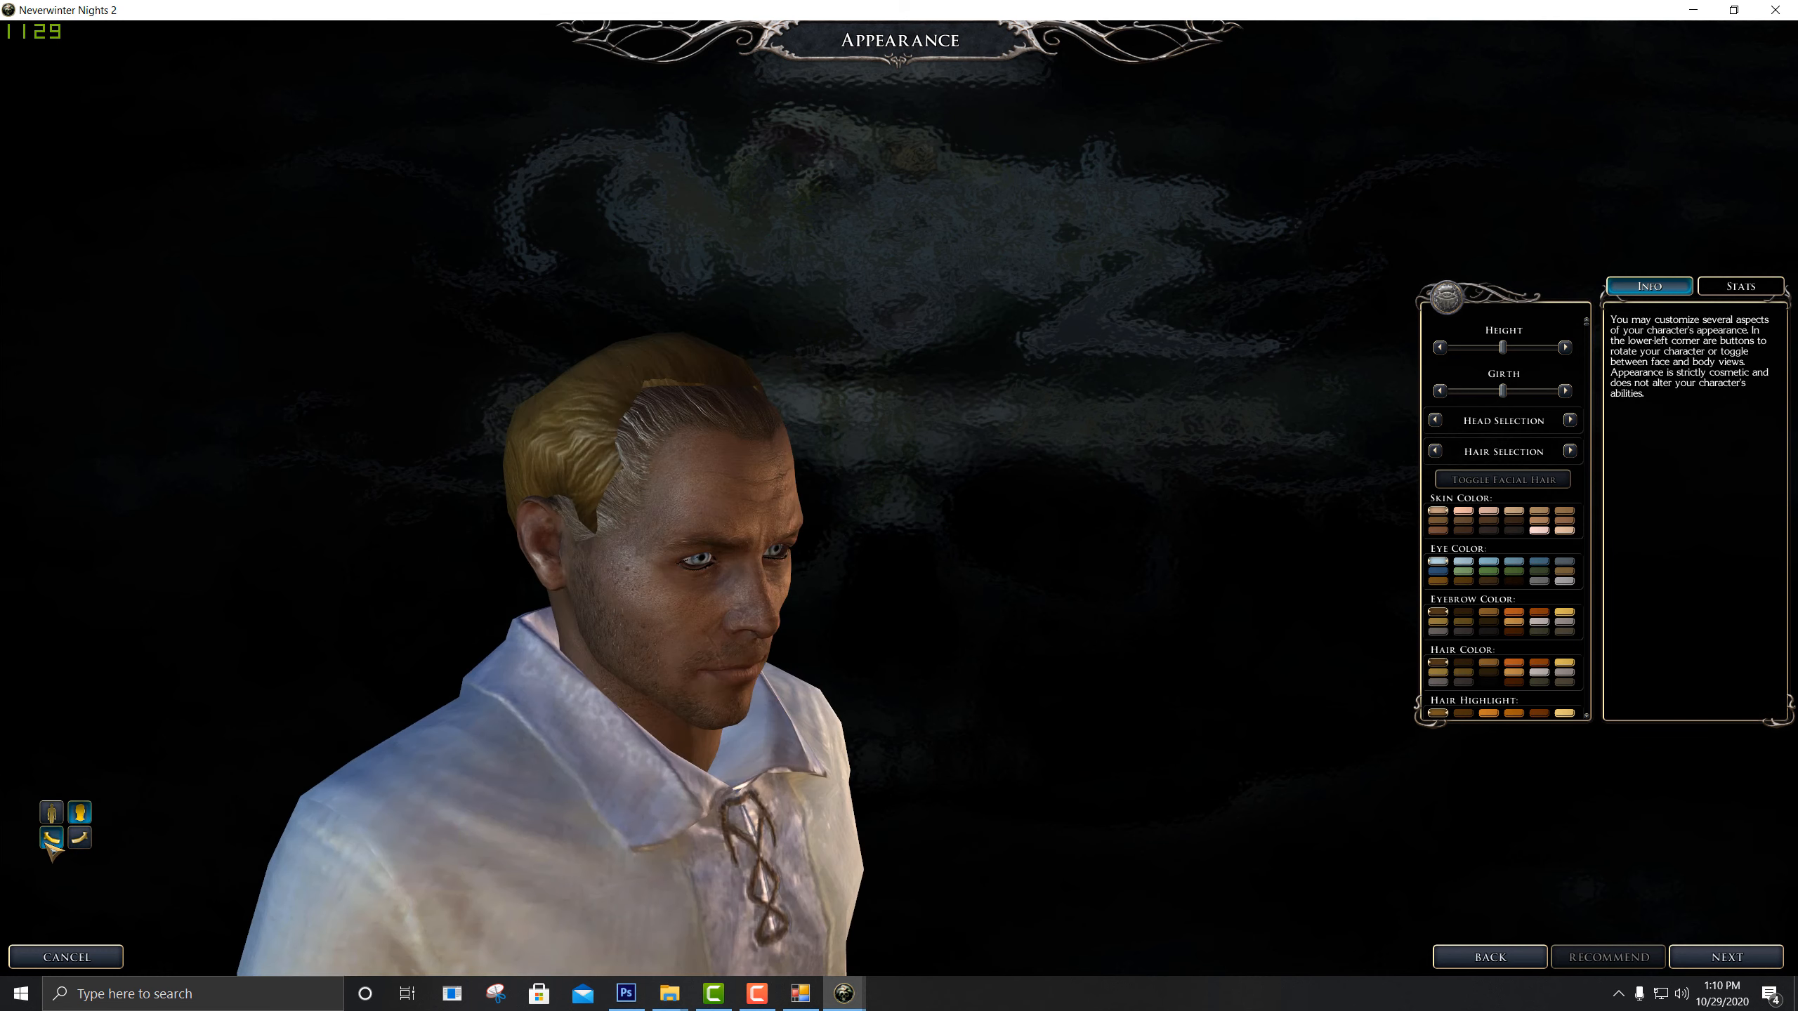
pyautogui.click(83, 839)
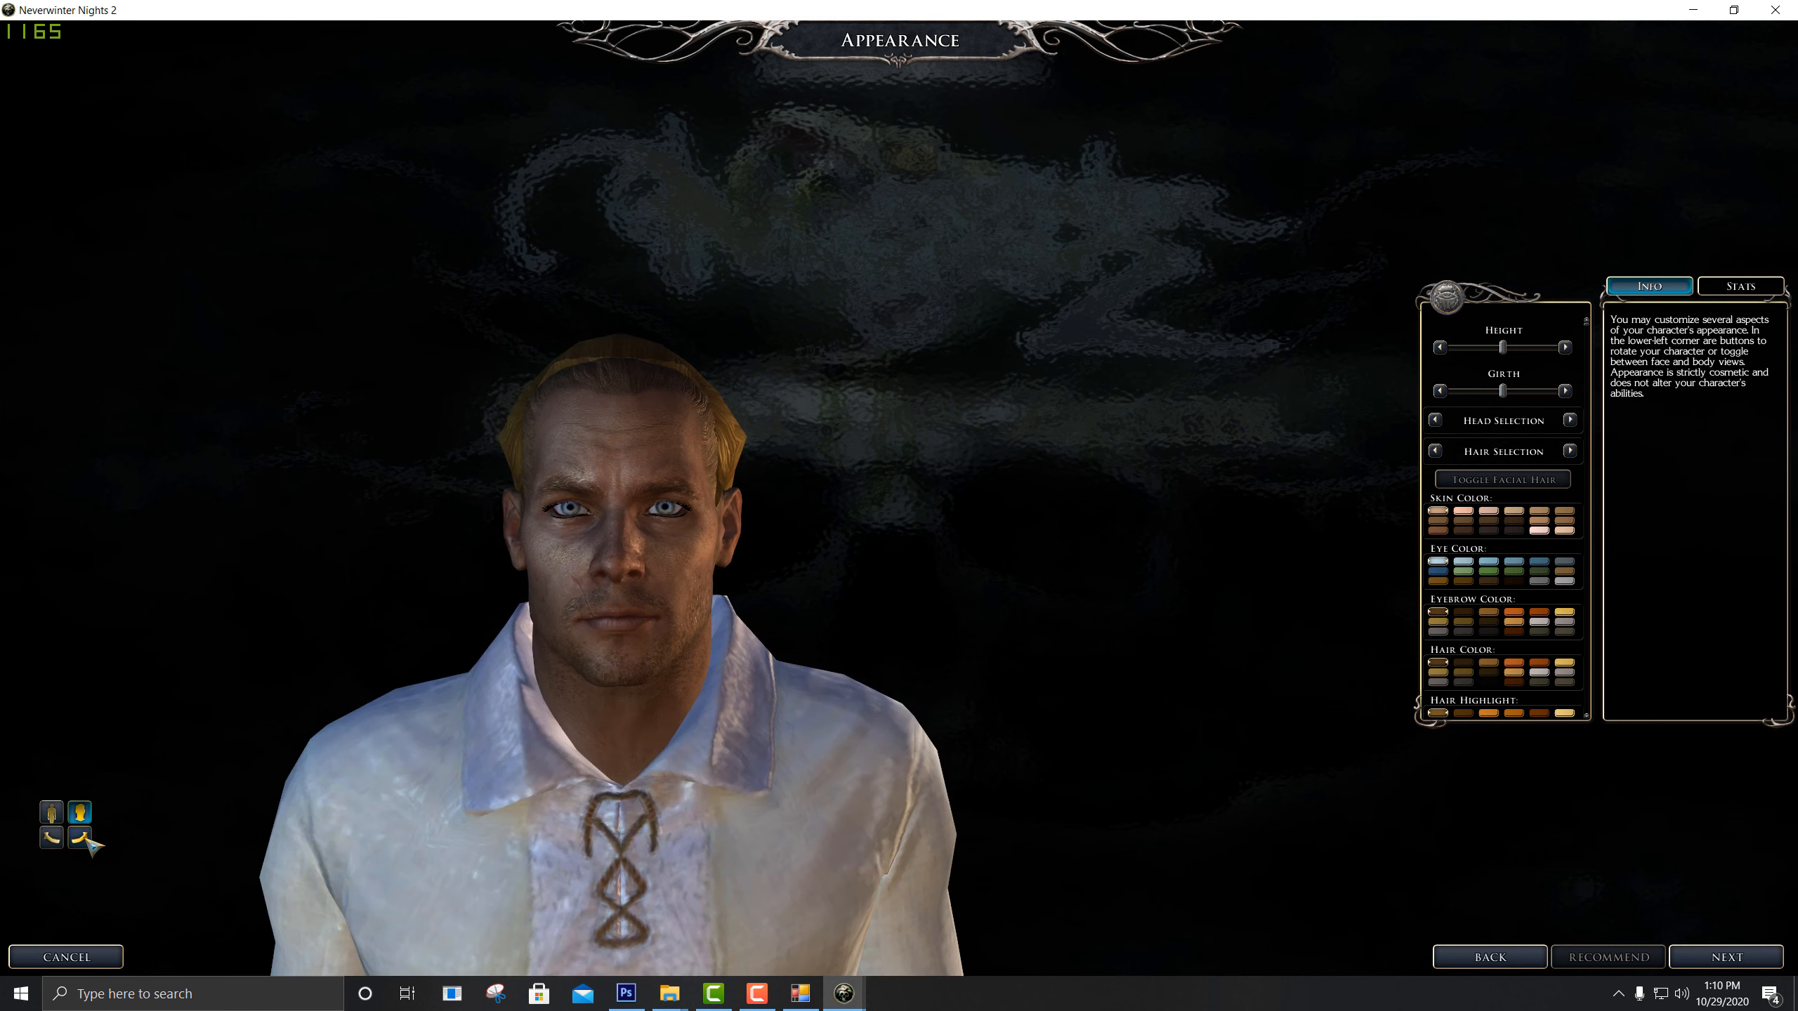
# Browse further hairstyles forward and backward to compare how each one covers the character's scalp
pyautogui.click(1570, 450)
pyautogui.click(1570, 451)
pyautogui.click(1570, 451)
pyautogui.click(1570, 451)
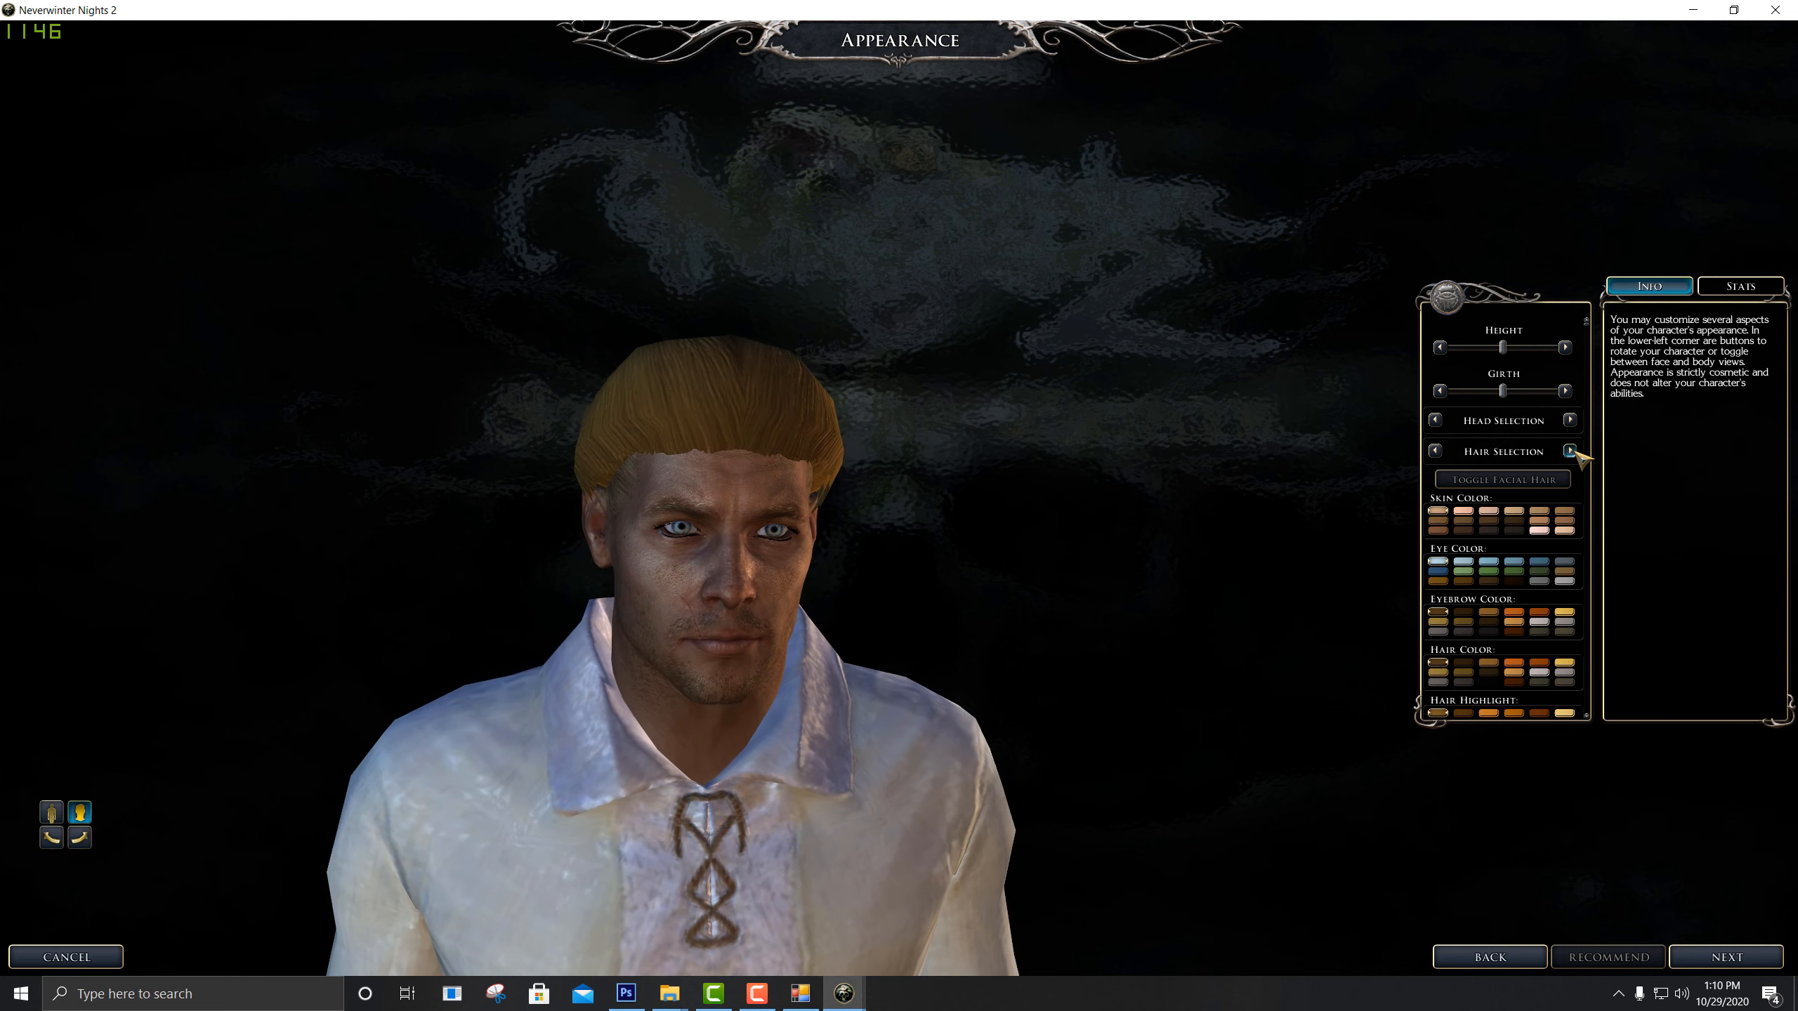
pyautogui.click(1569, 451)
pyautogui.click(1435, 451)
pyautogui.click(1436, 451)
pyautogui.click(1436, 451)
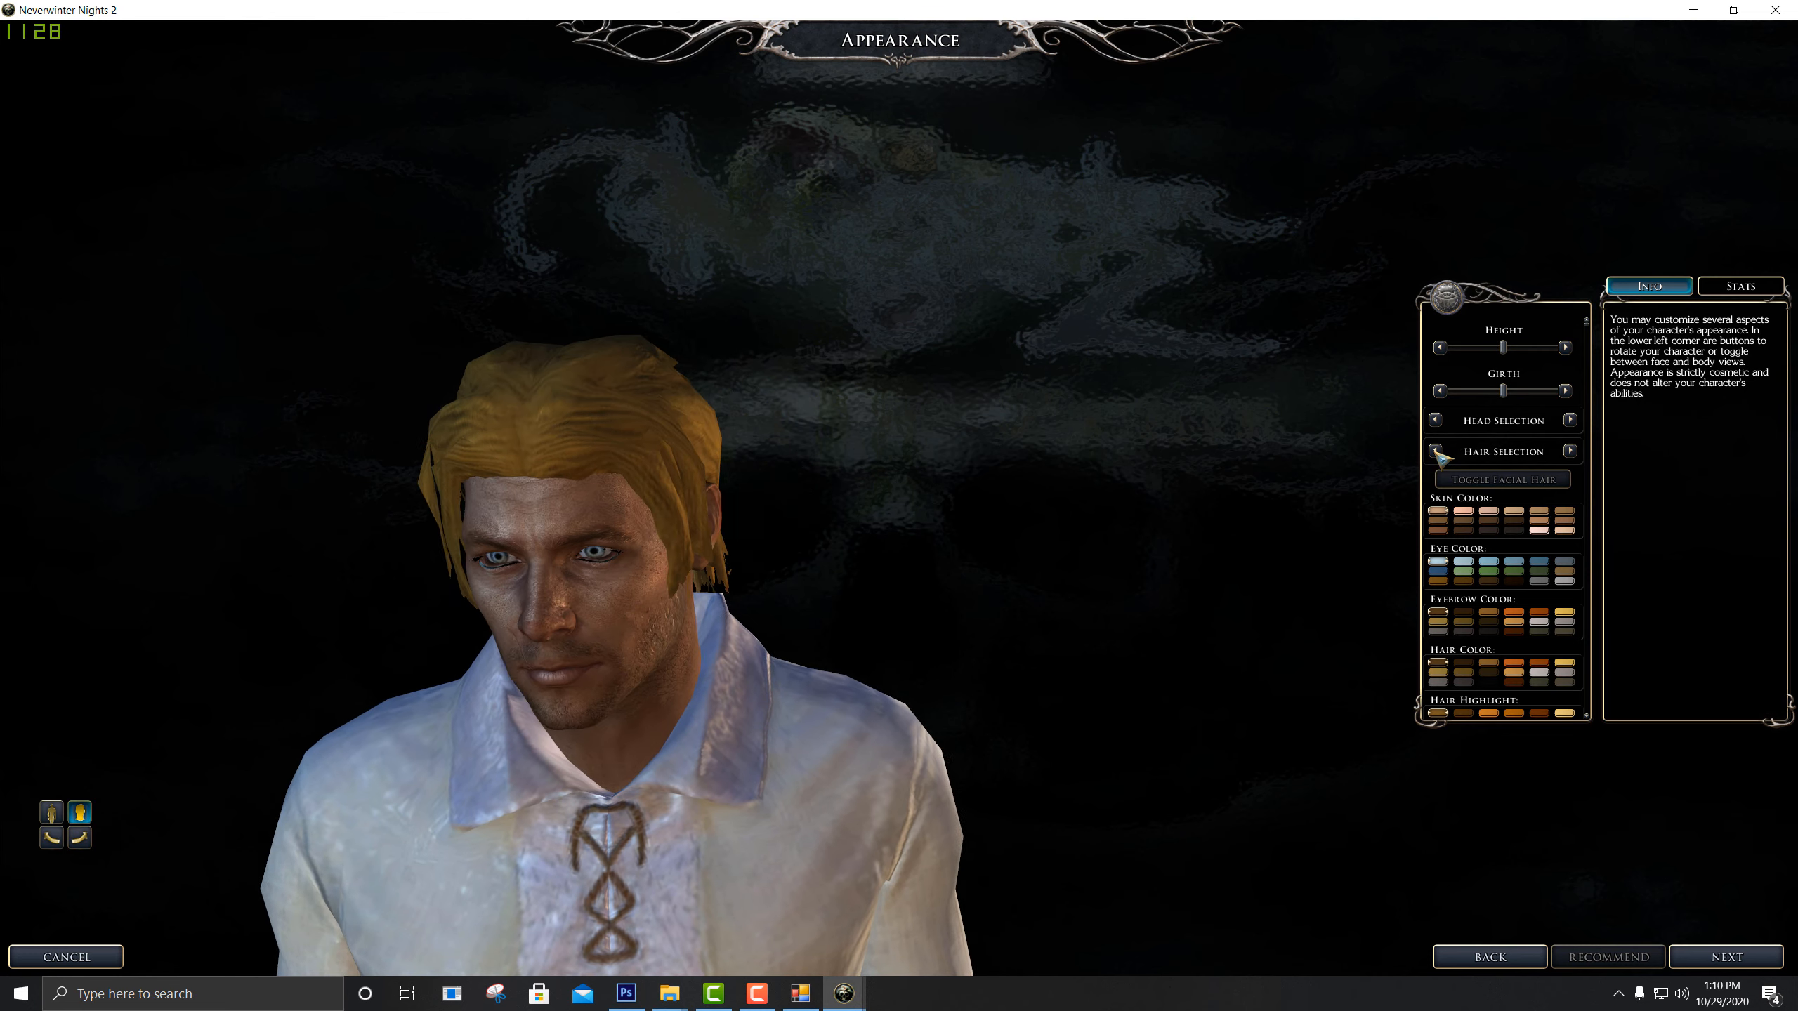
pyautogui.click(1437, 452)
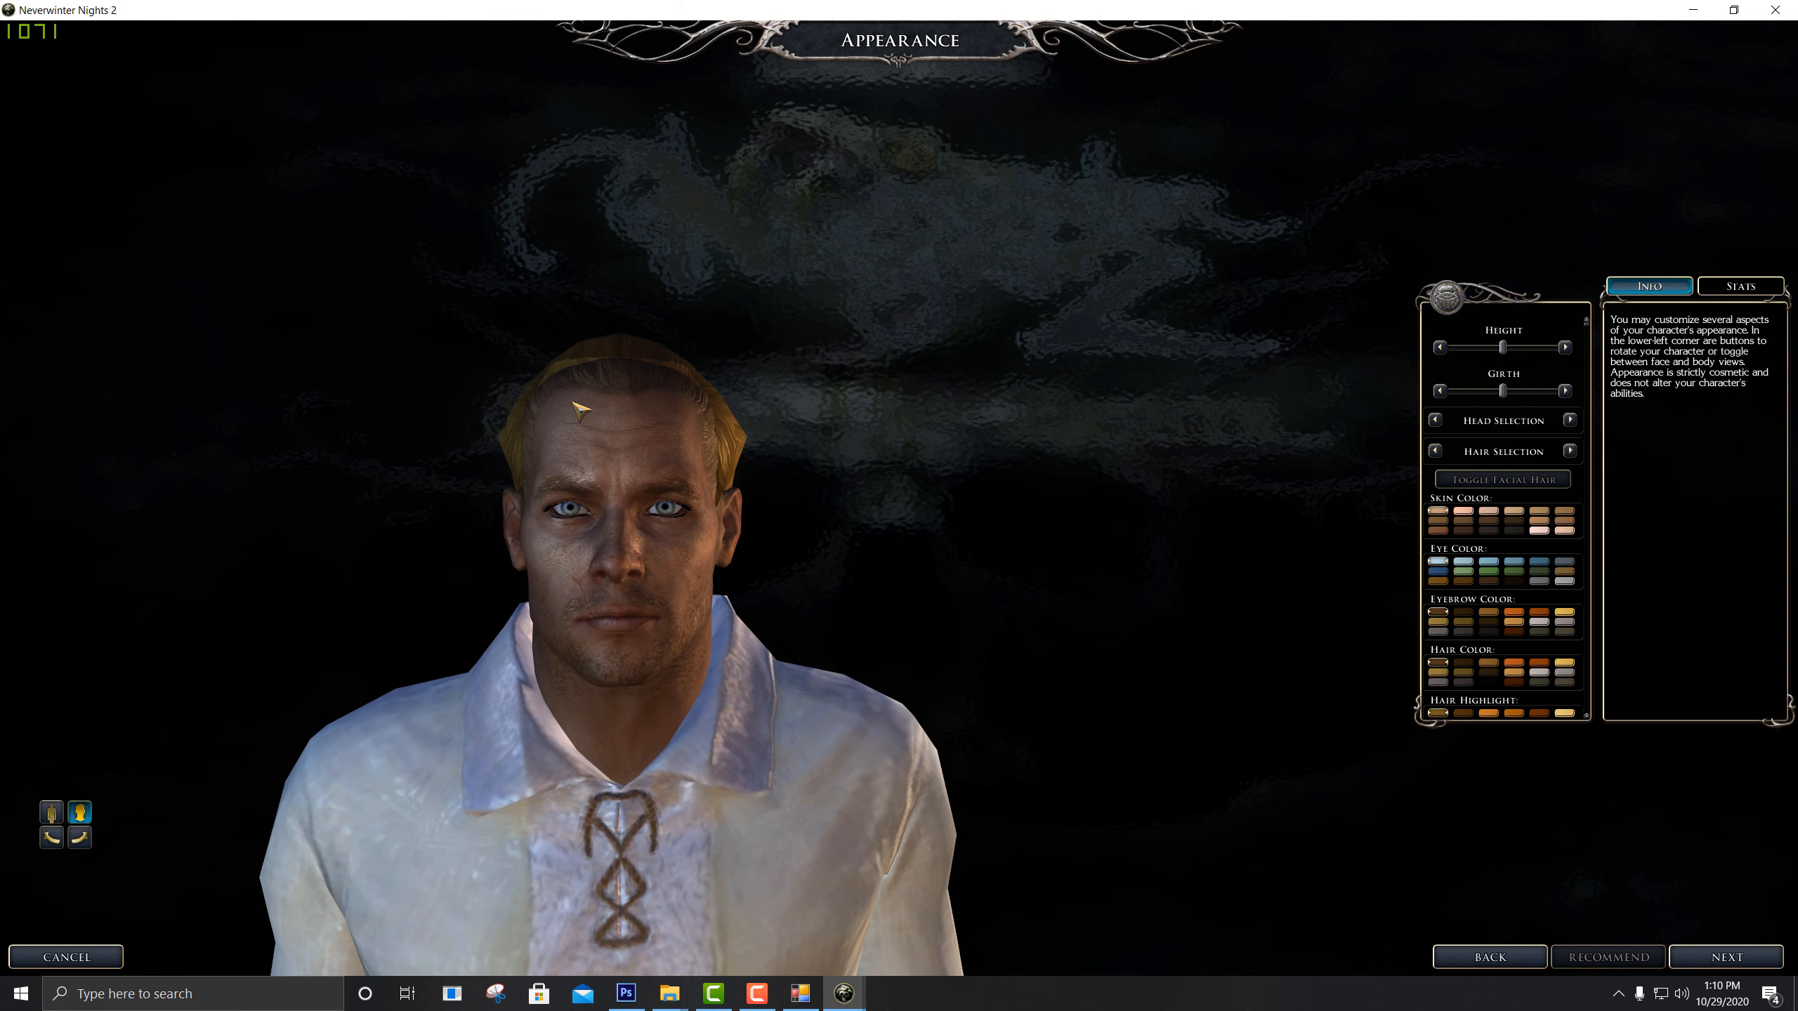
pyautogui.click(1436, 451)
pyautogui.click(1437, 452)
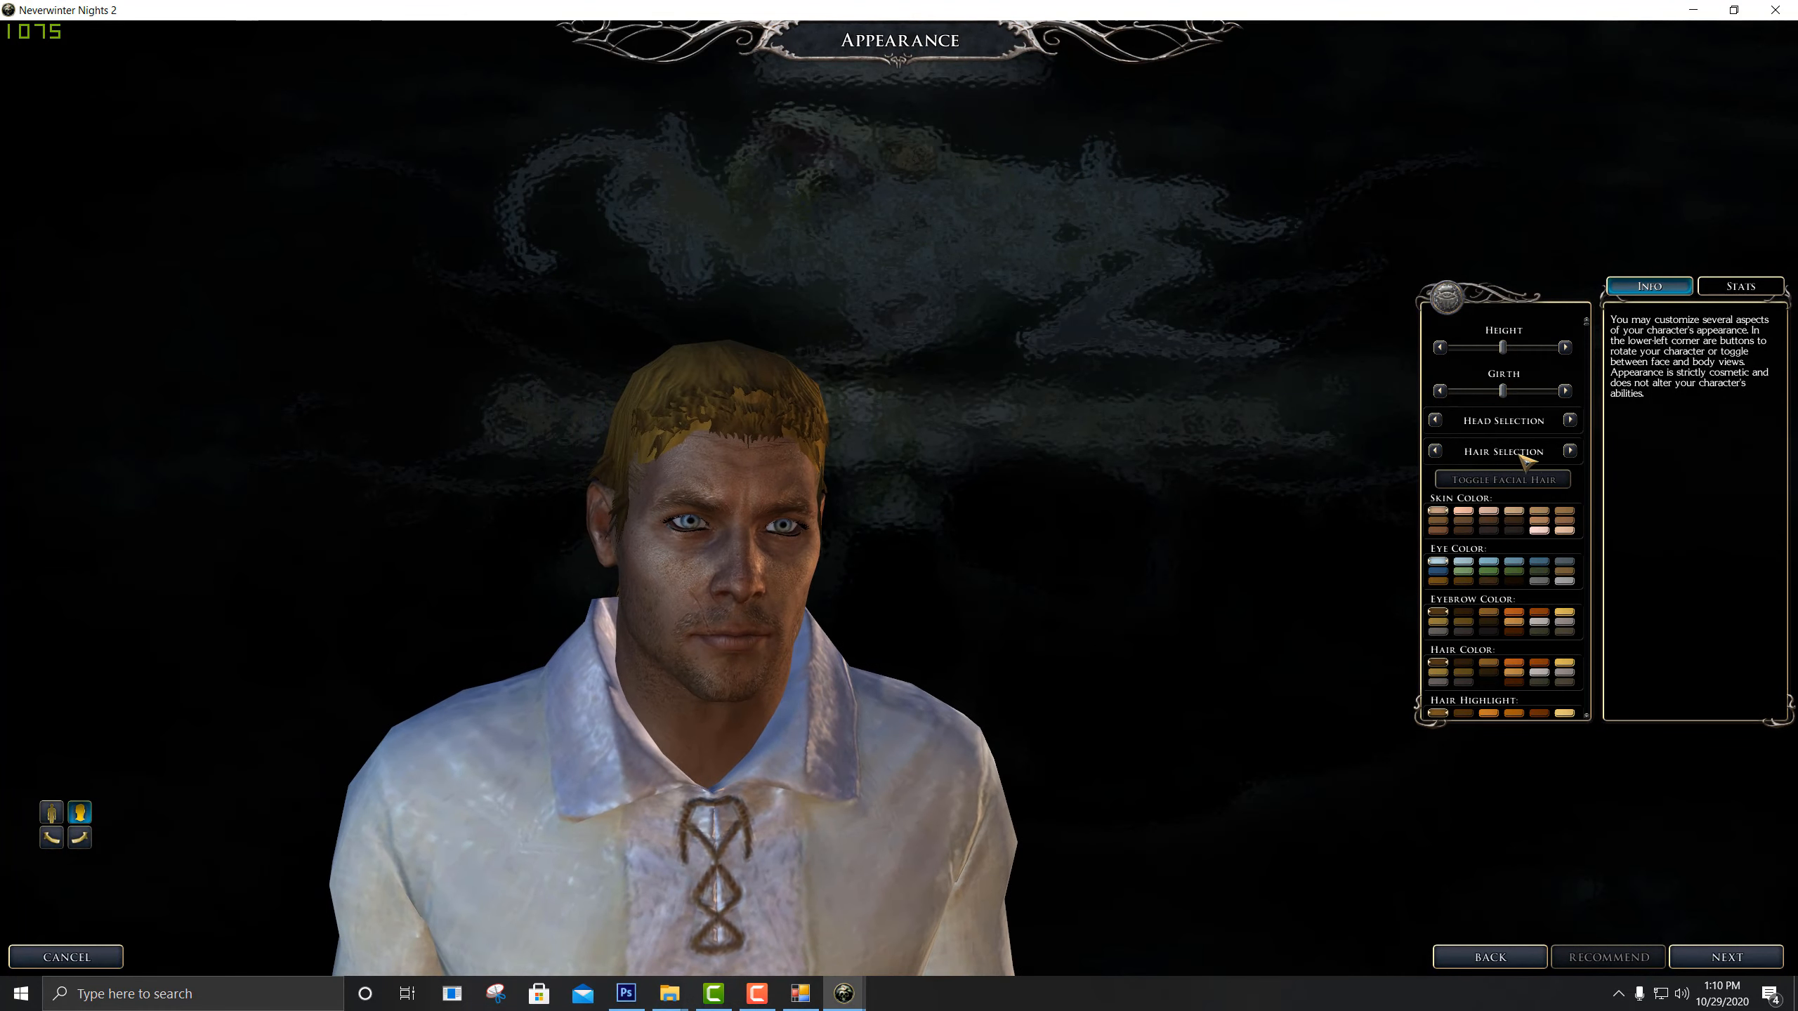
pyautogui.click(1569, 452)
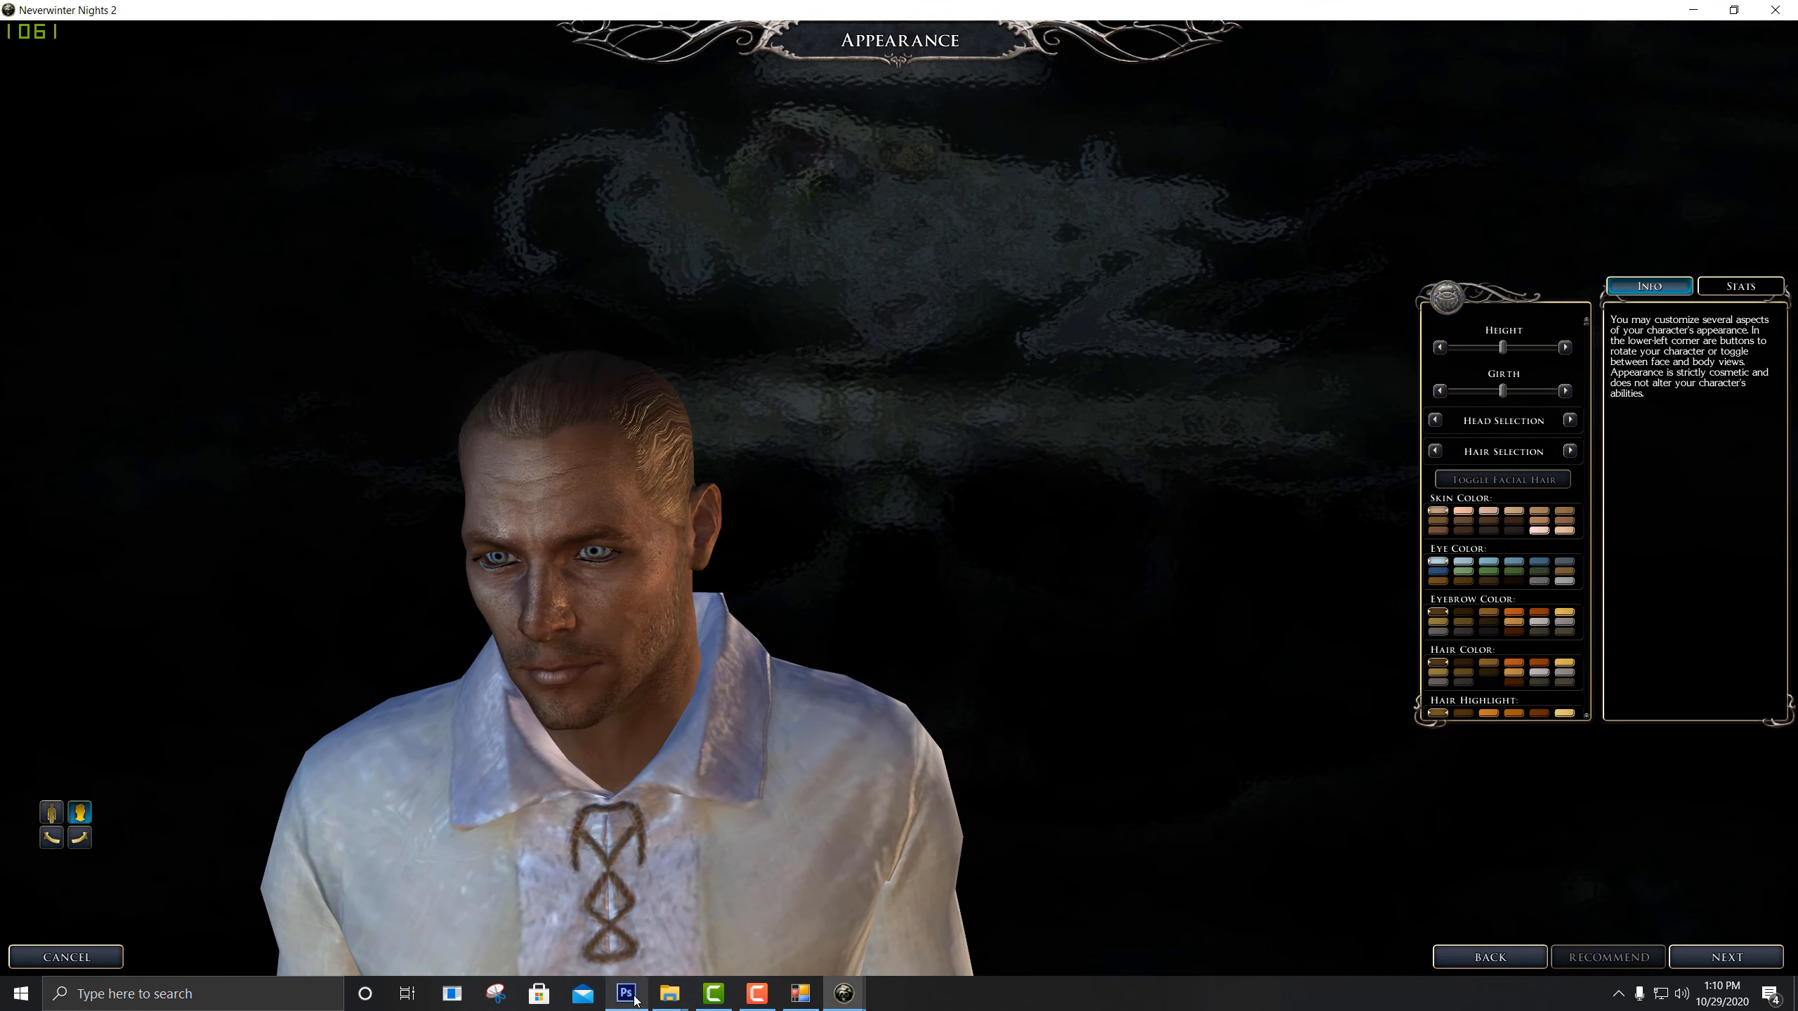
# Switch to Photoshop, hide the ef_hed_sera_m layer, and briefly preview the josephine_head_m layer
pyautogui.click(630, 1002)
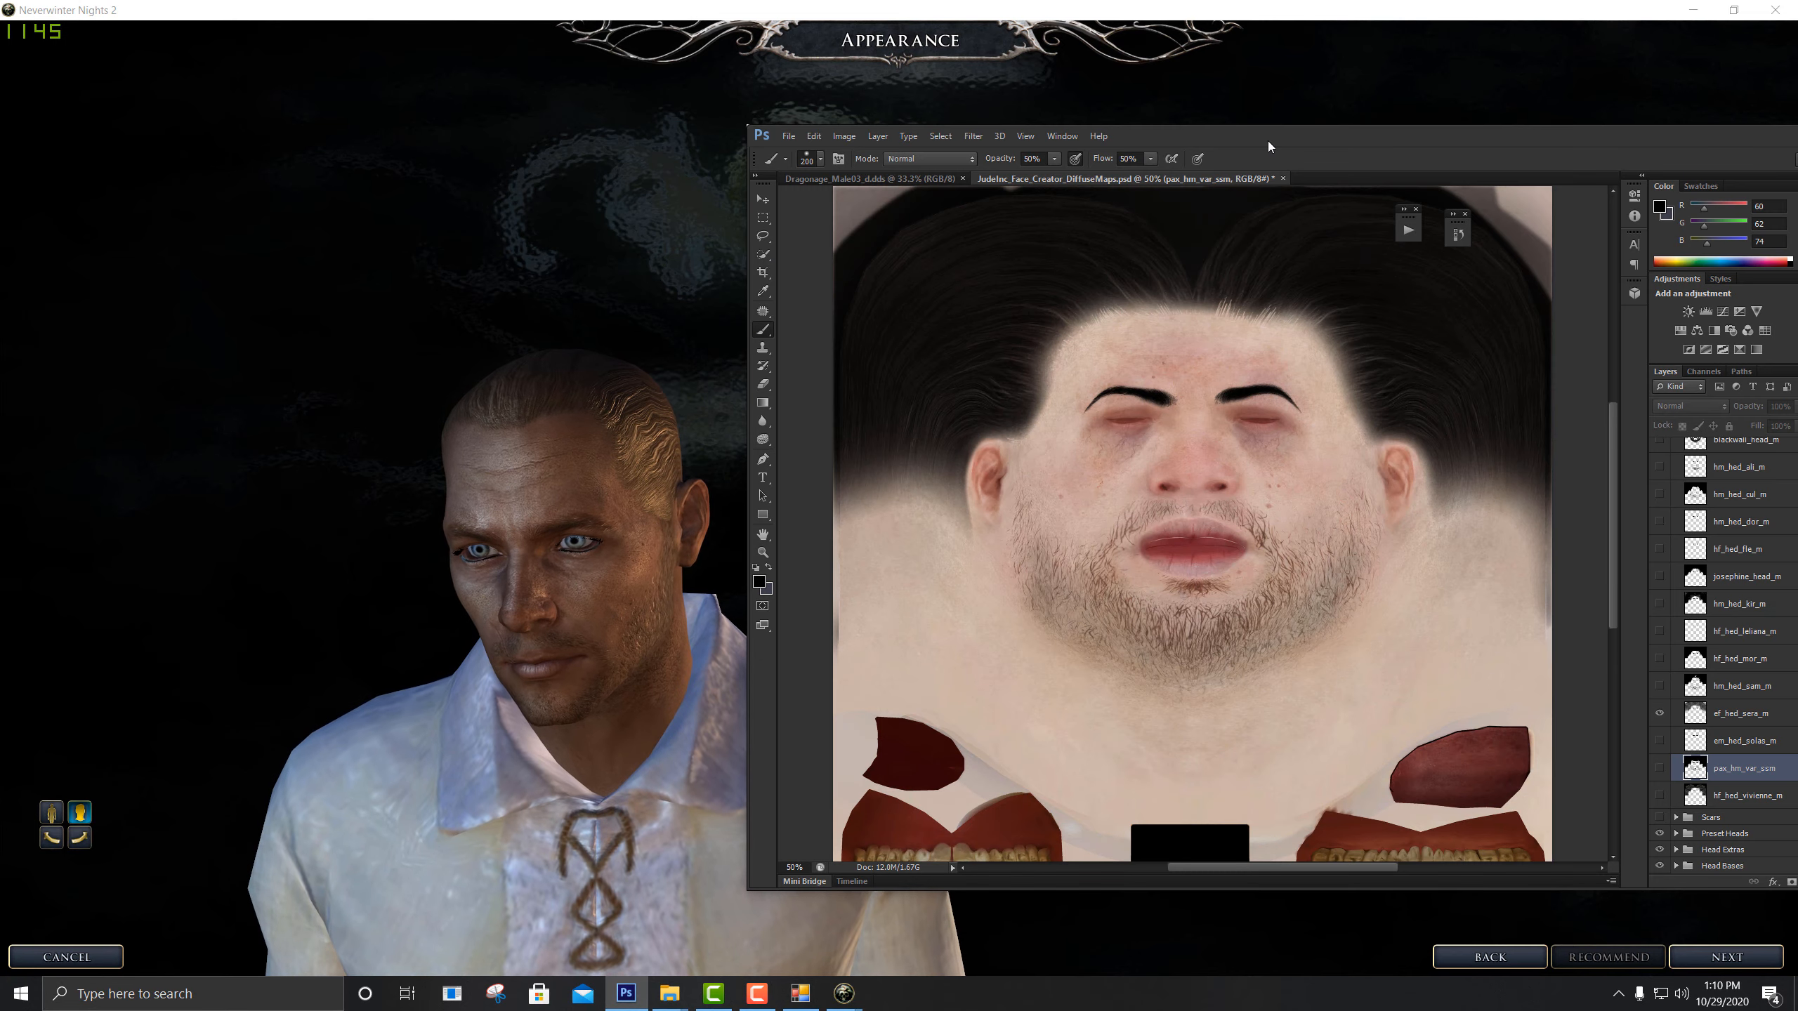
pyautogui.moveTo(1267, 140); pyautogui.dragTo(745, 160)
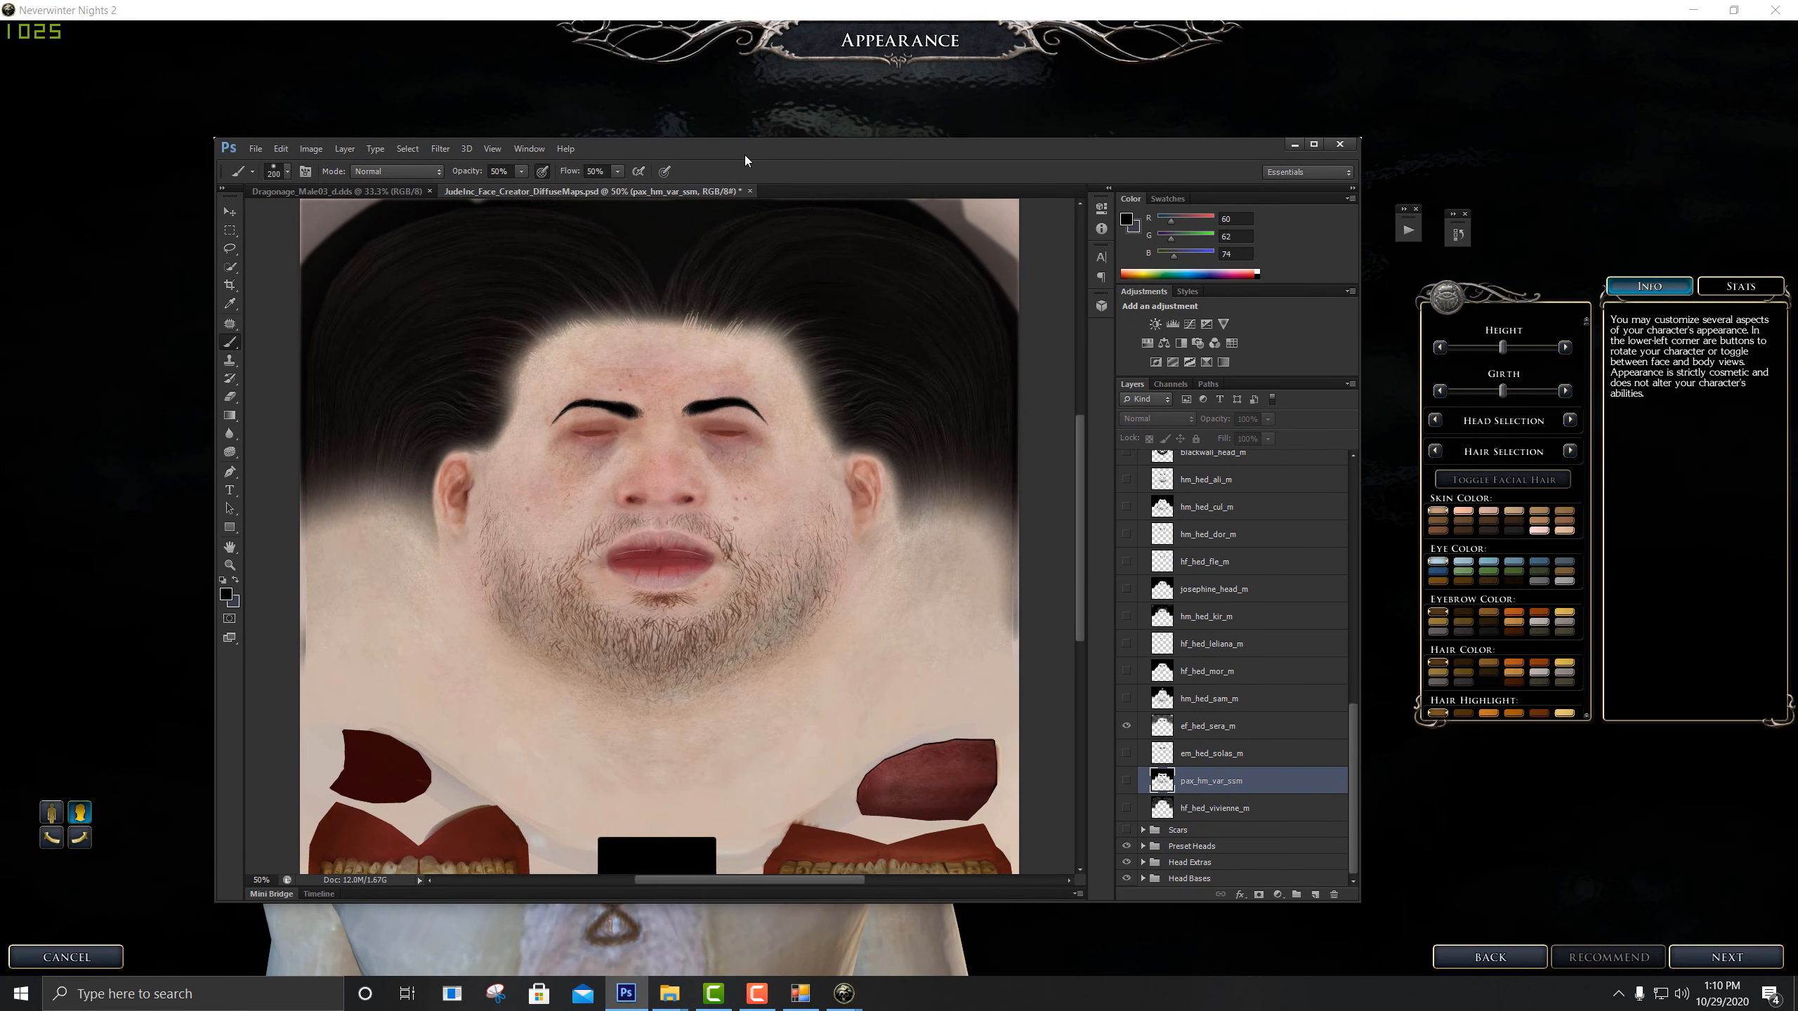
pyautogui.click(1127, 727)
pyautogui.click(1126, 589)
pyautogui.click(1126, 584)
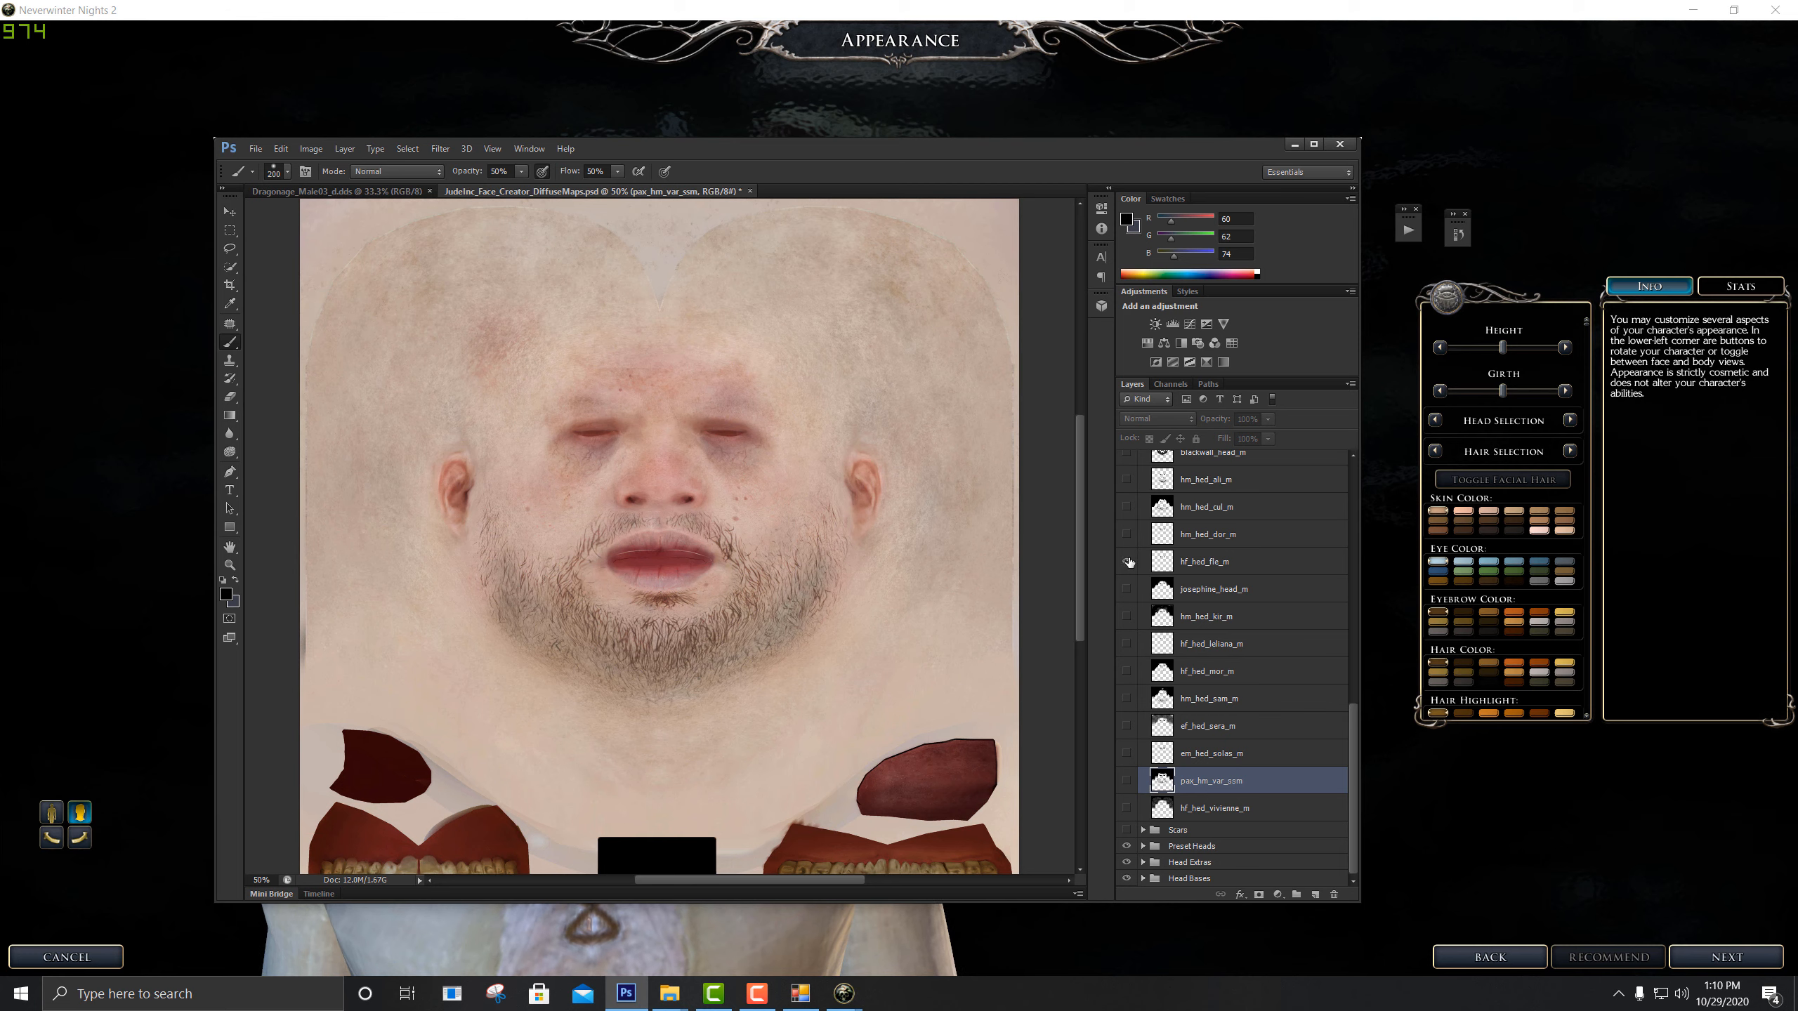
# Preview the hf_hed_fle_m, hm_hed_dor_m and hm_hed_cul_m scalp hair layers one at a time, leaving each hidden
pyautogui.click(1127, 562)
pyautogui.click(1127, 562)
pyautogui.click(1127, 535)
pyautogui.click(1126, 534)
pyautogui.click(1127, 509)
pyautogui.click(1126, 507)
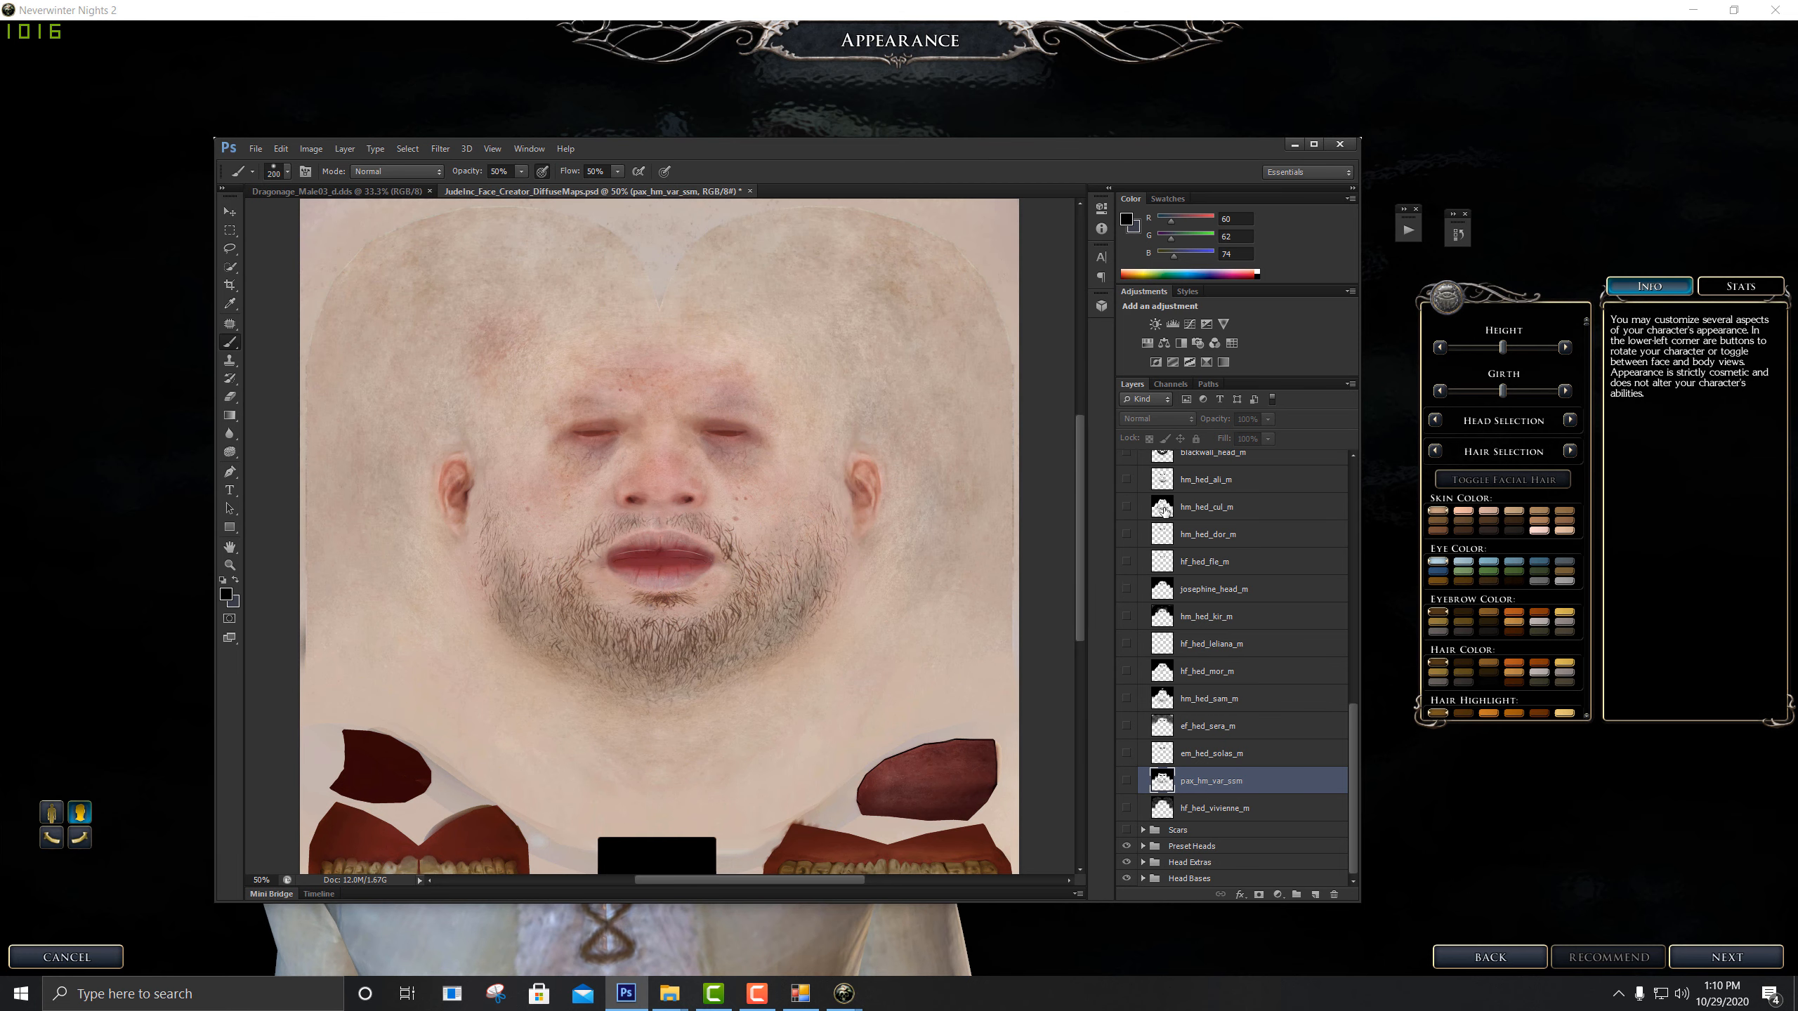
pyautogui.click(1164, 508)
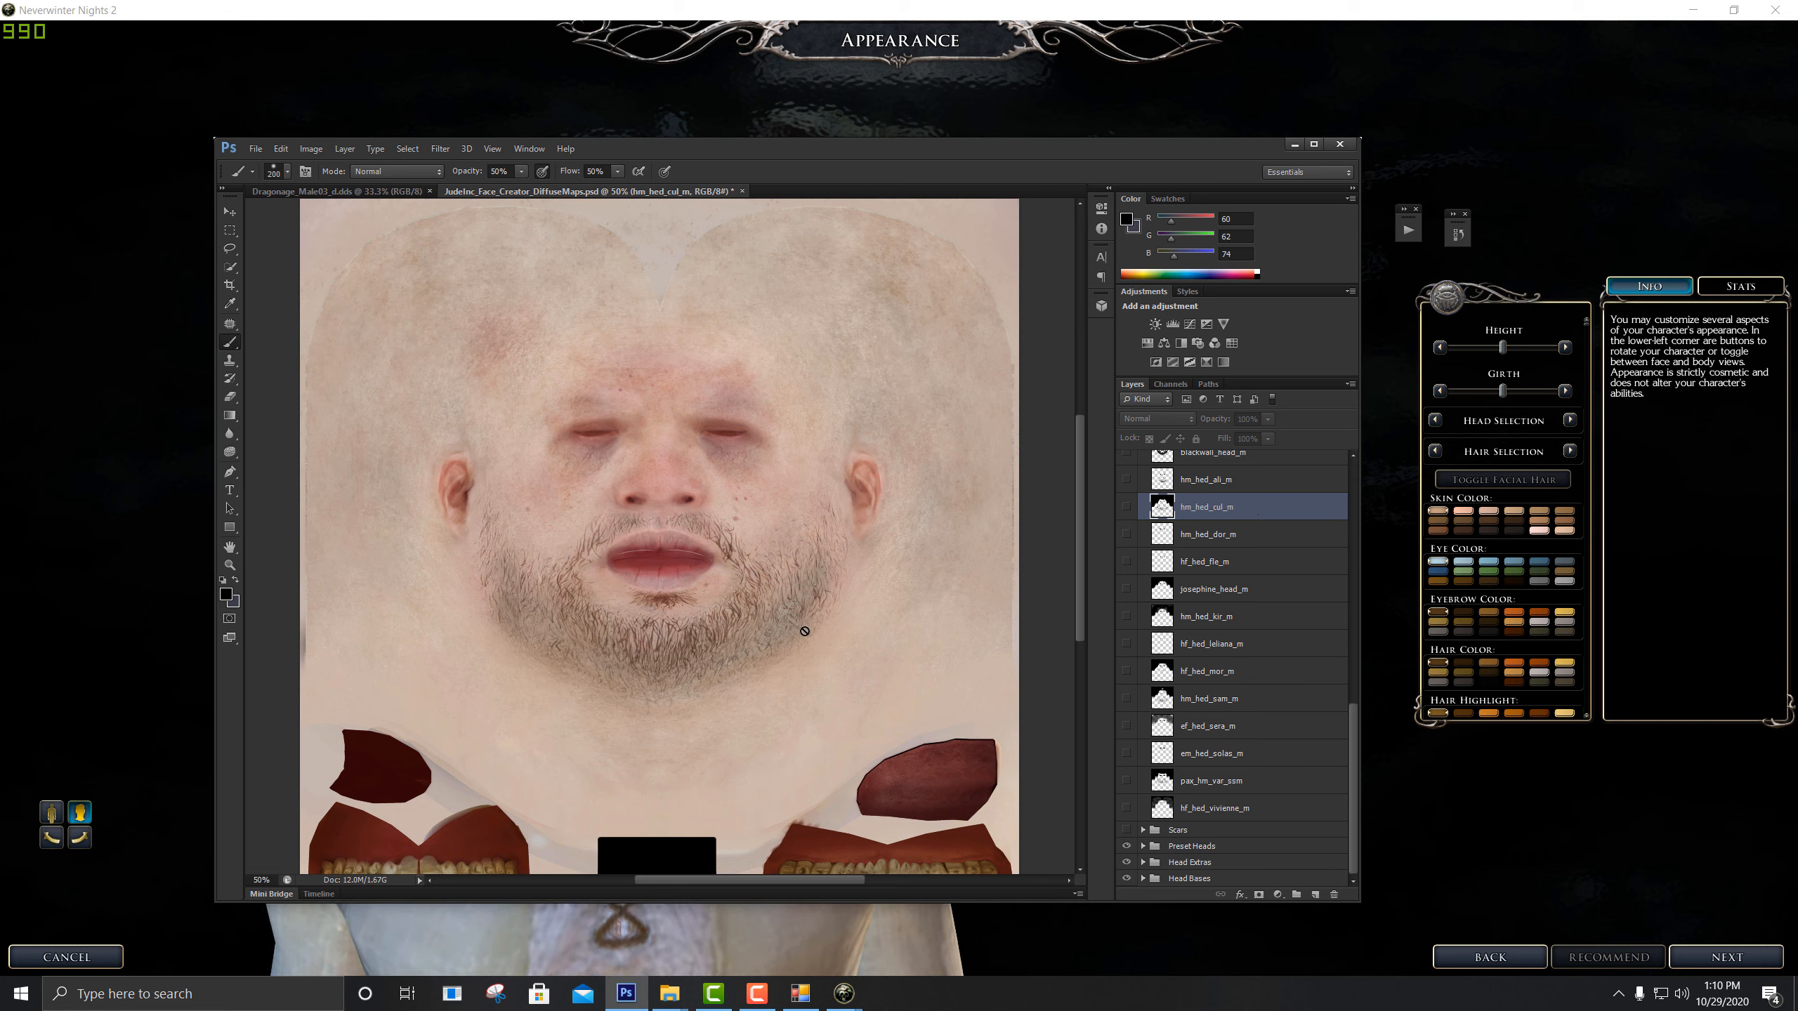
pyautogui.click(1124, 508)
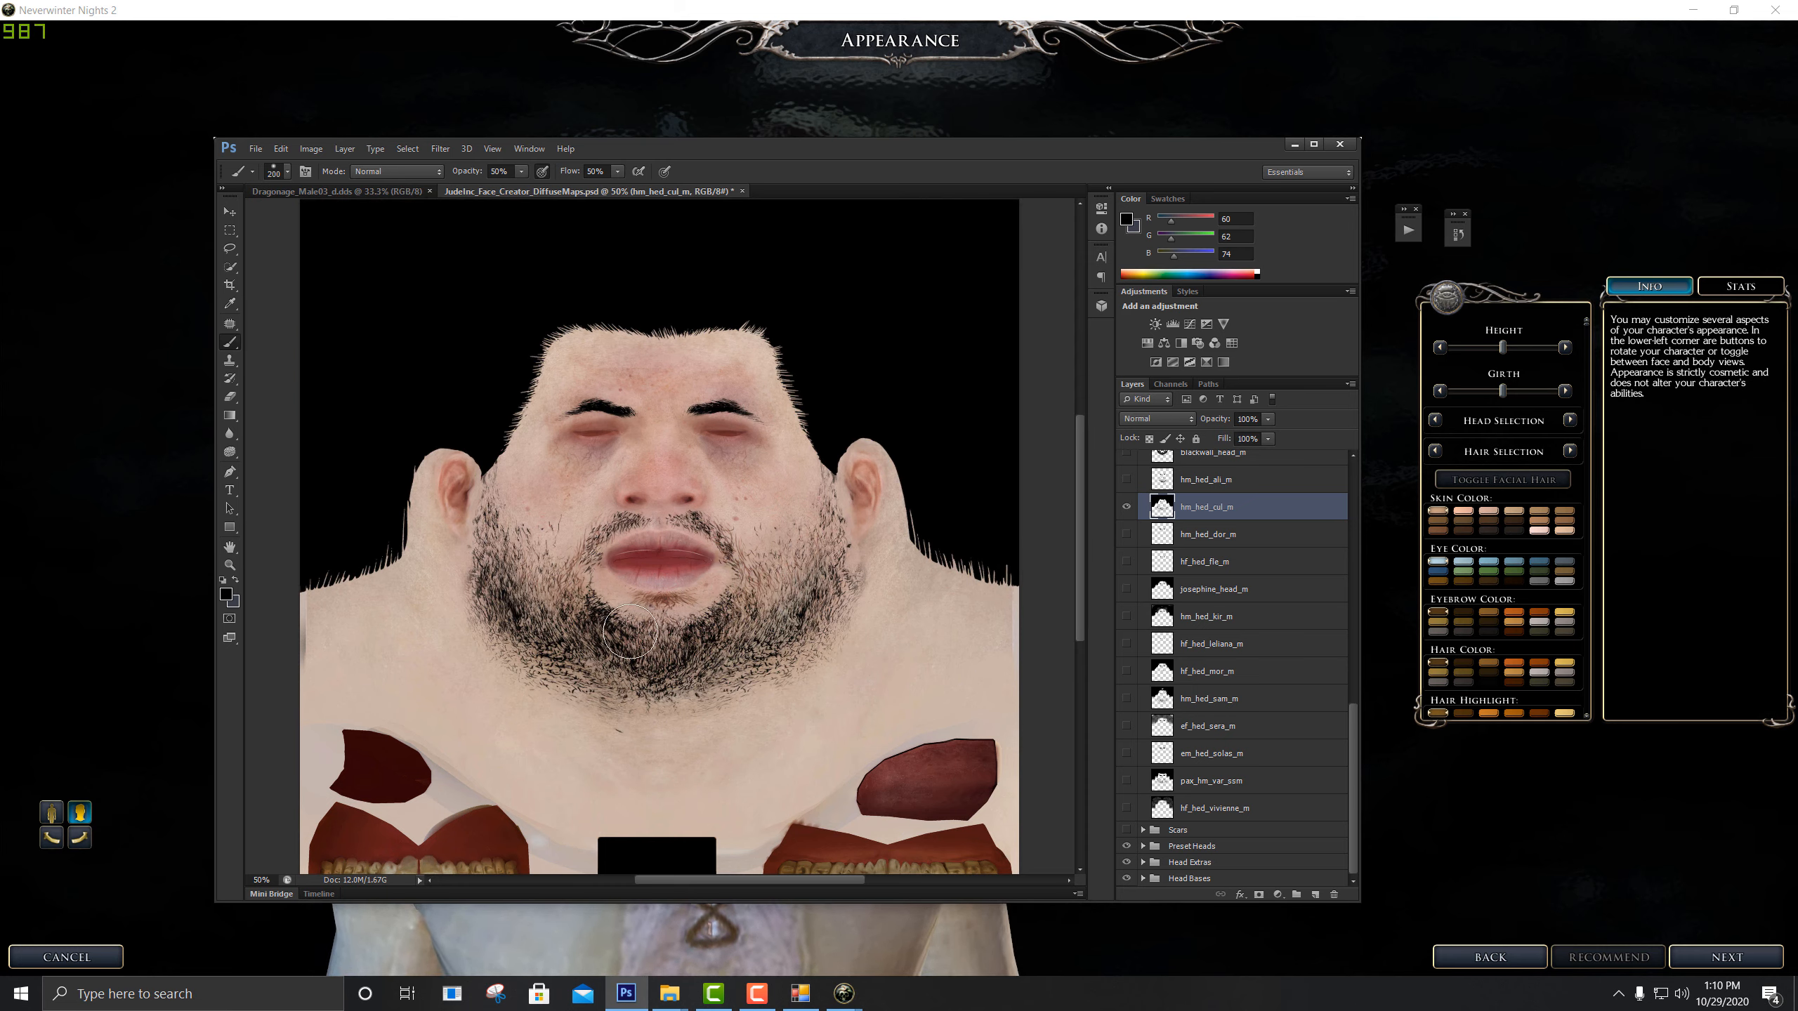
pyautogui.click(1126, 507)
# Collapse the Scalp Hair group and hide it
pyautogui.scroll(10, 1271, 629)
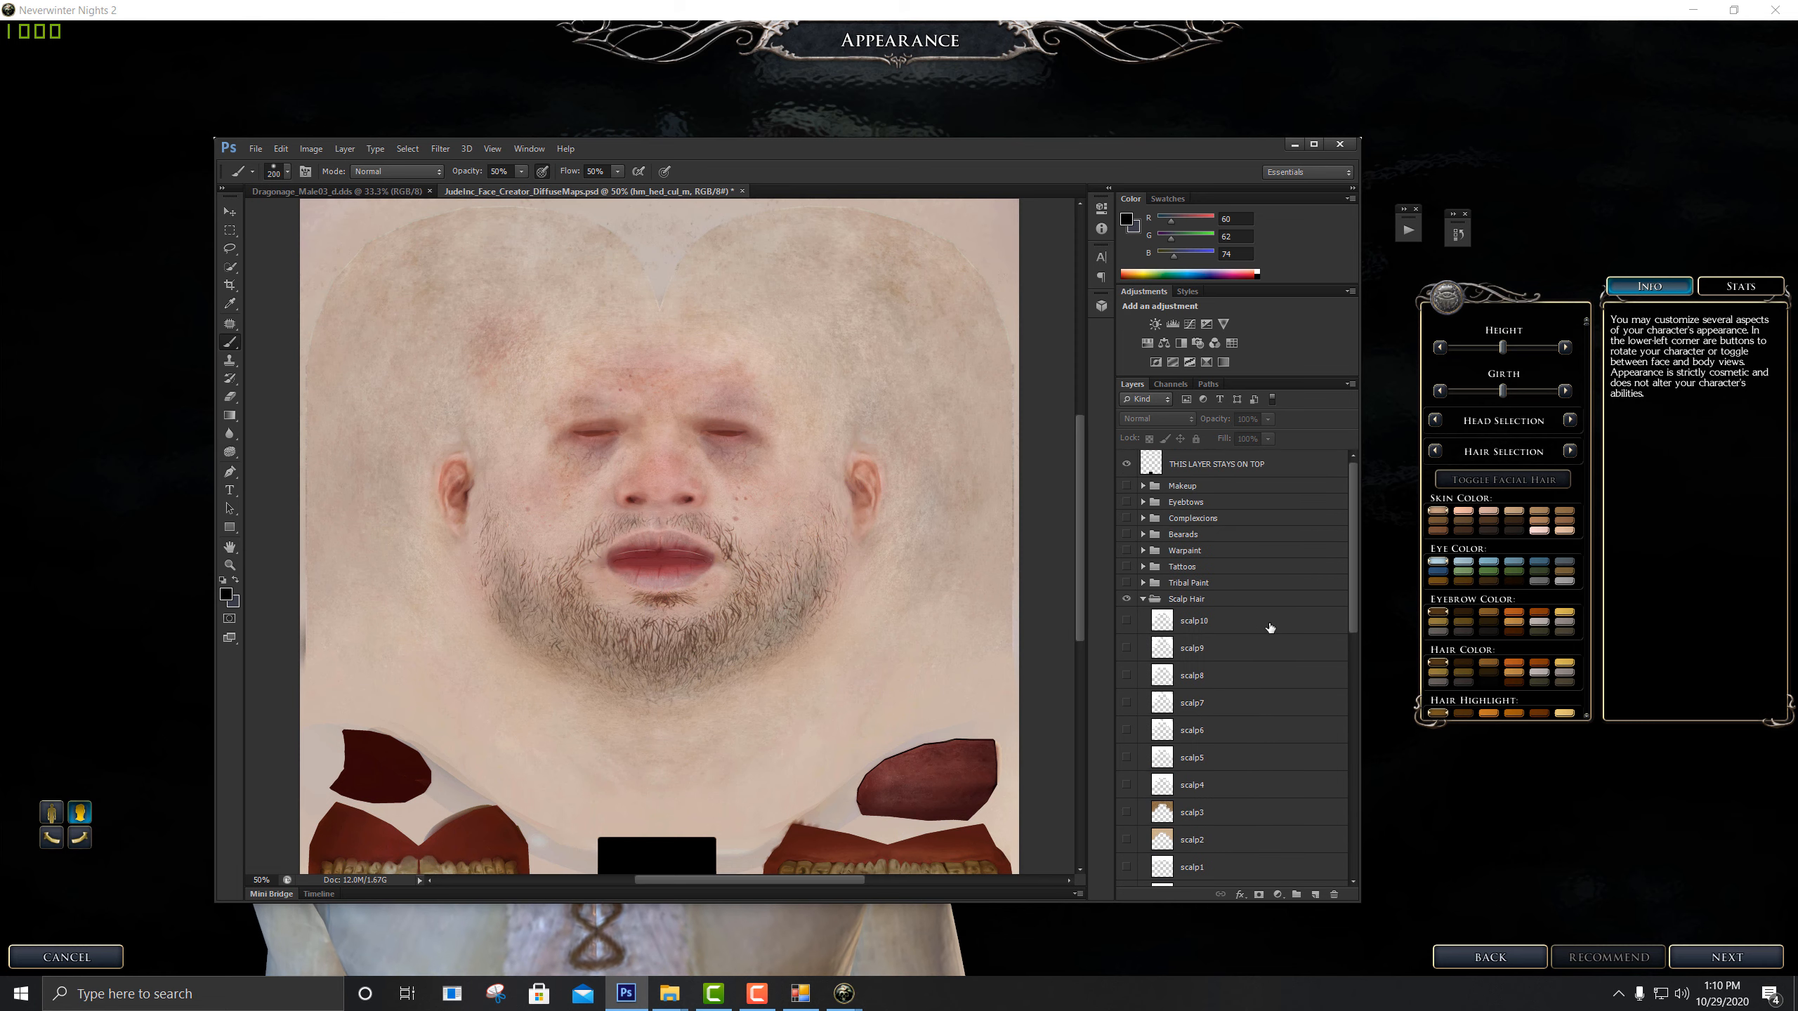
pyautogui.click(1145, 599)
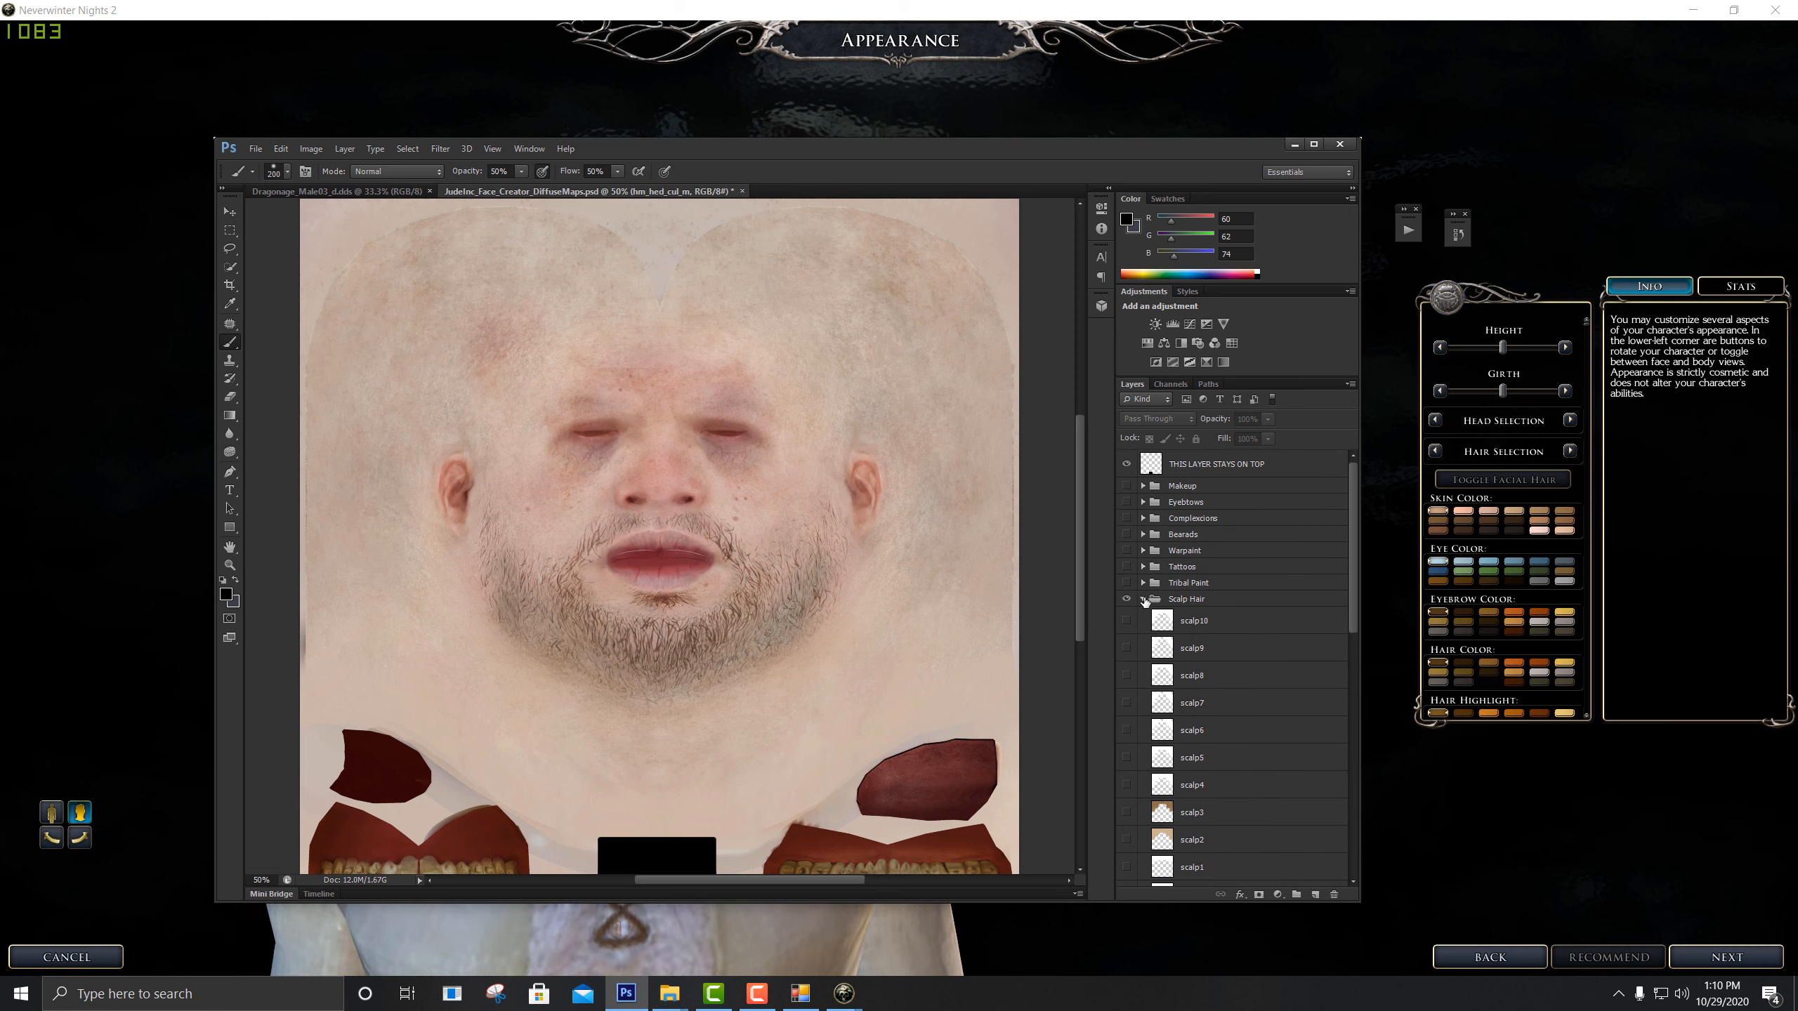
pyautogui.click(1144, 599)
pyautogui.click(1126, 599)
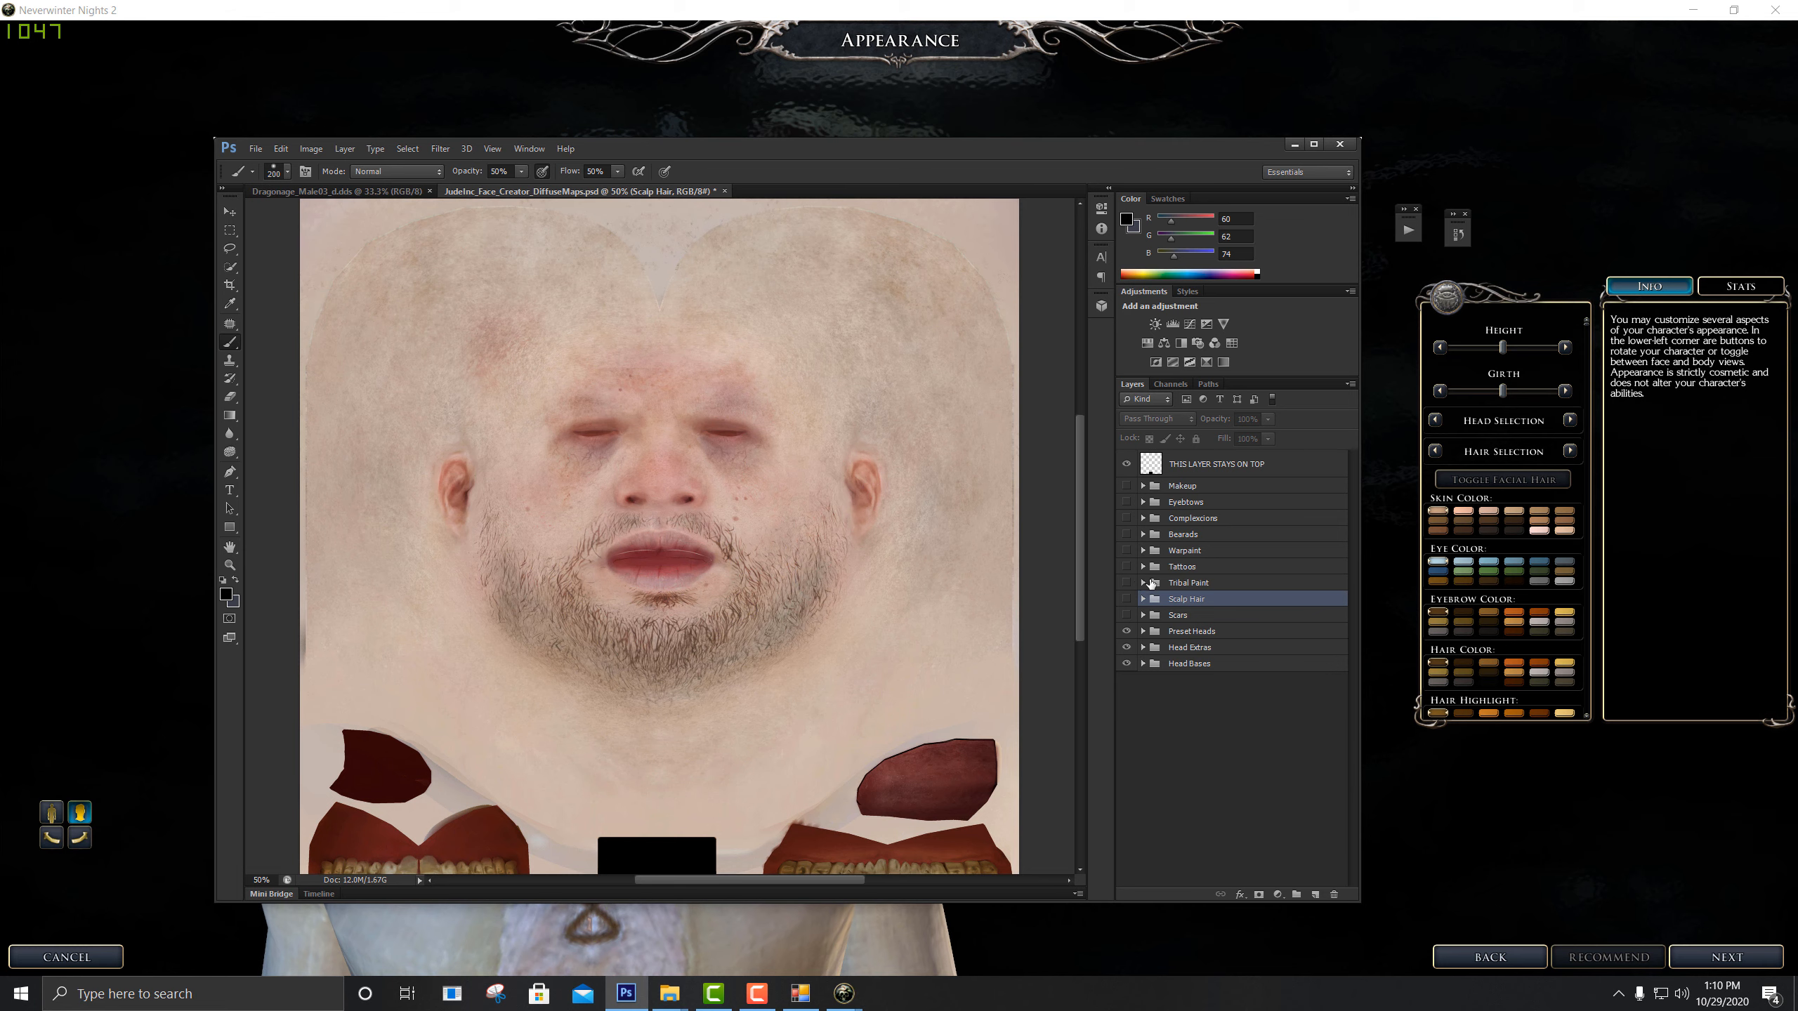
# Select the Tribal Paint group and expand it to list its designs
pyautogui.click(1195, 553)
pyautogui.click(1195, 568)
pyautogui.click(1196, 583)
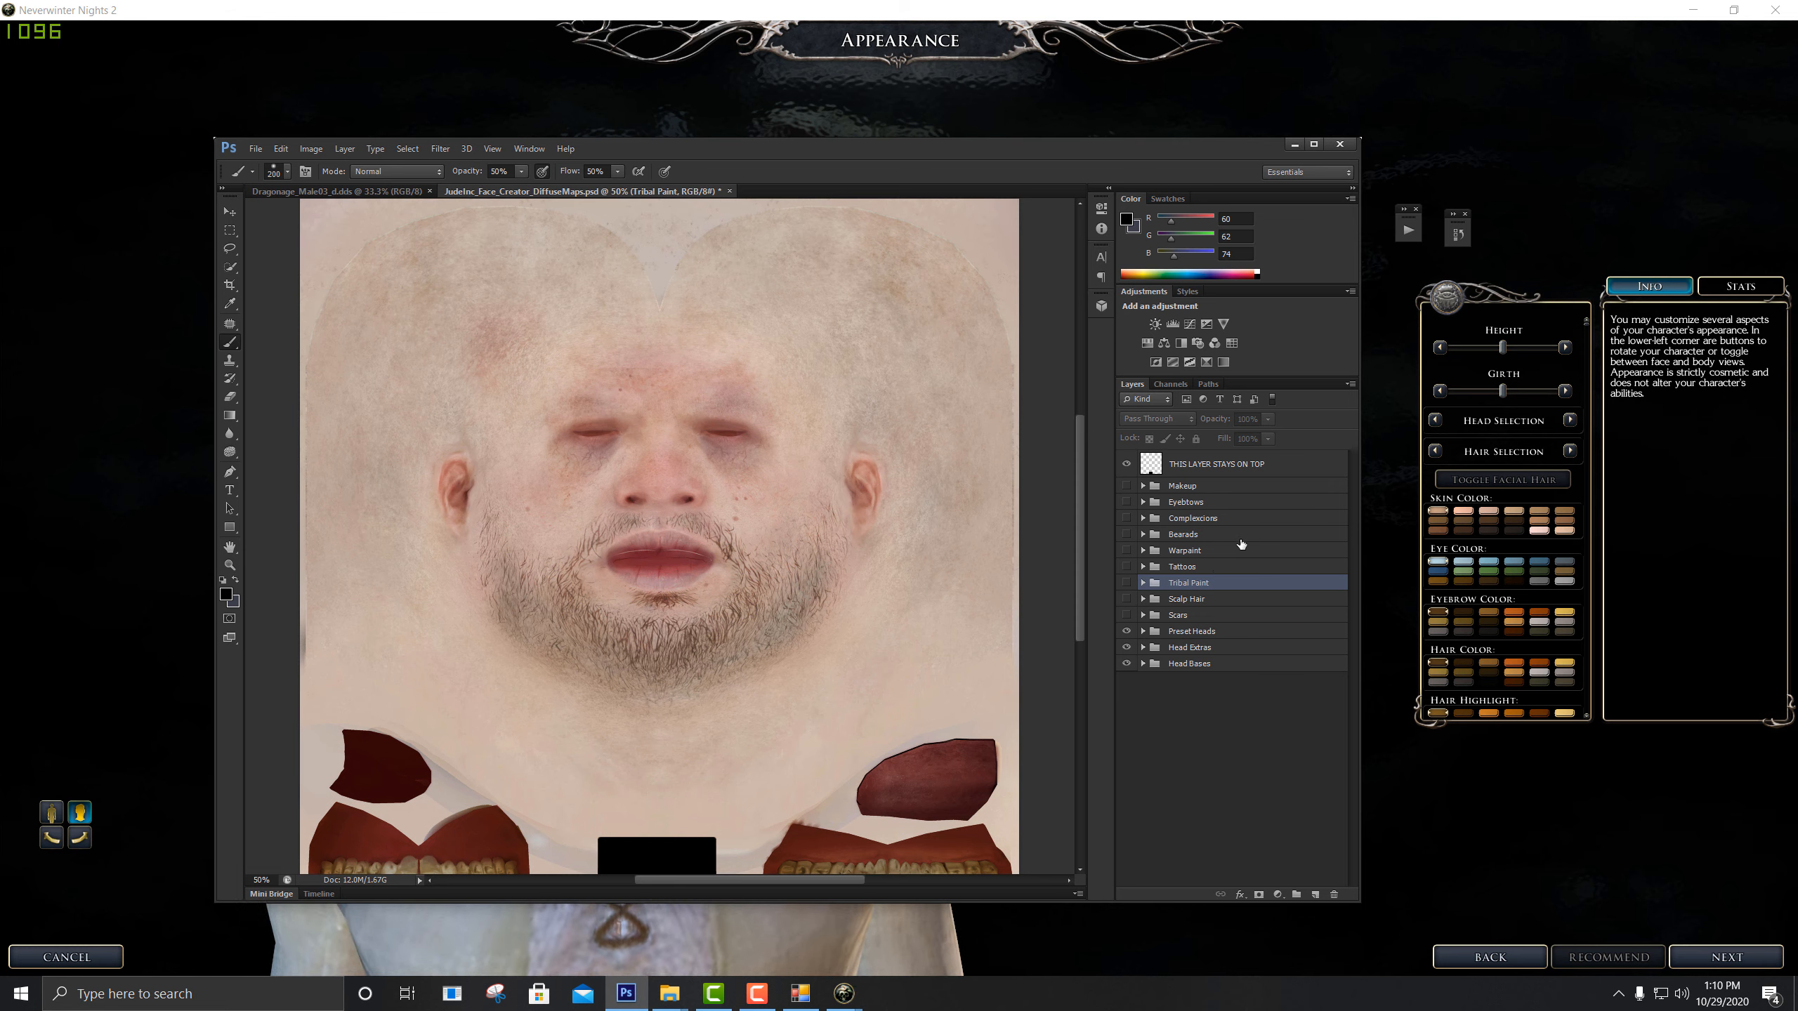
pyautogui.click(1144, 583)
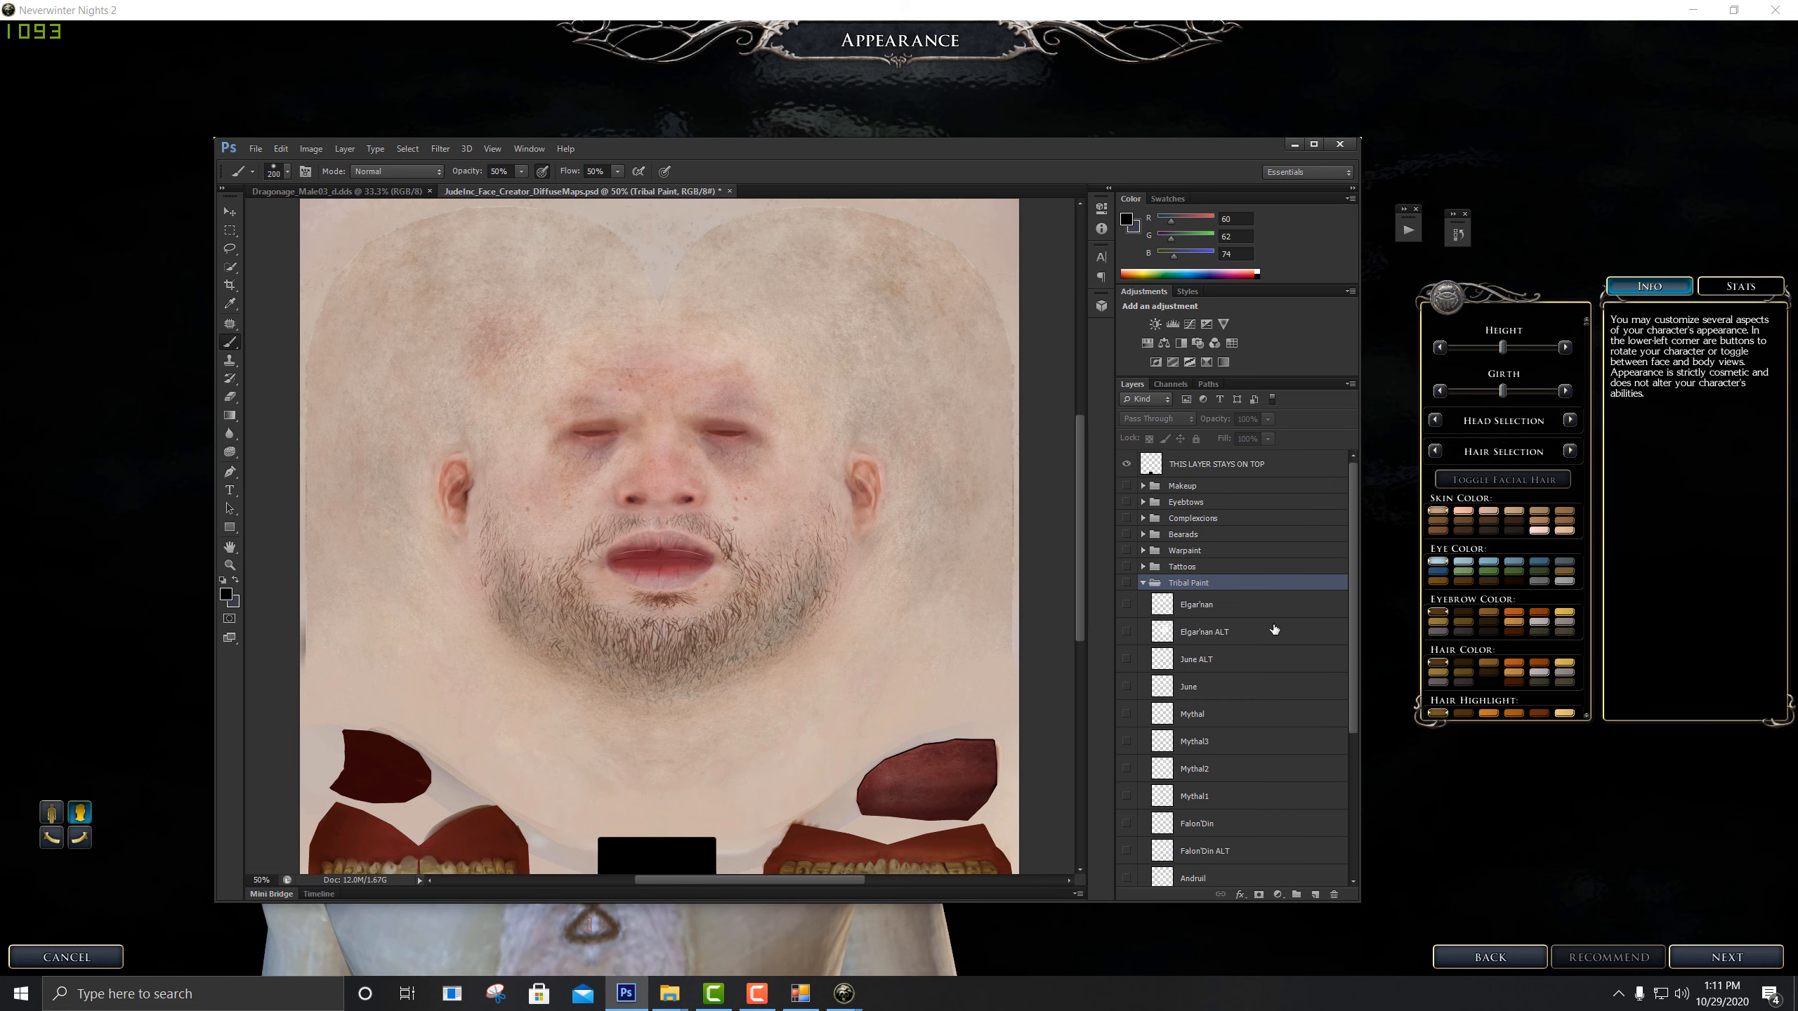
# Preview the June ALT, June and Mythal3 tribal paint designs on the face, hiding each one again
pyautogui.click(1128, 661)
pyautogui.click(1127, 661)
pyautogui.click(1127, 686)
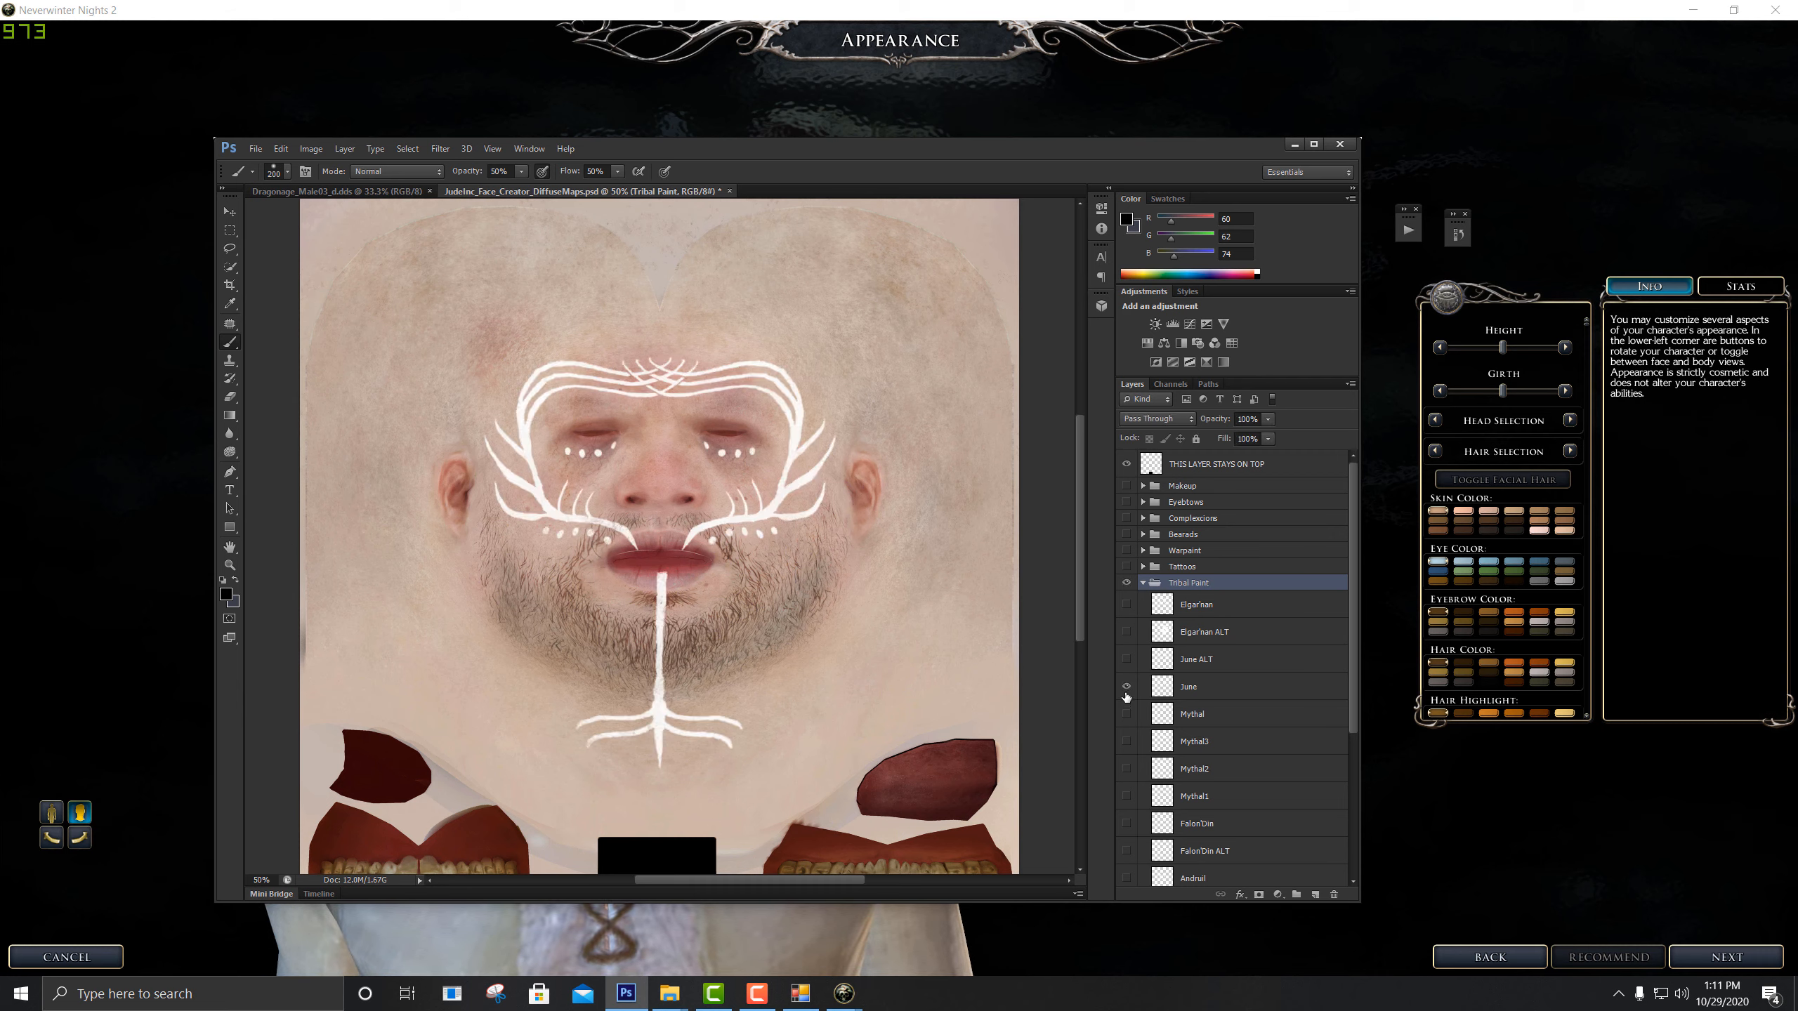
pyautogui.click(1127, 688)
pyautogui.click(1130, 741)
pyautogui.click(1130, 741)
# Preview the Falon'Din and Andruil tribal paint designs on the face, hiding each one again
pyautogui.scroll(-1, 1129, 744)
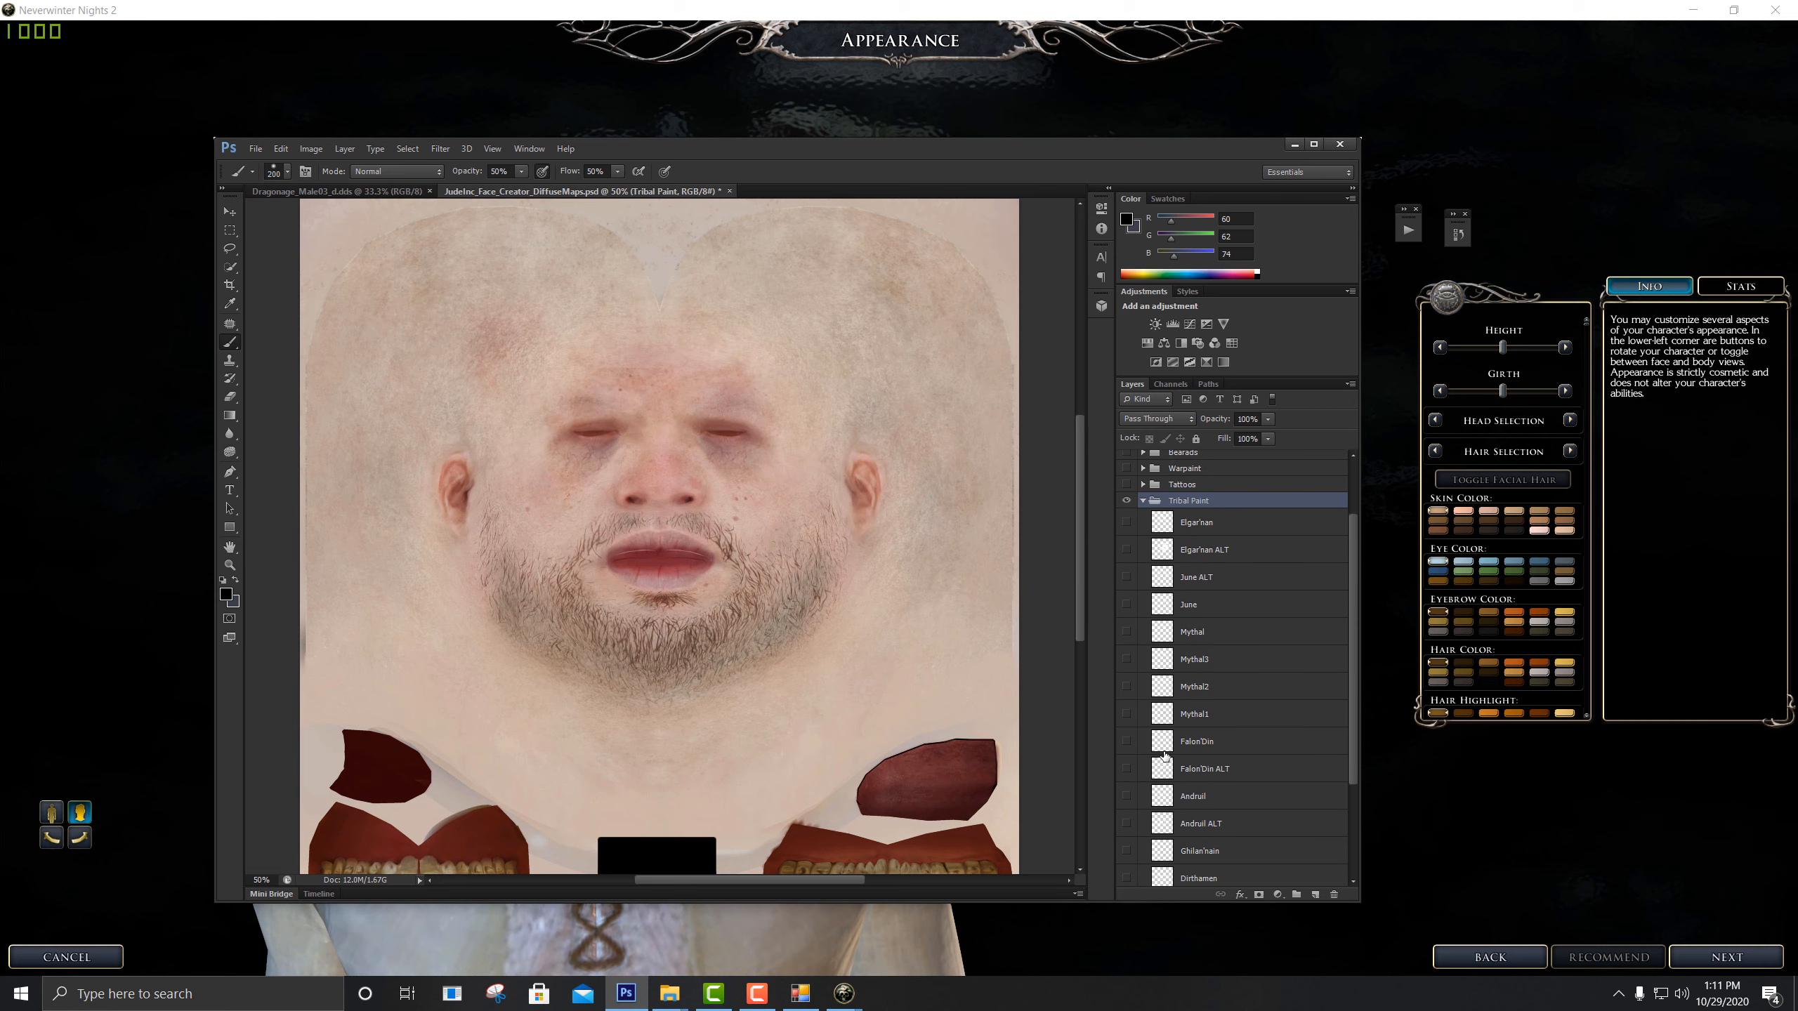
pyautogui.click(1128, 743)
pyautogui.scroll(-1, 1129, 745)
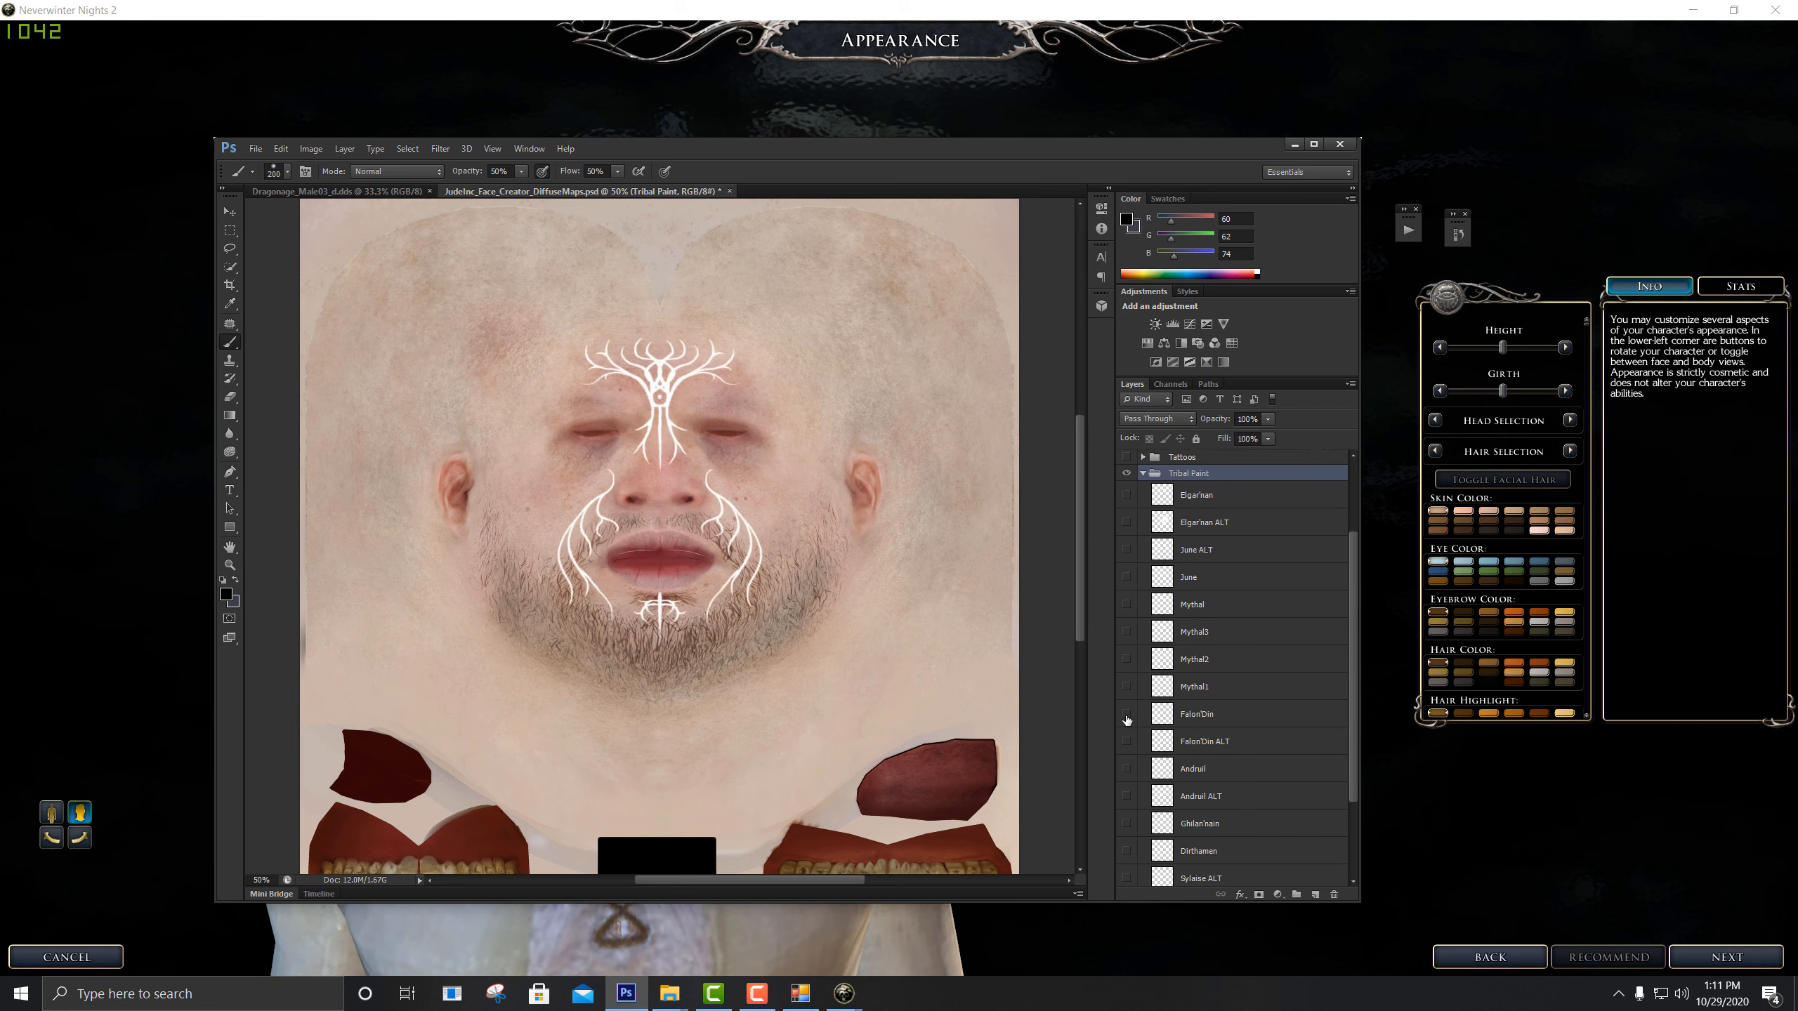
pyautogui.click(1127, 715)
pyautogui.click(1128, 770)
pyautogui.click(1128, 770)
# Preview the Dirthamen, Ghilan'nain and Andruil ALT tribal paint designs on the face, hiding each one again
pyautogui.scroll(-3, 1133, 766)
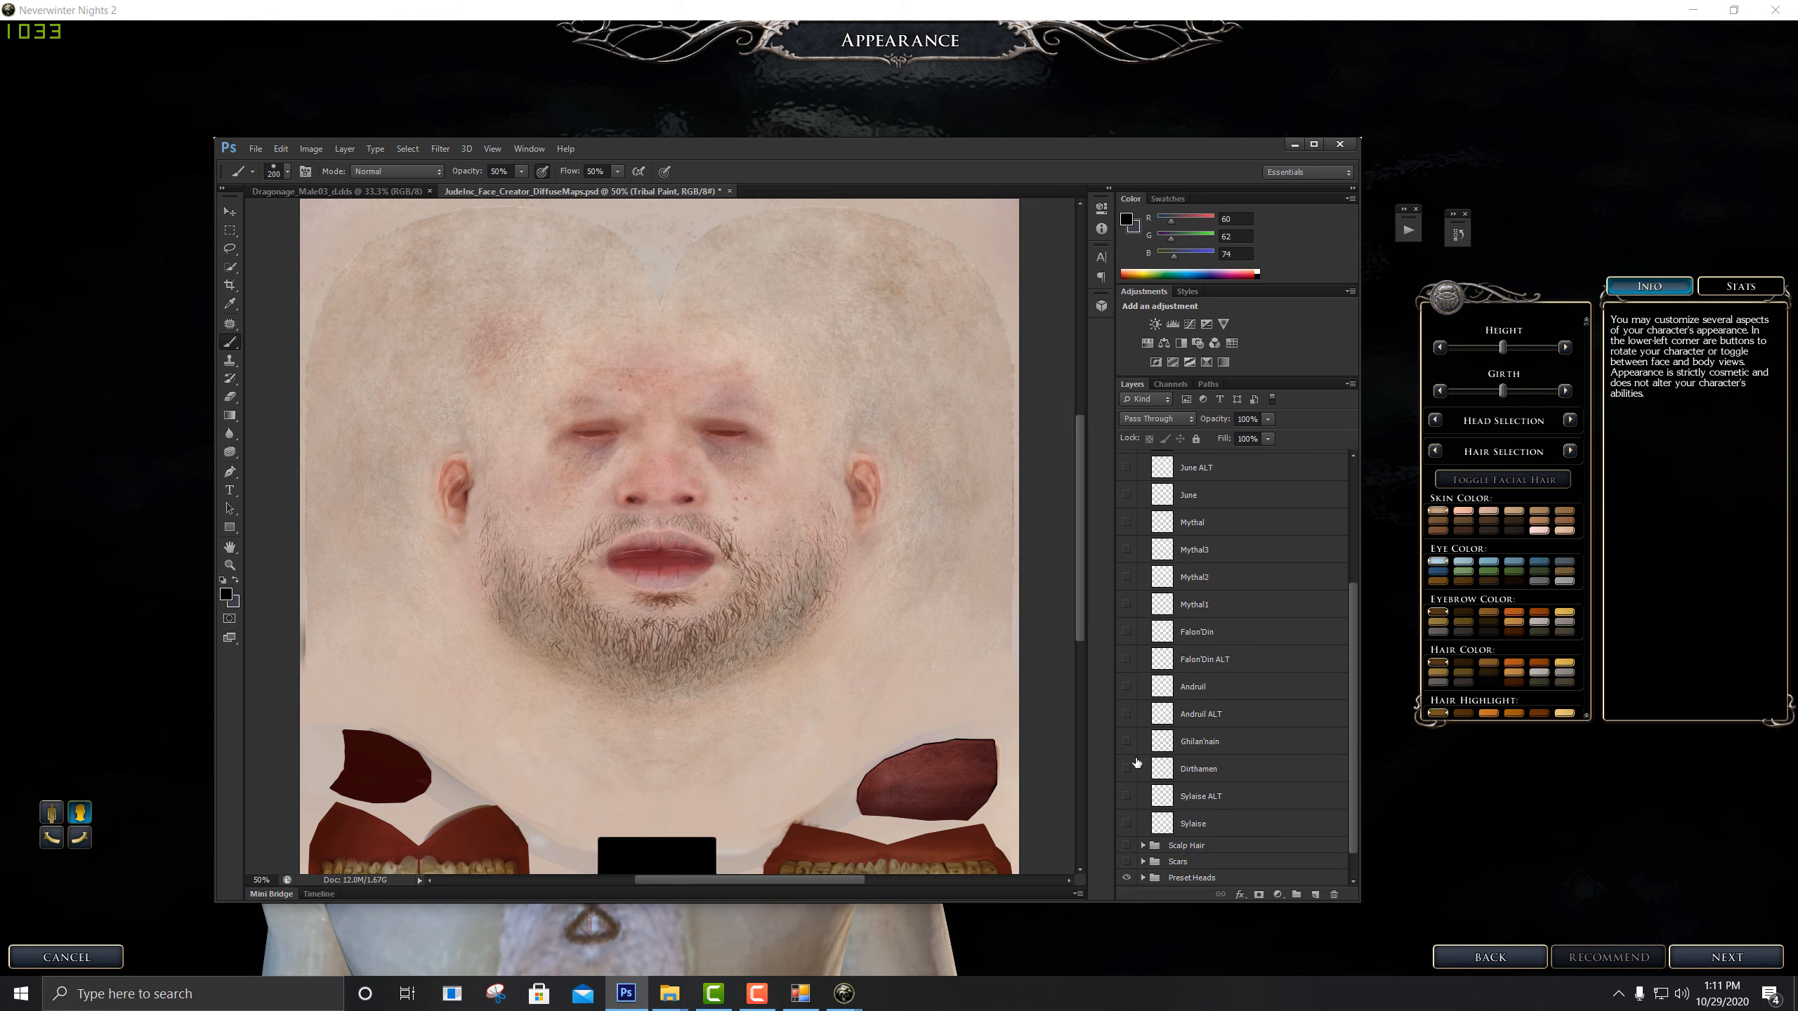
pyautogui.click(1127, 769)
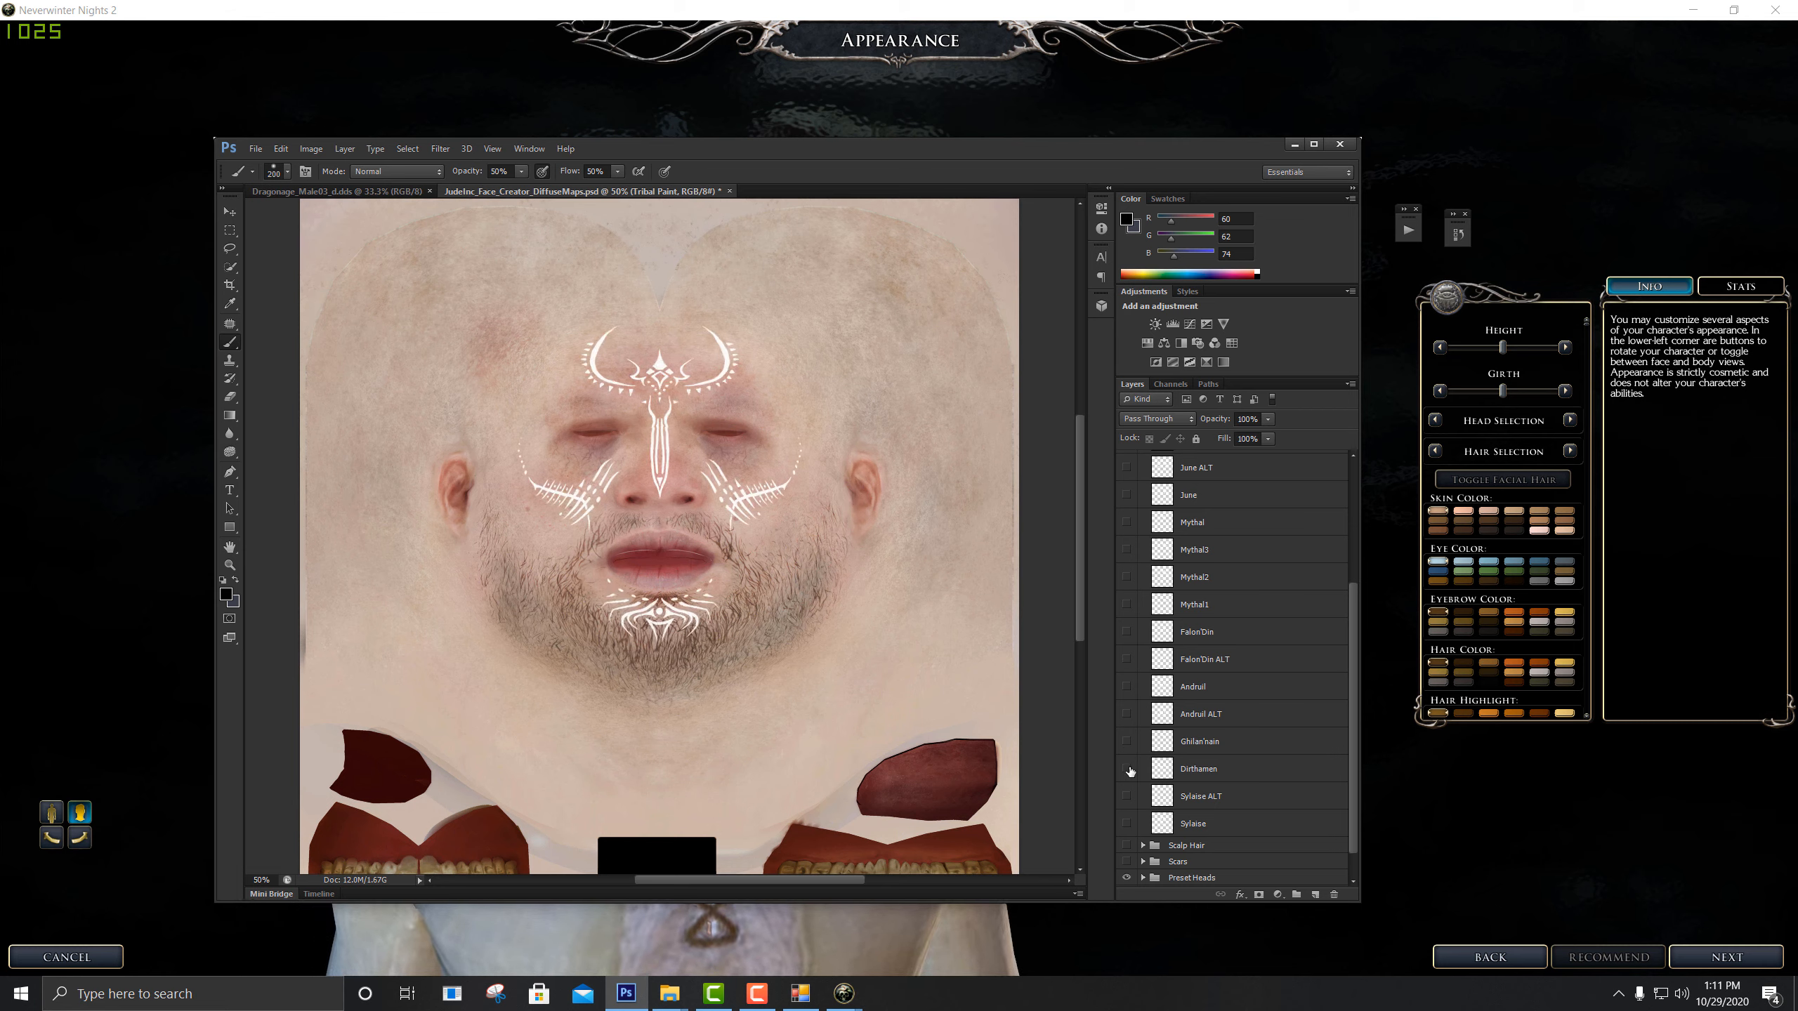
pyautogui.click(1127, 769)
pyautogui.click(1127, 742)
pyautogui.click(1128, 742)
pyautogui.click(1127, 713)
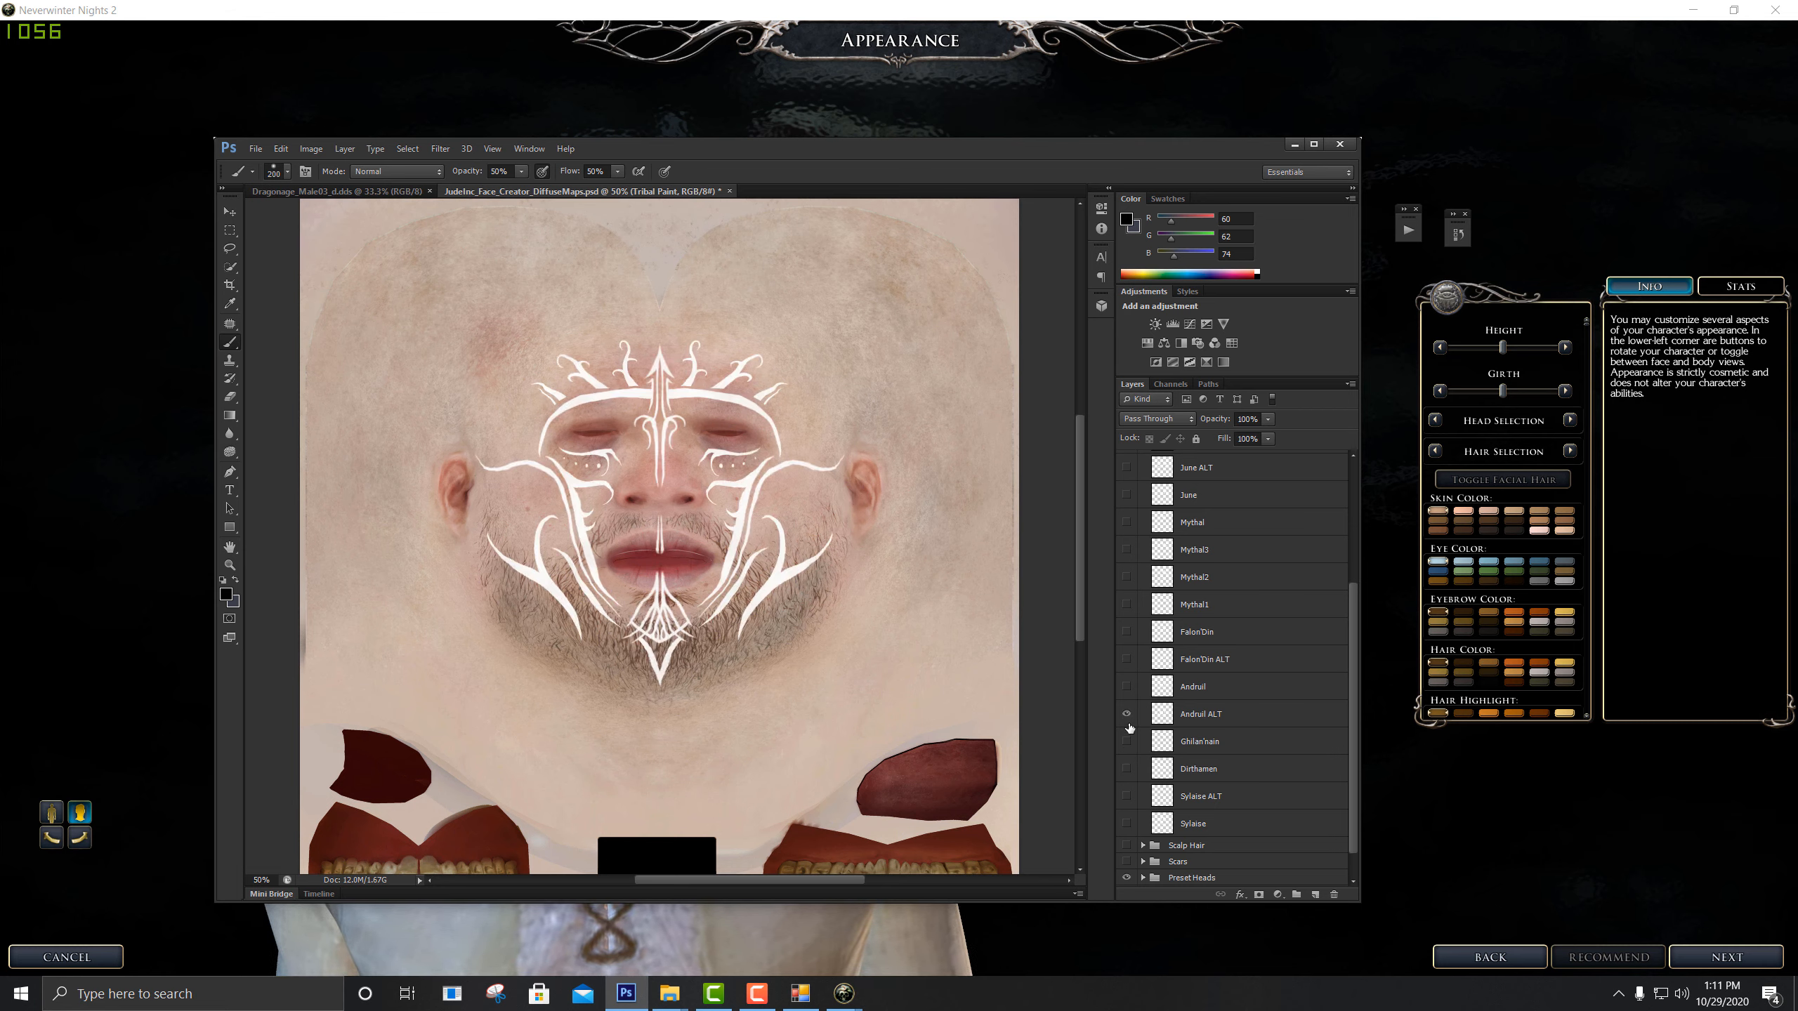
pyautogui.click(1127, 713)
pyautogui.scroll(6, 1133, 723)
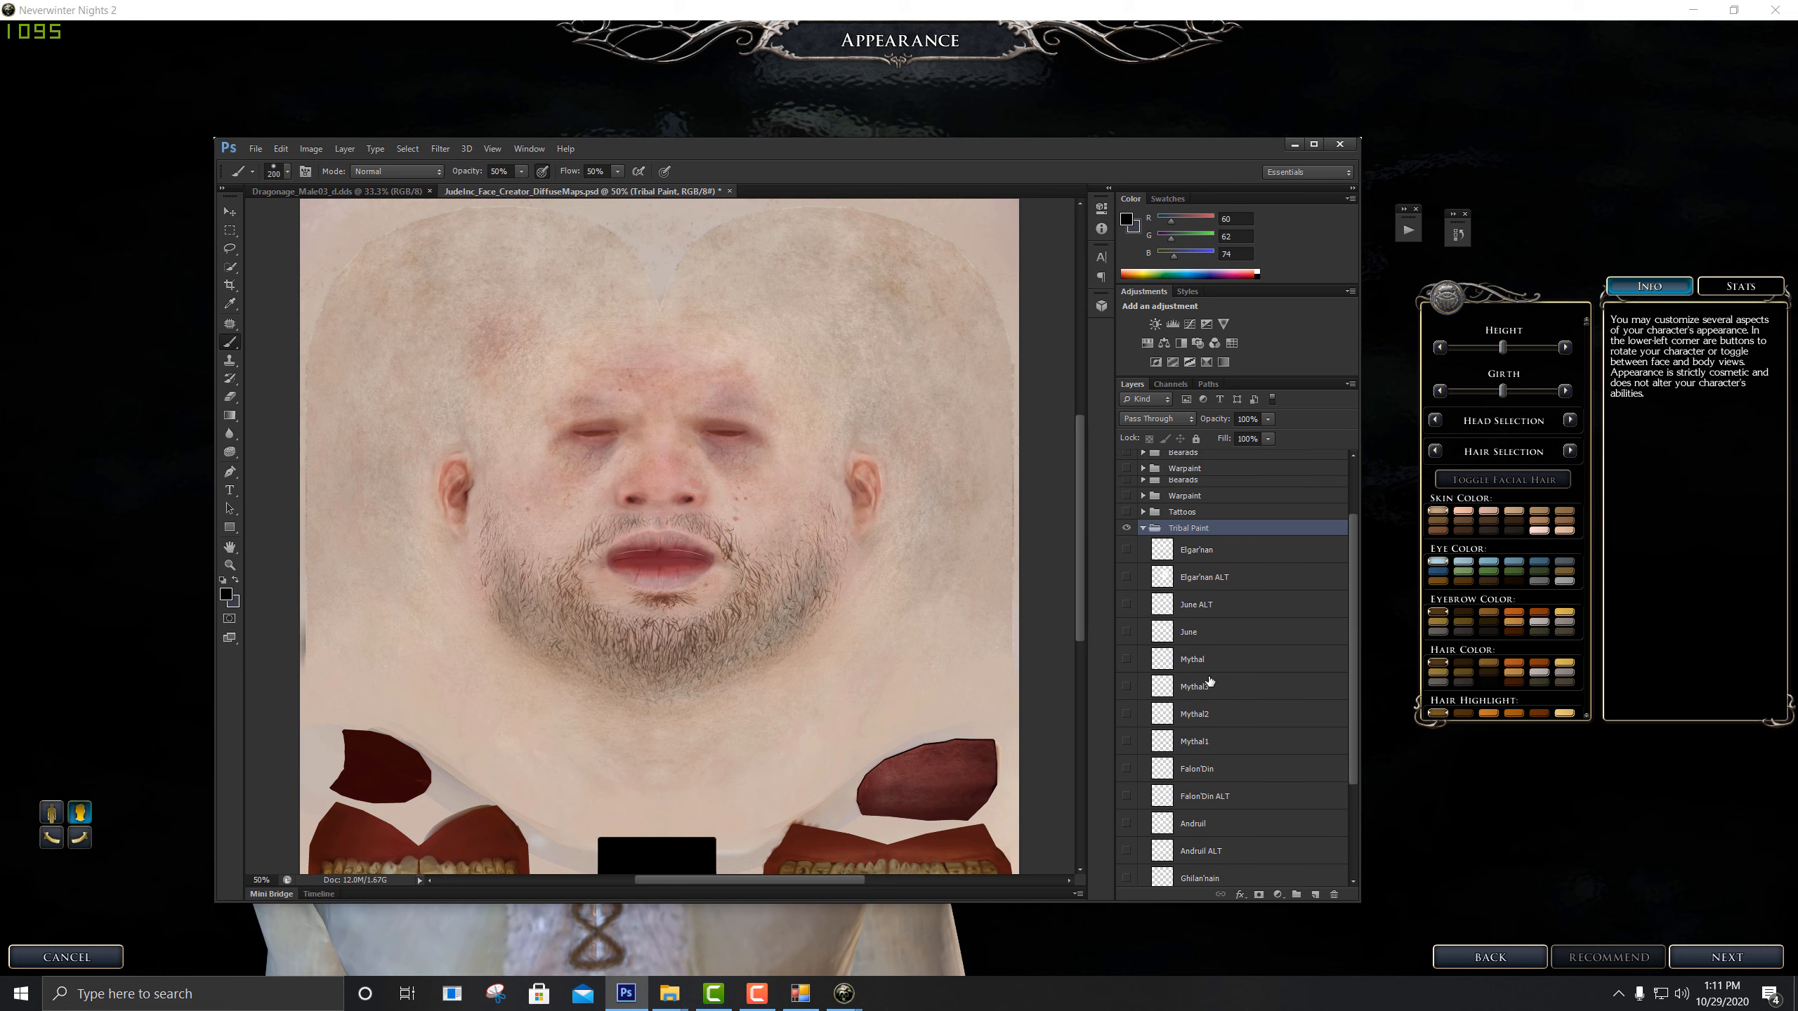
# Collapse the Tribal Paint group, expand the Tattoos group and preview tattoo_human_03 on the face, hiding it again
pyautogui.click(1144, 583)
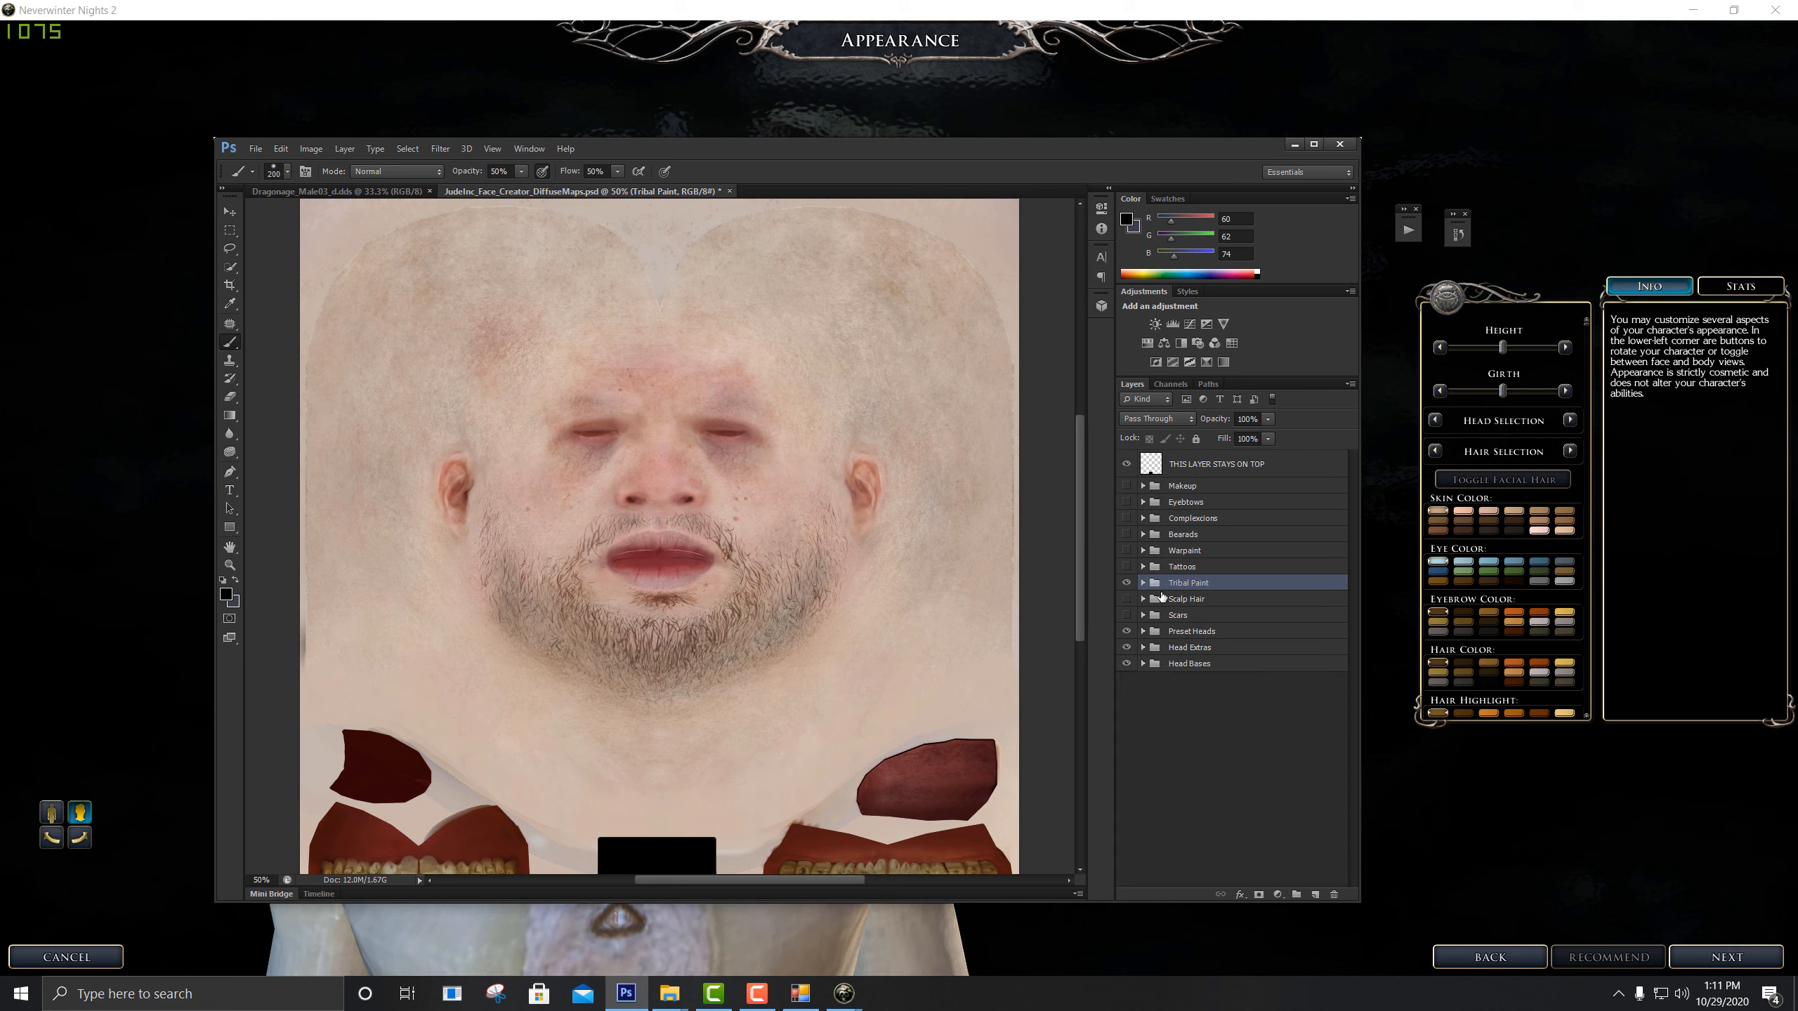
pyautogui.click(1143, 567)
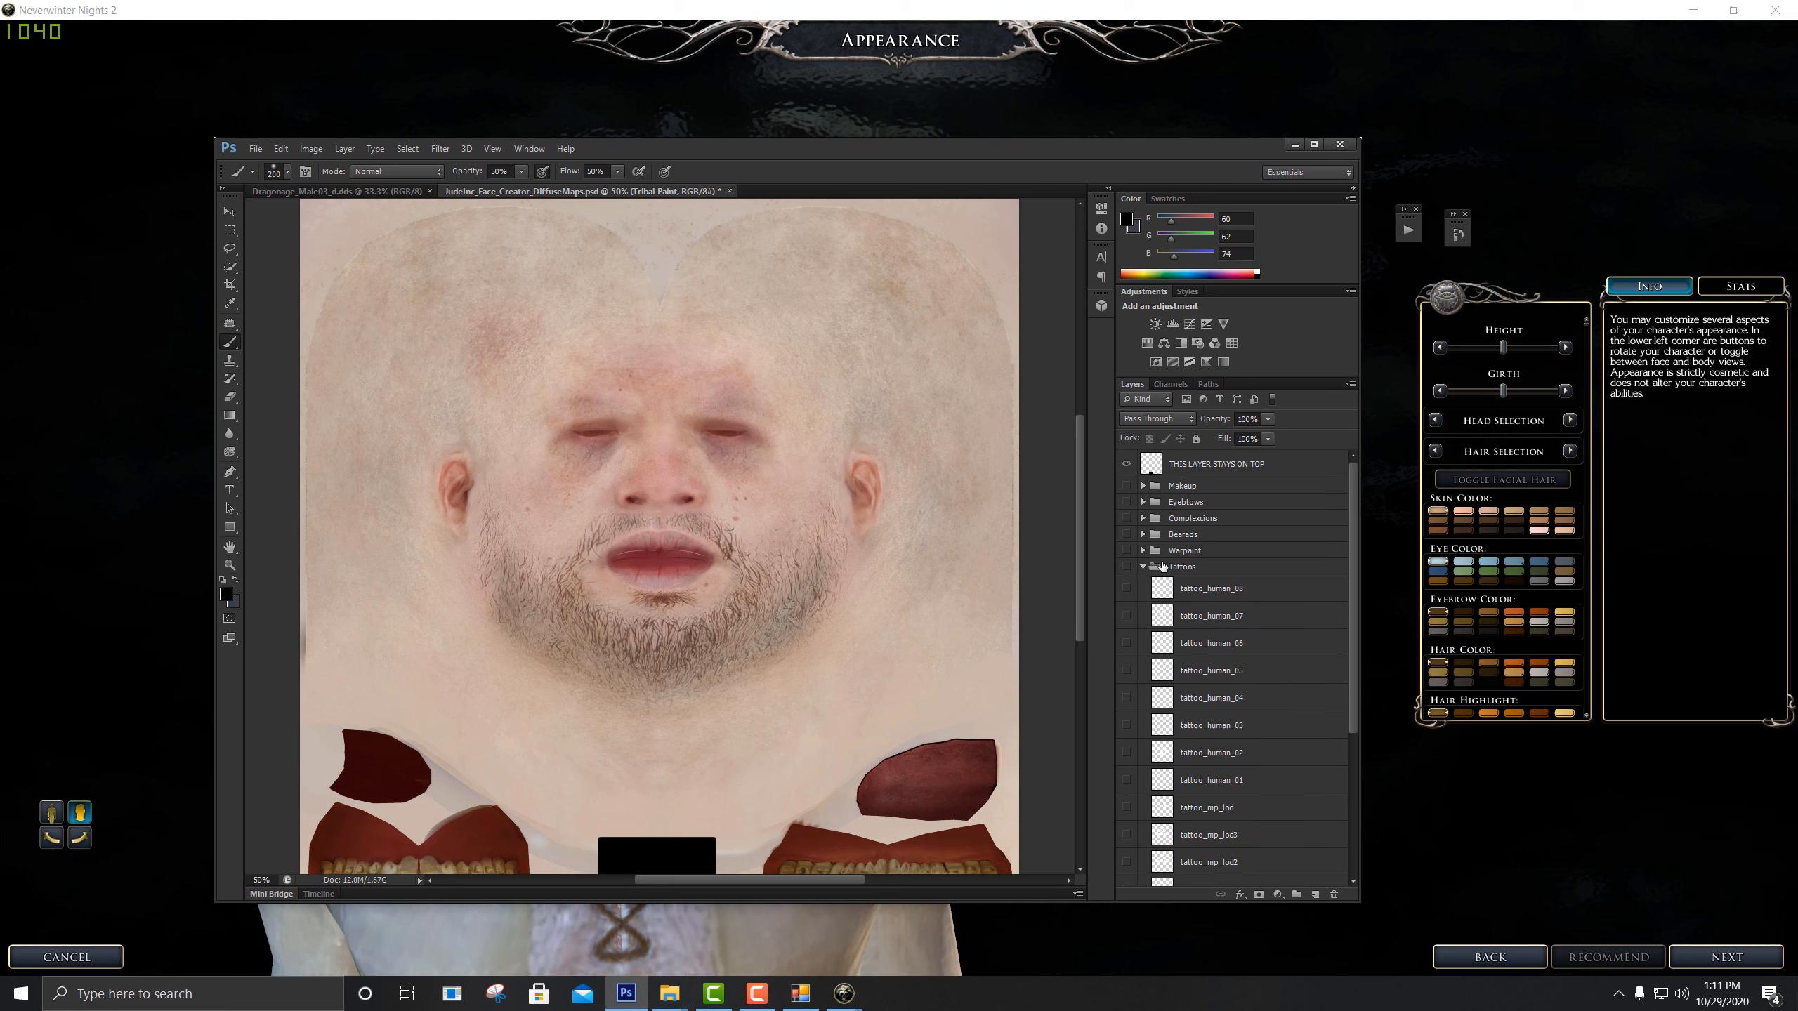
pyautogui.click(1134, 730)
pyautogui.scroll(-3, 1140, 729)
pyautogui.click(1138, 595)
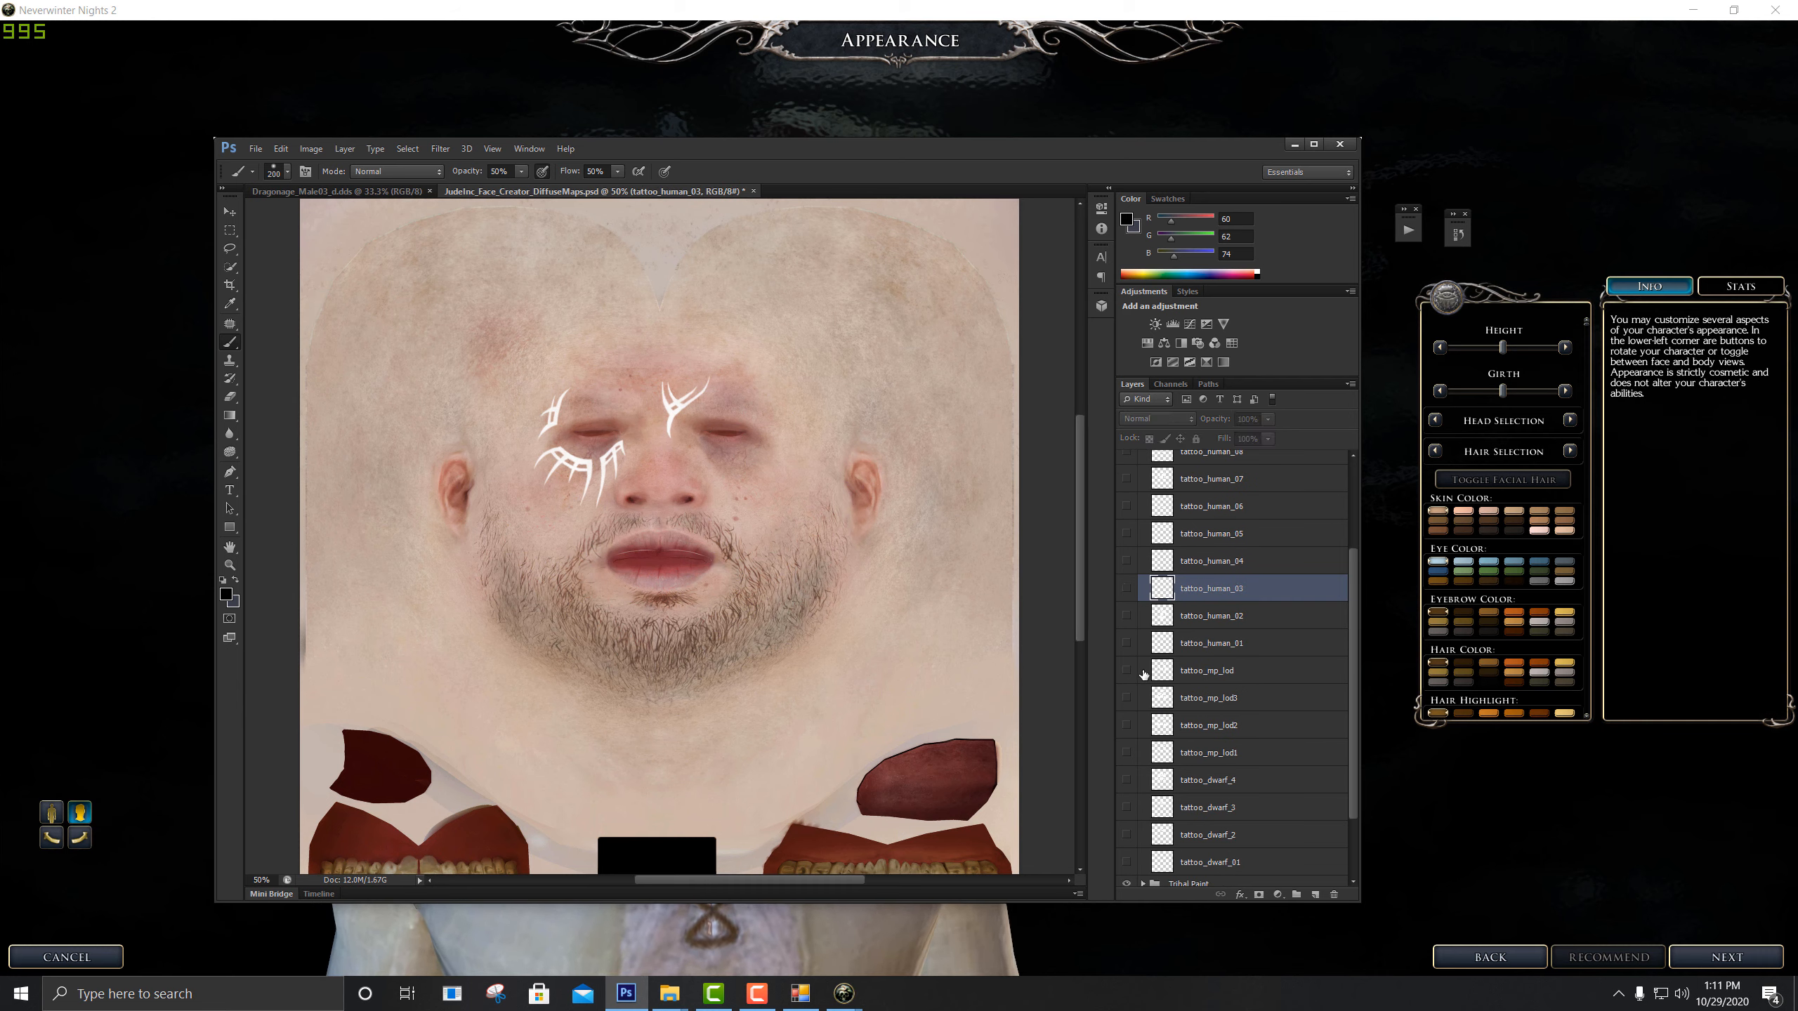
# Preview the tattoo_mp_lod and tattoo_mp_lod2 designs on the face, hiding each one again
pyautogui.click(1128, 671)
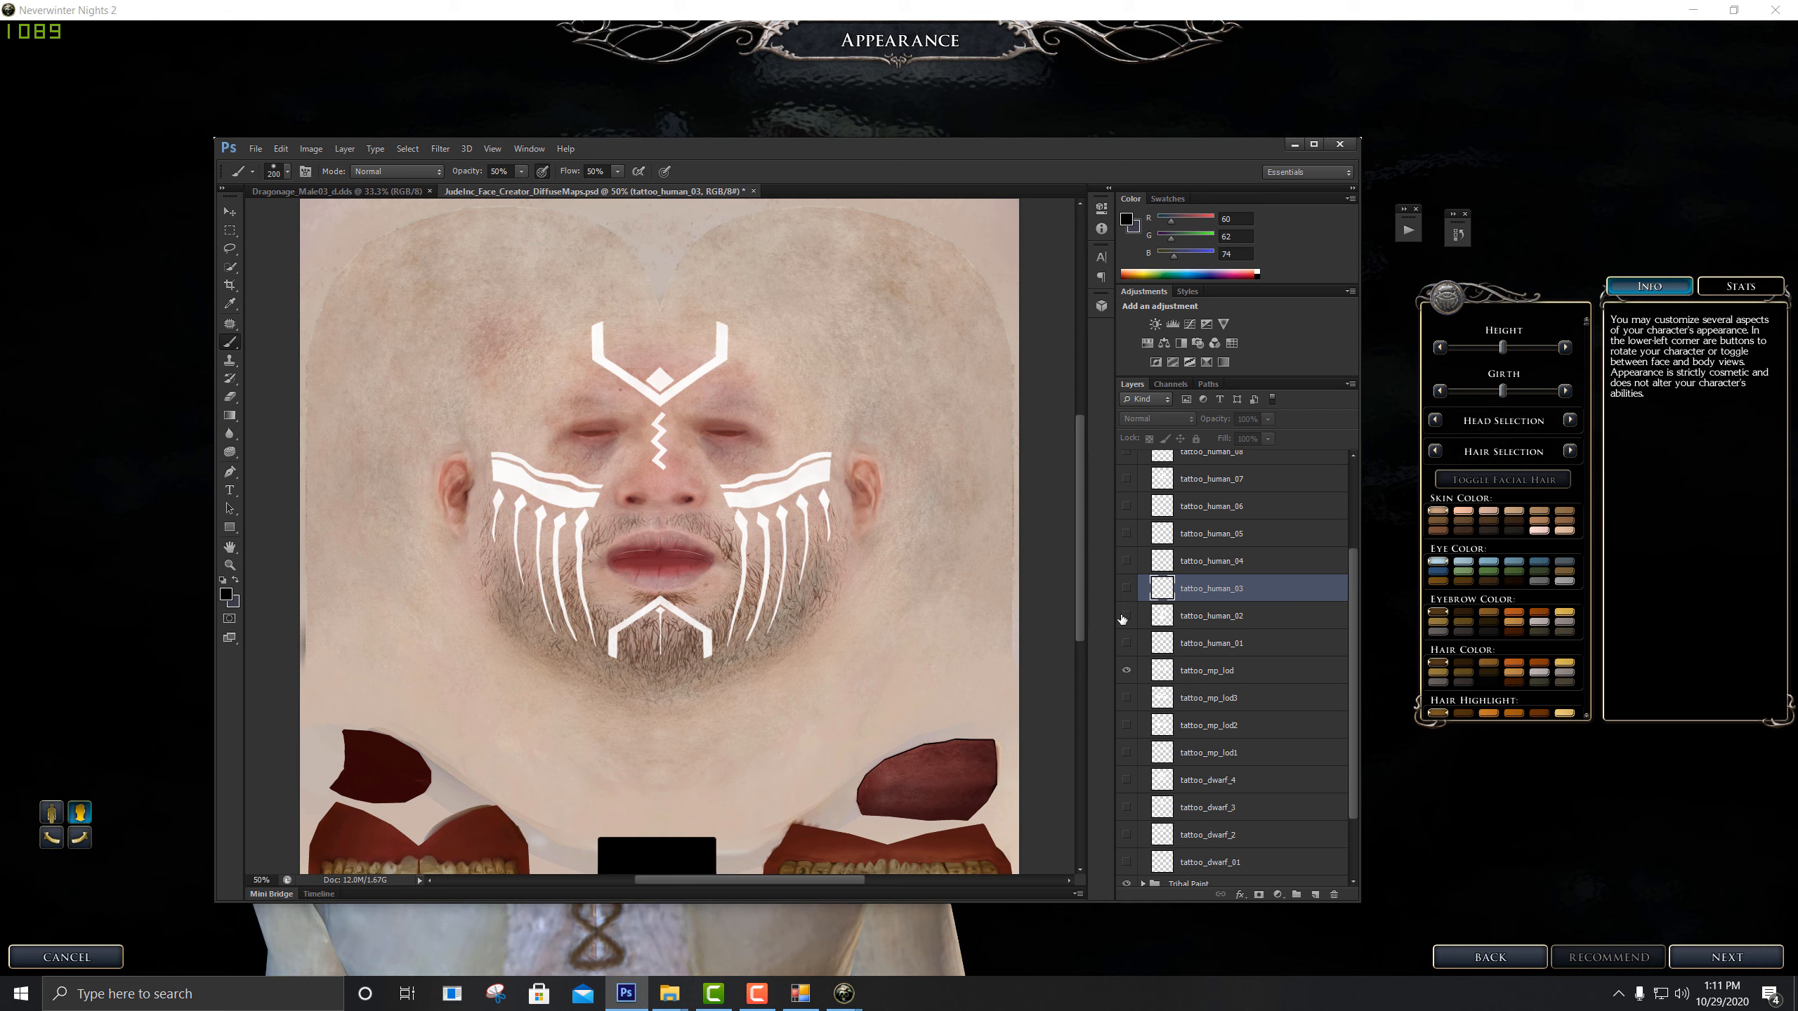
pyautogui.click(1127, 670)
pyautogui.click(1127, 726)
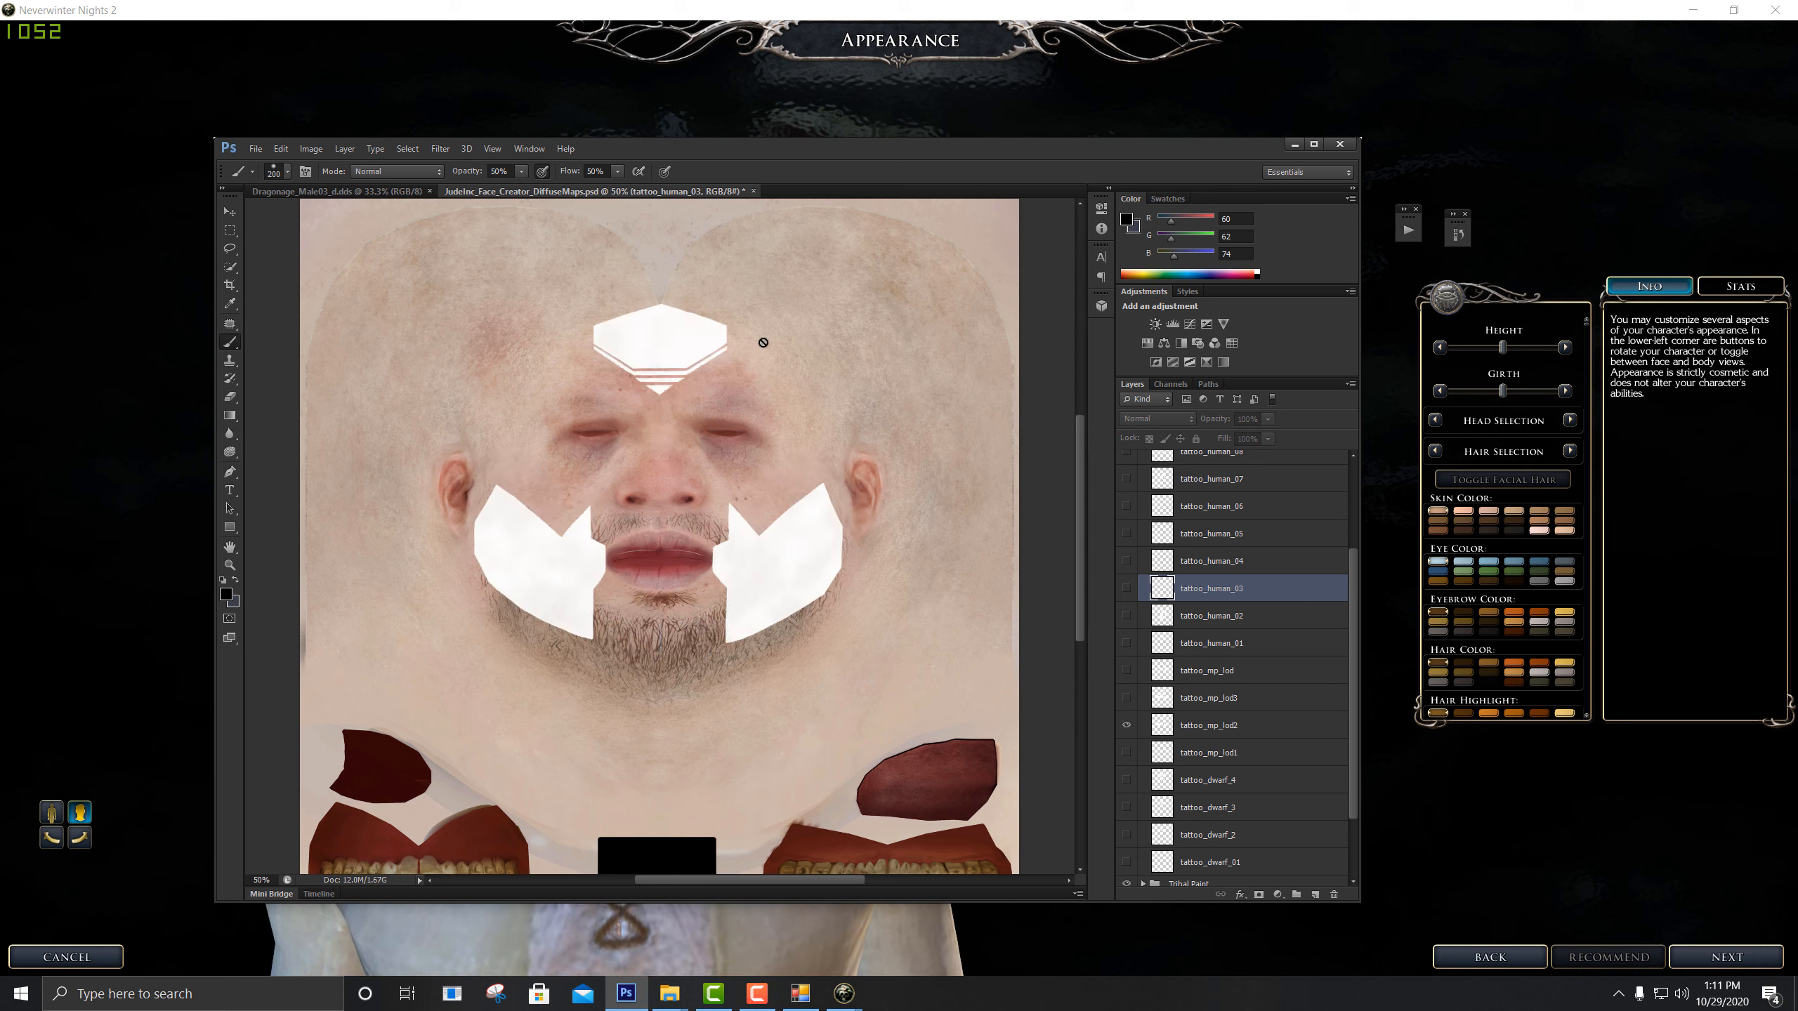
pyautogui.click(1127, 780)
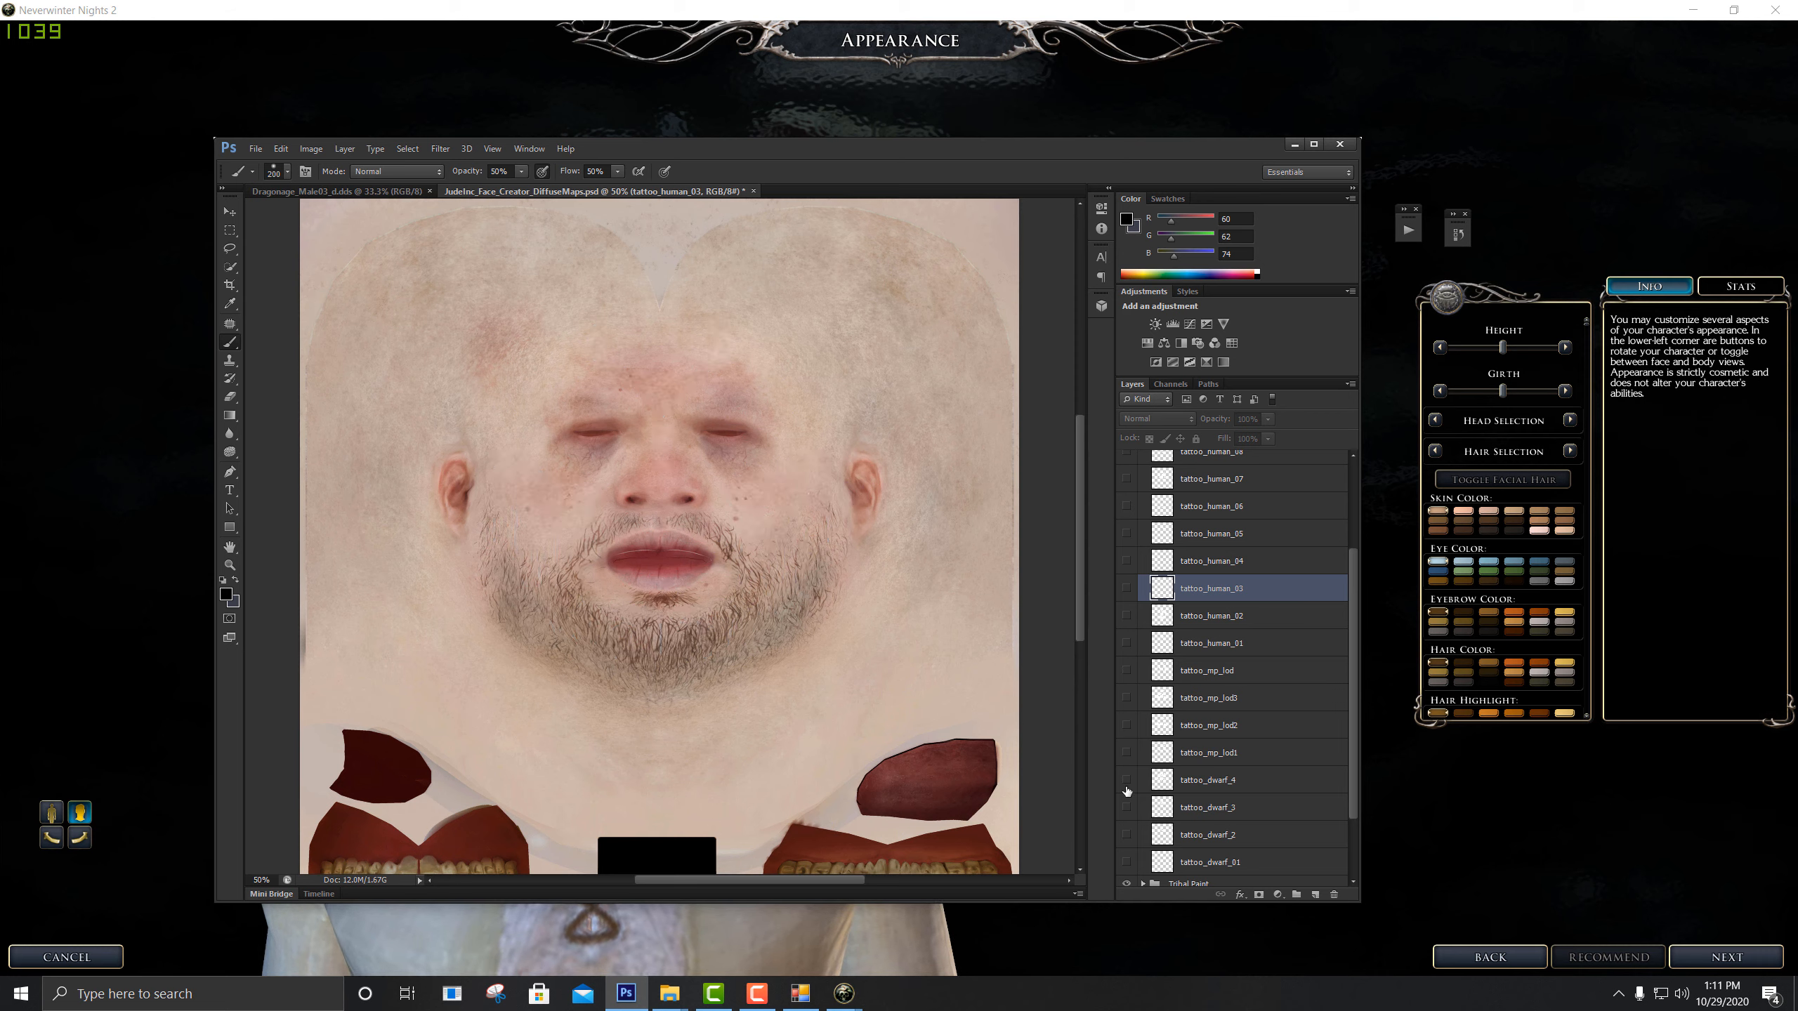
# Check the tattoo_dwarf_4 and tattoo_dwarf_3 designs, leave them hidden and collapse the Tattoos group
pyautogui.click(1127, 786)
pyautogui.click(1127, 807)
pyautogui.click(1128, 809)
pyautogui.scroll(3, 1170, 620)
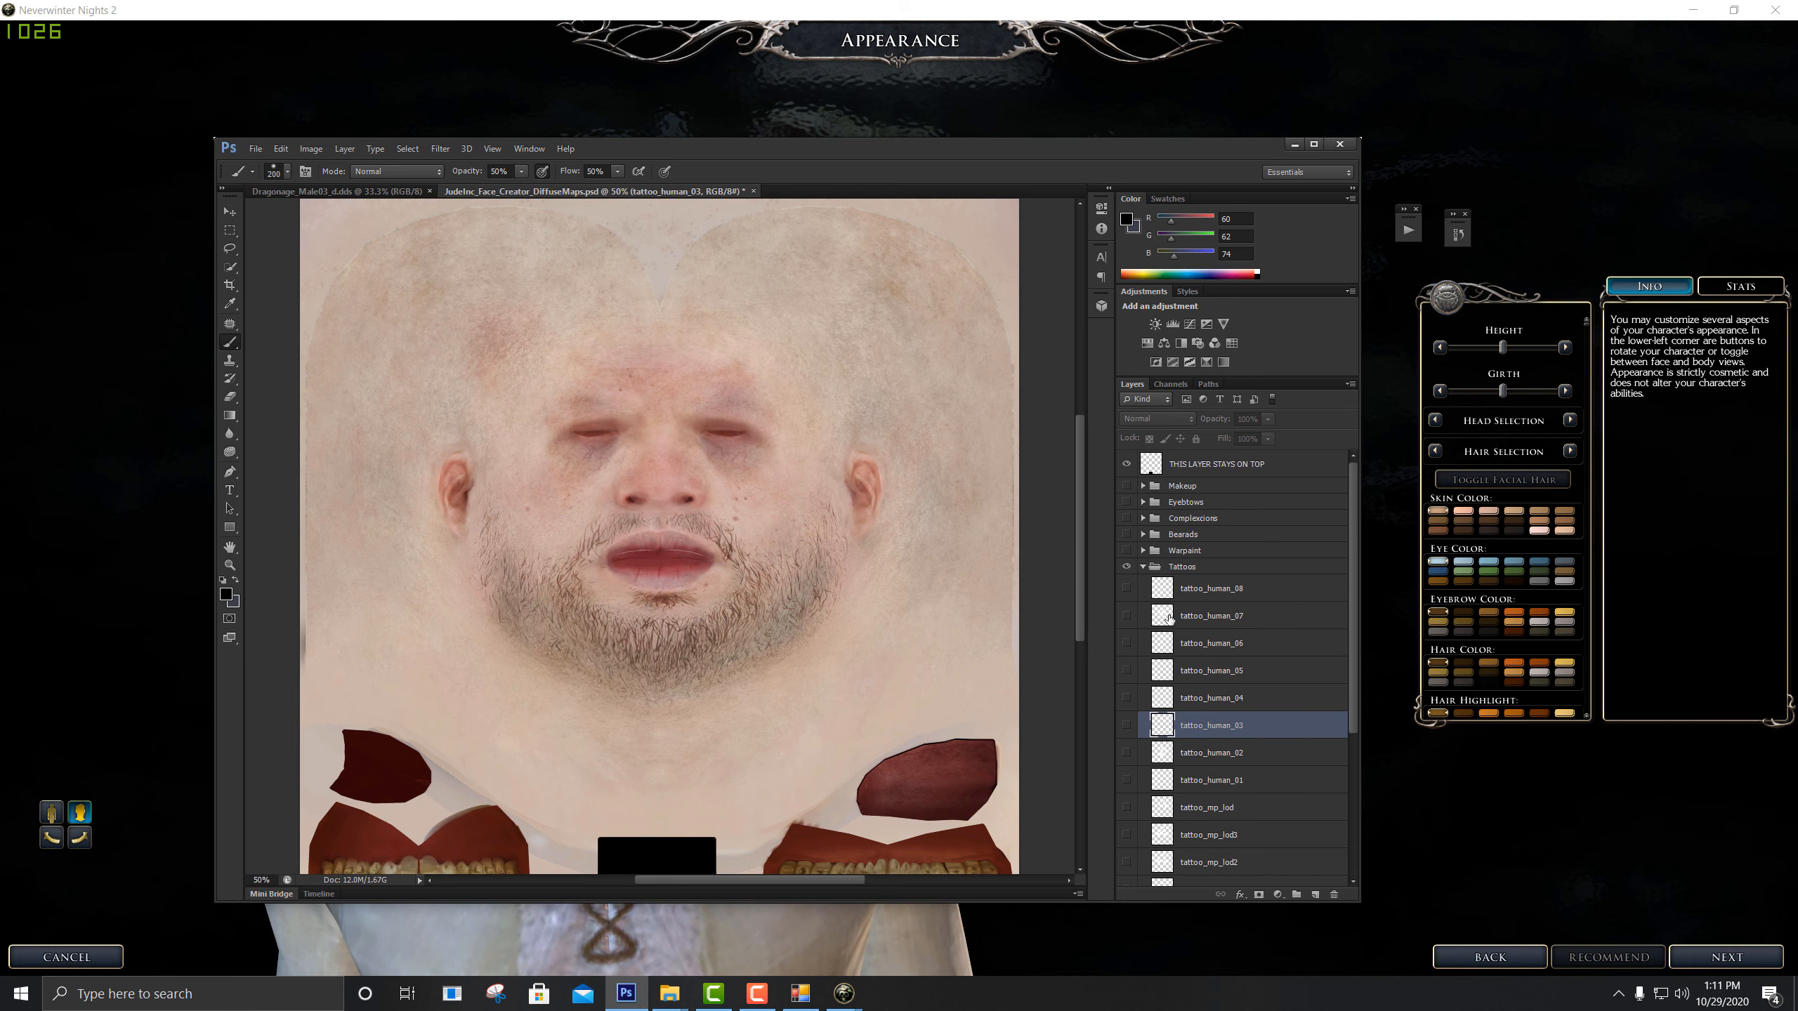
pyautogui.click(1140, 567)
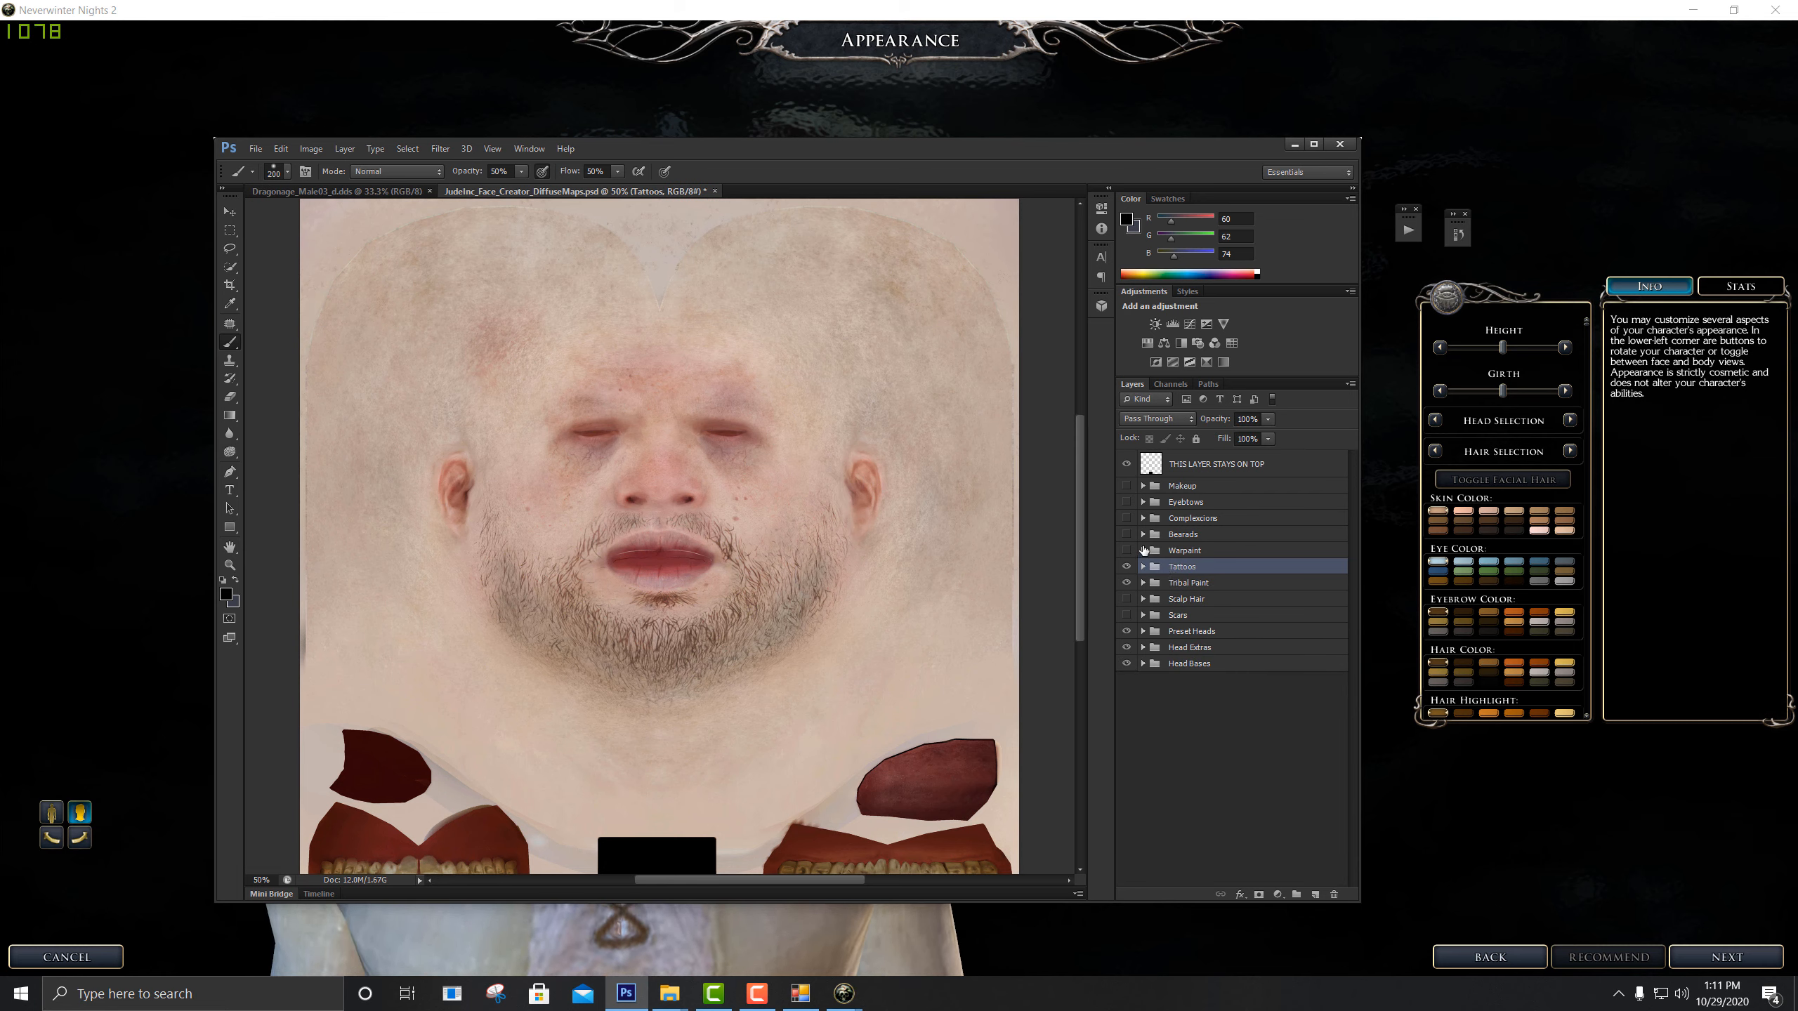
# Expand the Warpaint group and preview the Avvar Warpaint3 design on the face, hiding it again
pyautogui.click(1143, 552)
pyautogui.click(1128, 573)
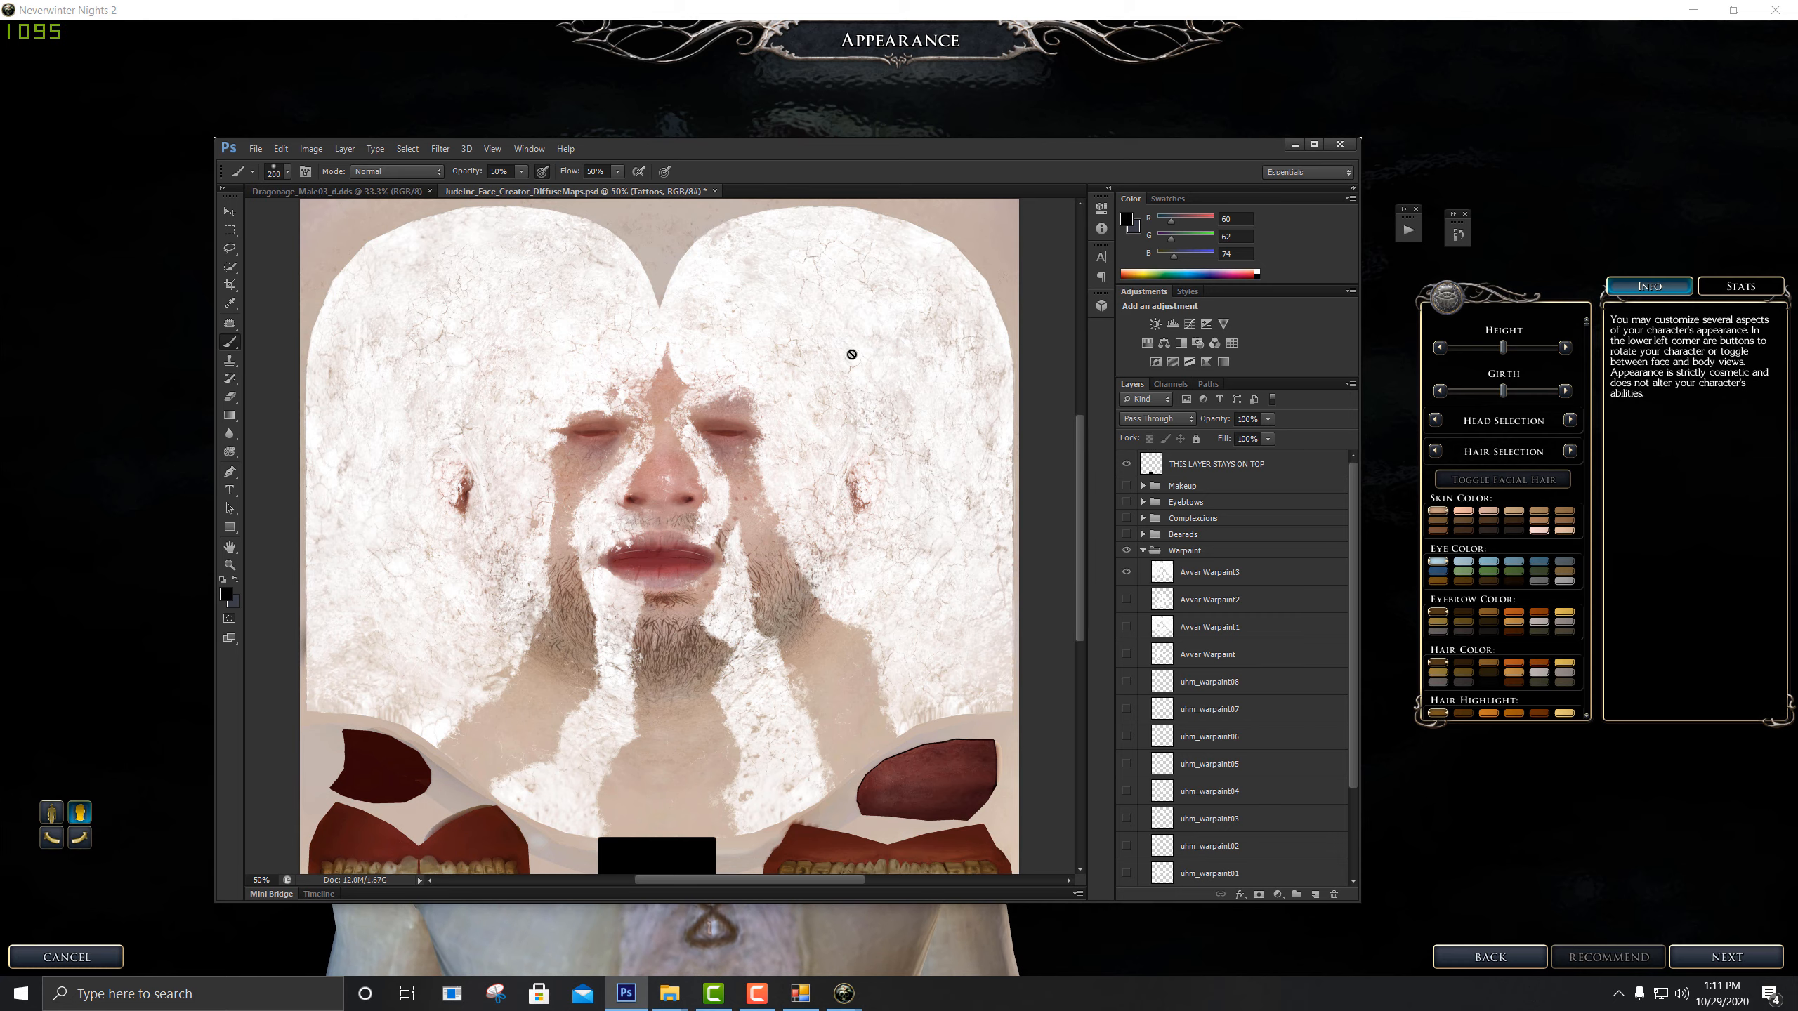
pyautogui.moveTo(762, 150); pyautogui.dragTo(925, 155)
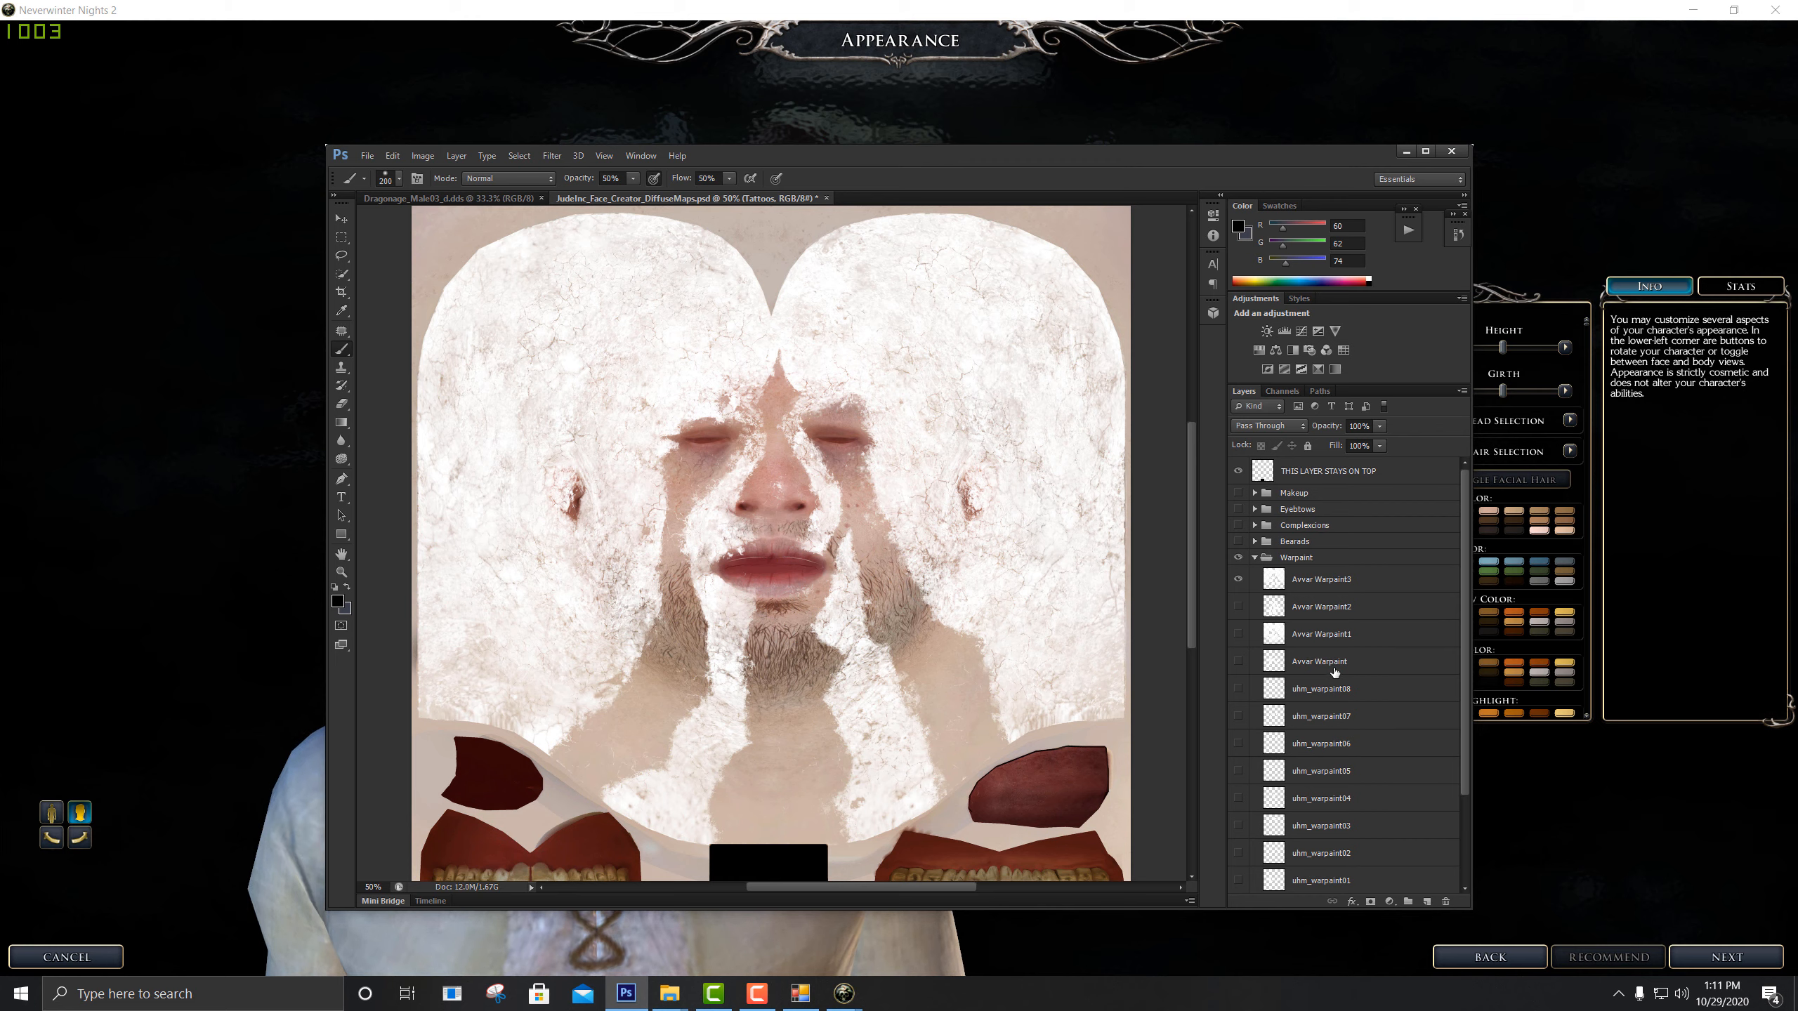
pyautogui.click(1239, 579)
# Preview the Avvar Warpaint2, Avvar Warpaint1 and Avvar Warpaint designs on the face, hiding each one again
pyautogui.click(1240, 607)
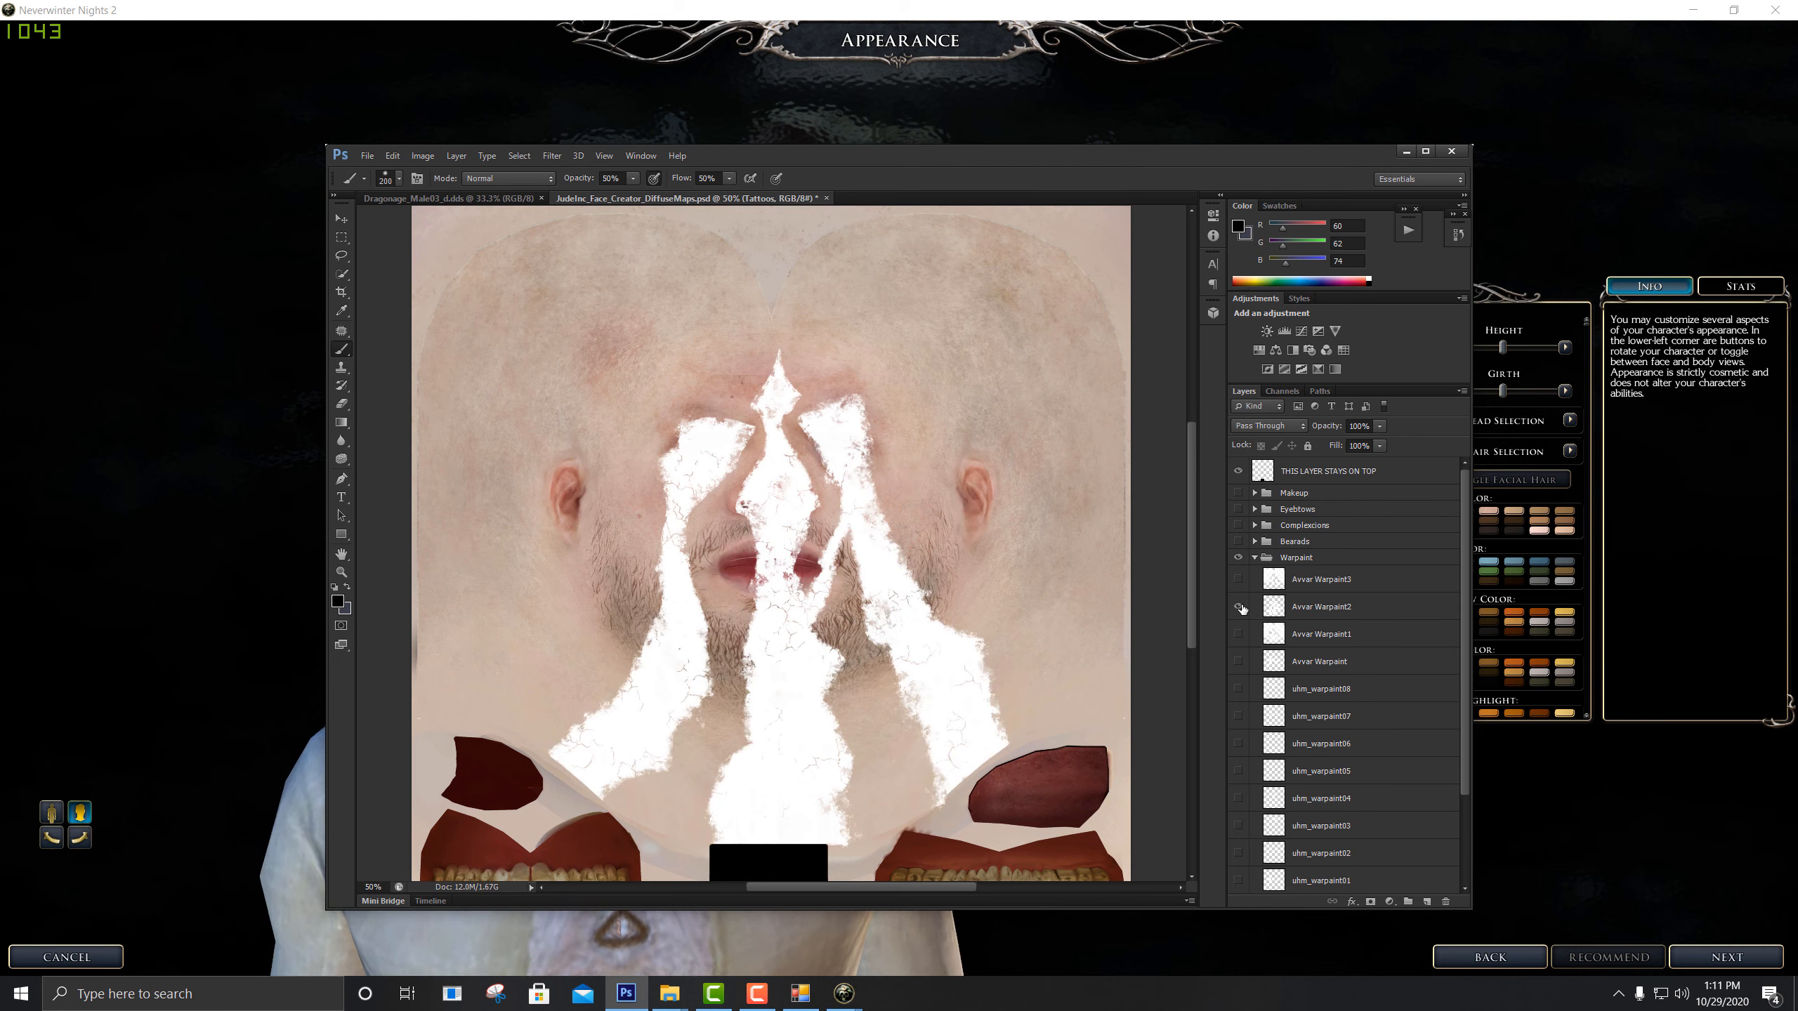
pyautogui.click(1239, 607)
pyautogui.click(1238, 634)
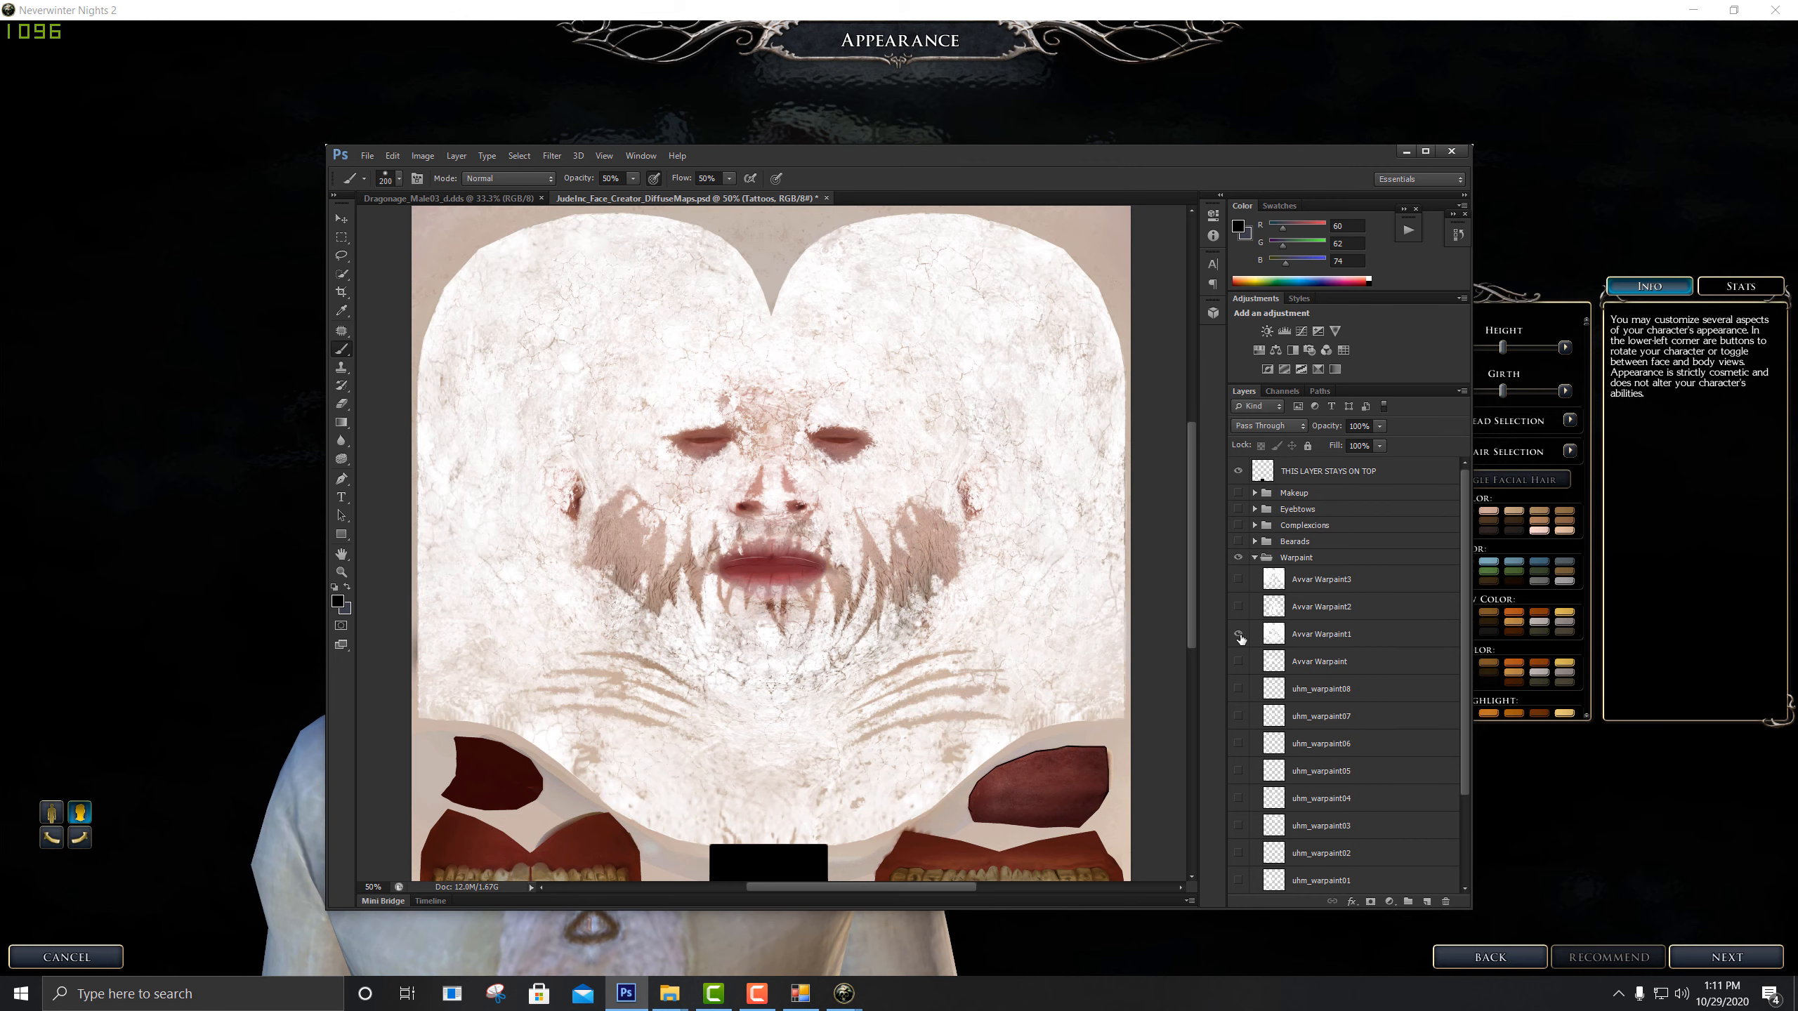
pyautogui.click(1239, 634)
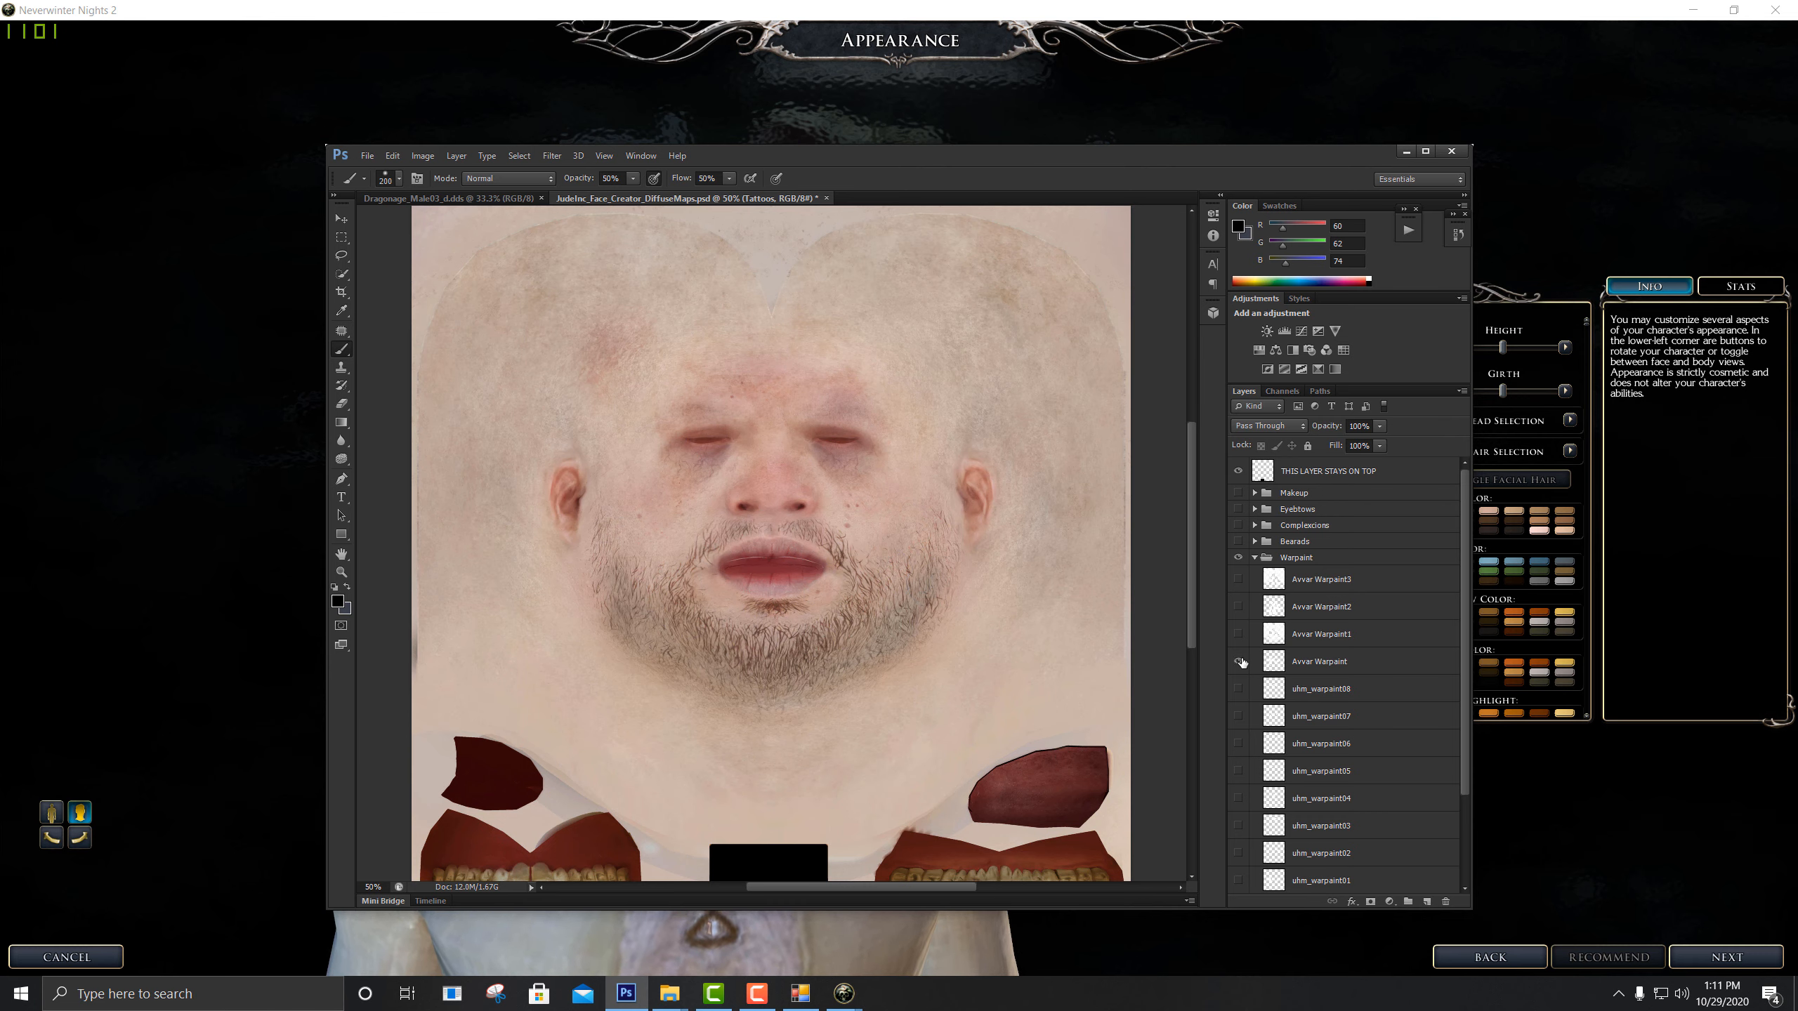
pyautogui.click(1241, 660)
pyautogui.click(1240, 661)
pyautogui.click(1244, 638)
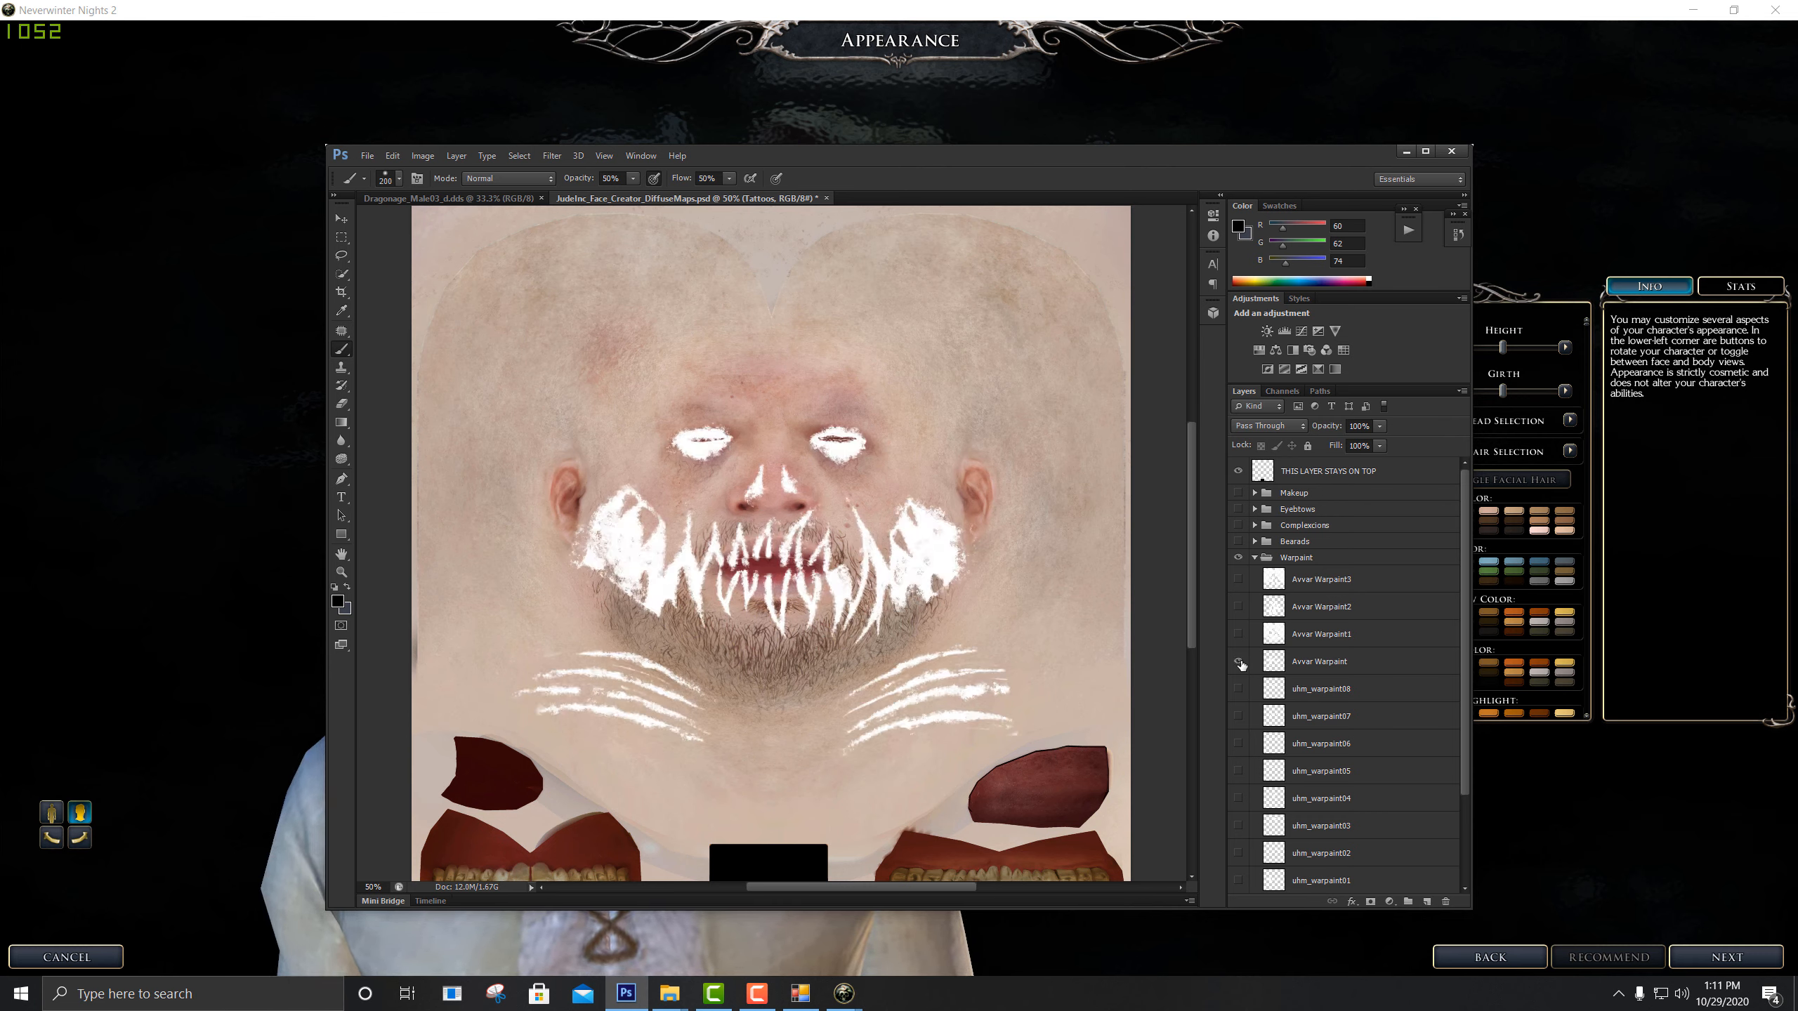
pyautogui.click(1243, 639)
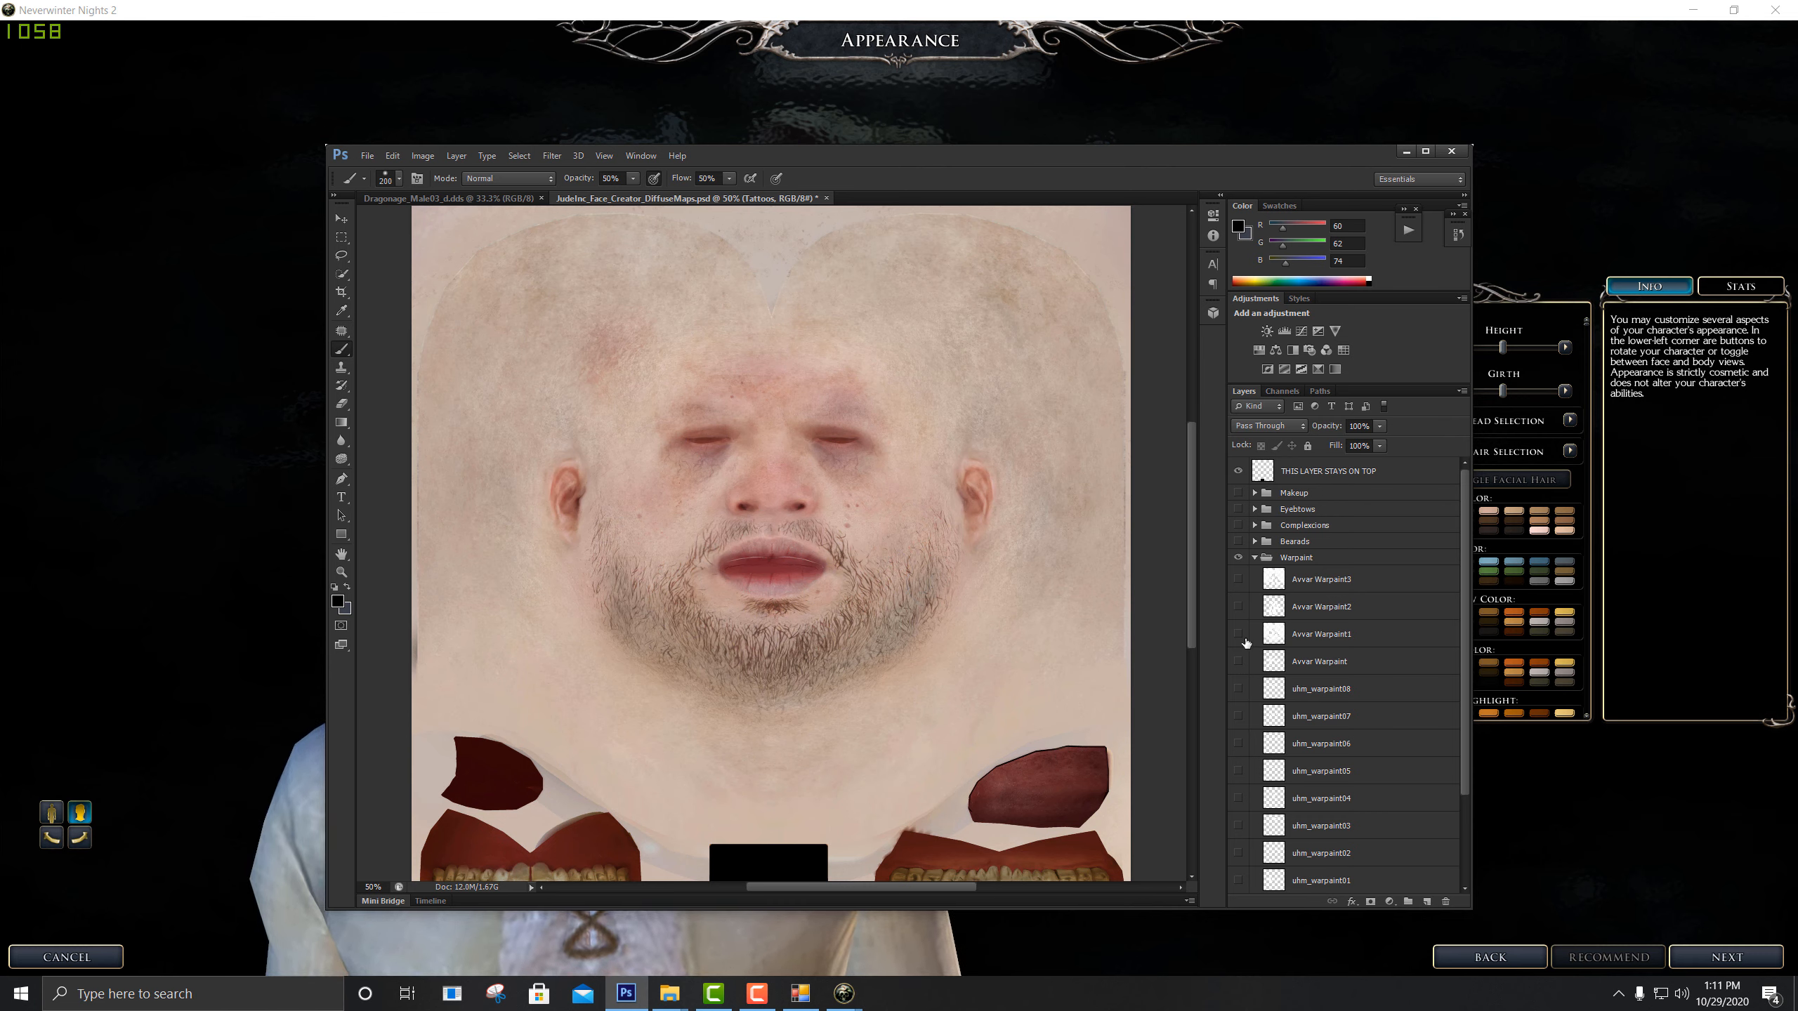
# Hide the Warpaint and Tattoos groups, and show and select the Elgar'nan ALT design in the Tribal Paint group
pyautogui.click(1256, 559)
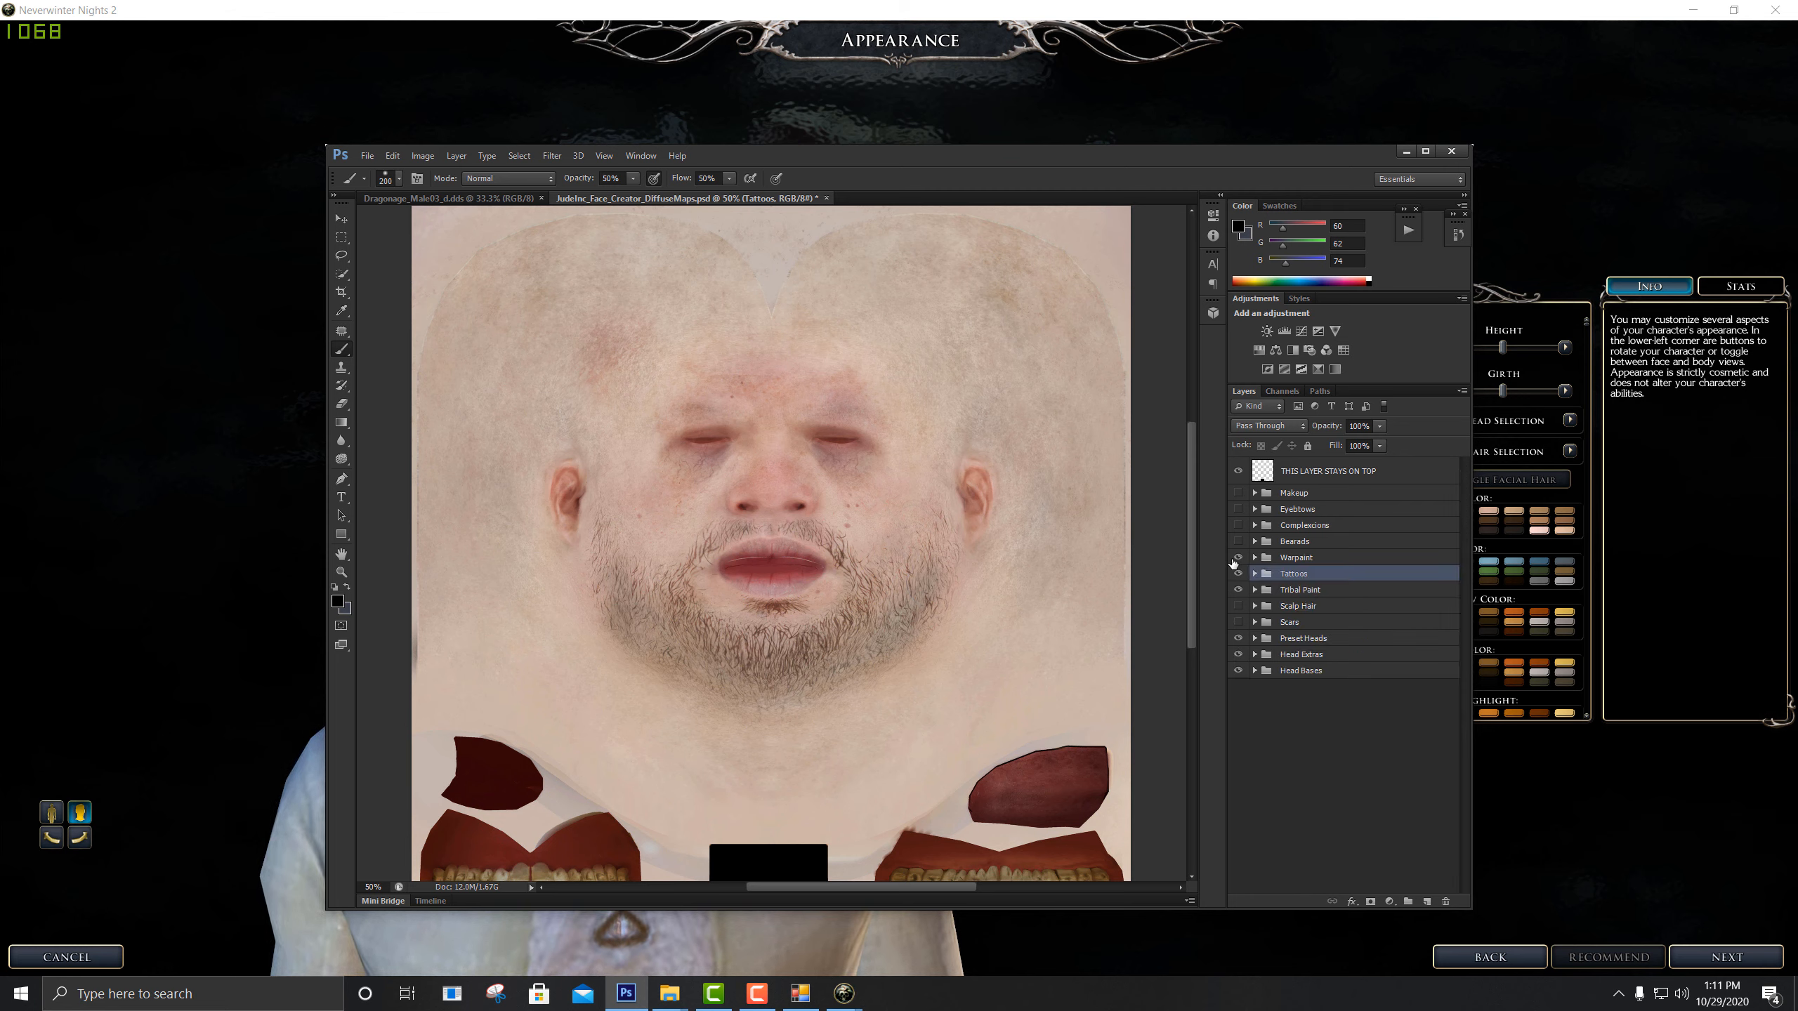
pyautogui.click(1239, 575)
pyautogui.click(1255, 590)
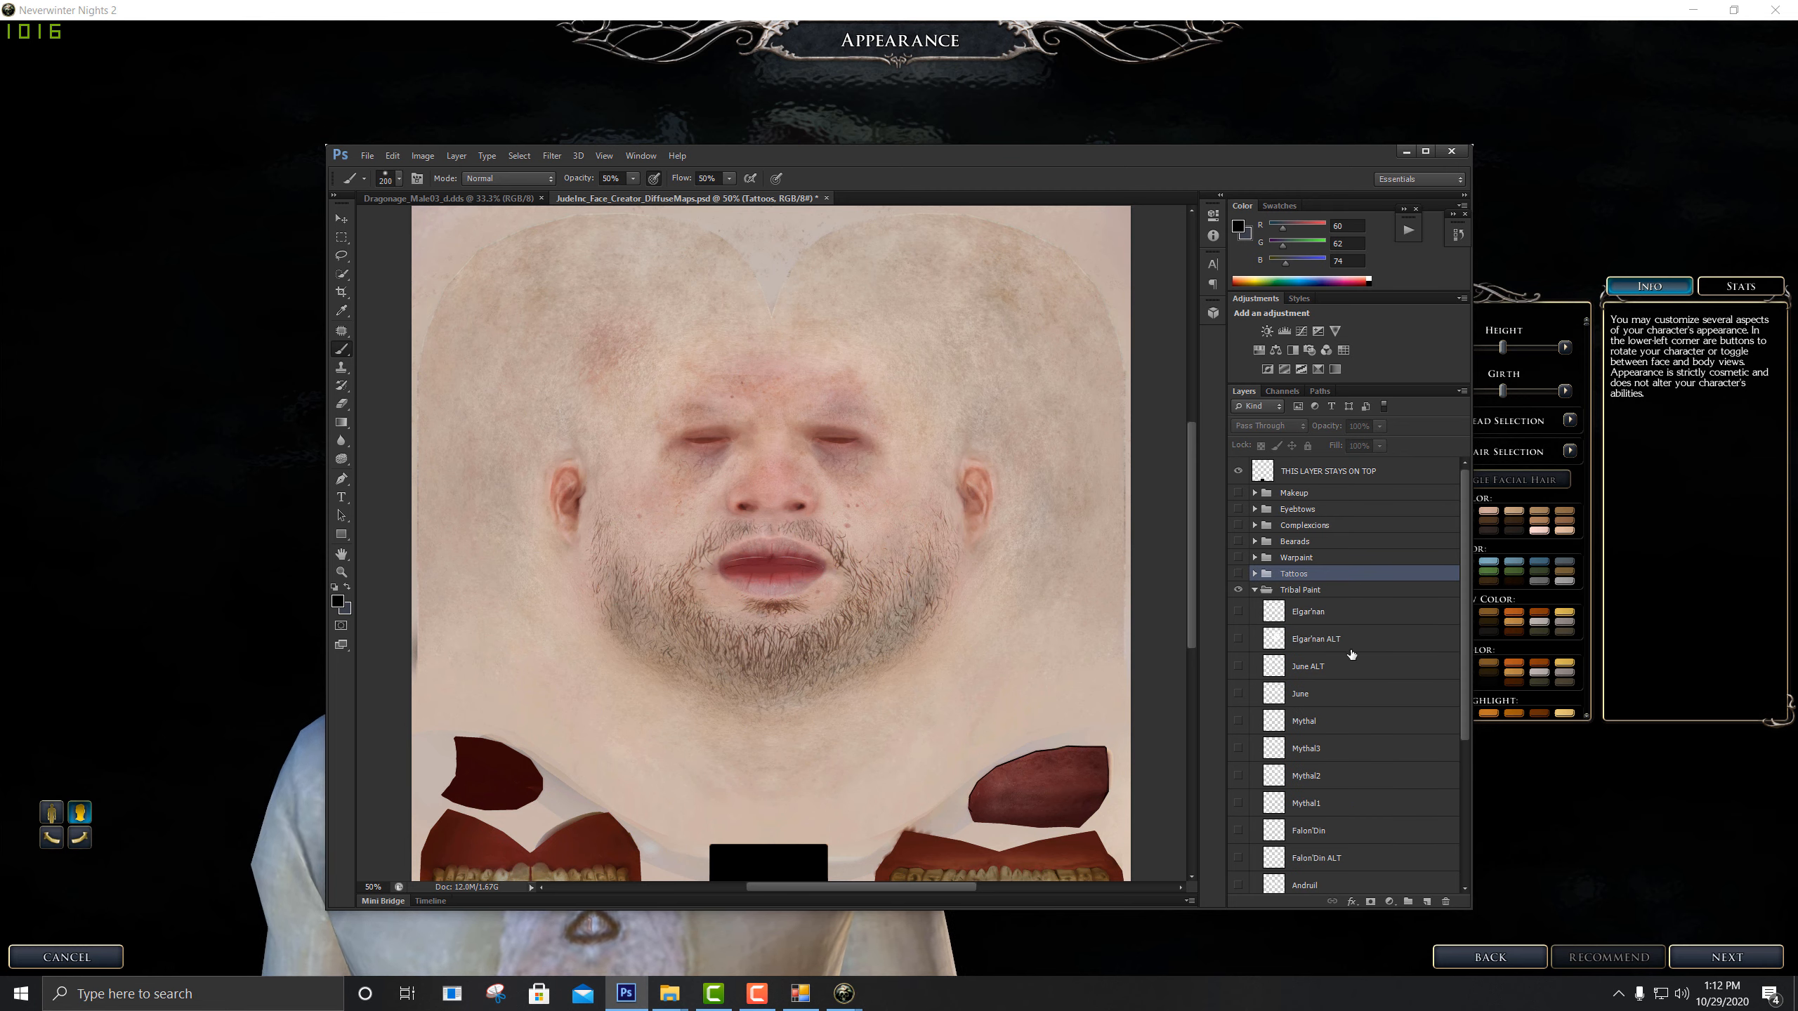
pyautogui.click(1238, 641)
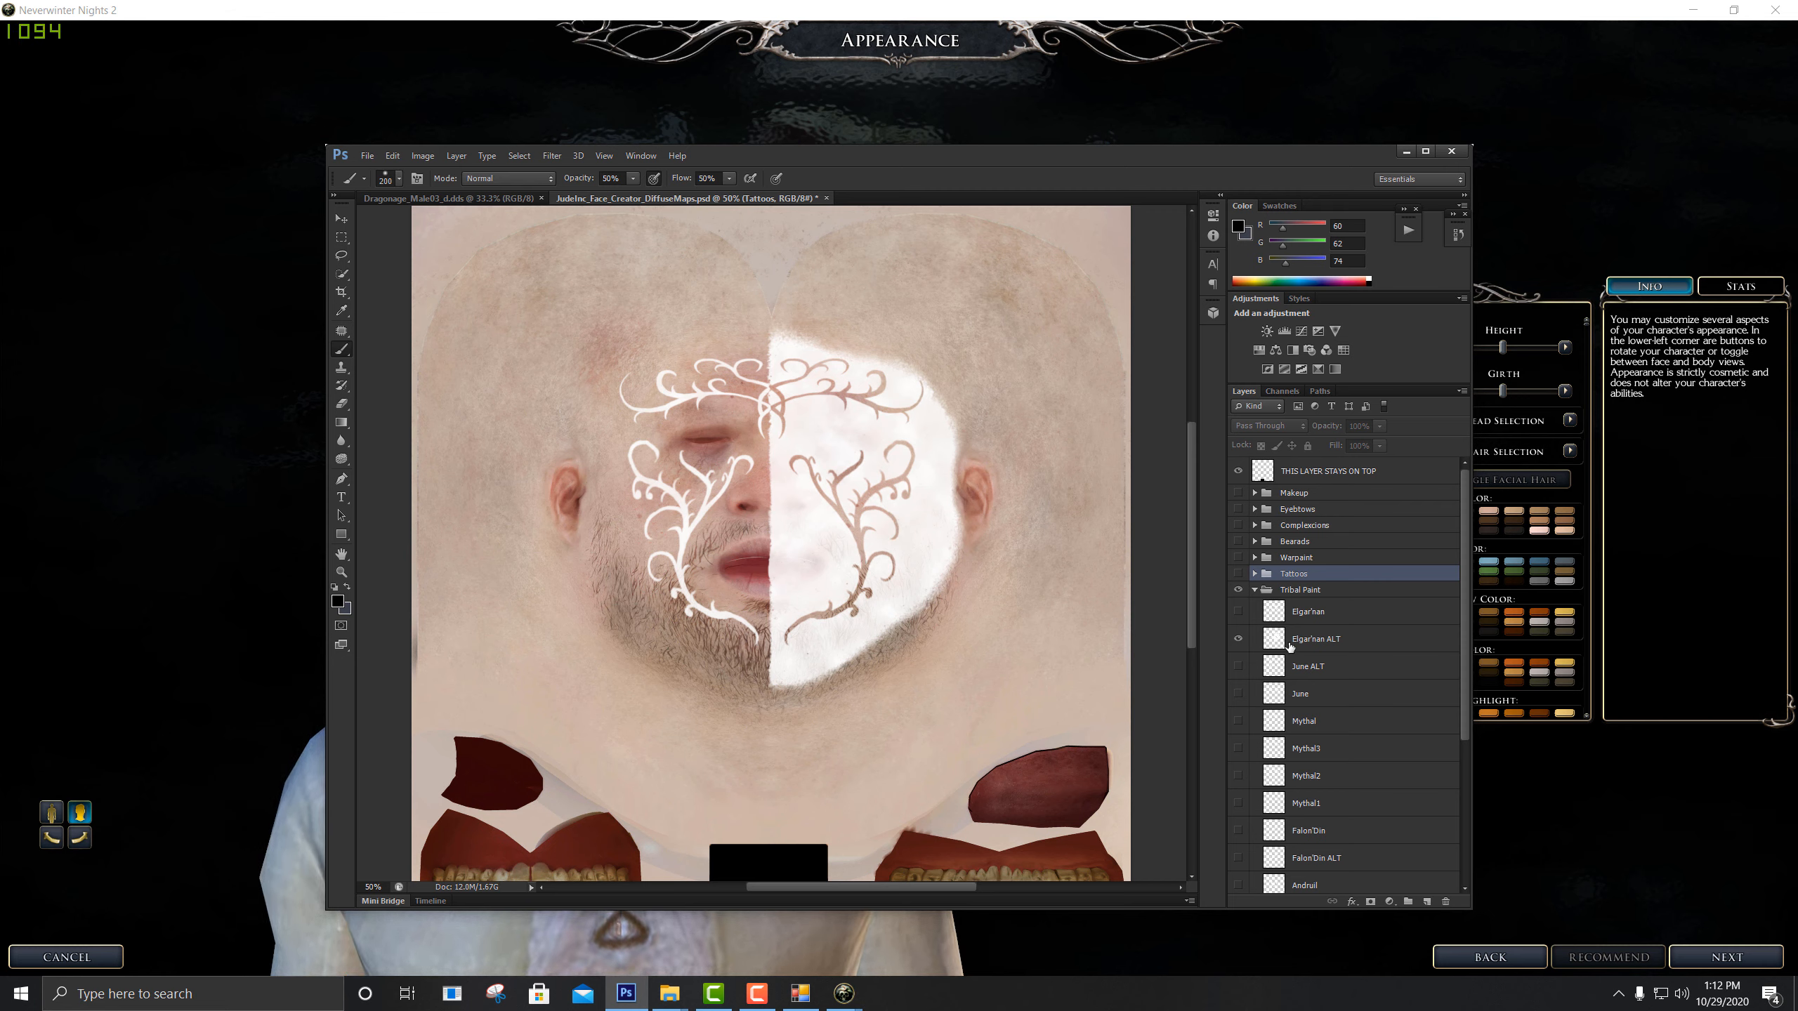
pyautogui.click(1342, 641)
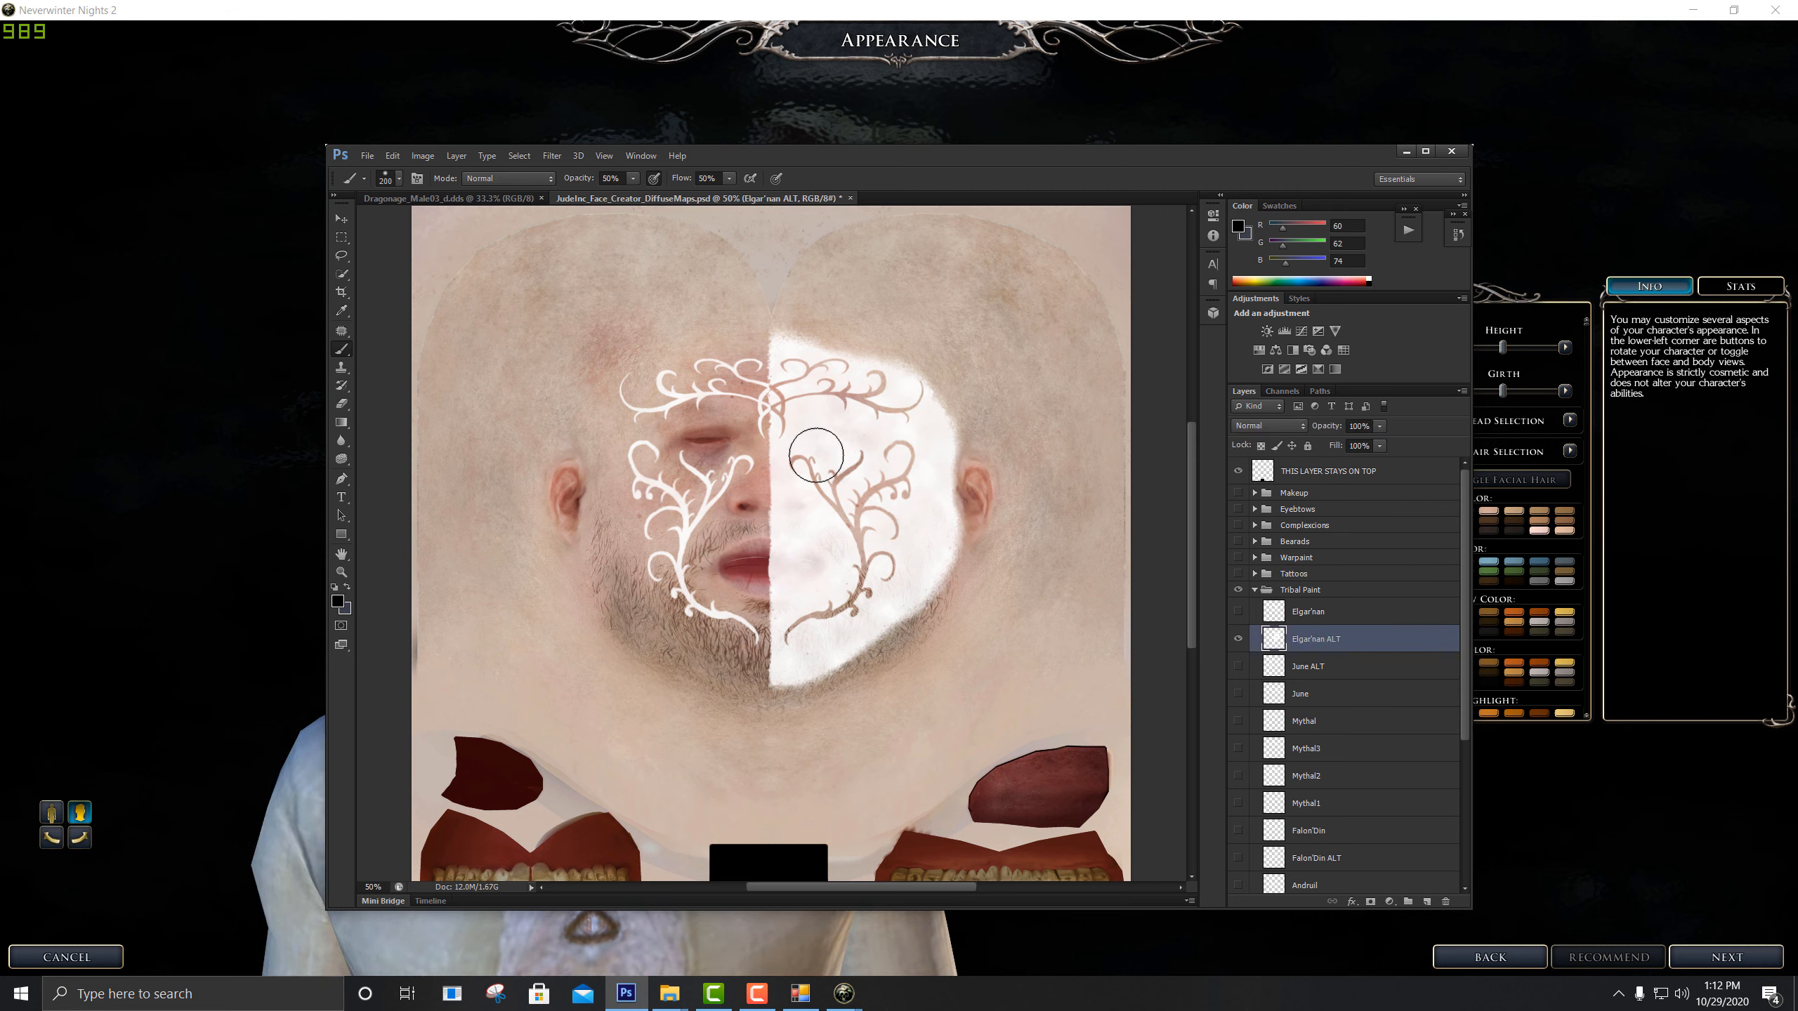
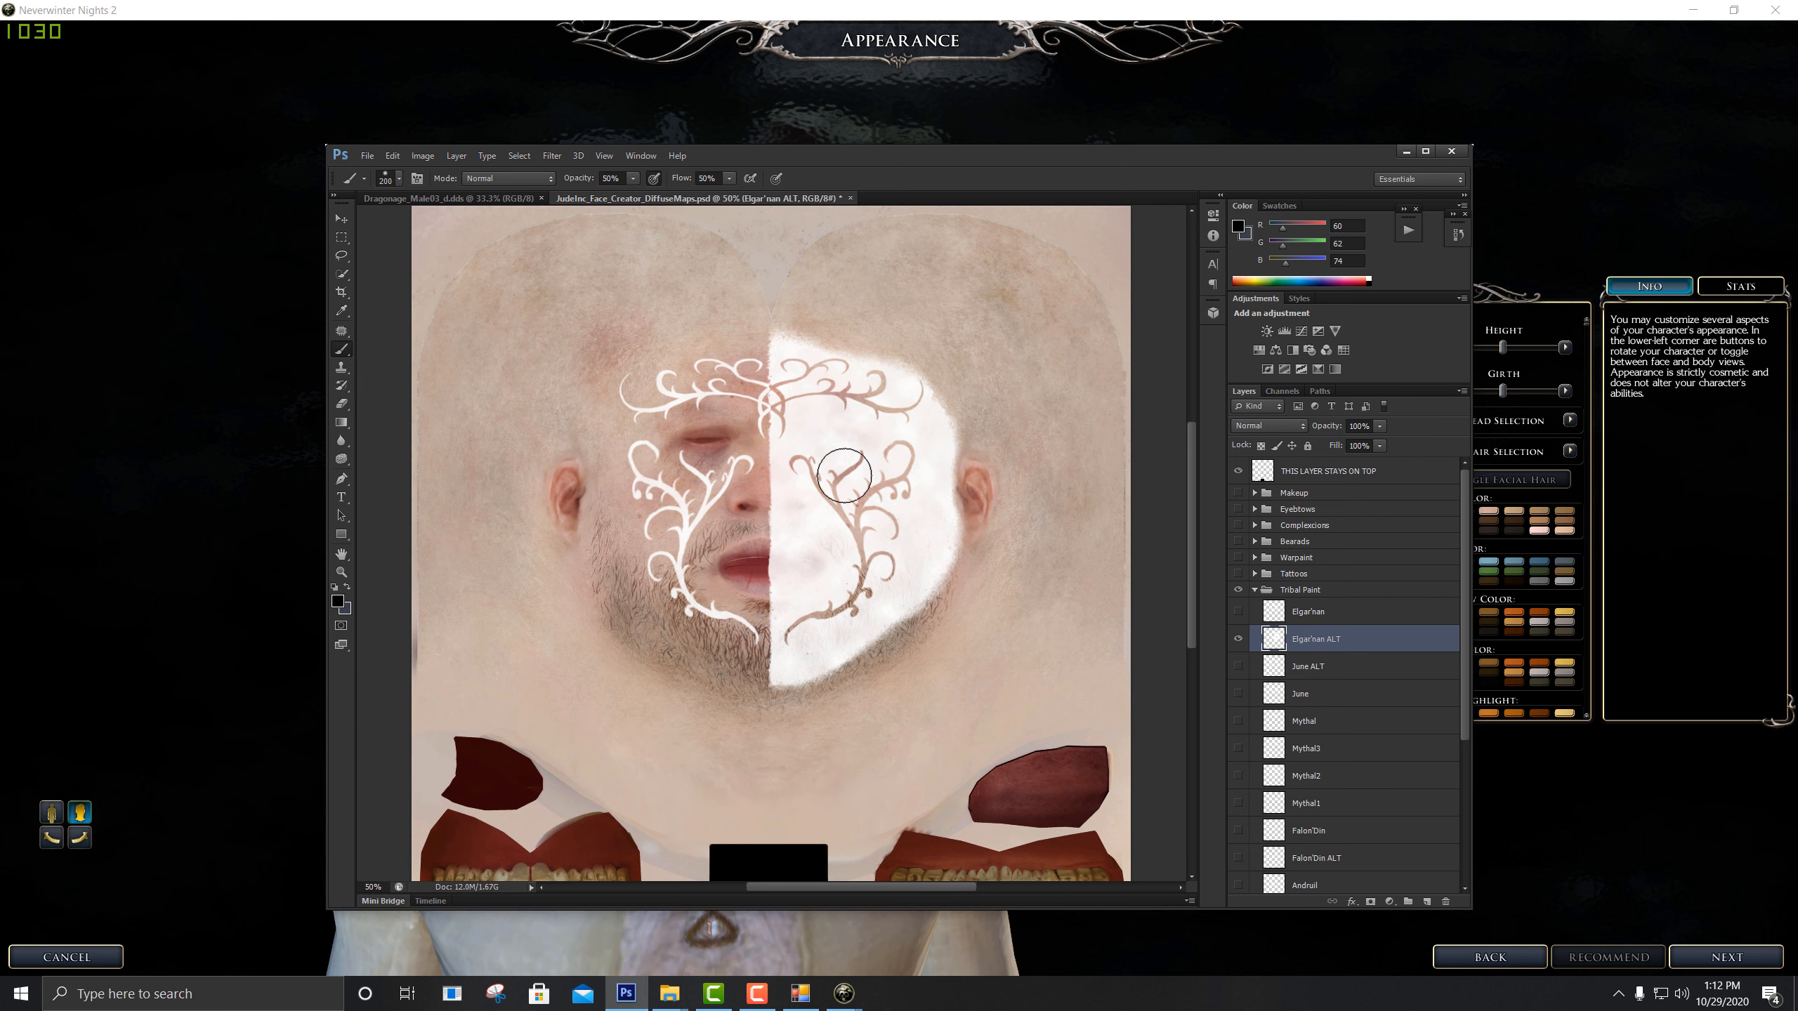
# Briefly preview Avvar Warpaint3 over the Elgar'nan ALT design, hide it again and collapse the Warpaint group
pyautogui.click(1255, 558)
pyautogui.click(1241, 579)
pyautogui.click(1240, 579)
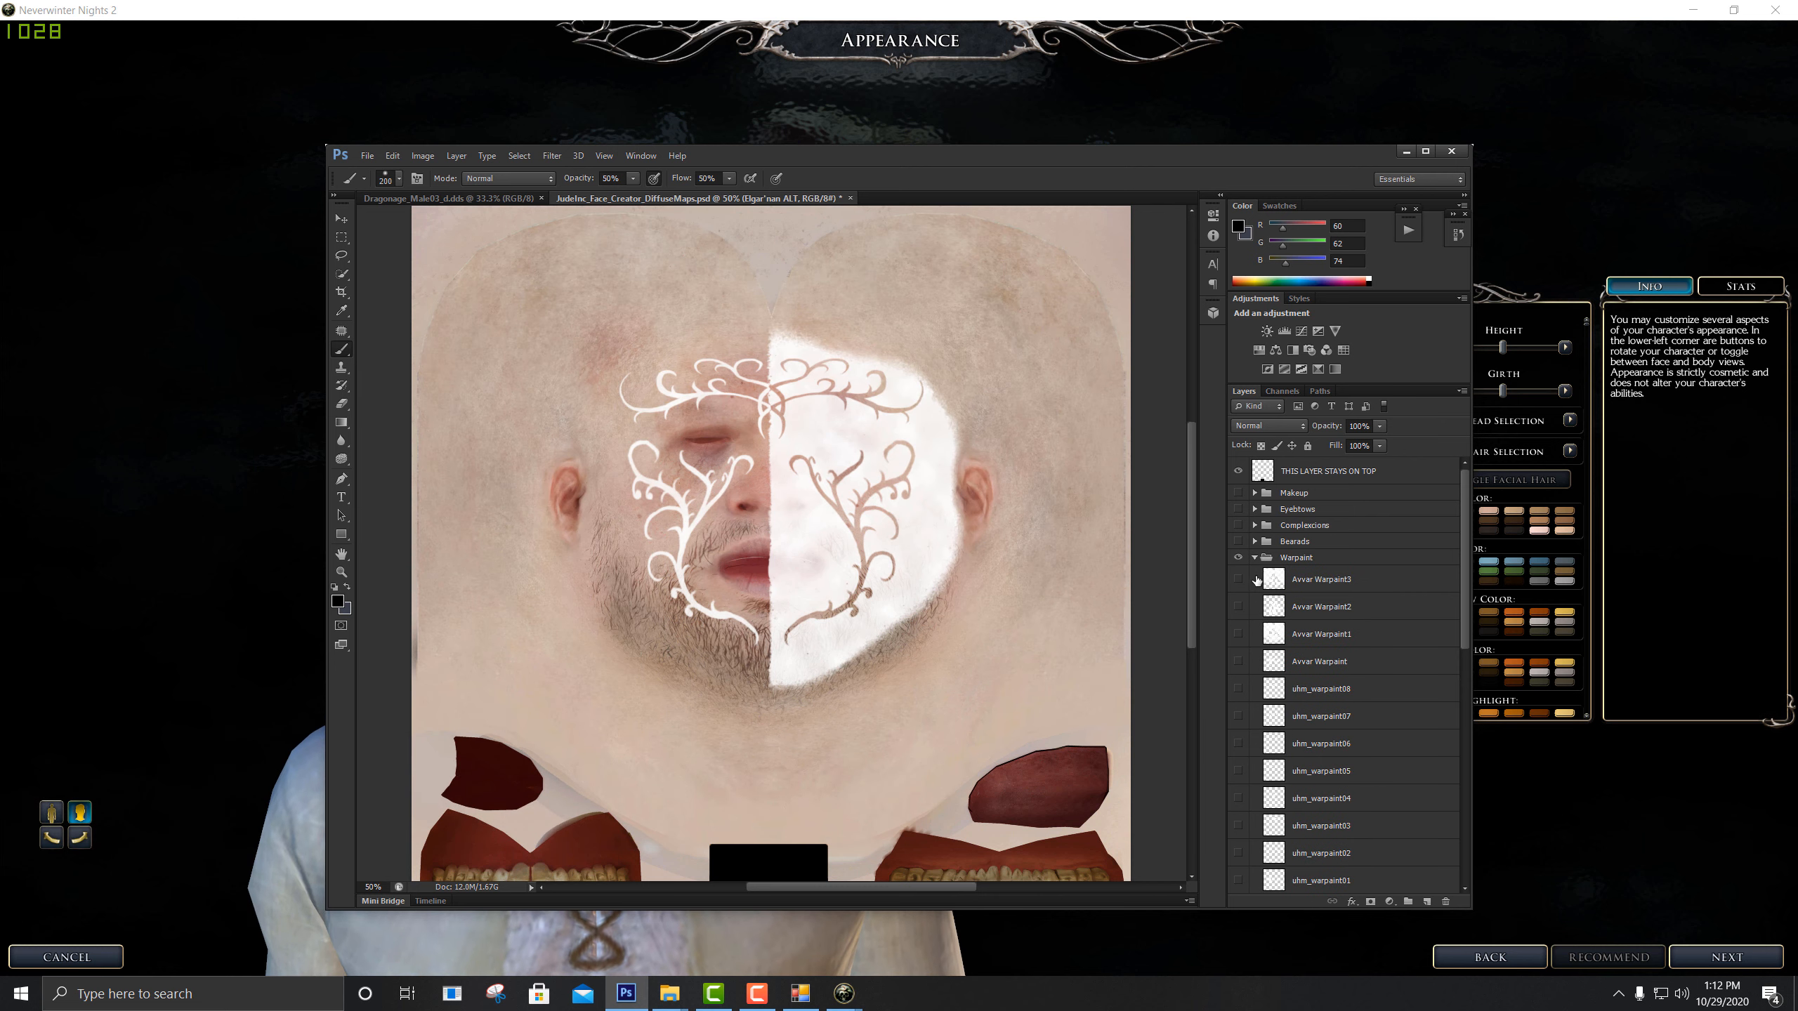
pyautogui.click(1255, 559)
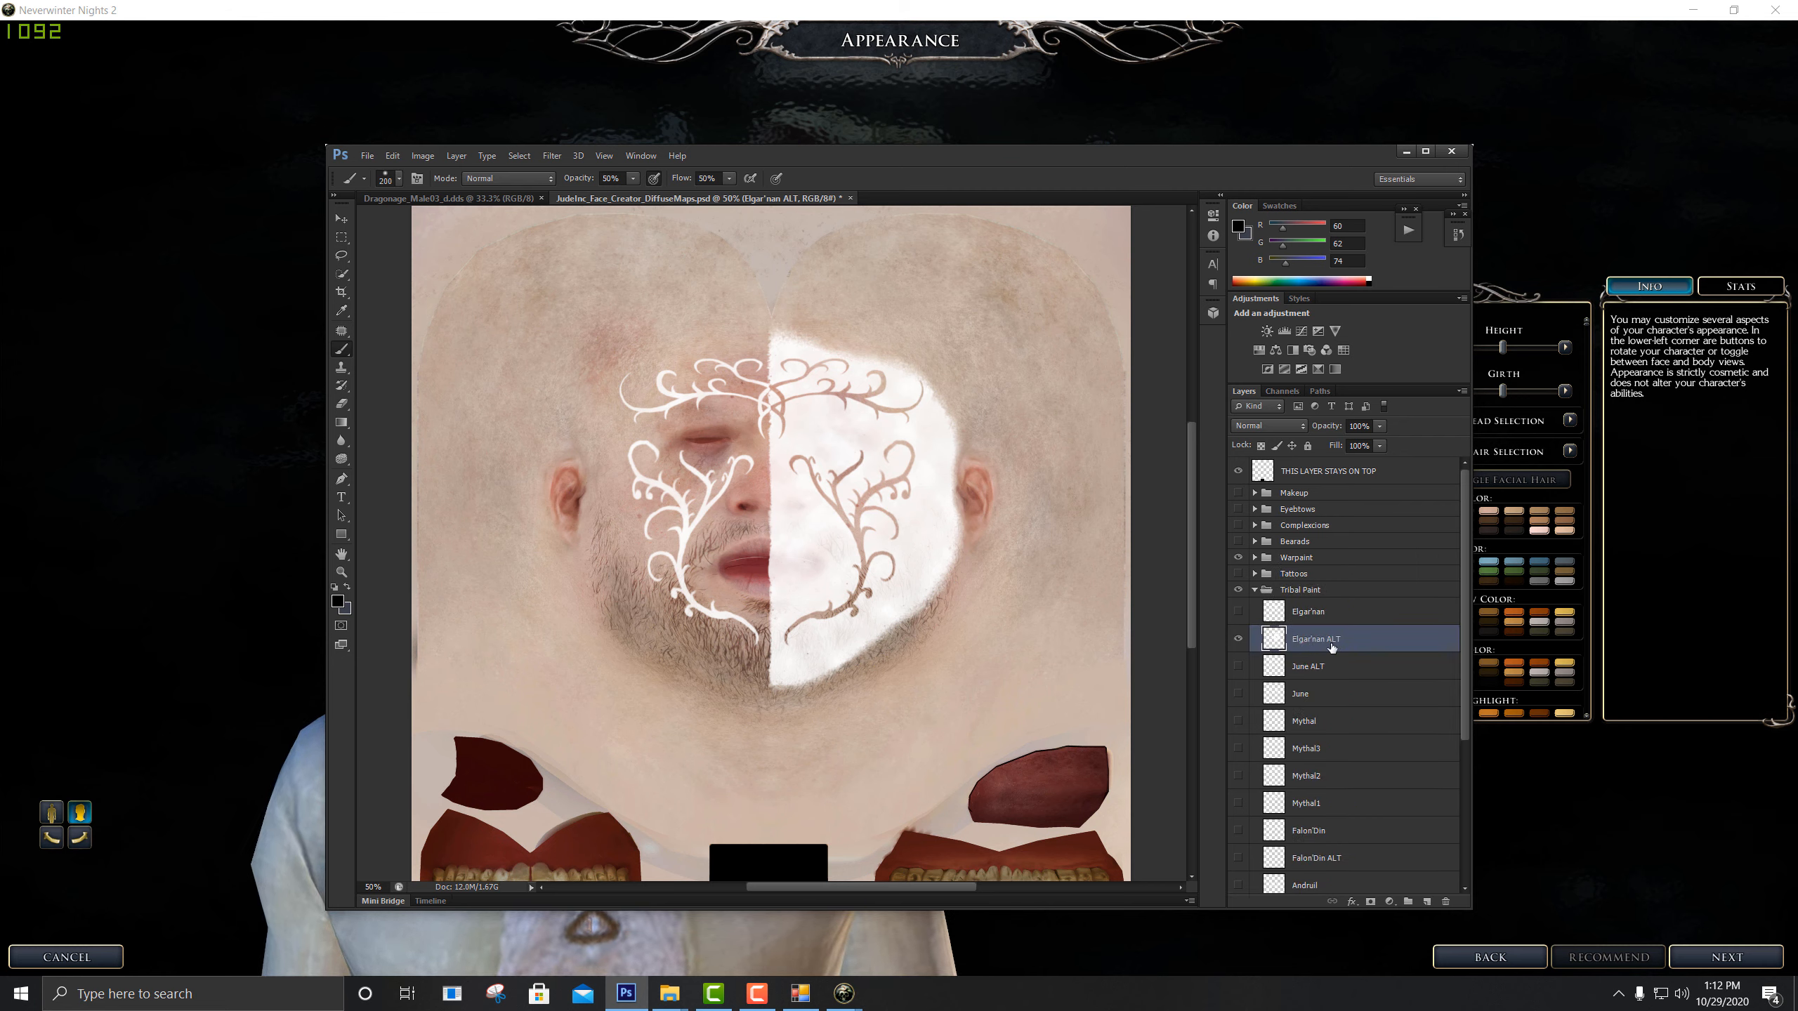
# Duplicate the Elgar'nan ALT layer in the same document, hide the original and select the copy
pyautogui.rightClick(1397, 645)
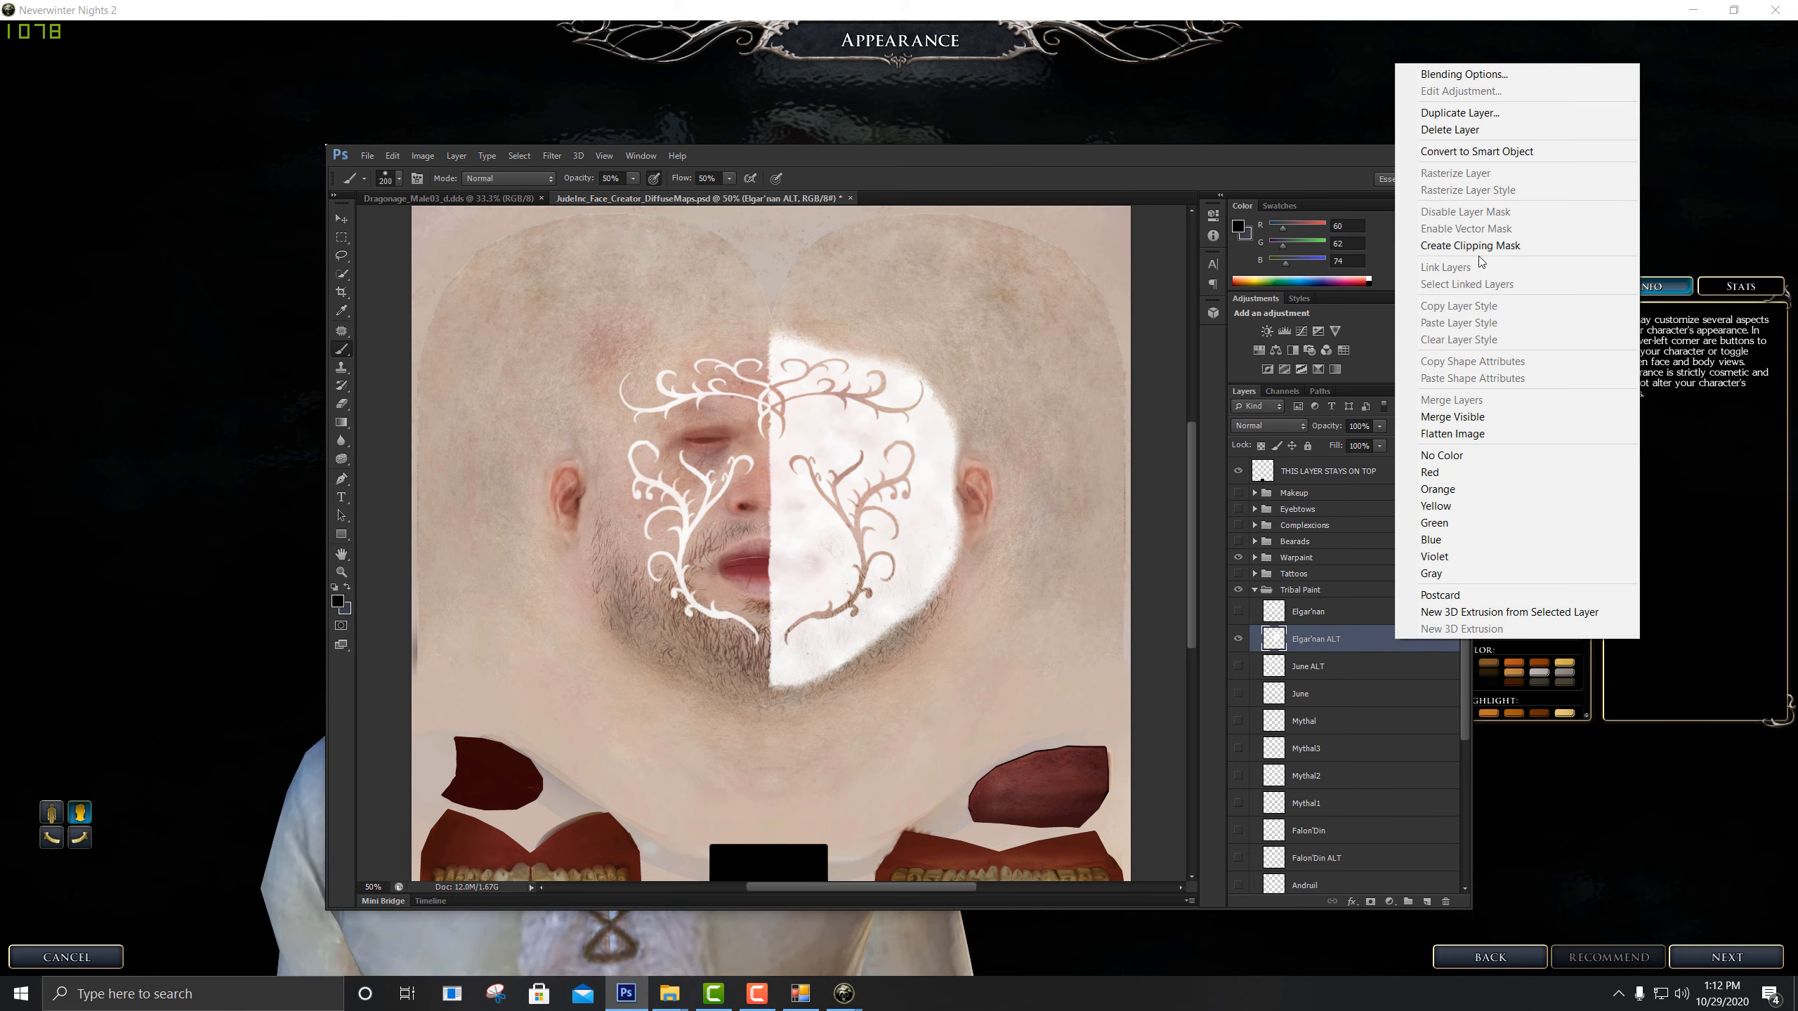
pyautogui.click(1485, 113)
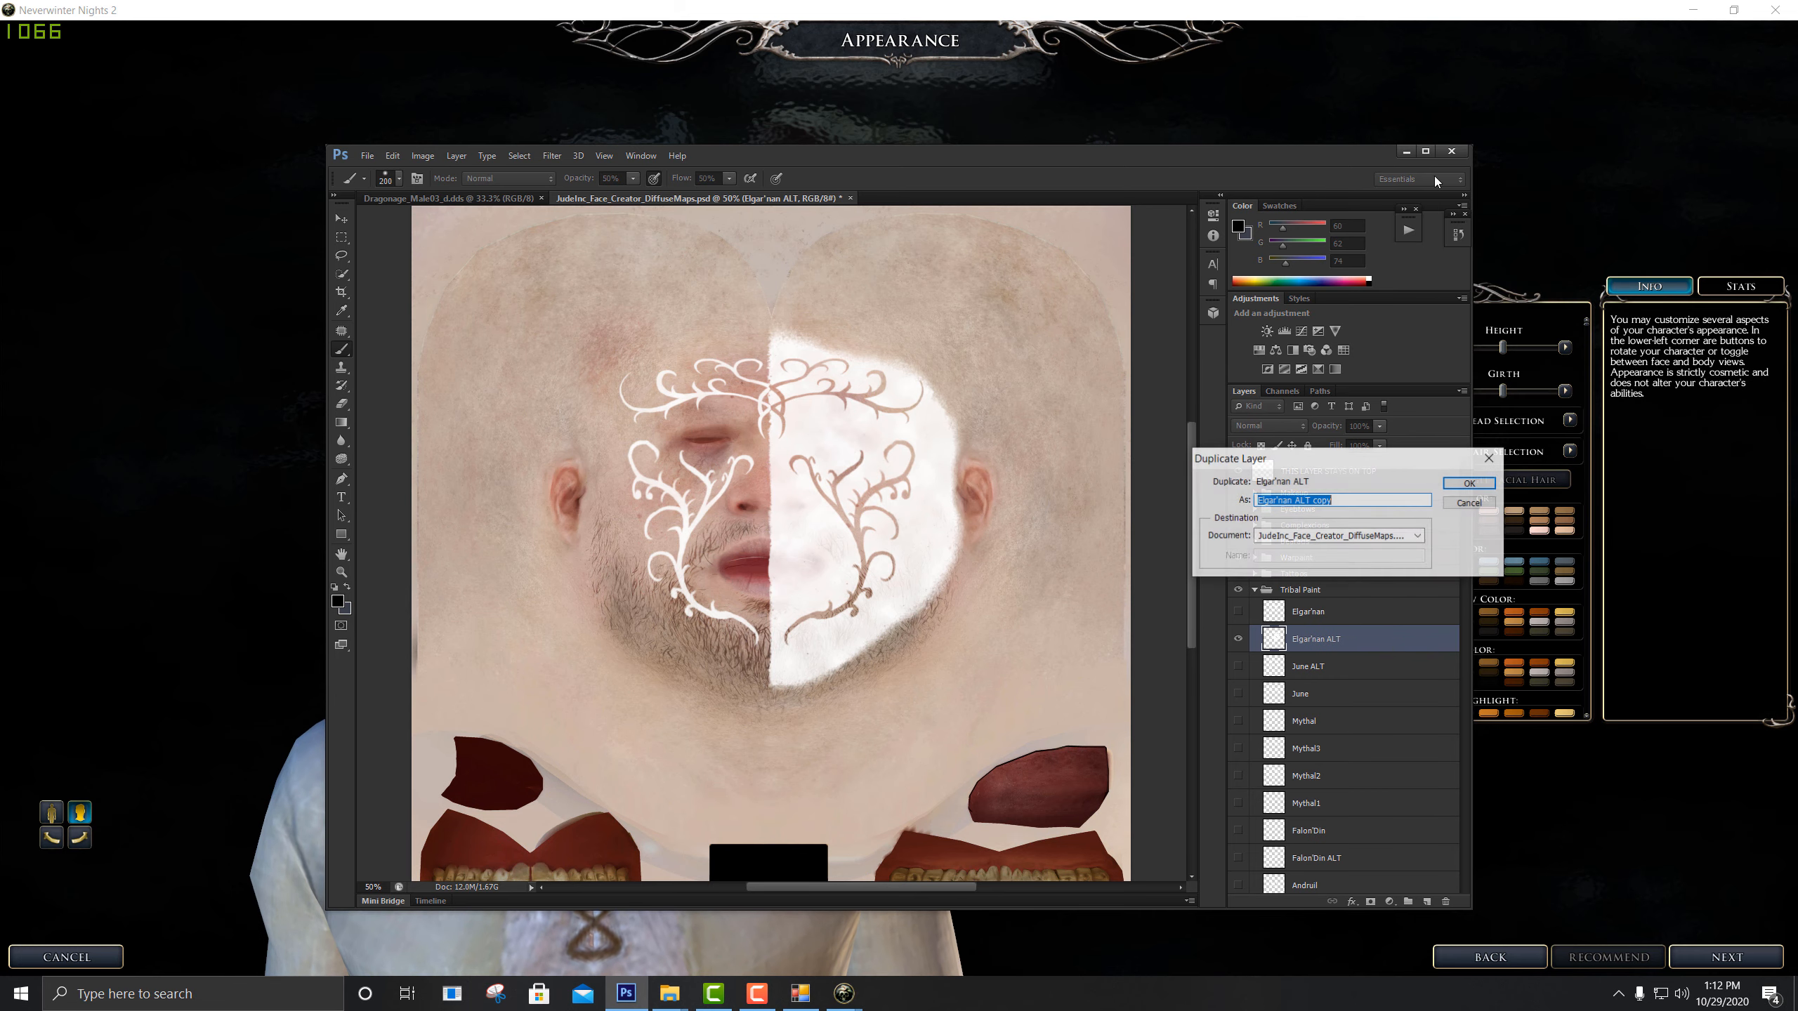
pyautogui.click(1476, 487)
pyautogui.click(1238, 666)
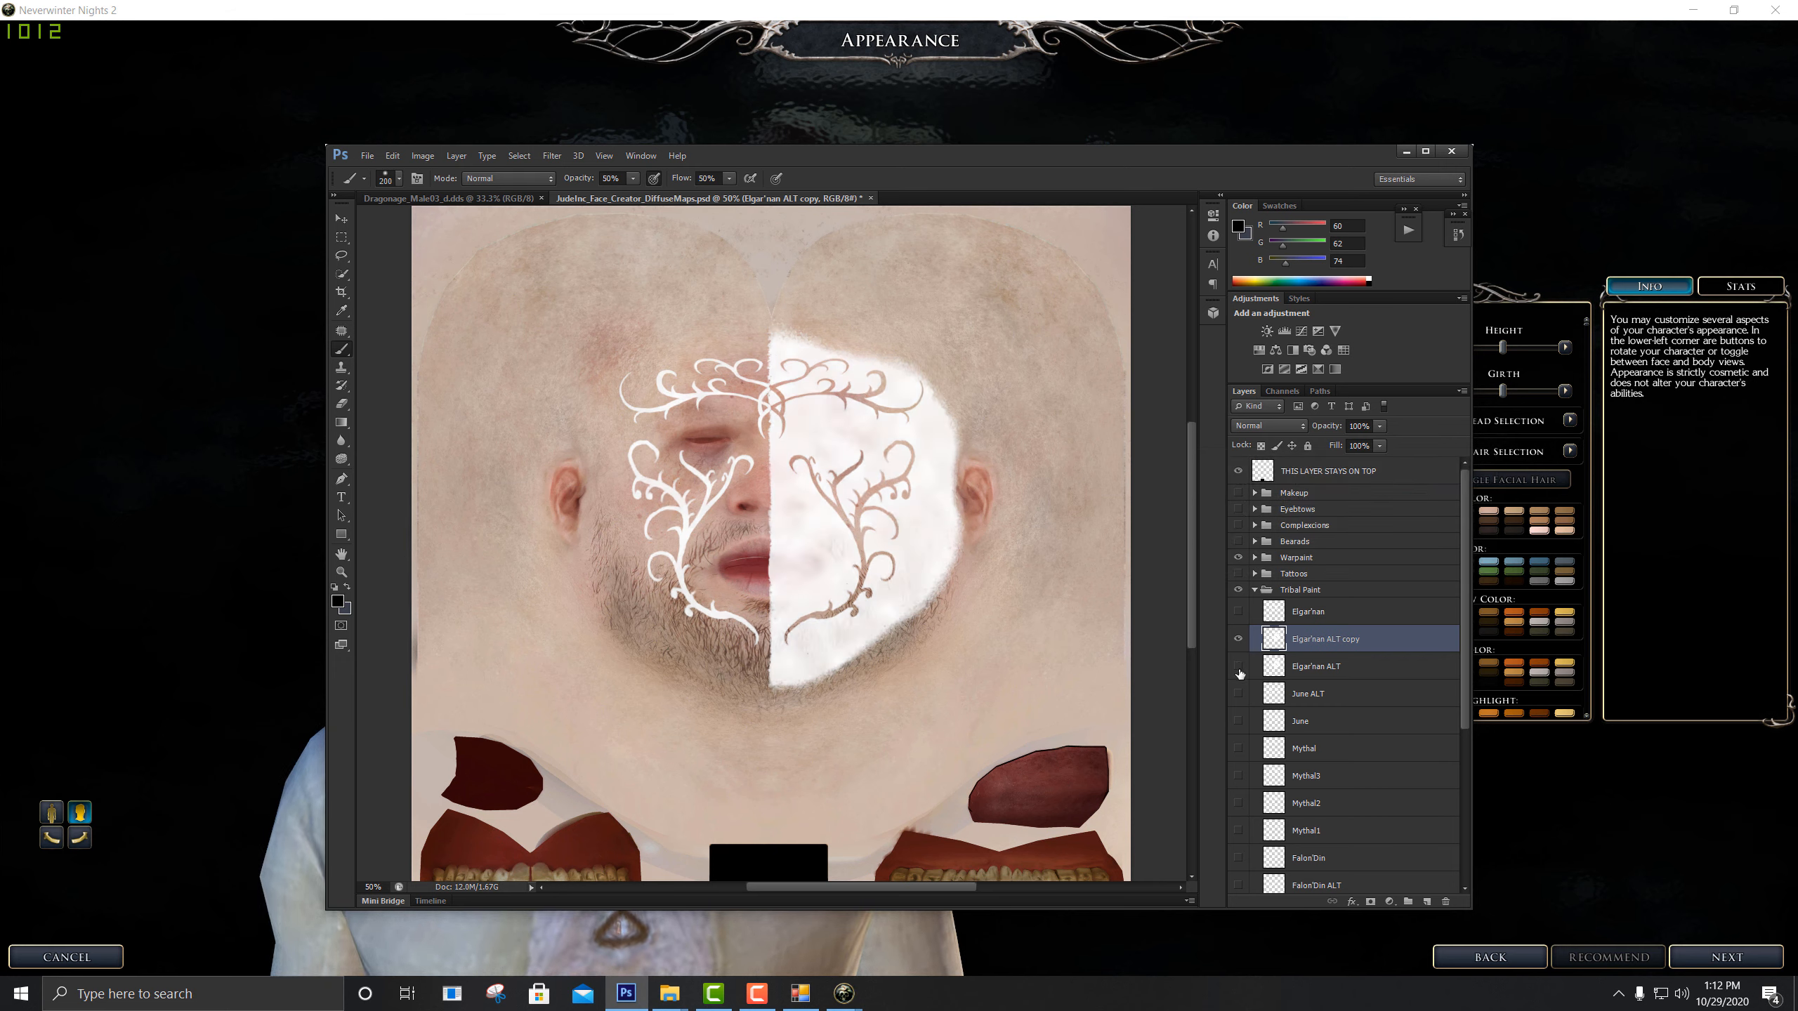
pyautogui.click(1401, 673)
pyautogui.click(1412, 646)
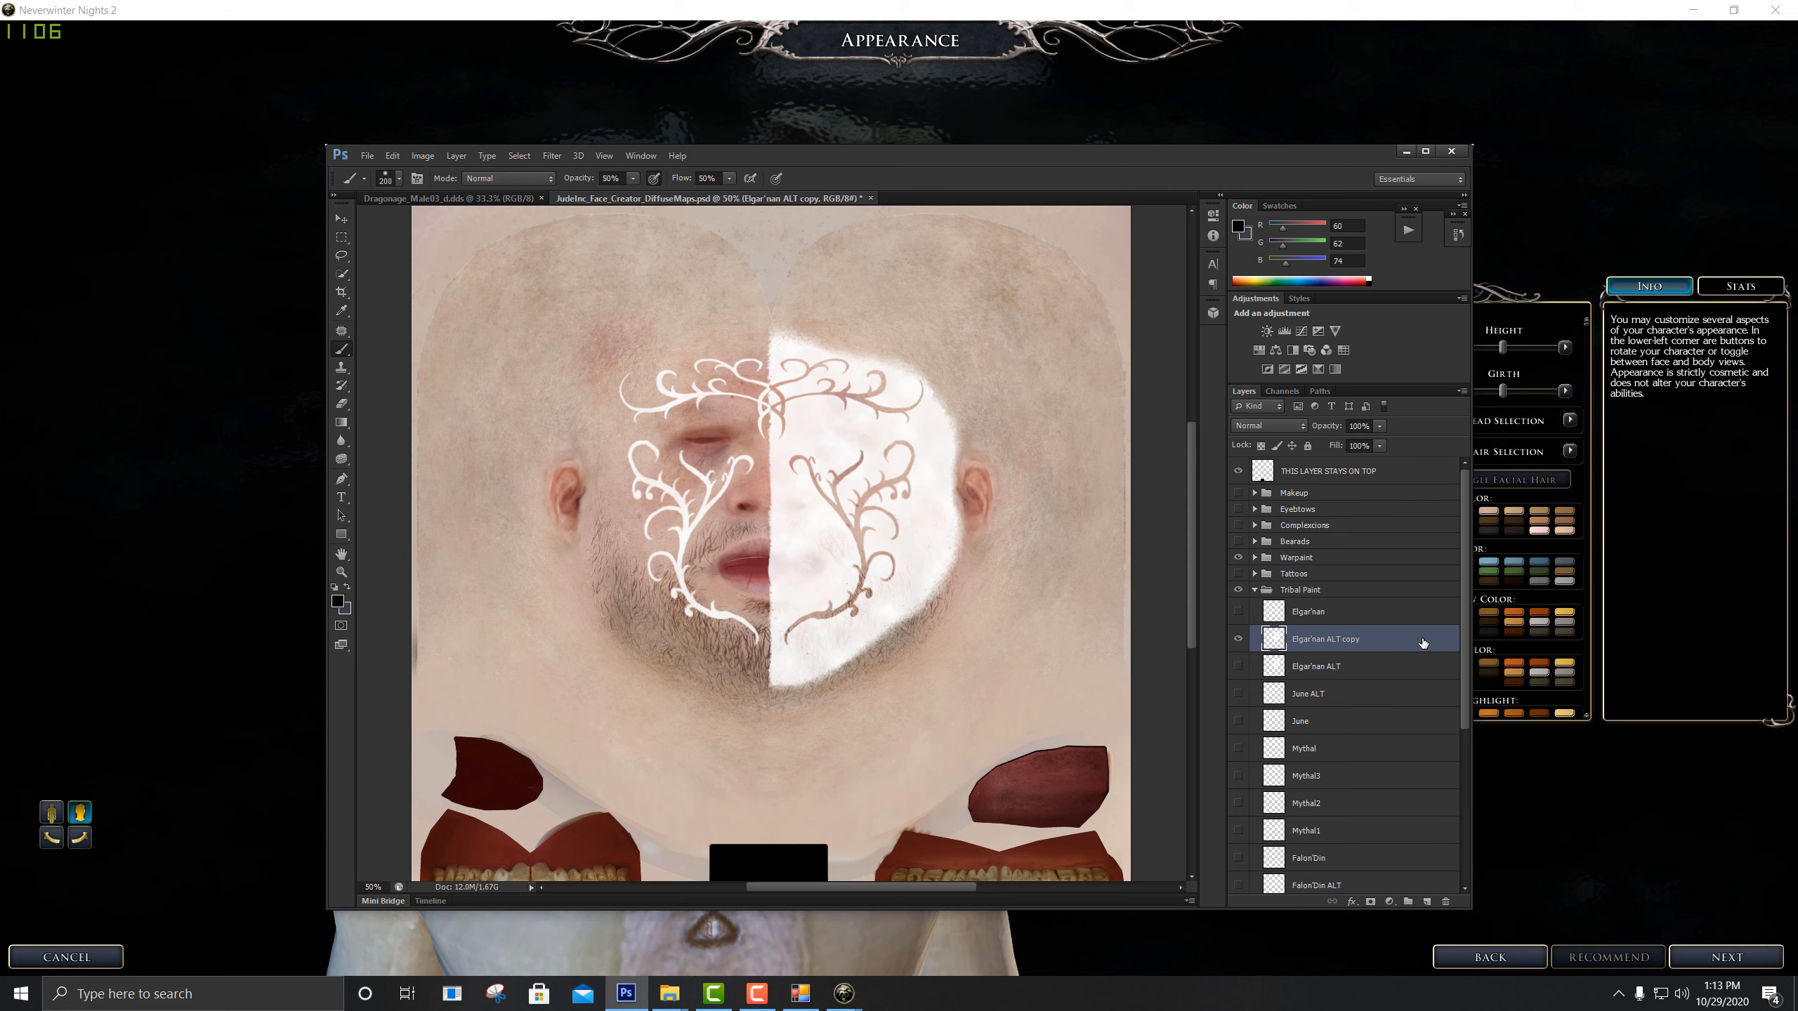
# Try the Overlay, Multiply and Linear Dodge (Add) blend modes on the Elgar'nan ALT copy layer
pyautogui.click(1277, 424)
pyautogui.click(1280, 662)
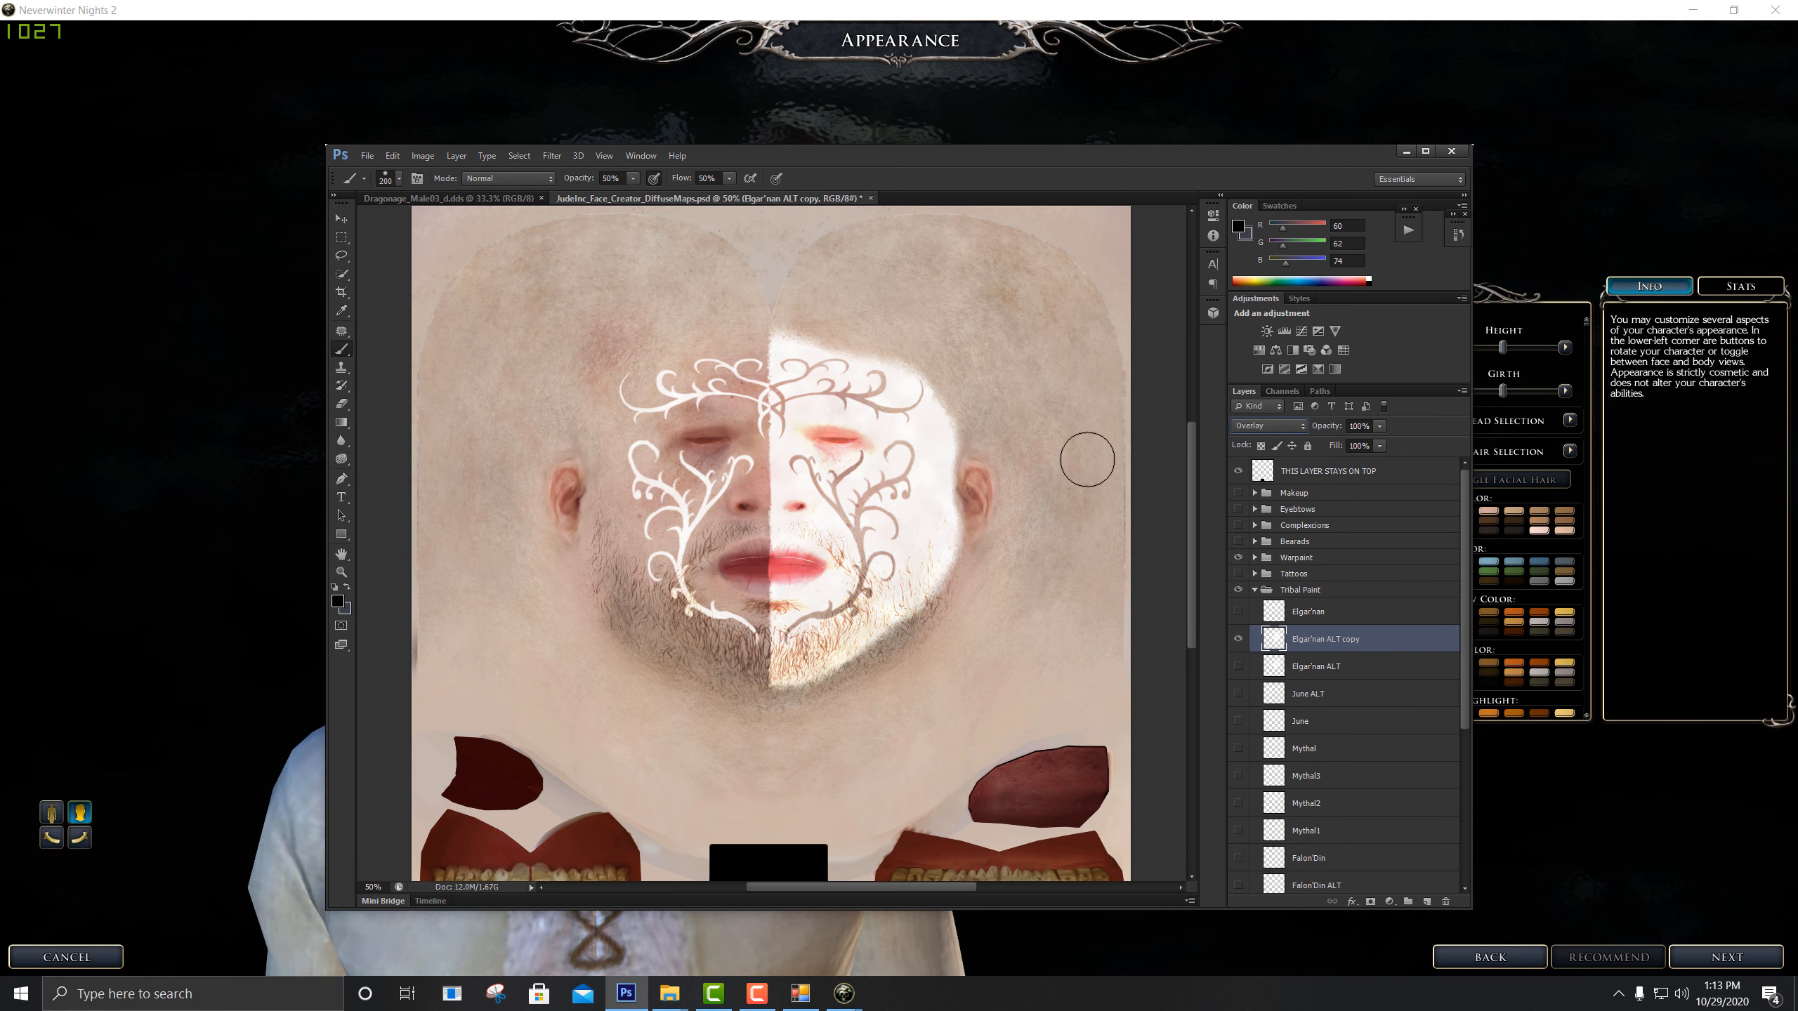
pyautogui.click(1266, 425)
pyautogui.click(1271, 505)
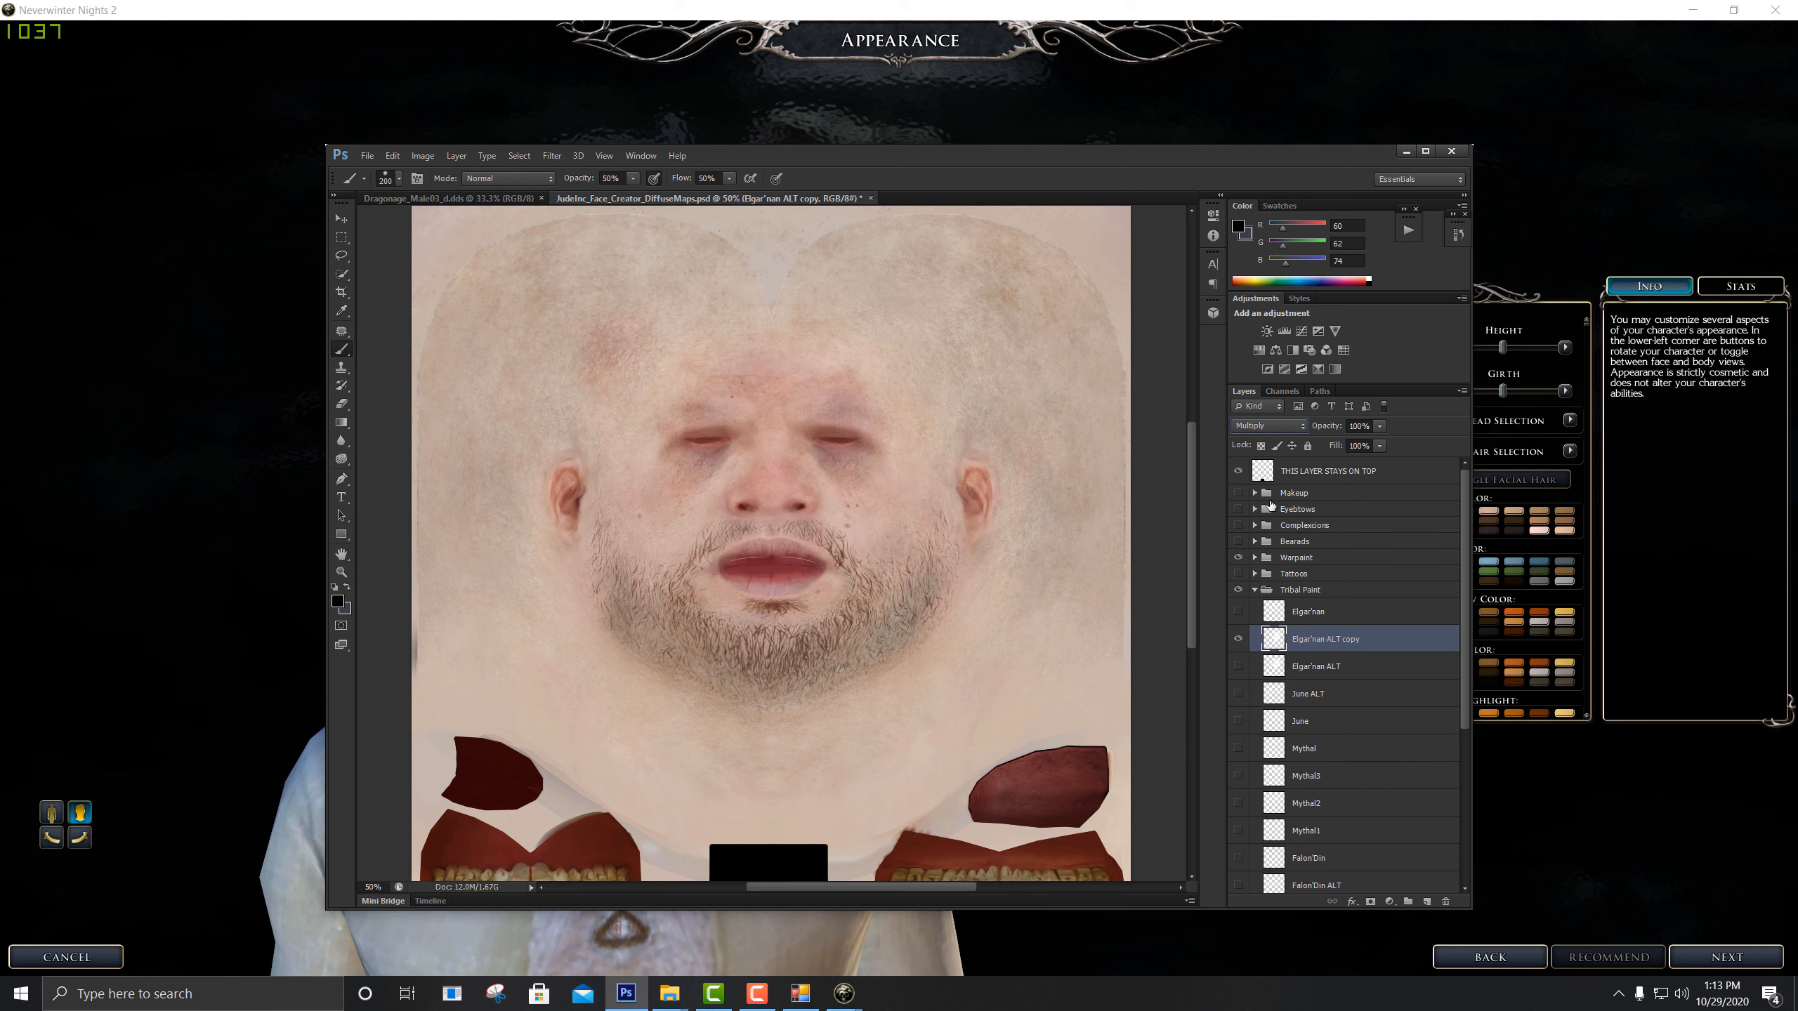
pyautogui.click(1274, 423)
pyautogui.click(1284, 577)
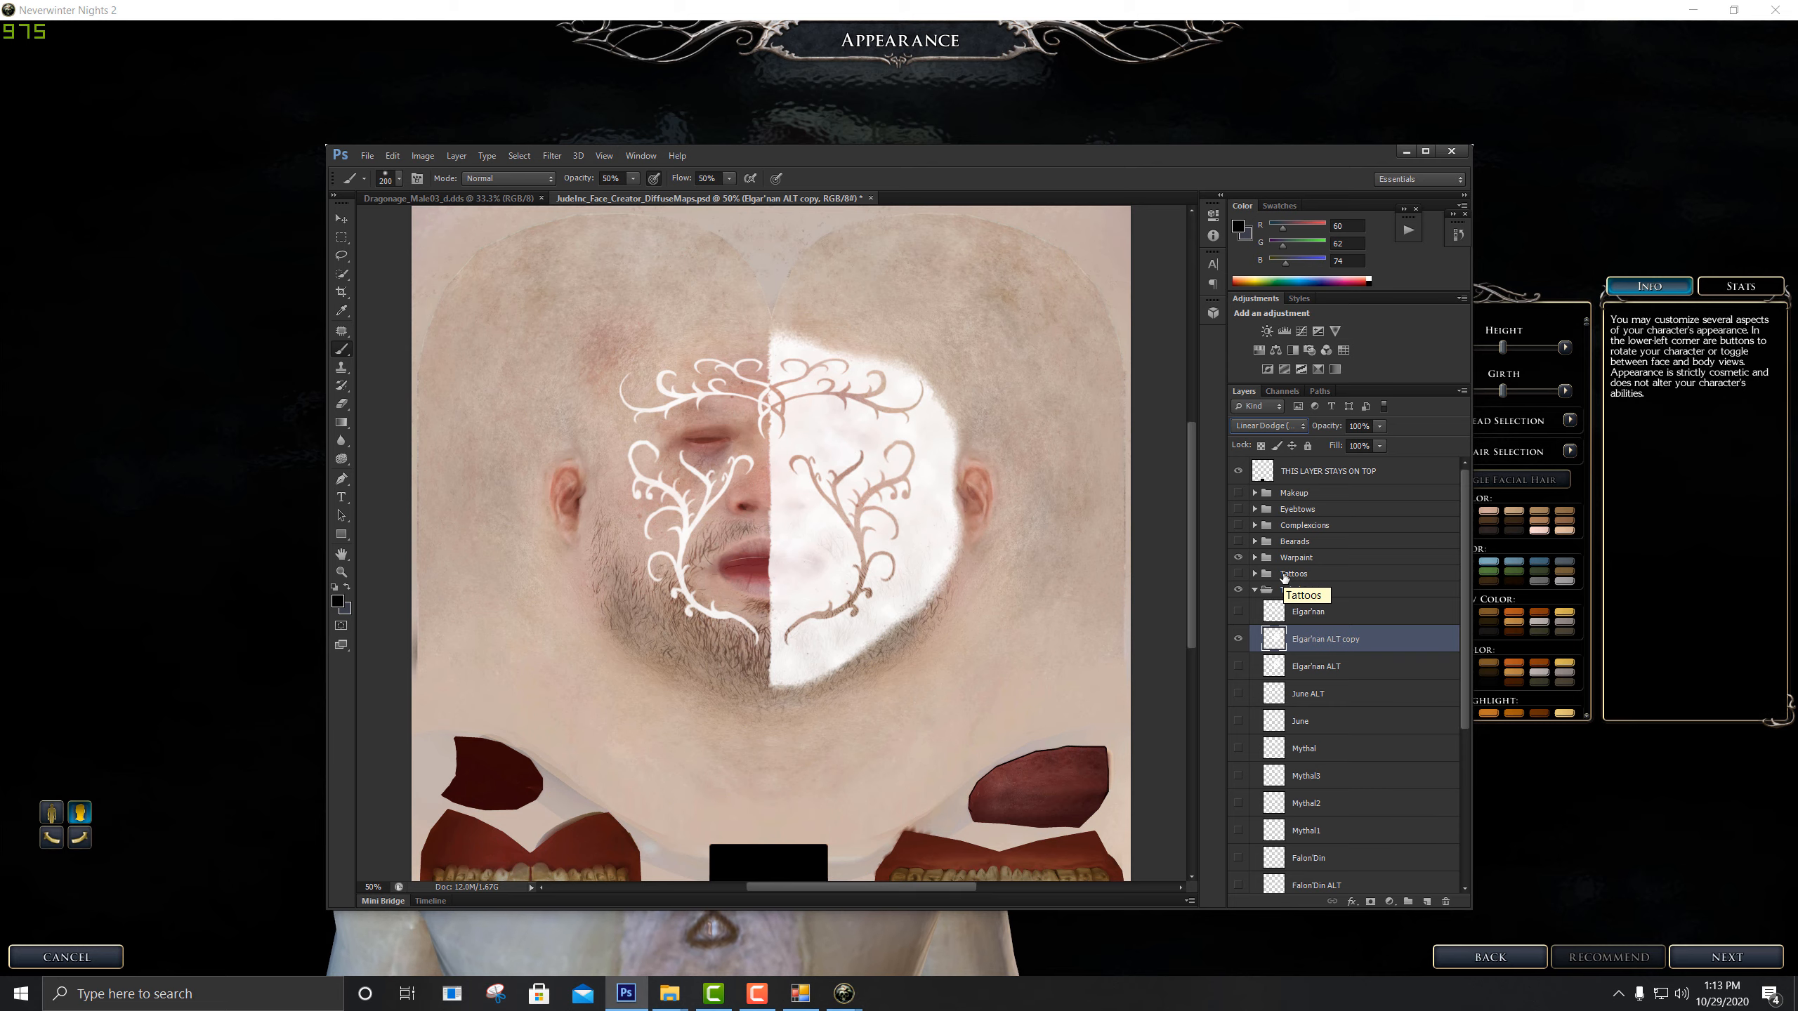
pyautogui.press('h')
# Try the Soft Light and Hard Light blend modes and a lower fill opacity in the Elgar'nan ALT copy's layer style
pyautogui.doubleClick(1413, 640)
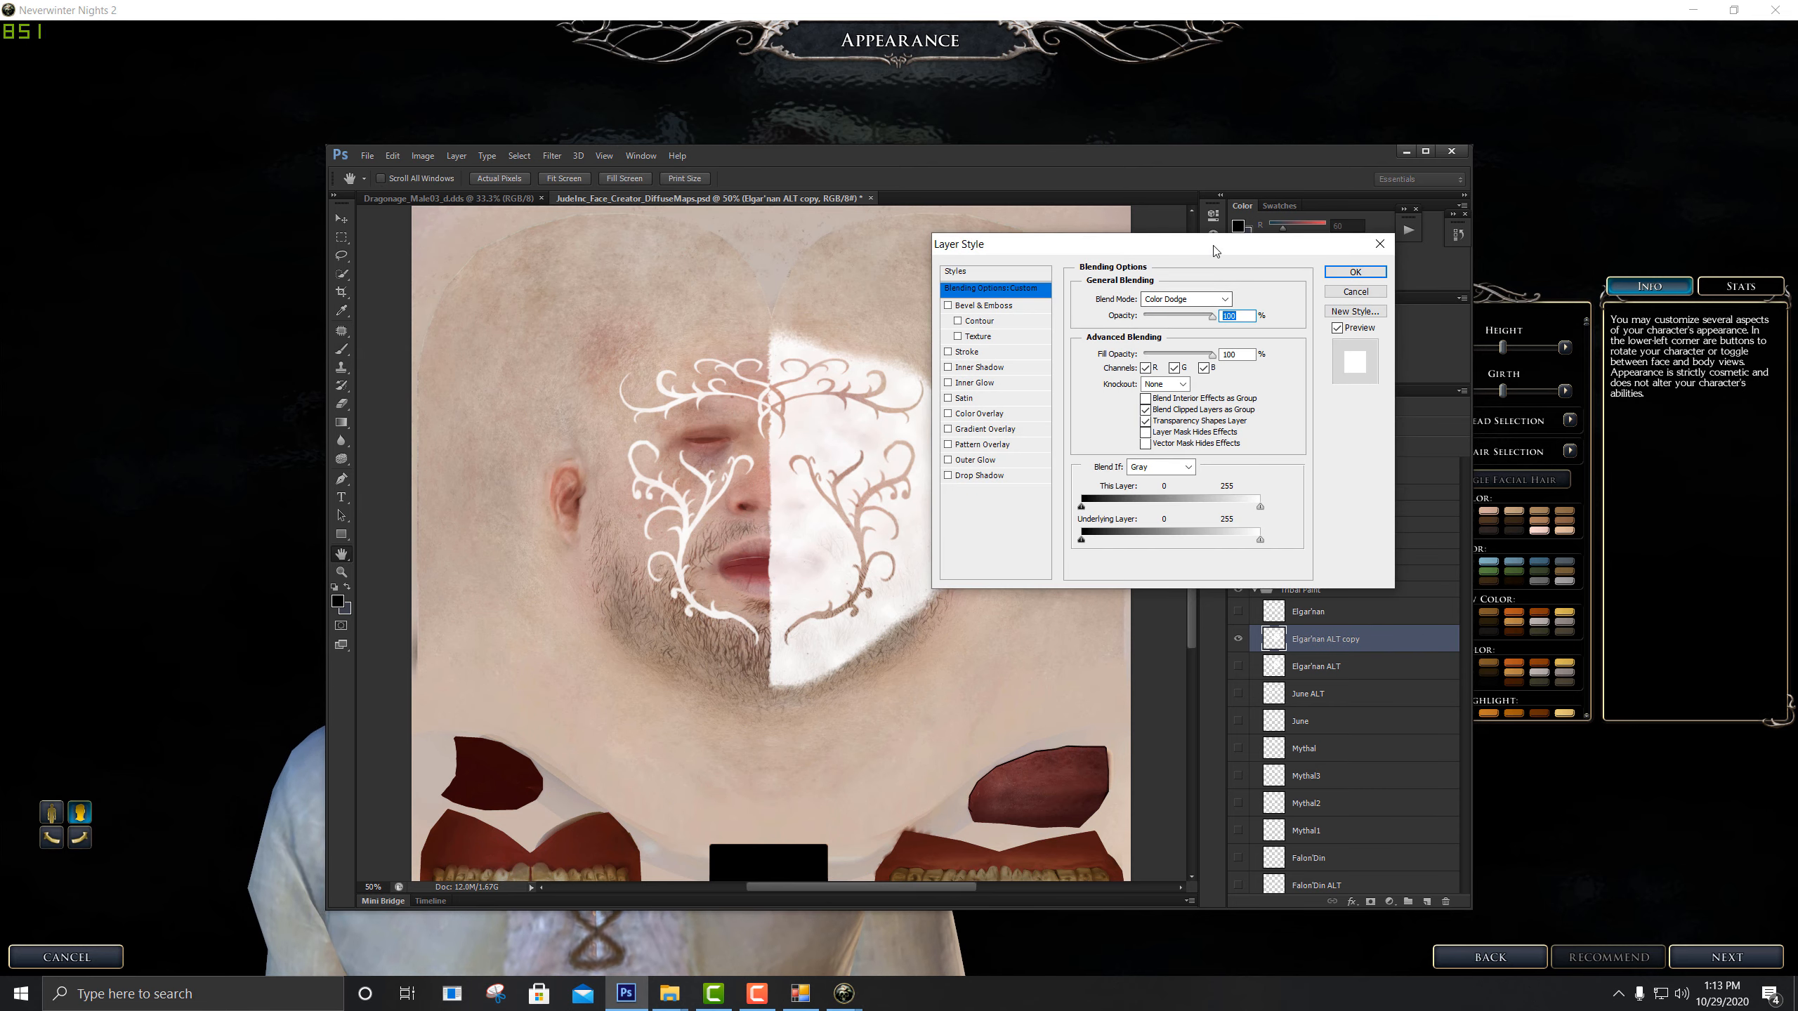
pyautogui.moveTo(1215, 251); pyautogui.dragTo(1212, 338)
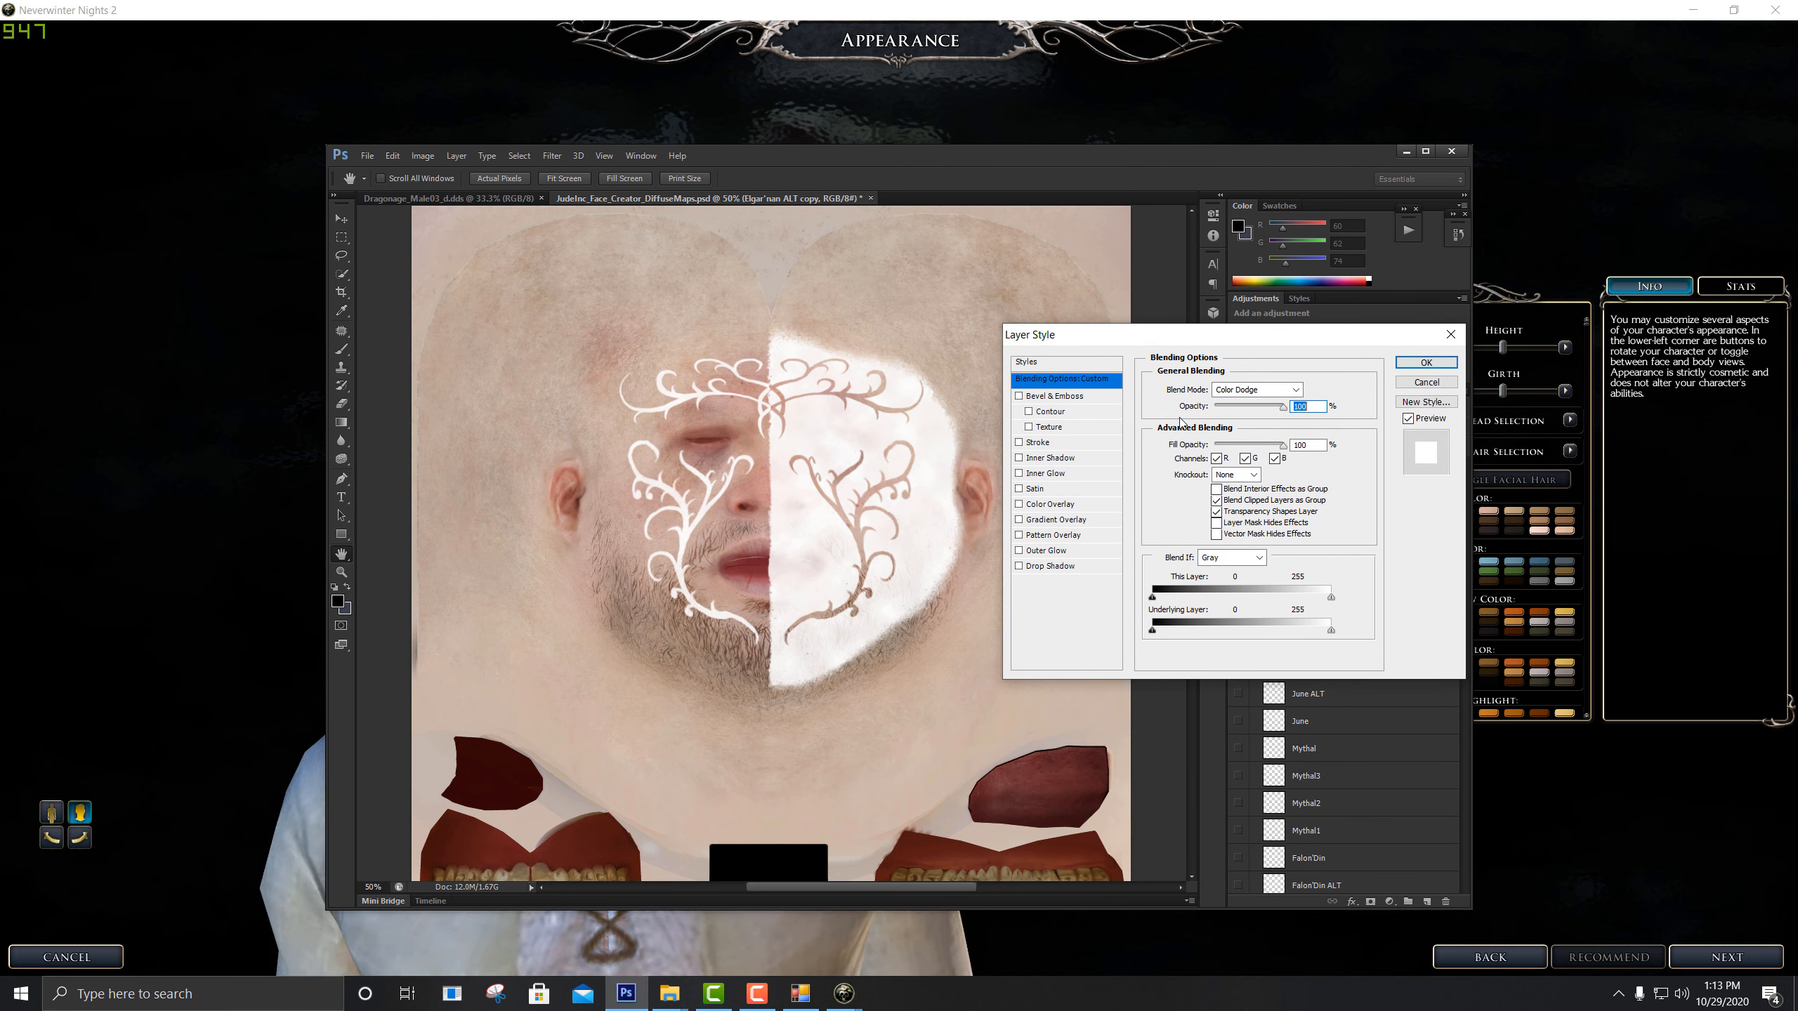
pyautogui.click(1276, 392)
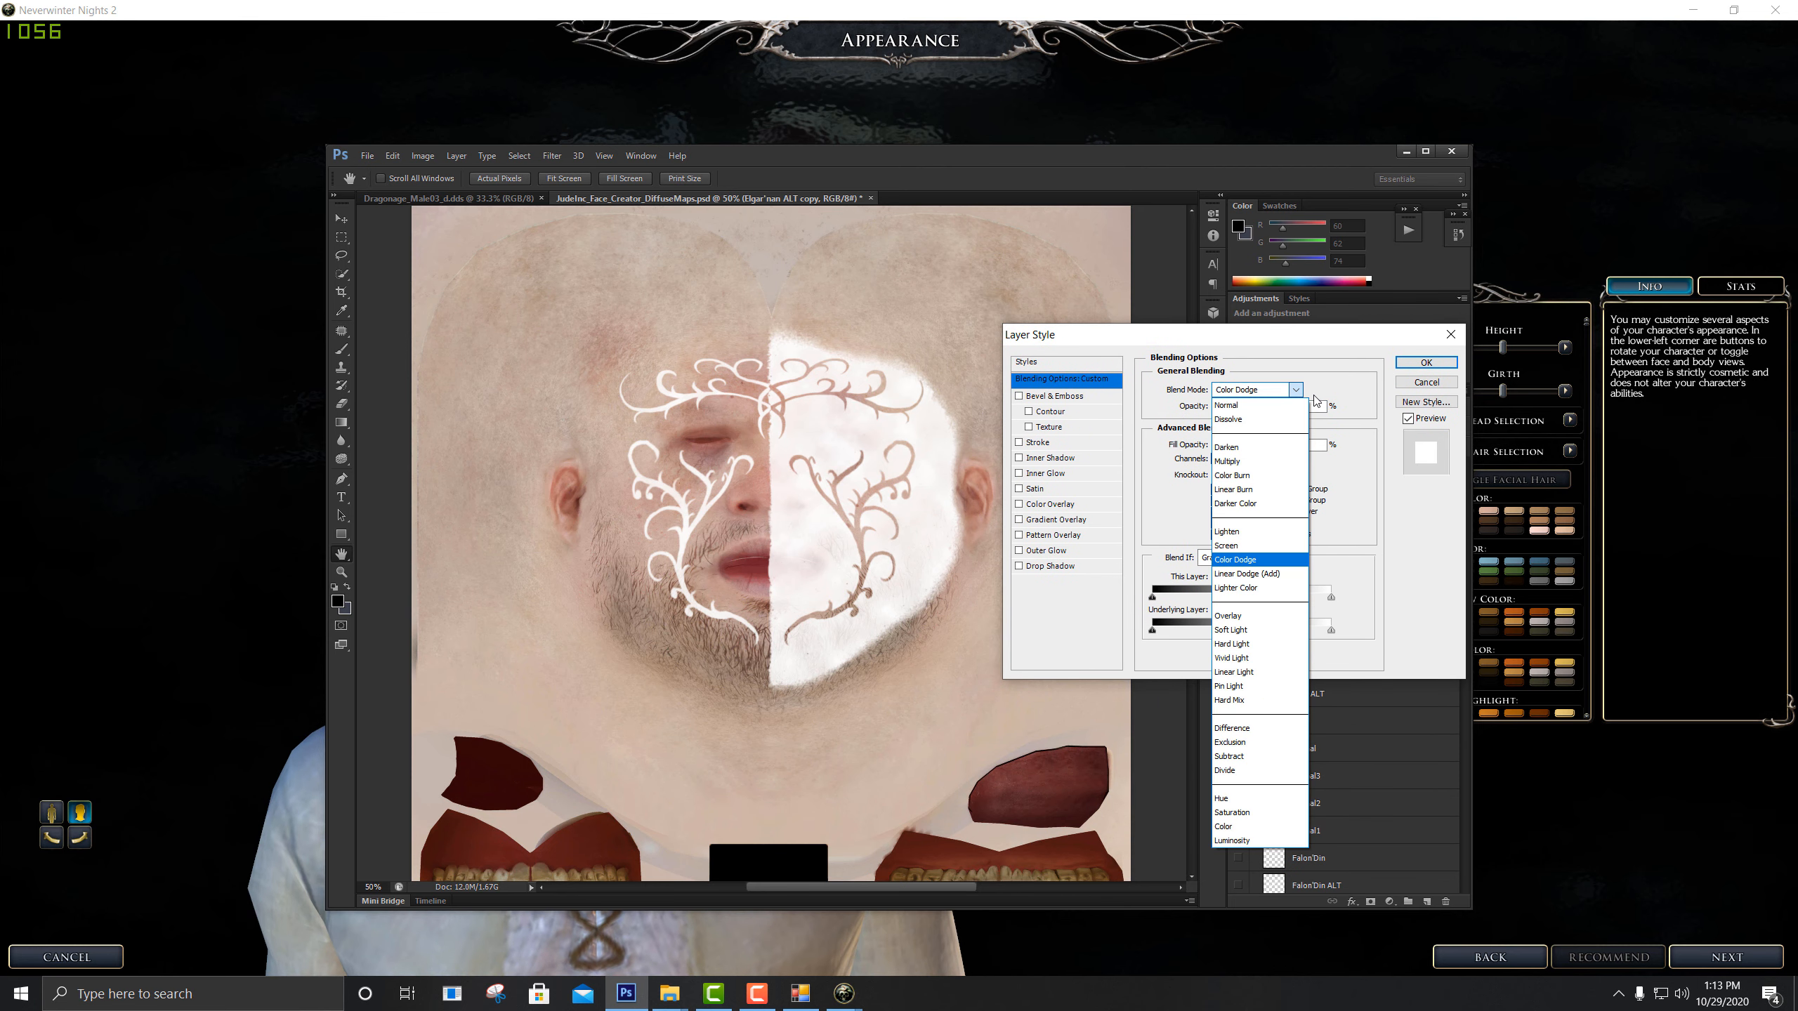
pyautogui.click(1263, 631)
pyautogui.click(1302, 406)
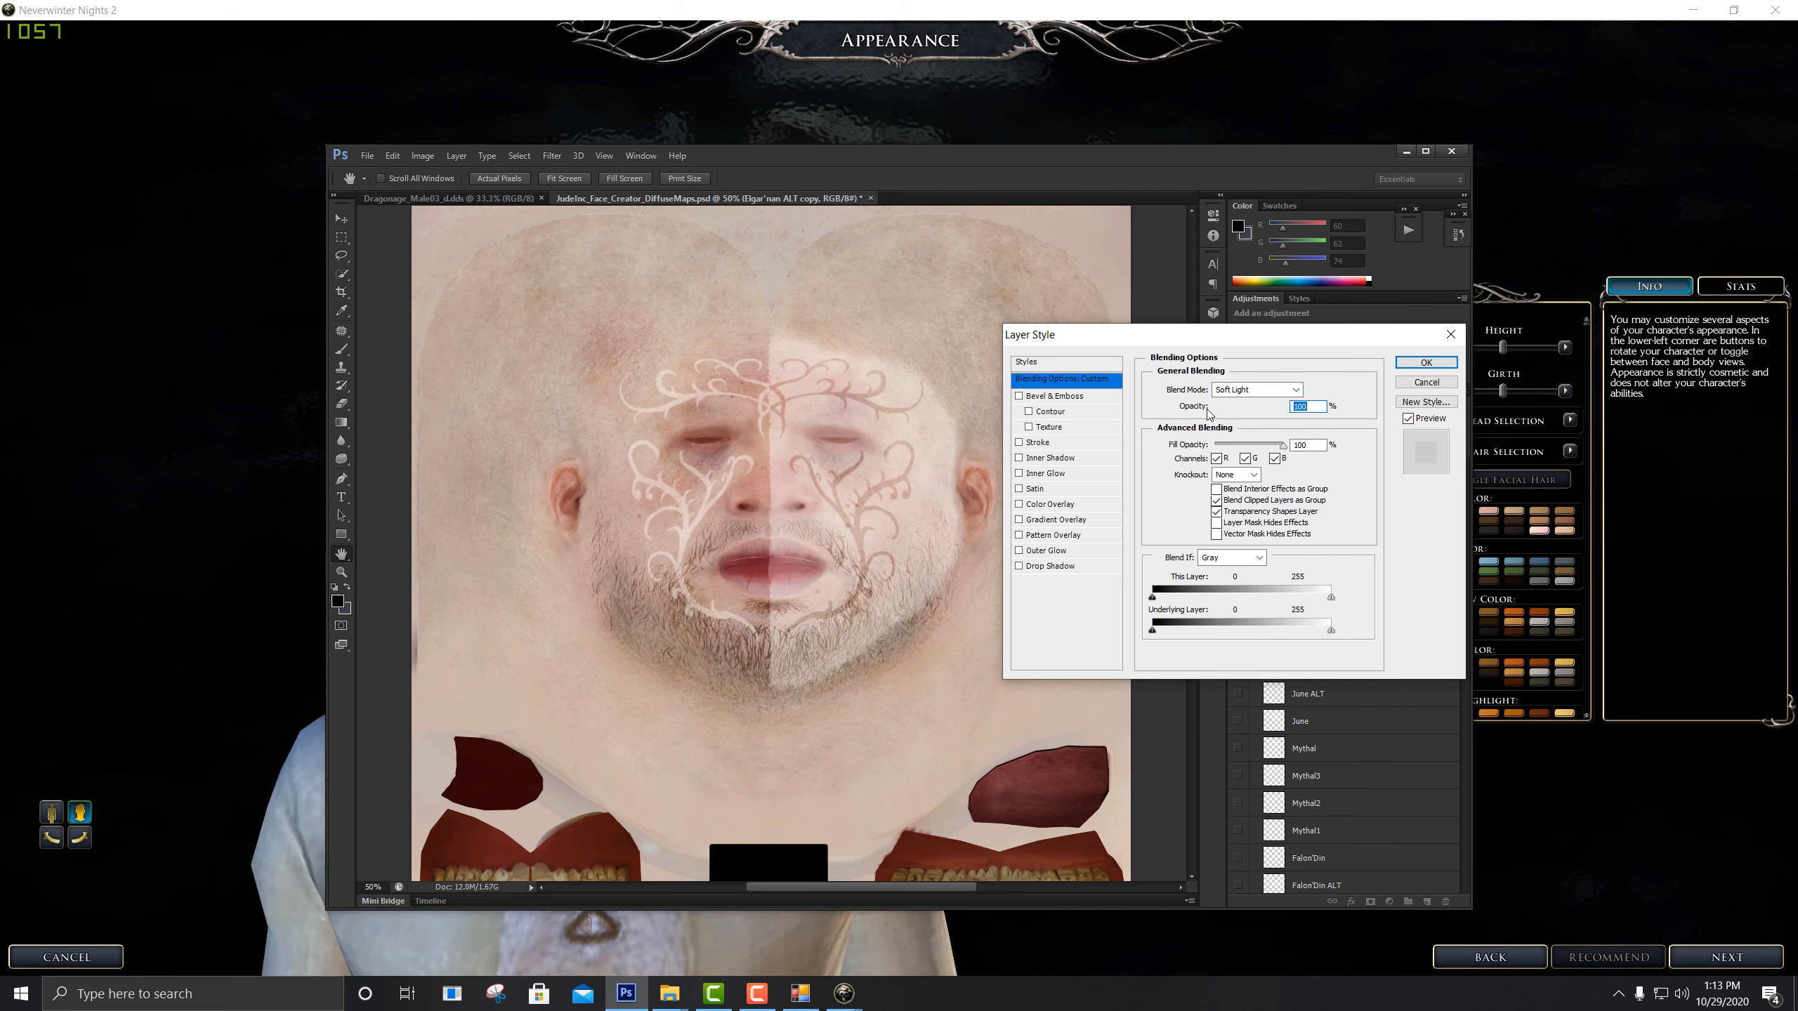
pyautogui.click(1267, 392)
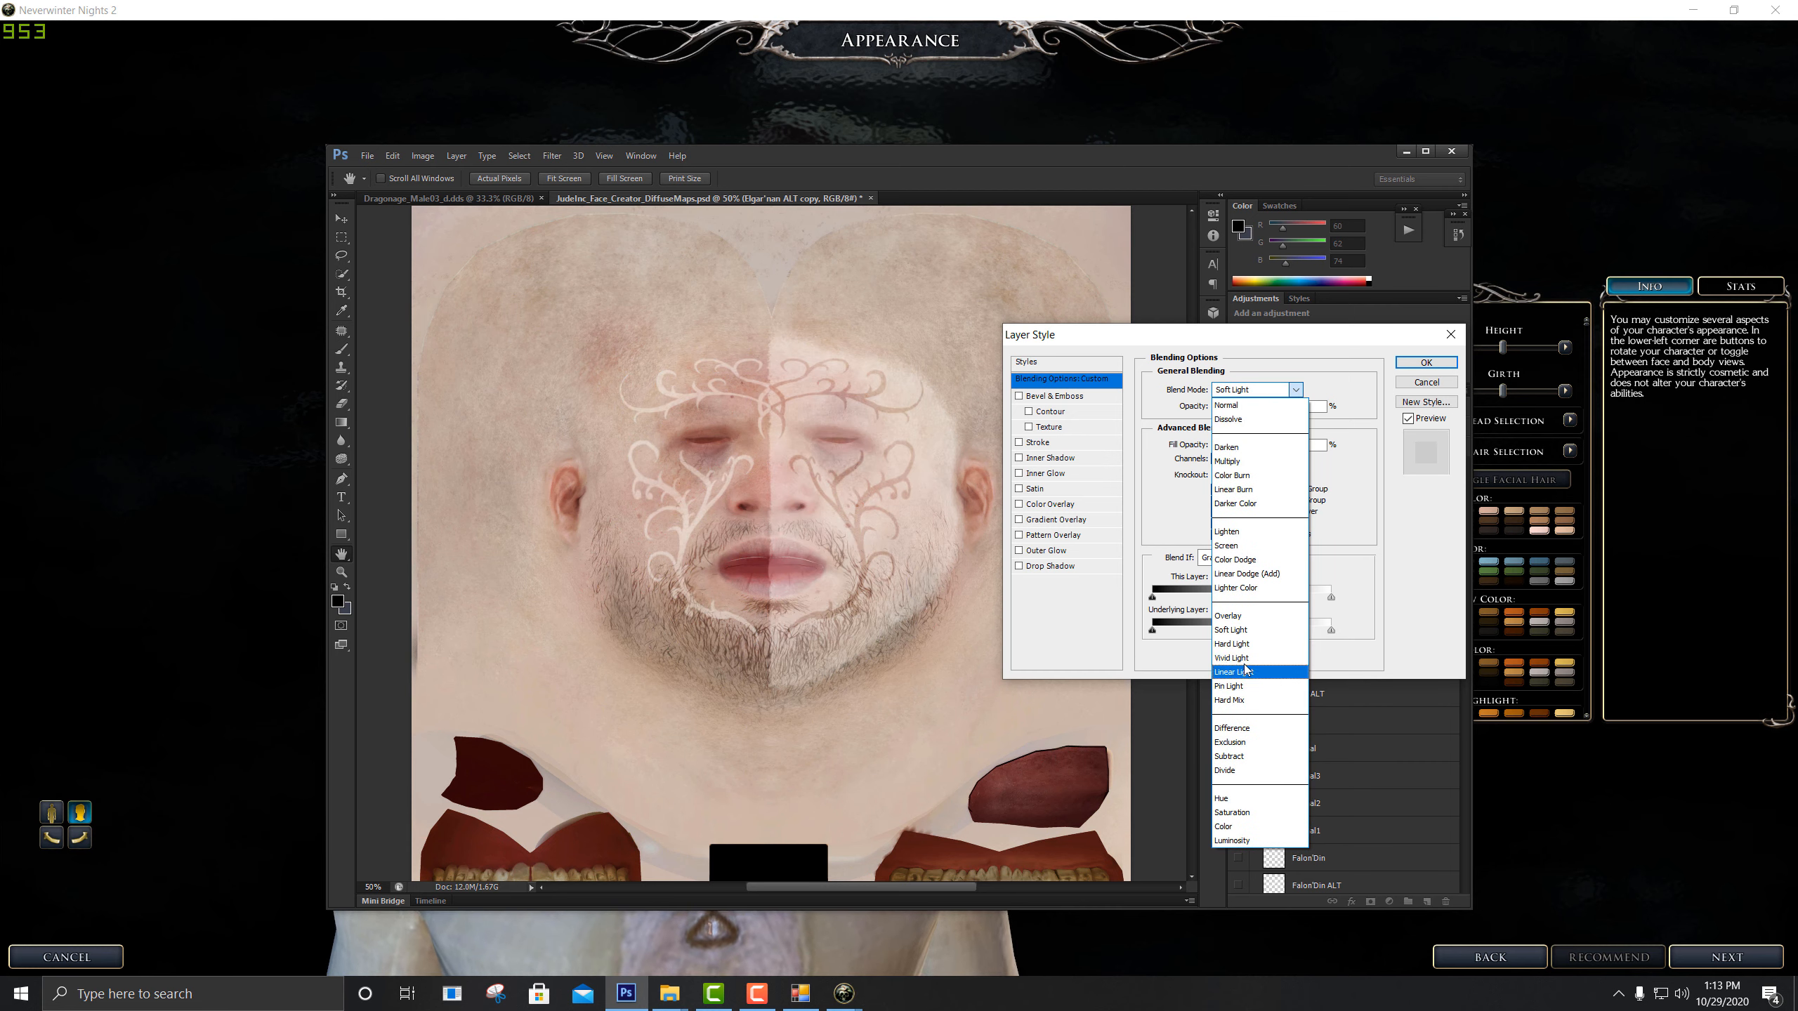
pyautogui.click(1250, 647)
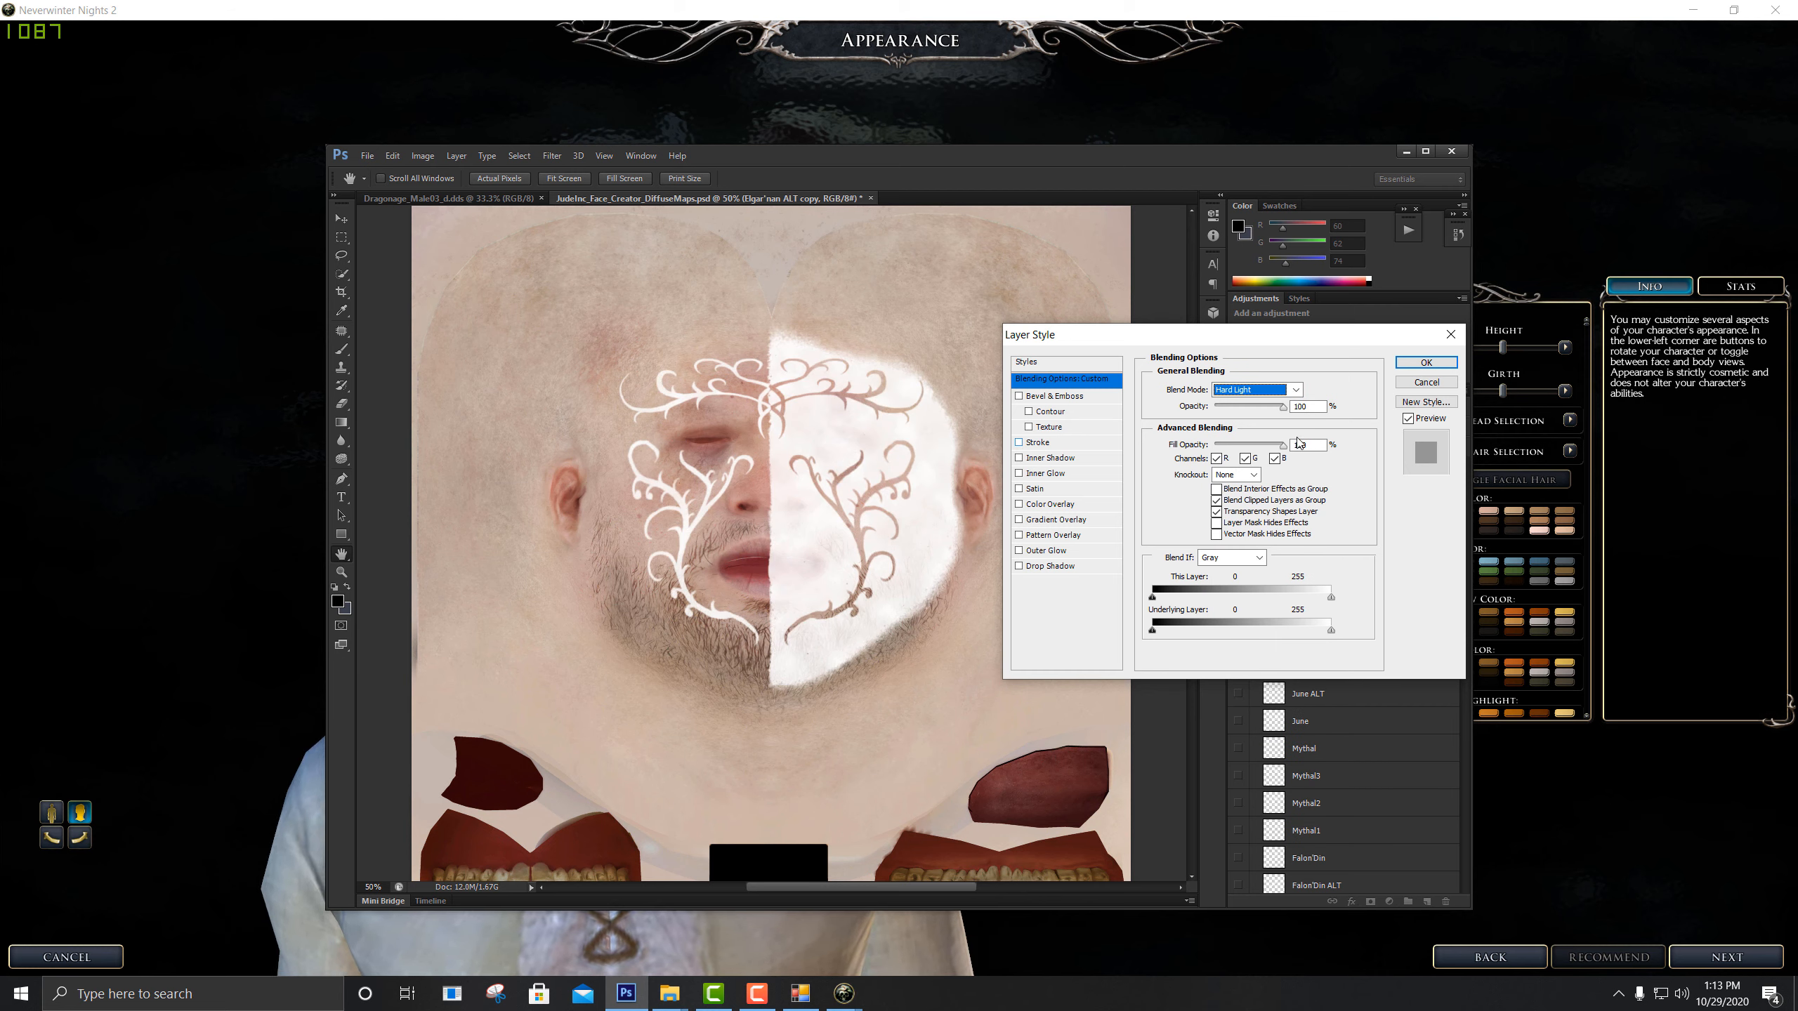
pyautogui.press('Tab')
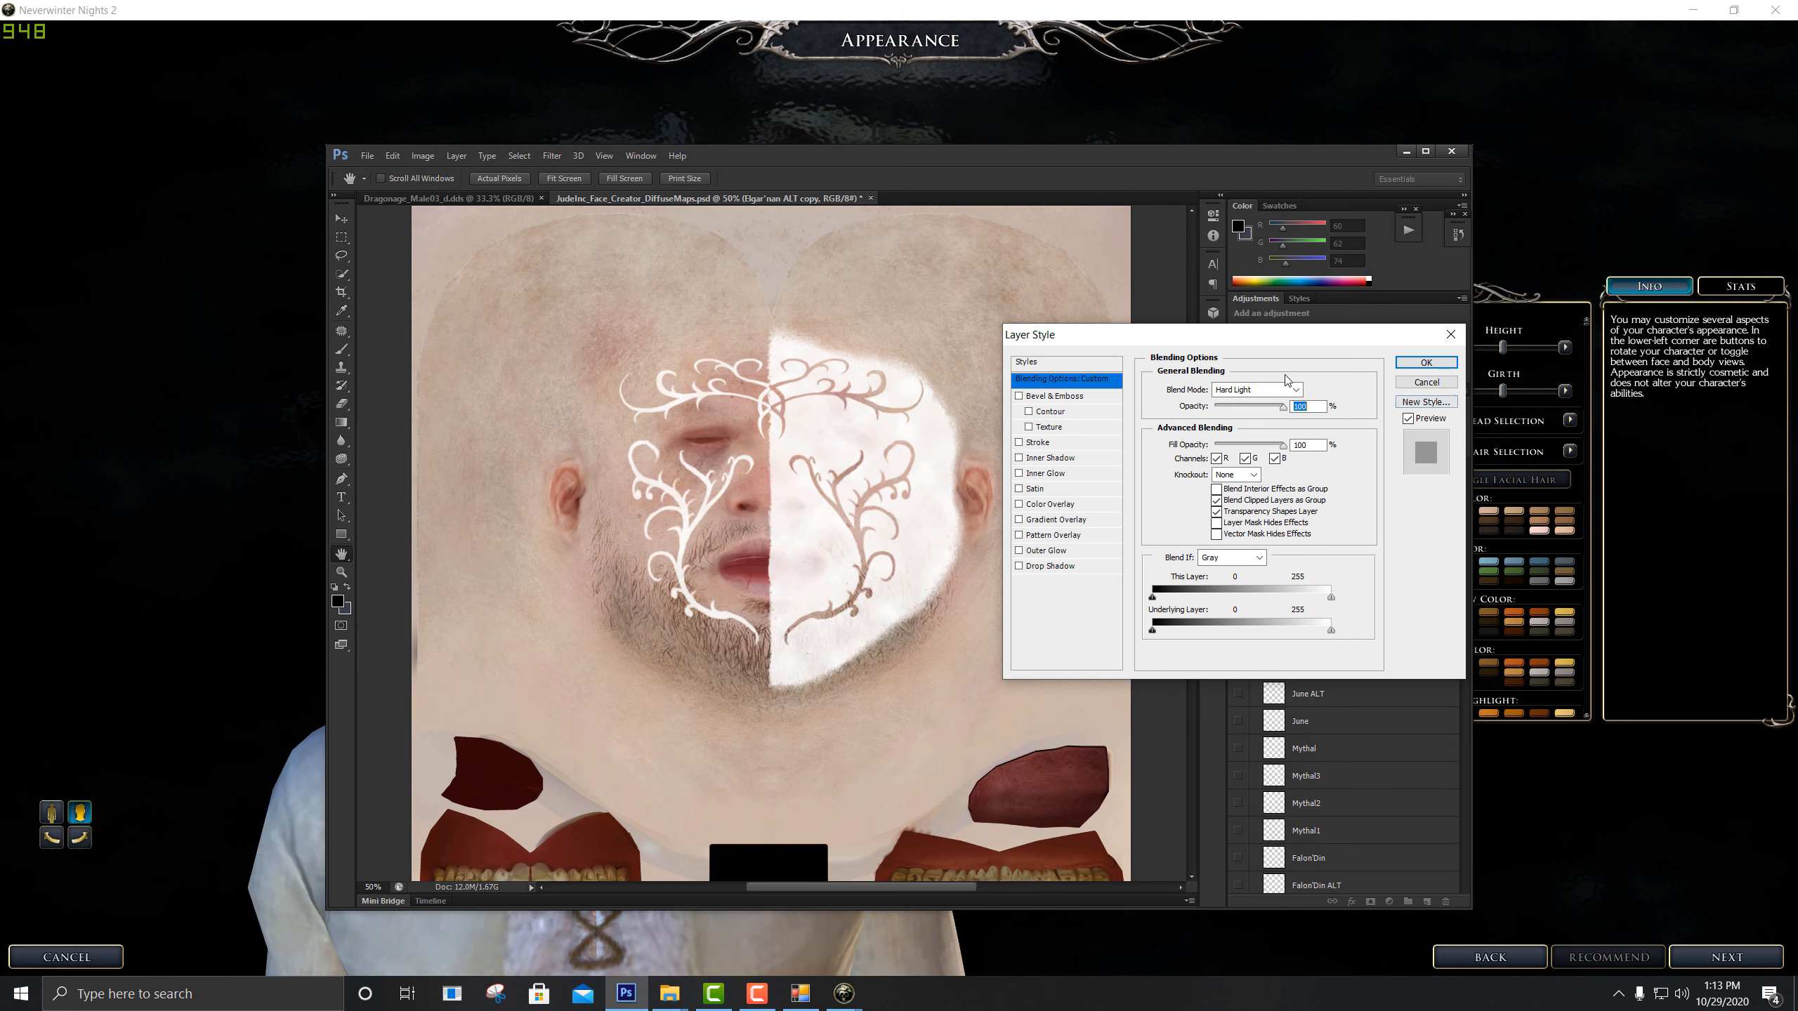
pyautogui.moveTo(1282, 444); pyautogui.dragTo(1247, 455)
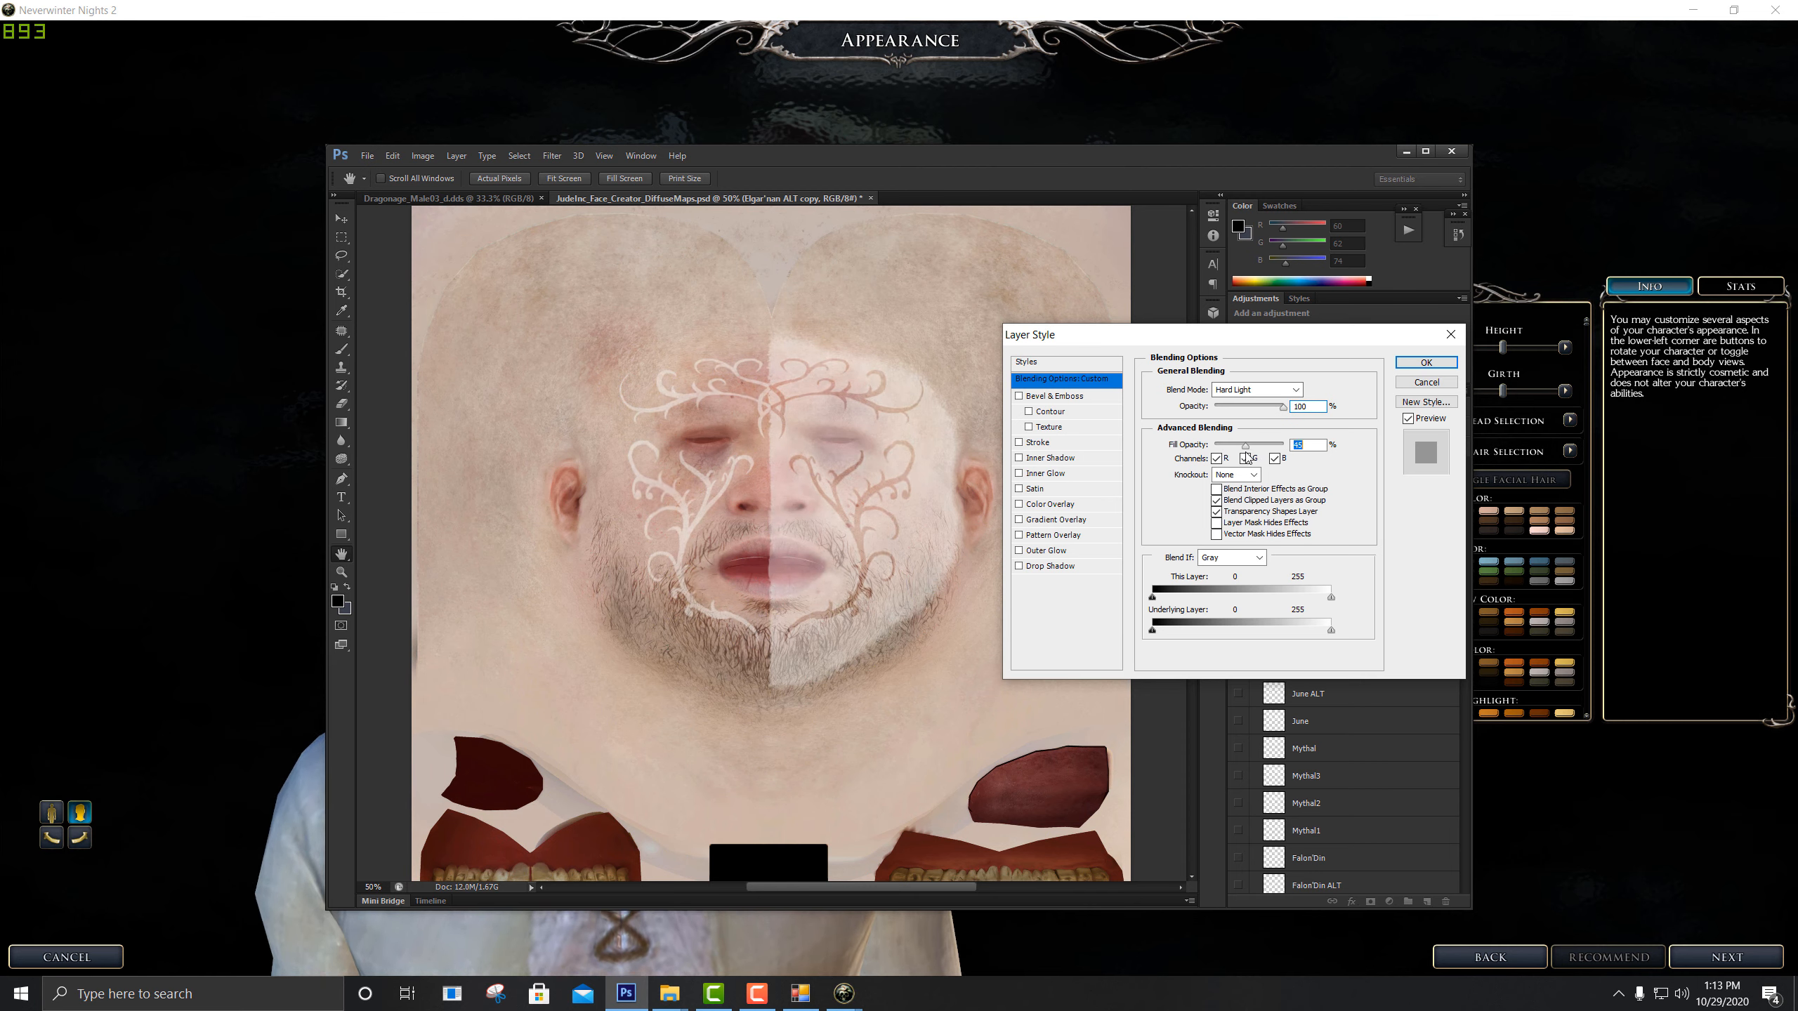
# Cycle through the remaining layer blend modes, including Exclusion, Divide, Soft Light and Lighten, and settle on Normal
pyautogui.click(1274, 390)
pyautogui.click(1252, 728)
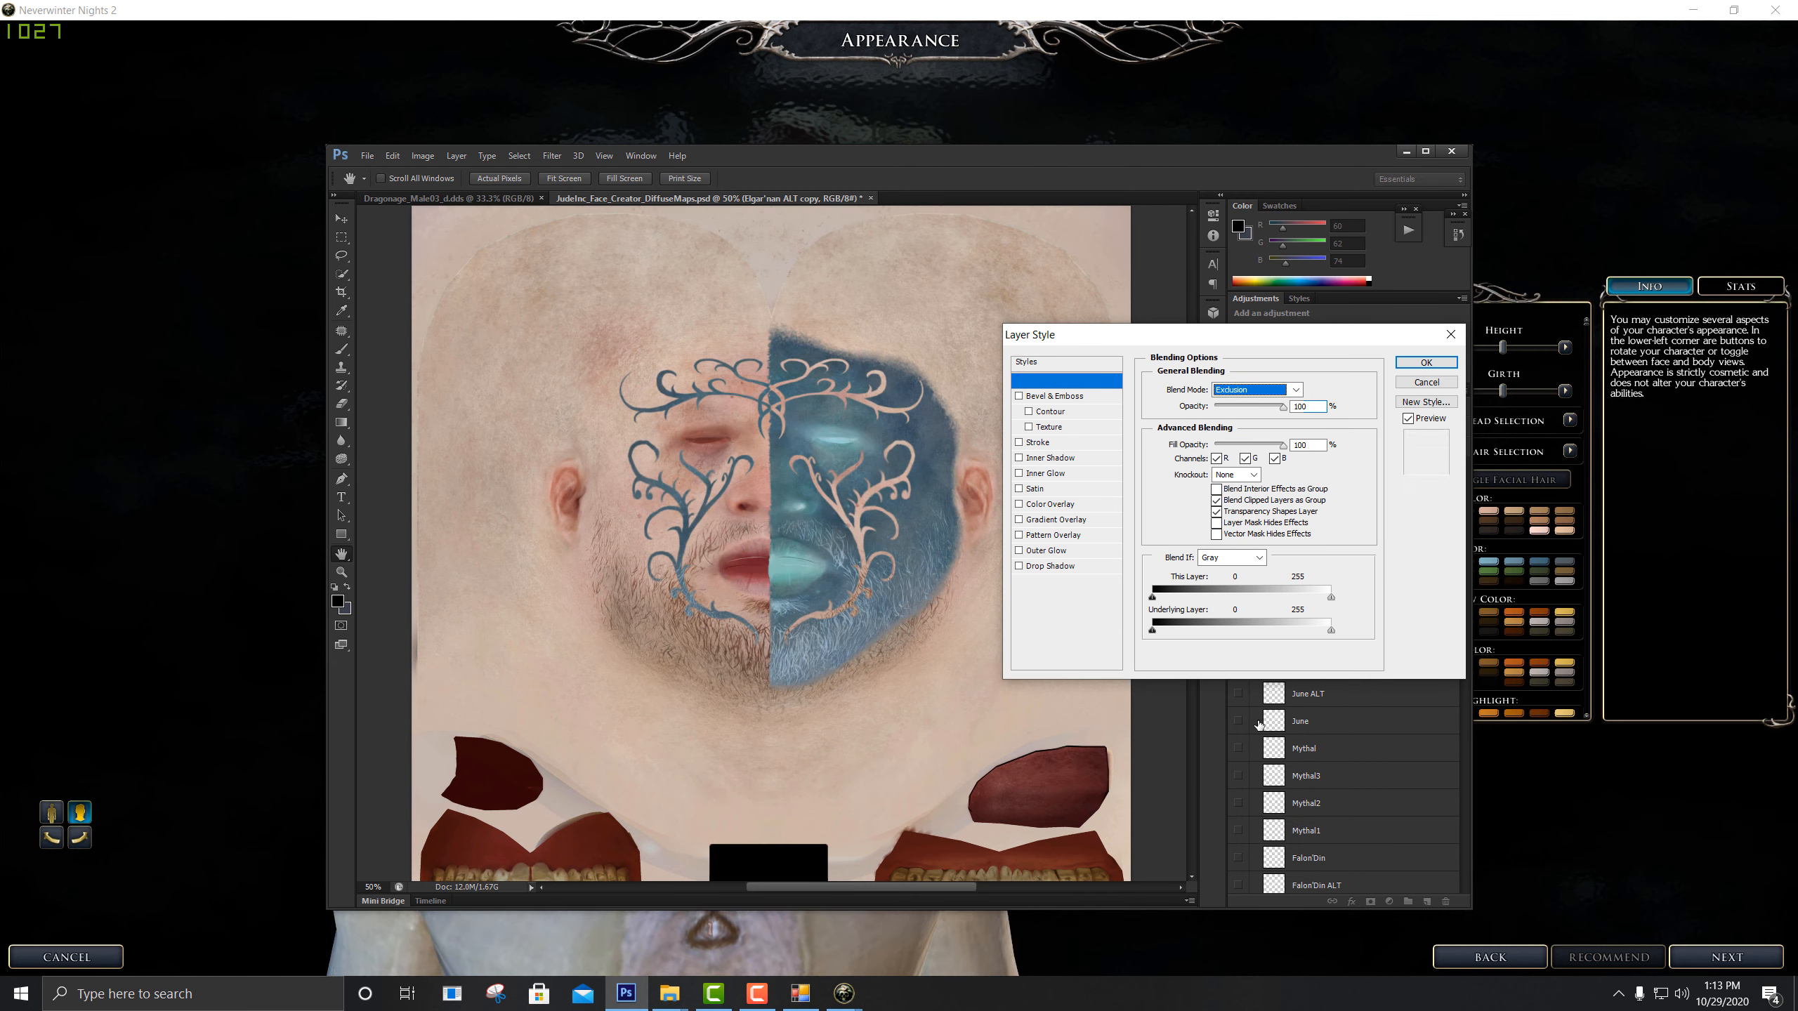
pyautogui.press('Down')
pyautogui.press('Down')
pyautogui.press('Down')
pyautogui.press('Up')
pyautogui.press('Up')
pyautogui.press('Up')
pyautogui.press('Up')
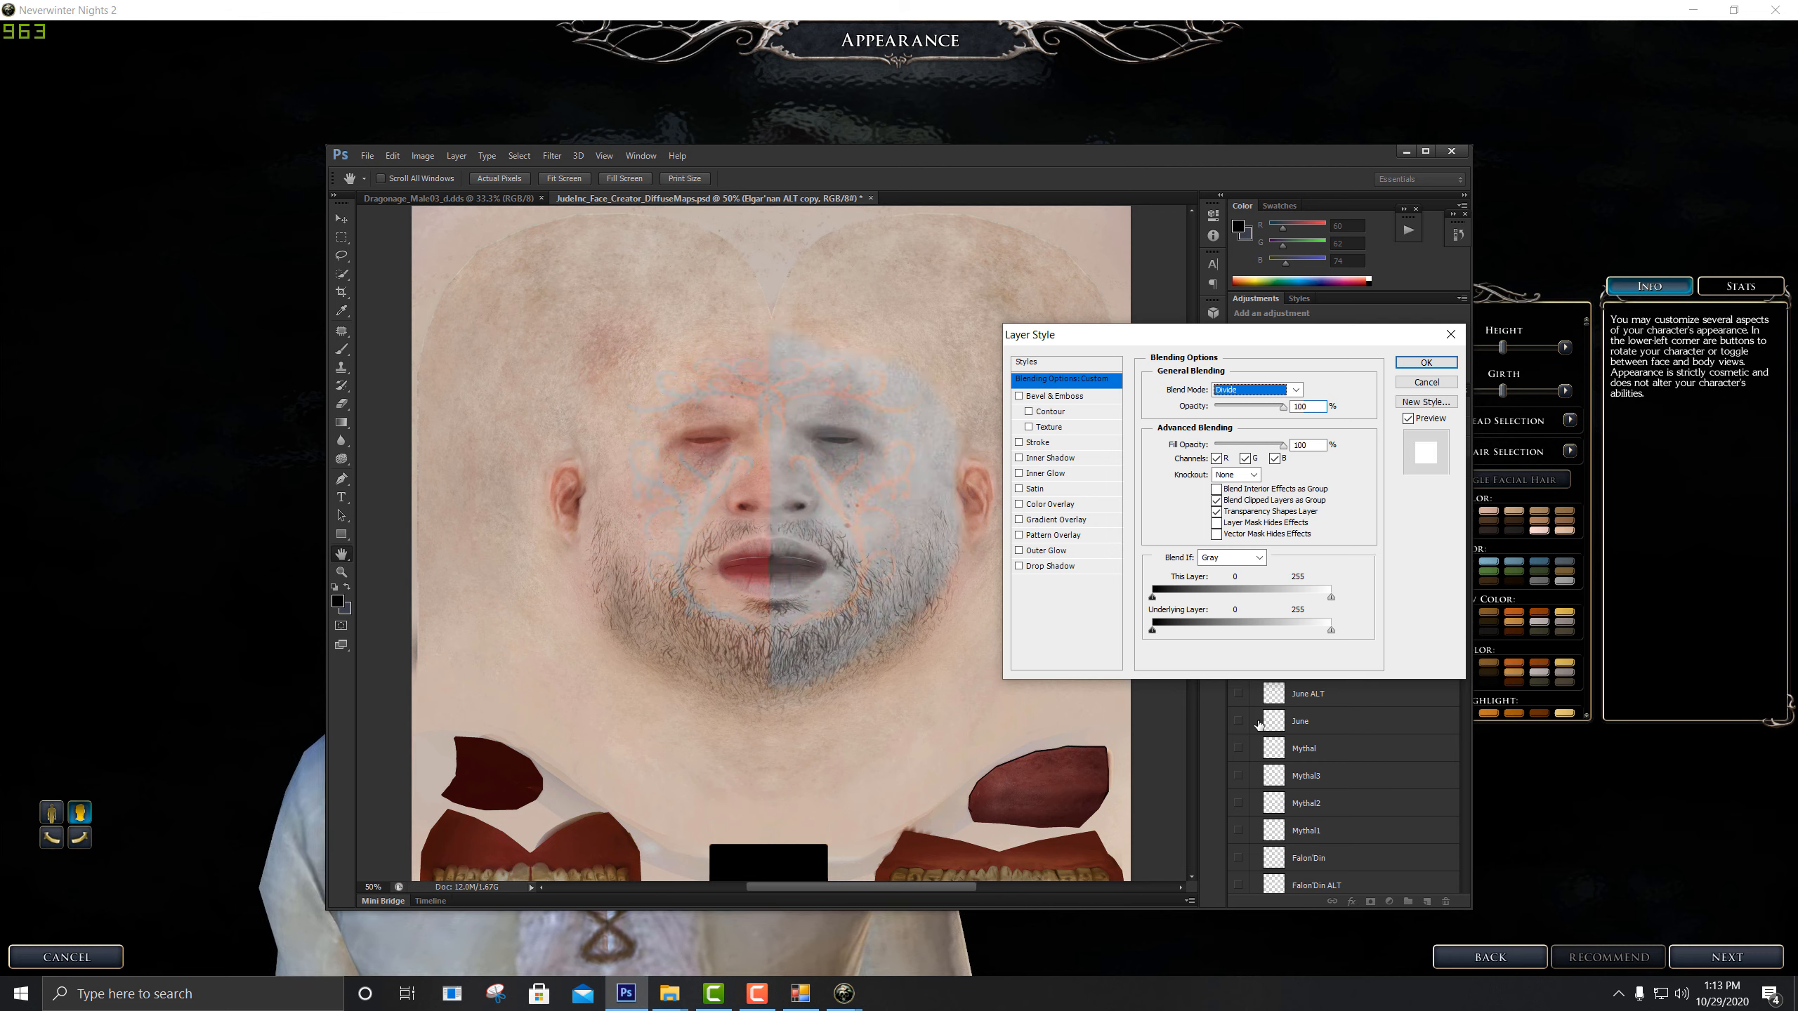
pyautogui.press('Up')
pyautogui.press('Up')
pyautogui.press('Up')
pyautogui.press('Up')
pyautogui.press('Up')
pyautogui.press('Up')
pyautogui.press('Up')
pyautogui.press('Up')
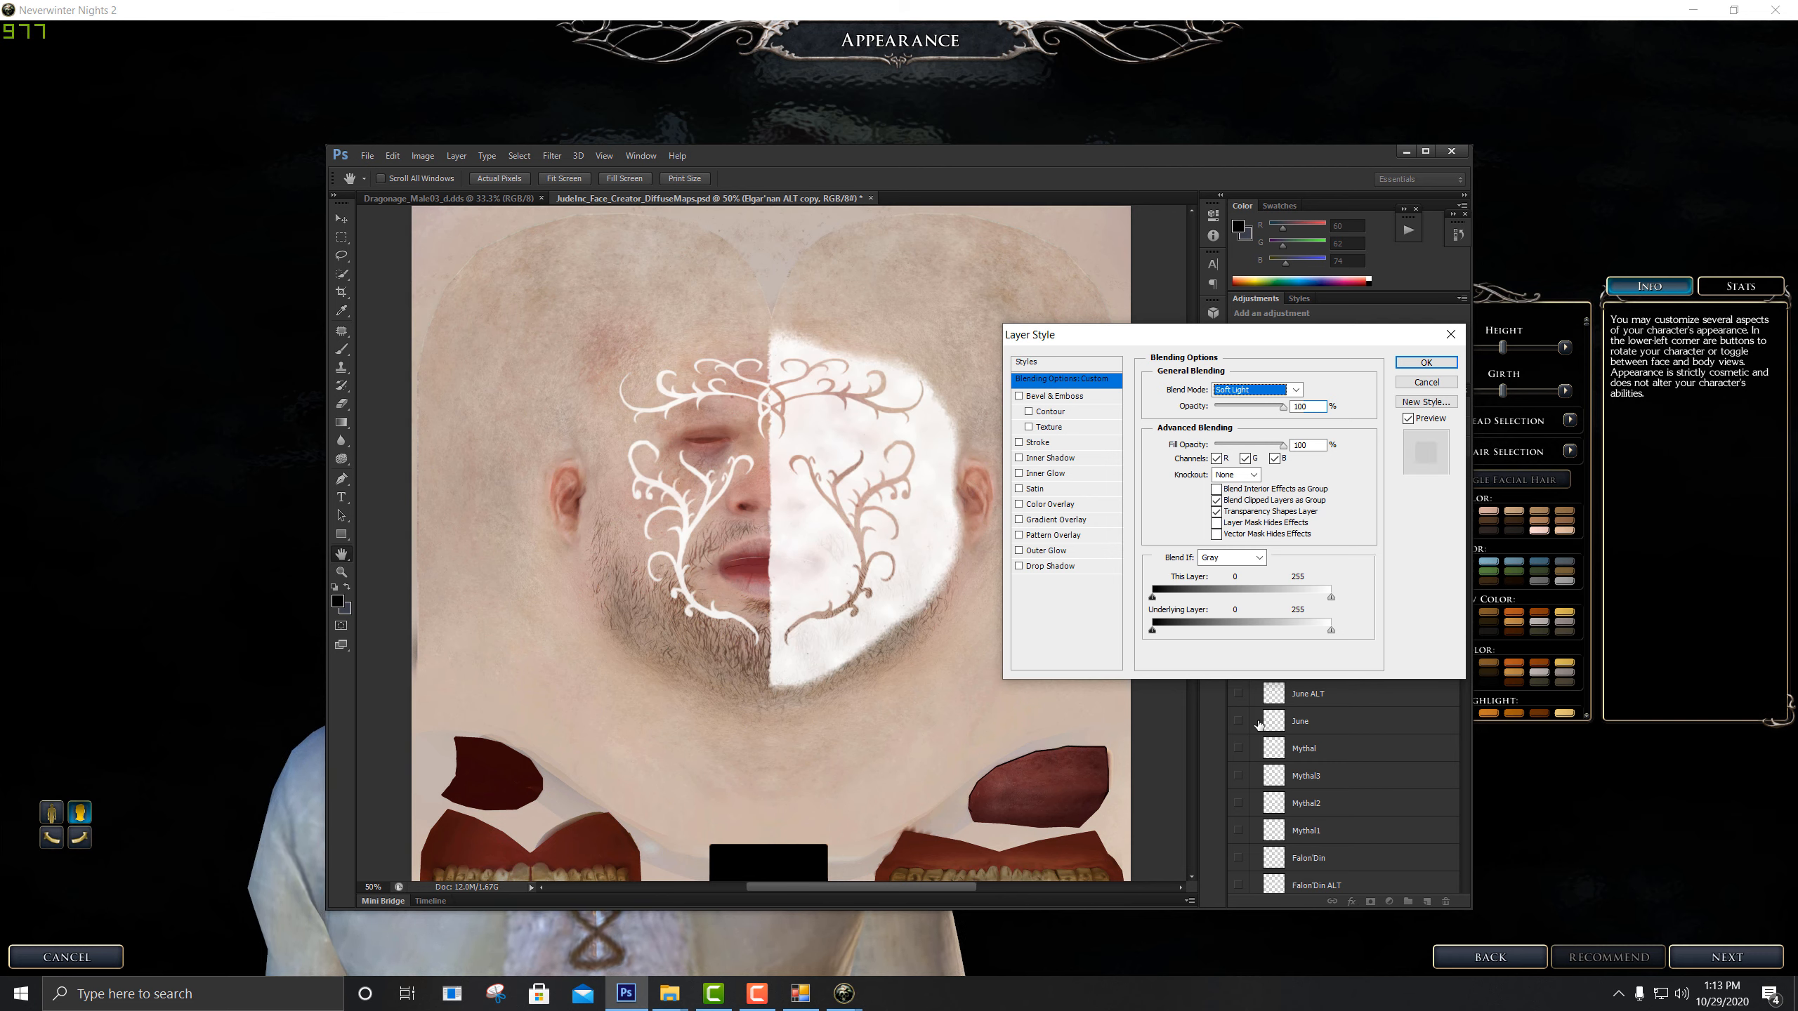
pyautogui.press('Up')
pyautogui.press('Up')
pyautogui.press('Up')
pyautogui.press('Up')
pyautogui.press('Up')
pyautogui.press('Up')
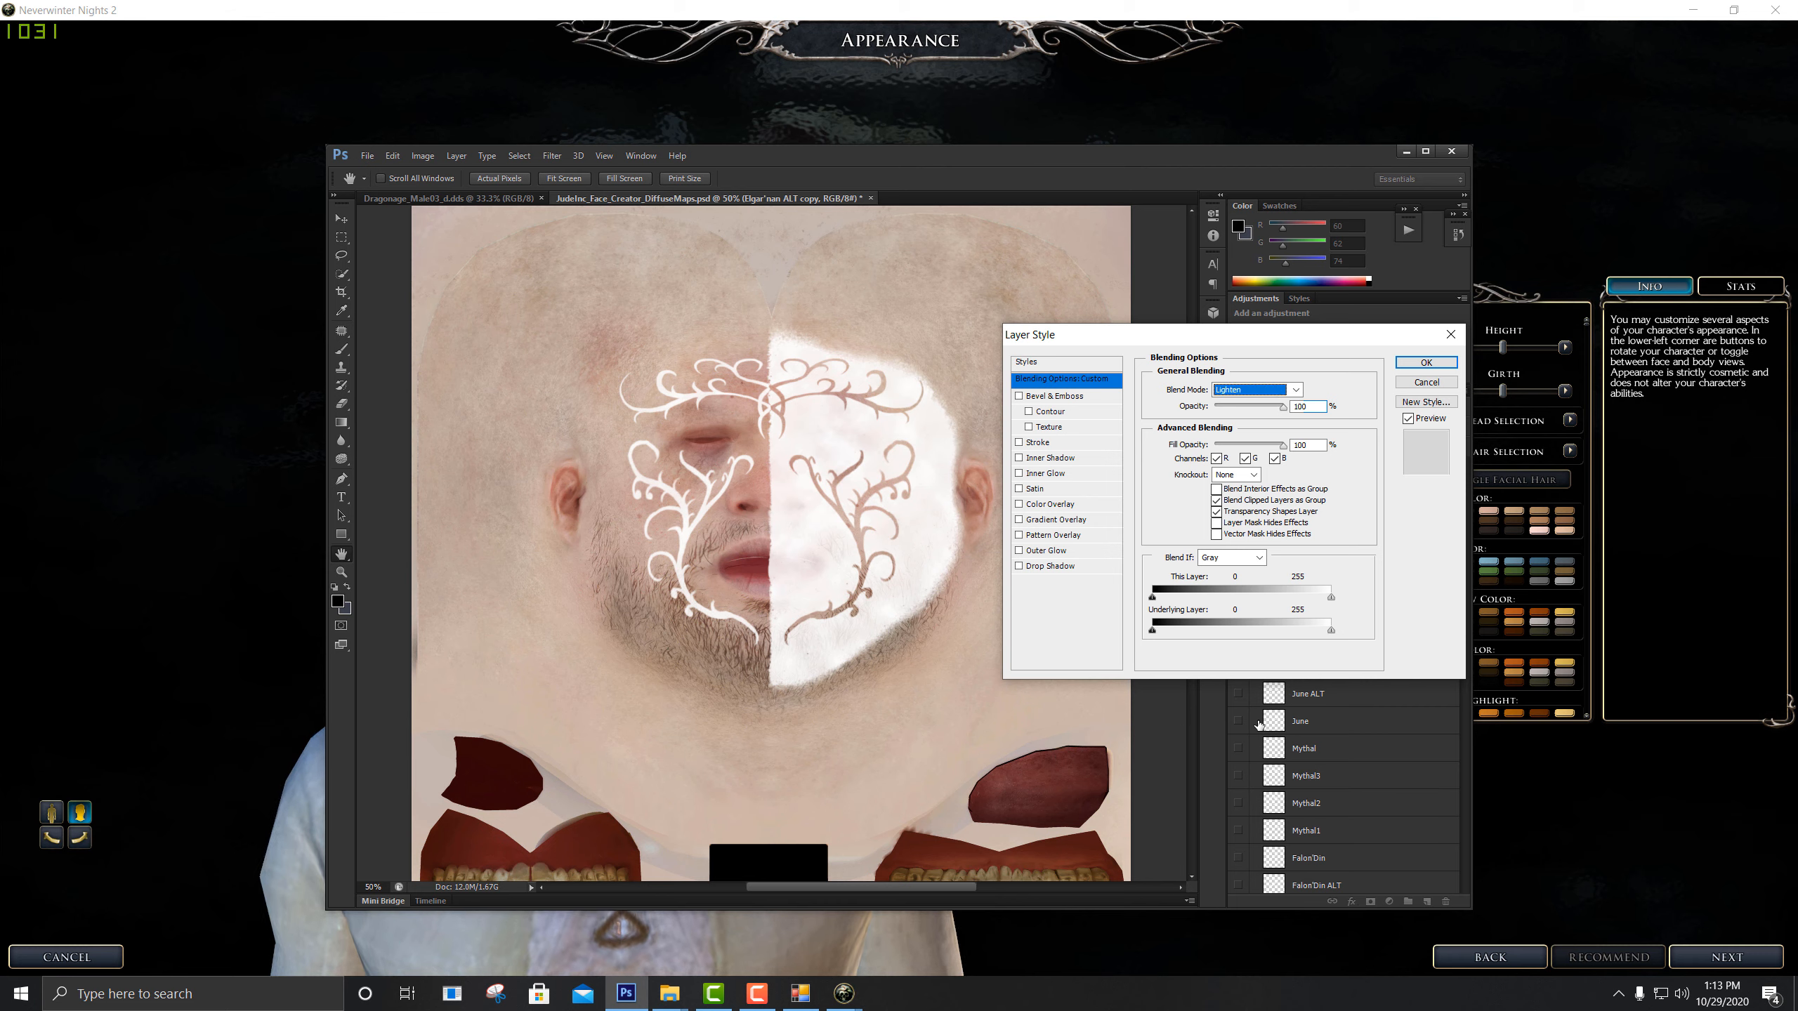
pyautogui.press('Up')
pyautogui.press('Up')
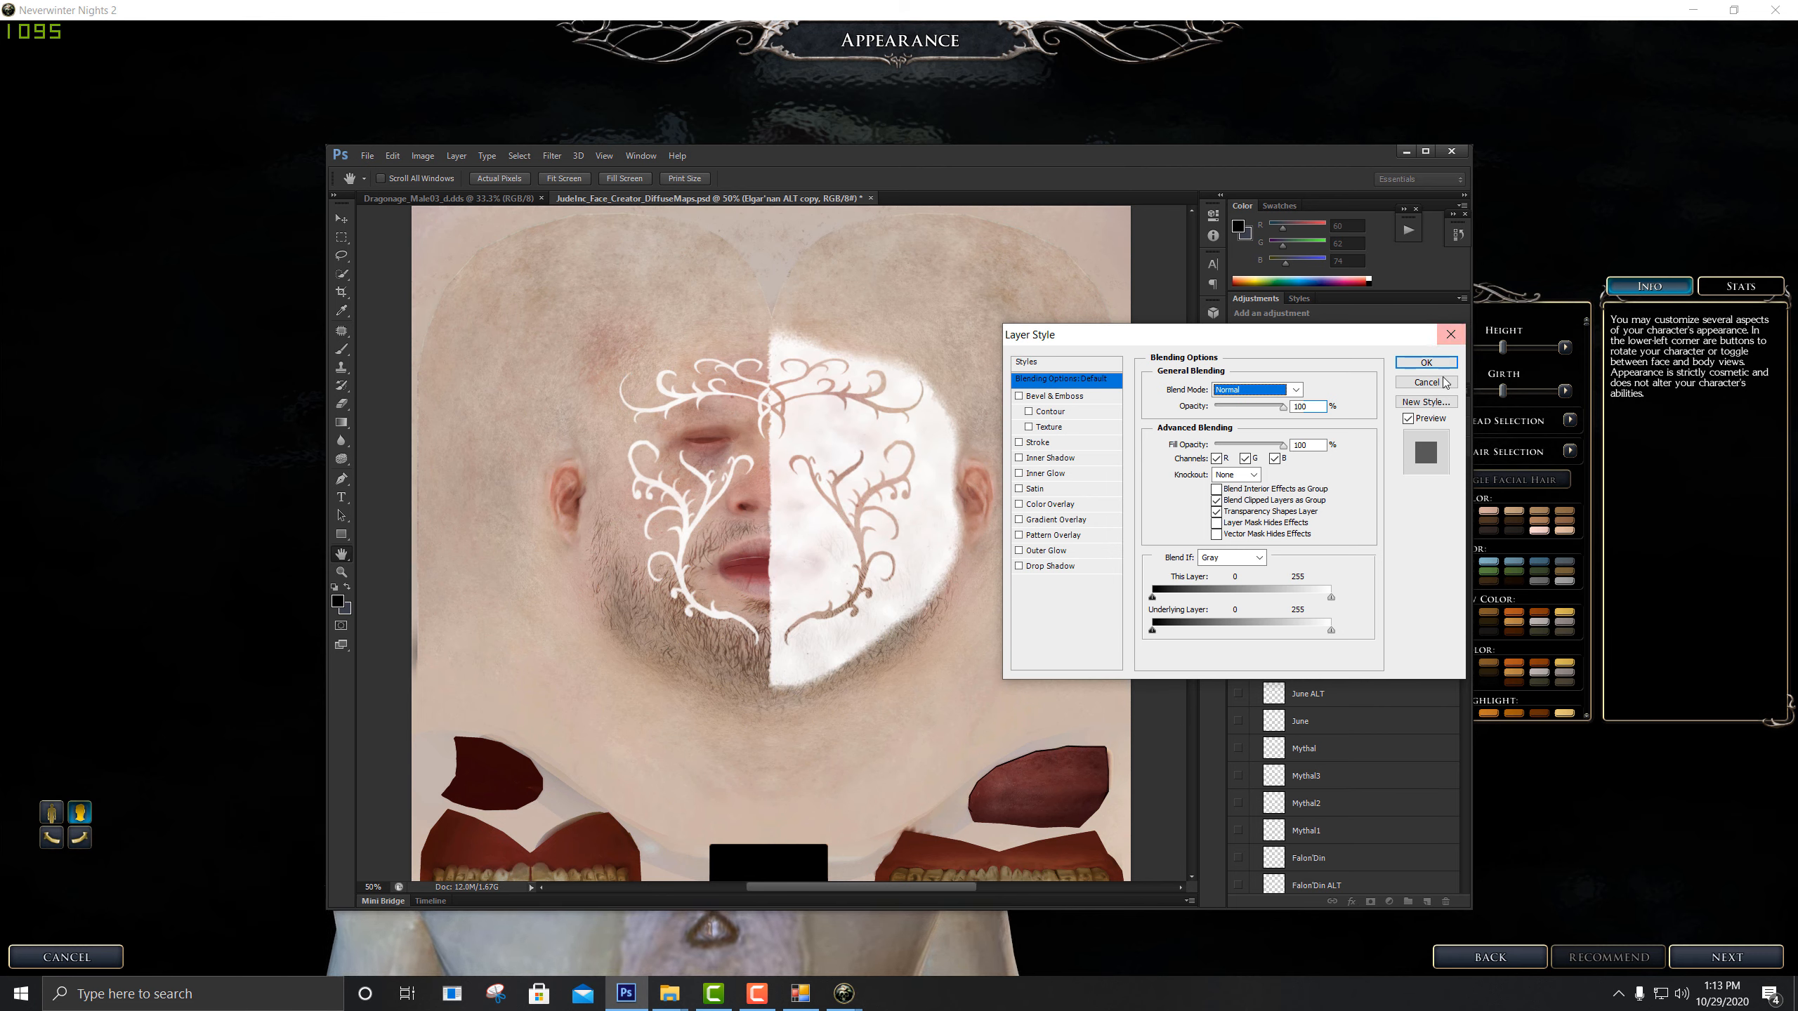
# Enable a Color Overlay on the Elgar'nan ALT copy layer and set its colour to dark red 4d1112
pyautogui.moveTo(1175, 342); pyautogui.dragTo(1165, 296)
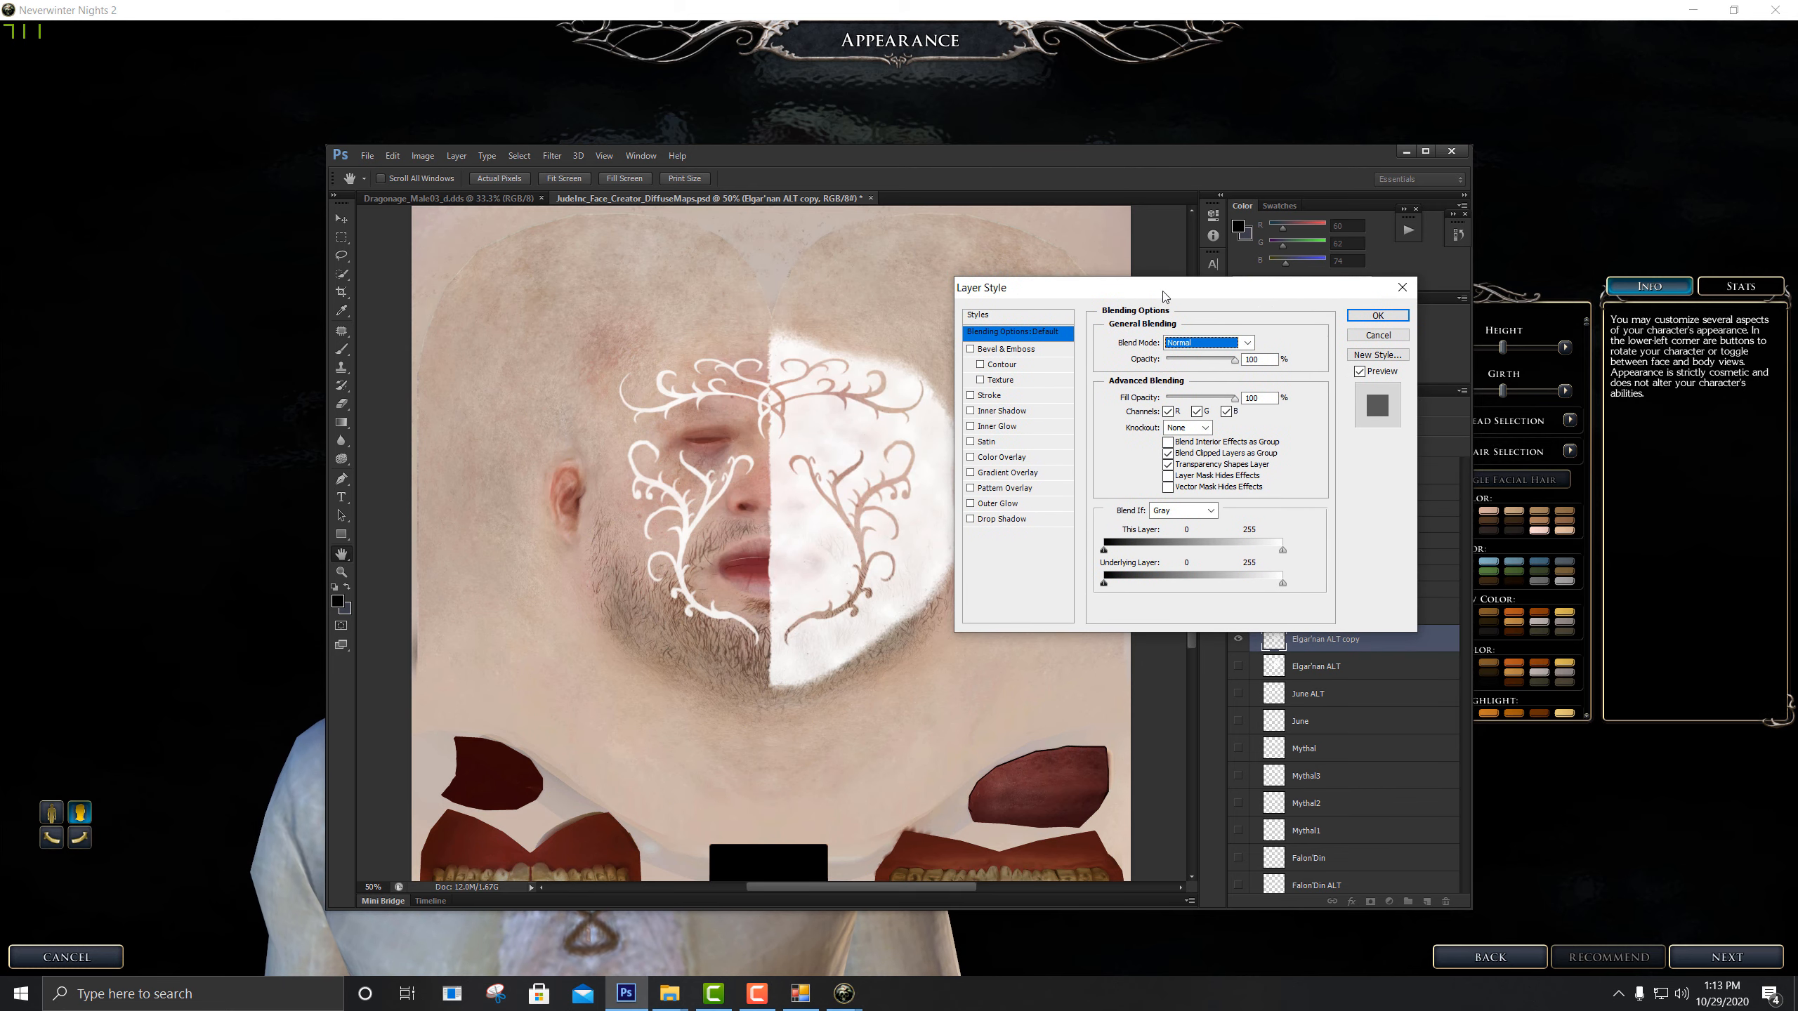
pyautogui.click(979, 460)
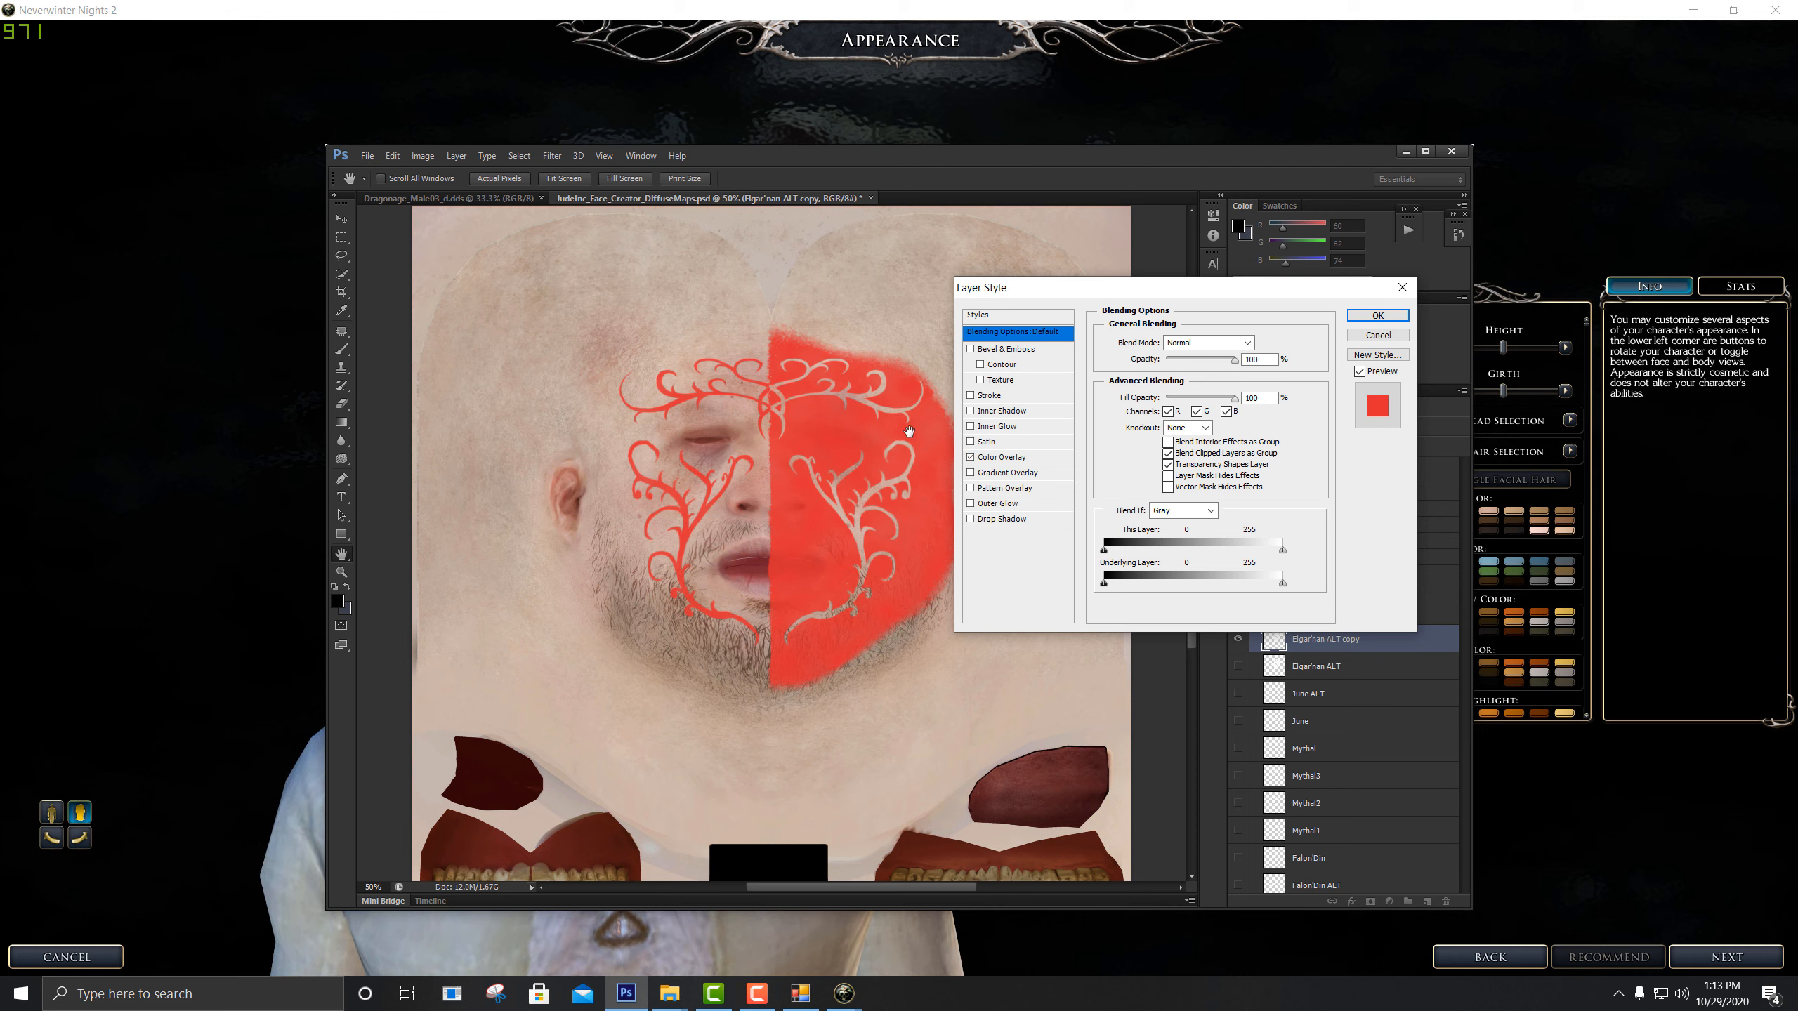
pyautogui.click(1019, 457)
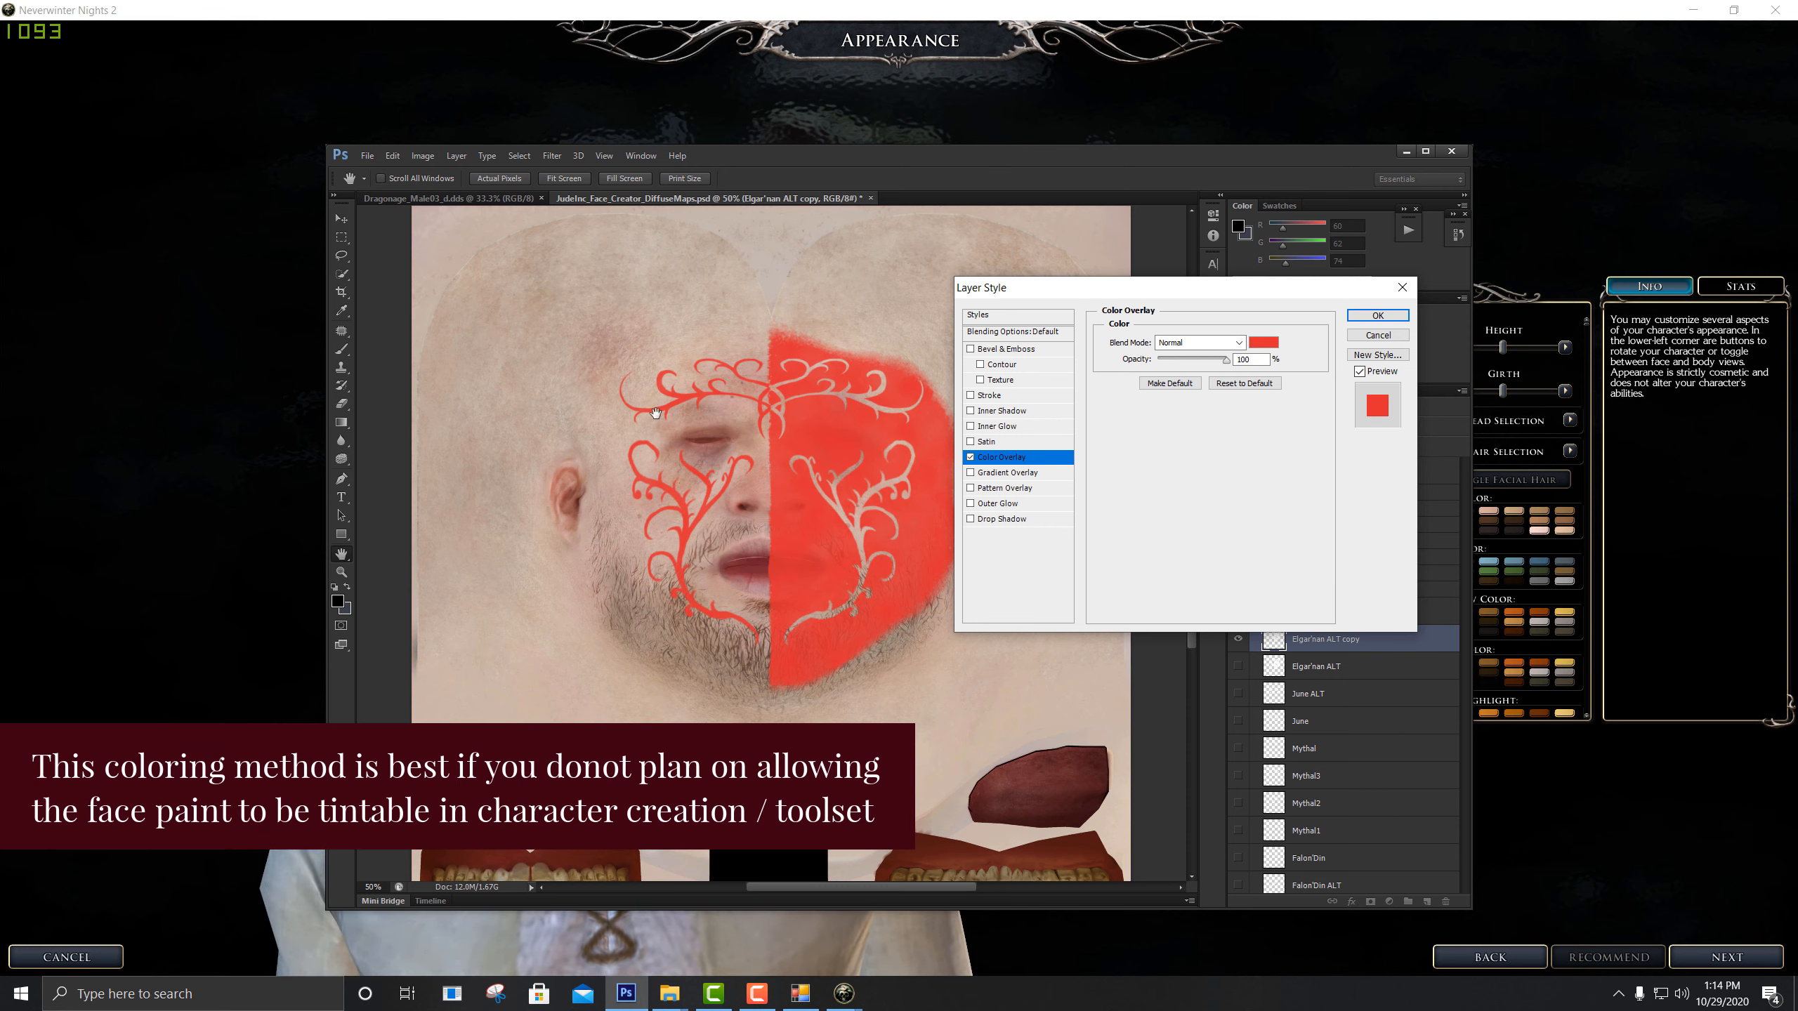
pyautogui.click(971, 456)
pyautogui.click(1019, 459)
pyautogui.click(1264, 343)
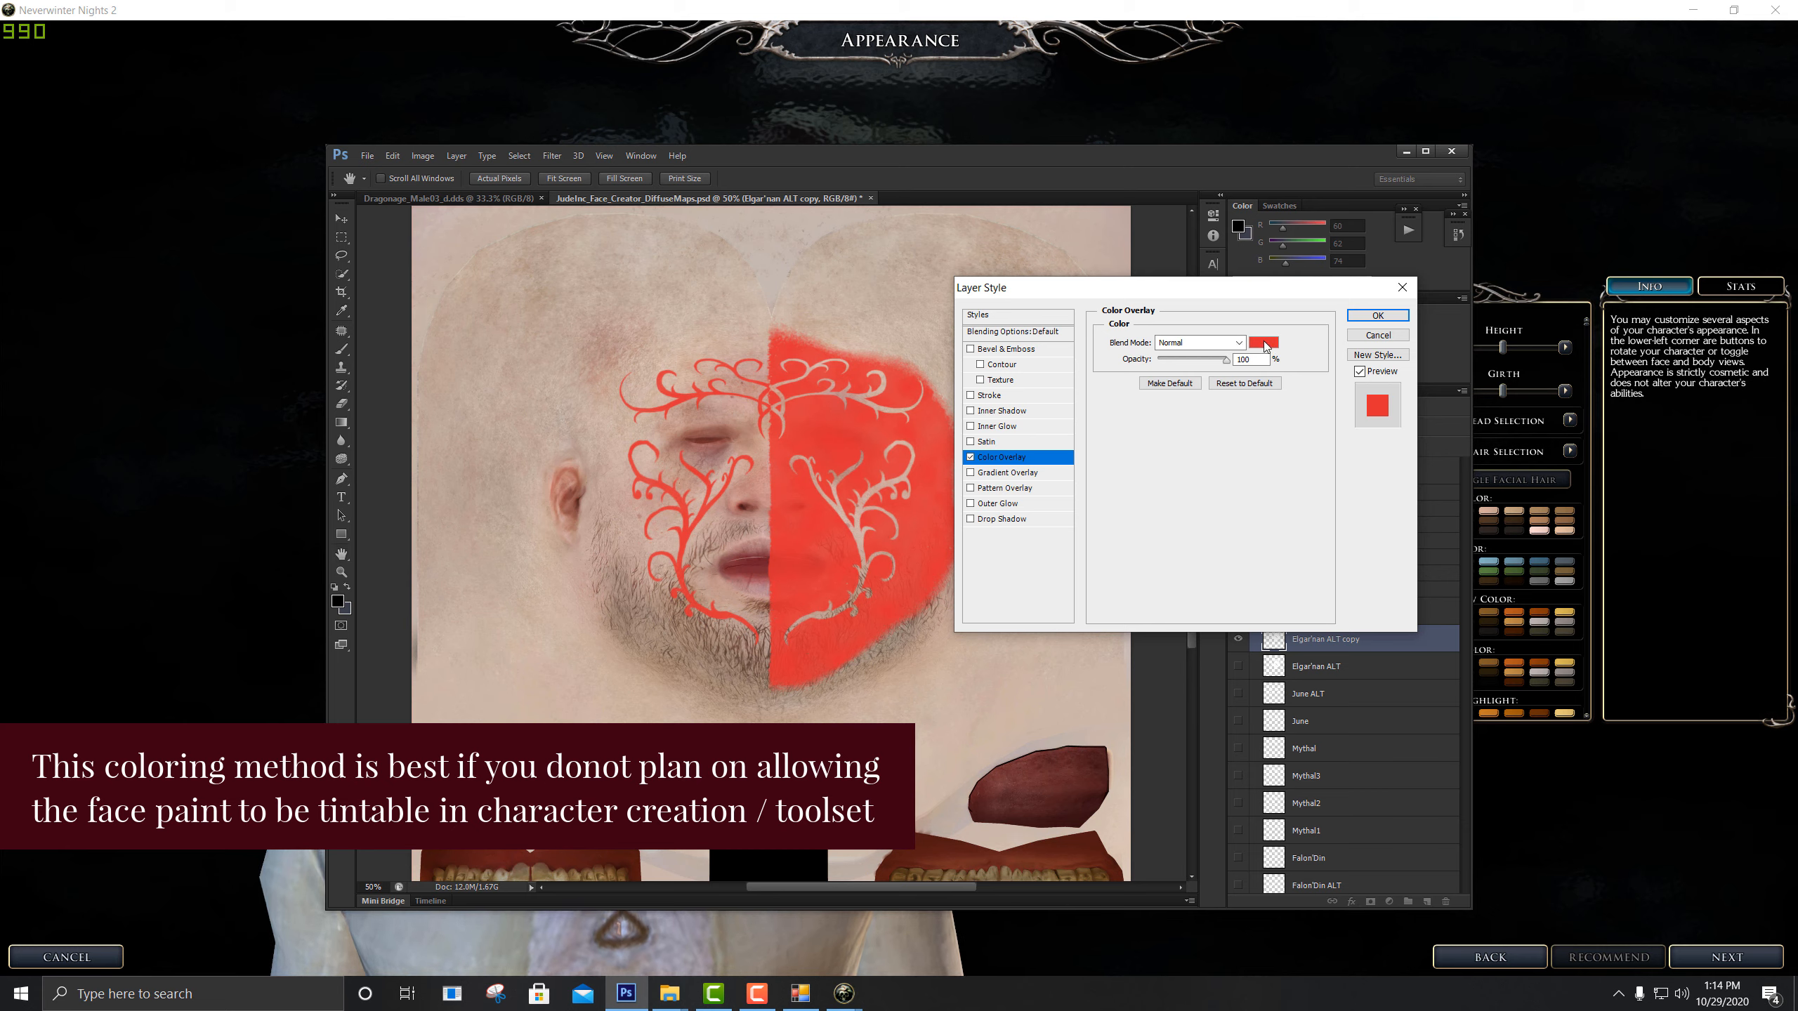
pyautogui.moveTo(1202, 567); pyautogui.dragTo(1212, 663)
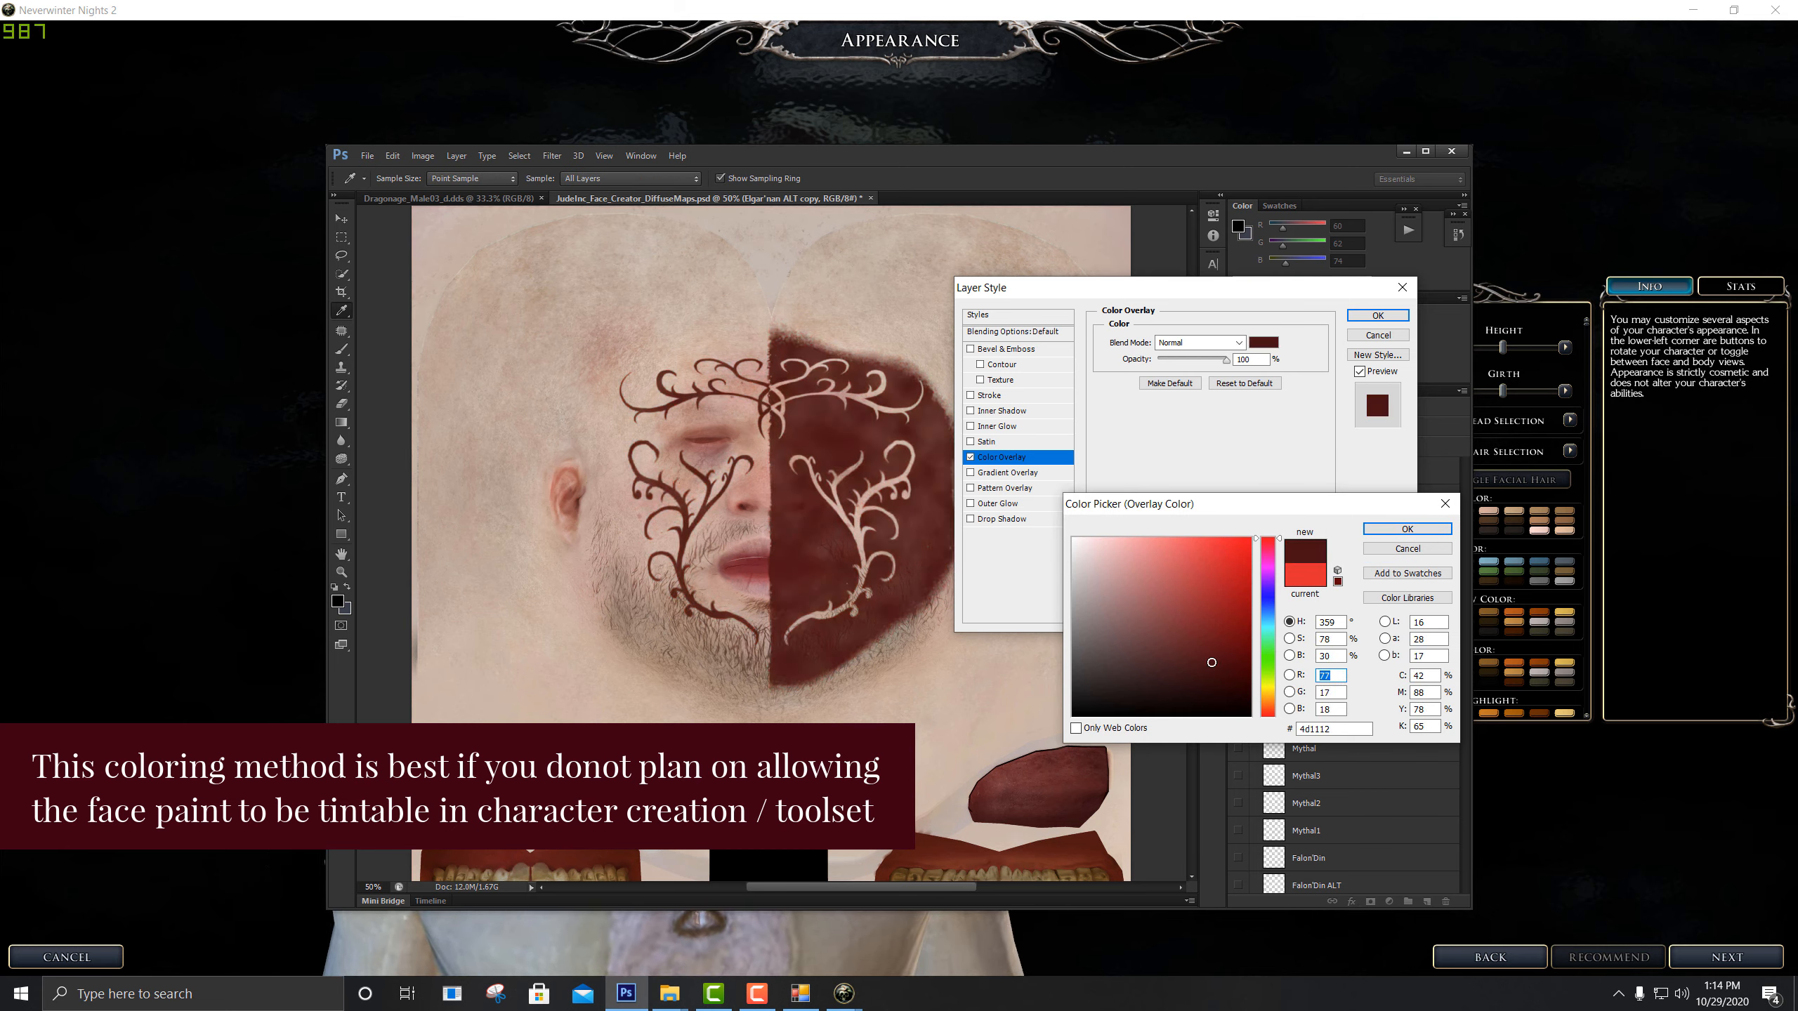
pyautogui.click(1405, 529)
# Try other blend modes for the Color Overlay, including Overlay, Multiply, Hard Light and Color
pyautogui.moveTo(1215, 359)
pyautogui.mouseDown()
pyautogui.moveTo(1177, 368)
pyautogui.moveTo(1232, 360)
pyautogui.mouseUp()
pyautogui.click(1207, 344)
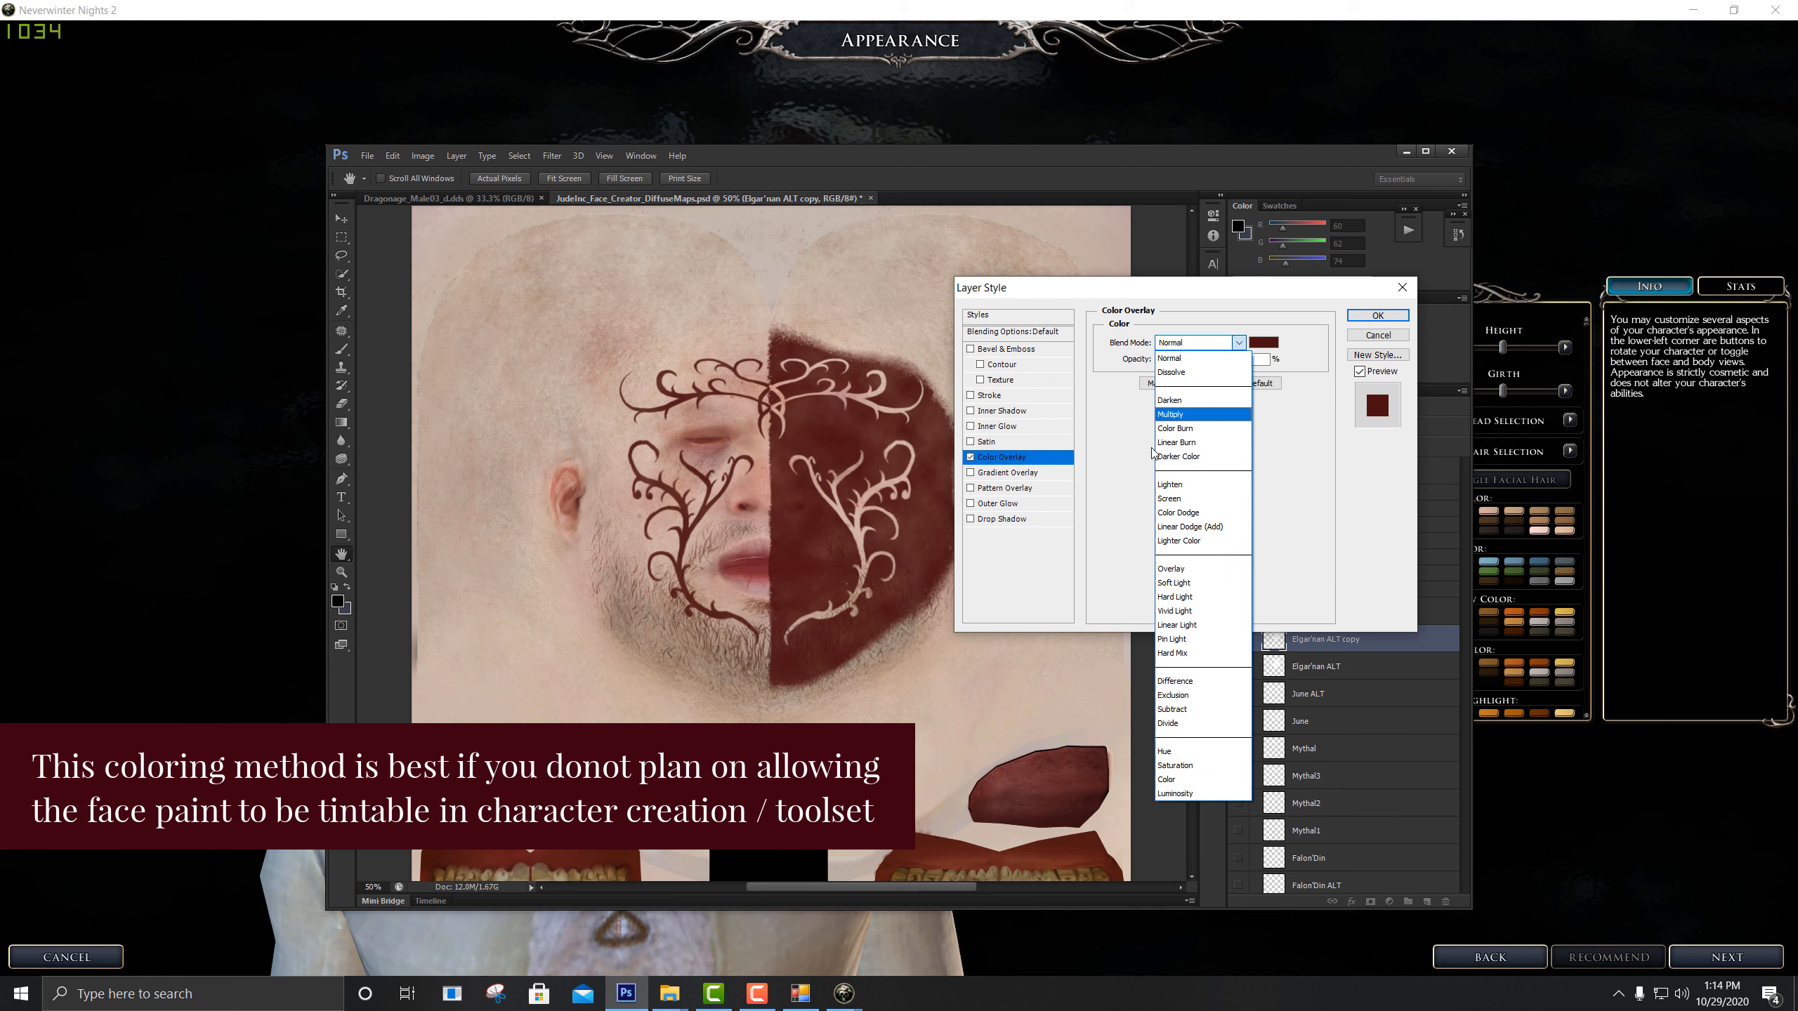
pyautogui.click(1172, 571)
pyautogui.click(1203, 342)
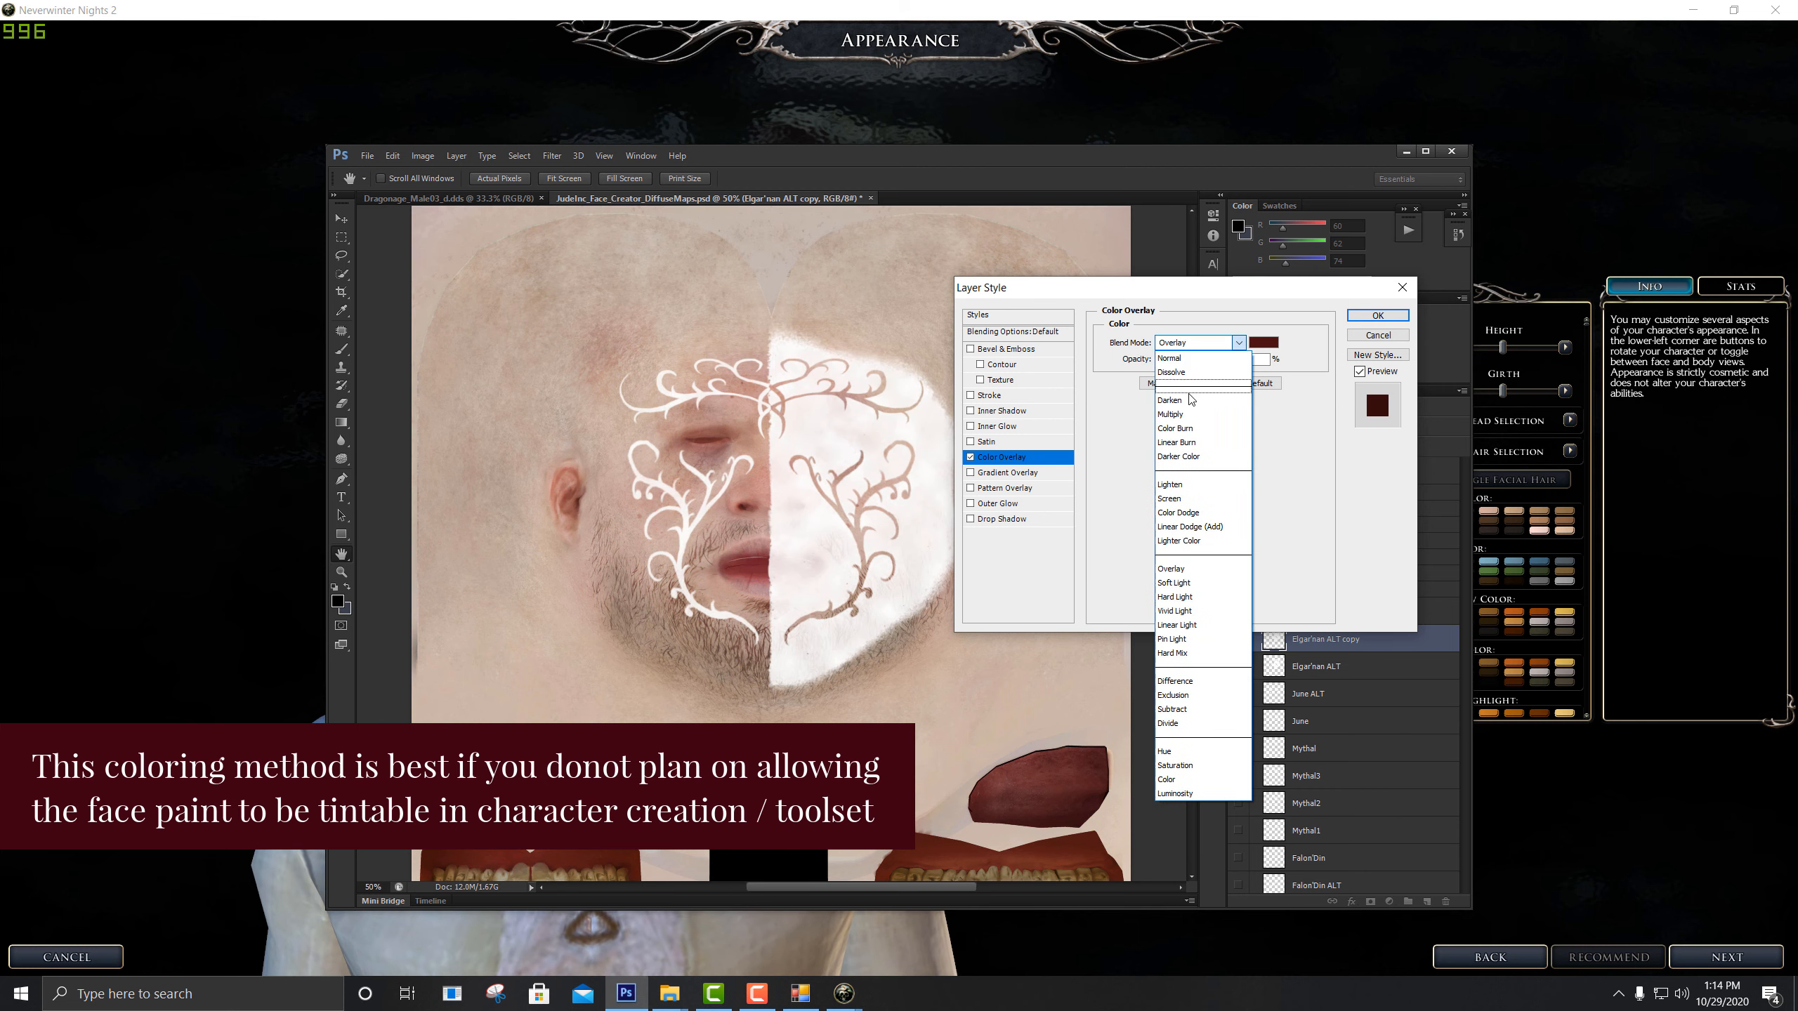
pyautogui.click(1191, 414)
pyautogui.press('Down')
pyautogui.press('Down')
pyautogui.press('Down')
pyautogui.press('Down')
pyautogui.press('Down')
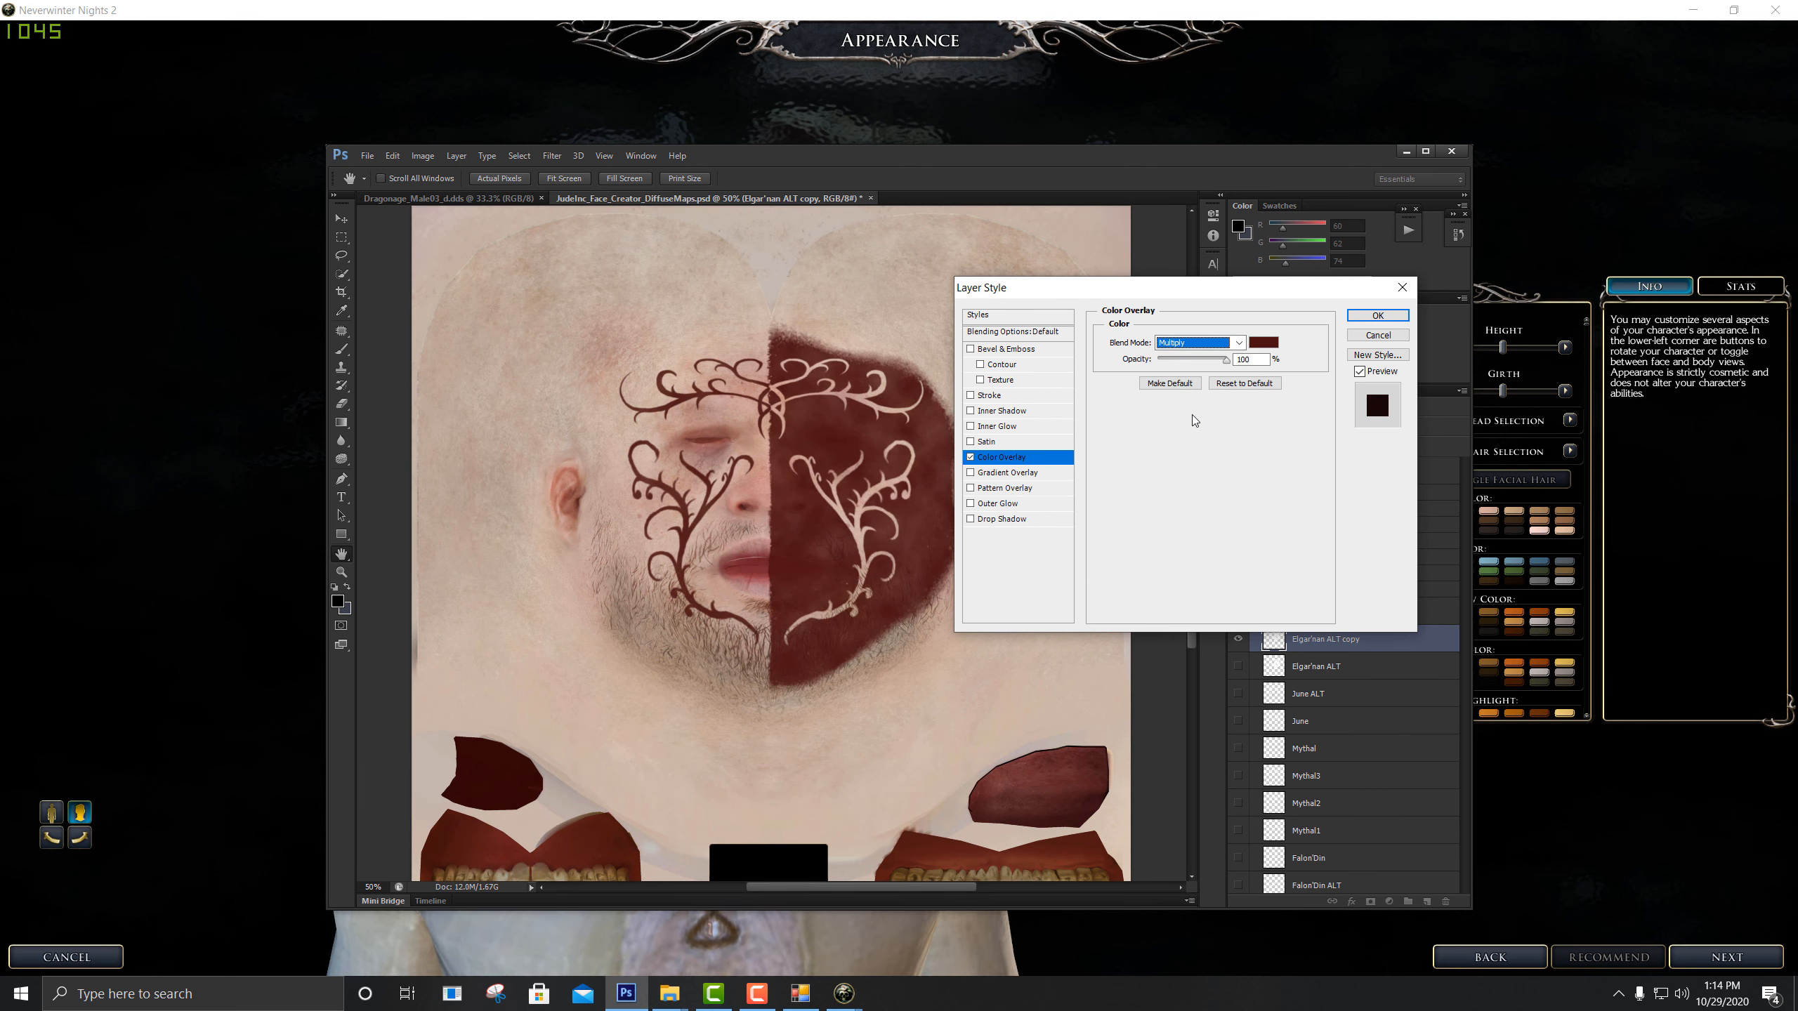
pyautogui.press('Down')
pyautogui.press('Down')
pyautogui.press('Down')
pyautogui.press('Down')
pyautogui.press('Down')
pyautogui.press('Down')
pyautogui.press('Down')
pyautogui.press('Down')
pyautogui.press('Down')
pyautogui.press('Down')
pyautogui.press('Down')
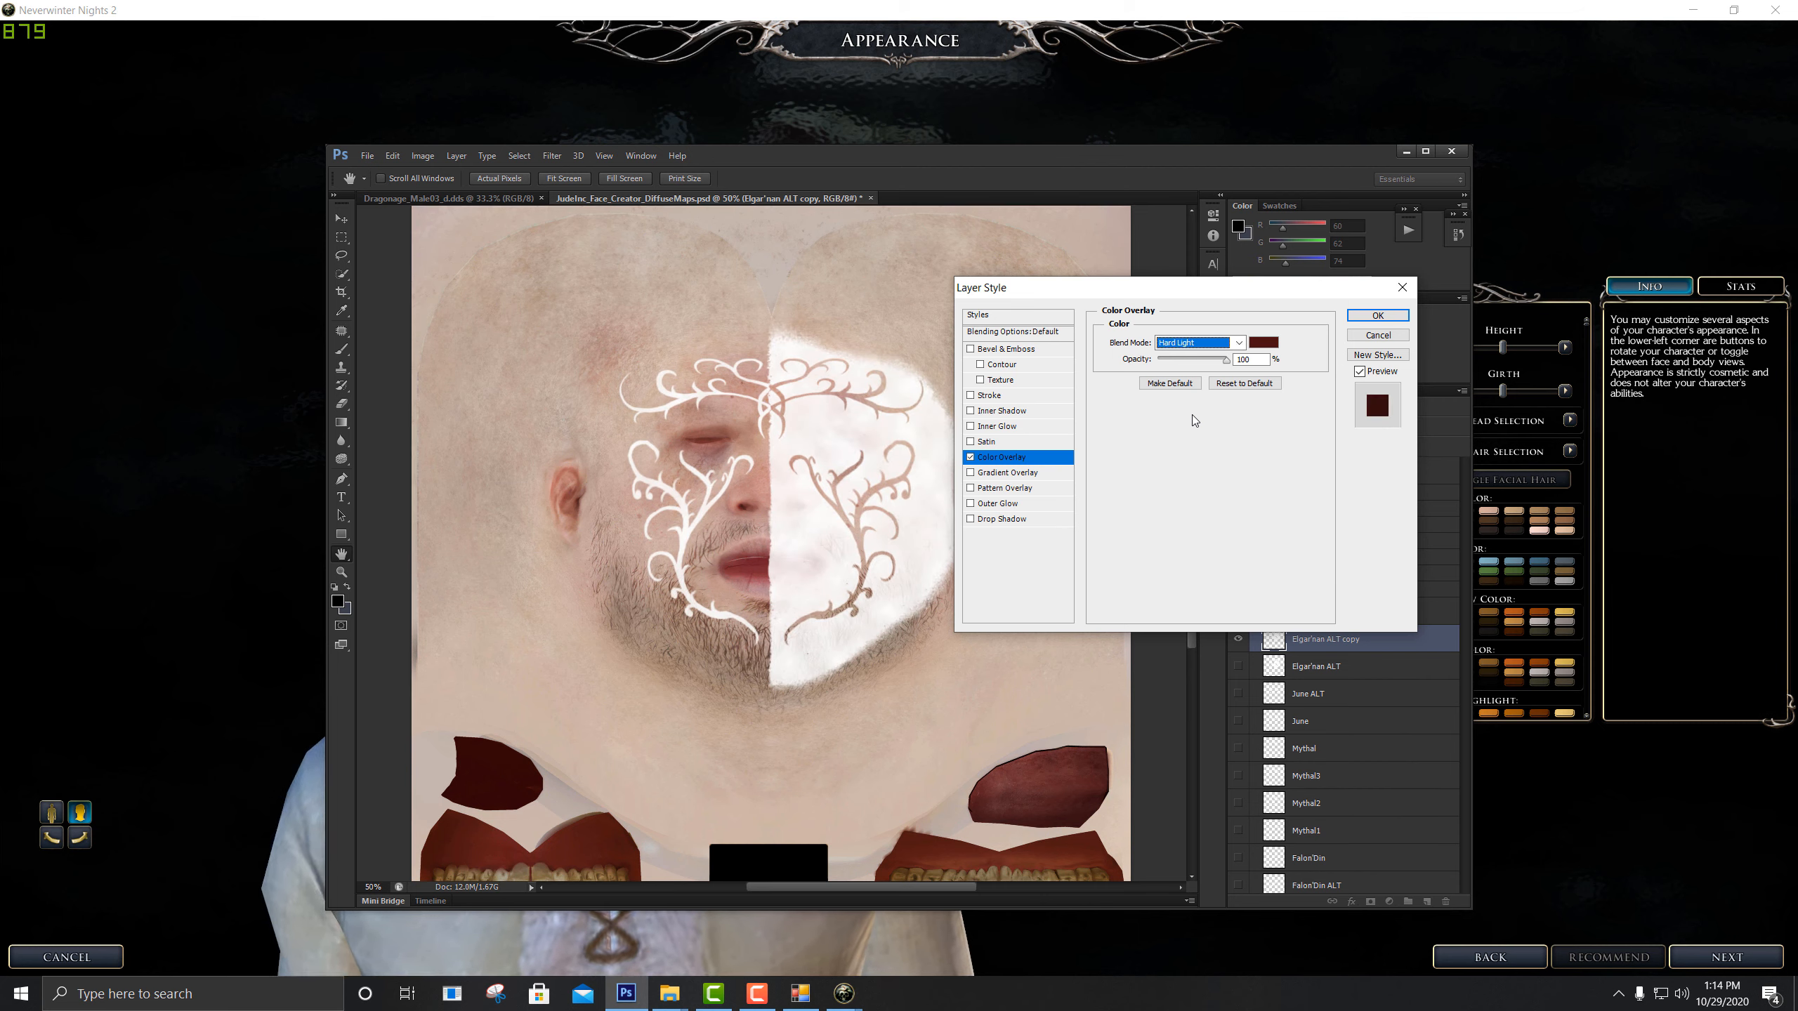
pyautogui.press('Down')
pyautogui.press('Down')
pyautogui.press('Down')
pyautogui.press('Down')
pyautogui.press('Down')
pyautogui.press('Down')
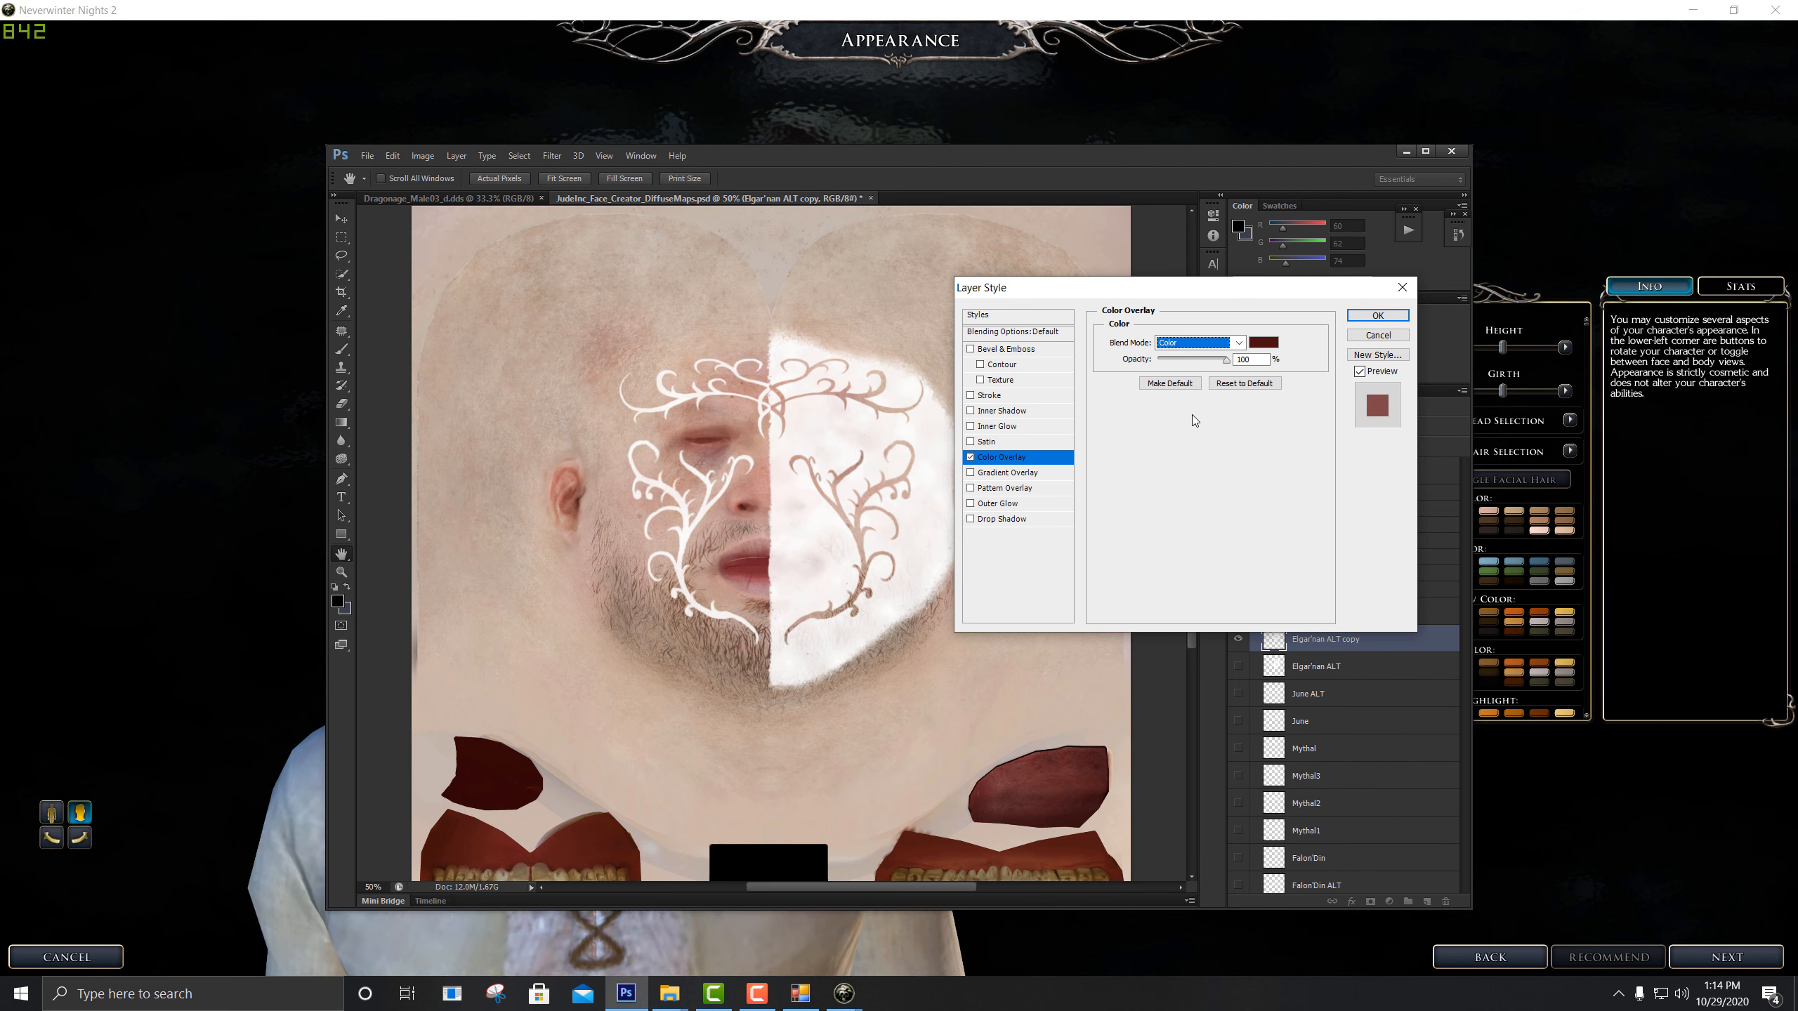
# Set the Color Overlay's blend mode back to Normal and apply the layer style
pyautogui.click(1185, 344)
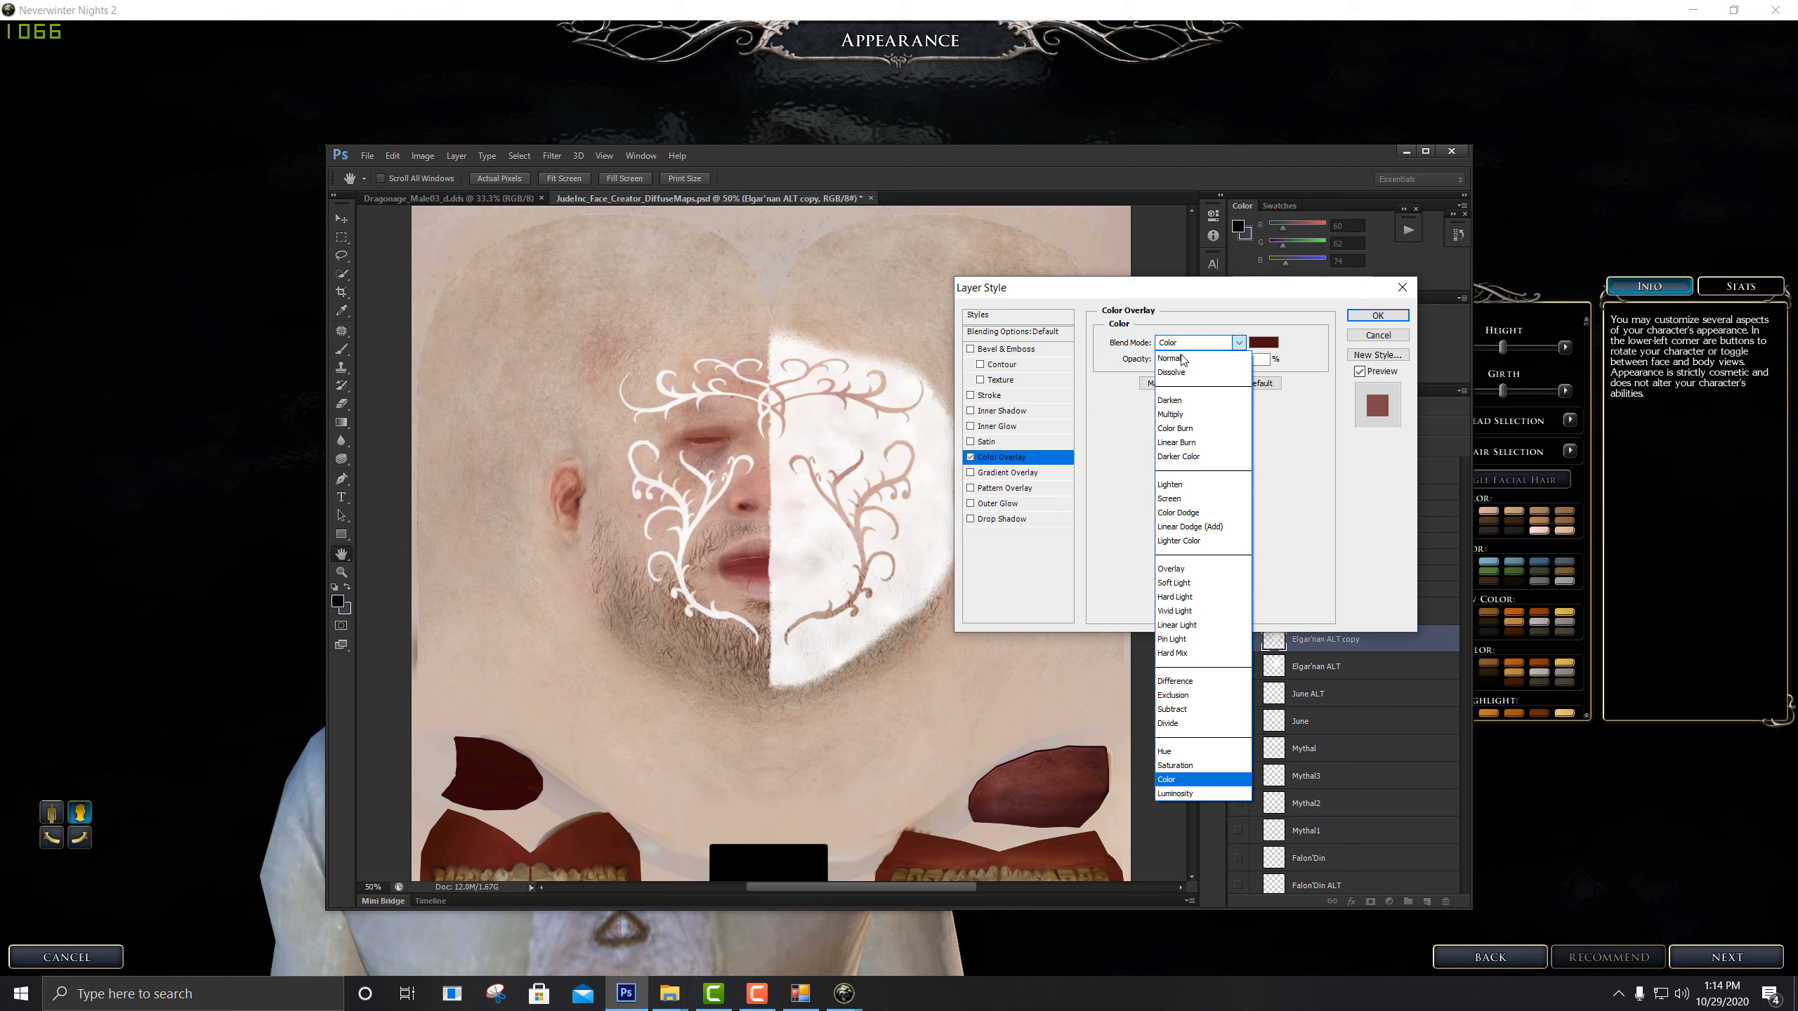
pyautogui.click(1182, 358)
pyautogui.click(1376, 316)
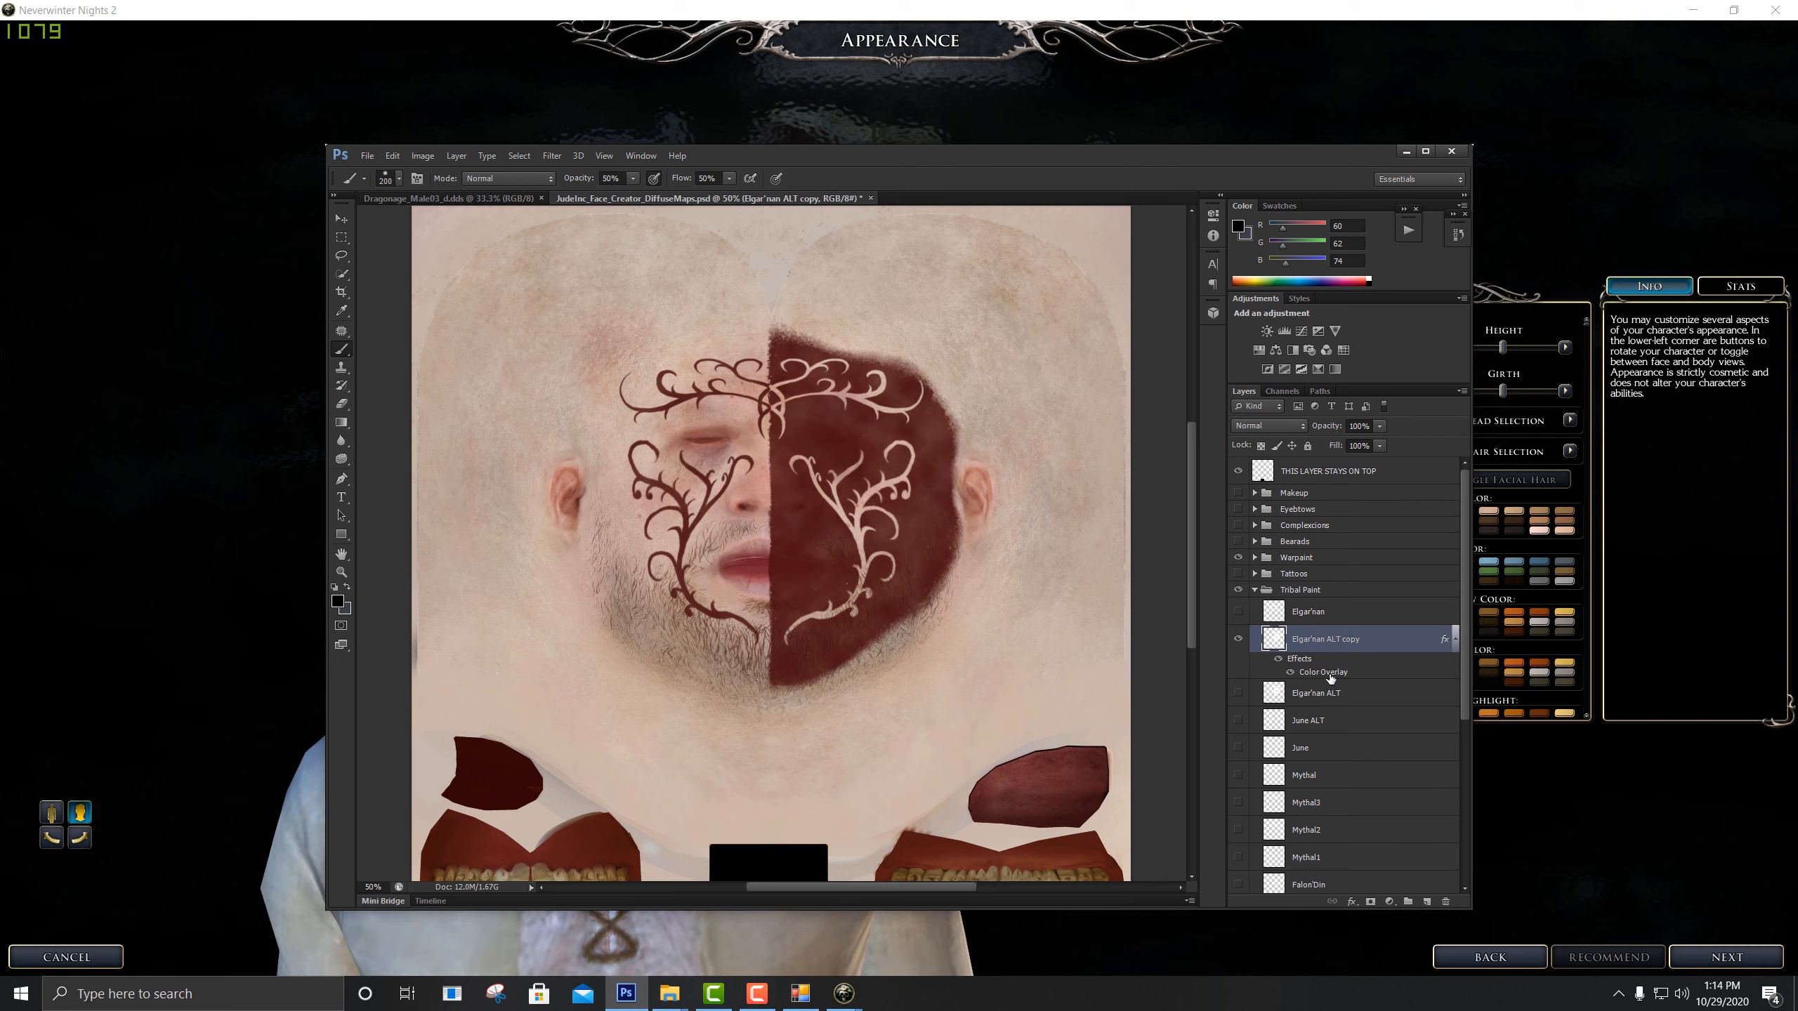
# Rasterize the layer style of the Elgar'nan ALT copy, and toggle the layer's visibility off and on to check it
pyautogui.click(1274, 424)
pyautogui.click(1275, 424)
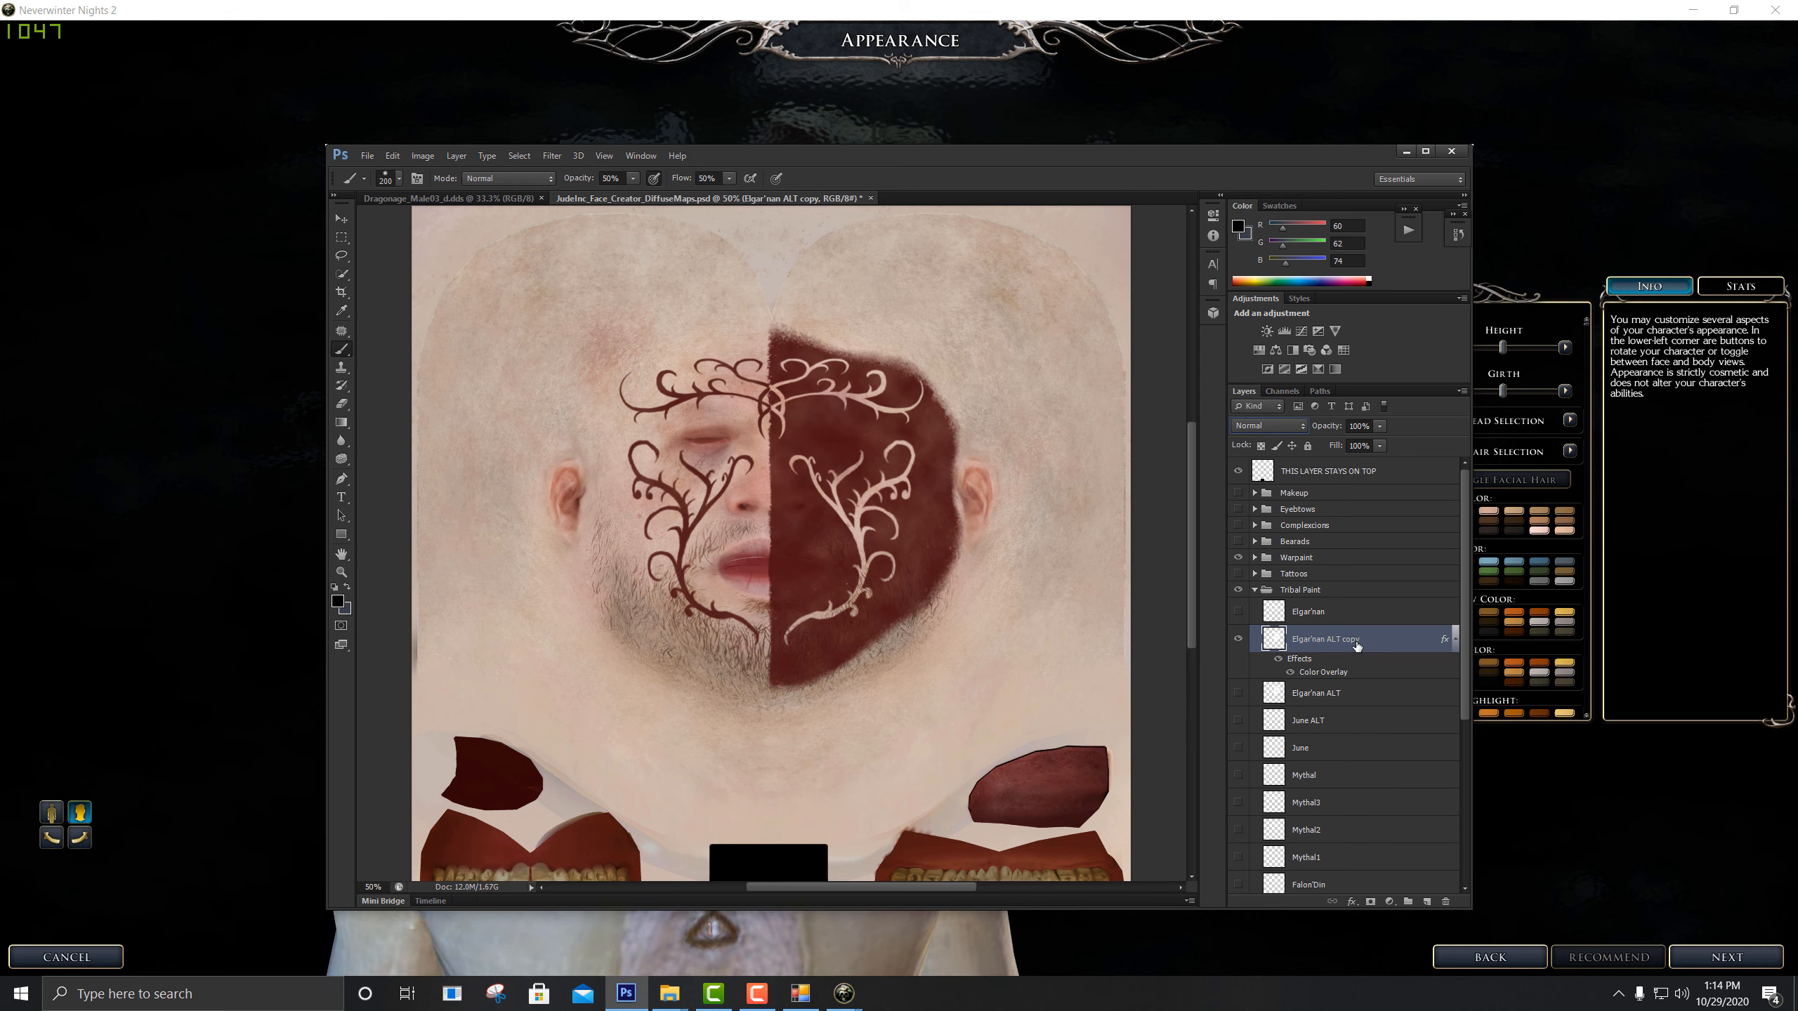
pyautogui.click(1376, 696)
pyautogui.click(1392, 642)
pyautogui.rightClick(1390, 642)
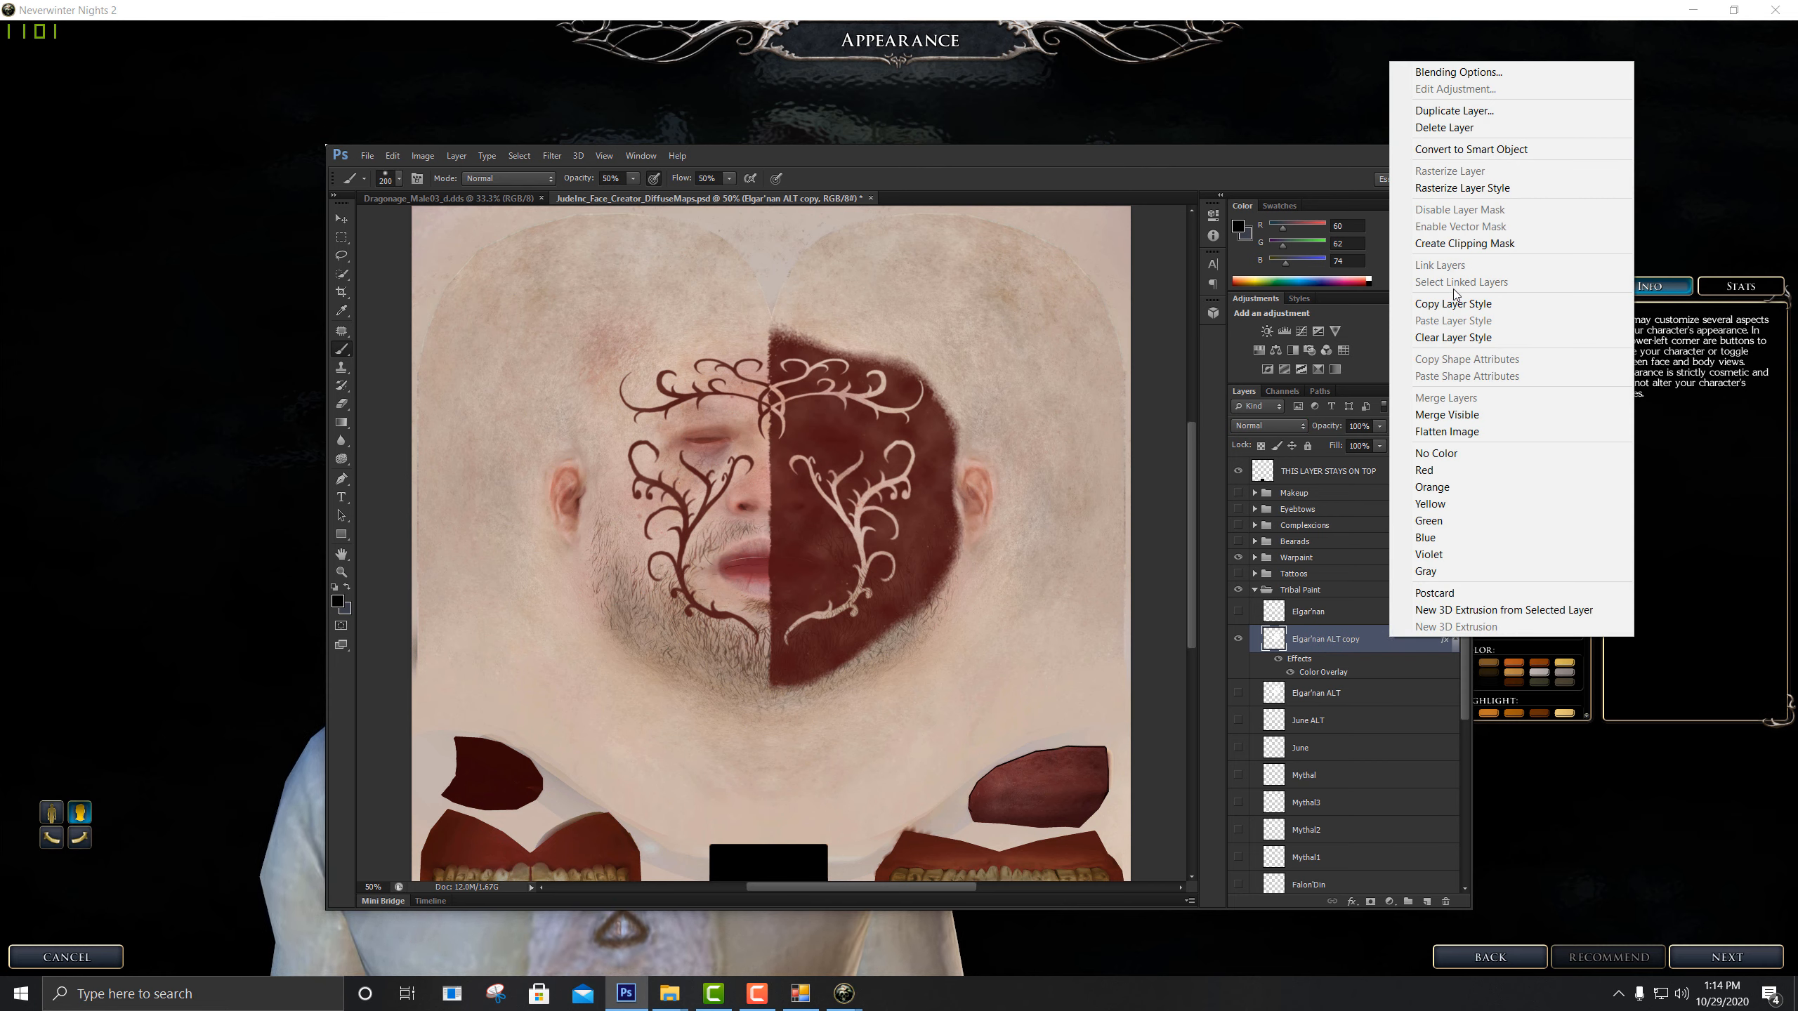
pyautogui.click(1458, 187)
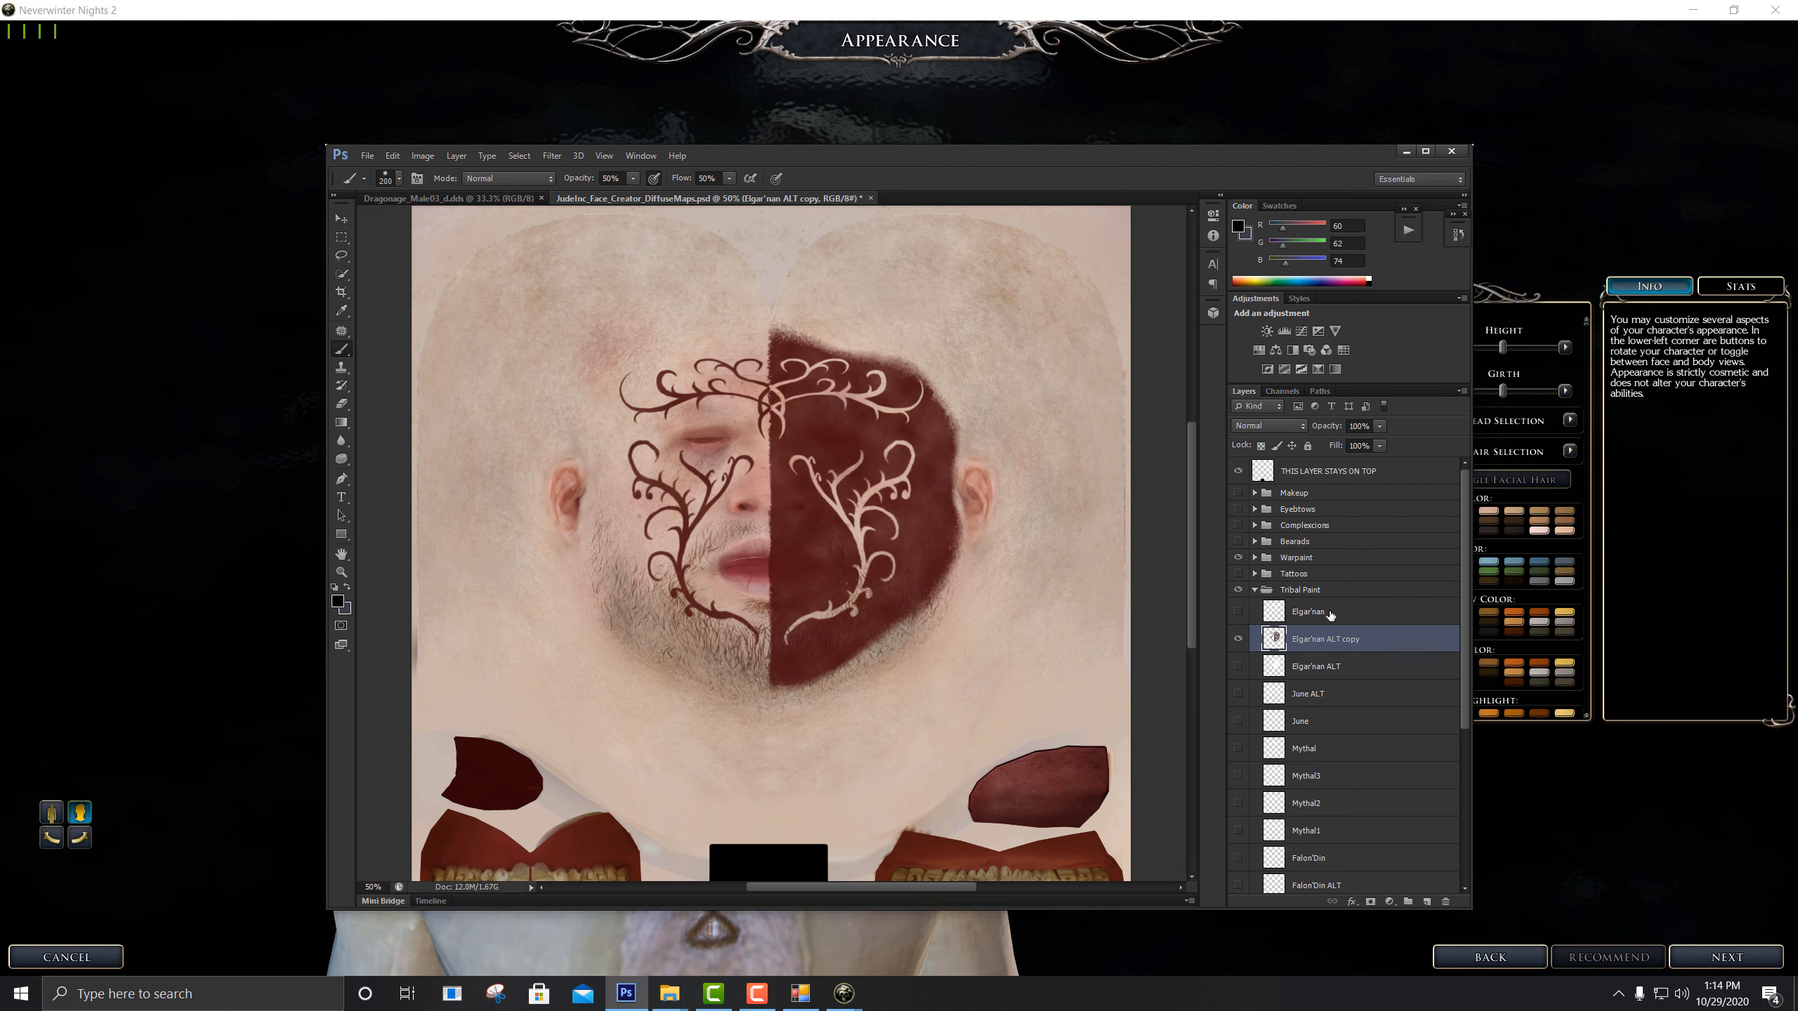
pyautogui.click(1237, 642)
pyautogui.click(1237, 642)
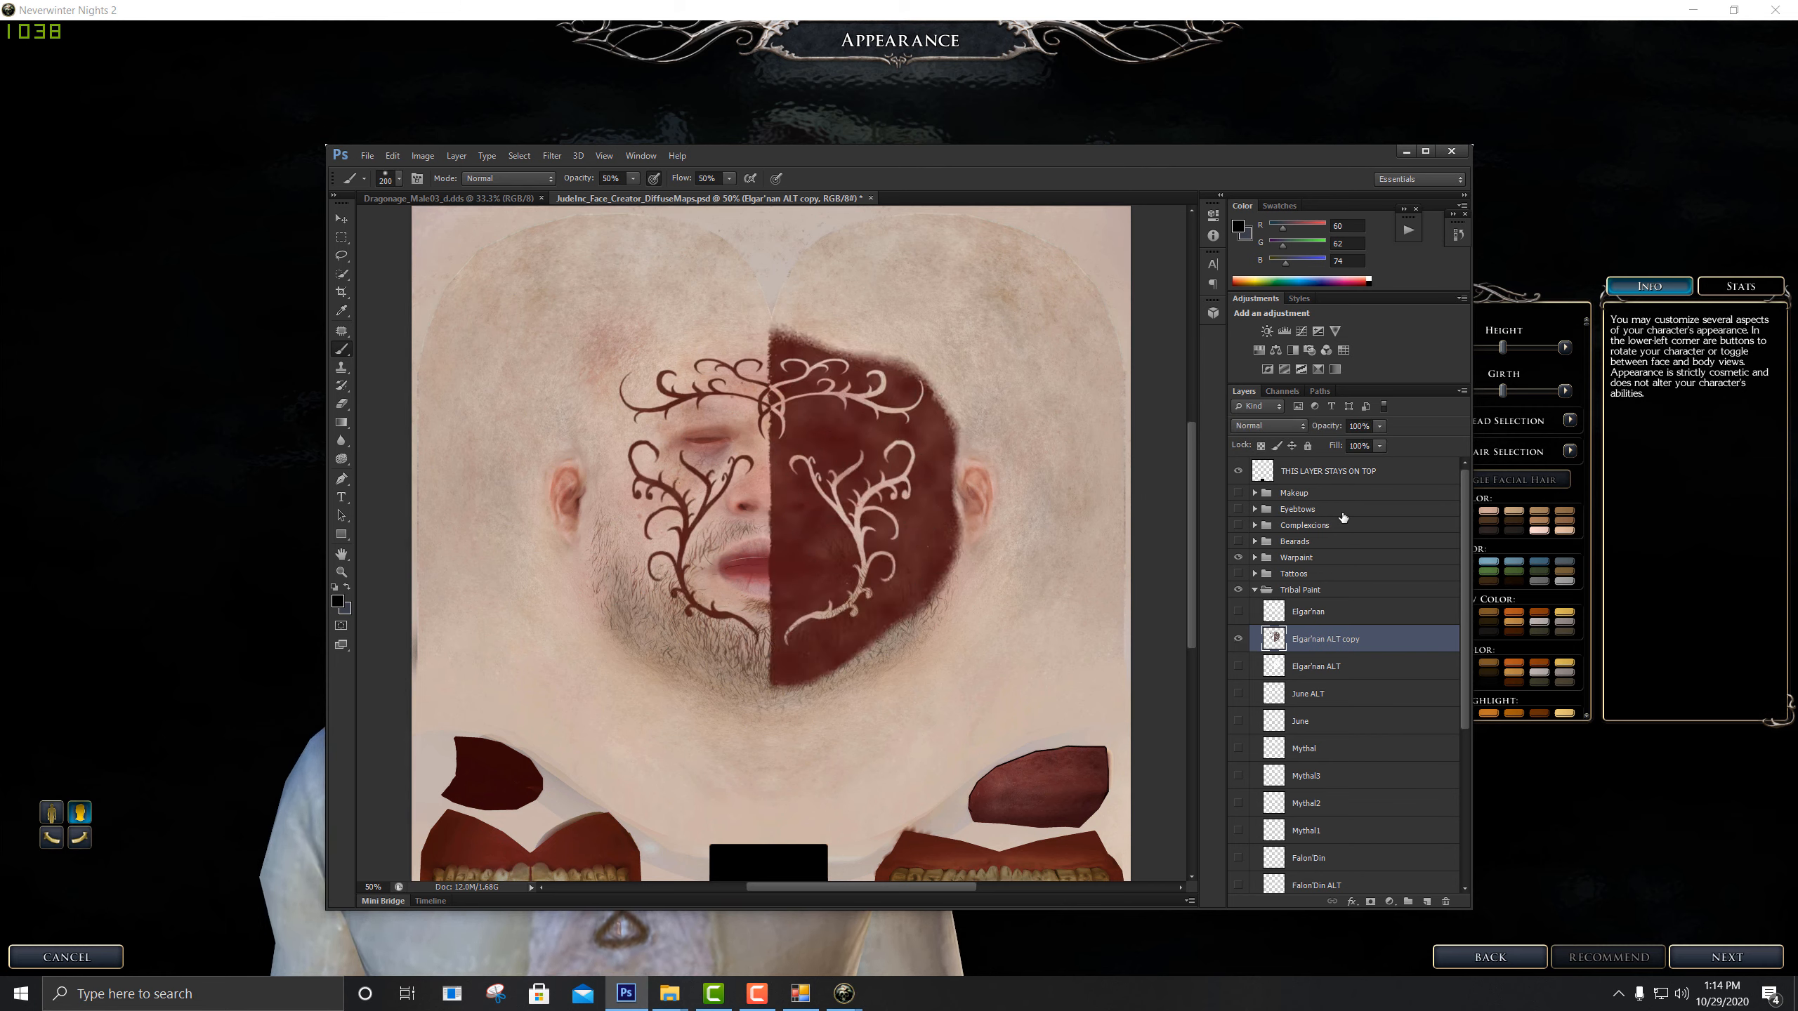
# Try the Overlay and Soft Light blend modes on the rasterized Elgar'nan ALT copy layer, and switch it to Multiply
pyautogui.click(1281, 424)
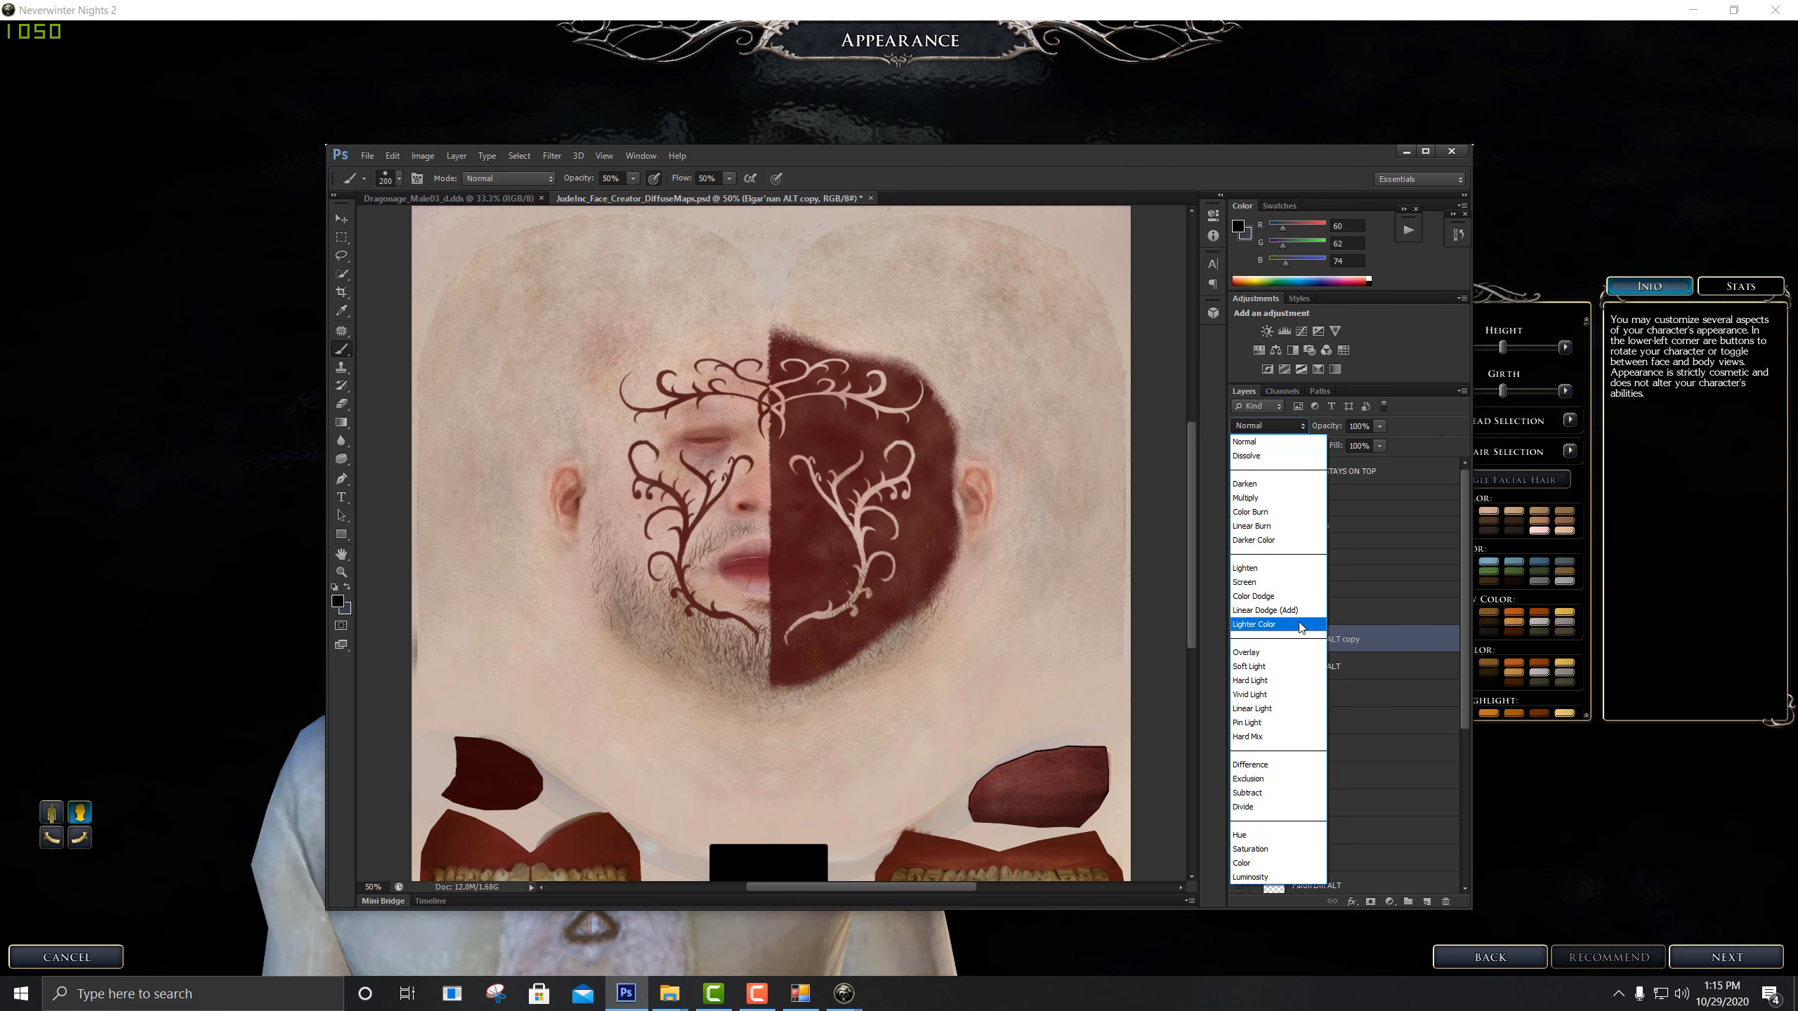
pyautogui.click(1419, 647)
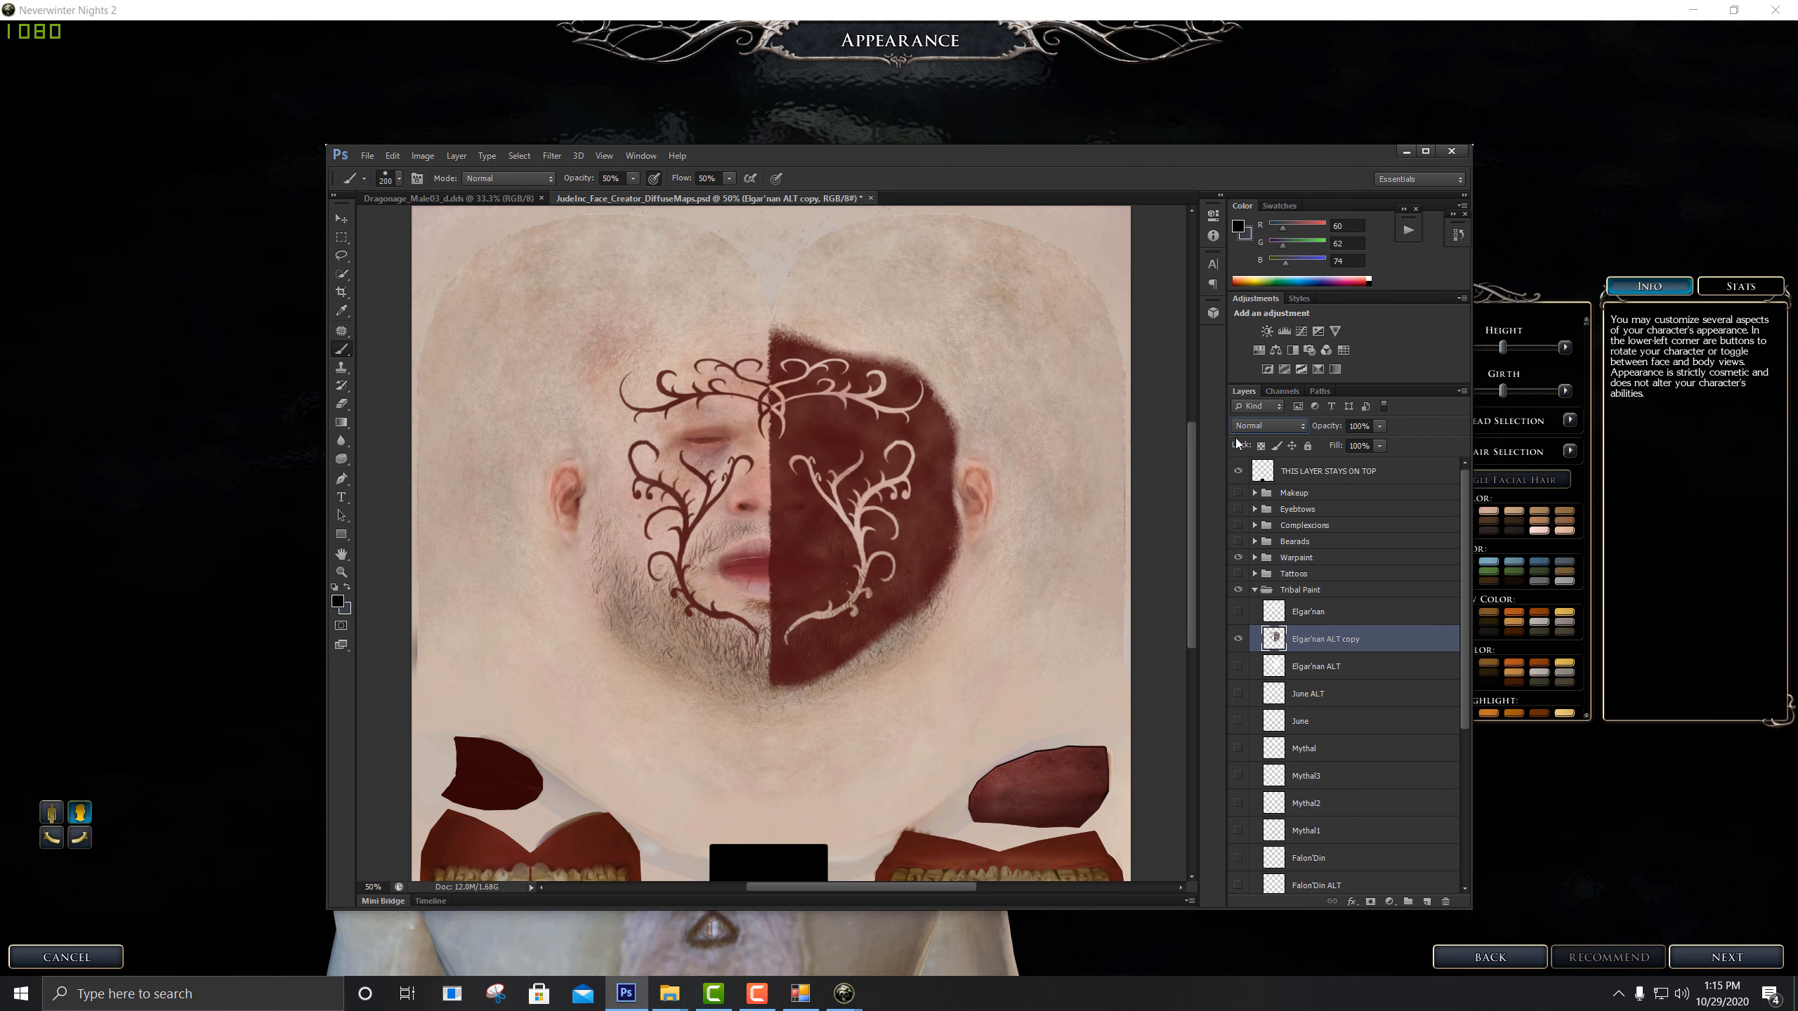
pyautogui.click(1260, 424)
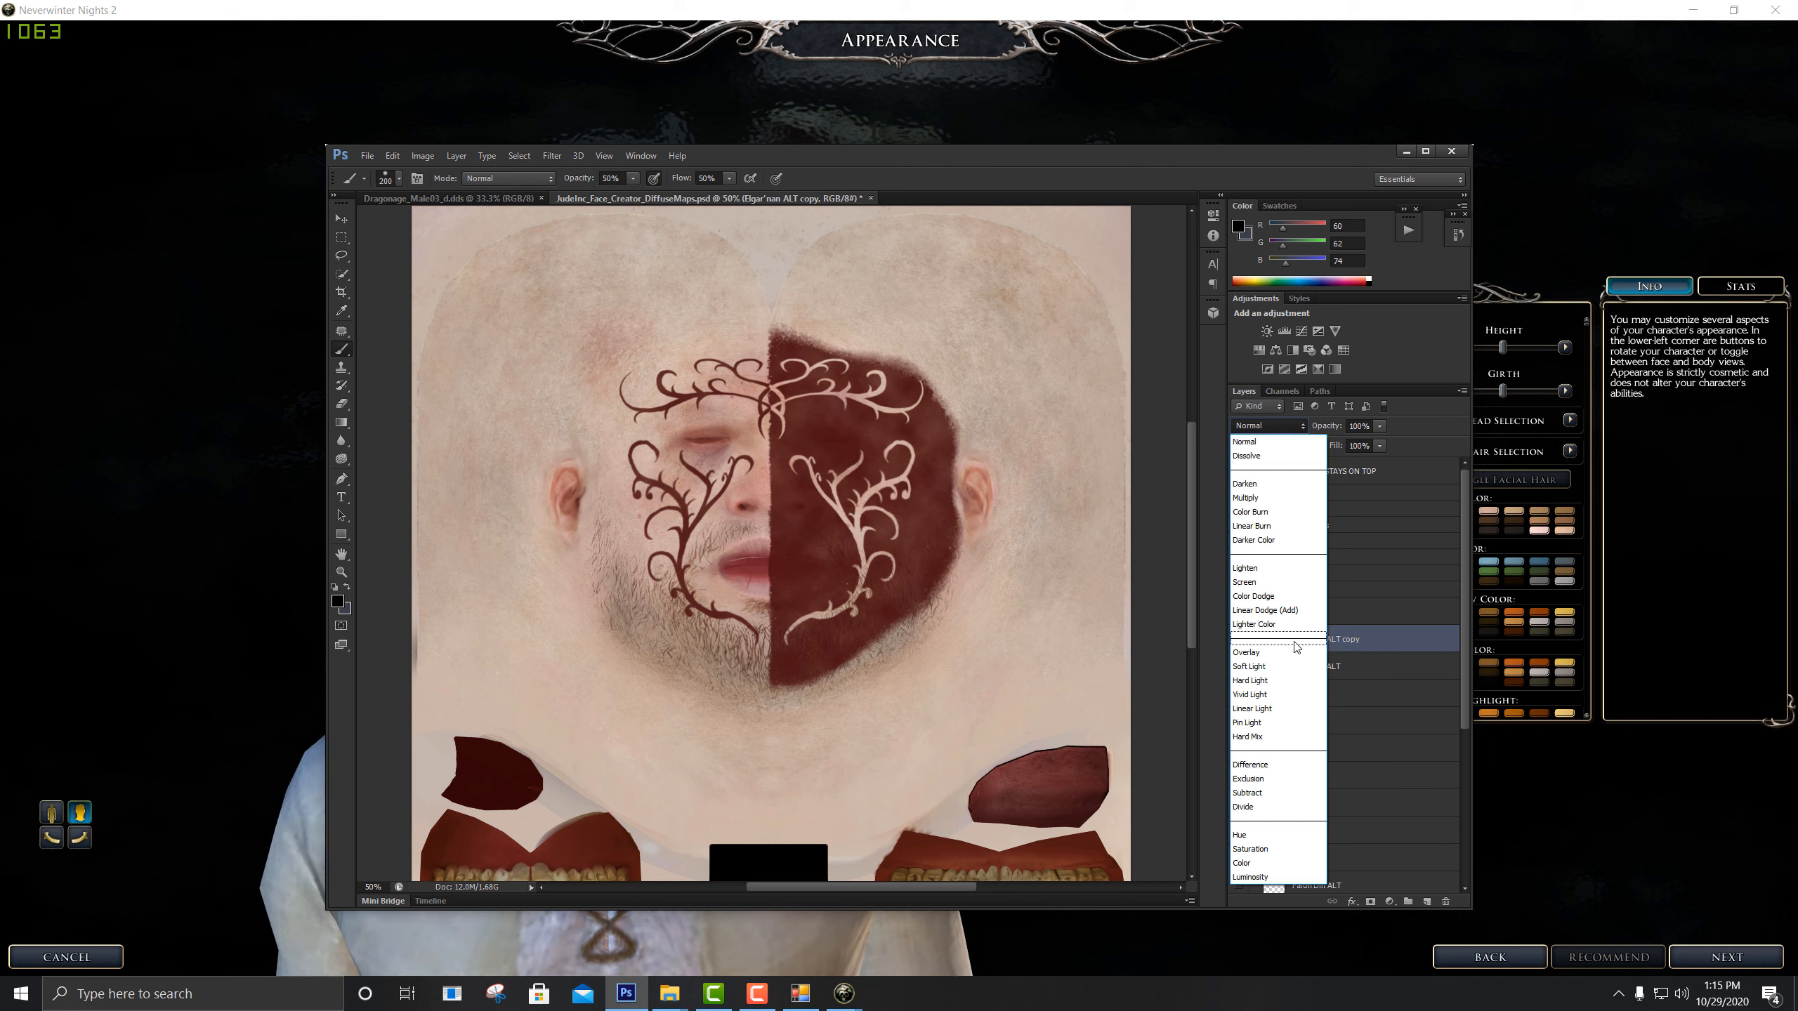
pyautogui.click(1273, 653)
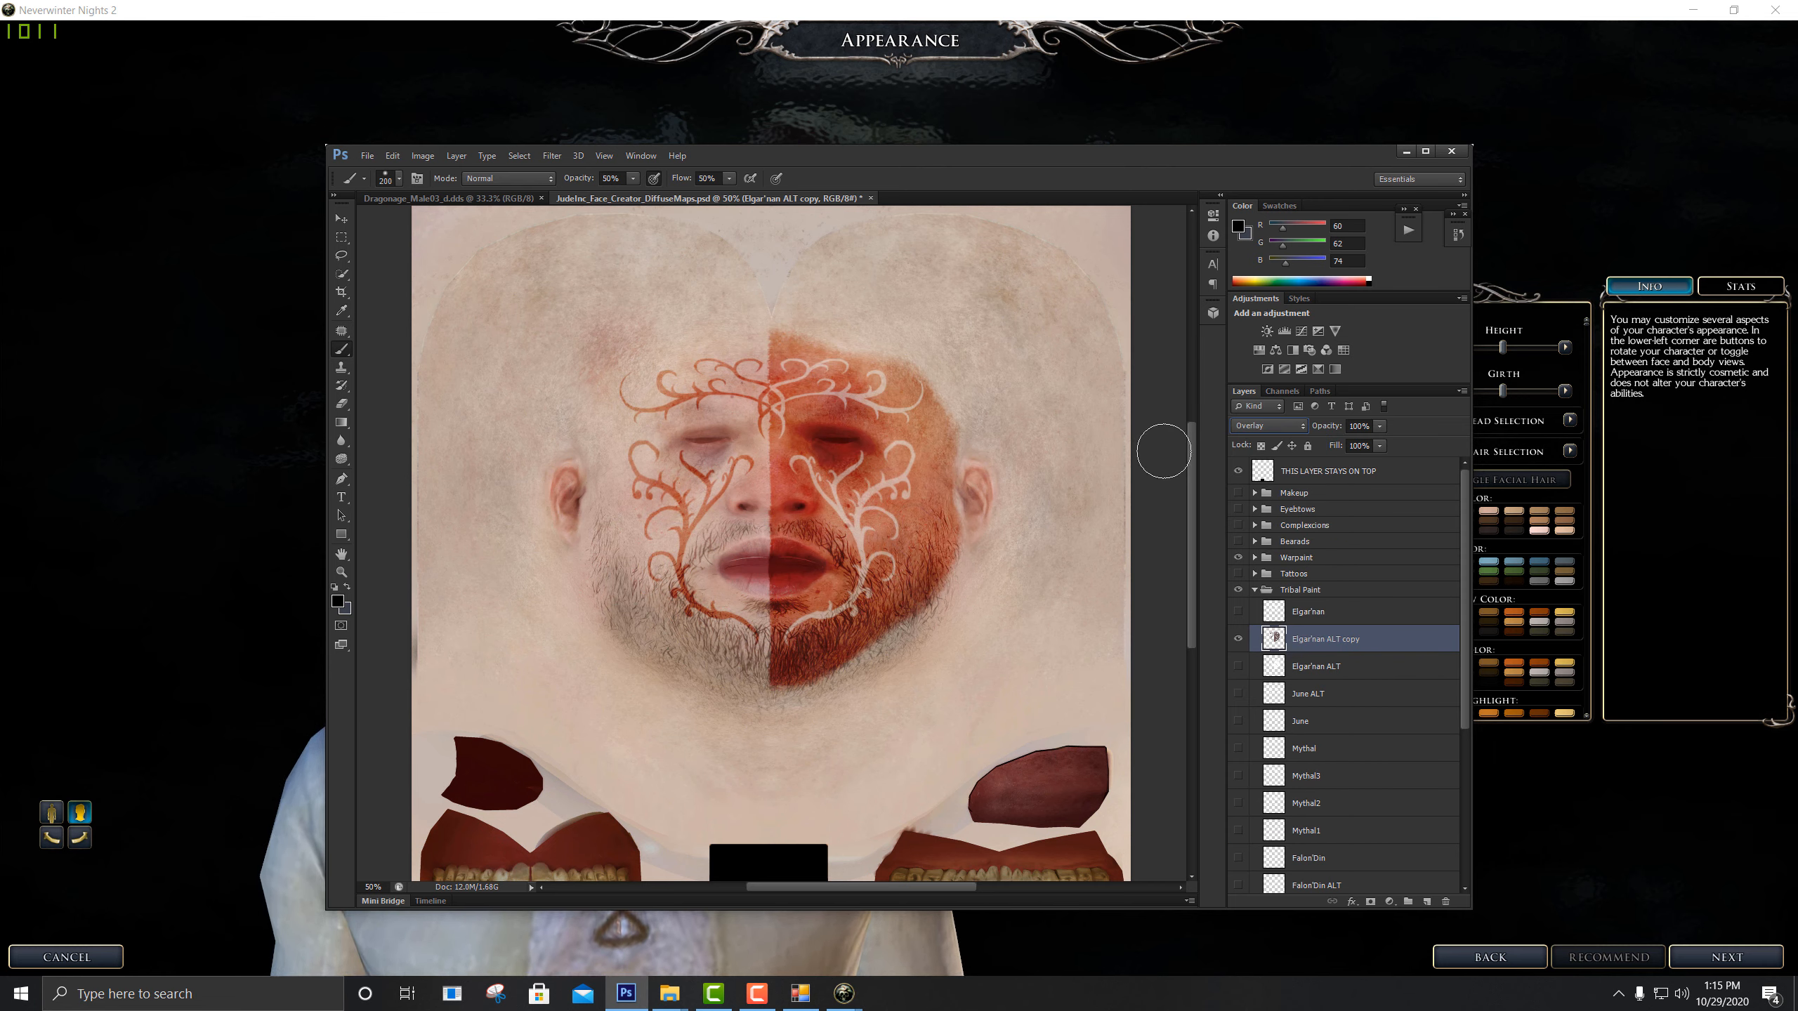
pyautogui.click(1267, 425)
pyautogui.click(1274, 662)
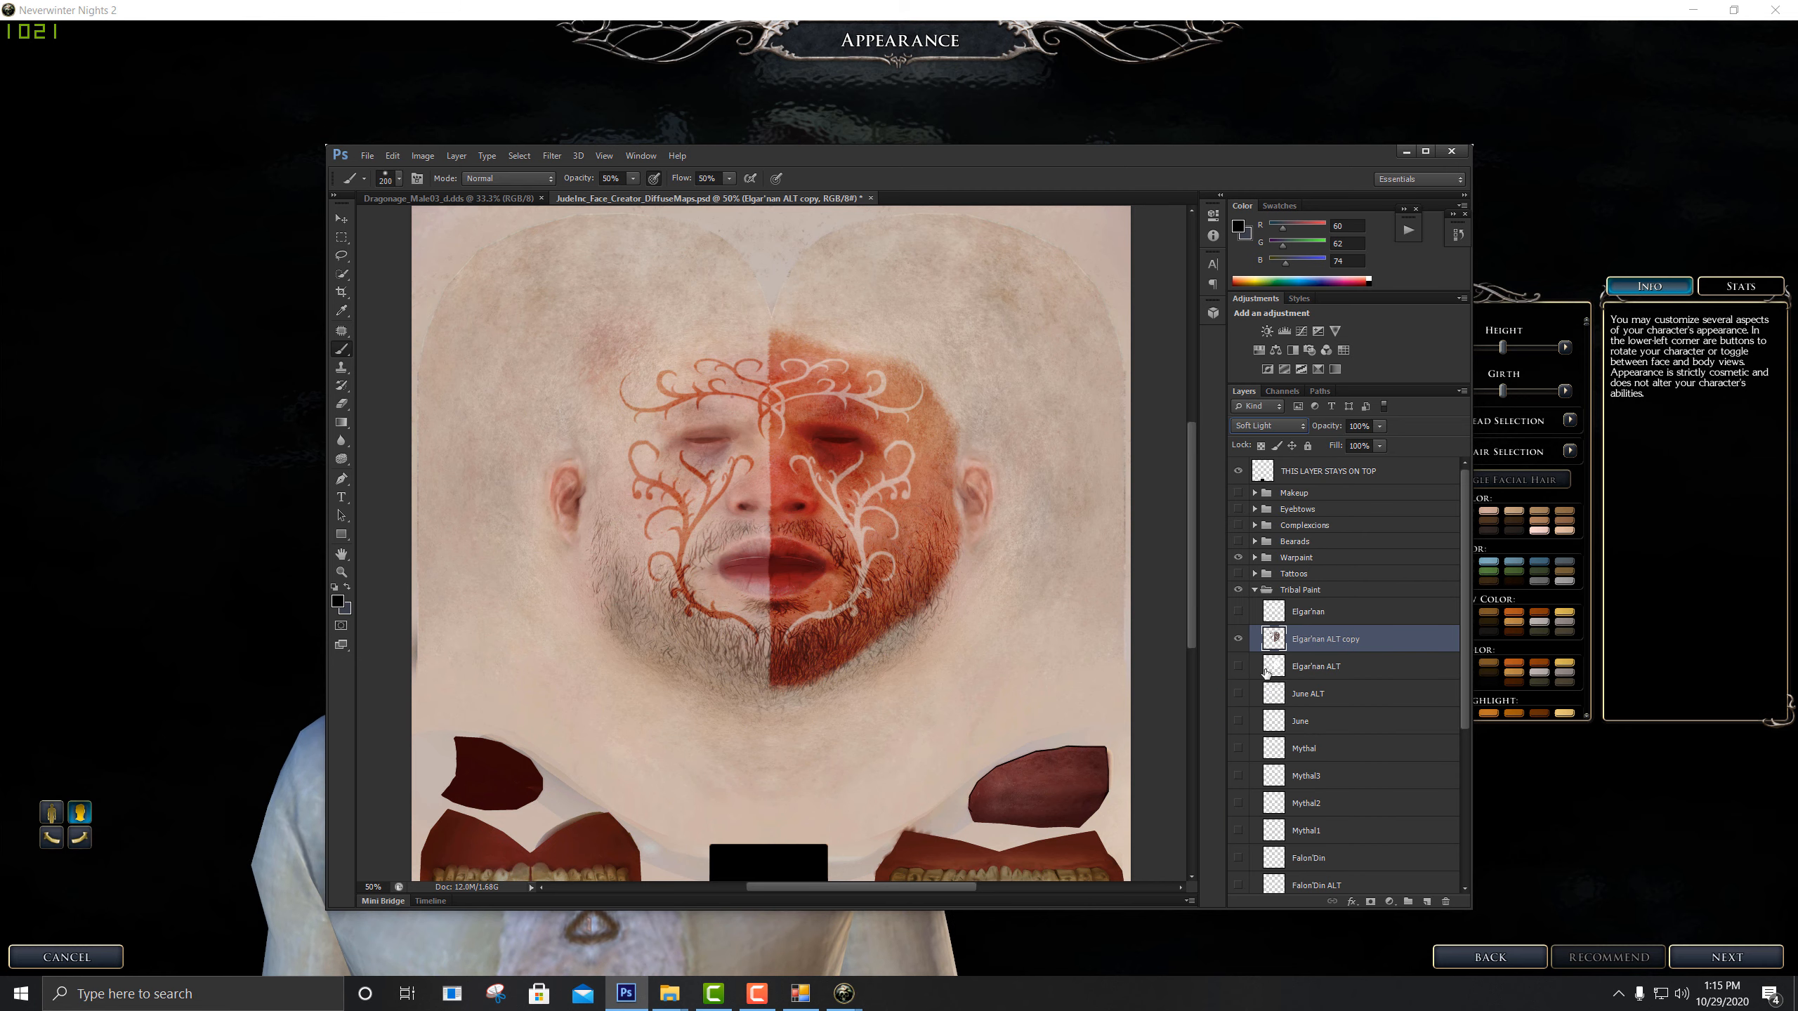
pyautogui.click(1266, 426)
pyautogui.click(1258, 489)
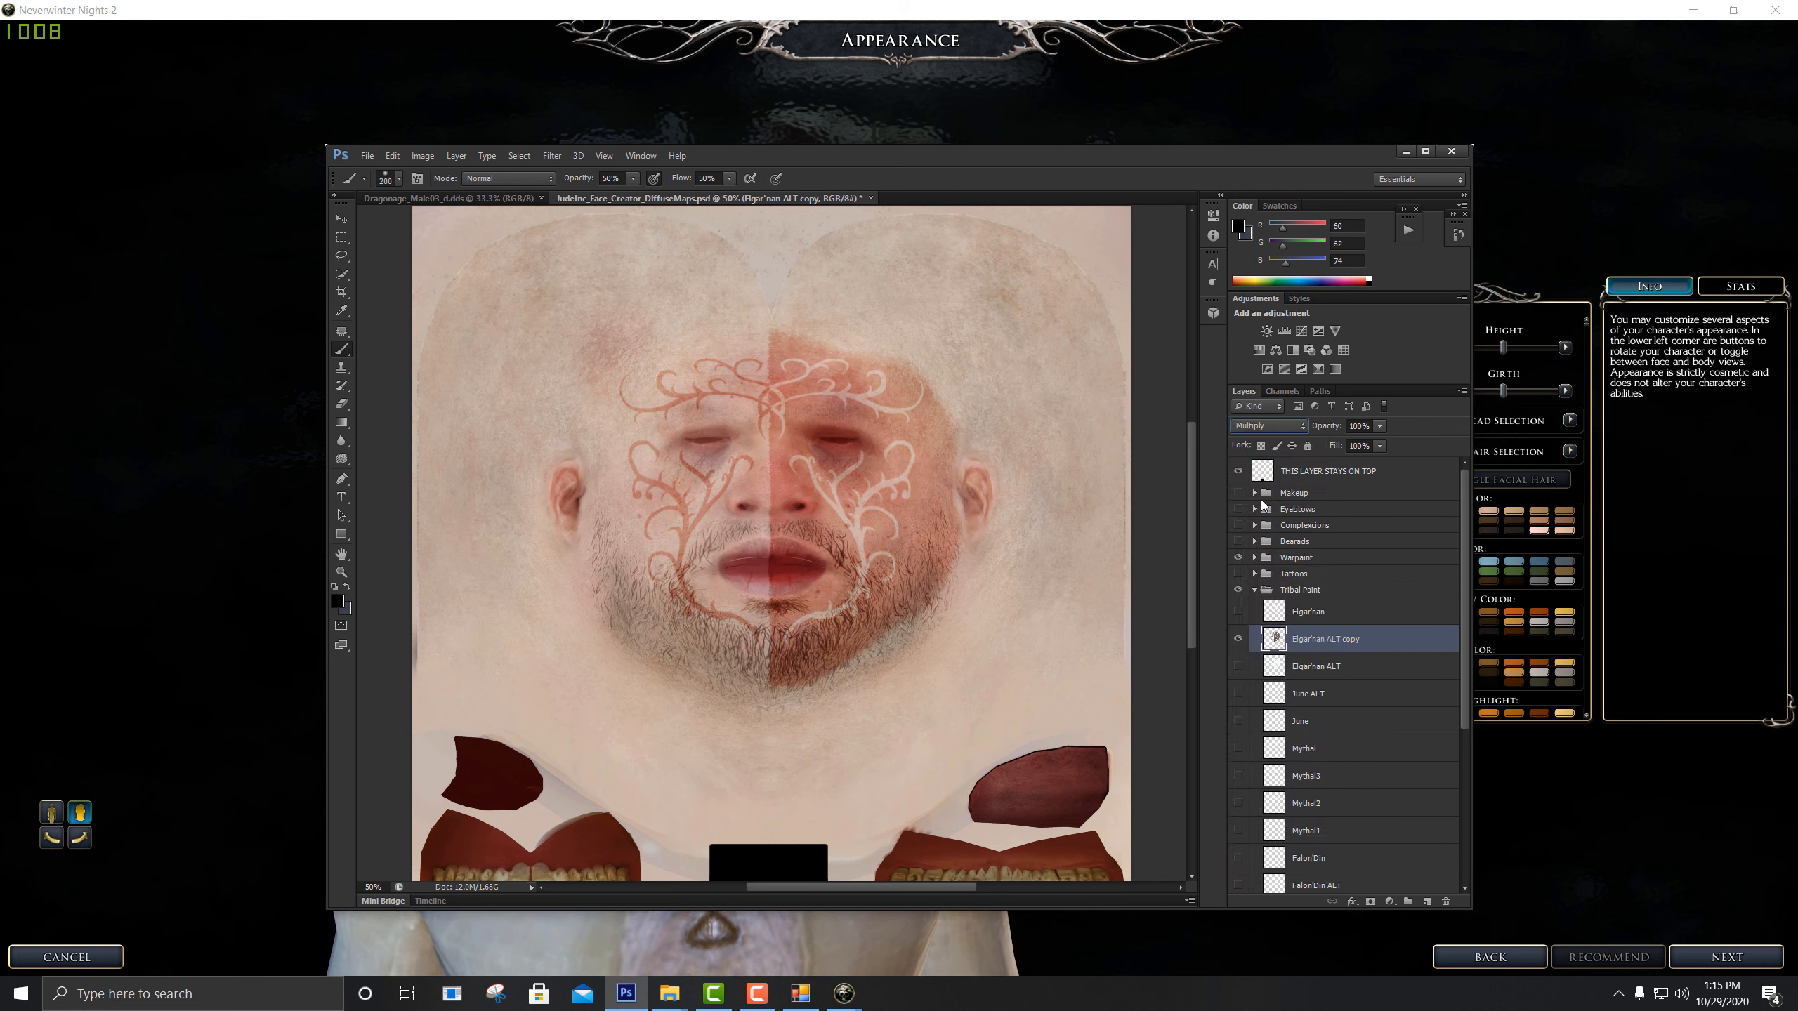
# Step through the blend modes beyond Multiply on the Elgar'nan ALT copy layer, comparing them as far as Vivid Light
pyautogui.press('Down')
pyautogui.press('Down')
pyautogui.press('Down')
pyautogui.press('Down')
pyautogui.press('Down')
pyautogui.press('Down')
pyautogui.press('Down')
pyautogui.press('Down')
pyautogui.press('Down')
pyautogui.press('Down')
pyautogui.press('Down')
pyautogui.press('Down')
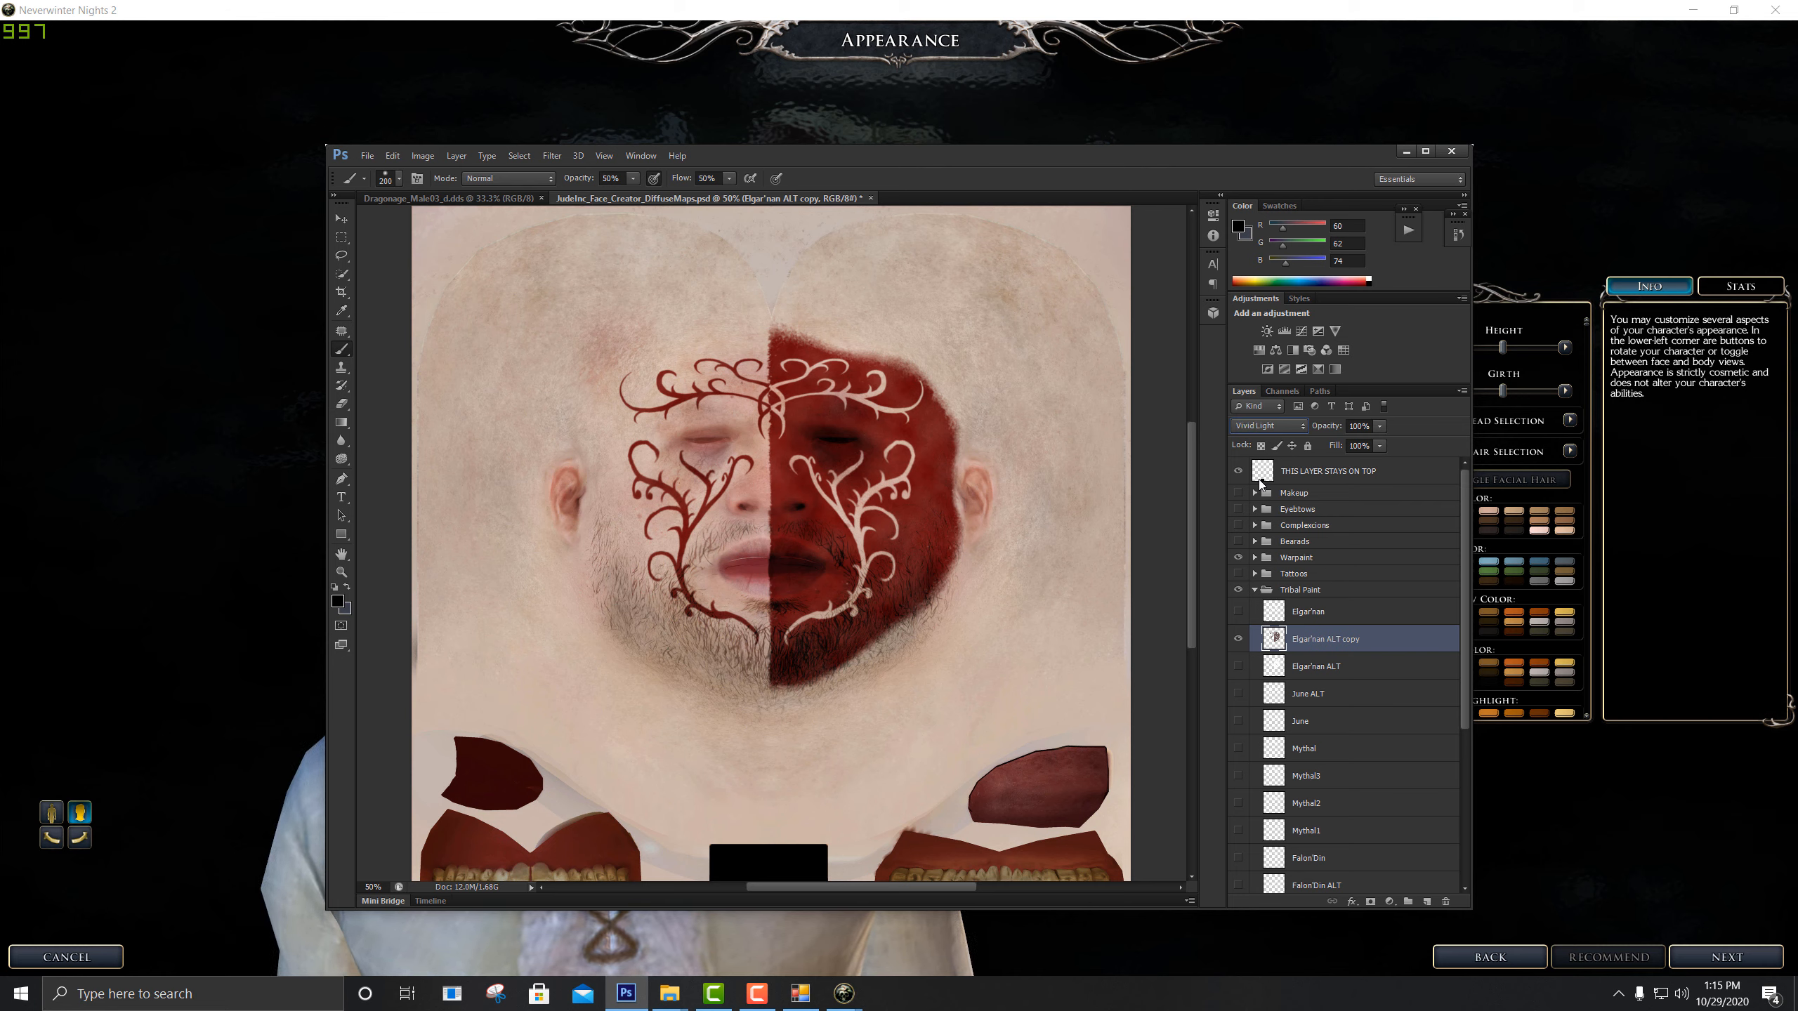
pyautogui.press('Up')
pyautogui.press('Down')
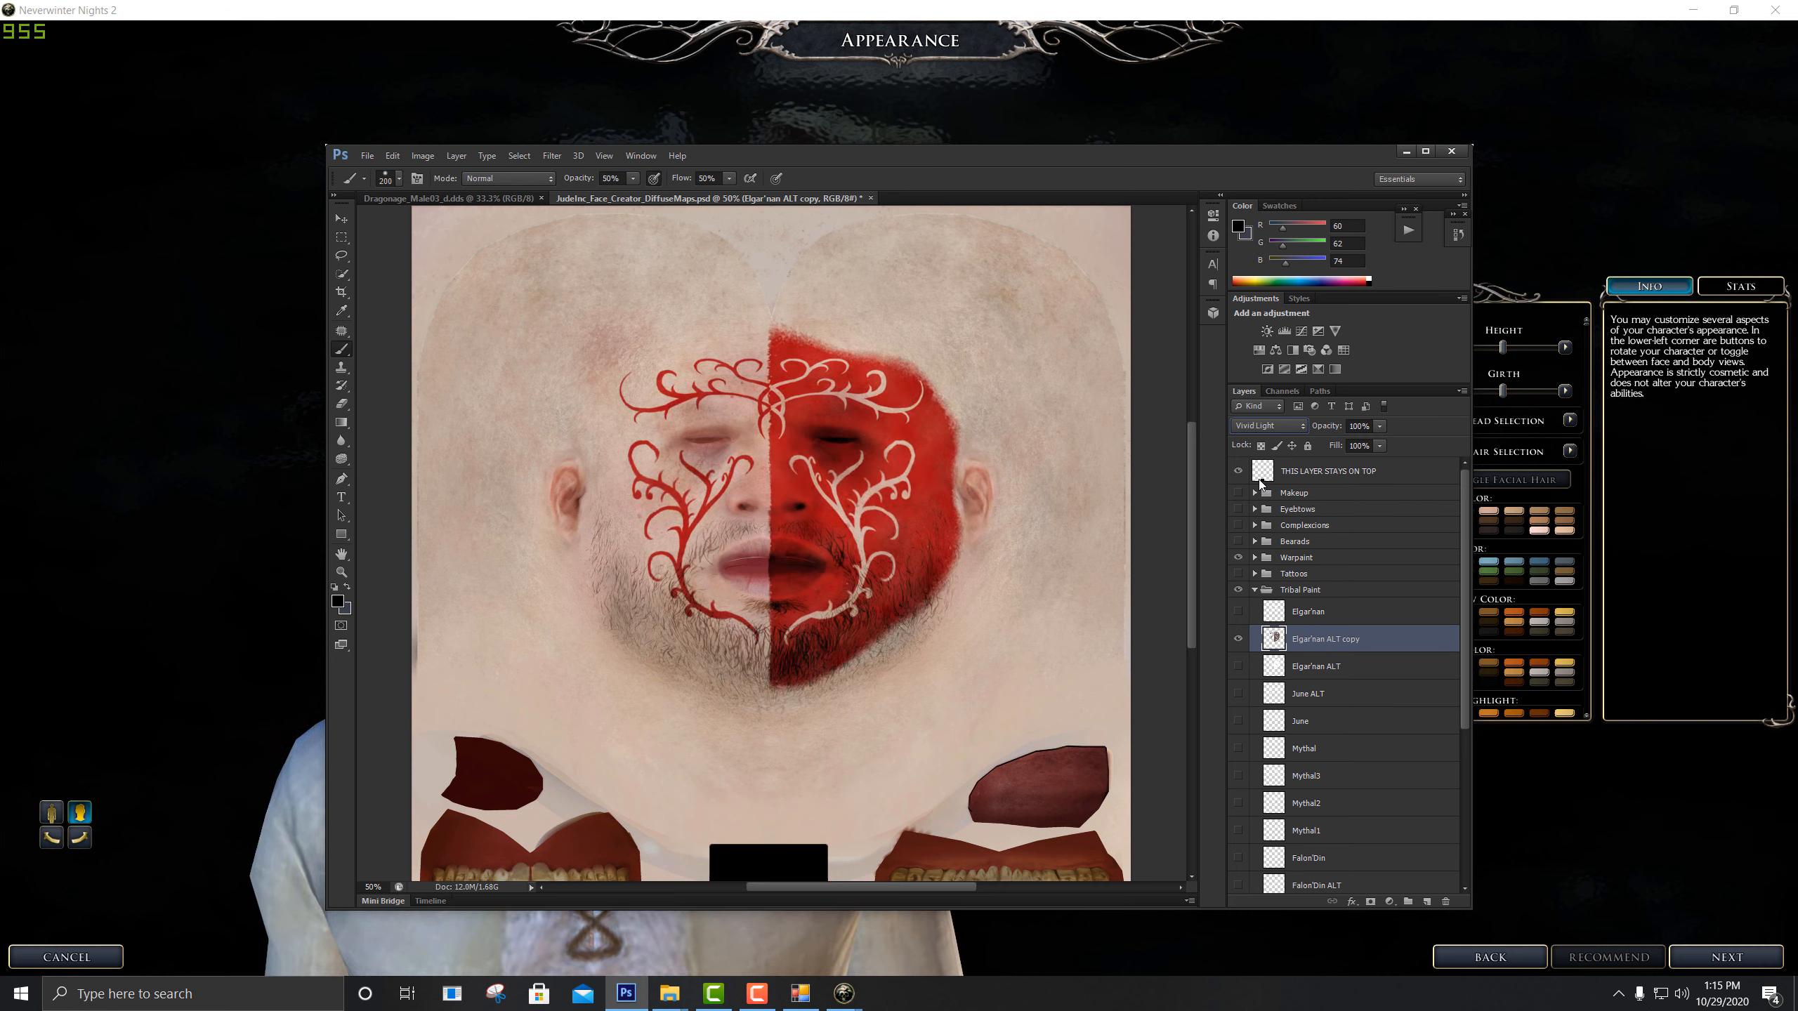
# Try the Overlay, Multiply, Soft Light and Linear Burn blend modes on the Elgar'nan ALT copy layer
pyautogui.click(1267, 427)
pyautogui.click(1247, 652)
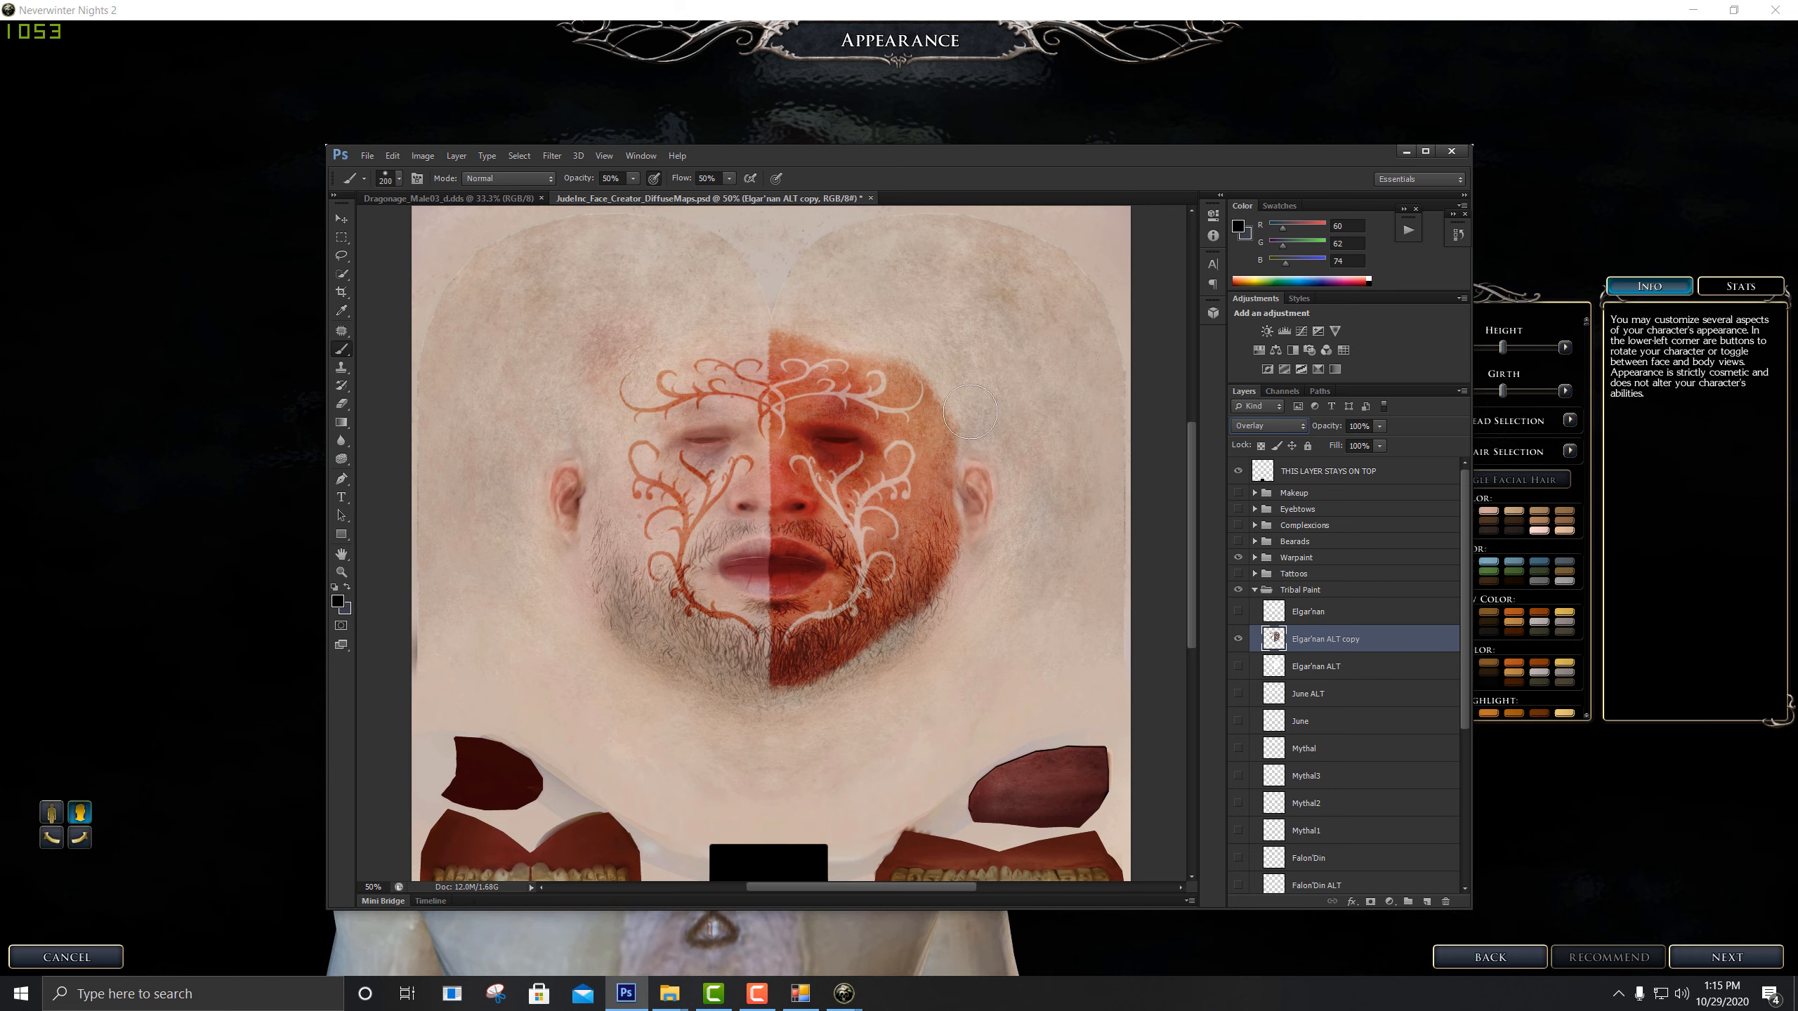
pyautogui.click(1267, 425)
pyautogui.click(1258, 498)
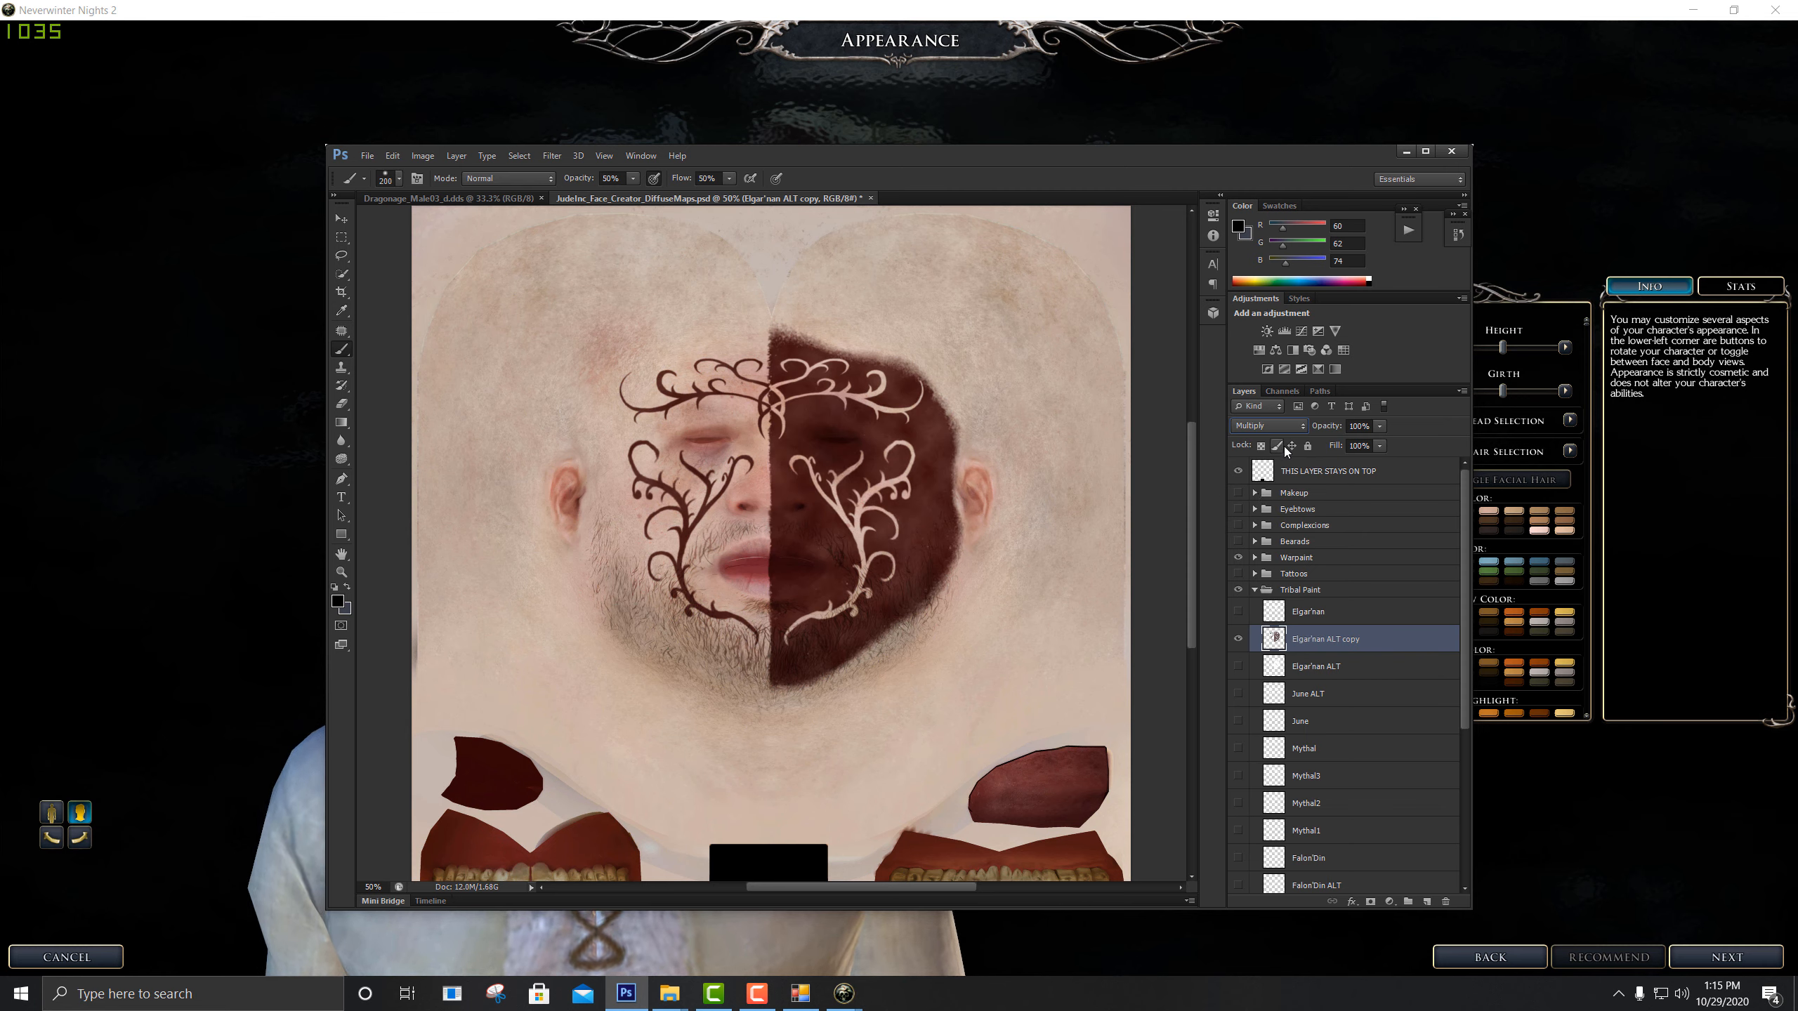
pyautogui.click(1267, 425)
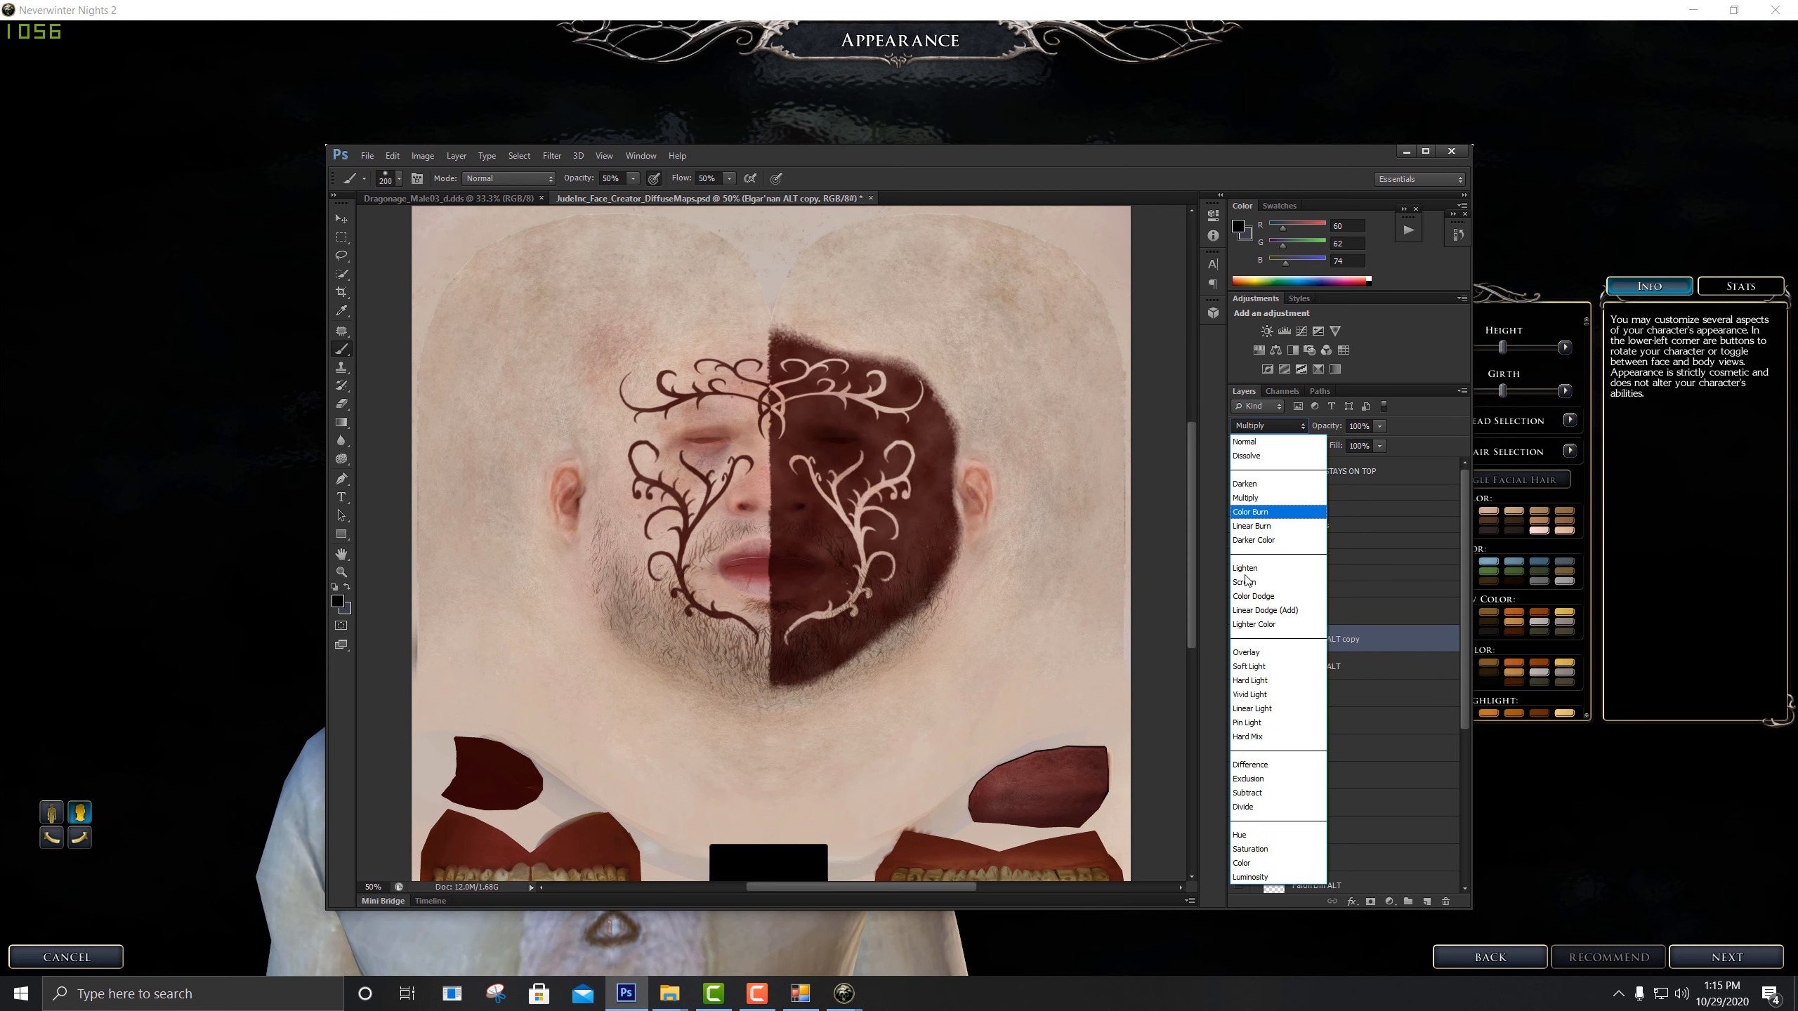
pyautogui.click(1267, 680)
pyautogui.click(1267, 426)
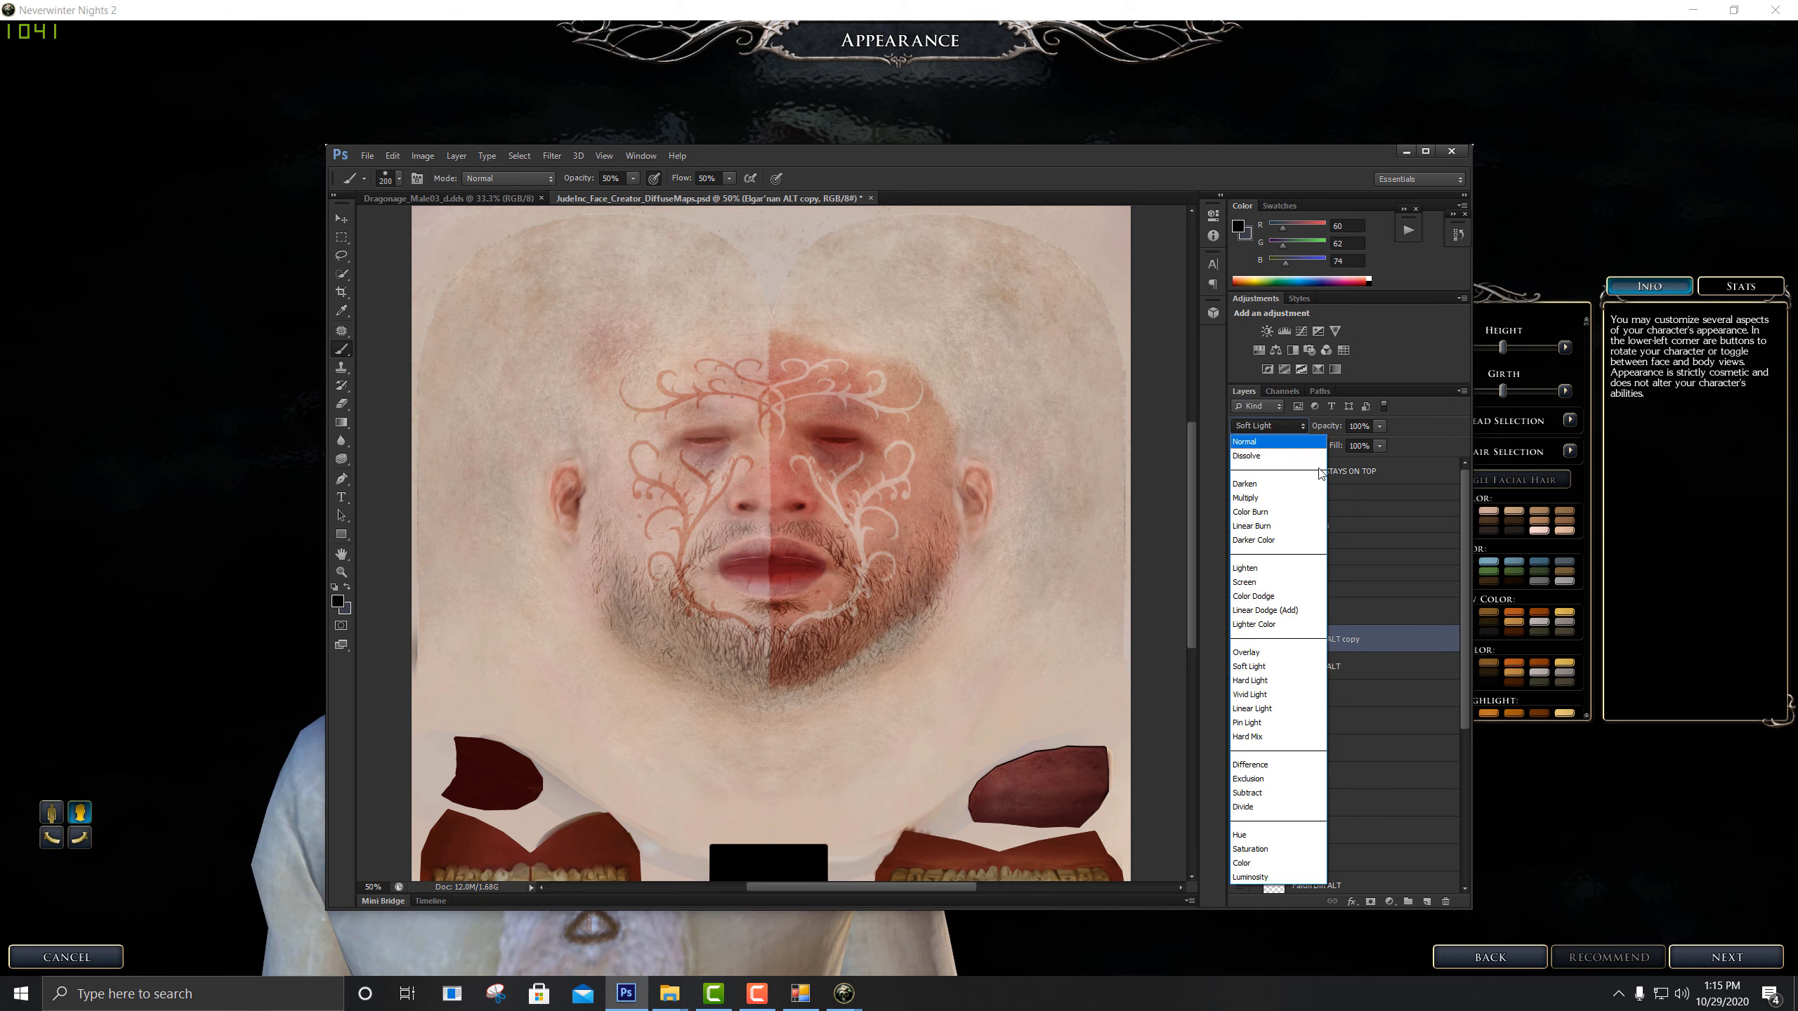
pyautogui.click(1294, 540)
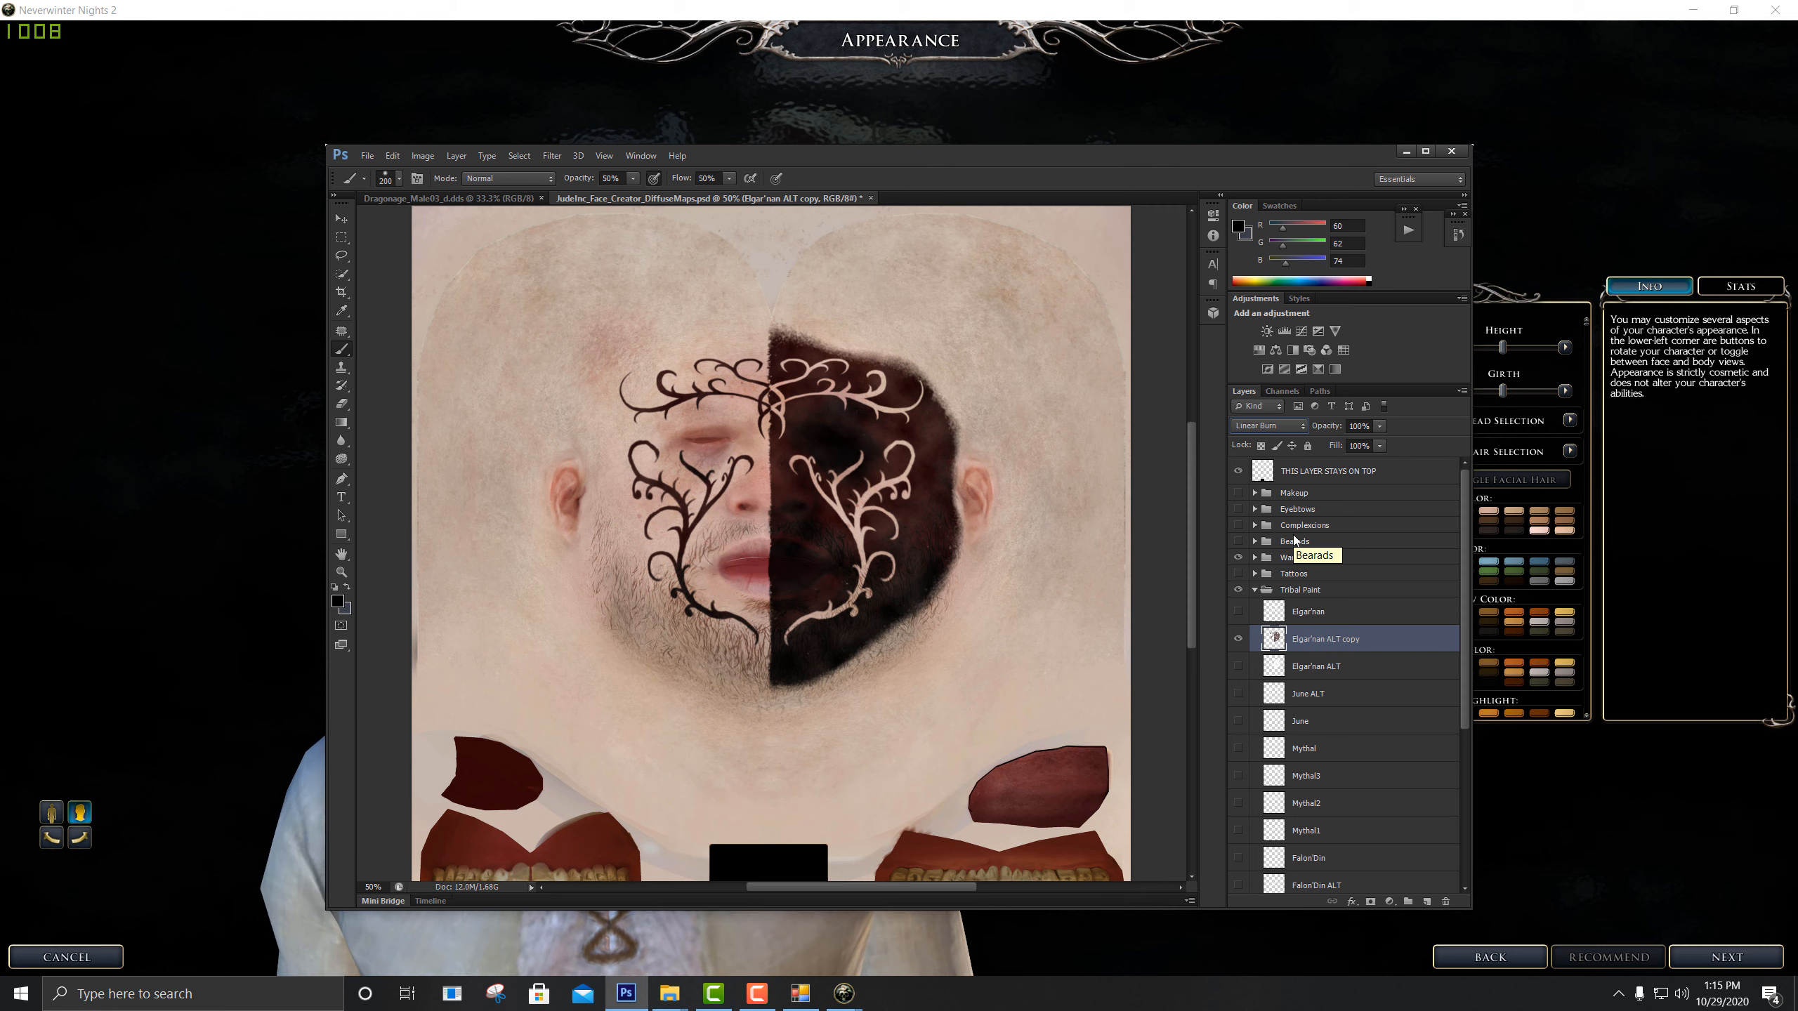
# Set the Elgar'nan ALT copy layer's blend mode back to Normal, keeping its opacity at 100%
pyautogui.click(1271, 425)
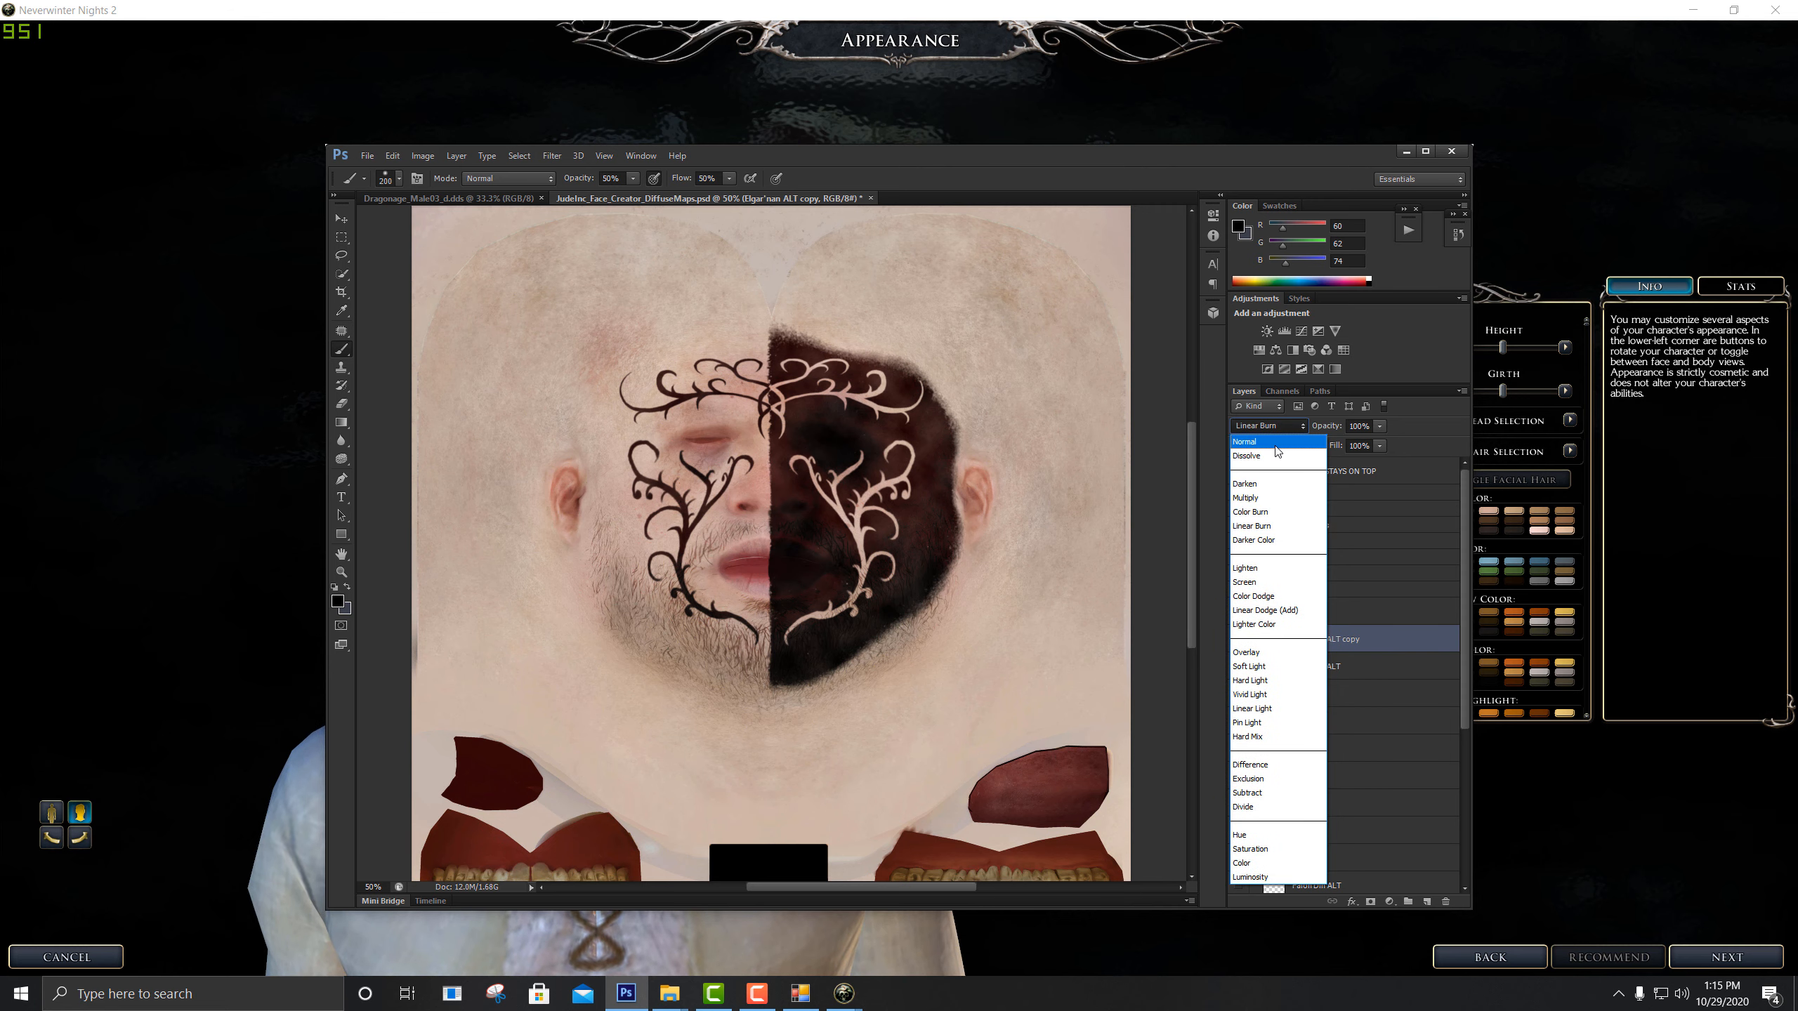
pyautogui.click(1275, 446)
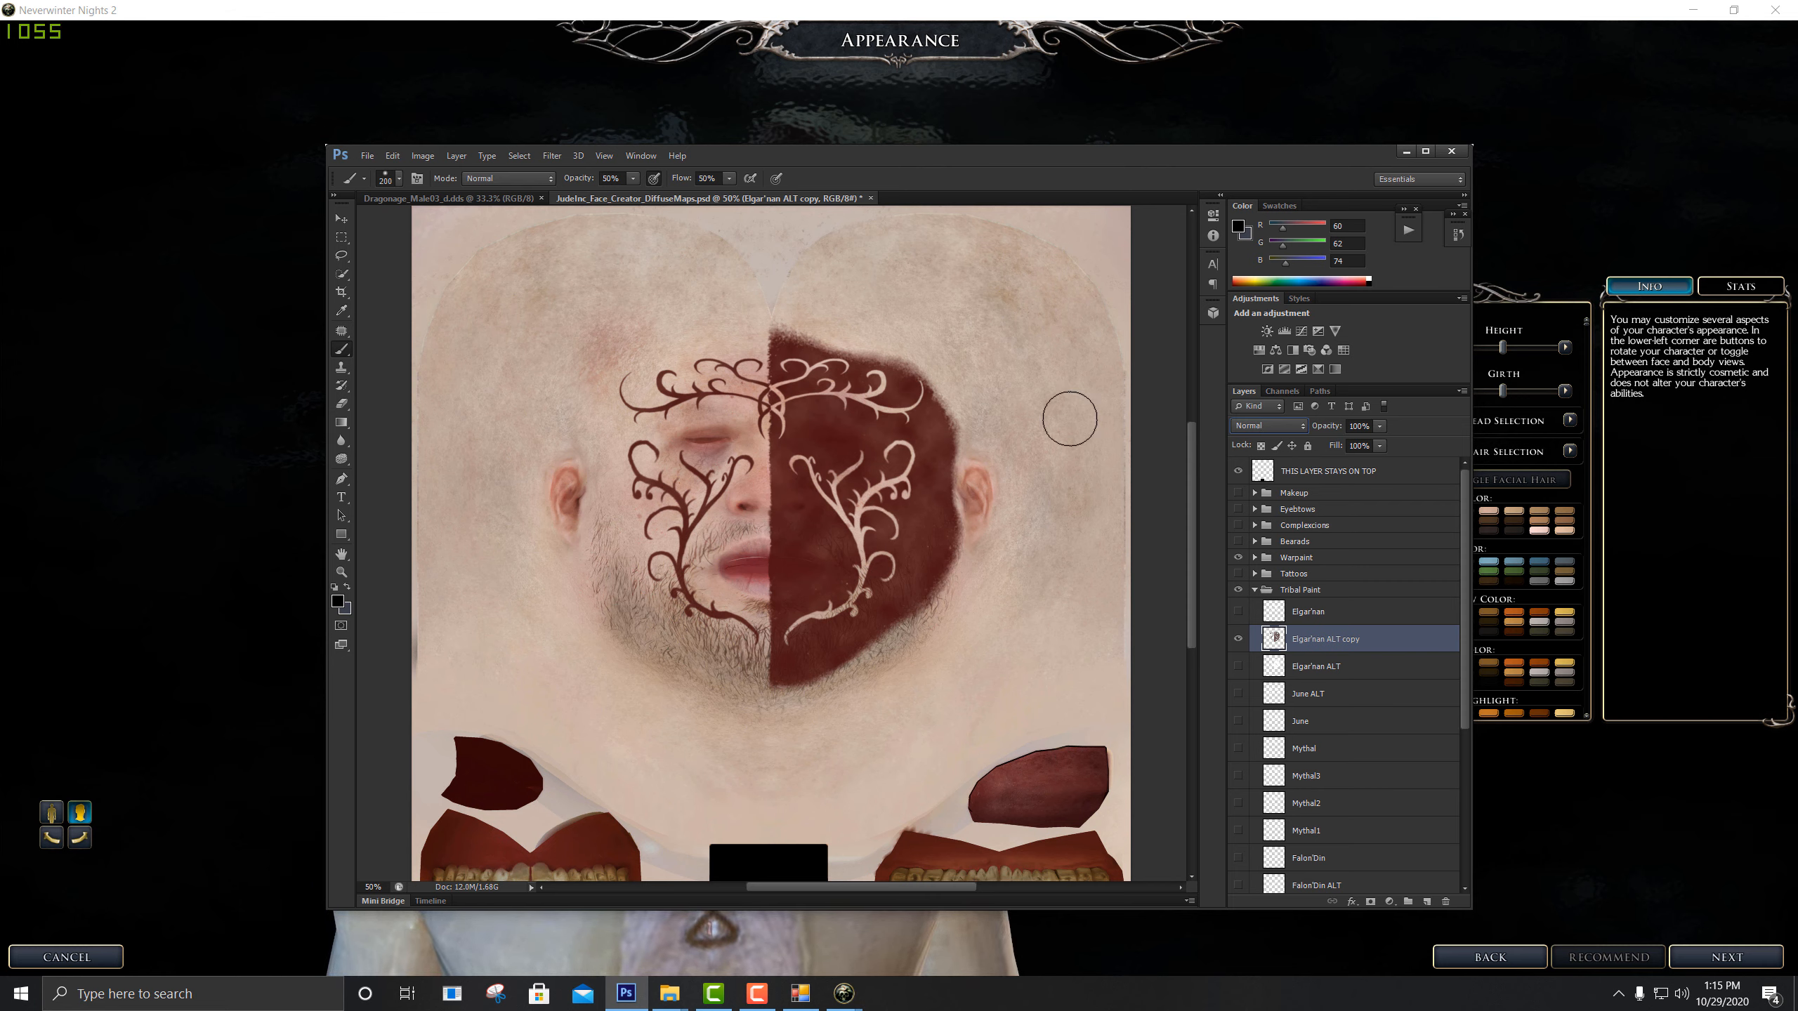
pyautogui.click(1376, 426)
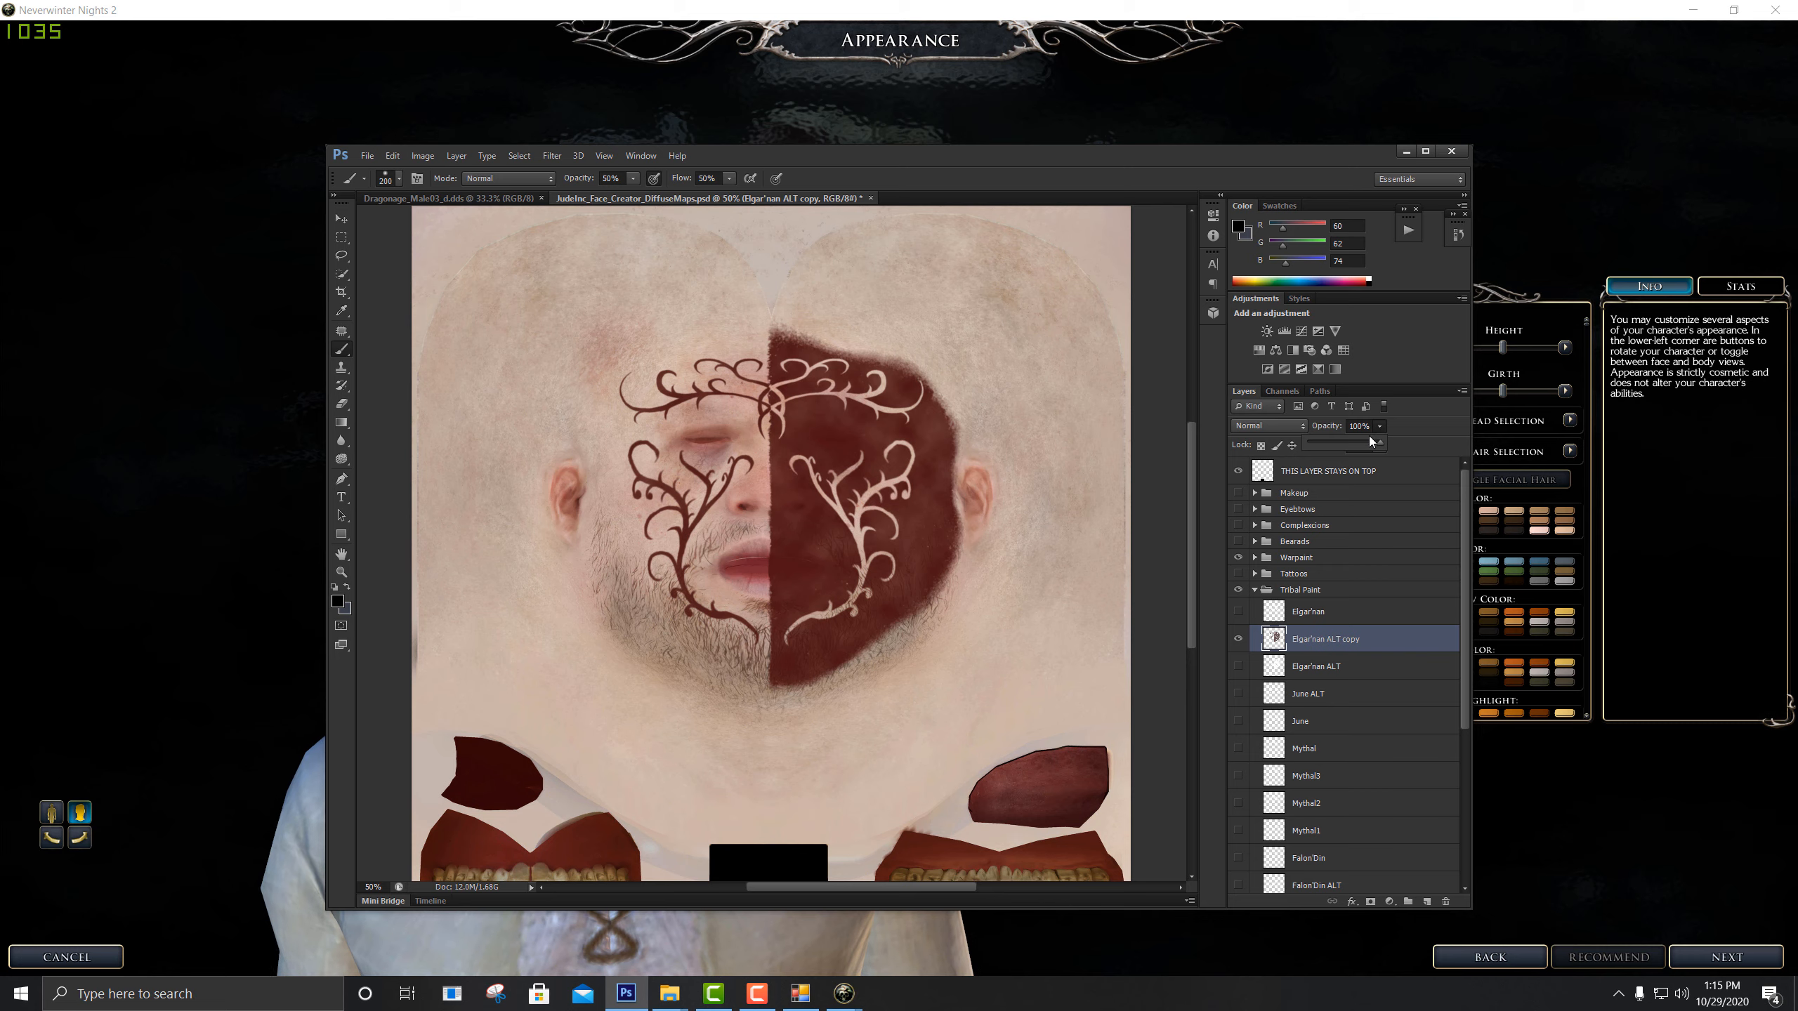
pyautogui.moveTo(1363, 441); pyautogui.dragTo(1399, 447)
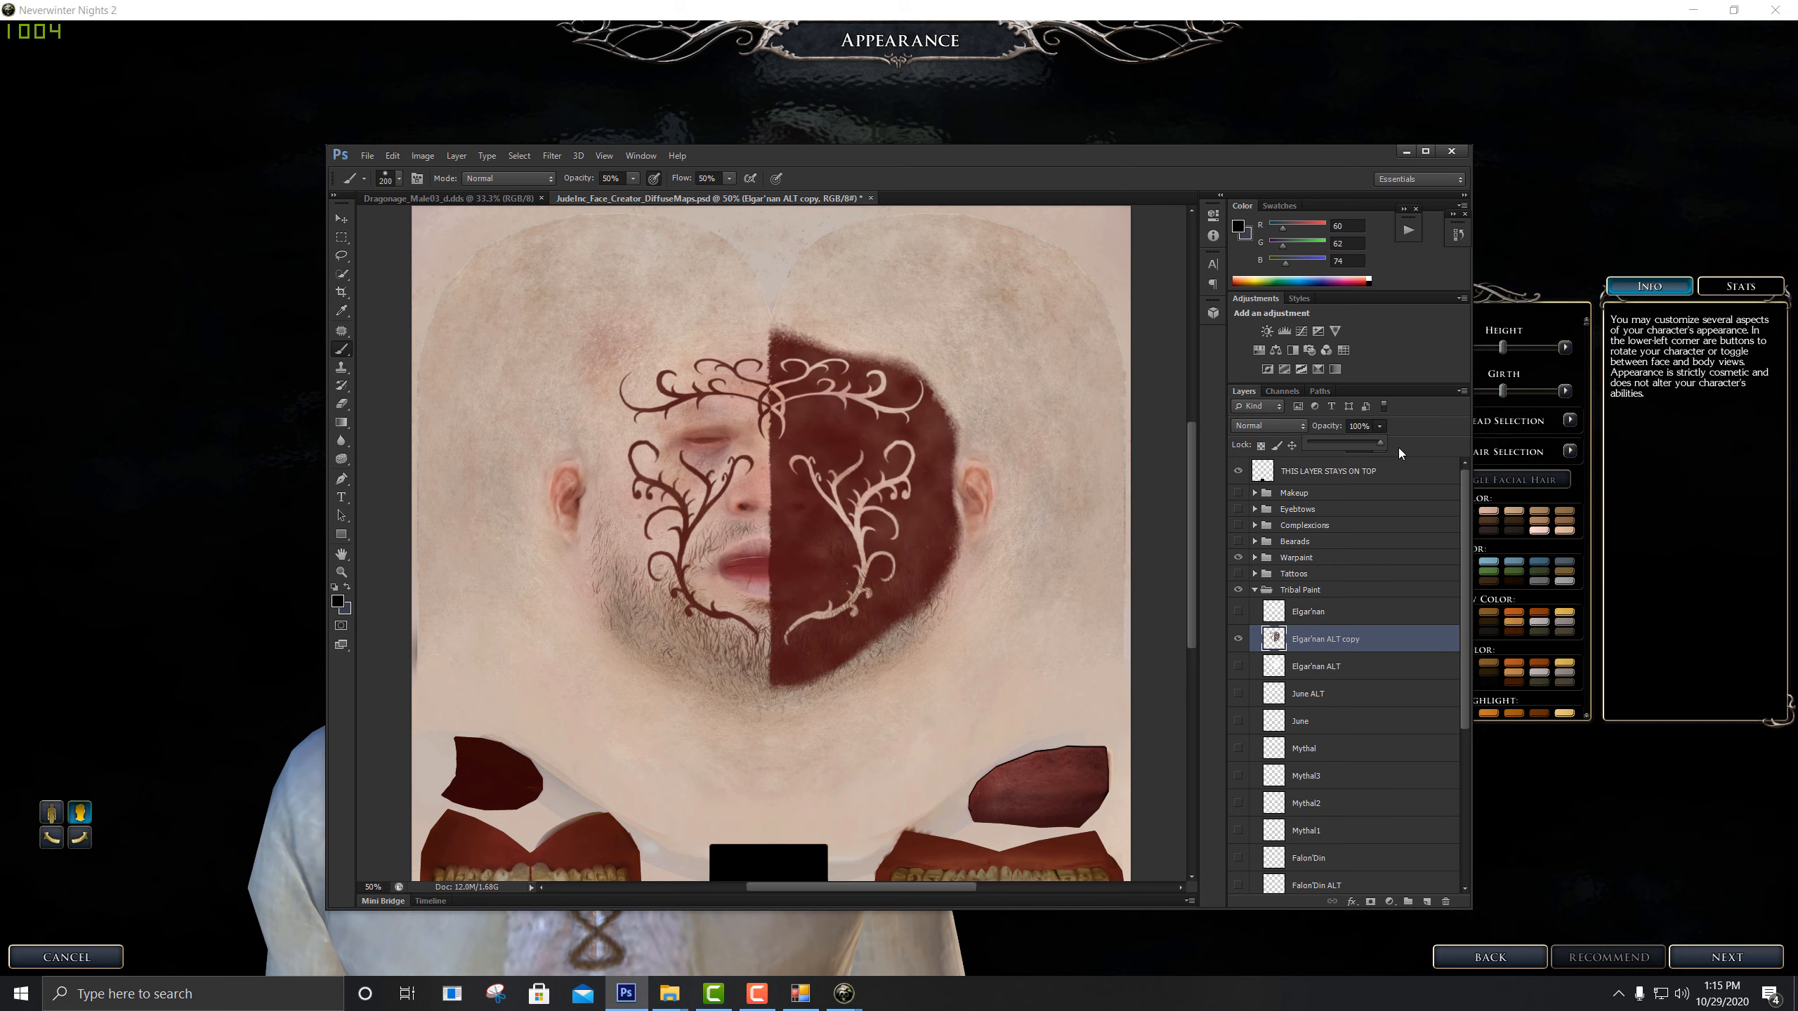
# Collapse the Tribal Paint group and select the Tattoos group
pyautogui.moveTo(907, 149)
pyautogui.mouseDown()
pyautogui.moveTo(1264, 155)
pyautogui.moveTo(887, 151)
pyautogui.mouseUp()
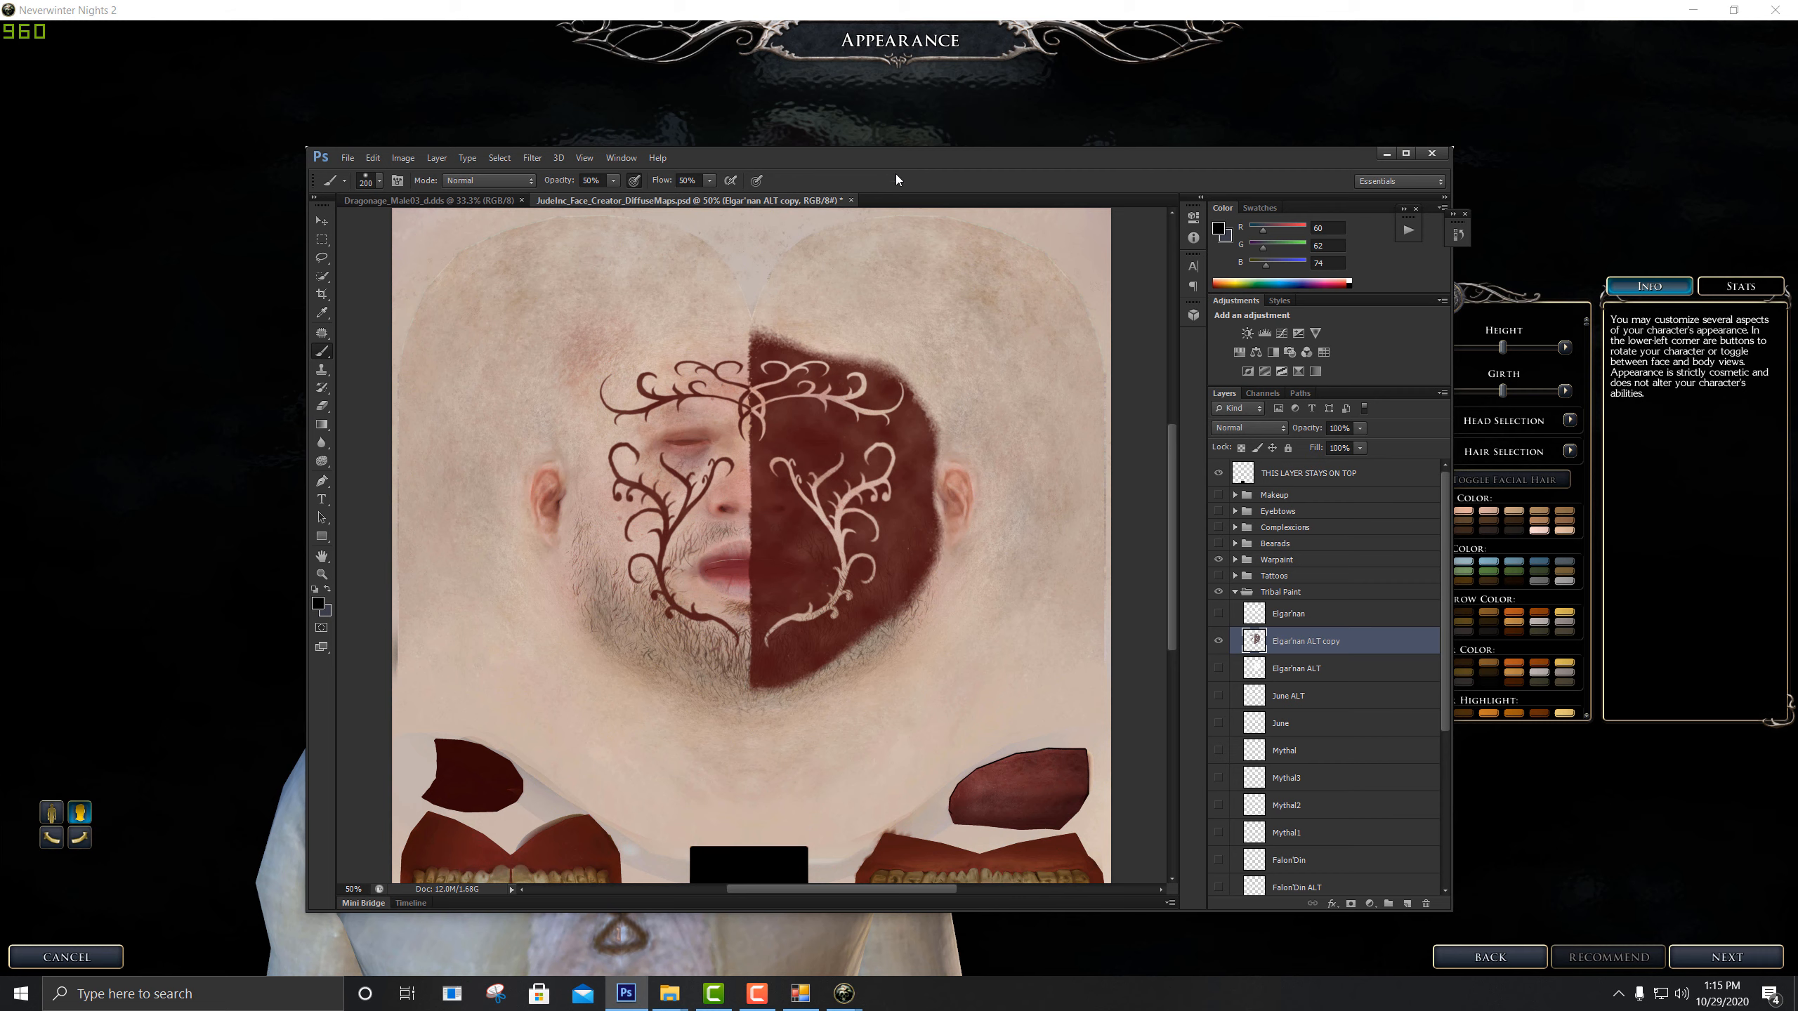
pyautogui.click(1236, 593)
pyautogui.click(1280, 578)
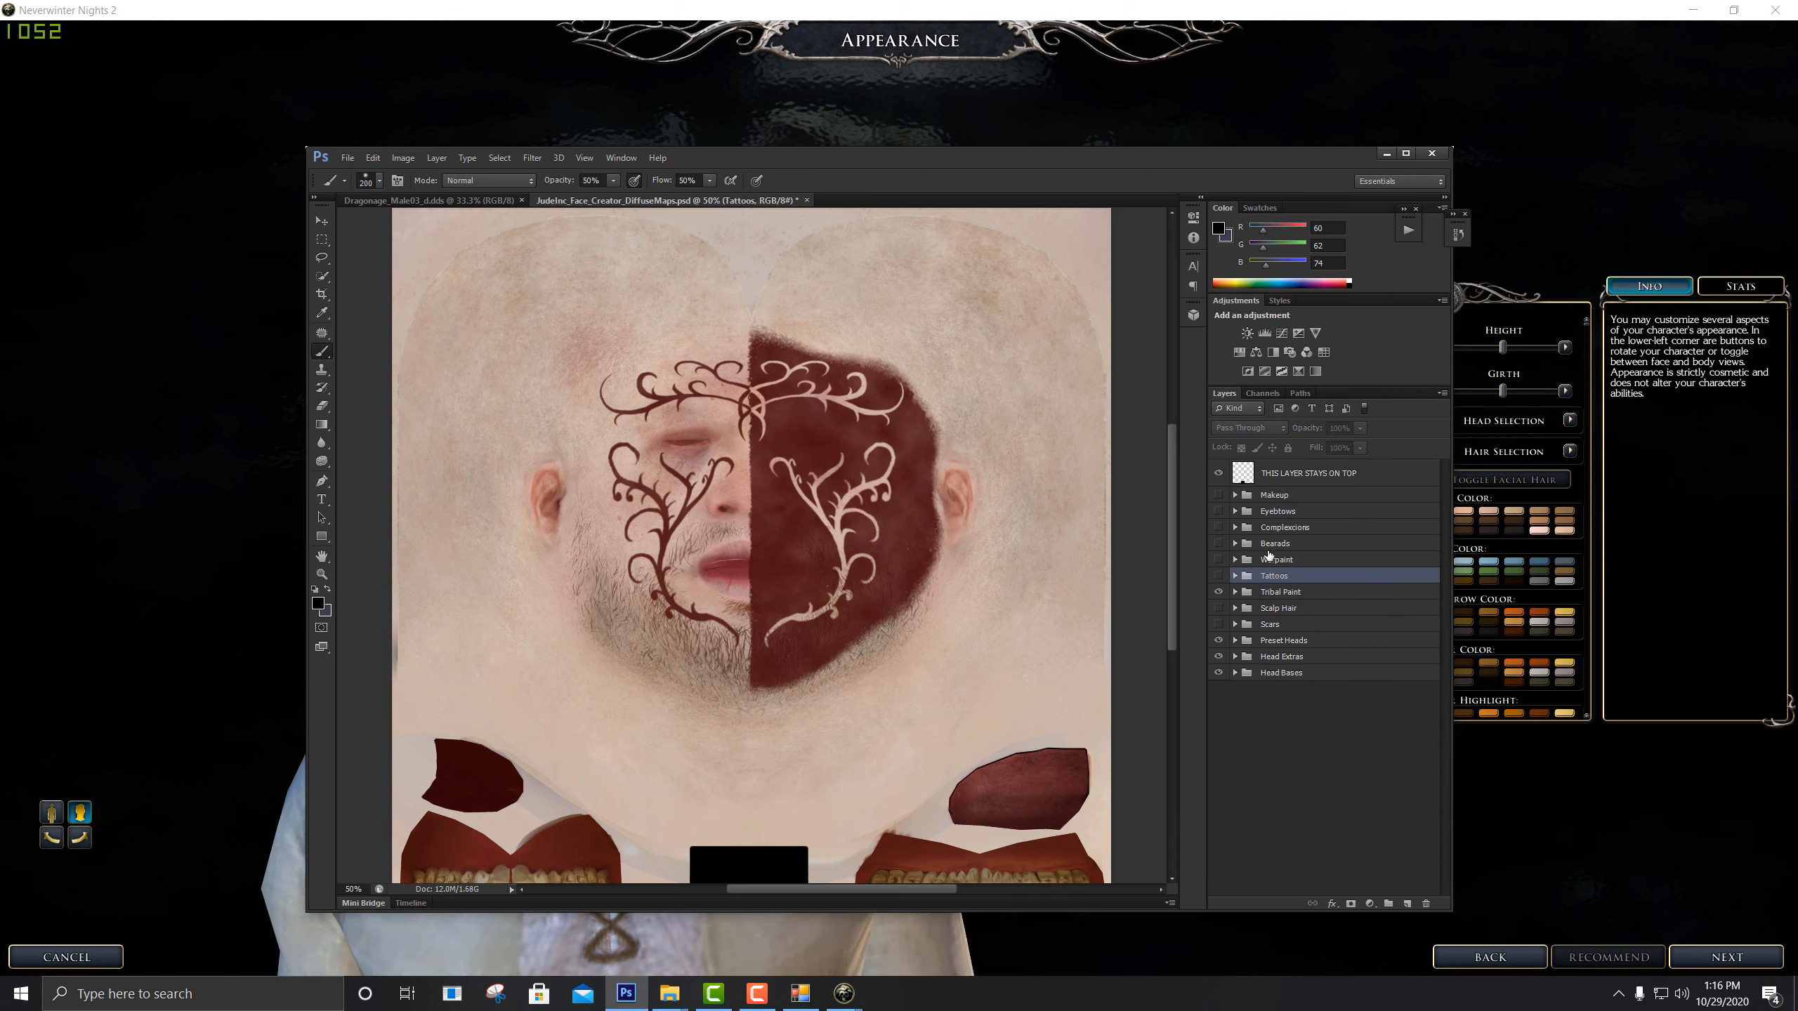
# Look over the layers in the Warpaint group, and leave the group hidden and collapsed
pyautogui.click(1240, 562)
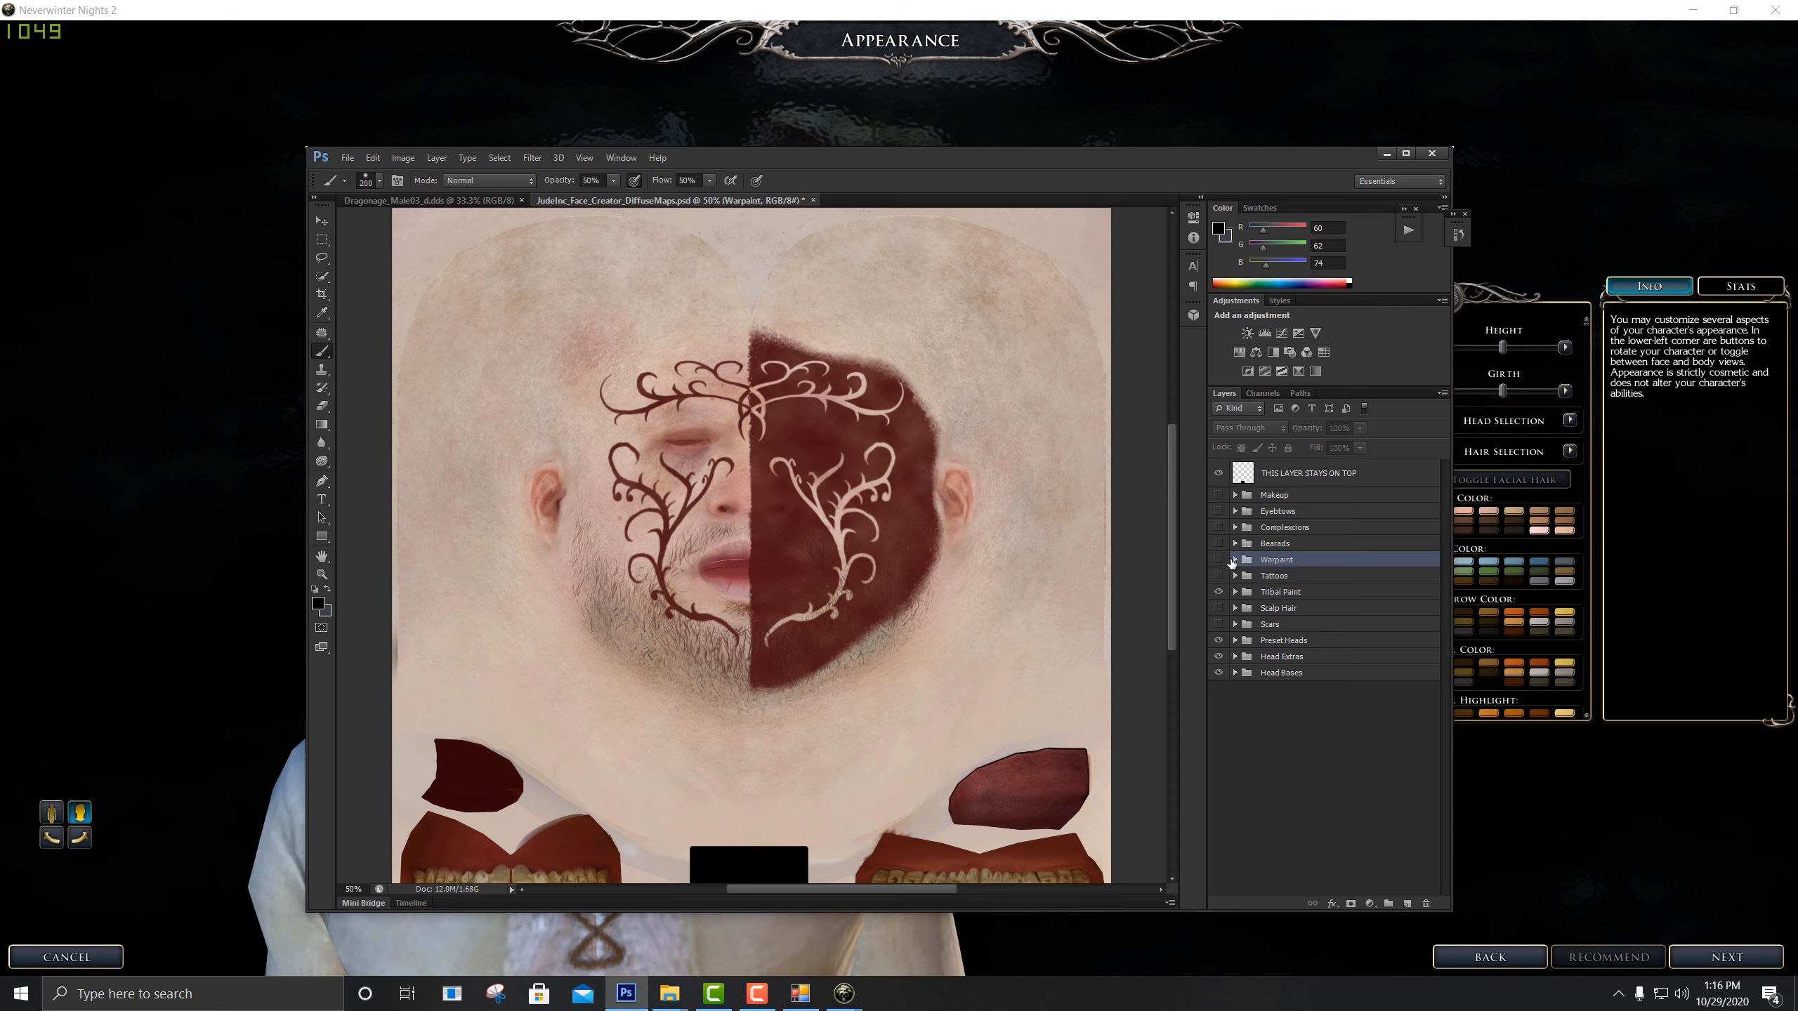
pyautogui.click(1235, 561)
pyautogui.click(1219, 609)
pyautogui.click(1221, 606)
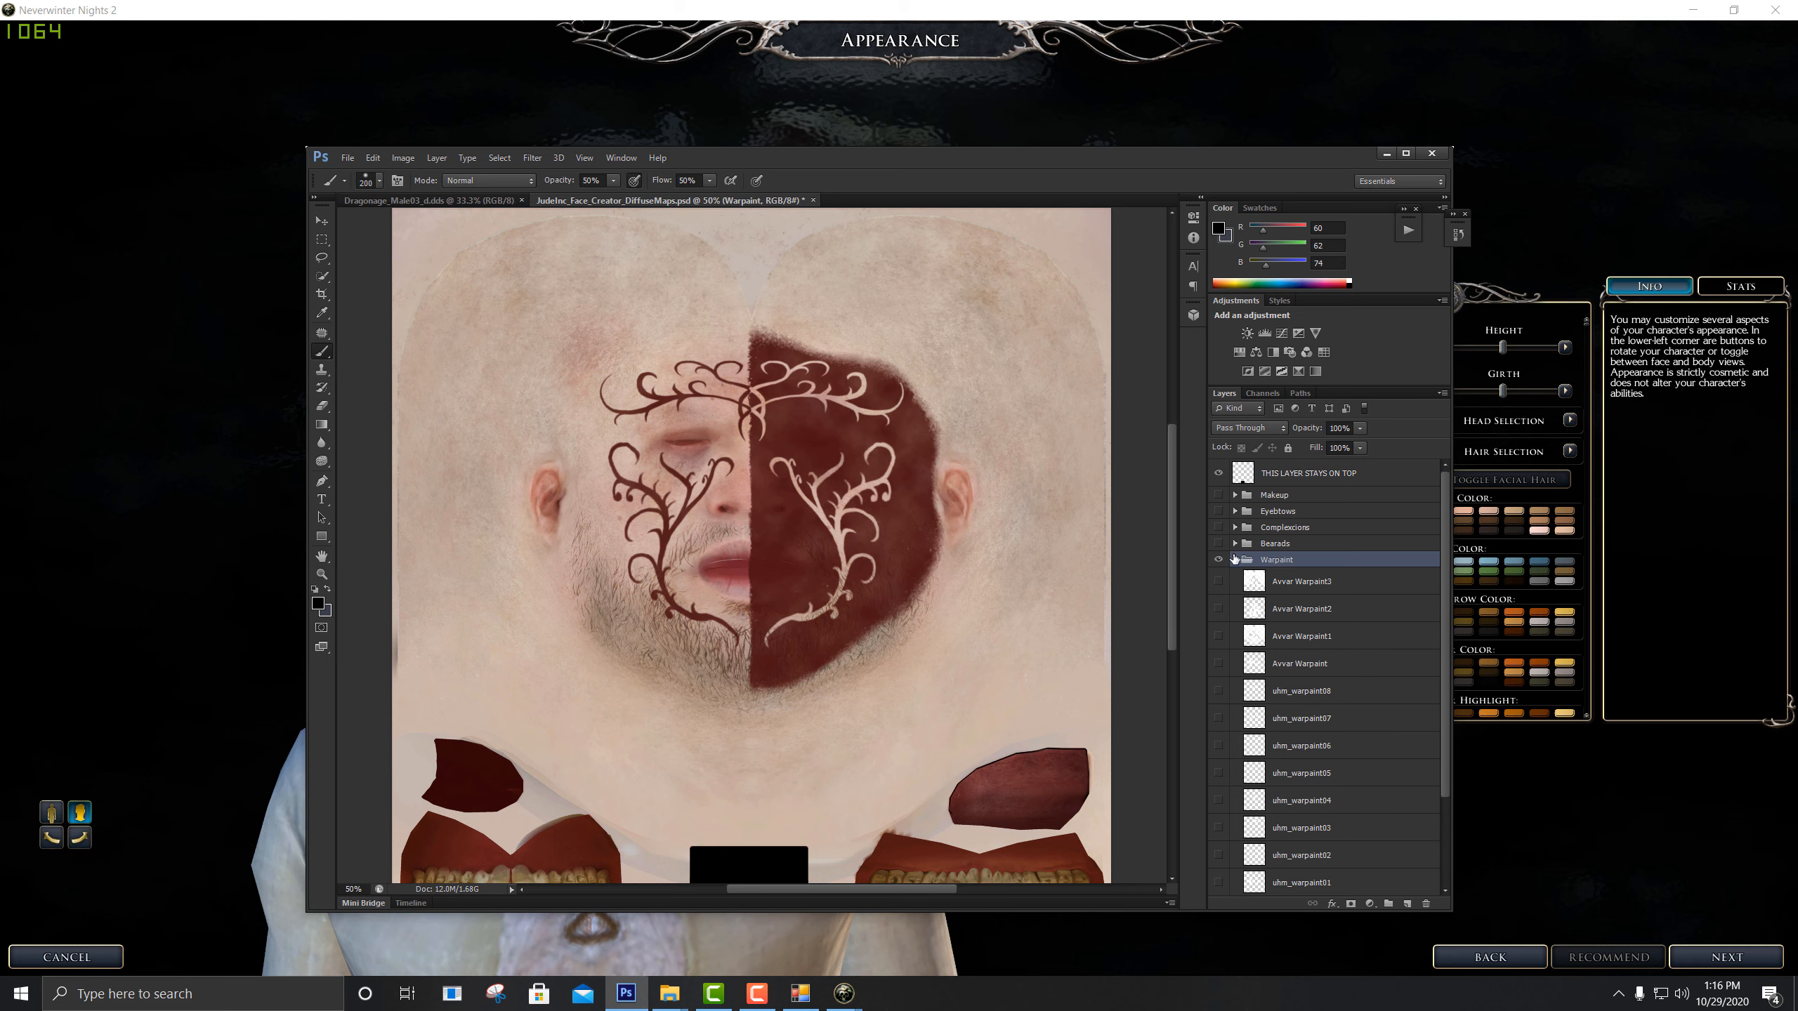
pyautogui.click(1218, 561)
pyautogui.click(1235, 561)
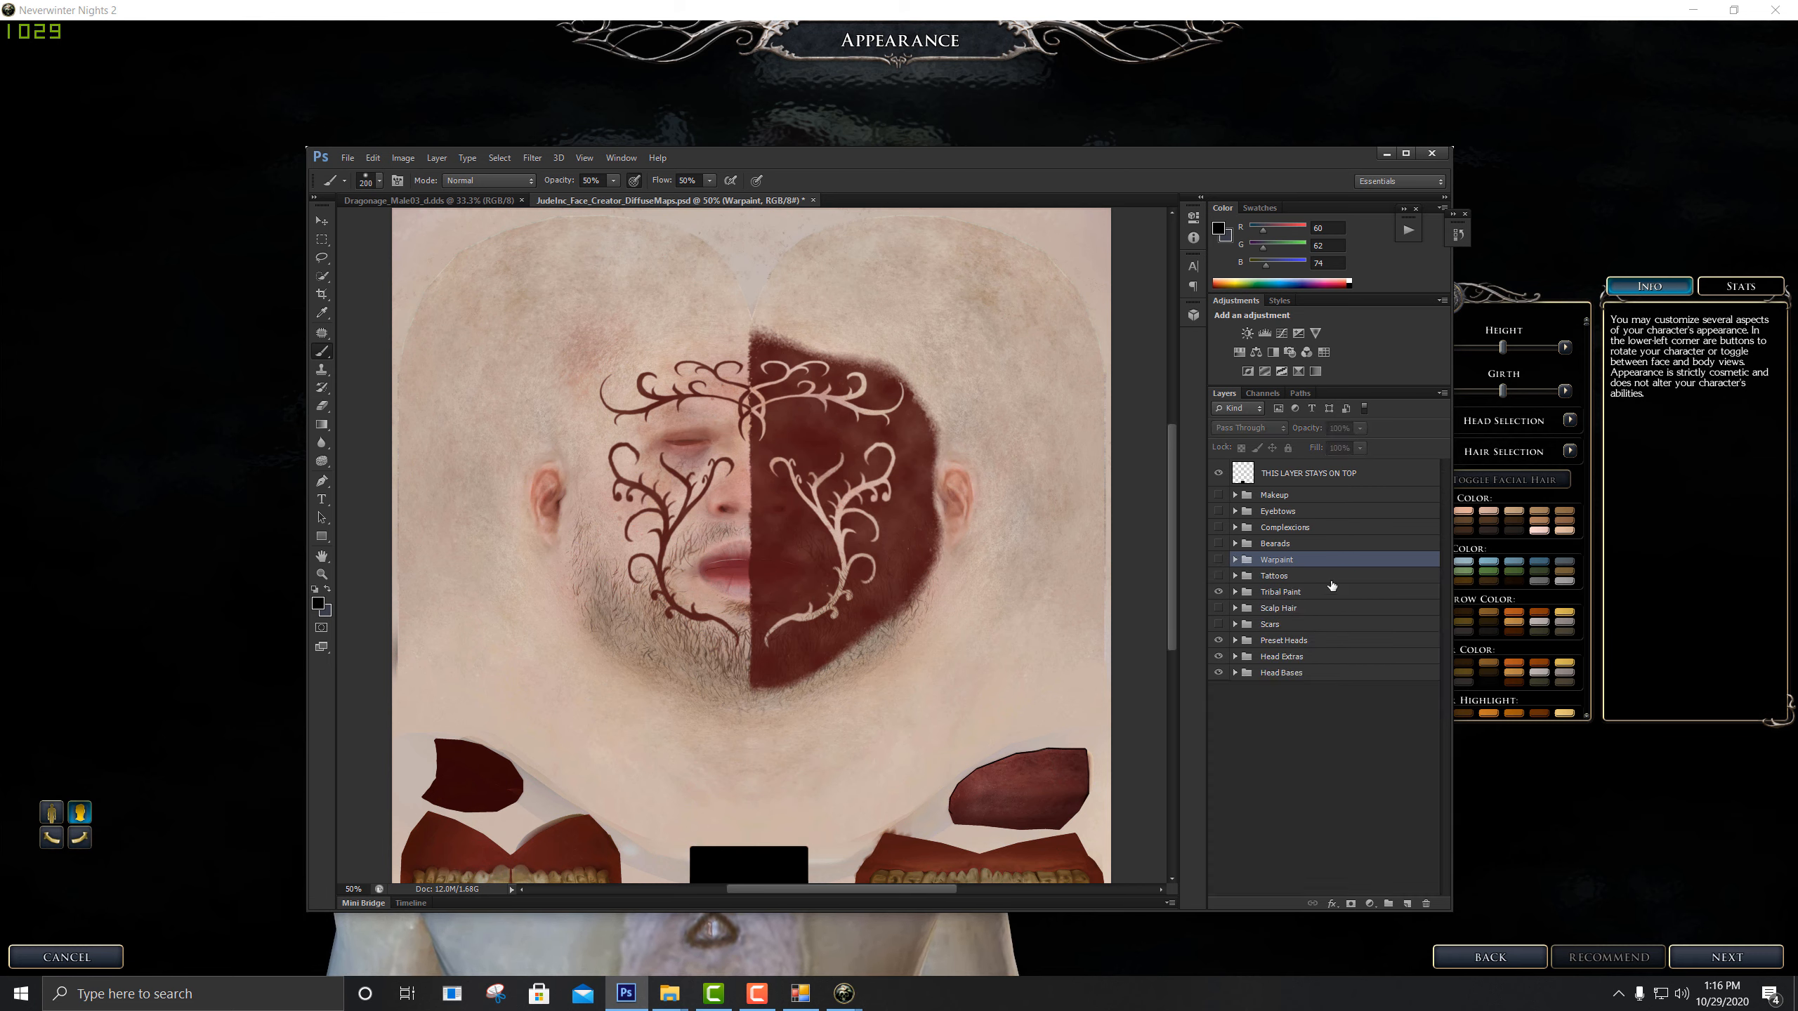
# Preview the beard2 layer in the Bearads group on the face, and hide and collapse the group again
pyautogui.click(1281, 544)
pyautogui.click(1235, 543)
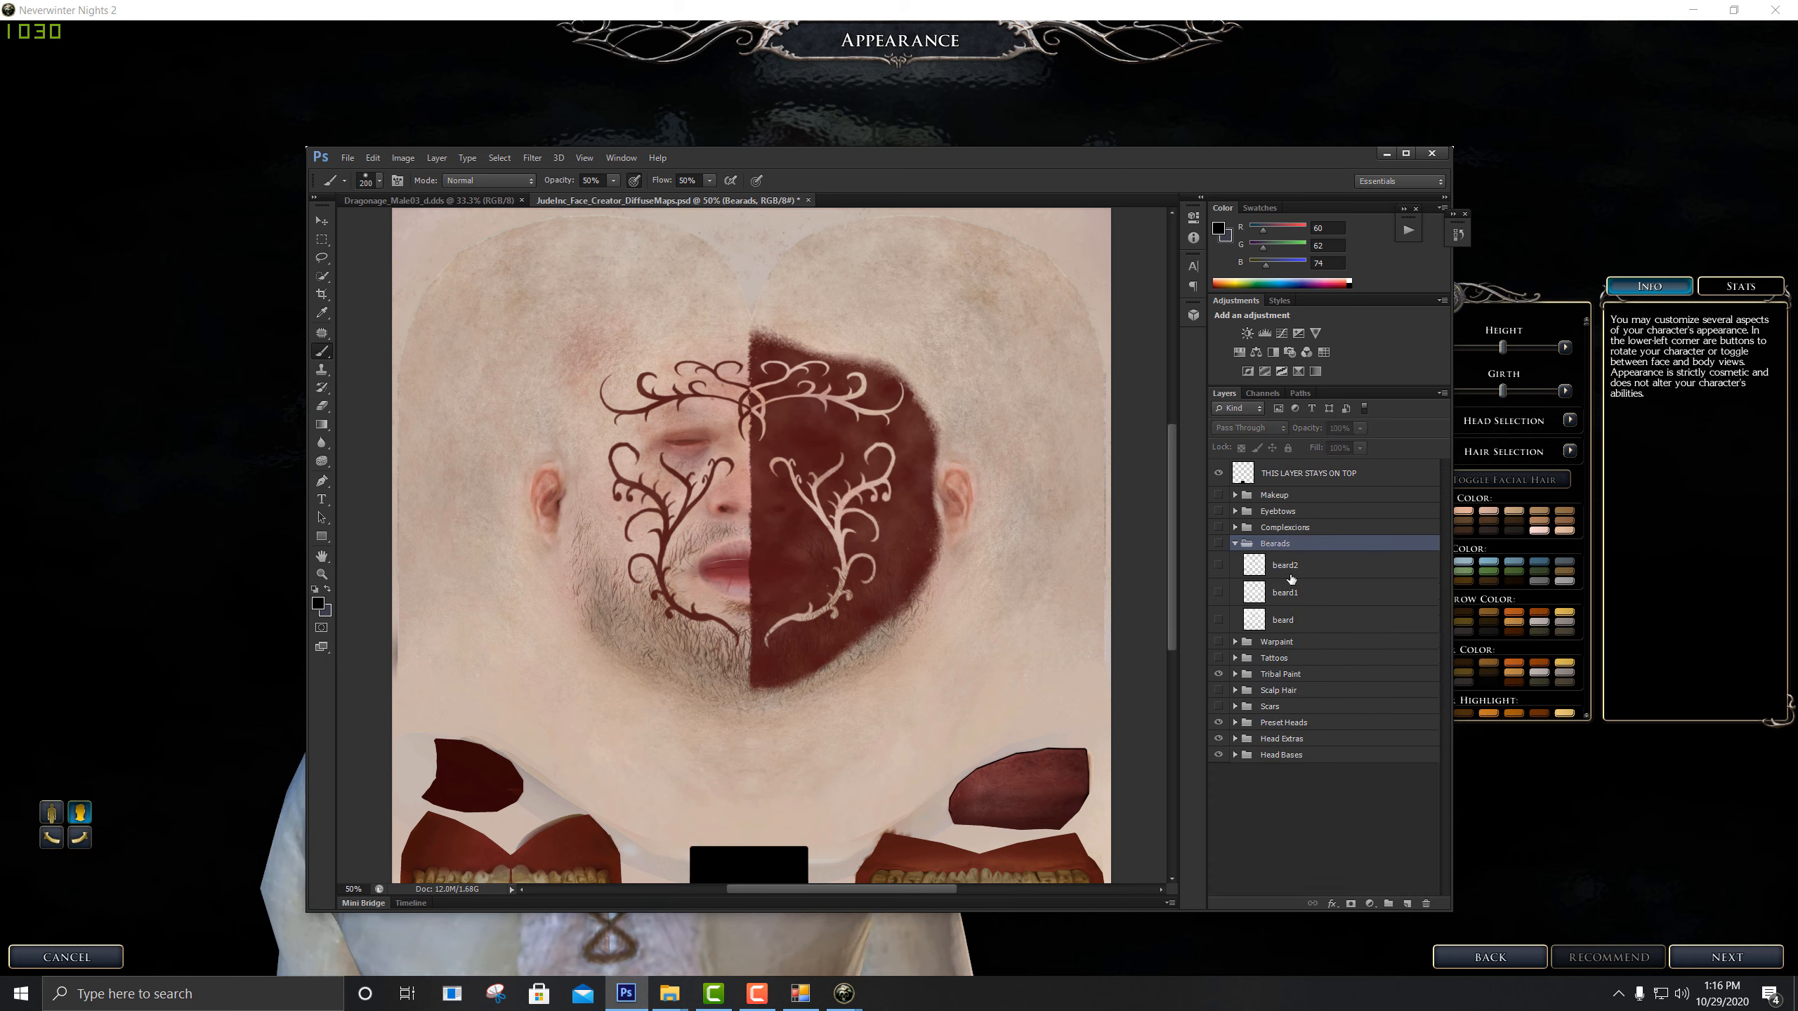
pyautogui.click(1219, 565)
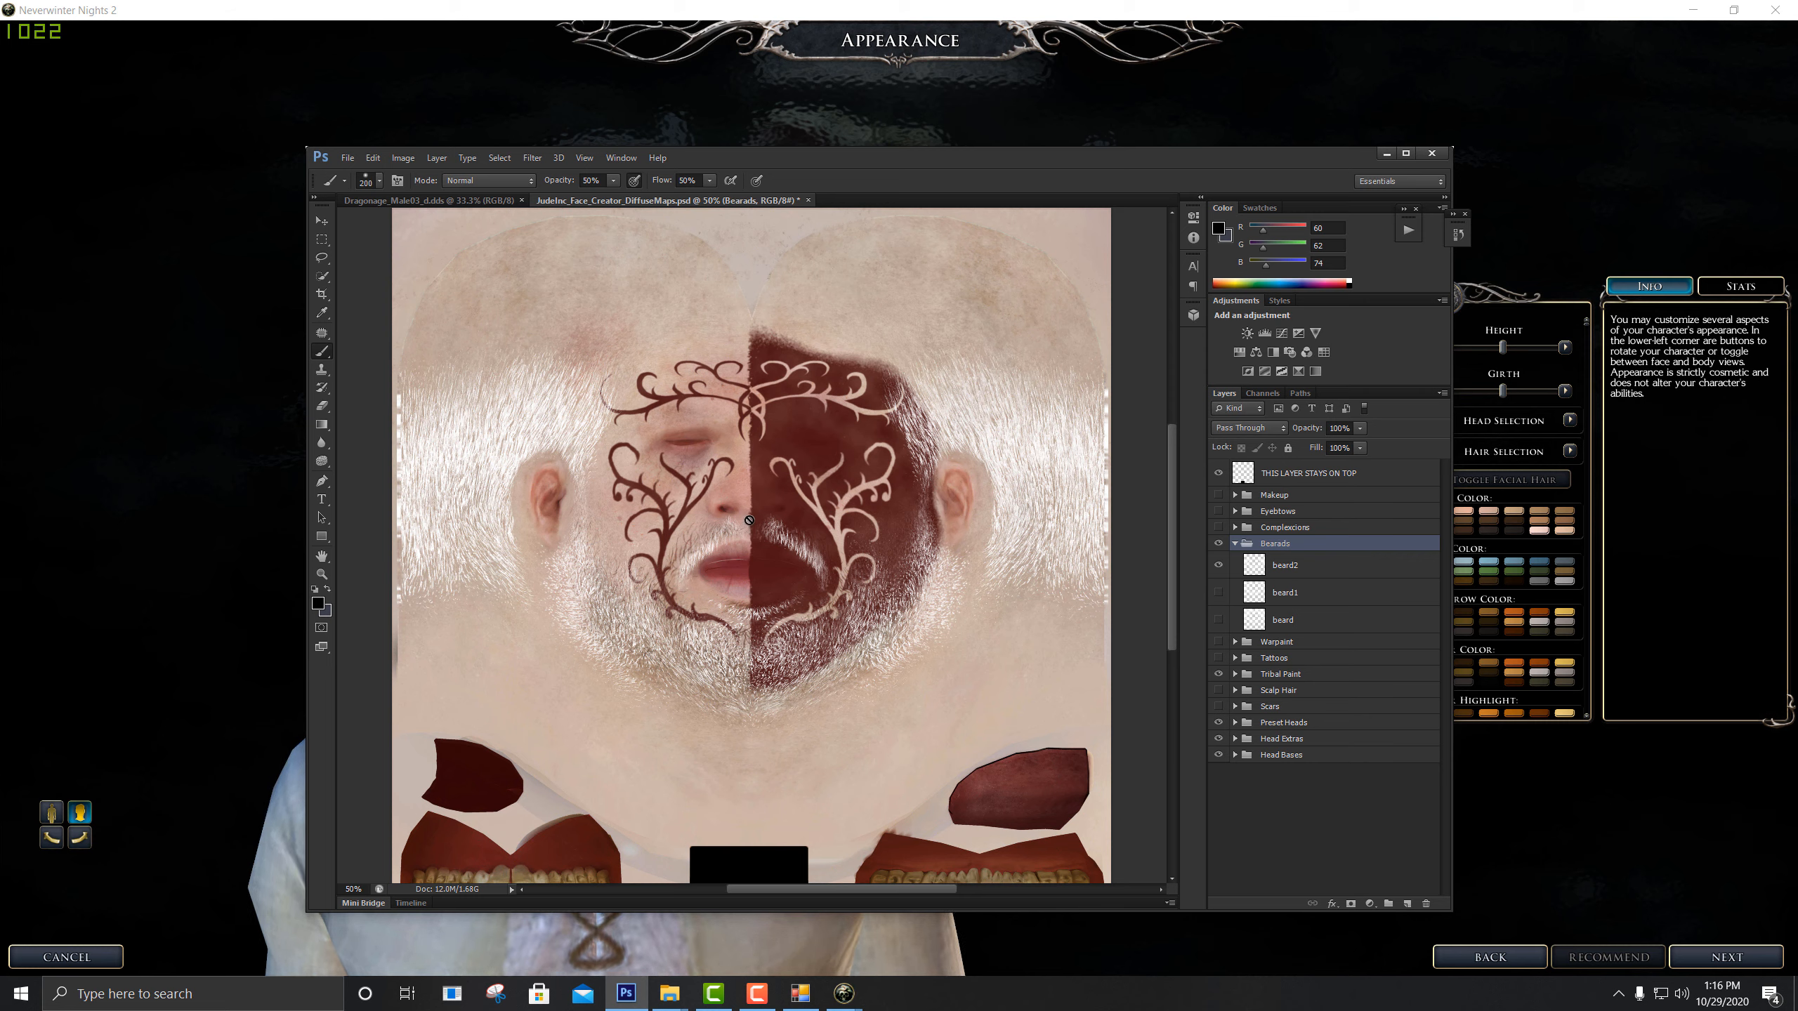
pyautogui.click(1325, 575)
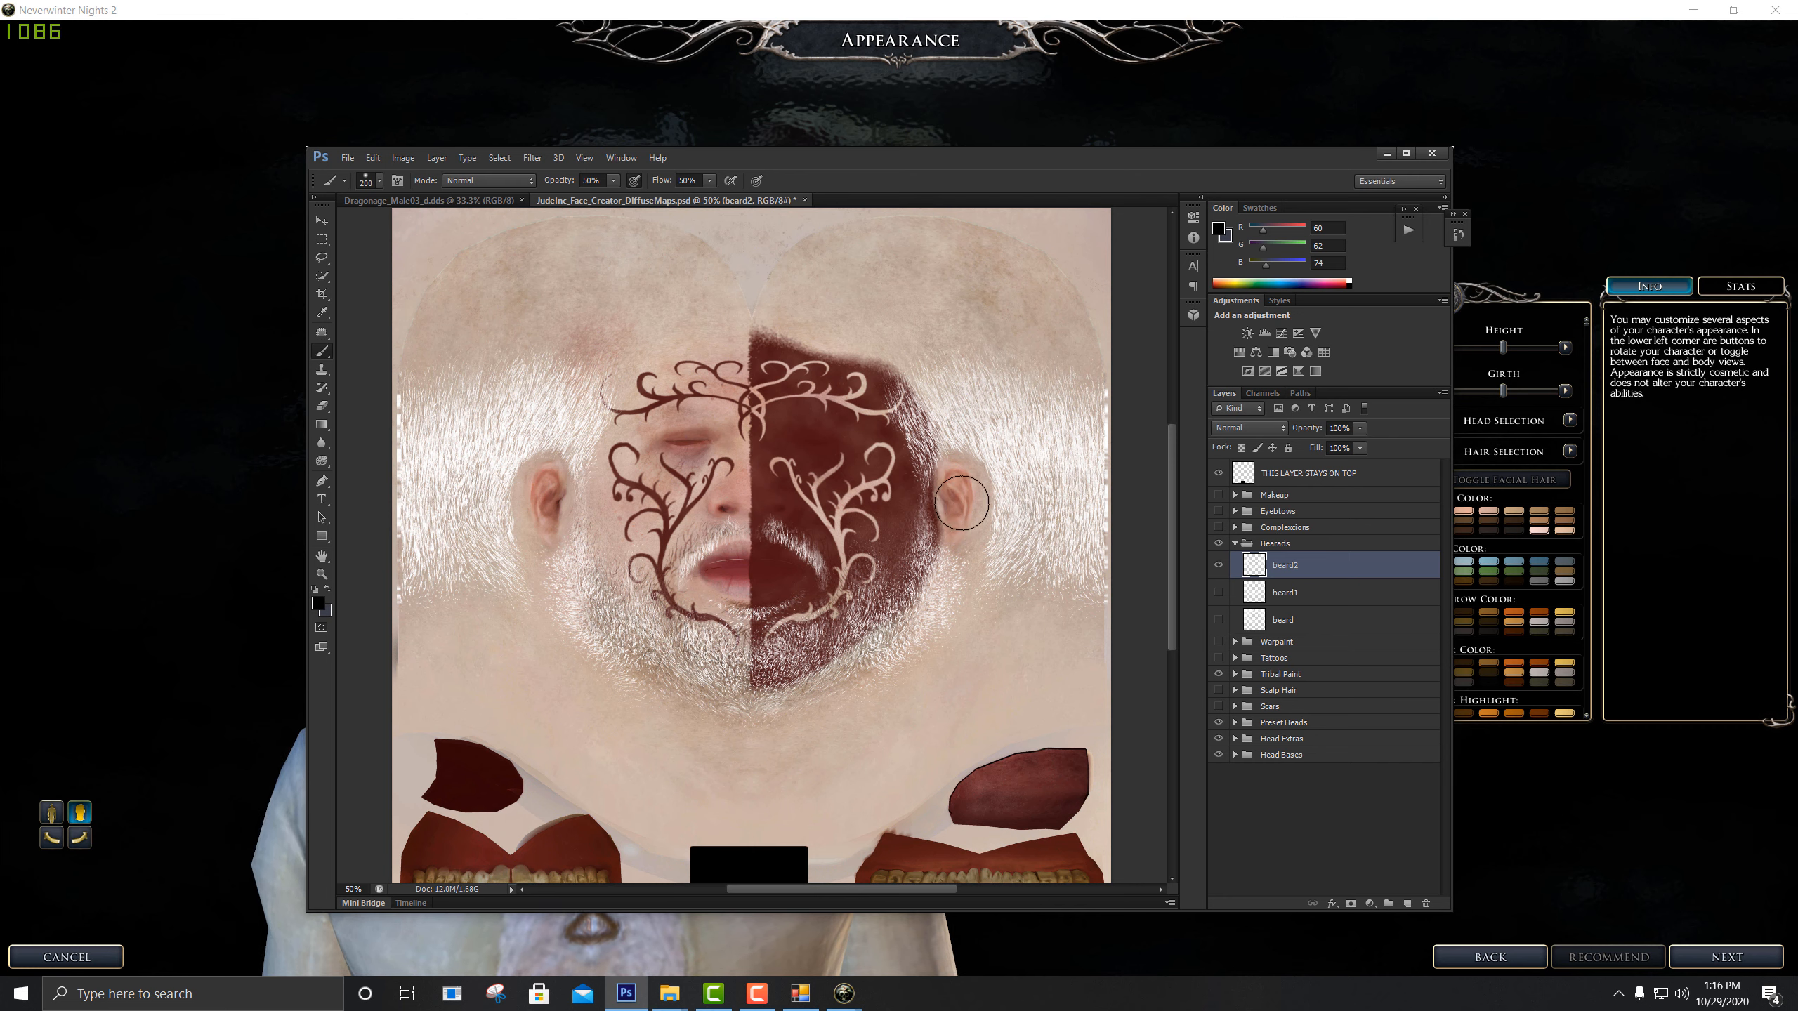
pyautogui.click(1218, 565)
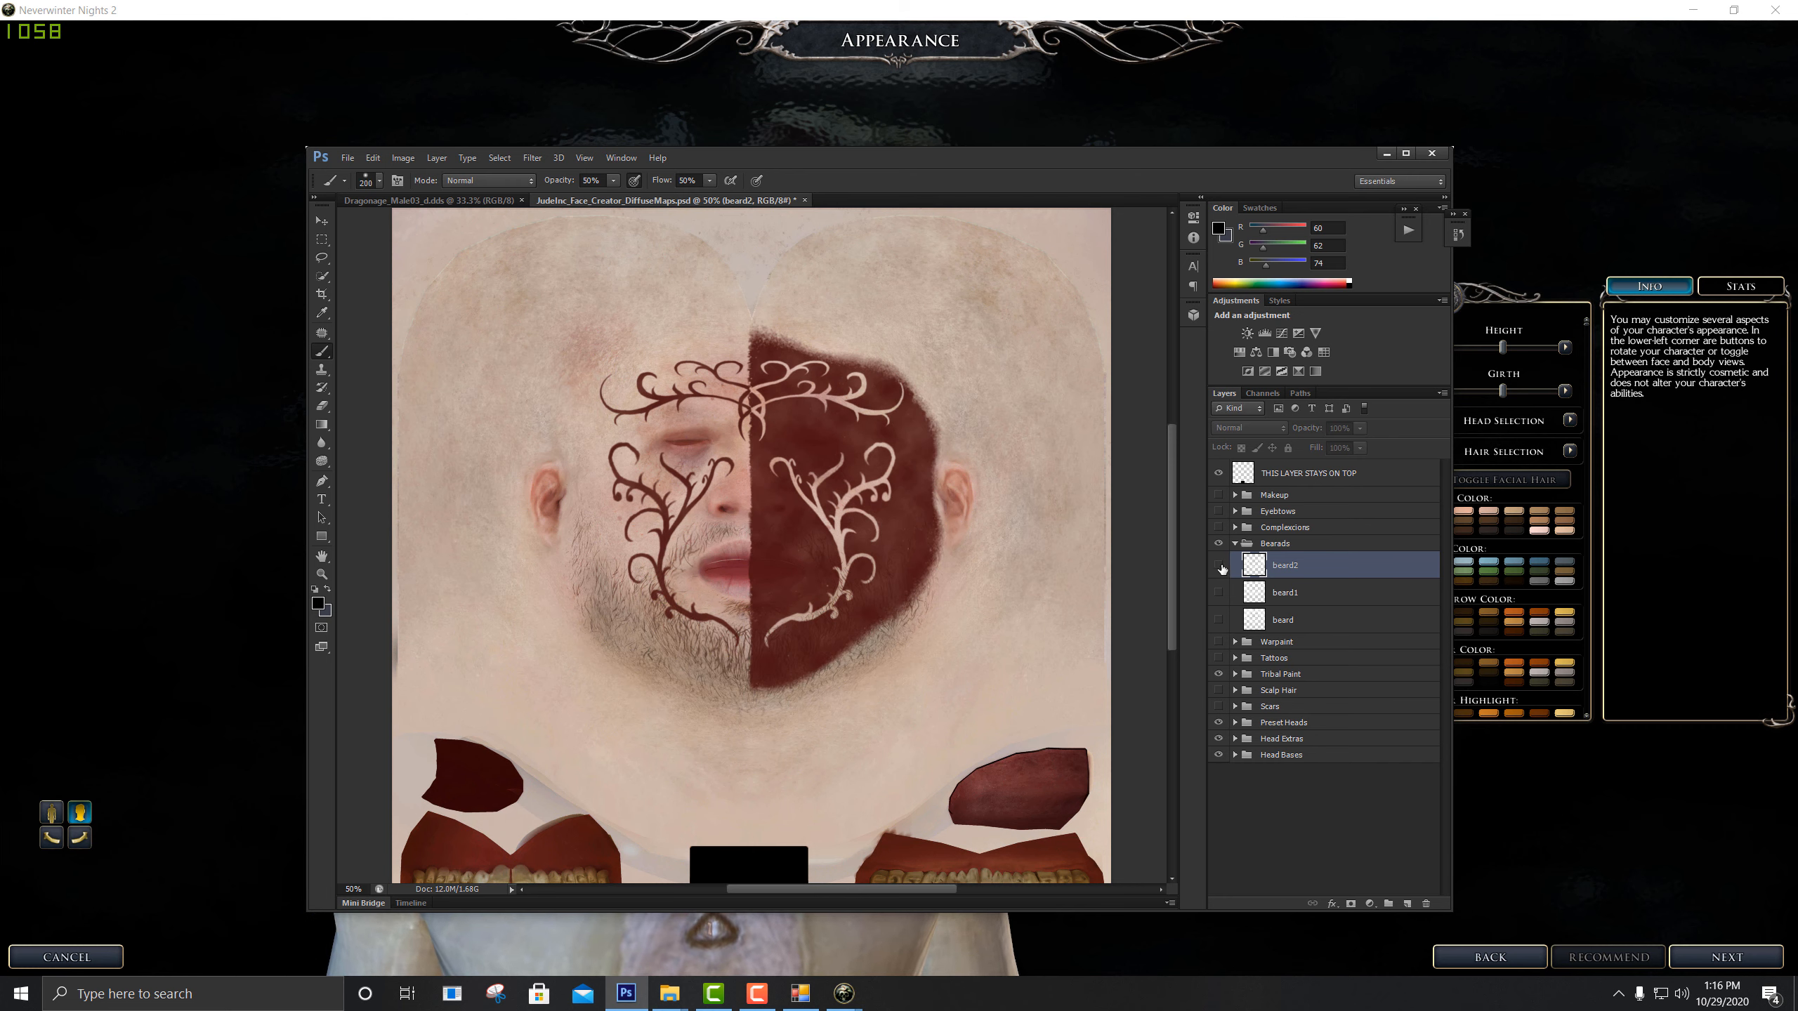
pyautogui.click(1234, 545)
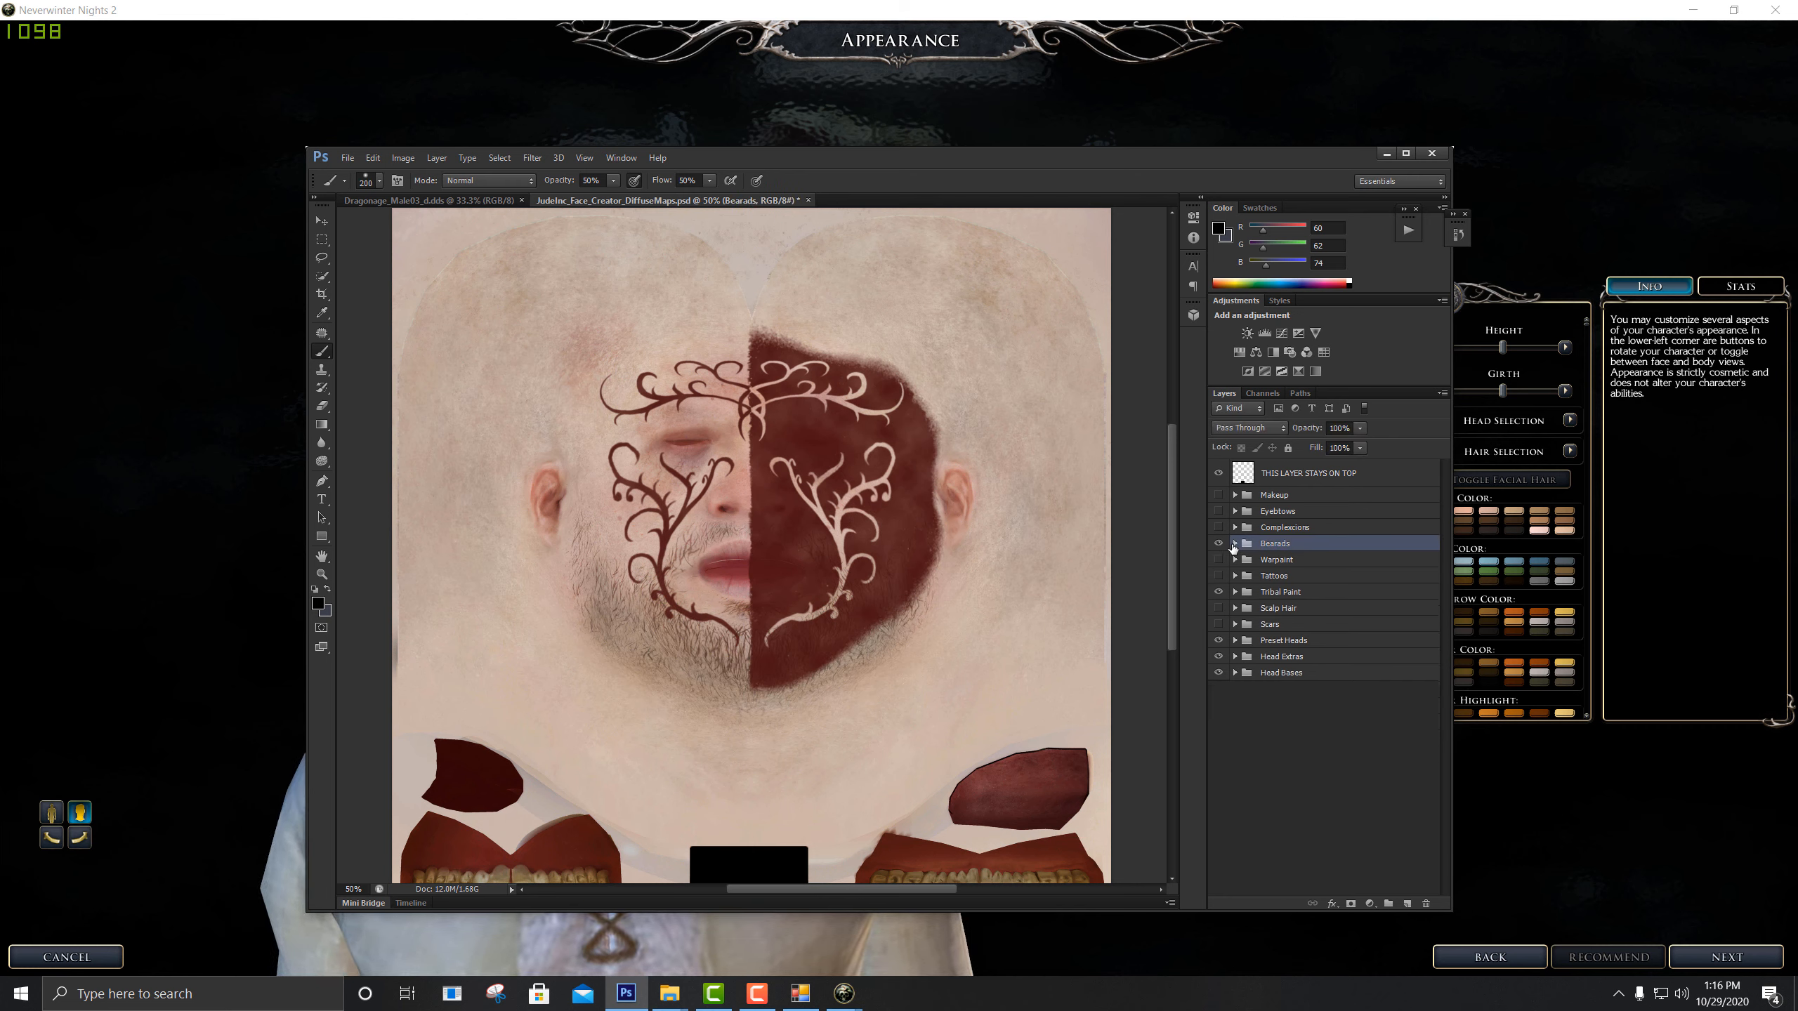
pyautogui.click(1219, 543)
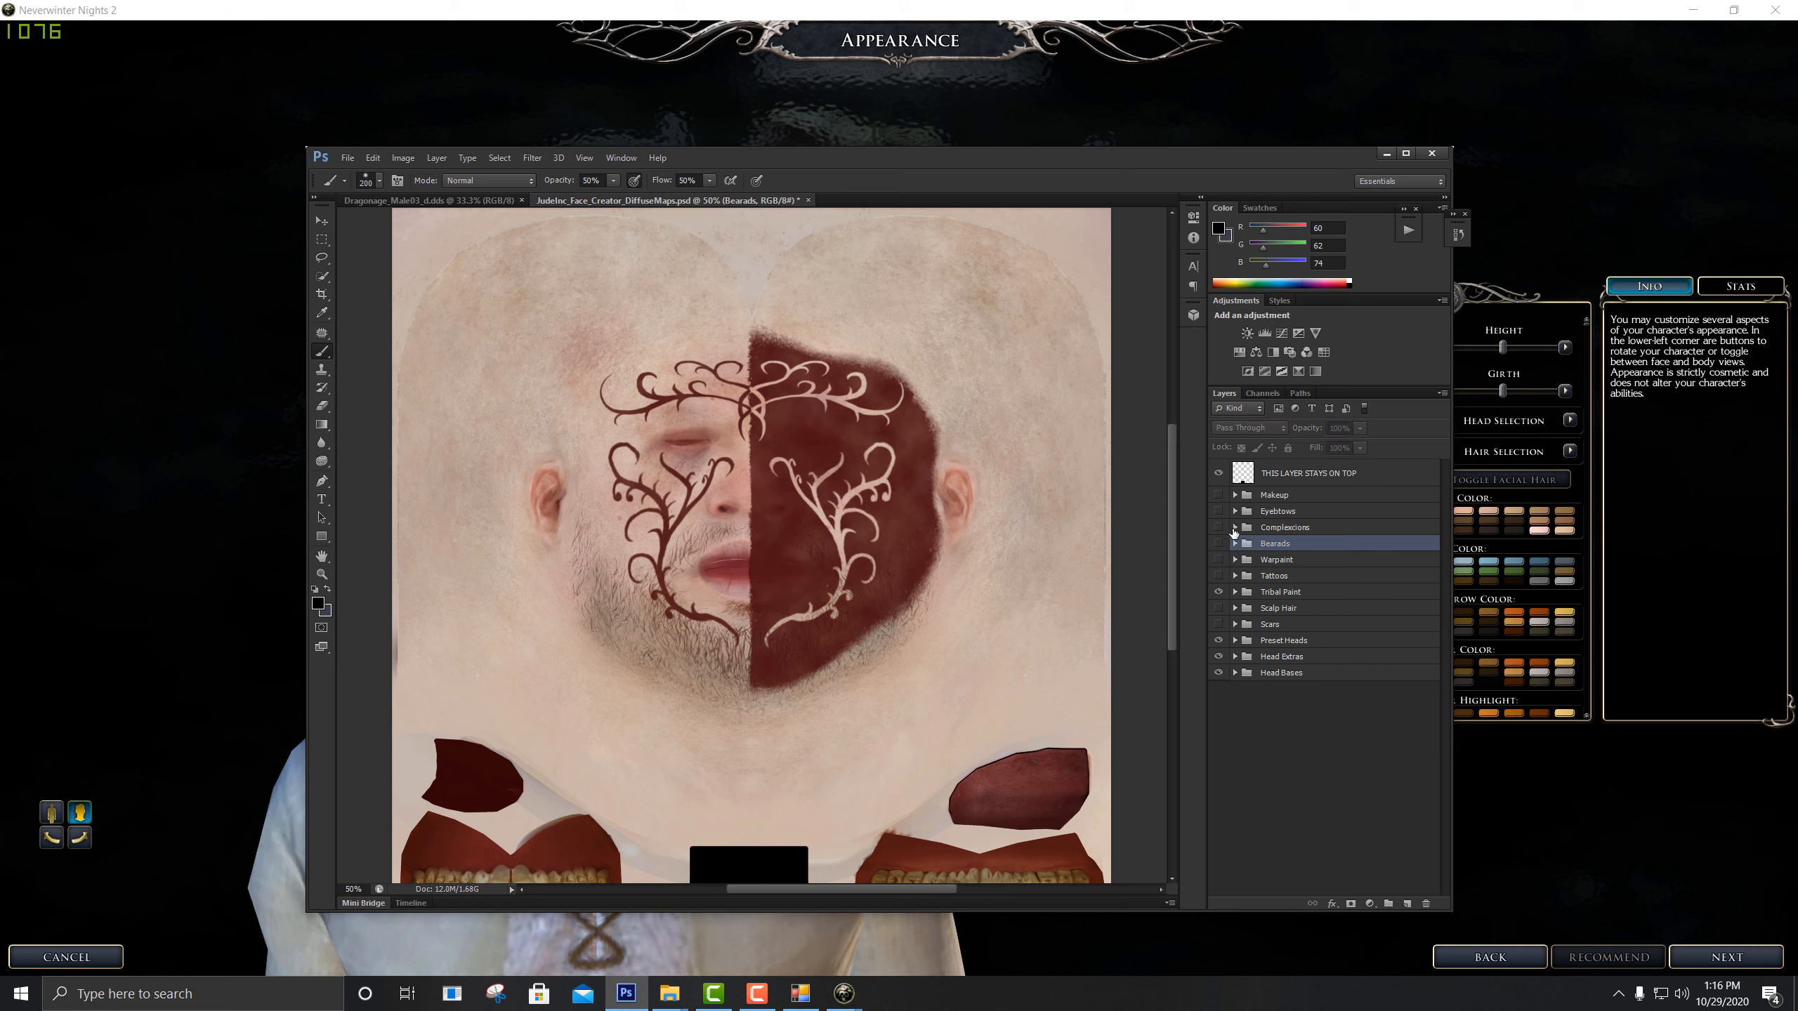
# Expand the Complexions group and toggle uhm_complexiondetails-4 on and off to preview its effect on the face
pyautogui.click(1234, 529)
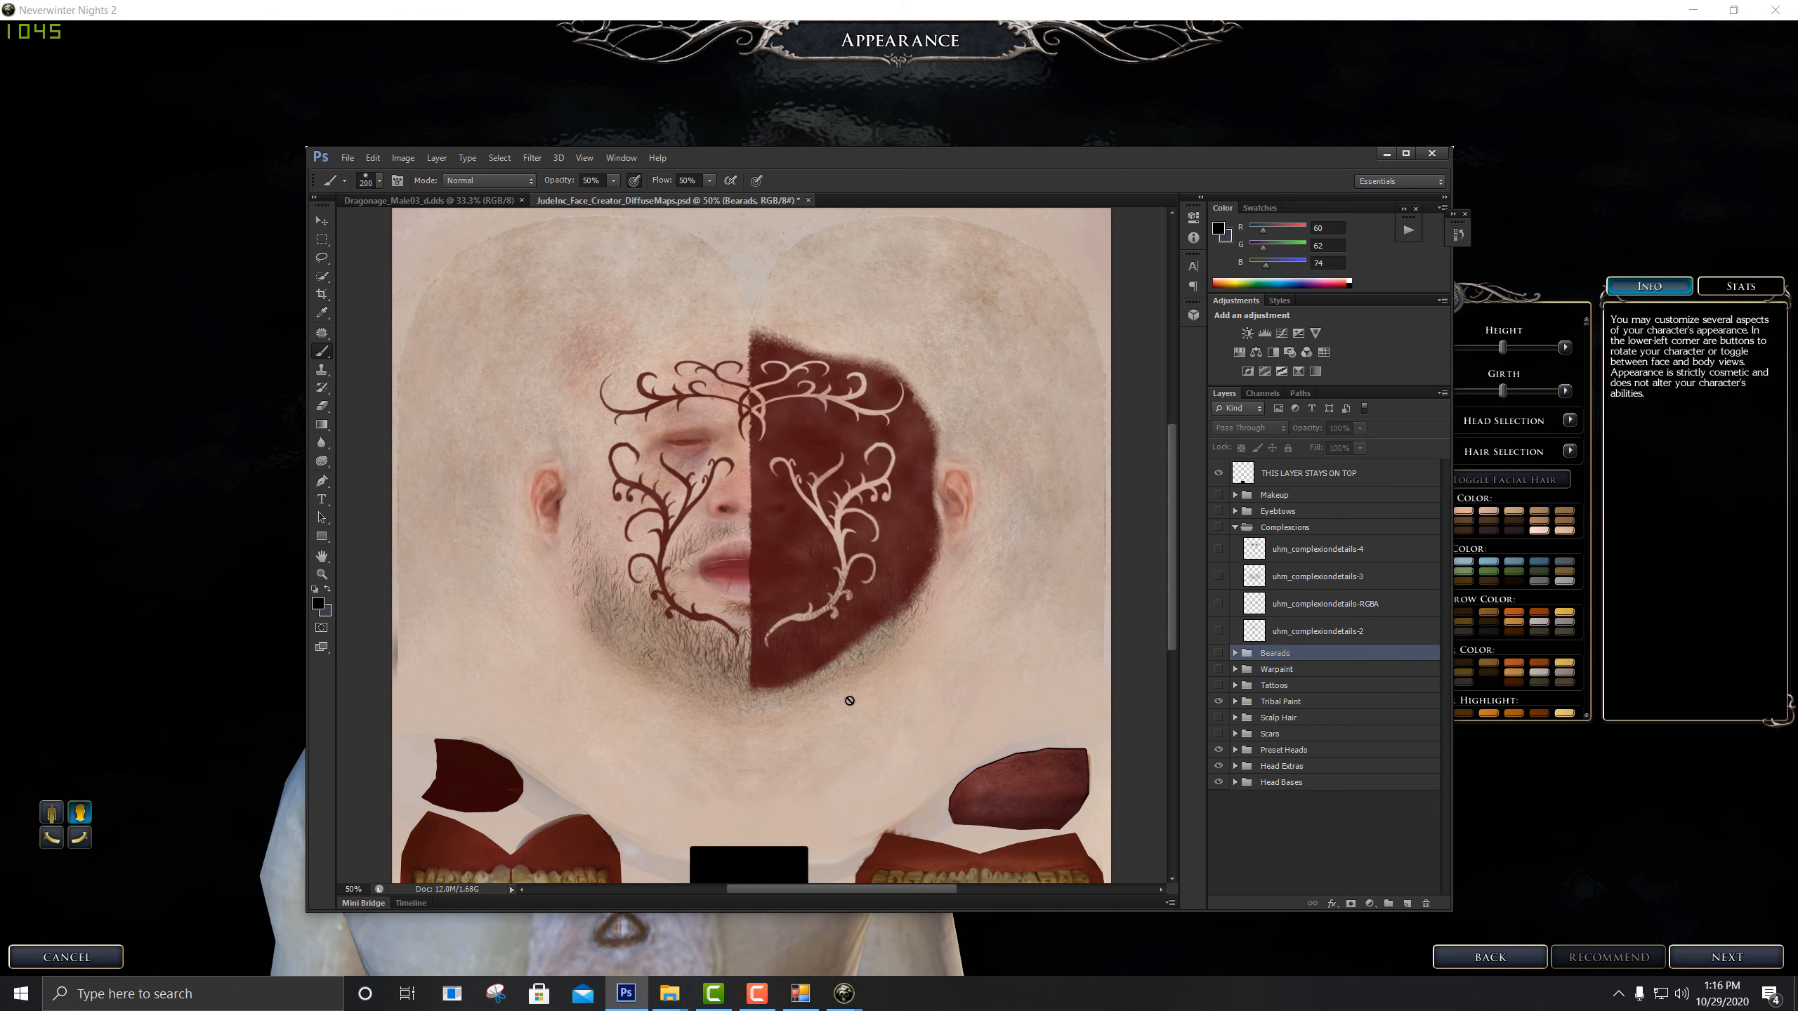
pyautogui.click(1218, 551)
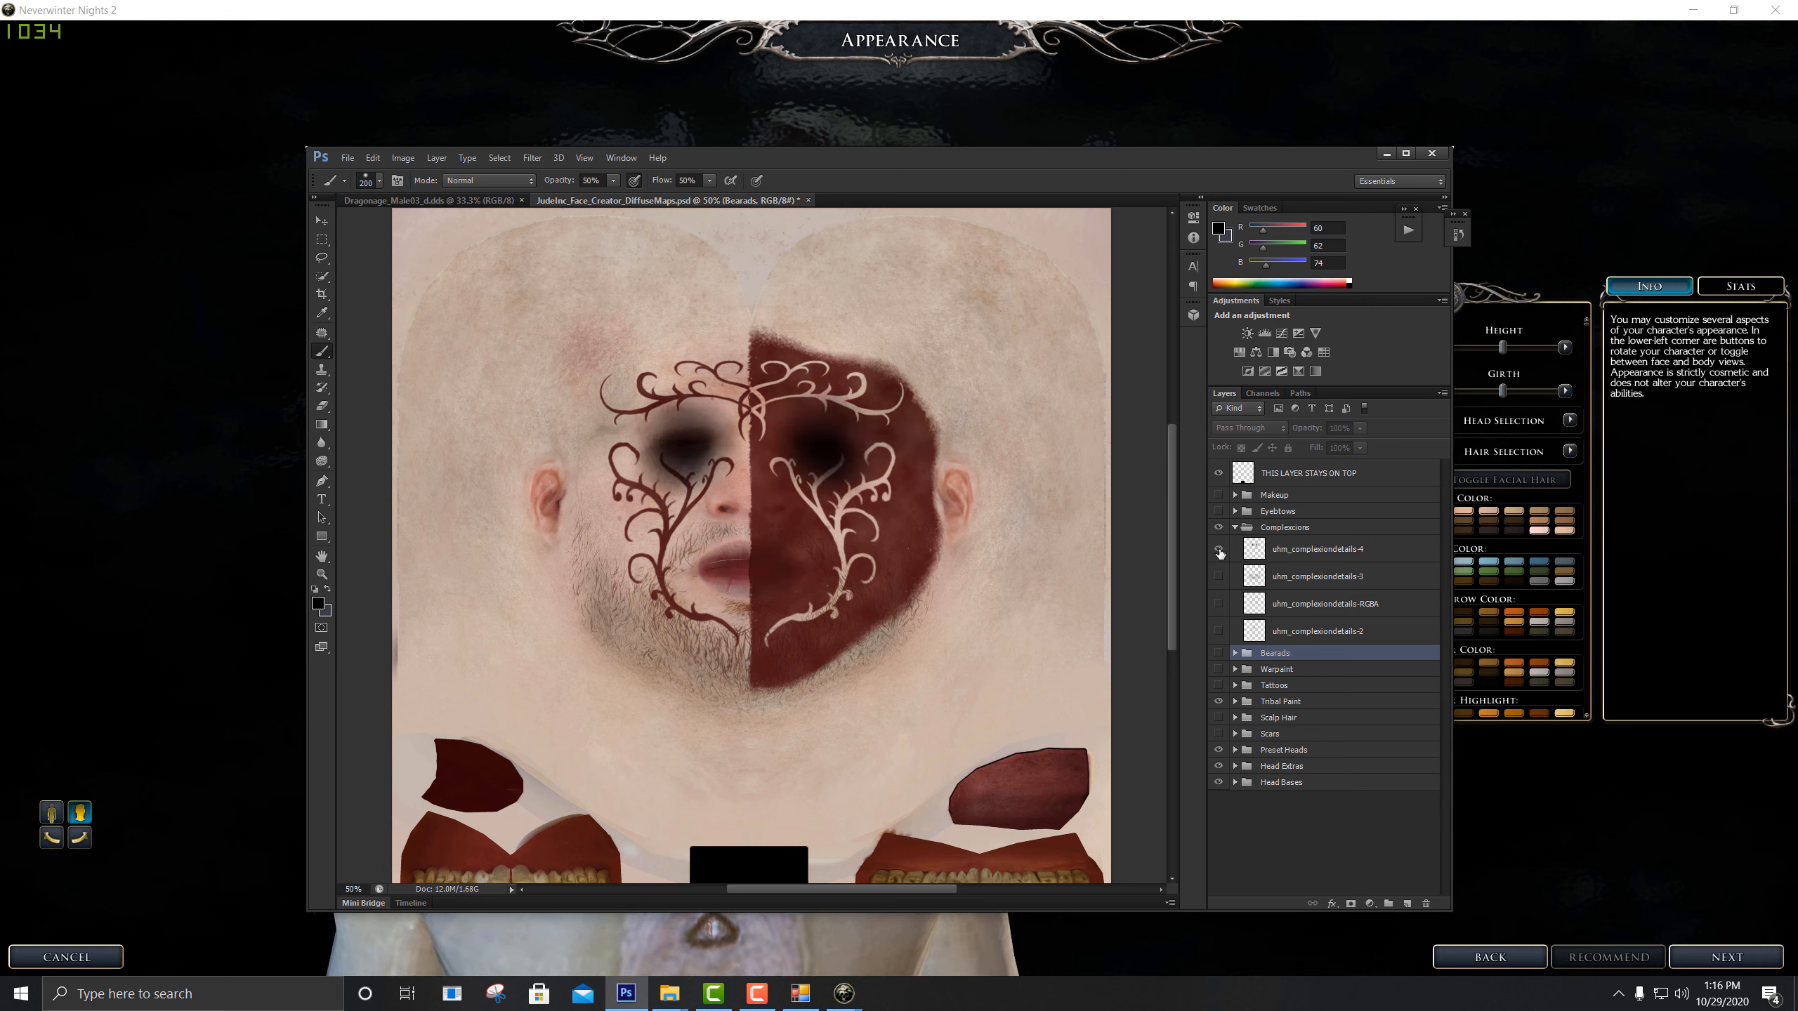
pyautogui.click(1219, 551)
pyautogui.click(1219, 551)
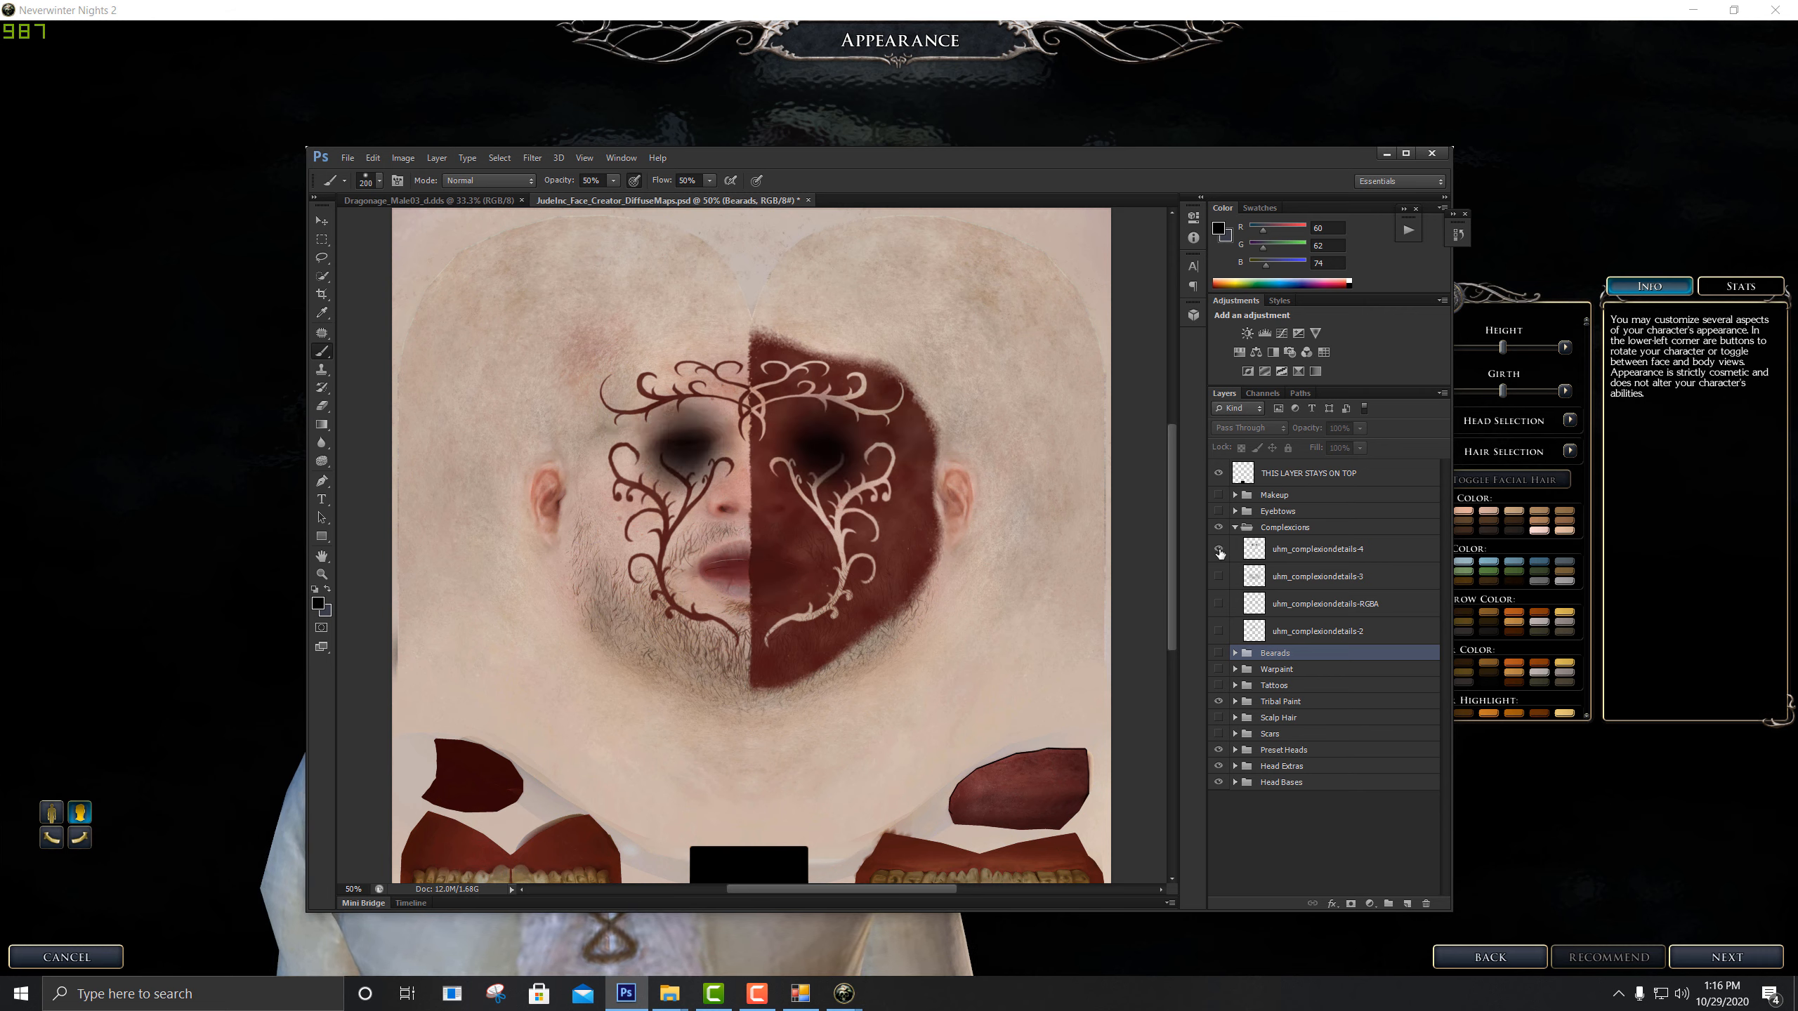
pyautogui.click(1218, 551)
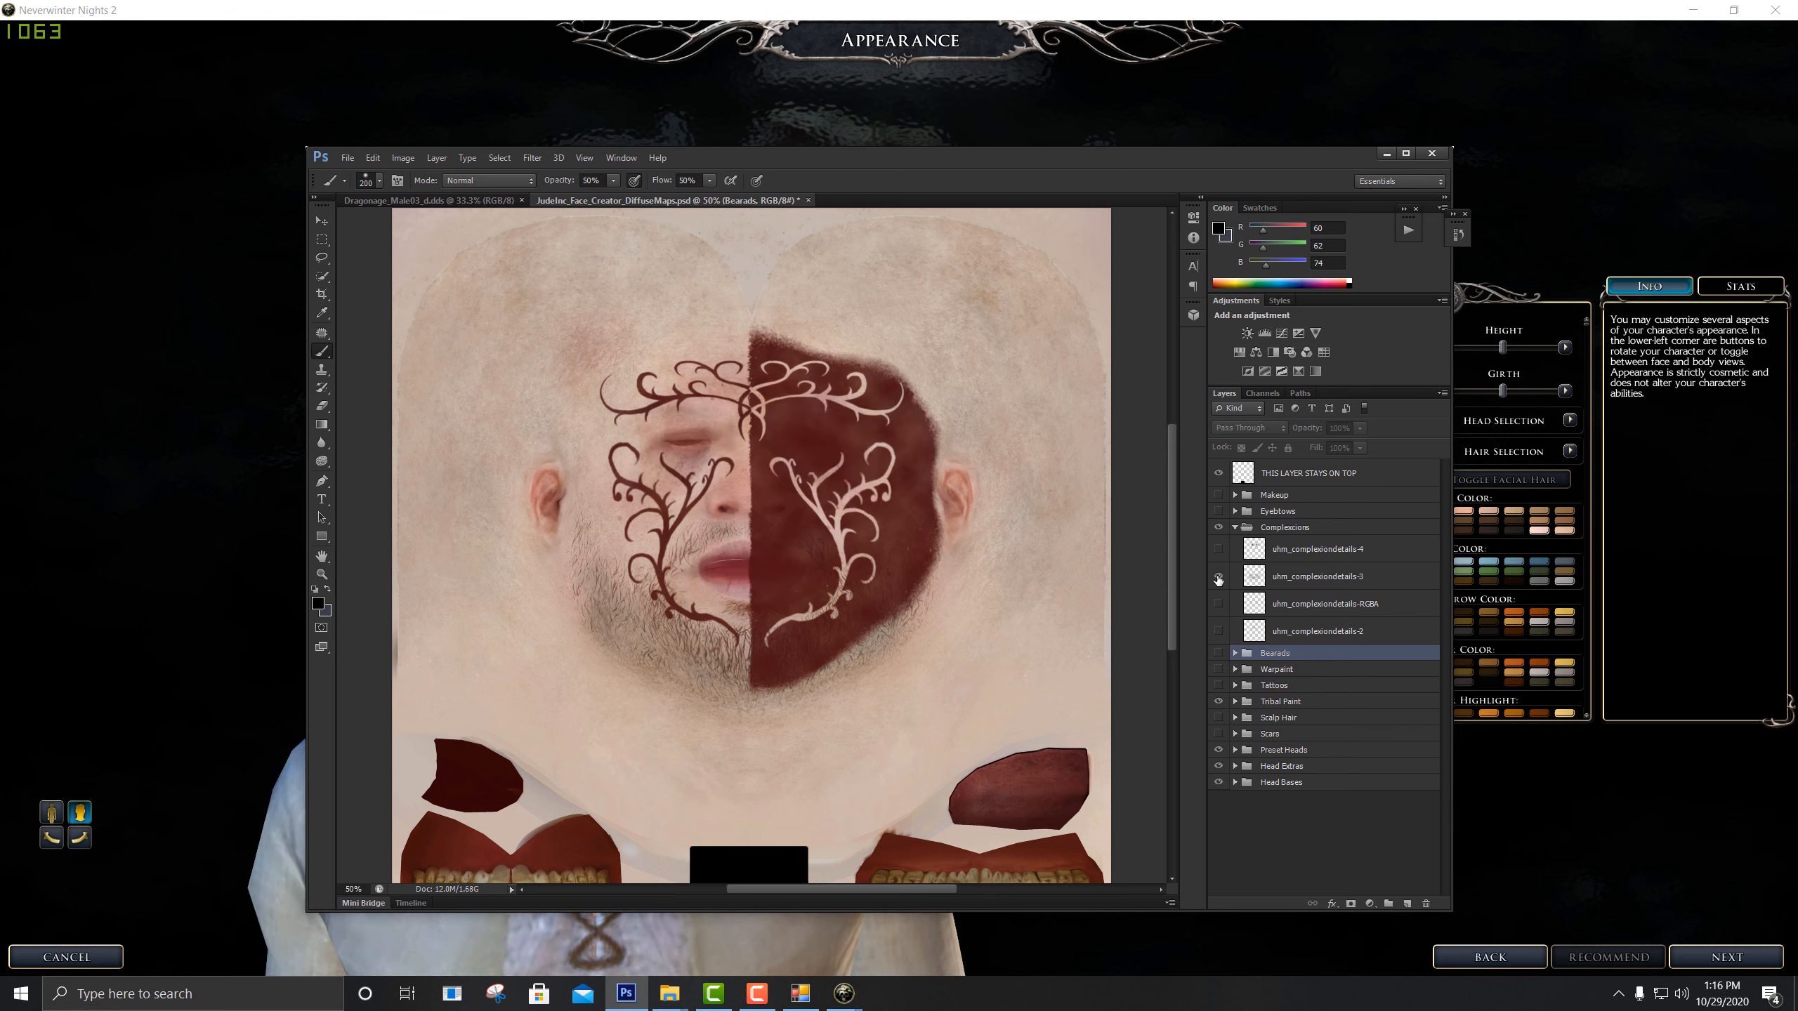
# Preview the uhm_complexiondetails-3, uhm_complexiondetails-RGBA and uhm_complexiondetails-2 layers by toggling each one on and off
pyautogui.click(1218, 577)
pyautogui.click(1218, 578)
pyautogui.click(1218, 577)
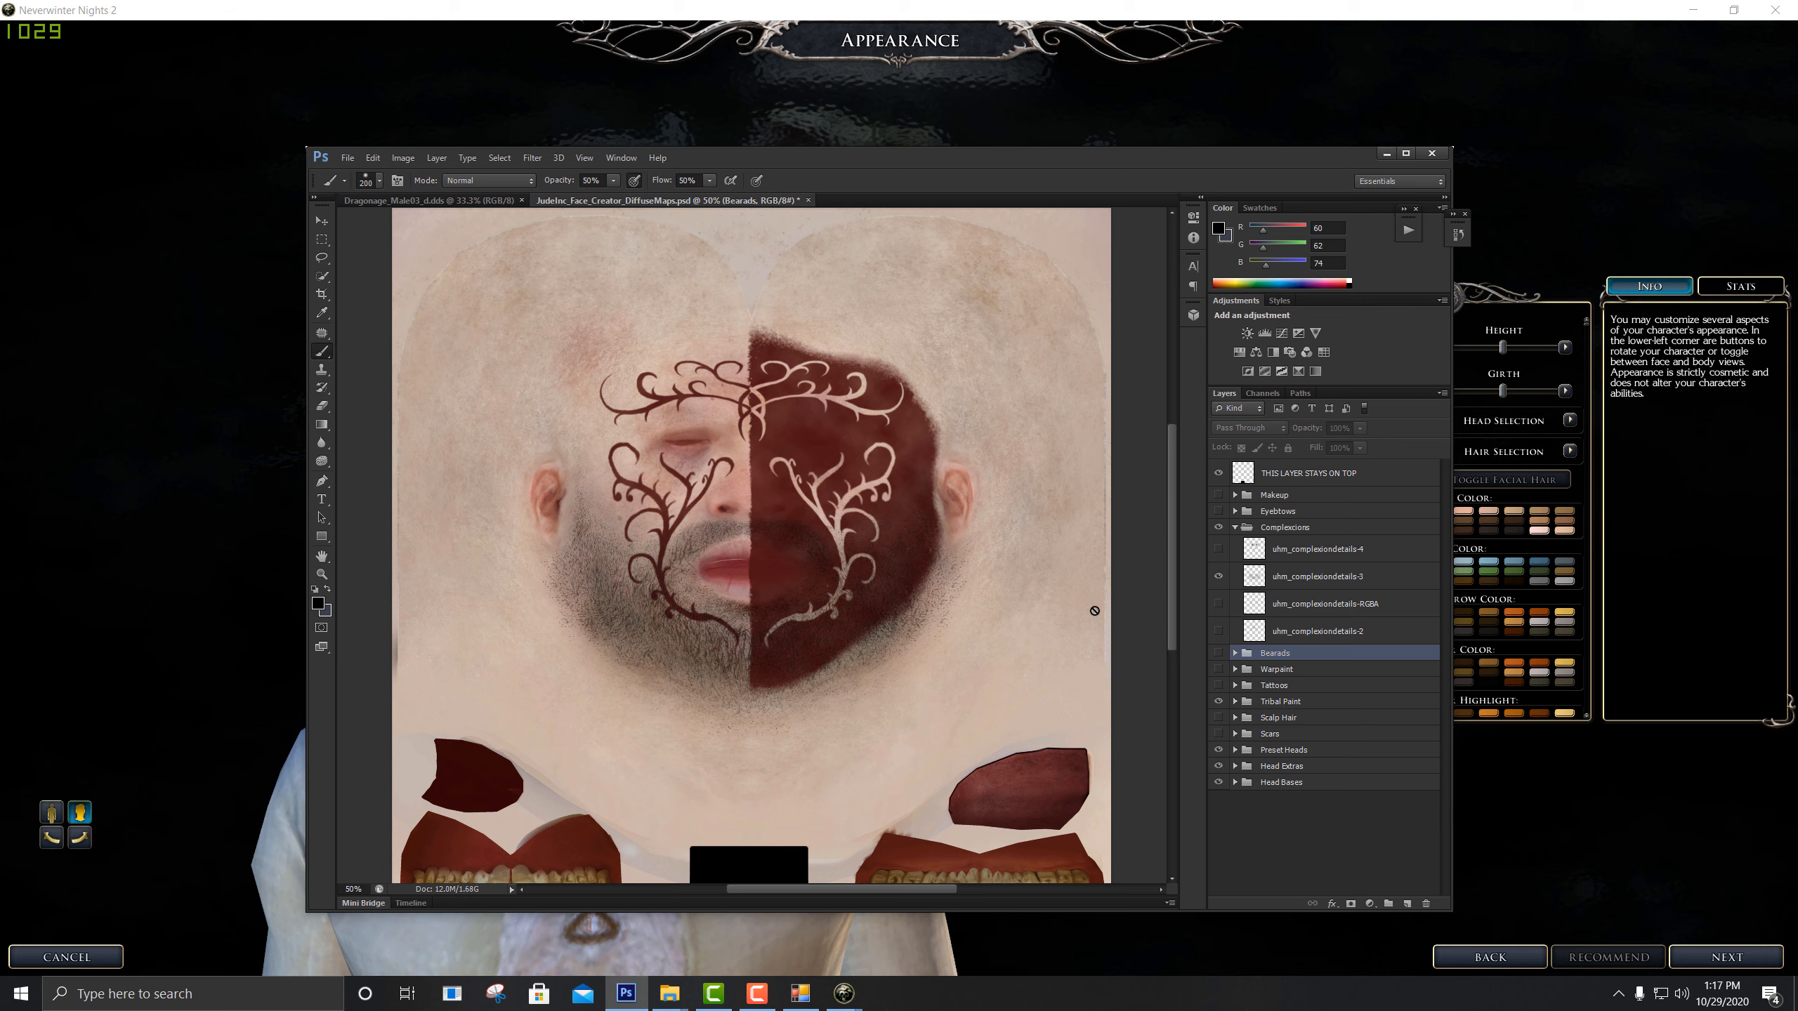
pyautogui.click(1218, 577)
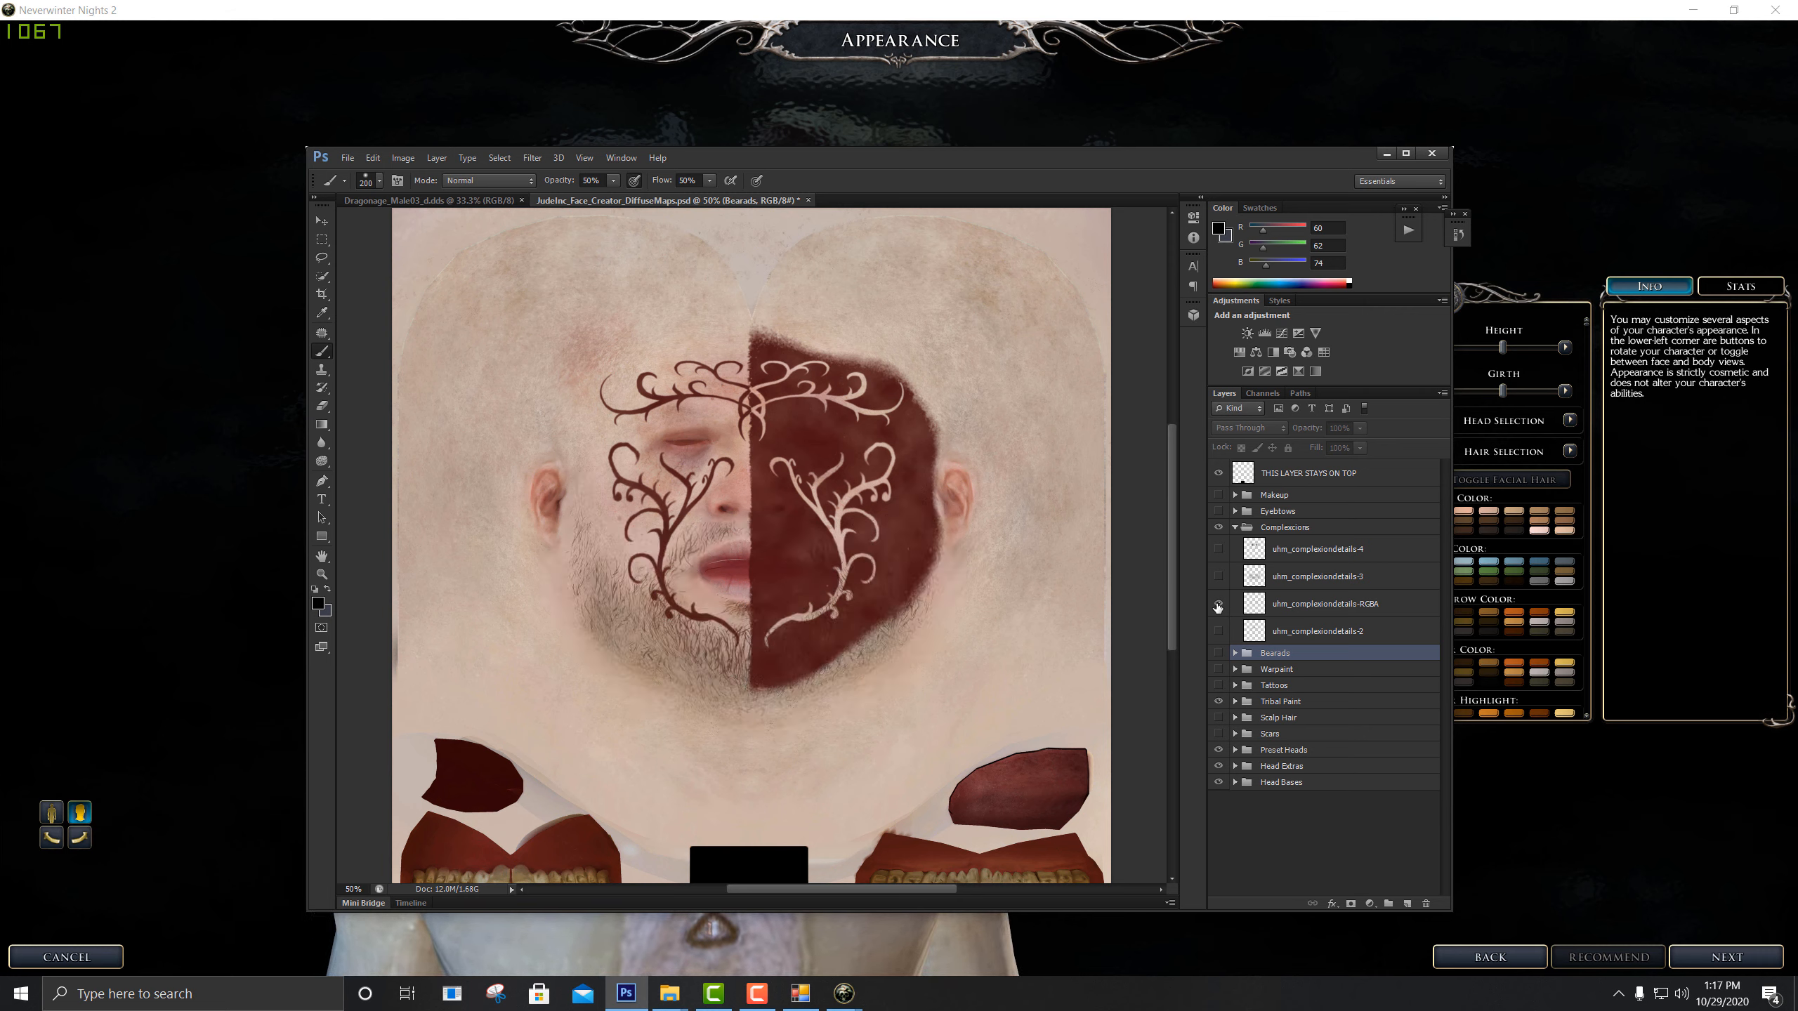
pyautogui.click(1219, 604)
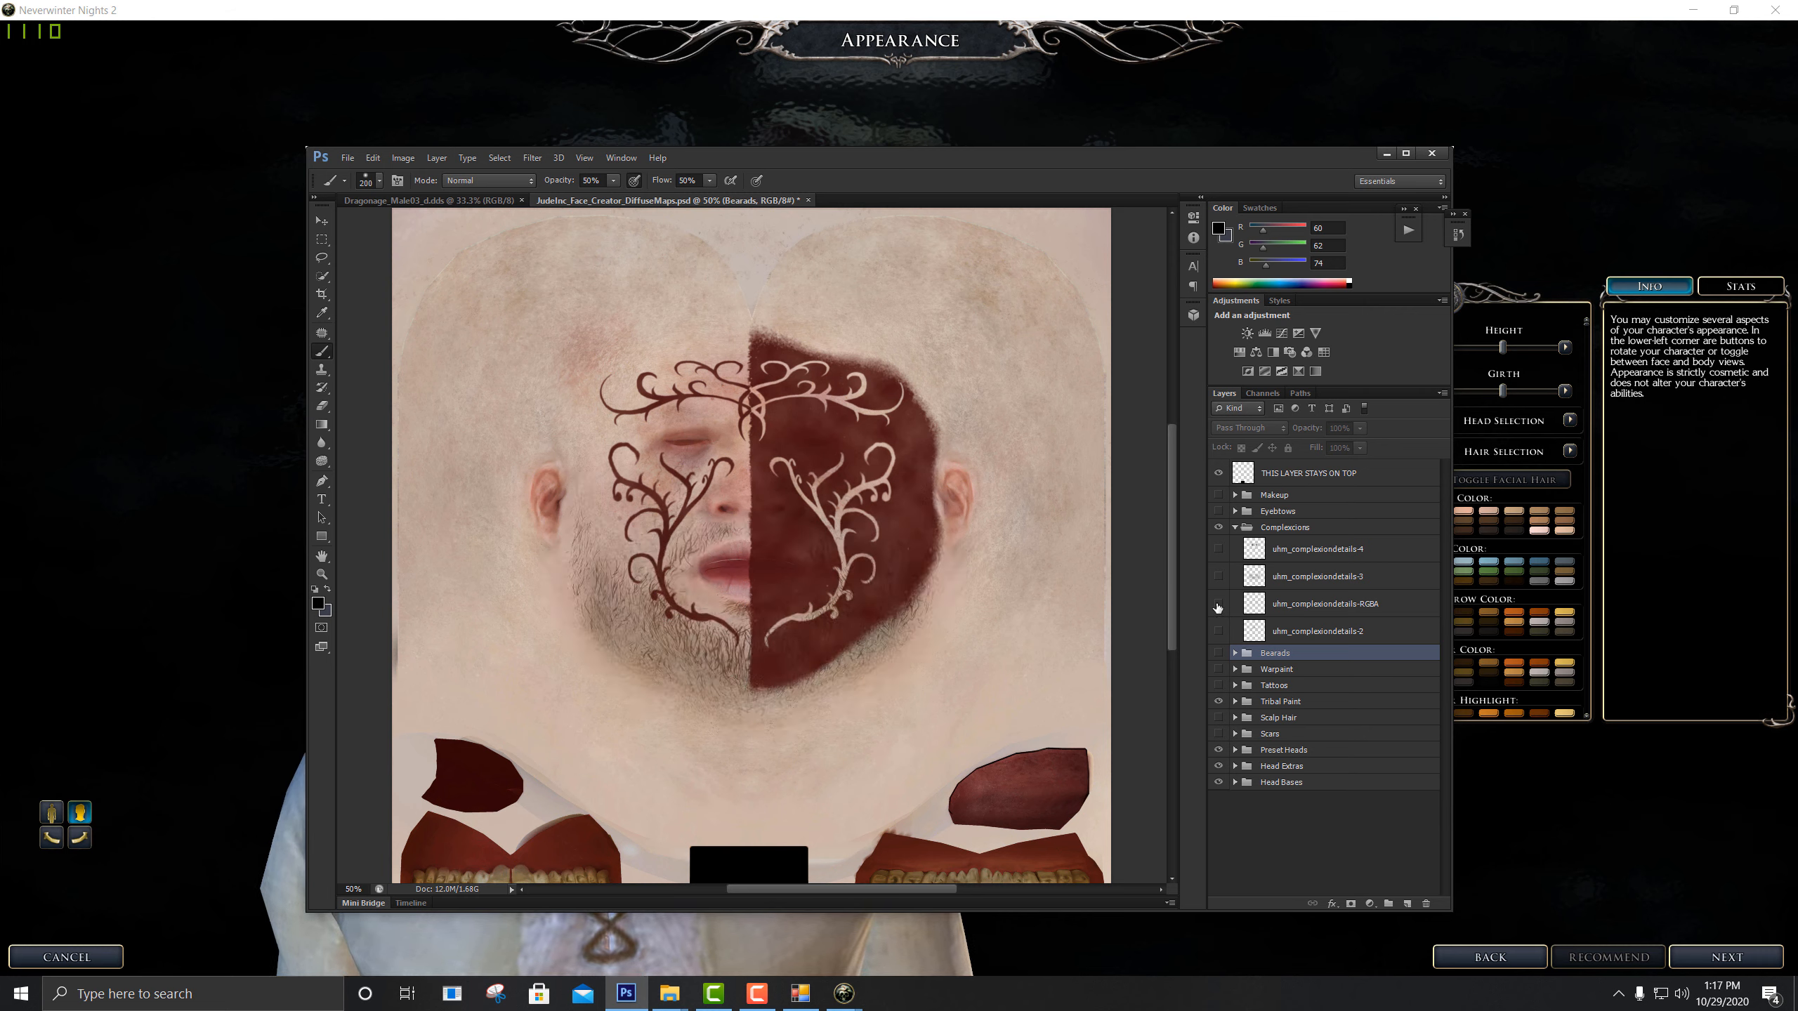
pyautogui.click(1218, 604)
pyautogui.click(1218, 630)
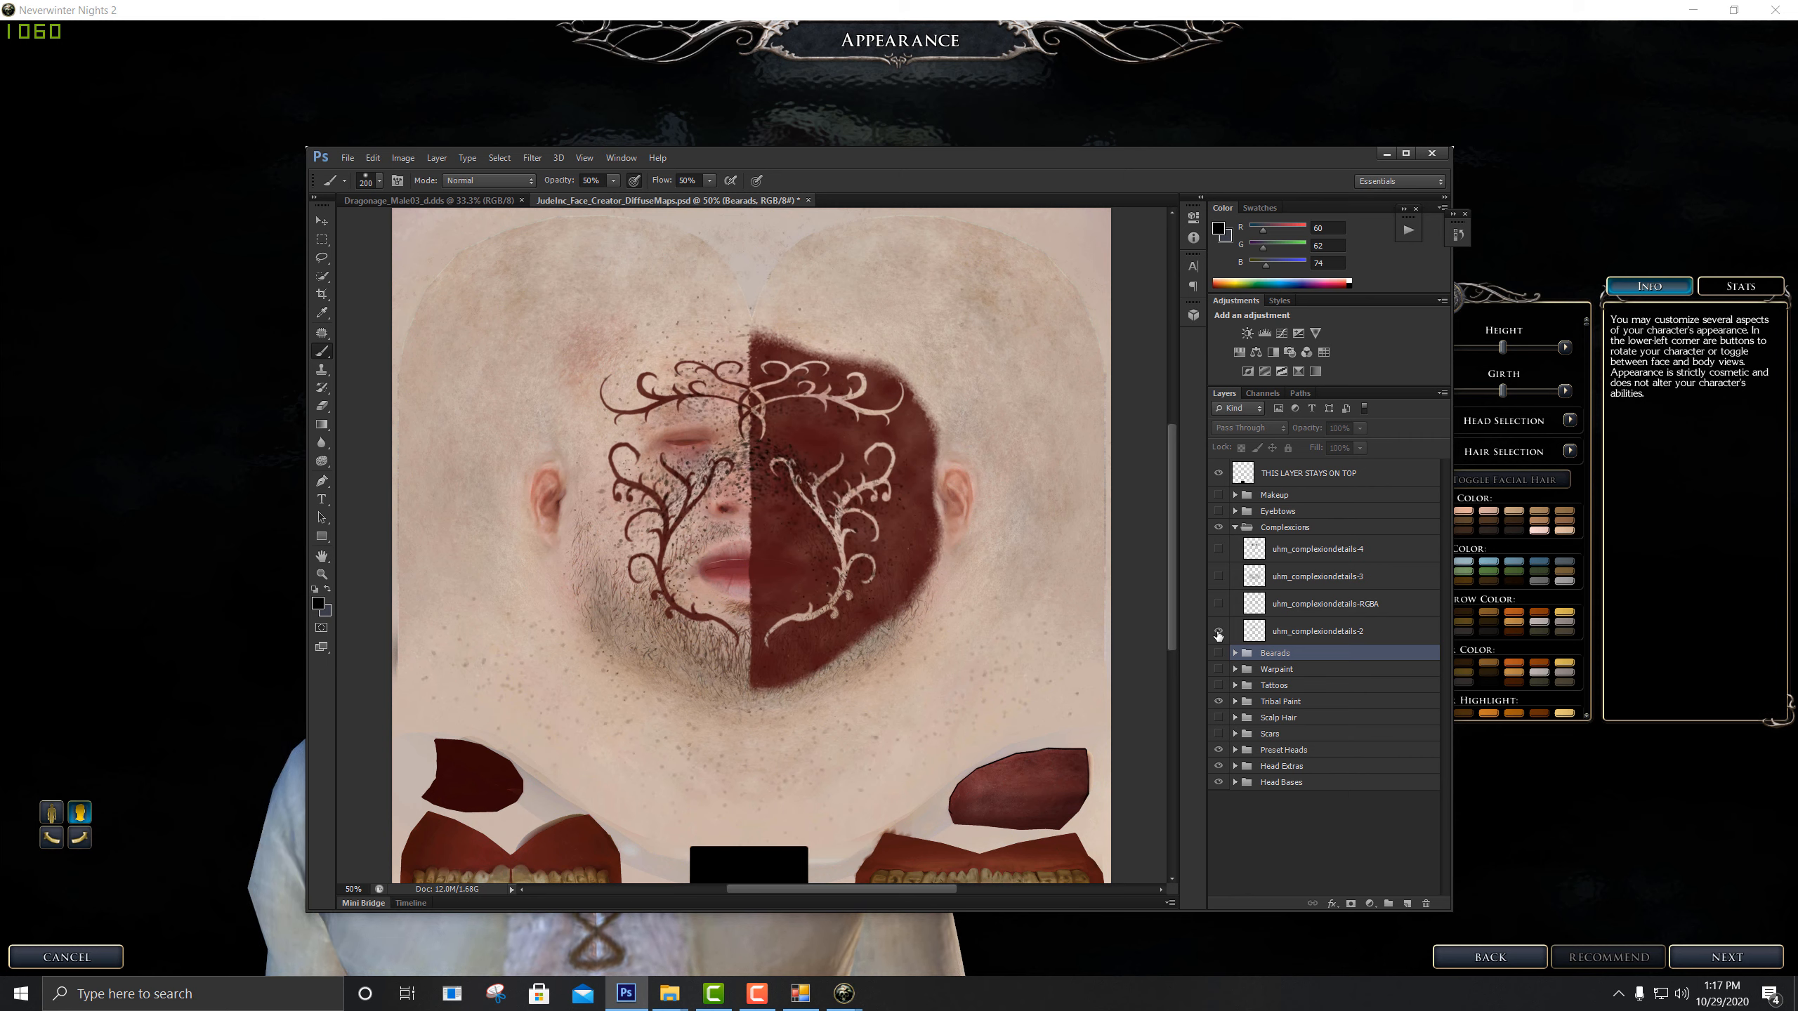
pyautogui.click(1219, 631)
# Show the uhm_complexiondetails-3 layer, lower its opacity to 61%, and collapse the Complexions group
pyautogui.click(1219, 577)
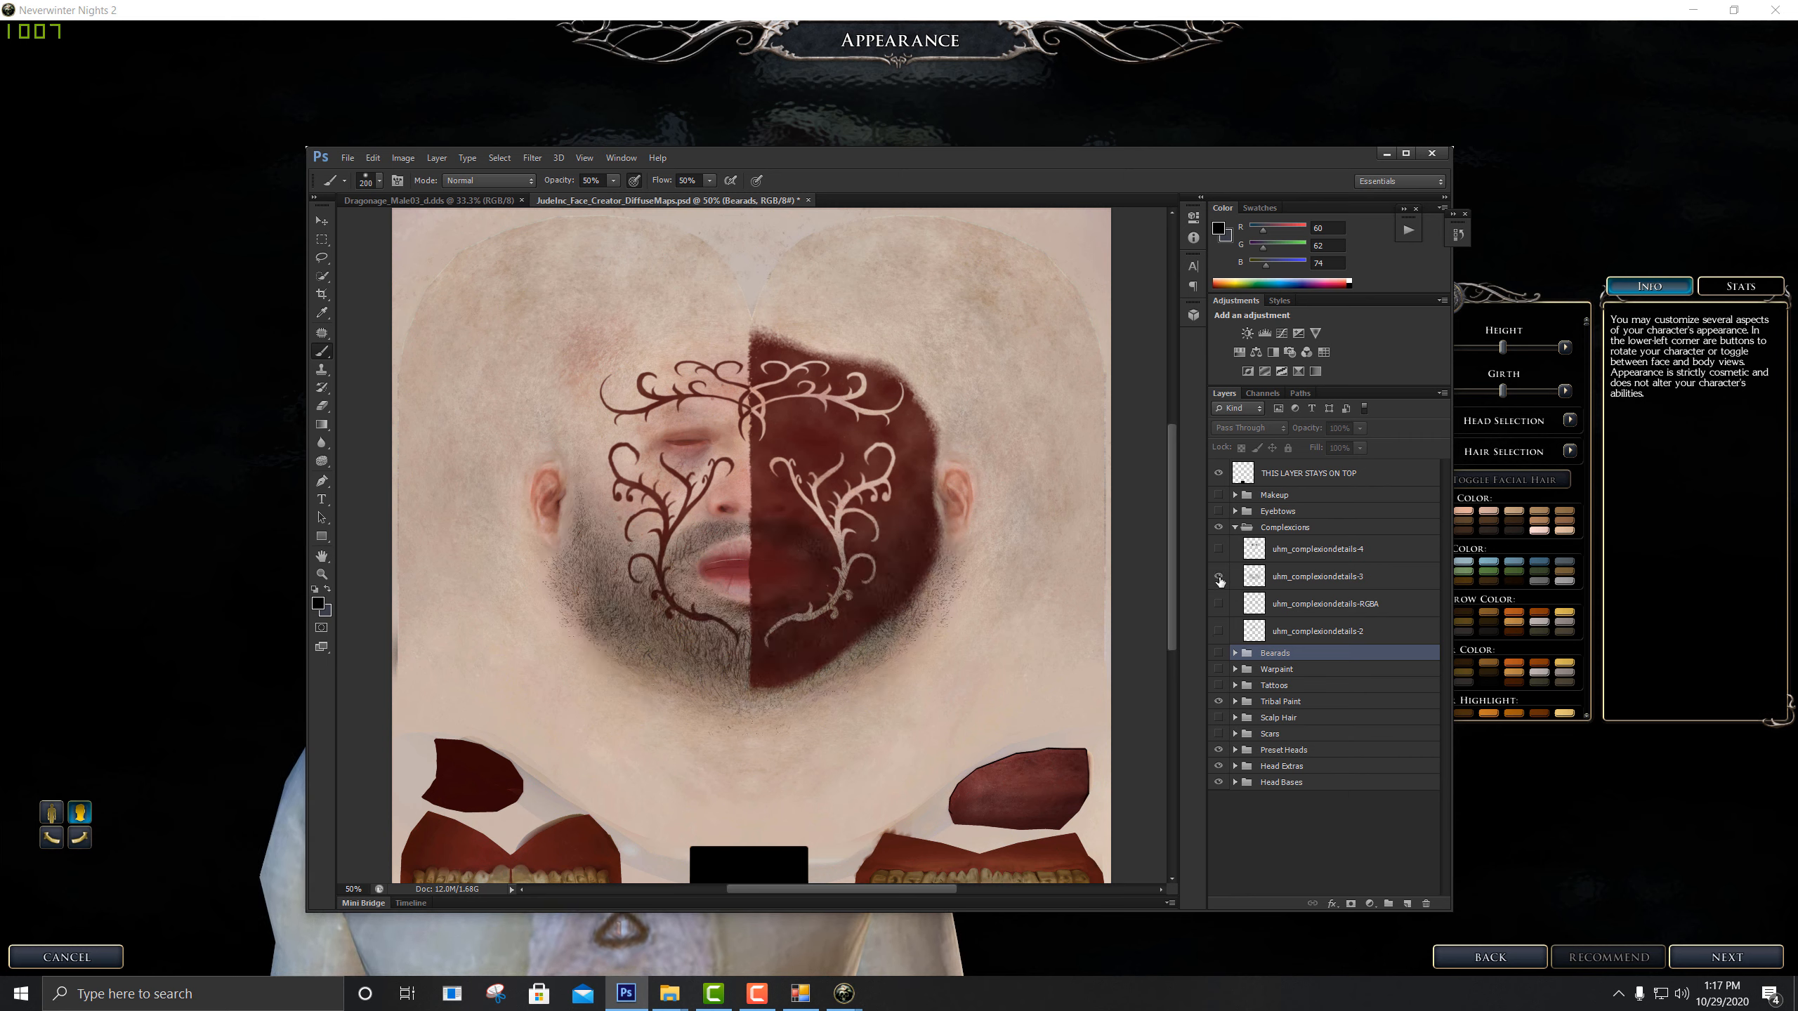
pyautogui.click(1324, 576)
pyautogui.click(1359, 427)
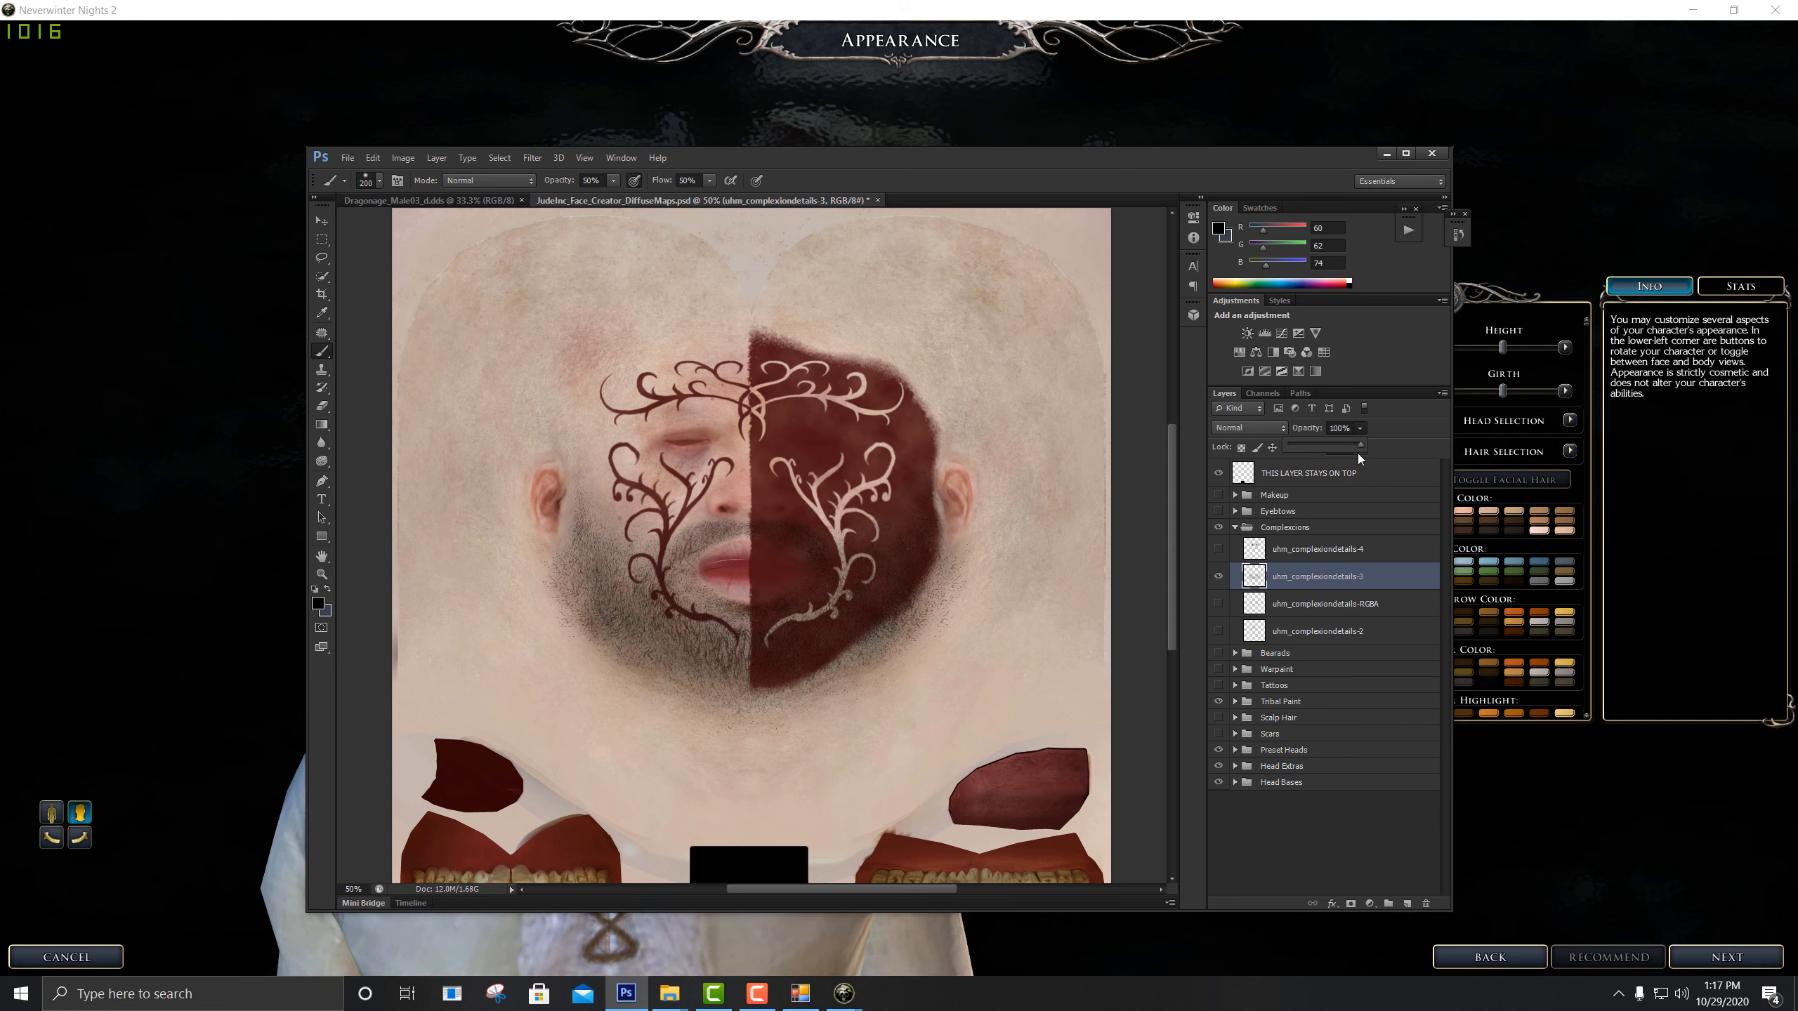
pyautogui.moveTo(1353, 442); pyautogui.dragTo(1331, 444)
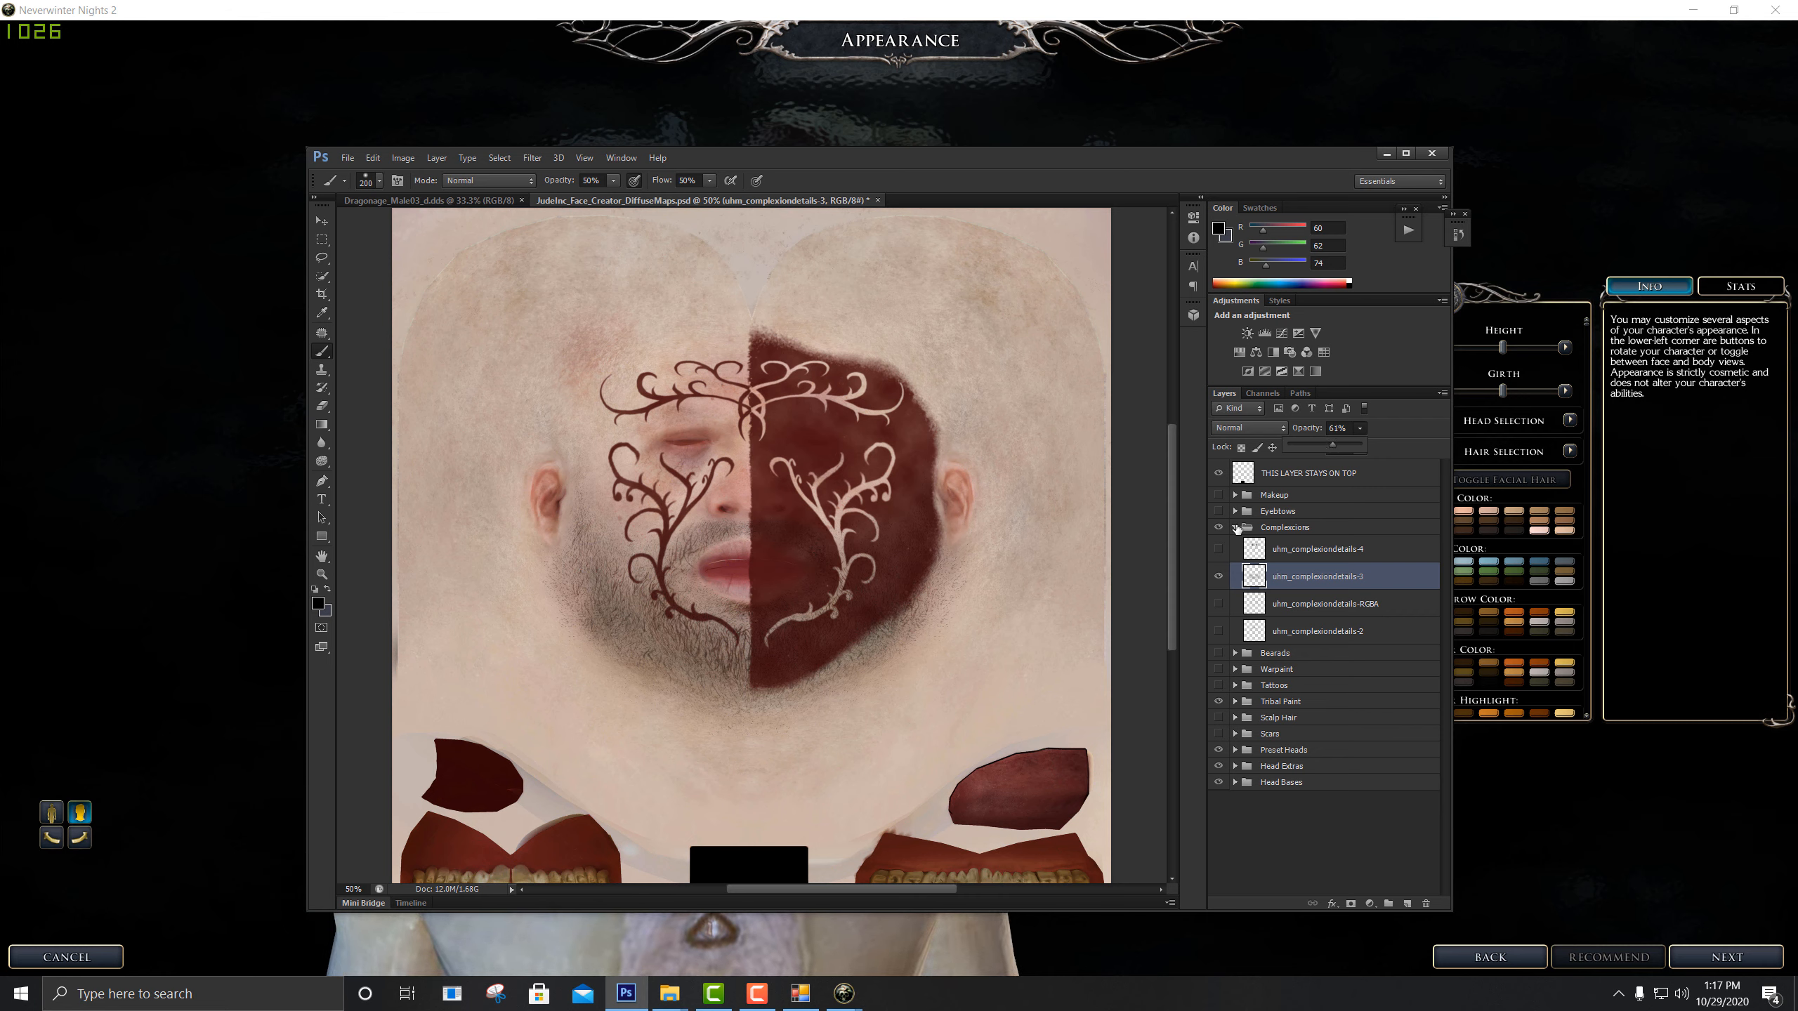
pyautogui.click(1235, 528)
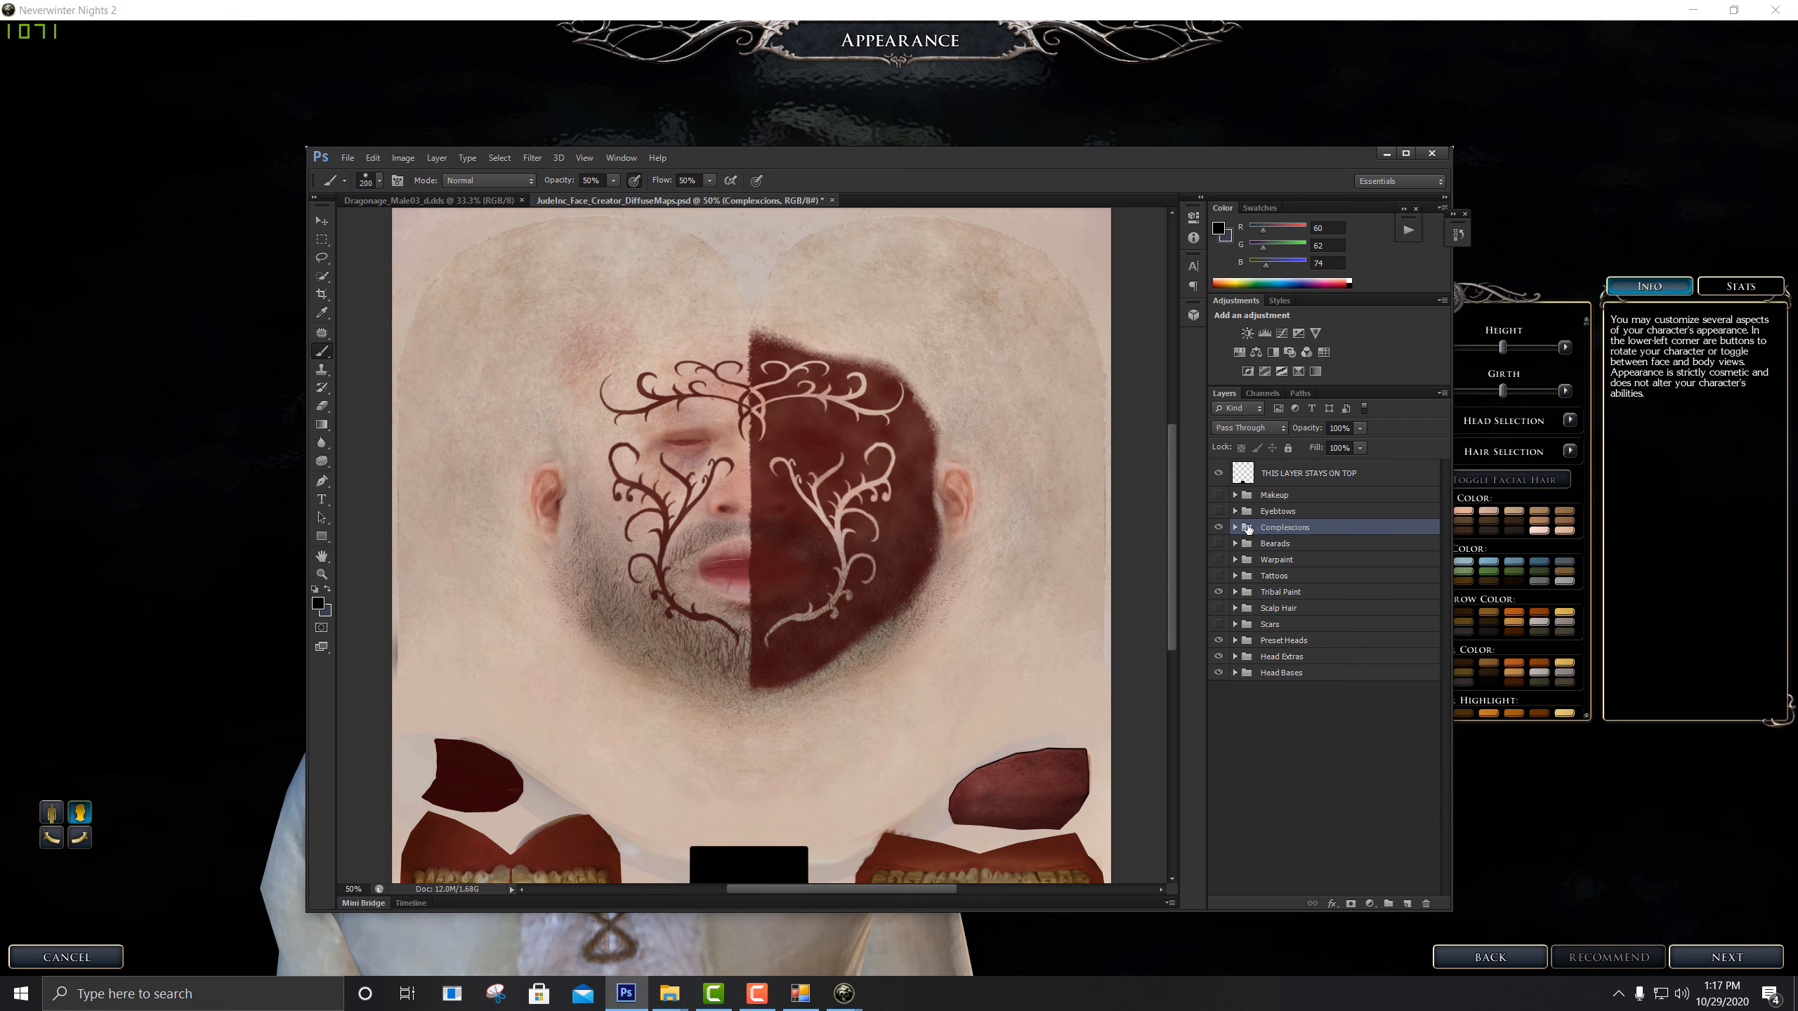
# Expand the eyebrows group and preview the eyebrows11 and eyebrows13 layers by toggling each one on and off
pyautogui.click(1237, 515)
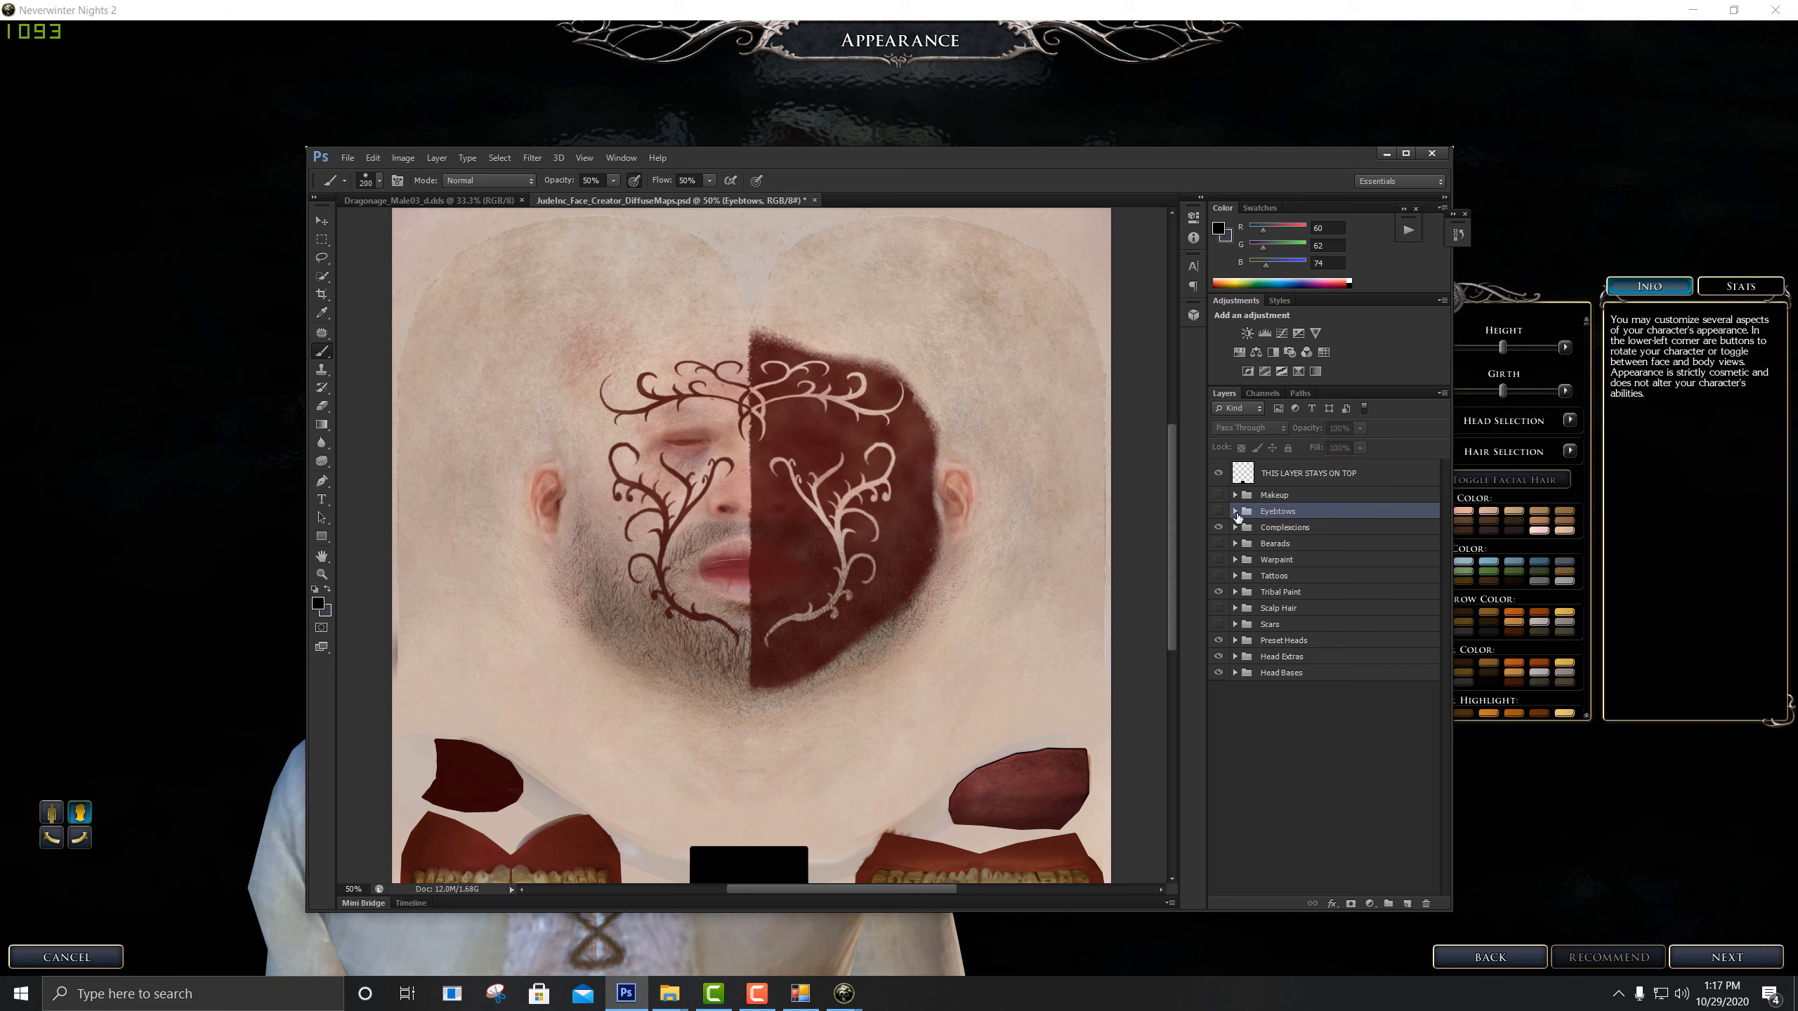
pyautogui.click(1235, 511)
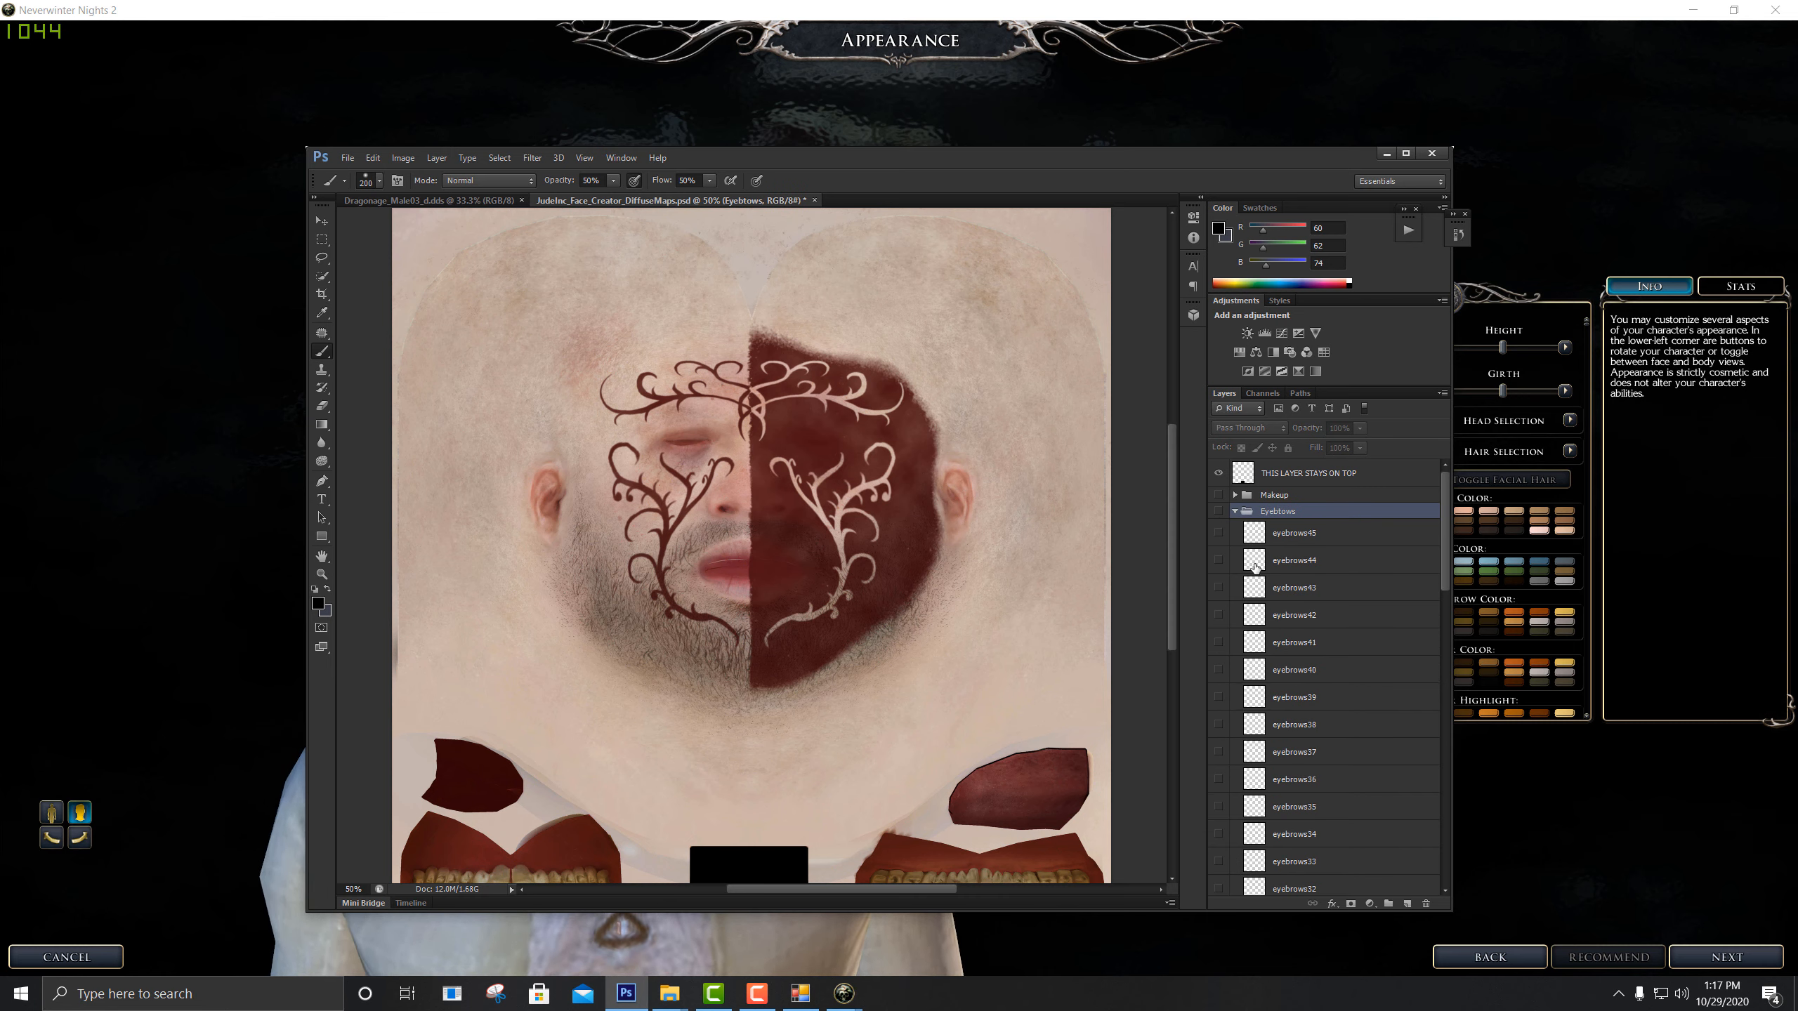
pyautogui.scroll(-3, 1236, 730)
pyautogui.scroll(-7, 1236, 730)
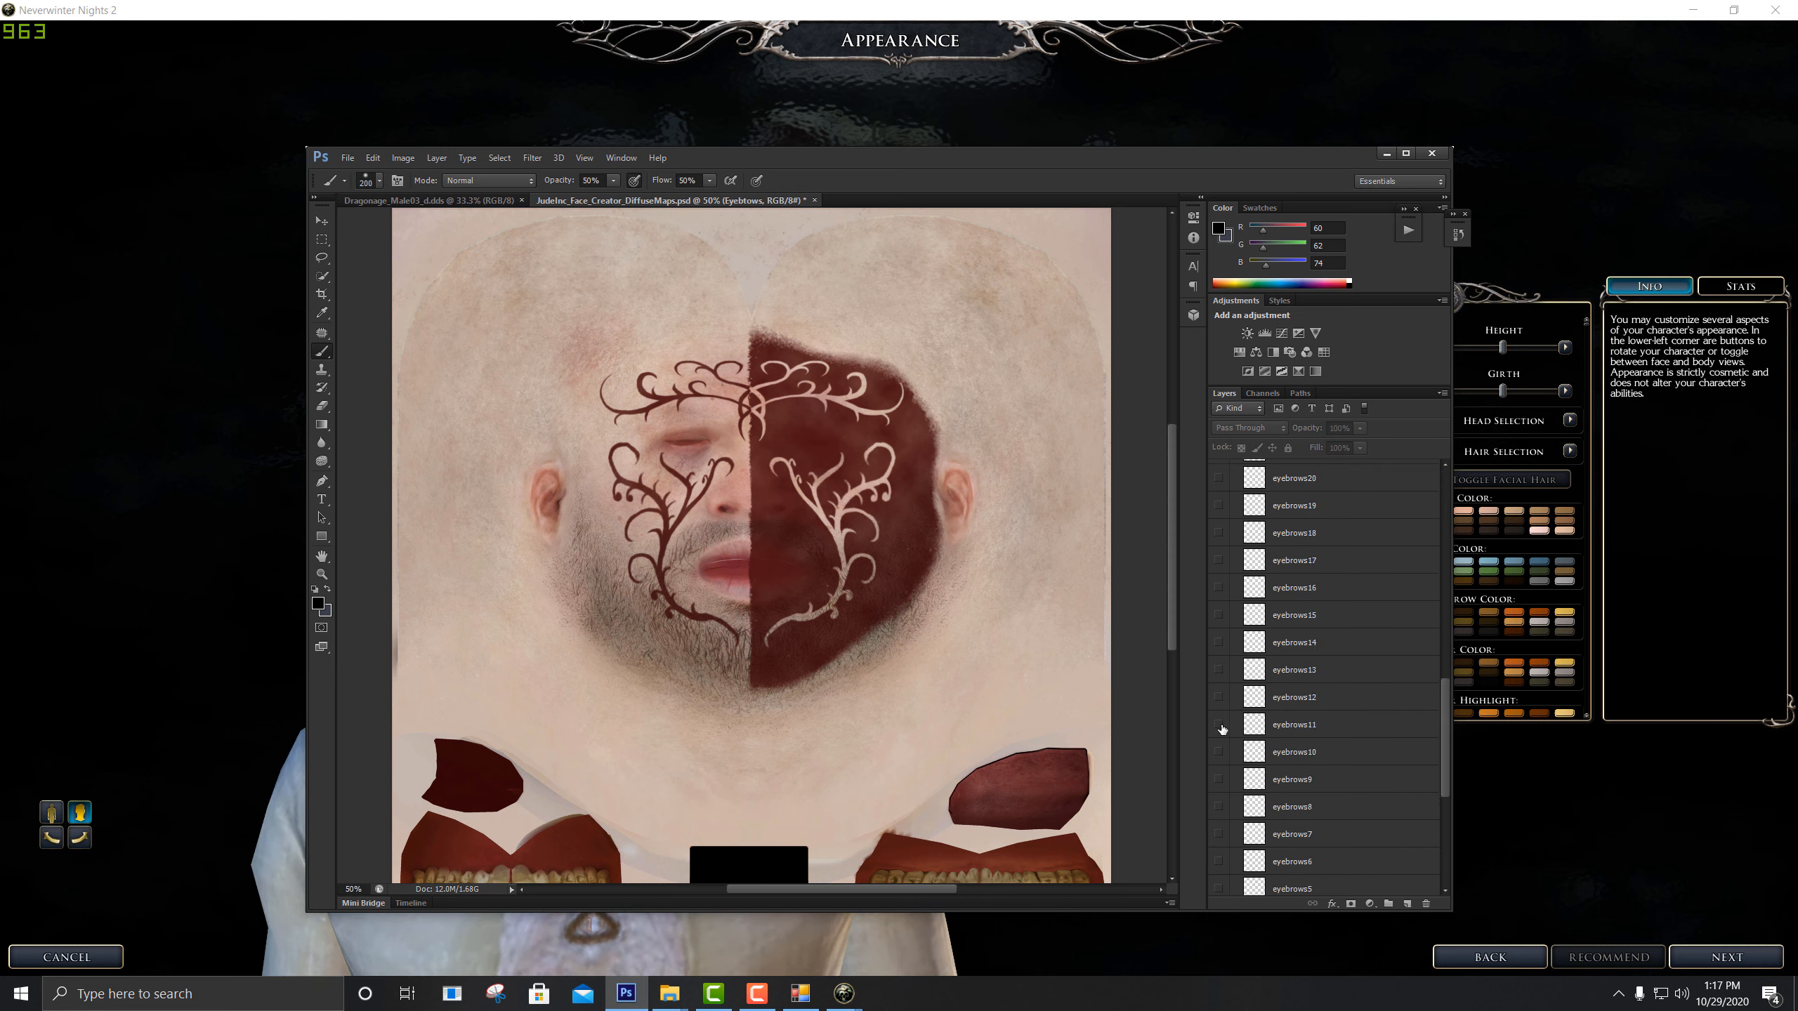
pyautogui.click(1219, 725)
pyautogui.click(1219, 726)
pyautogui.click(1219, 670)
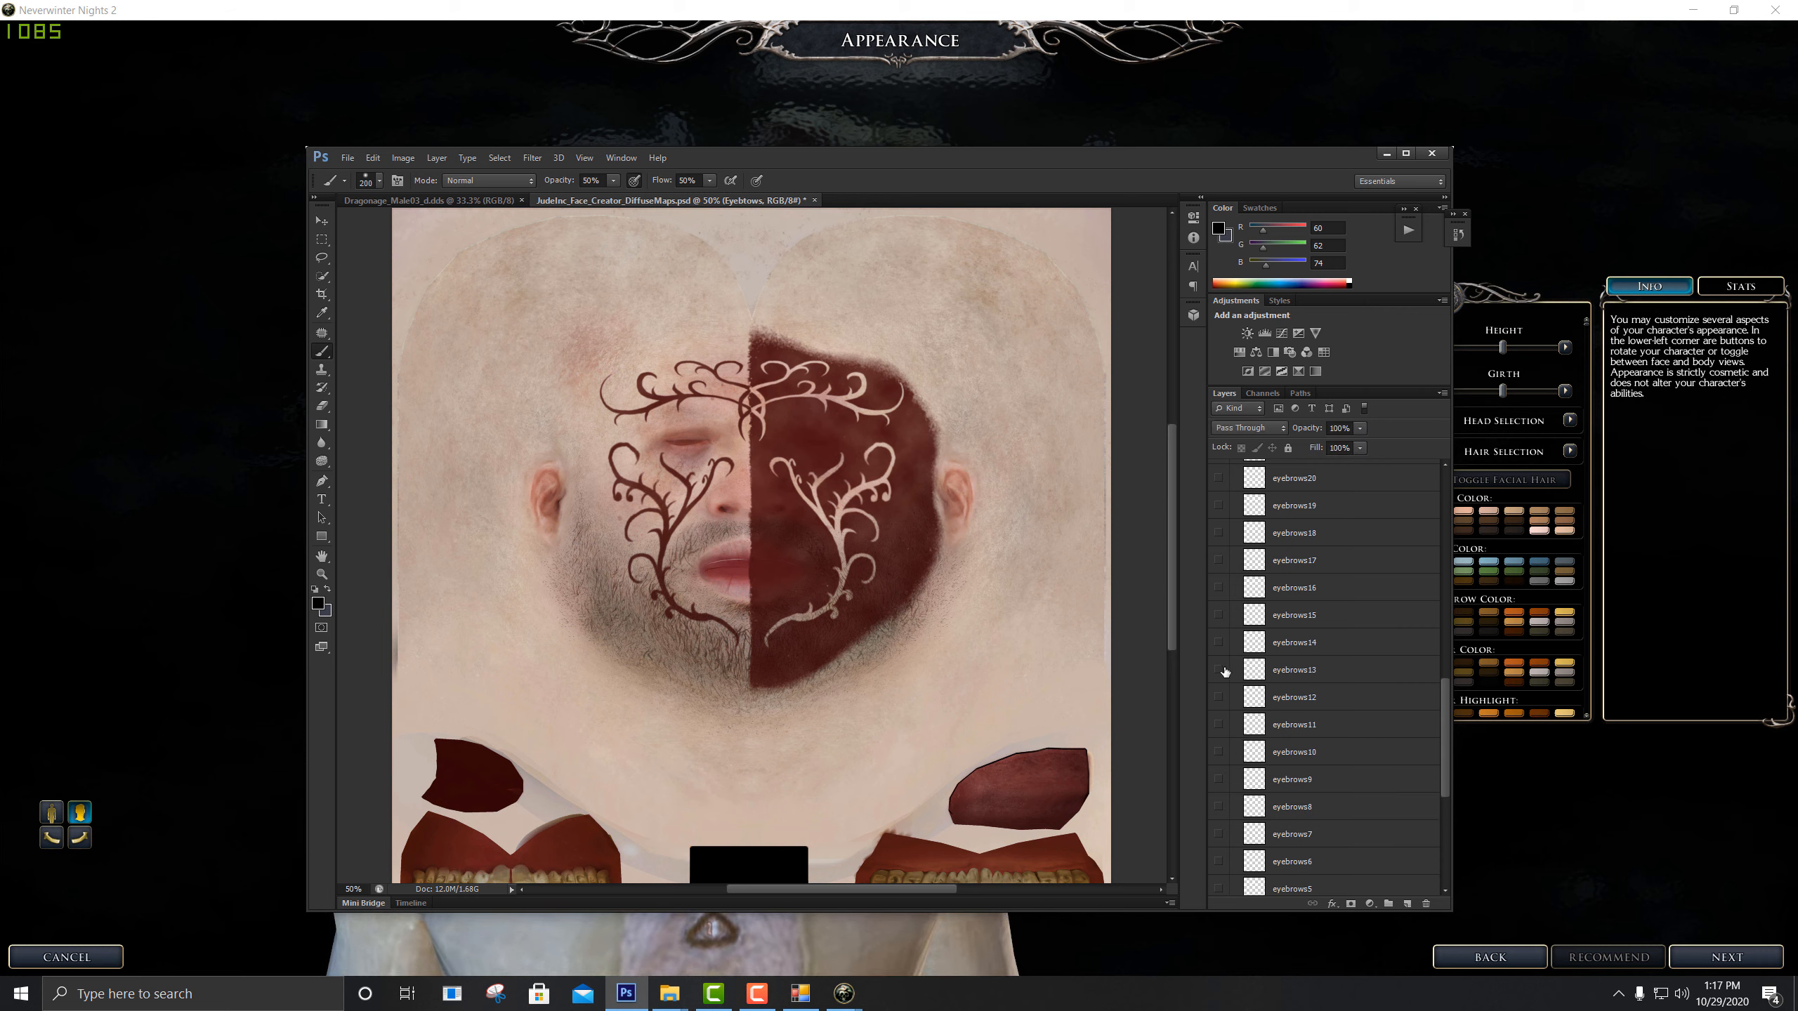
pyautogui.click(1219, 670)
# Preview more eyebrow shapes, including eyebrows18, eyebrows25, eyebrows27 and eyebrows28, by toggling each layer on and off
pyautogui.click(1218, 532)
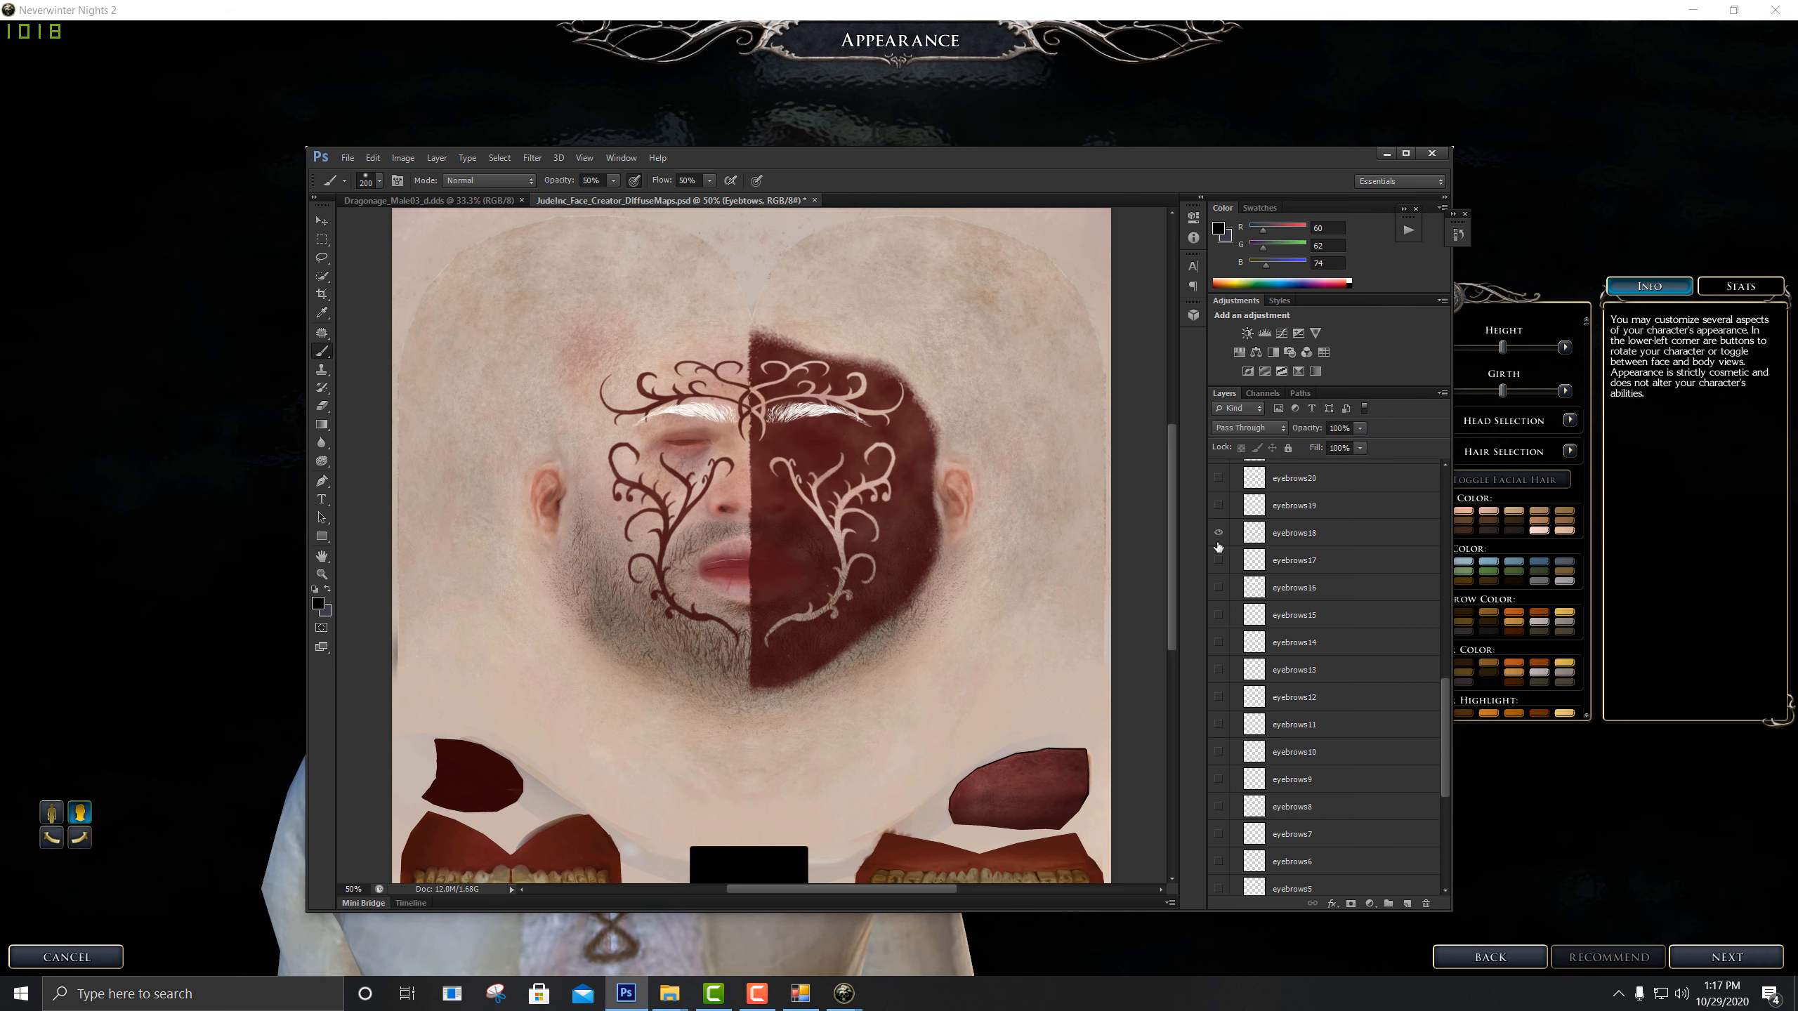
pyautogui.click(1219, 543)
pyautogui.scroll(2, 1231, 551)
pyautogui.click(1218, 505)
pyautogui.scroll(2, 1230, 542)
pyautogui.click(1221, 610)
pyautogui.click(1220, 586)
pyautogui.click(1220, 586)
pyautogui.click(1219, 533)
pyautogui.click(1219, 533)
pyautogui.click(1219, 506)
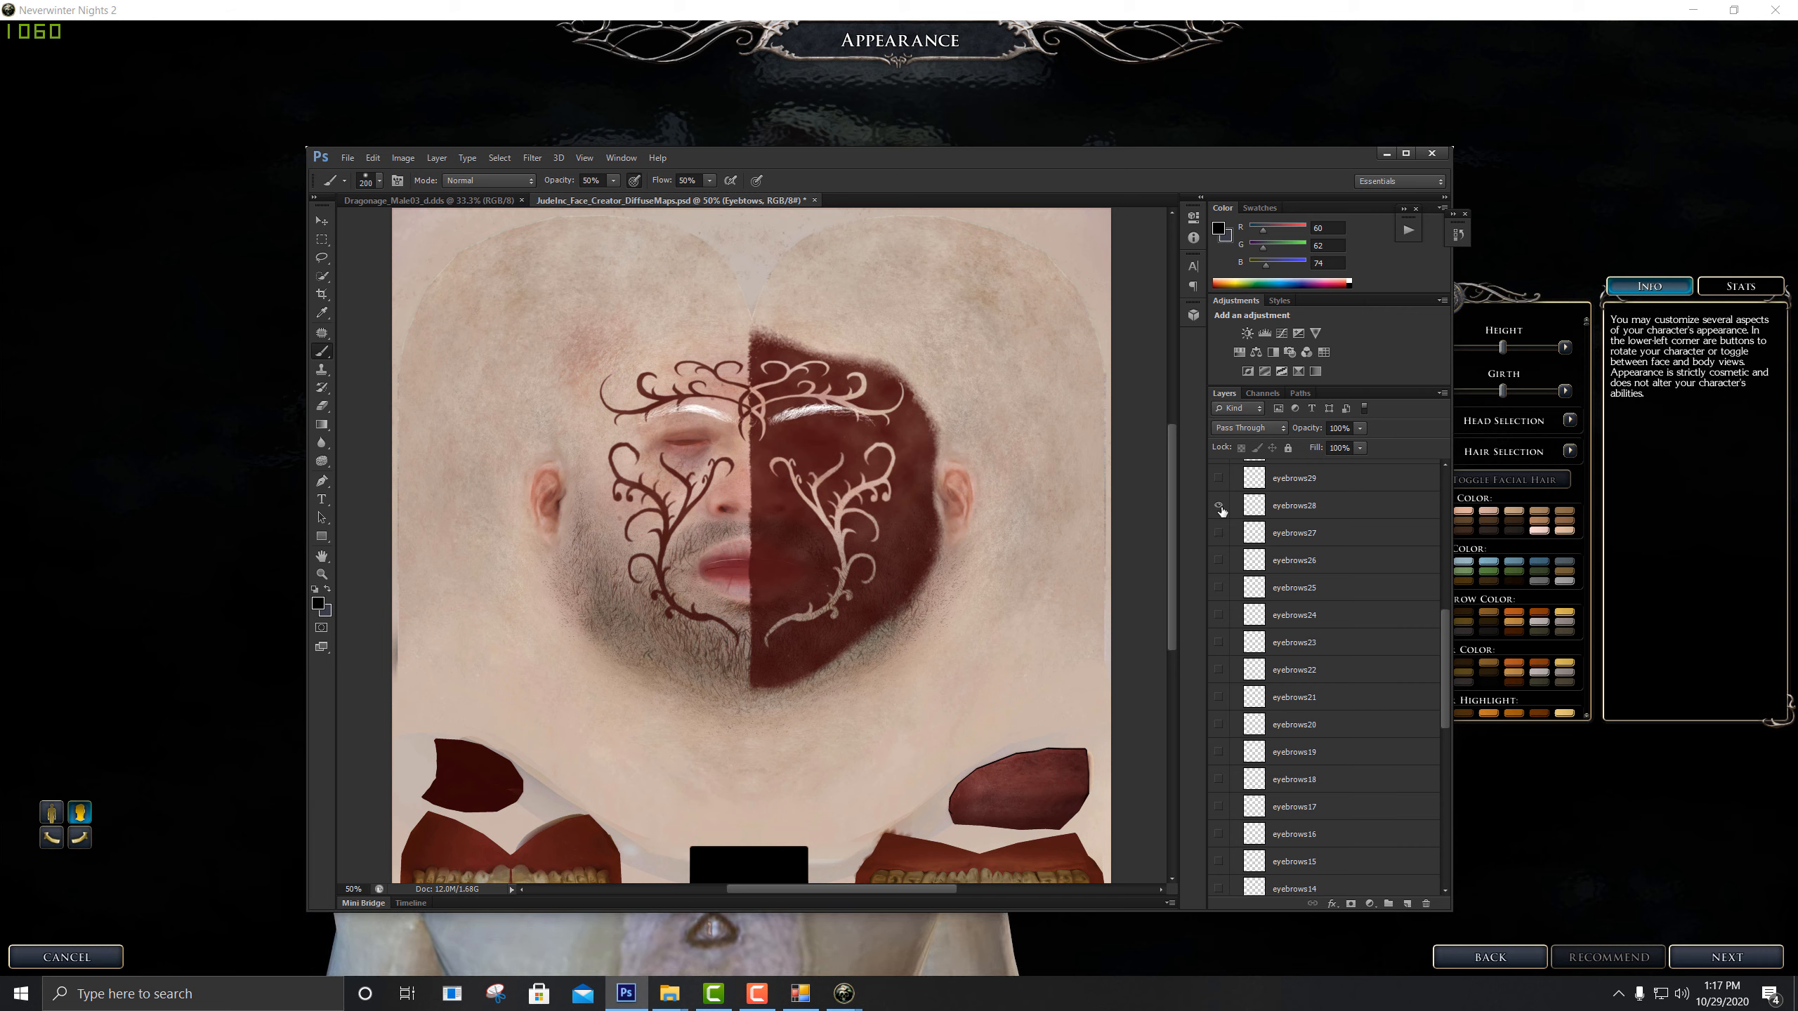
pyautogui.click(1219, 505)
# Preview the eyebrows1 layer, and turn on eyebrows4 as the eyebrow shape for the face
pyautogui.scroll(-8, 1222, 566)
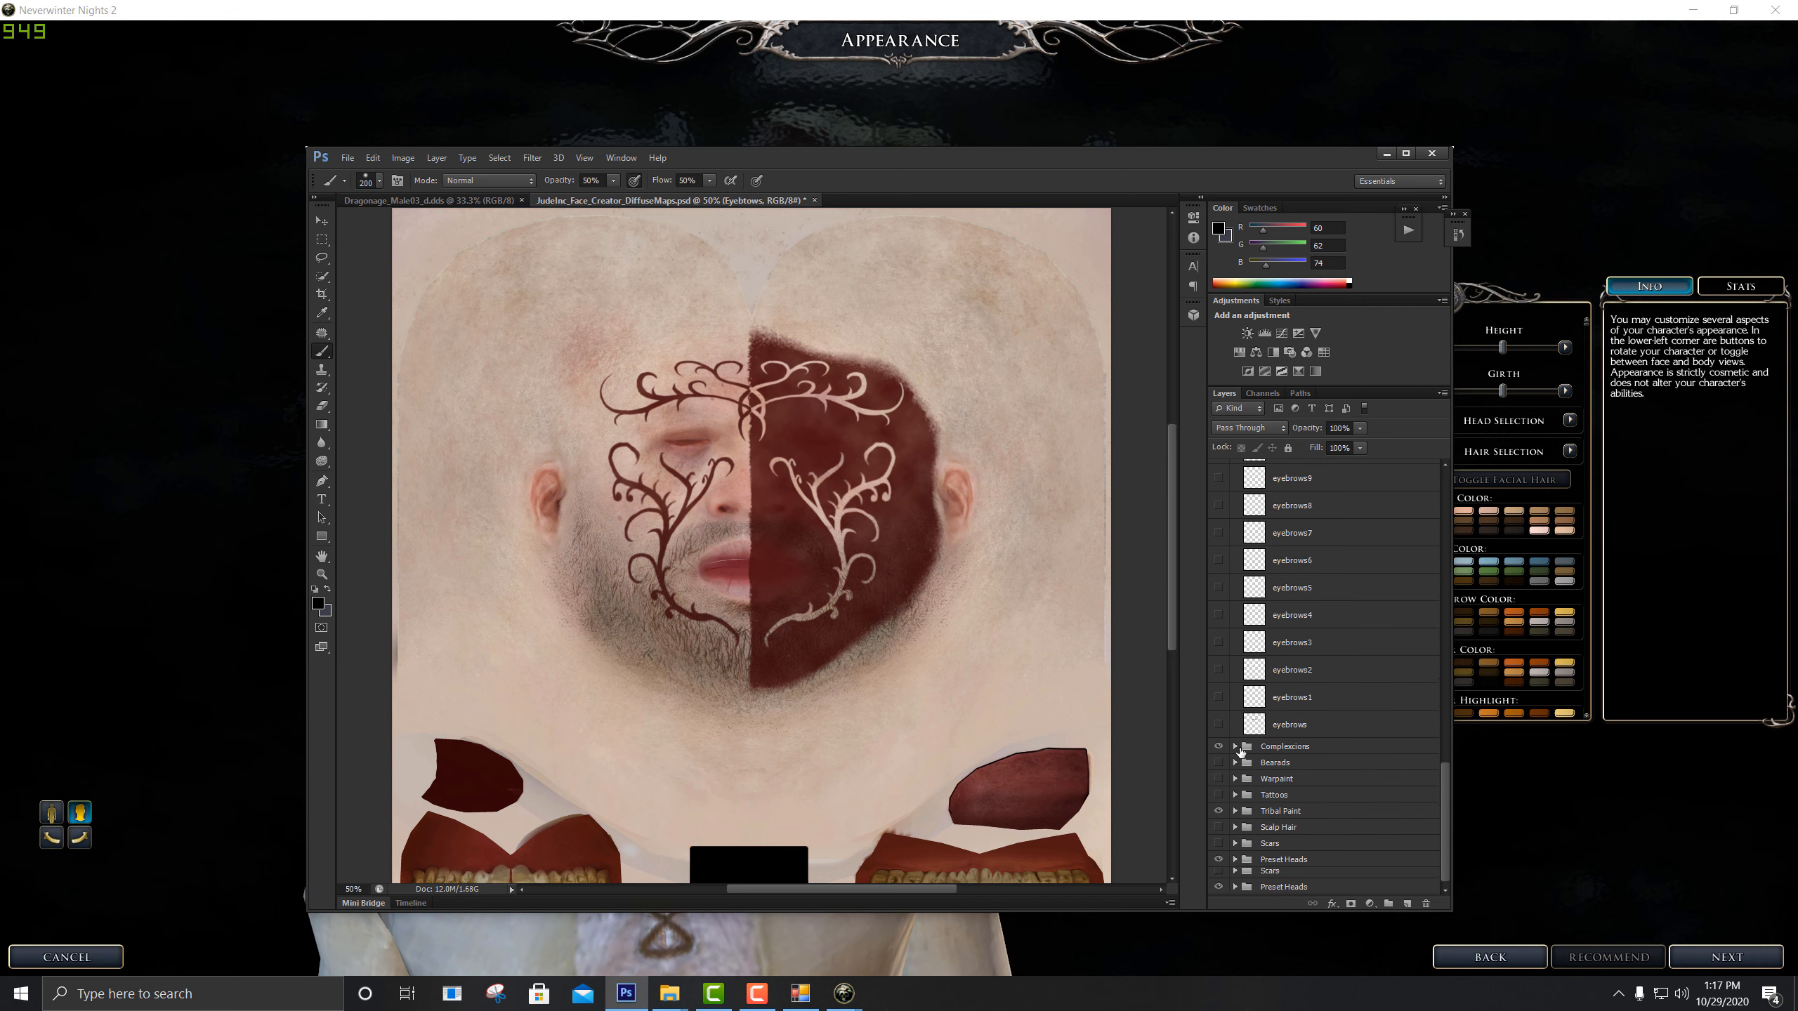
pyautogui.click(1219, 694)
pyautogui.click(1219, 694)
pyautogui.click(1219, 611)
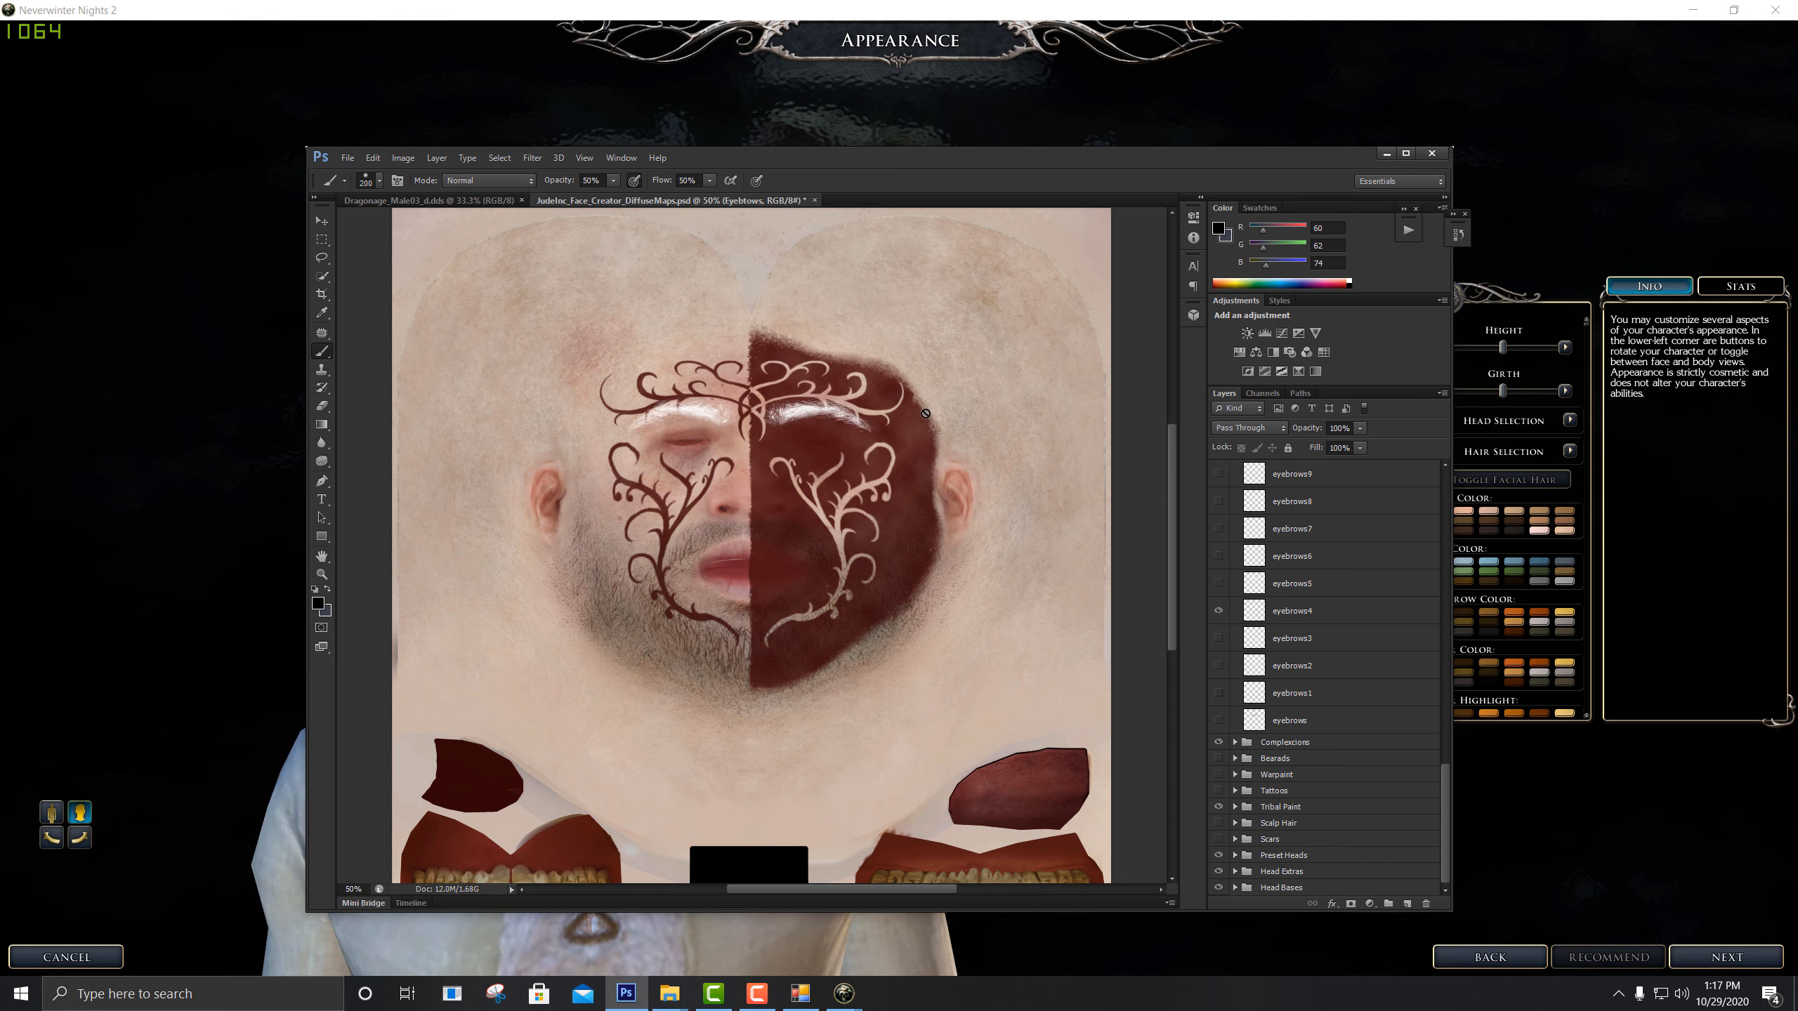
# Look at the character's eyebrows and color options in Neverwinter Nights 2, and return to the face texture in Photoshop
pyautogui.moveTo(1275, 175); pyautogui.dragTo(1179, 166)
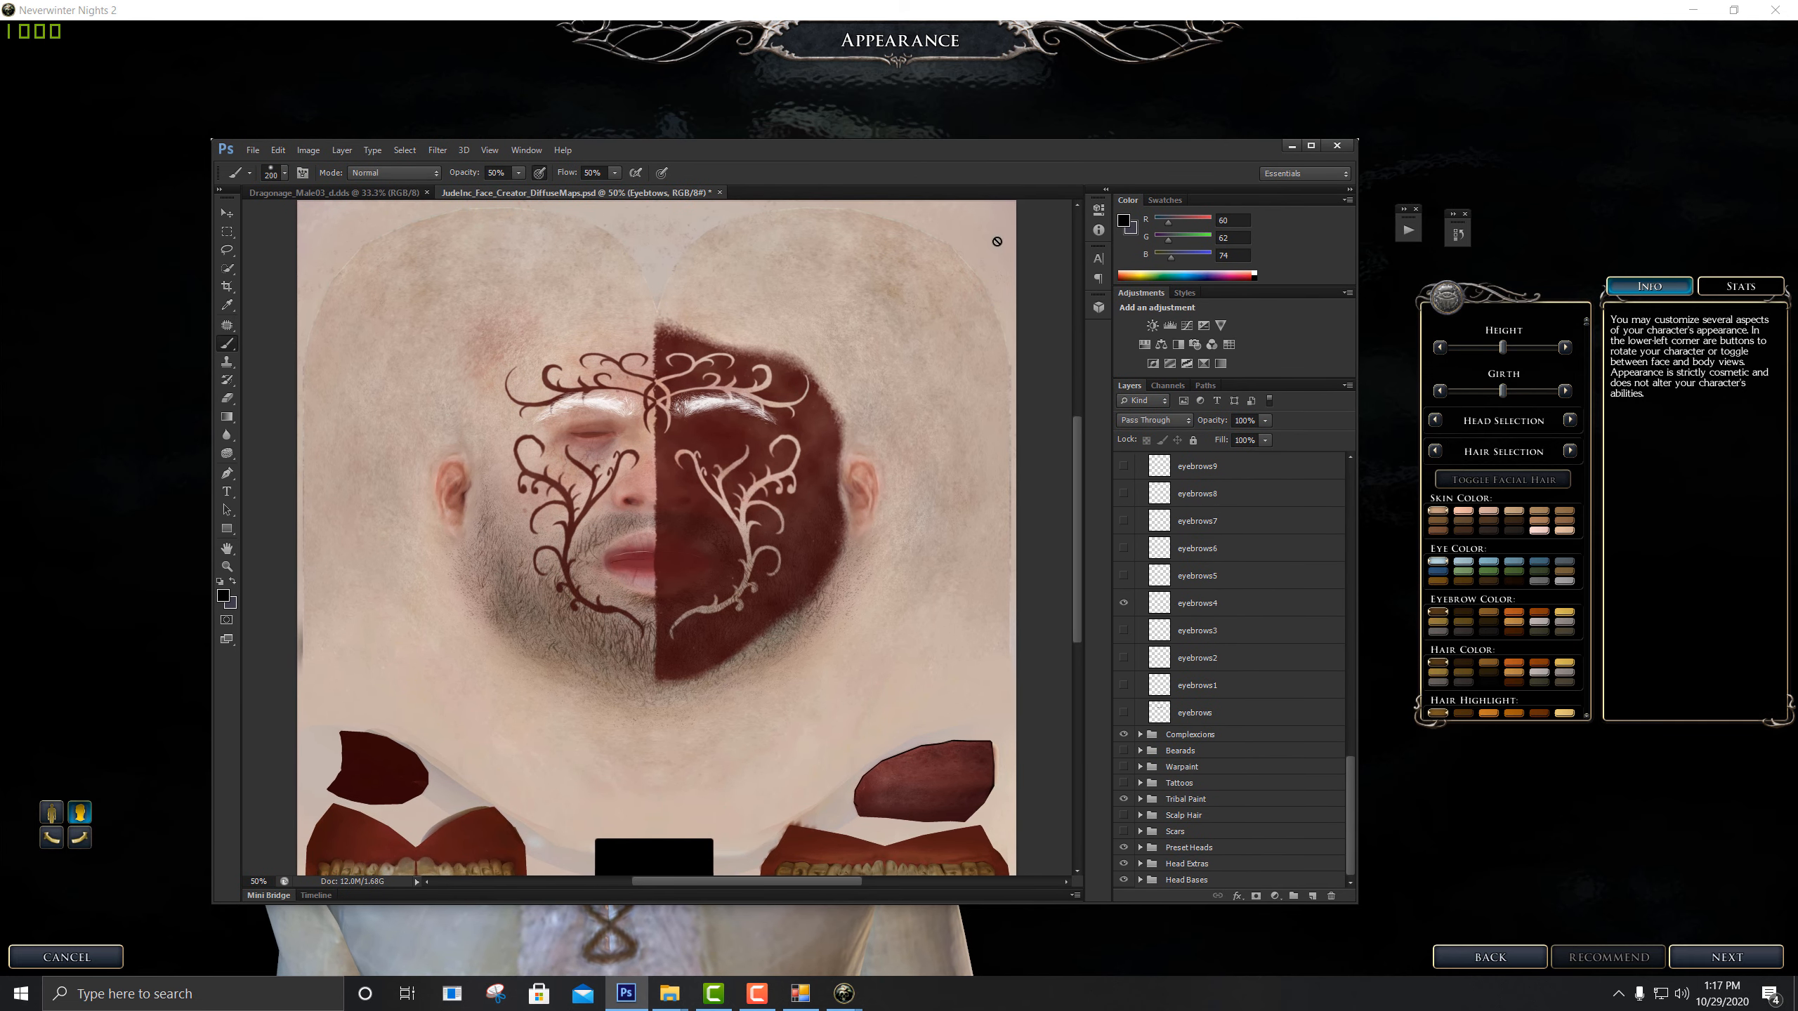
pyautogui.moveTo(877, 155)
pyautogui.mouseDown()
pyautogui.moveTo(1140, 149)
pyautogui.moveTo(882, 145)
pyautogui.mouseUp()
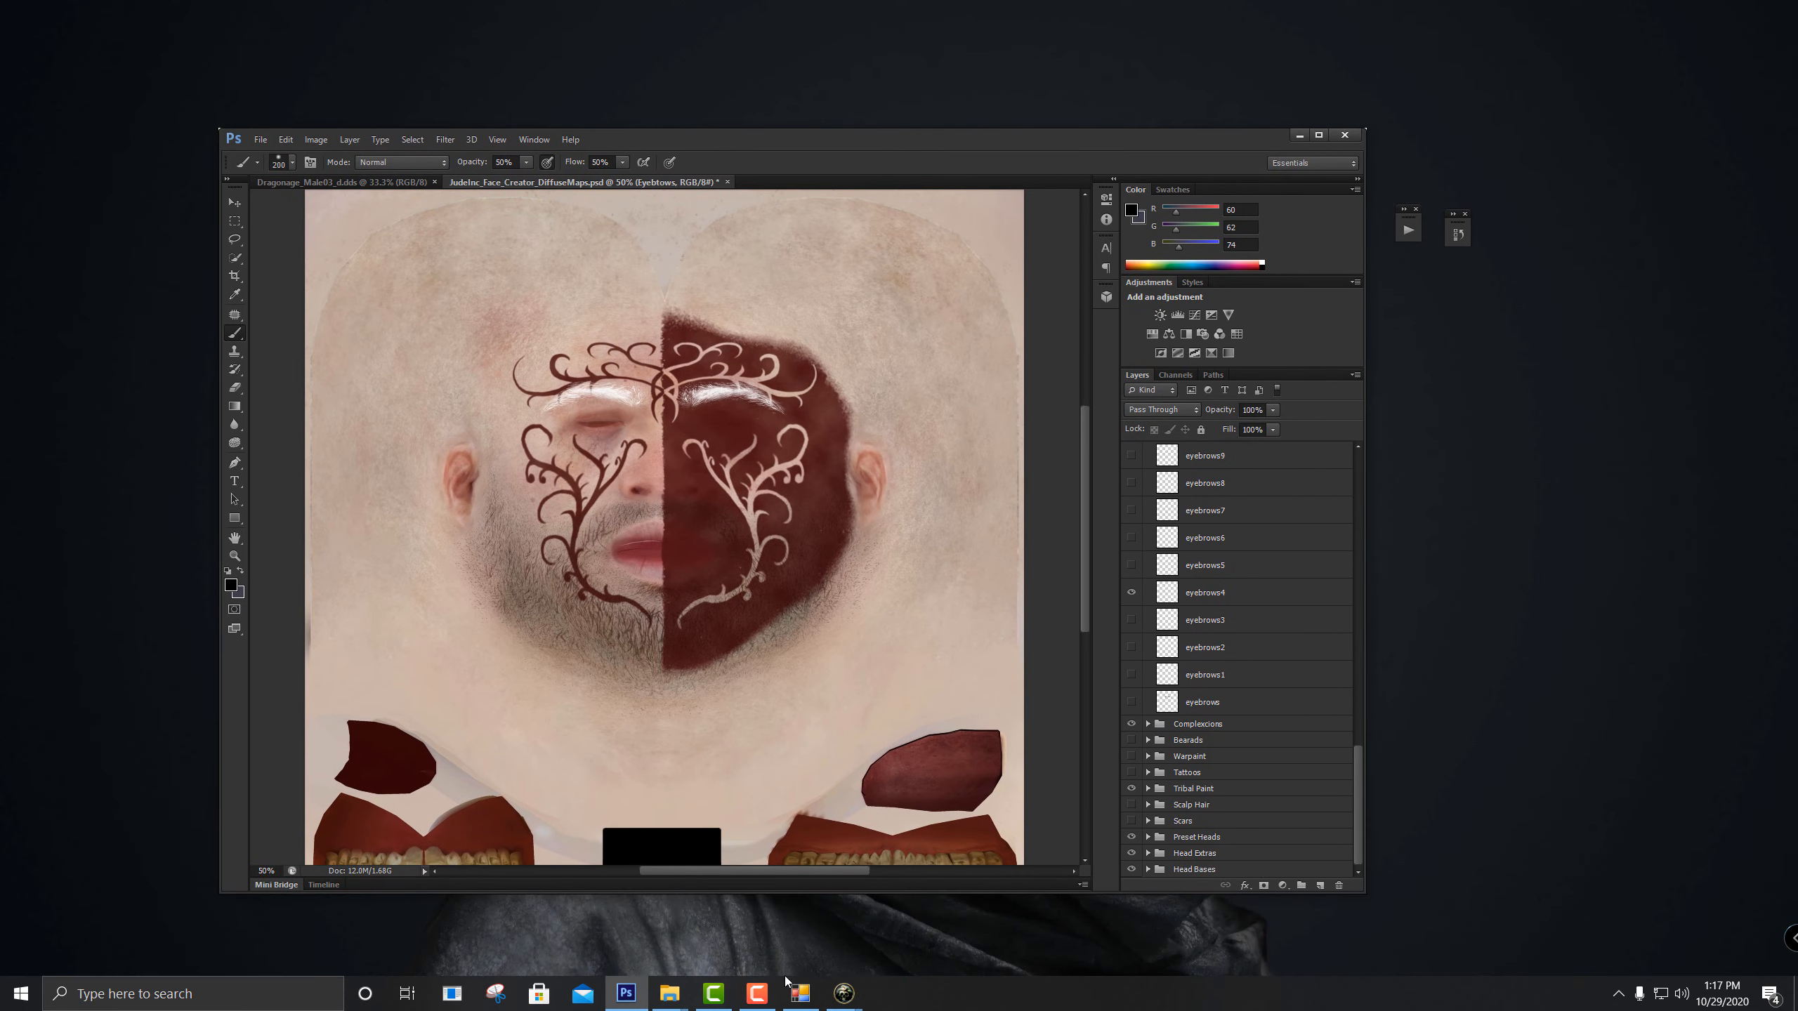
pyautogui.click(632, 999)
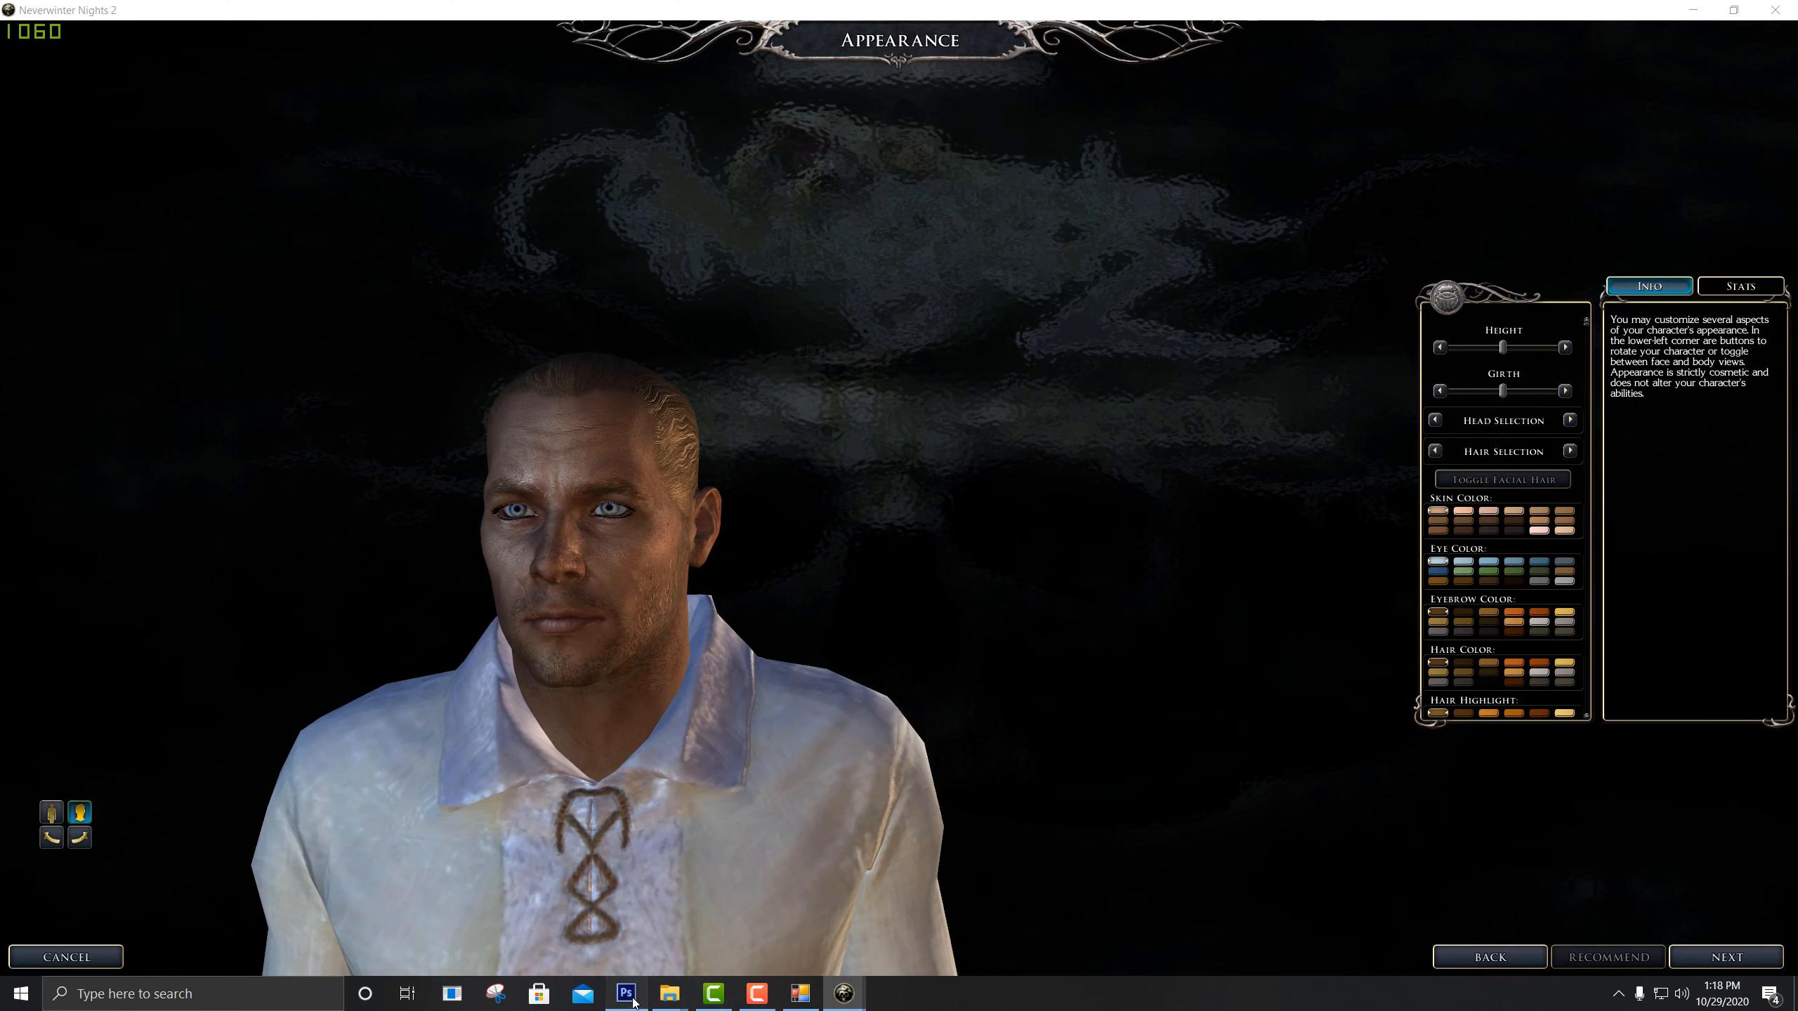
pyautogui.click(632, 999)
pyautogui.moveTo(861, 142); pyautogui.dragTo(1060, 136)
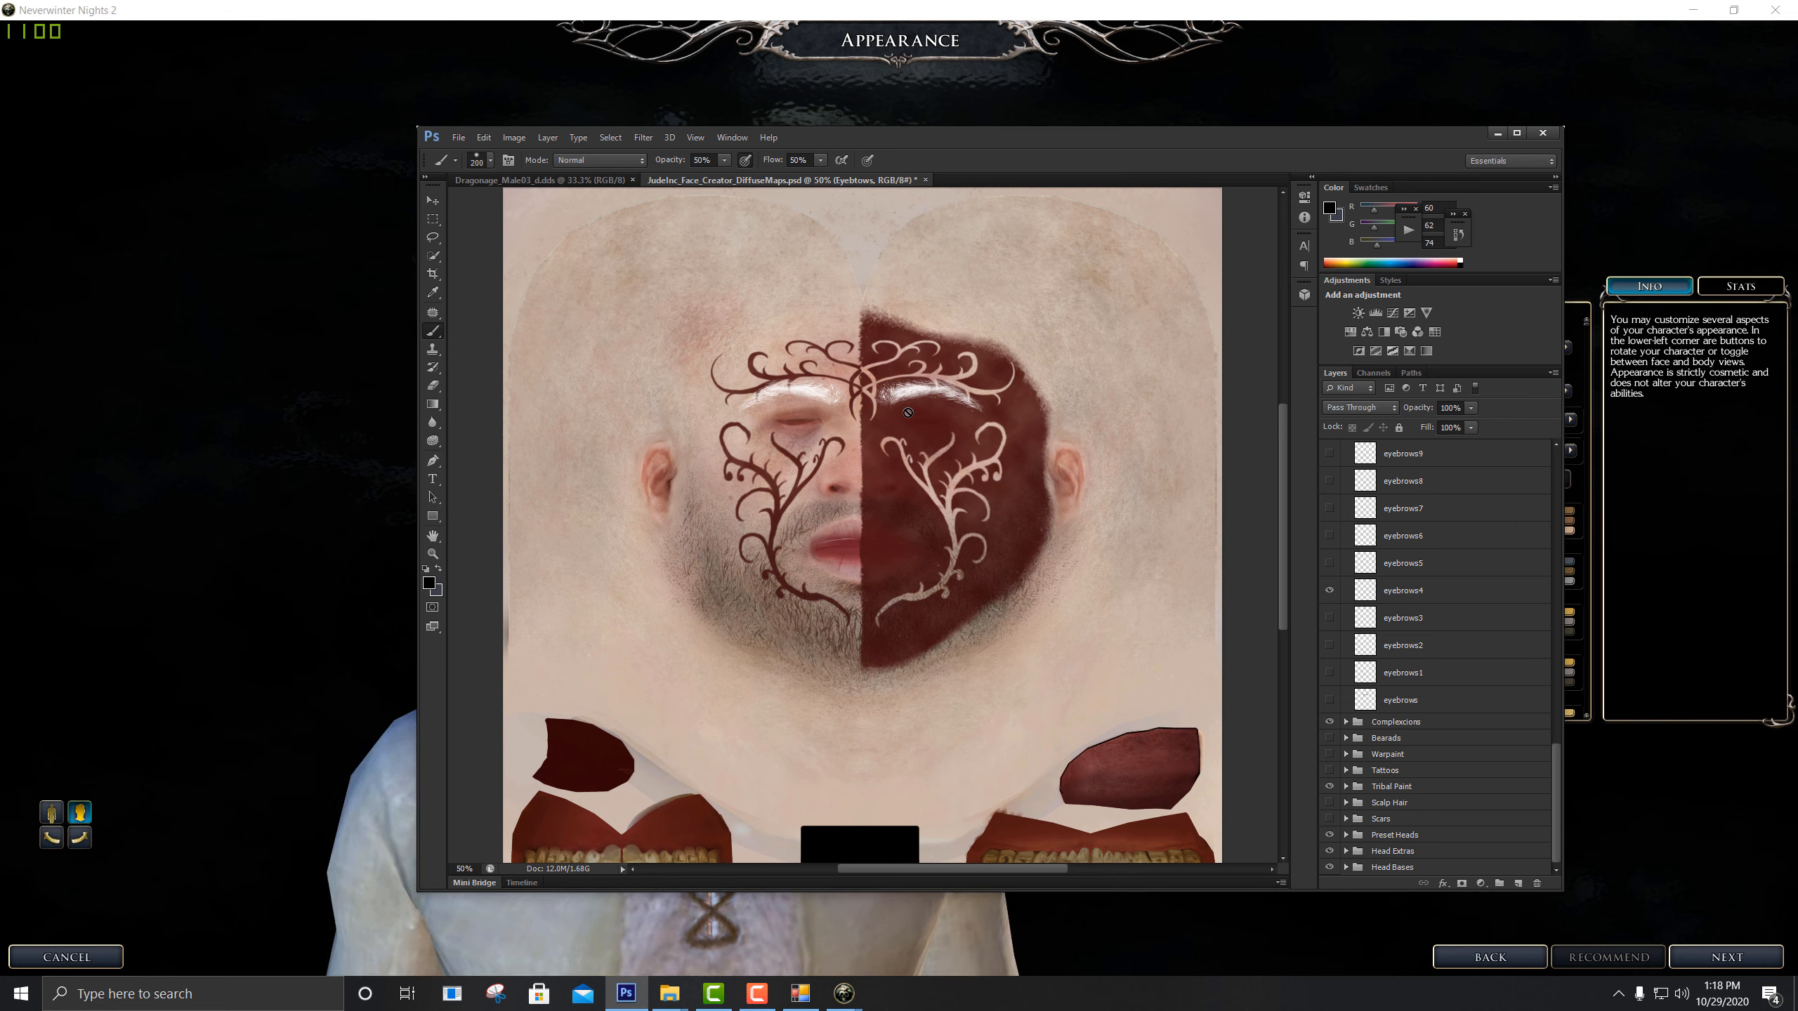
# Duplicate the eyebrows4 layer as eyebrows4 copy in the same document and hide the original layer
pyautogui.click(1445, 602)
pyautogui.rightClick(1463, 592)
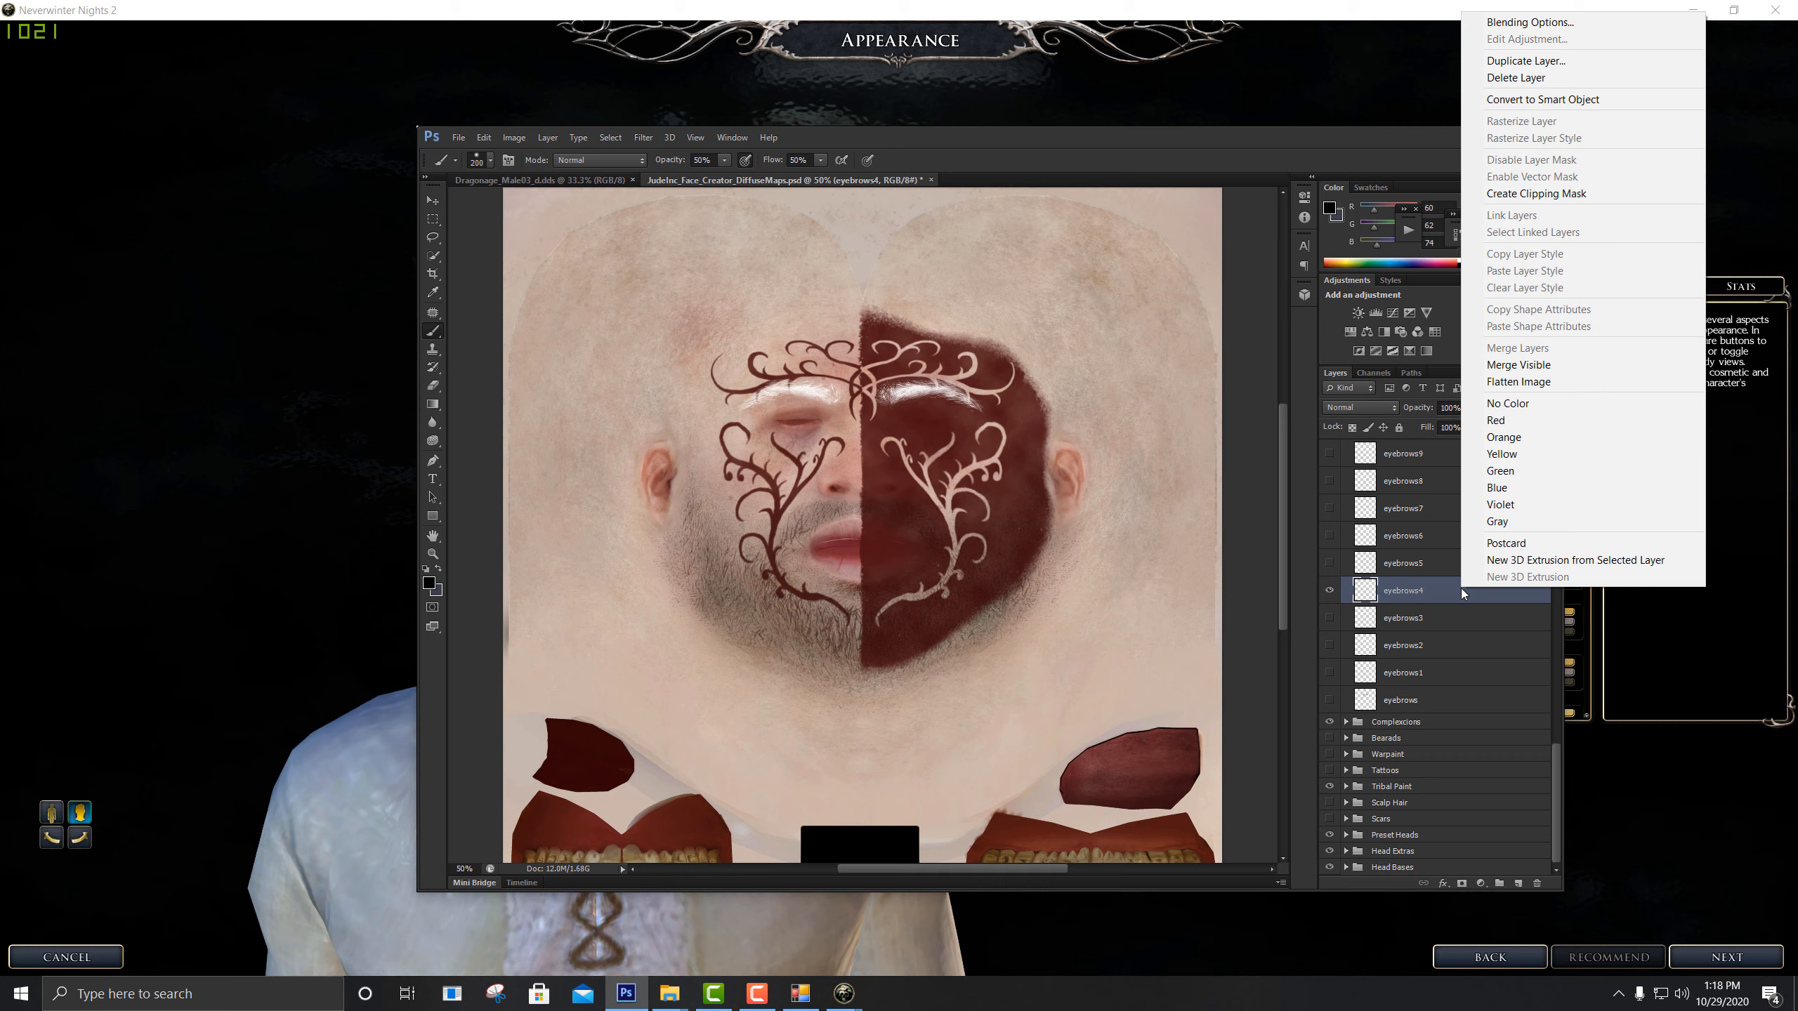
pyautogui.click(1551, 60)
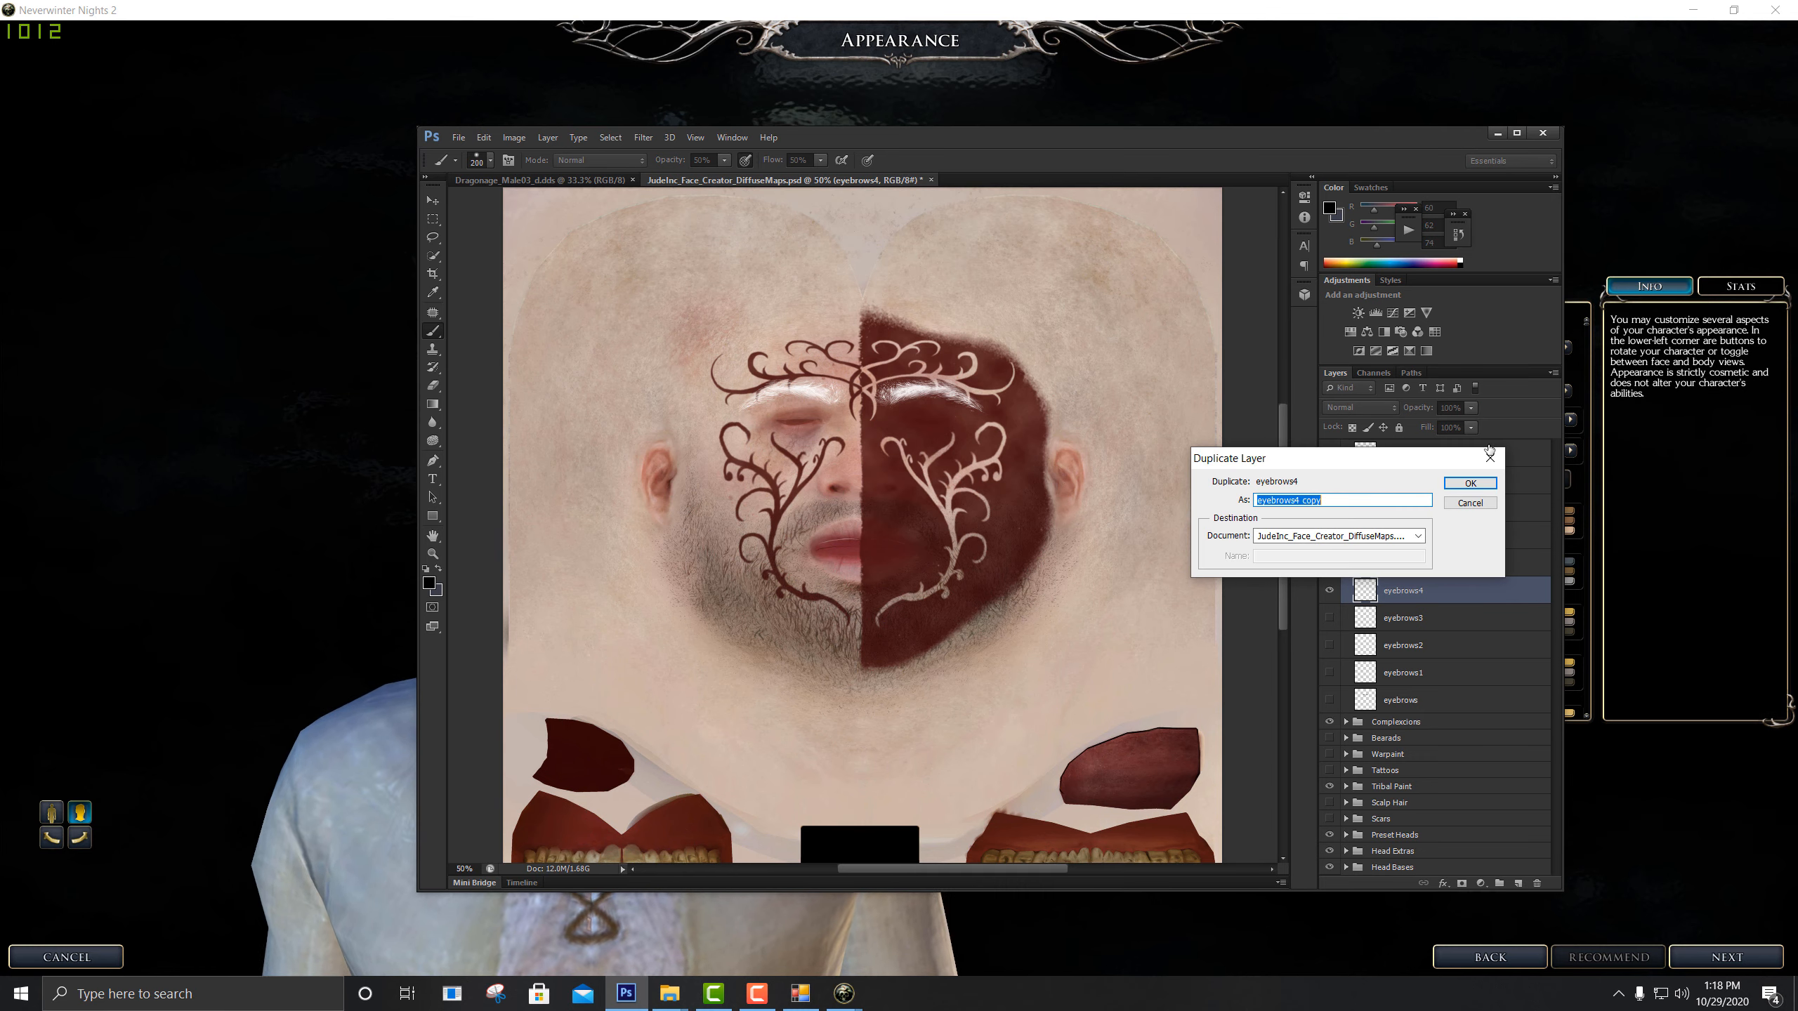
pyautogui.click(1470, 482)
pyautogui.click(1330, 618)
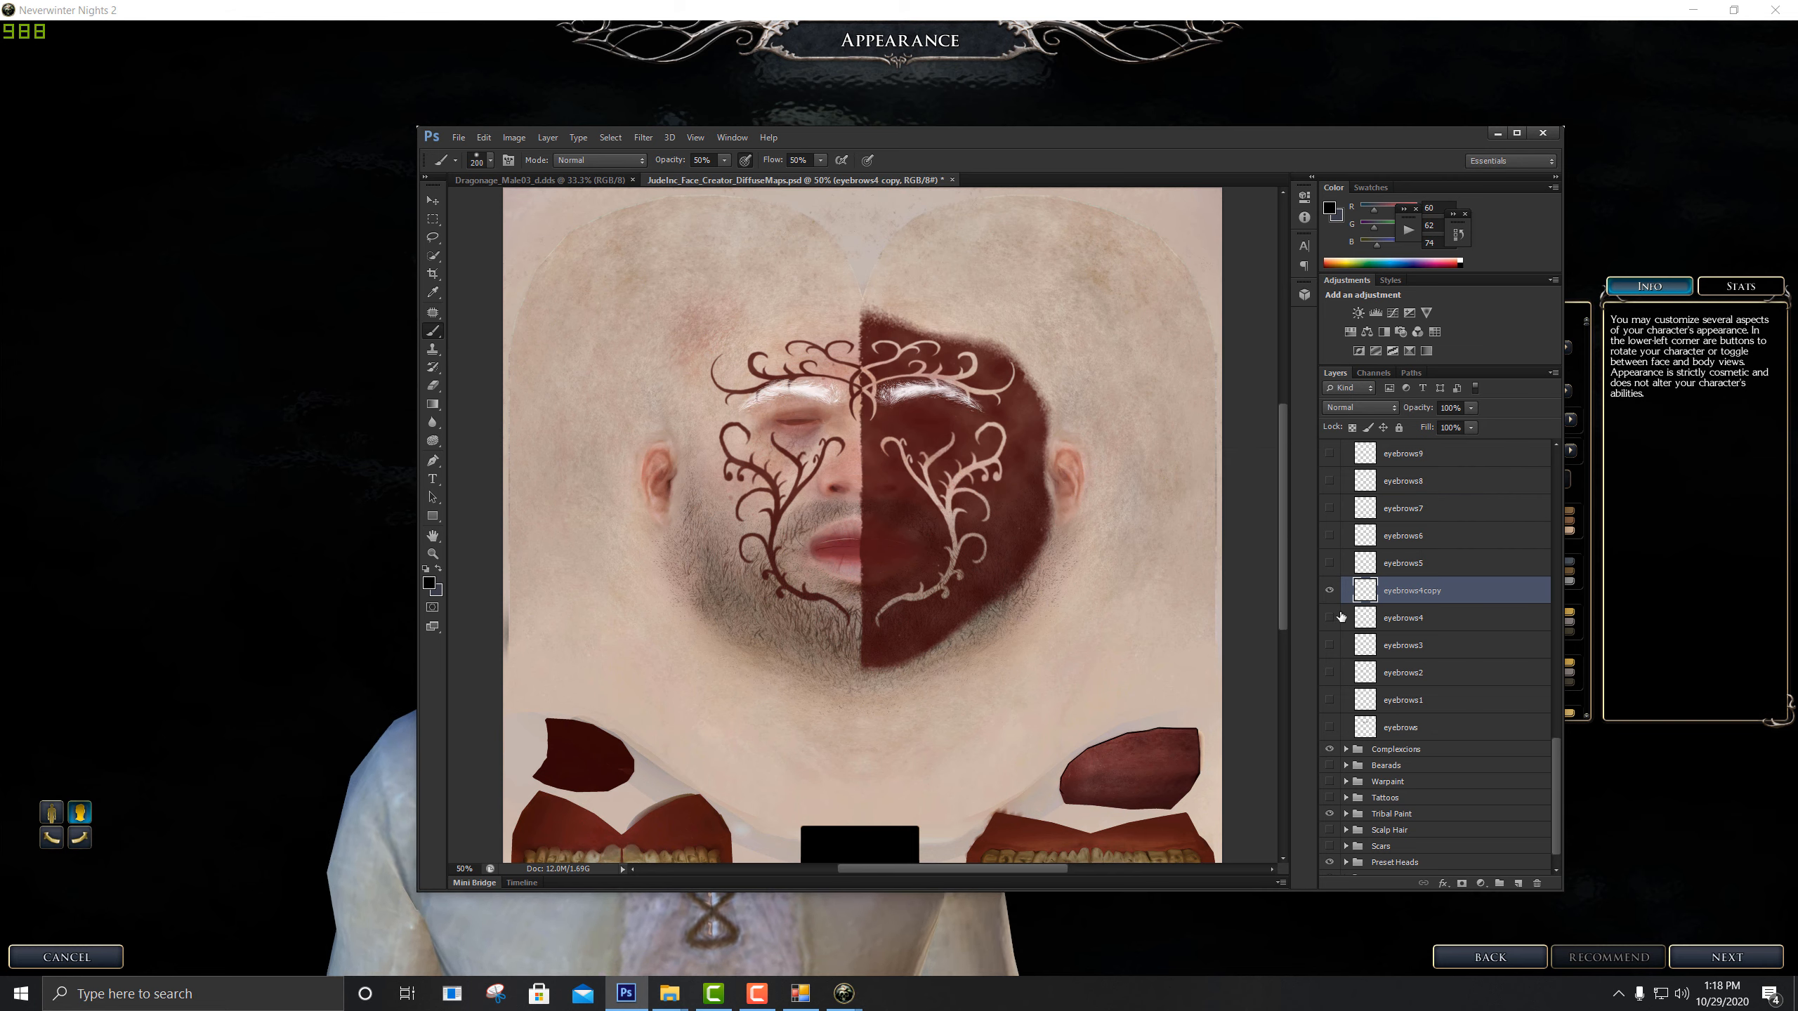
# Enable a Color Overlay effect on the eyebrows4 copy layer and move its settings dialog clear of the face
pyautogui.doubleClick(1506, 590)
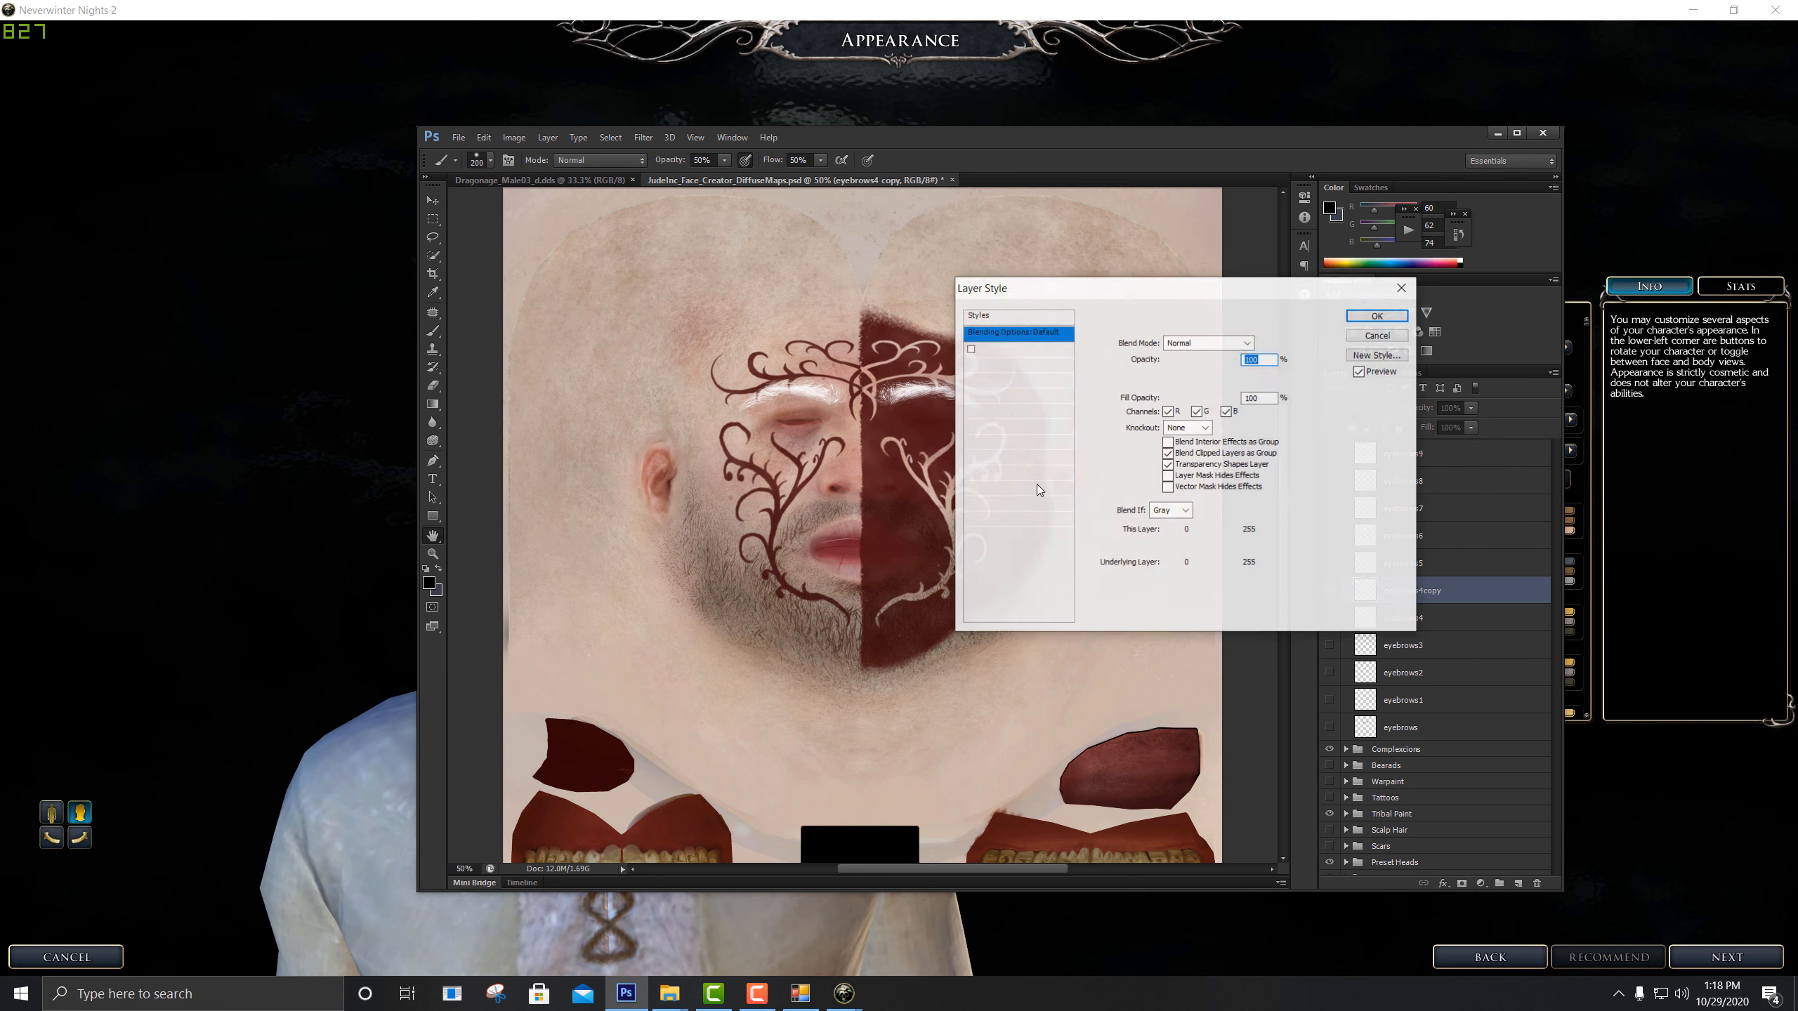
pyautogui.click(971, 457)
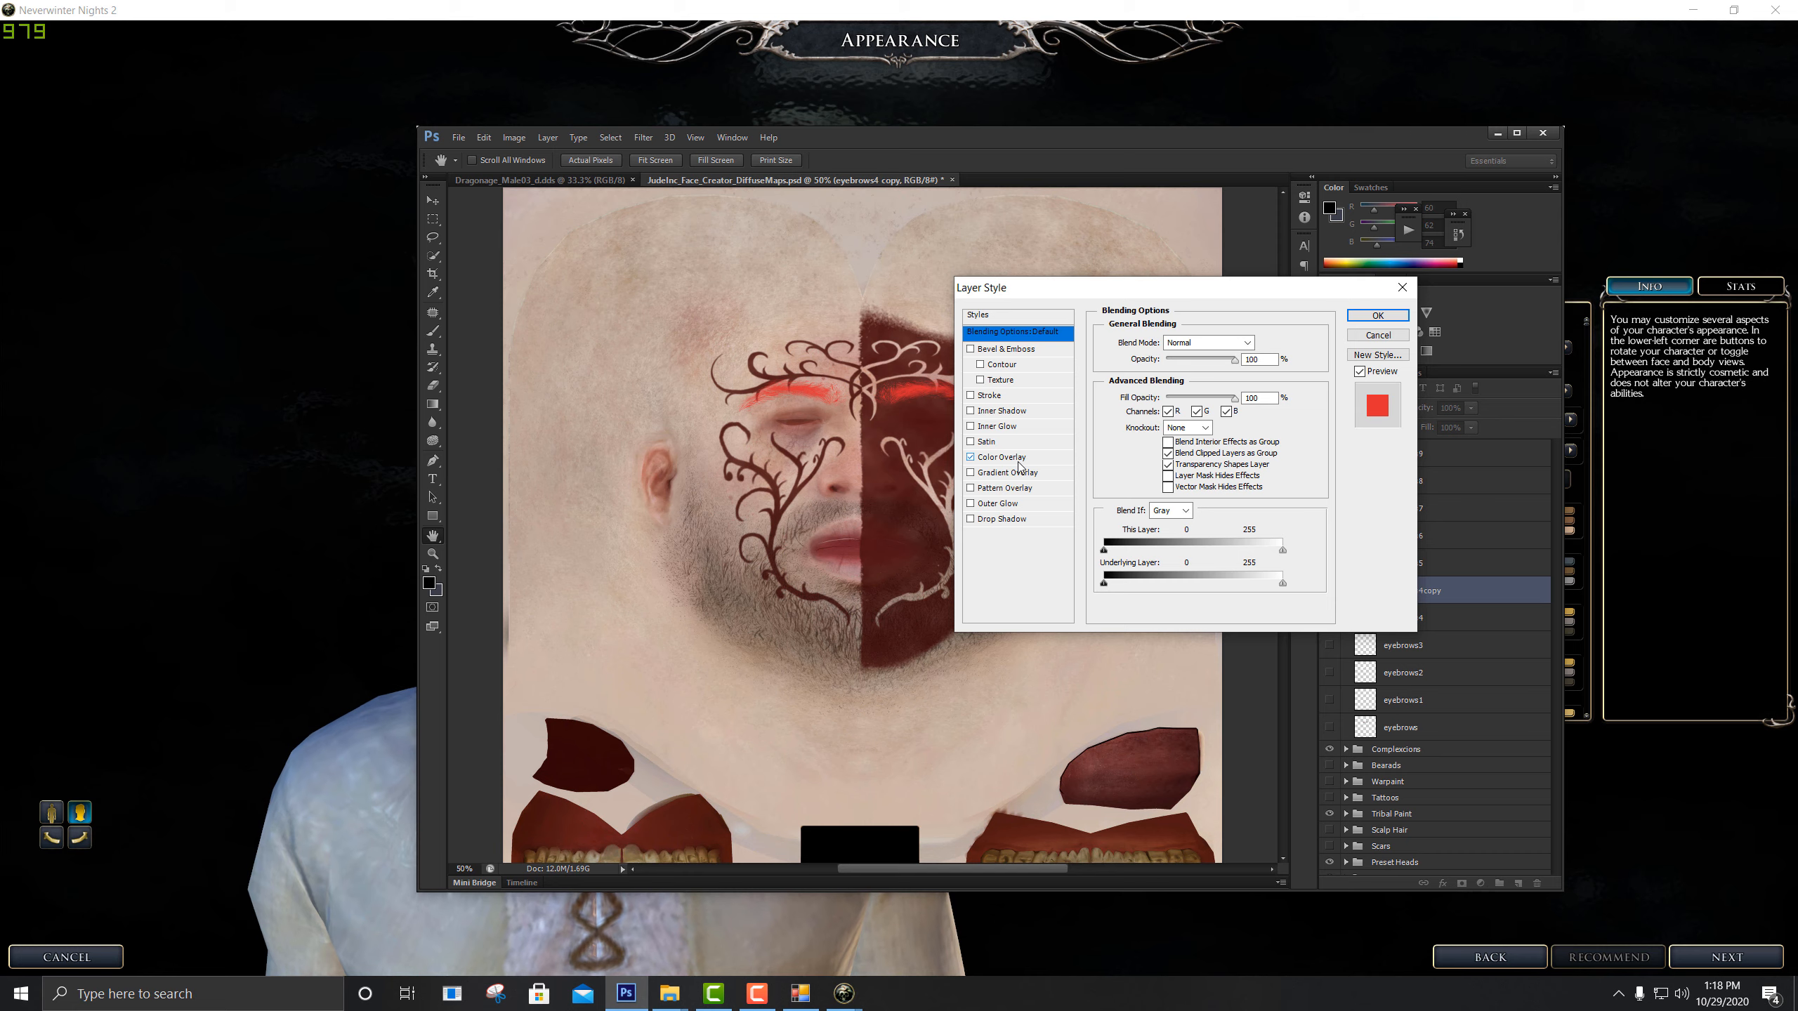
pyautogui.click(1019, 460)
pyautogui.moveTo(1159, 290); pyautogui.dragTo(1252, 249)
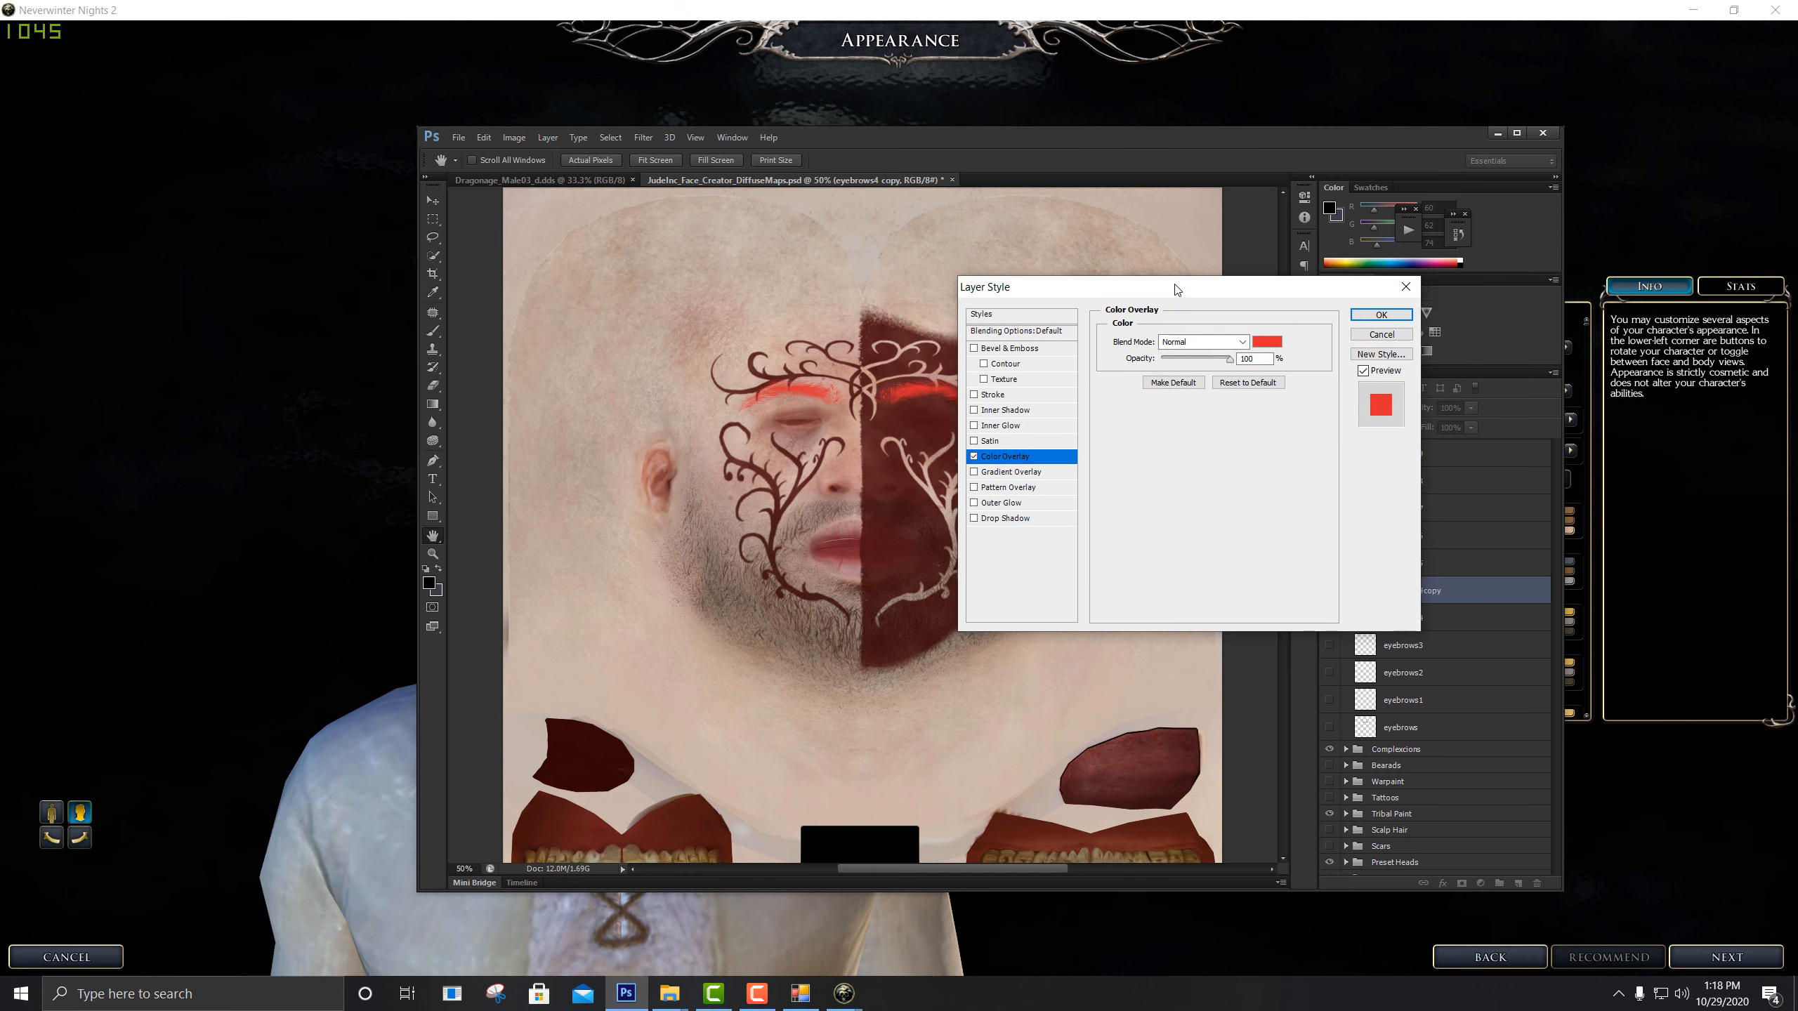
# Set the eyebrow overlay color to the near-black shade 1b1918 and apply the layer style
pyautogui.click(1356, 302)
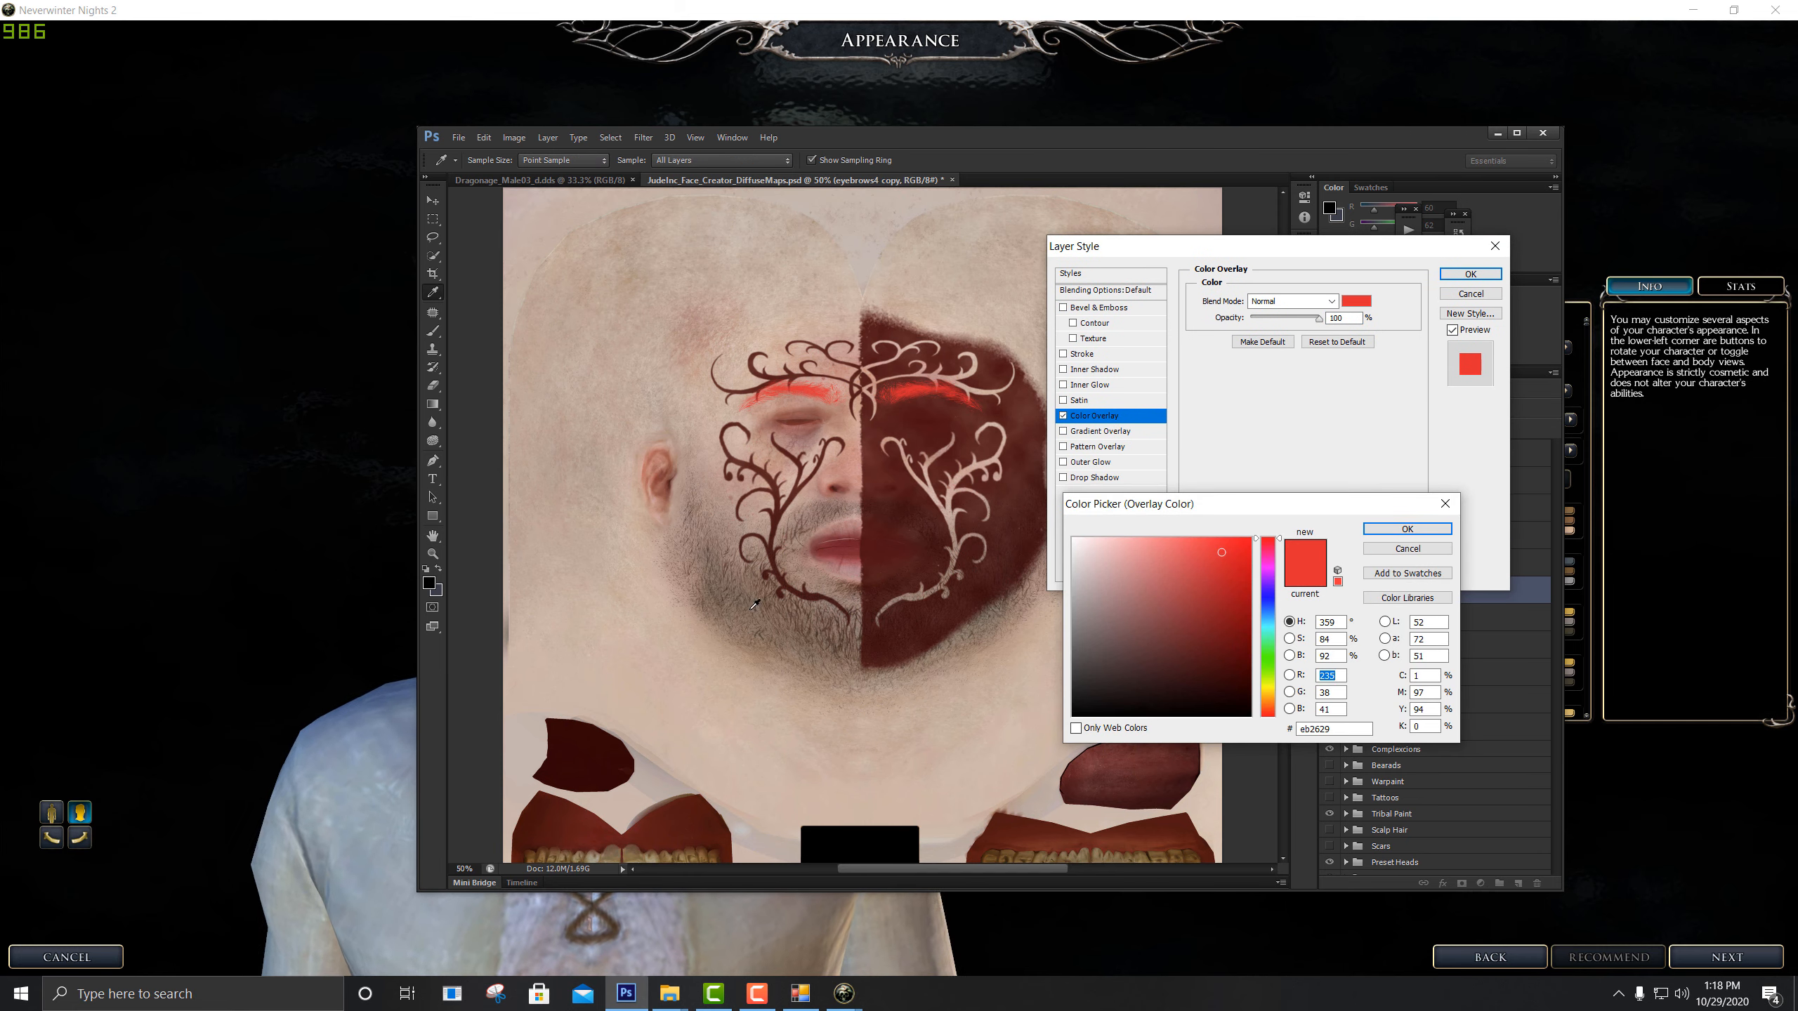
pyautogui.click(774, 588)
pyautogui.moveTo(1115, 640); pyautogui.dragTo(1073, 715)
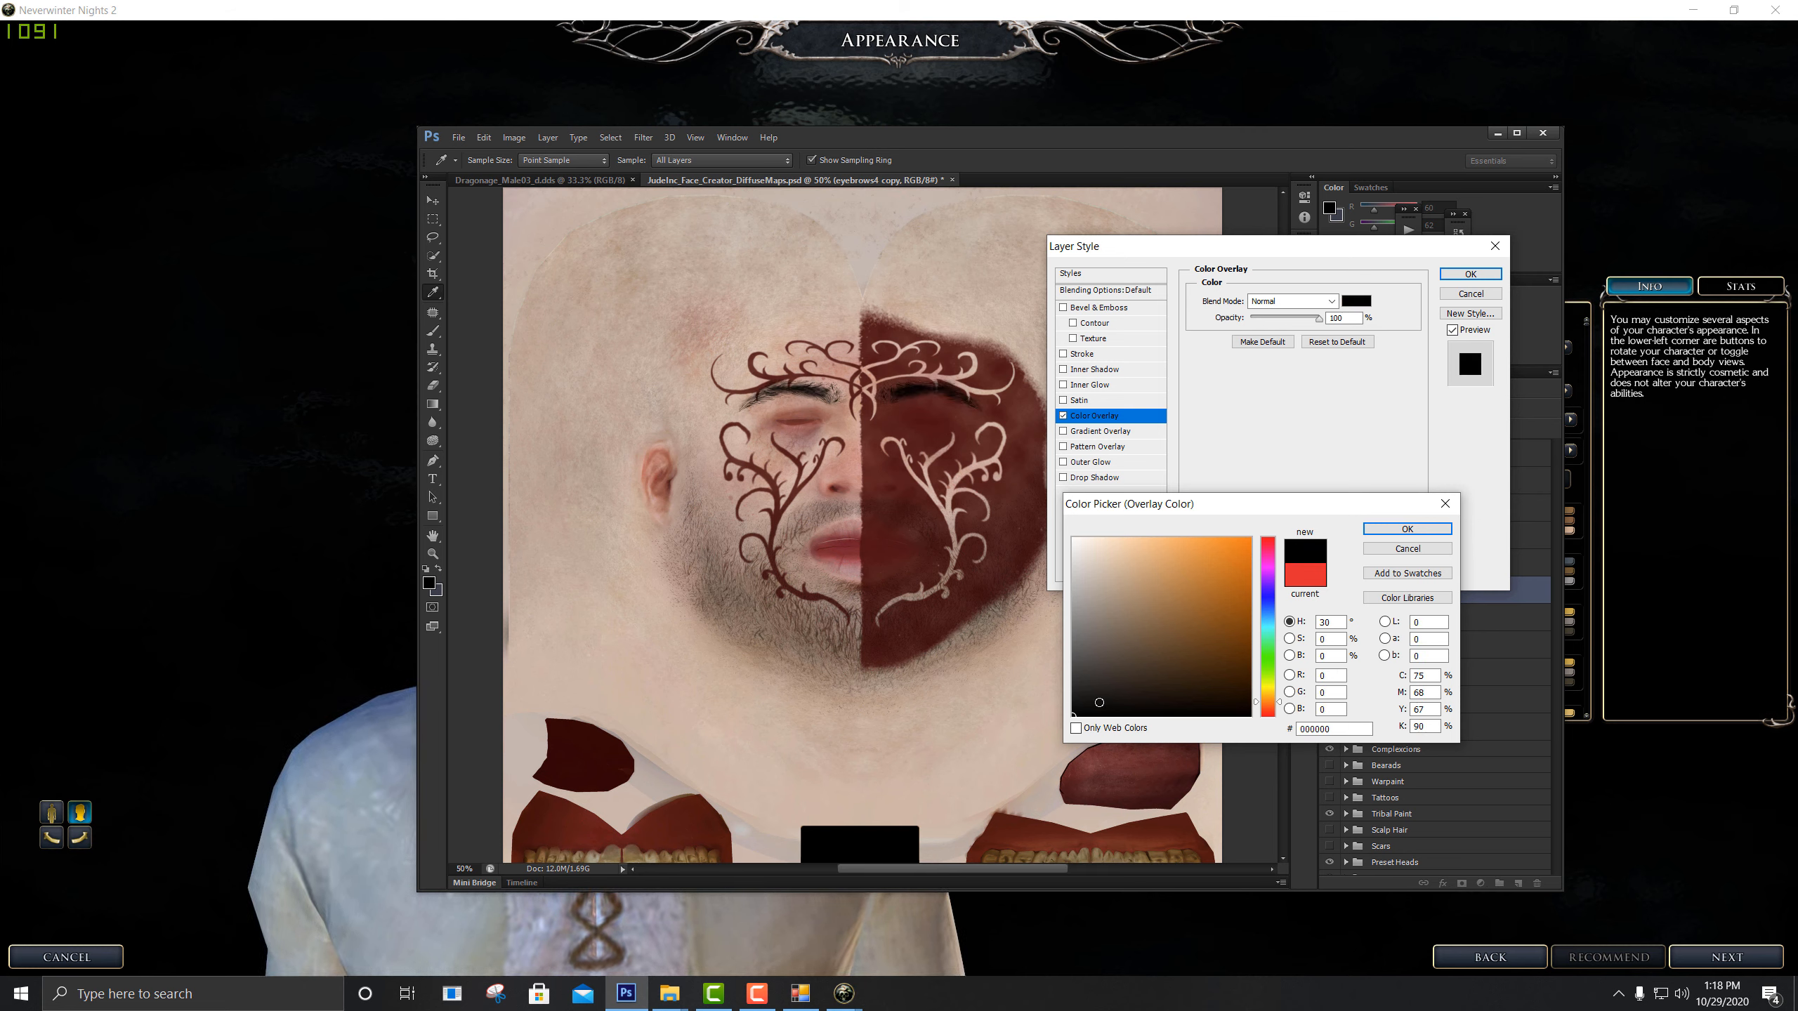
pyautogui.click(1098, 701)
pyautogui.click(1072, 710)
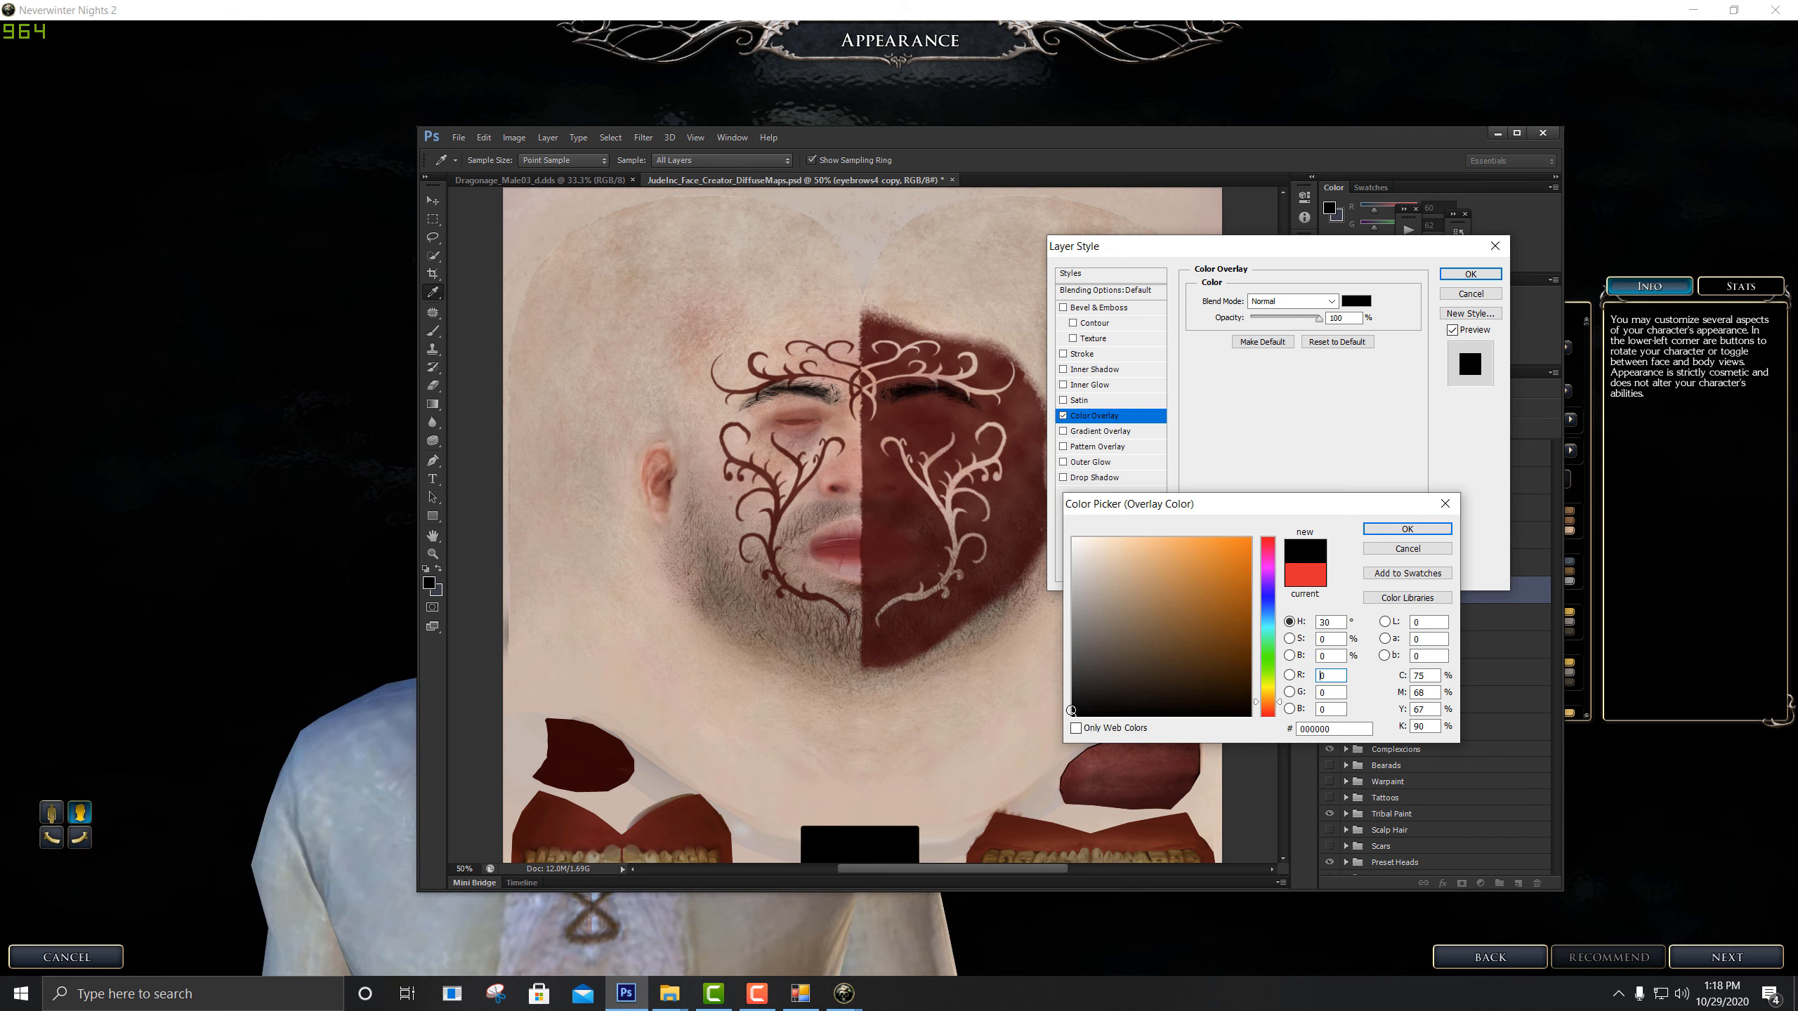
pyautogui.click(1087, 699)
pyautogui.moveTo(1089, 699)
pyautogui.mouseDown()
pyautogui.moveTo(1066, 721)
pyautogui.moveTo(1197, 529)
pyautogui.moveTo(1264, 516)
pyautogui.moveTo(1051, 733)
pyautogui.moveTo(1086, 703)
pyautogui.mouseUp()
pyautogui.moveTo(1281, 707); pyautogui.dragTo(1272, 702)
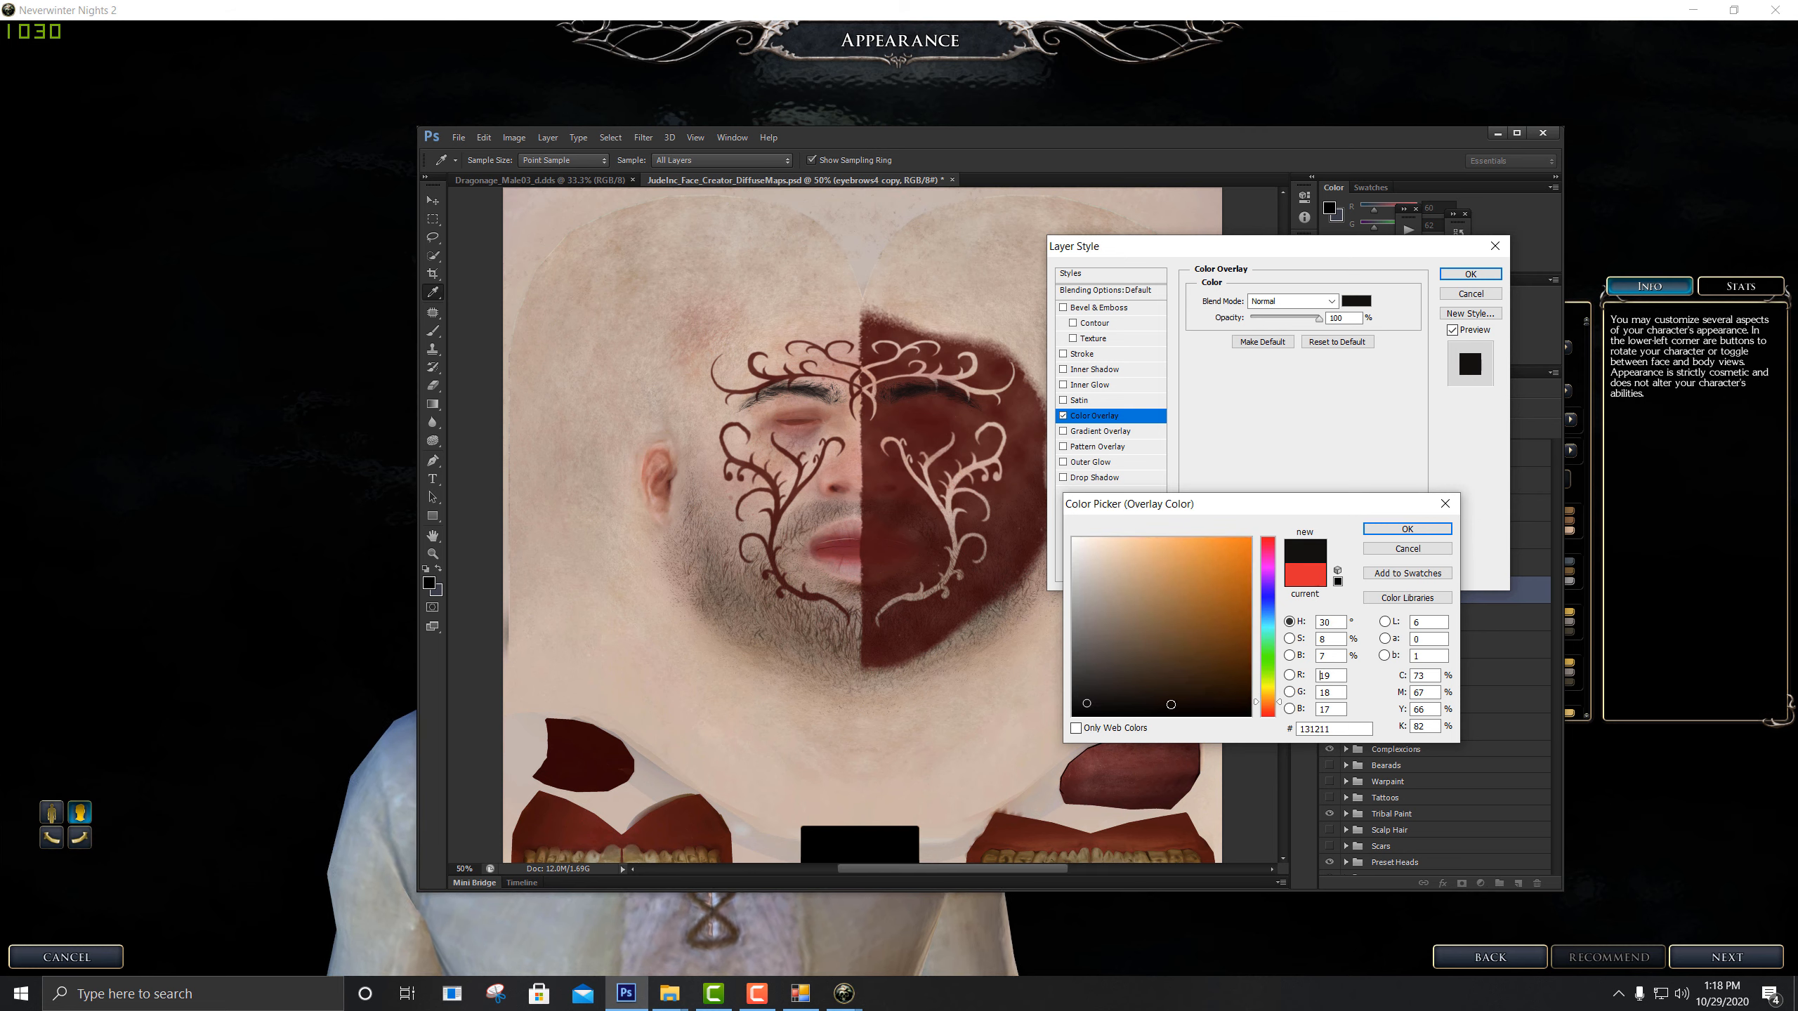
pyautogui.moveTo(1088, 703); pyautogui.dragTo(1094, 699)
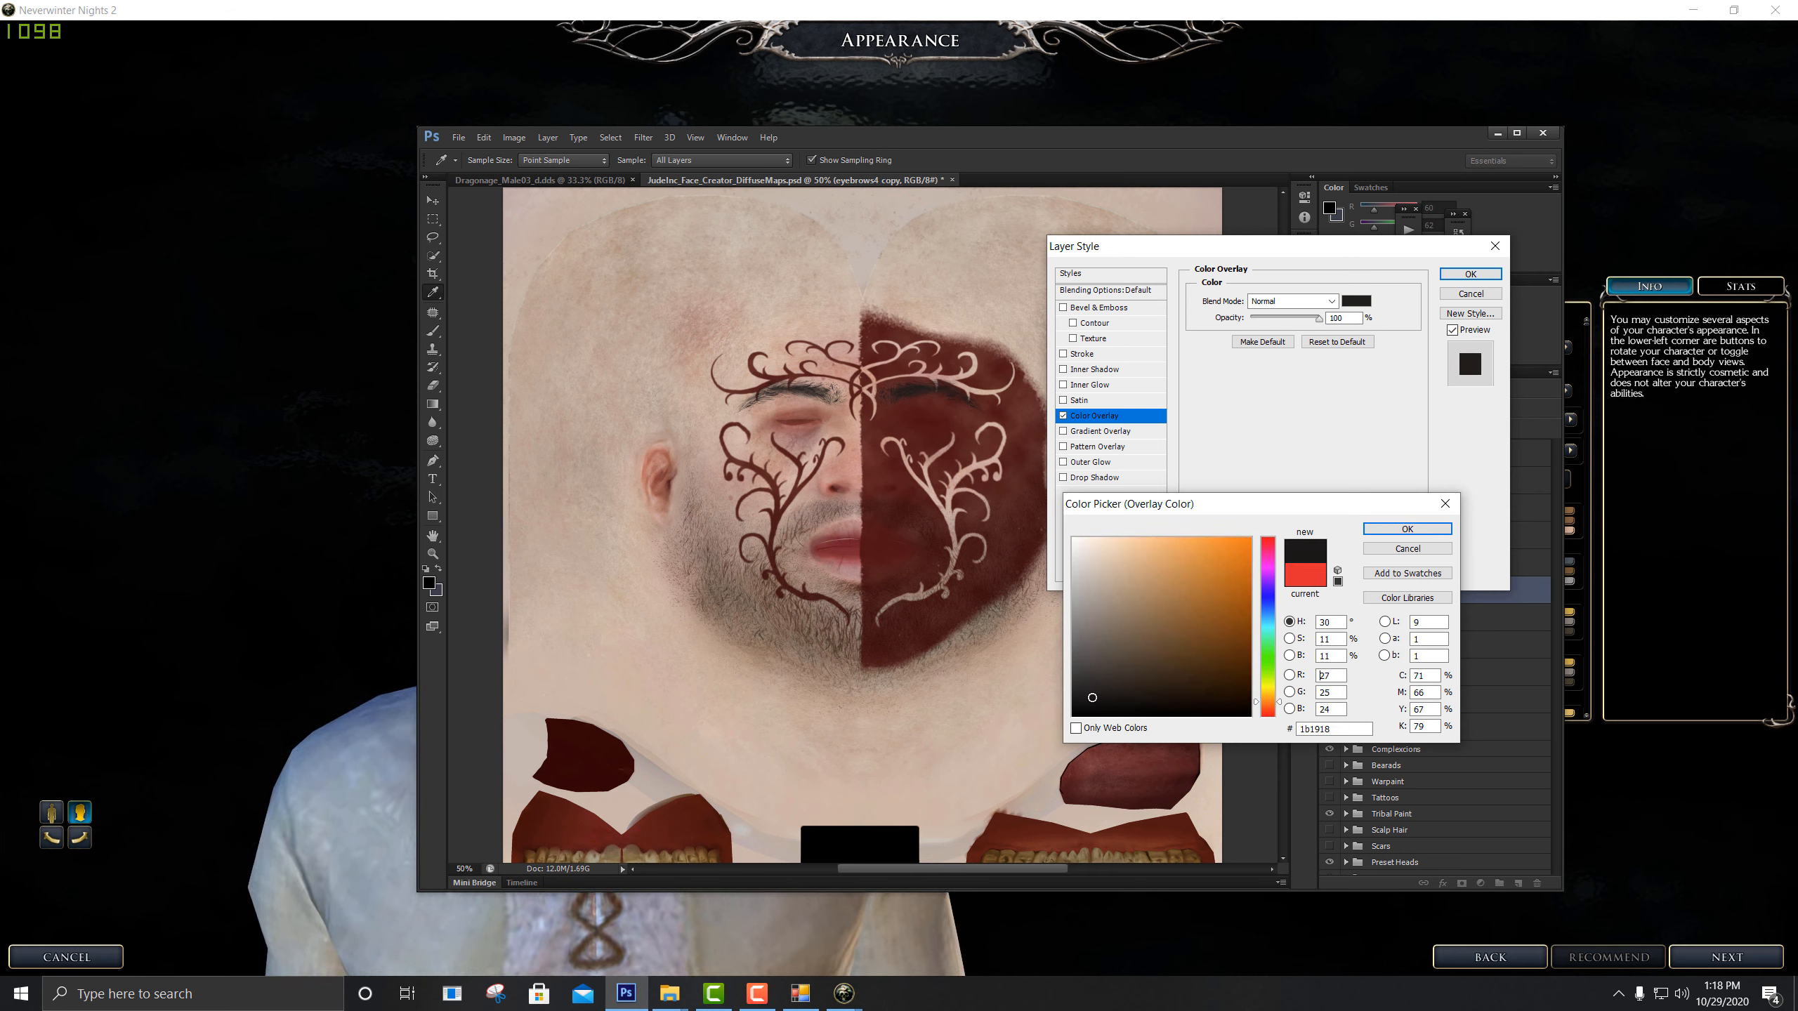
pyautogui.click(1407, 529)
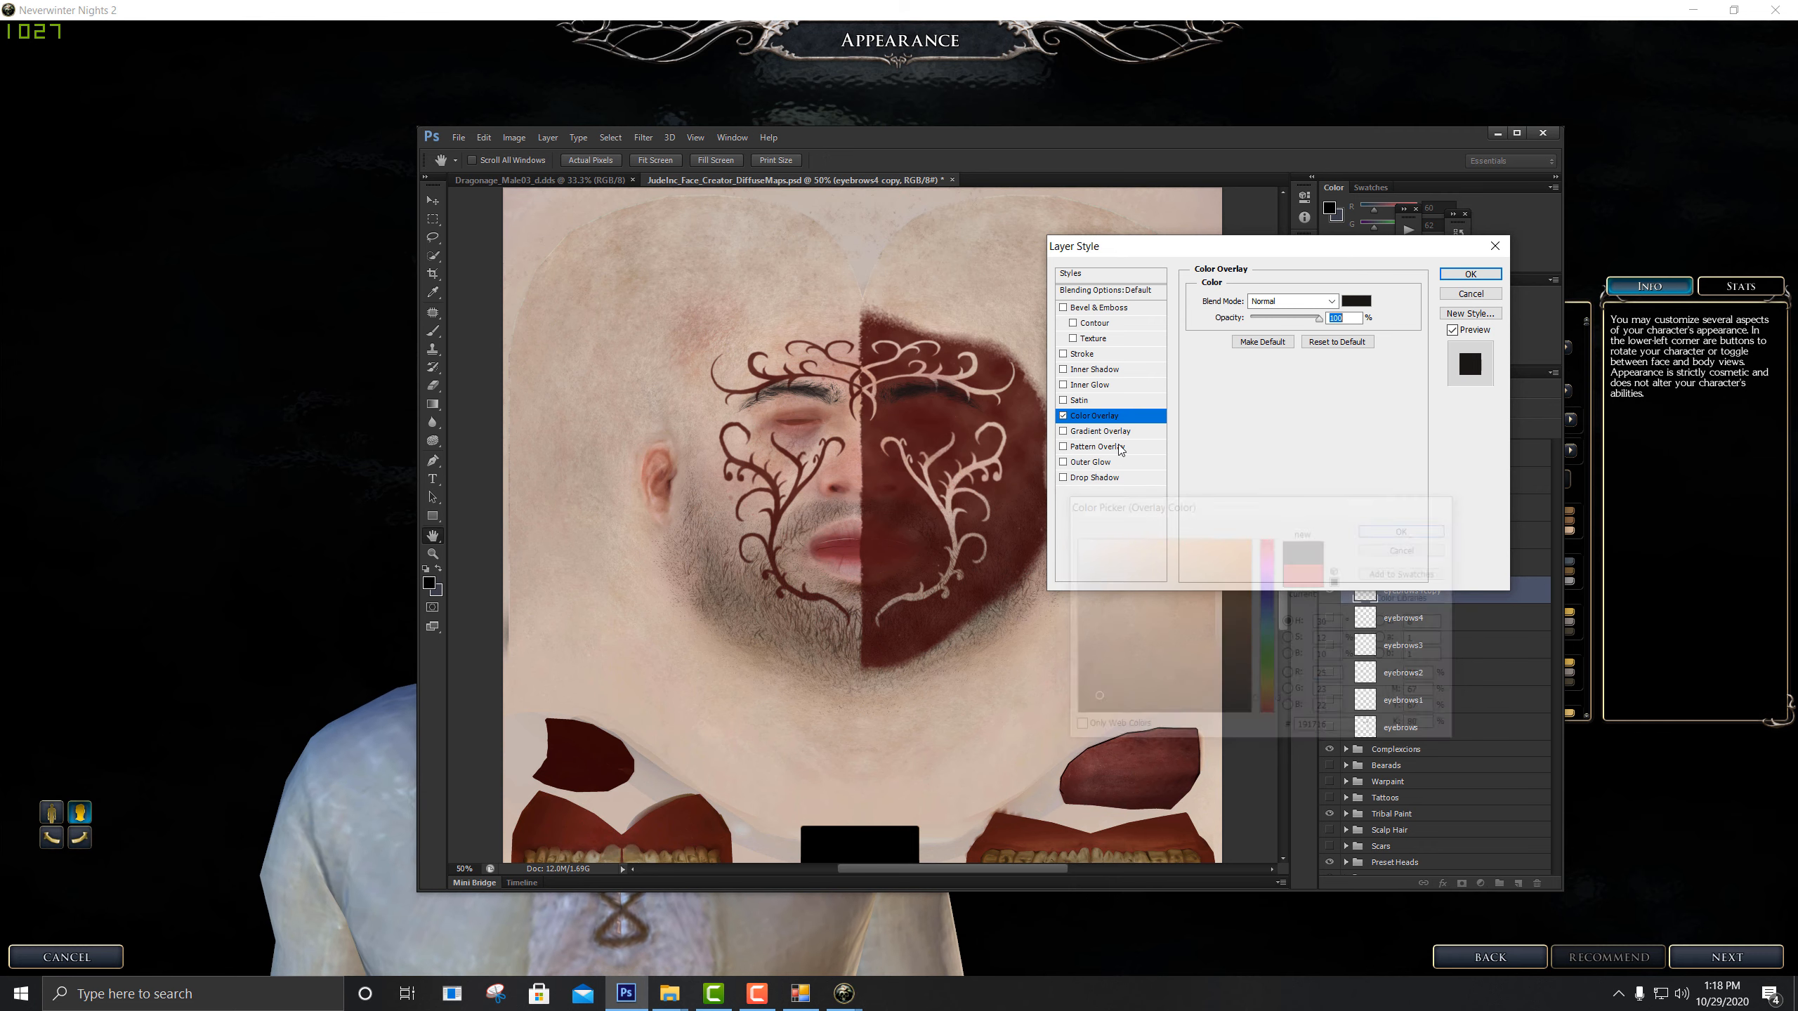
pyautogui.click(1470, 276)
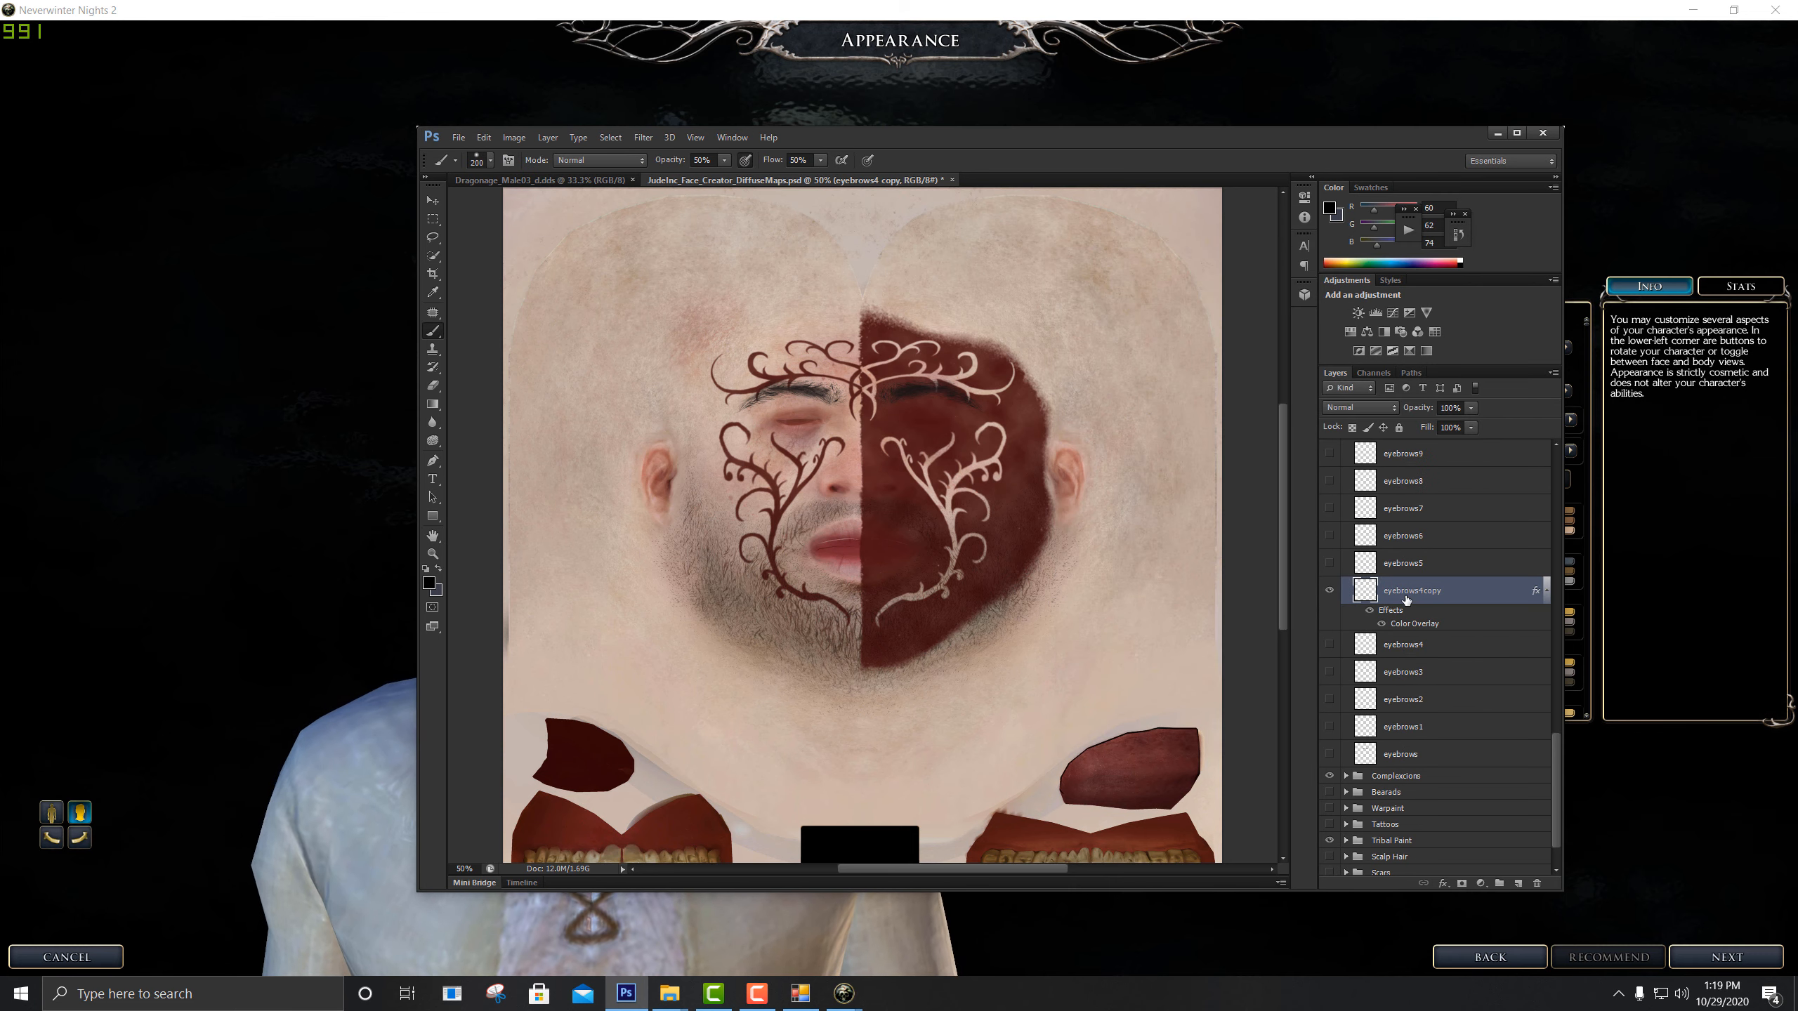
# Compare the face with and without the recolored eyebrows4 copy layer, keep it shown, and collapse the eyebrows group
pyautogui.hotkey('ctrl', 'z')
pyautogui.click(1331, 593)
pyautogui.scroll(3, 1459, 559)
pyautogui.scroll(10, 1462, 557)
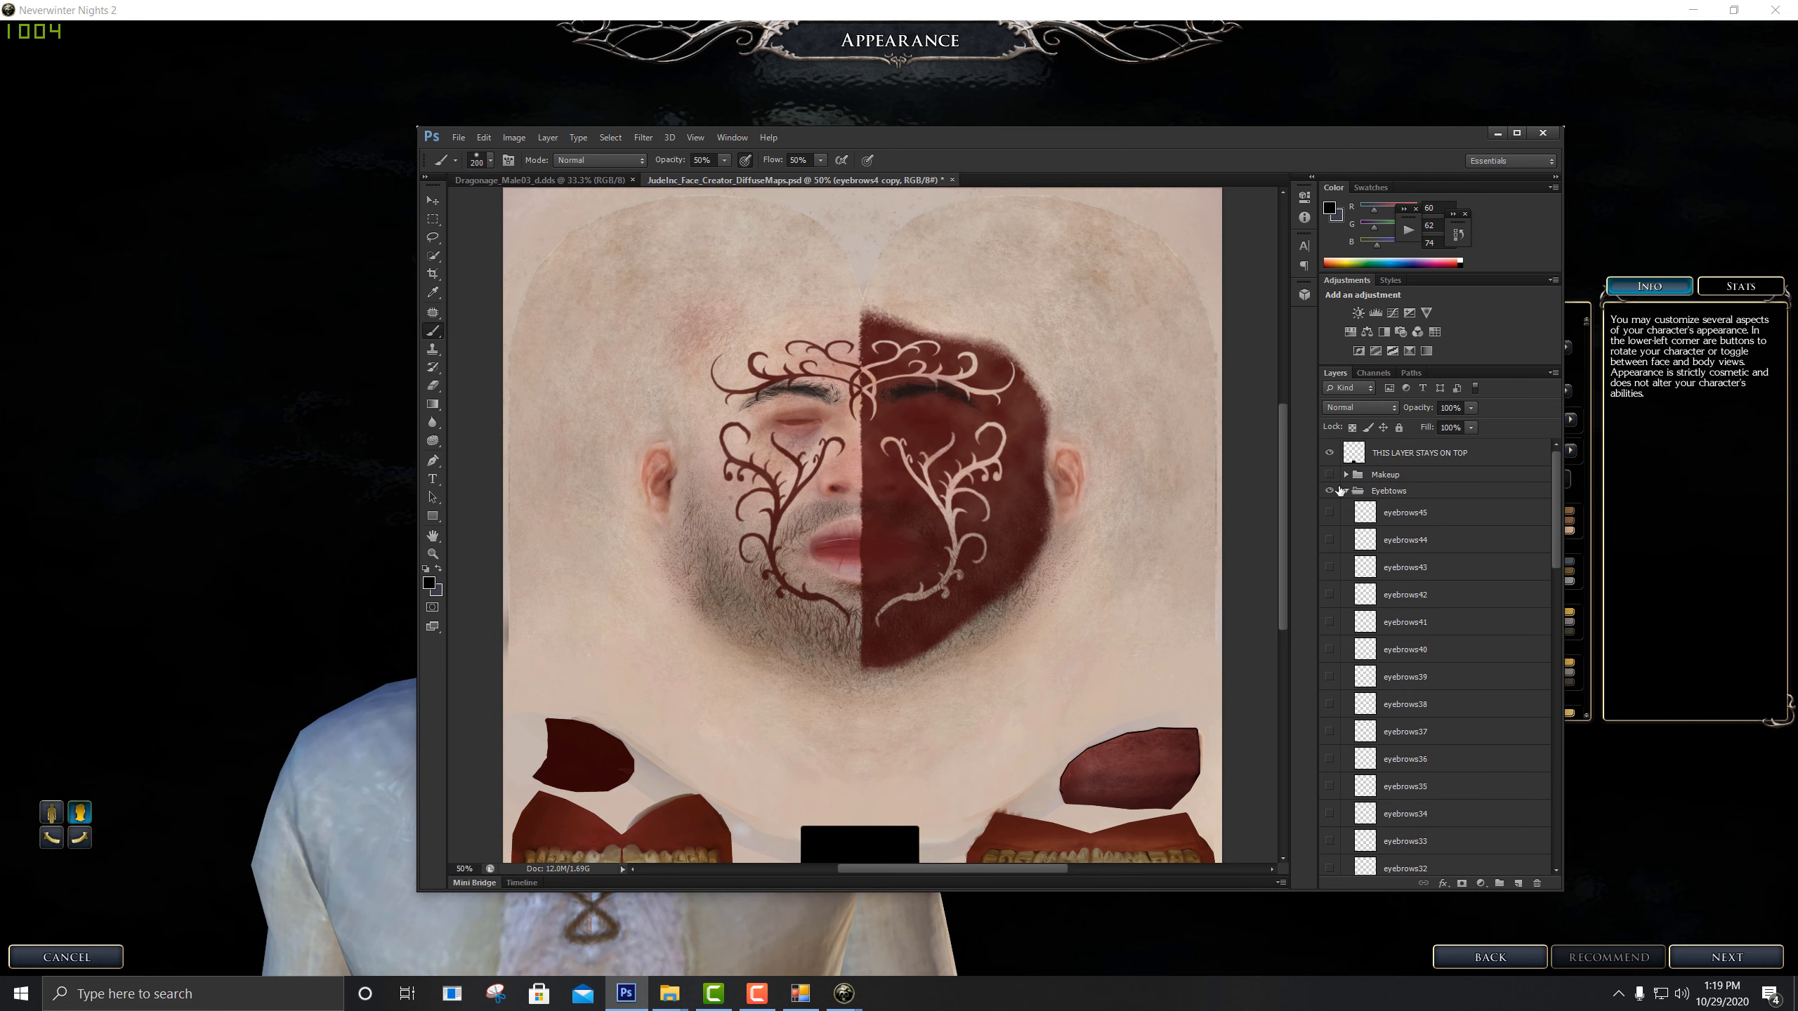
pyautogui.click(1345, 490)
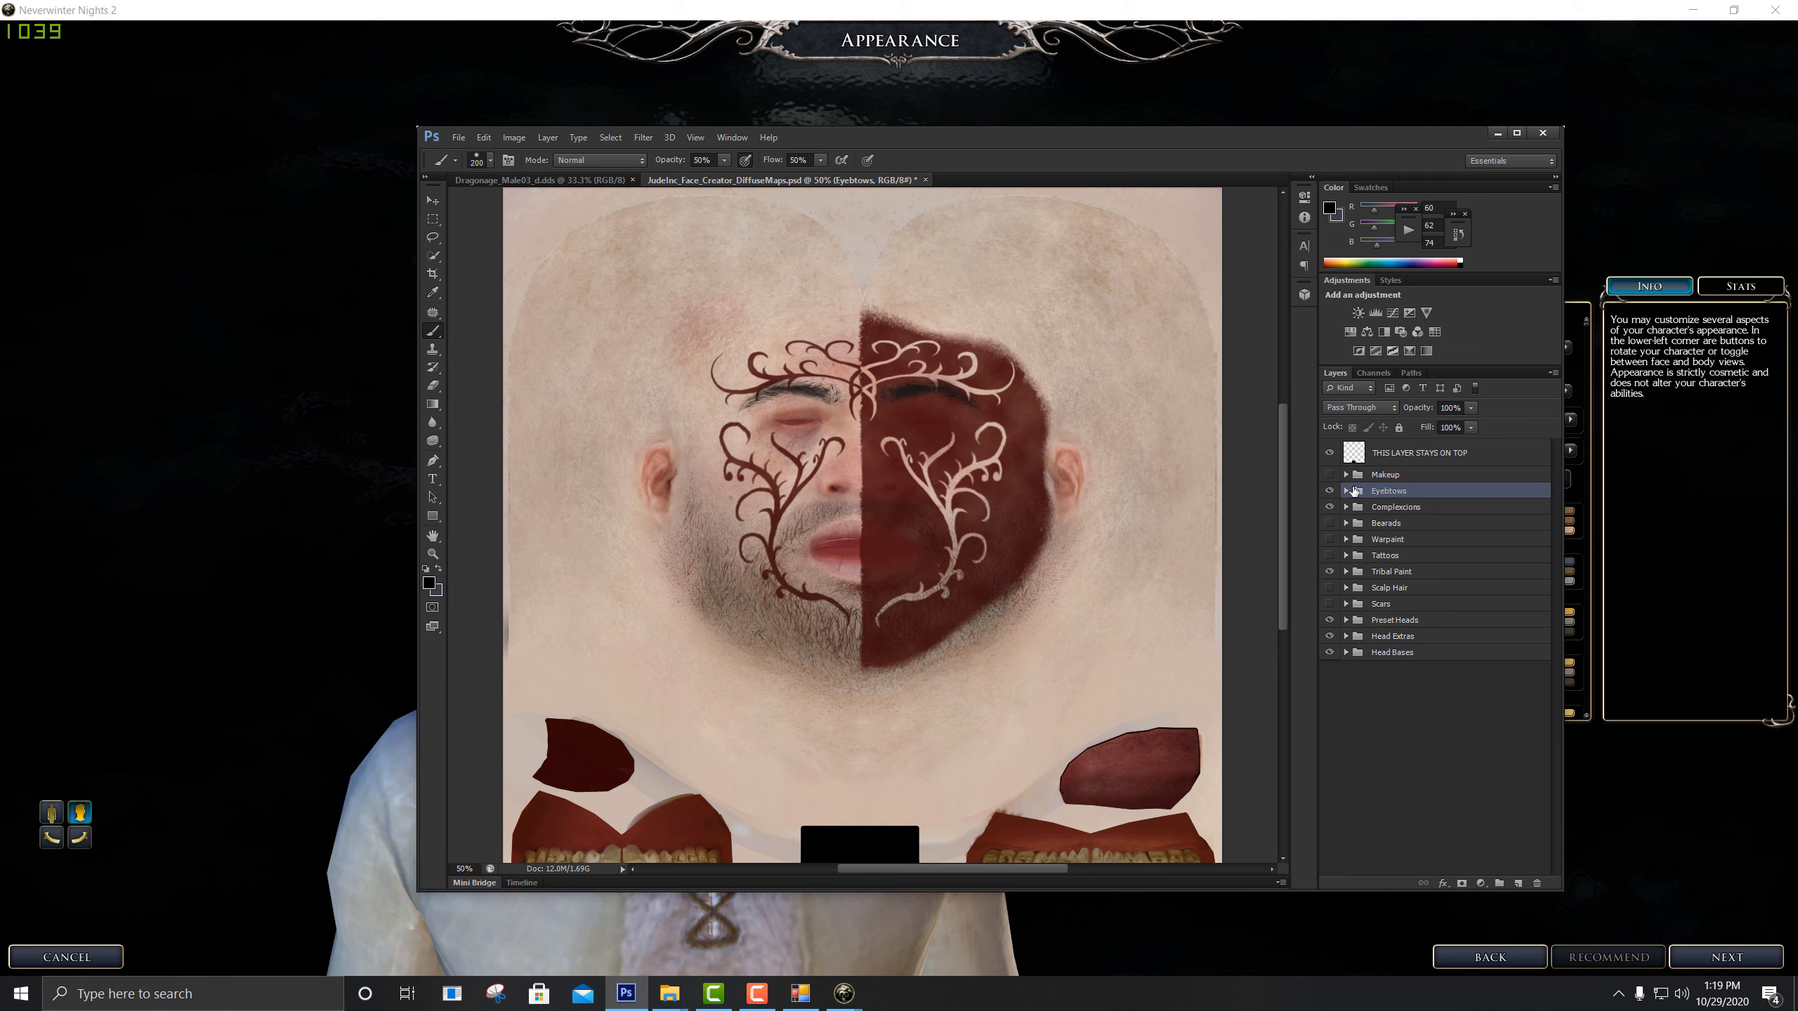
# Expand the Makeup group and preview the uhm_makeup_lips, uhm_makeup_blush and uhm_makeup_eyeshadow layers one at a time
pyautogui.click(1346, 475)
pyautogui.click(1332, 497)
pyautogui.click(1332, 498)
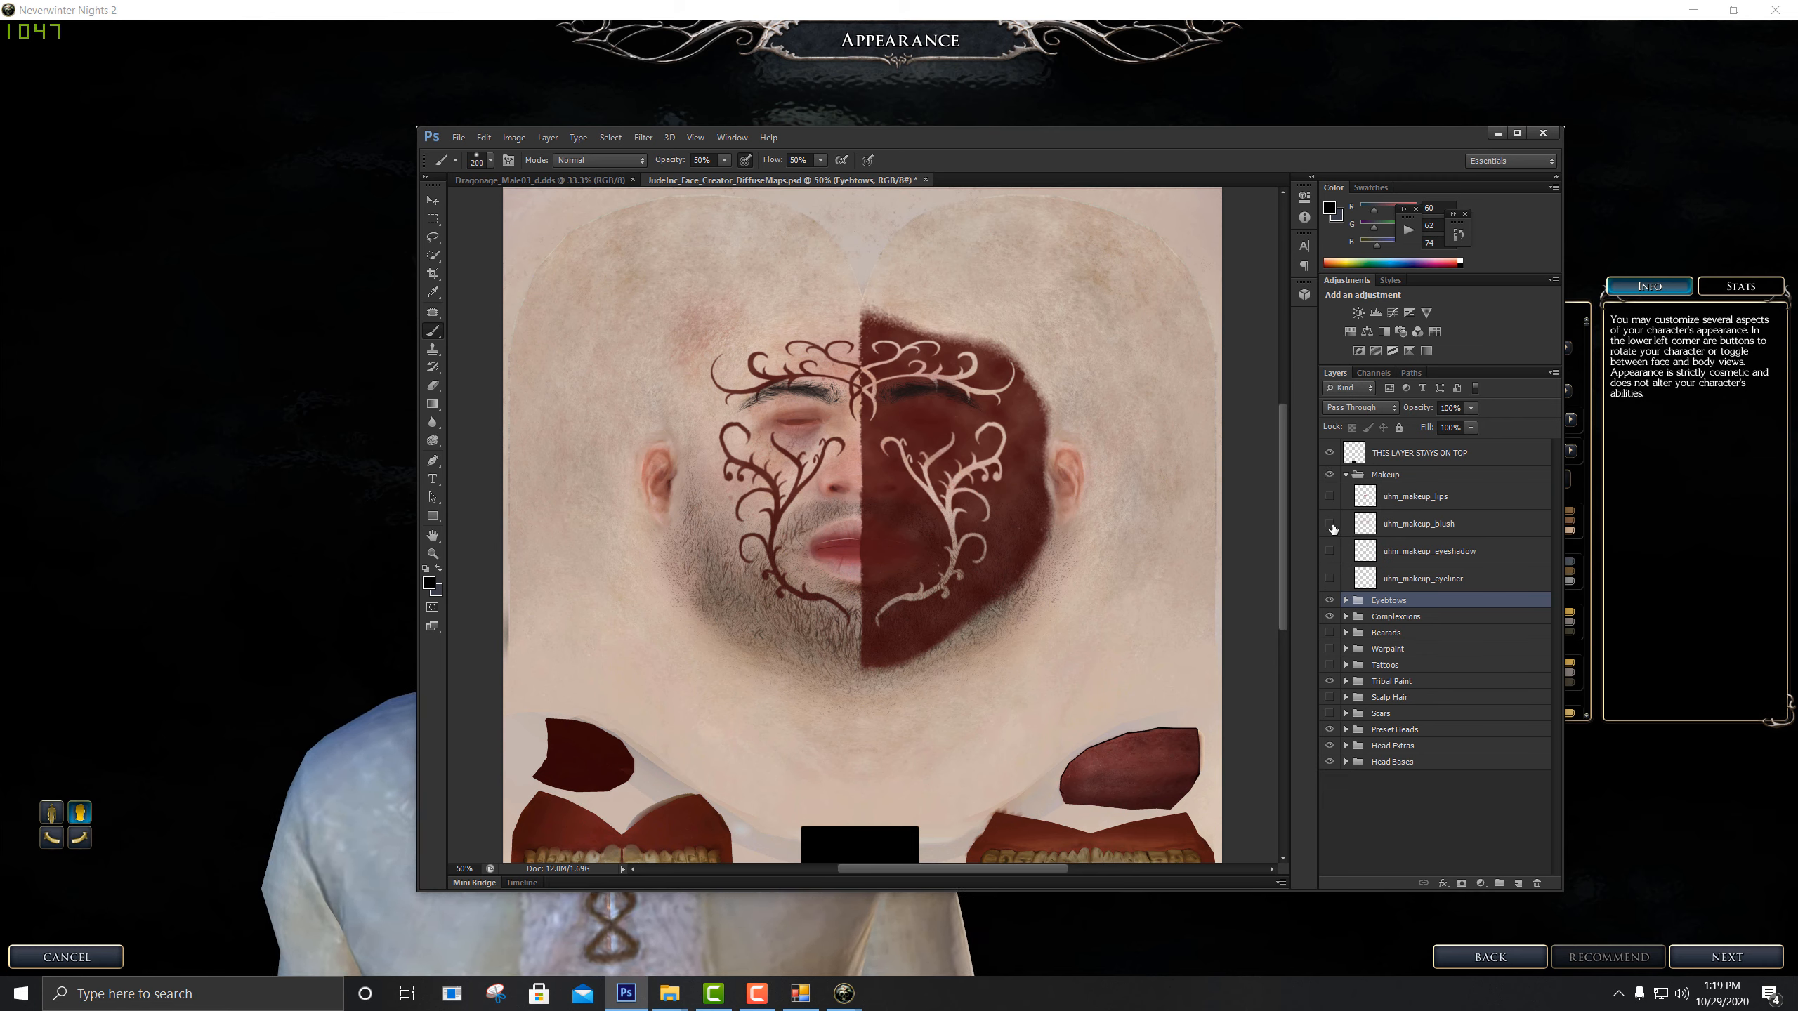
pyautogui.click(1331, 525)
pyautogui.click(1331, 525)
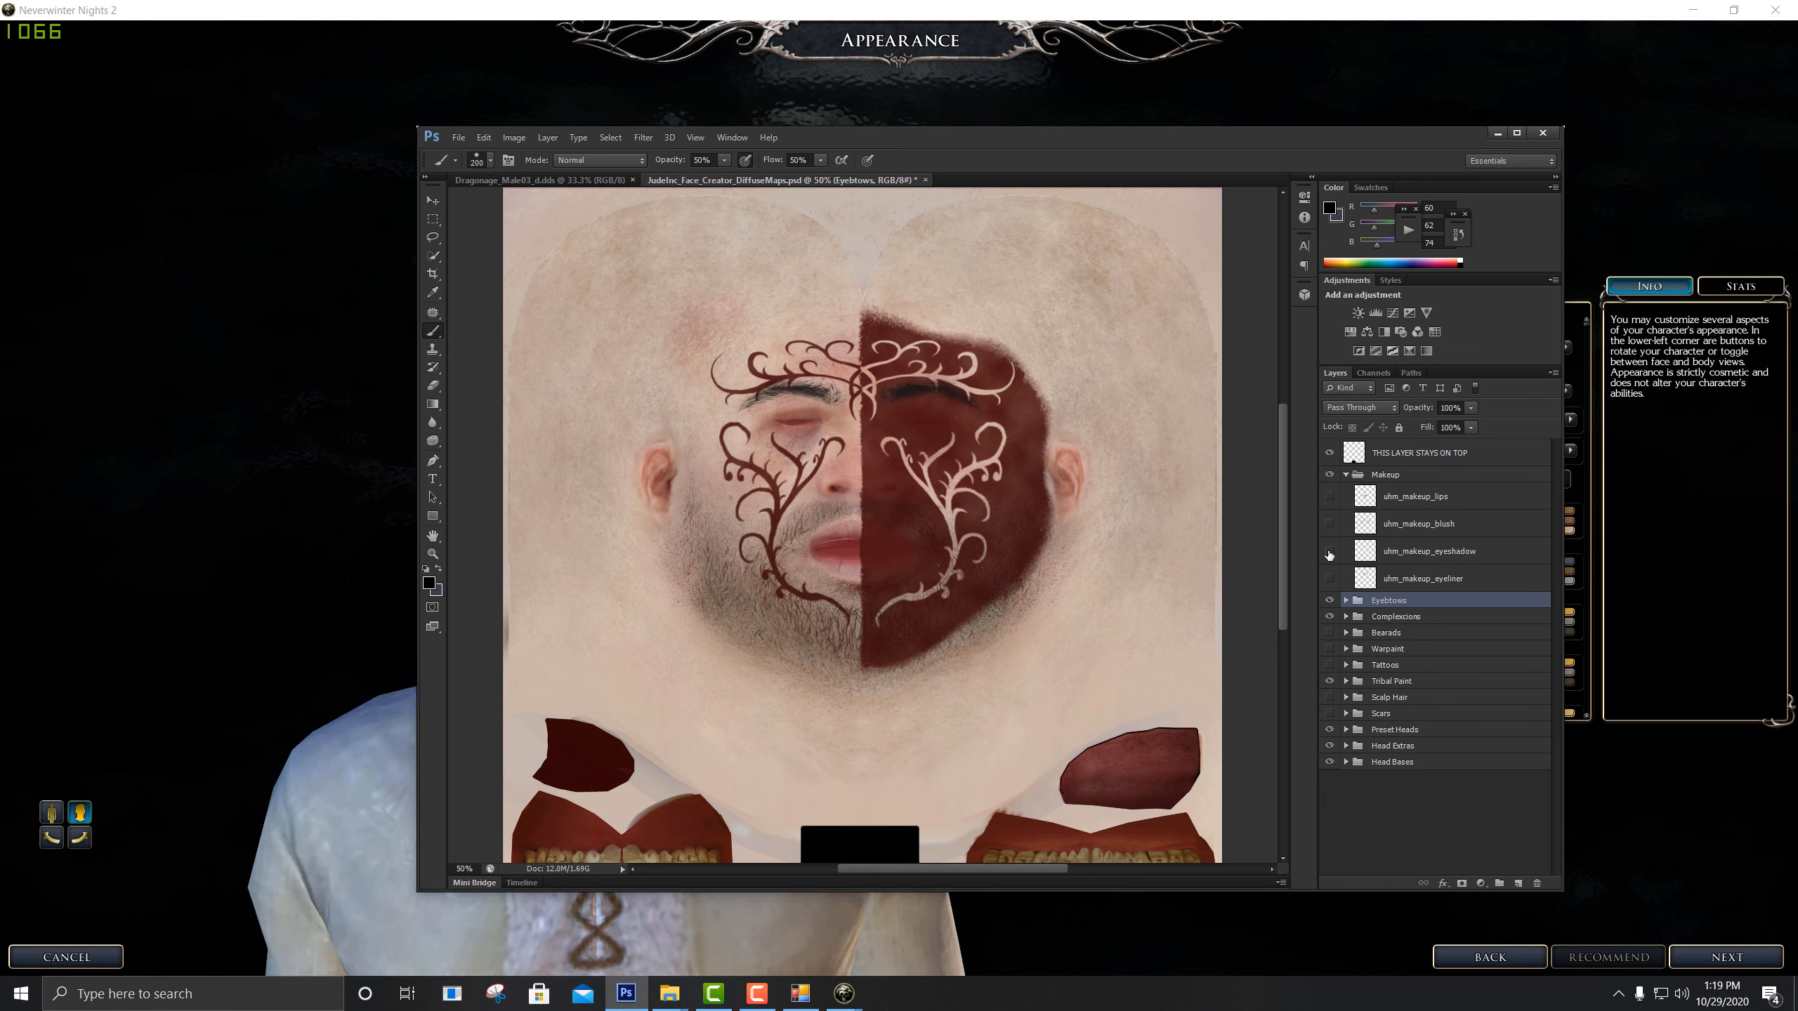
pyautogui.click(1329, 552)
pyautogui.click(1329, 552)
# Toggle uhm_makeup_eyeliner on and off repeatedly to examine it around the eyes, leave it hidden, and show uhm_makeup_lips
pyautogui.click(1330, 579)
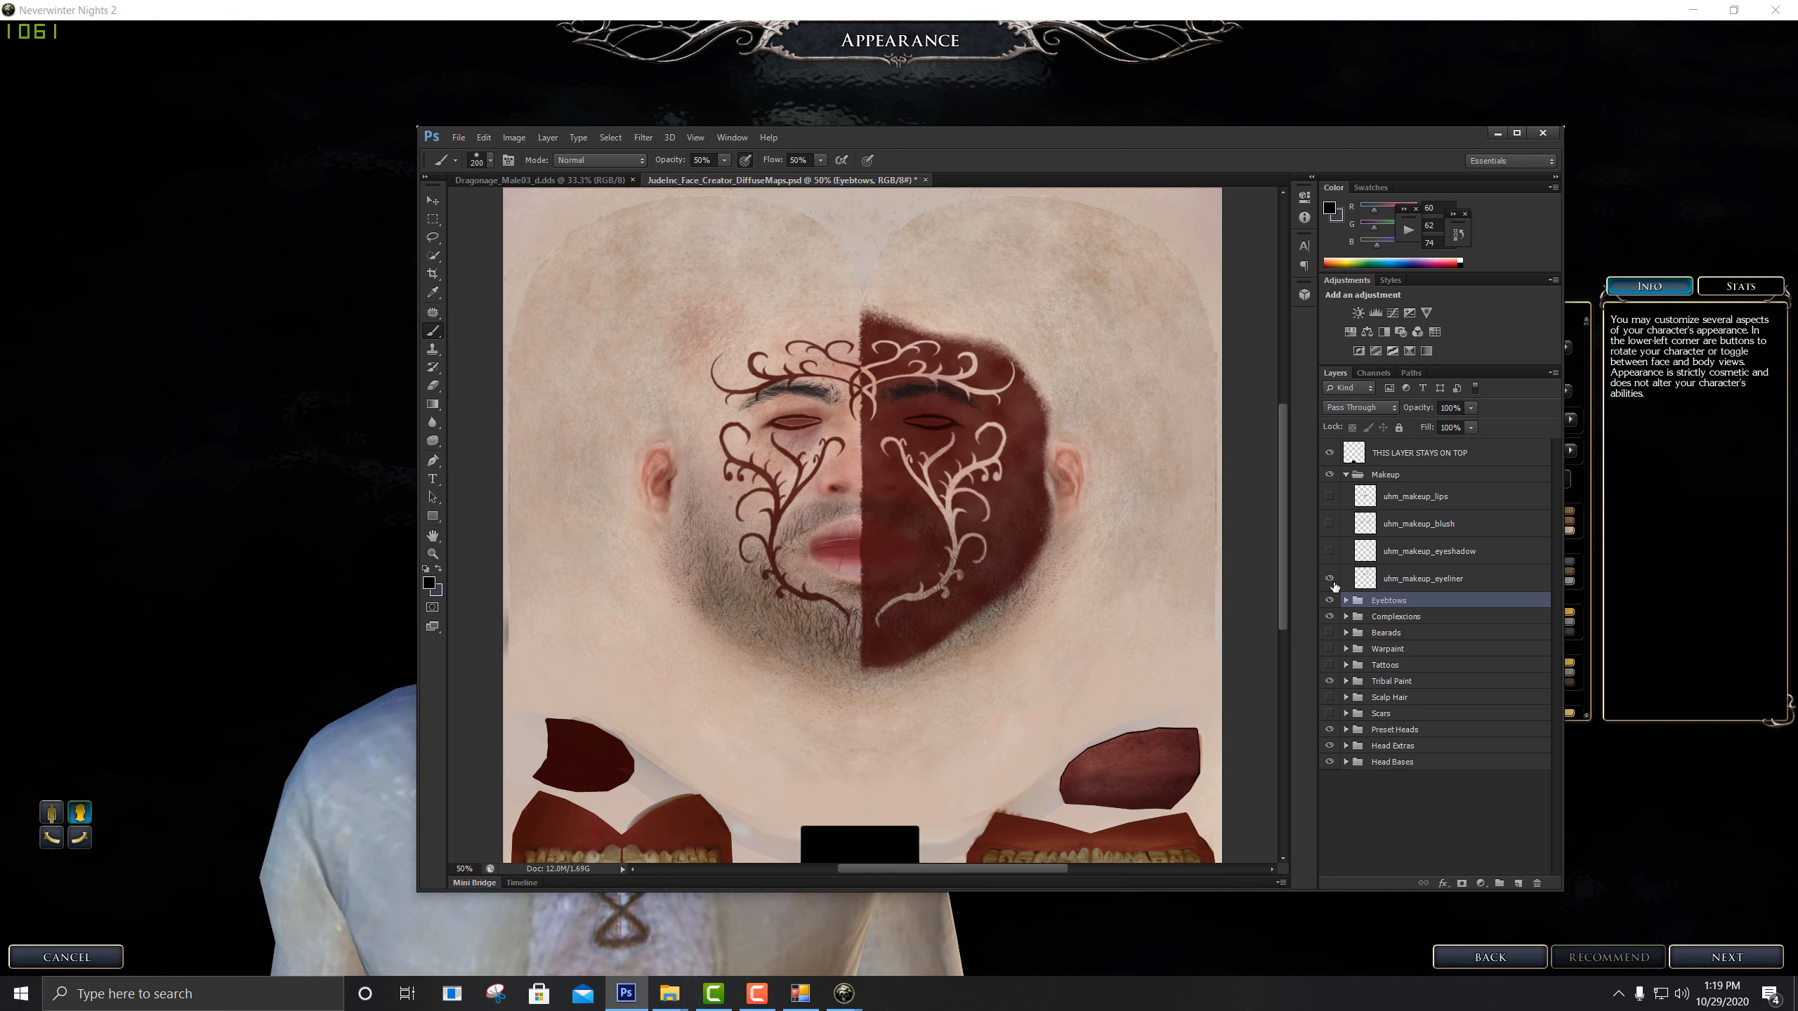
pyautogui.click(1330, 579)
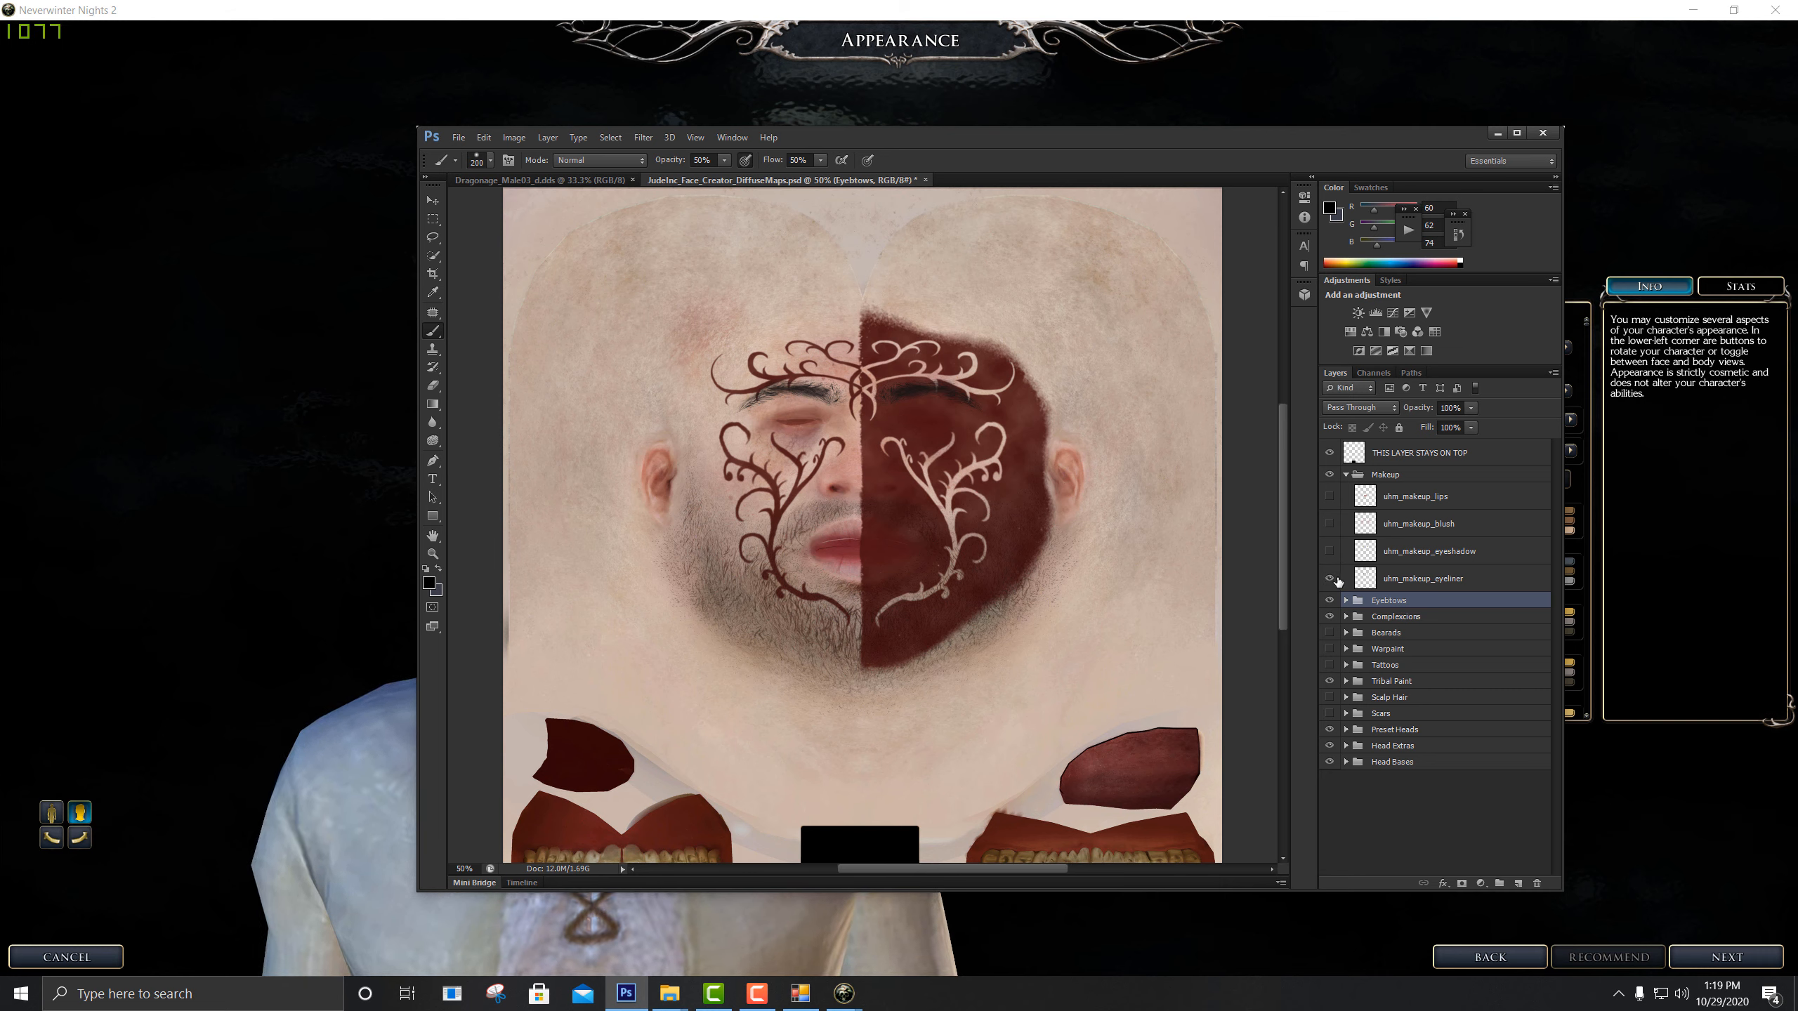
pyautogui.click(1330, 578)
pyautogui.click(1329, 579)
pyautogui.click(1329, 579)
pyautogui.click(1328, 579)
pyautogui.click(1329, 578)
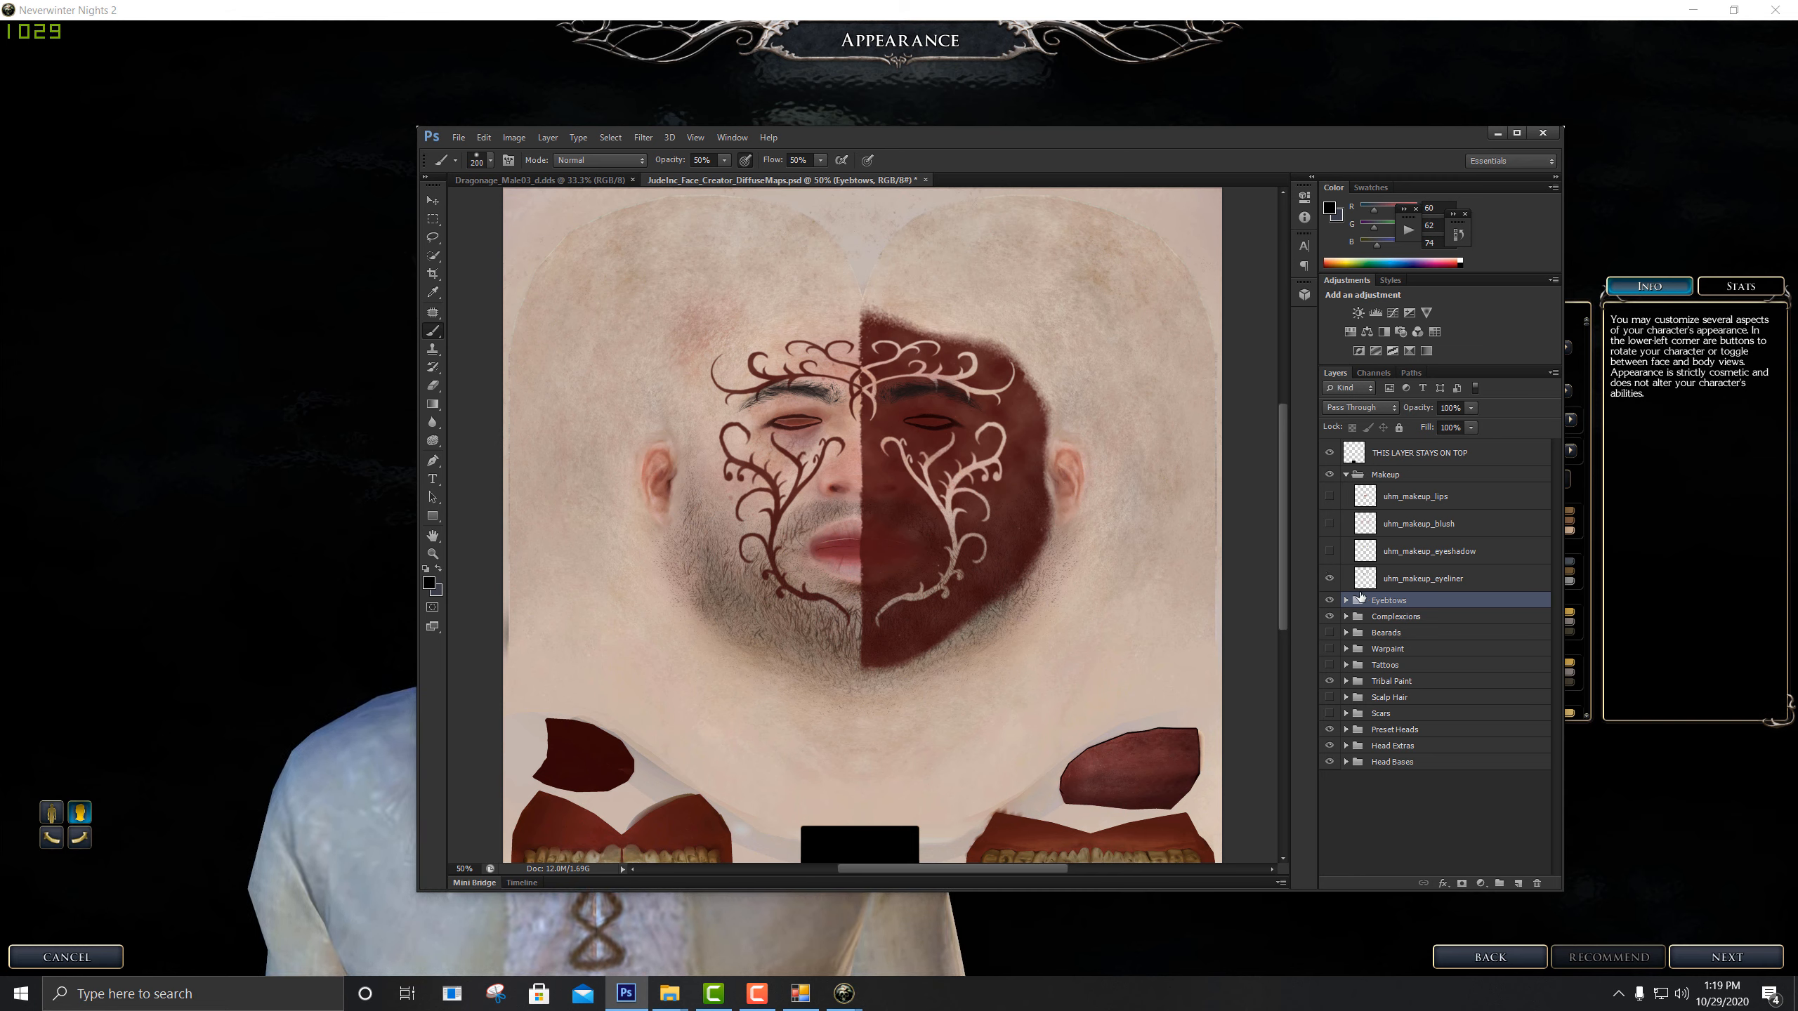
pyautogui.click(1330, 578)
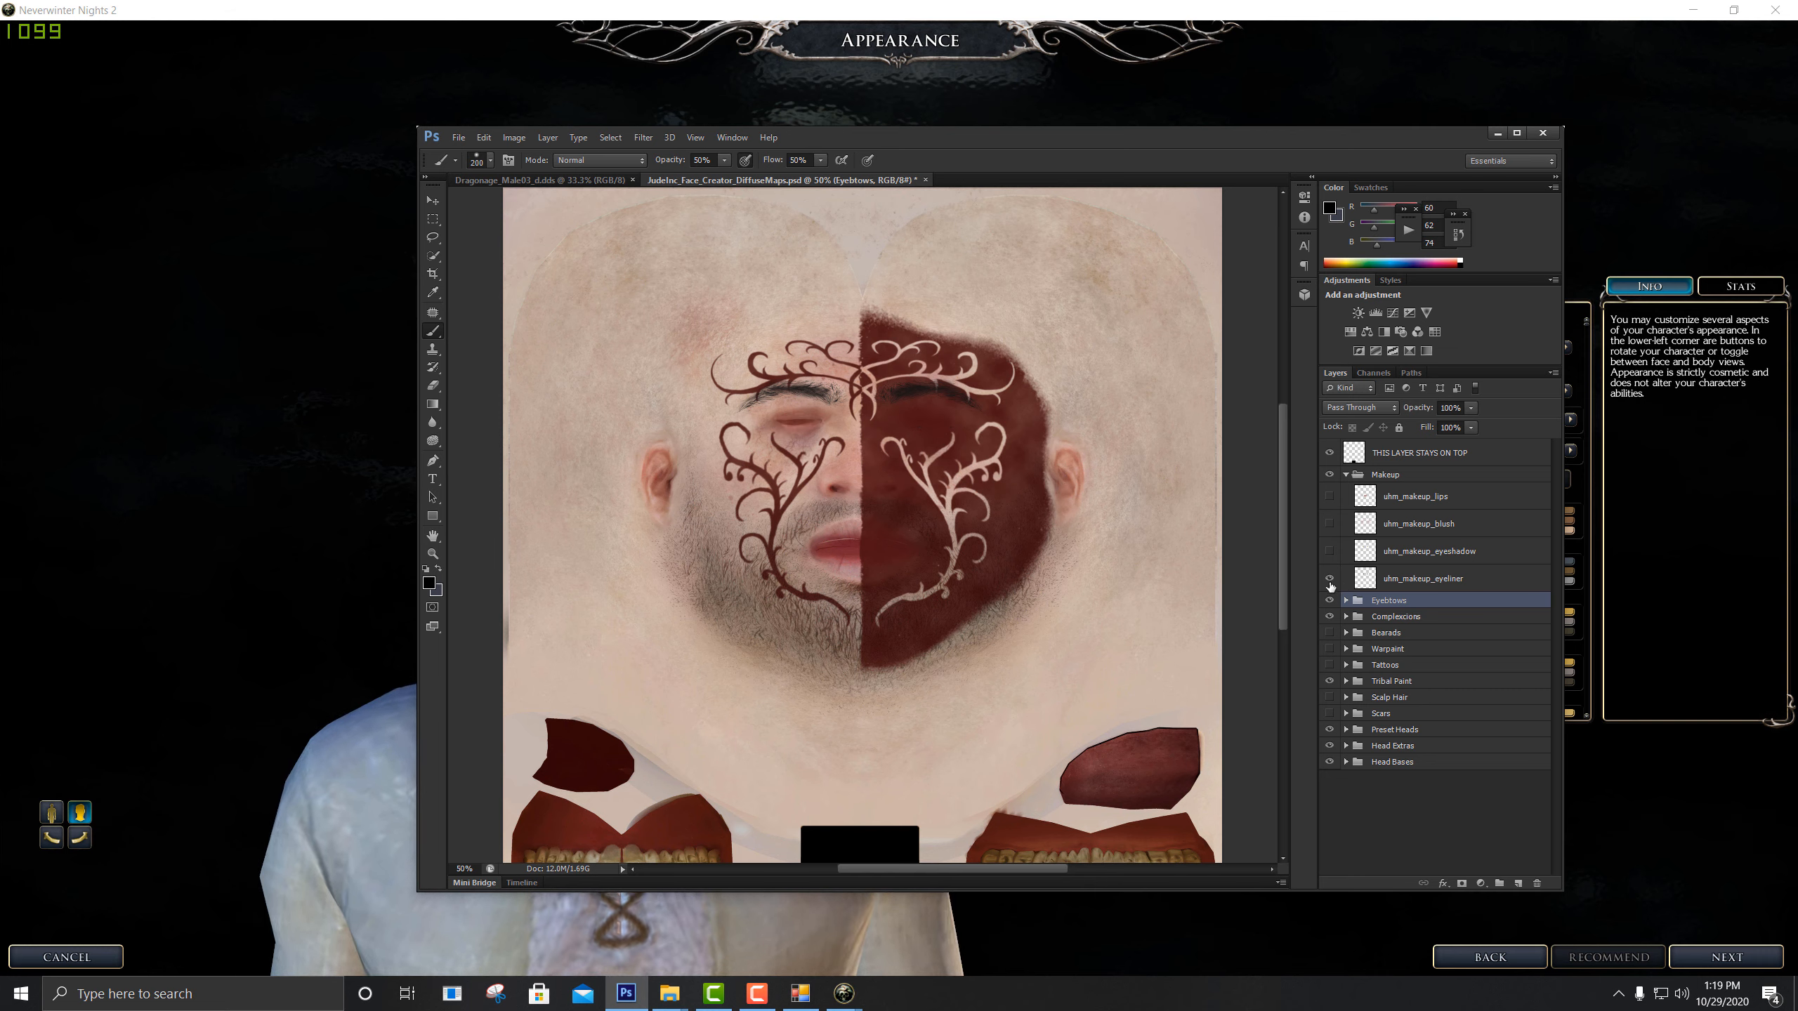
pyautogui.click(1330, 579)
pyautogui.click(1329, 579)
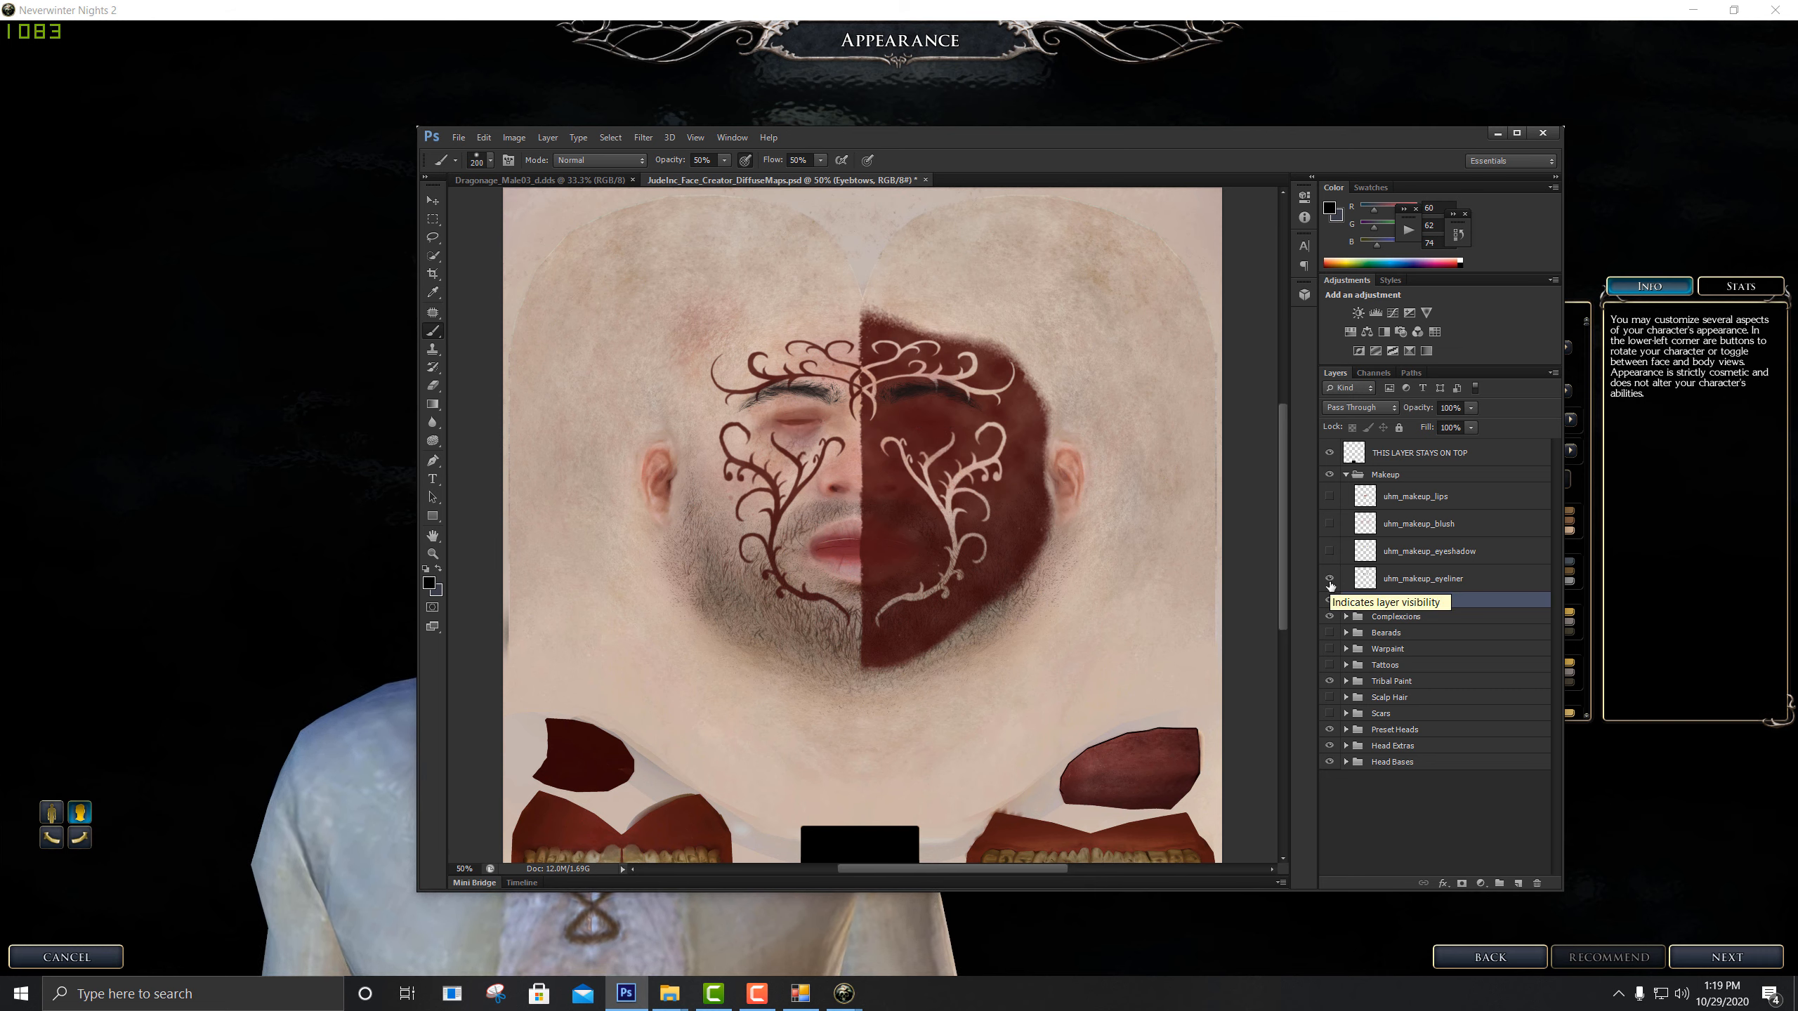
pyautogui.click(1329, 578)
pyautogui.click(1329, 578)
pyautogui.click(1330, 496)
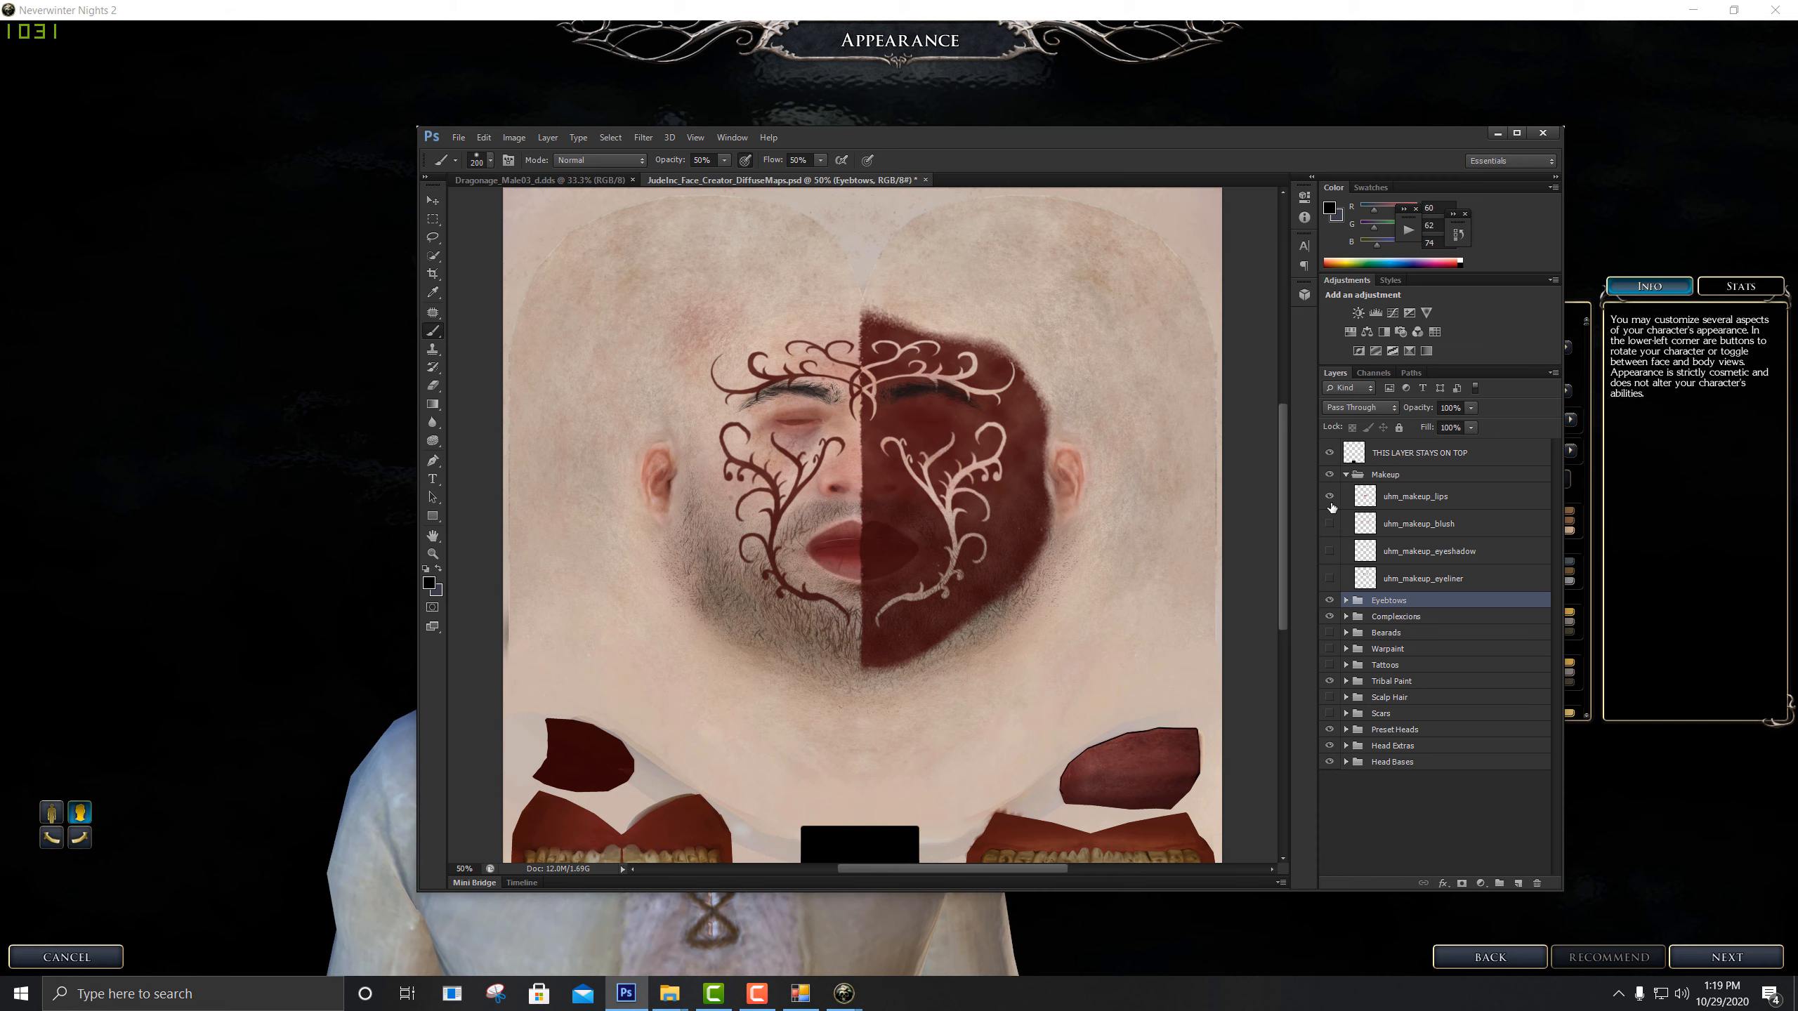
# Toggle uhm_makeup_lips on and off for comparison, leave it hidden, and collapse the Makeup group
pyautogui.click(1329, 498)
pyautogui.click(1329, 498)
pyautogui.click(1486, 499)
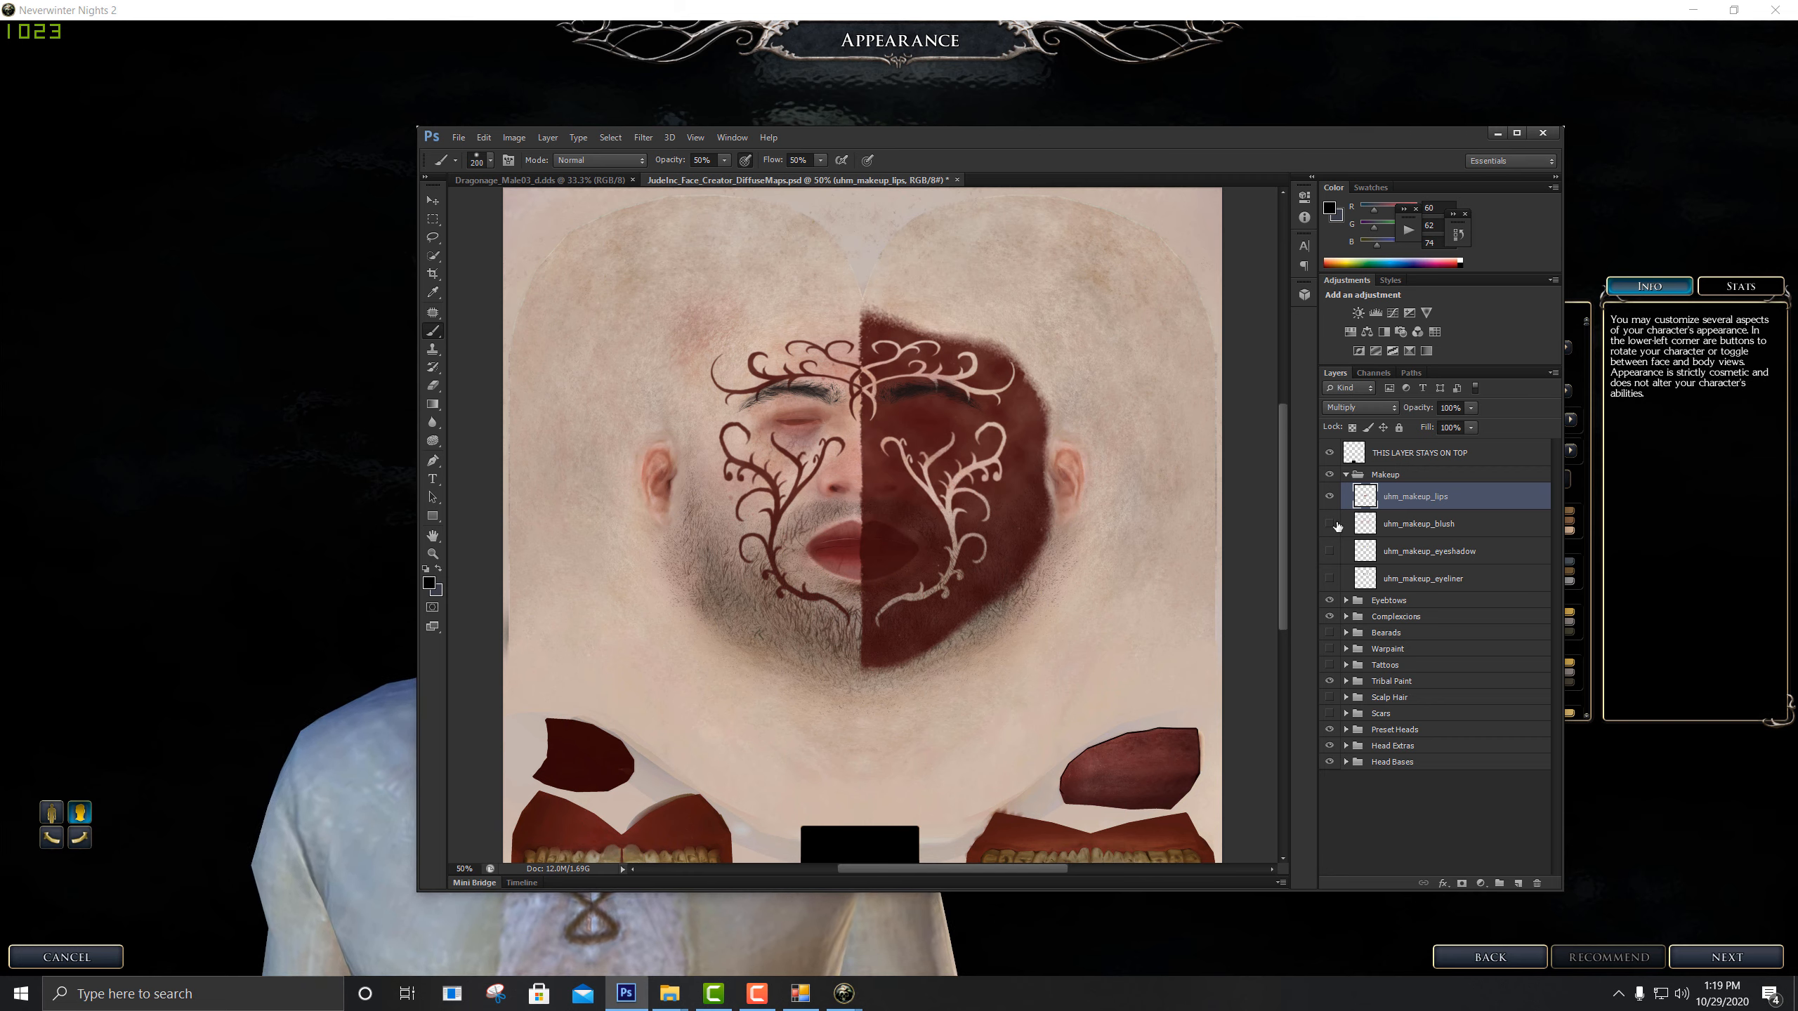
pyautogui.click(1329, 497)
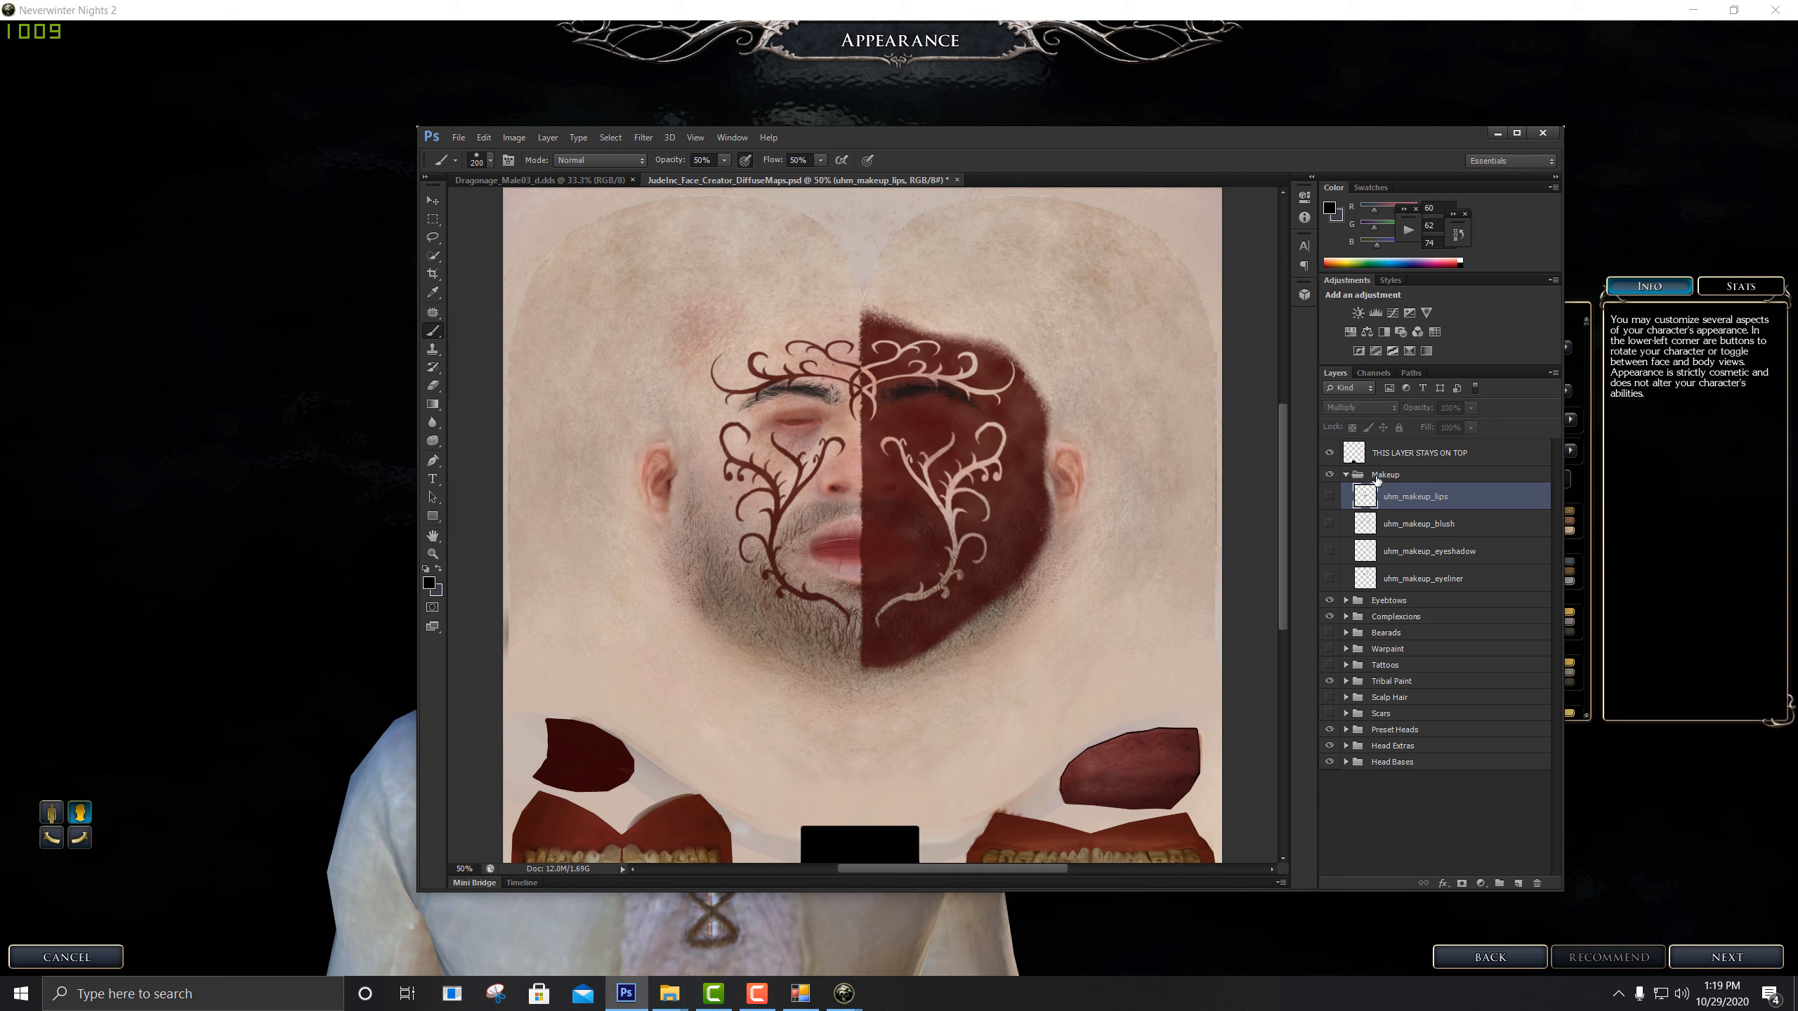
pyautogui.click(1346, 475)
pyautogui.click(1423, 475)
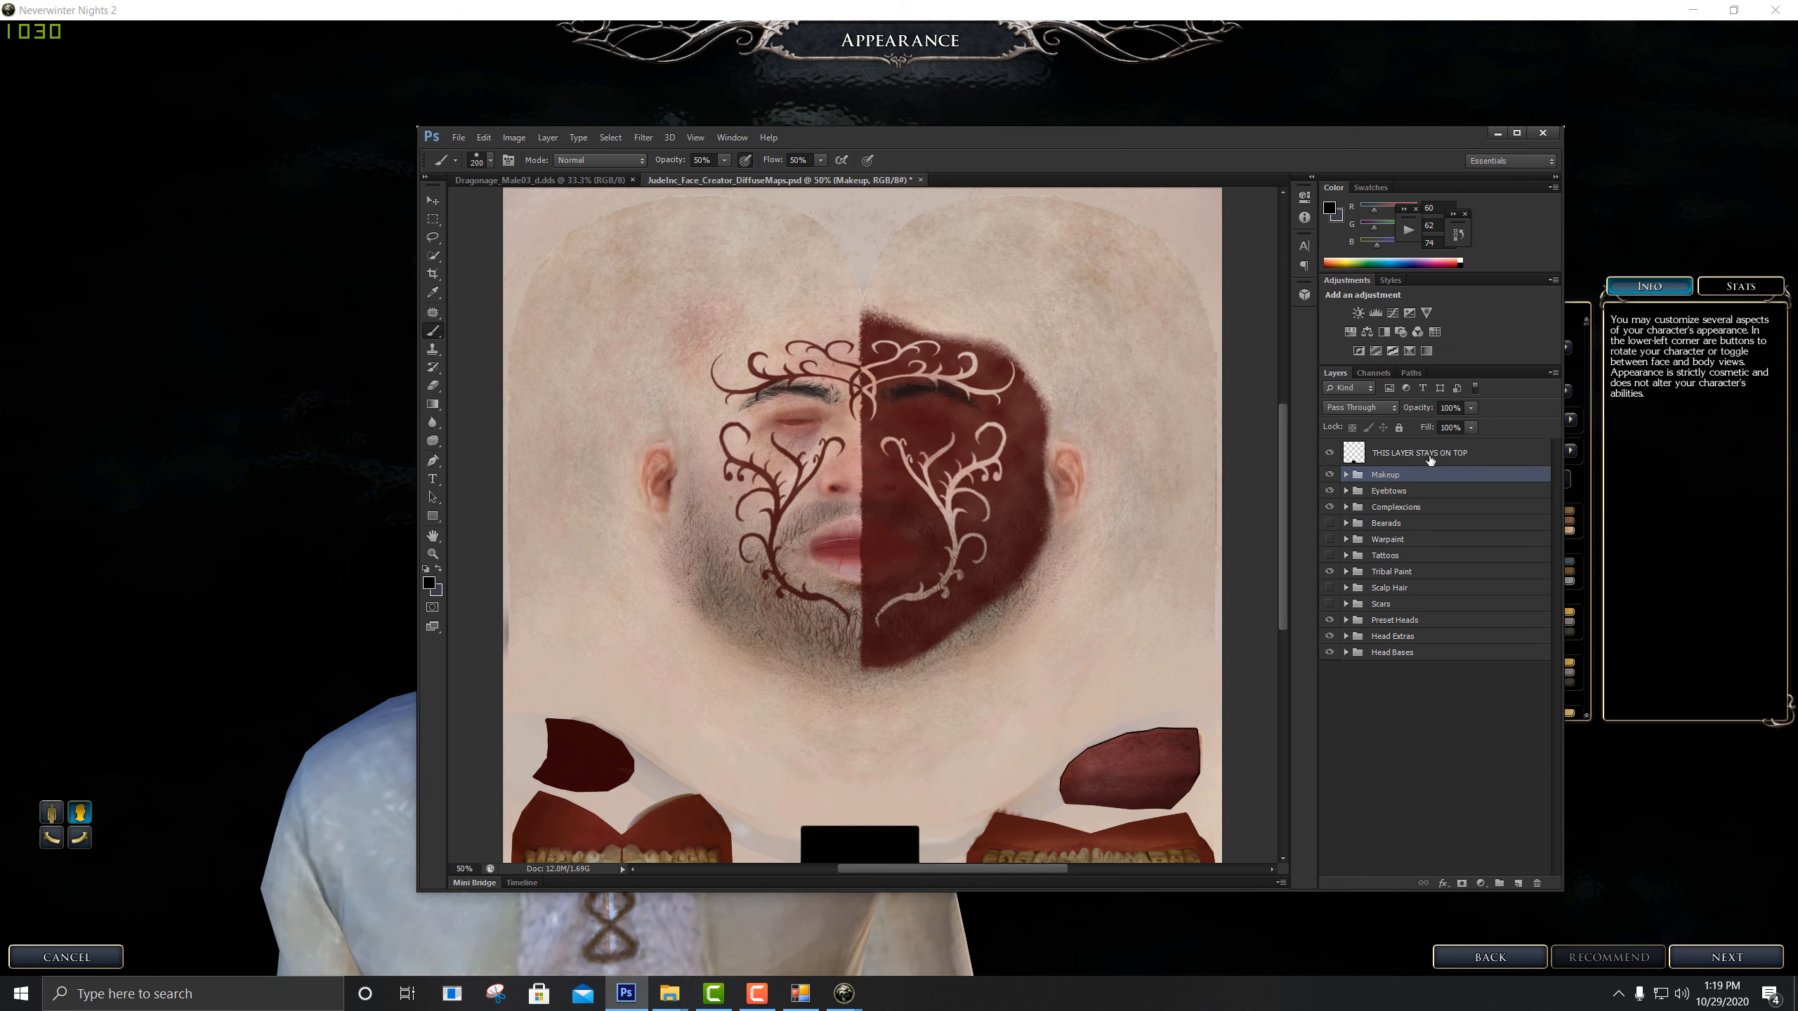
# Select the THIS LAYER STAYS ON TOP layer and view the black box at the base of the face texture
pyautogui.click(1540, 459)
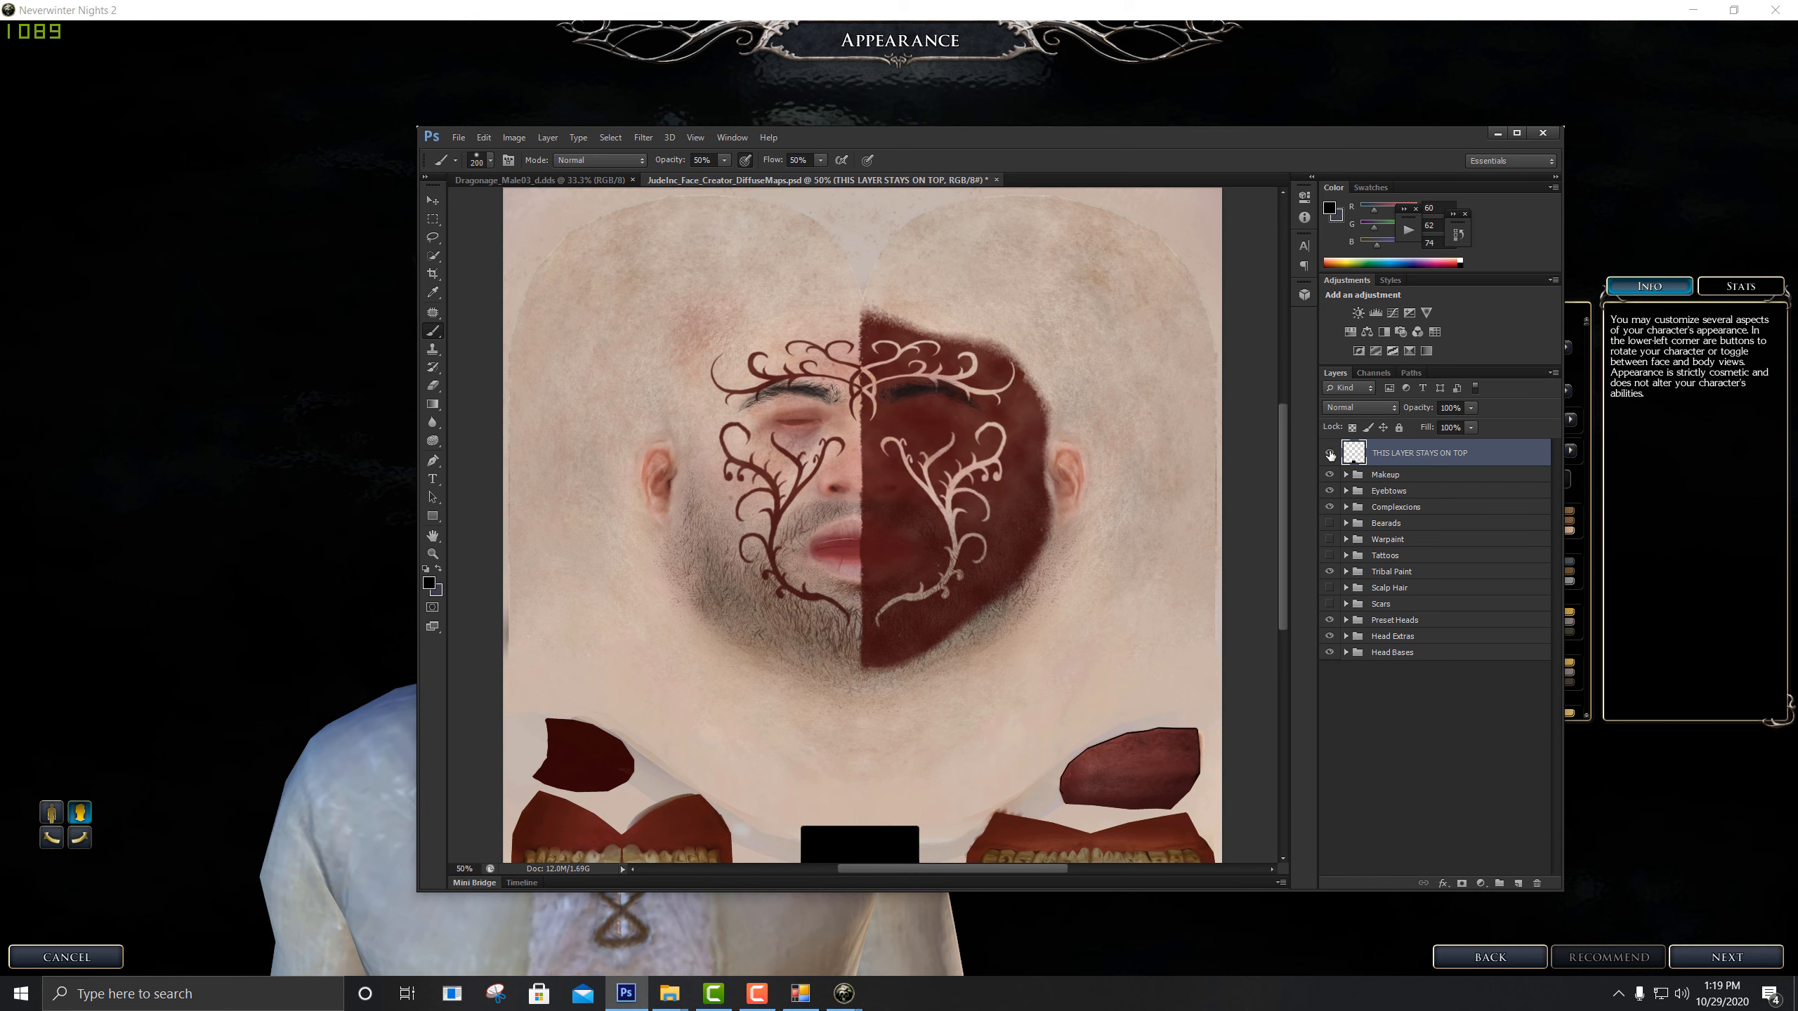
pyautogui.scroll(-2, 872, 739)
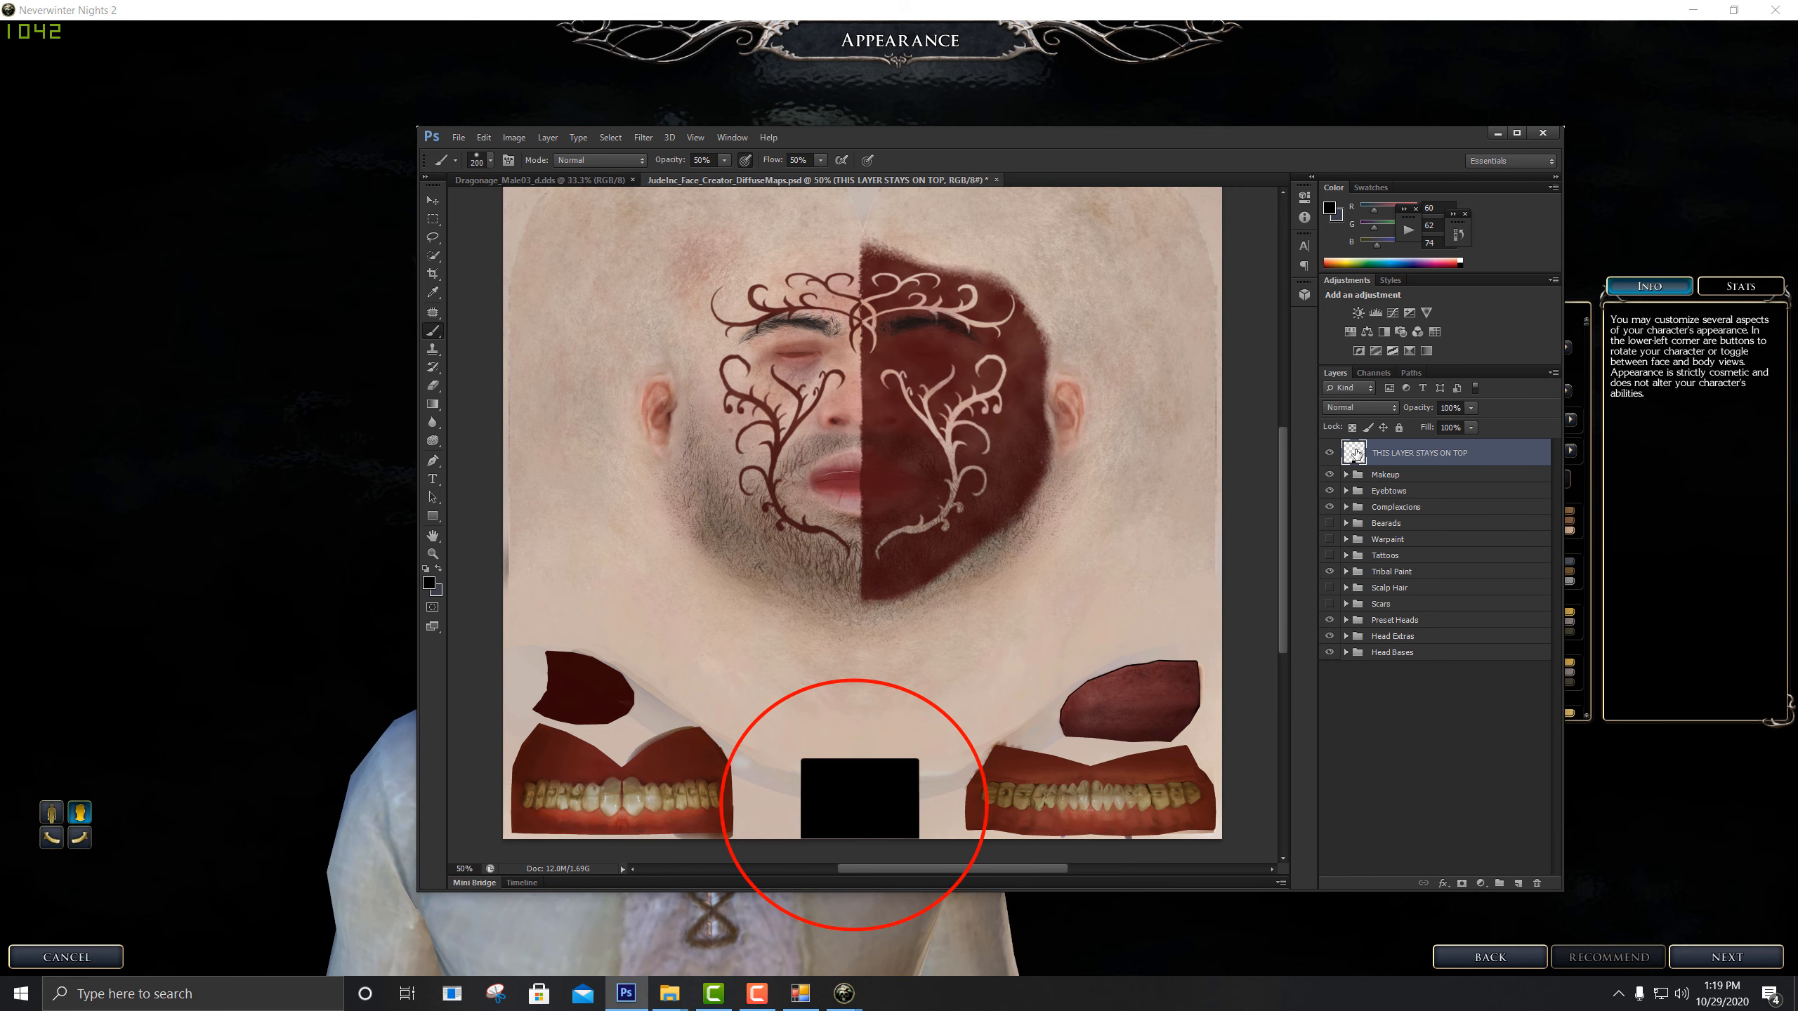
# Uncover the Neverwinter Nights 2 character behind the texture editor and rotate him both ways to examine the eyes
pyautogui.moveTo(891, 139); pyautogui.dragTo(1230, 164)
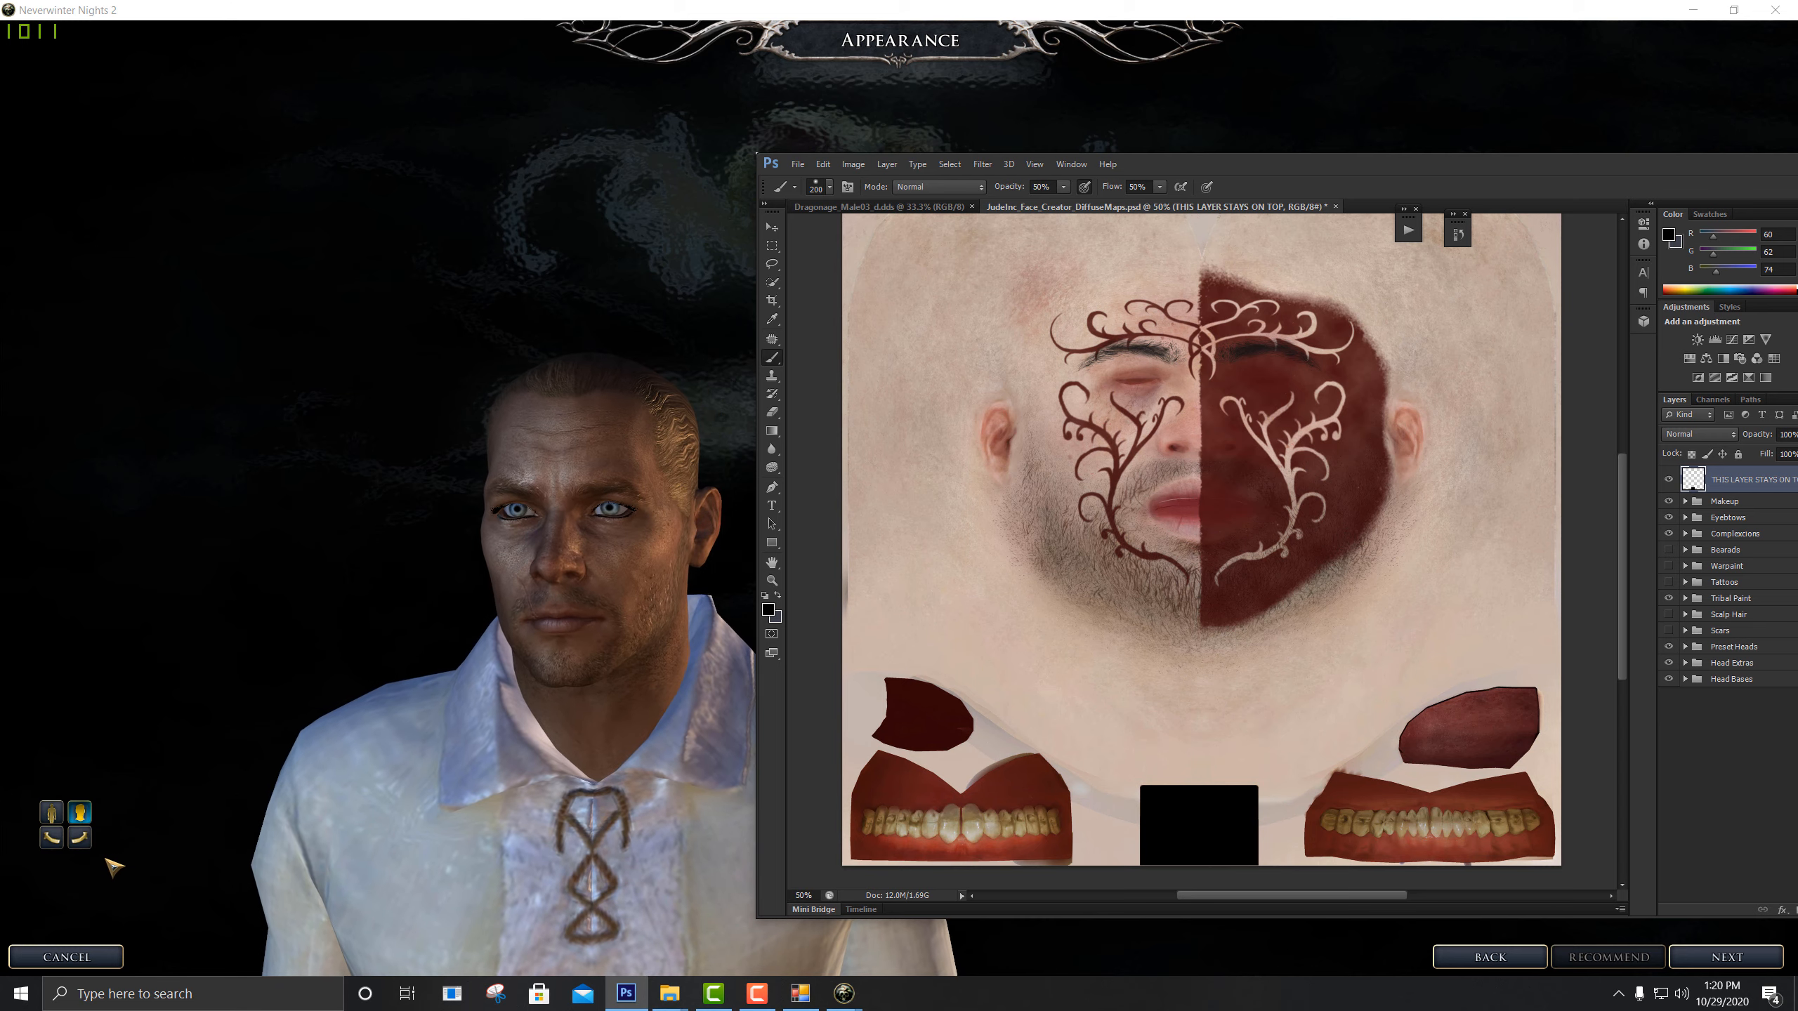
pyautogui.click(79, 838)
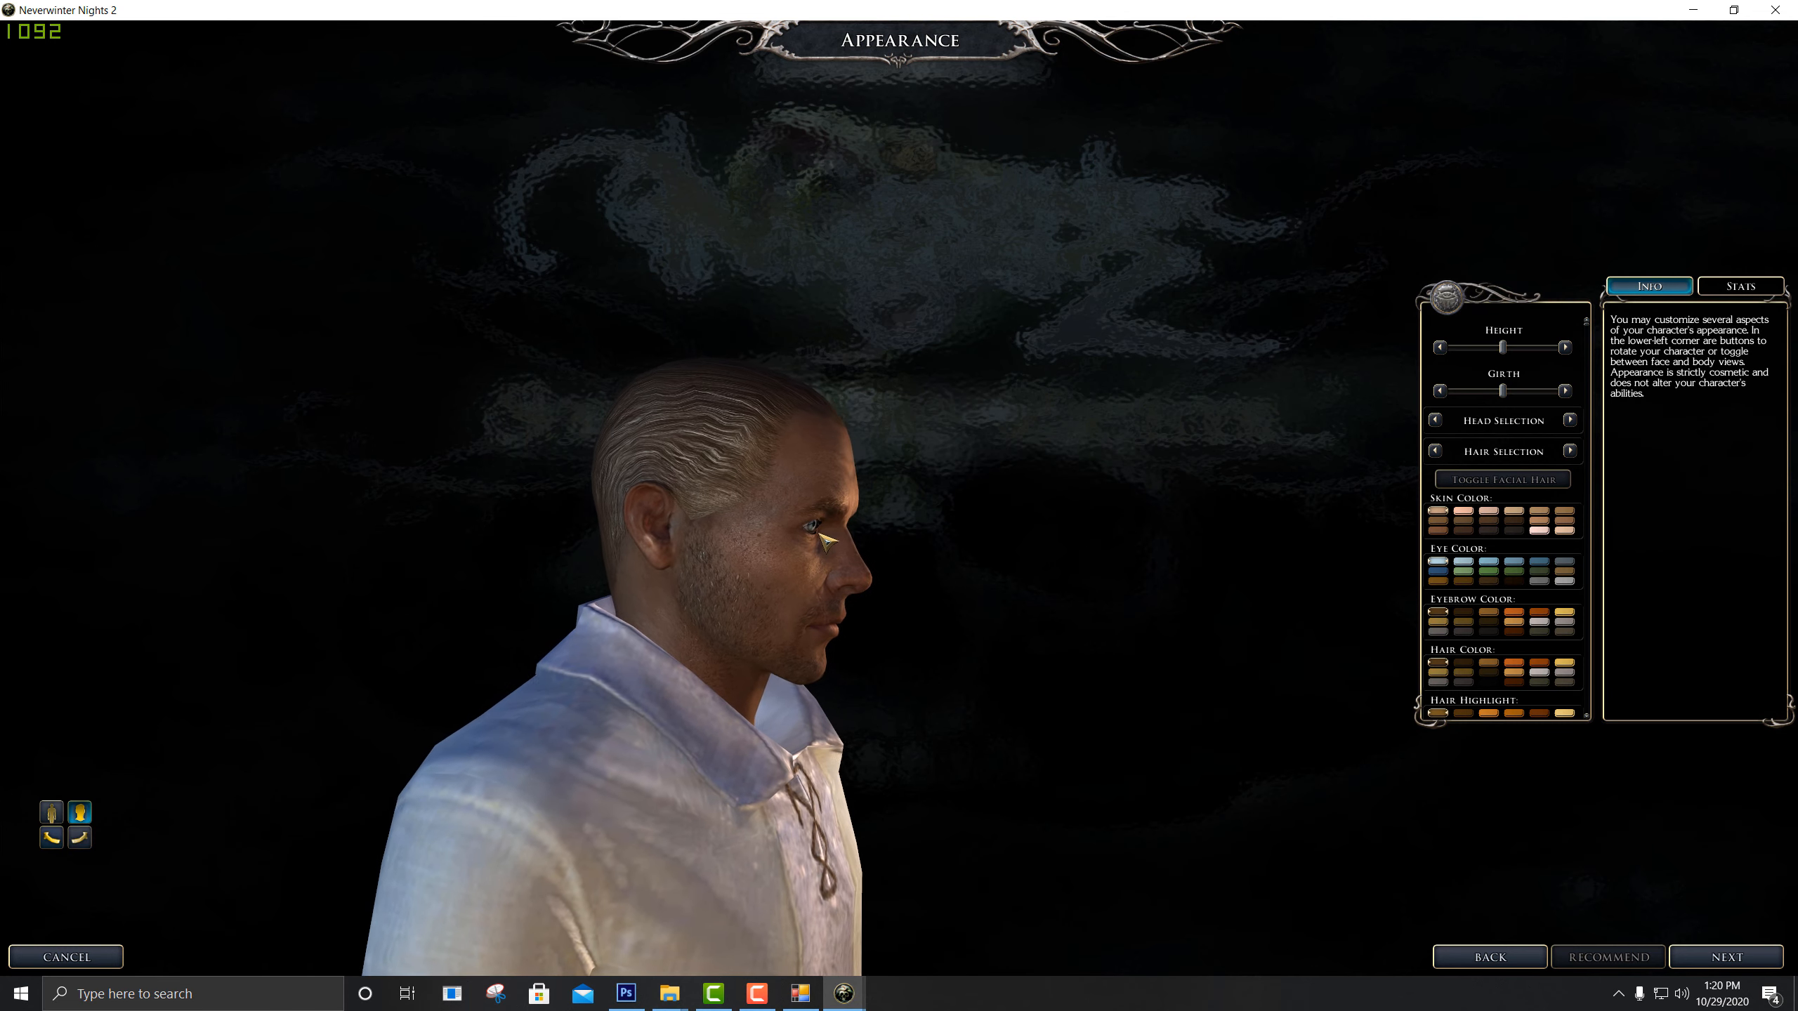
pyautogui.click(56, 841)
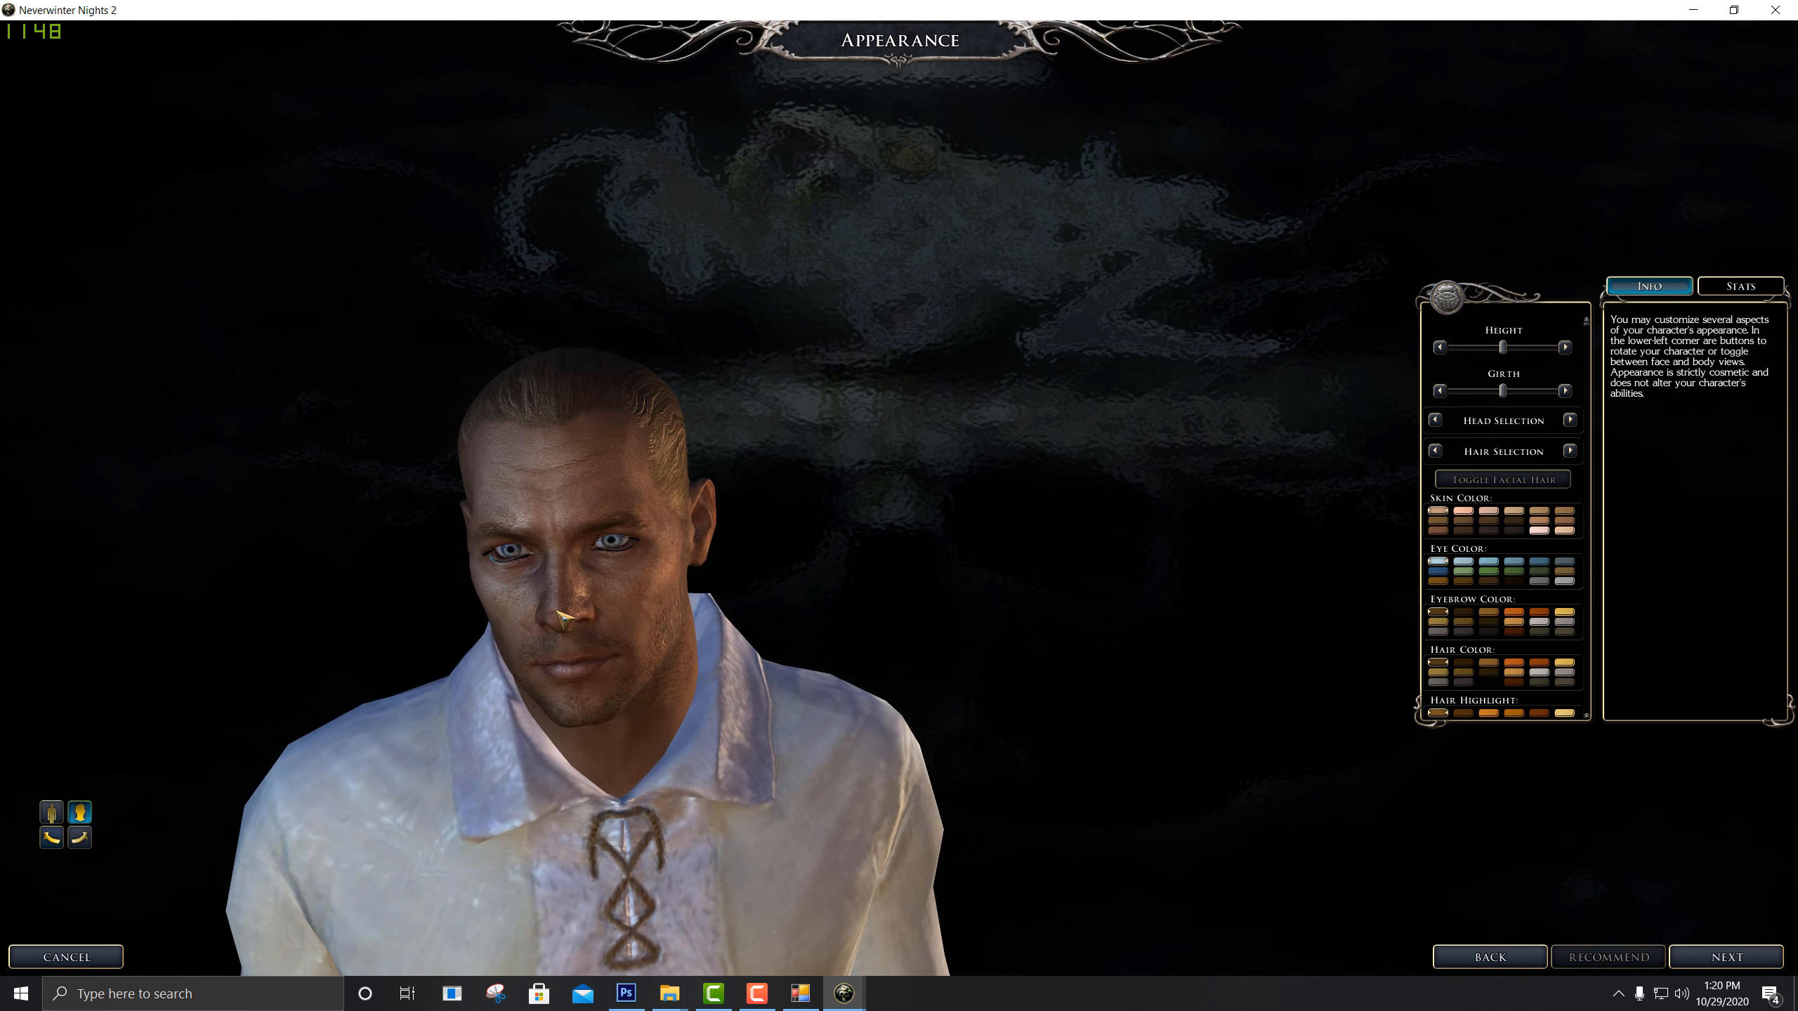
pyautogui.click(59, 848)
pyautogui.click(54, 844)
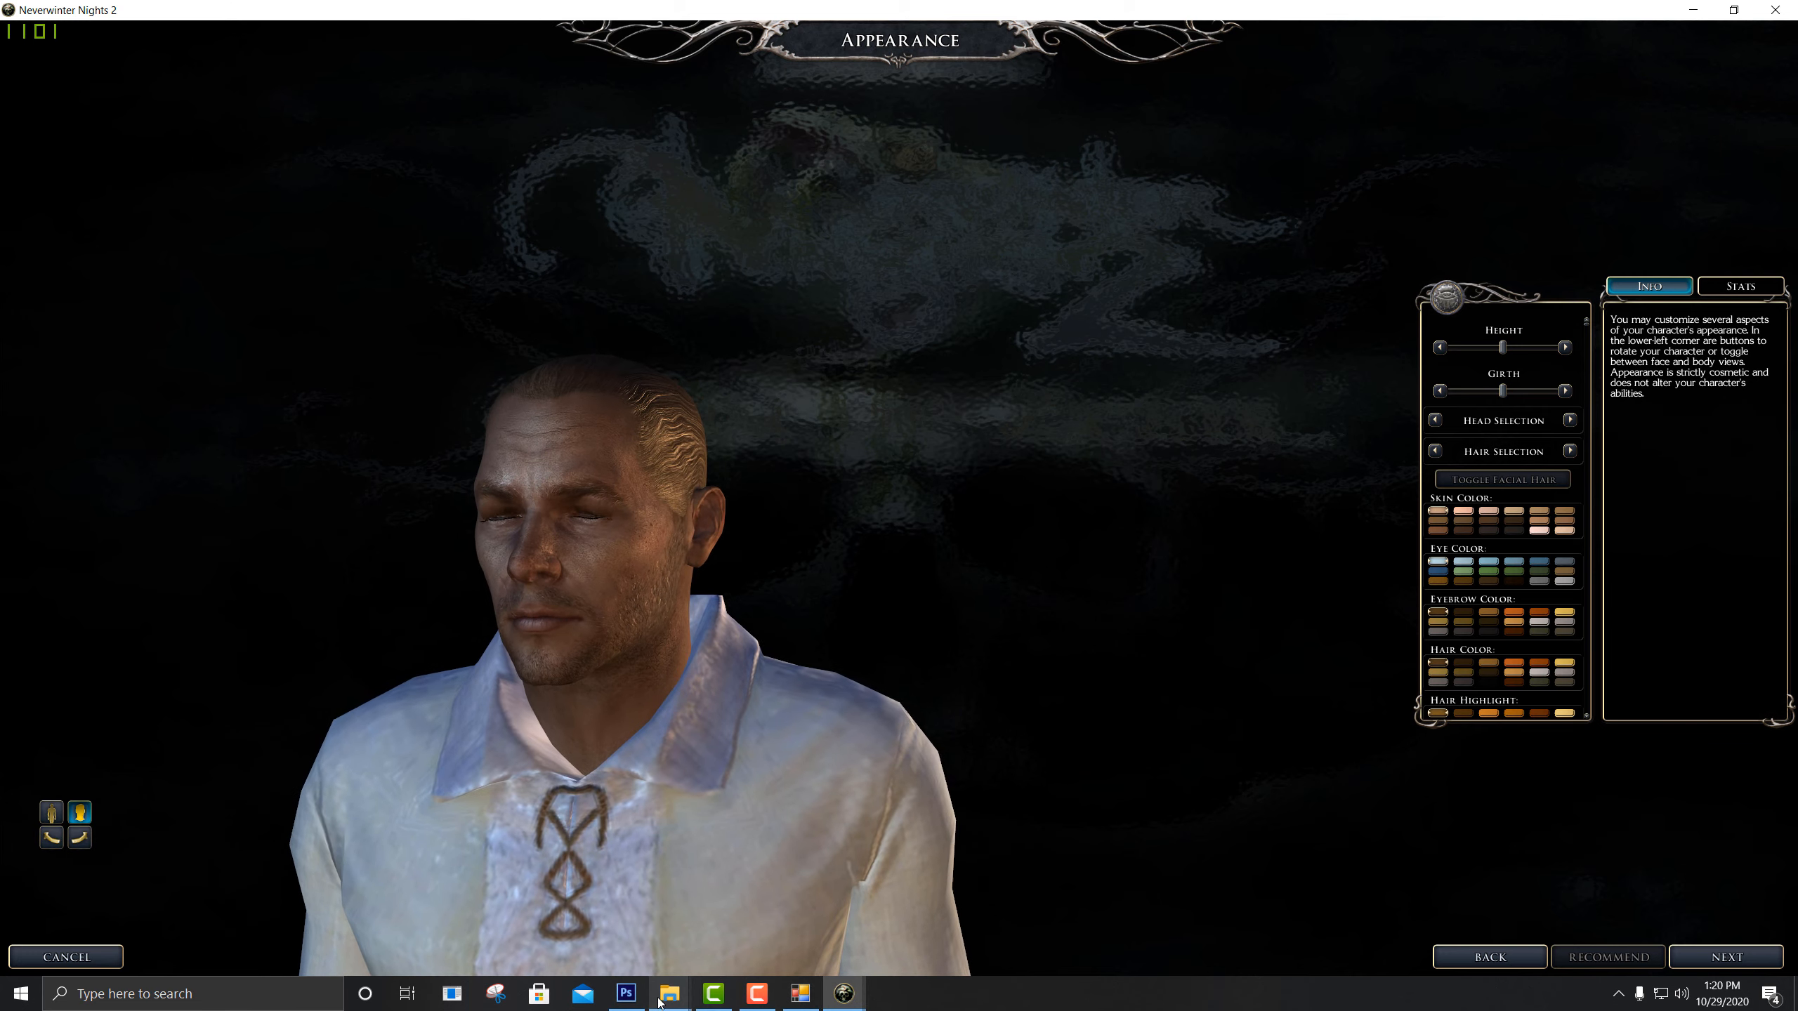
# Switch back to Photoshop, inspect the Alpha 1 channel of the open DDS head texture, and restore its RGB view
pyautogui.click(626, 994)
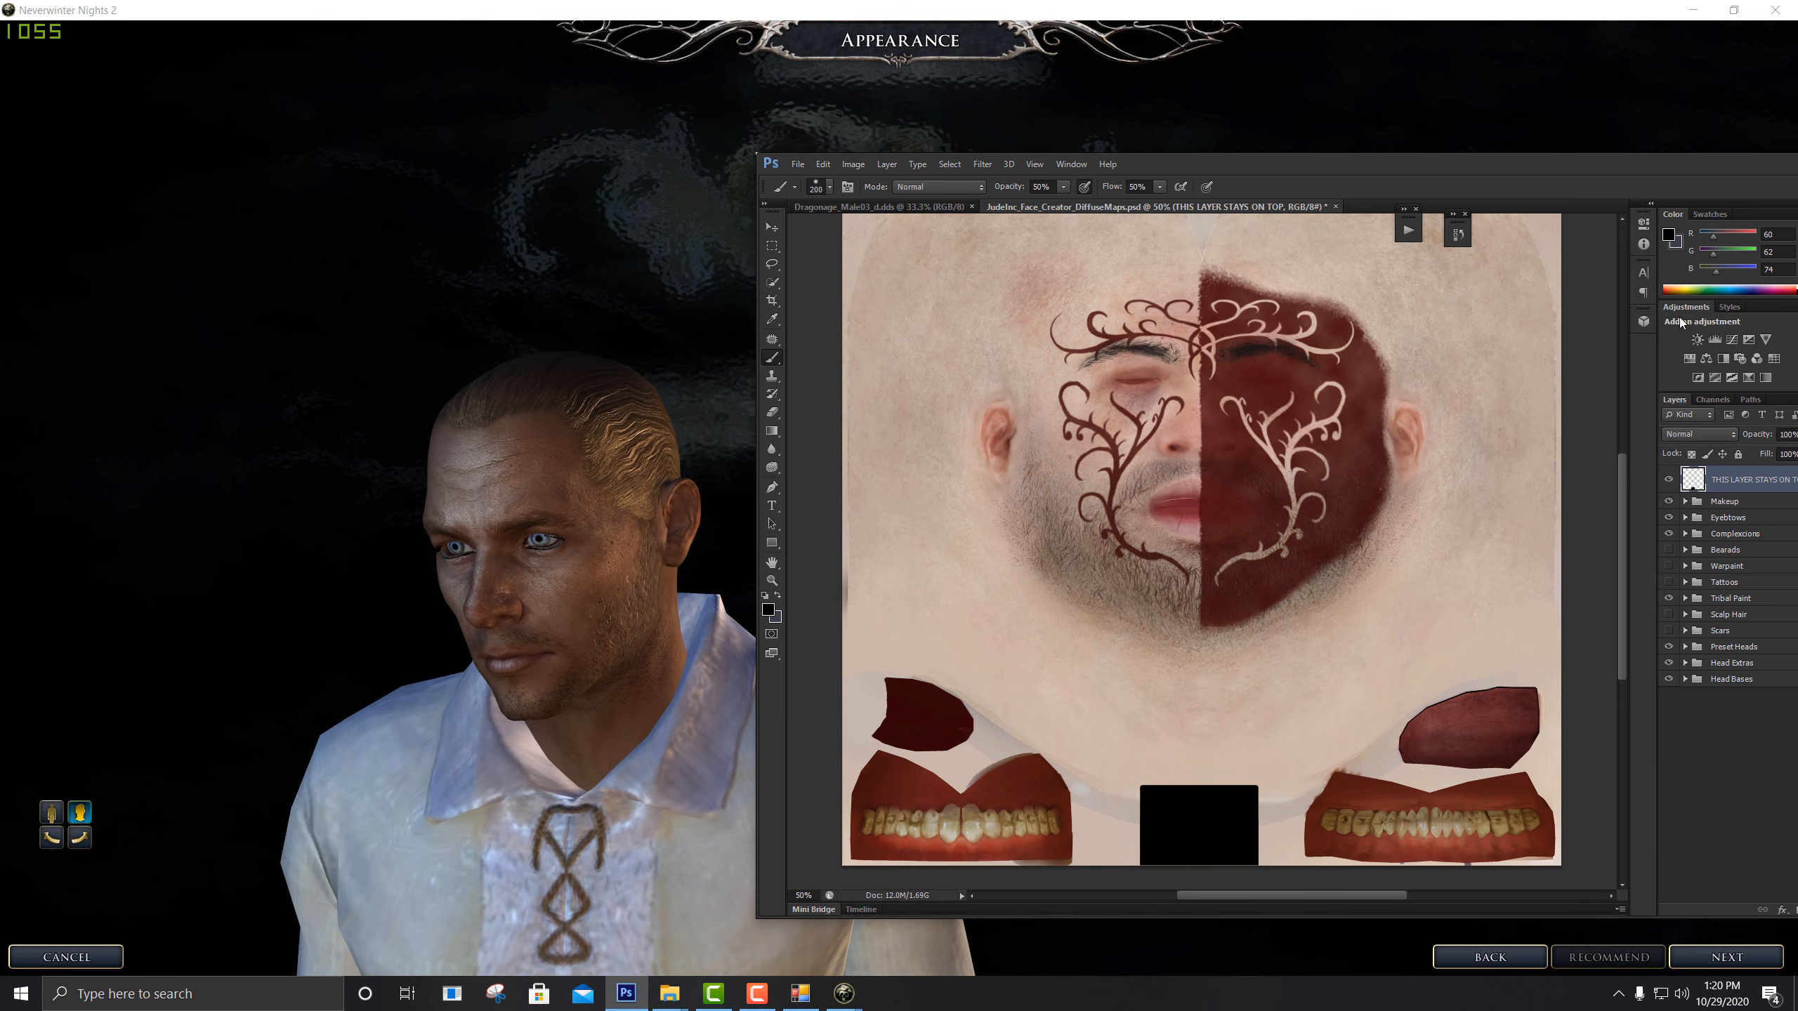
pyautogui.moveTo(1630, 171); pyautogui.dragTo(1371, 165)
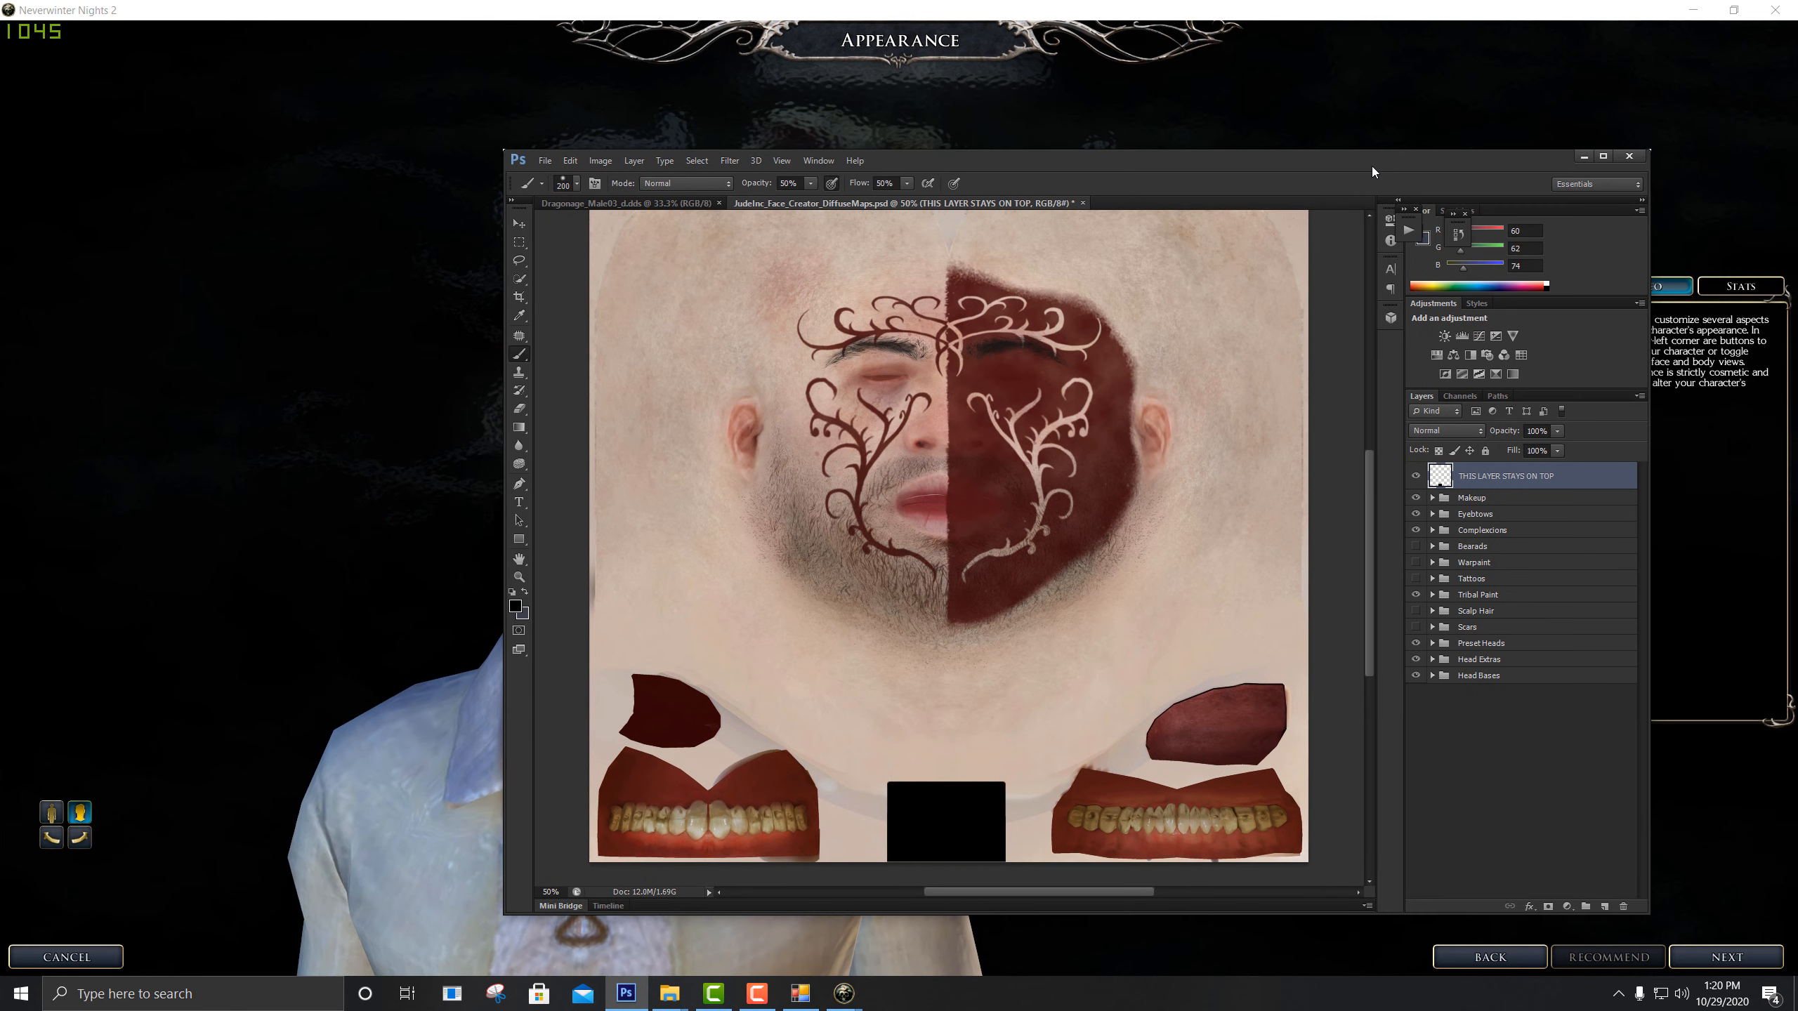
pyautogui.click(645, 204)
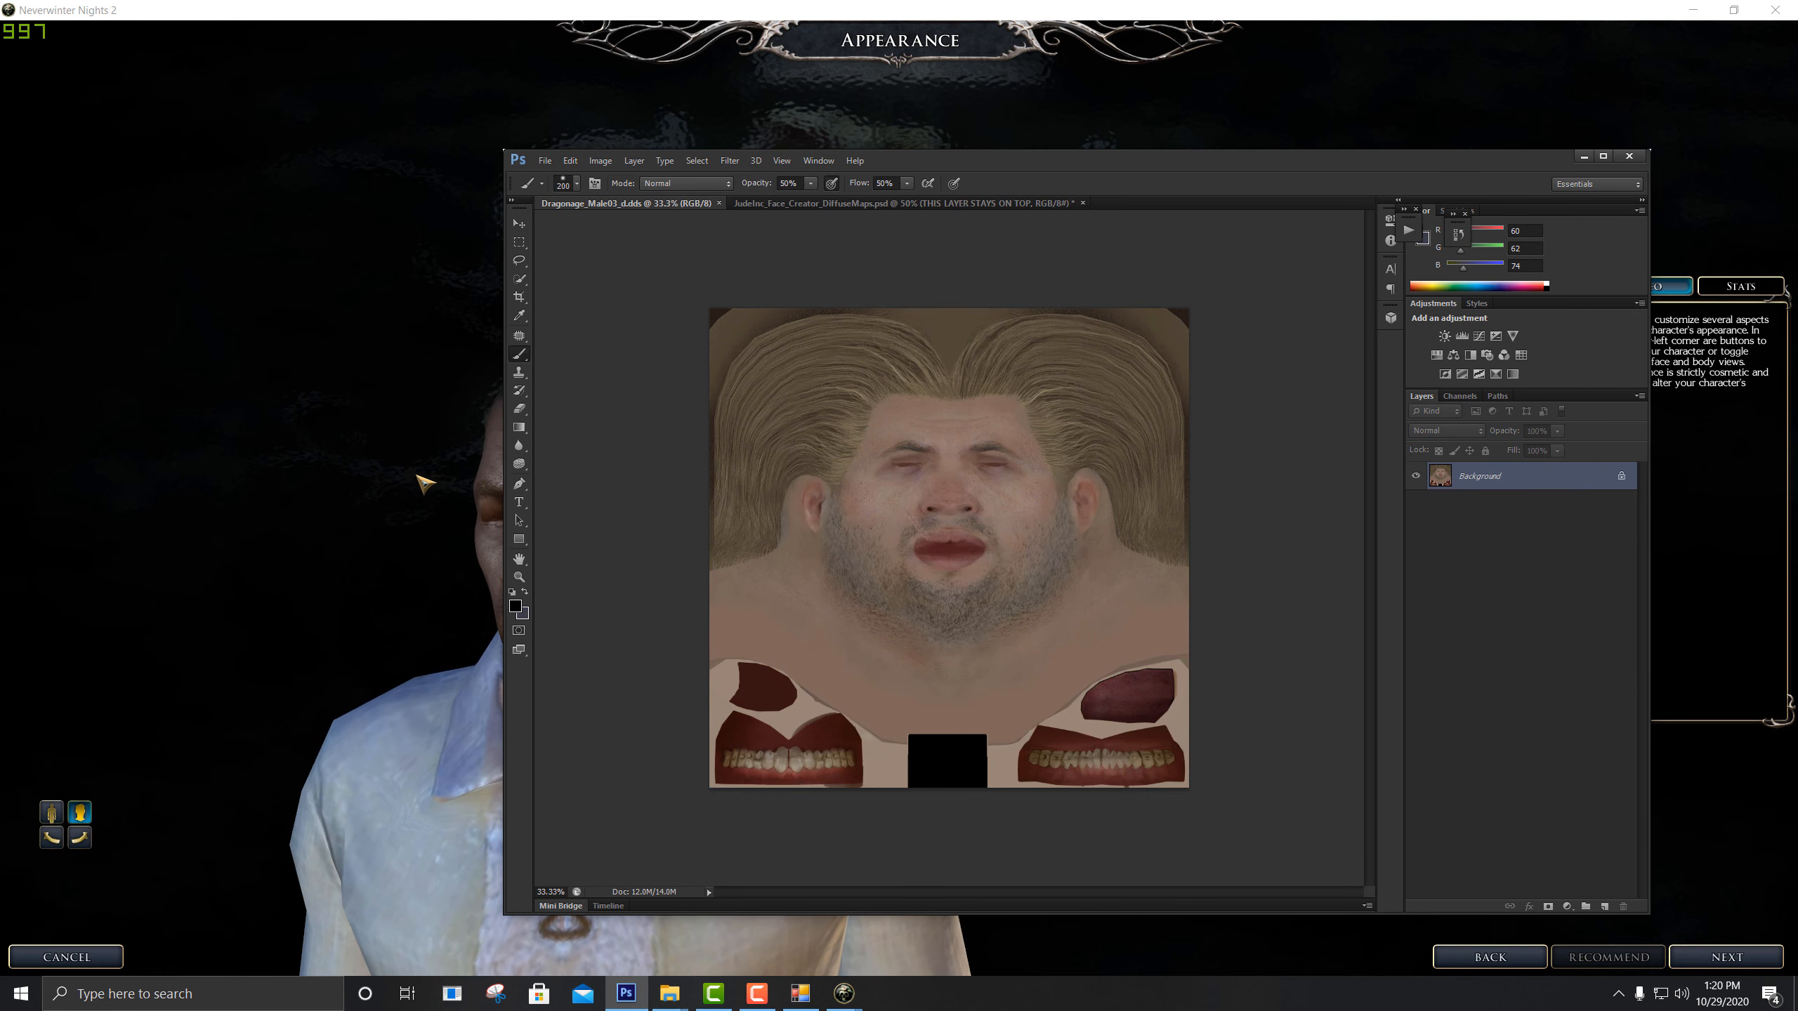
pyautogui.click(1459, 396)
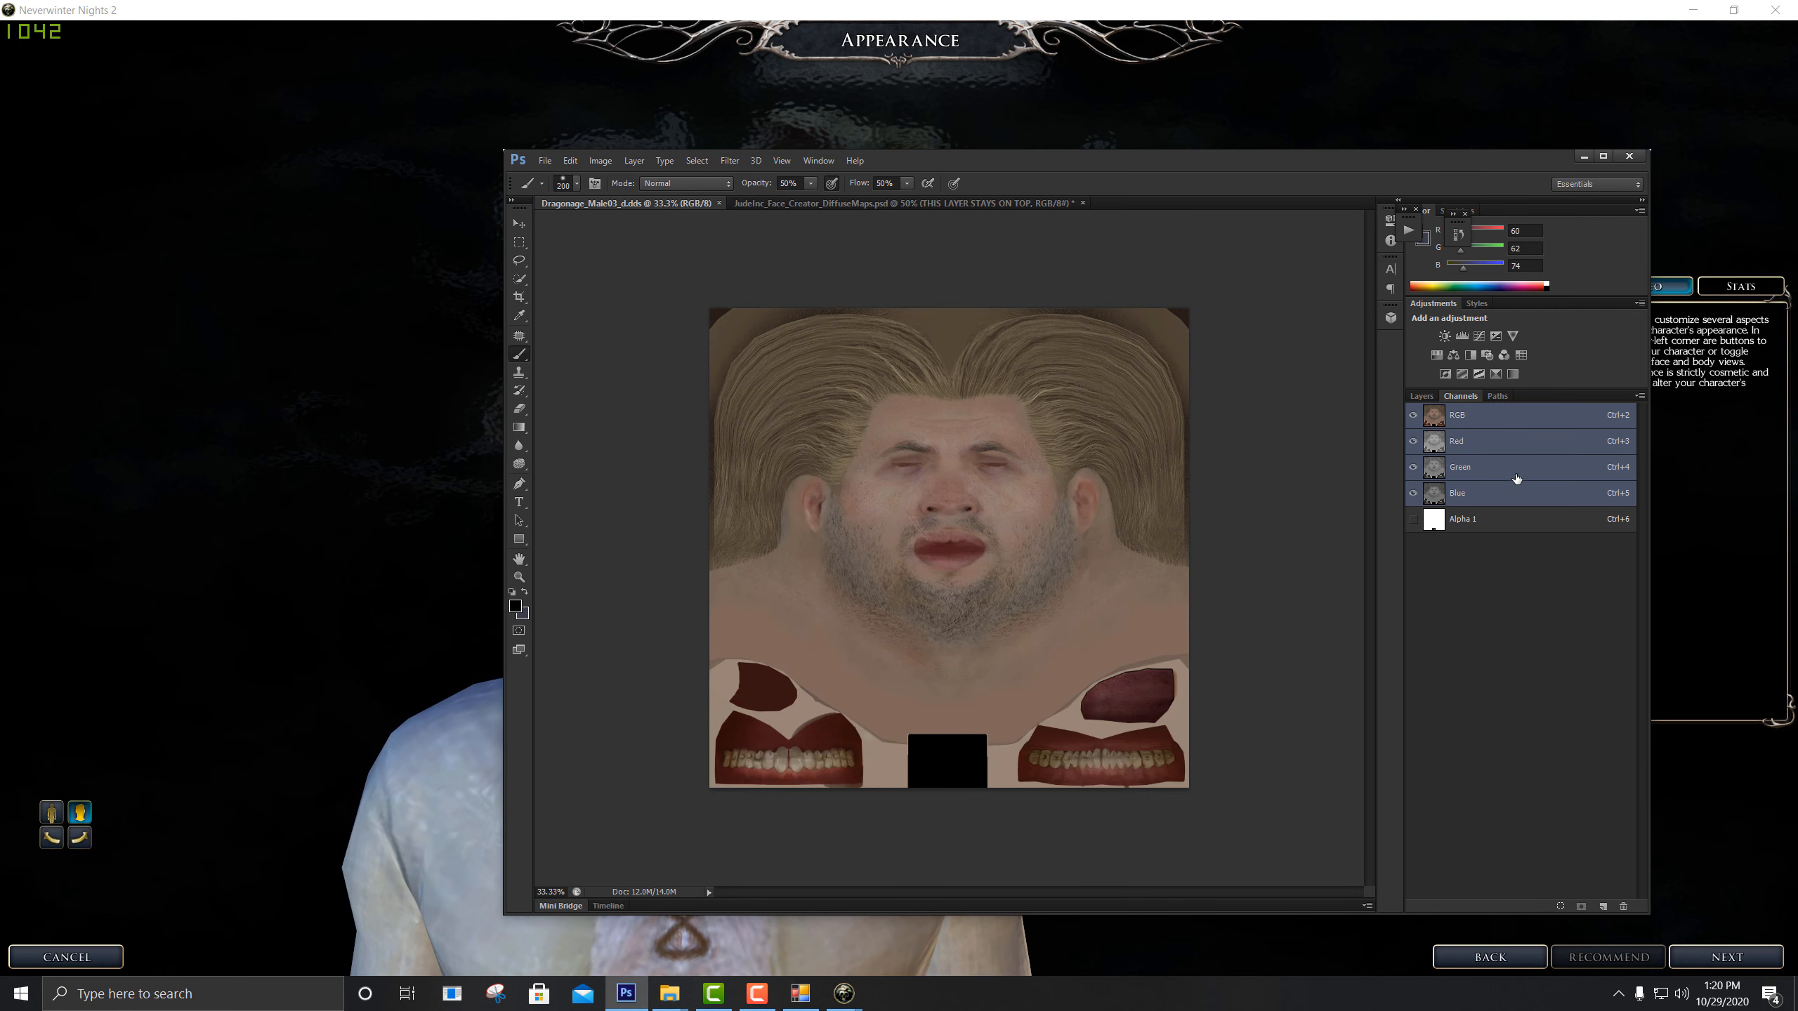
pyautogui.click(1479, 524)
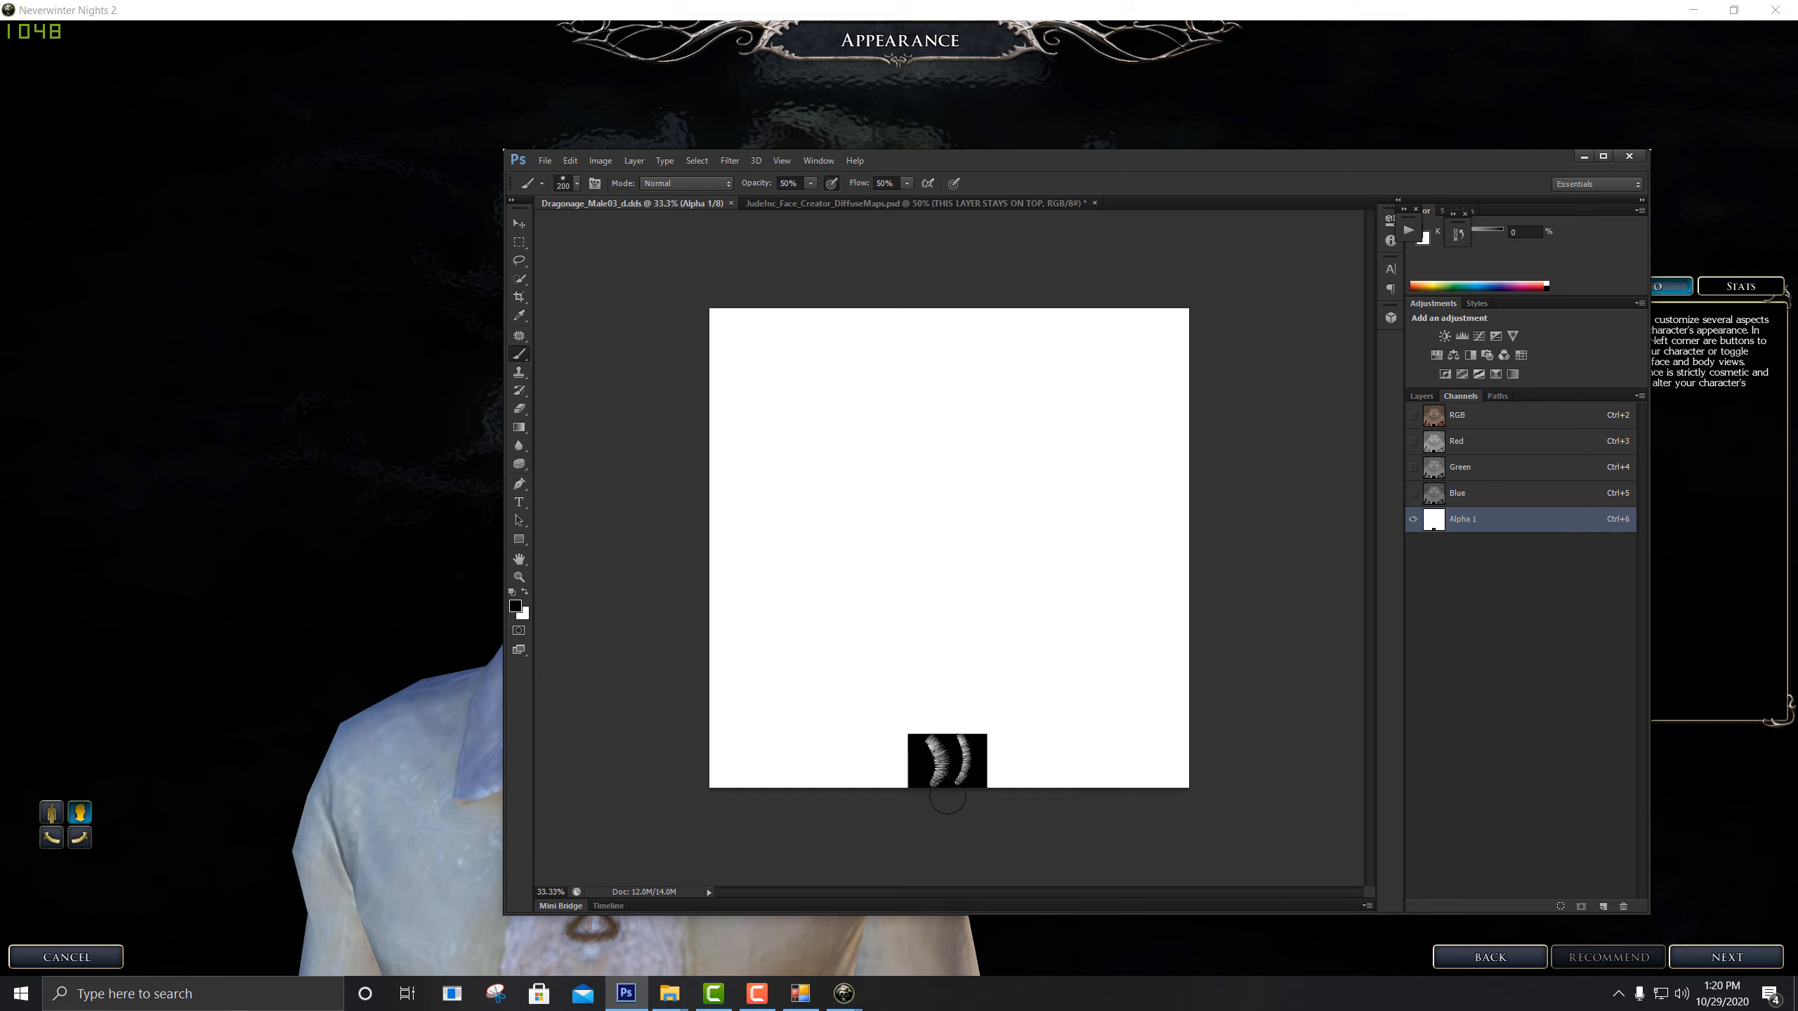
pyautogui.moveTo(958, 161); pyautogui.dragTo(1074, 152)
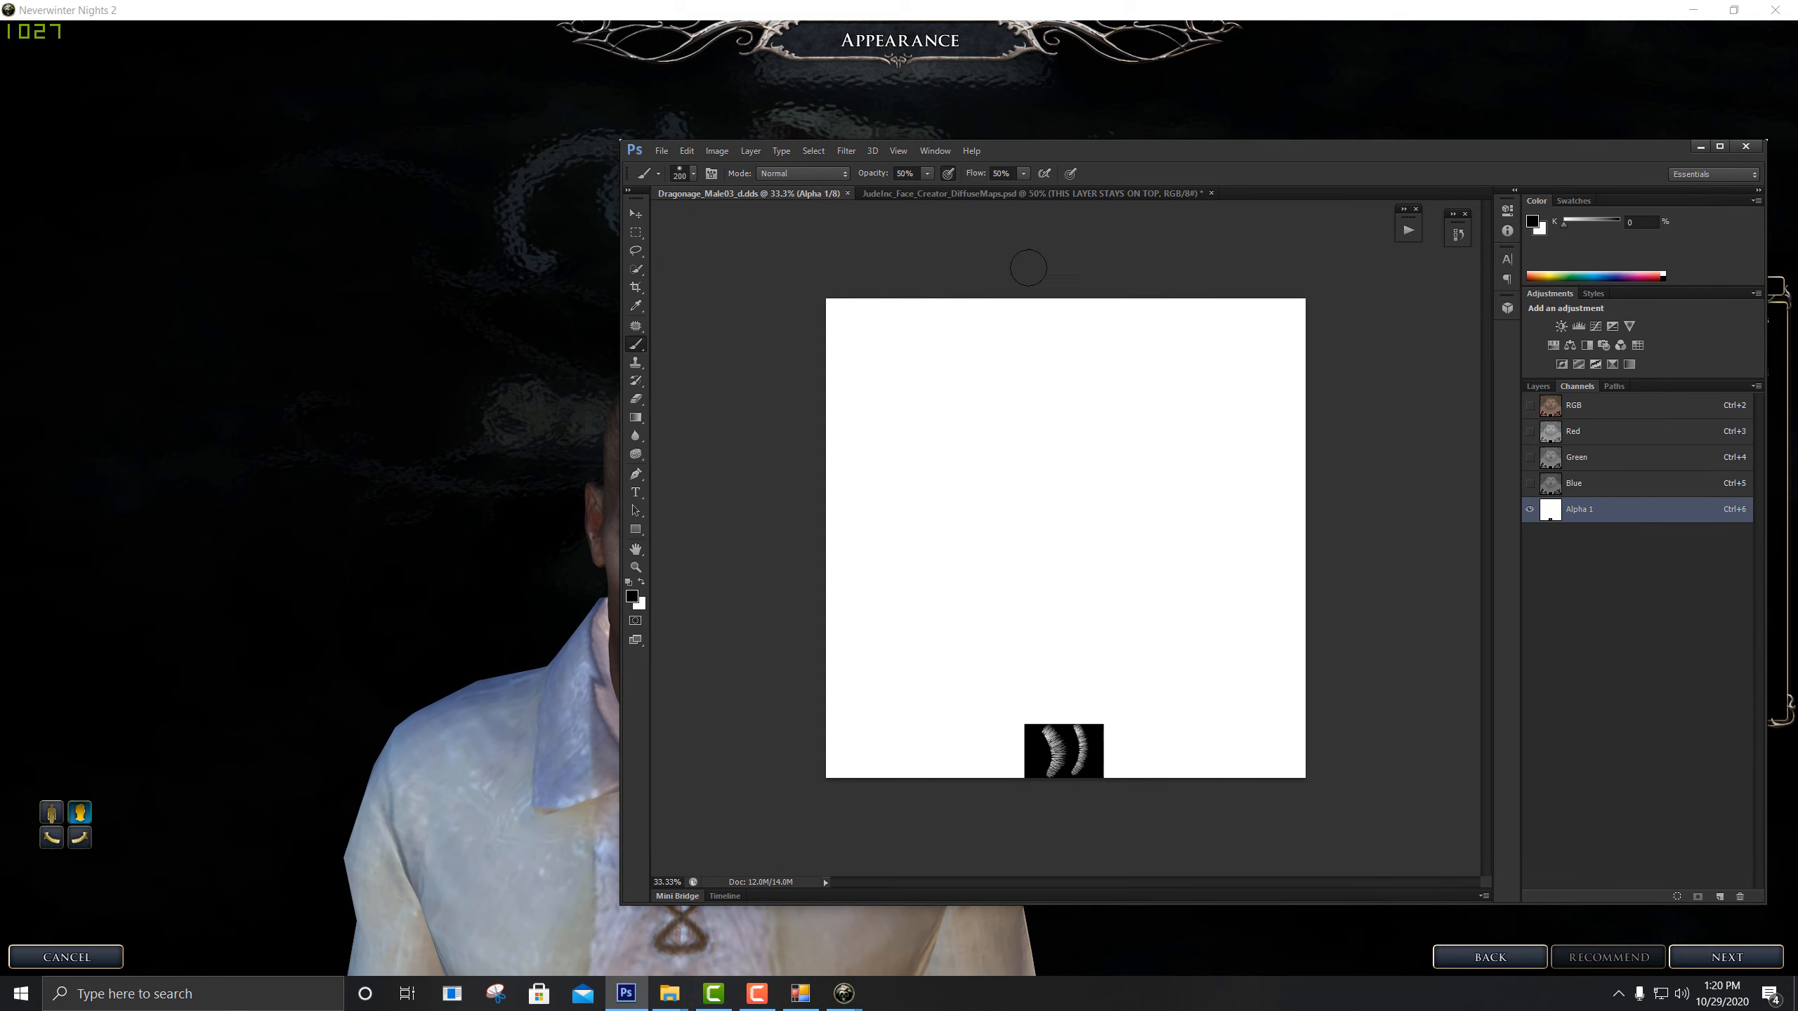
pyautogui.click(1618, 408)
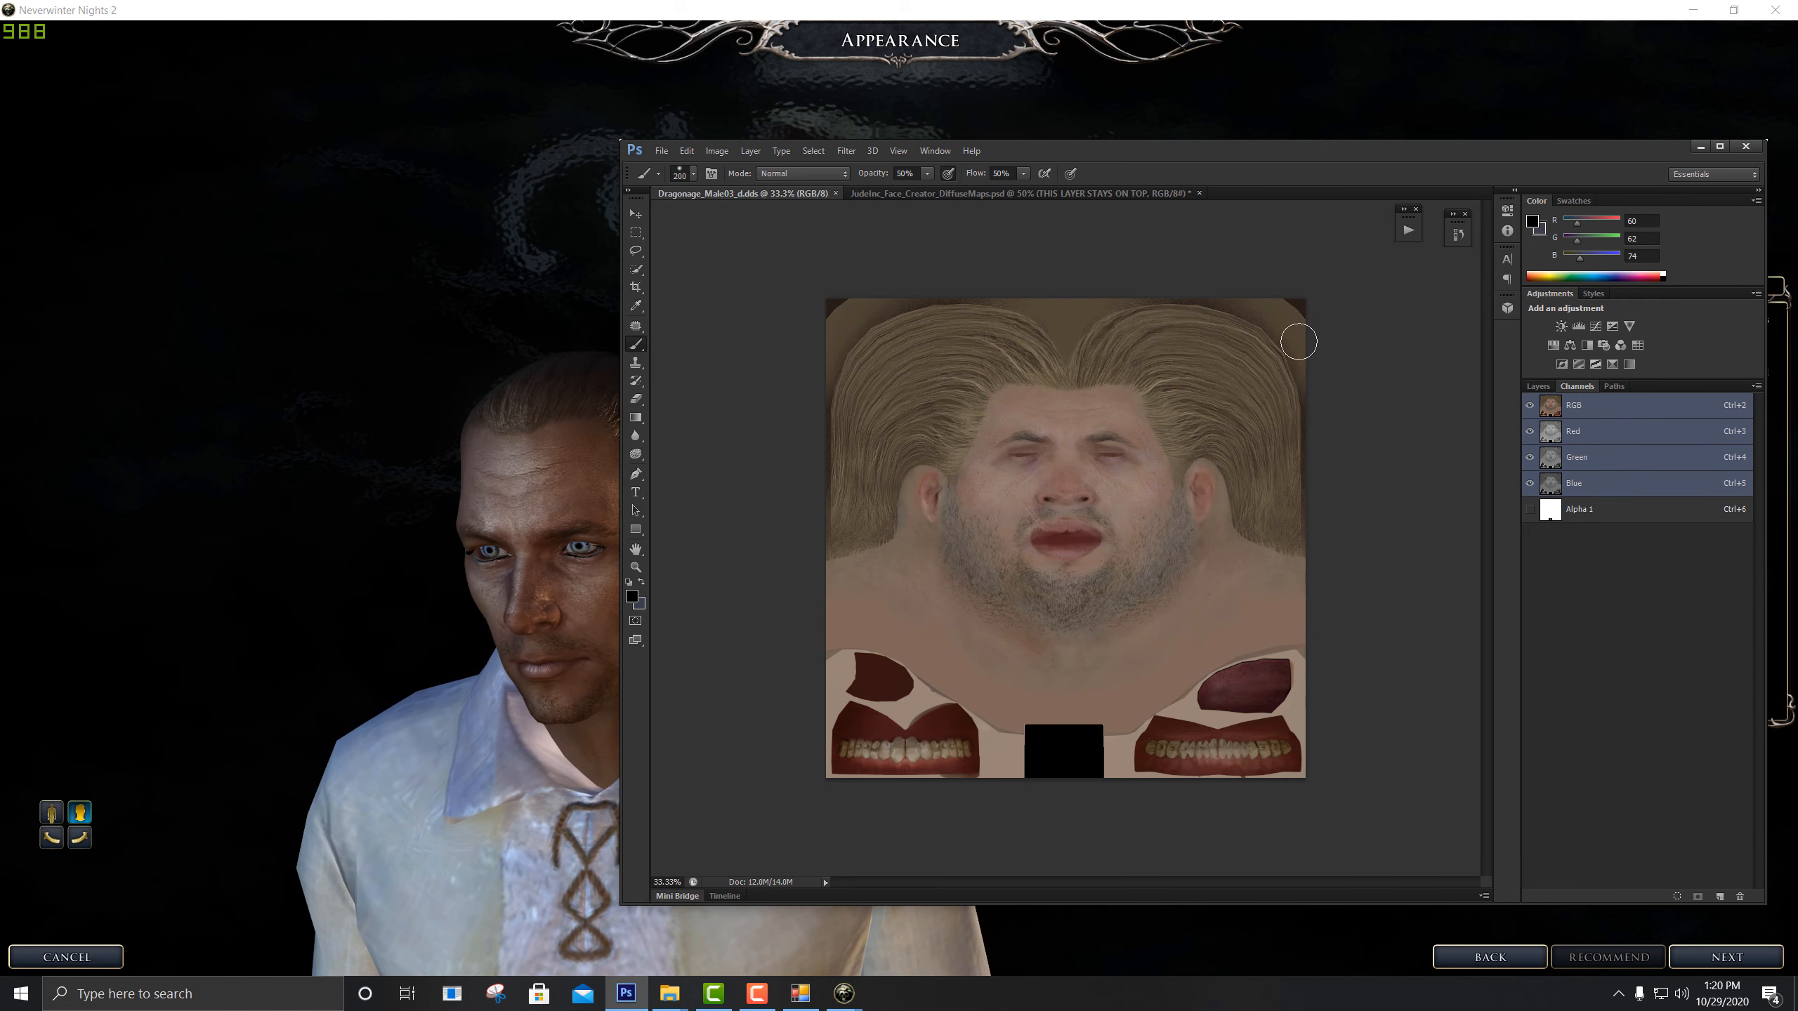
# Return to the face creator PSD template and show its layer list
pyautogui.click(976, 192)
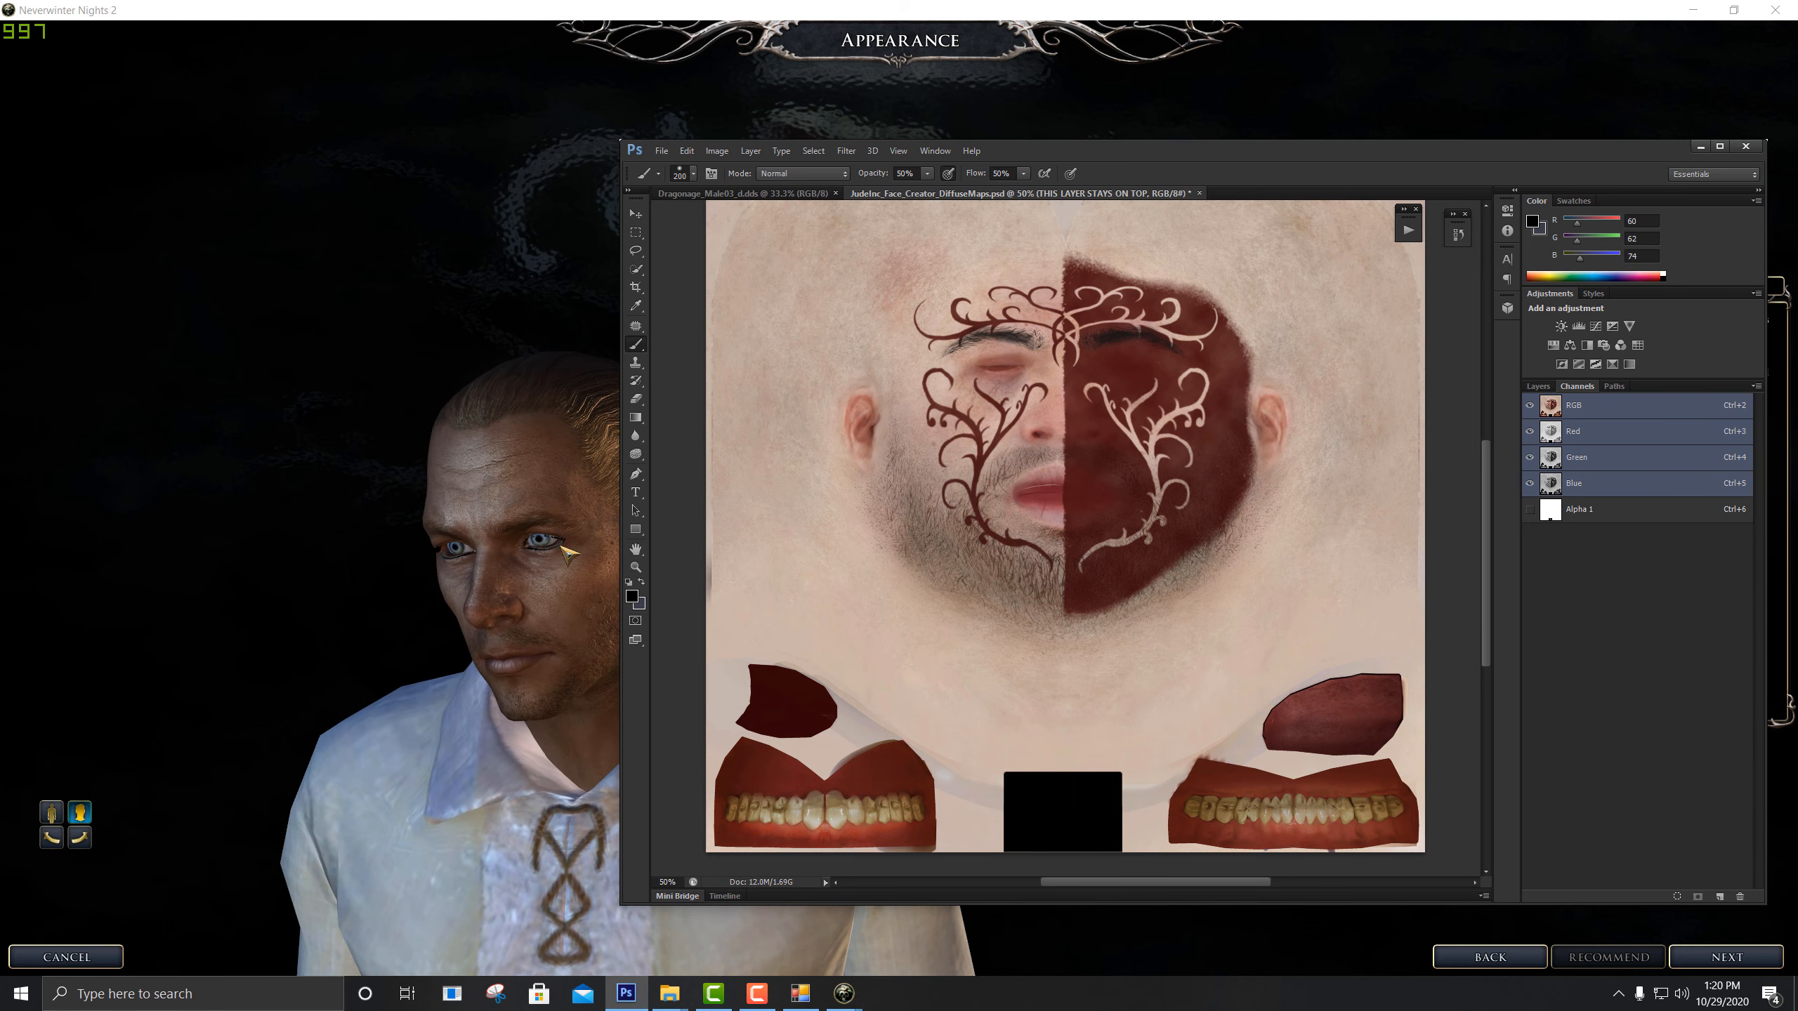
pyautogui.moveTo(1043, 151); pyautogui.dragTo(976, 144)
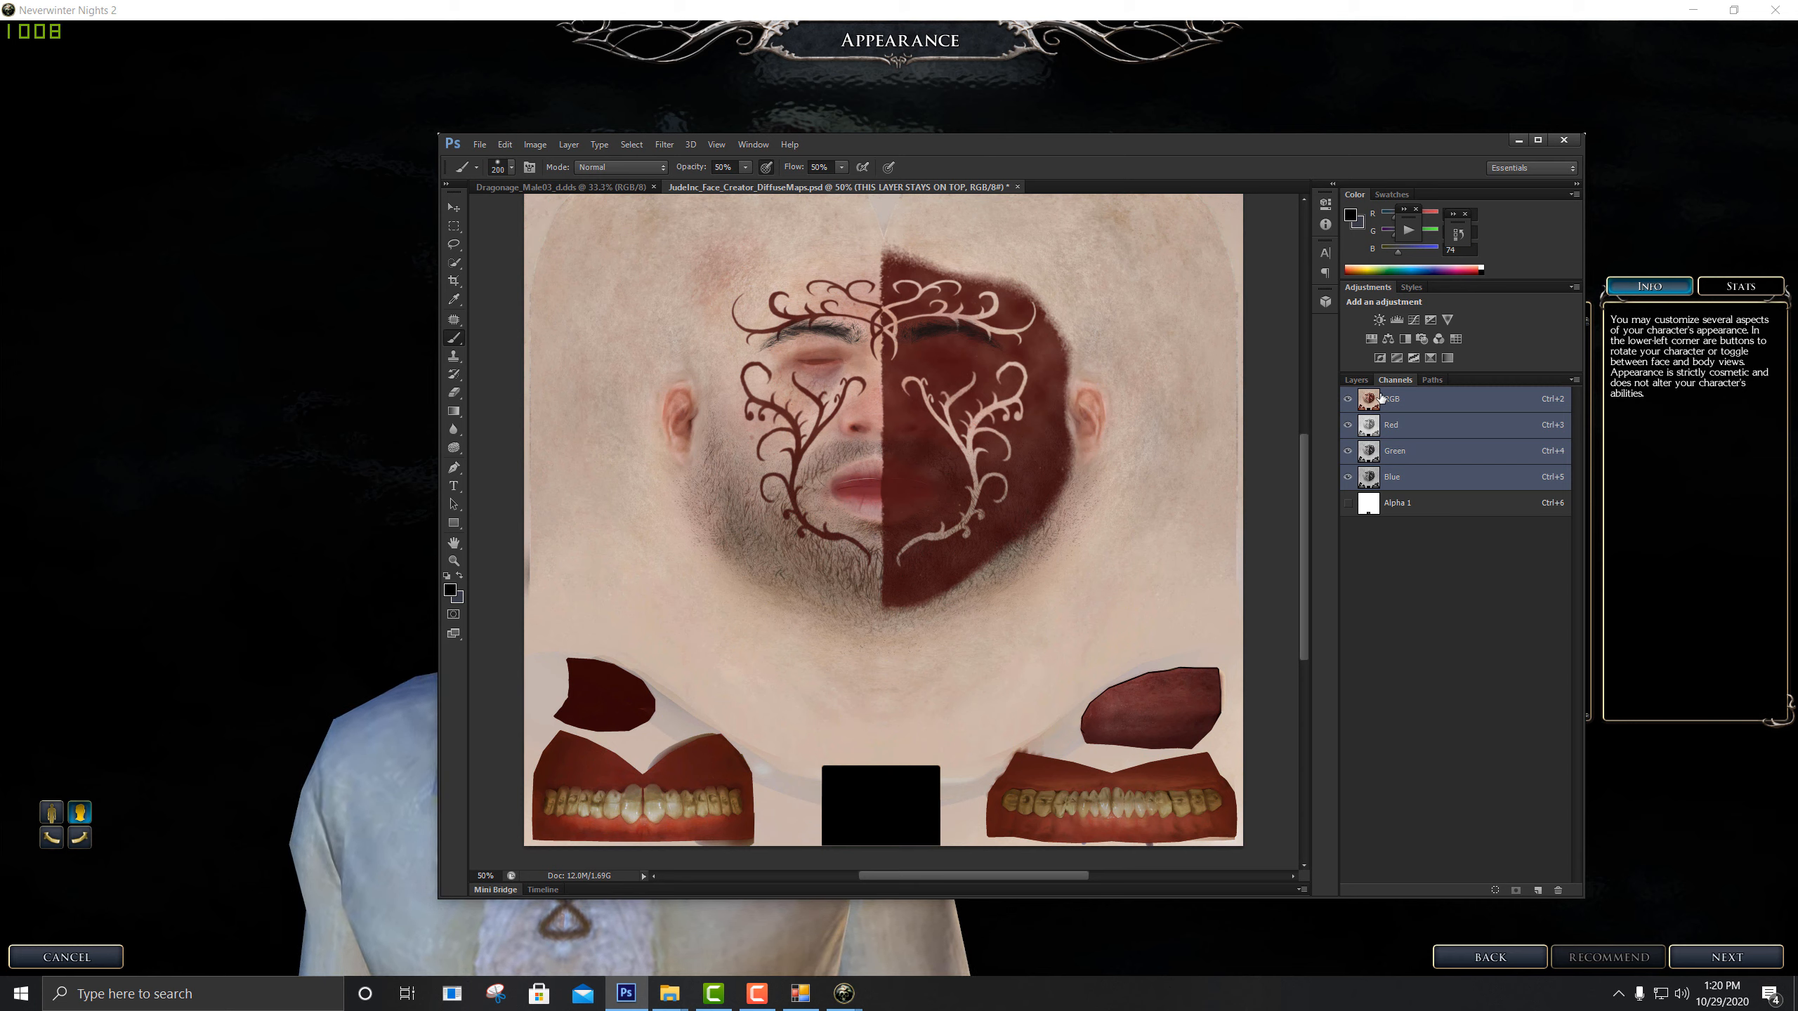
pyautogui.click(1354, 380)
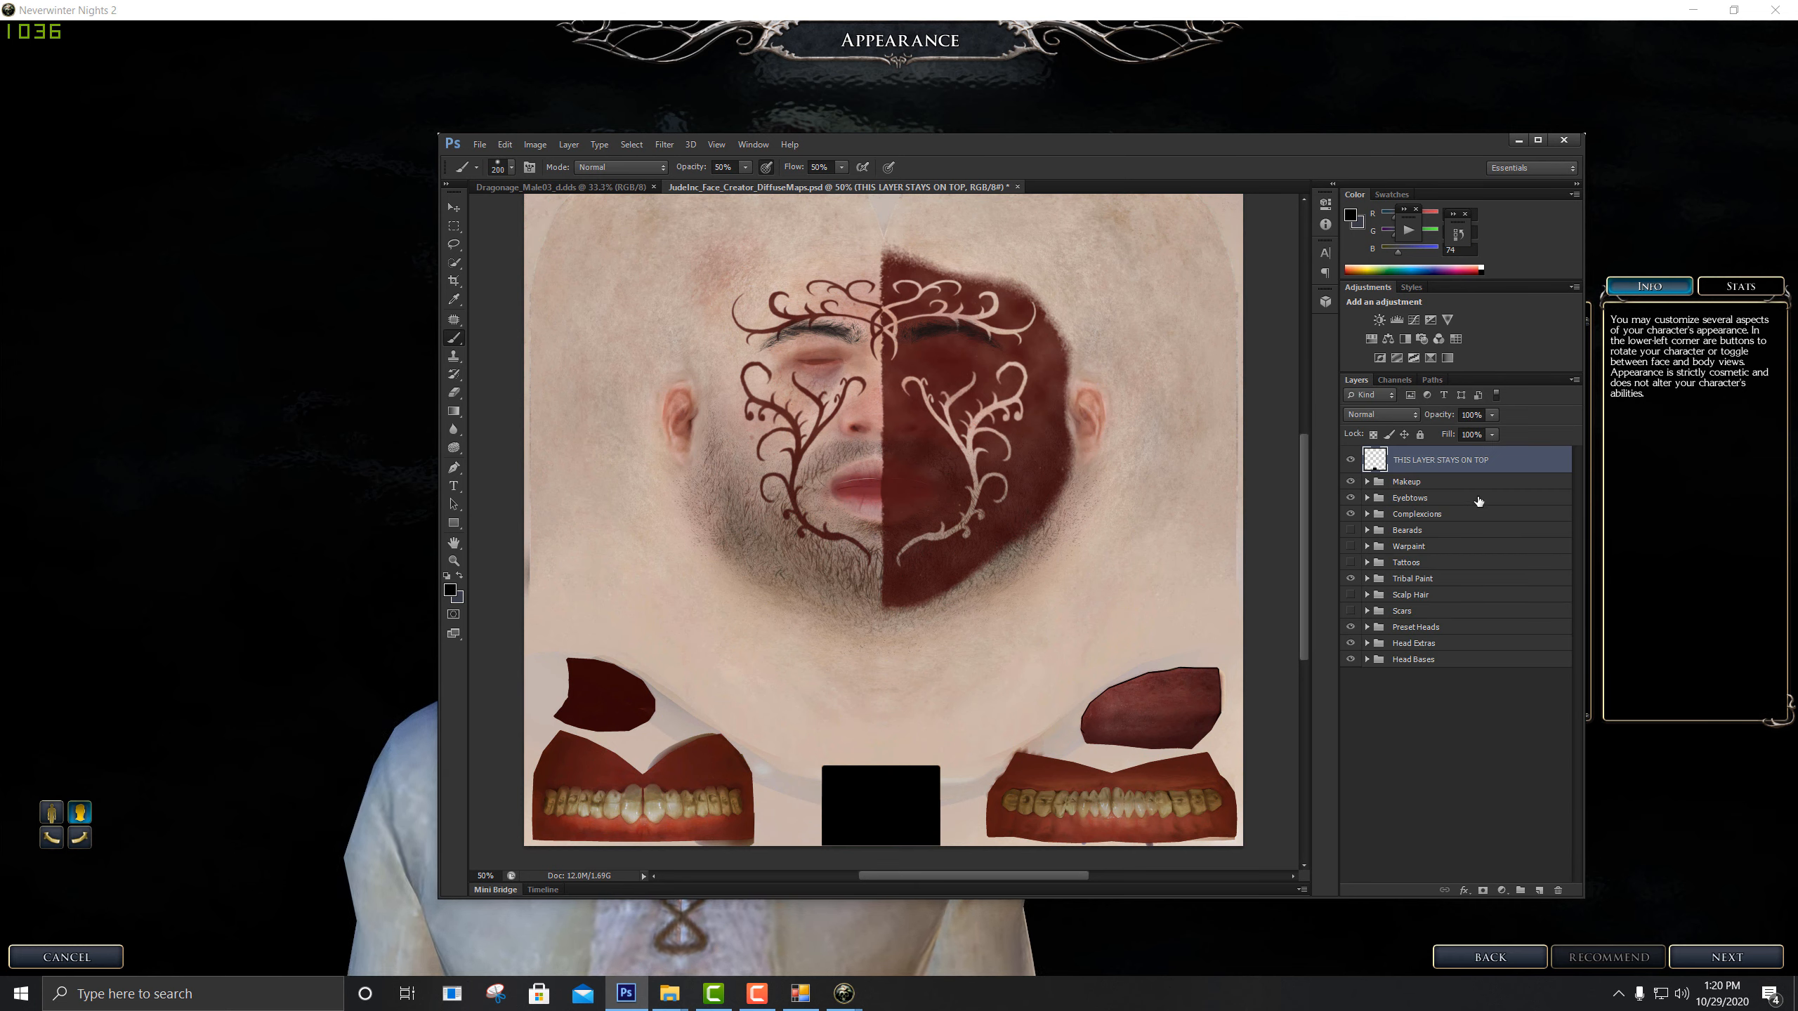
# Stamp all visible layers of the face template into a new merged layer at the top of the stack
pyautogui.scroll(3, 1029, 560)
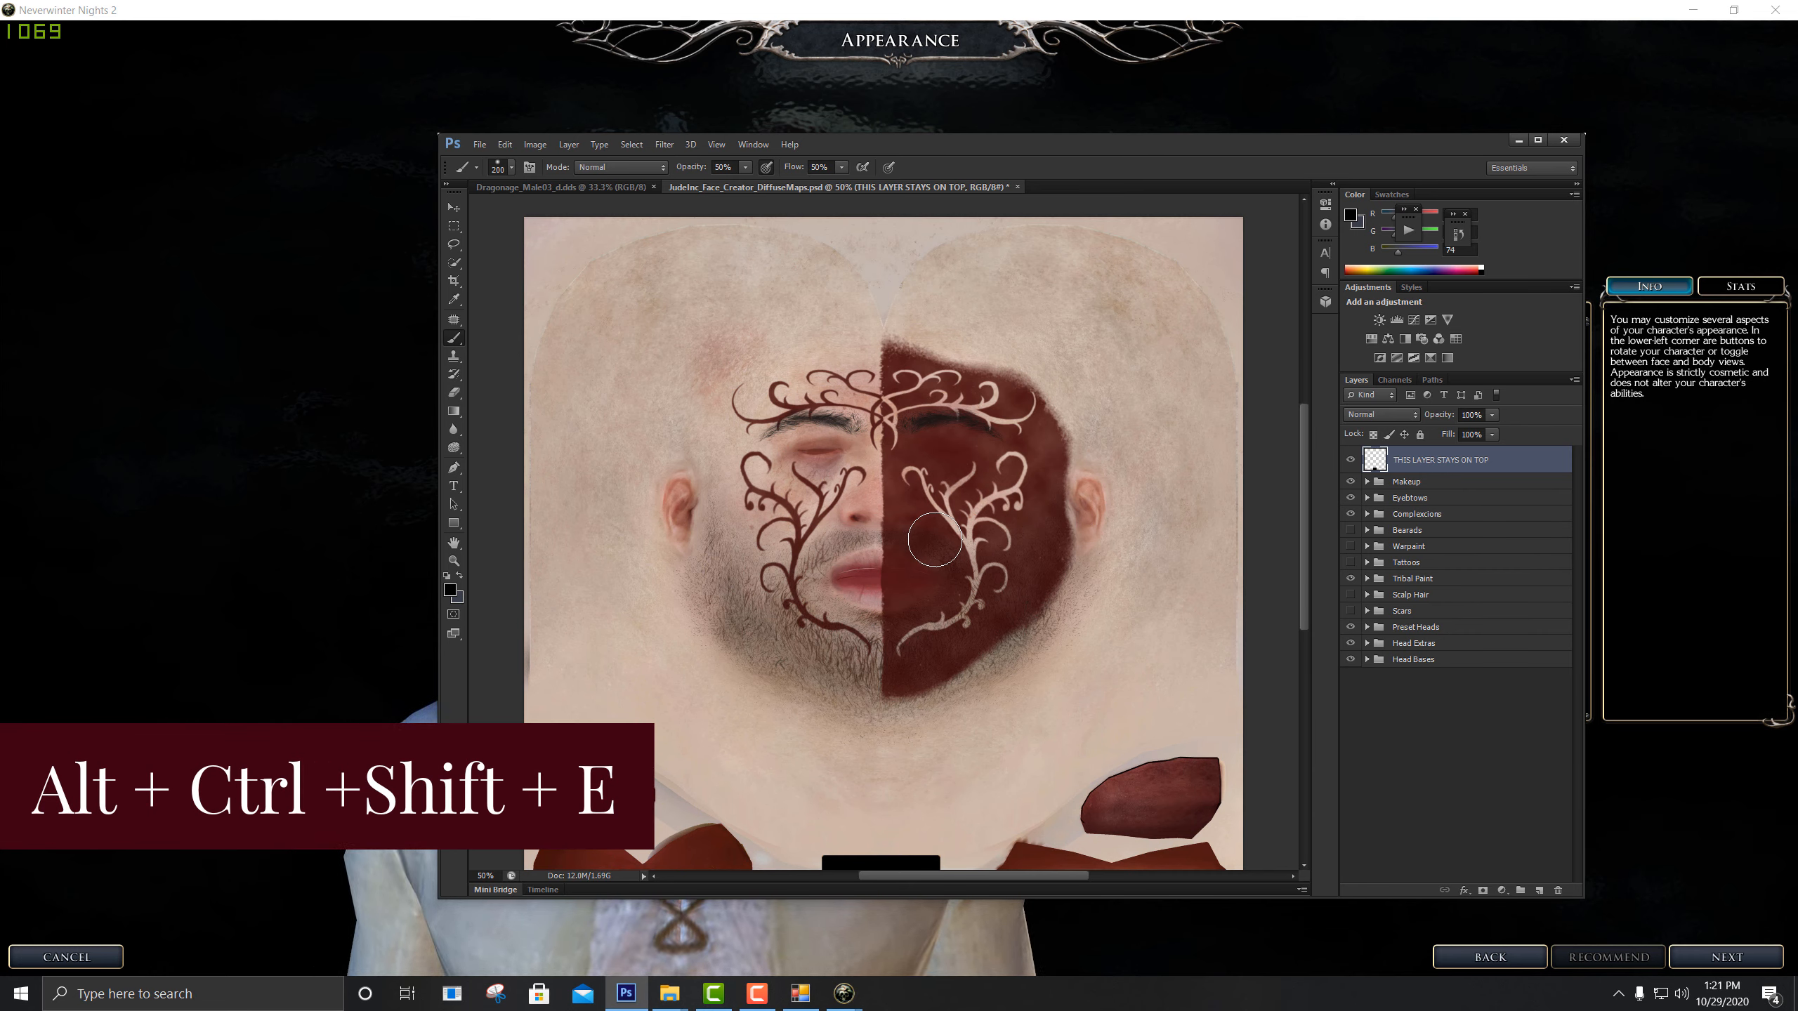
pyautogui.hotkey('ctrl', 'alt', 'shift', 'e')
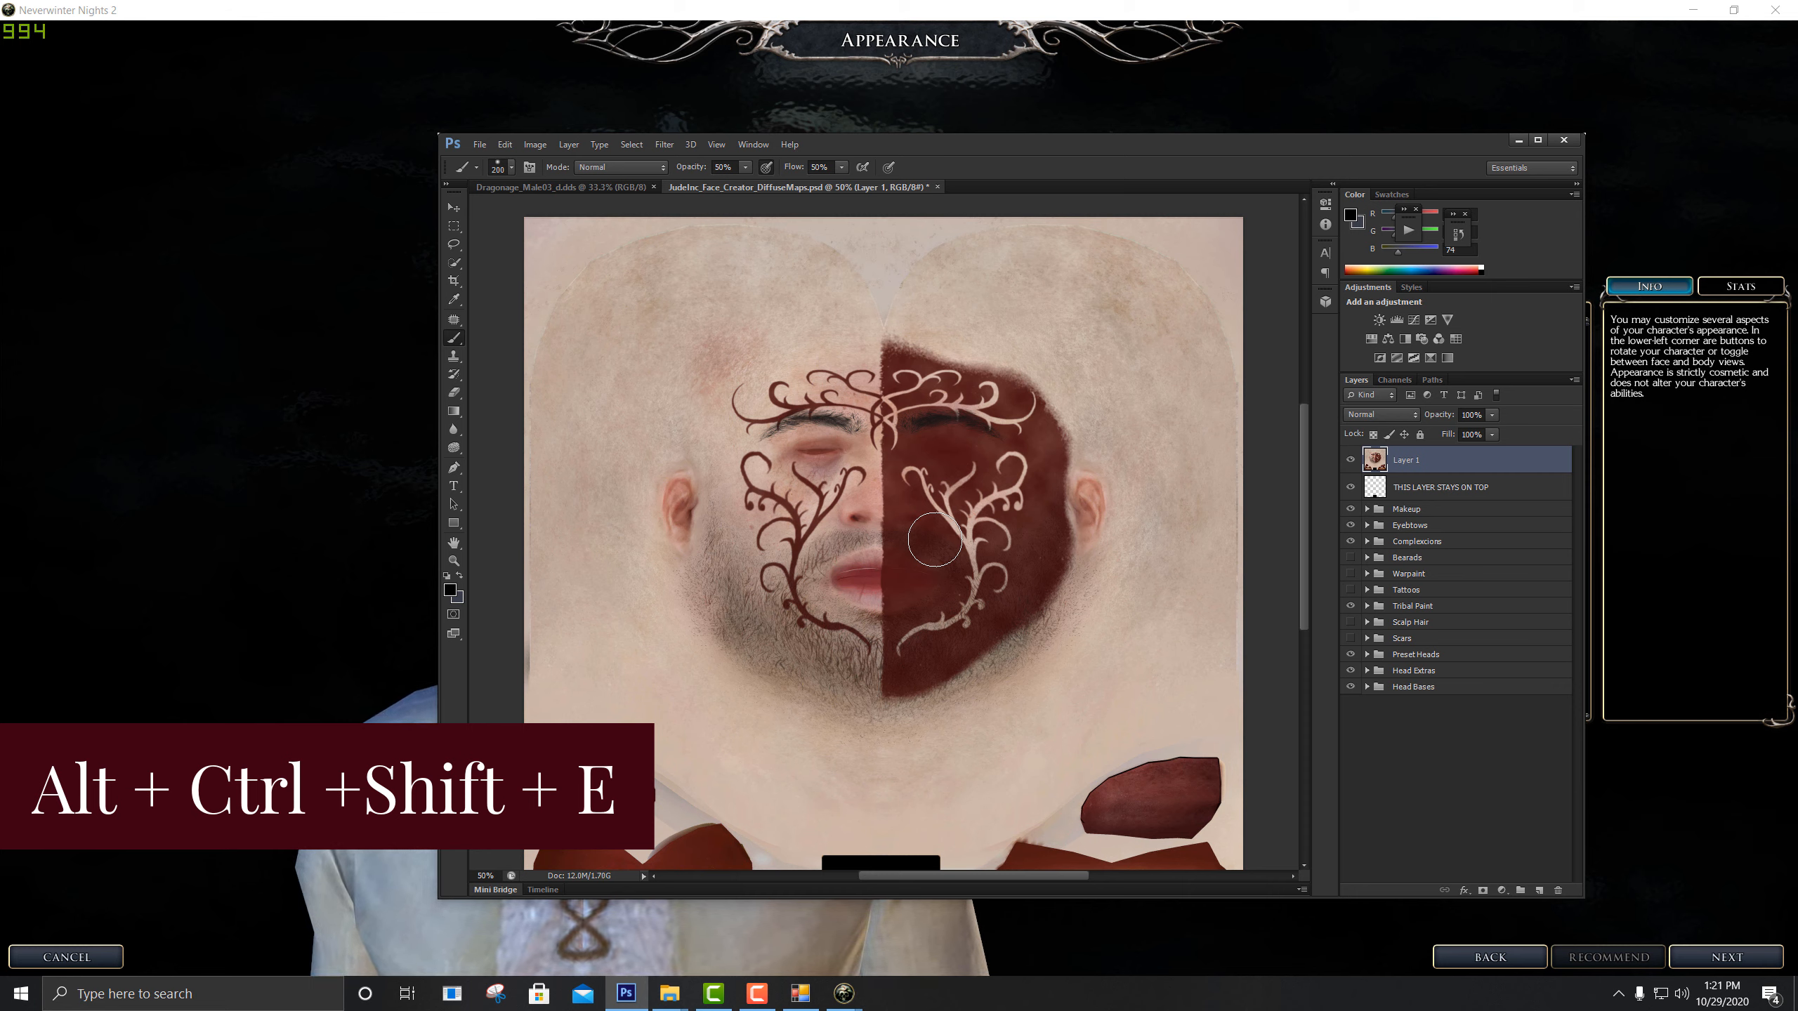
pyautogui.click(507, 144)
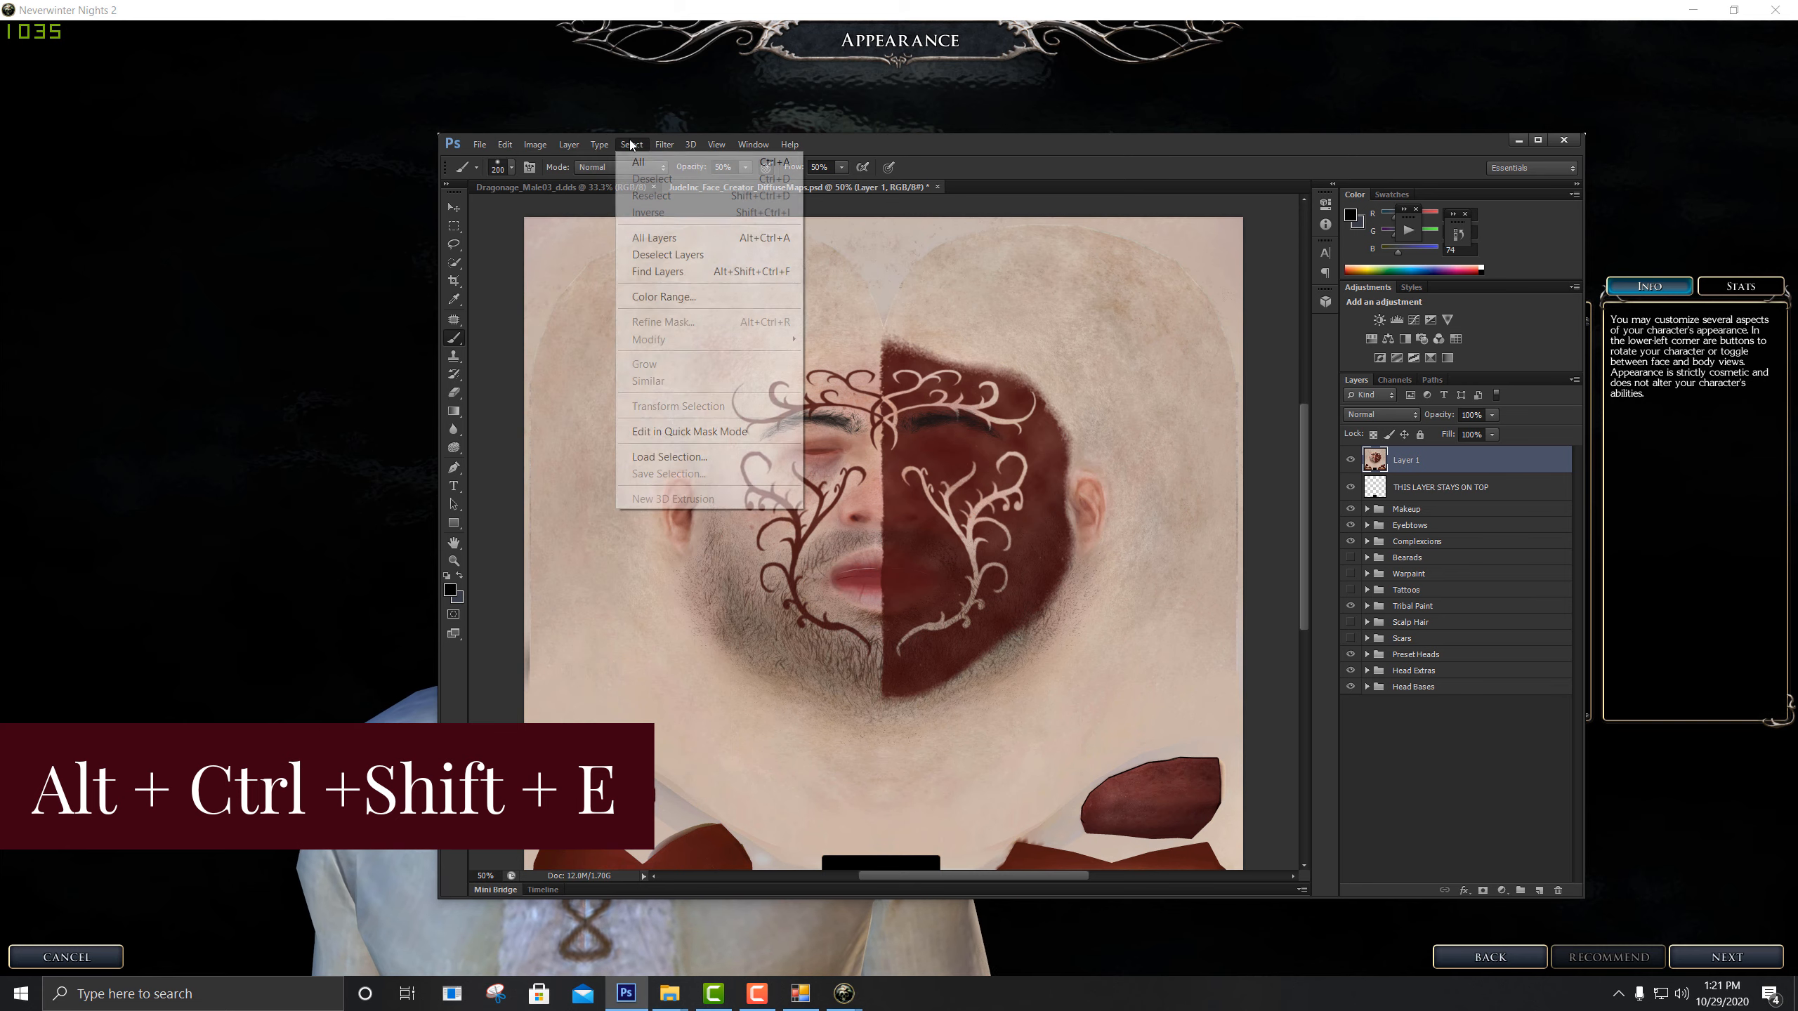
pyautogui.moveTo(572, 147)
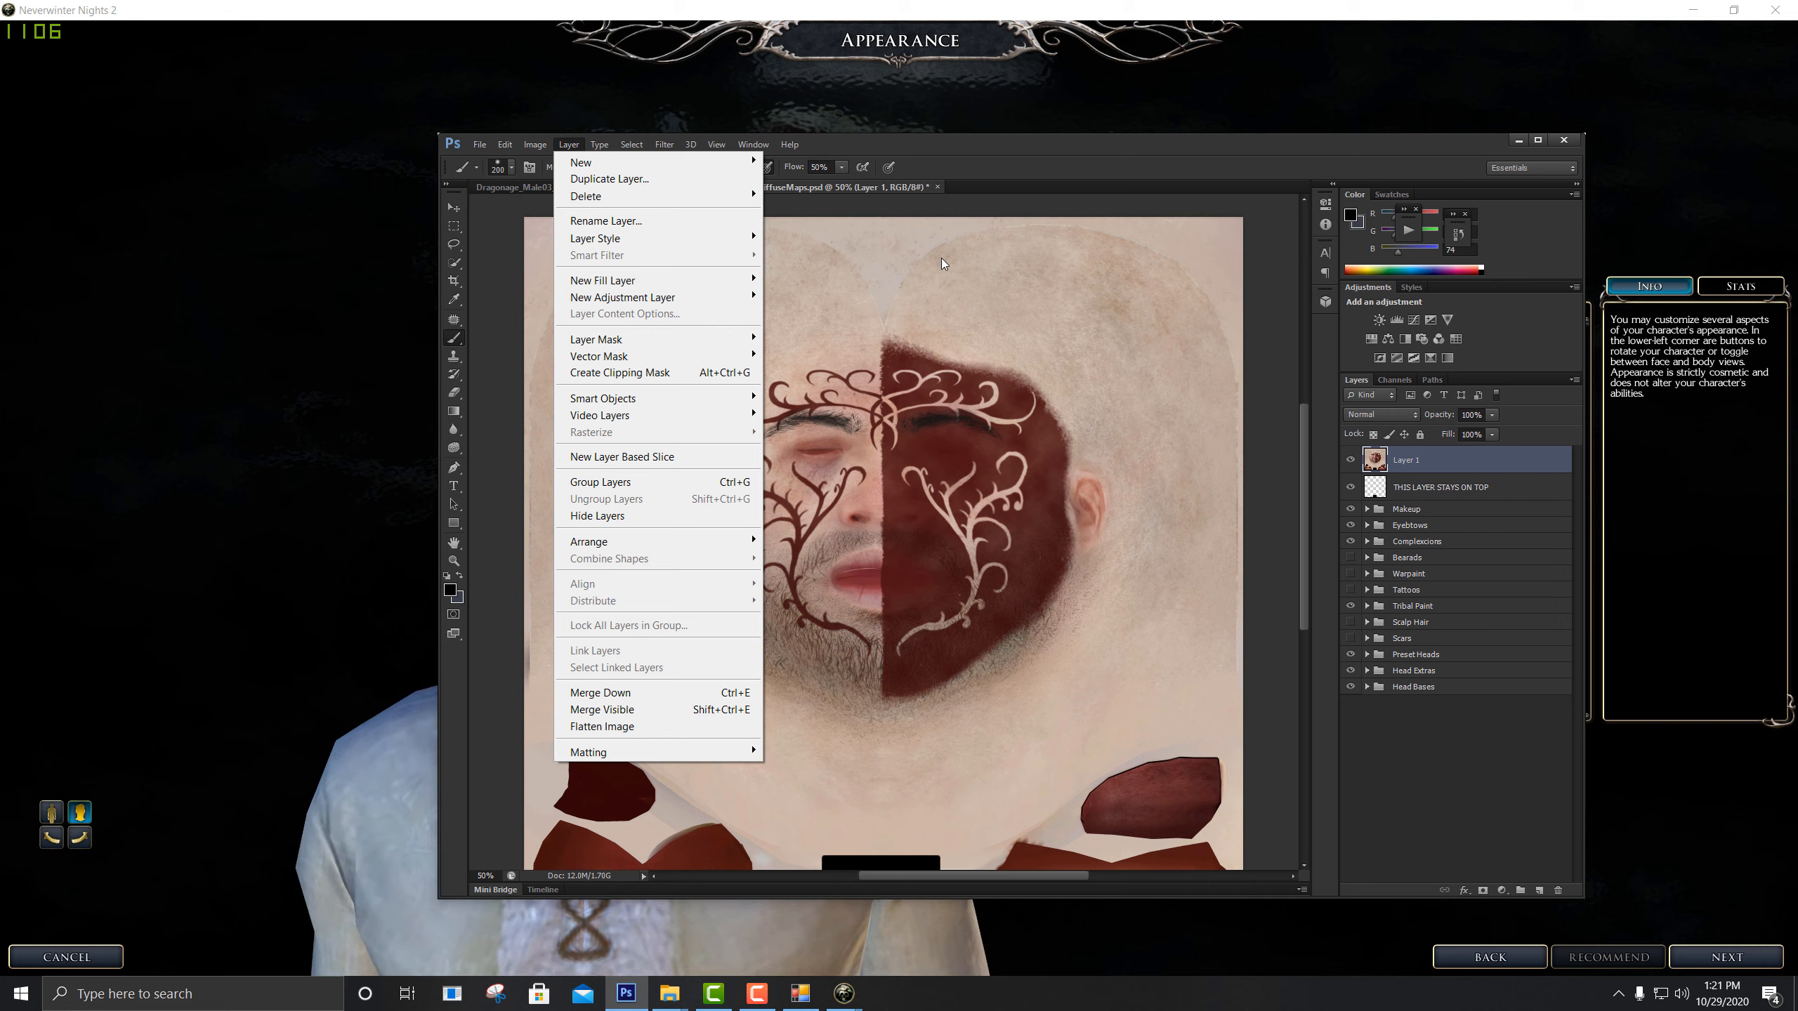
pyautogui.click(1037, 157)
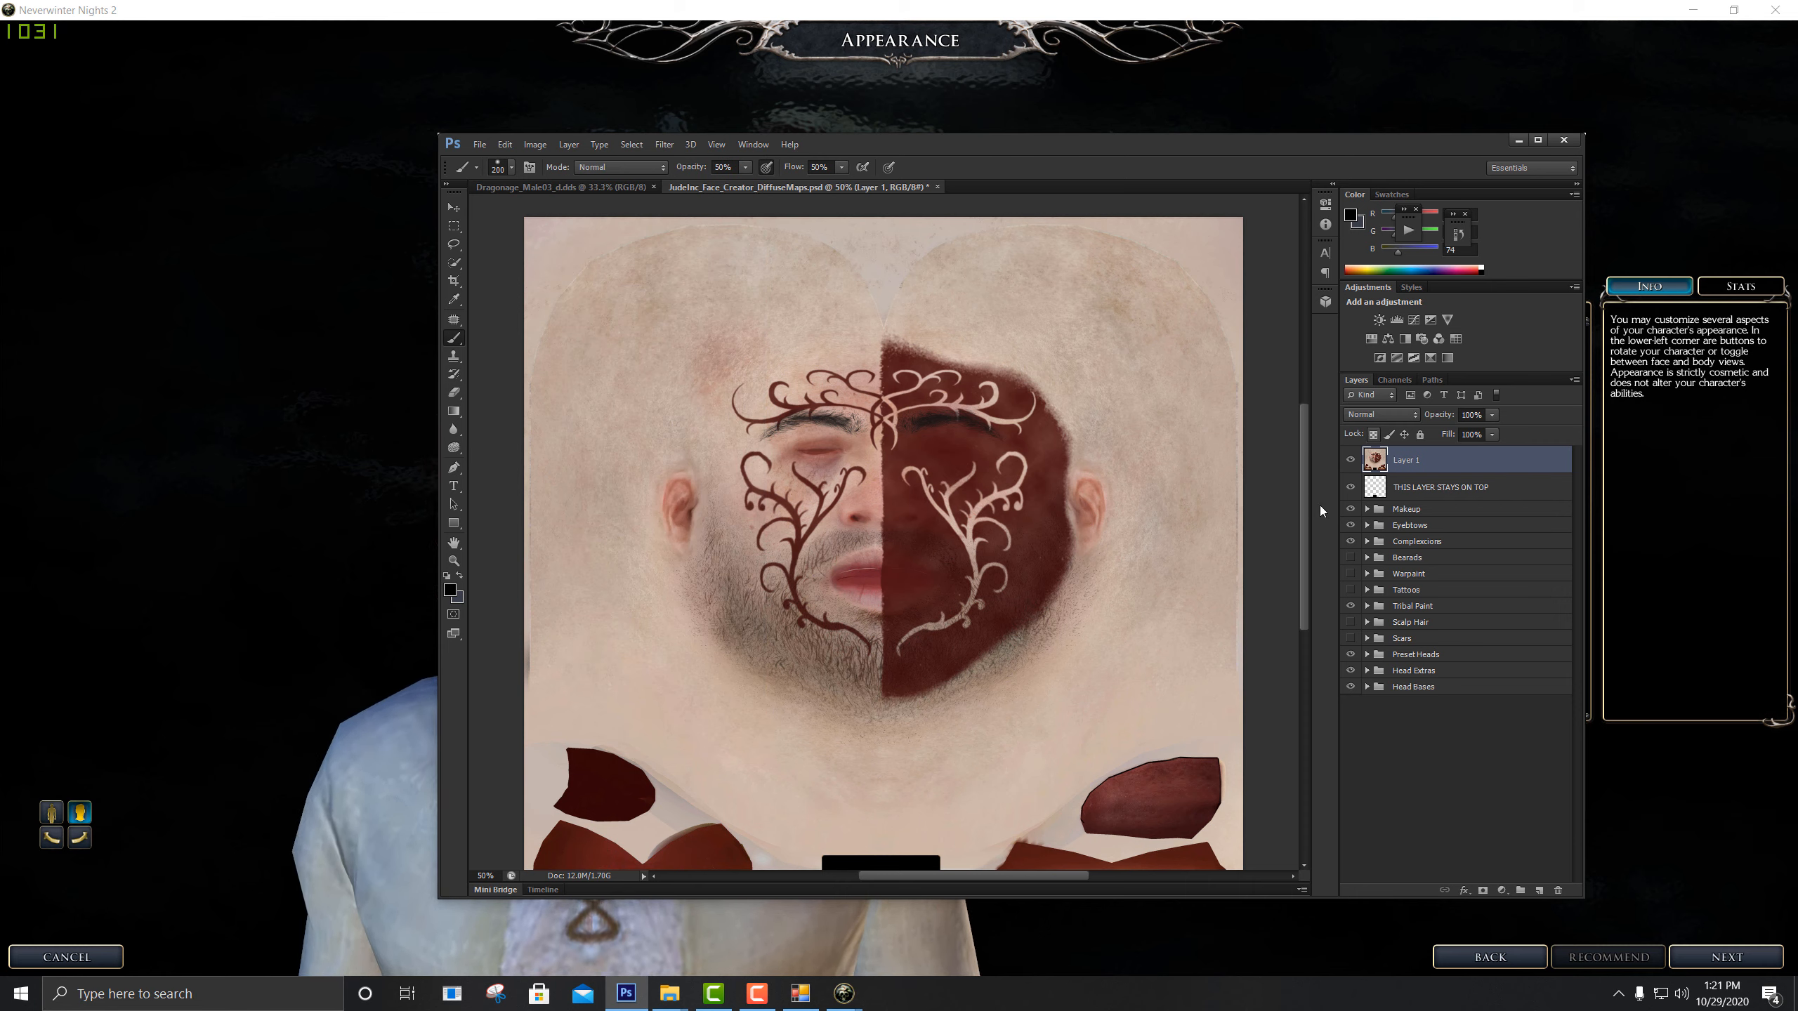
# Expand the Head Bases group to check which base head layer is shown, and collapse it again
pyautogui.click(1367, 686)
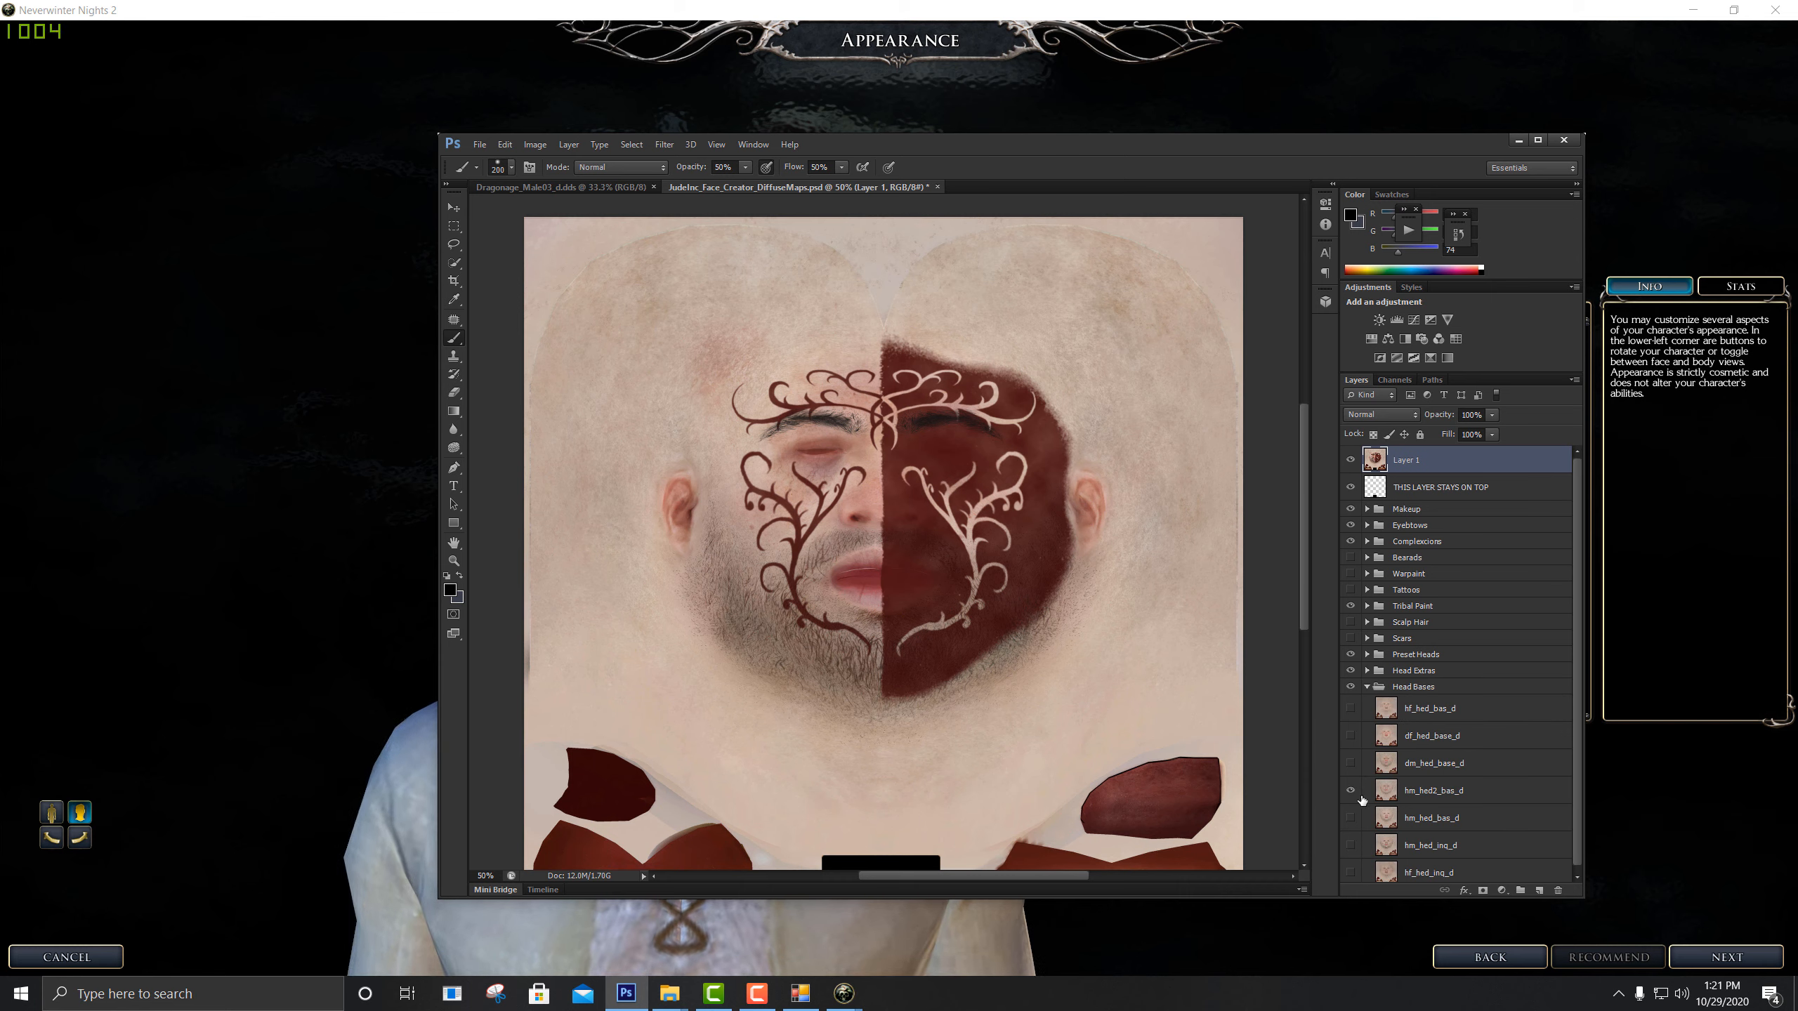
pyautogui.click(1370, 688)
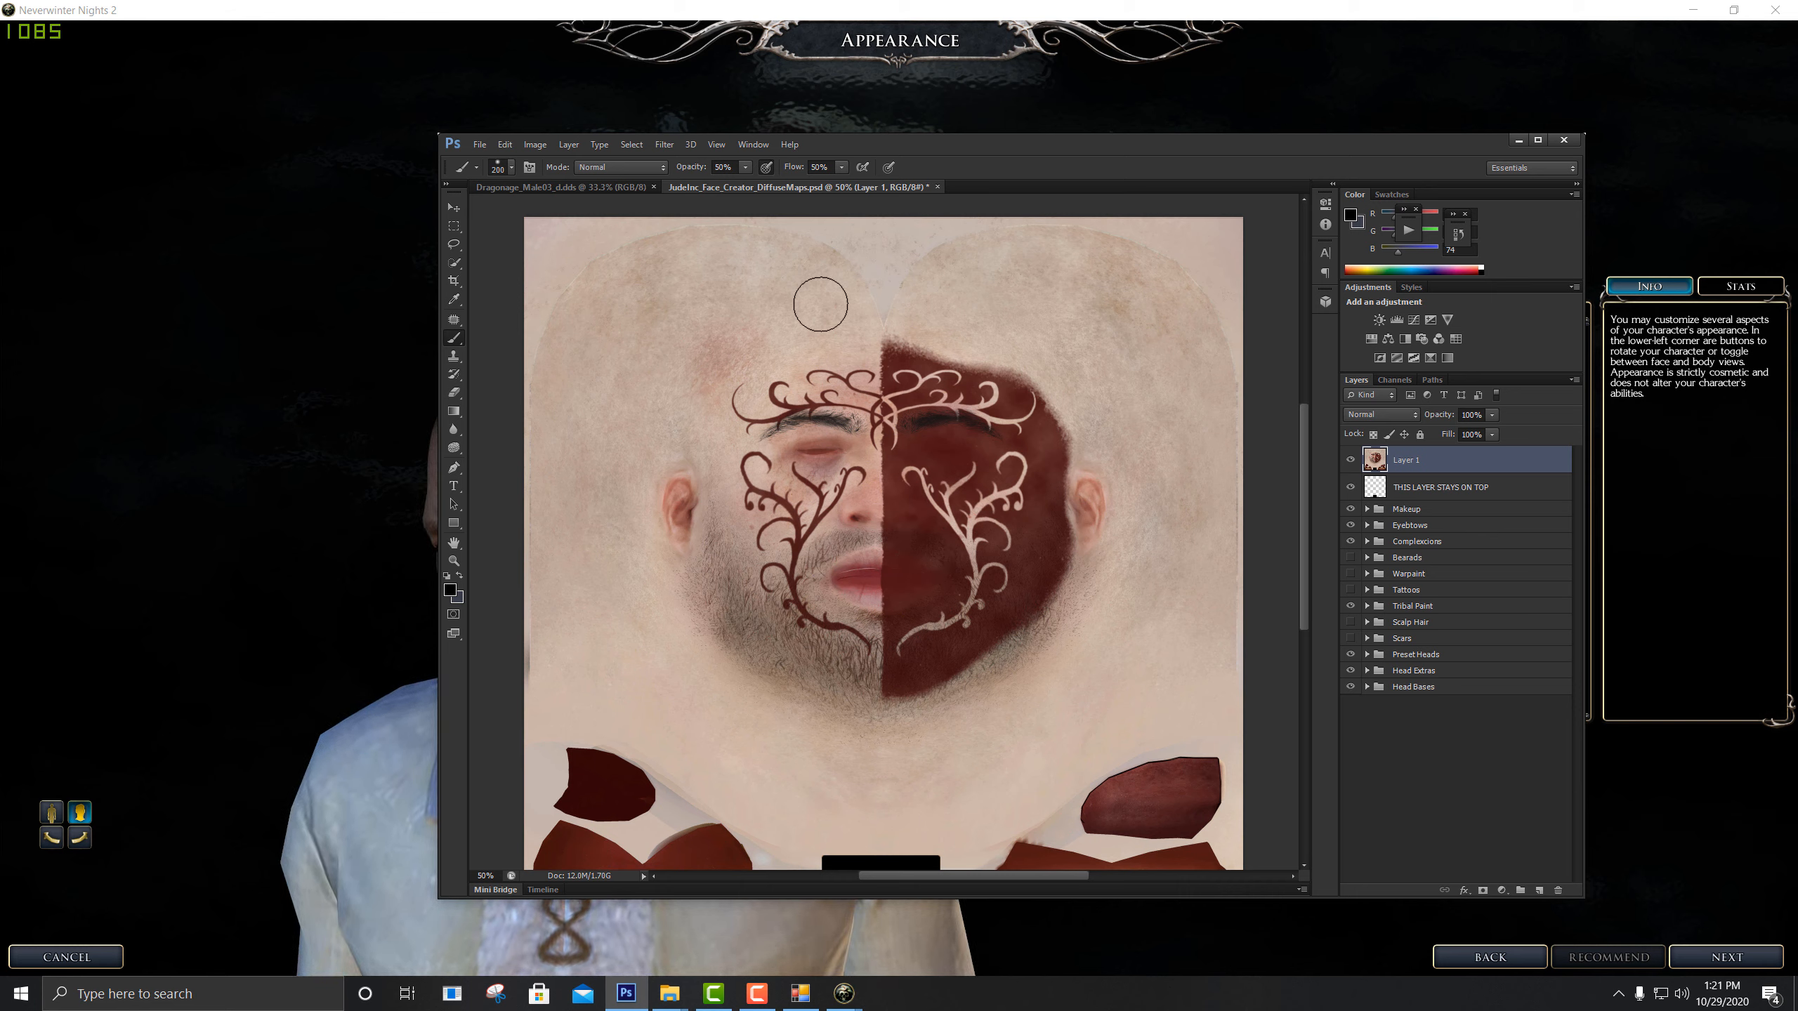
pyautogui.click(535, 144)
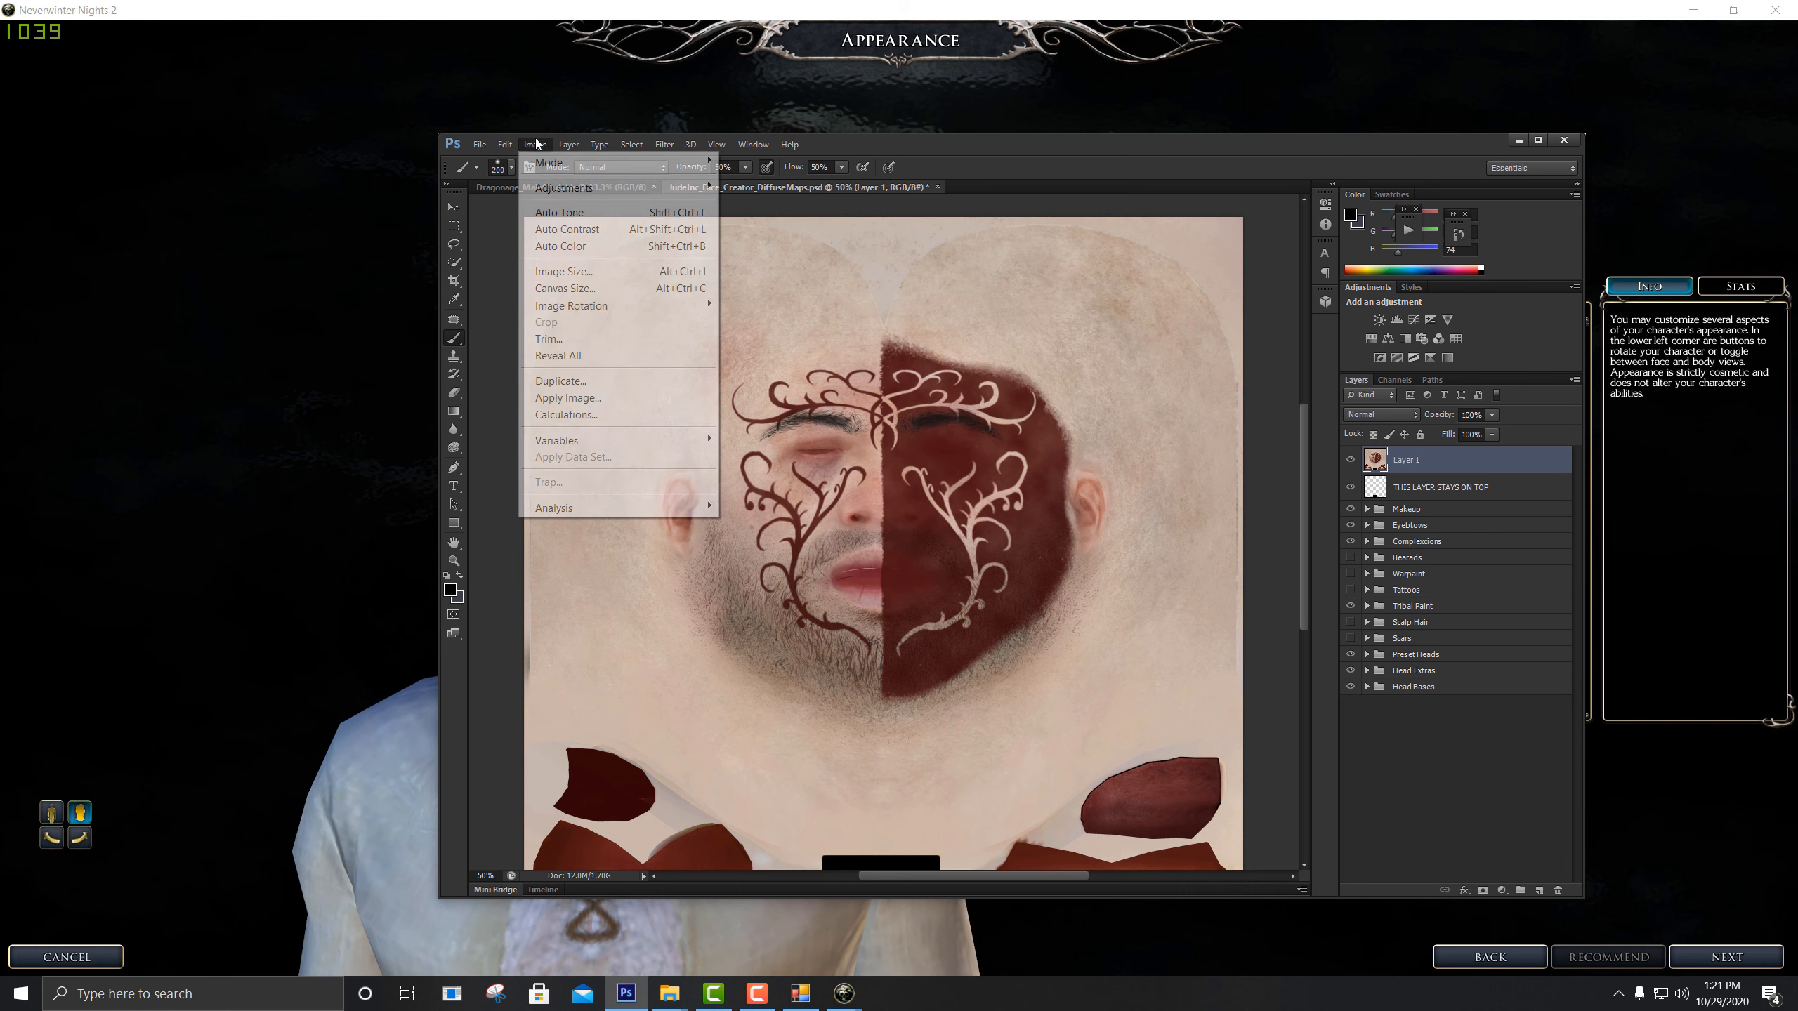
pyautogui.click(949, 149)
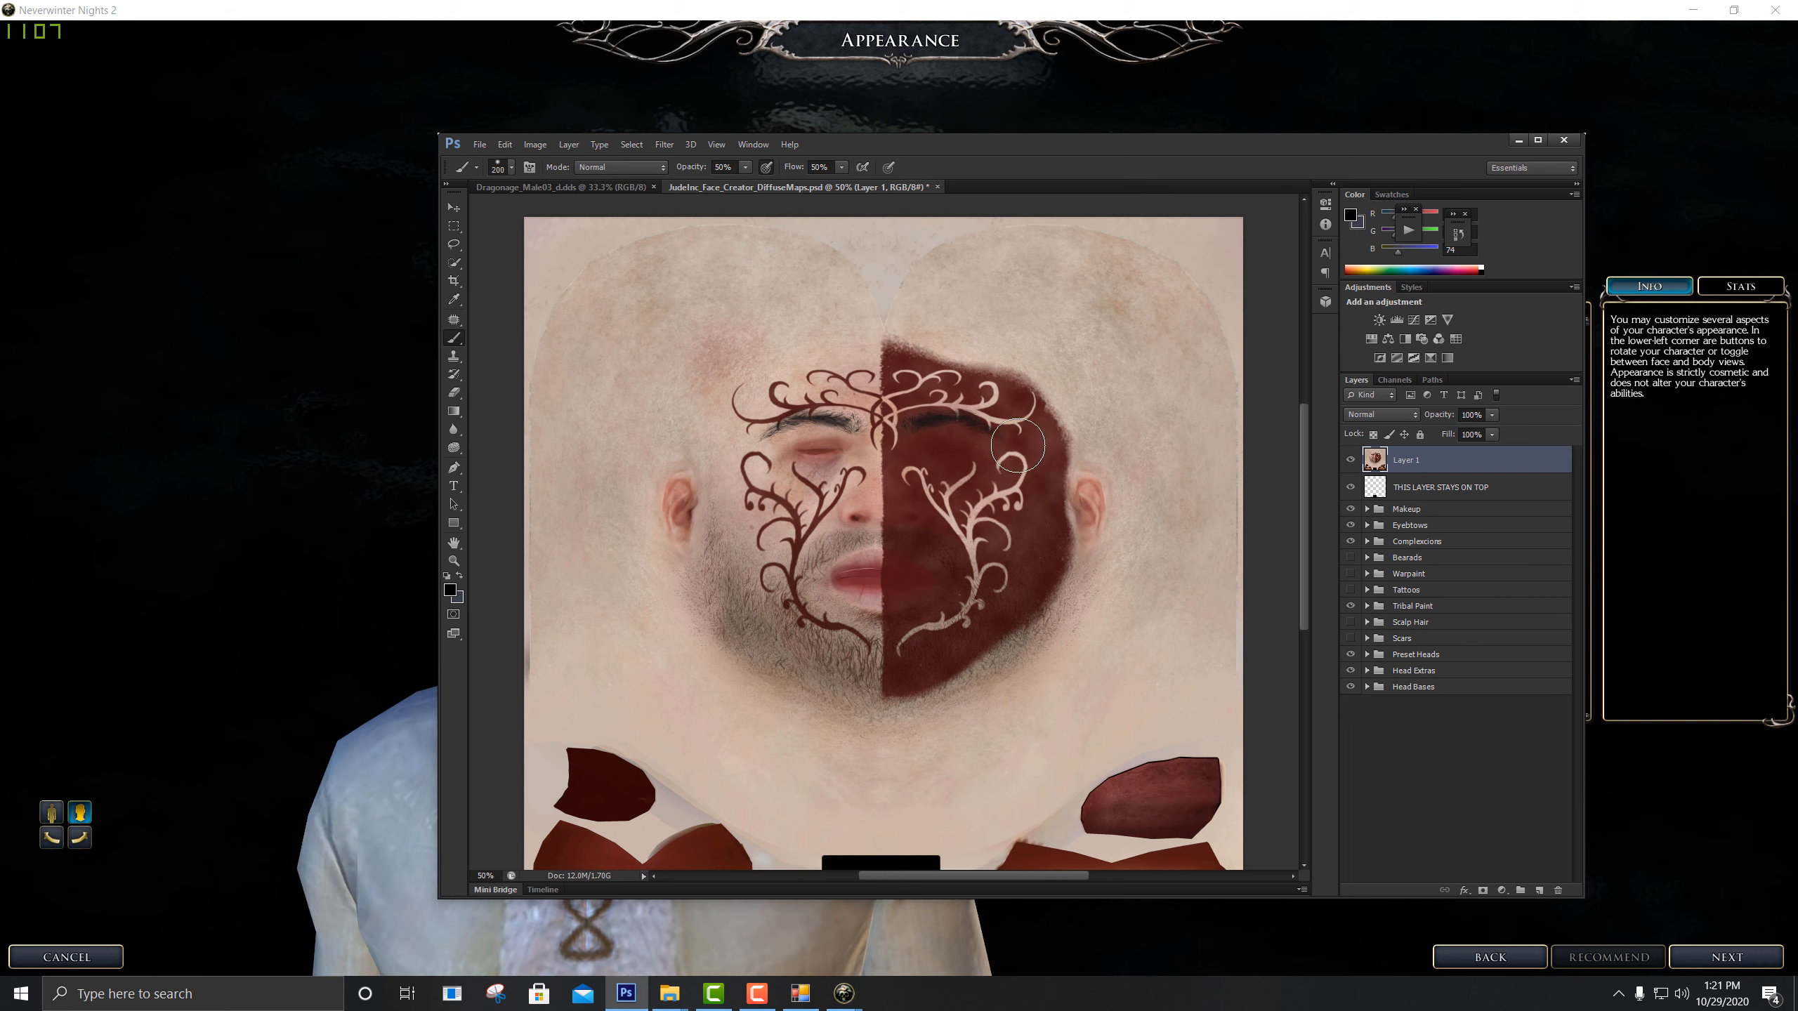
# Hide the merged Layer 1 and delete it from above the THIS LAYER STAYS ON TOP layer
pyautogui.click(1350, 460)
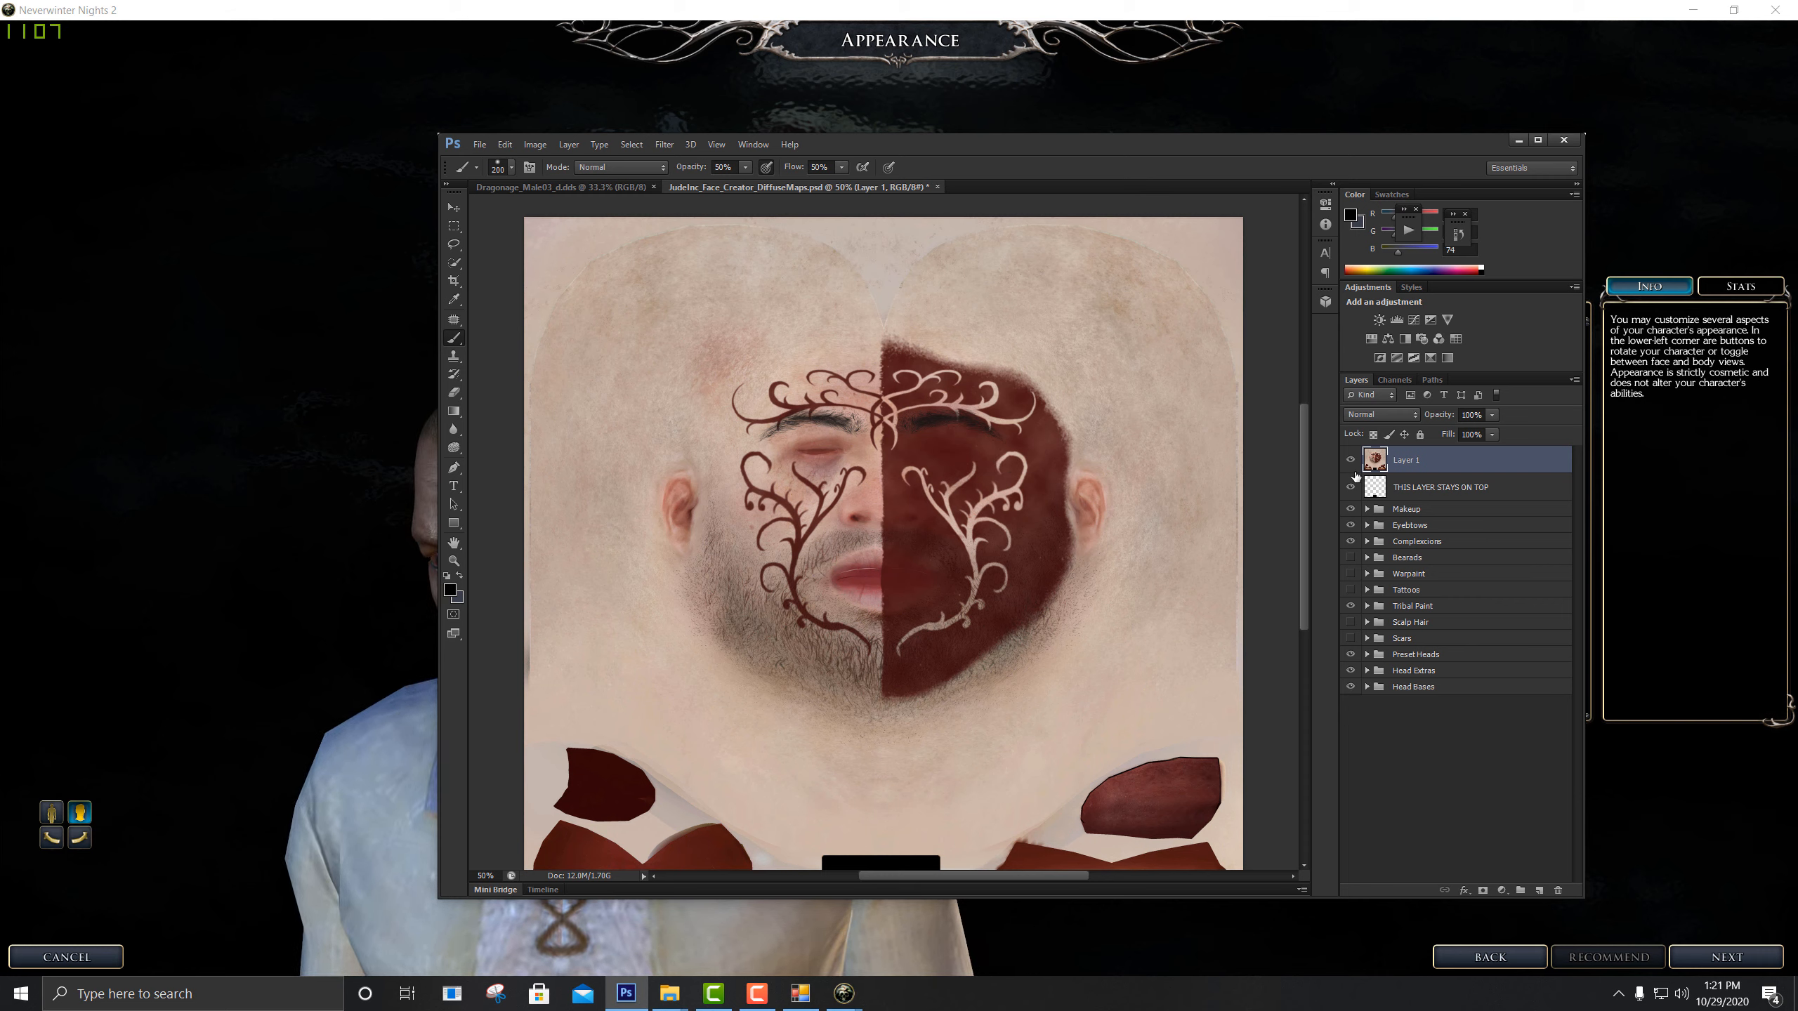
pyautogui.click(1464, 488)
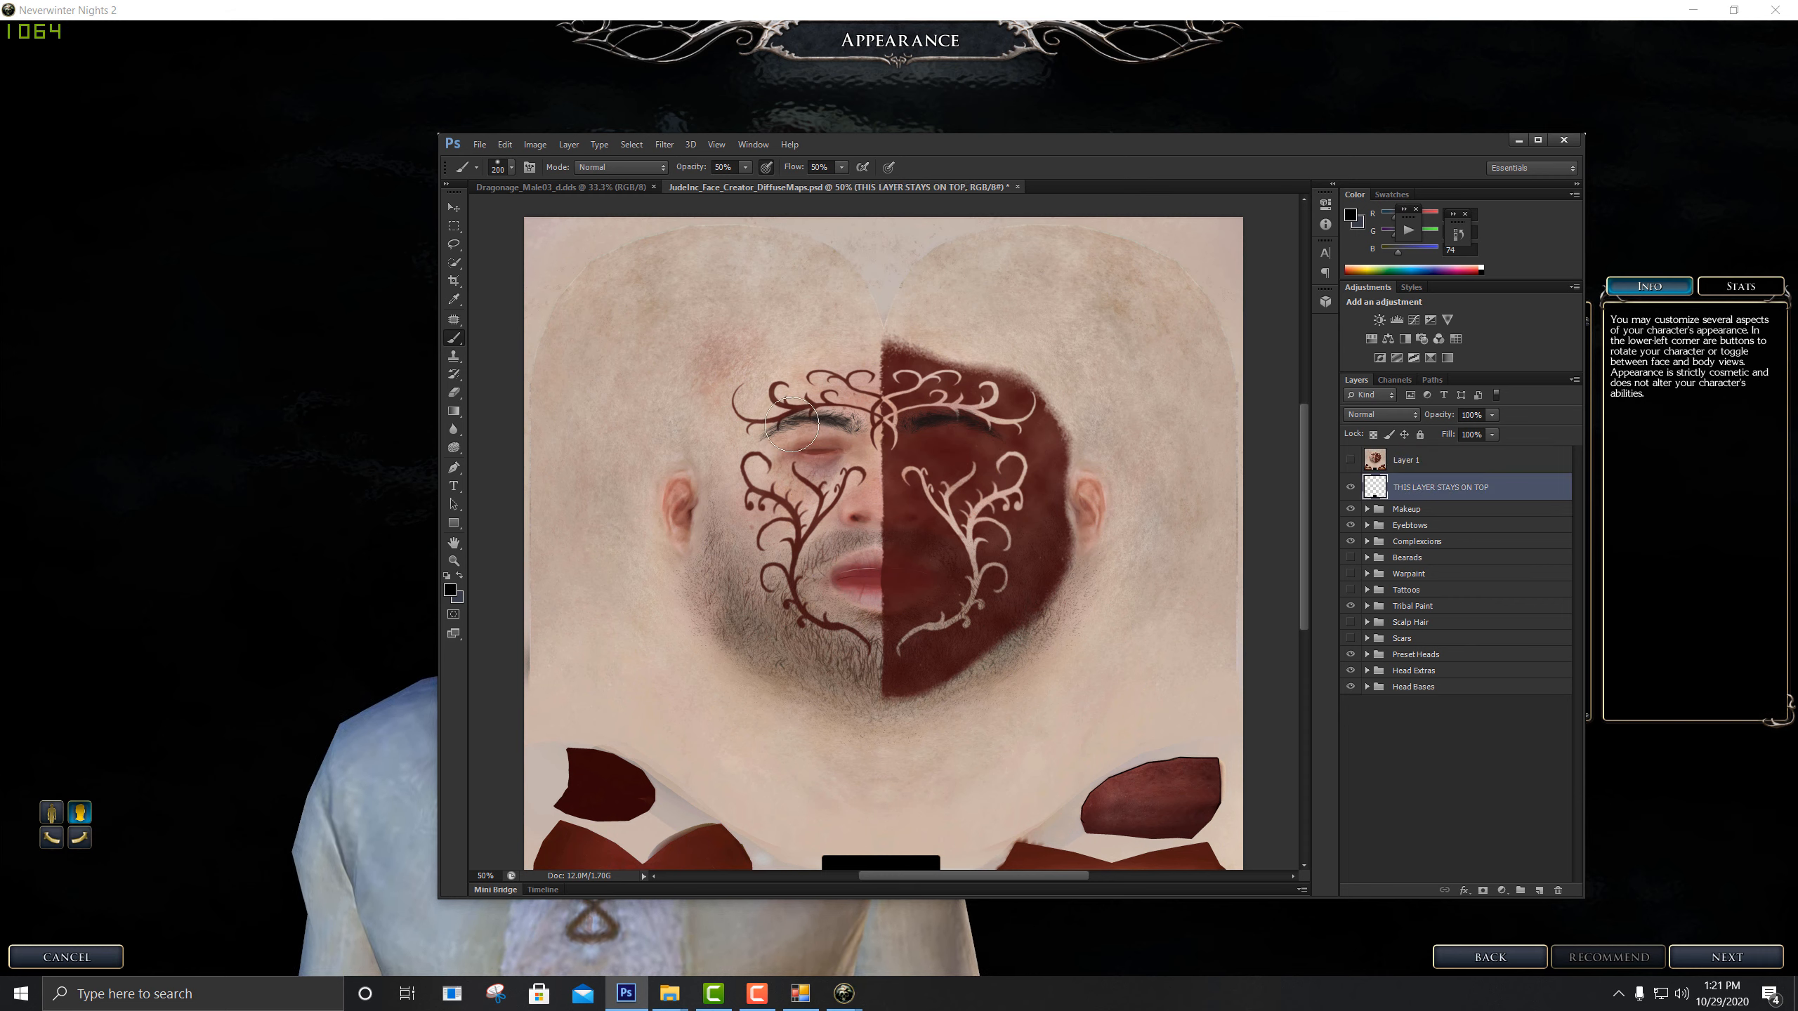
pyautogui.click(1351, 489)
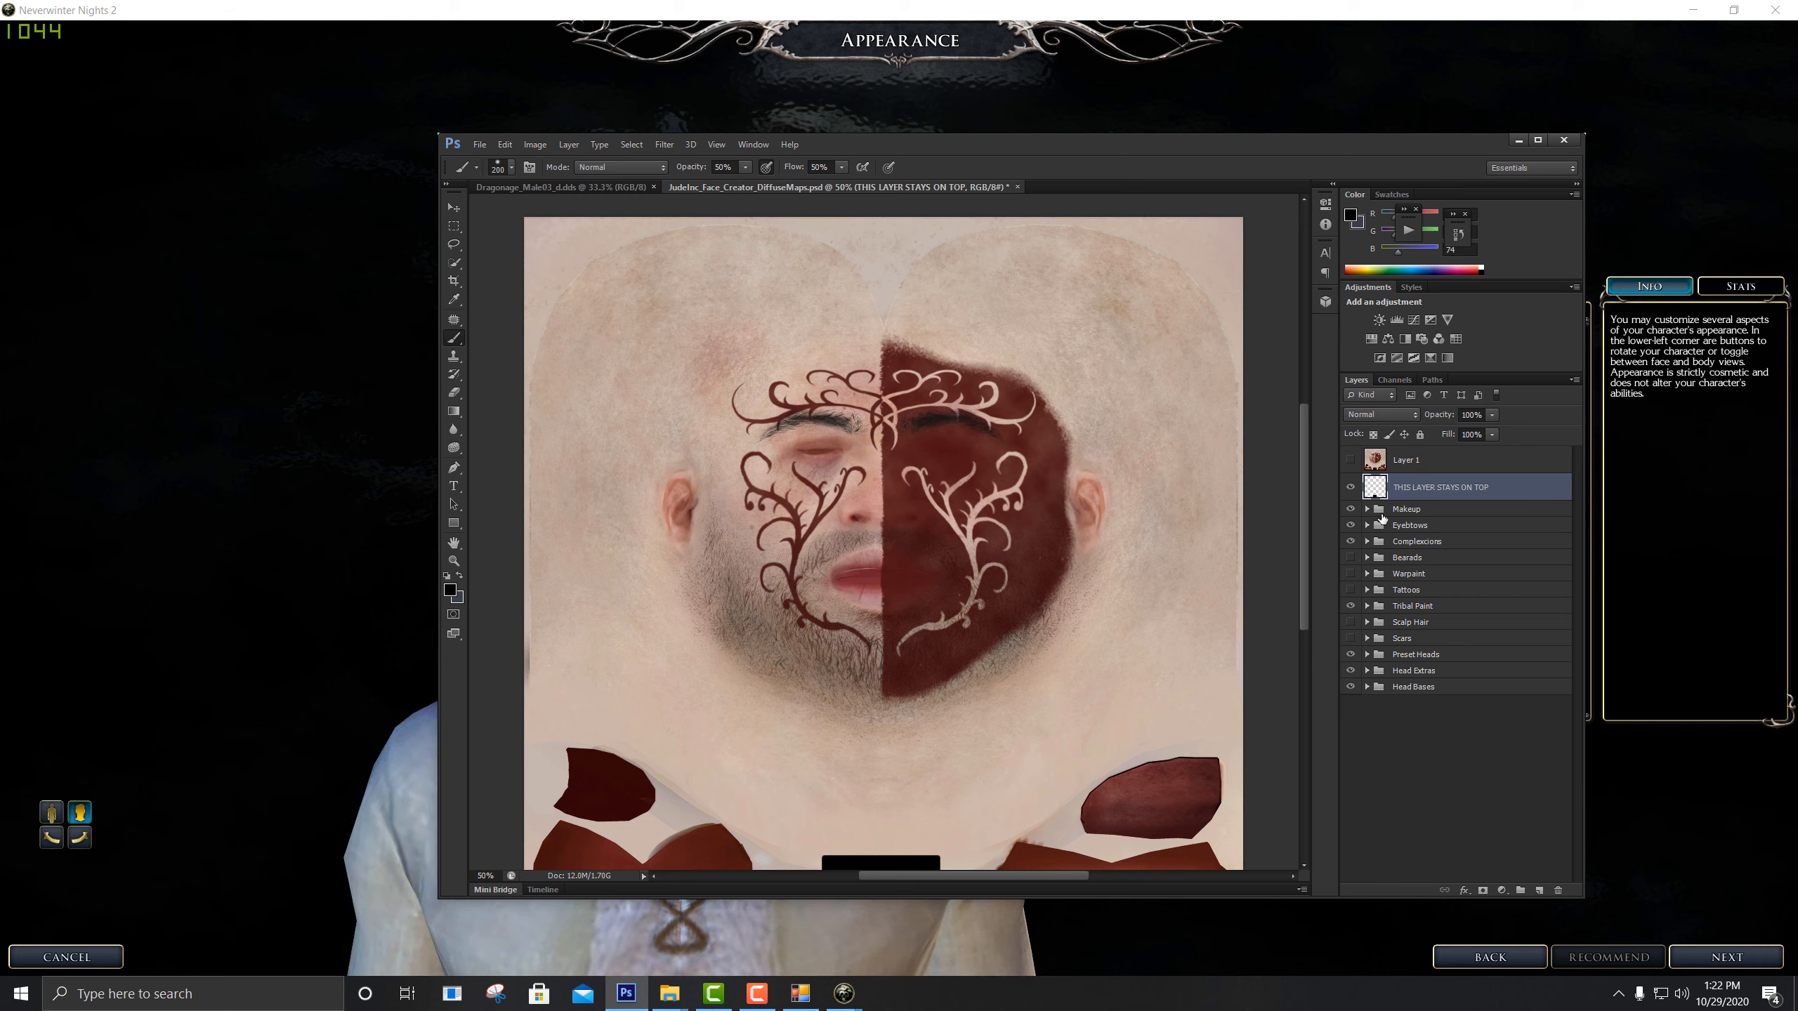
pyautogui.click(1427, 464)
pyautogui.press('Delete')
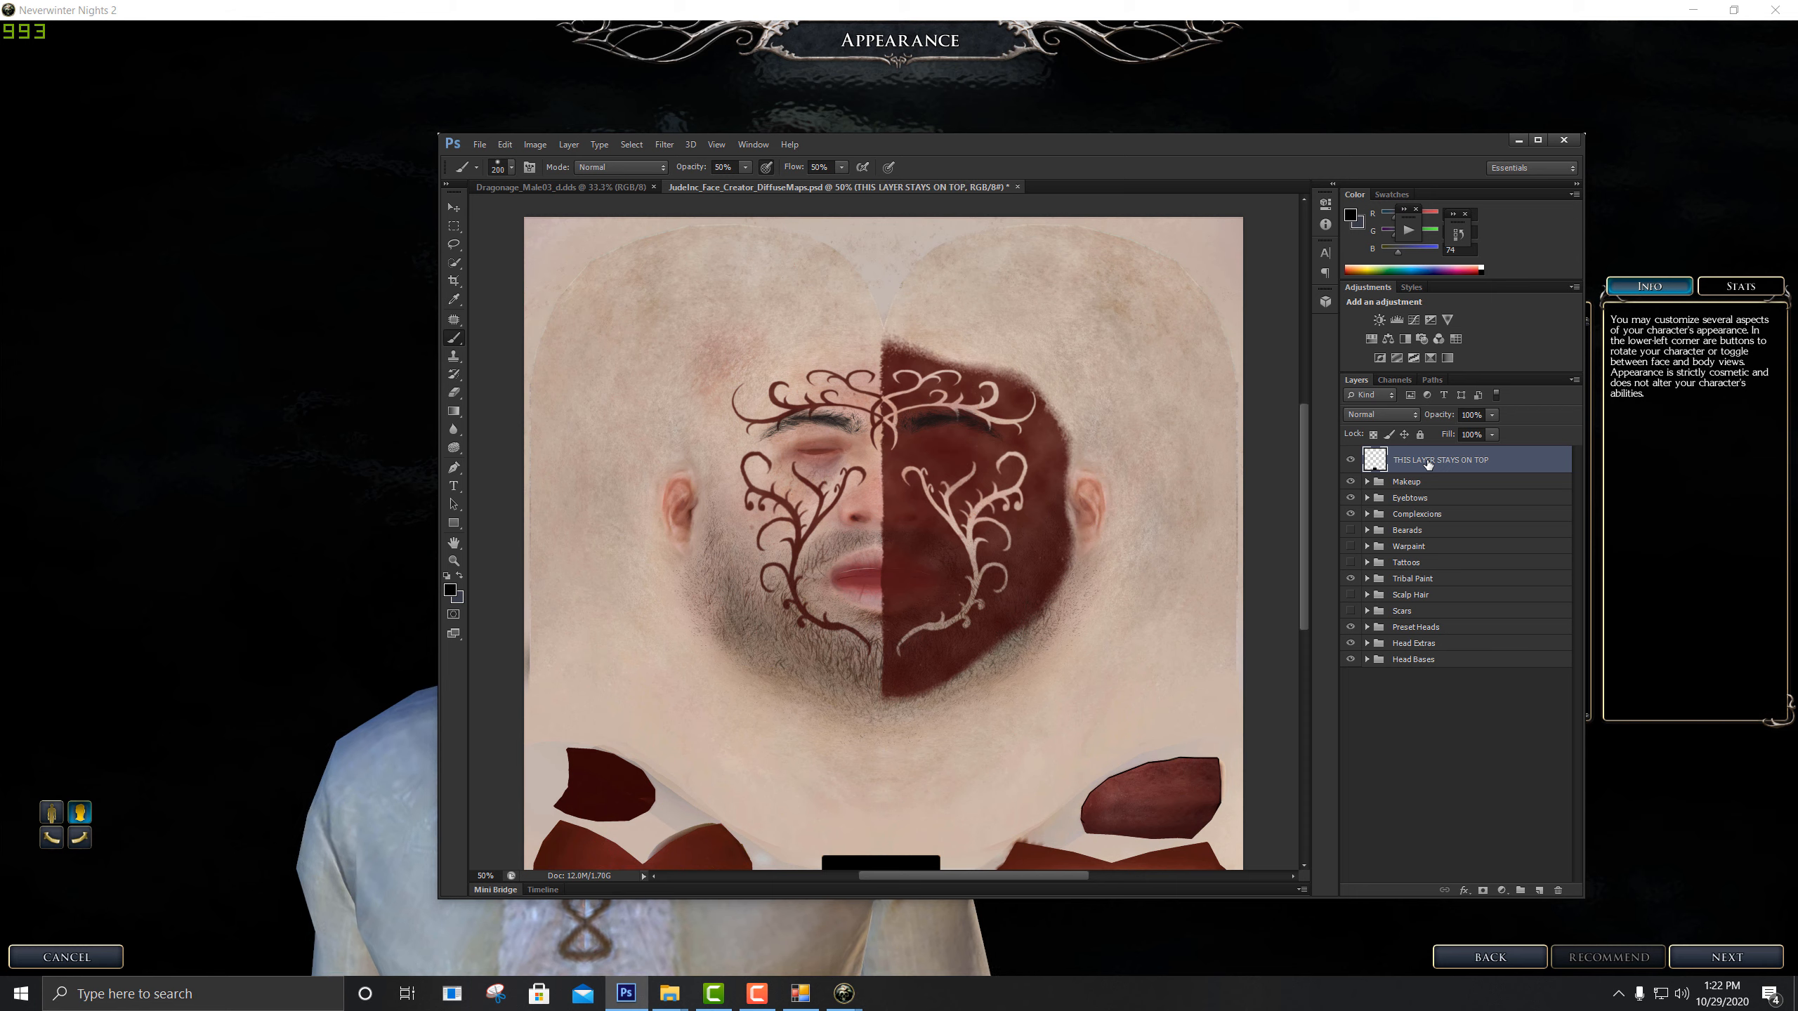
# Expand the Makeup group, select uhm_makeup_blush to review the makeup layers, and collapse the group
pyautogui.click(1367, 481)
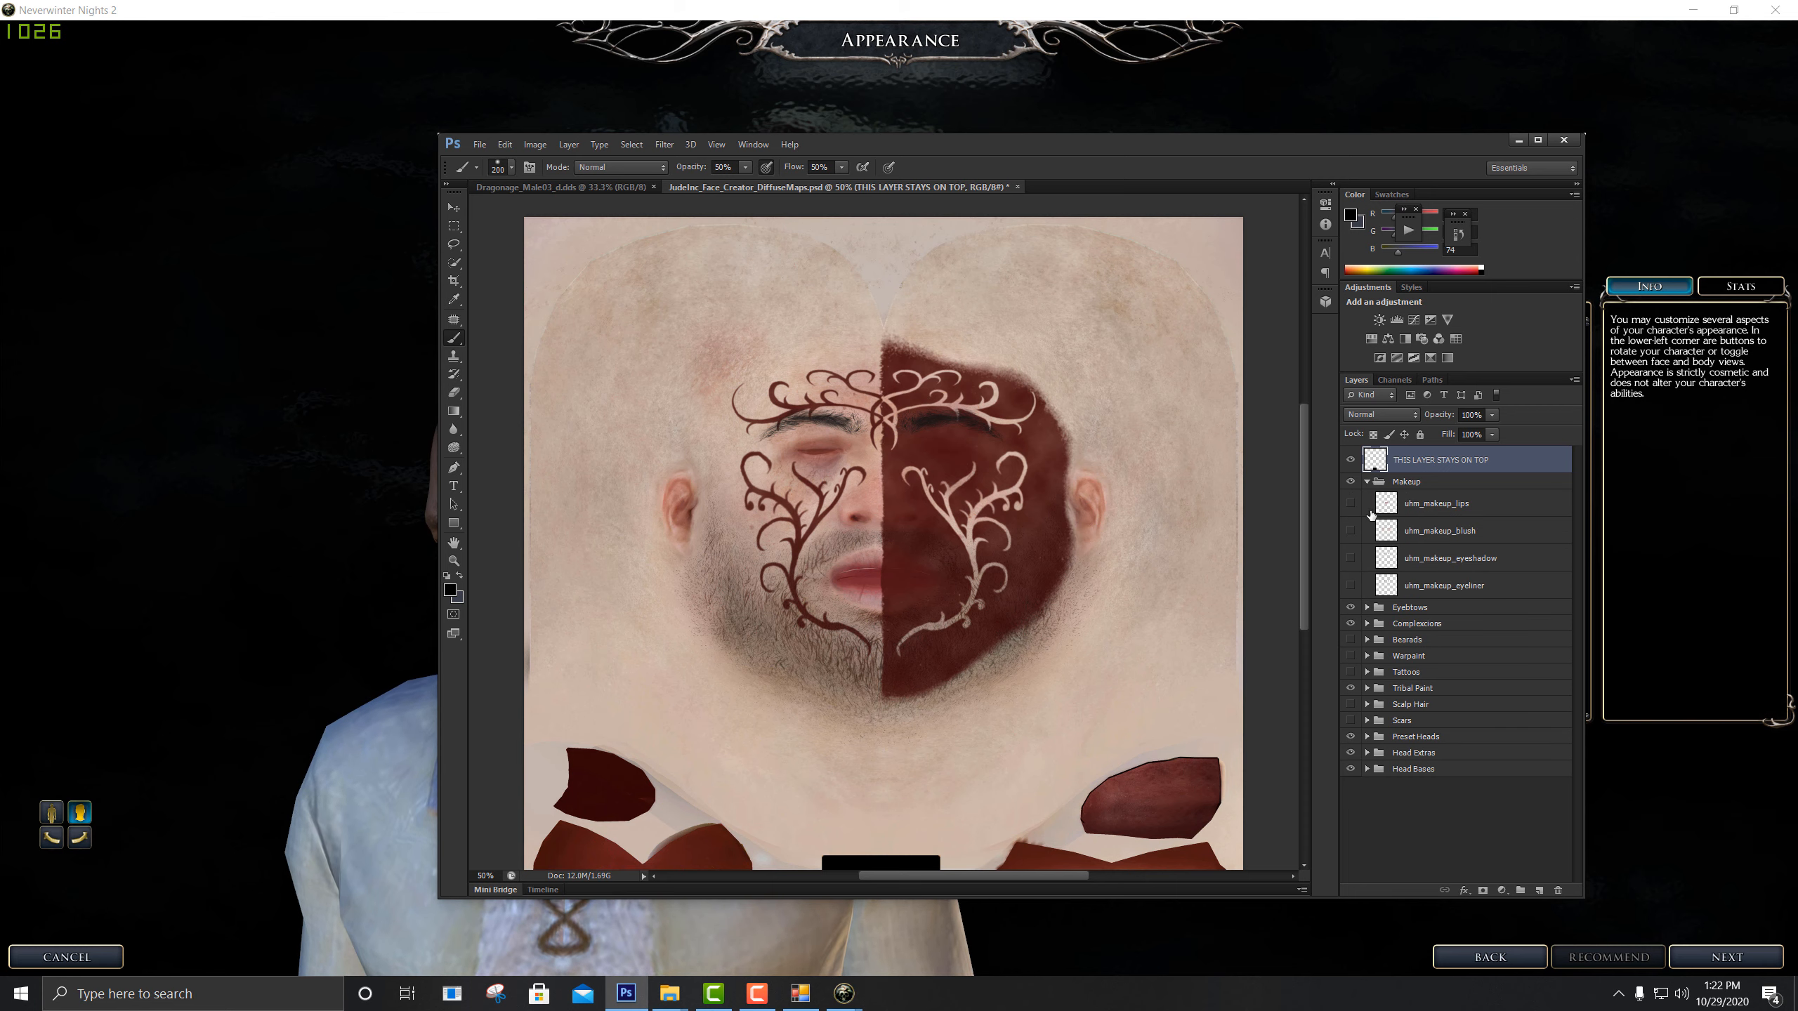
pyautogui.click(1435, 535)
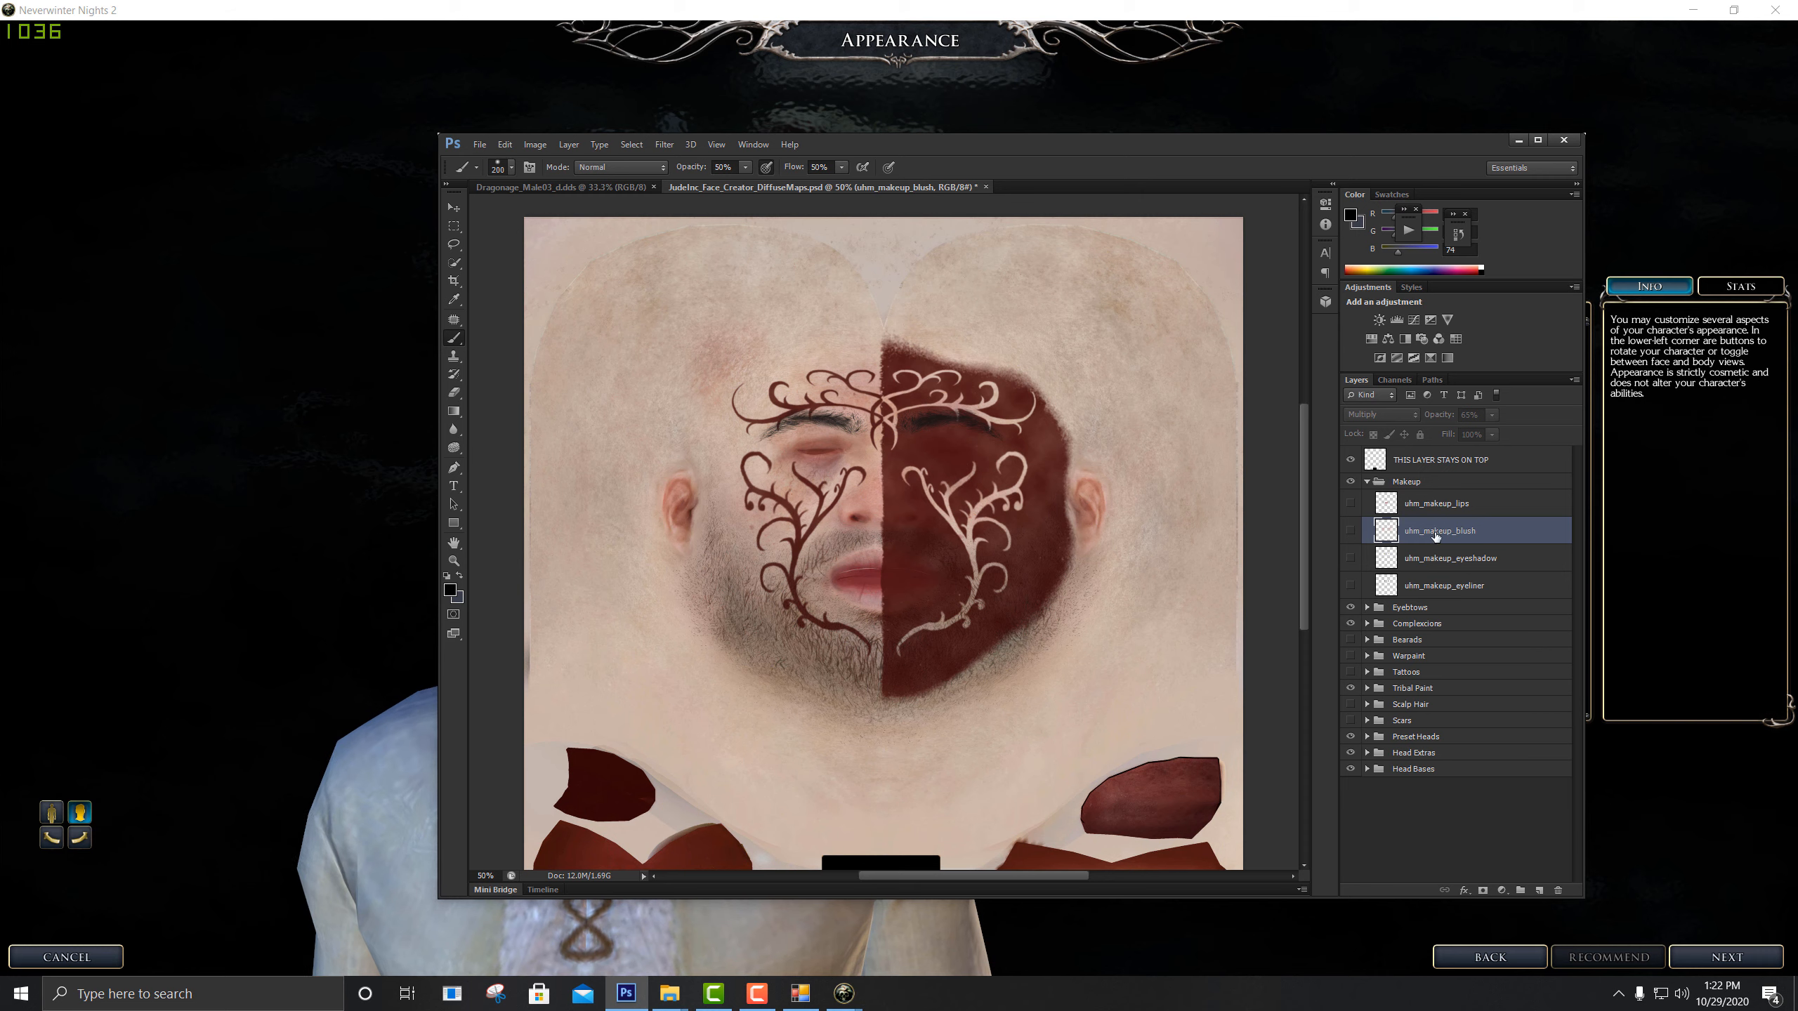
pyautogui.click(1367, 483)
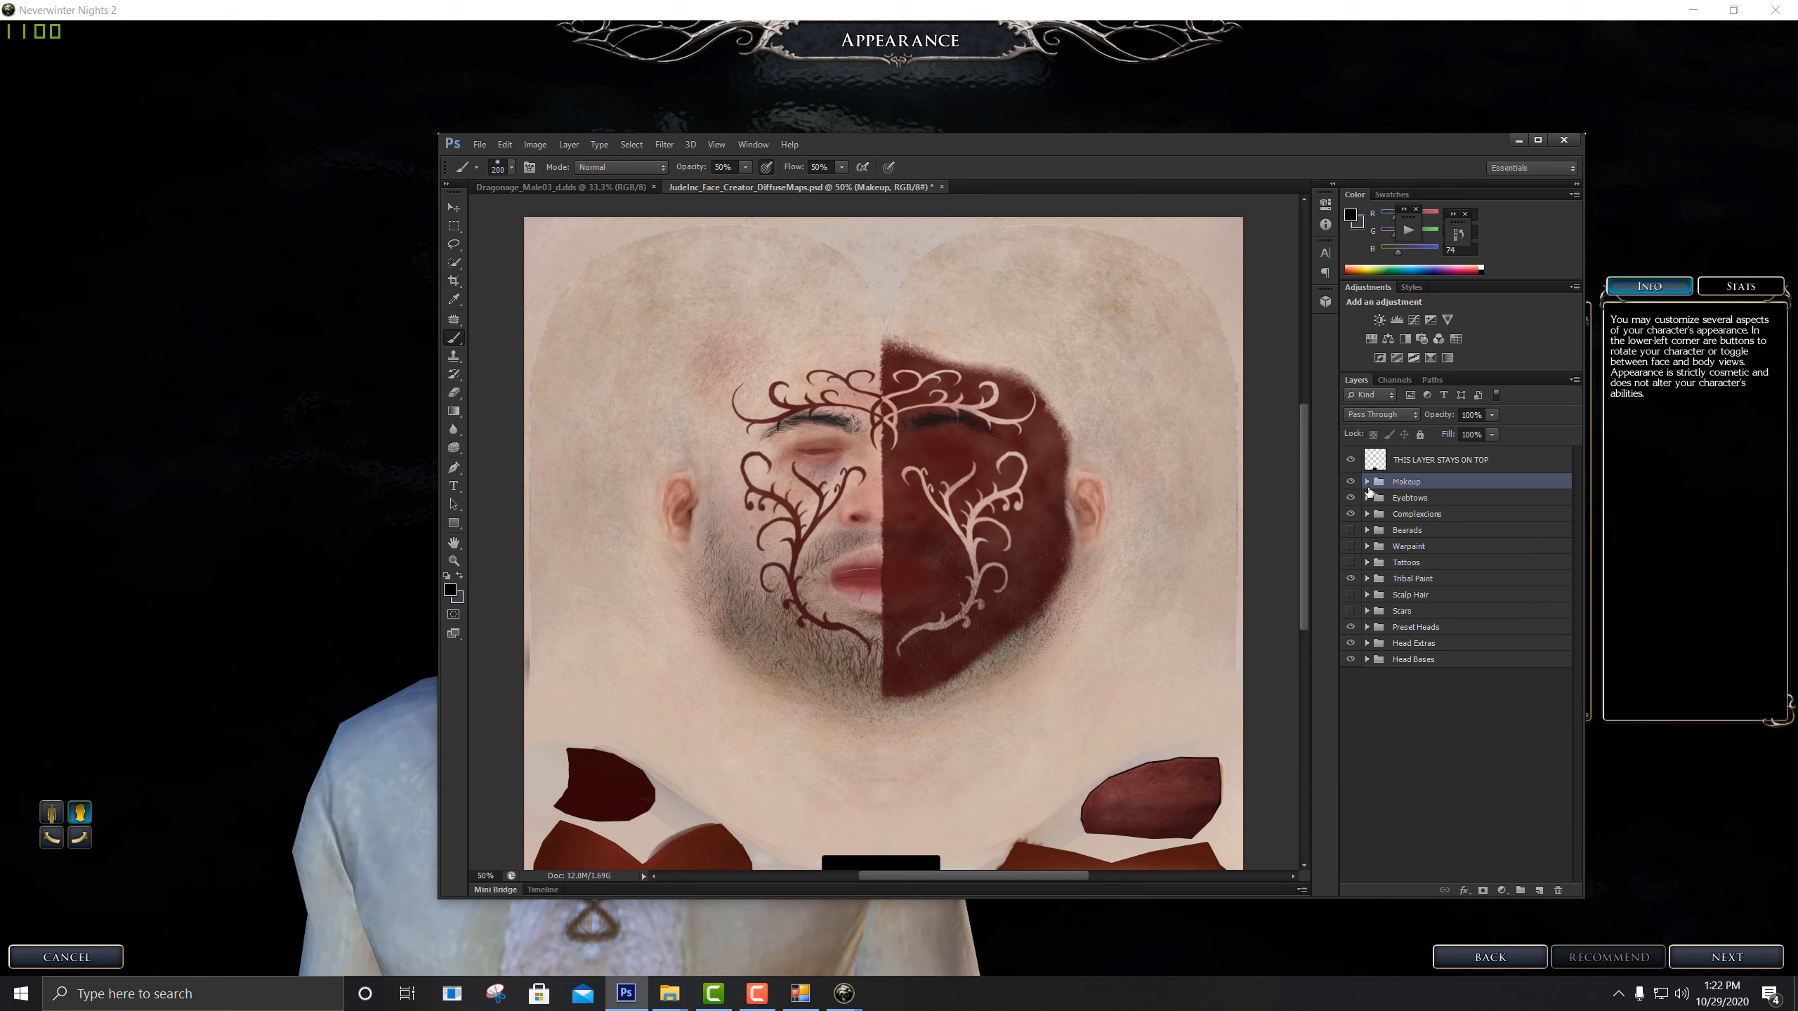
# Hide the Makeup group and stamp all visible layers into a new layer above THIS LAYER STAYS ON TOP
pyautogui.click(1350, 482)
pyautogui.scroll(2, 1478, 484)
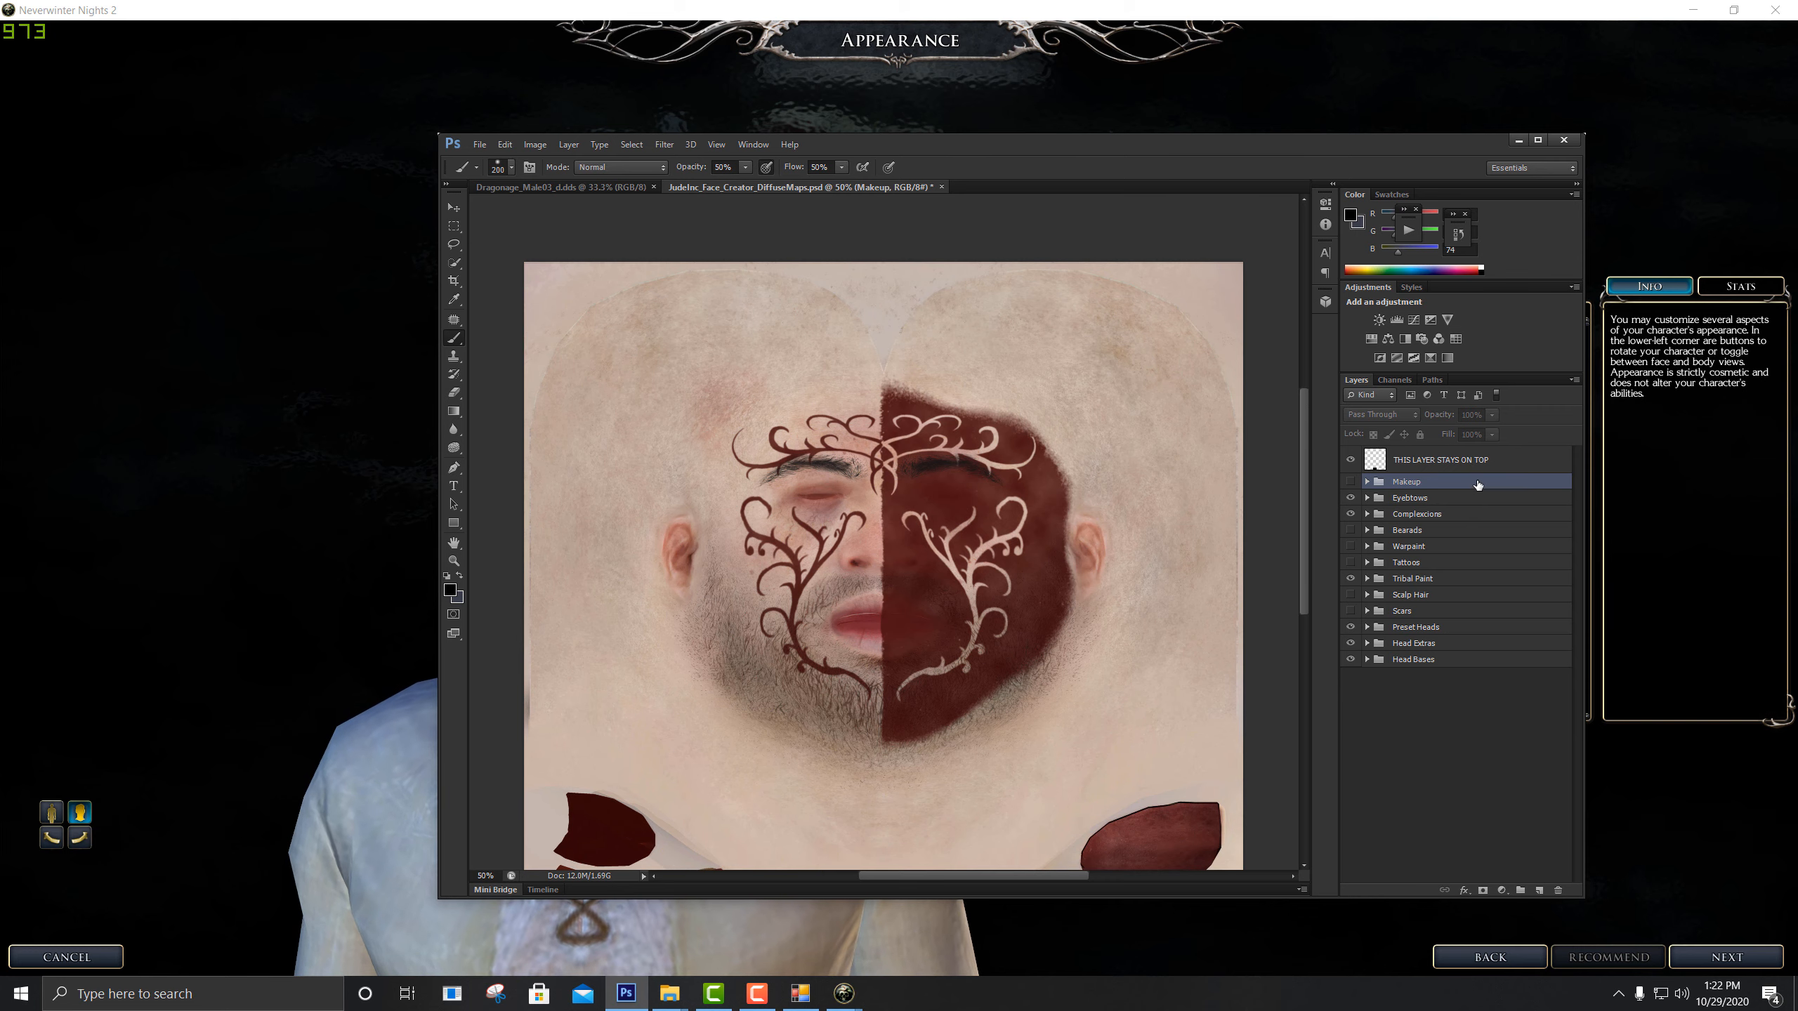
pyautogui.click(1418, 468)
pyautogui.scroll(-4, 974, 779)
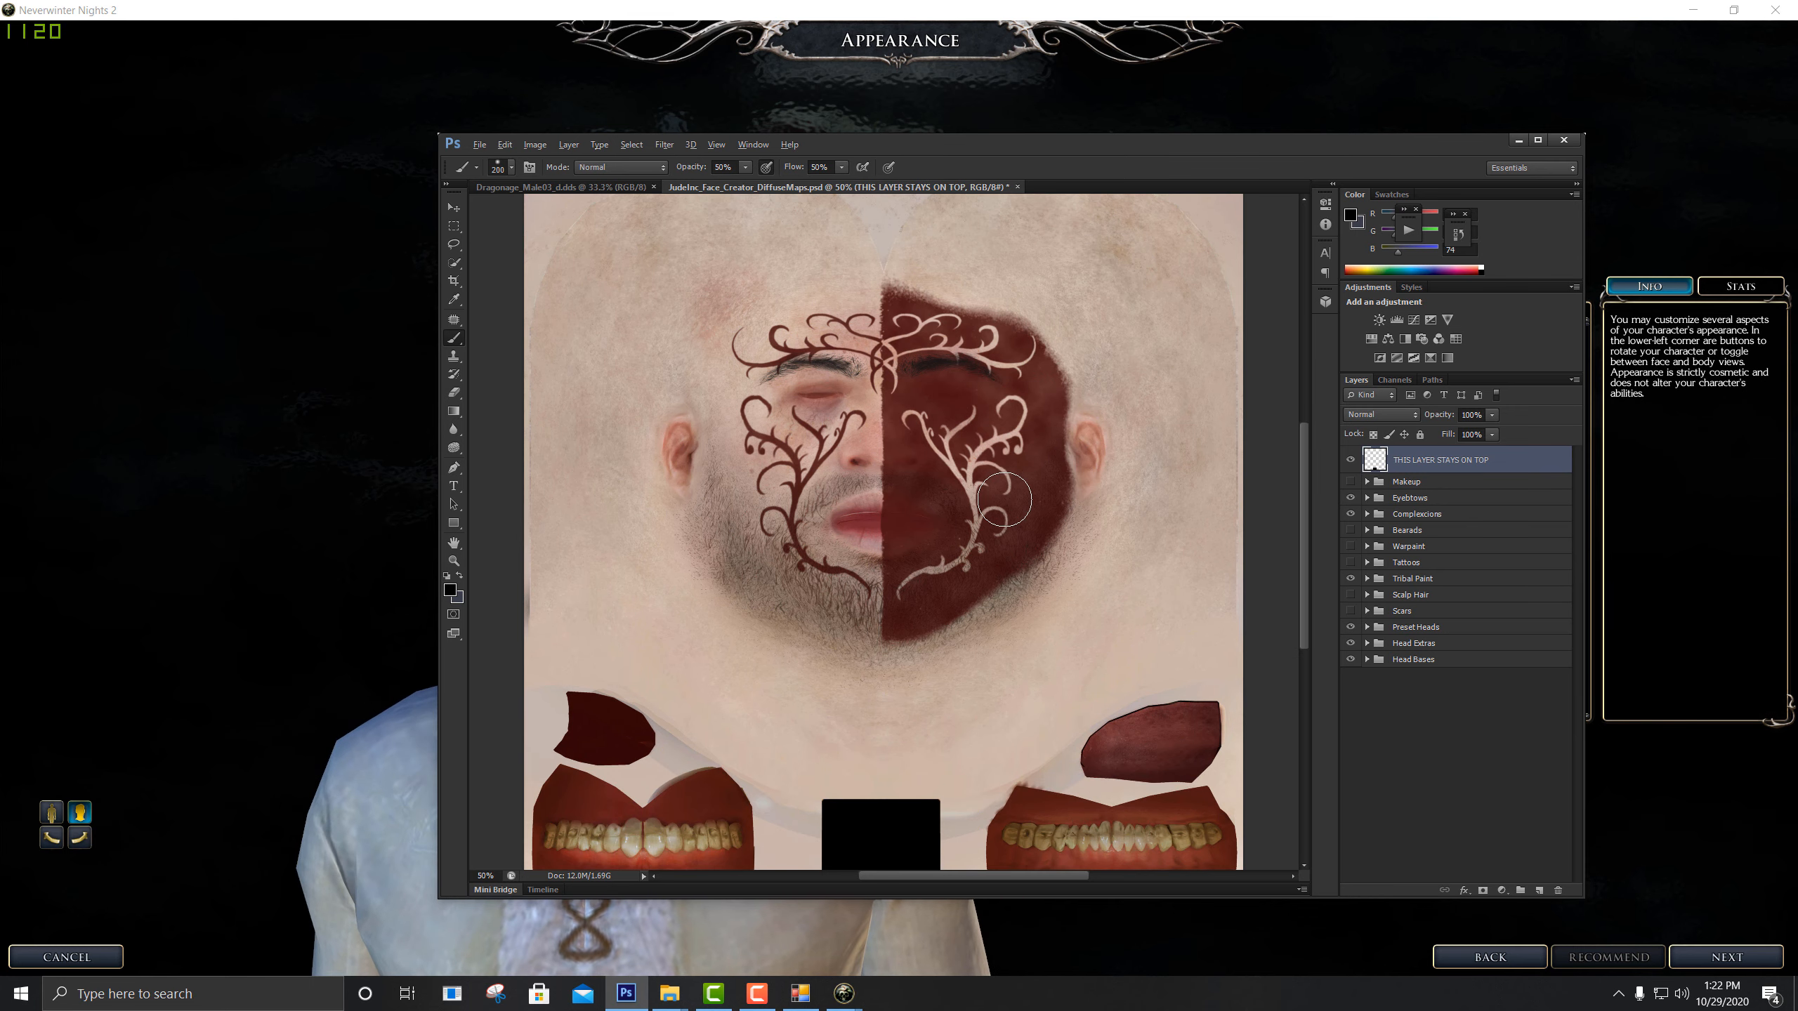
pyautogui.hotkey('ctrl', 'shift', 'alt', 'e')
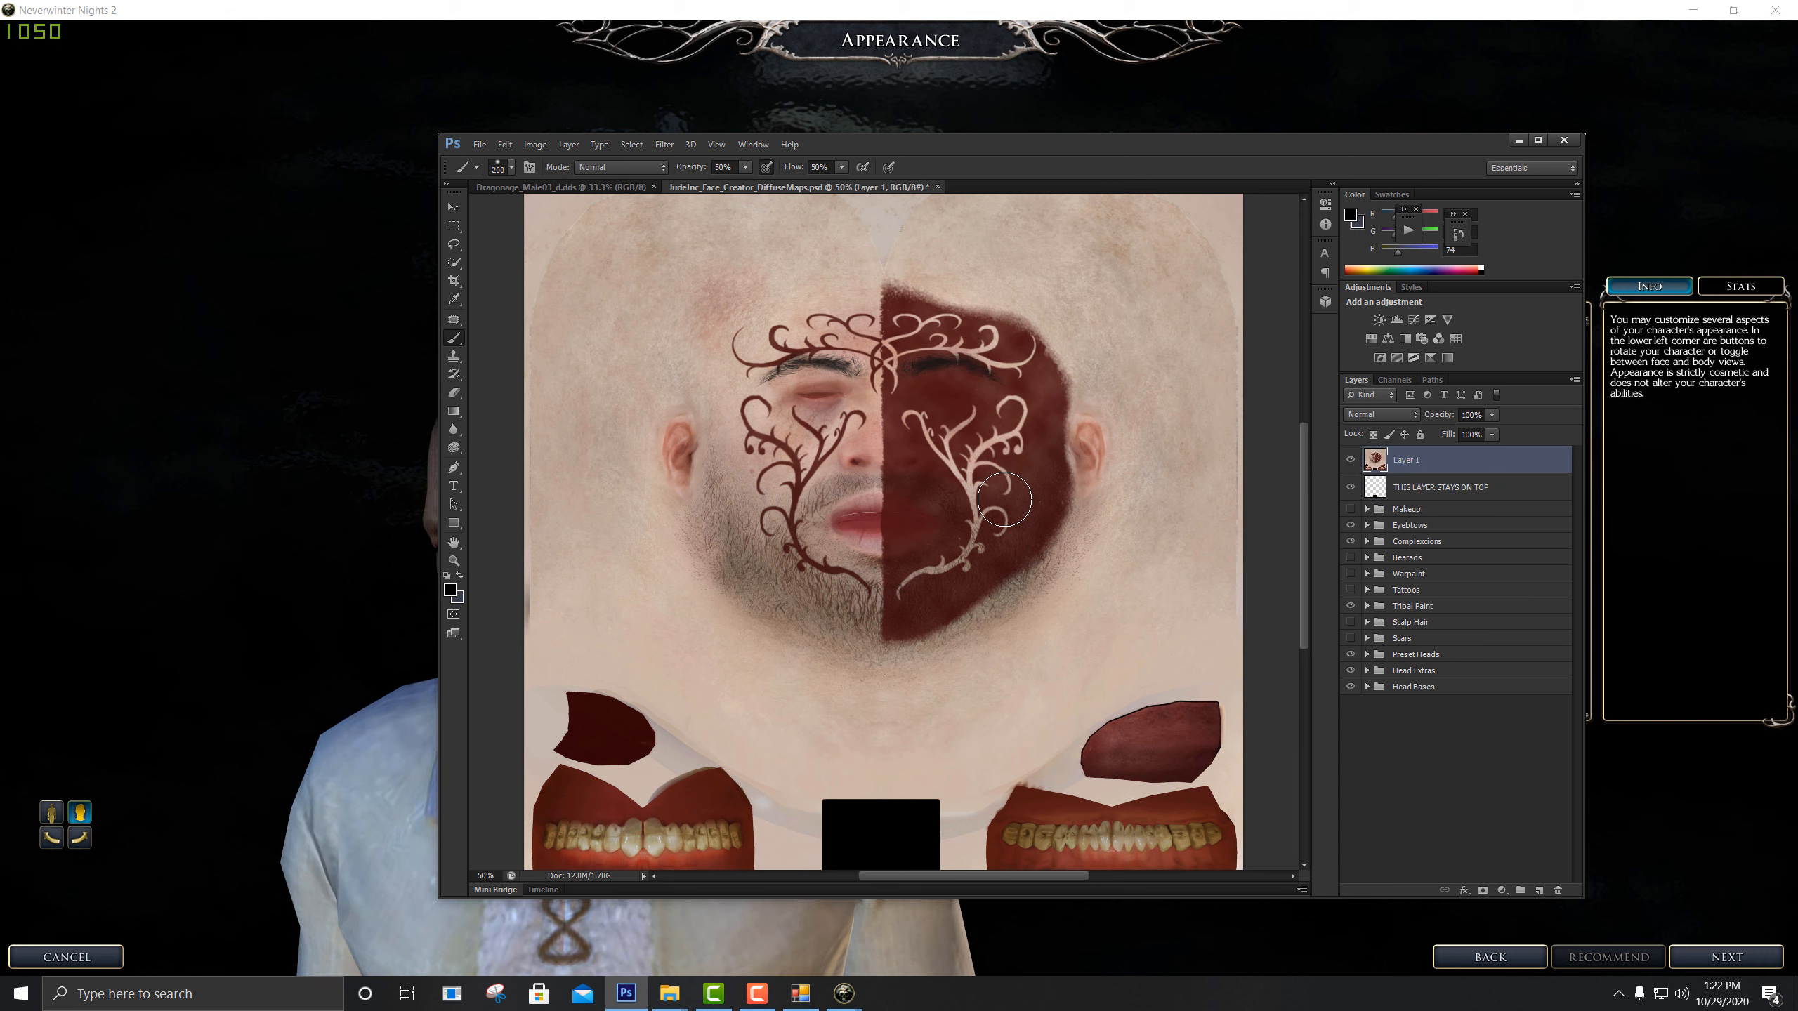
# Hide THIS LAYER STAYS ON TOP and all the layer groups, leaving only the merged Layer 1 visible and selected
pyautogui.click(1427, 494)
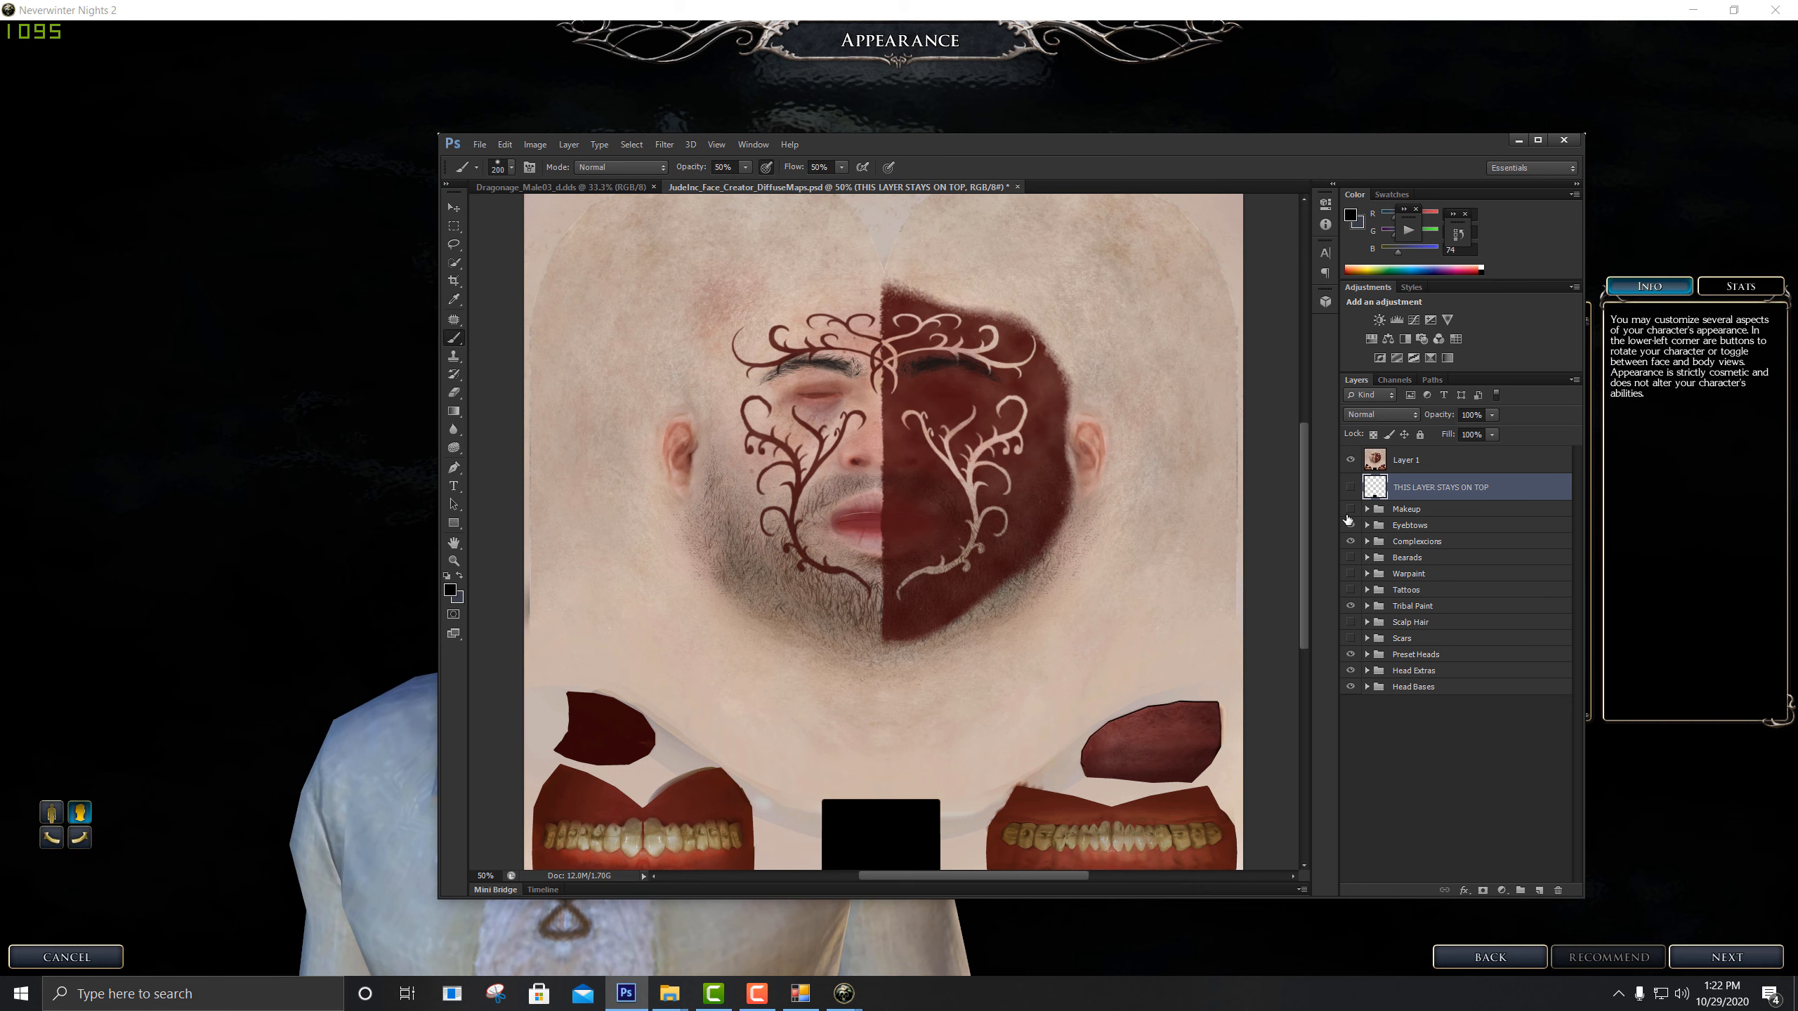
pyautogui.click(1352, 706)
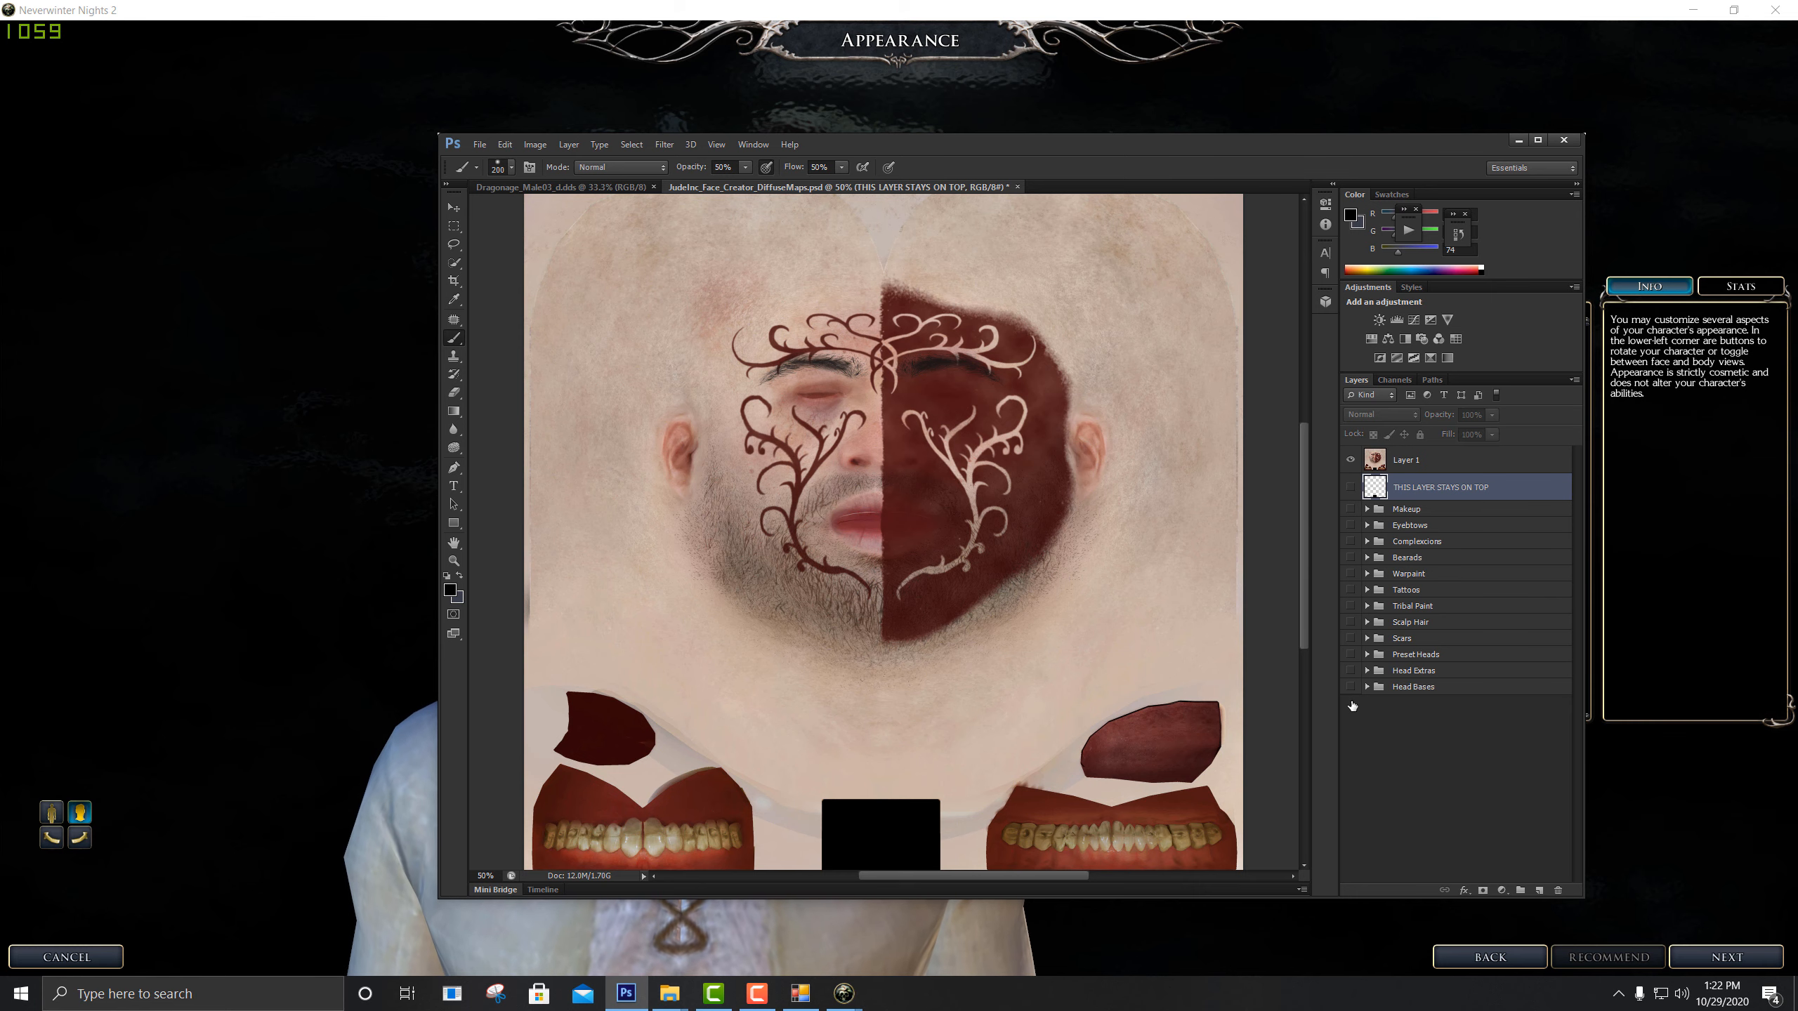
pyautogui.click(1427, 460)
pyautogui.scroll(-3, 878, 736)
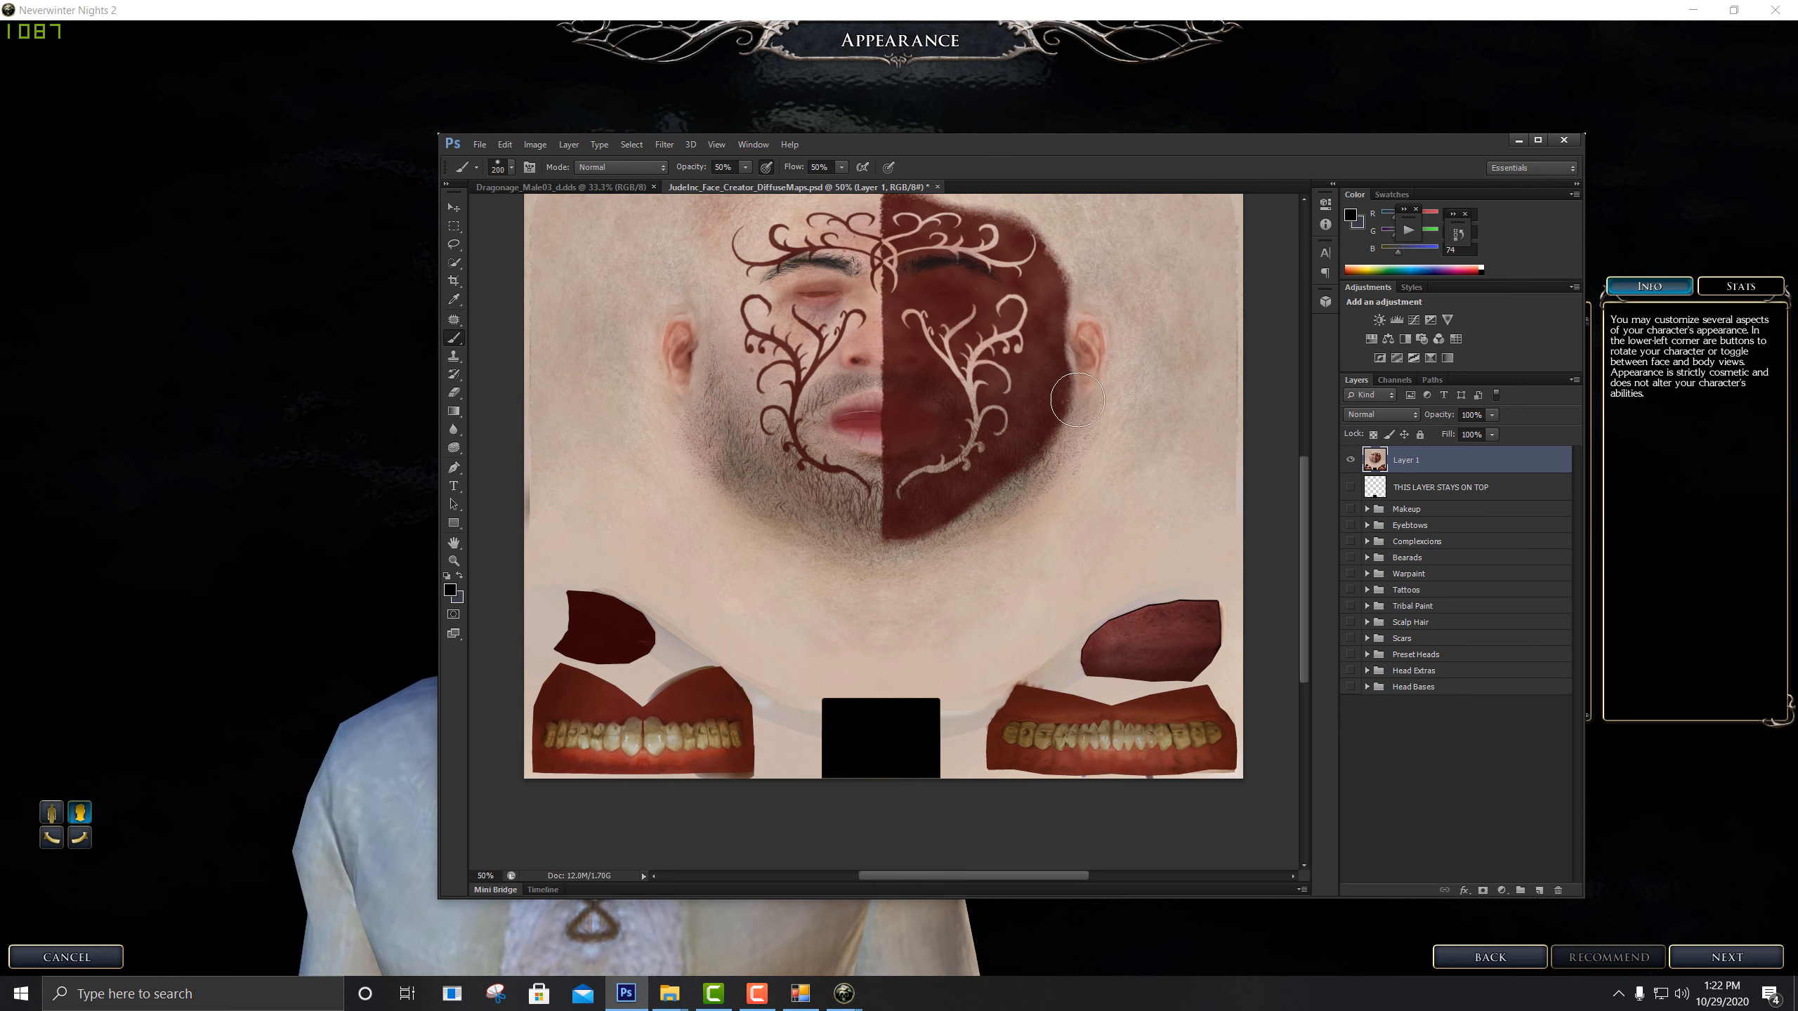
pyautogui.scroll(3, 1132, 470)
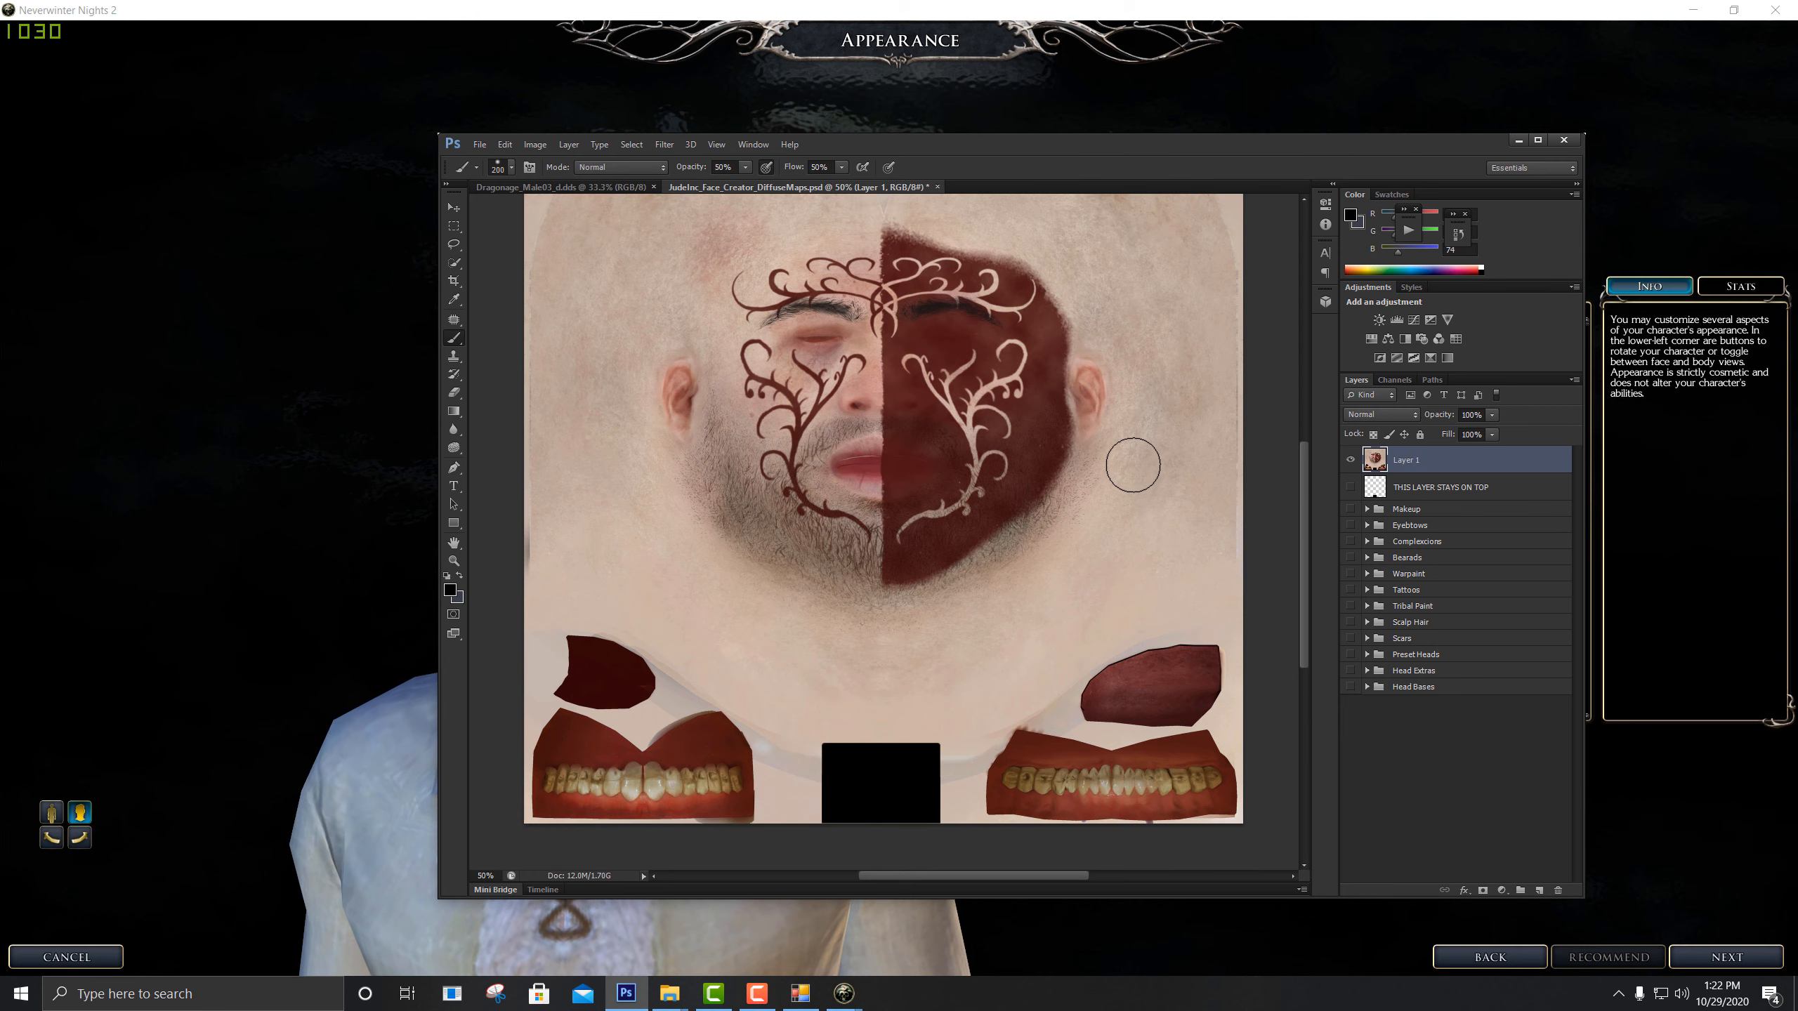
# Select the whole canvas and copy the merged face layer
pyautogui.click(632, 144)
pyautogui.click(637, 158)
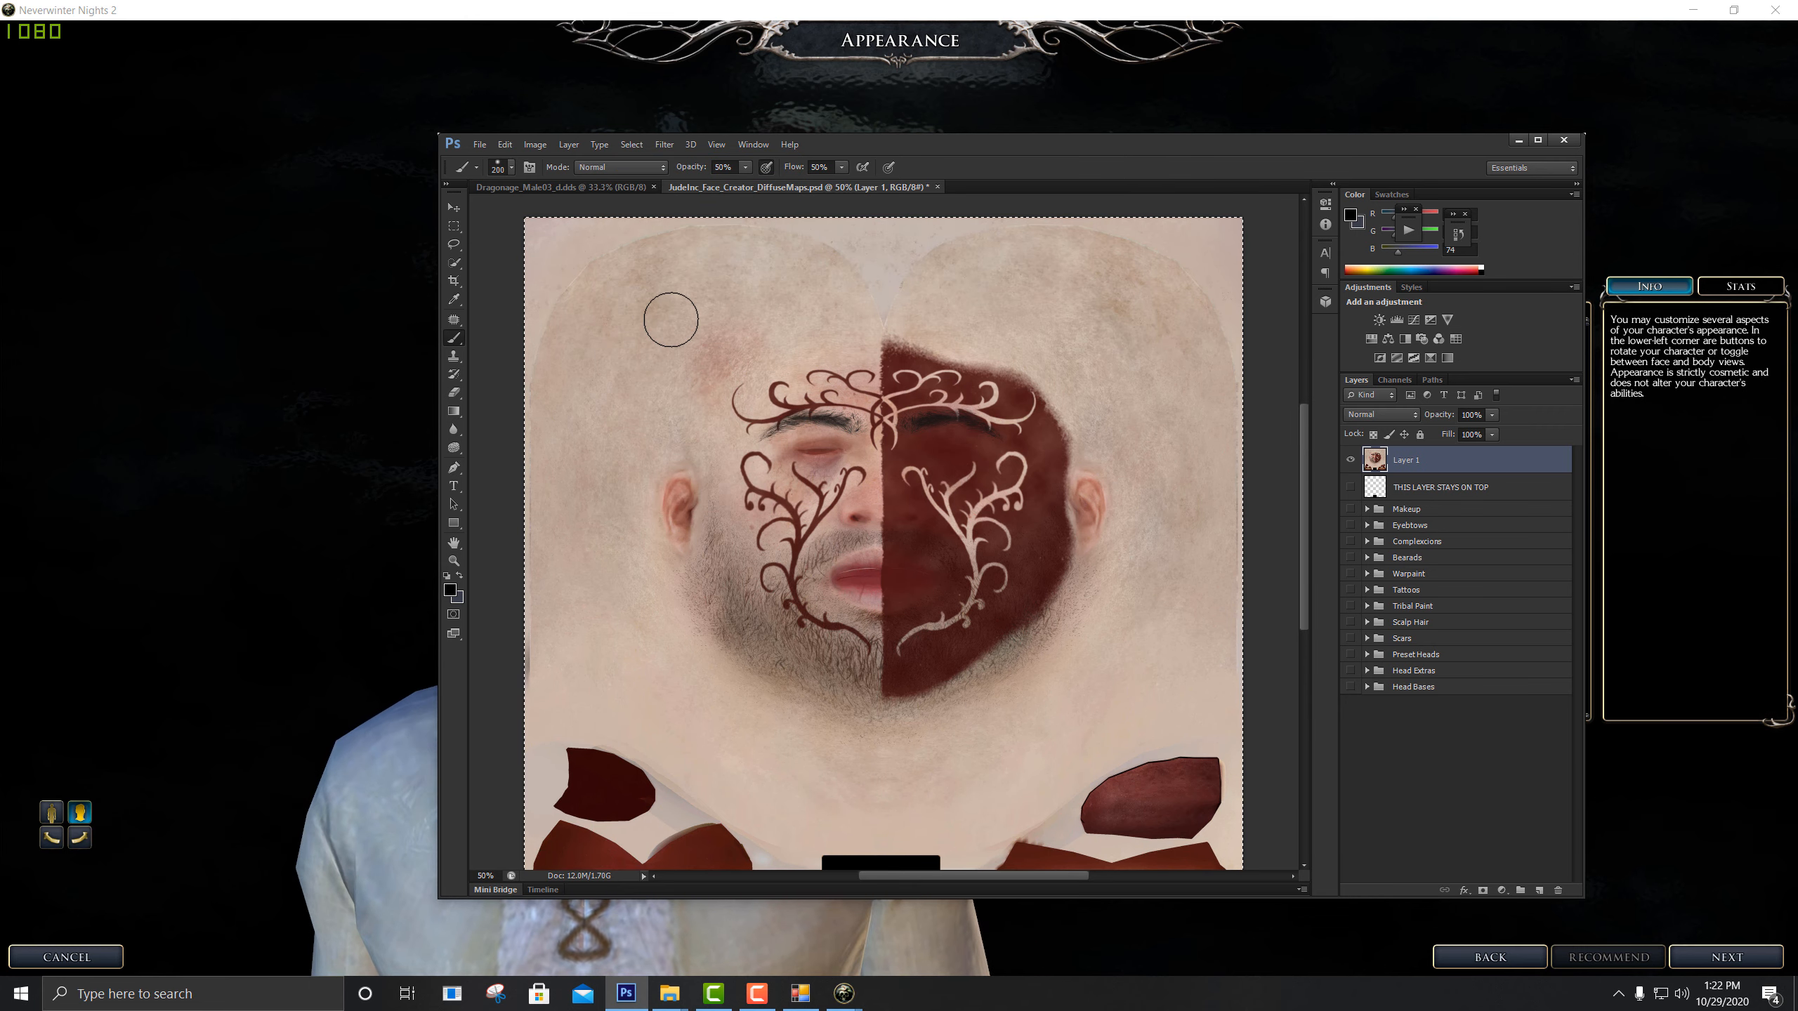
pyautogui.click(508, 144)
pyautogui.click(536, 264)
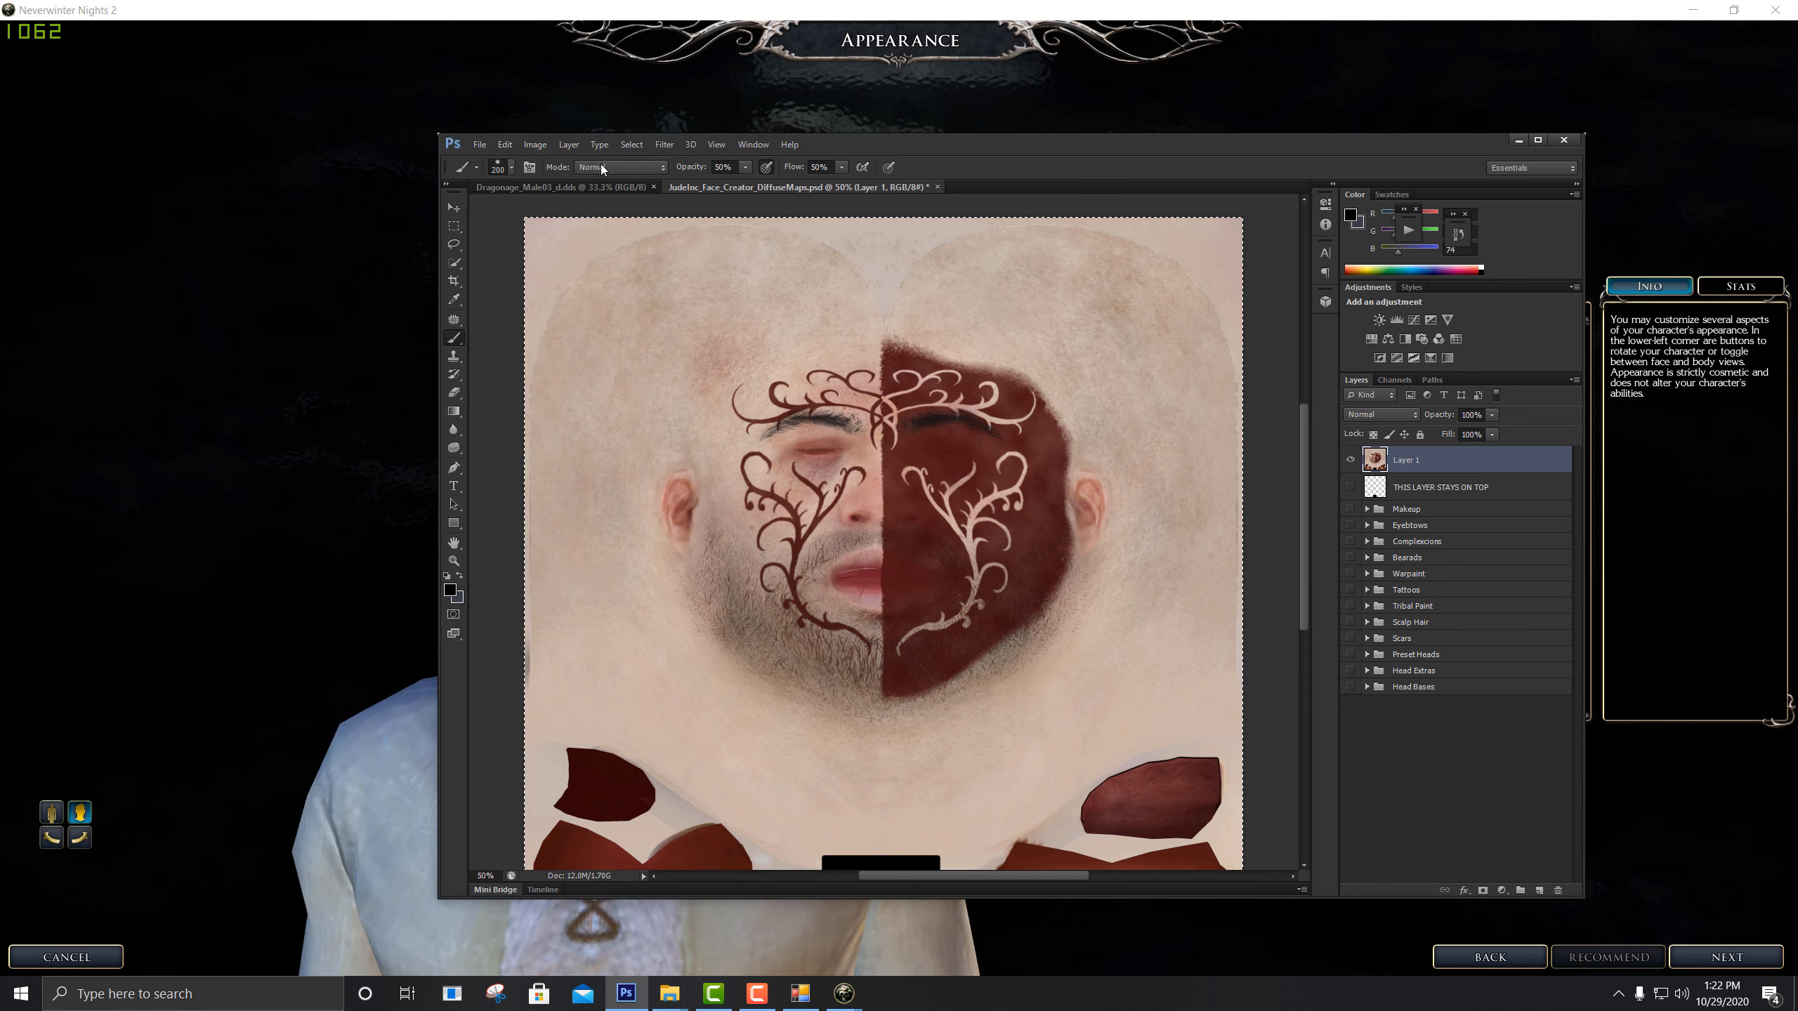
# Paste the copied face in place as a new layer in Dragonage_Male03_d.dds
pyautogui.click(600, 189)
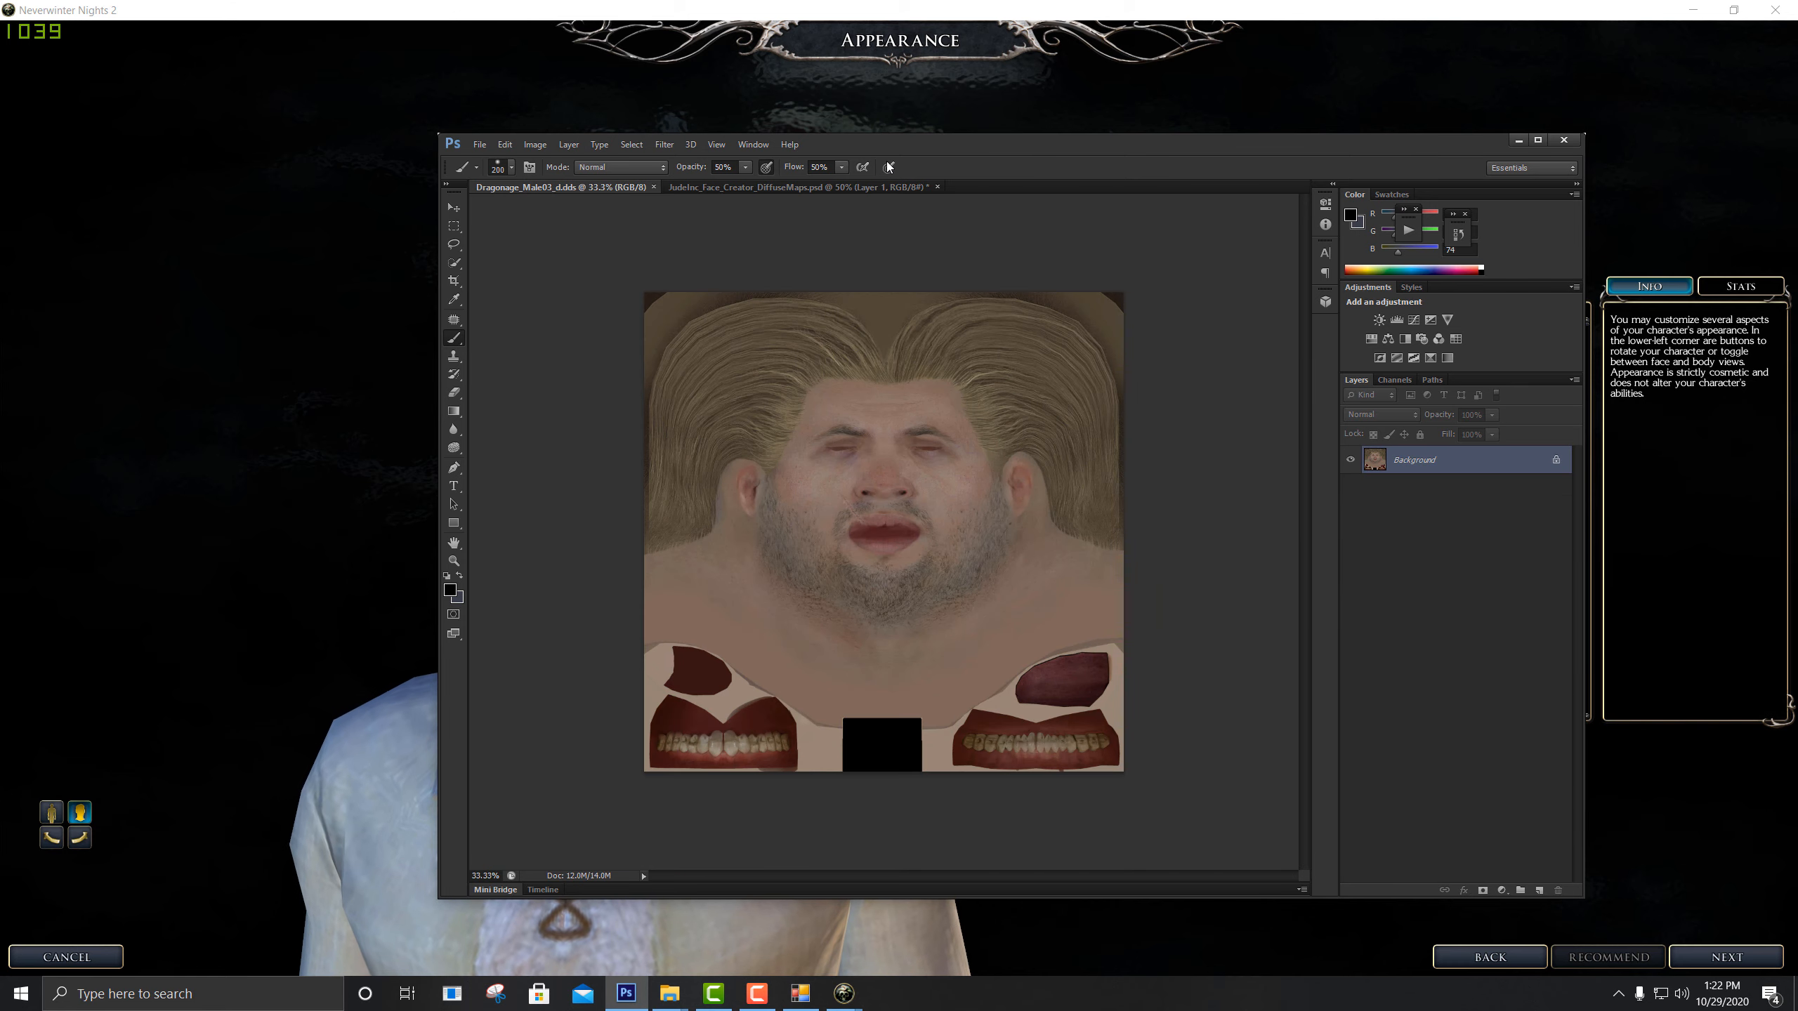
pyautogui.moveTo(902, 147); pyautogui.dragTo(810, 94)
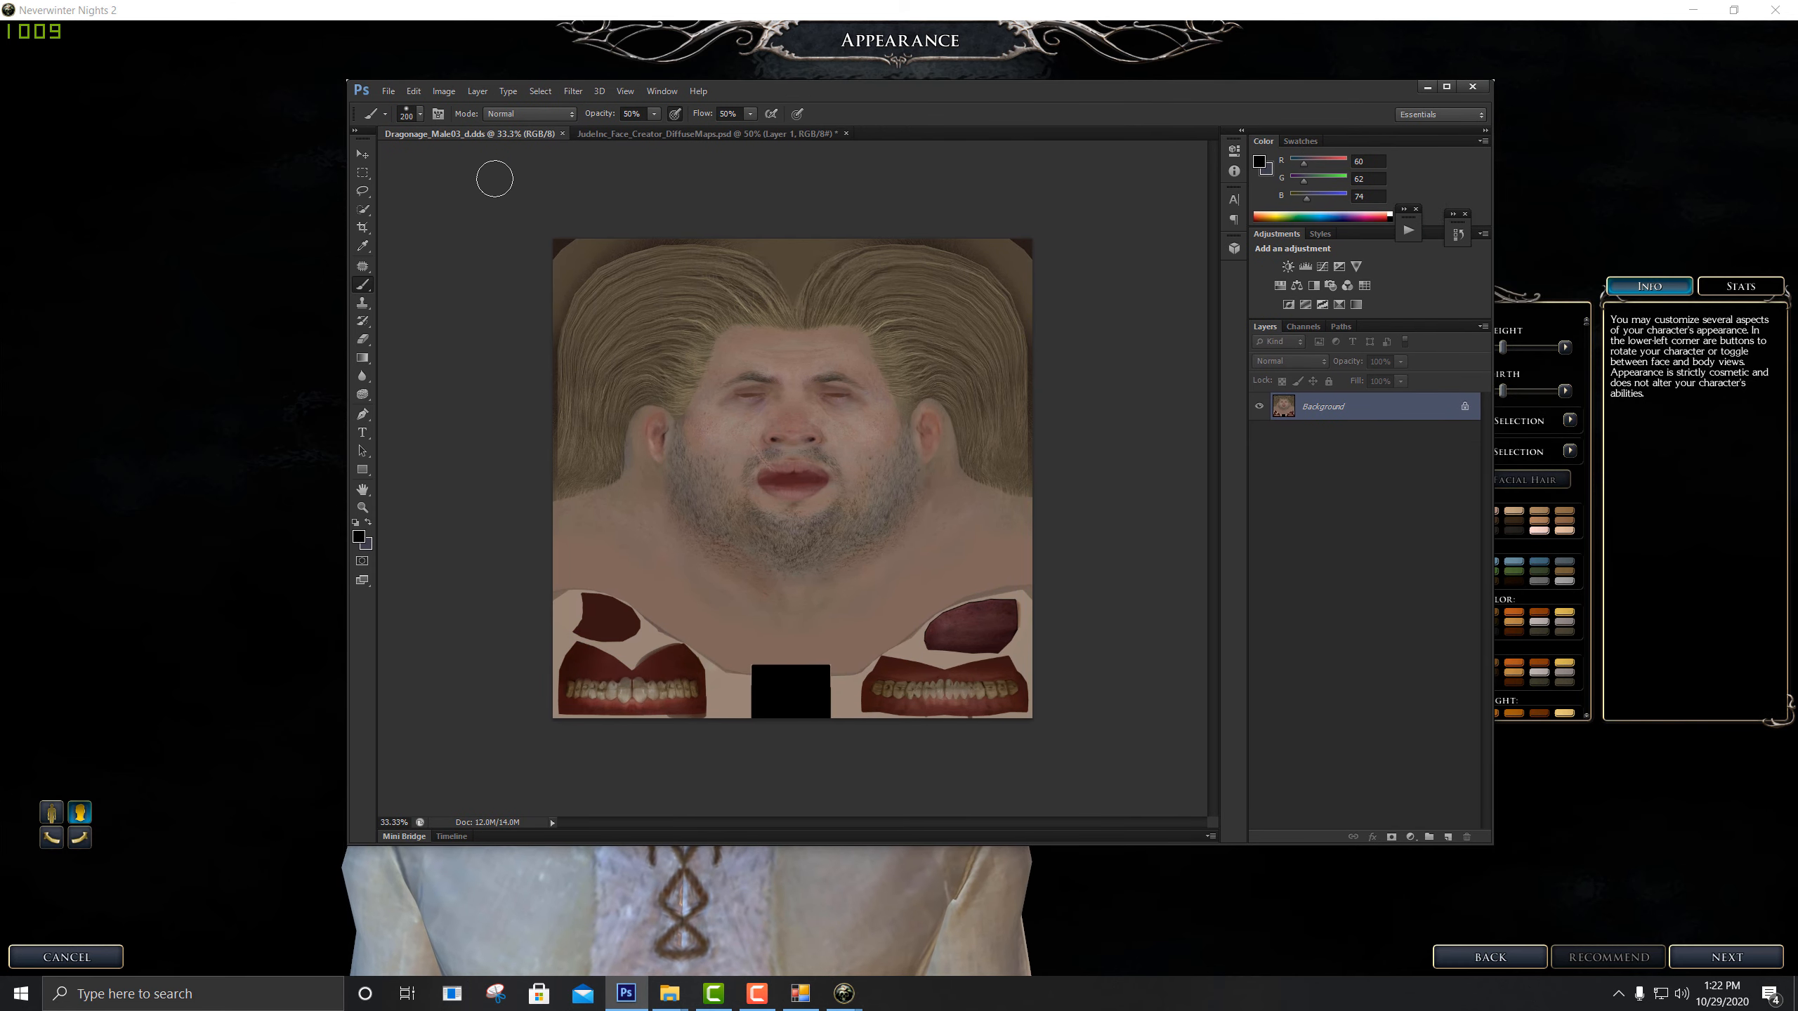
pyautogui.click(416, 93)
pyautogui.moveTo(580, 260)
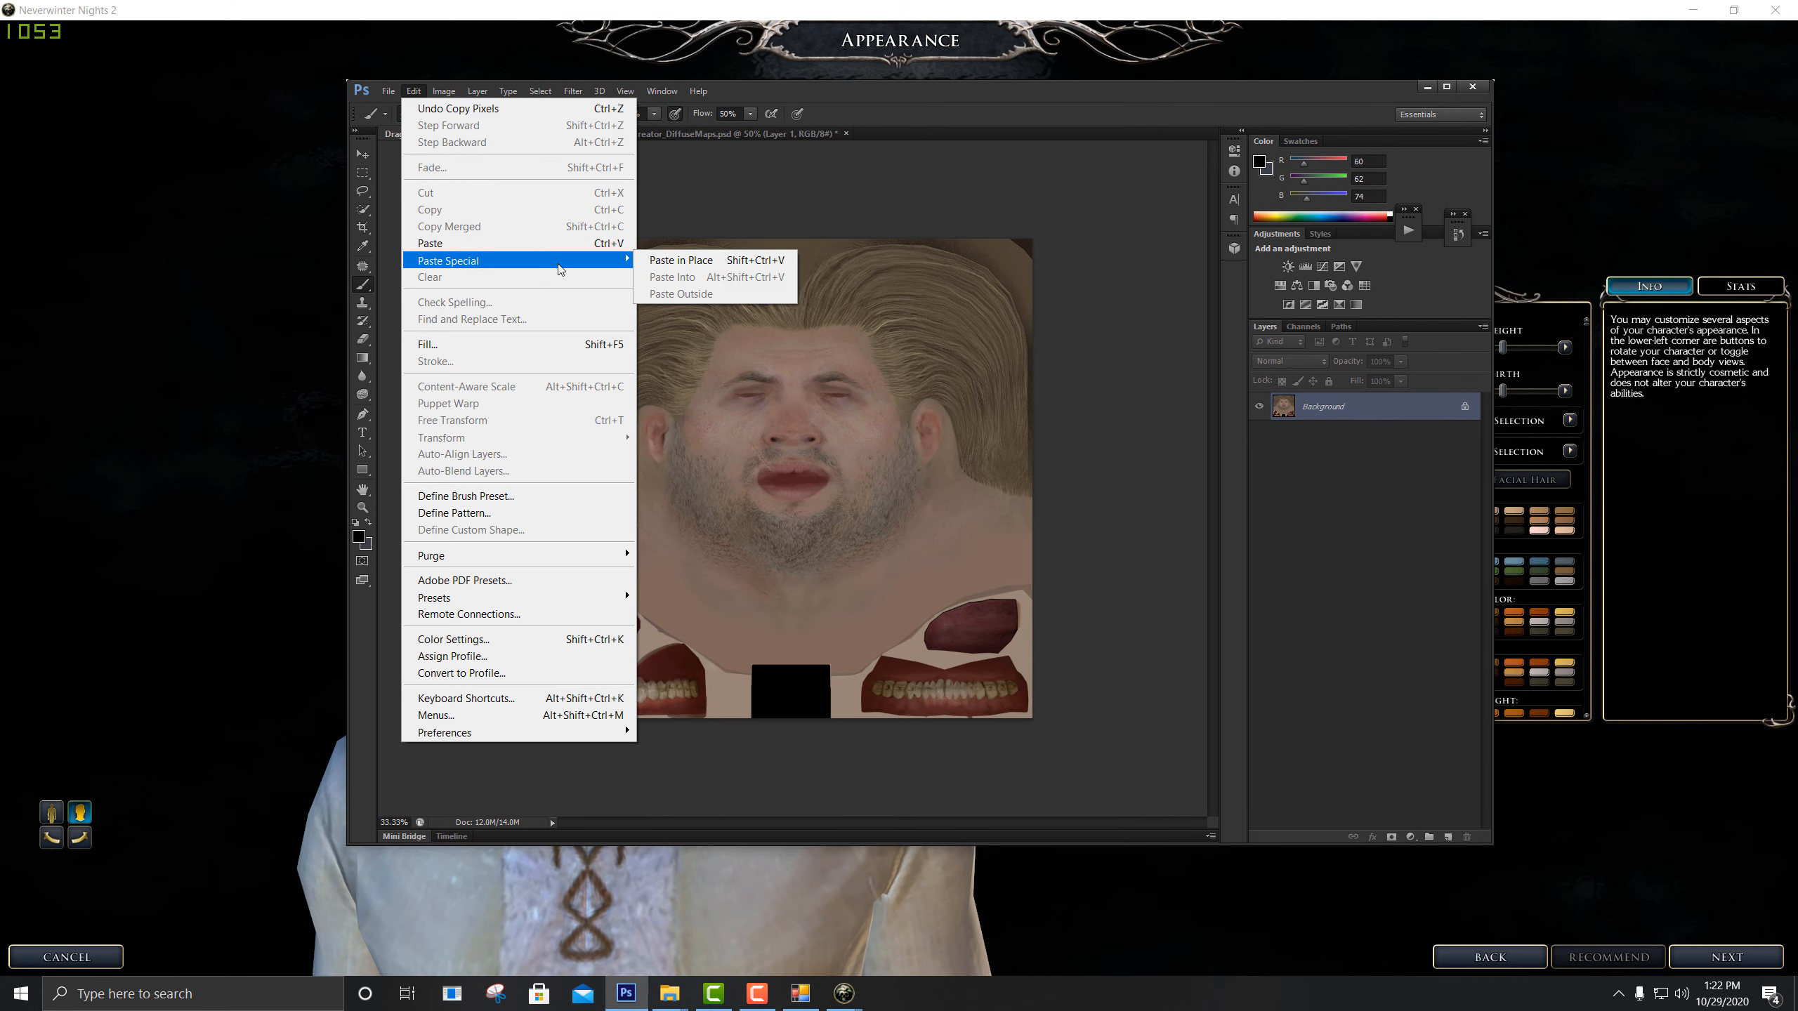
pyautogui.click(727, 261)
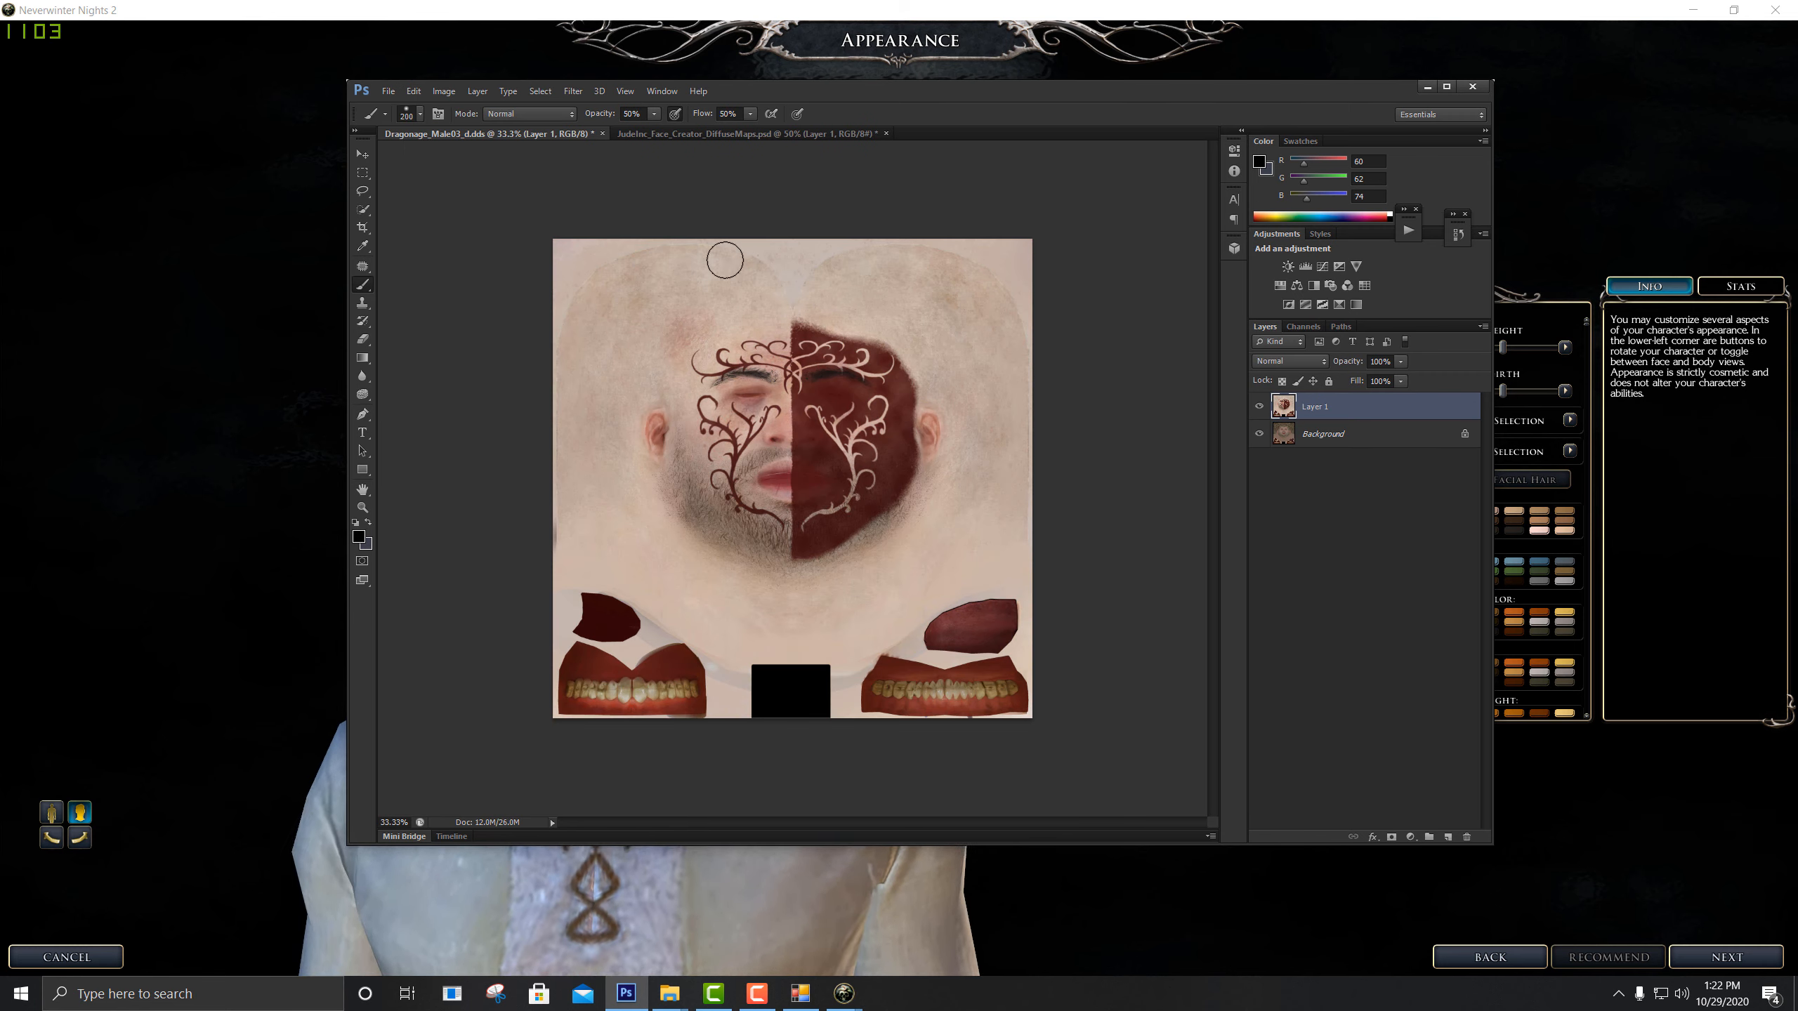
# Check the pixel dimensions of Dragonage_Male03_d.dds in the Image Size settings without changing them
pyautogui.click(444, 91)
pyautogui.click(494, 226)
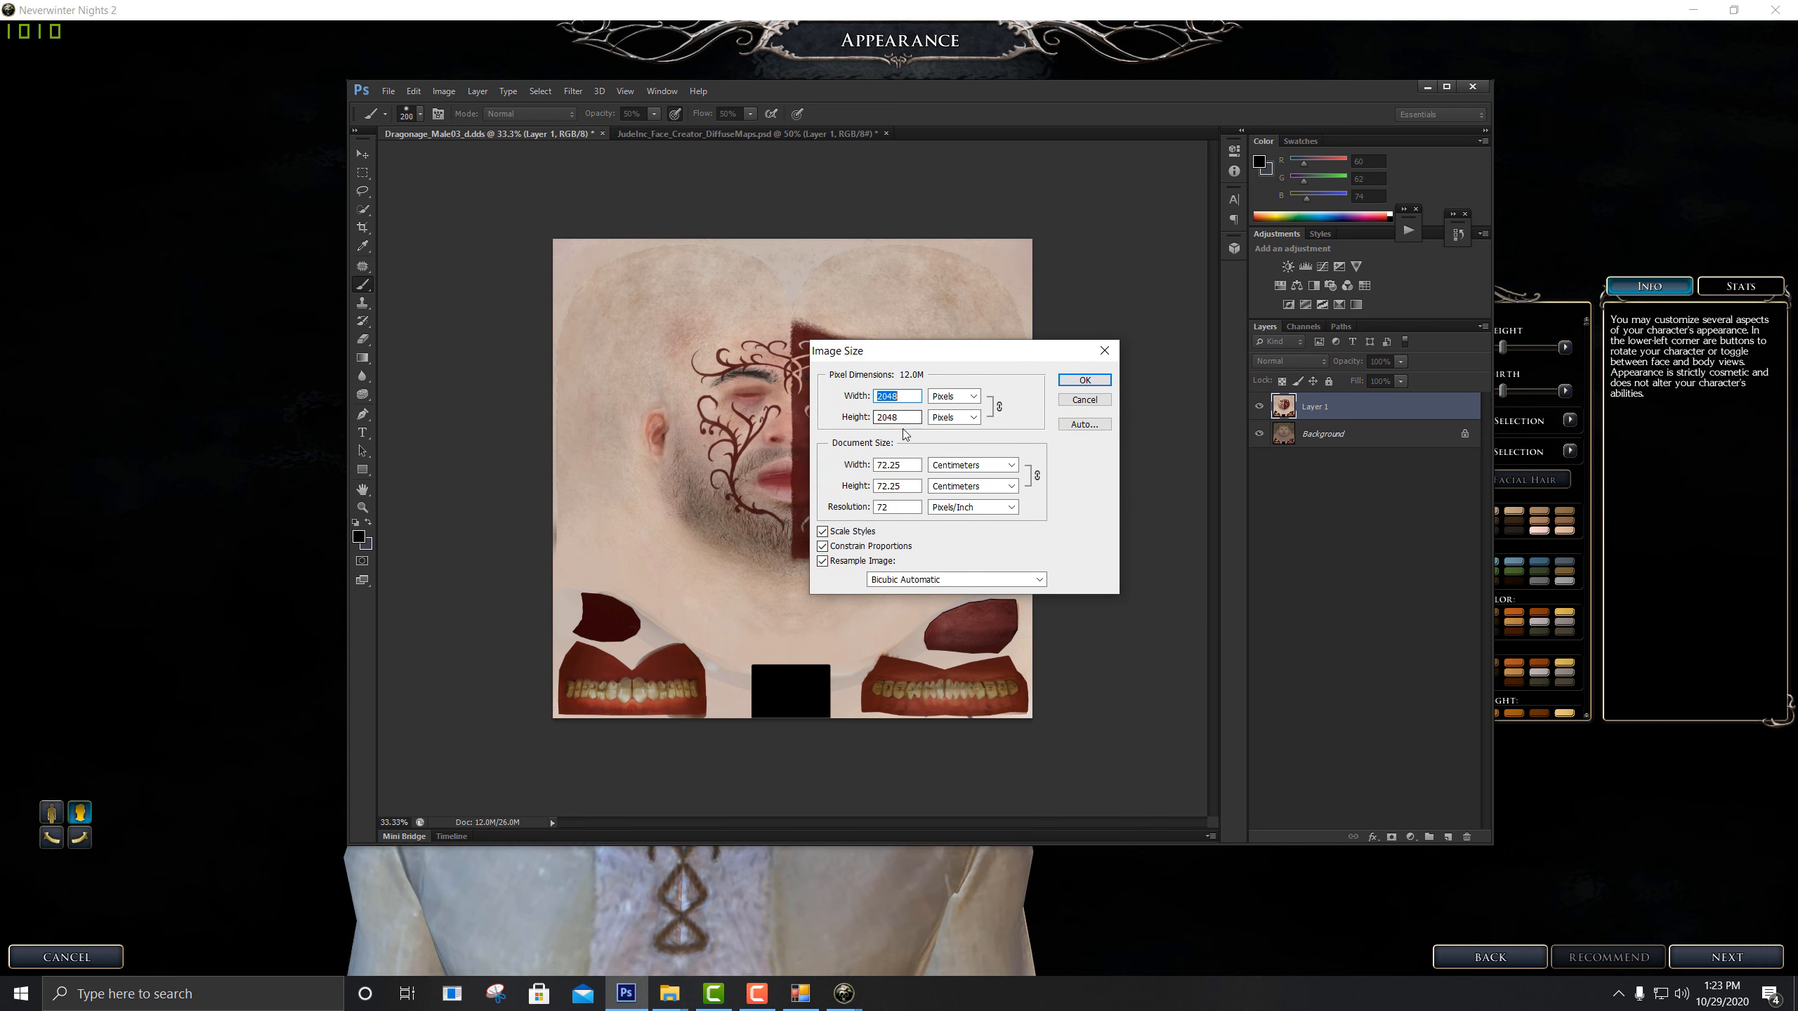
pyautogui.moveTo(935, 356); pyautogui.dragTo(1171, 402)
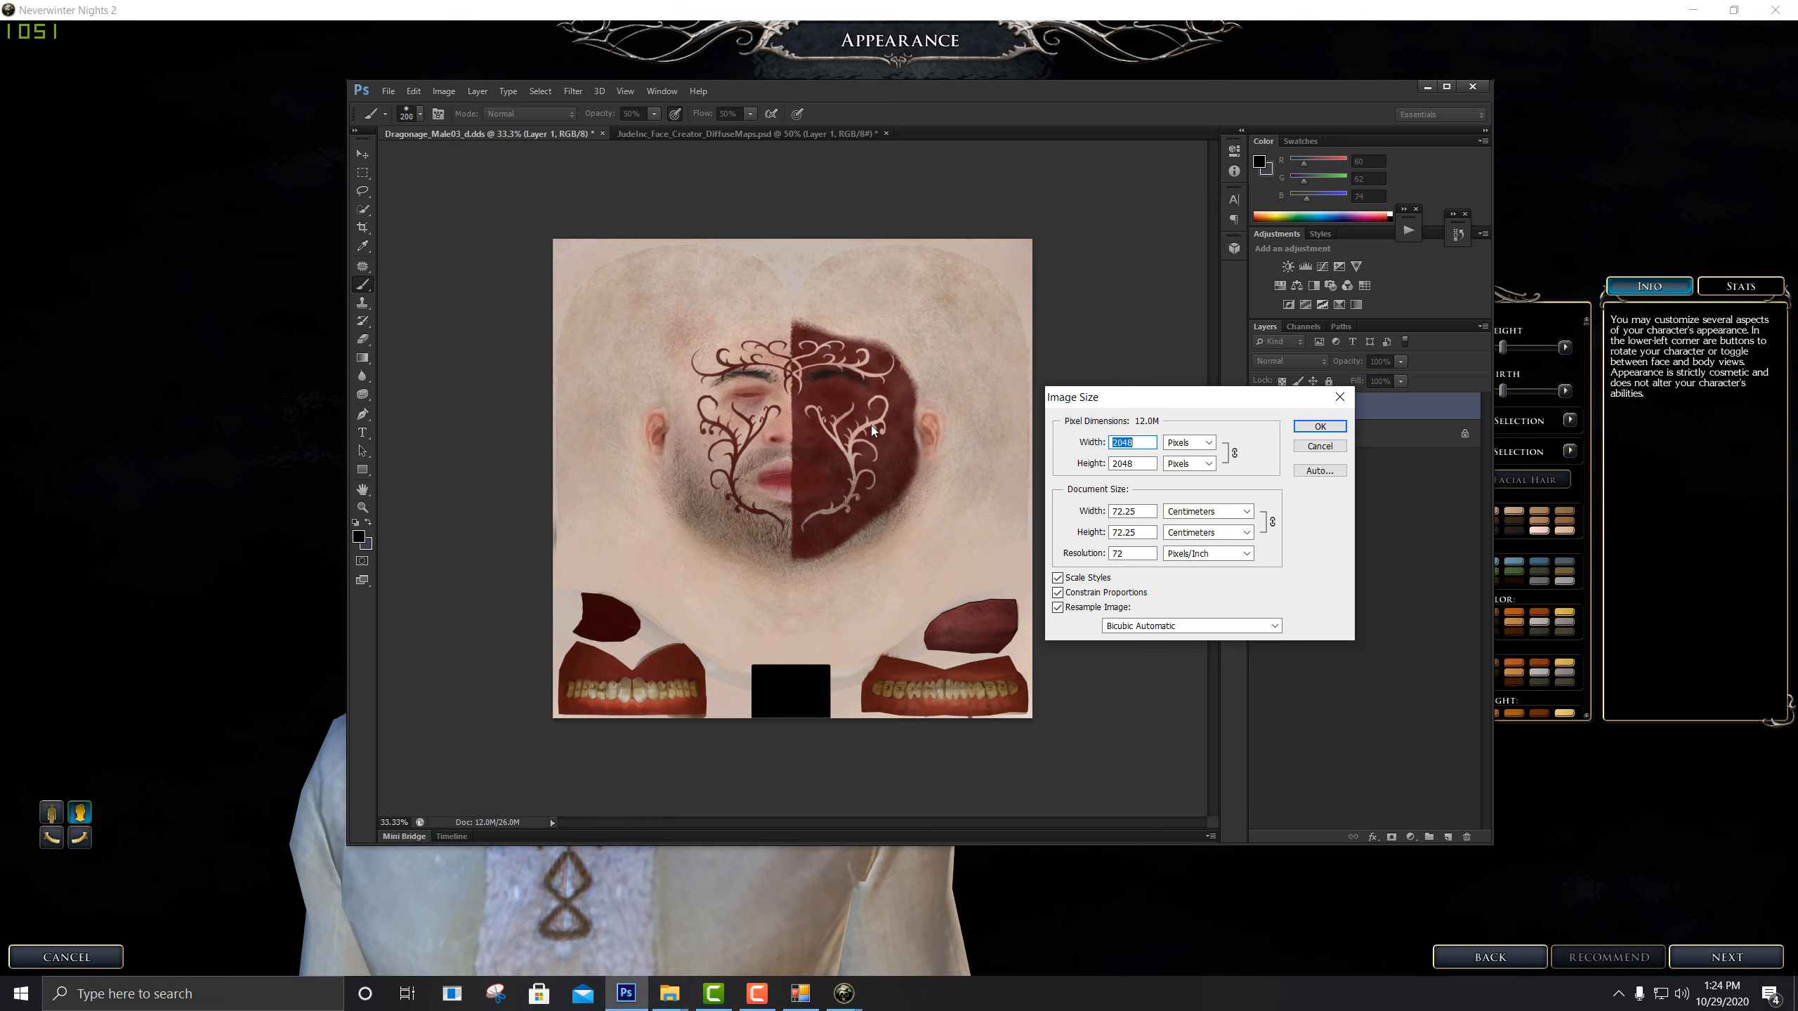
pyautogui.click(1319, 446)
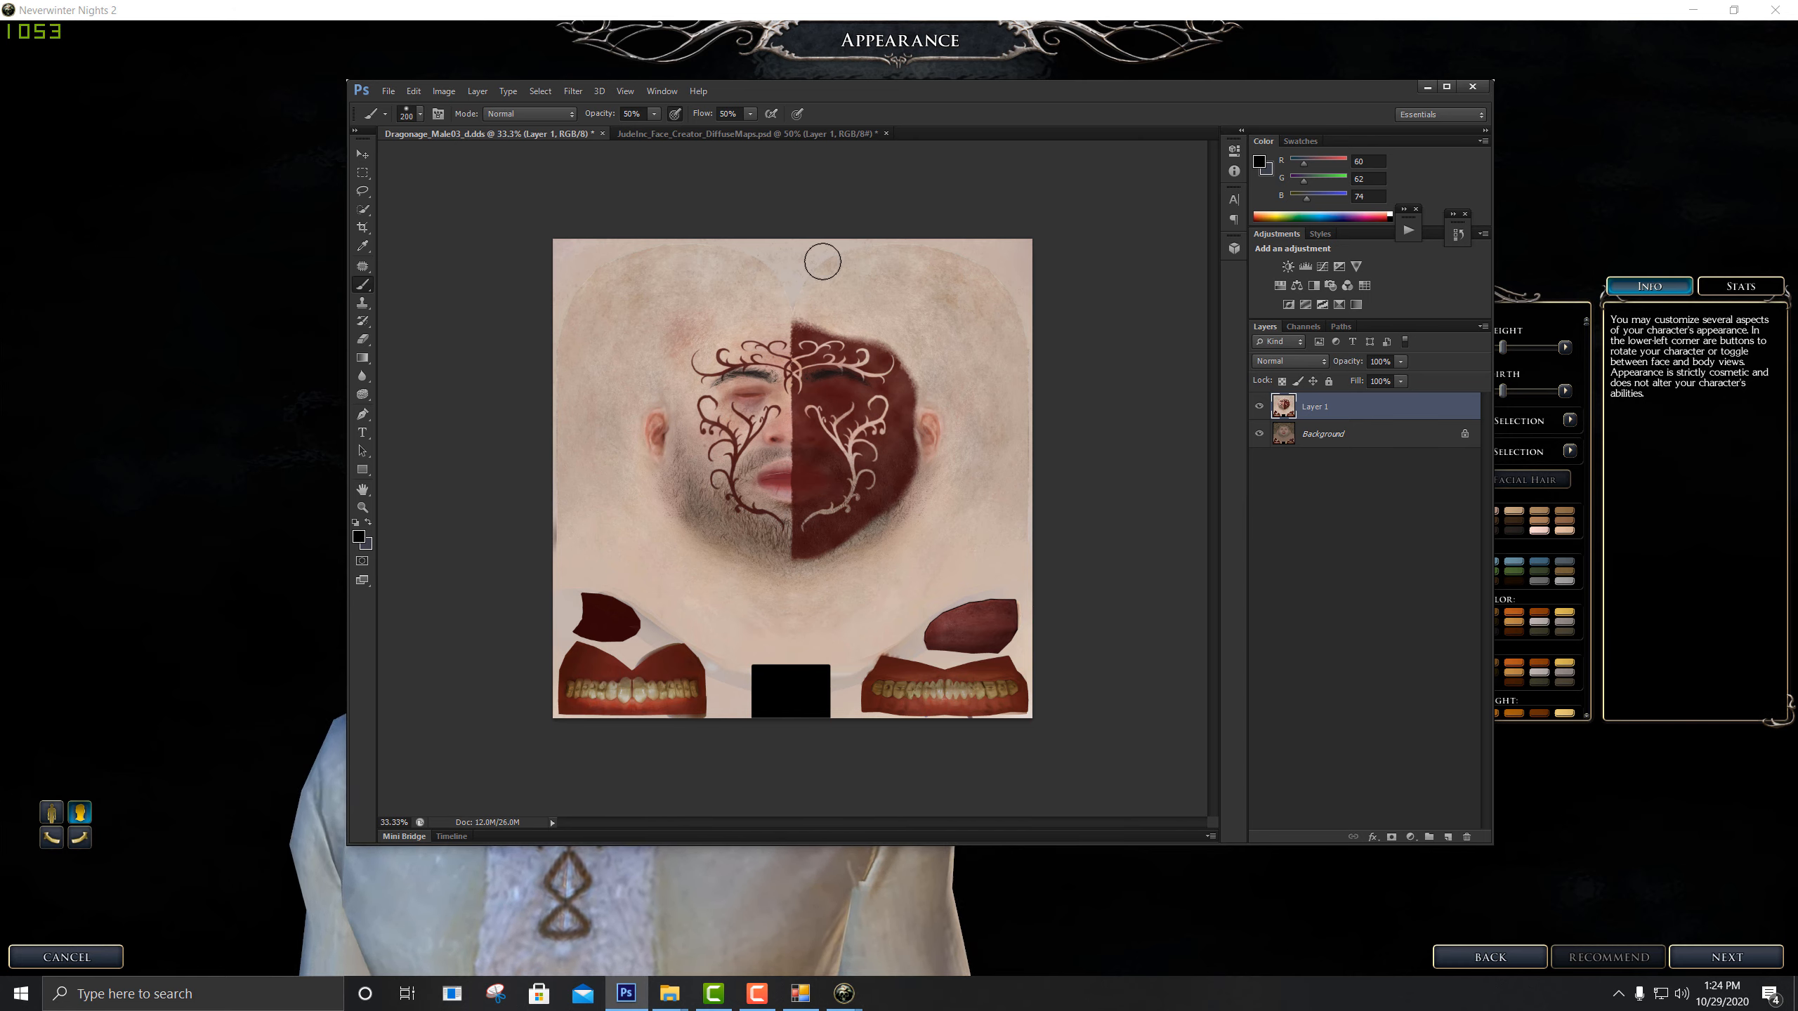
# Review the copied layer in the face template, return to Dragonage_Male03_d.dds and examine the Paste in Place command
pyautogui.click(734, 133)
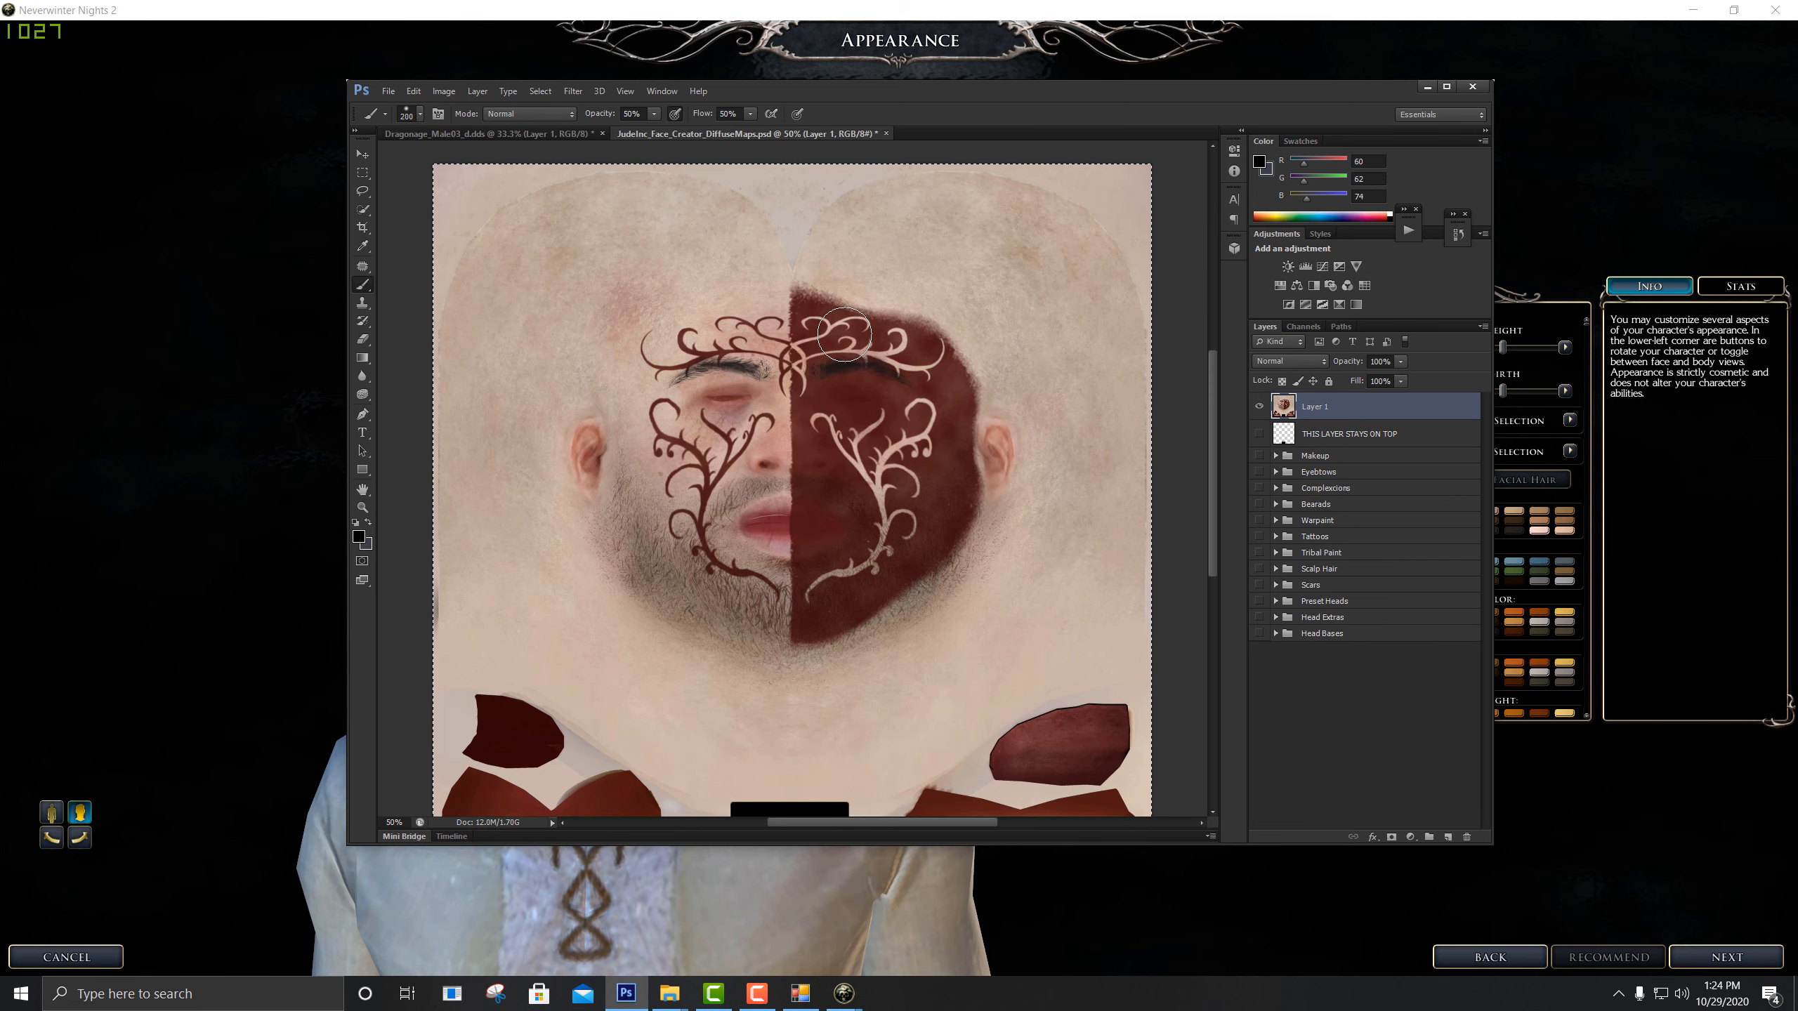
pyautogui.click(544, 134)
pyautogui.click(414, 90)
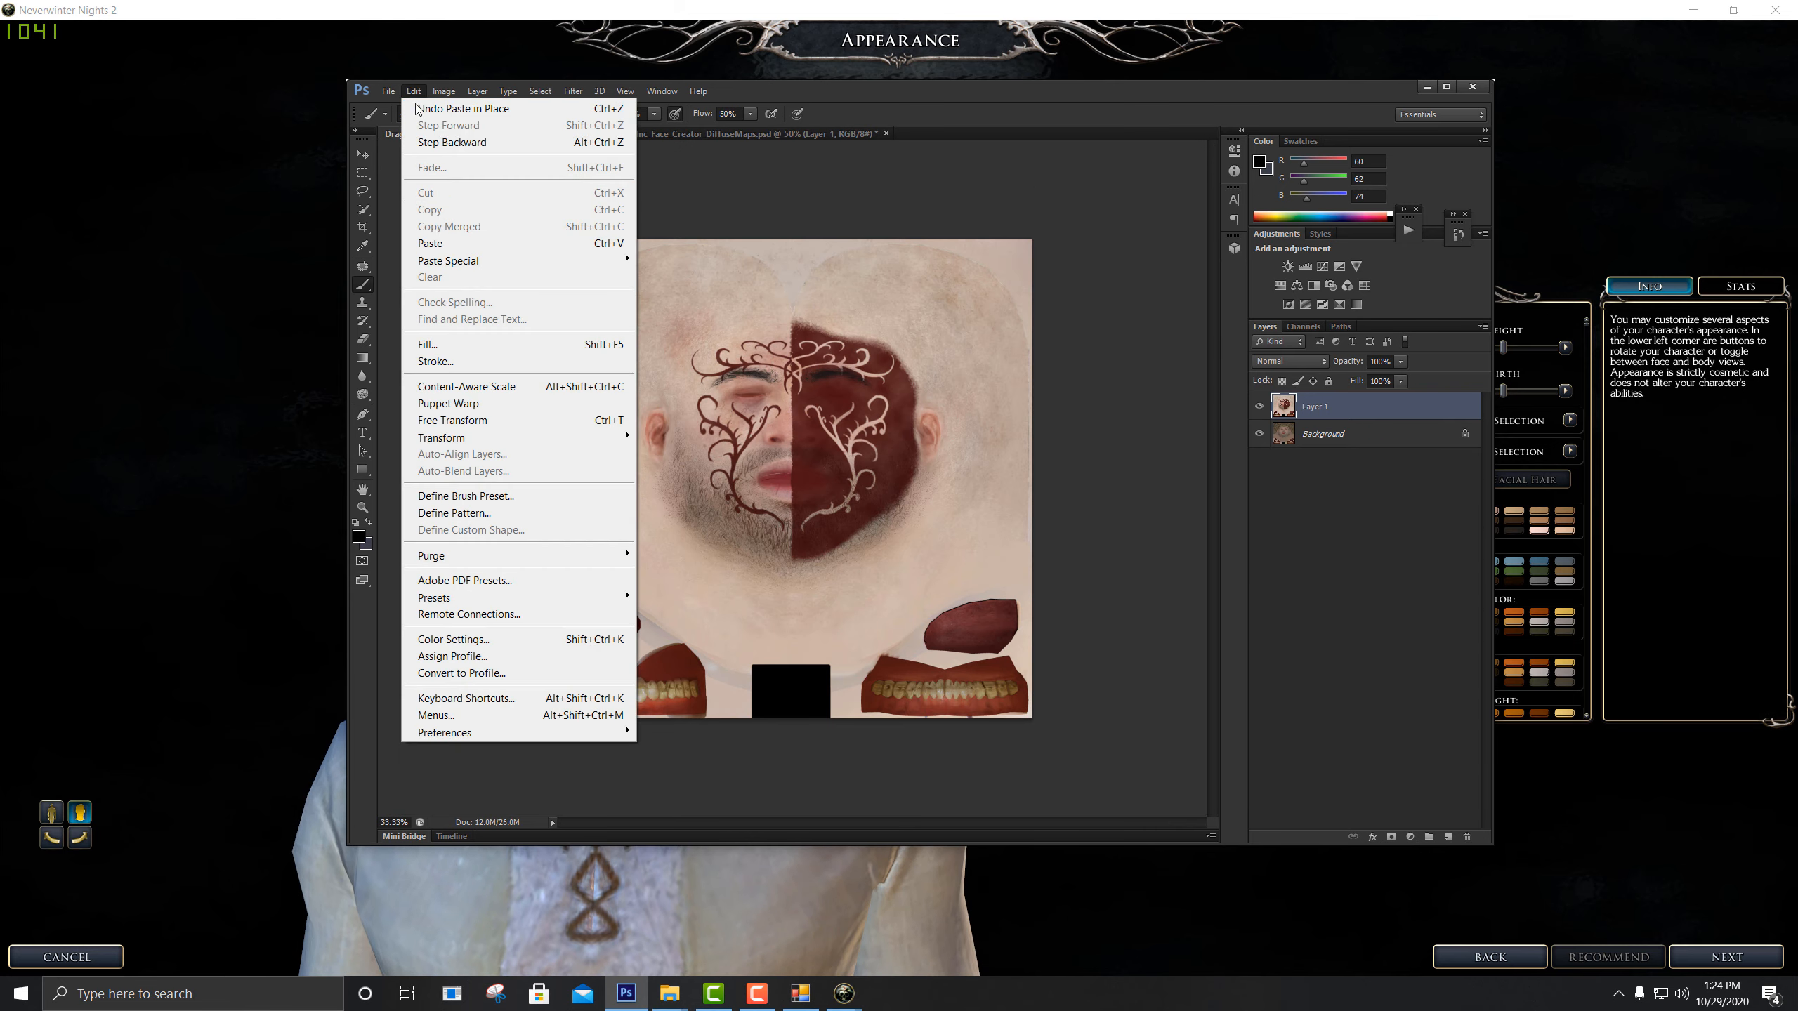
pyautogui.moveTo(609, 260)
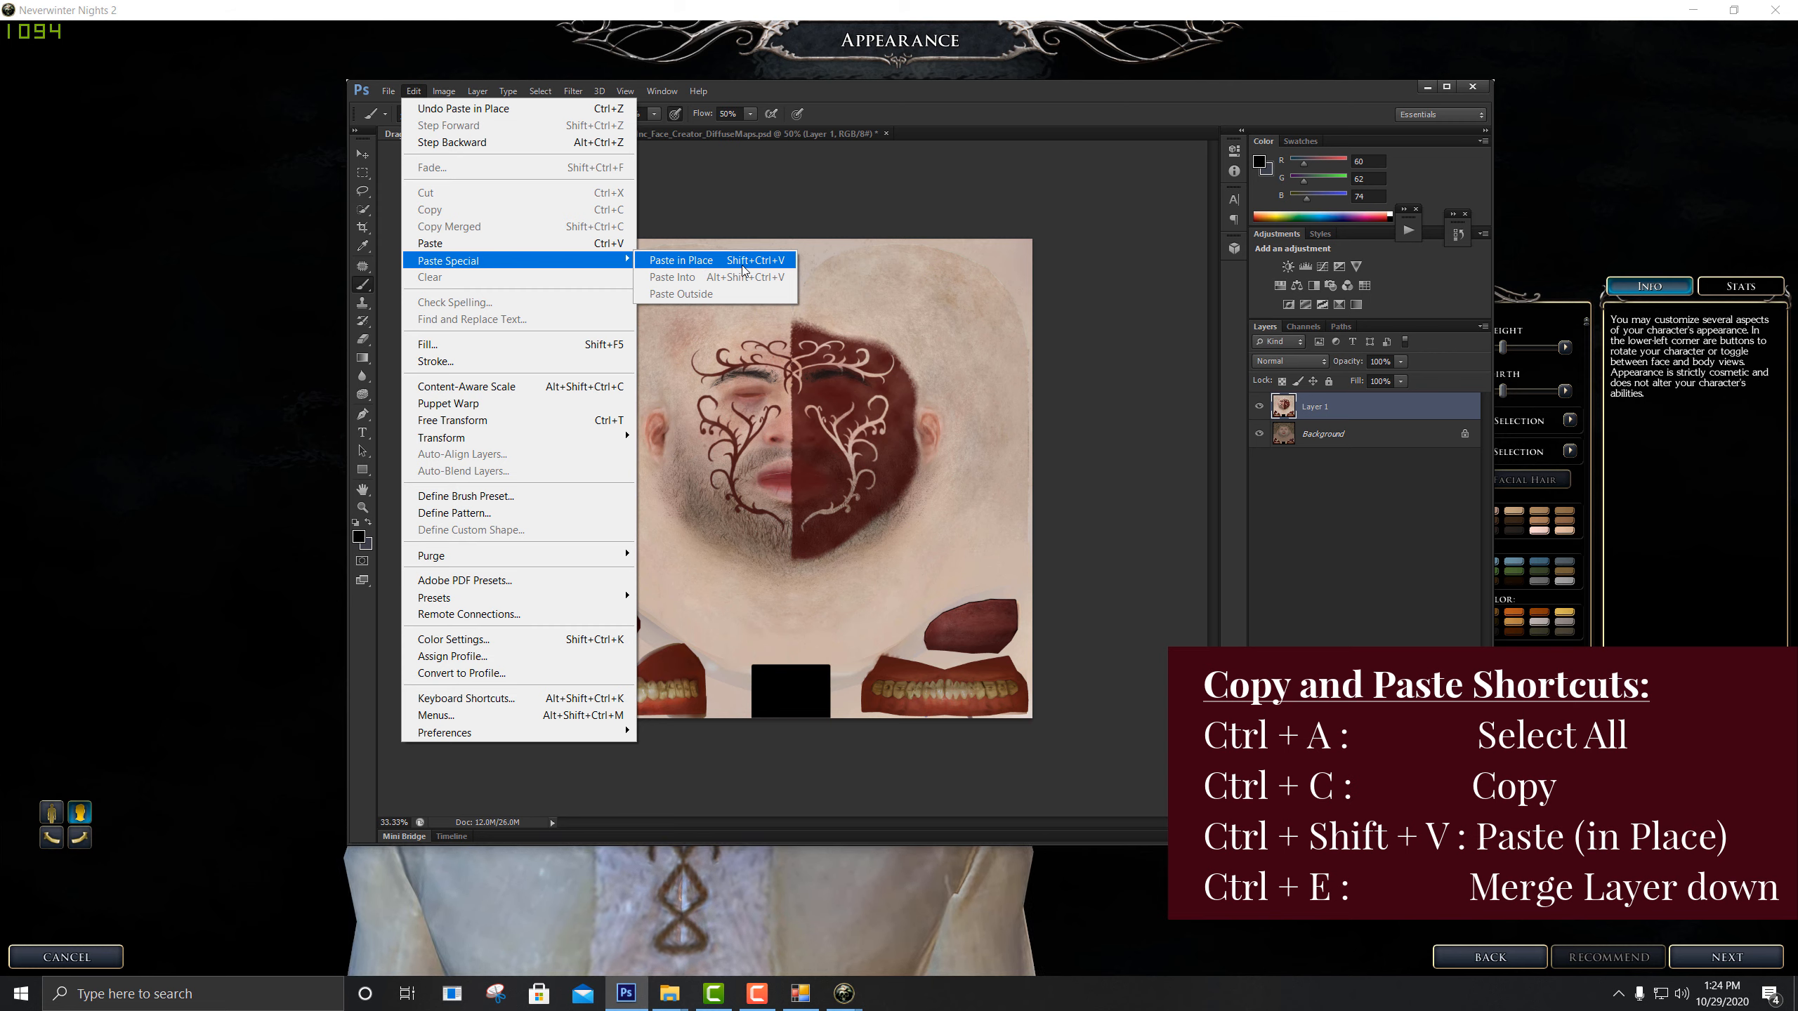
pyautogui.click(781, 268)
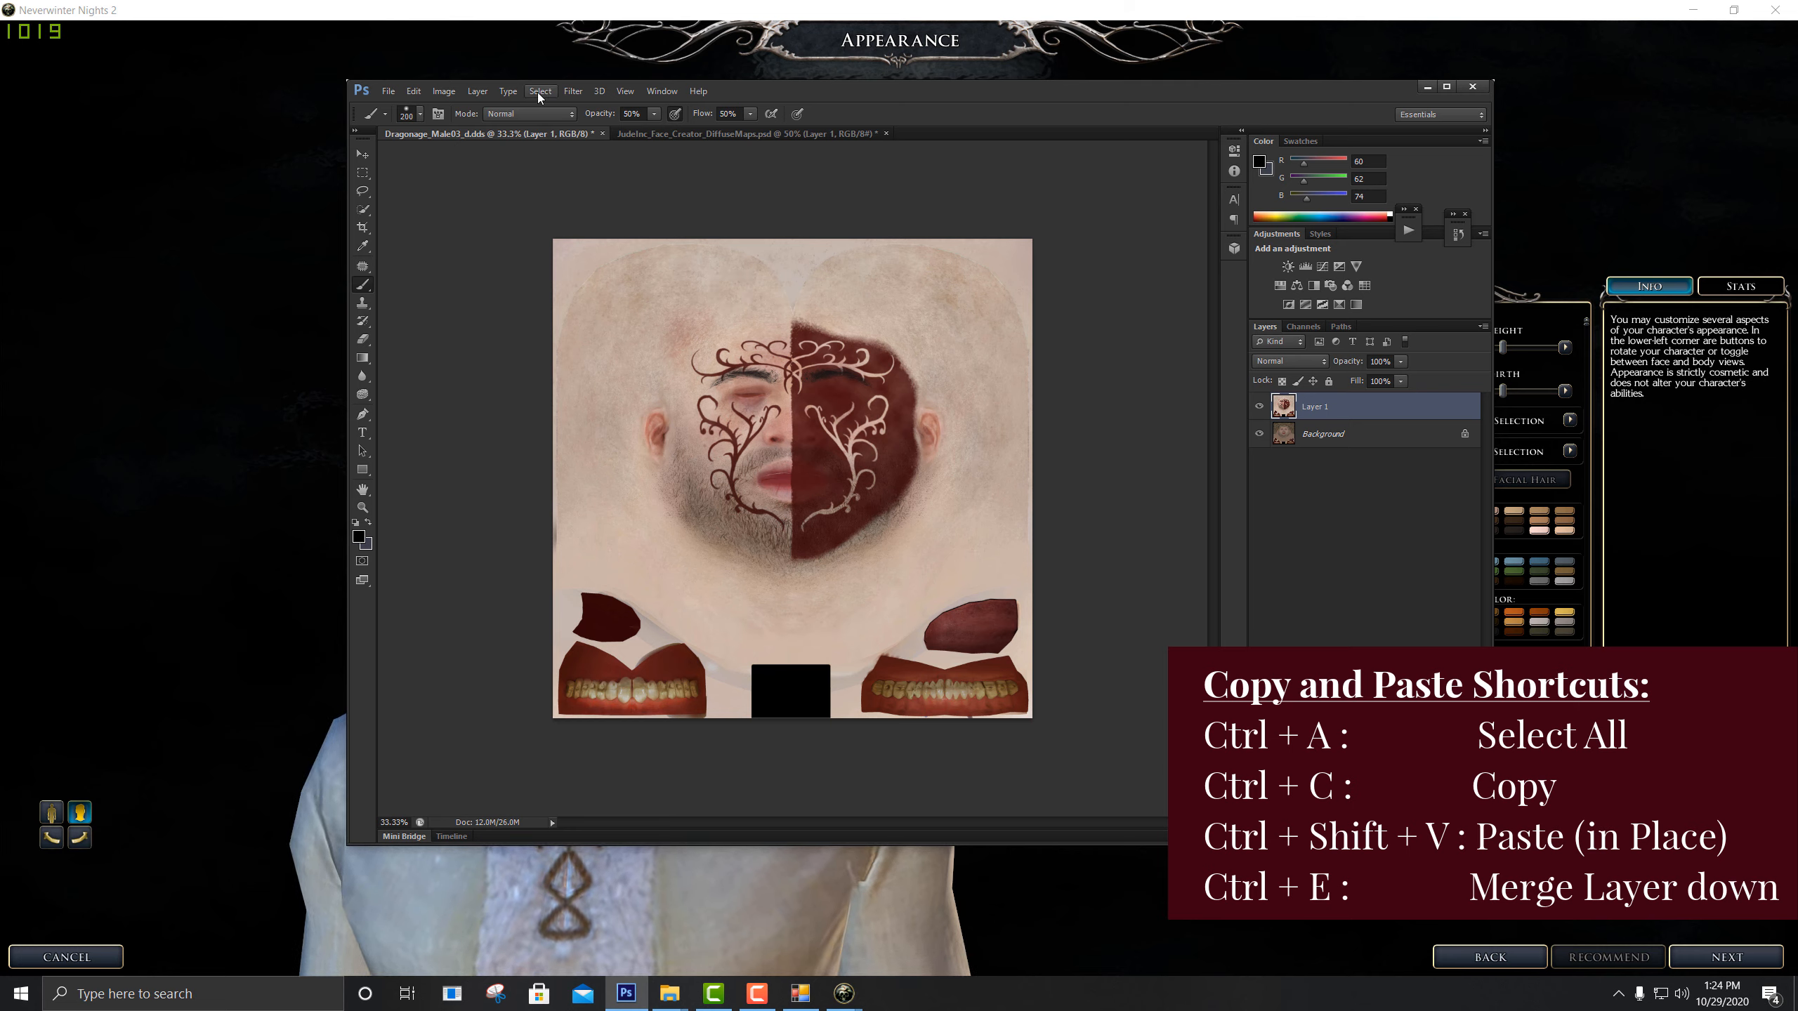
# Merge the pasted face down into the background and save the texture as DXT3 ARGB 8 bpp explicit alpha with MIP maps generated
pyautogui.click(477, 91)
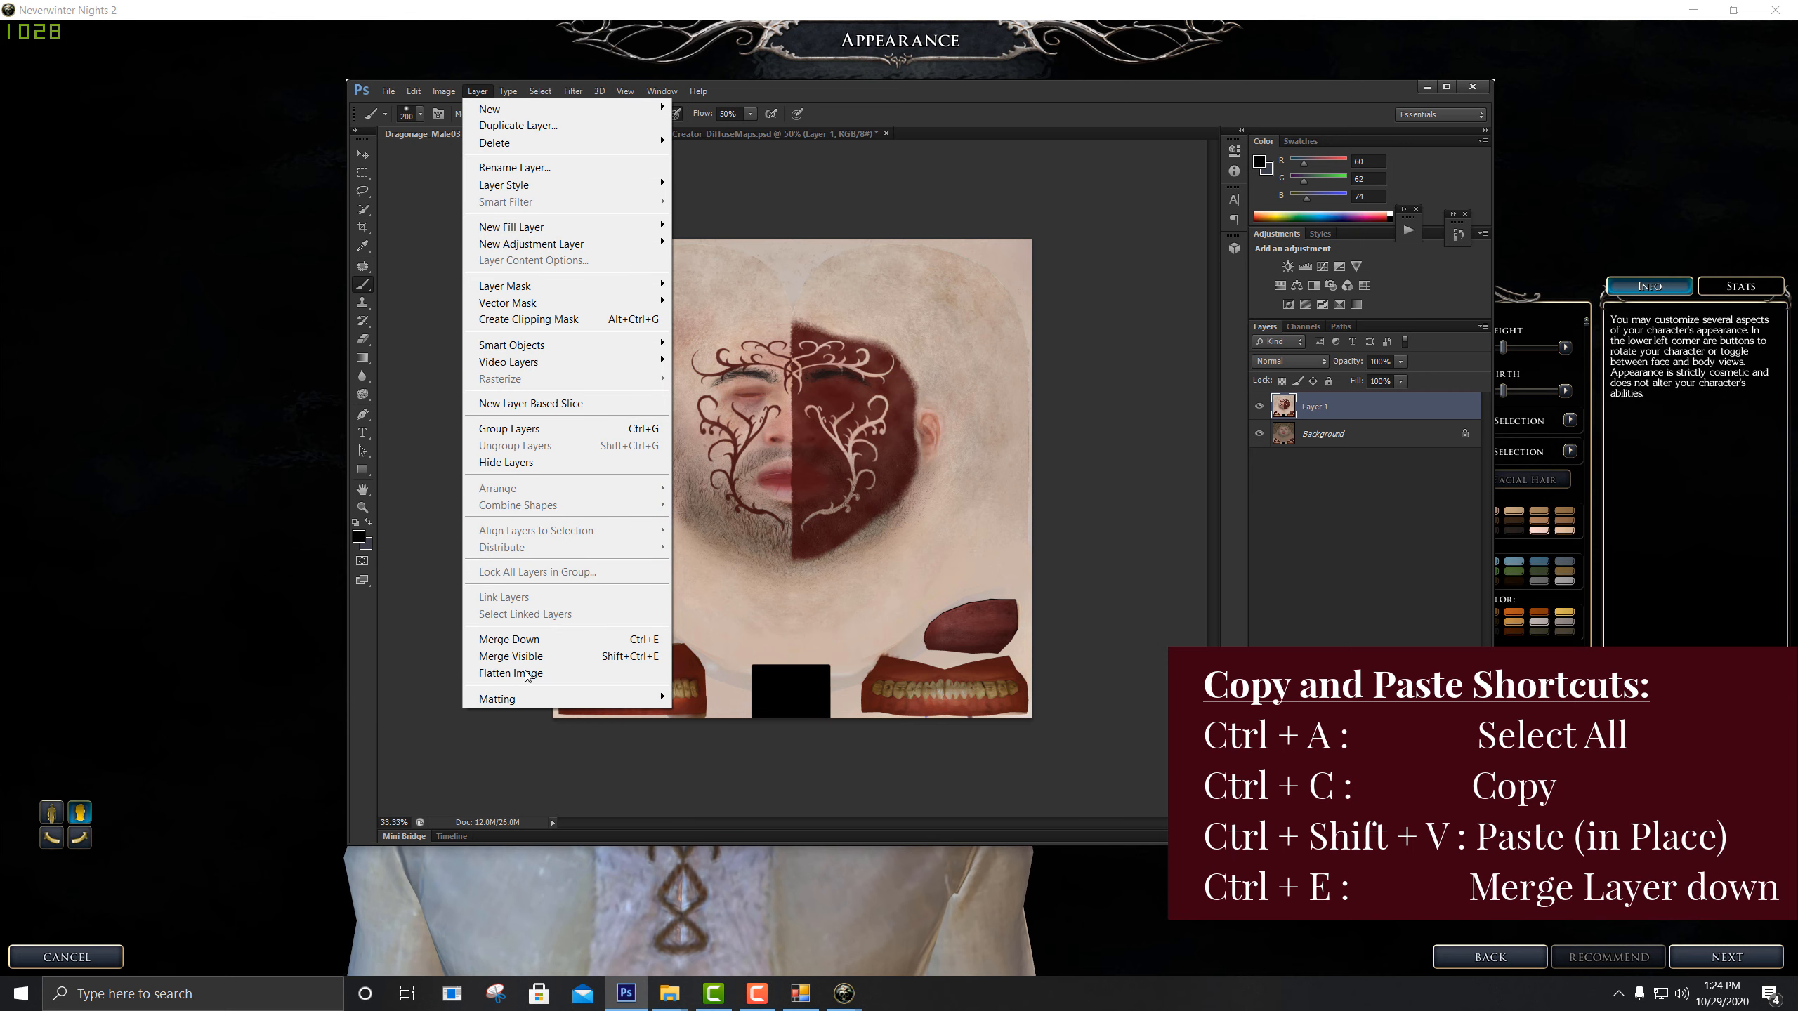
pyautogui.click(564, 642)
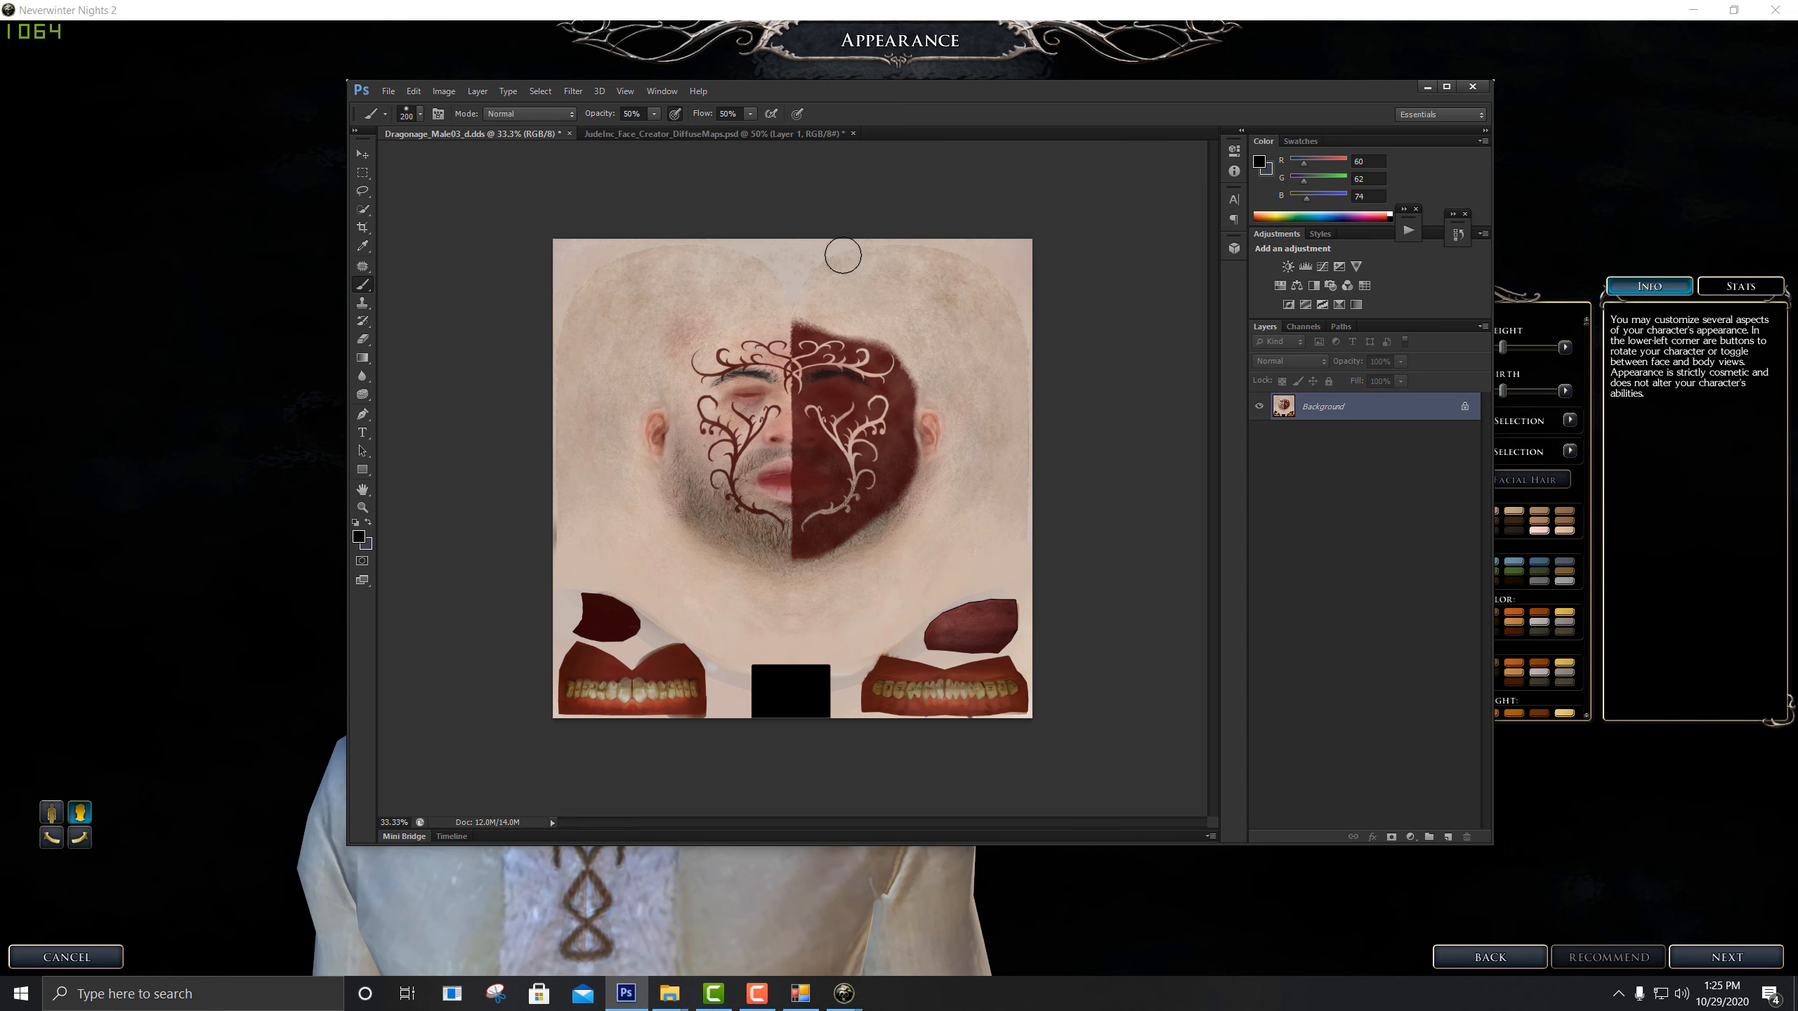
pyautogui.click(388, 91)
pyautogui.click(425, 285)
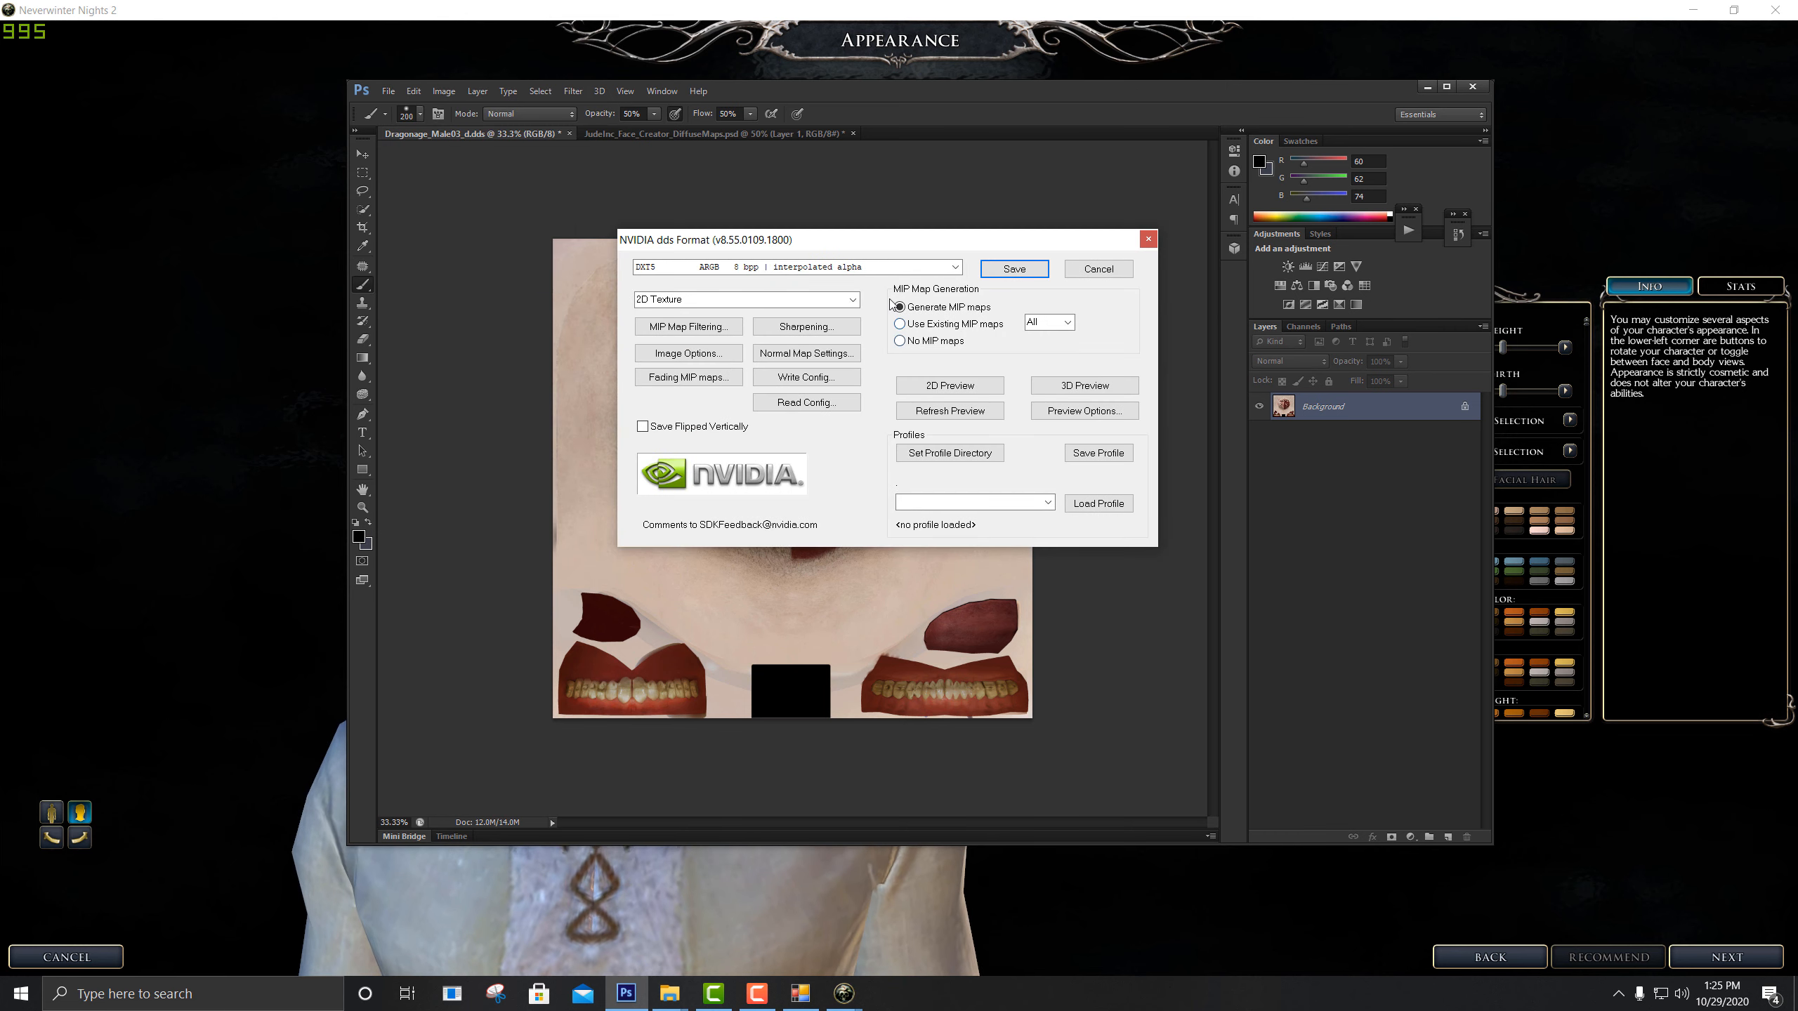
pyautogui.moveTo(838, 243); pyautogui.dragTo(847, 334)
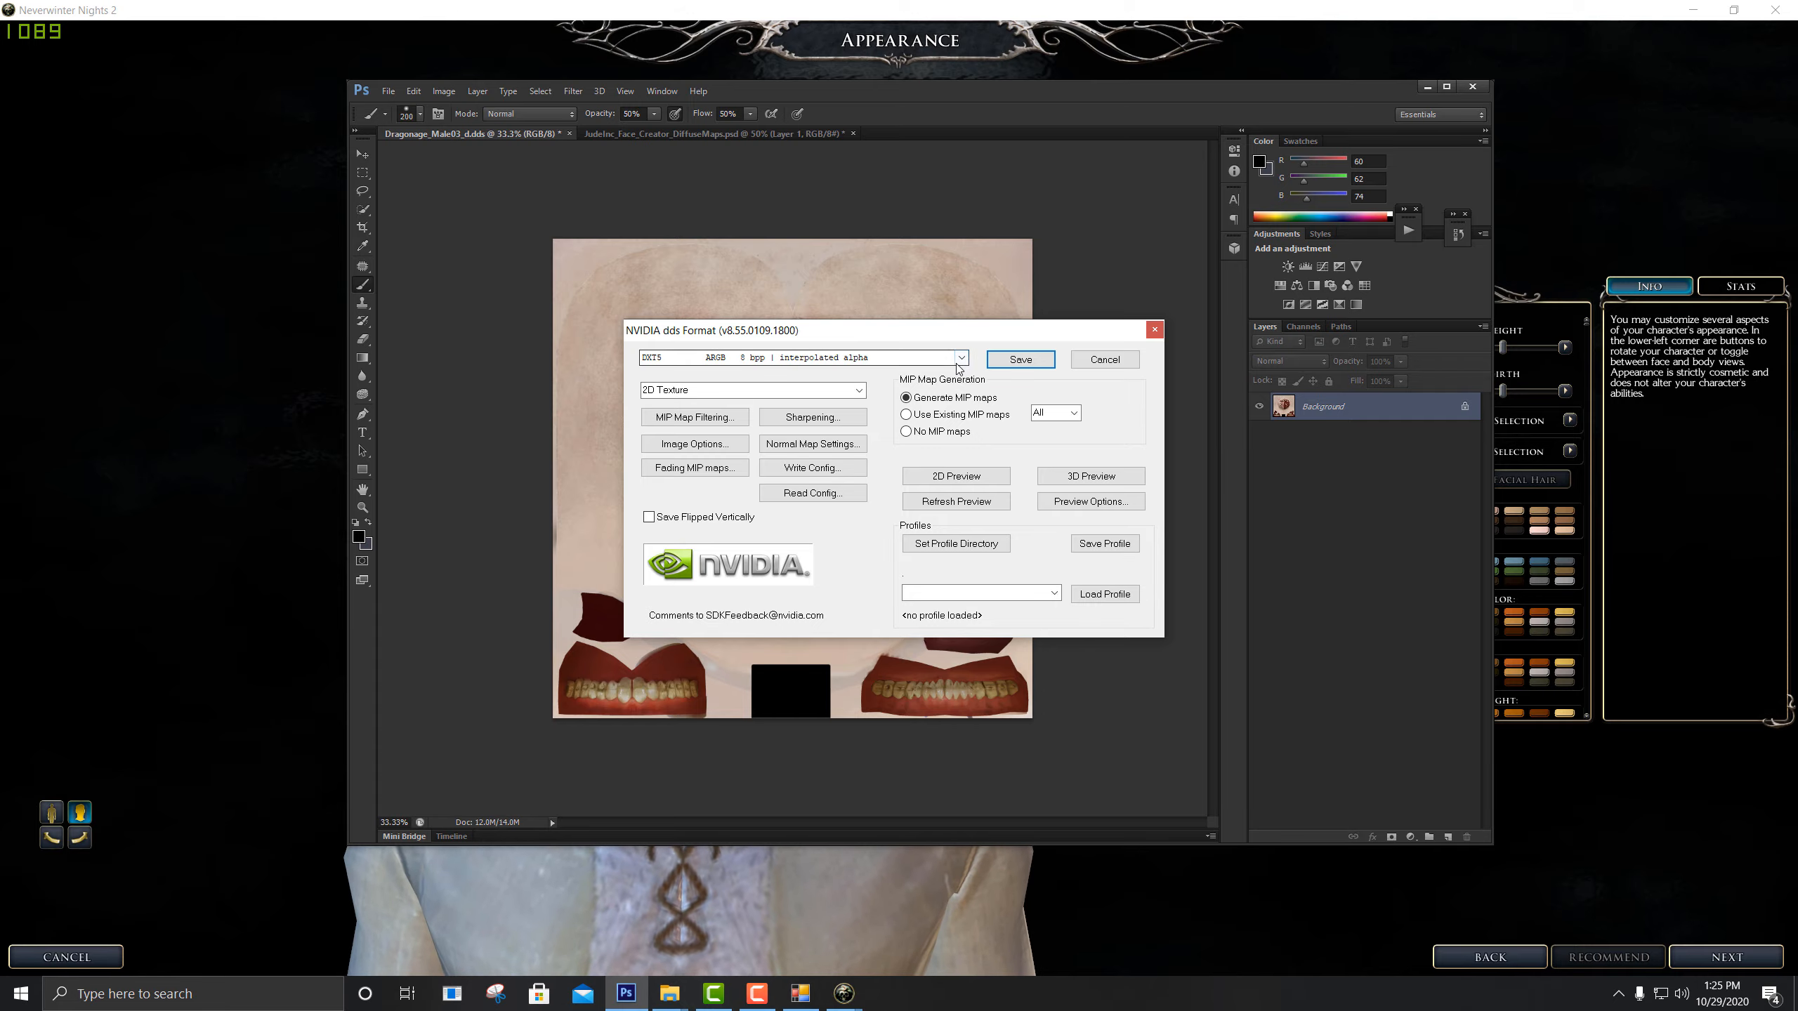
pyautogui.click(648, 357)
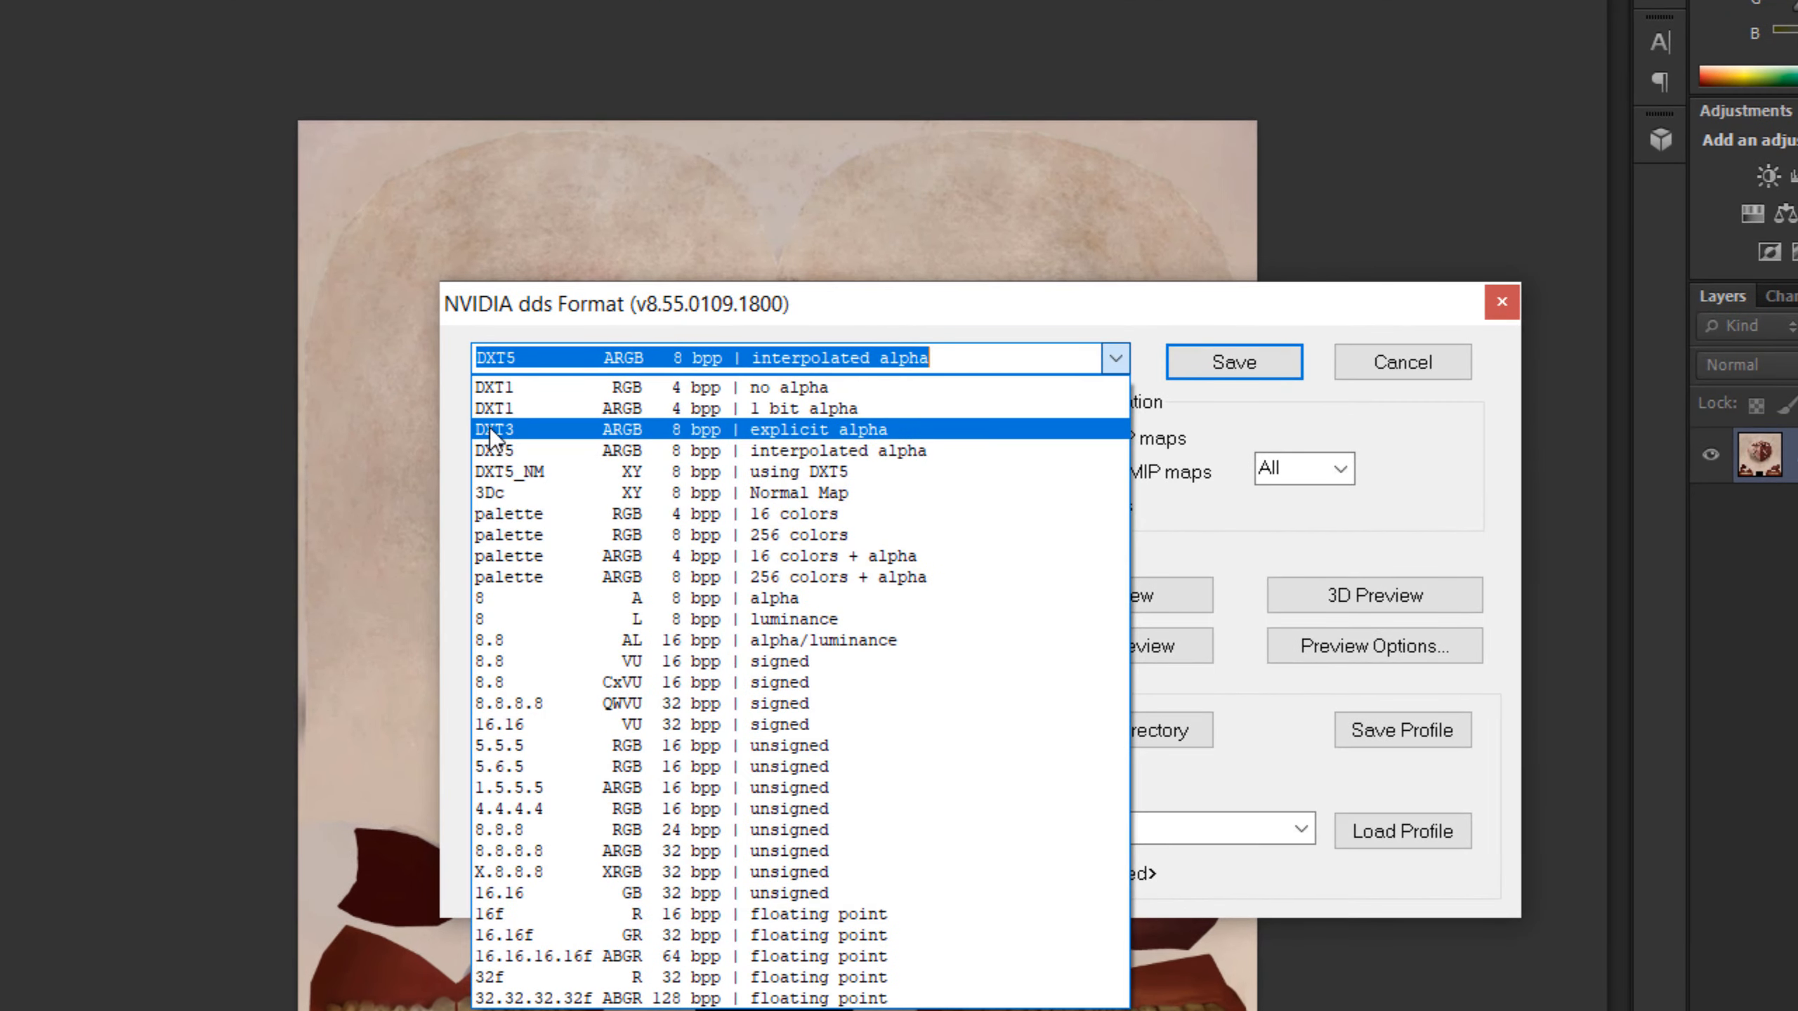
pyautogui.click(649, 393)
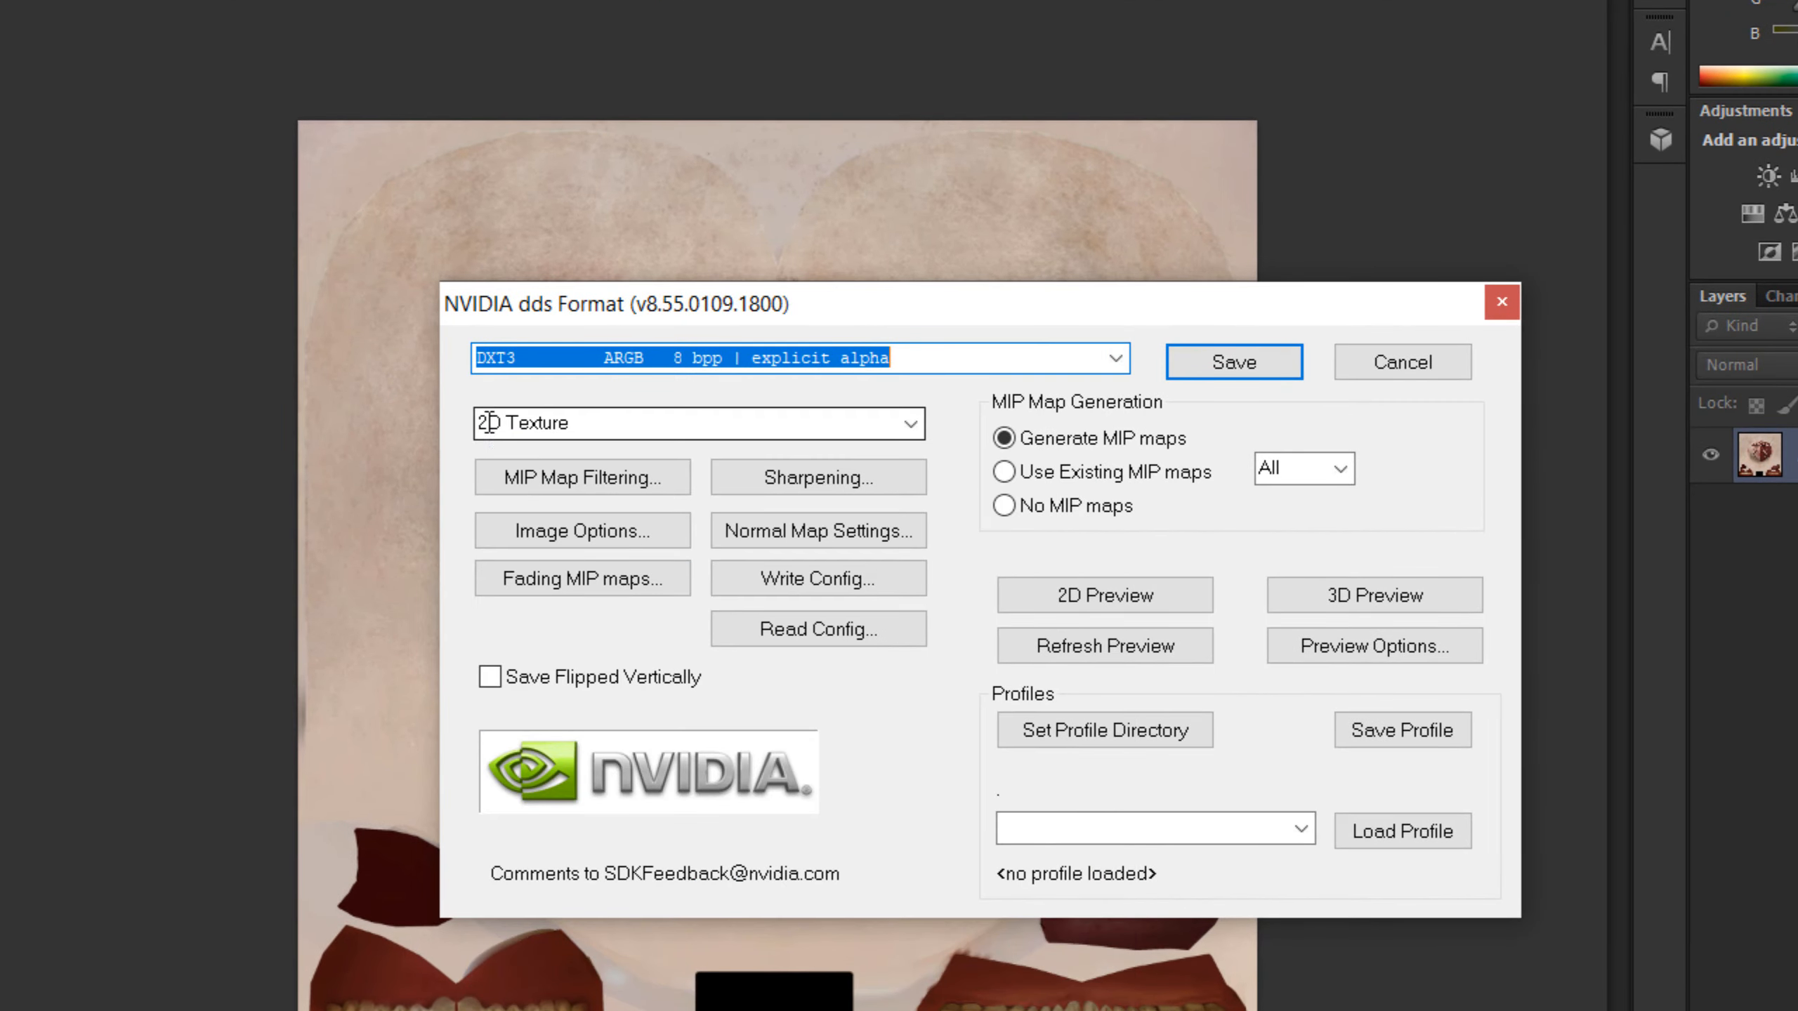
pyautogui.click(1116, 357)
pyautogui.click(539, 431)
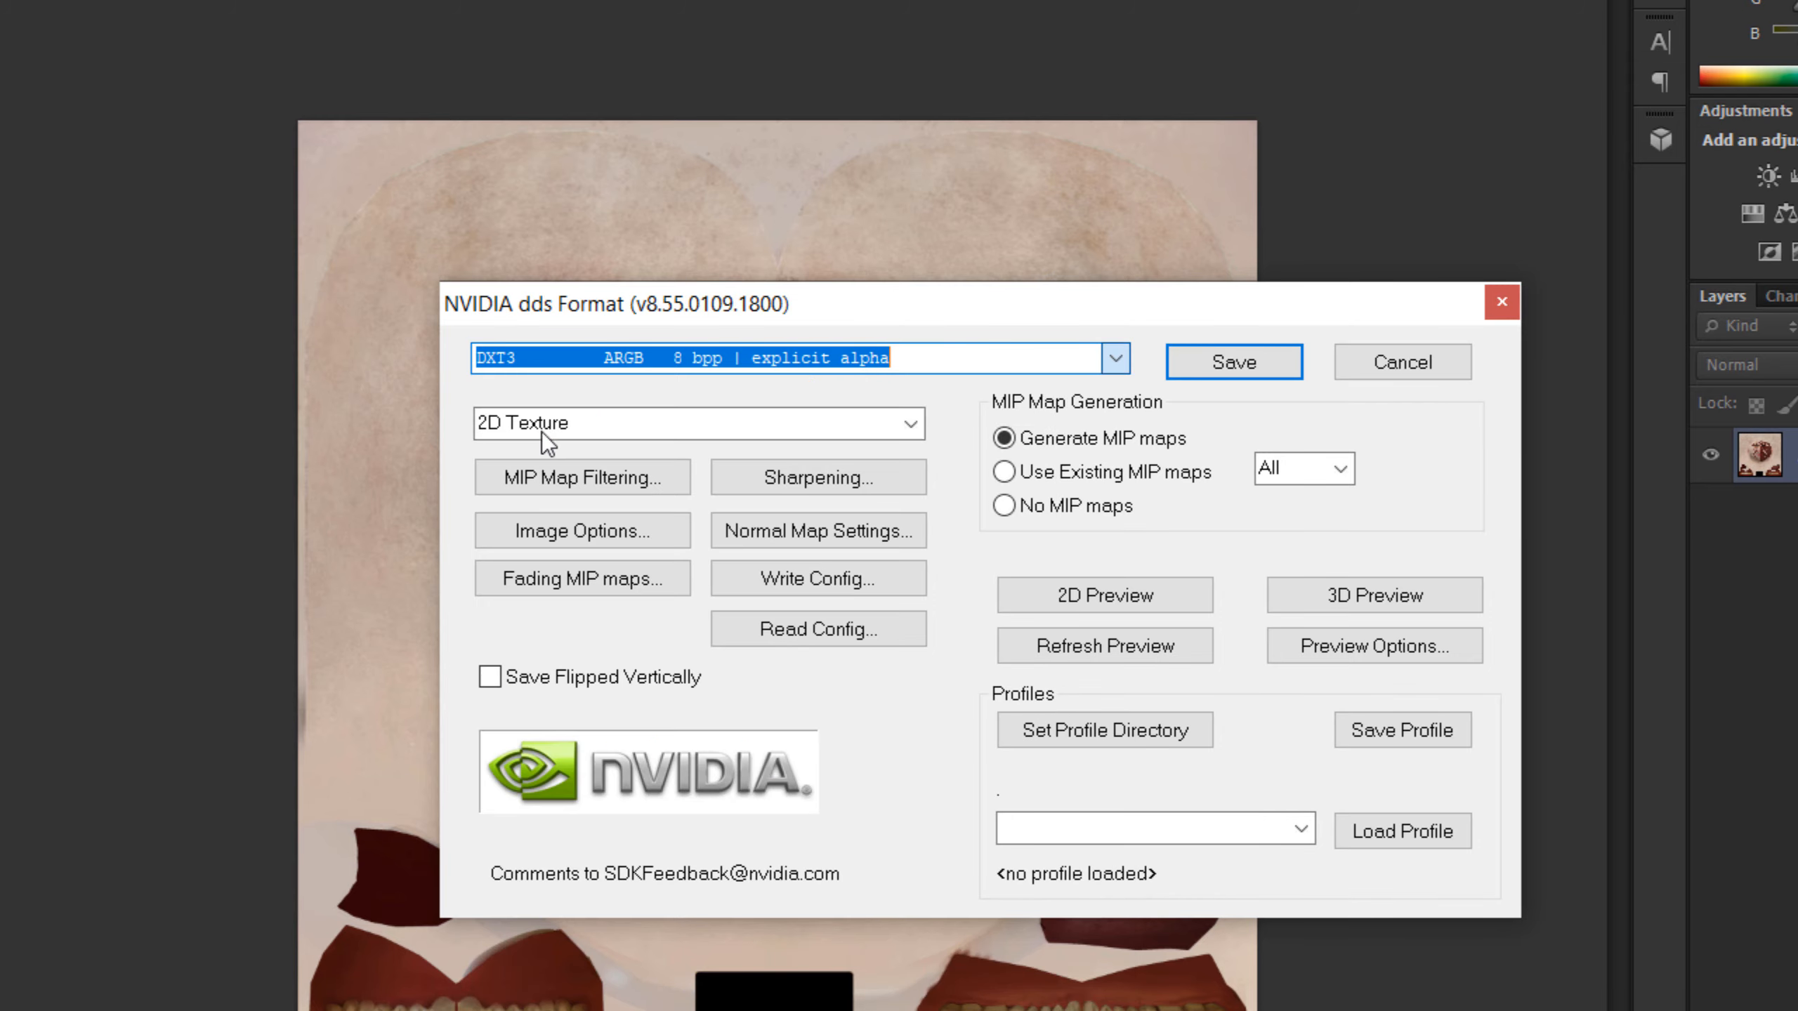
pyautogui.click(1229, 361)
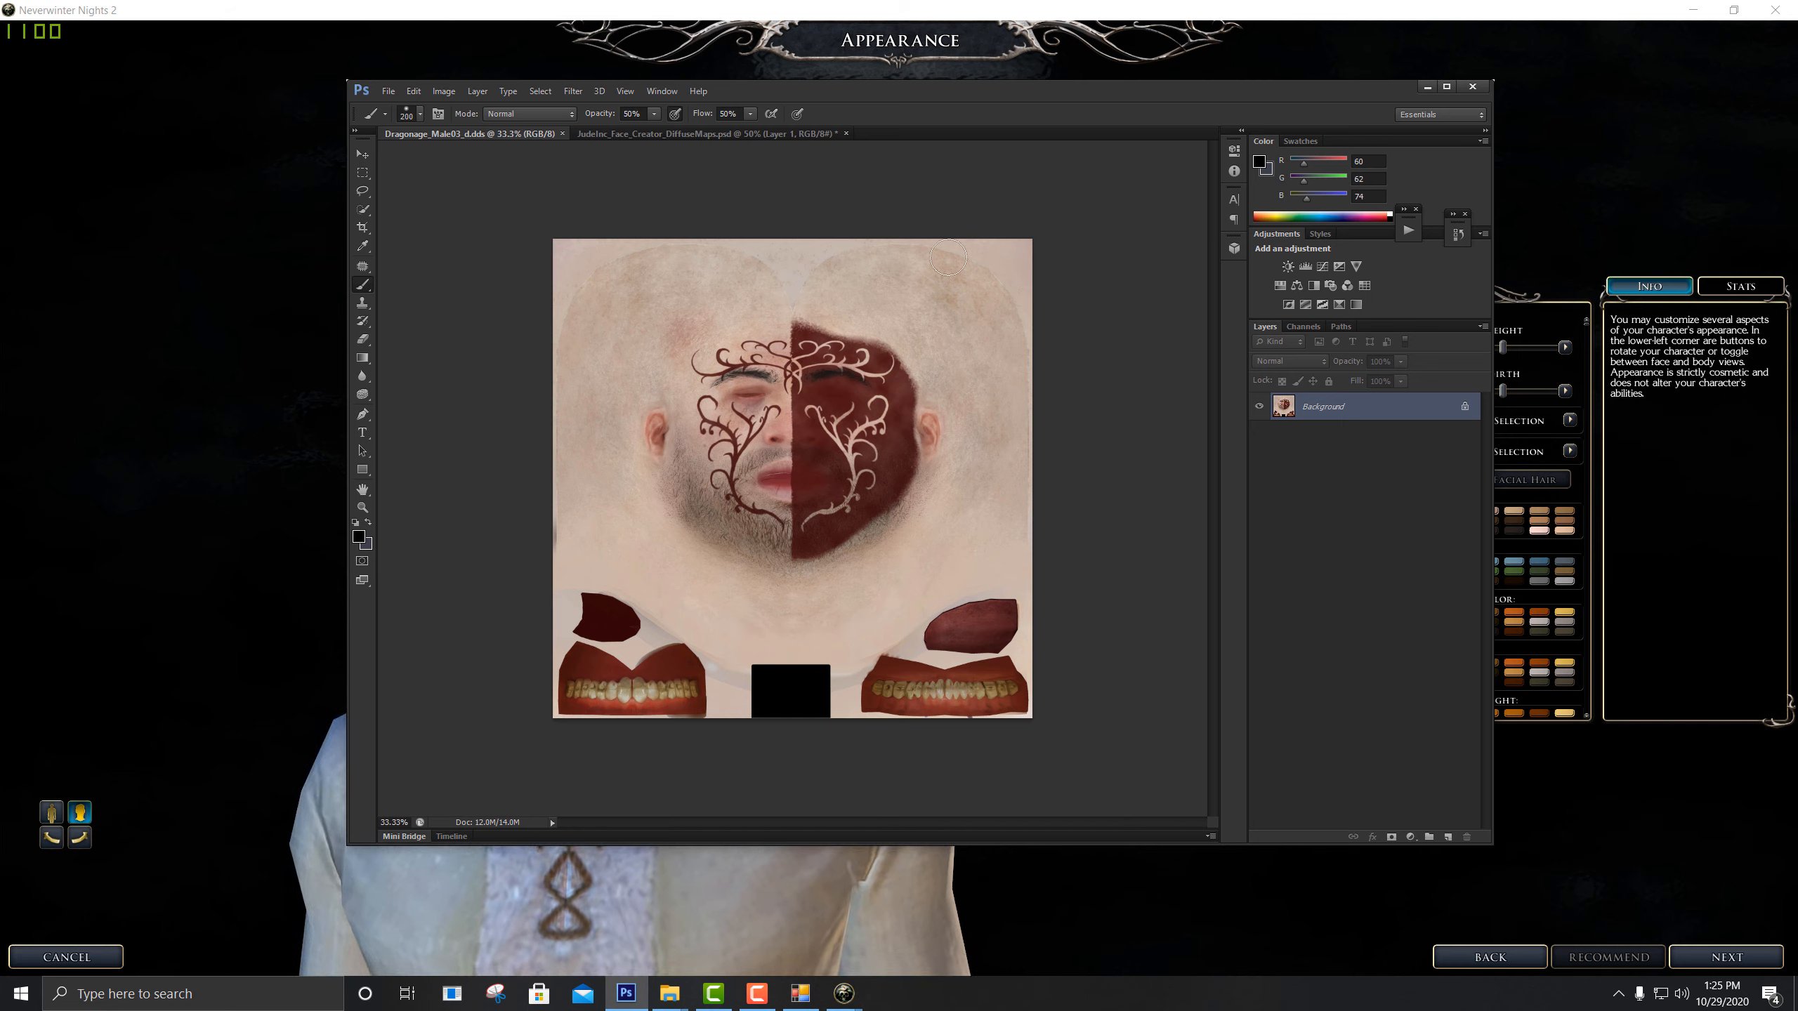
# Switch to Neverwinter Nights 2 and cycle the head selection back and forward to inspect the character's face
pyautogui.click(716, 8)
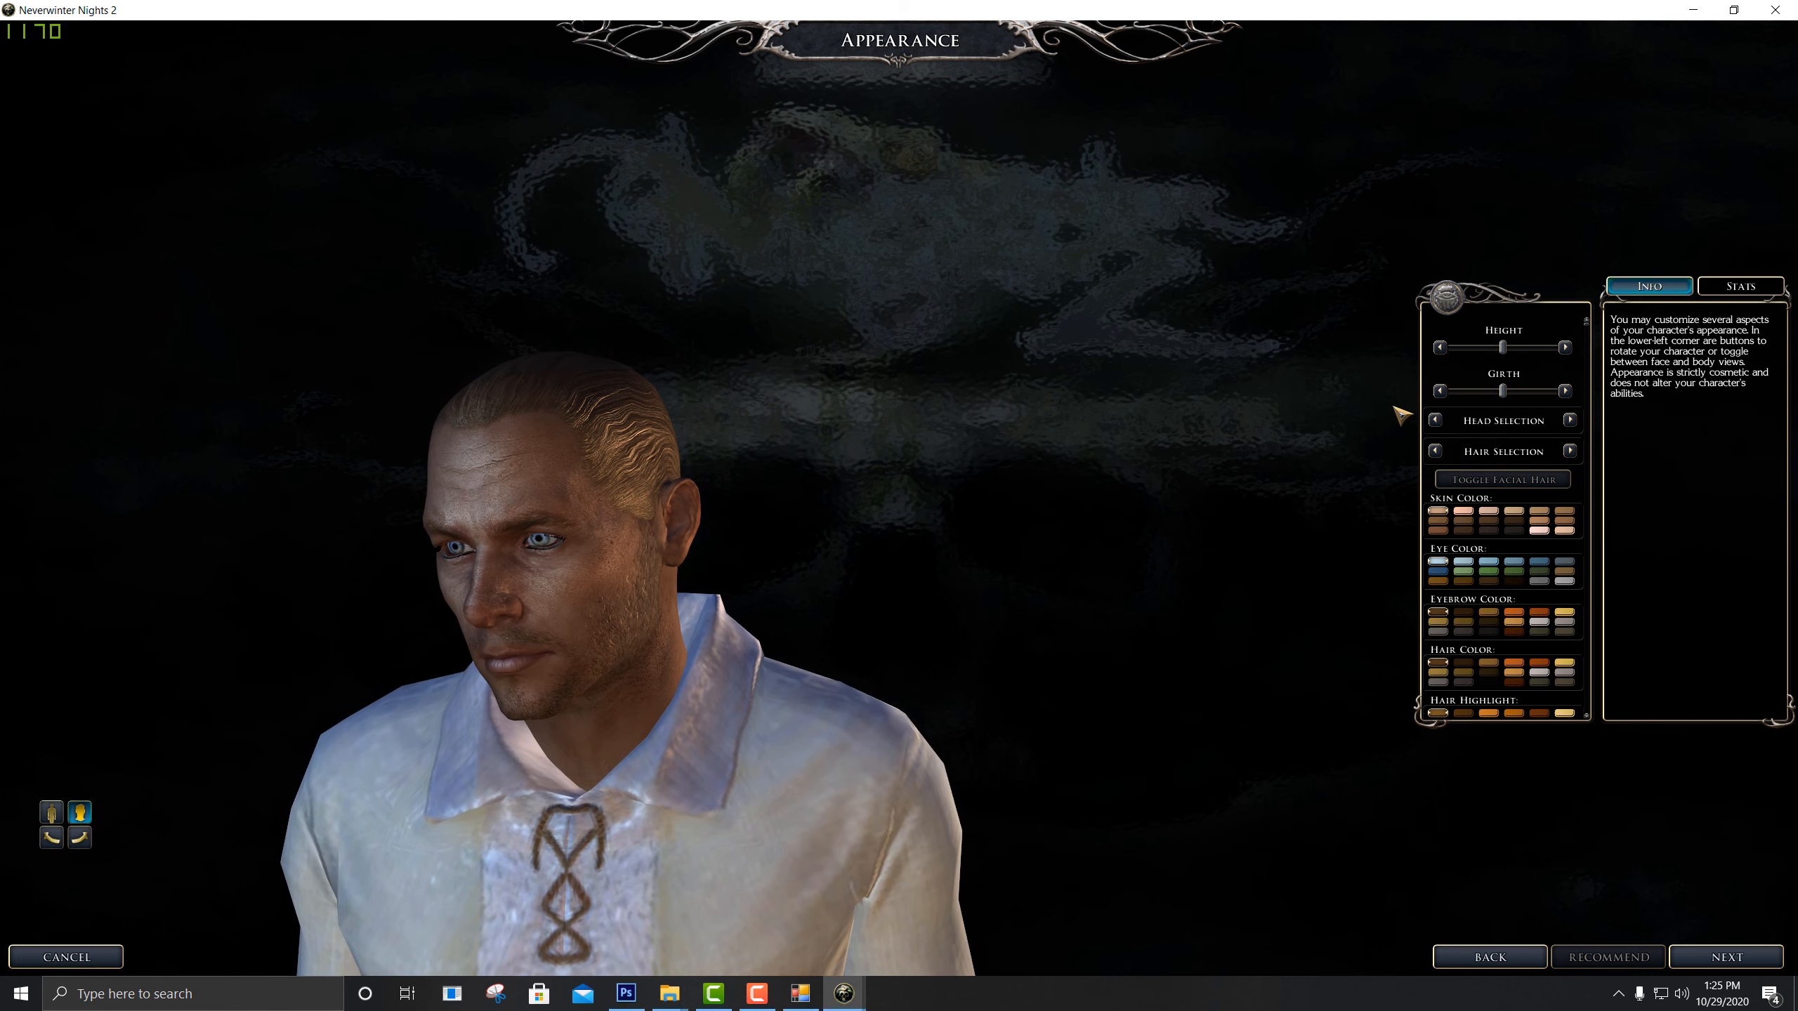
pyautogui.click(1435, 421)
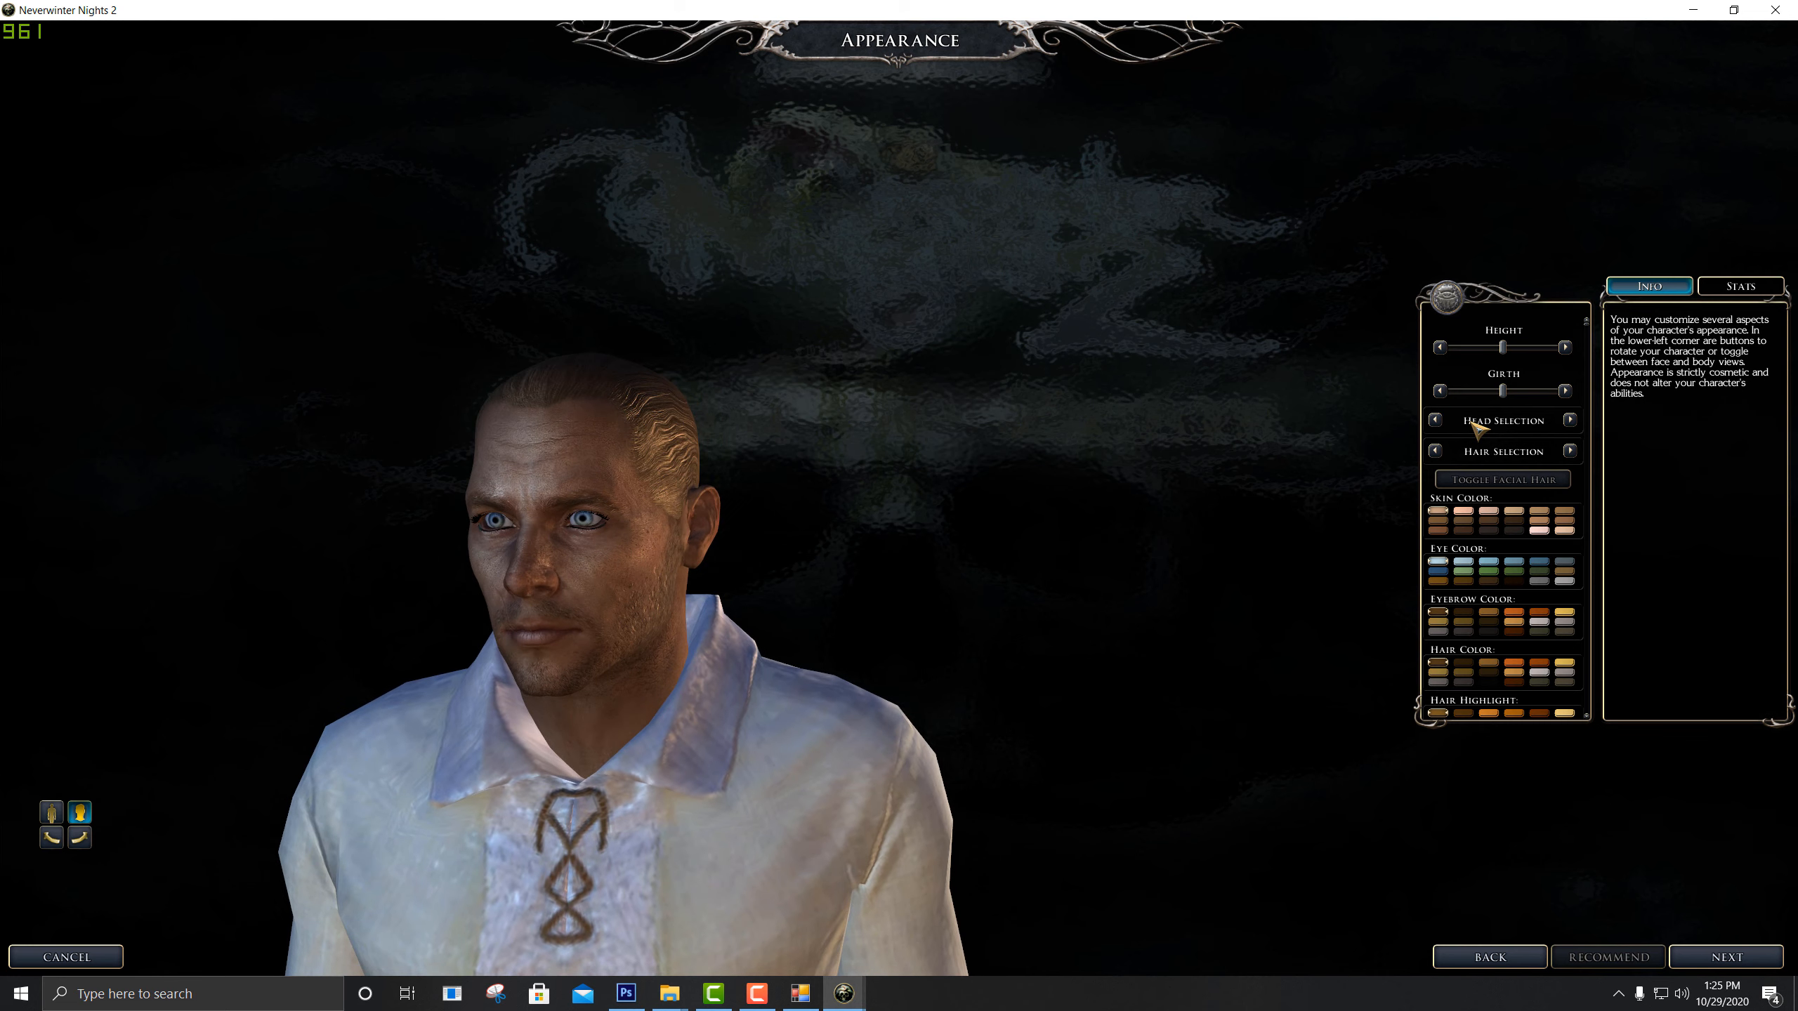
pyautogui.click(1570, 421)
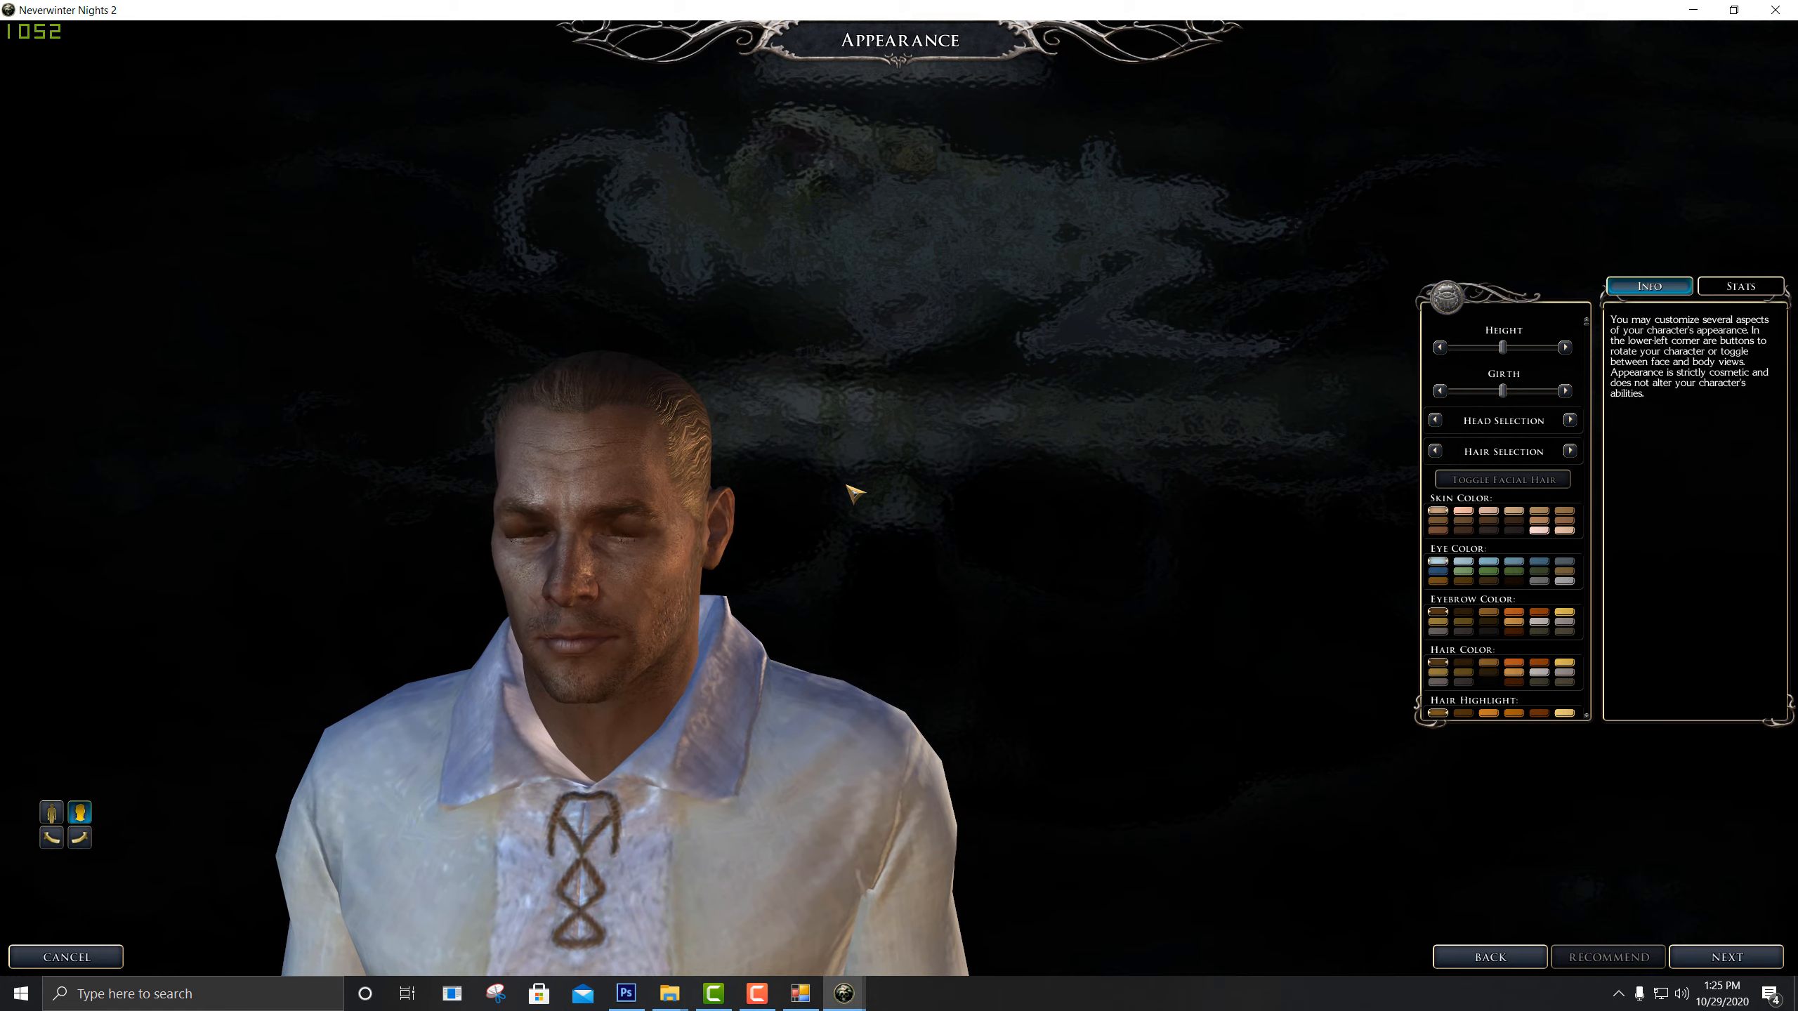
# Check the saved texture files in the My Mod Faces folder in File Explorer, and advance the game's head selection
pyautogui.click(669, 994)
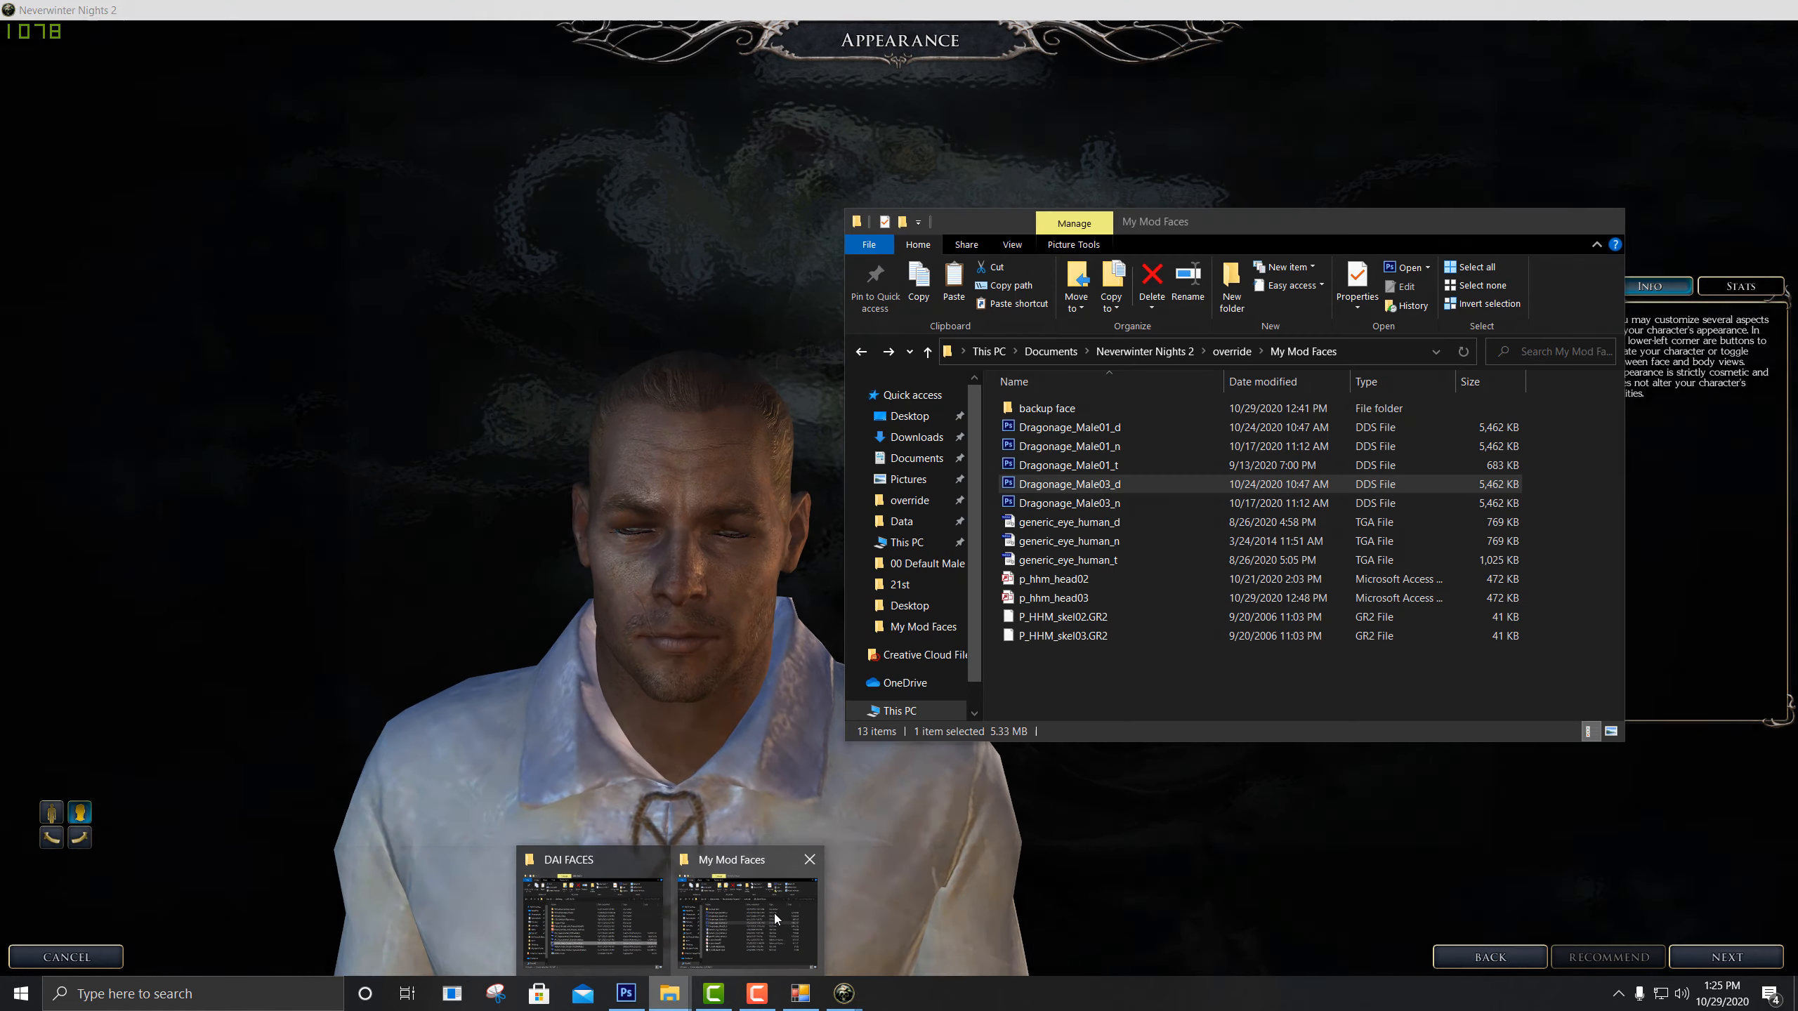
pyautogui.click(773, 914)
pyautogui.click(1116, 427)
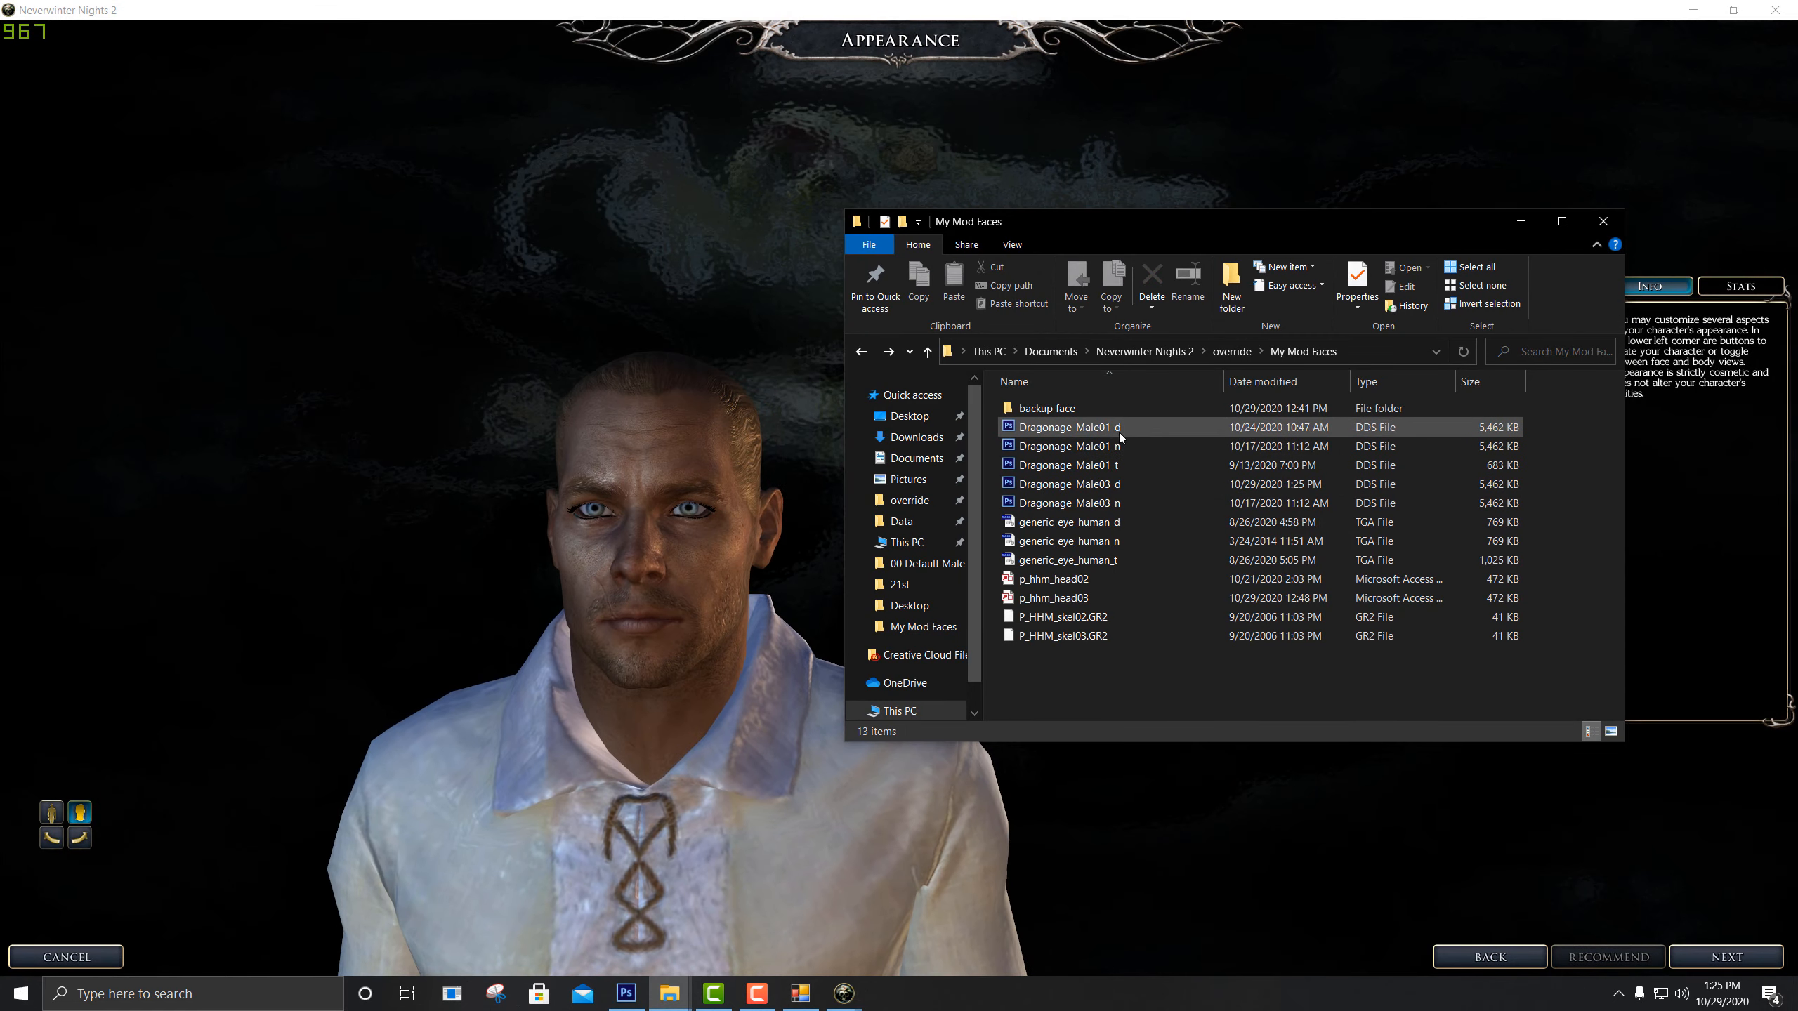
pyautogui.moveTo(1247, 220); pyautogui.dragTo(1032, 394)
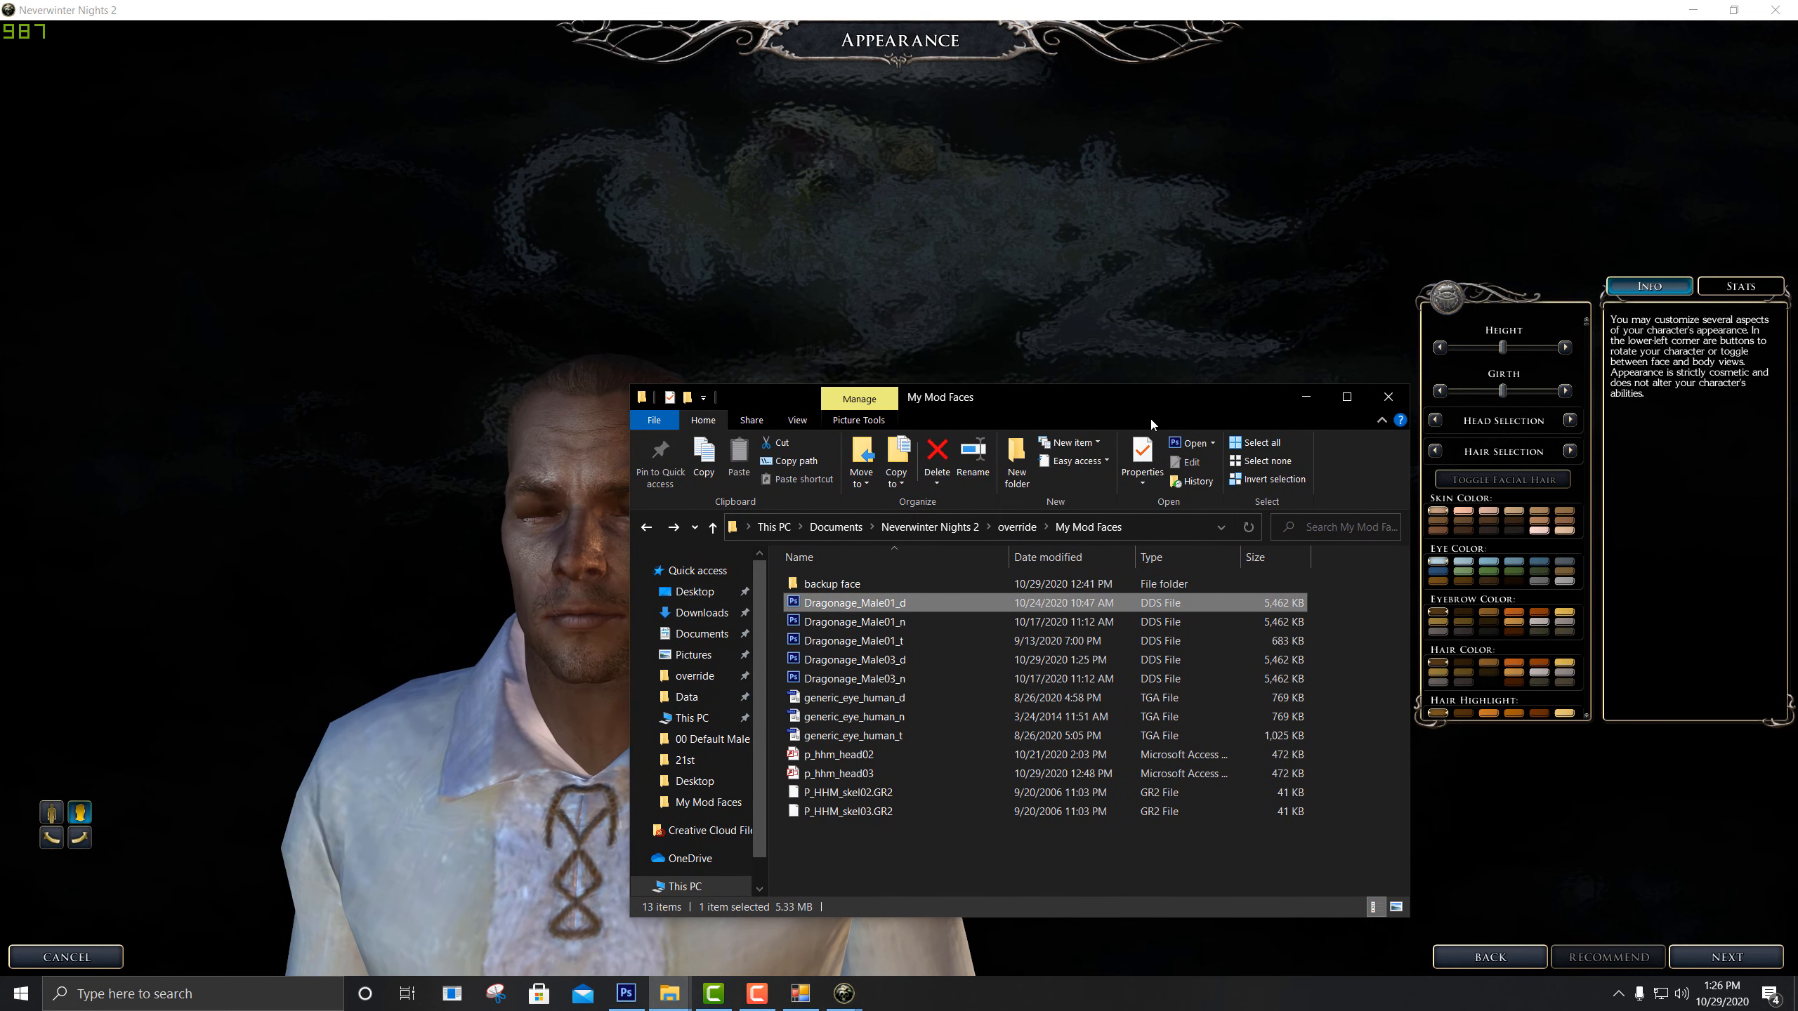
pyautogui.click(1571, 421)
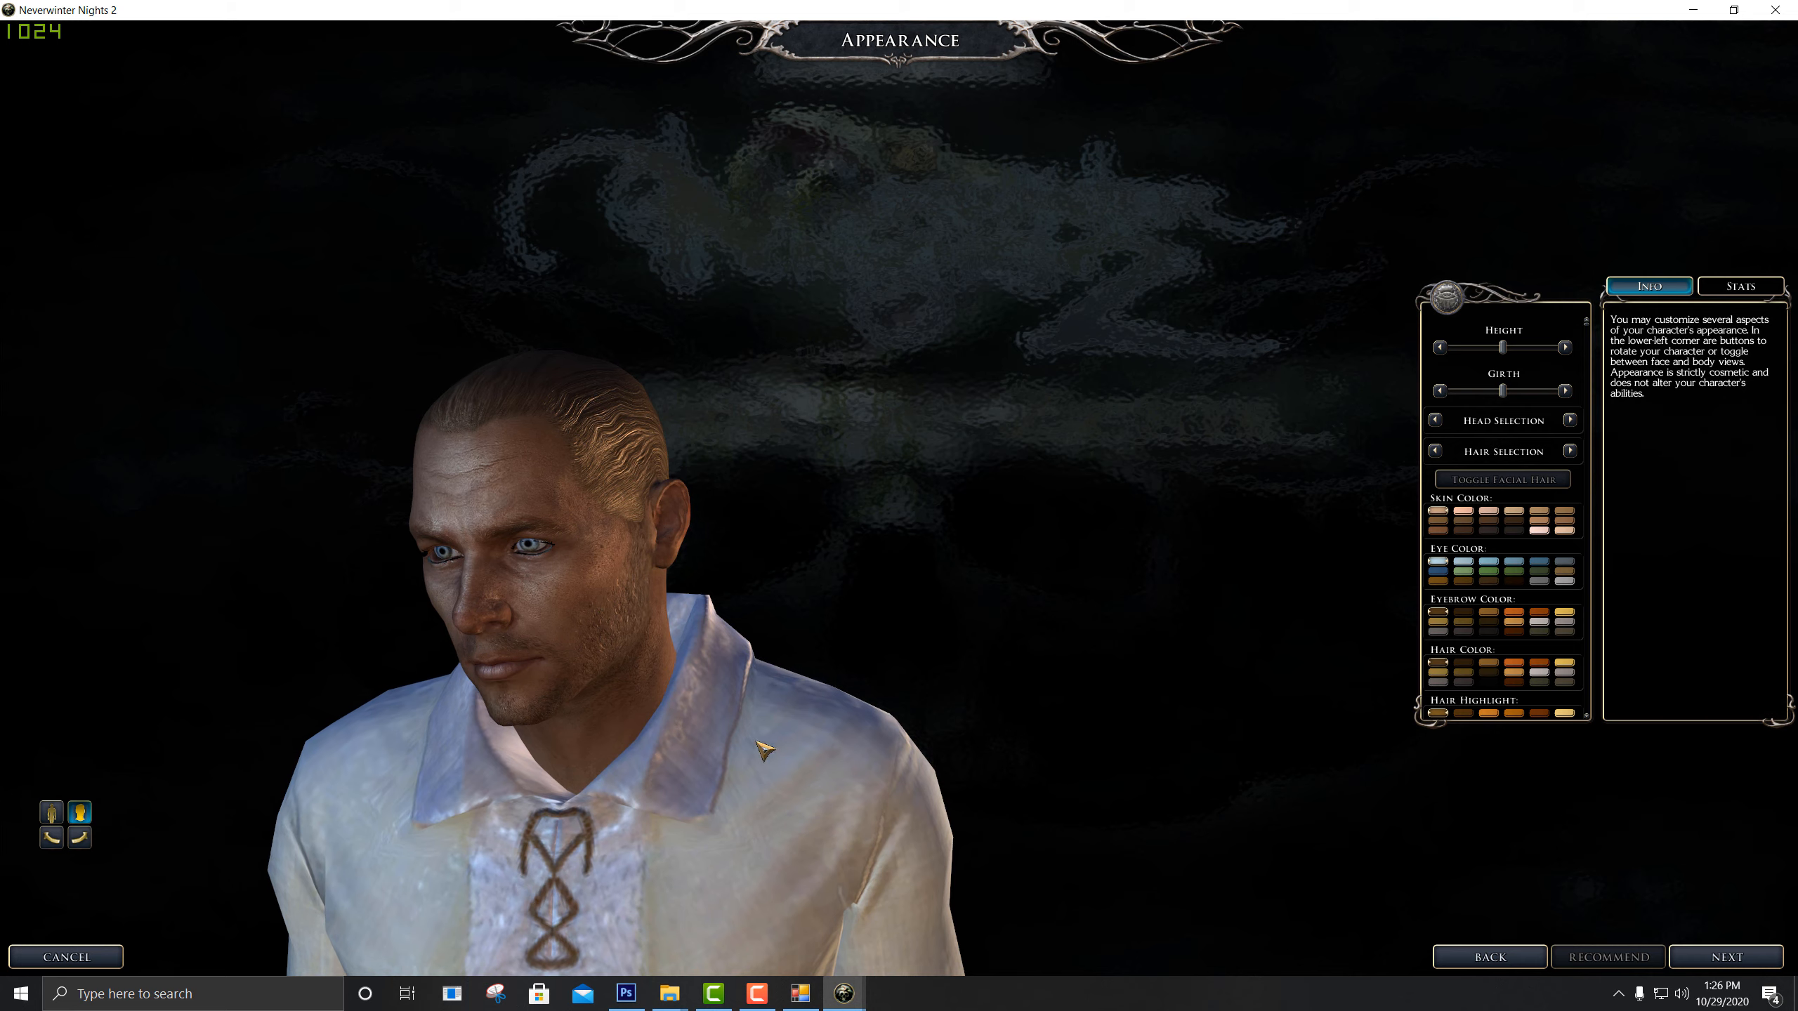
# Select Dragonage_Male03_d in the My Mod Faces folder to check its save date, return to the game and advance the head selection
pyautogui.click(677, 995)
pyautogui.click(746, 907)
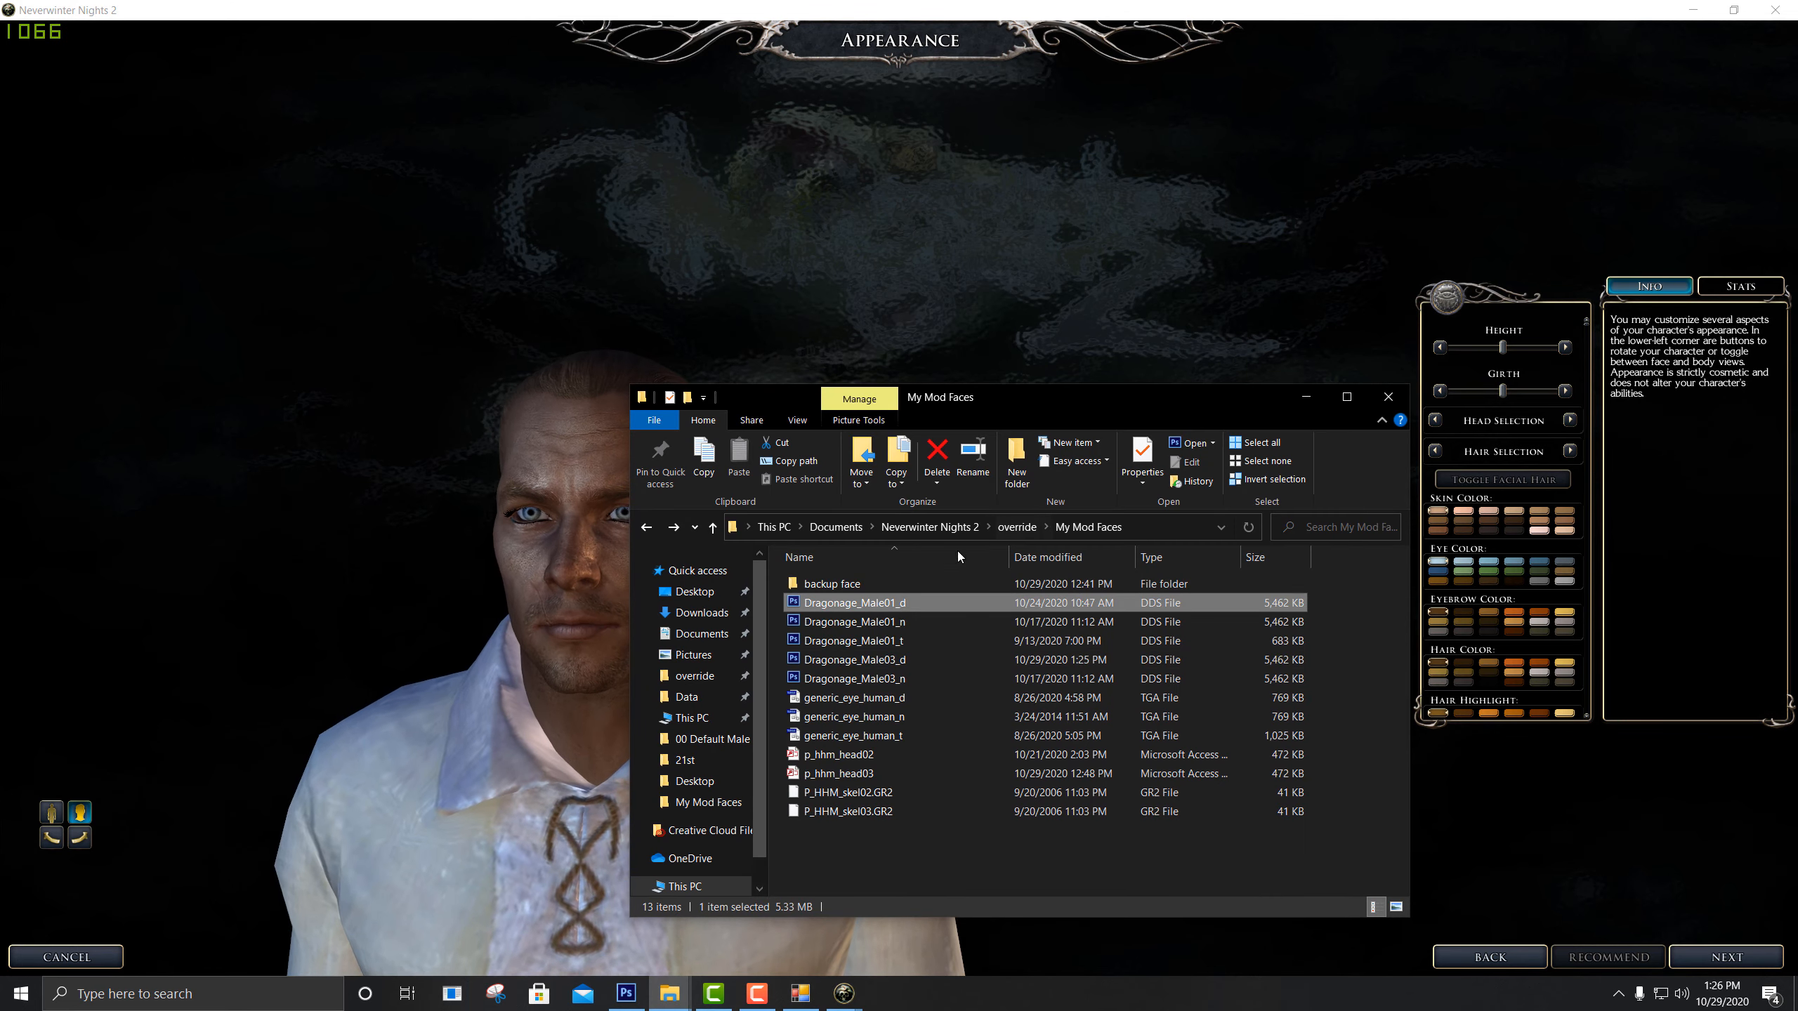
pyautogui.click(913, 660)
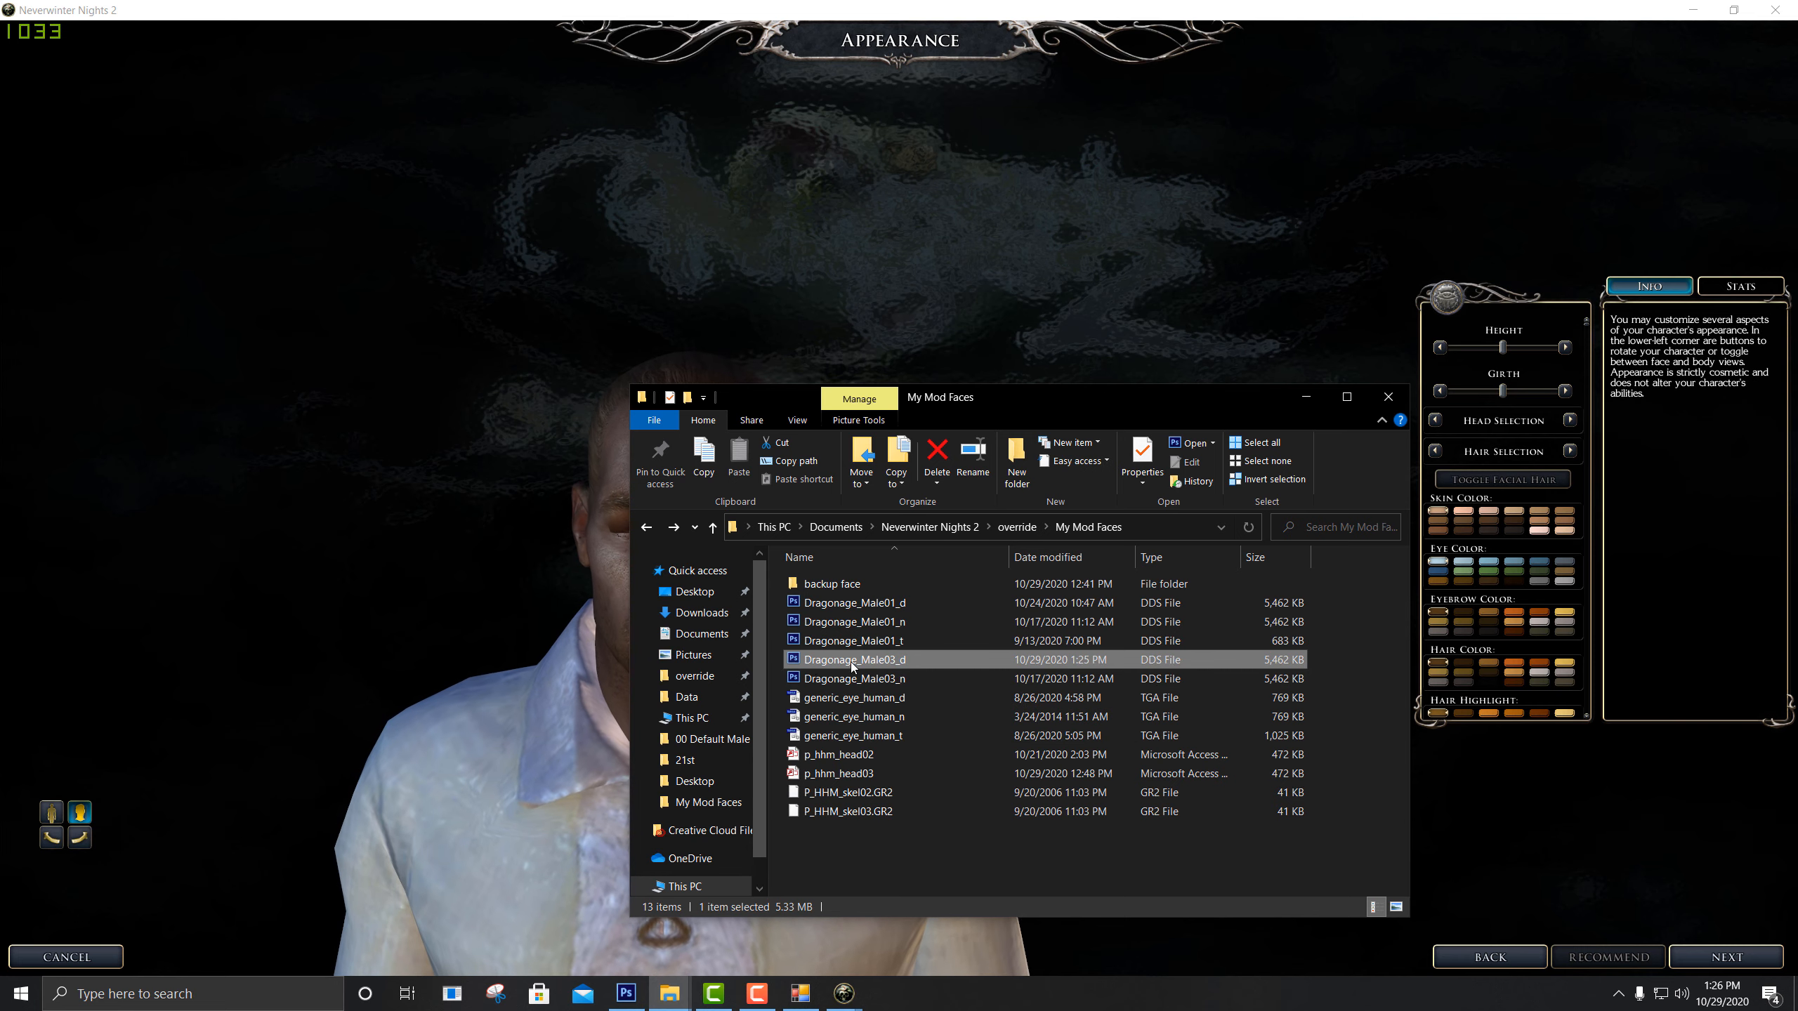
pyautogui.click(1039, 5)
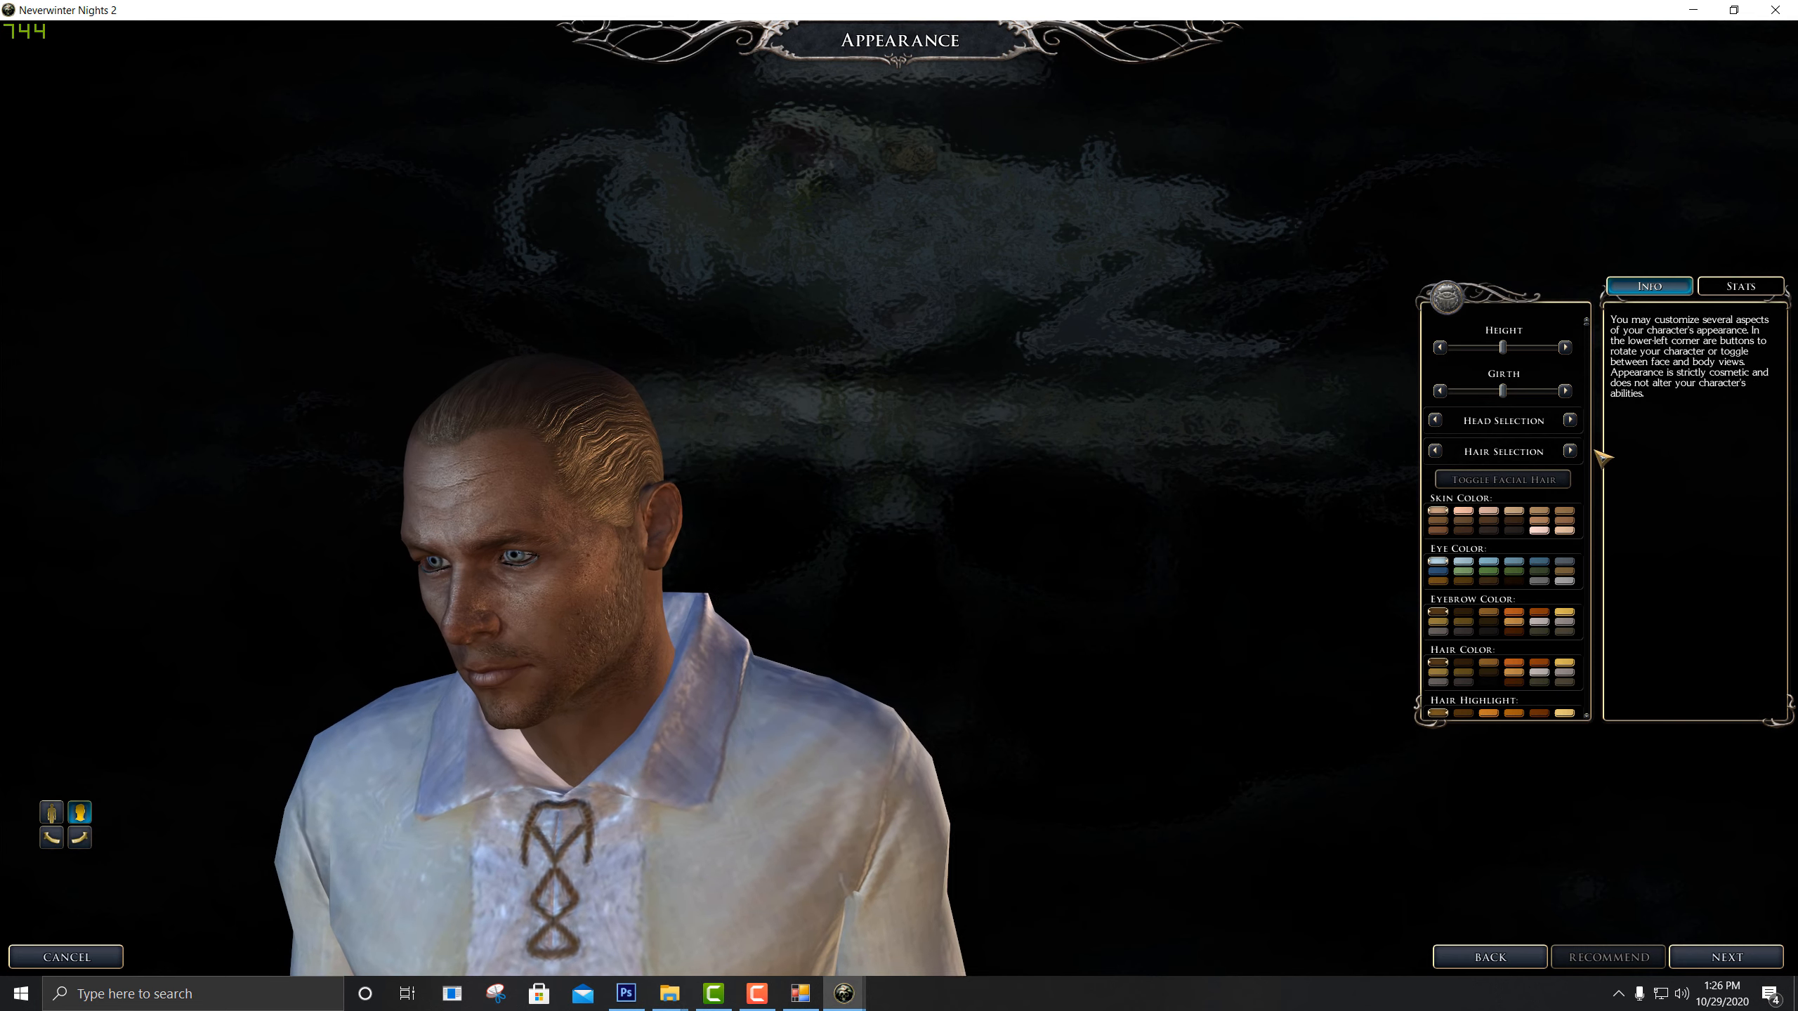
pyautogui.click(1570, 420)
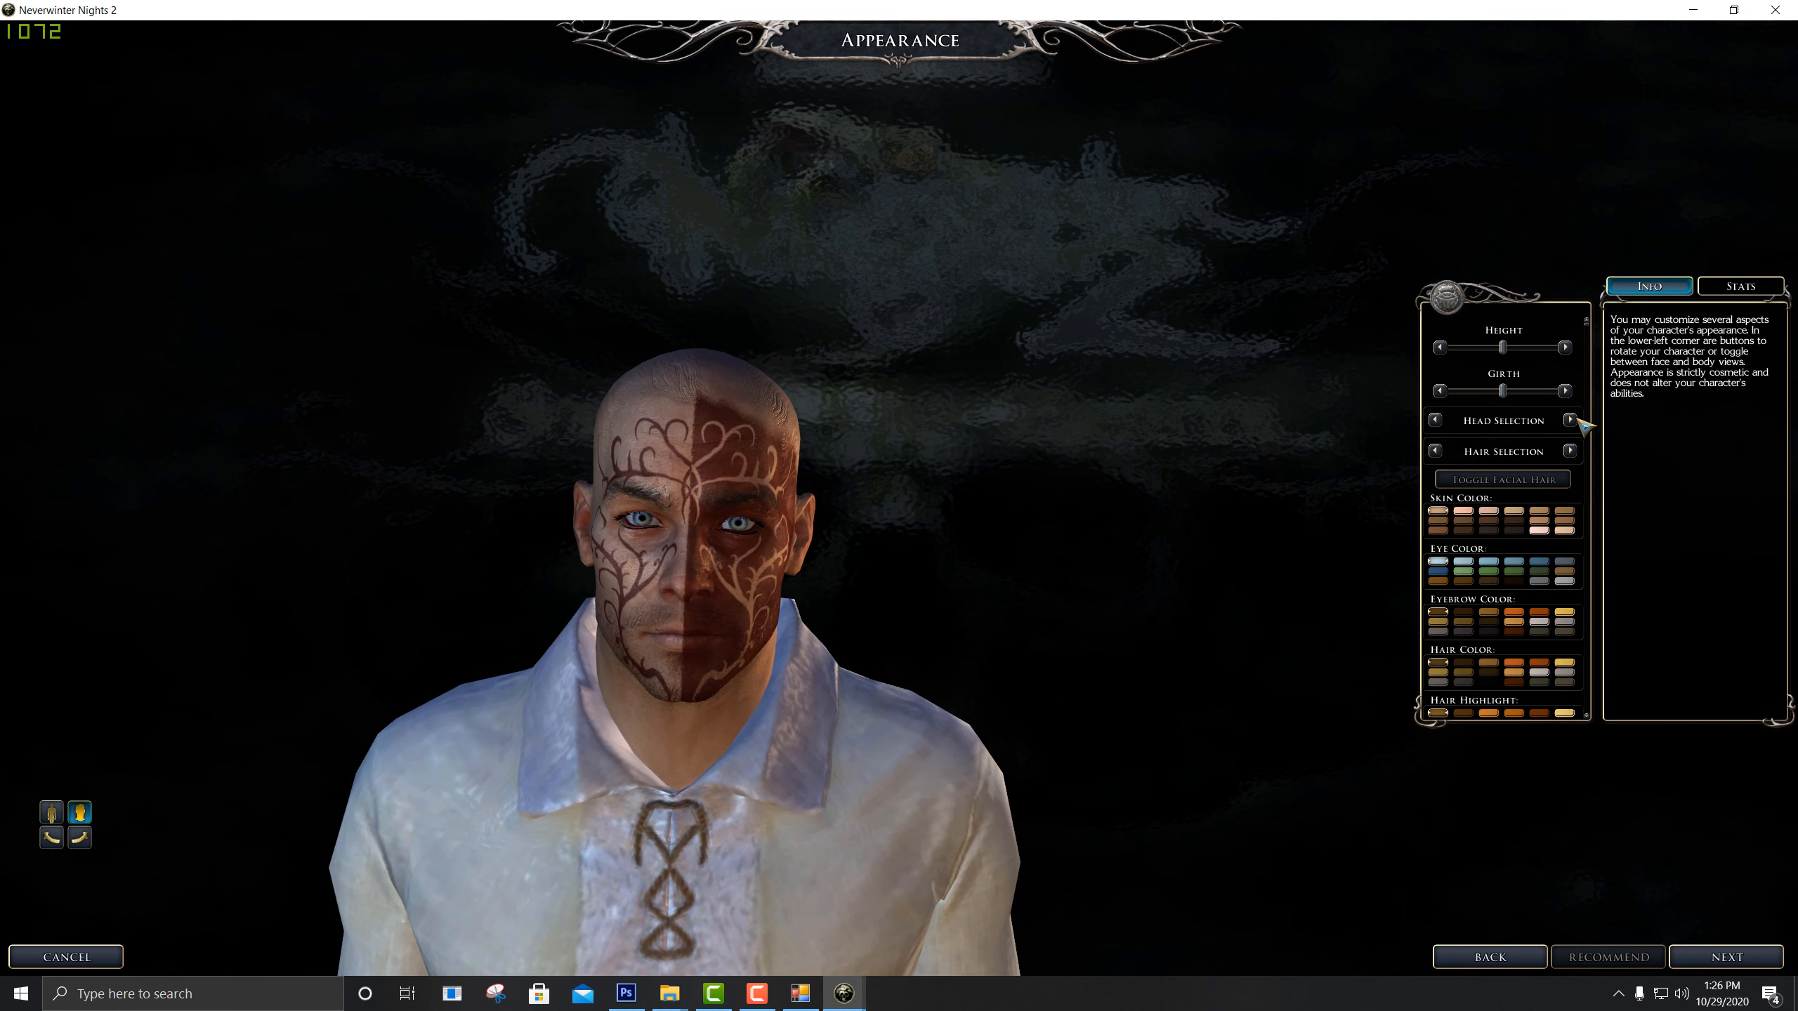
# Rotate the character in both directions to inspect the face paint on the front and sides of the head
pyautogui.click(55, 841)
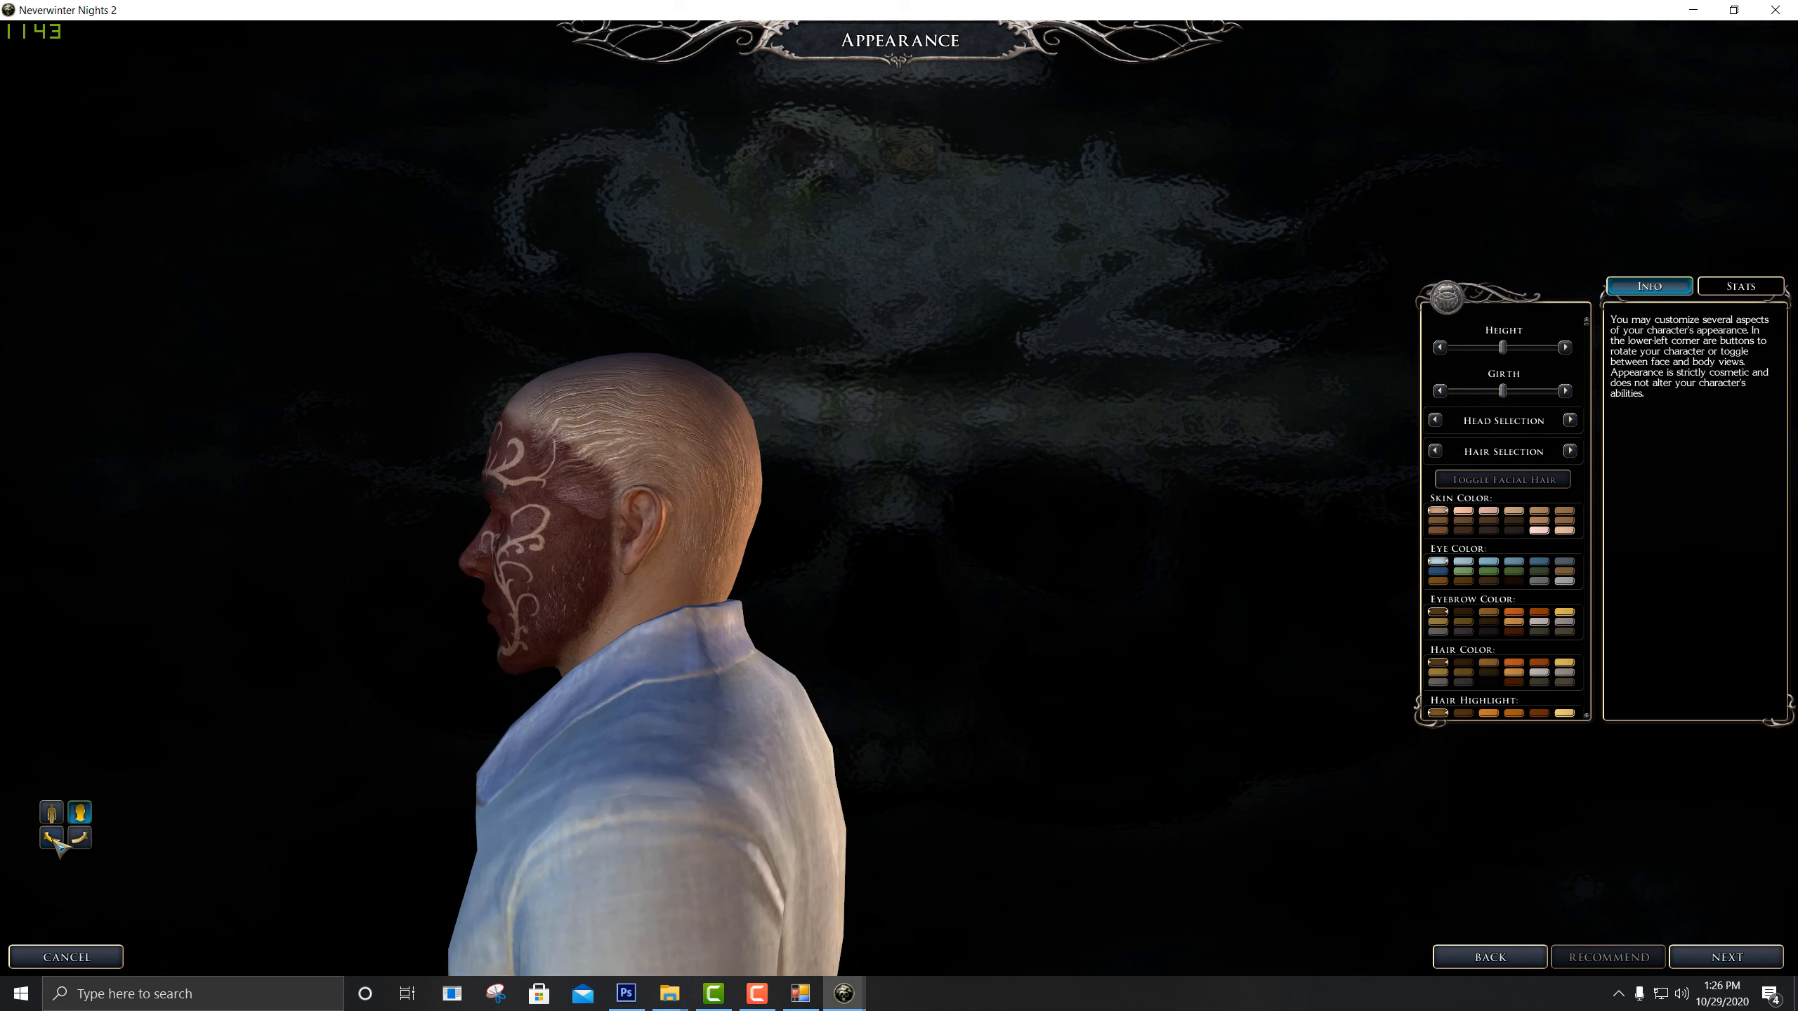
pyautogui.click(84, 842)
pyautogui.click(60, 843)
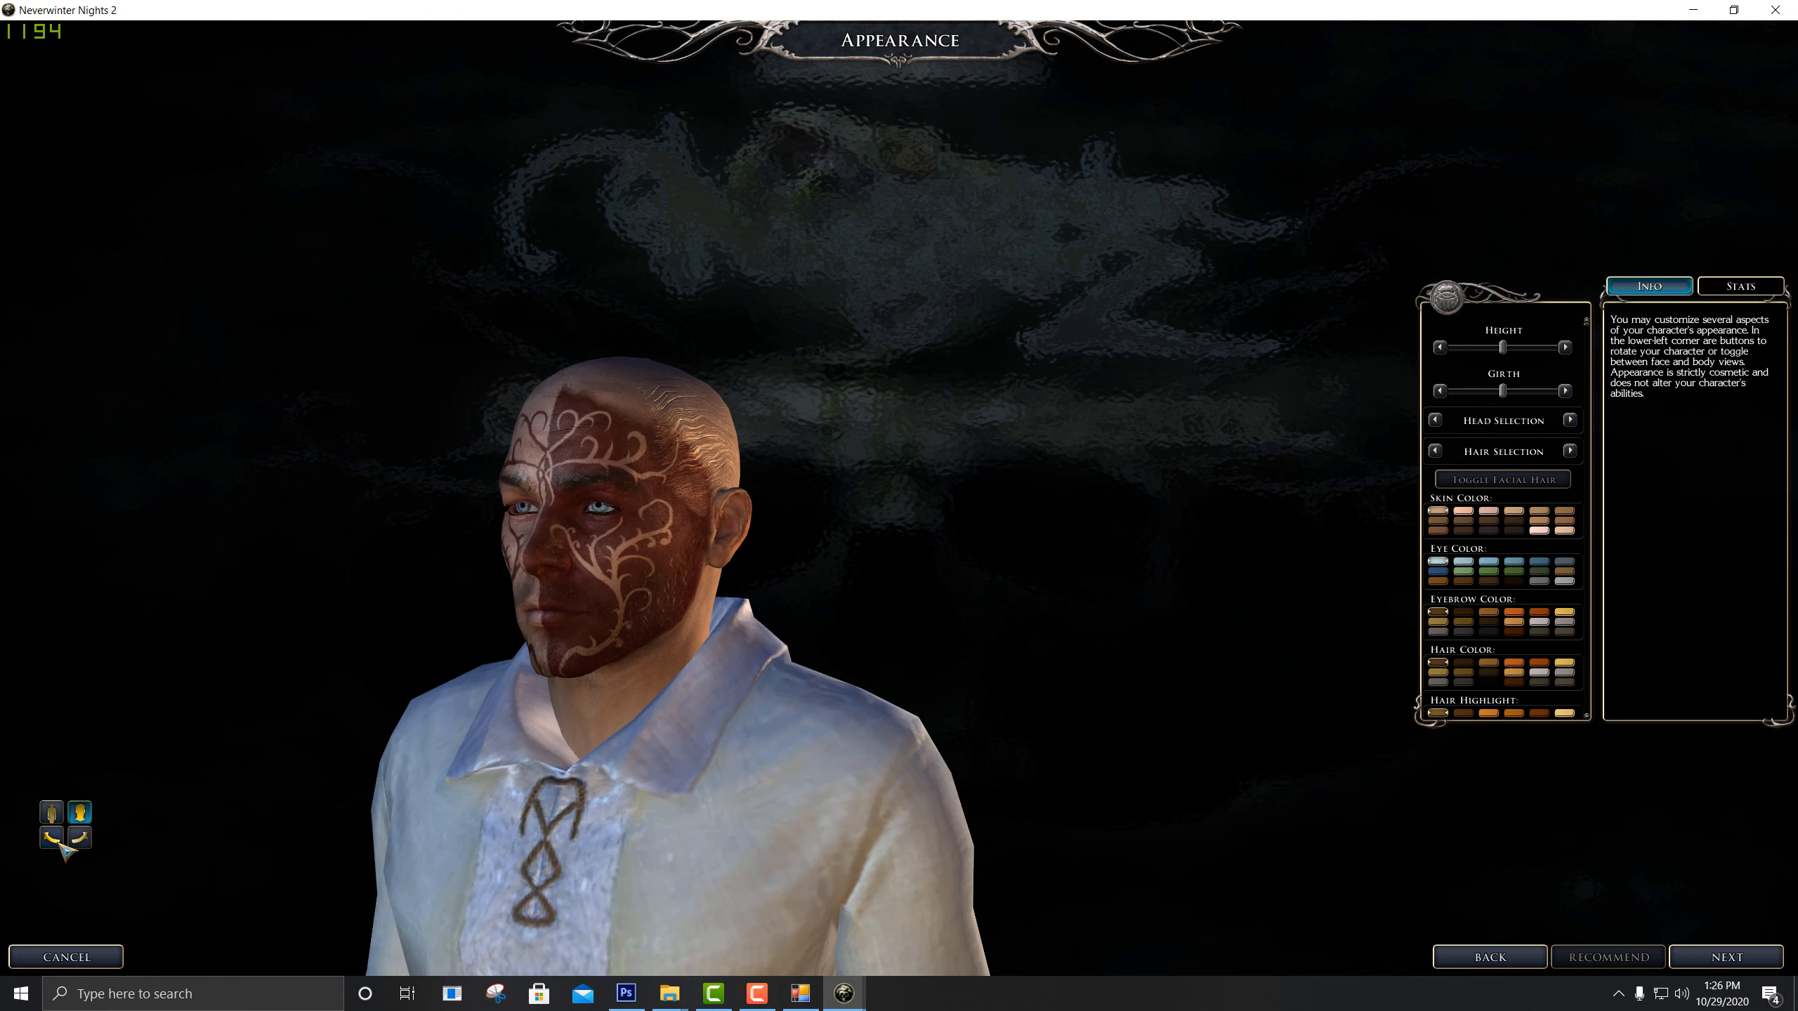
pyautogui.click(83, 840)
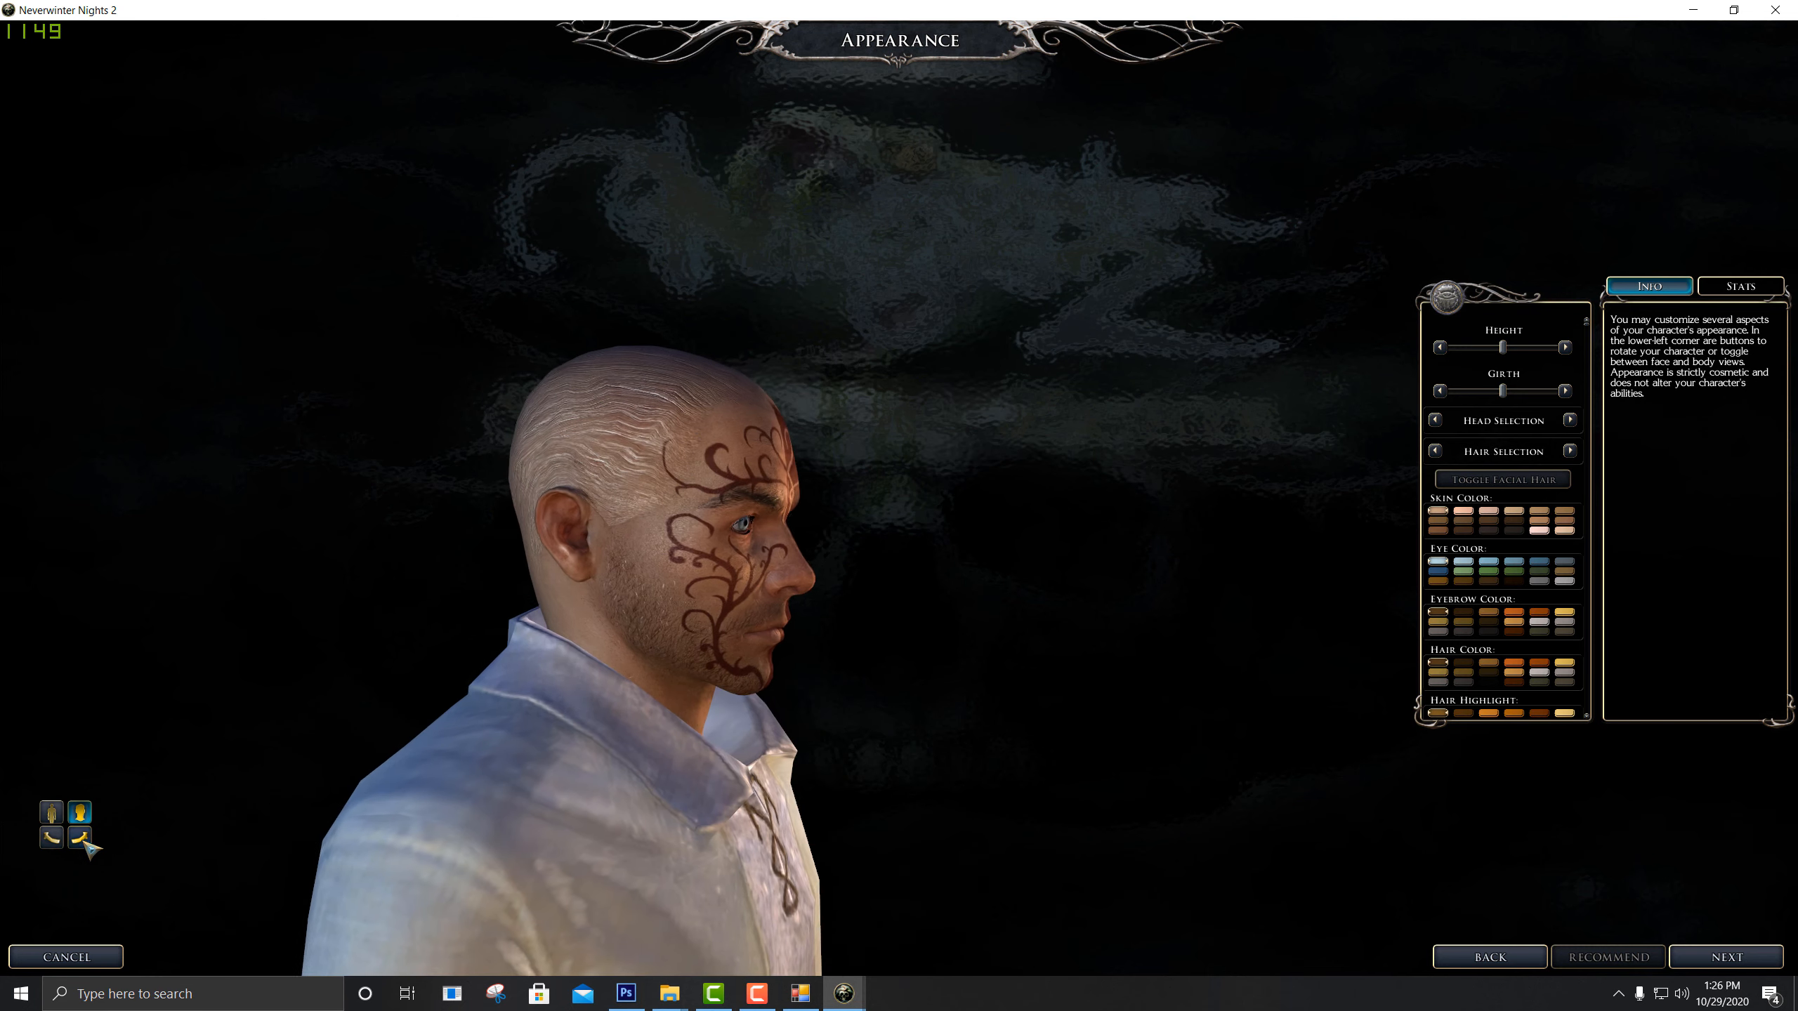
pyautogui.click(52, 840)
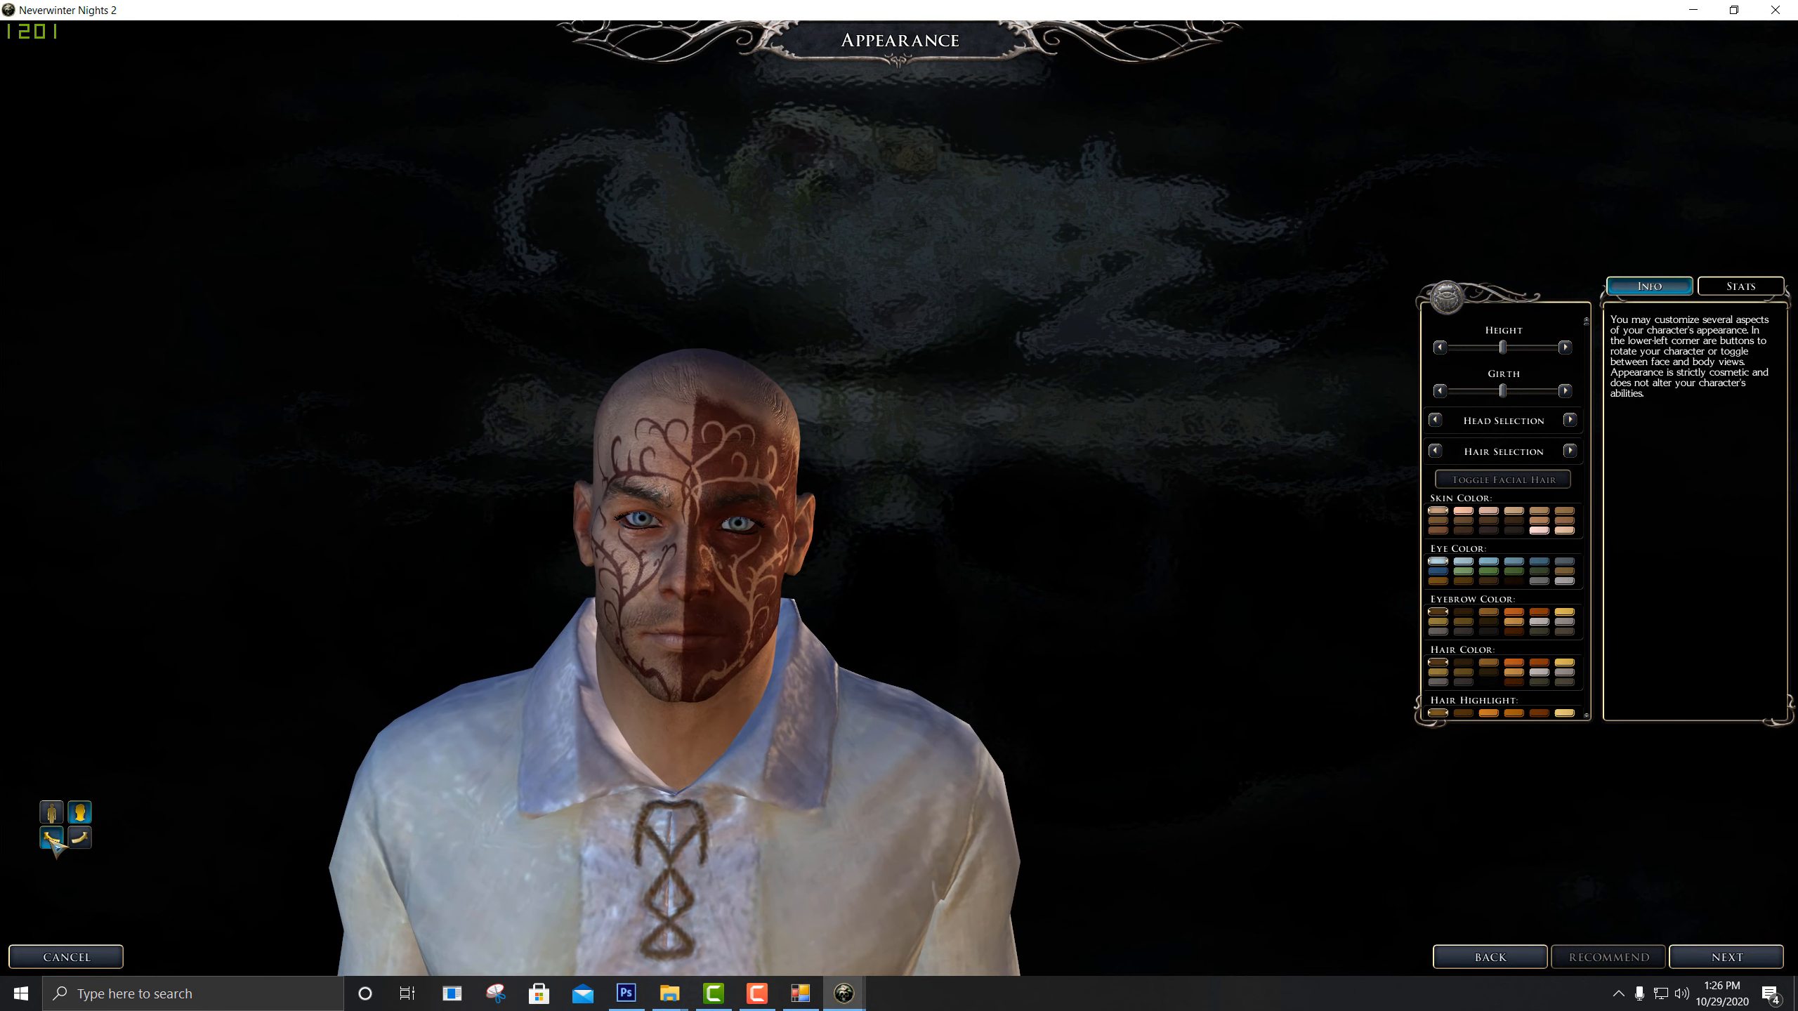
pyautogui.click(79, 840)
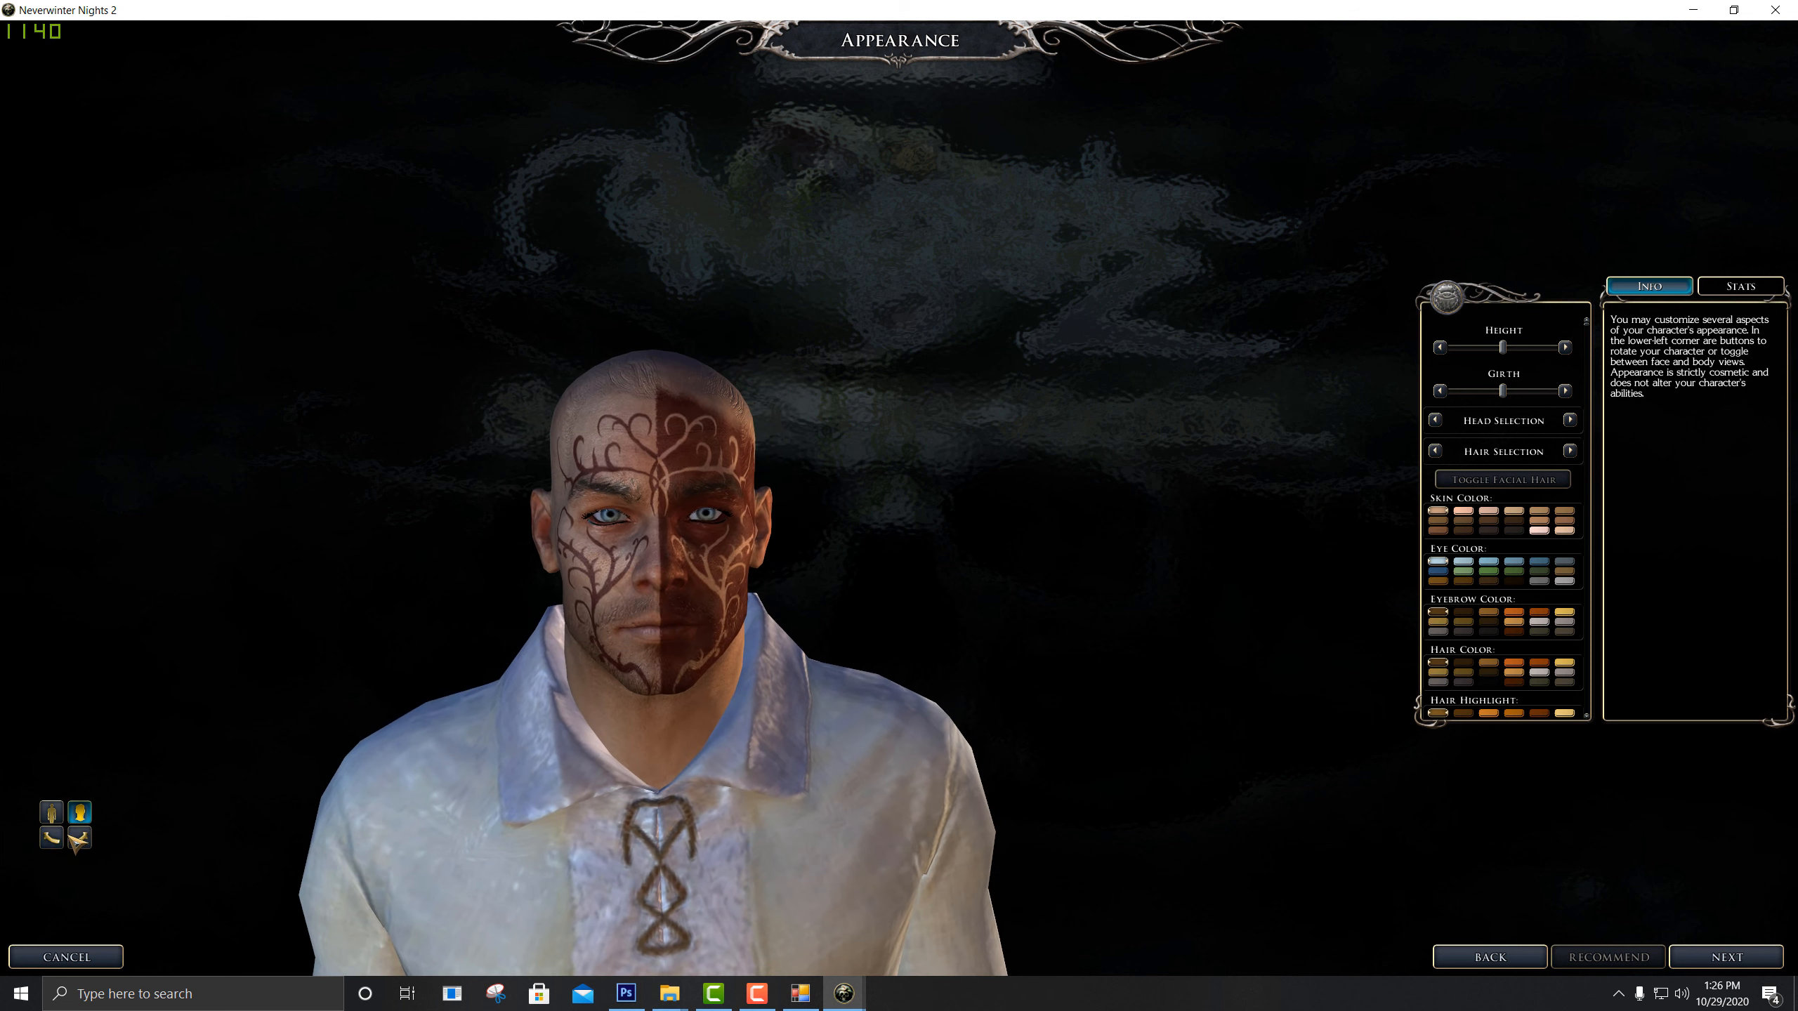
pyautogui.click(79, 840)
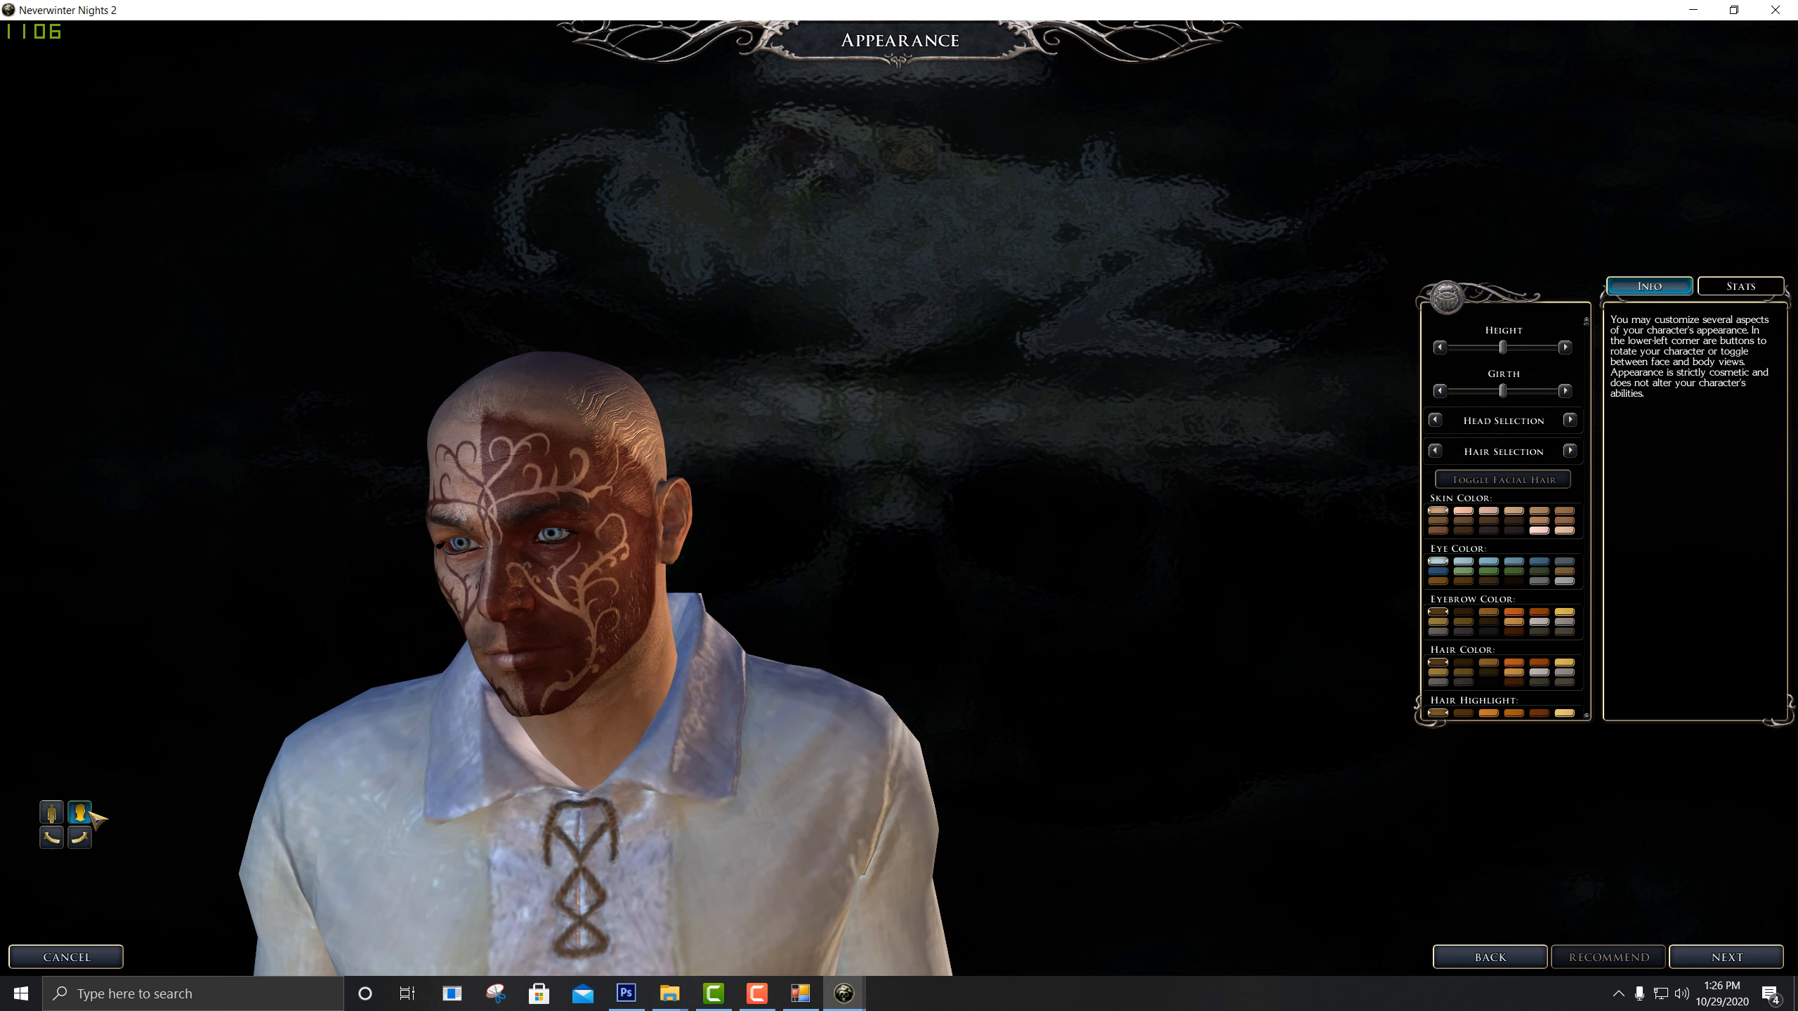
# Switch to Photoshop's face template document, clear the selection and delete the merged Layer 1
pyautogui.click(626, 993)
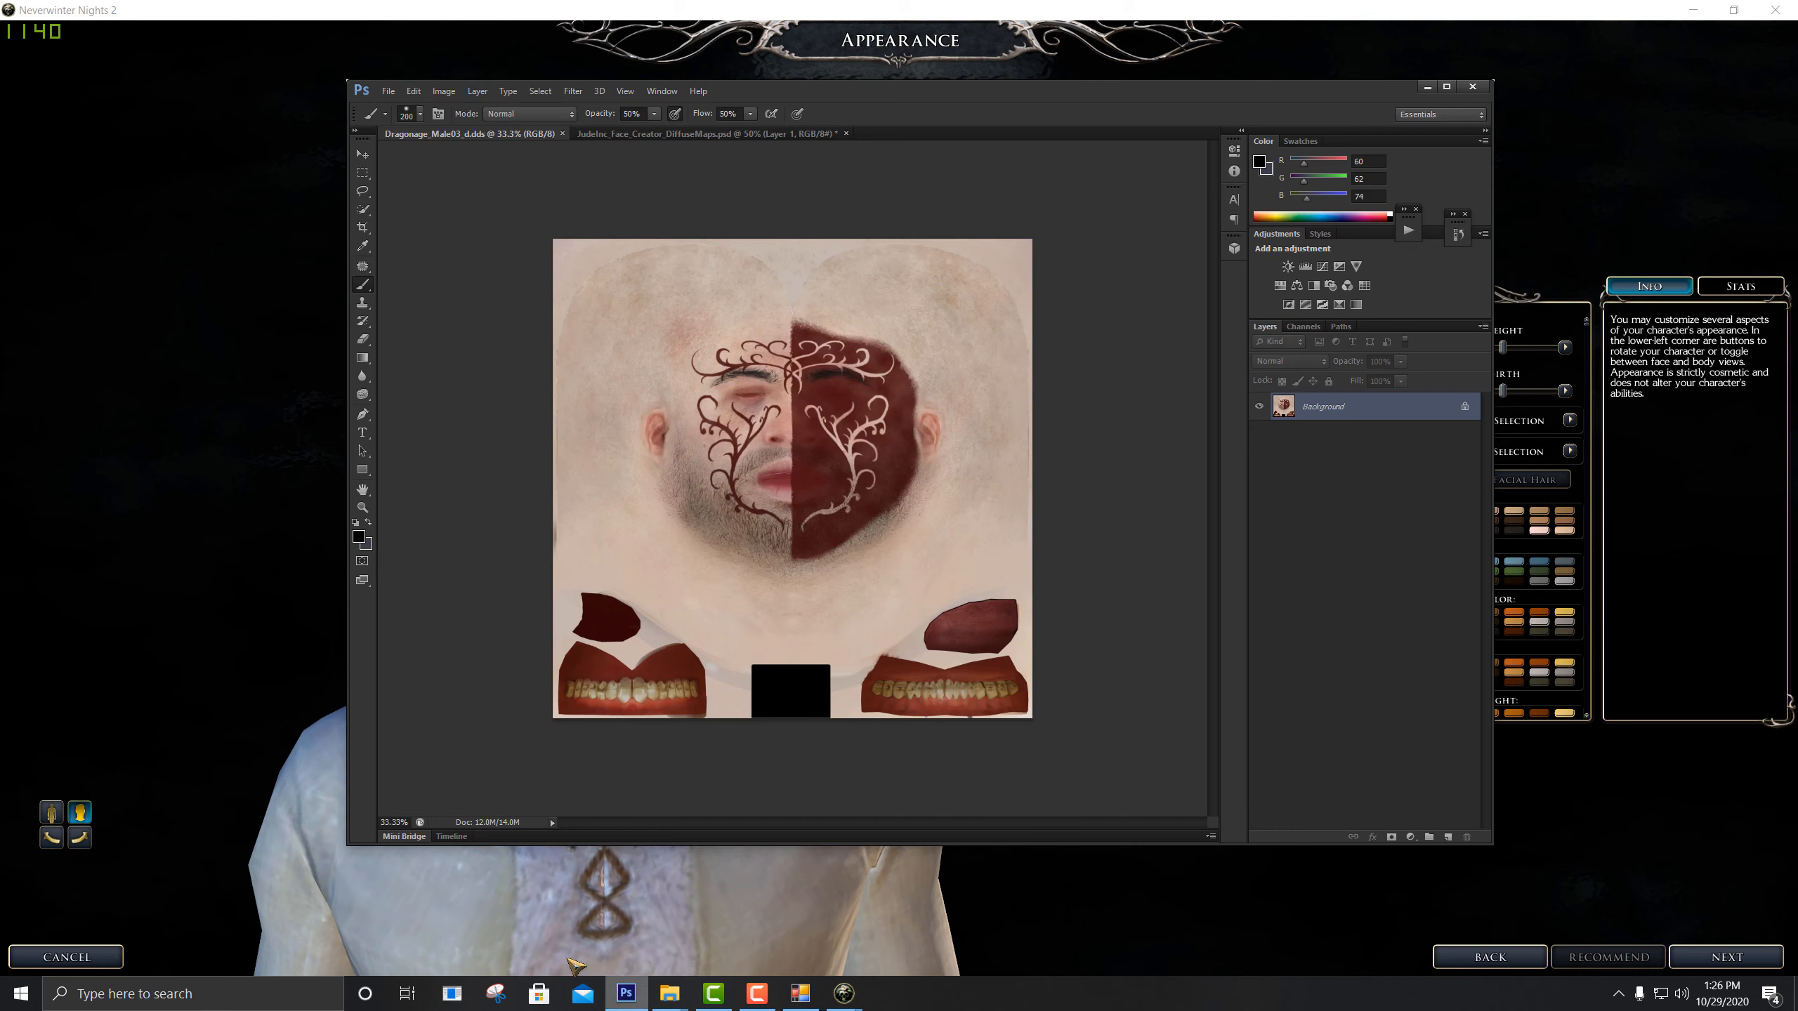
pyautogui.click(688, 135)
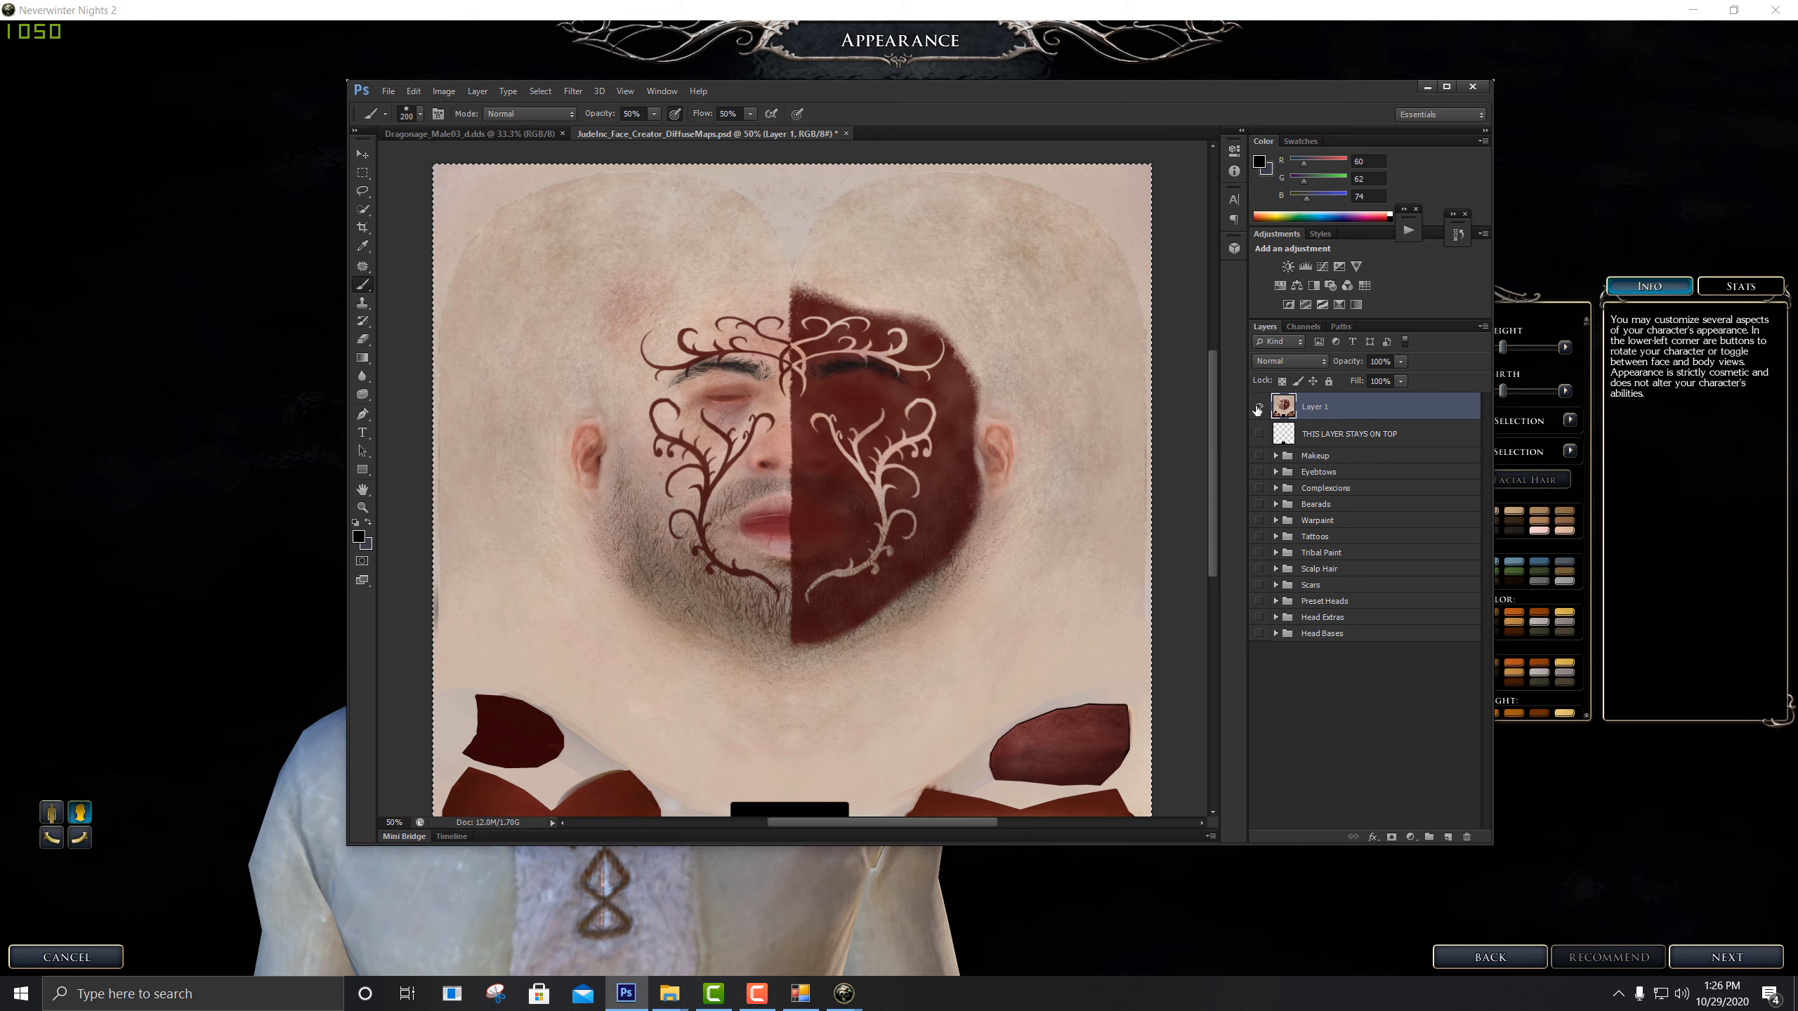
pyautogui.hotkey('ctrl', 'd')
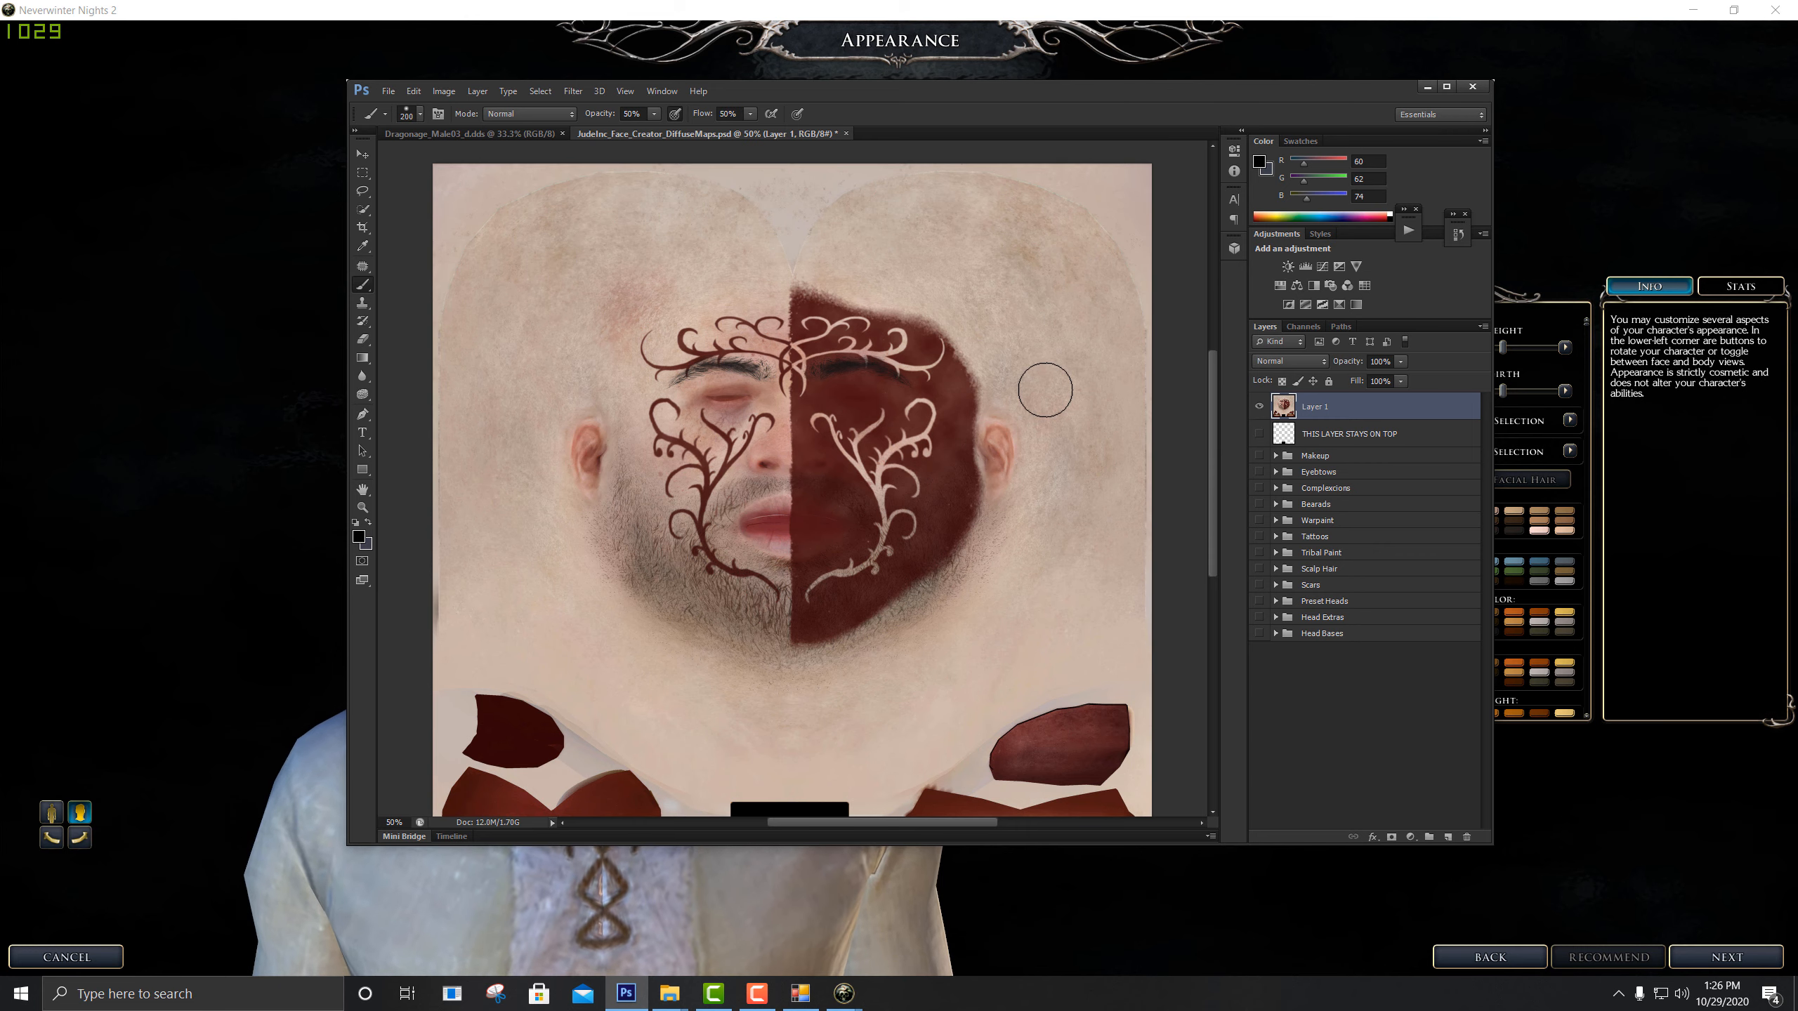
pyautogui.press('Delete')
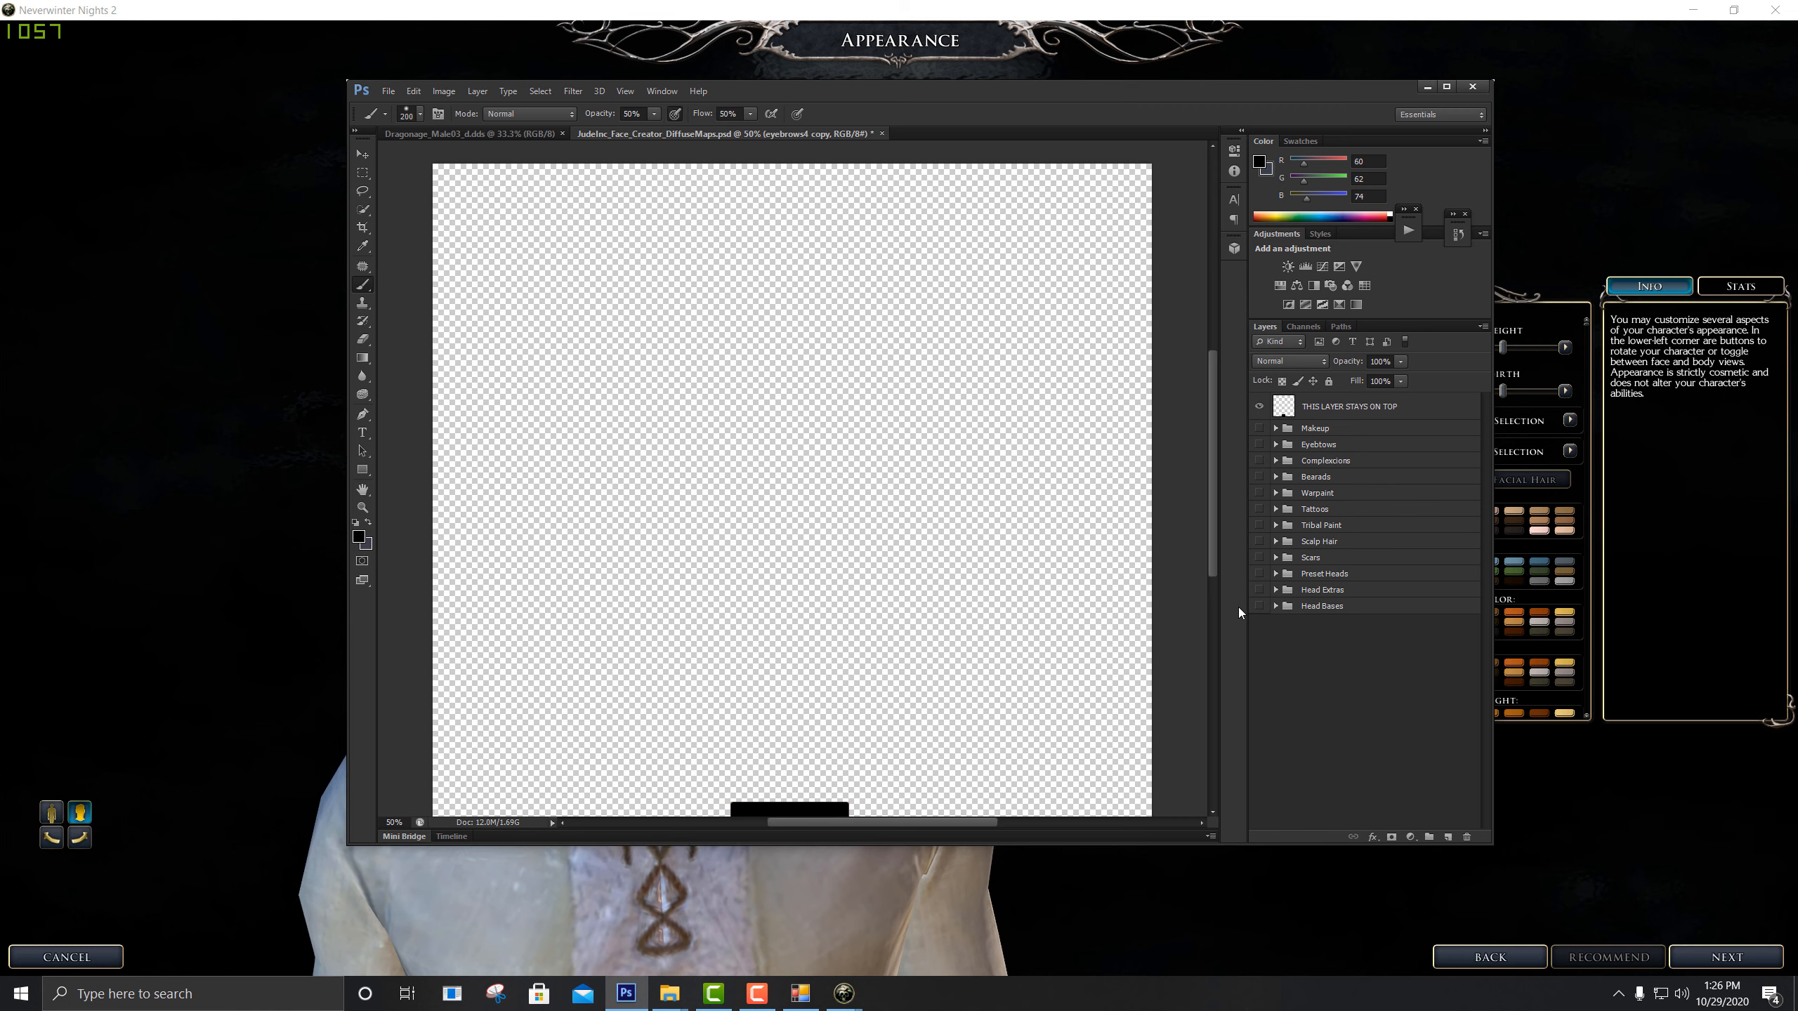
# Show the Head Bases, Head Extras, Preset Heads, Tribal Paint, eyebrow and Complexions layer groups
pyautogui.click(1259, 606)
pyautogui.click(1258, 589)
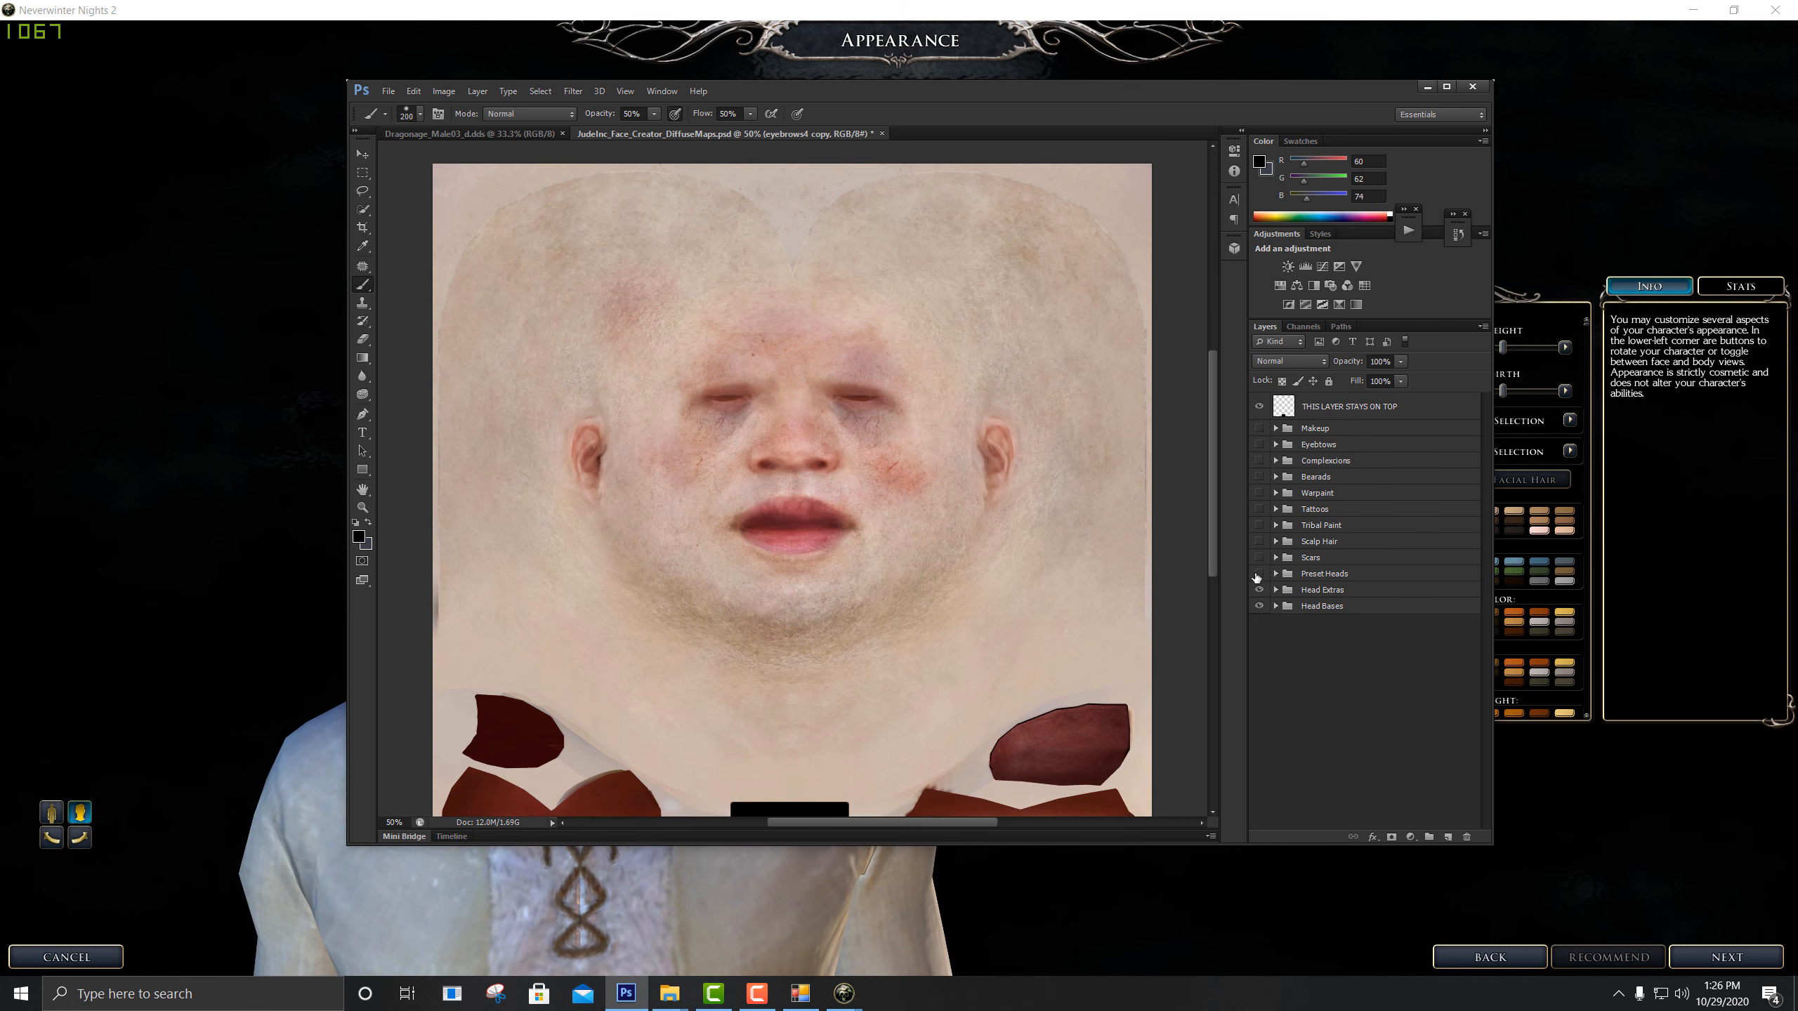
pyautogui.click(1258, 573)
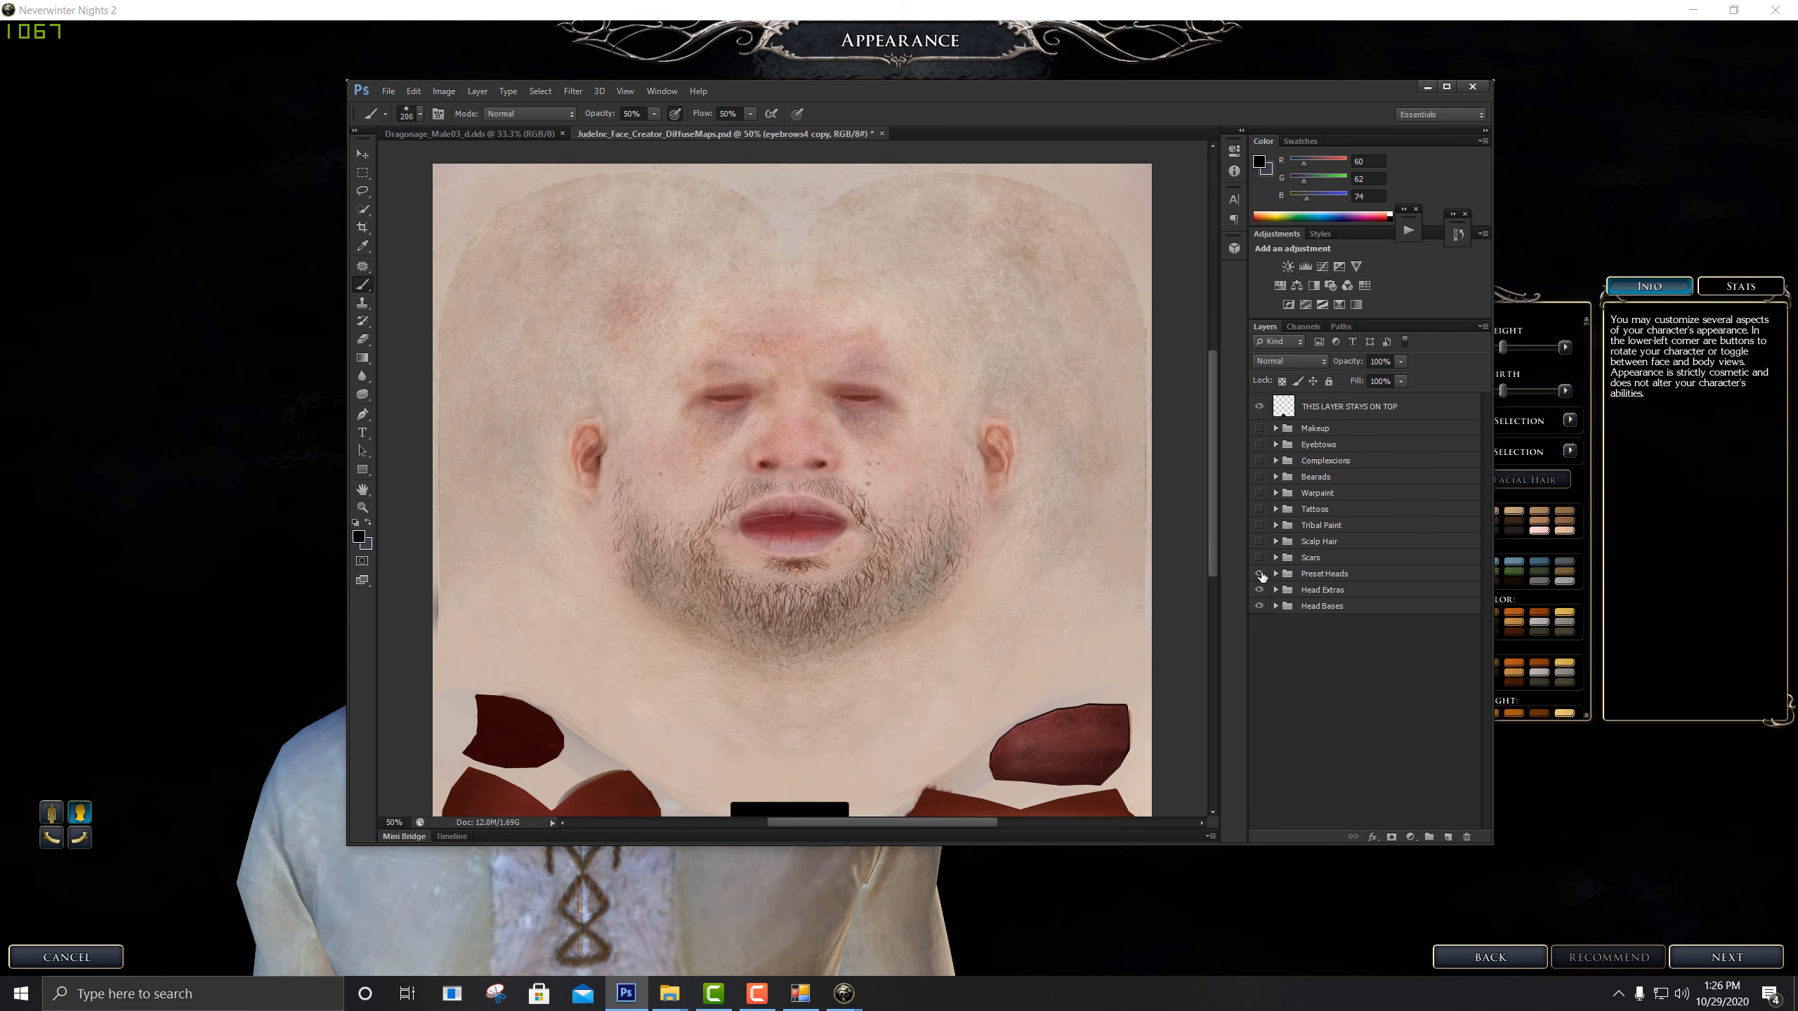
pyautogui.click(1258, 527)
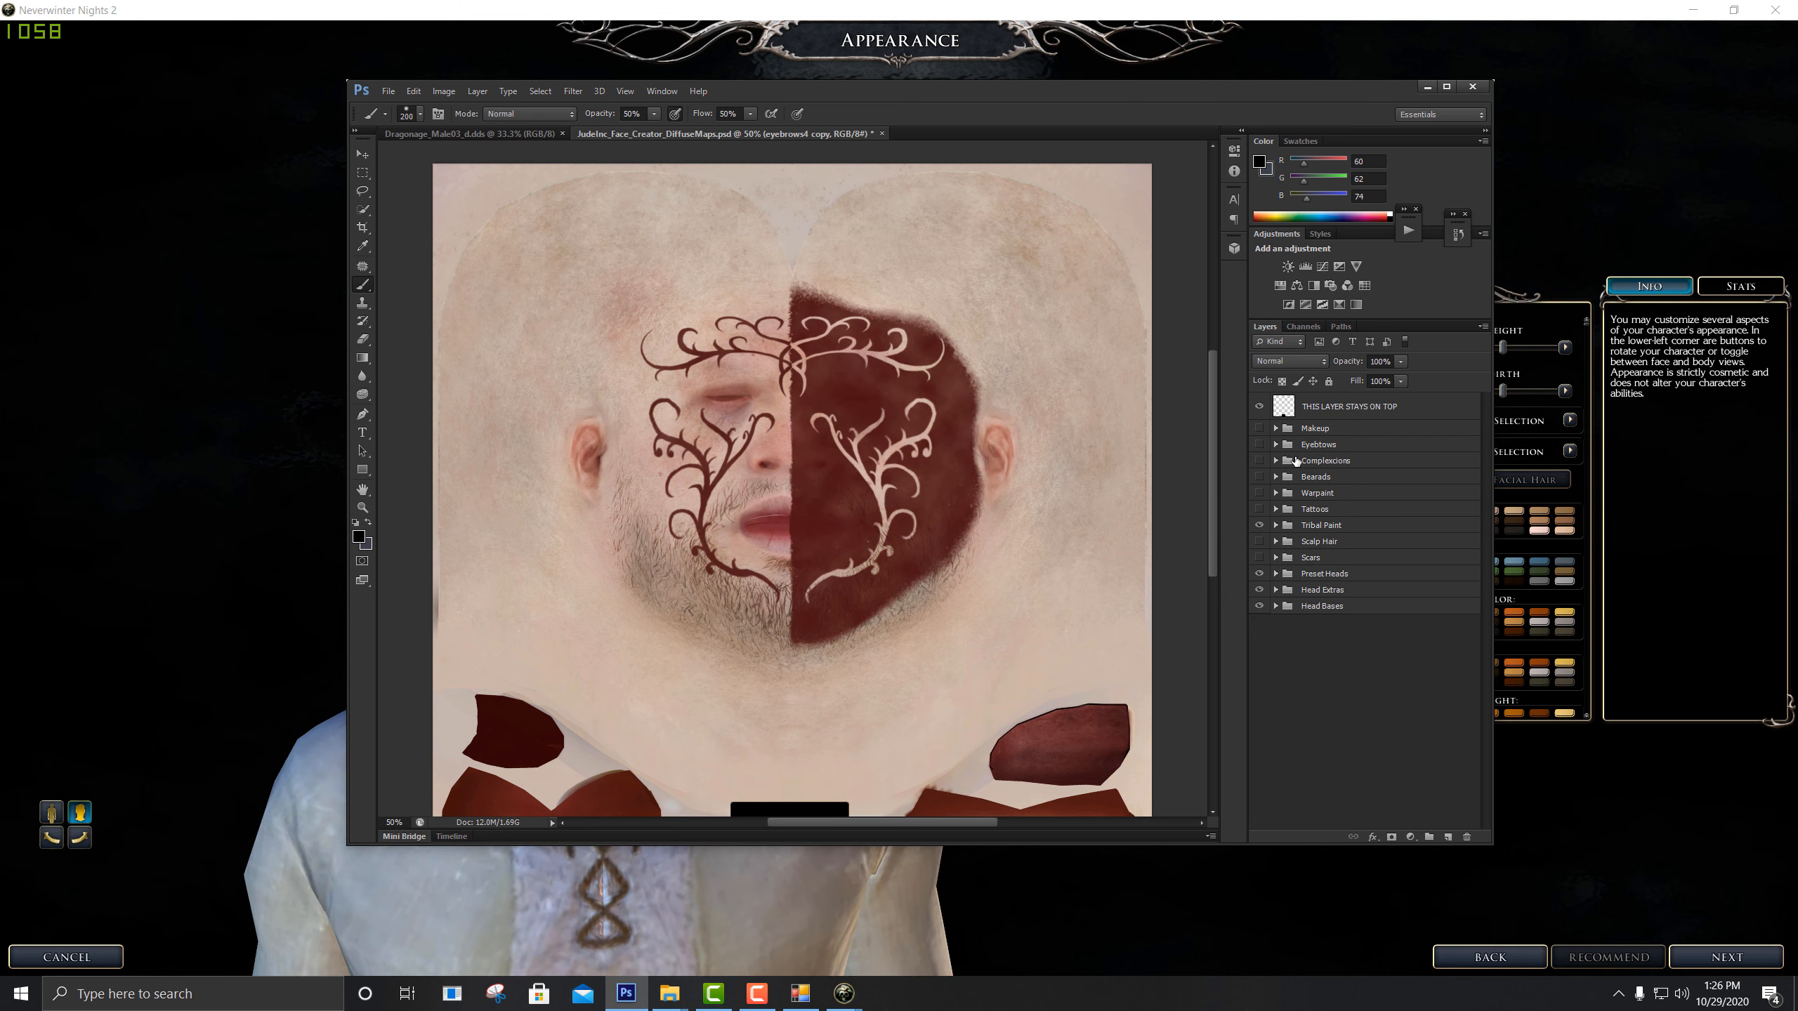
pyautogui.click(1258, 445)
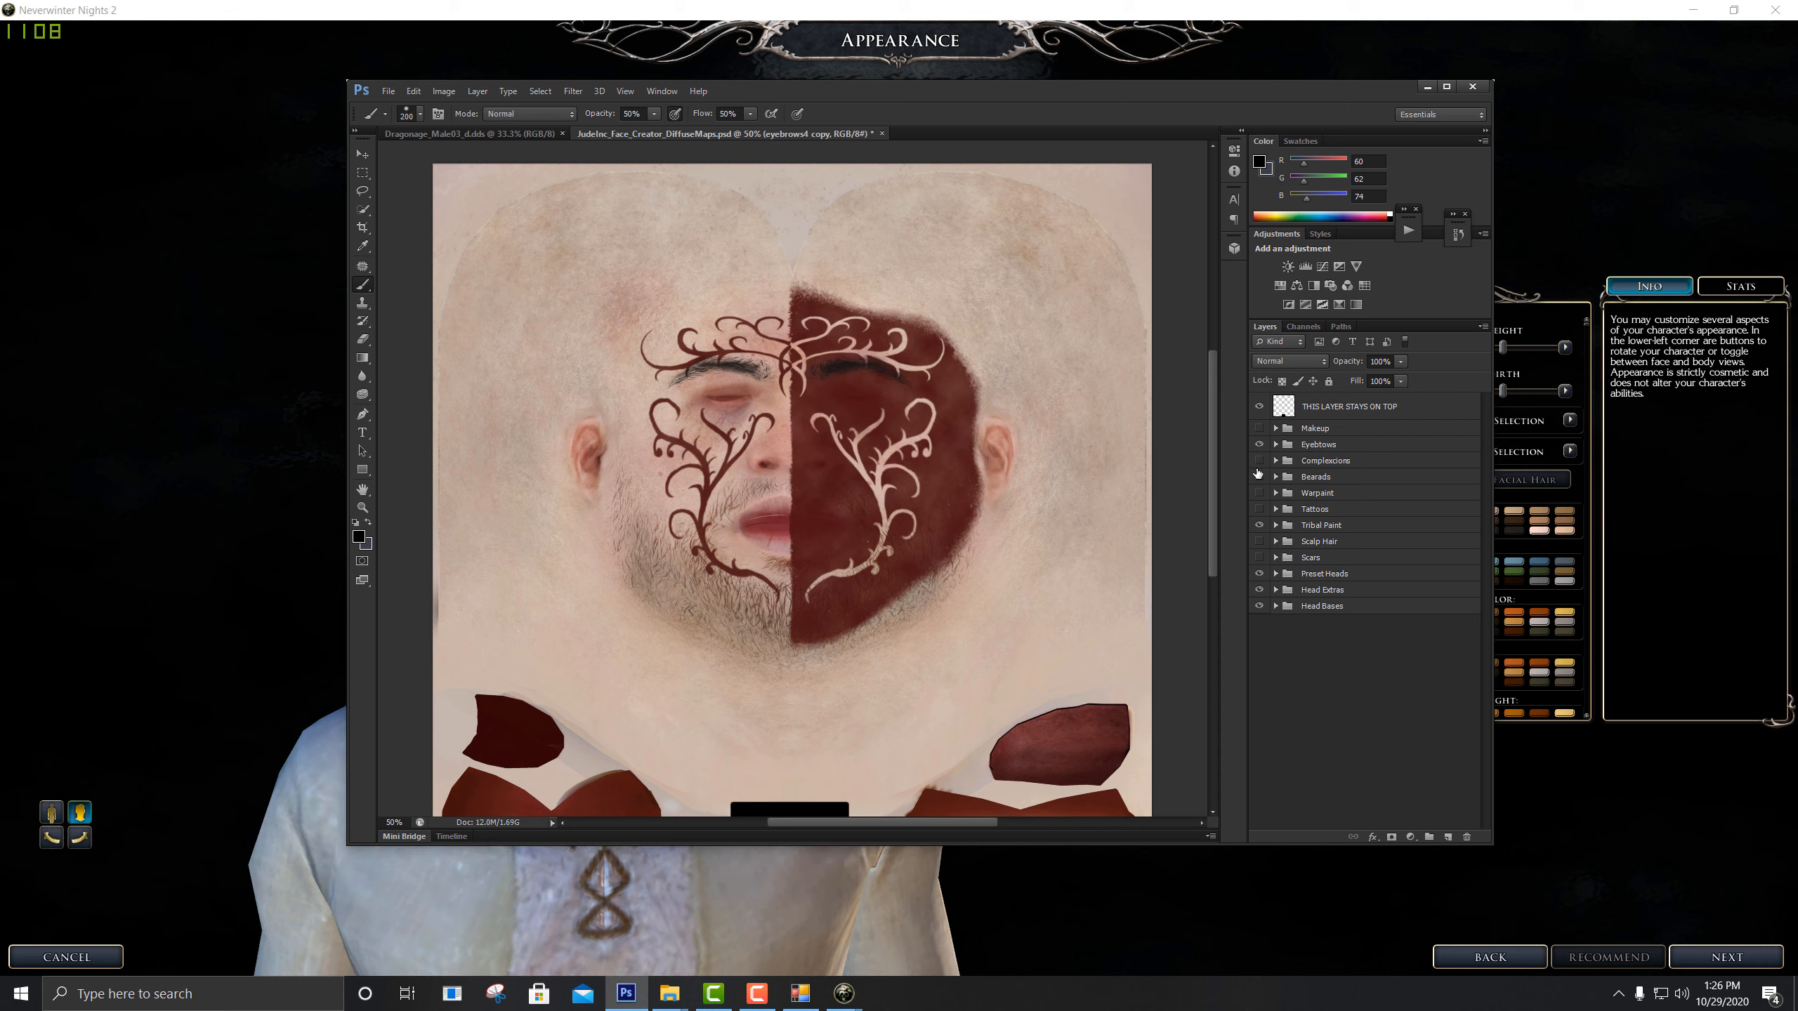
pyautogui.click(1259, 460)
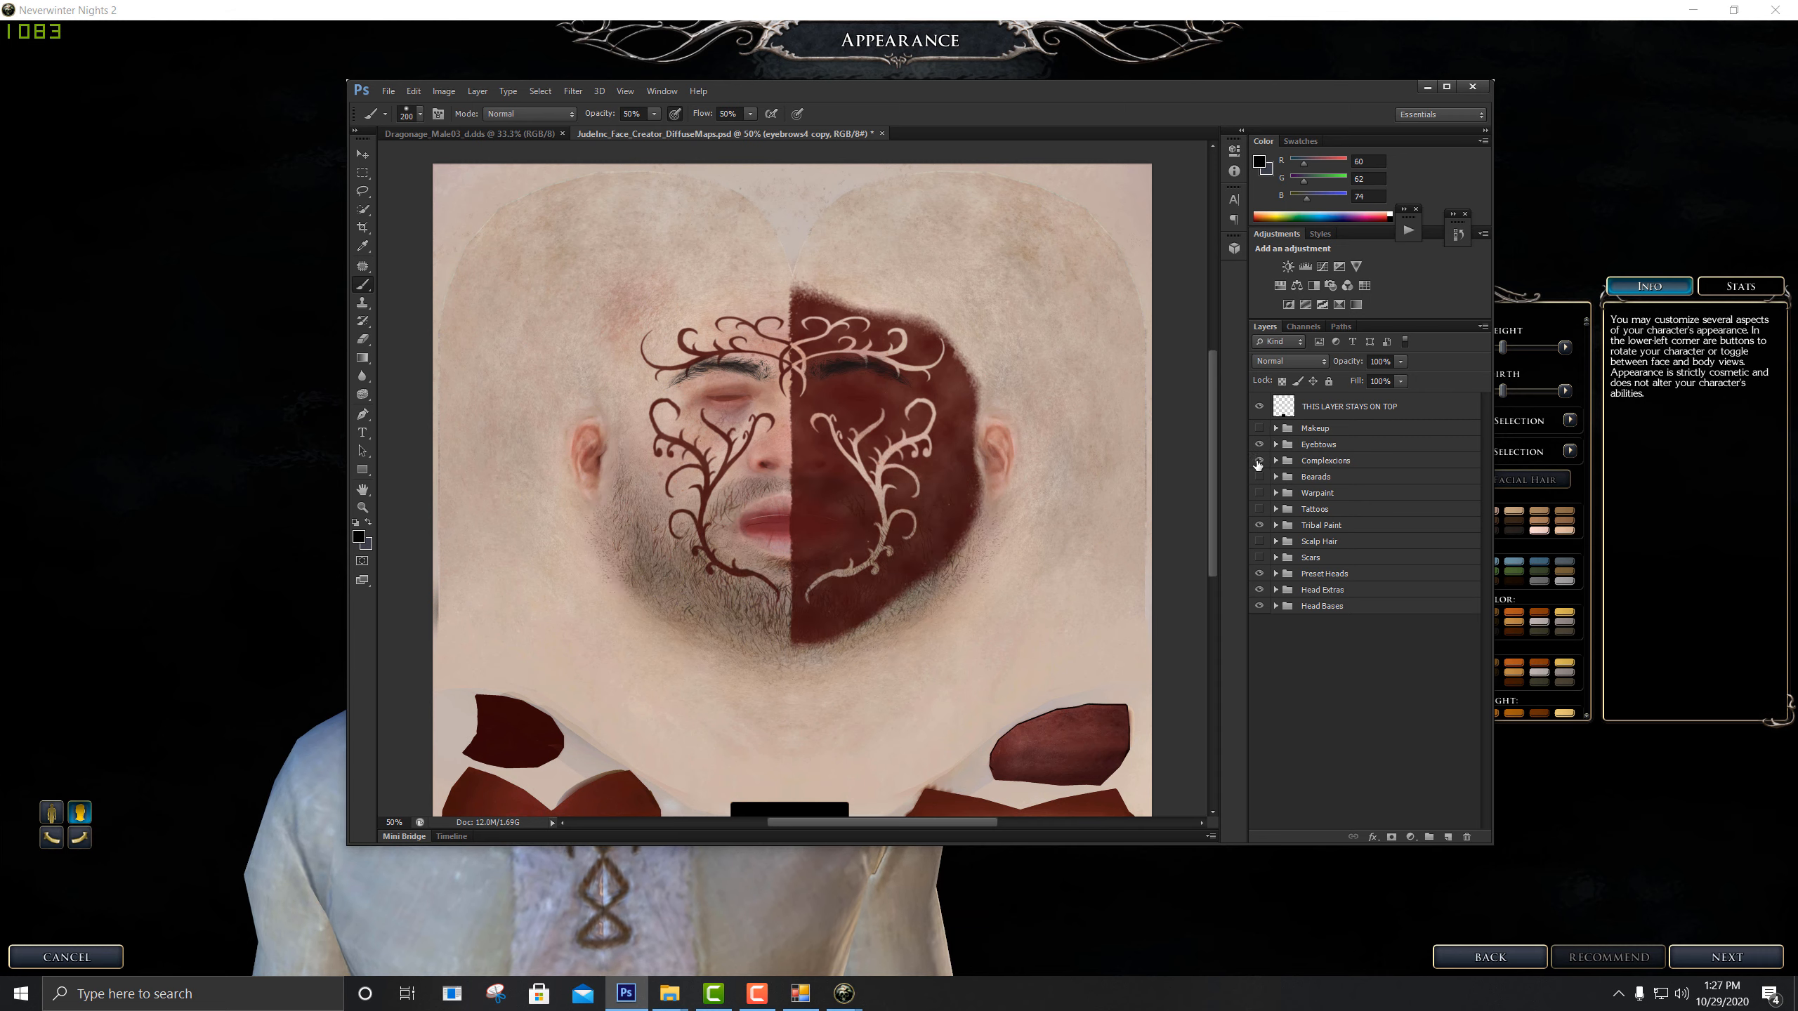
pyautogui.click(1259, 430)
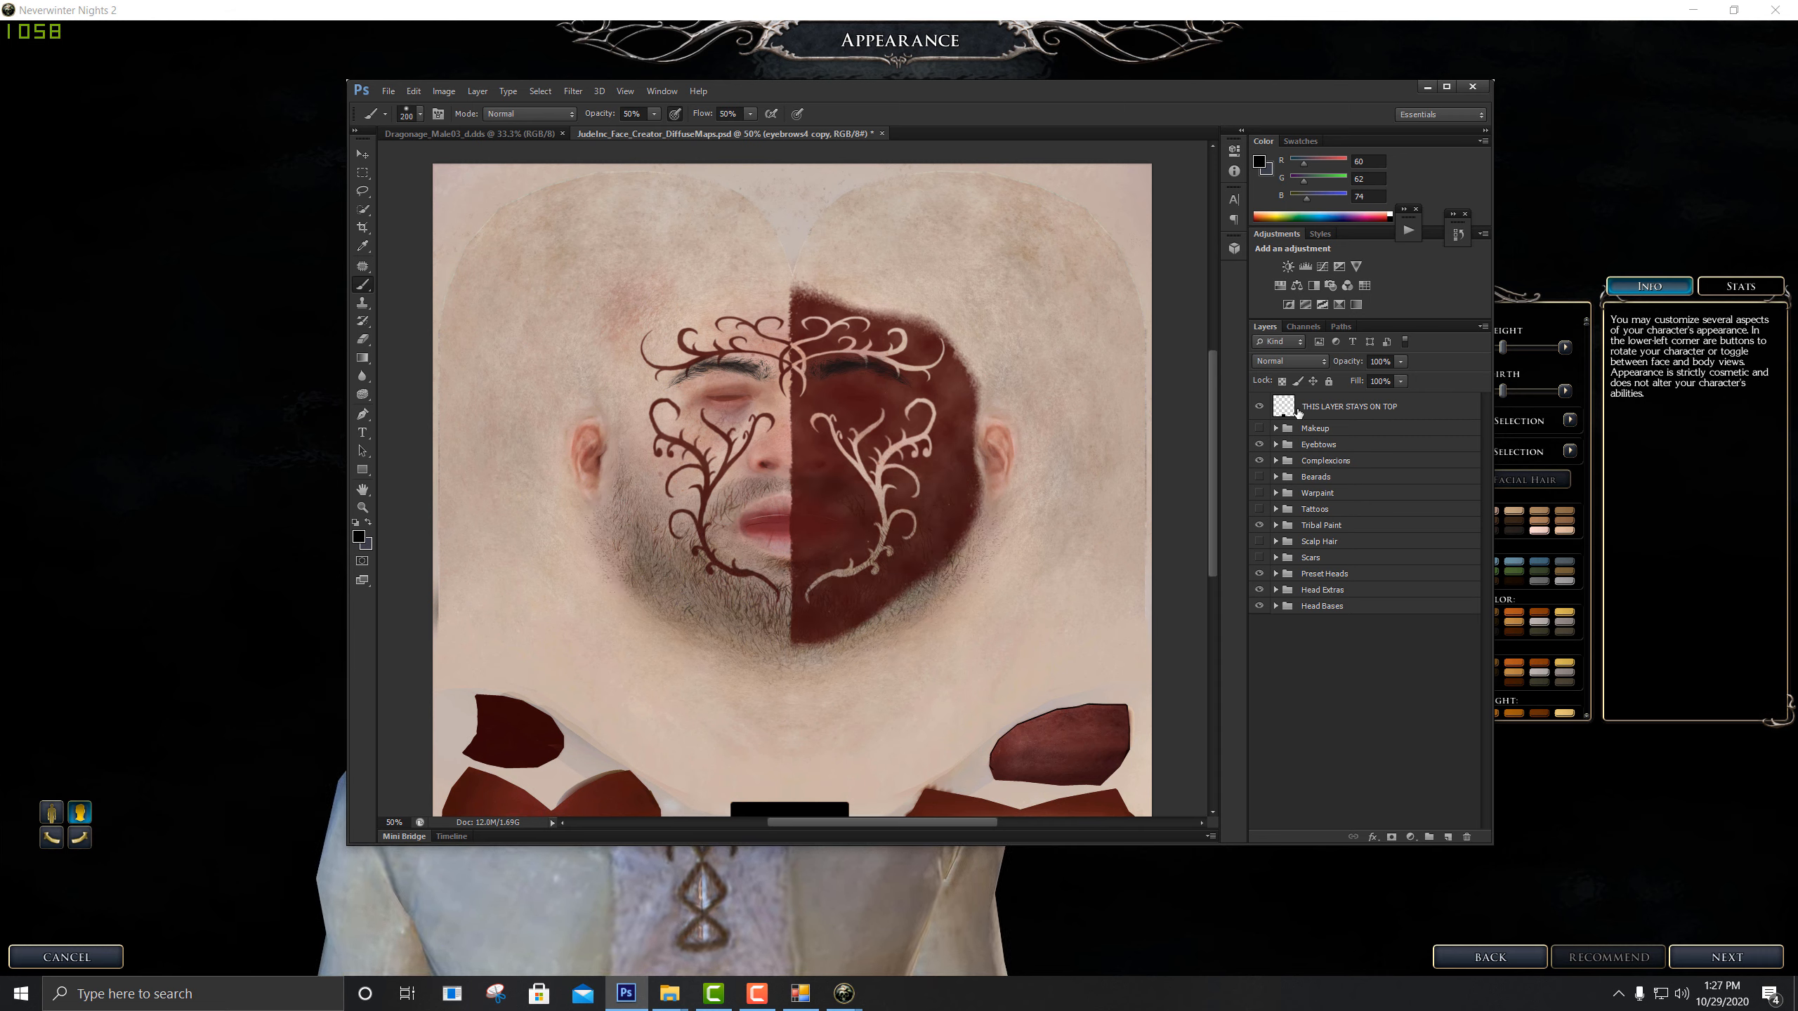
# Expand the eyebrow layer group and correct its misspelled name to Eyebrows
pyautogui.click(1276, 445)
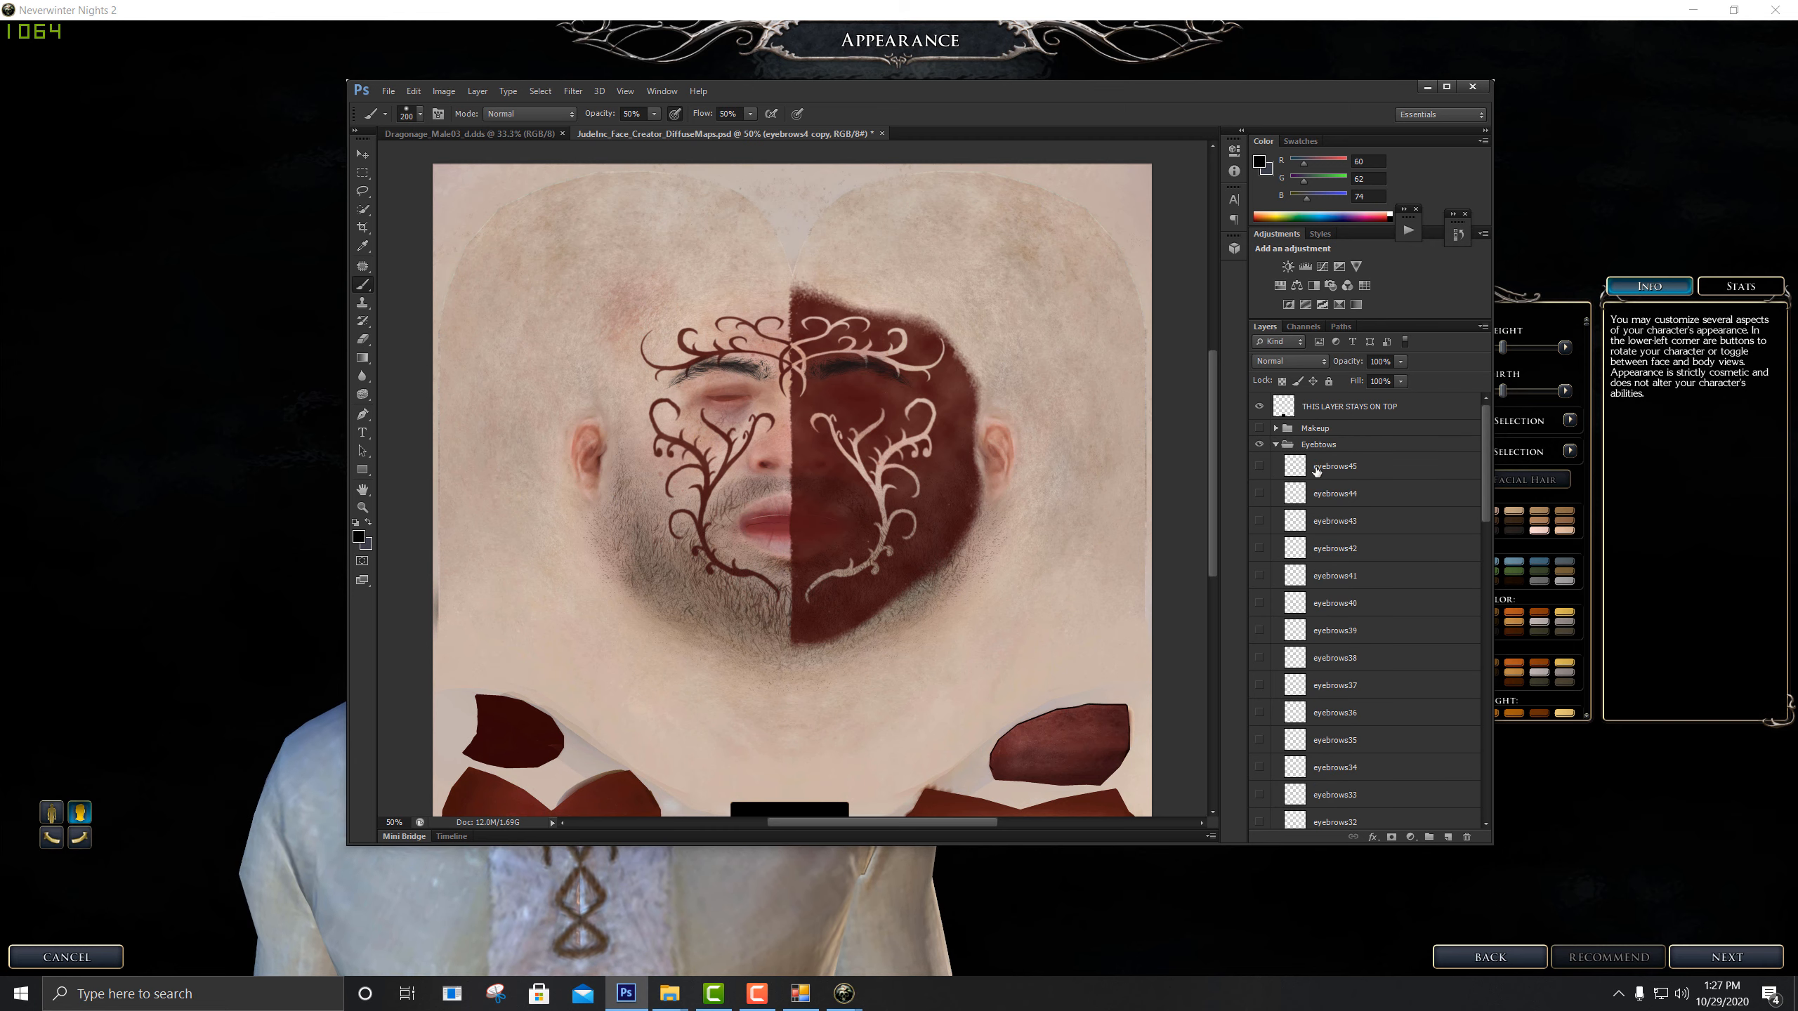
pyautogui.click(1328, 447)
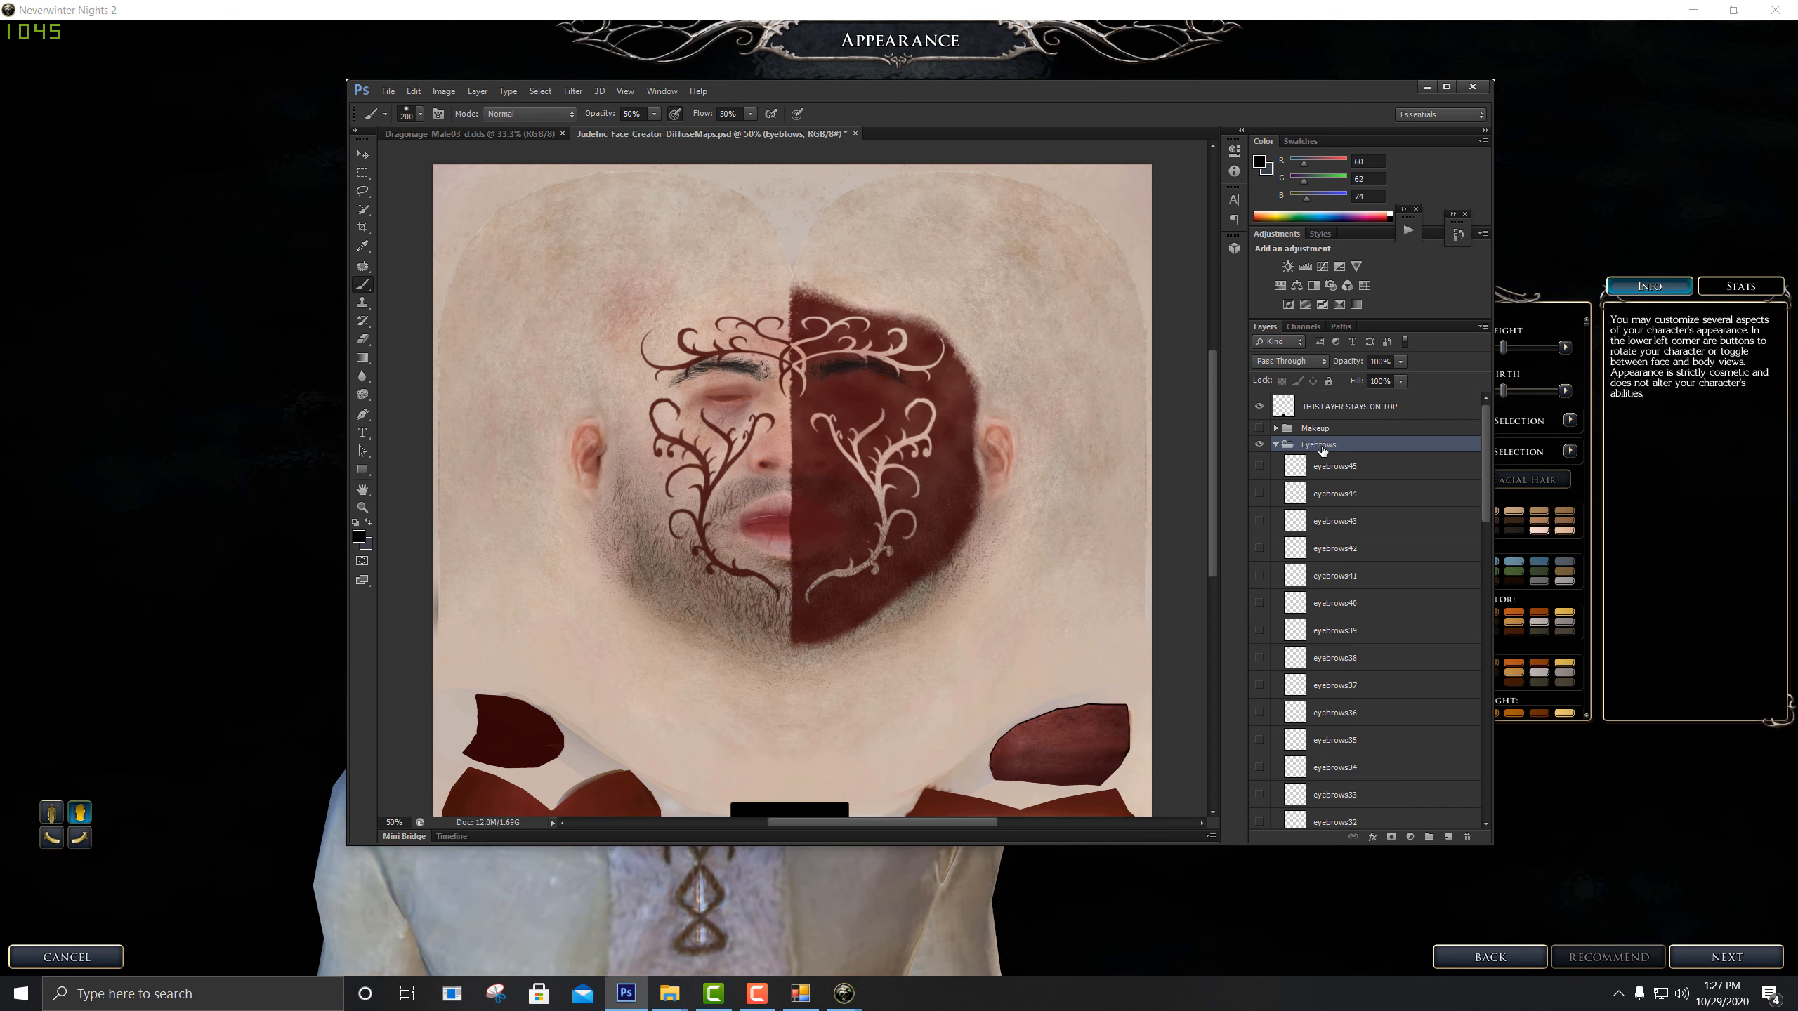
pyautogui.doubleClick(1321, 444)
pyautogui.click(1322, 443)
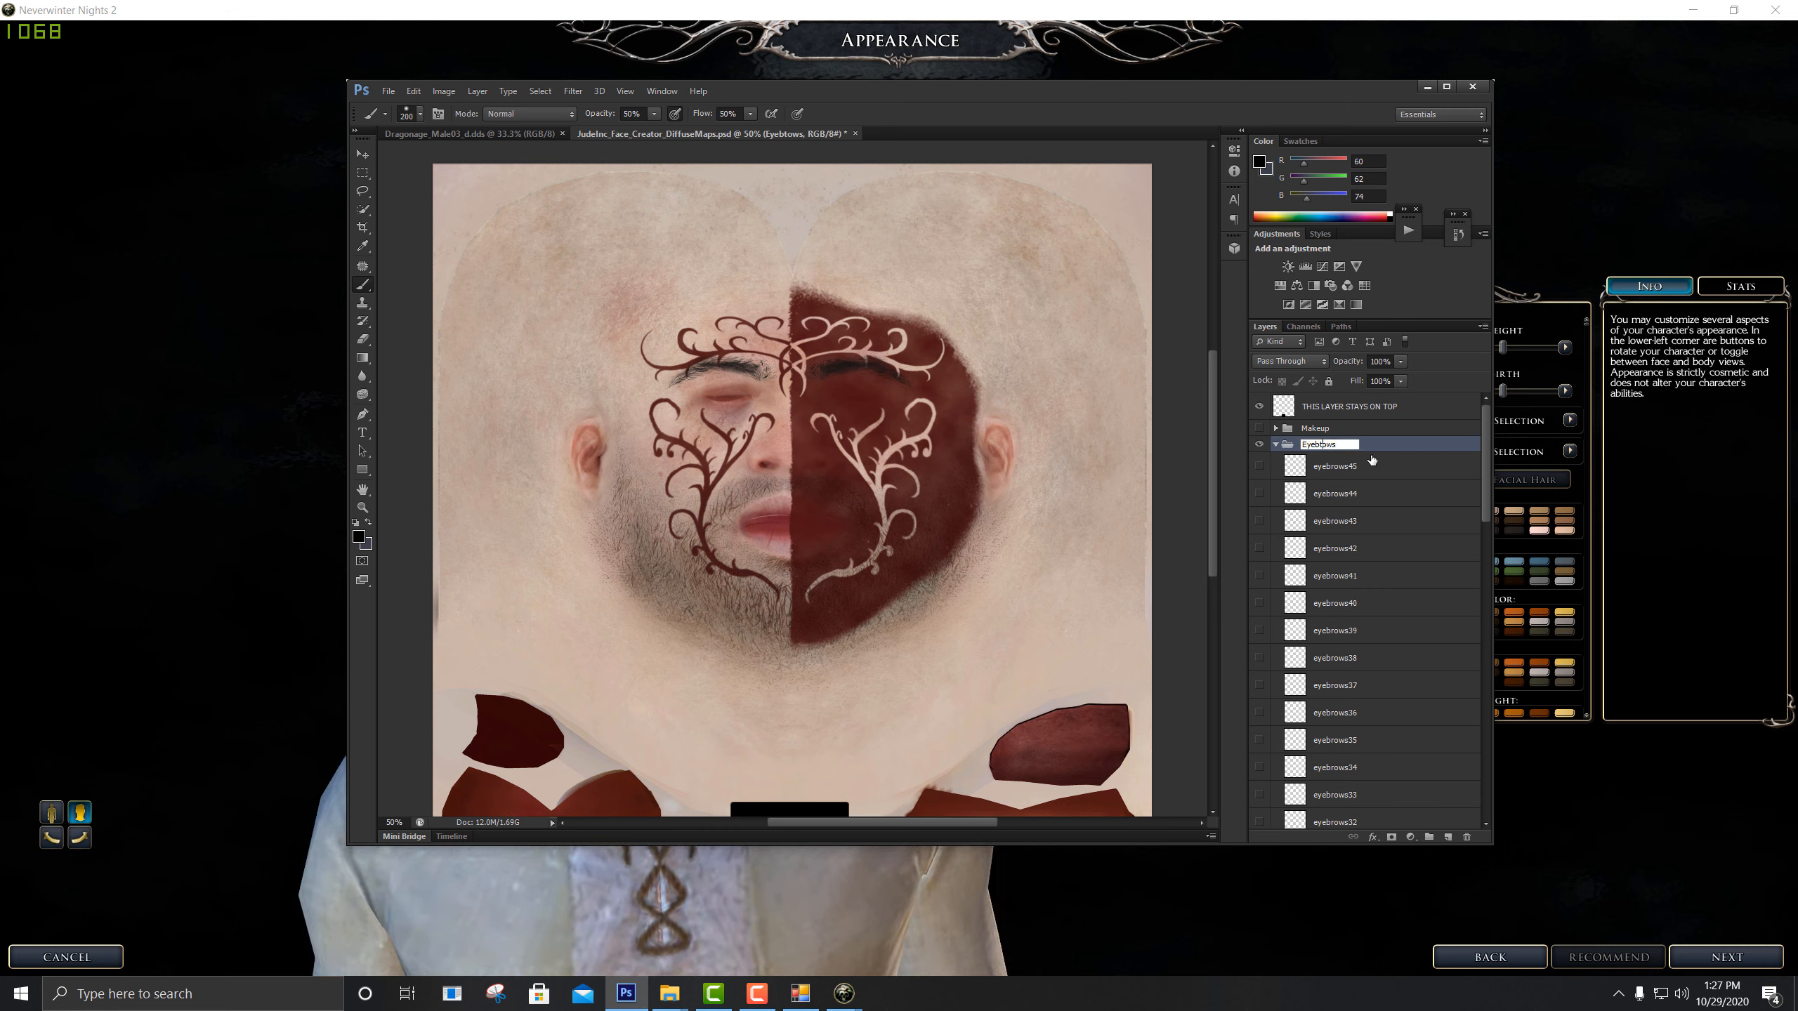
pyautogui.press('Delete')
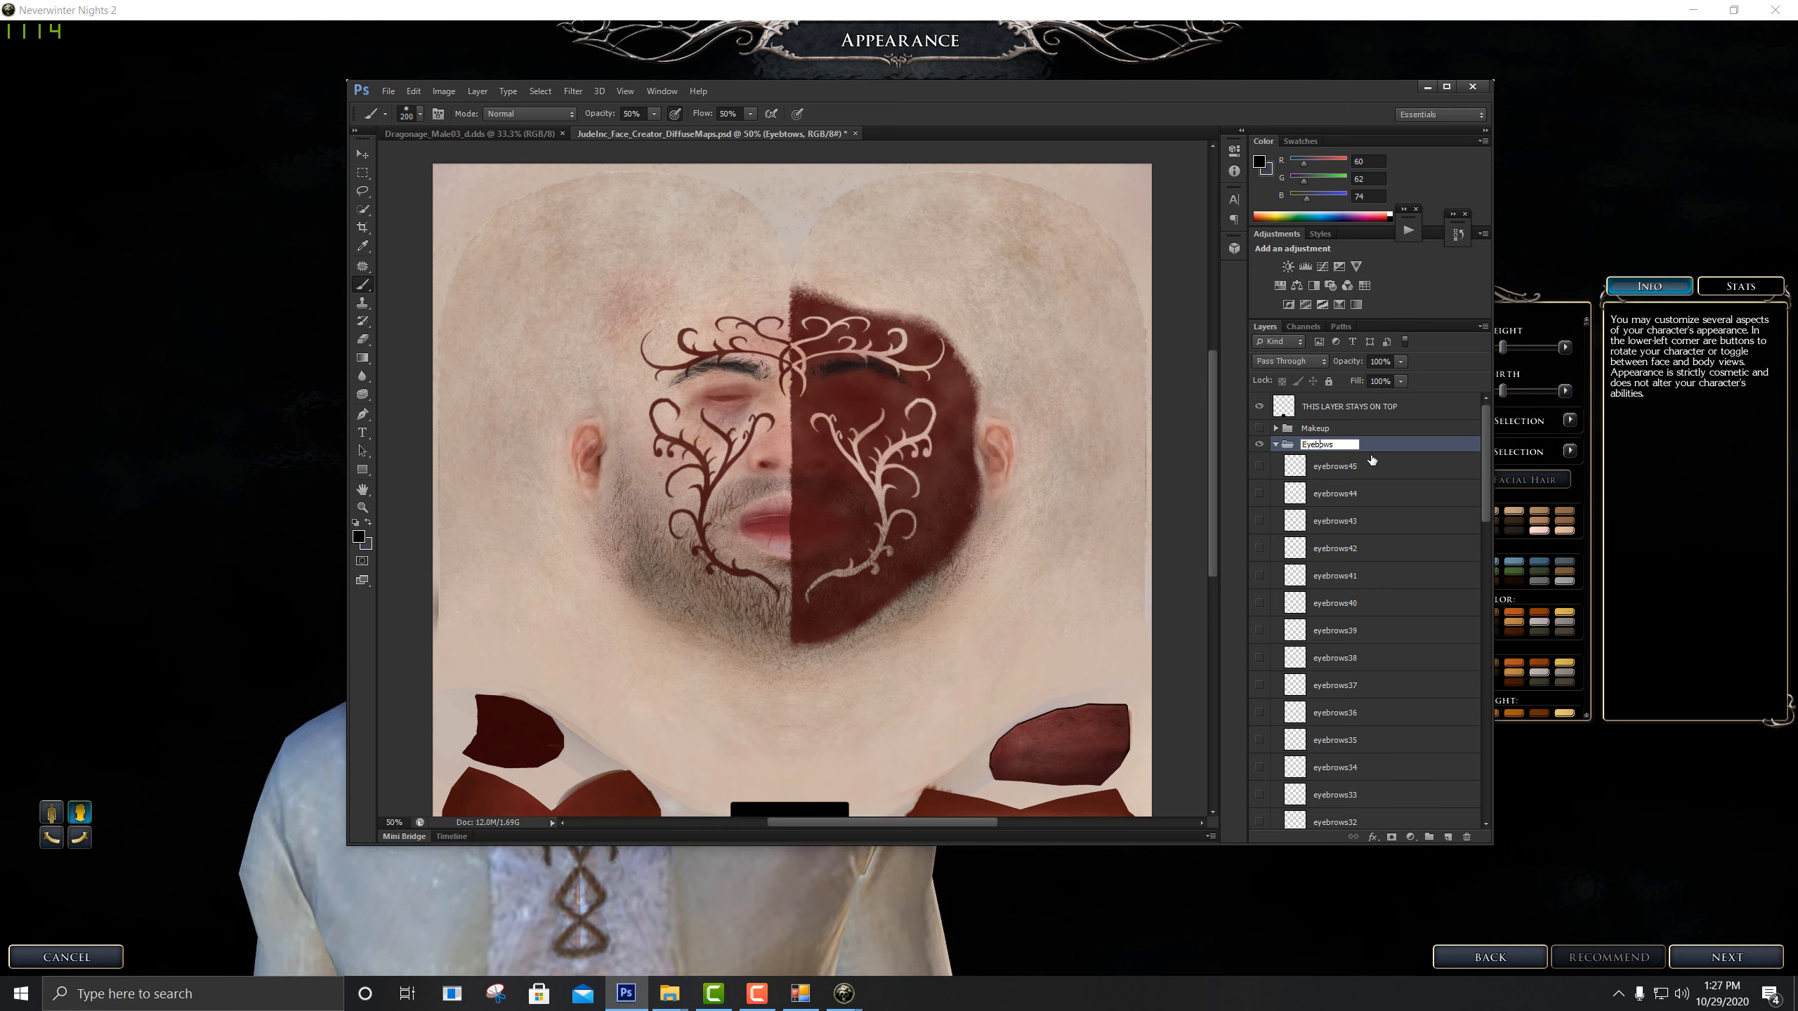
pyautogui.write('r')
# Select the eyebrows4 copy layer in the Eyebrows group and browse the available editing commands
pyautogui.scroll(-10, 1371, 460)
pyautogui.click(1345, 712)
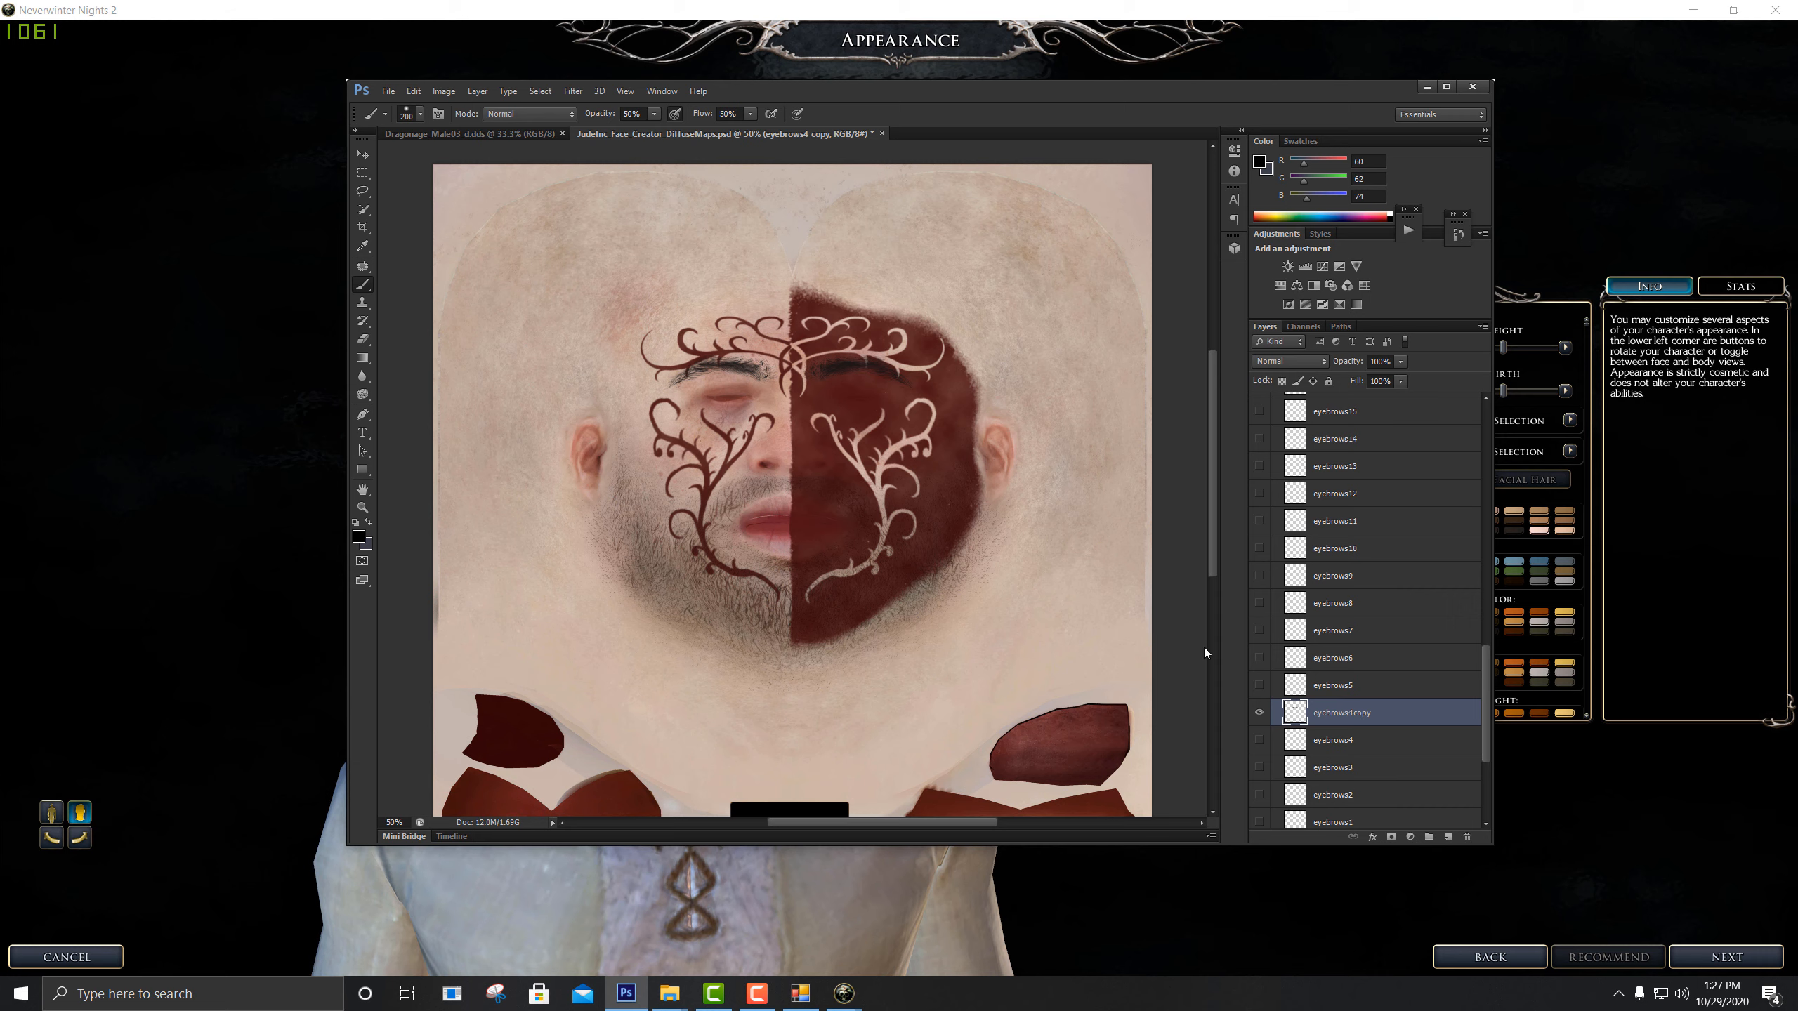
pyautogui.click(415, 91)
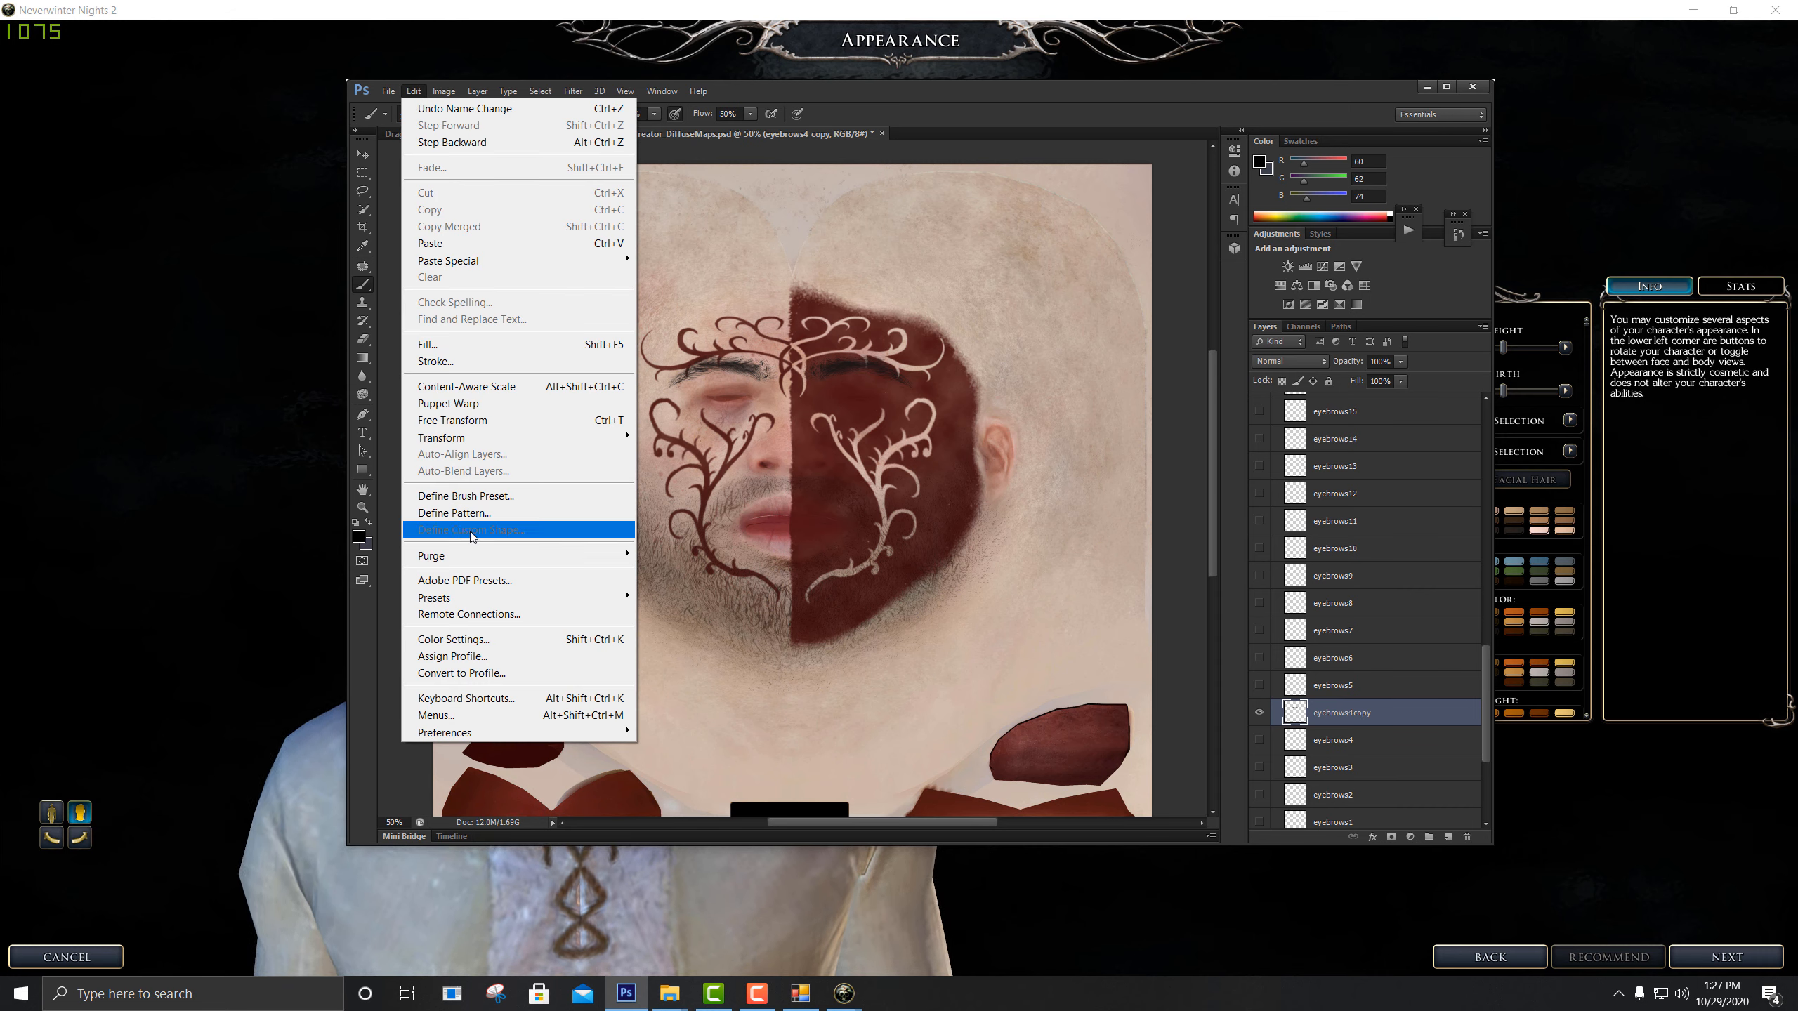